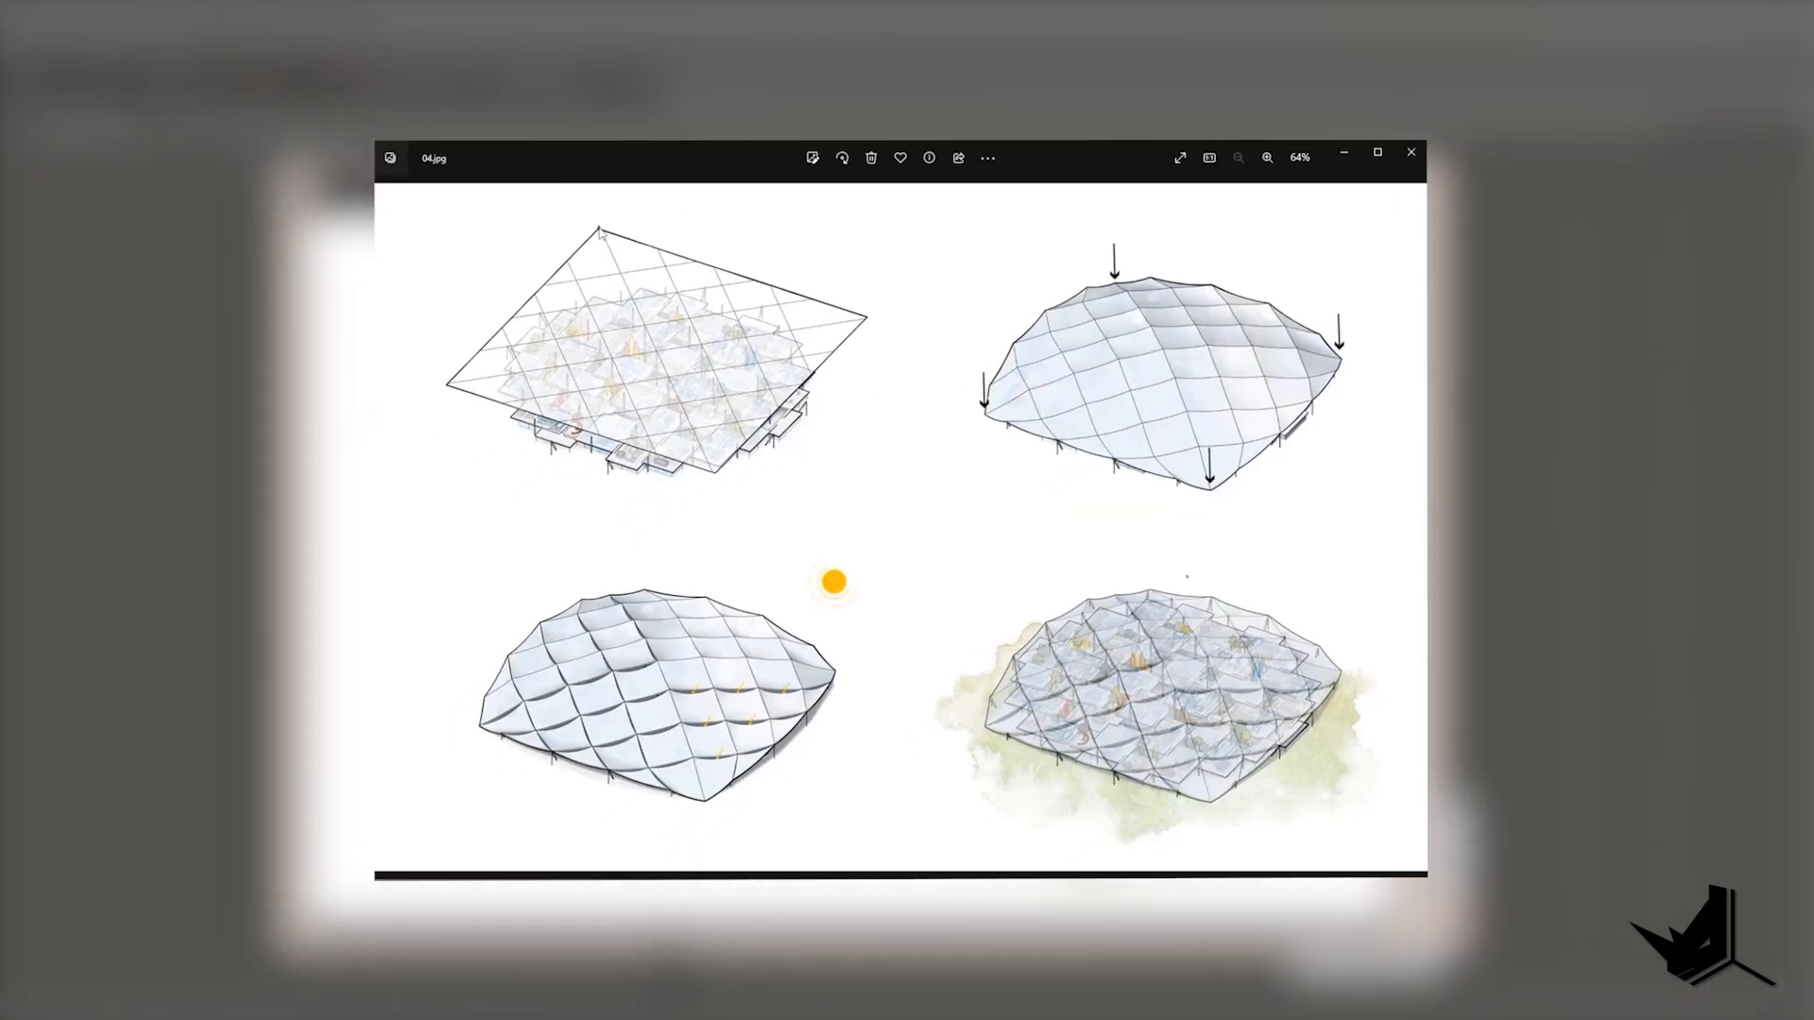
Outline the triangular quarter between the first diagram's two nearest corners and centre in red, and sketch its crossing grid lines.
{"action": "left_click_drag", "start_coordinate": [446, 385], "coordinate": [518, 413]}
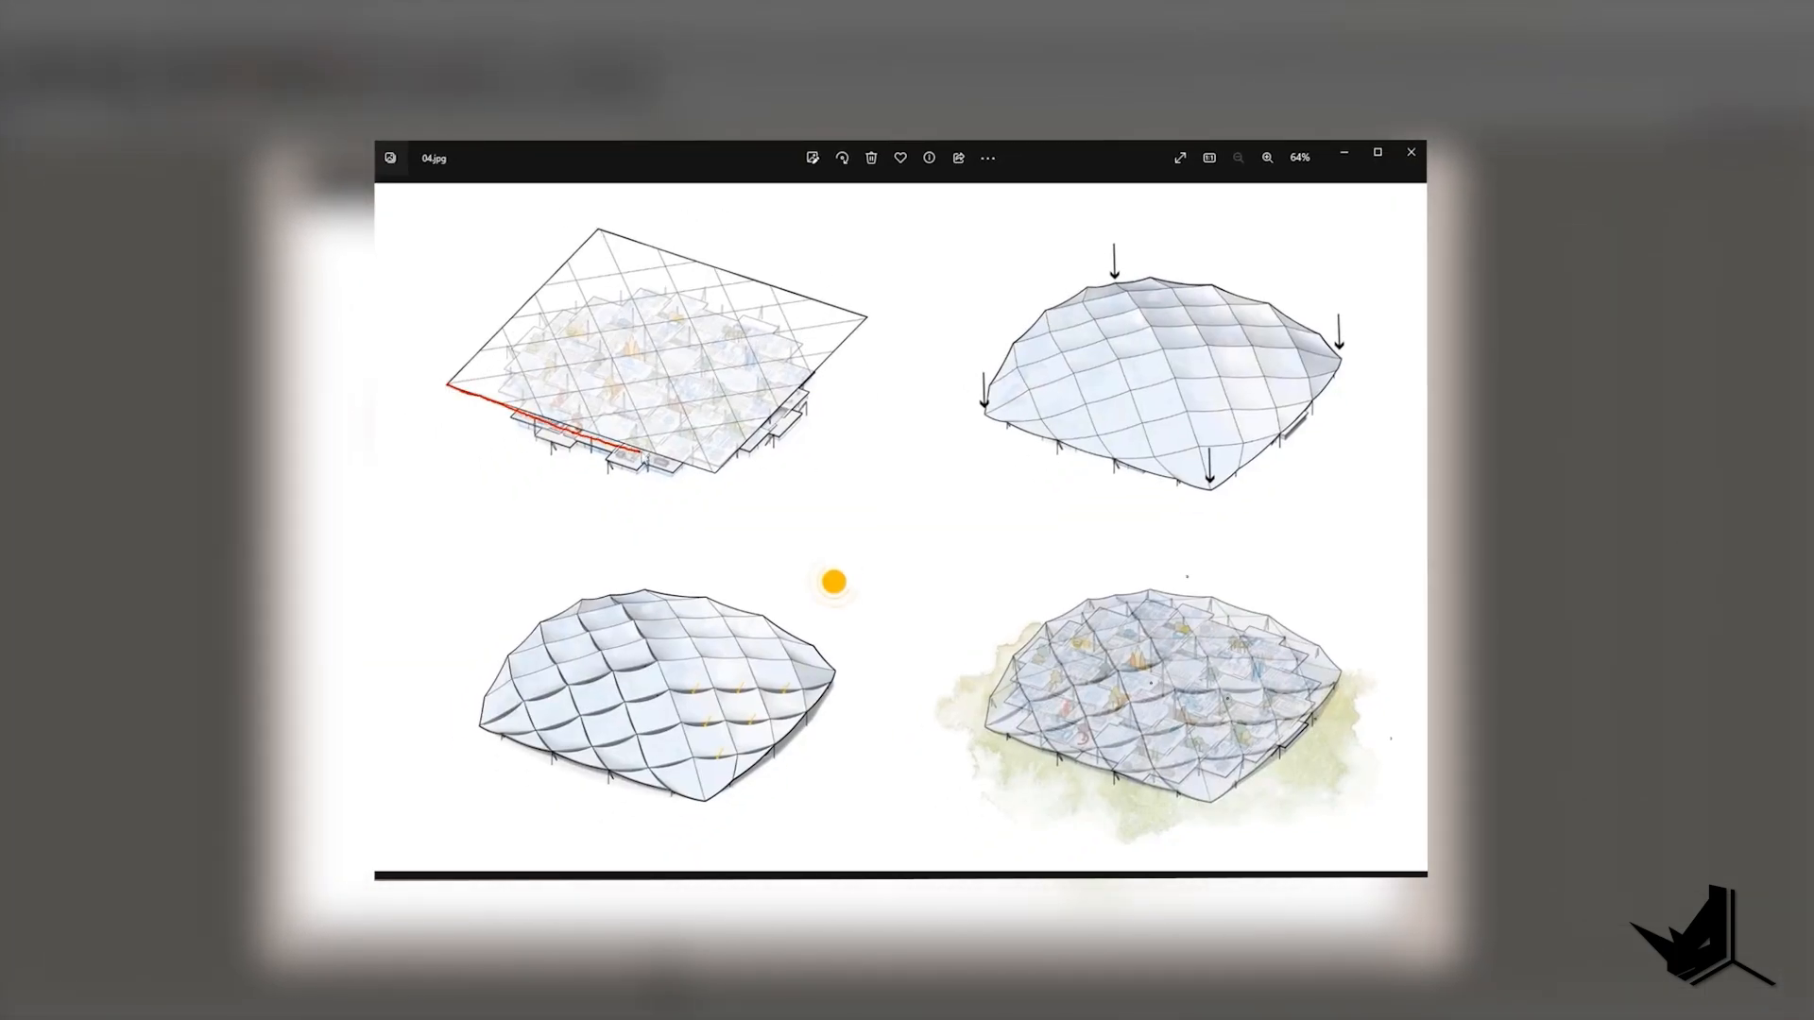
{"action": "left_click_drag", "start_coordinate": [653, 349], "coordinate": [657, 351]}
{"action": "left_click_drag", "start_coordinate": [447, 384], "coordinate": [648, 356]}
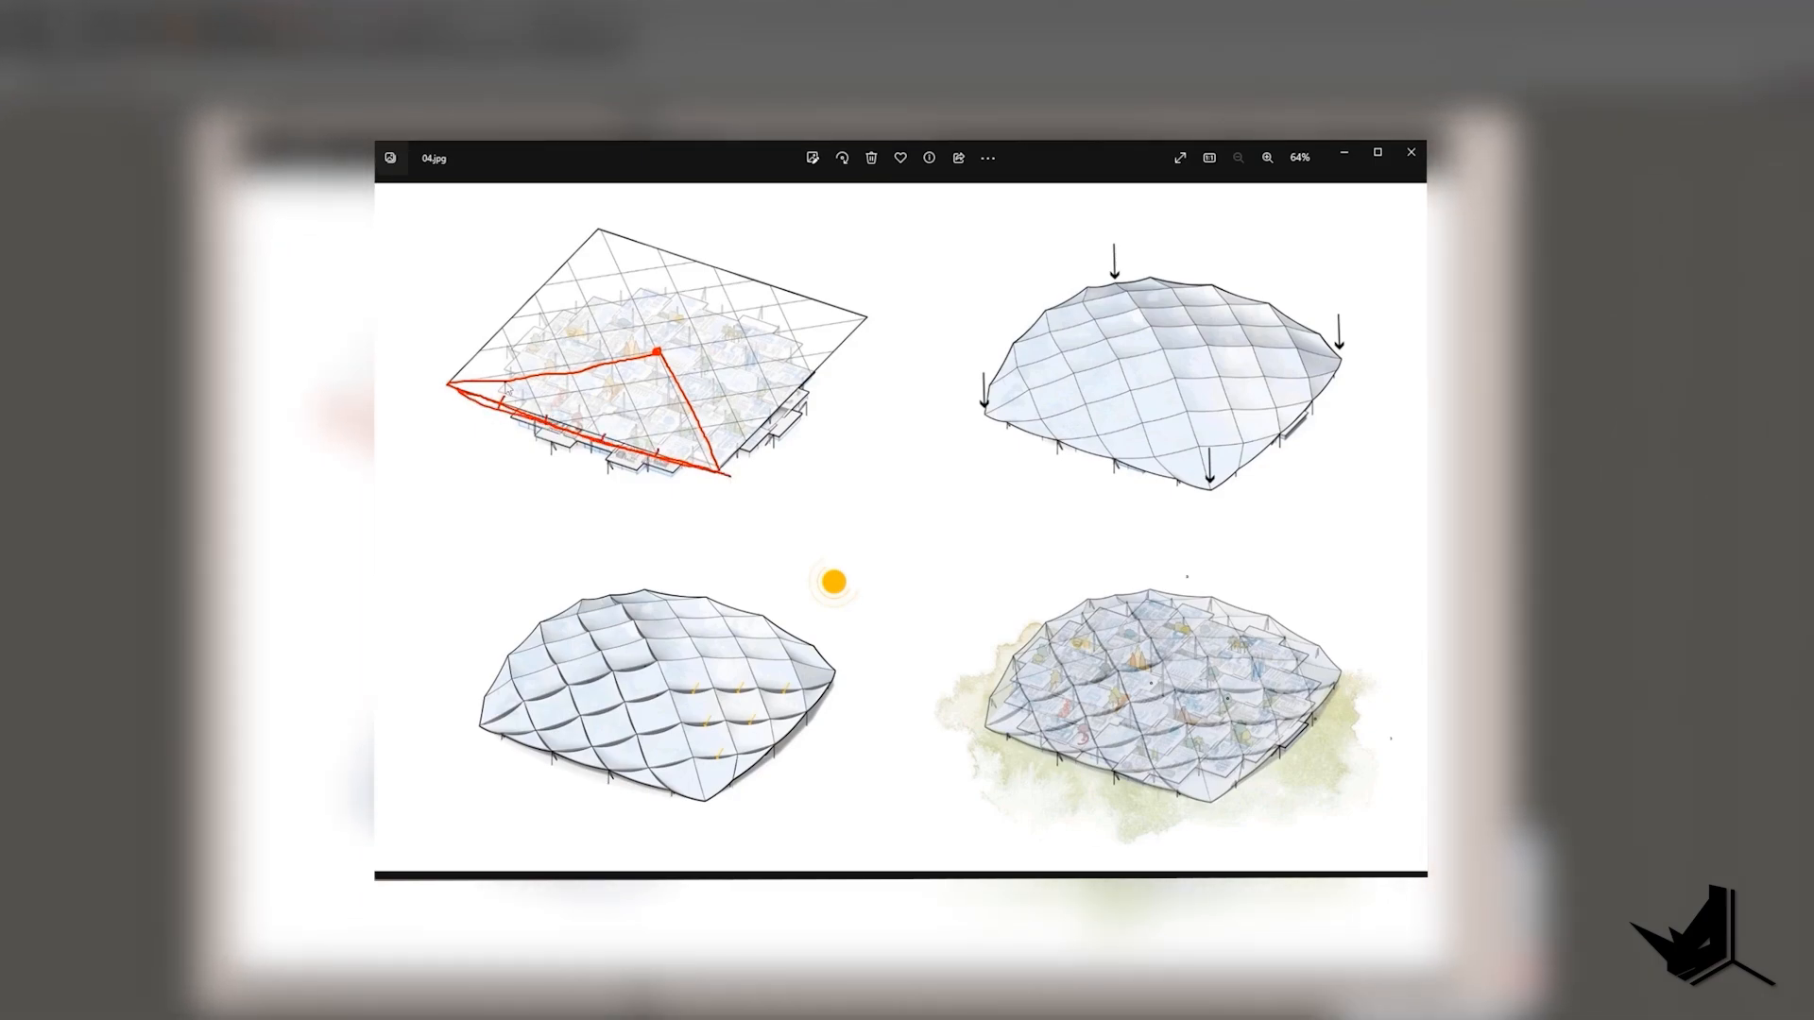
{"action": "left_click_drag", "start_coordinate": [517, 383], "coordinate": [547, 430]}
{"action": "left_click_drag", "start_coordinate": [570, 371], "coordinate": [606, 443]}
{"action": "left_click_drag", "start_coordinate": [497, 406], "coordinate": [678, 378]}
{"action": "left_click_drag", "start_coordinate": [548, 422], "coordinate": [679, 399]}
{"action": "left_click_drag", "start_coordinate": [607, 441], "coordinate": [690, 431]}
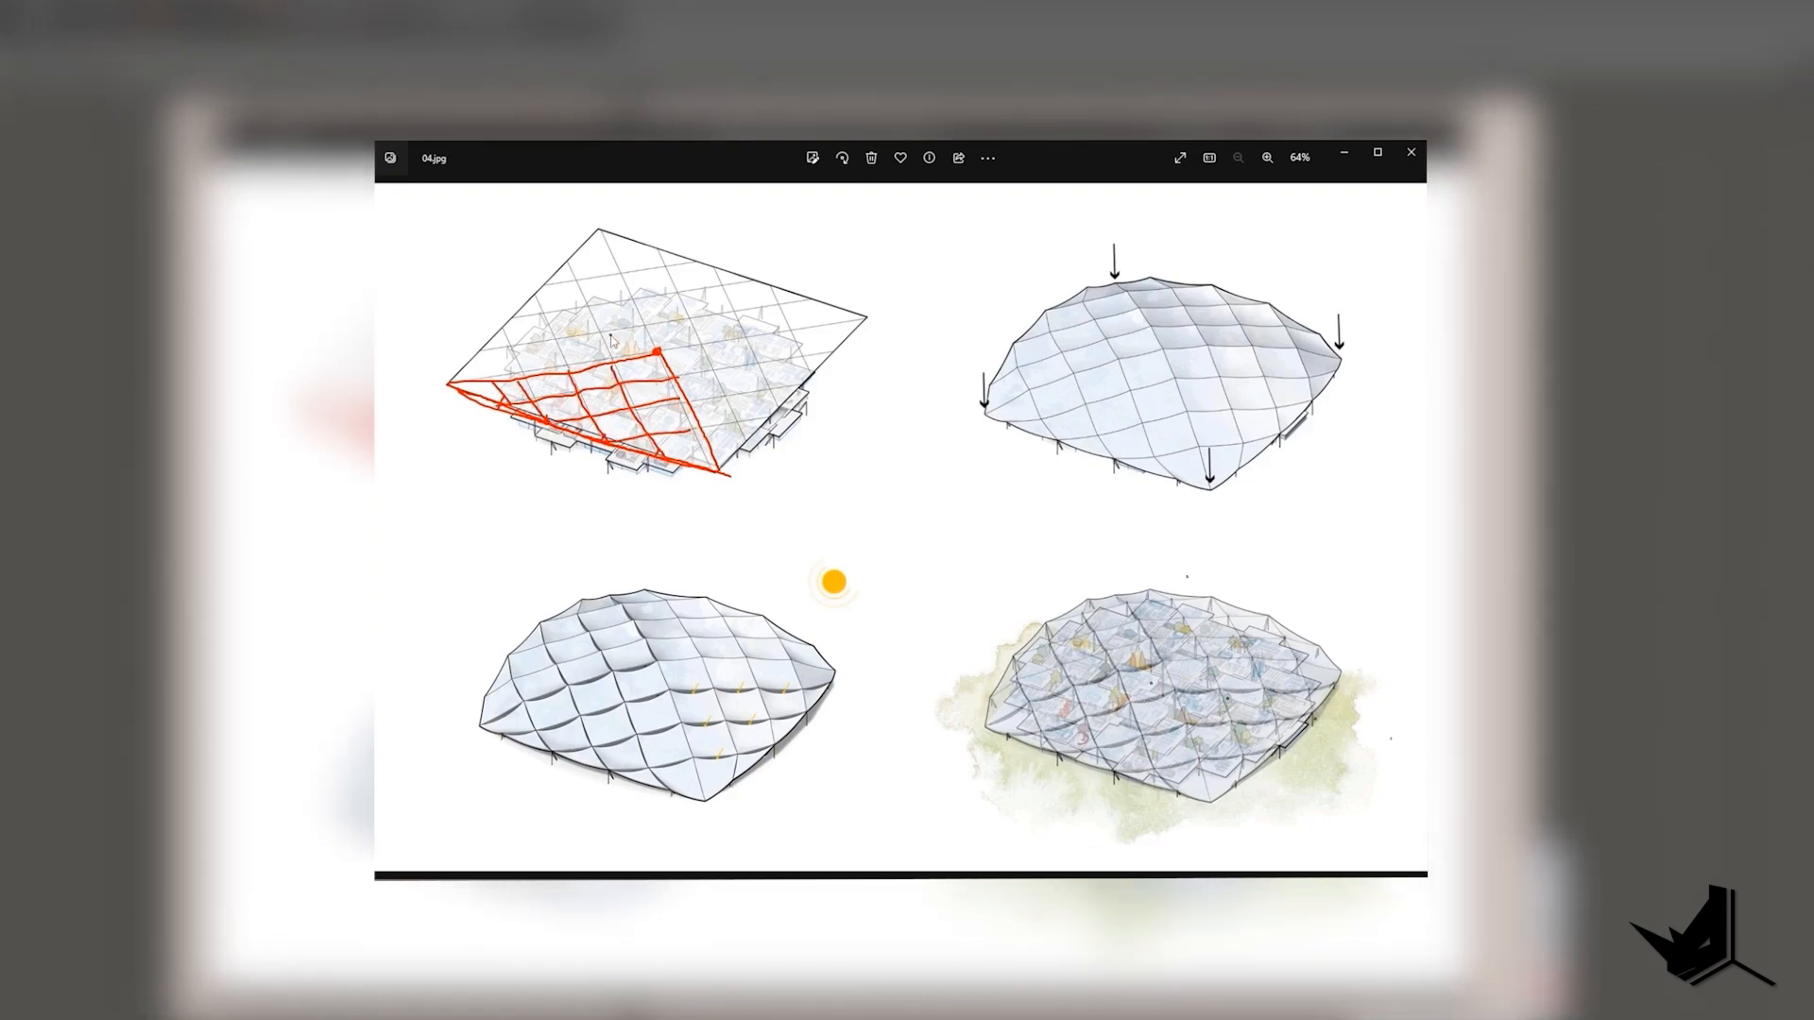
Circle the marked quarter, highlight panel edges in the third diagram, and extend lines from the first diagram's centre to its far corners.
{"action": "mouse_move", "coordinate": [609, 332]}
{"action": "left_mouse_down"}
{"action": "mouse_move", "coordinate": [451, 385]}
{"action": "mouse_move", "coordinate": [697, 364]}
{"action": "mouse_move", "coordinate": [597, 339]}
{"action": "left_mouse_up"}
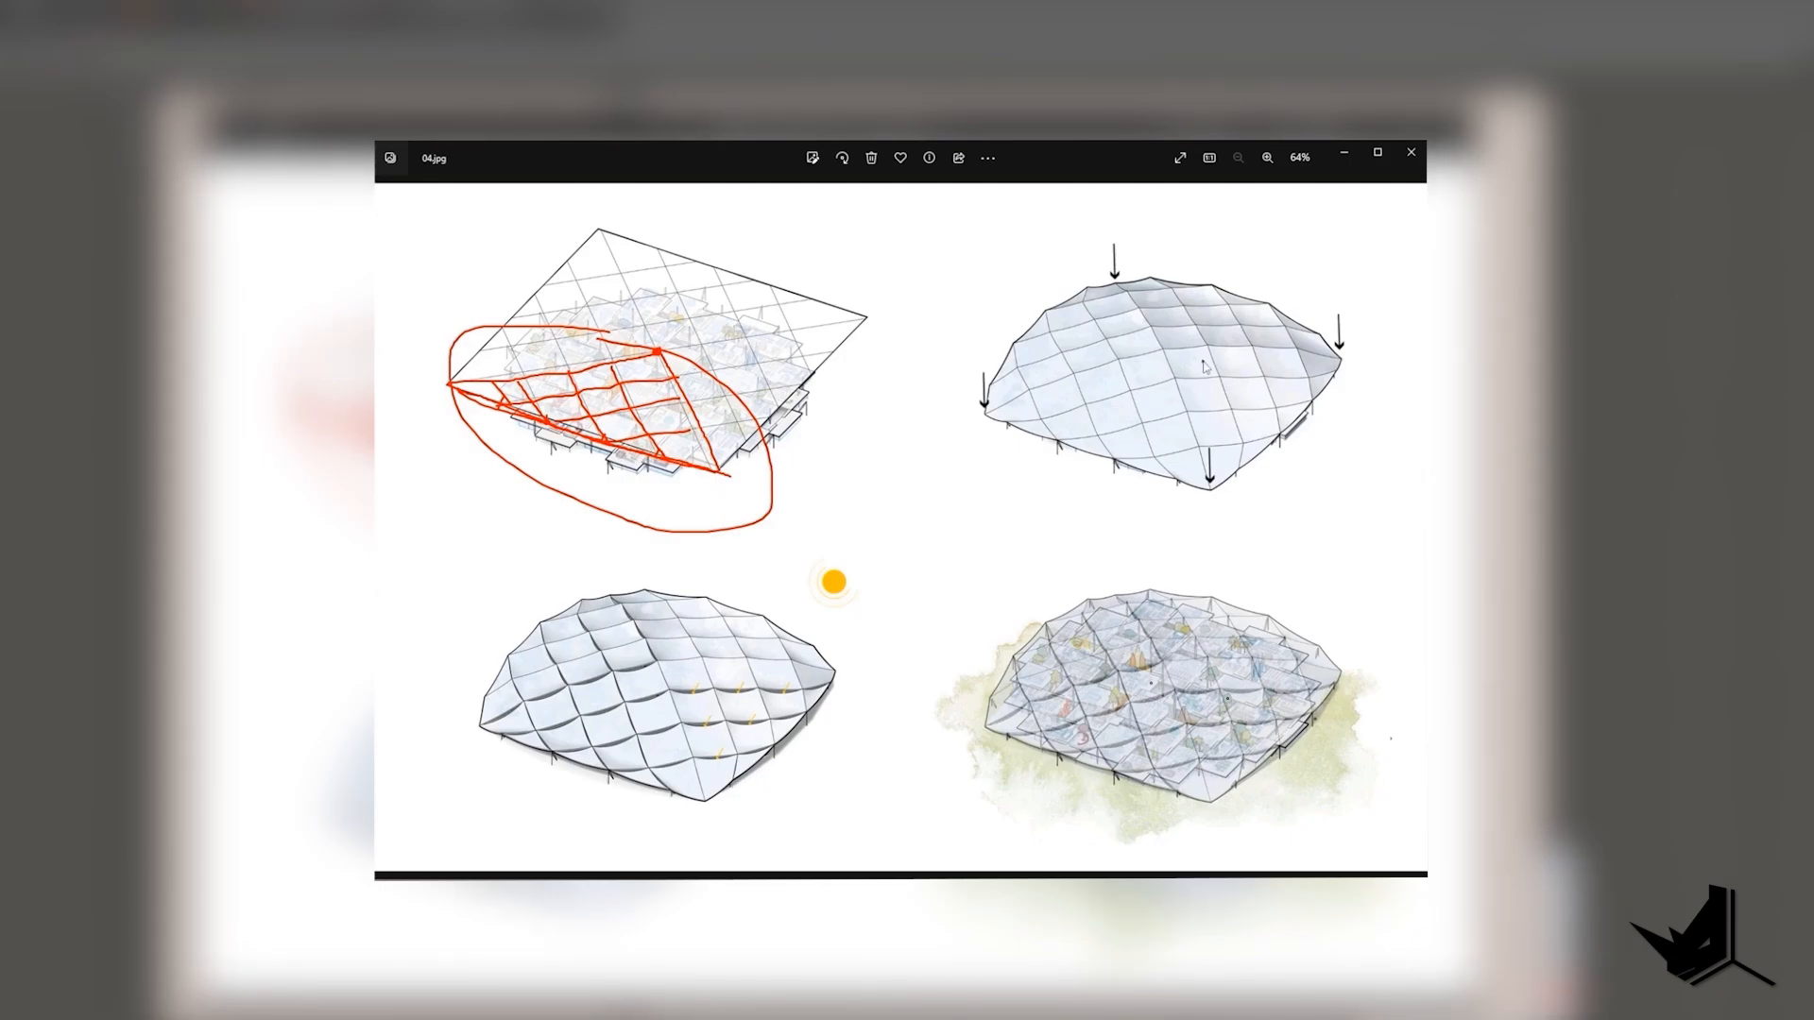
{"action": "mouse_move", "coordinate": [630, 702]}
{"action": "left_mouse_down"}
{"action": "mouse_move", "coordinate": [669, 691]}
{"action": "mouse_move", "coordinate": [685, 725]}
{"action": "left_mouse_up"}
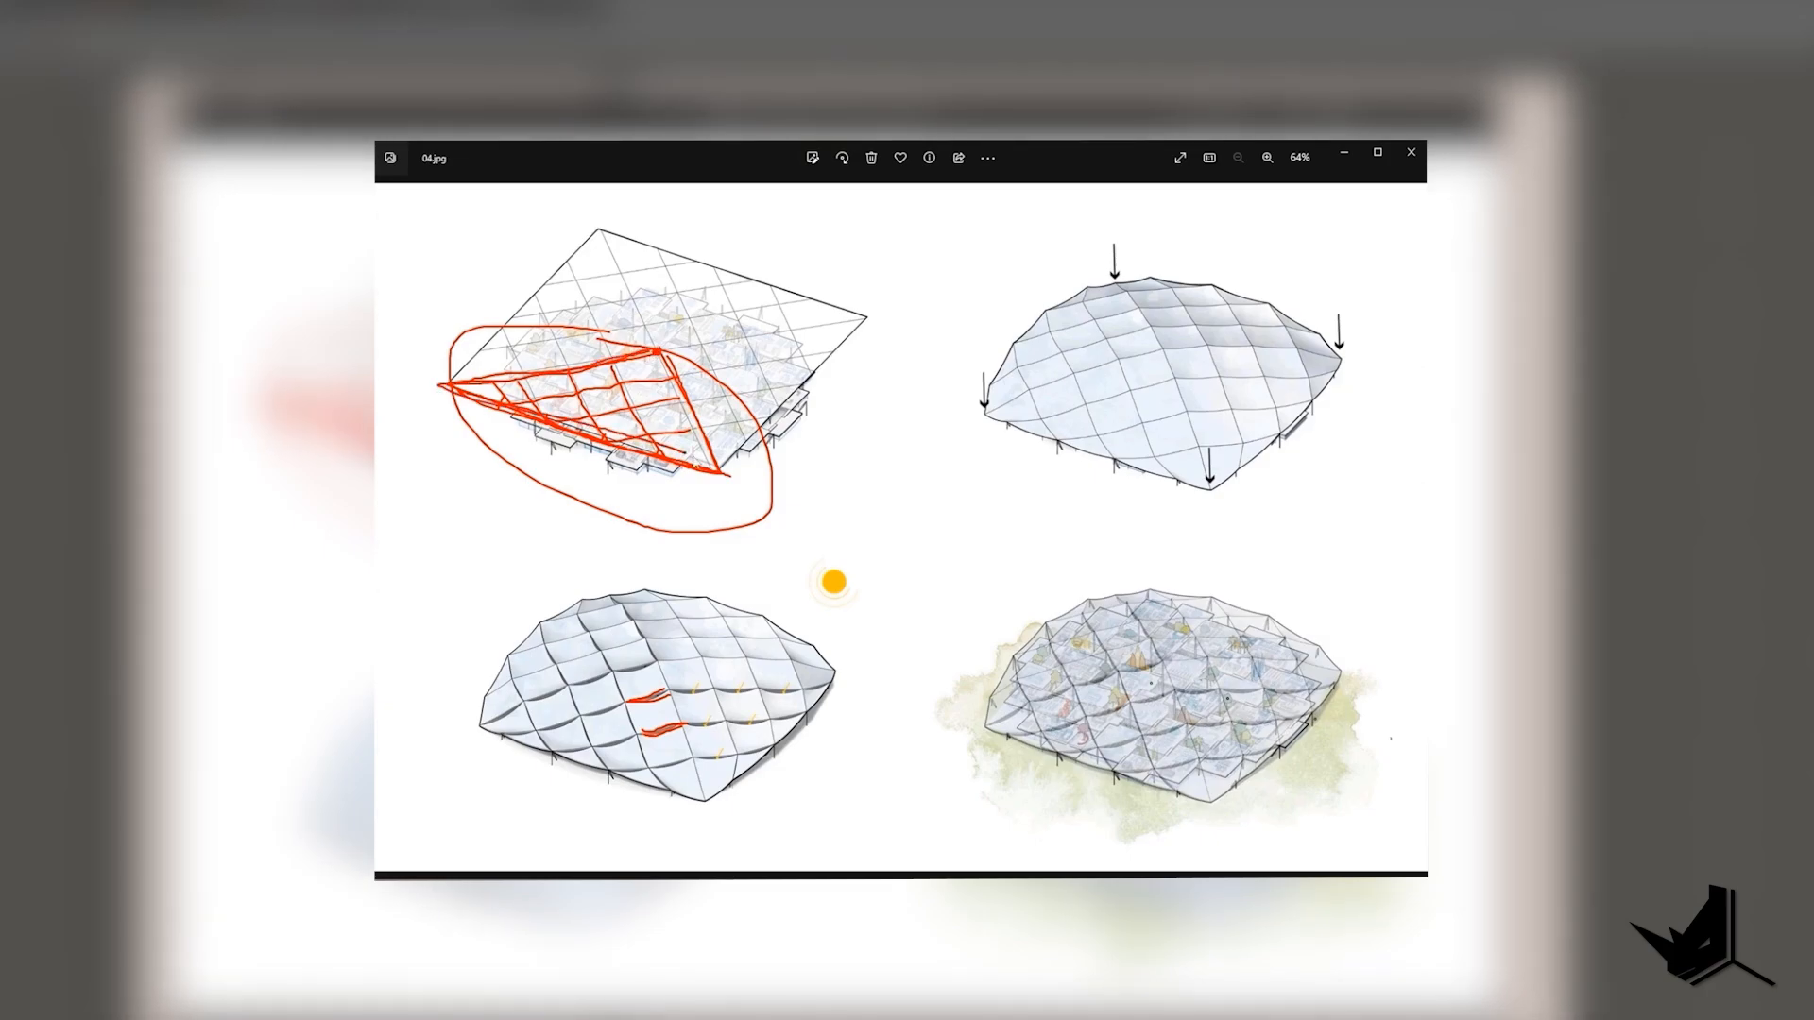
{"action": "mouse_move", "coordinate": [684, 454]}
{"action": "left_mouse_down"}
{"action": "mouse_move", "coordinate": [660, 355]}
{"action": "mouse_move", "coordinate": [855, 322]}
{"action": "left_mouse_up"}
{"action": "left_click_drag", "start_coordinate": [654, 352], "coordinate": [590, 219]}
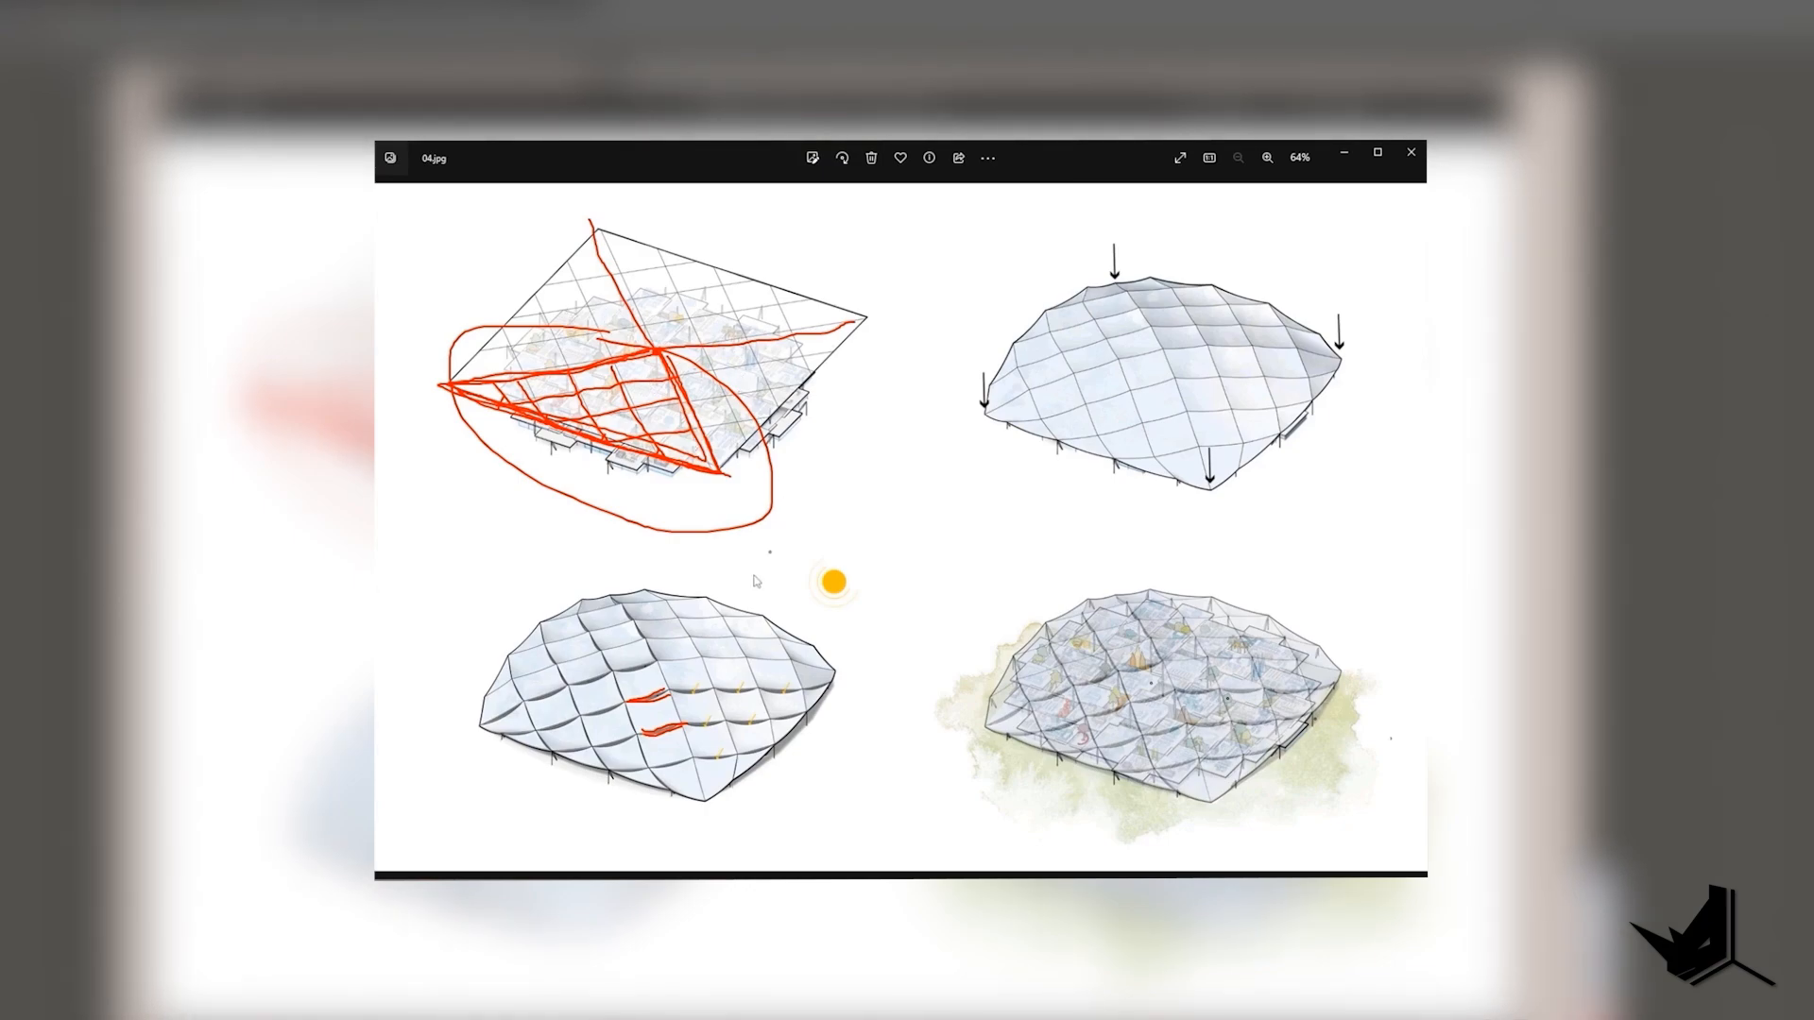
{"action": "mouse_move", "coordinate": [704, 552]}
{"action": "left_mouse_down"}
{"action": "mouse_move", "coordinate": [486, 628]}
{"action": "mouse_move", "coordinate": [612, 548]}
{"action": "left_mouse_up"}
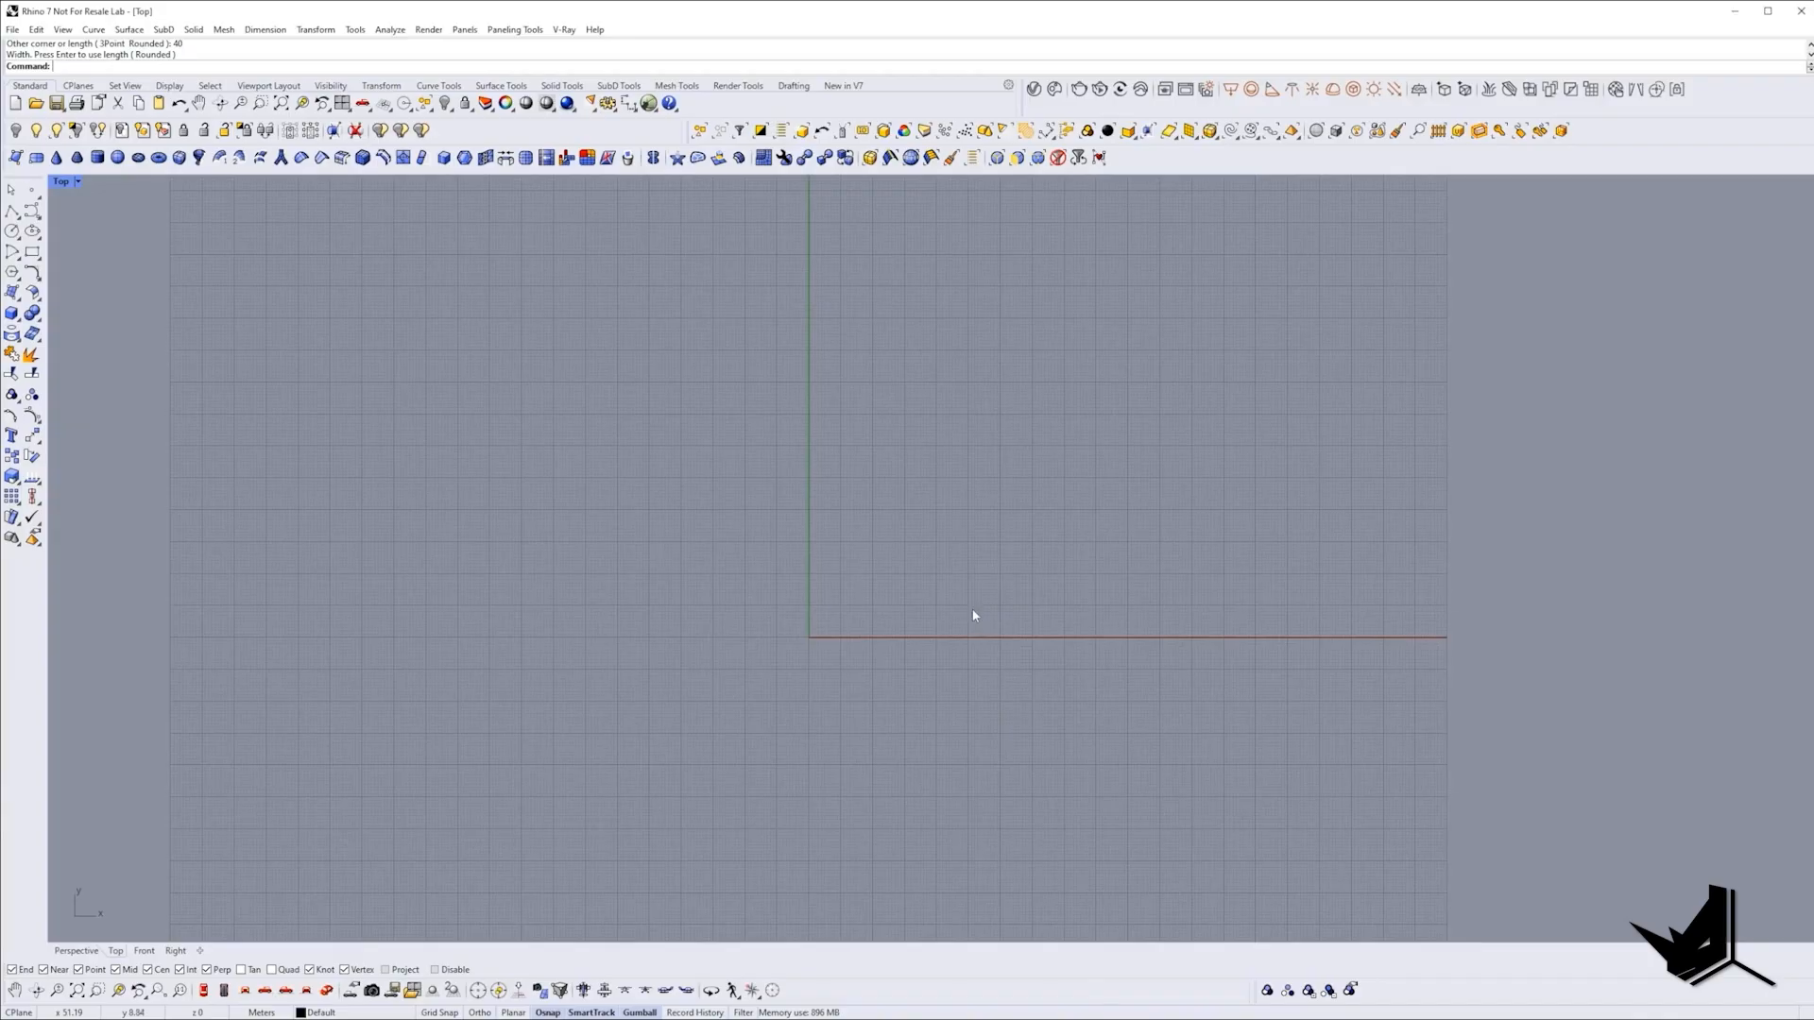
Draw a rectangle with length 40 and width 40 near the origin in Rhino.
{"action": "key", "text": "Return"}
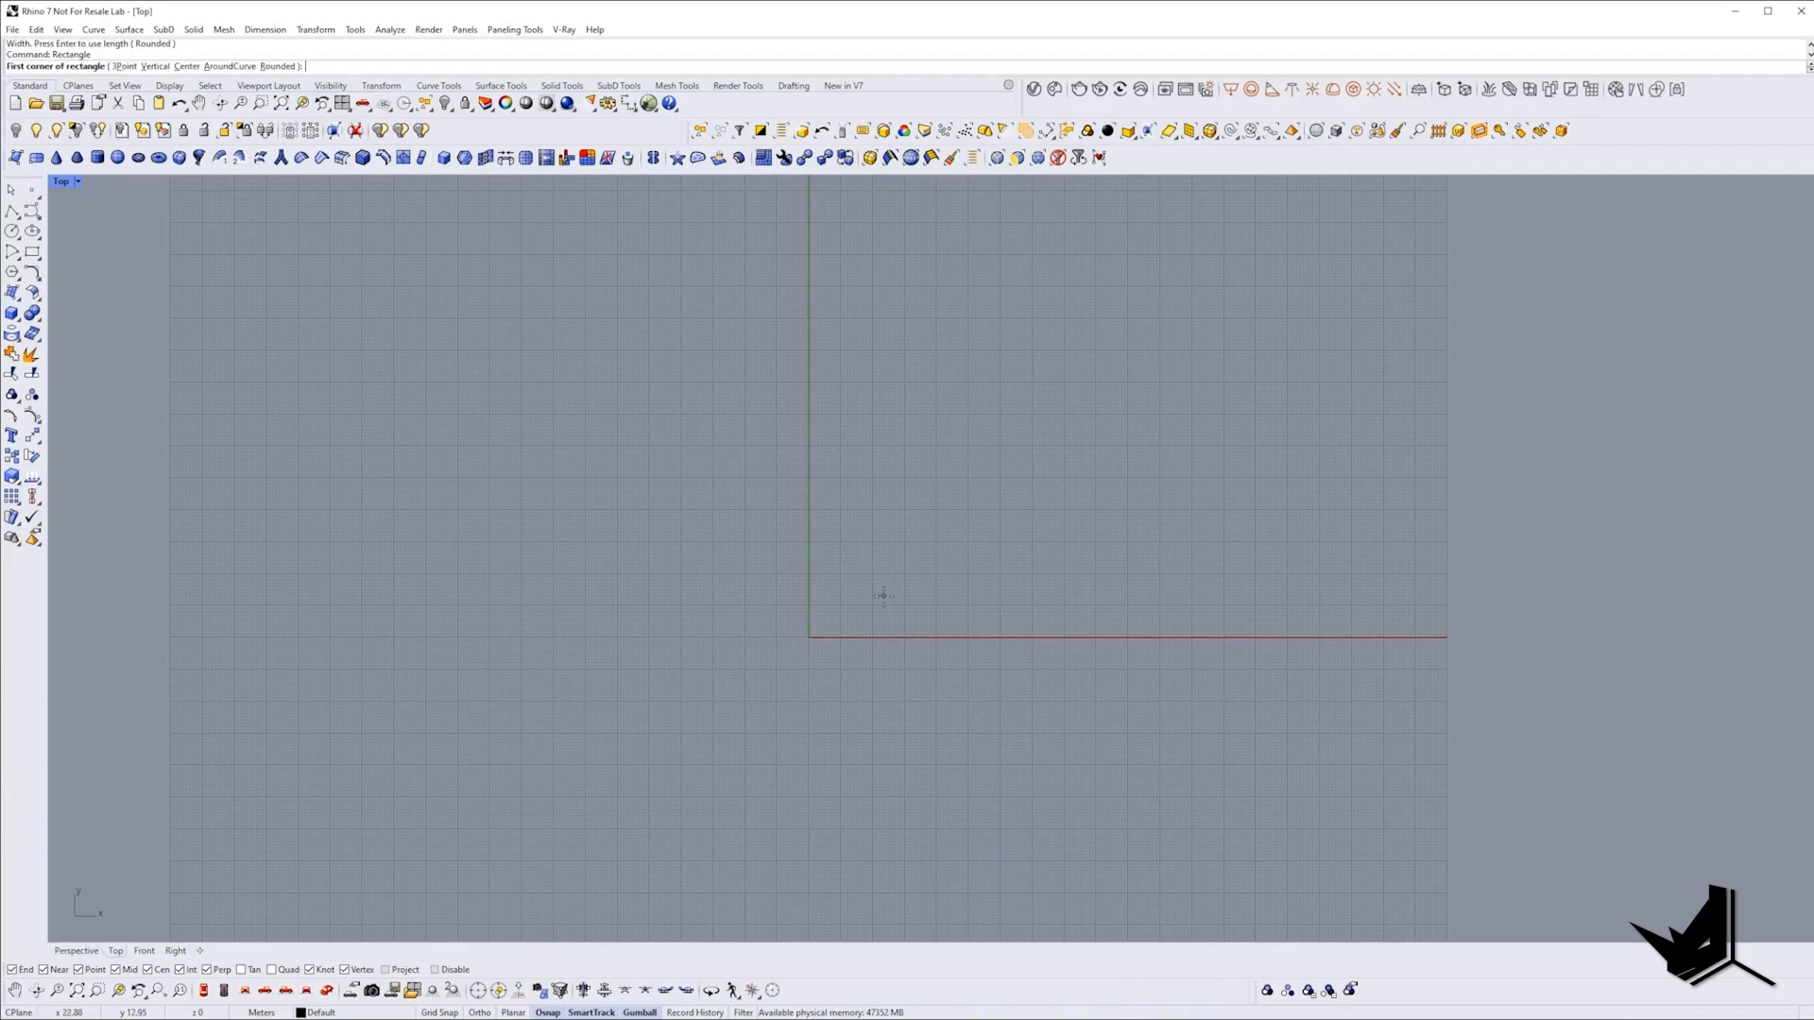
{"action": "left_click", "coordinate": [882, 591]}
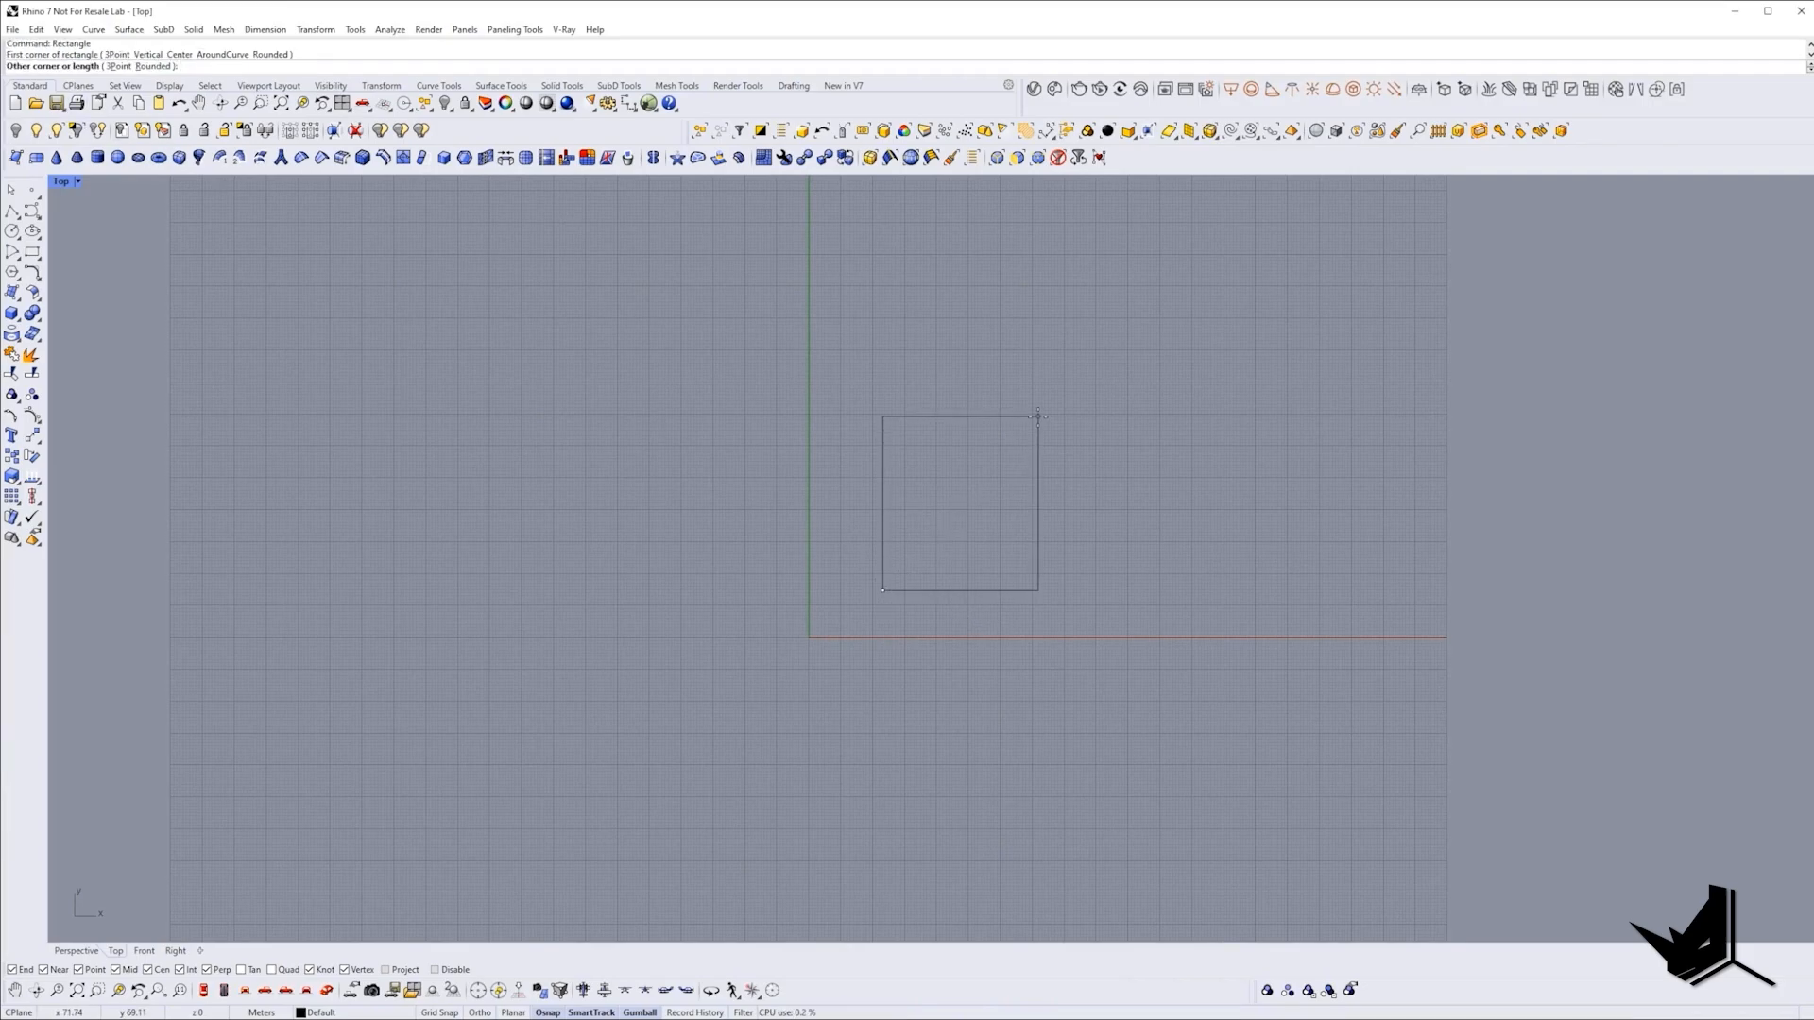
{"action": "type", "text": "40"}
{"action": "key", "text": "Return"}
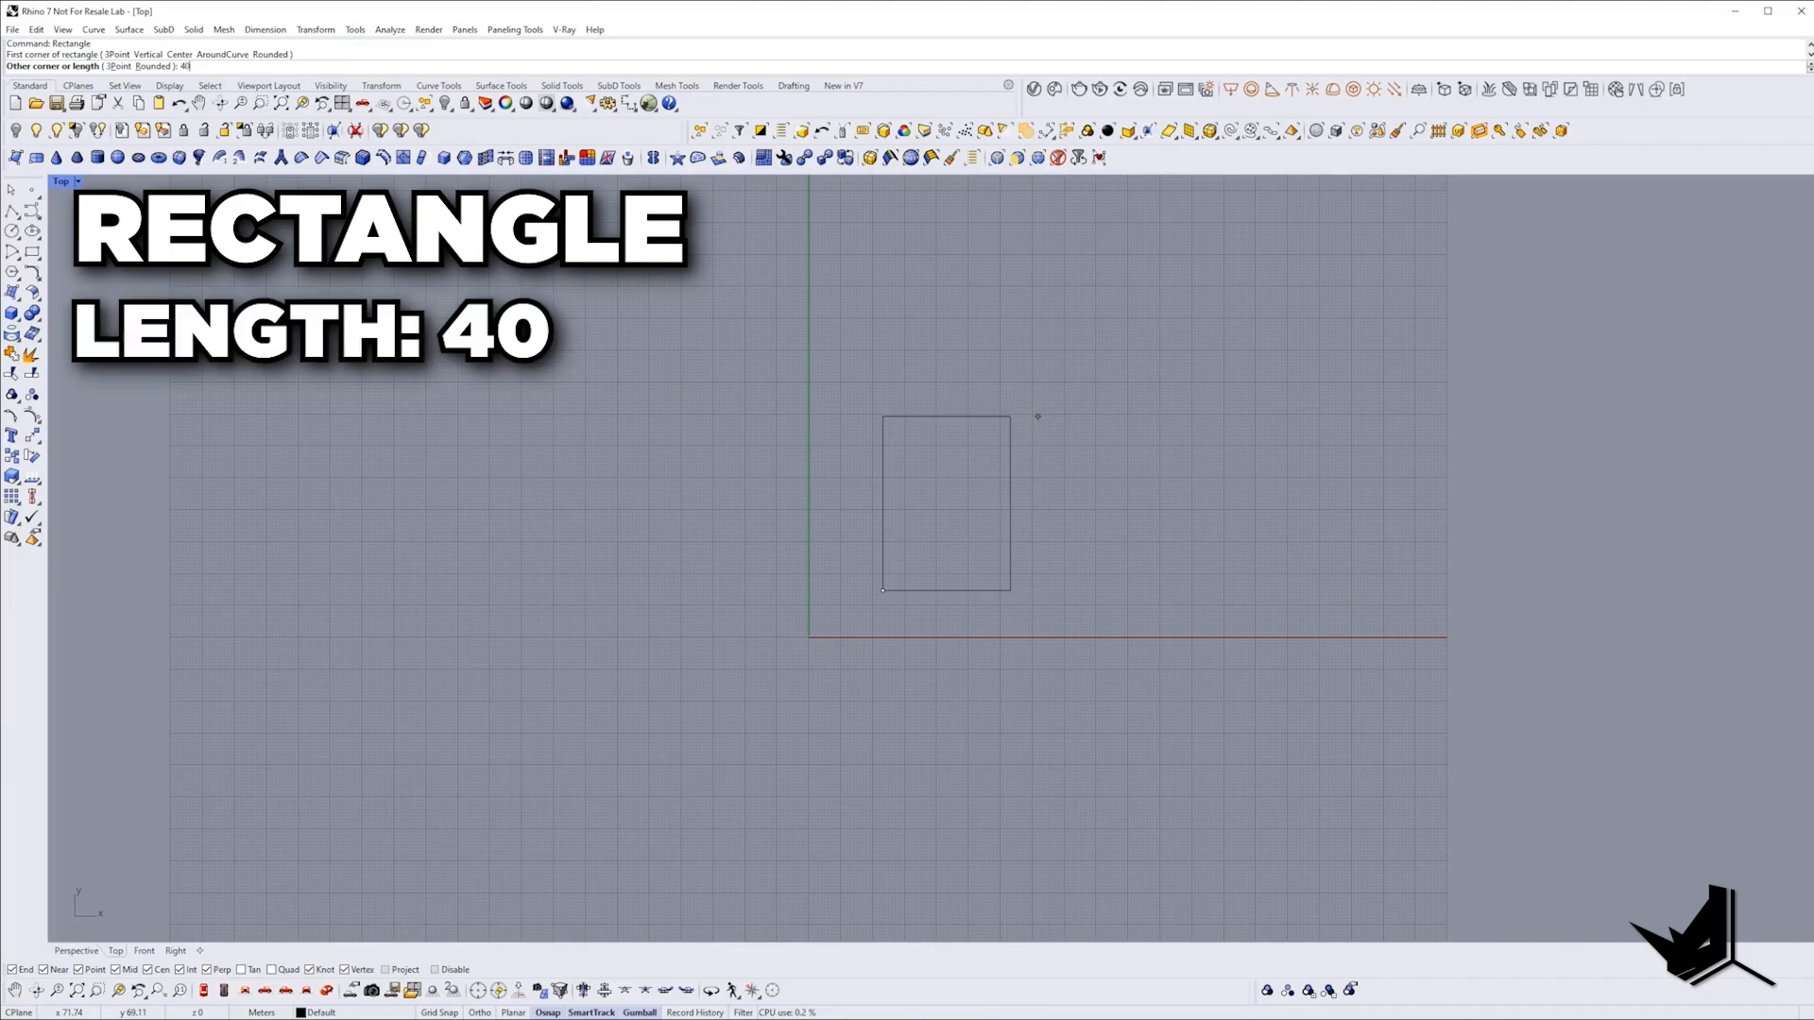
{"action": "key", "text": "Return"}
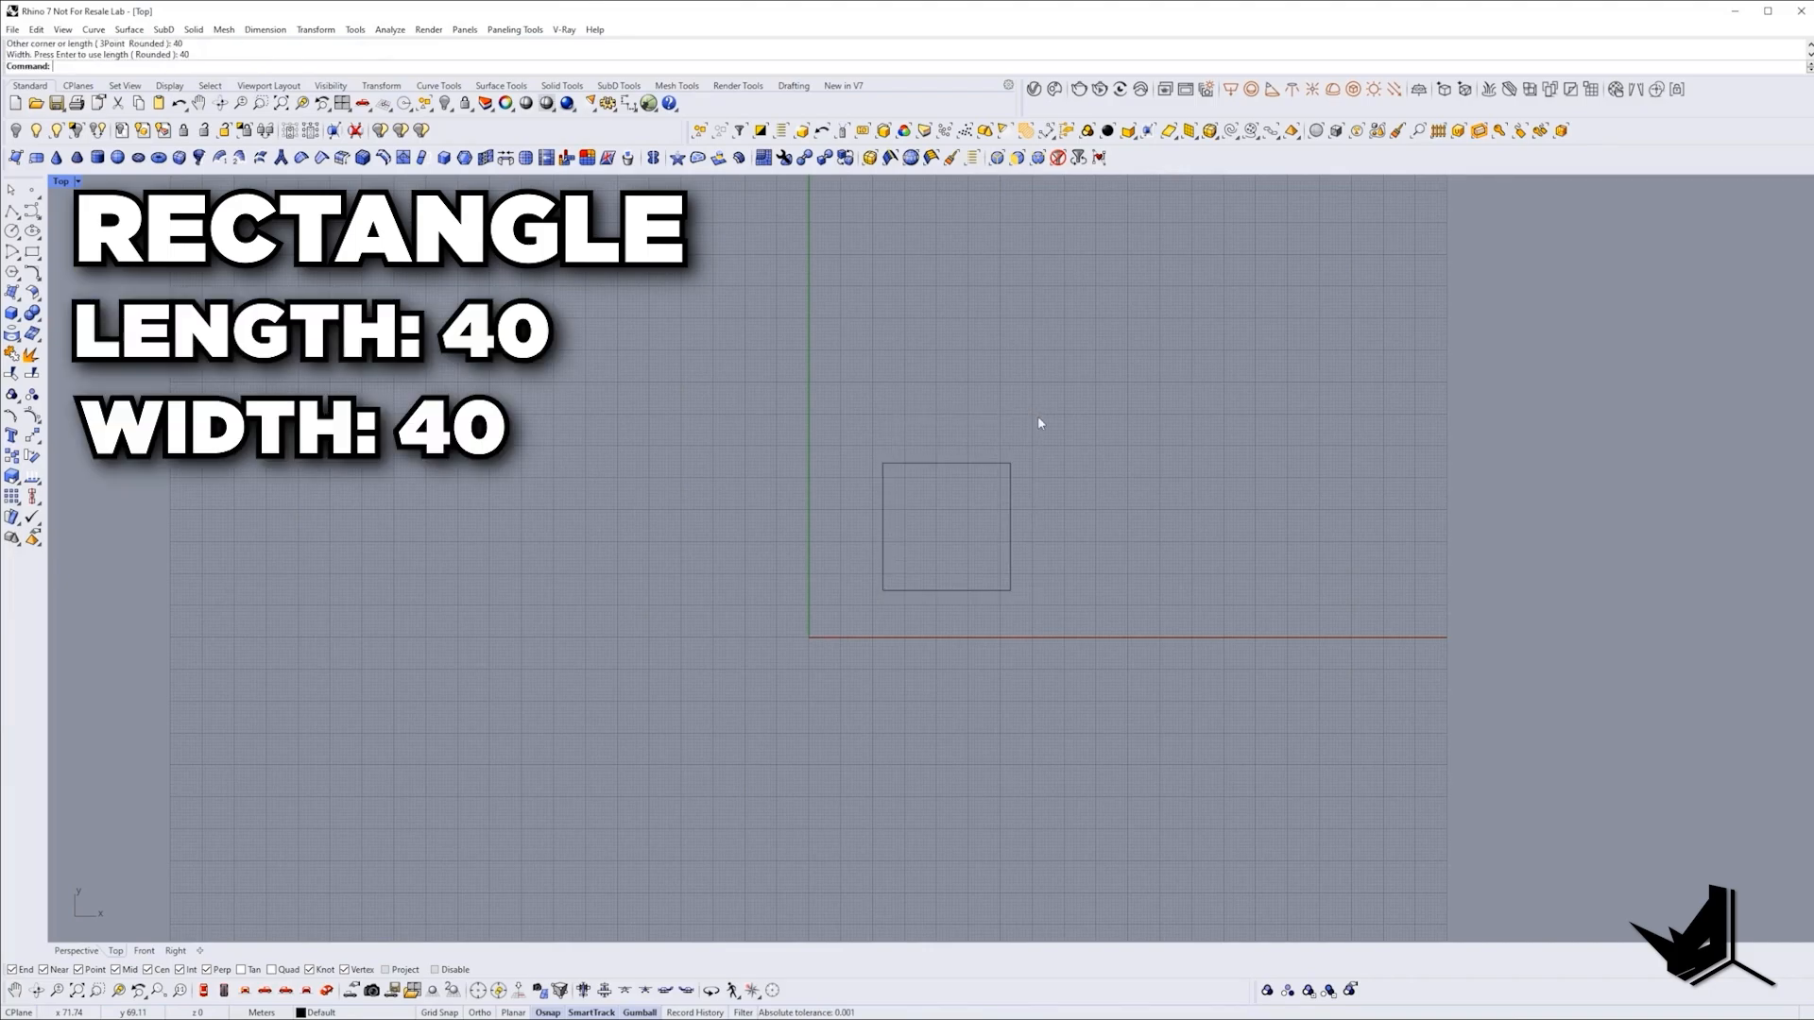
Draw the square's full diagonal from lower-left to upper-right corner, and a line from its midpoint to the lower-right corner.
{"action": "scroll", "coordinate": [1022, 597], "scroll_direction": "up", "scroll_amount": 5}
{"action": "type", "text": "L"}
{"action": "key", "text": "Return"}
{"action": "left_click", "coordinate": [713, 668]}
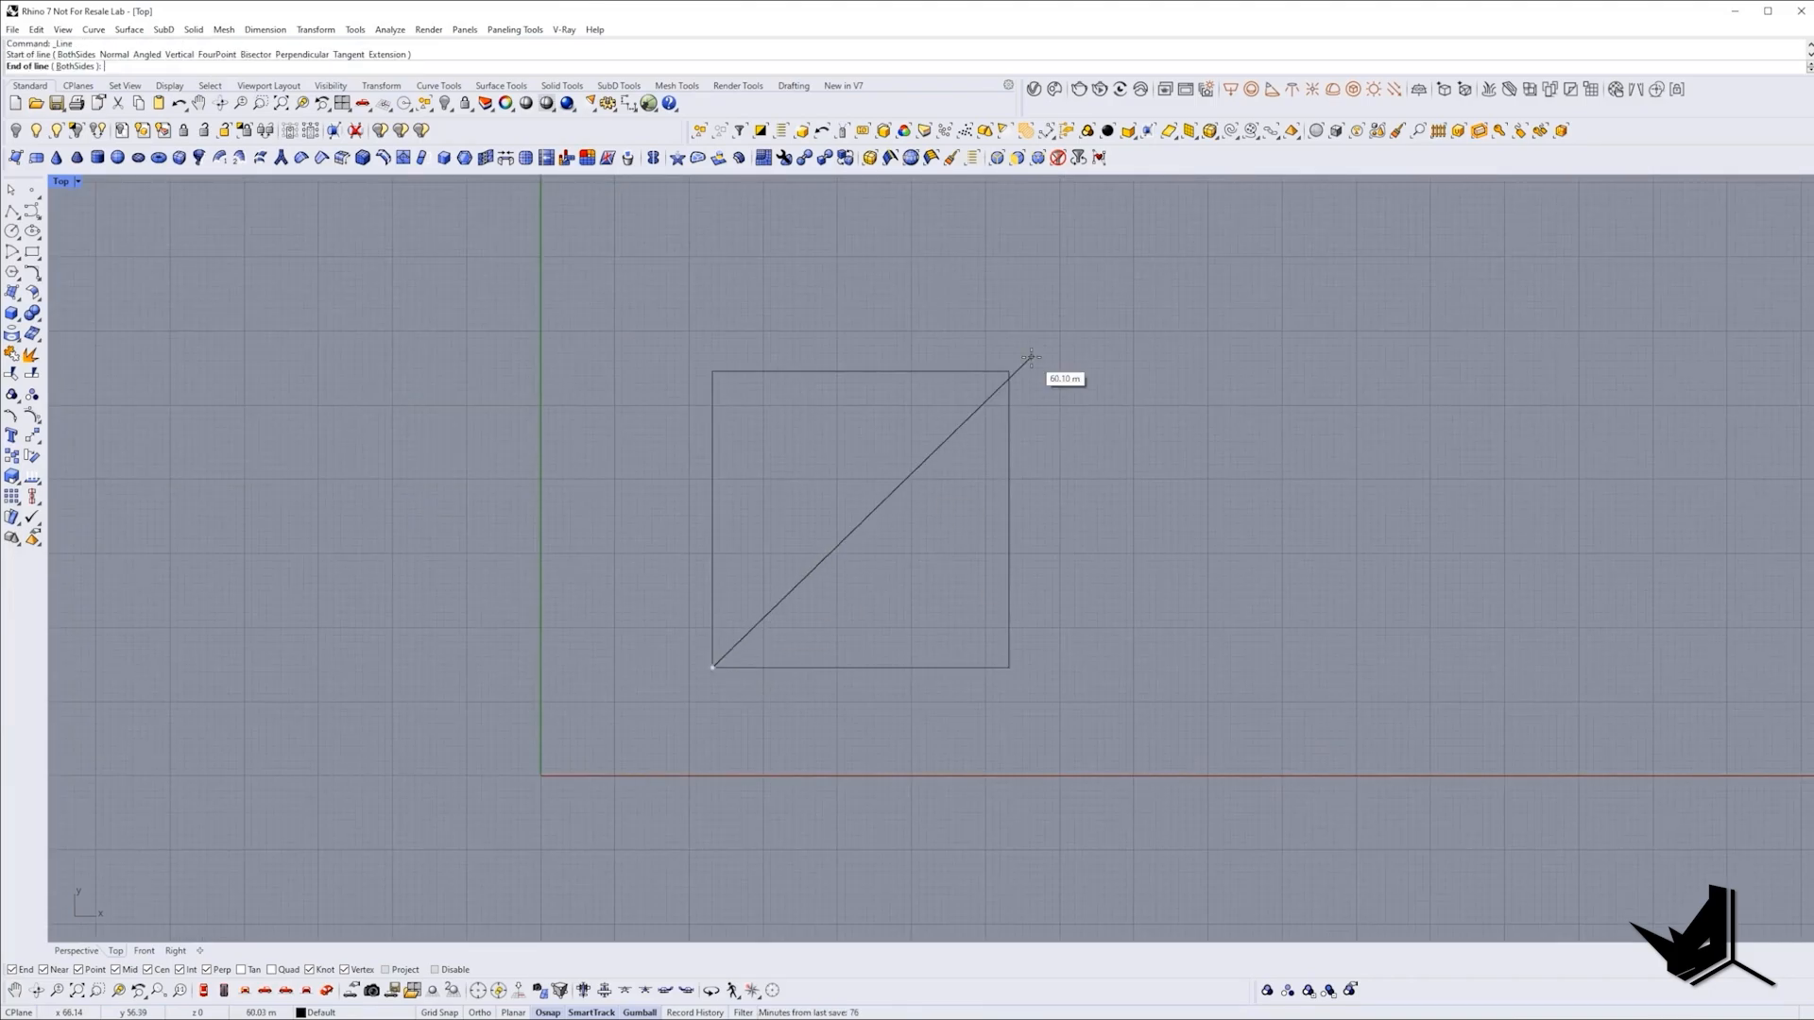
{"action": "left_click", "coordinate": [1008, 372]}
{"action": "key", "text": "Return"}
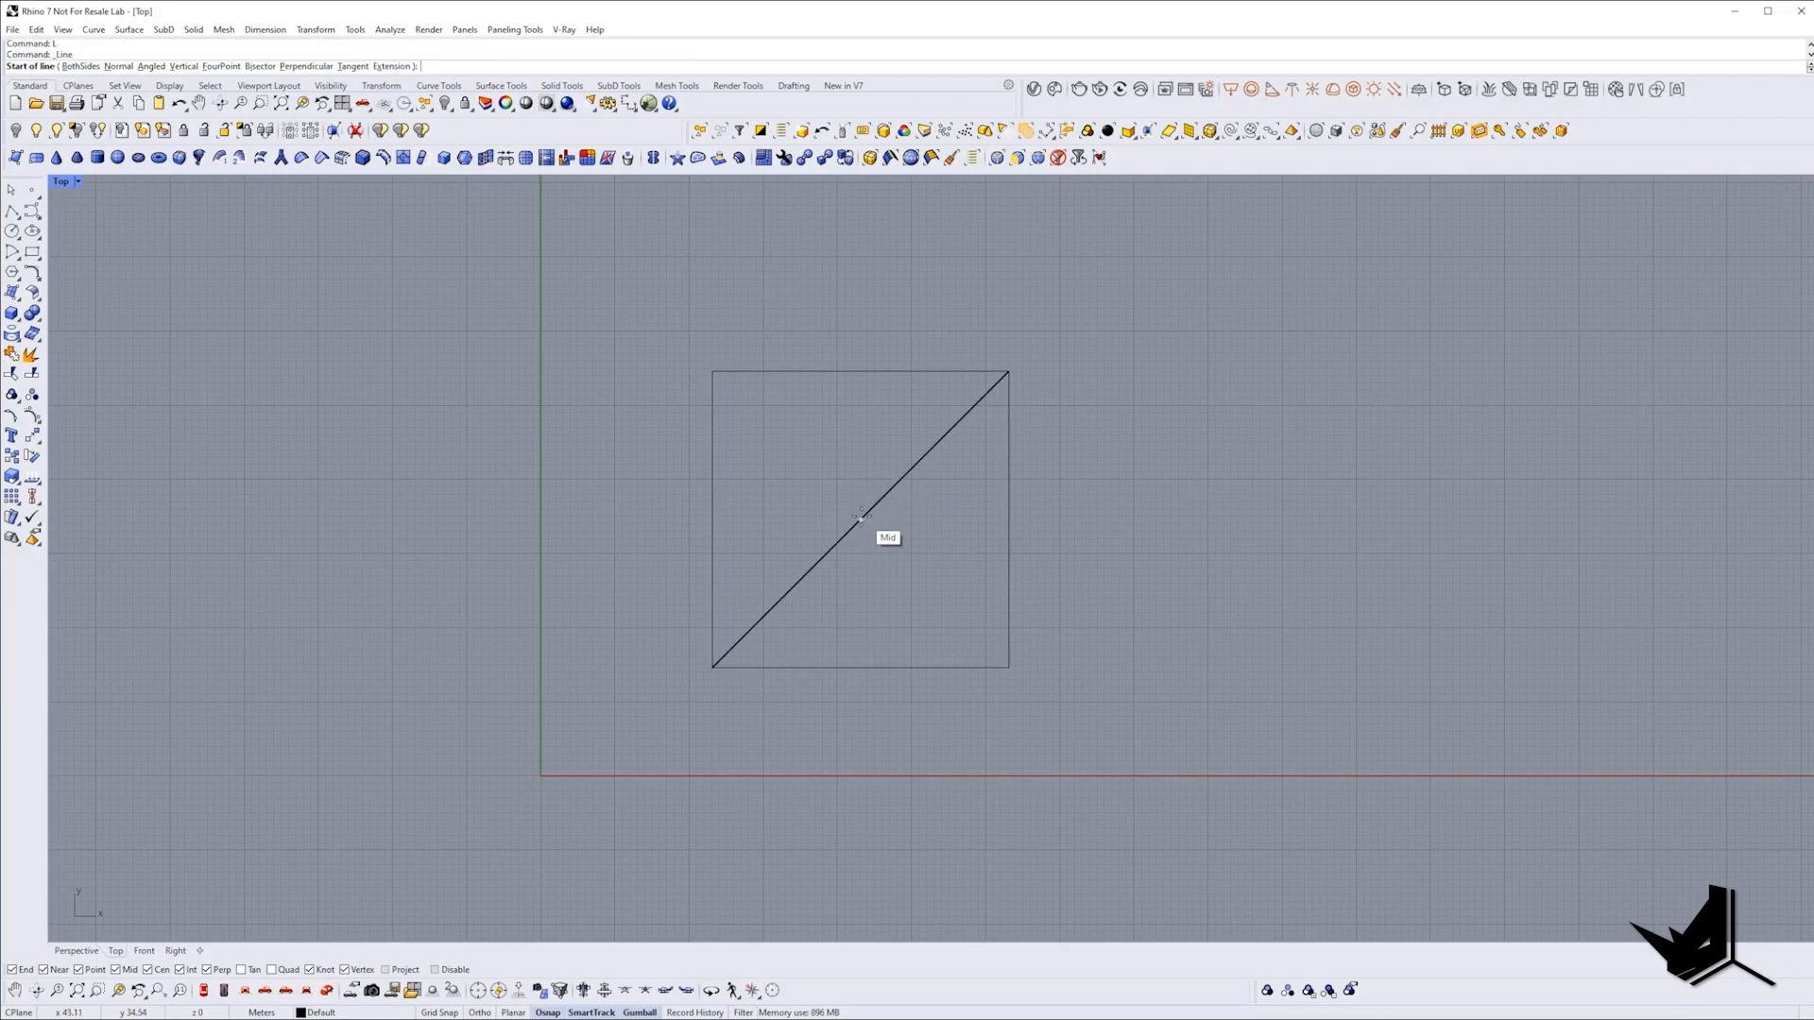
{"action": "left_click", "coordinate": [860, 519]}
{"action": "left_click", "coordinate": [1008, 665]}
{"action": "scroll", "coordinate": [902, 770], "scroll_direction": "up", "scroll_amount": 2}
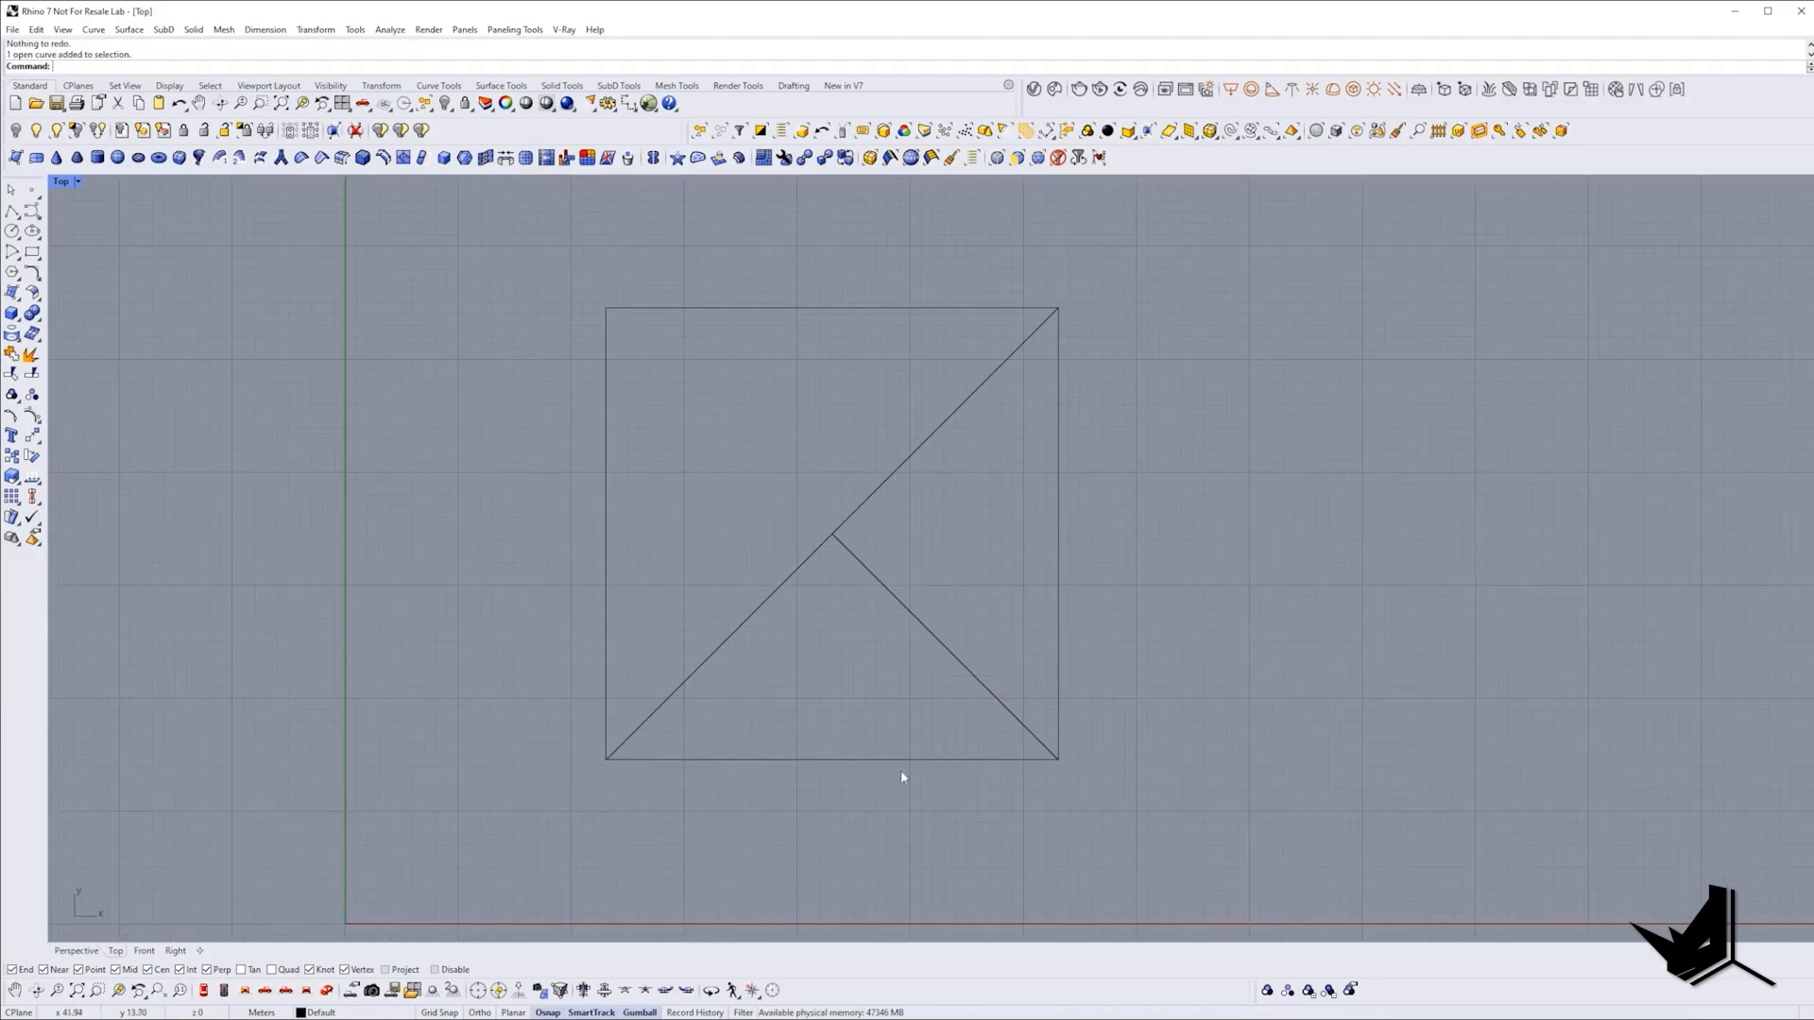
Explode the square into separate edge lines.
{"action": "left_click", "coordinate": [988, 763]}
{"action": "type", "text": "x"}
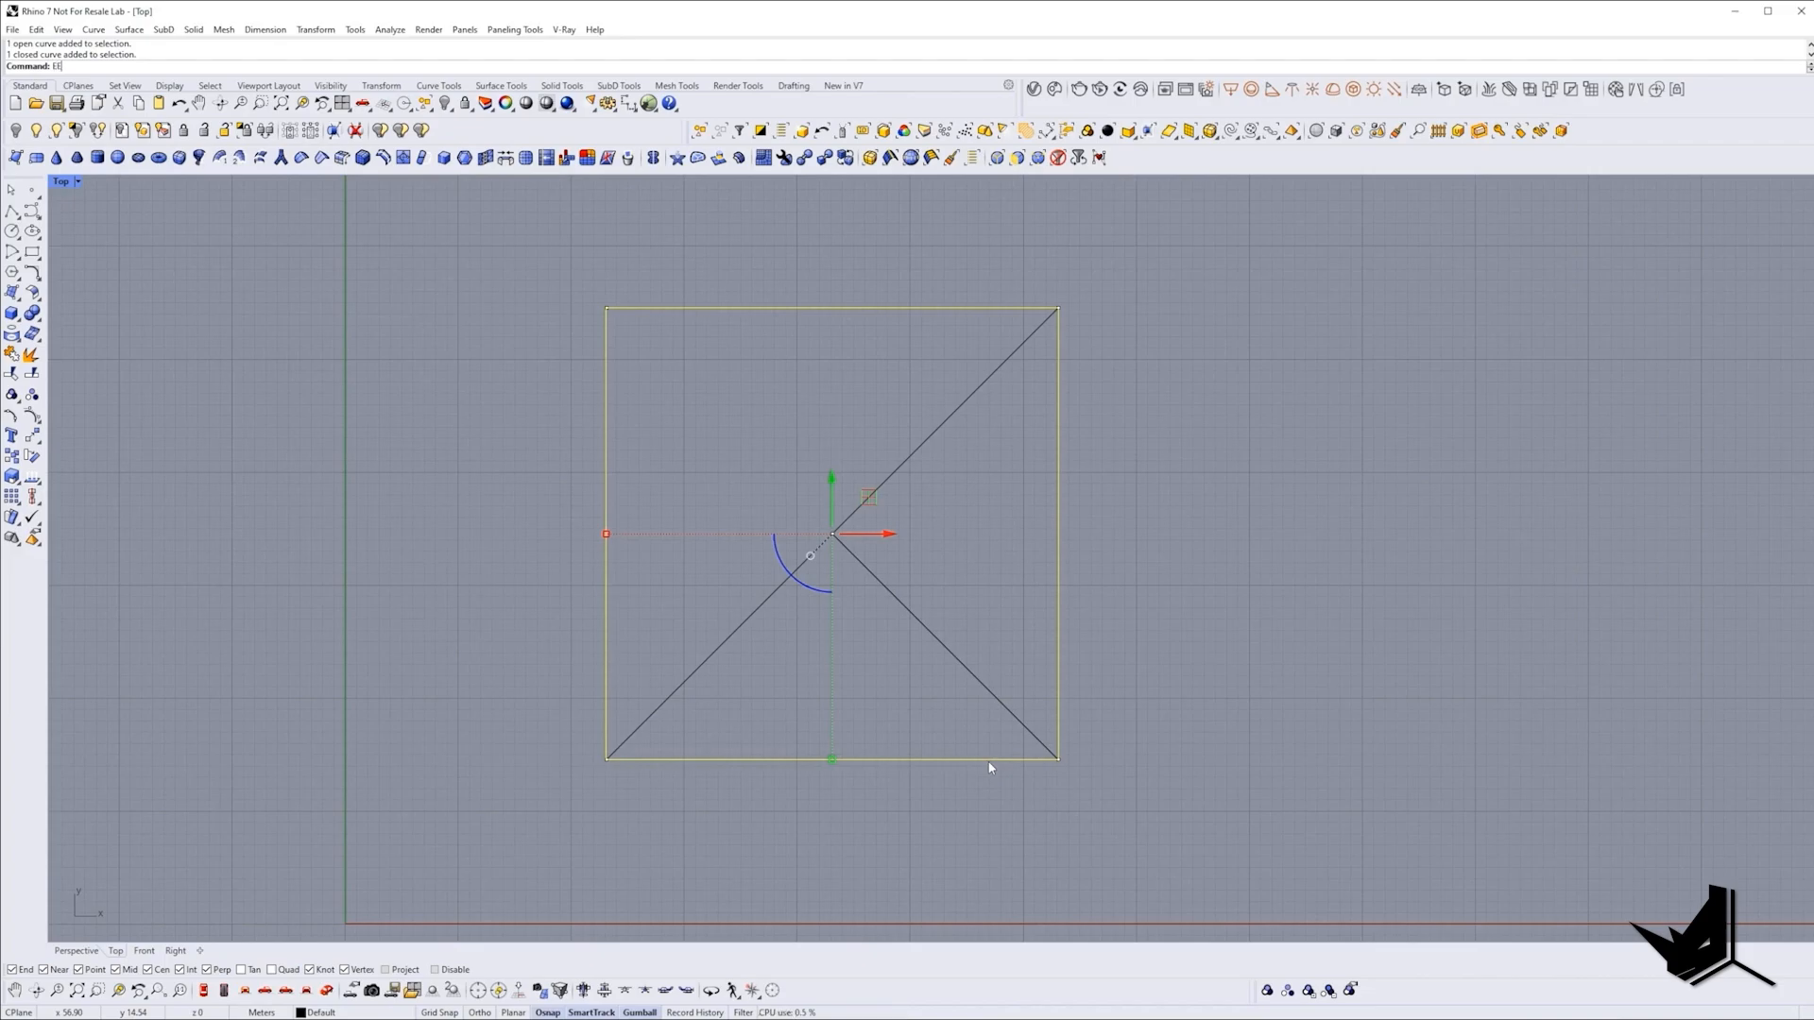
{"action": "key", "text": "Return"}
{"action": "key", "text": "Escape"}
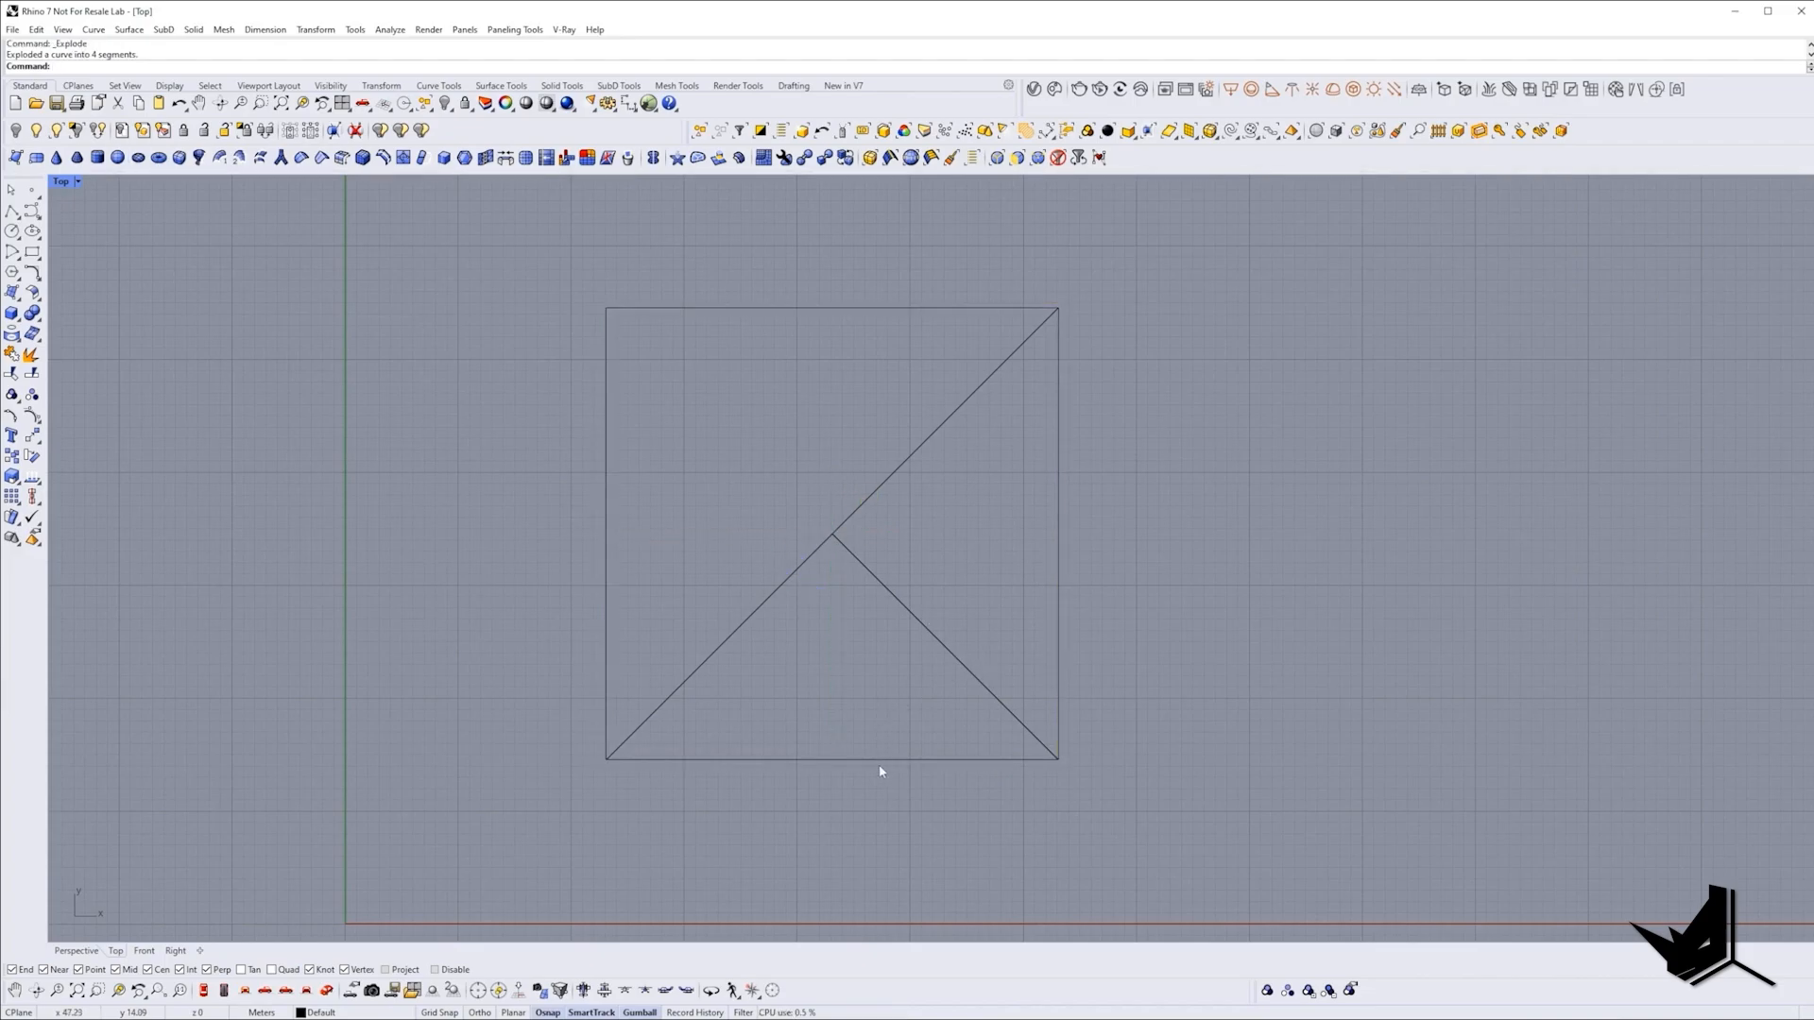
Divide the square's bottom edge into 5 segments with points.
{"action": "left_click", "coordinate": [874, 760]}
{"action": "type", "text": "Divide"}
{"action": "key", "text": "Return"}
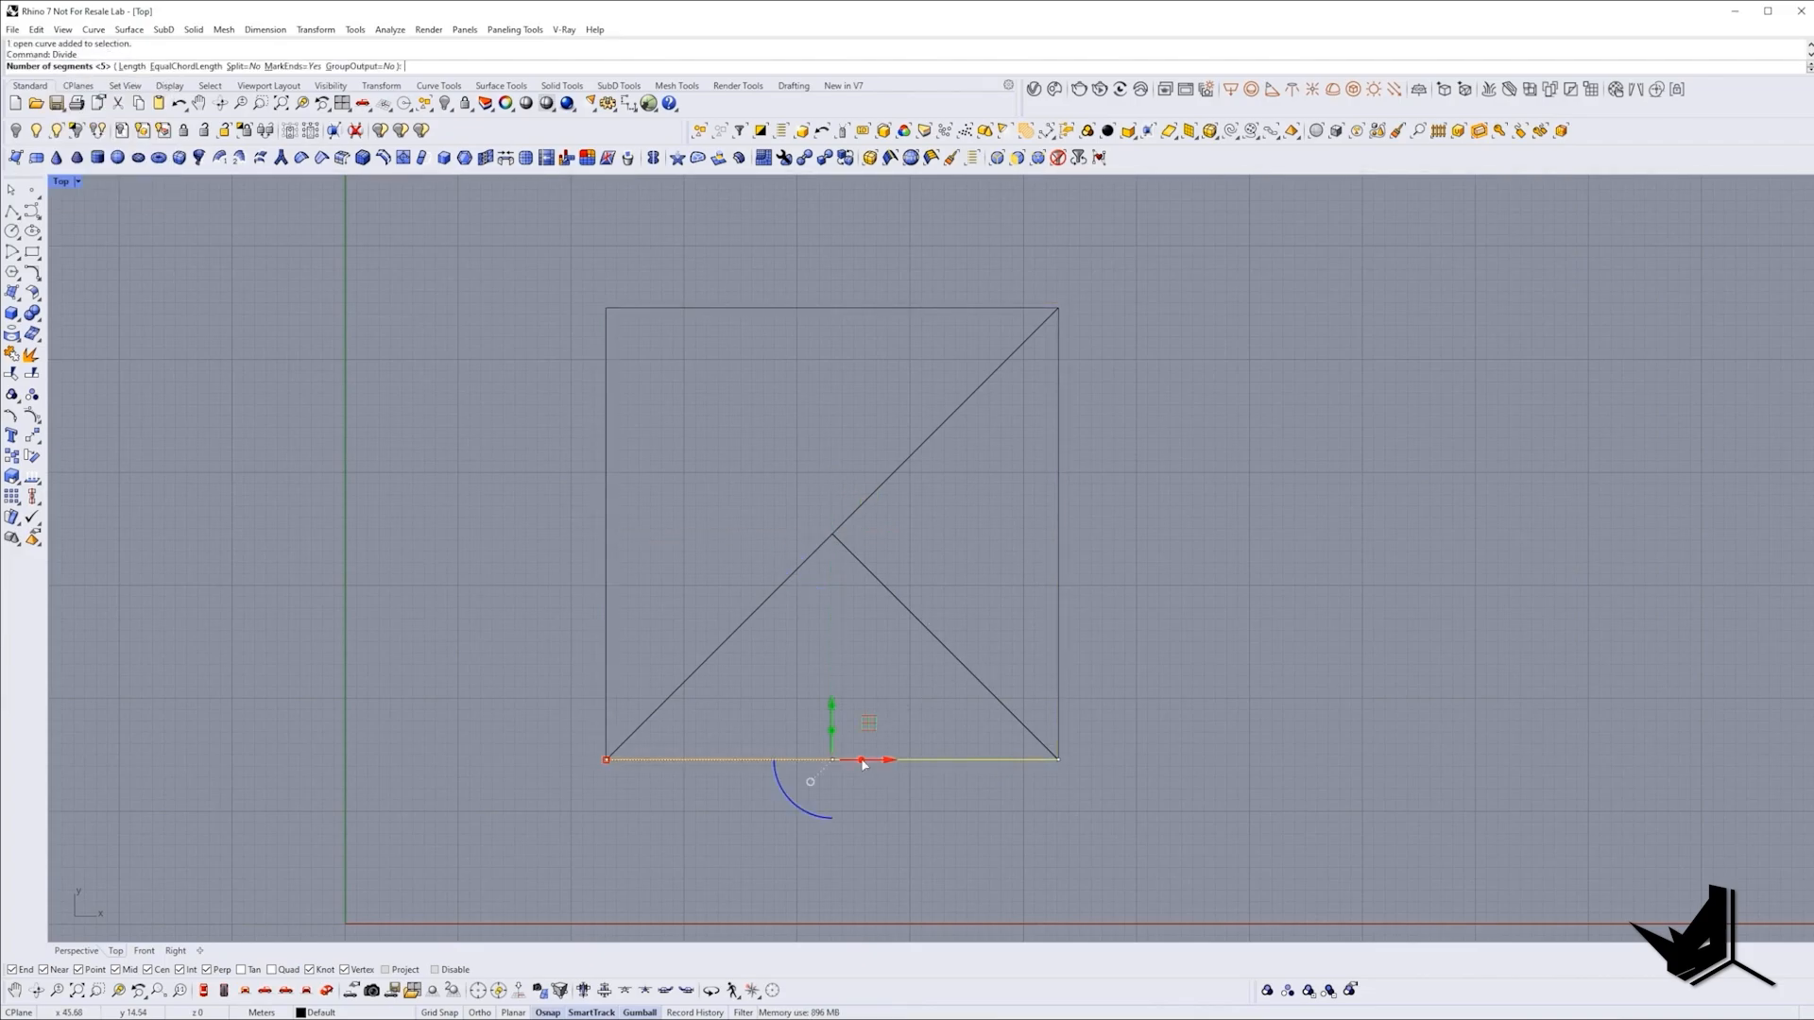
{"action": "key", "text": "Return"}
{"action": "key", "text": "Escape"}
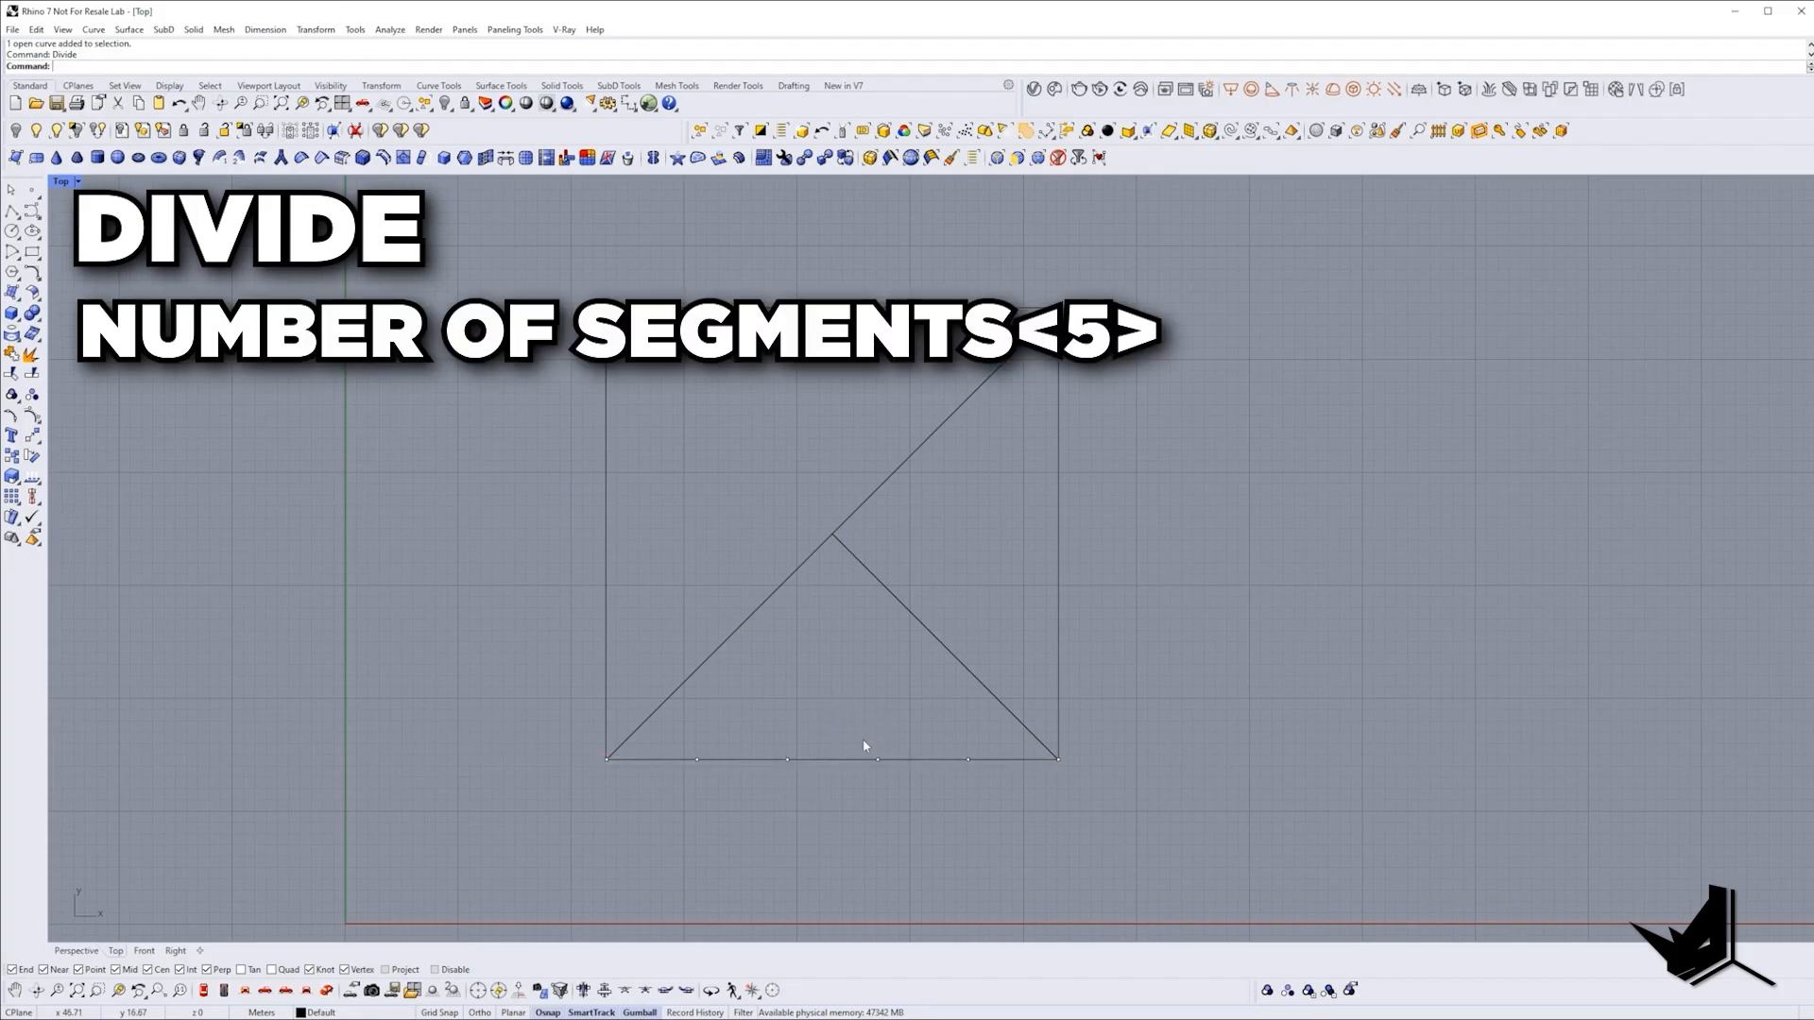
Copy the half diagonal from the square's lower-right corner to each of the four inner division points.
{"action": "left_click", "coordinate": [1013, 714]}
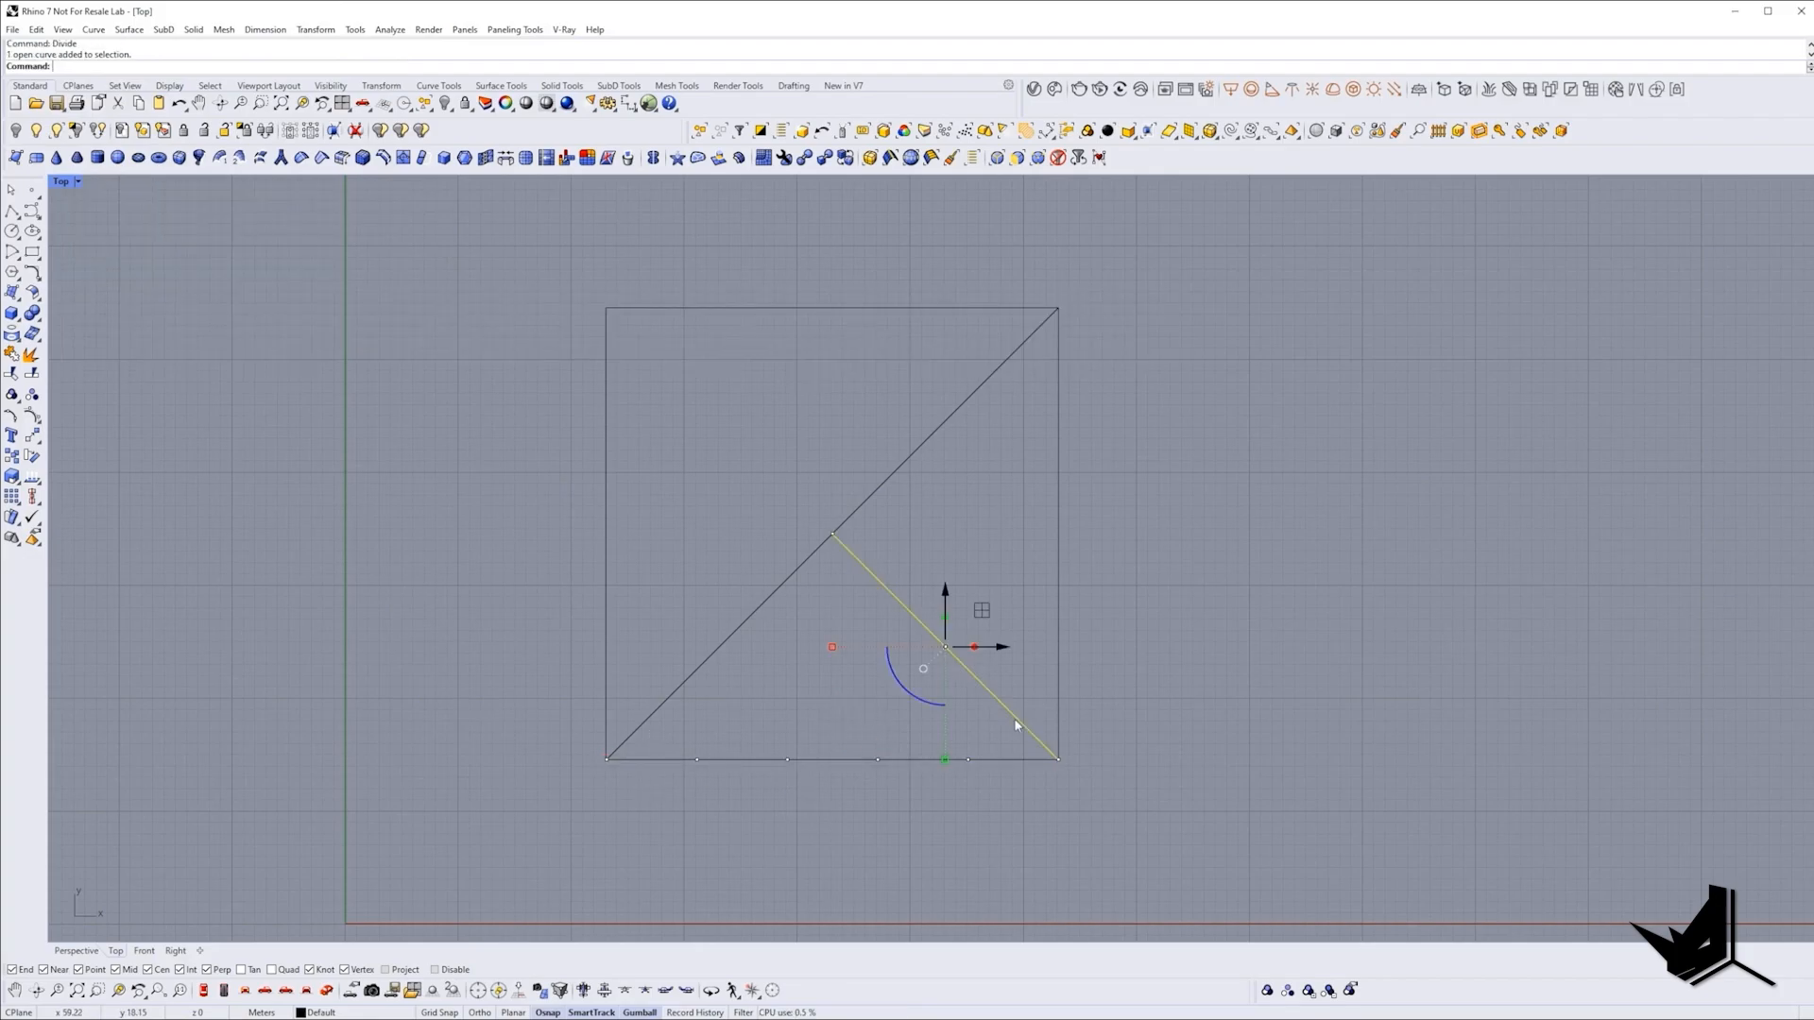
{"action": "type", "text": "C"}
{"action": "key", "text": "Return"}
{"action": "left_click", "coordinate": [1059, 760]}
{"action": "left_click", "coordinate": [967, 760]}
{"action": "left_click", "coordinate": [878, 759]}
{"action": "left_click", "coordinate": [787, 759]}
{"action": "left_click", "coordinate": [697, 760]}
{"action": "key", "text": "Return"}
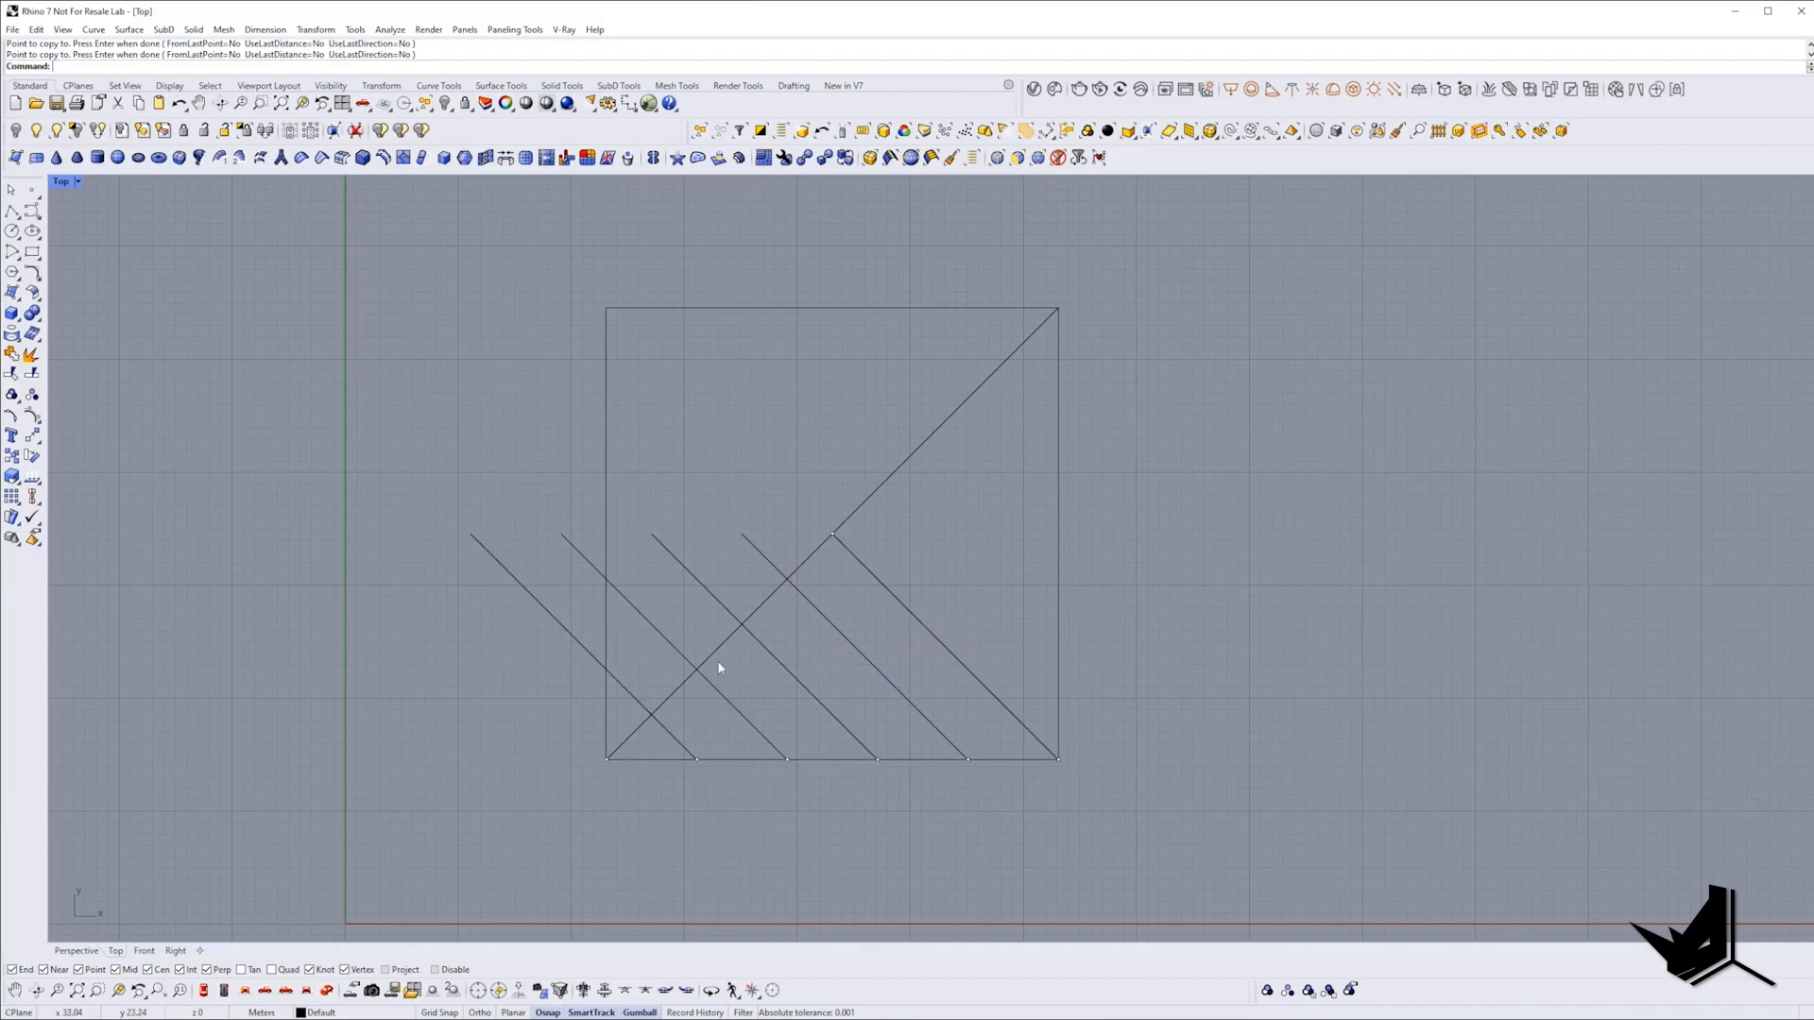
Copy the full diagonal from the square's lower-left corner to each of the four inner division points.
{"action": "left_click", "coordinate": [720, 648]}
{"action": "key", "text": "c"}
{"action": "key", "text": "Return"}
{"action": "left_click", "coordinate": [606, 759]}
{"action": "left_click", "coordinate": [697, 760]}
{"action": "left_click", "coordinate": [787, 759]}
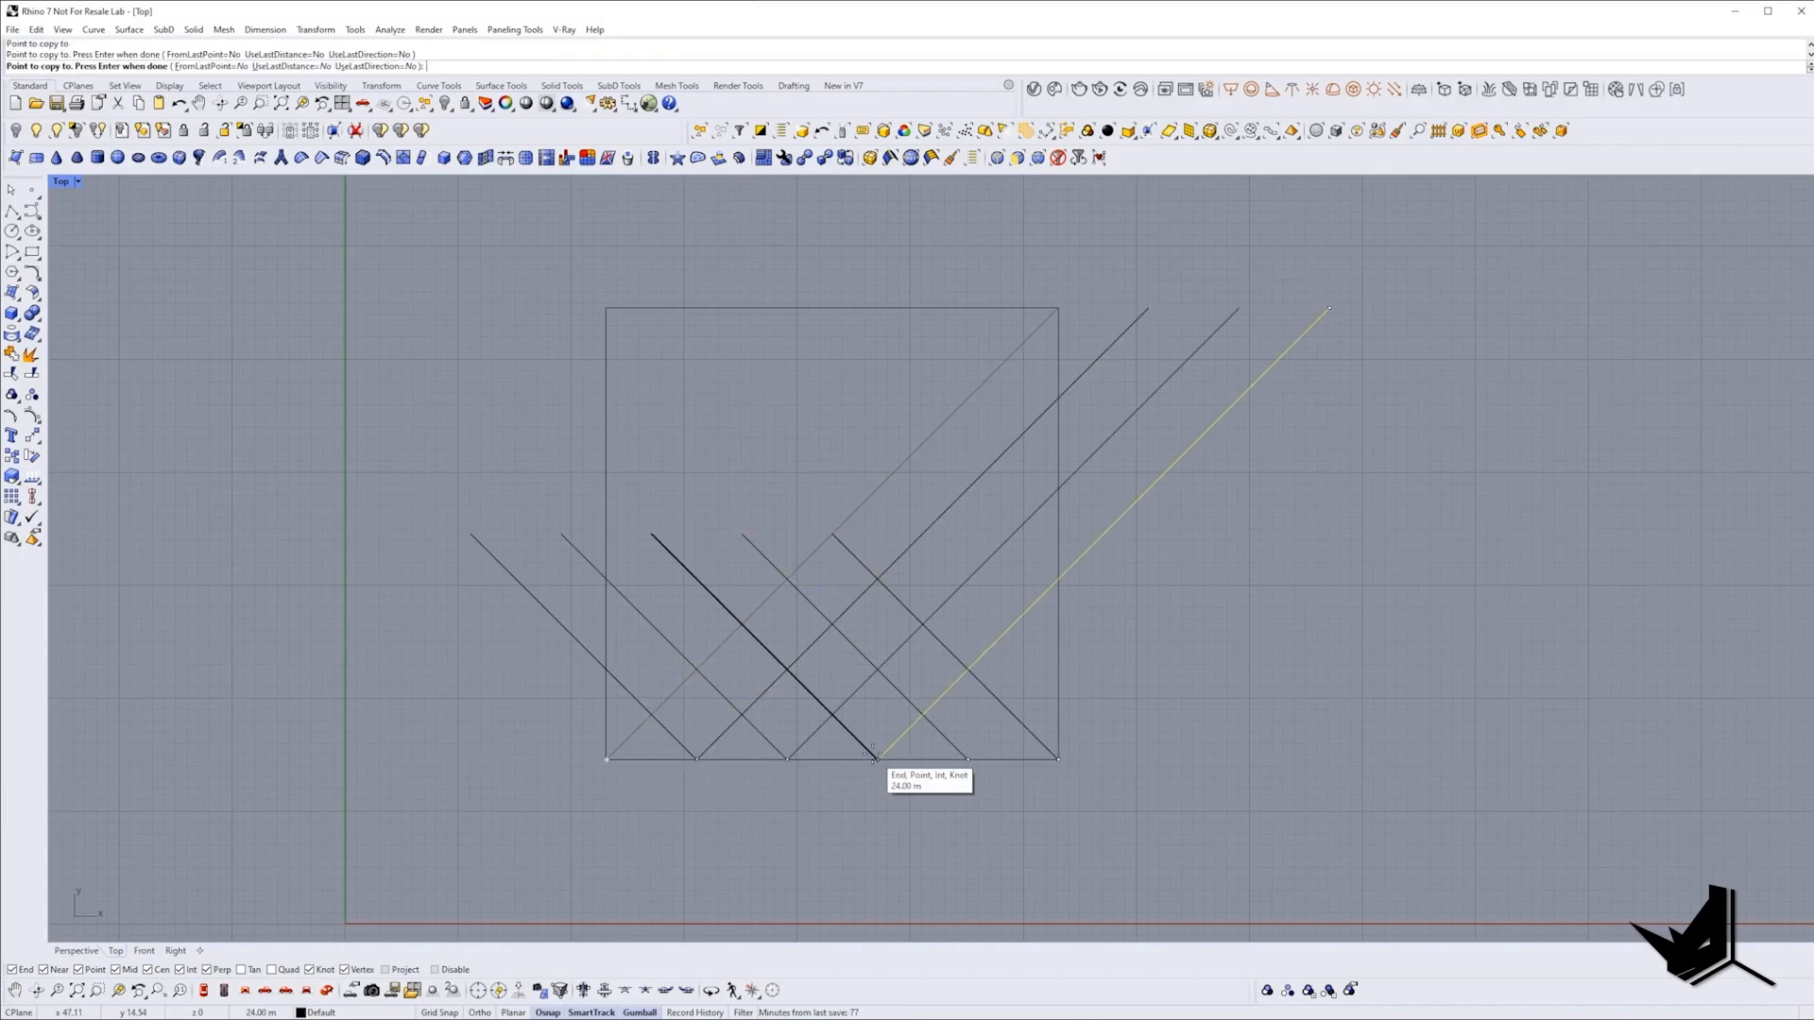
{"action": "left_click", "coordinate": [878, 759]}
{"action": "left_click", "coordinate": [967, 760]}
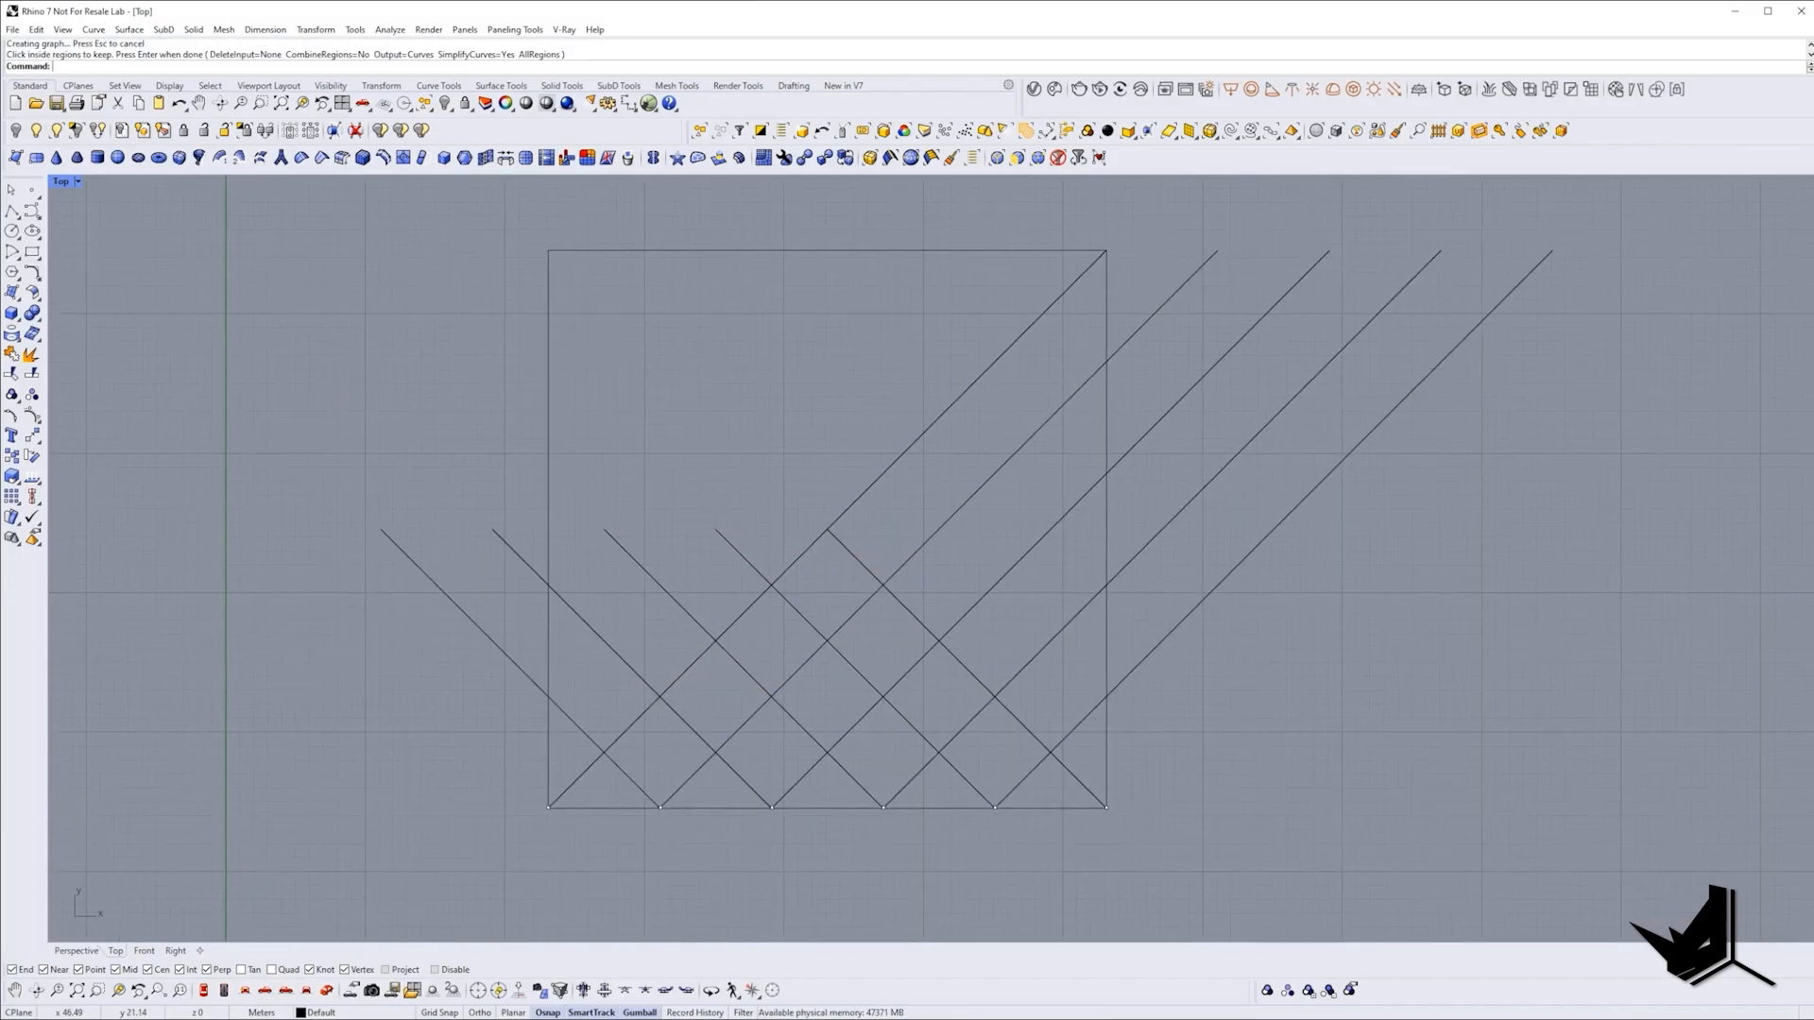
Run CurveBoolean on all the curves and keep the grid cell regions inside the lower triangular quarter.
{"action": "type", "text": "CB"}
{"action": "key", "text": "Return"}
{"action": "left_click_drag", "start_coordinate": [1502, 879], "coordinate": [444, 321]}
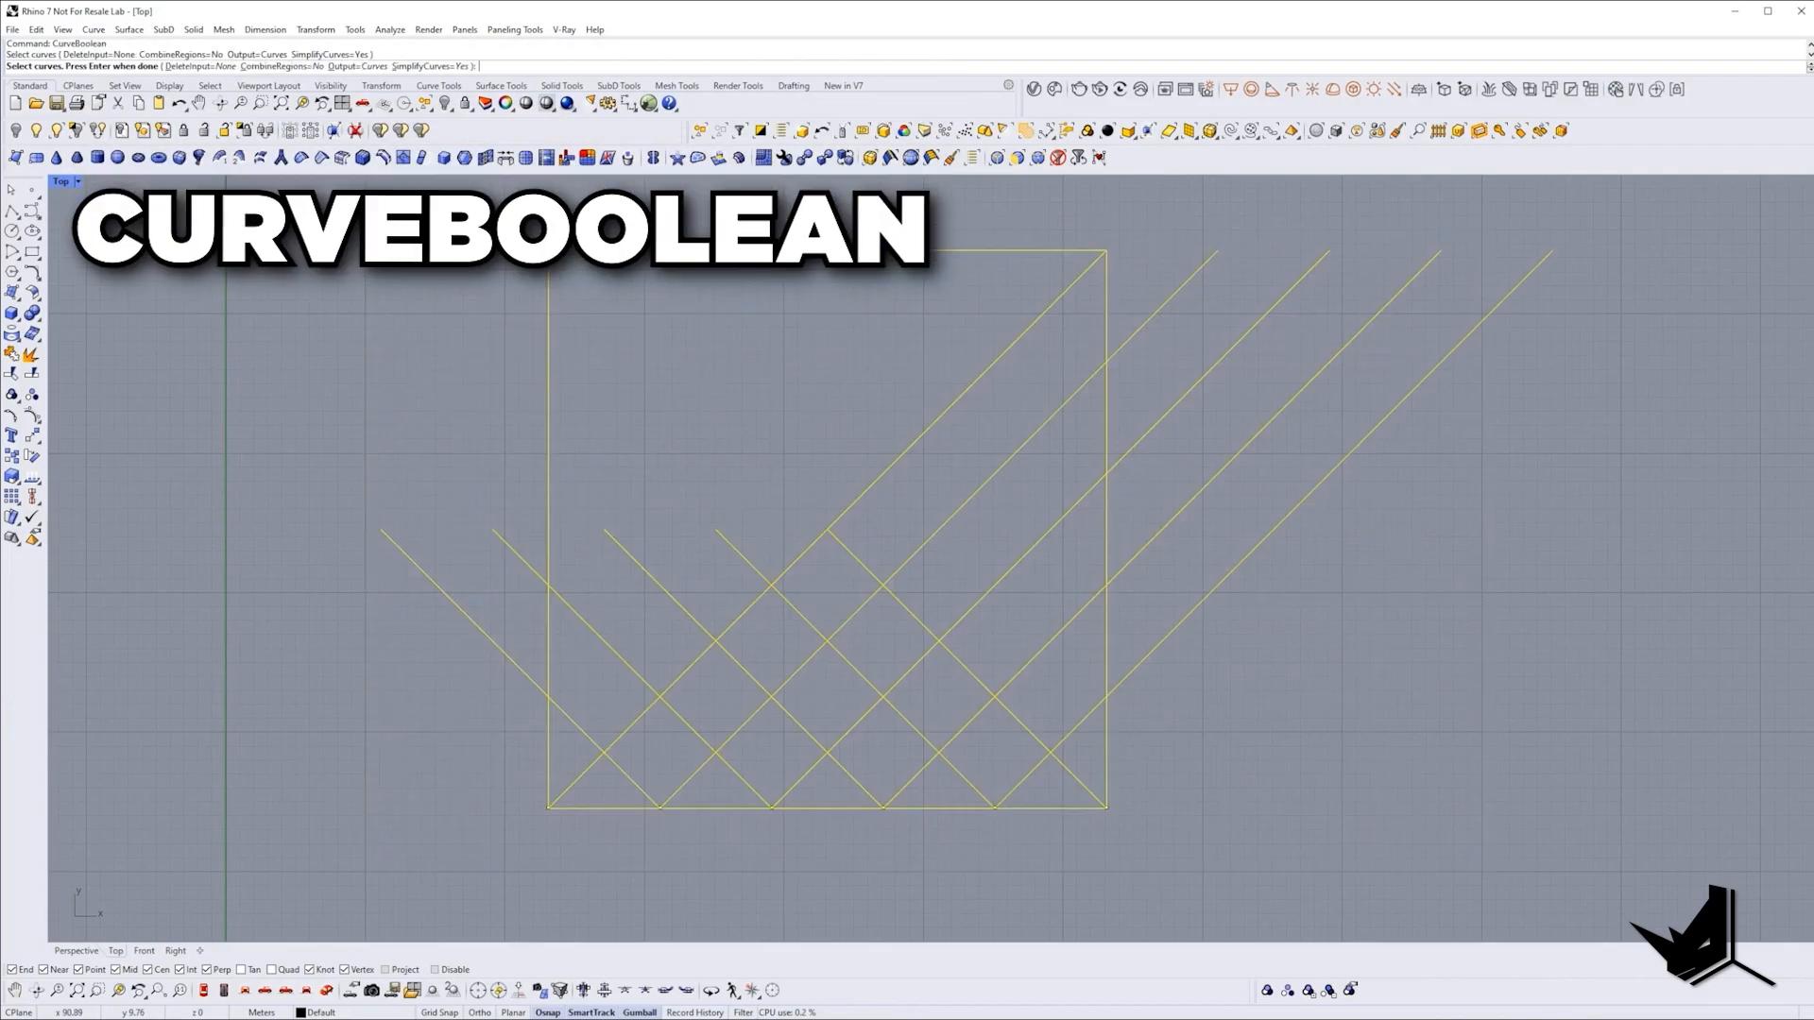
{"action": "key", "text": "Return"}
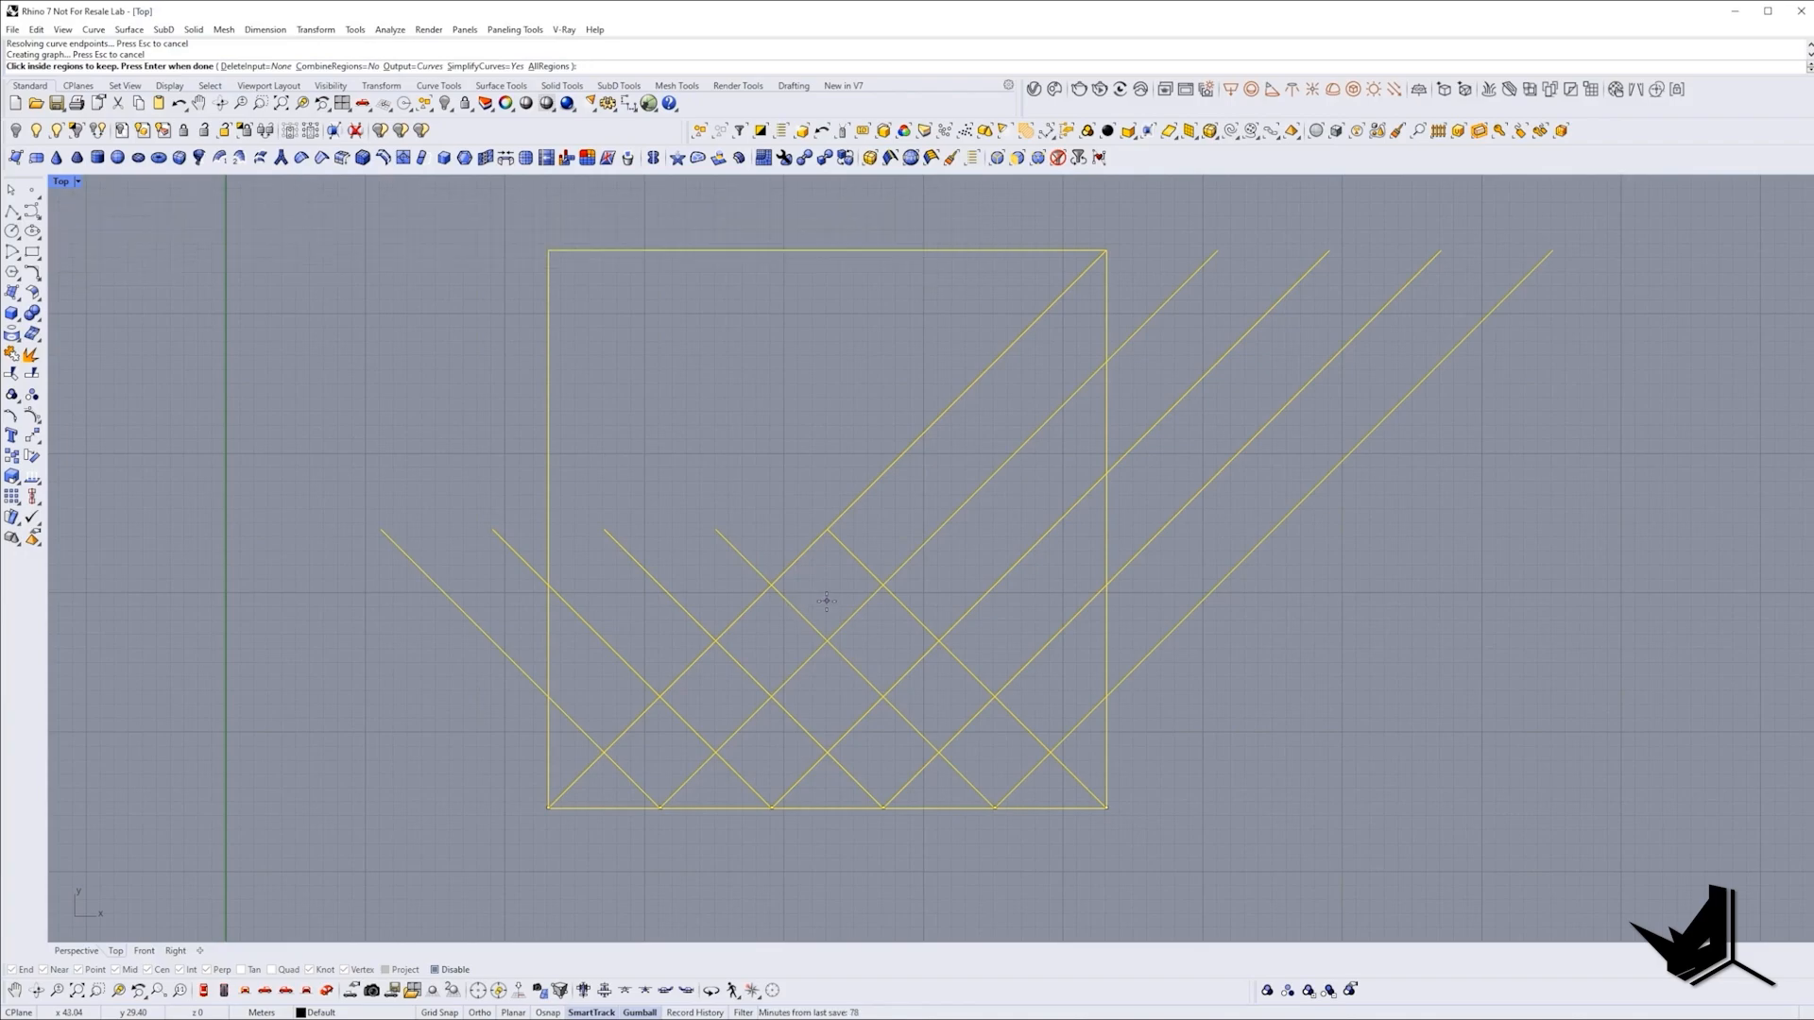
{"action": "left_click", "coordinate": [824, 601]}
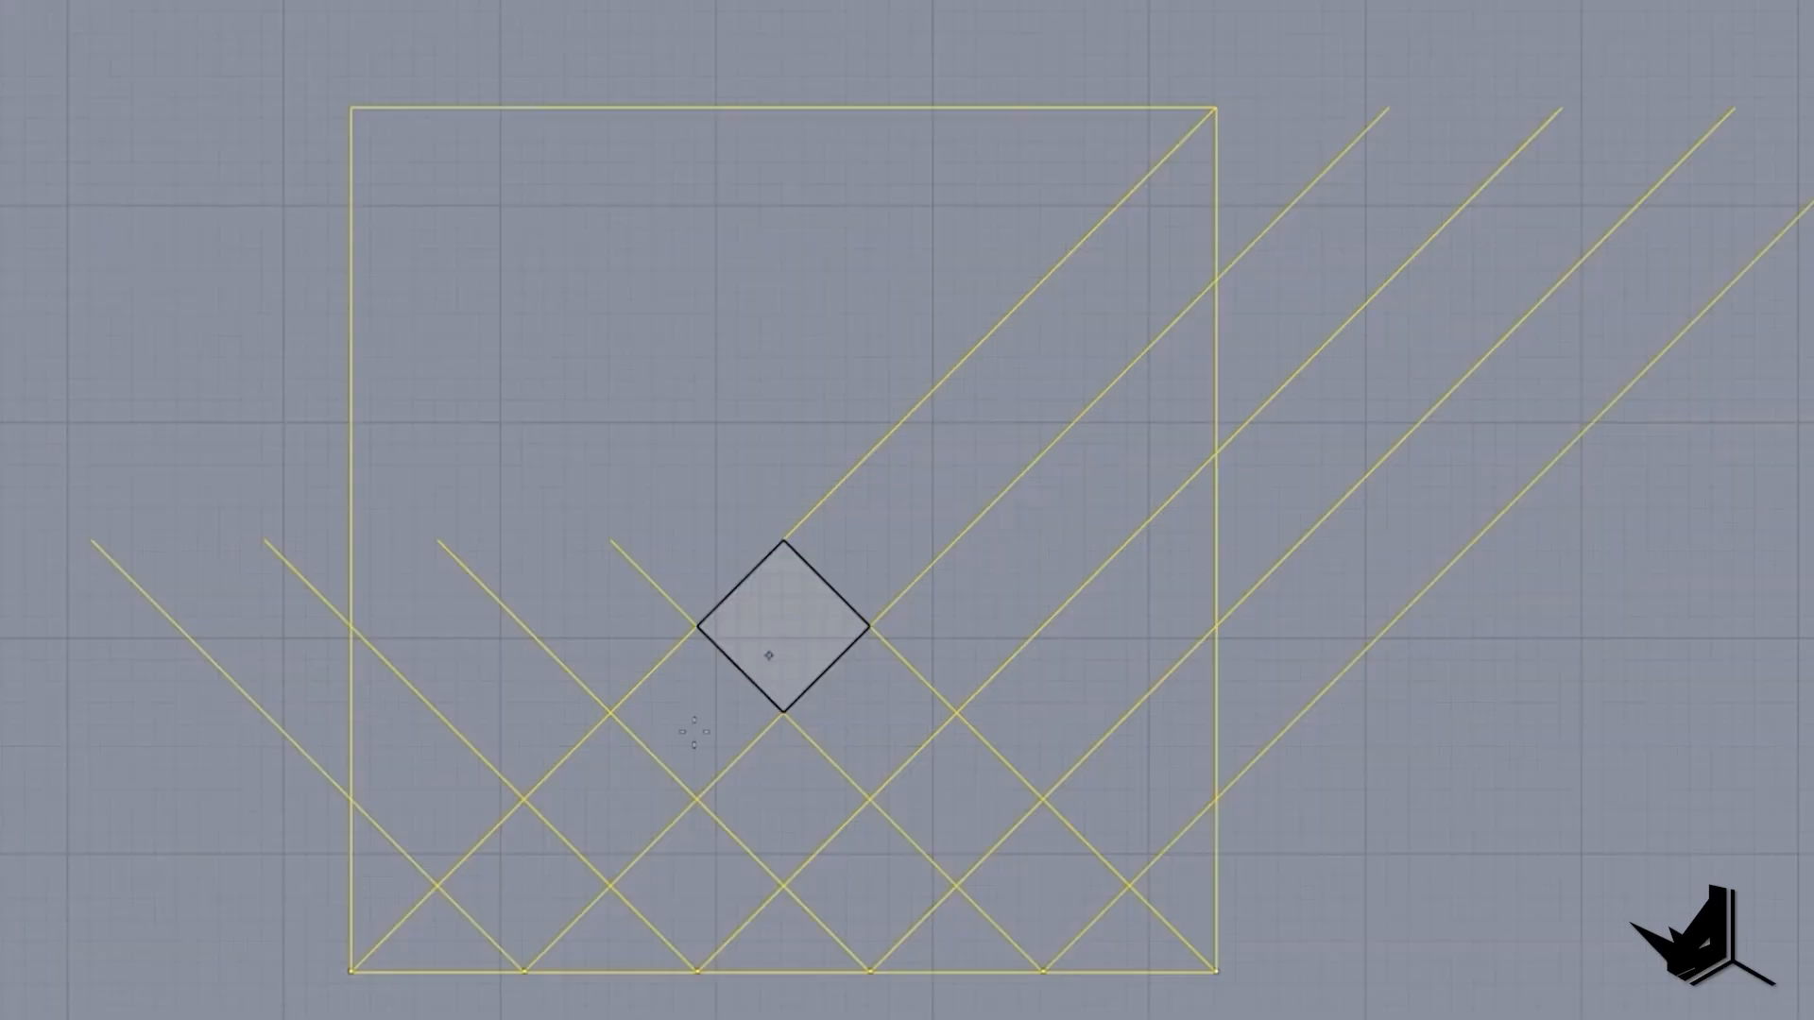
{"action": "left_click", "coordinate": [772, 644]}
{"action": "left_click", "coordinate": [716, 697]}
{"action": "left_click", "coordinate": [837, 687]}
{"action": "left_click", "coordinate": [884, 644]}
{"action": "left_click", "coordinate": [939, 697]}
{"action": "key", "text": "Return"}
{"action": "scroll", "coordinate": [572, 586], "scroll_direction": "down", "scroll_amount": 4}
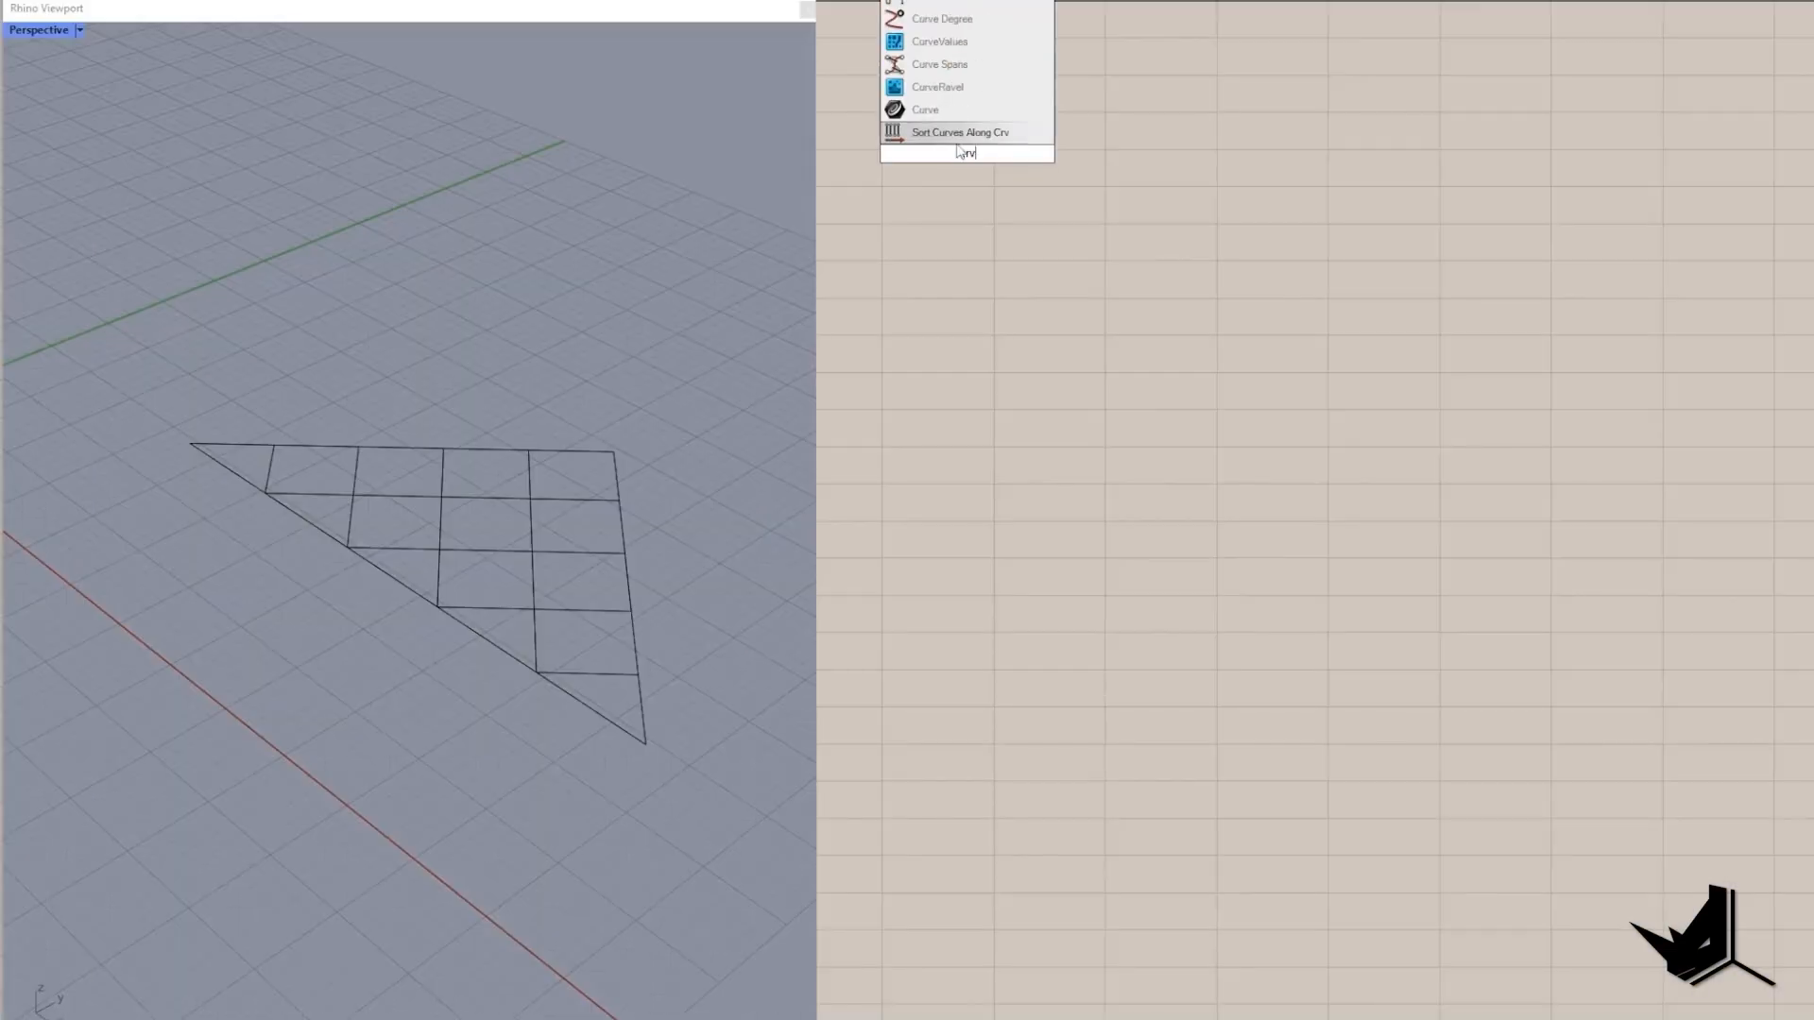
Switch to Grasshopper, add a Curve parameter and reference all the closed cell curves of the triangular grid in it.
{"action": "left_click", "coordinate": [923, 16]}
{"action": "left_click", "coordinate": [947, 168]}
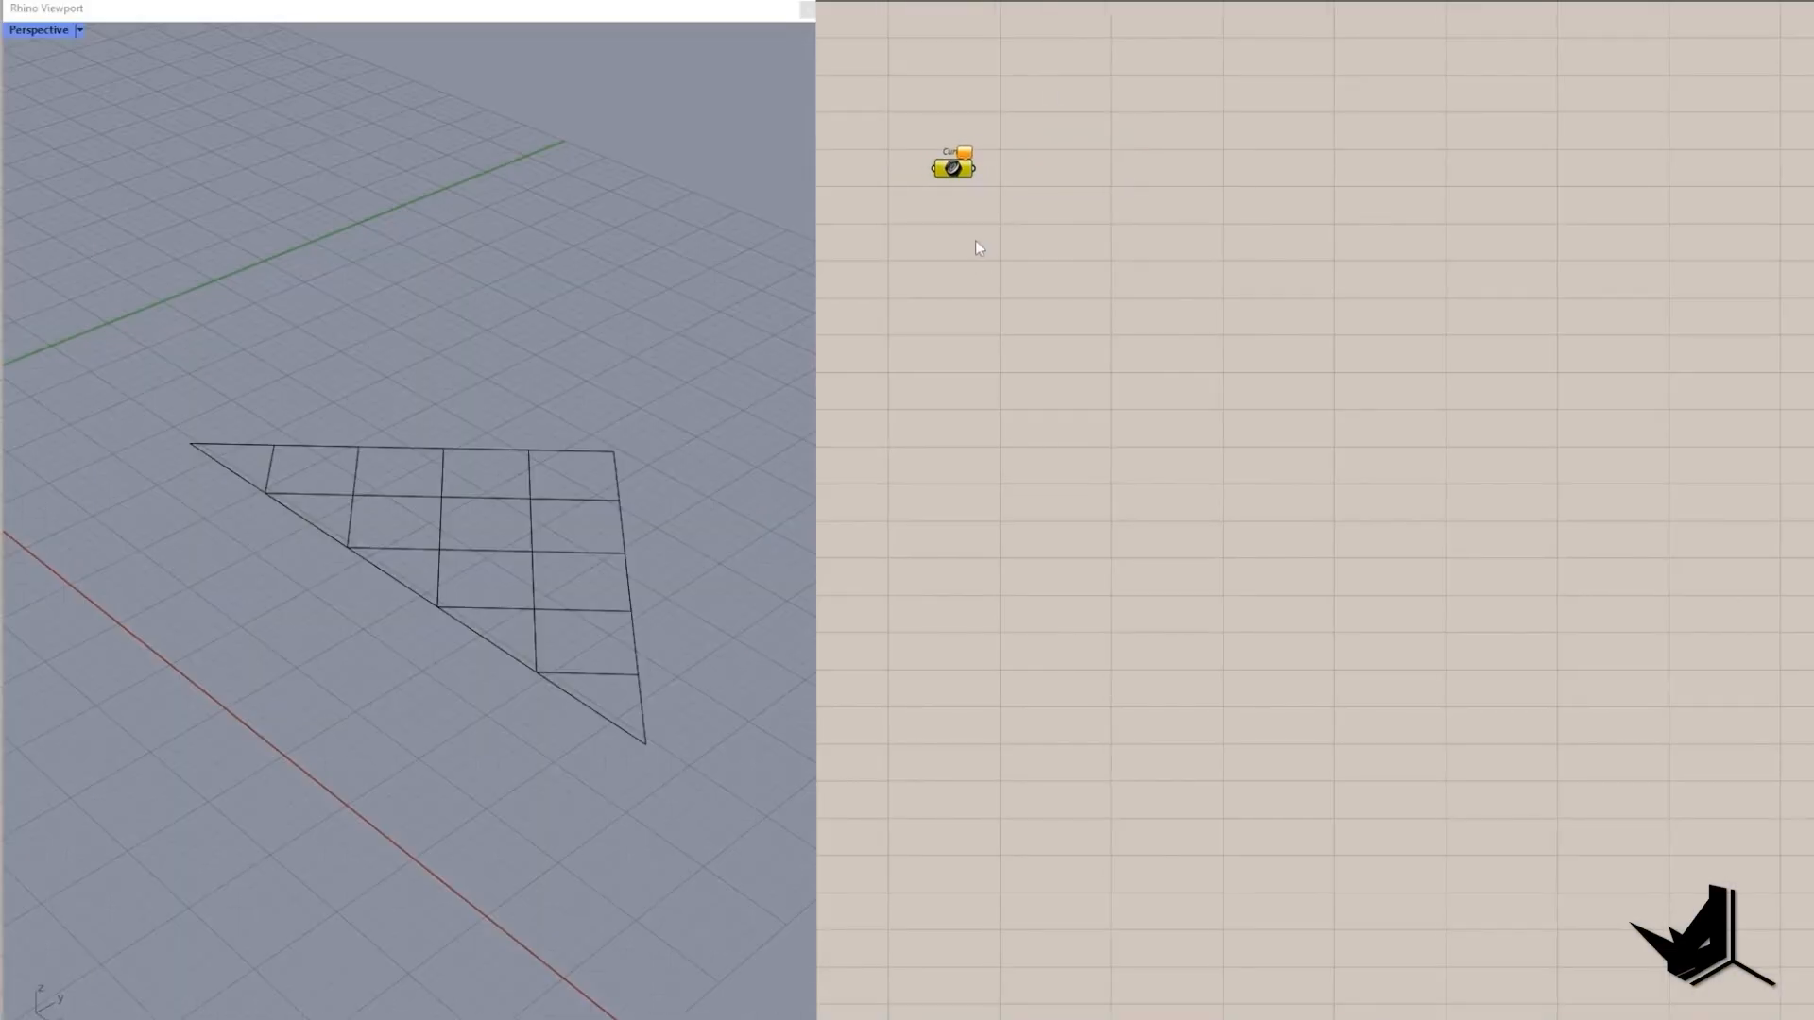
{"action": "right_click", "coordinate": [949, 168]}
{"action": "left_click", "coordinate": [1029, 429]}
{"action": "left_click_drag", "start_coordinate": [668, 769], "coordinate": [202, 376]}
{"action": "key", "text": "Return"}
Add a Simple Mesh component and connect the Curve parameter to its B input.
{"action": "double_click", "coordinate": [1029, 282]}
{"action": "type", "text": "simple"}
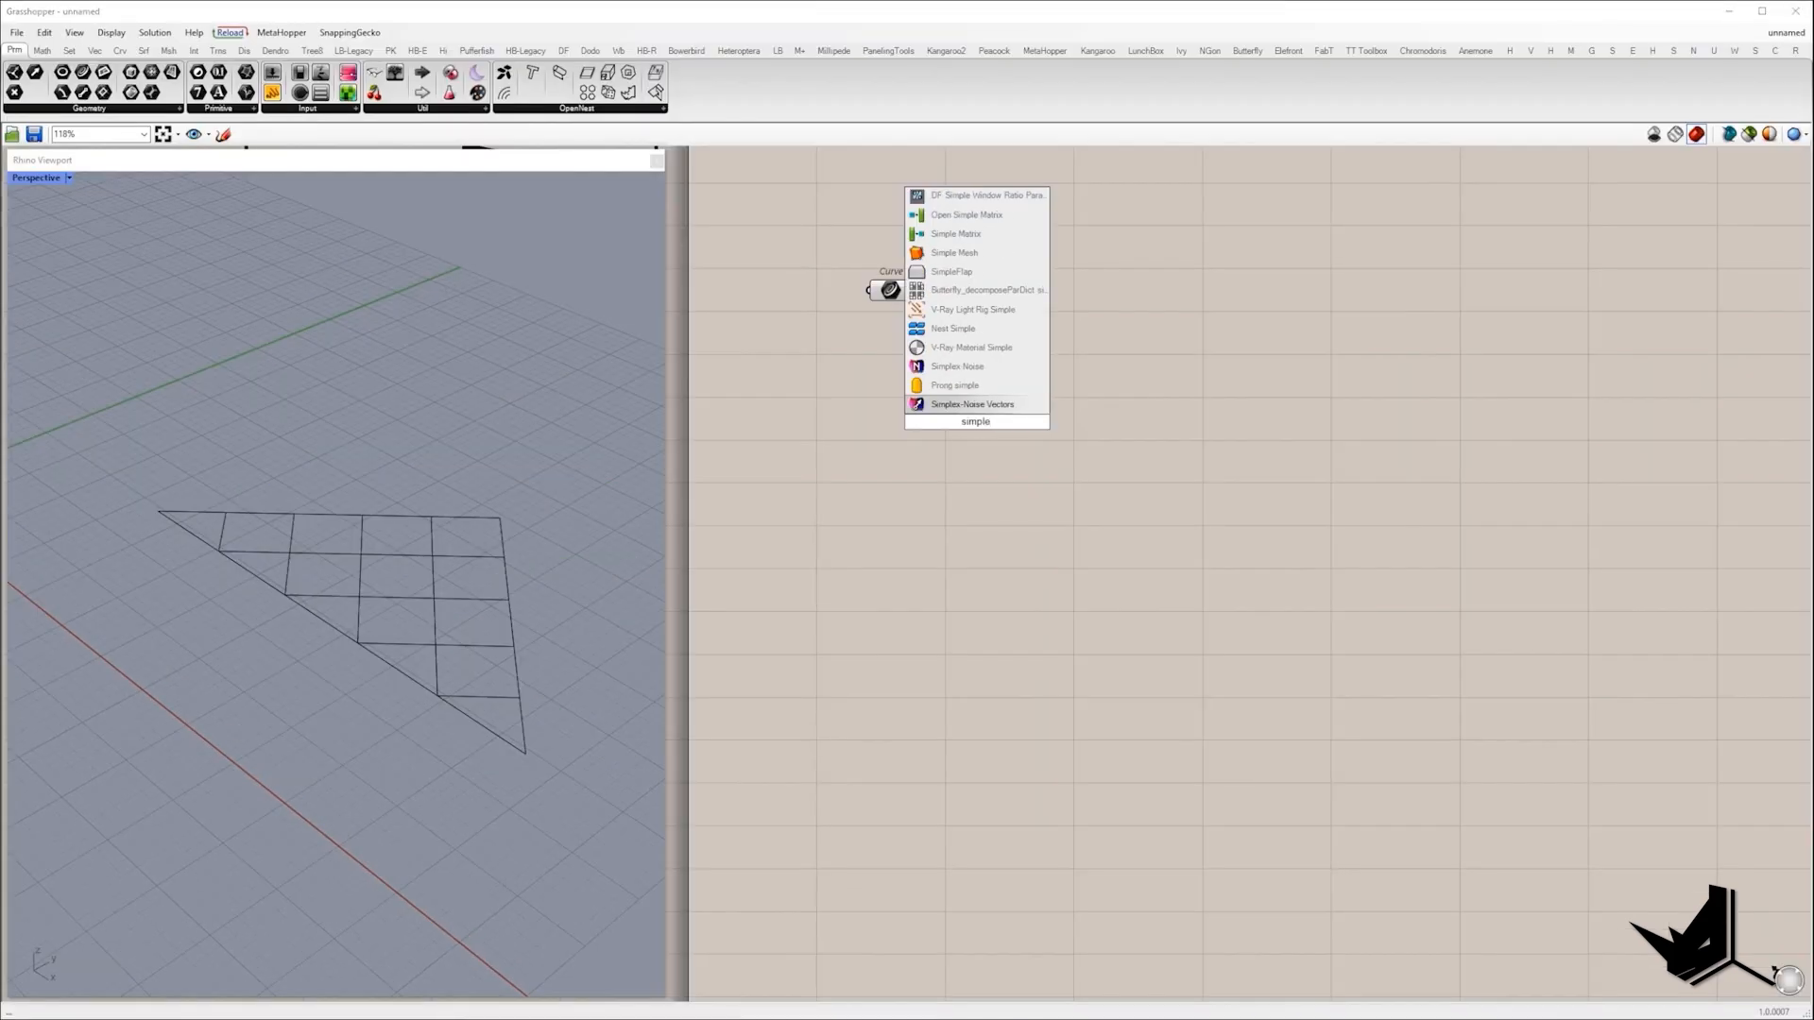
{"action": "left_click", "coordinate": [954, 253]}
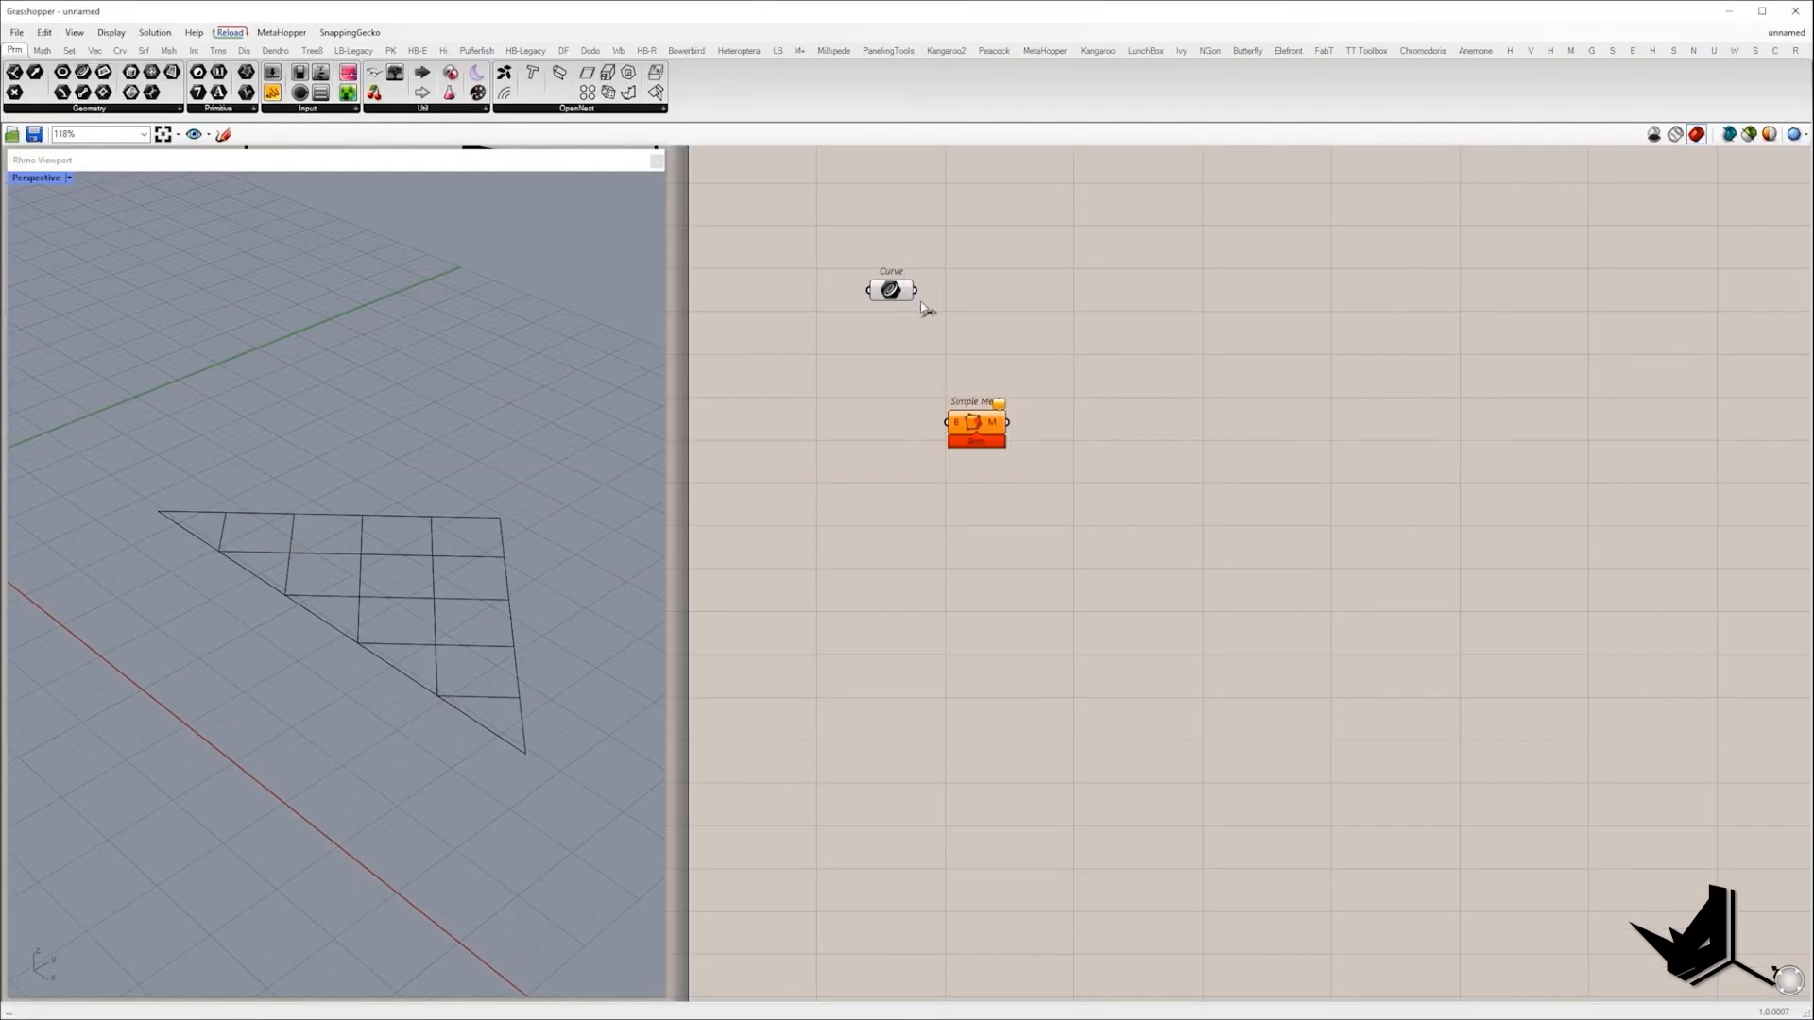
{"action": "left_click_drag", "start_coordinate": [915, 290], "coordinate": [949, 421]}
{"action": "left_click_drag", "start_coordinate": [981, 424], "coordinate": [1064, 478]}
{"action": "mouse_move", "coordinate": [1077, 480]}
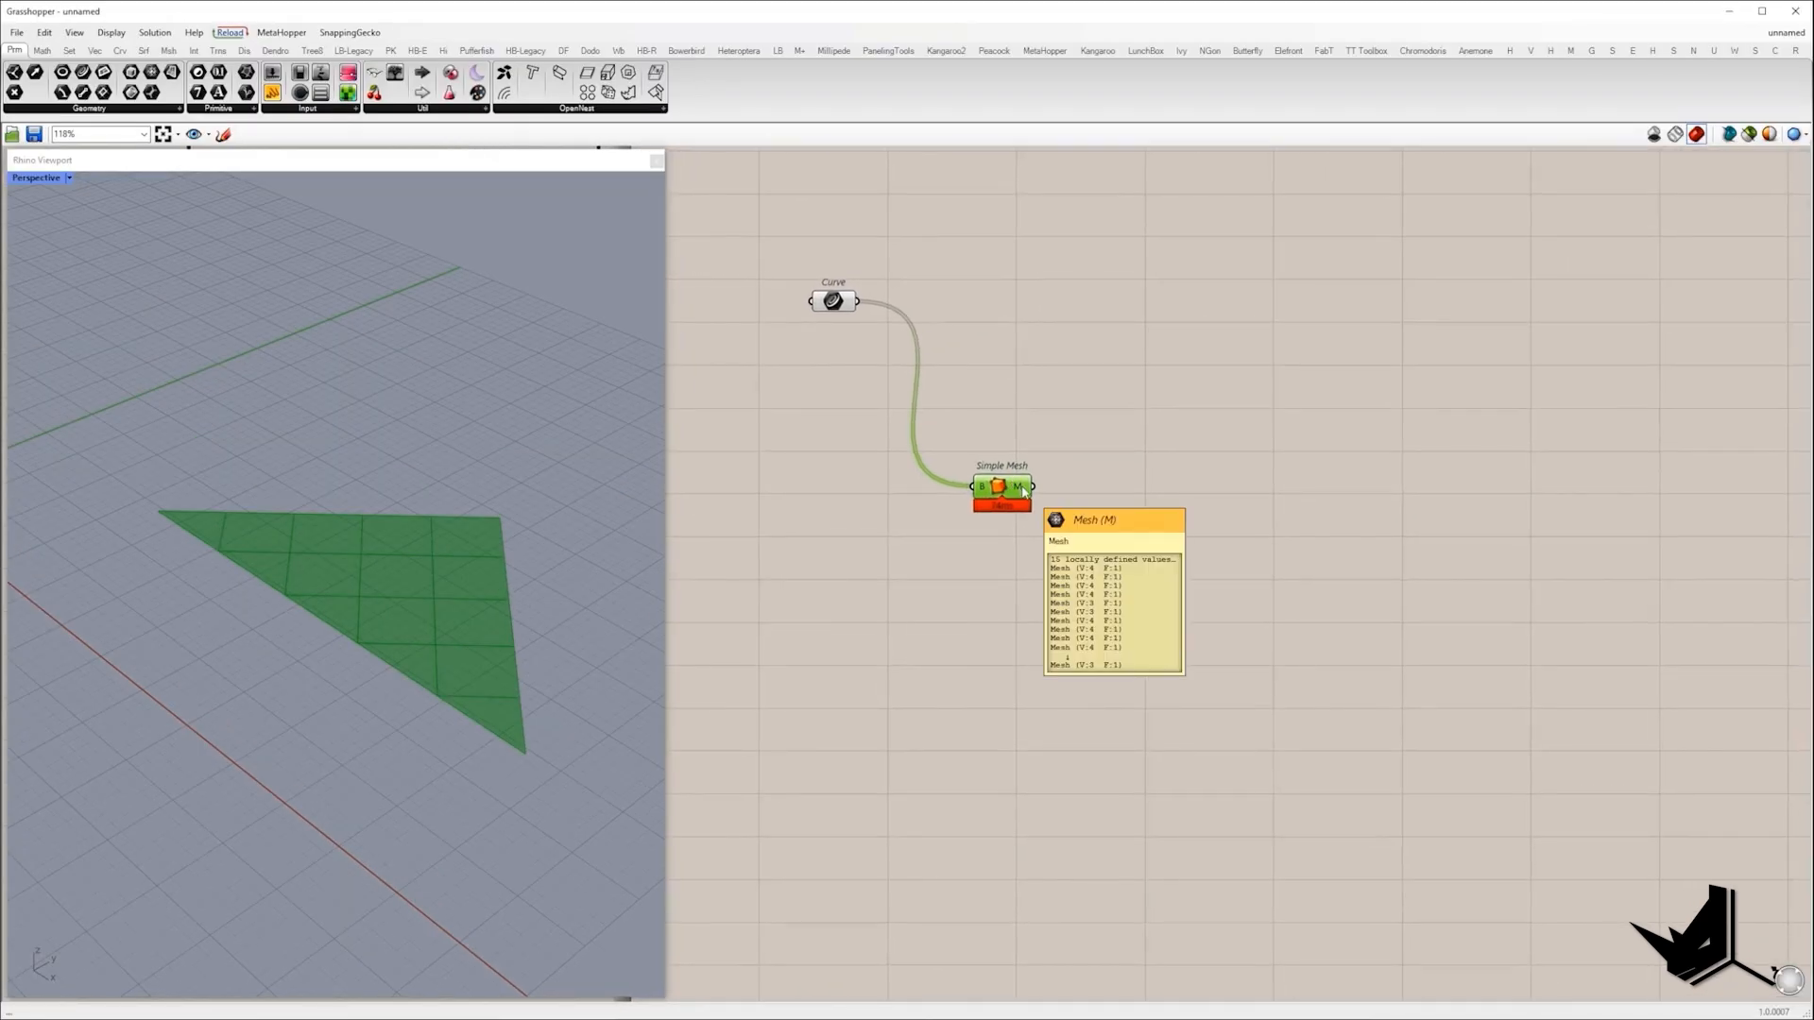
Join the Simple Mesh output with Weaverbird's Join Meshes and Weld, feeding its W input from a Boolean Toggle set to True.
{"action": "left_click", "coordinate": [619, 50]}
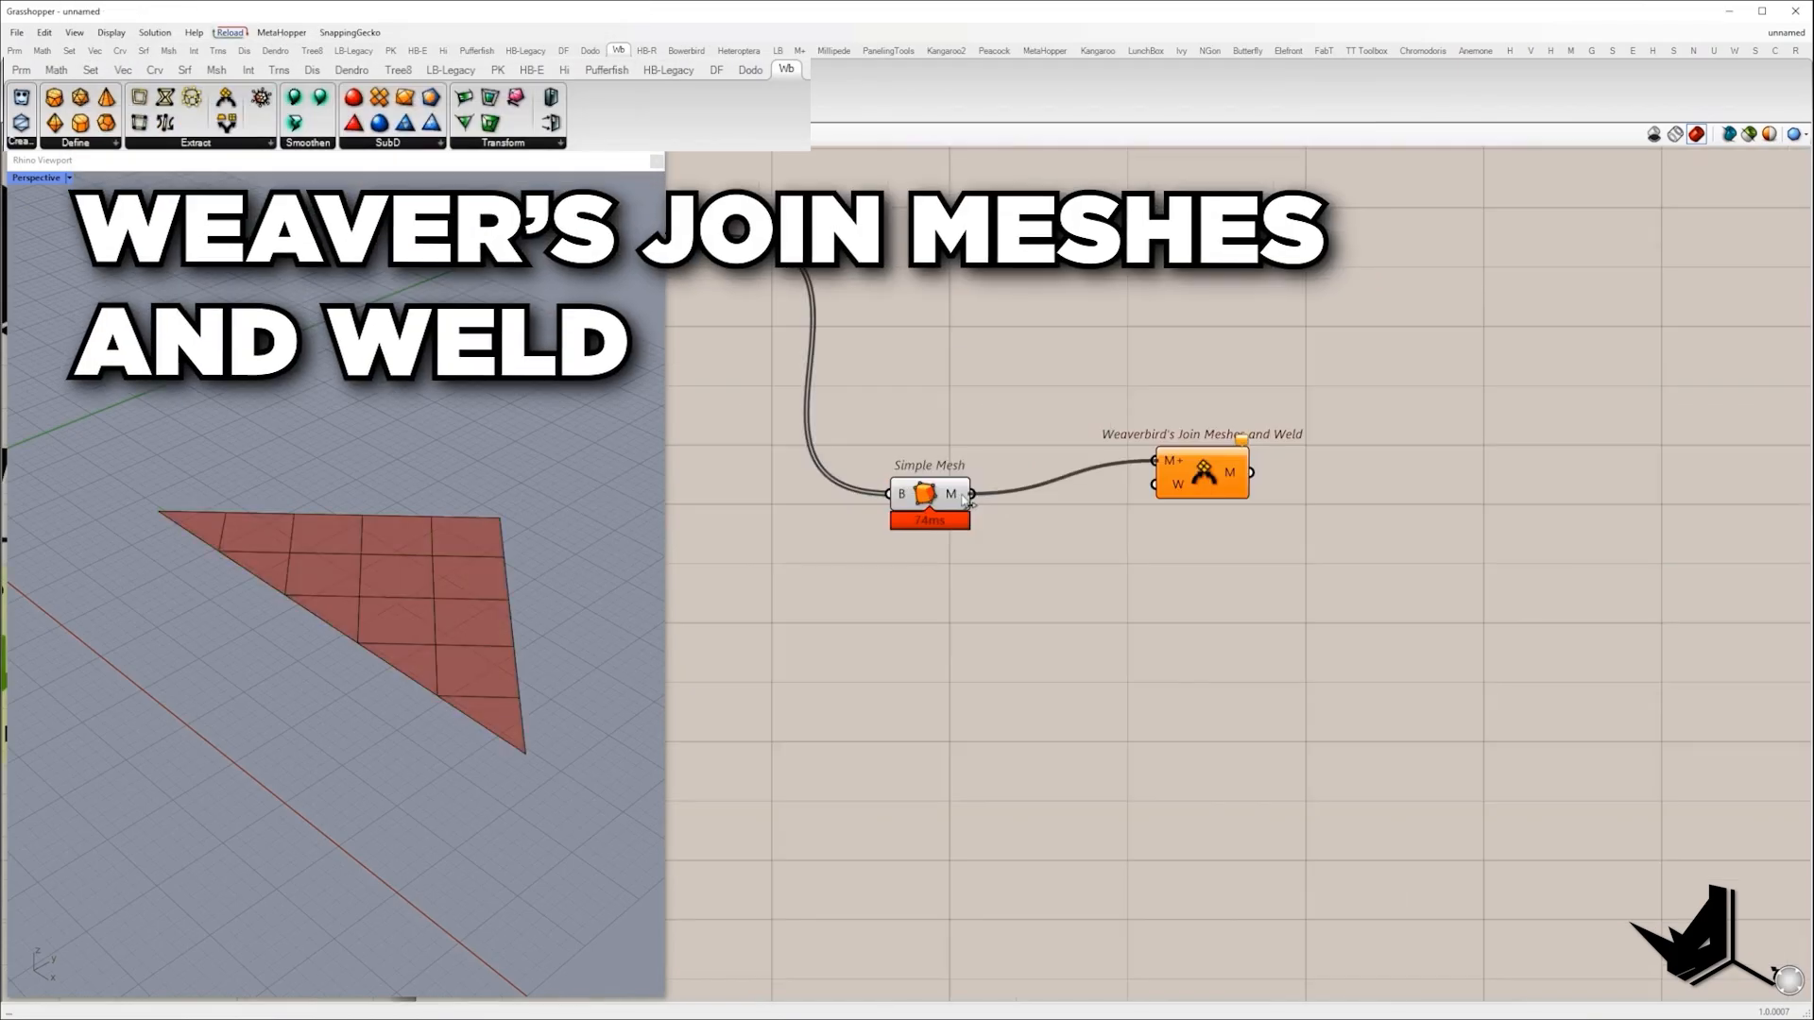
{"action": "left_click_drag", "start_coordinate": [1226, 485], "coordinate": [1258, 518]}
{"action": "double_click", "coordinate": [1151, 540]}
{"action": "type", "text": "togg"}
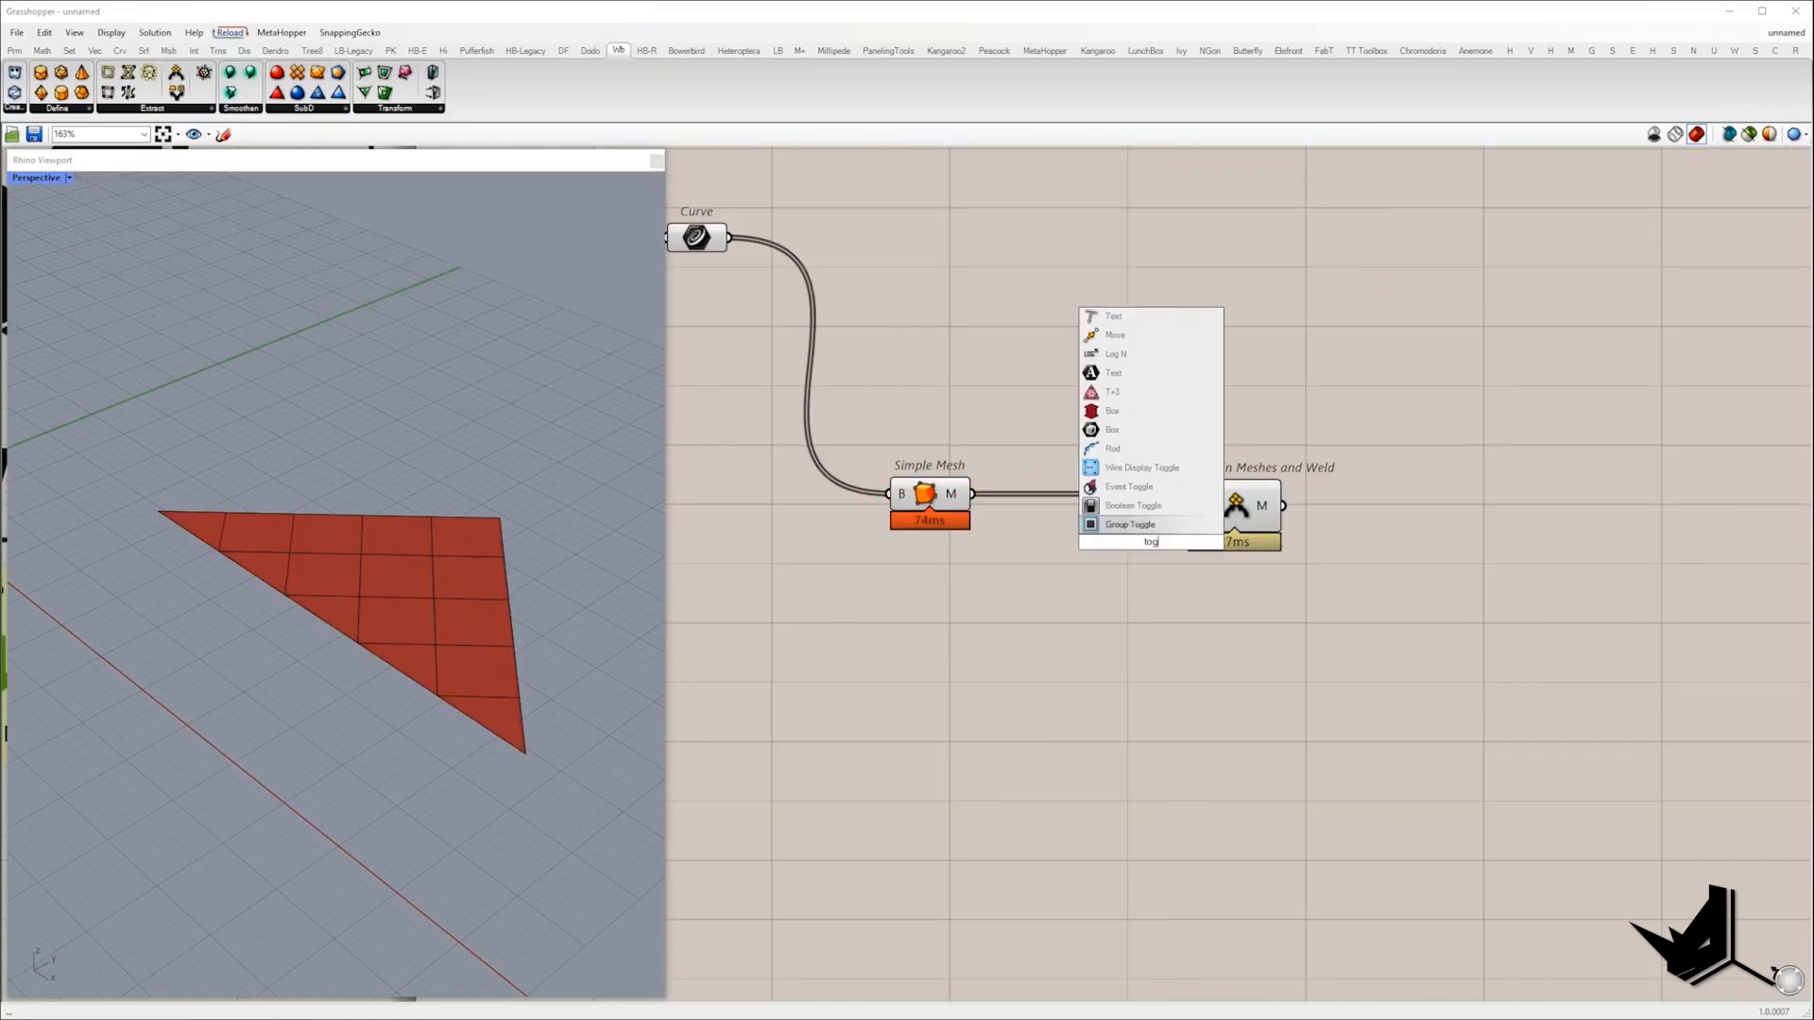
{"action": "left_click", "coordinate": [1155, 523]}
{"action": "left_click_drag", "start_coordinate": [1105, 554], "coordinate": [1023, 570]}
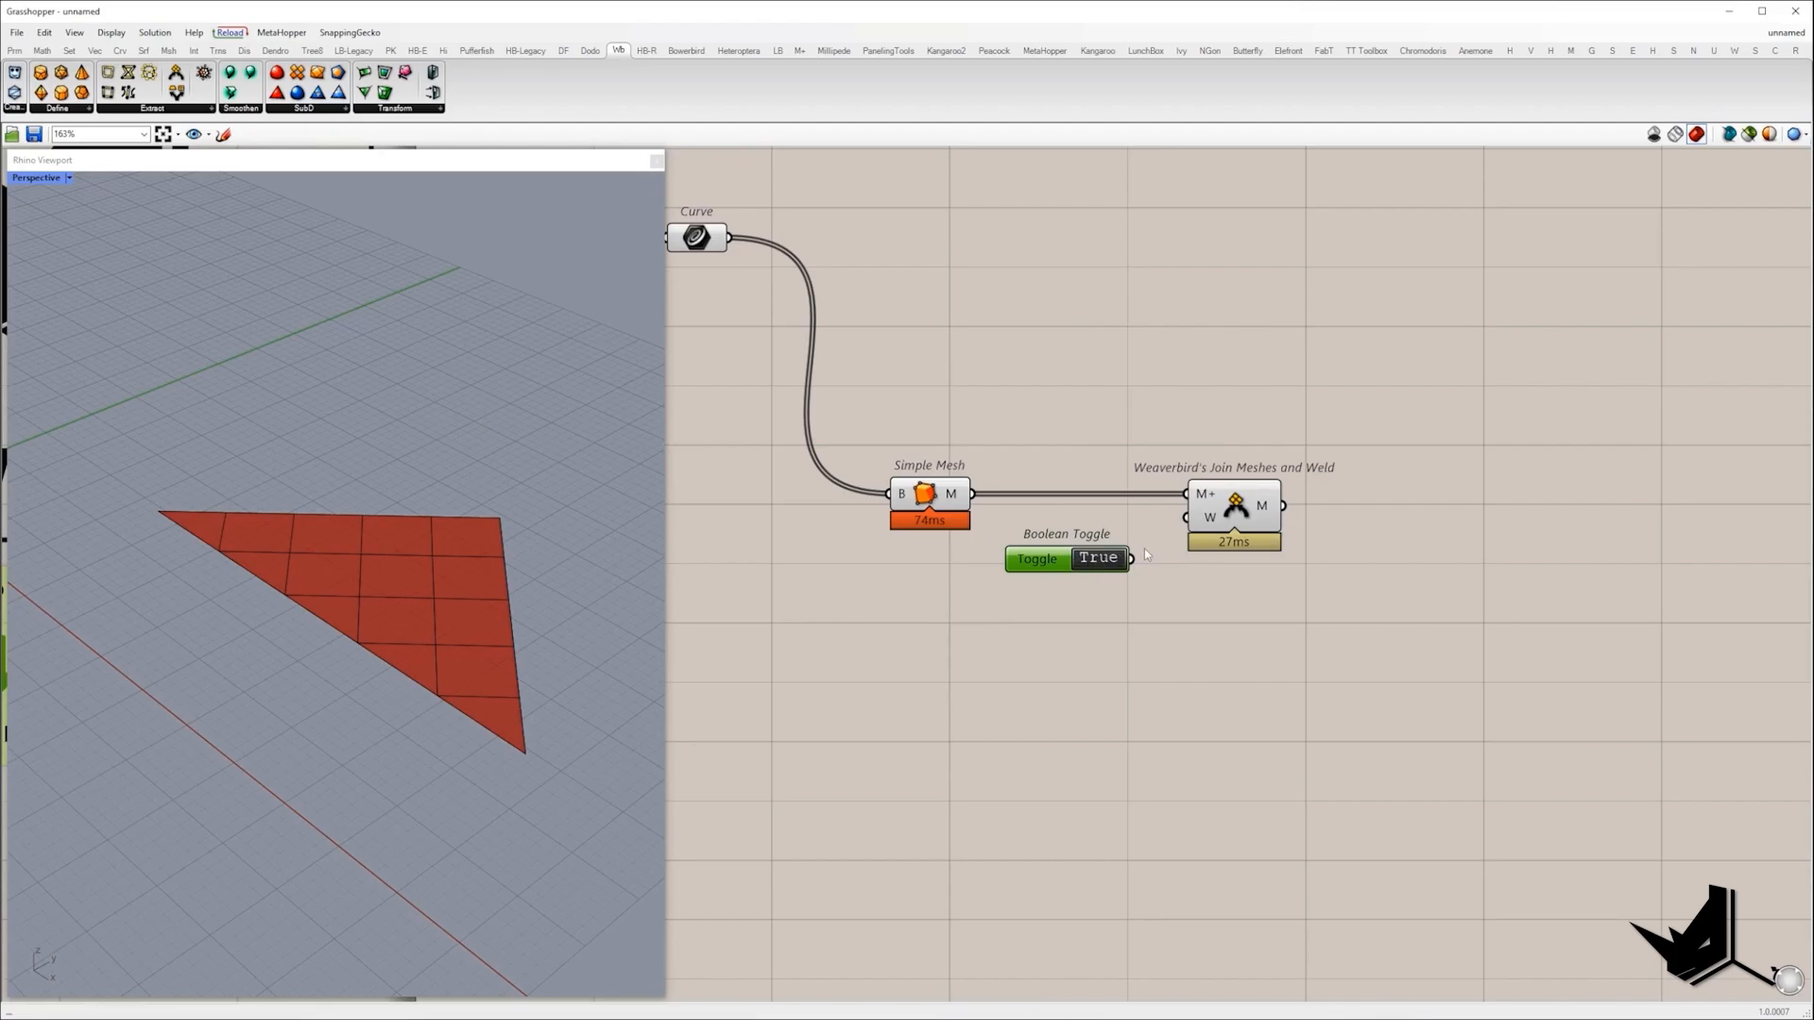
{"action": "left_click_drag", "start_coordinate": [1132, 559], "coordinate": [1206, 513]}
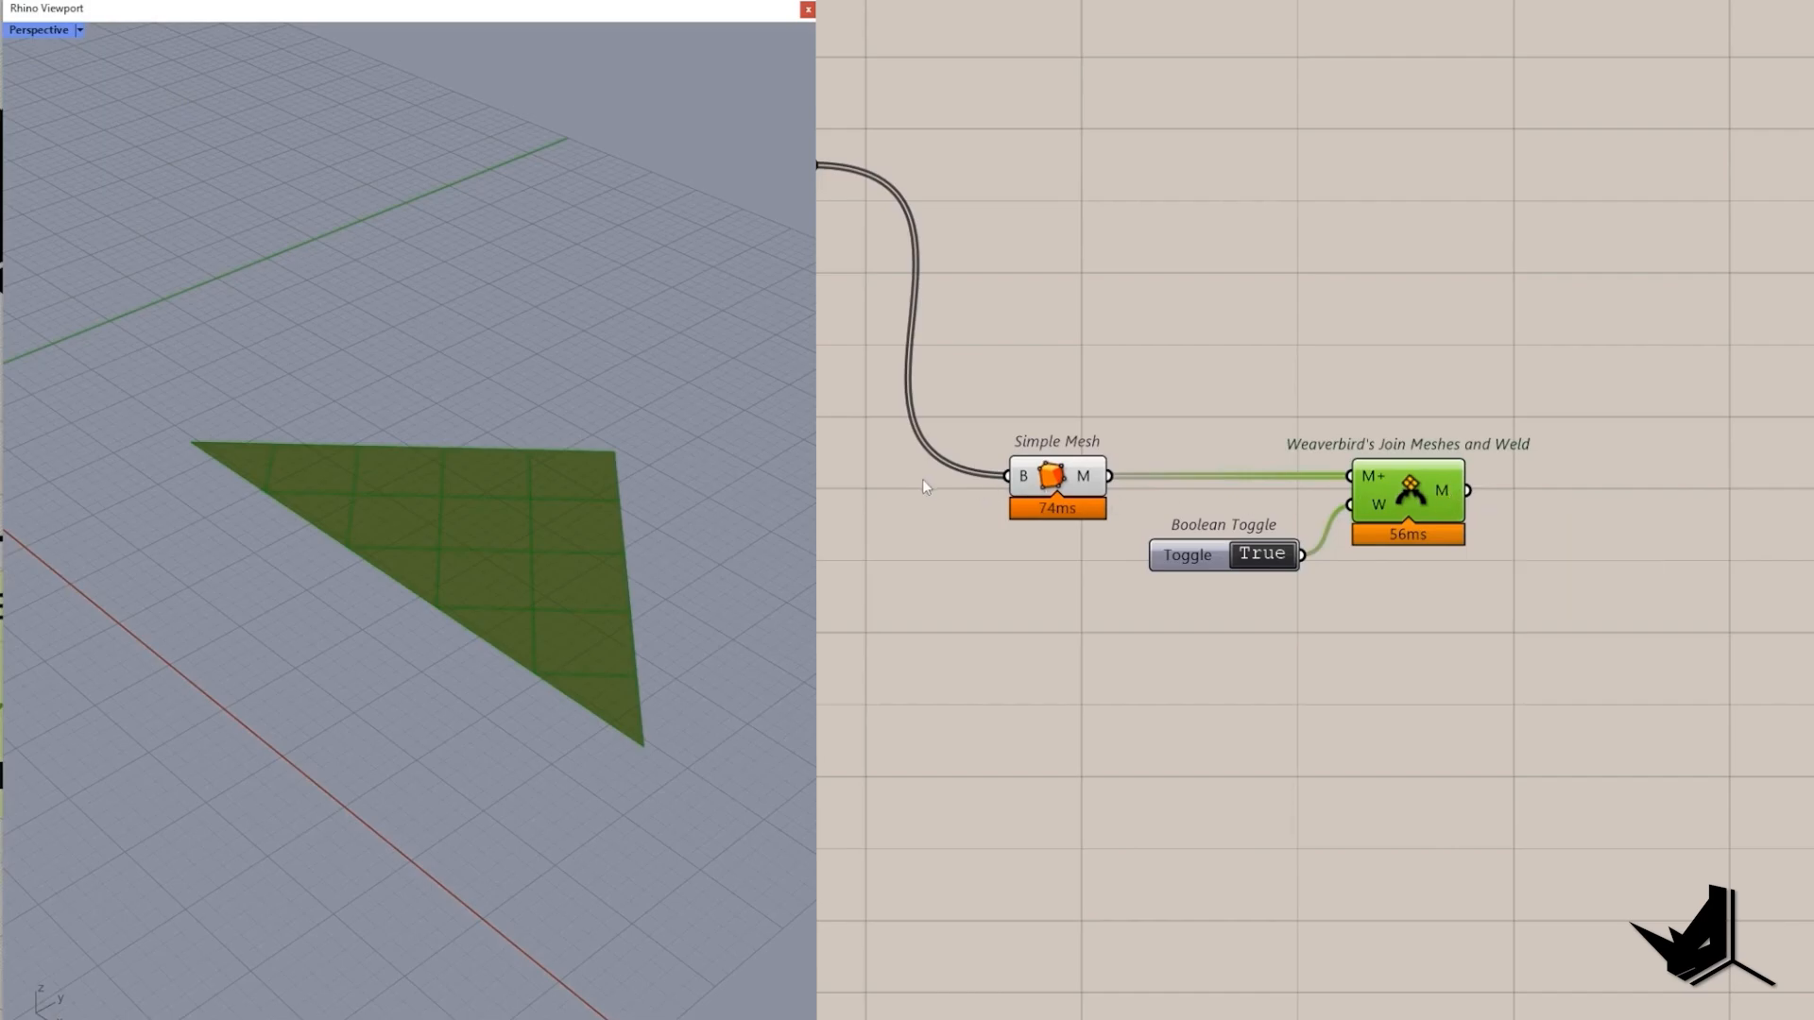
{"action": "right_click_drag", "start_coordinate": [338, 582], "coordinate": [357, 546]}
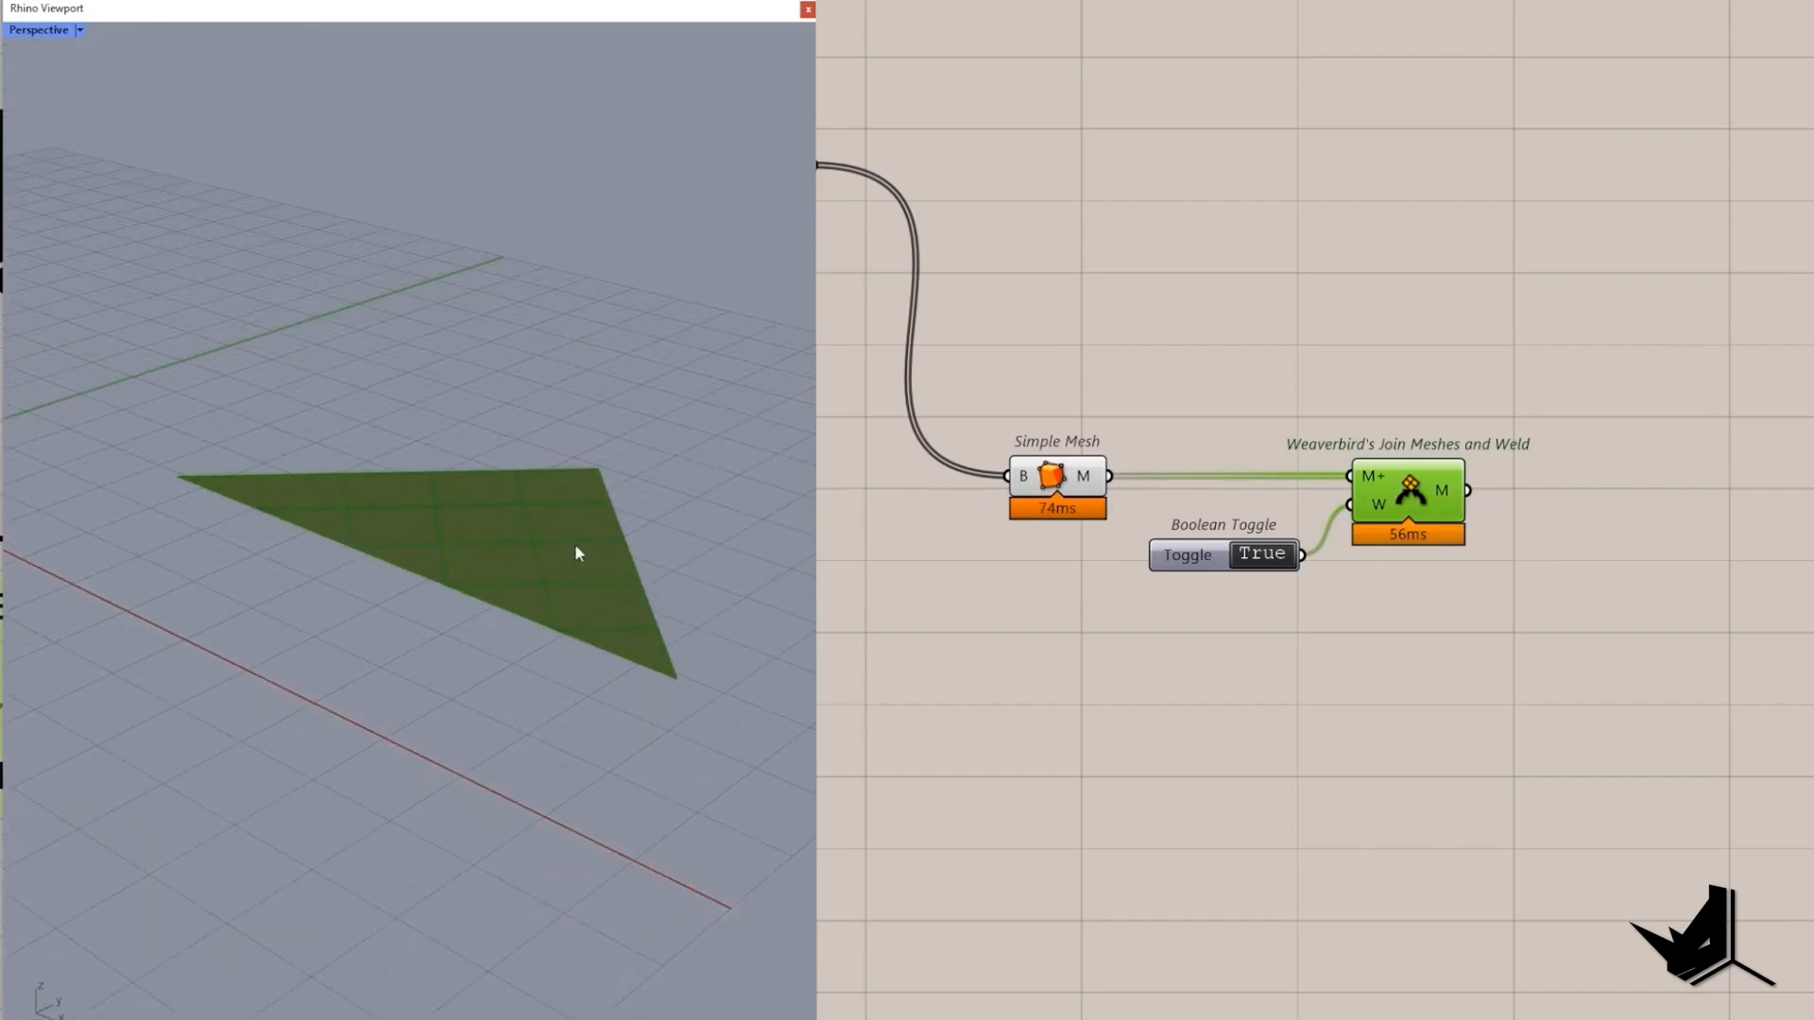
Capture a snapshot of the triangular mesh in the viewport to examine its corners.
{"action": "right_click_drag", "start_coordinate": [575, 547], "coordinate": [639, 516]}
{"action": "key", "text": "Print"}
{"action": "left_click_drag", "start_coordinate": [118, 196], "coordinate": [837, 850]}
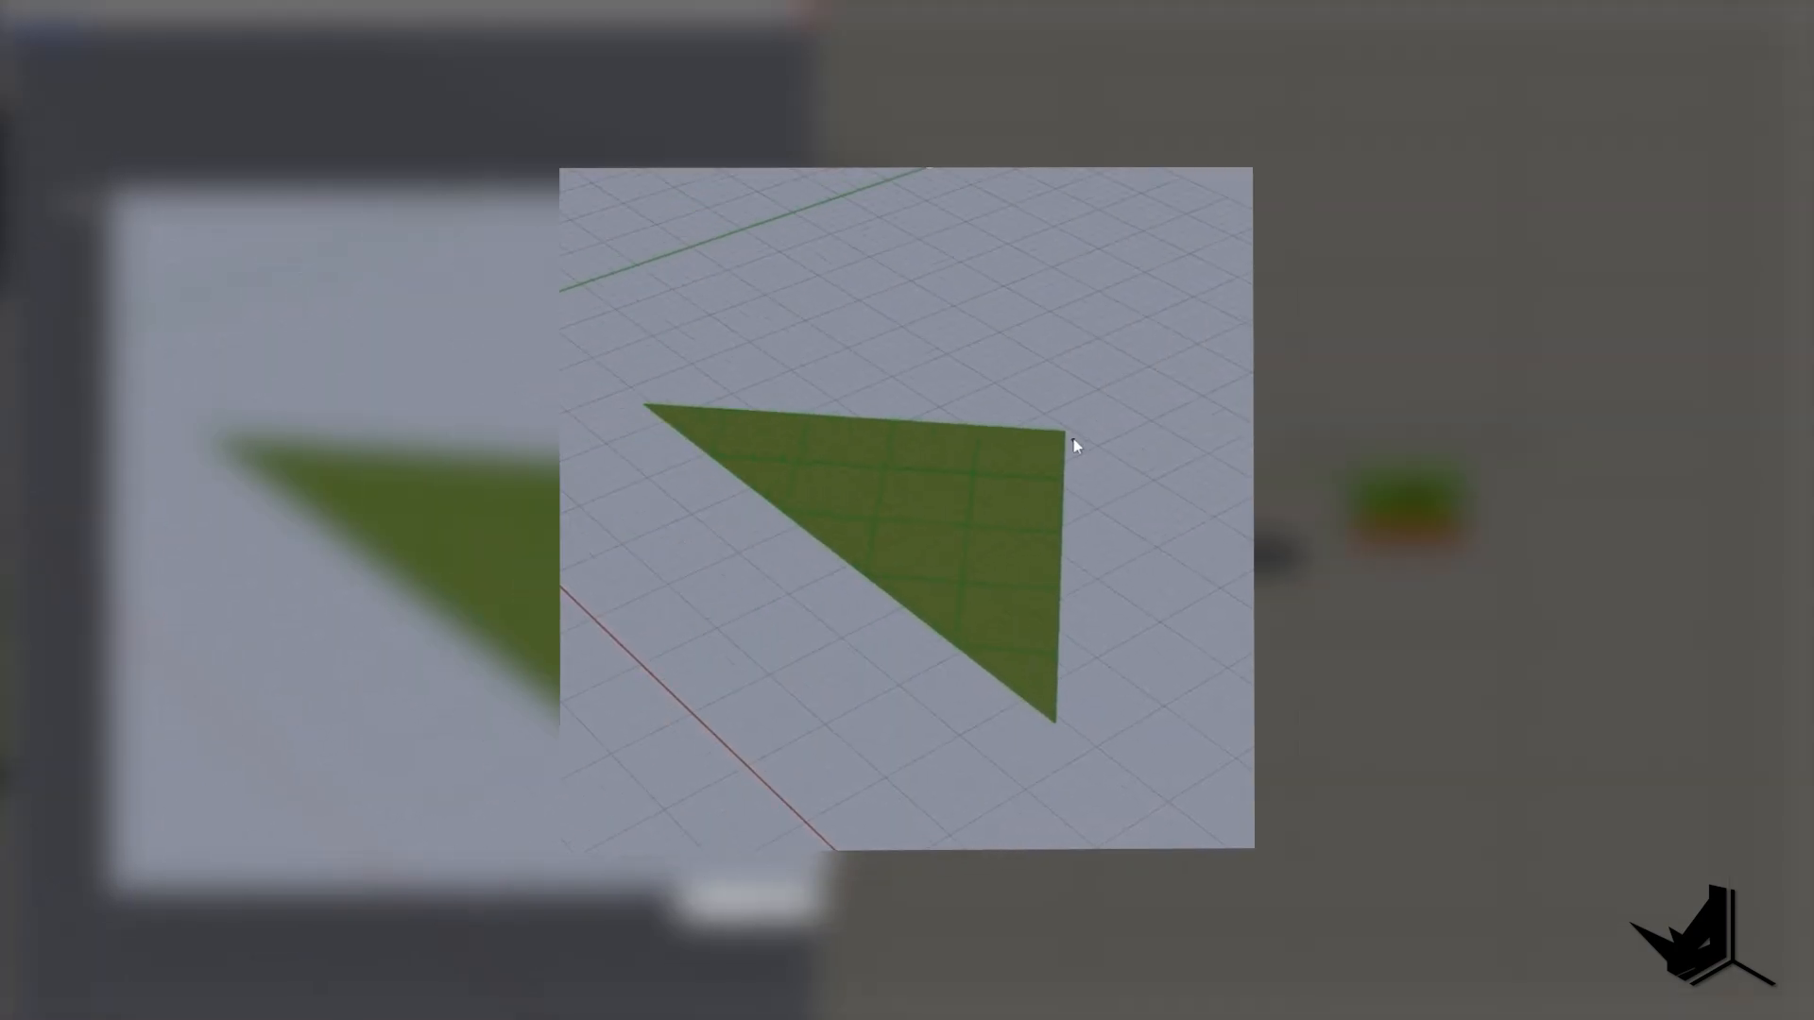
{"action": "left_click_drag", "start_coordinate": [1064, 432], "coordinate": [1059, 436]}
{"action": "left_click_drag", "start_coordinate": [705, 785], "coordinate": [680, 718]}
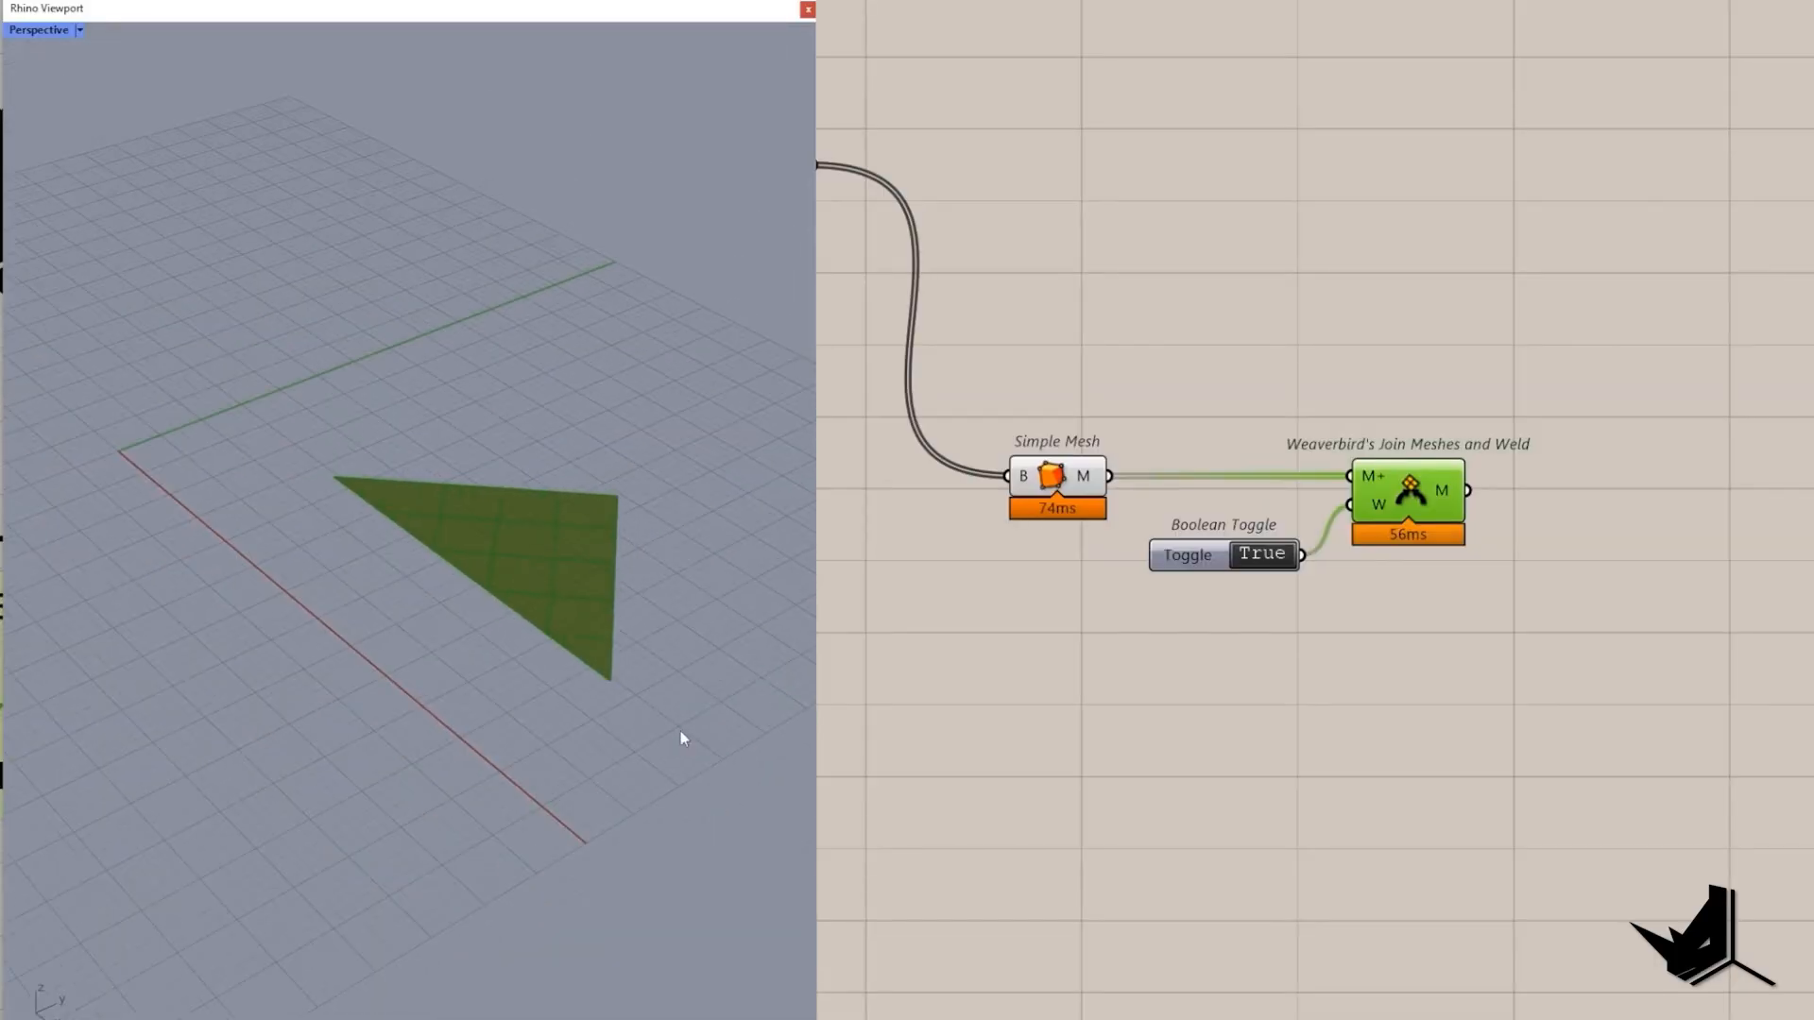
Select all the triangle's grid curves in Rhino and rotate them freehand in the ground plane to a different orientation.
{"action": "left_click_drag", "start_coordinate": [681, 730], "coordinate": [306, 450]}
{"action": "left_click_drag", "start_coordinate": [467, 528], "coordinate": [521, 539]}
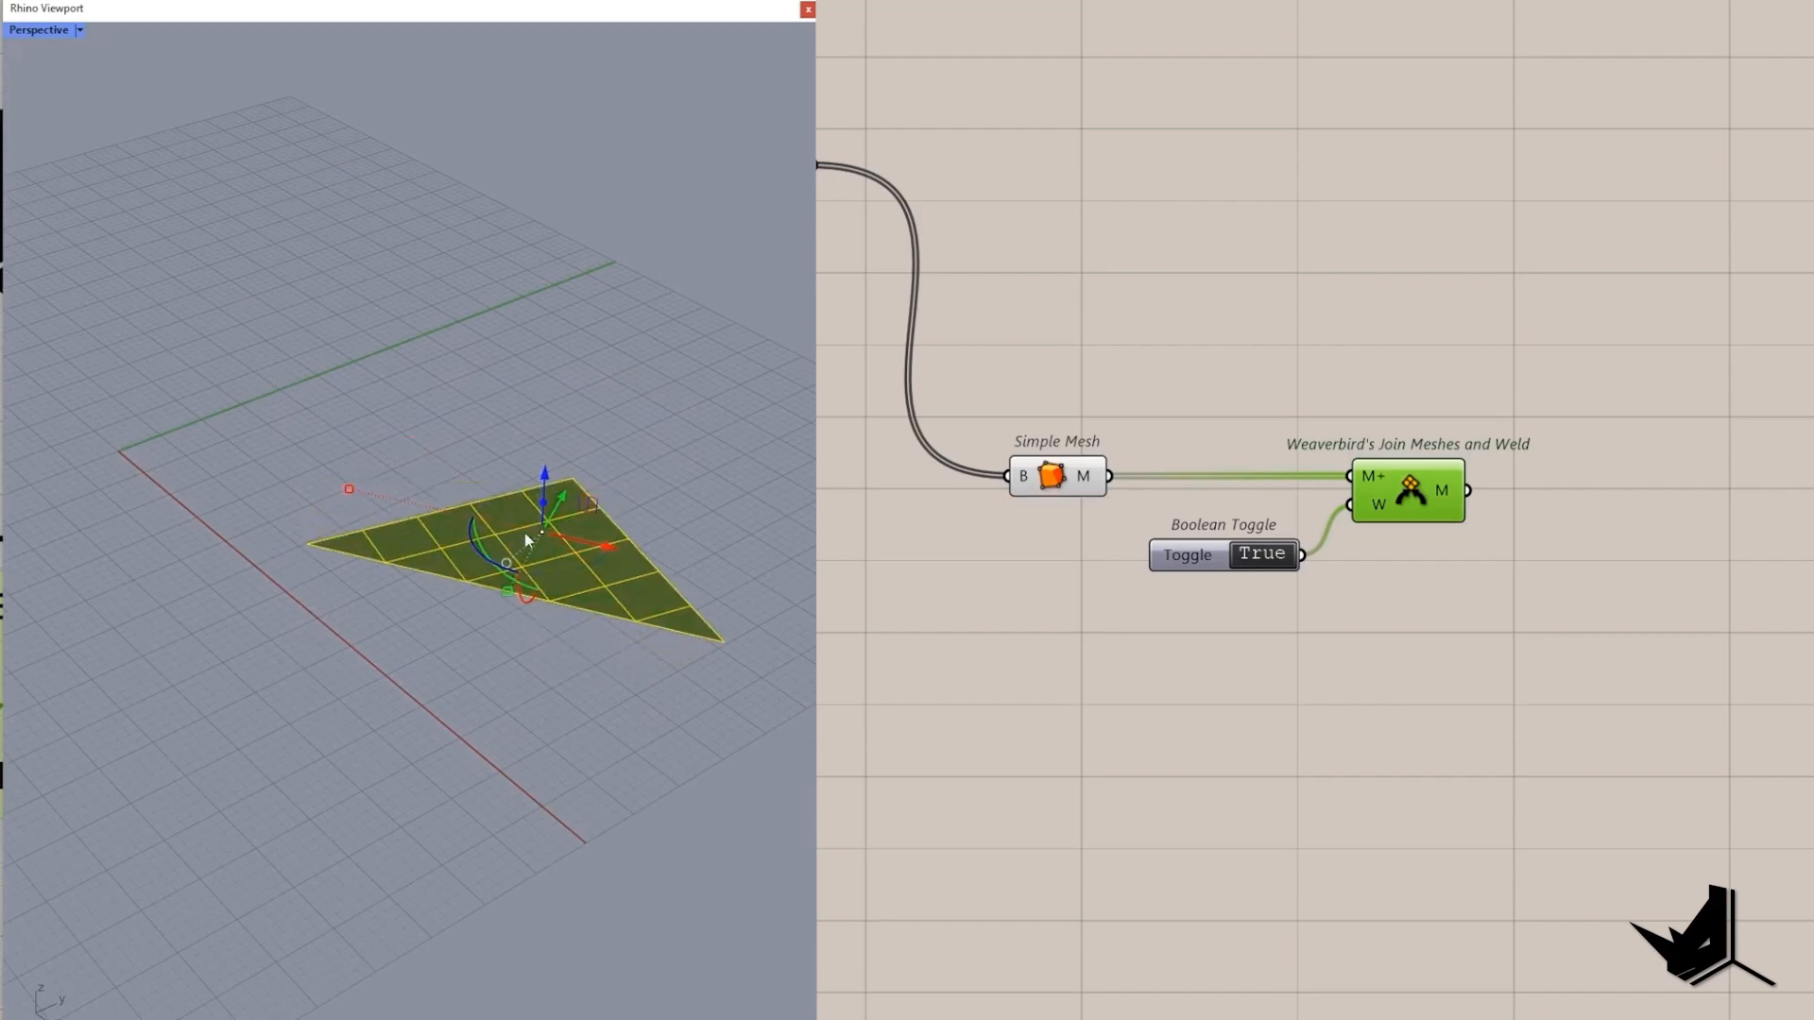
{"action": "scroll", "coordinate": [526, 525], "scroll_direction": "up", "scroll_amount": 4}
{"action": "left_click", "coordinate": [550, 385]}
{"action": "scroll", "coordinate": [529, 529], "scroll_direction": "down", "scroll_amount": 2}
{"action": "right_click_drag", "start_coordinate": [529, 529], "coordinate": [499, 503]}
{"action": "right_click_drag", "start_coordinate": [1053, 483], "coordinate": [937, 482]}
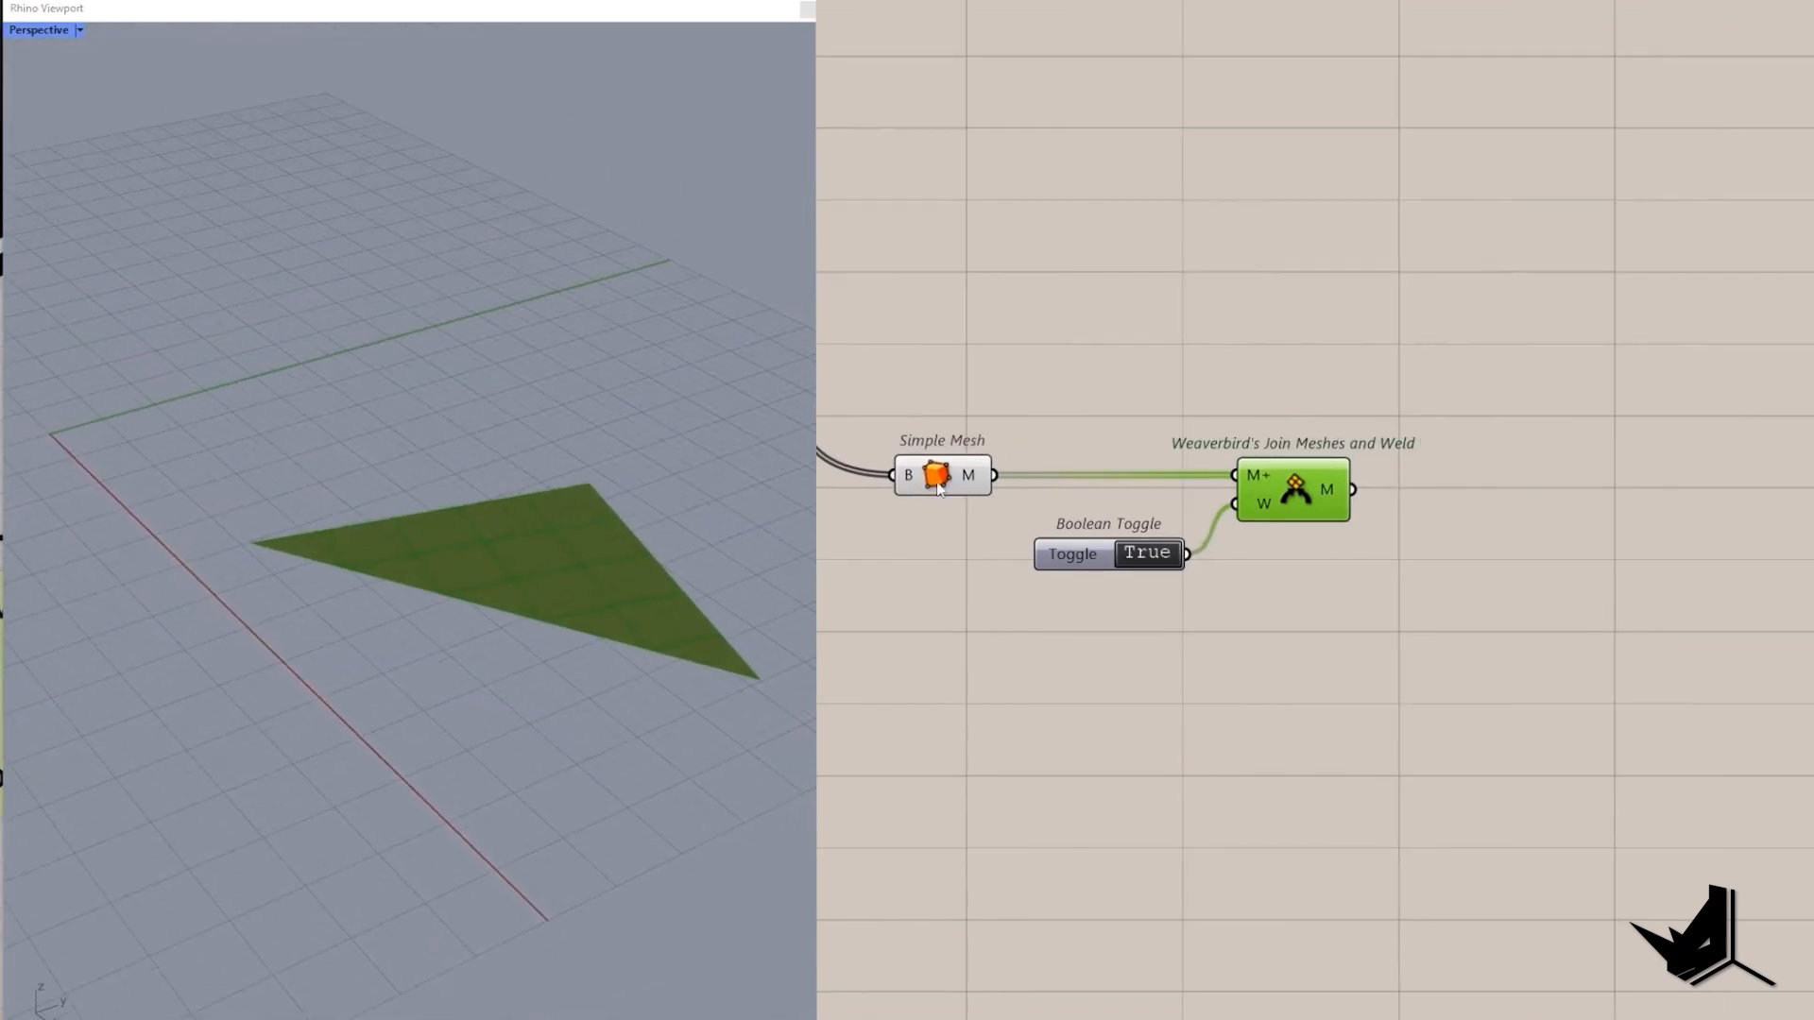
{"action": "left_click_drag", "start_coordinate": [577, 472], "coordinate": [601, 492]}
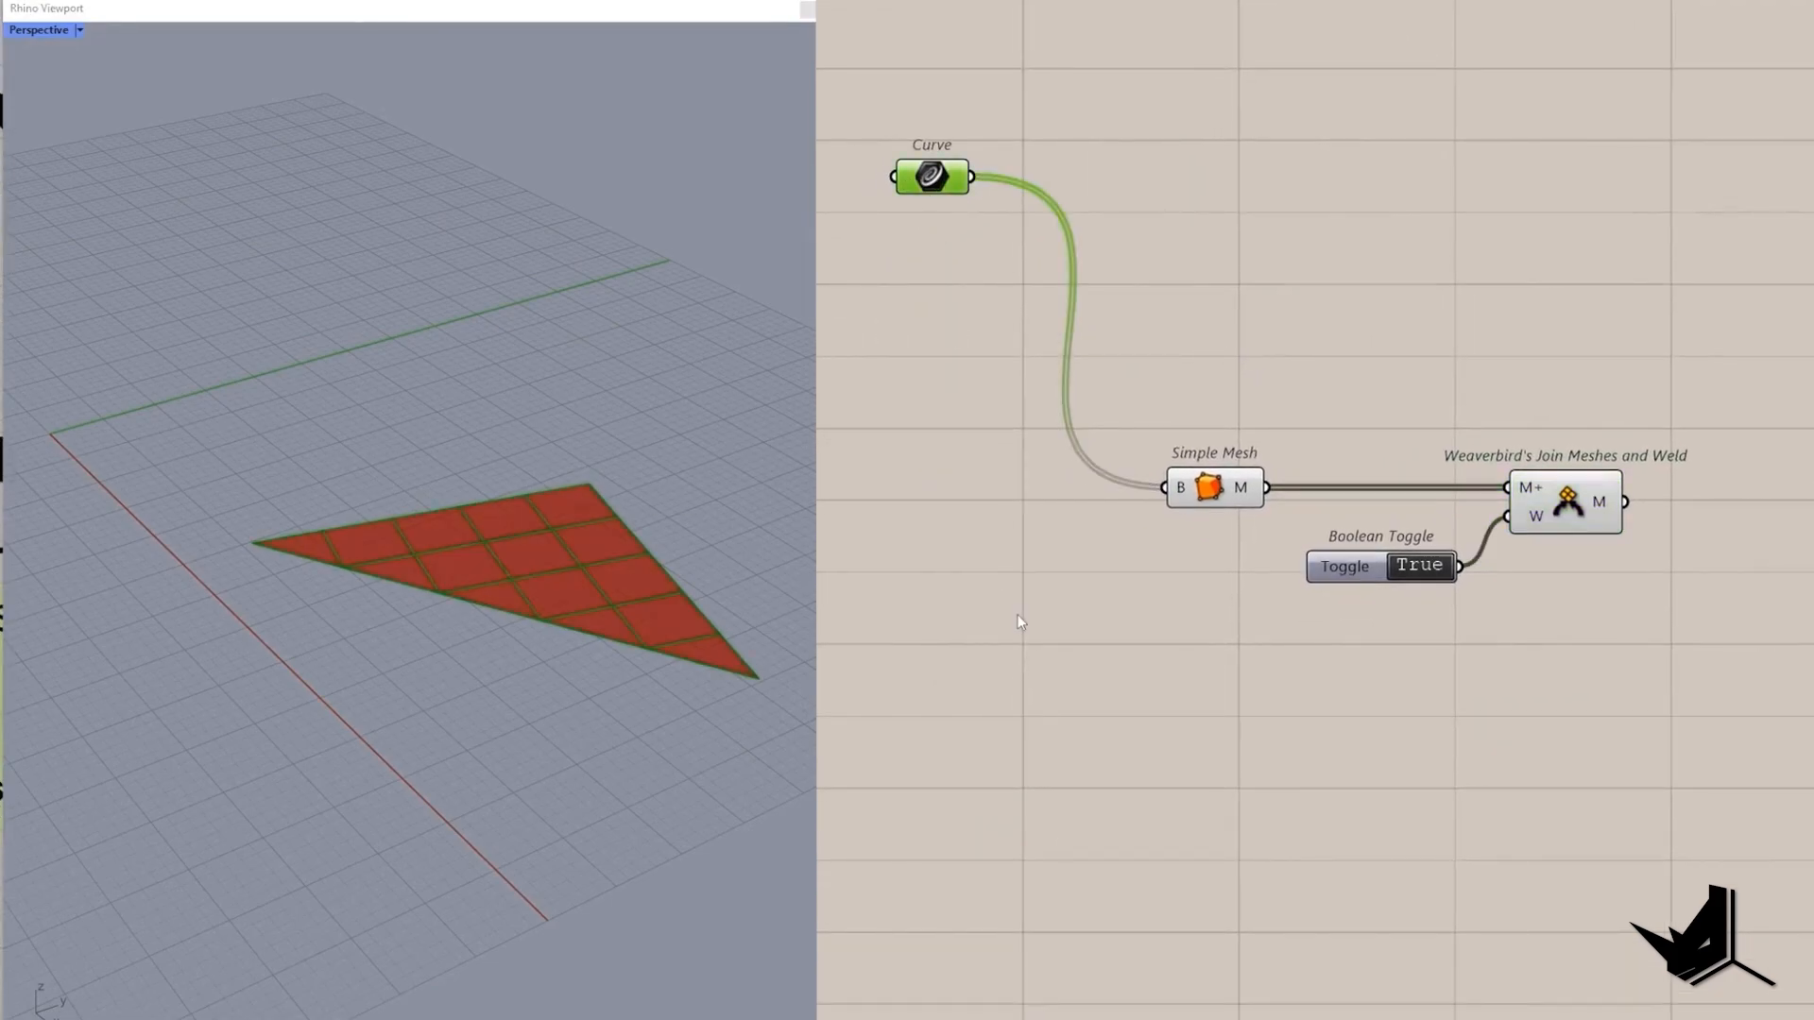
Add a Discontinuity component fed by the Curve parameter and flatten its P output.
{"action": "double_click", "coordinate": [1134, 672]}
{"action": "type", "text": "disc"}
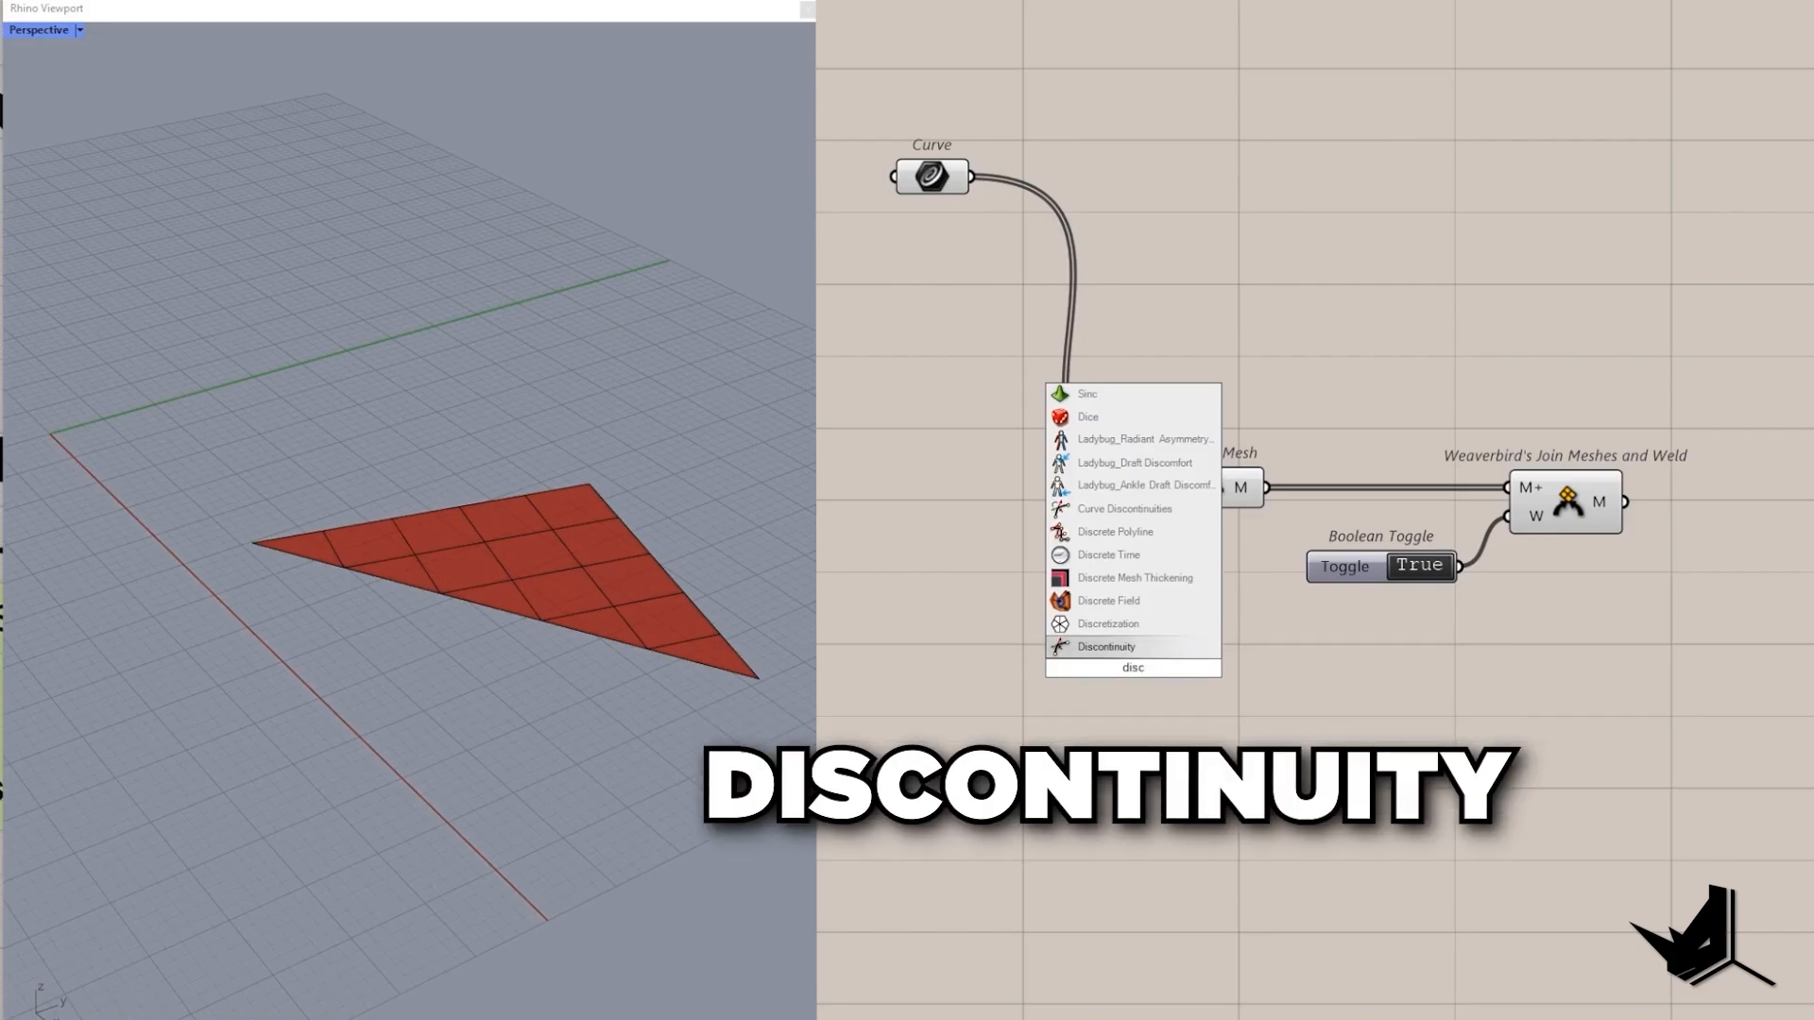
{"action": "key", "text": "Return"}
{"action": "left_click_drag", "start_coordinate": [1083, 689], "coordinate": [972, 177]}
{"action": "left_click_drag", "start_coordinate": [1124, 718], "coordinate": [1120, 822]}
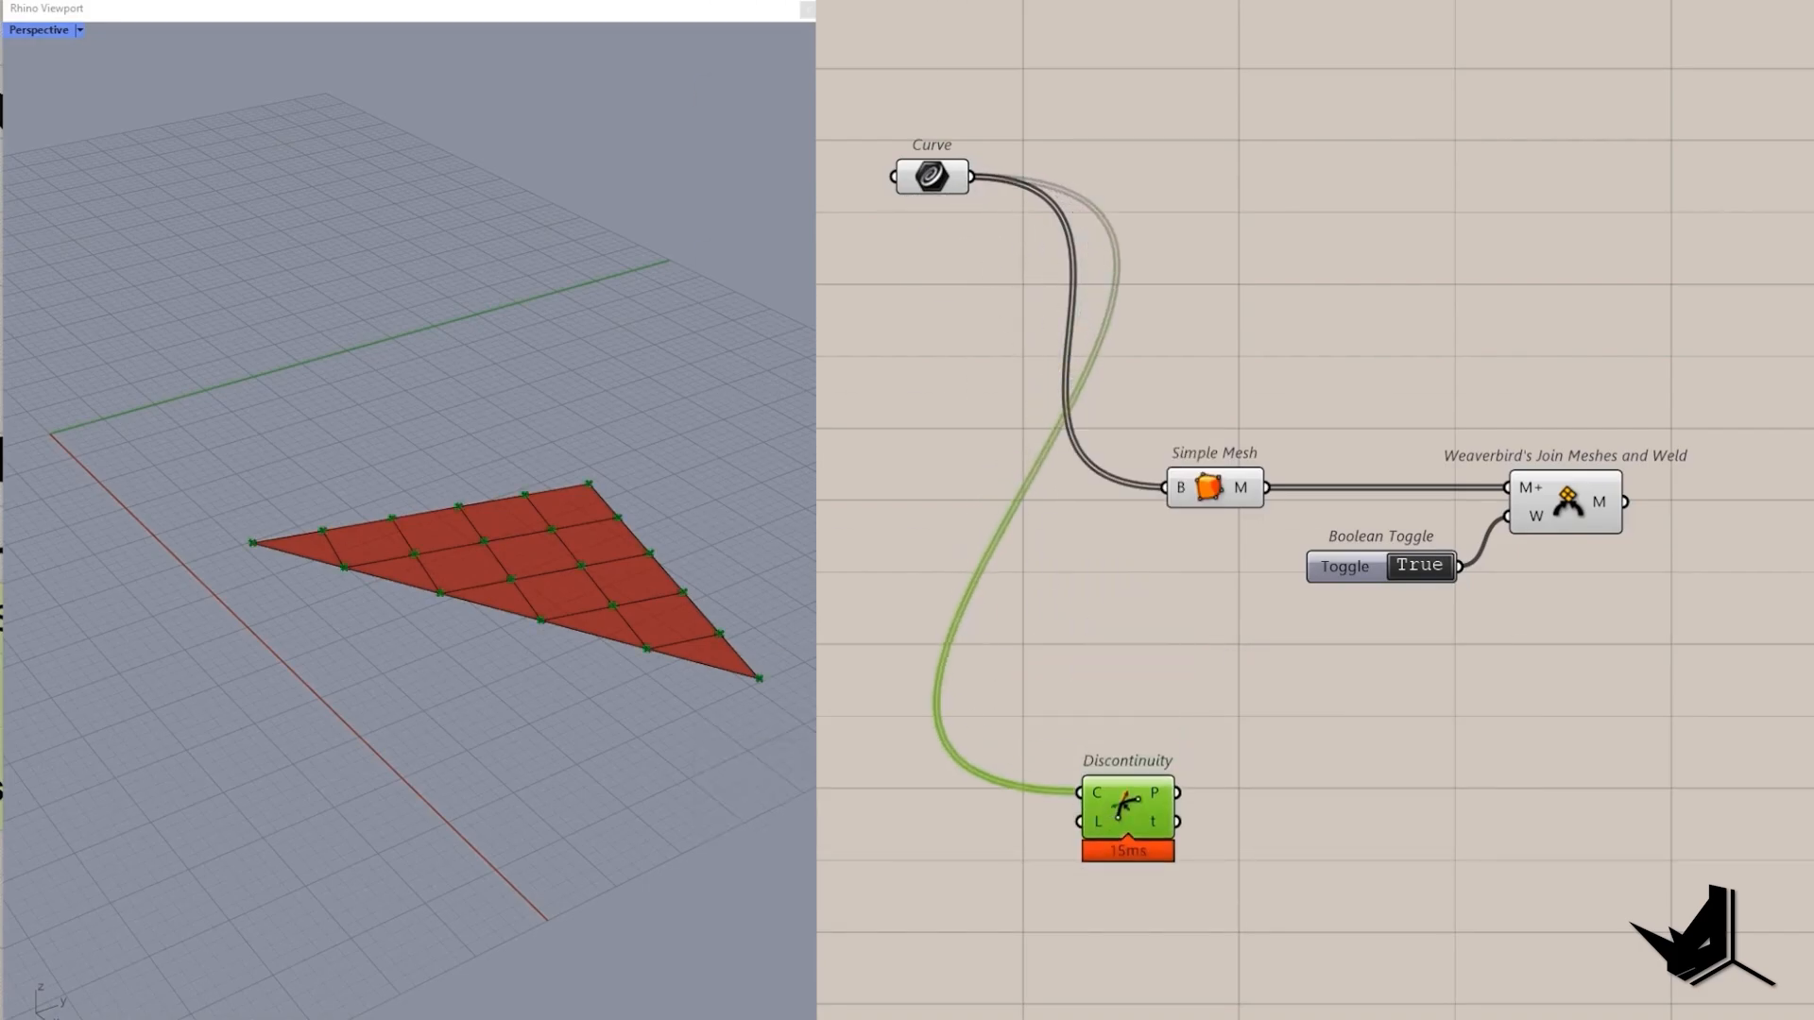
{"action": "left_click", "coordinate": [1363, 830]}
{"action": "right_click", "coordinate": [1156, 794]}
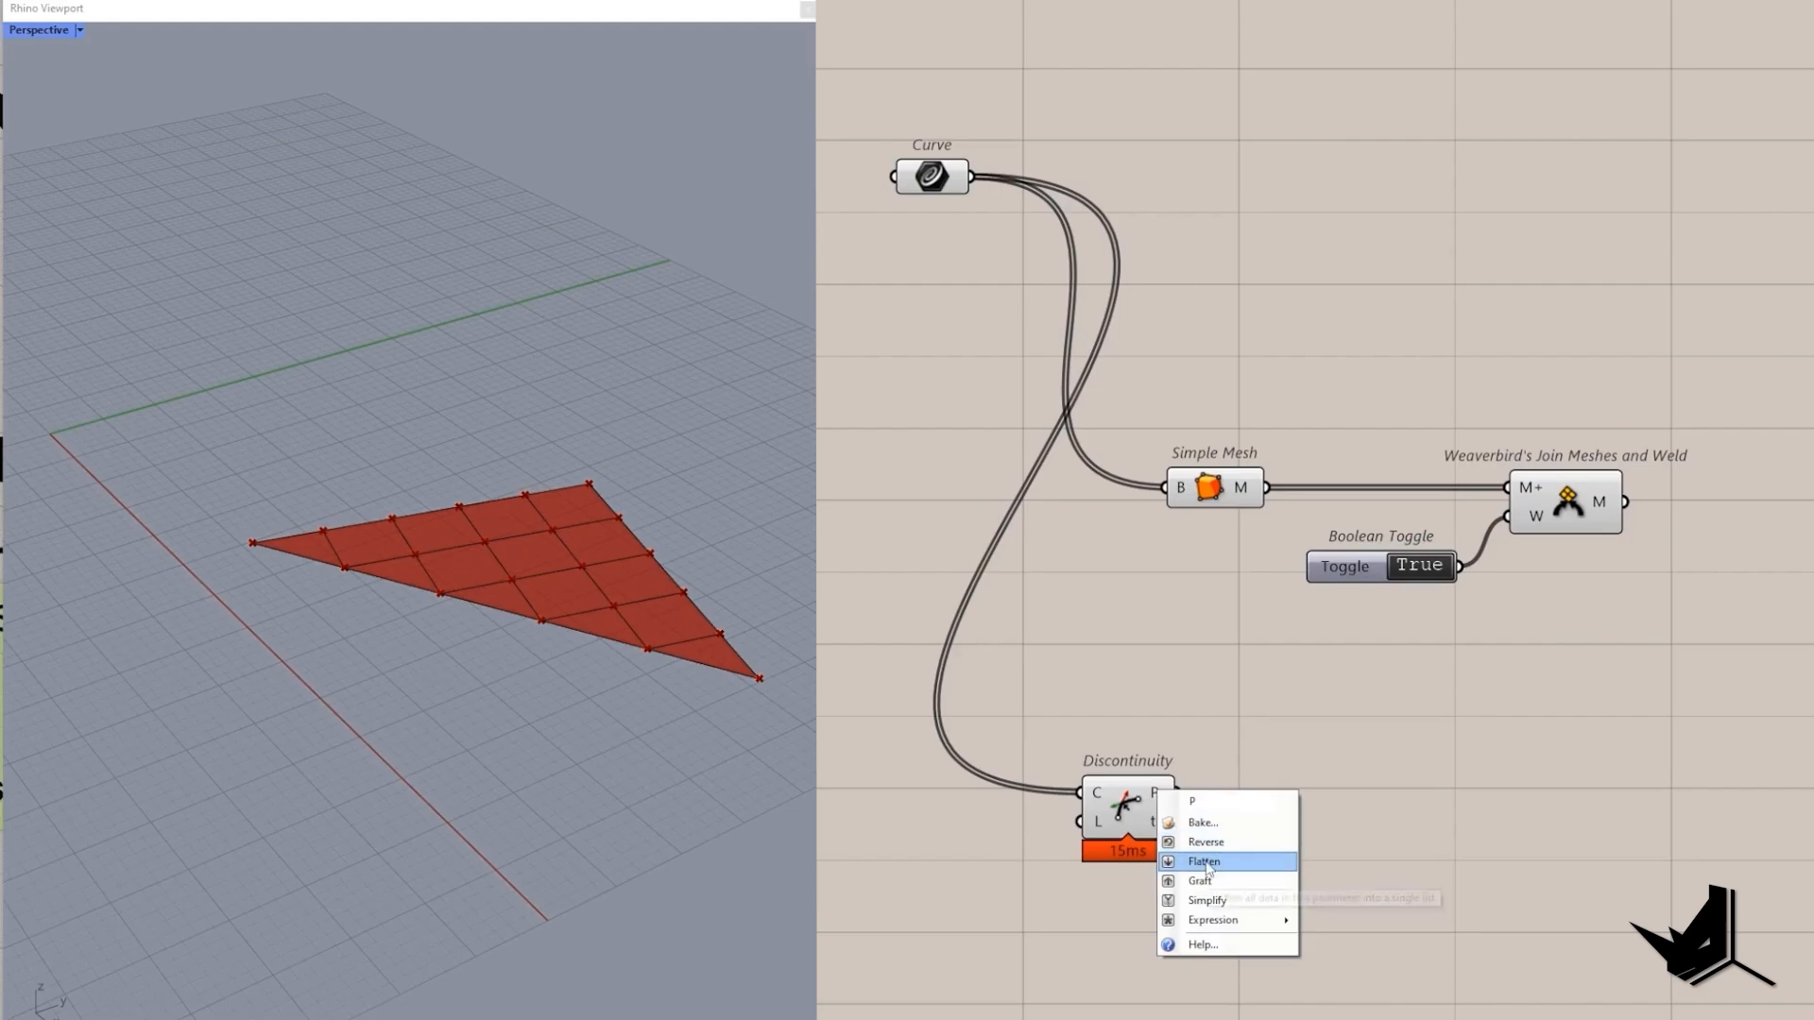
{"action": "left_click", "coordinate": [1205, 861]}
Add a Cull Duplicates component, connect the flattened Discontinuity points to it and set it to Cull All.
{"action": "double_click", "coordinate": [1300, 786]}
{"action": "type", "text": "cull"}
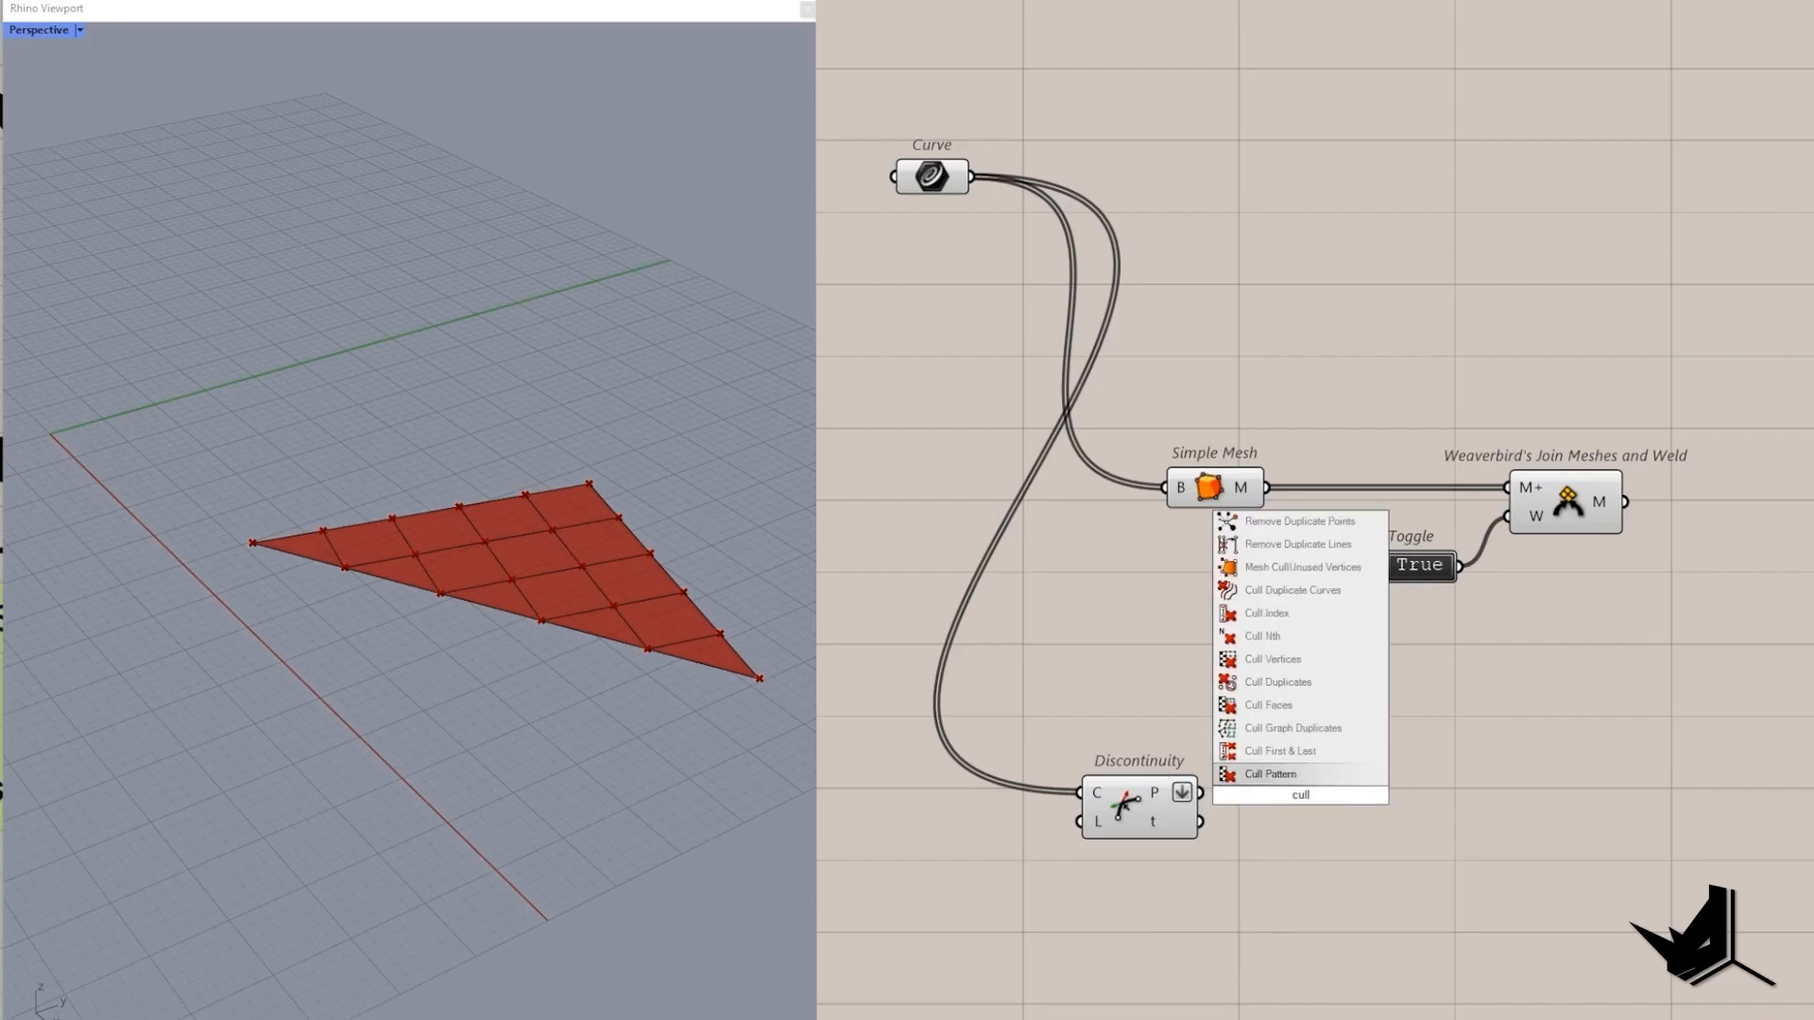
{"action": "left_click", "coordinate": [1283, 684]}
{"action": "left_click_drag", "start_coordinate": [1200, 793], "coordinate": [1254, 782]}
{"action": "left_click_drag", "start_coordinate": [1302, 801], "coordinate": [1363, 813]}
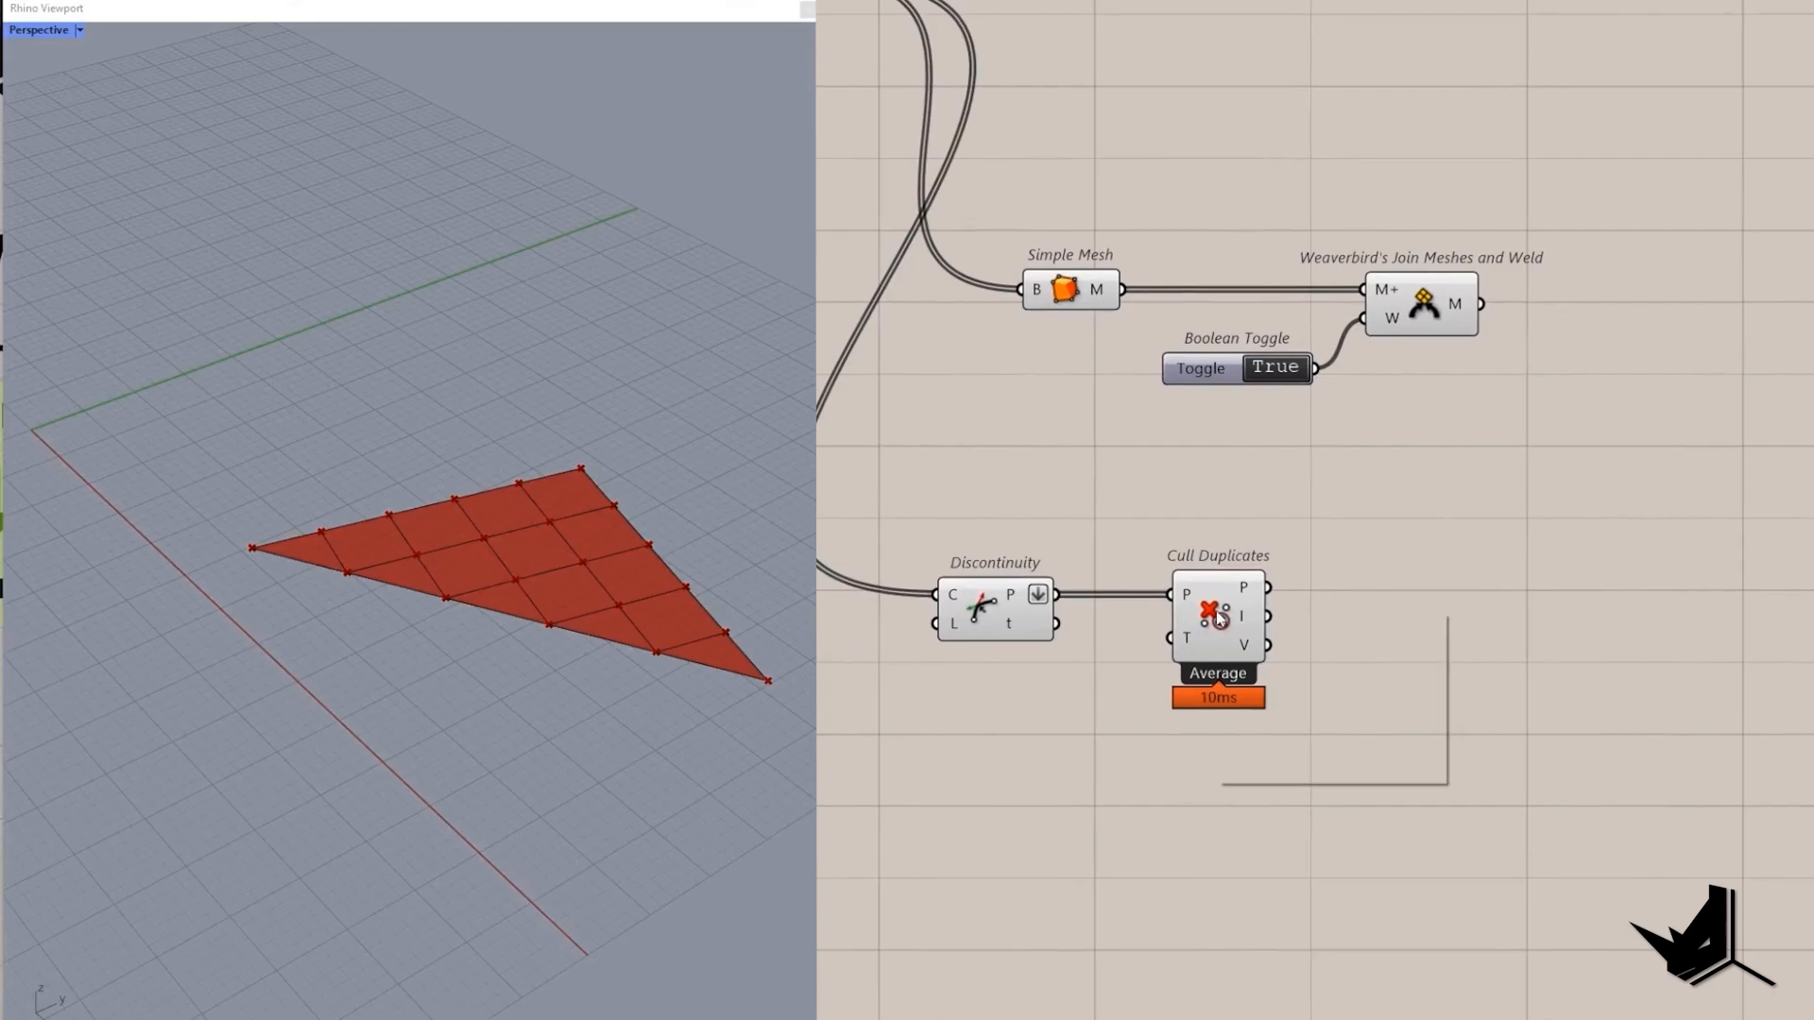
{"action": "right_click", "coordinate": [1219, 619]}
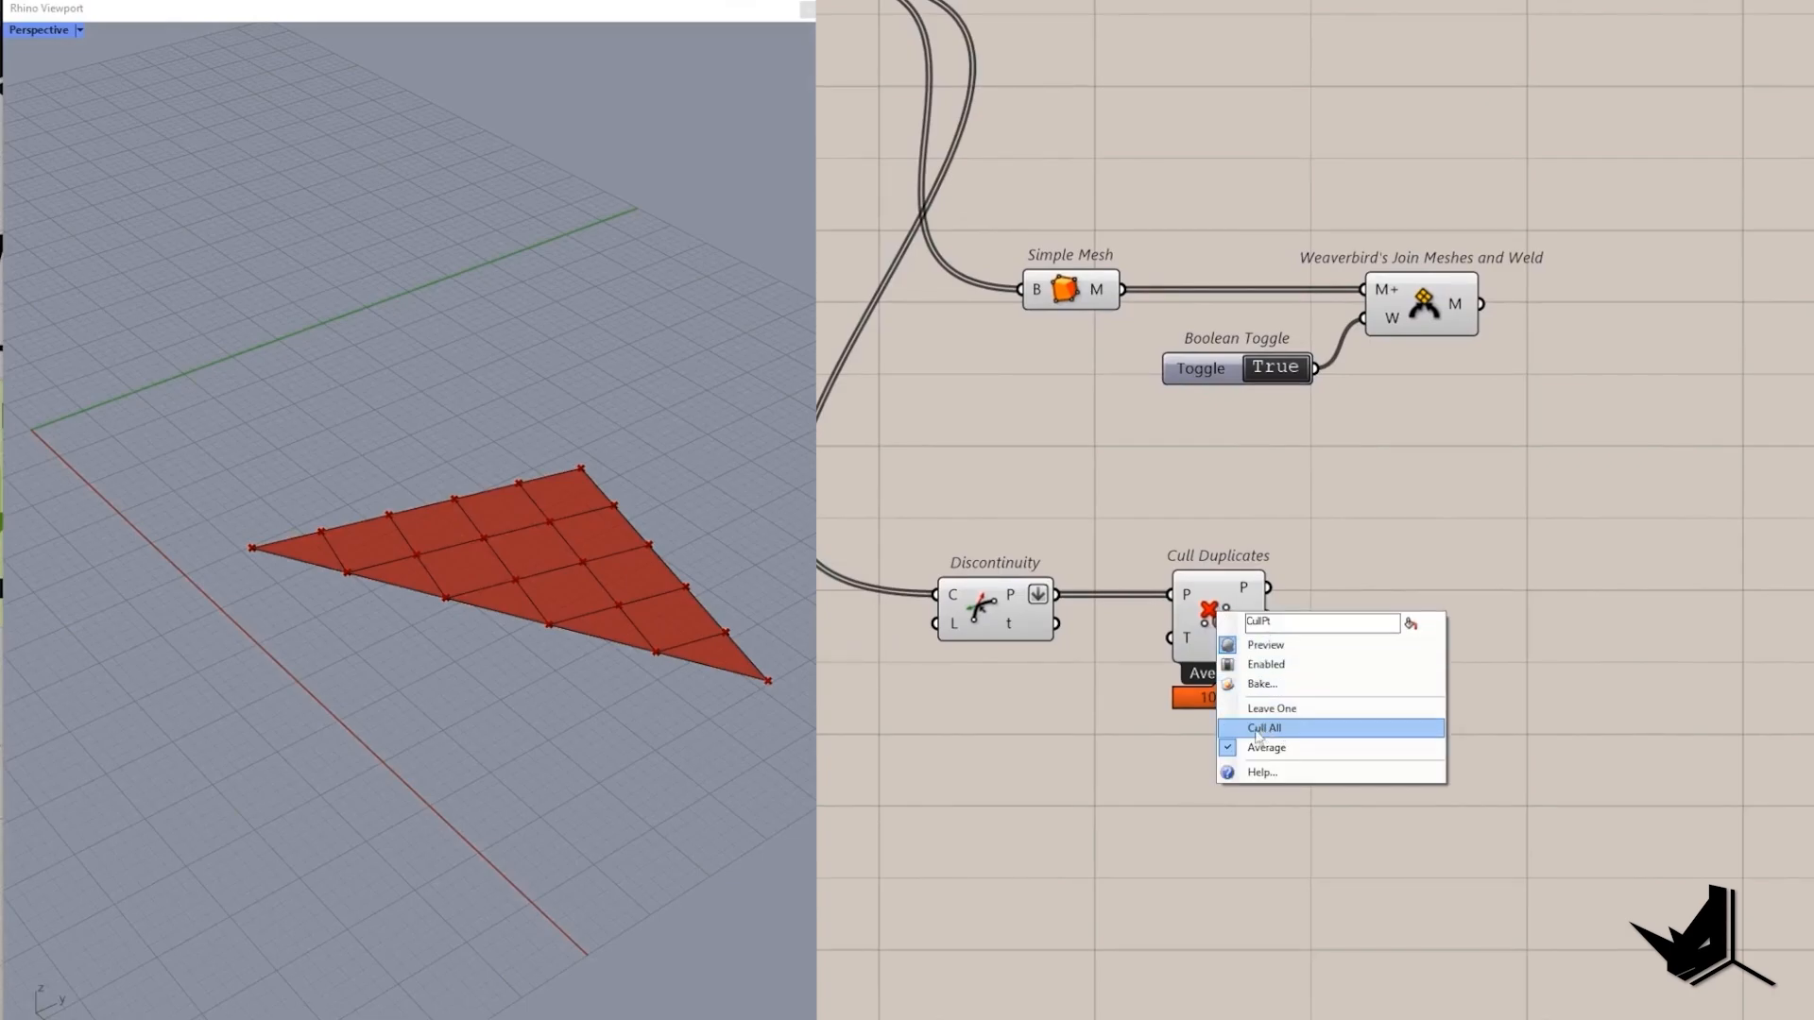
{"action": "left_click", "coordinate": [1272, 729]}
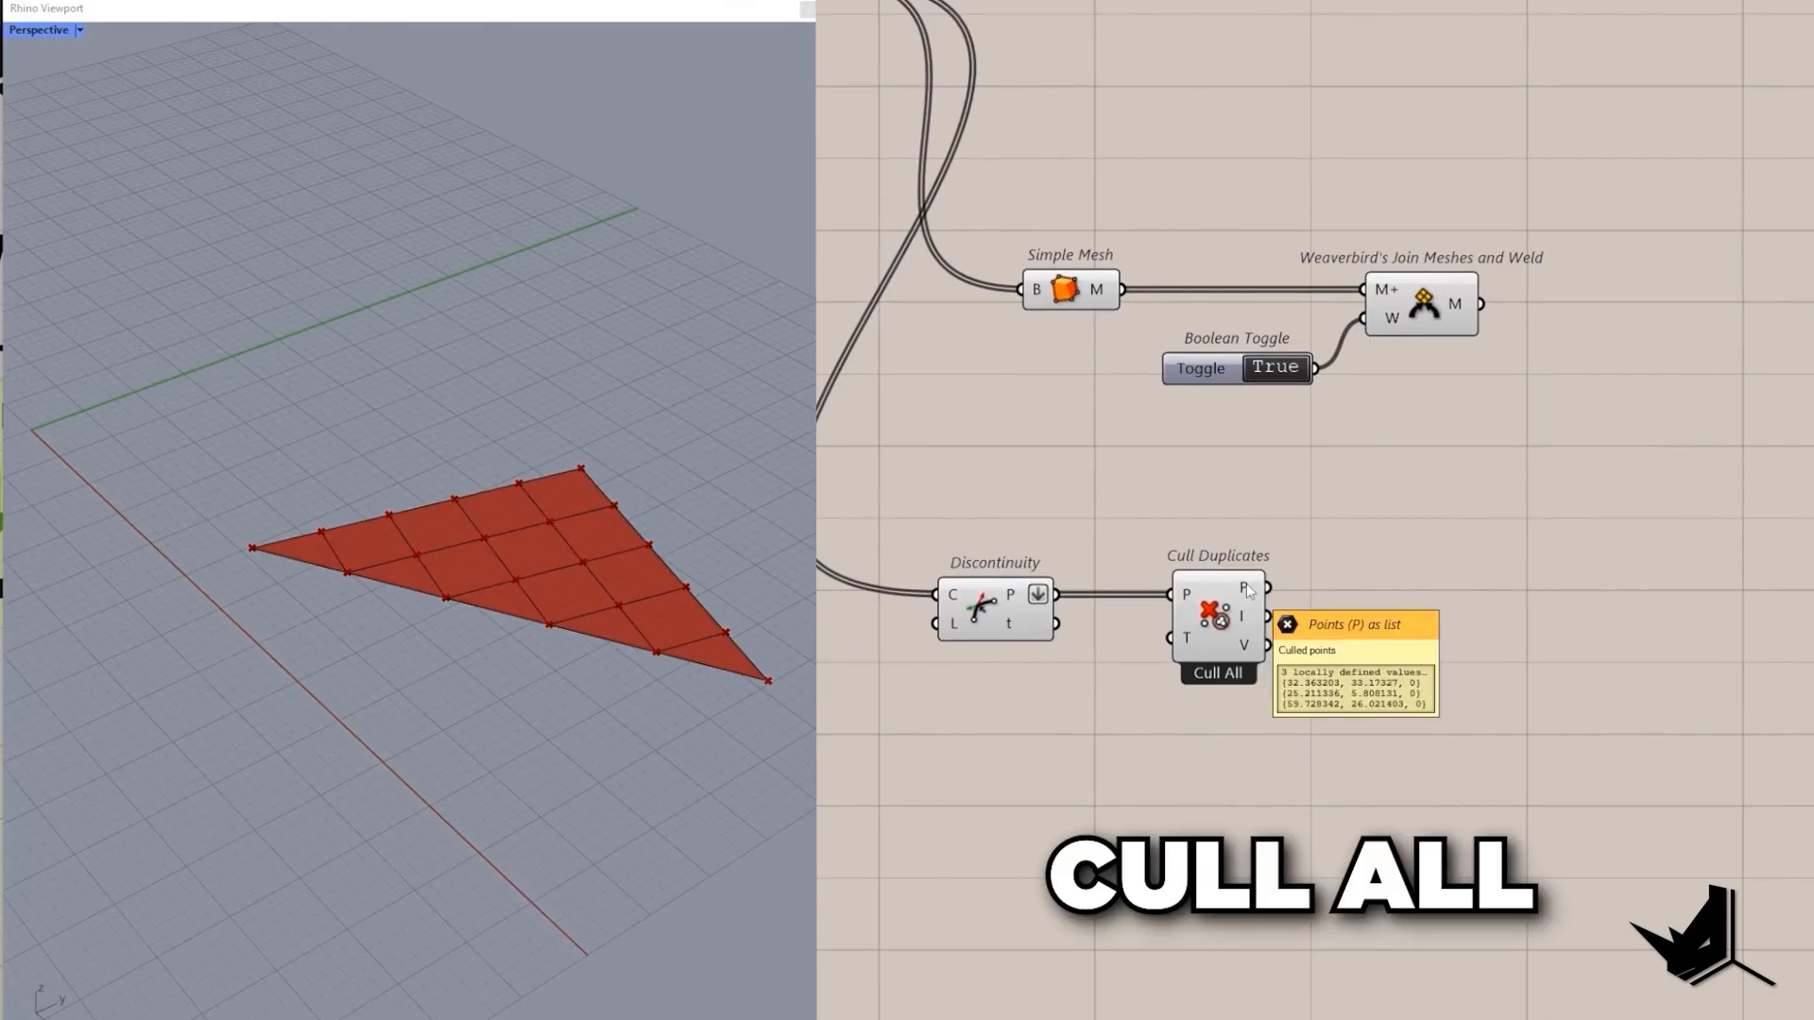
{"action": "left_click", "coordinate": [1223, 599]}
{"action": "mouse_move", "coordinate": [1192, 601]}
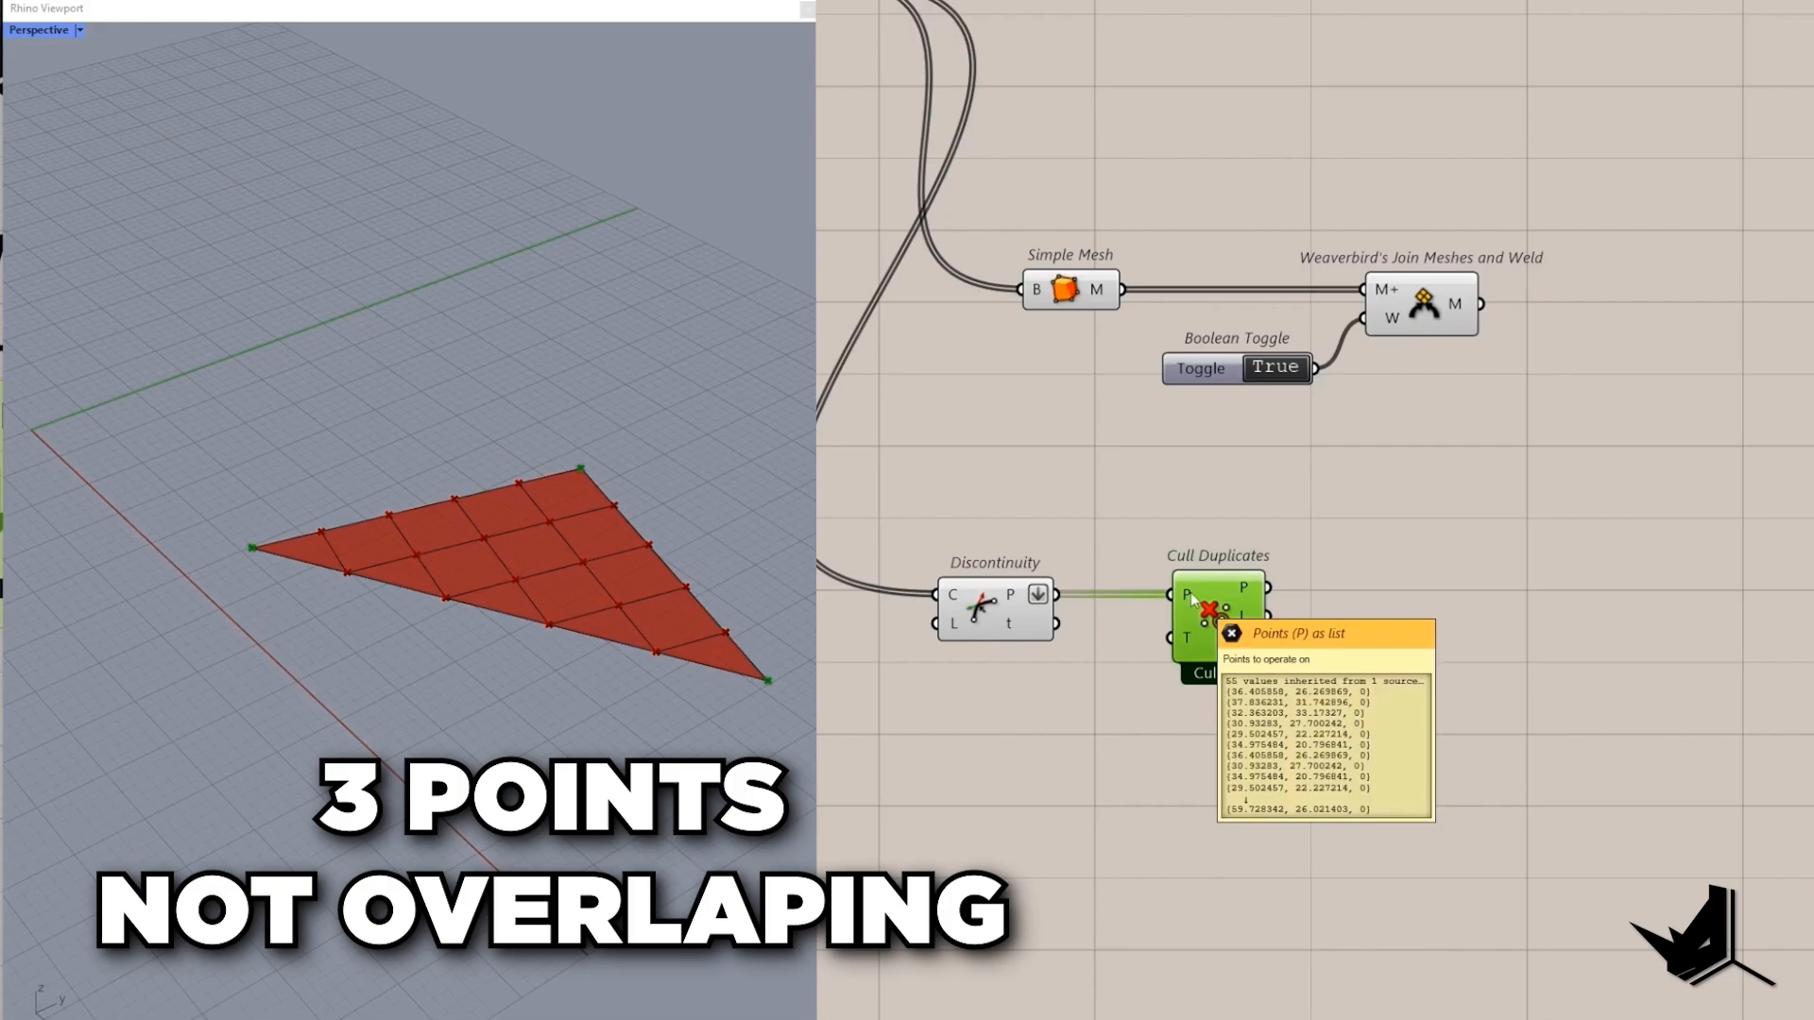
Add a Graft Tree component and connect the Cull Duplicates P output to it.
{"action": "double_click", "coordinate": [1349, 583]}
{"action": "type", "text": "graft"}
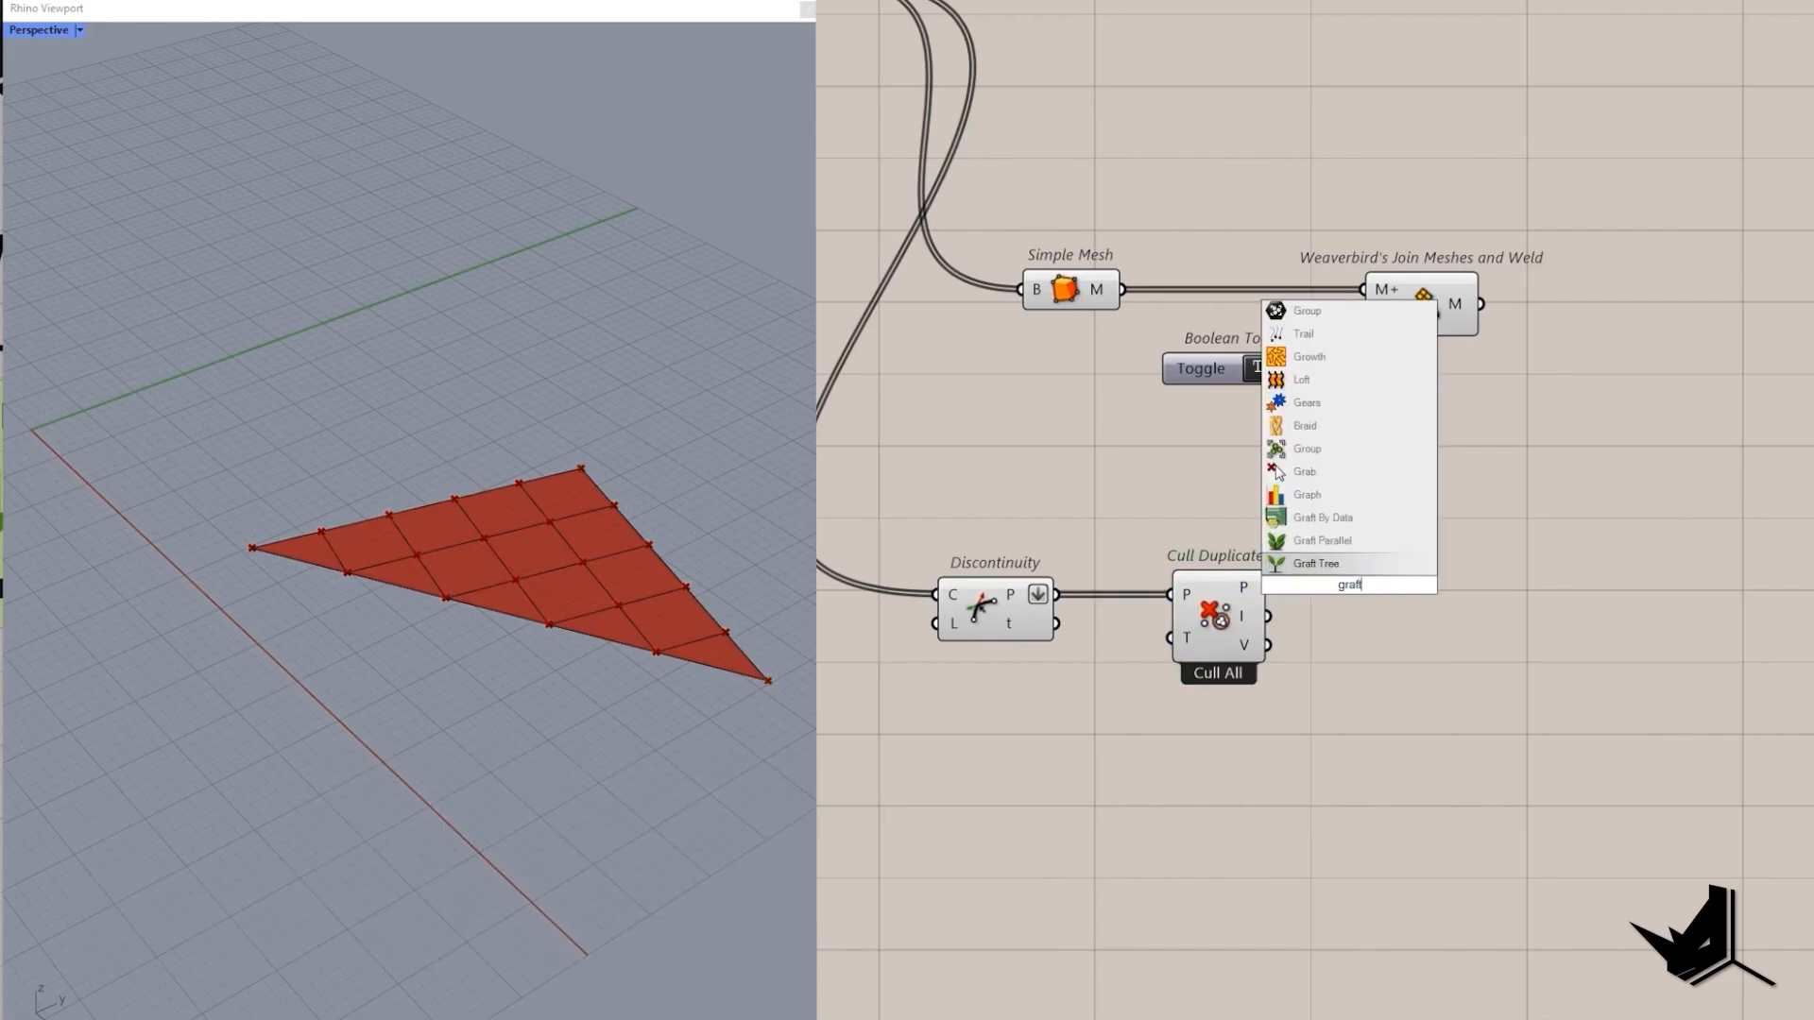
{"action": "left_click", "coordinate": [1310, 568]}
{"action": "left_click_drag", "start_coordinate": [1268, 587], "coordinate": [1300, 584]}
{"action": "left_click_drag", "start_coordinate": [1317, 583], "coordinate": [1379, 587]}
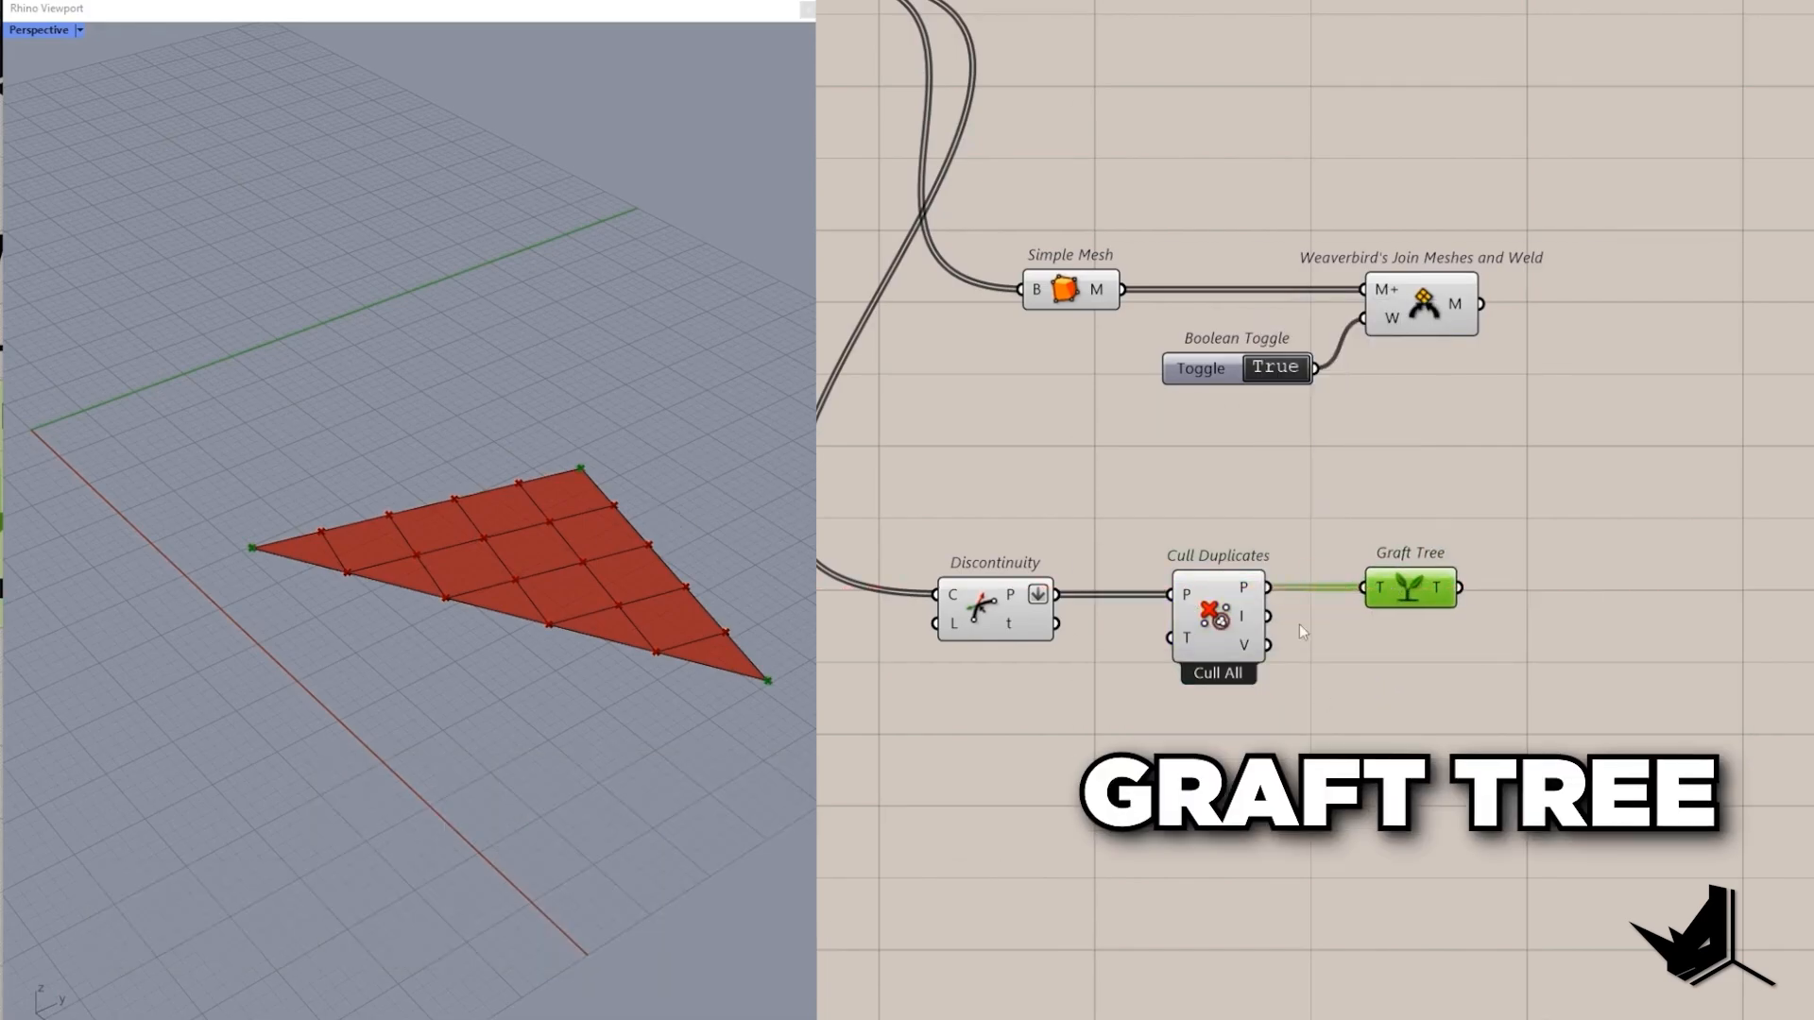
{"action": "mouse_move", "coordinate": [1249, 584]}
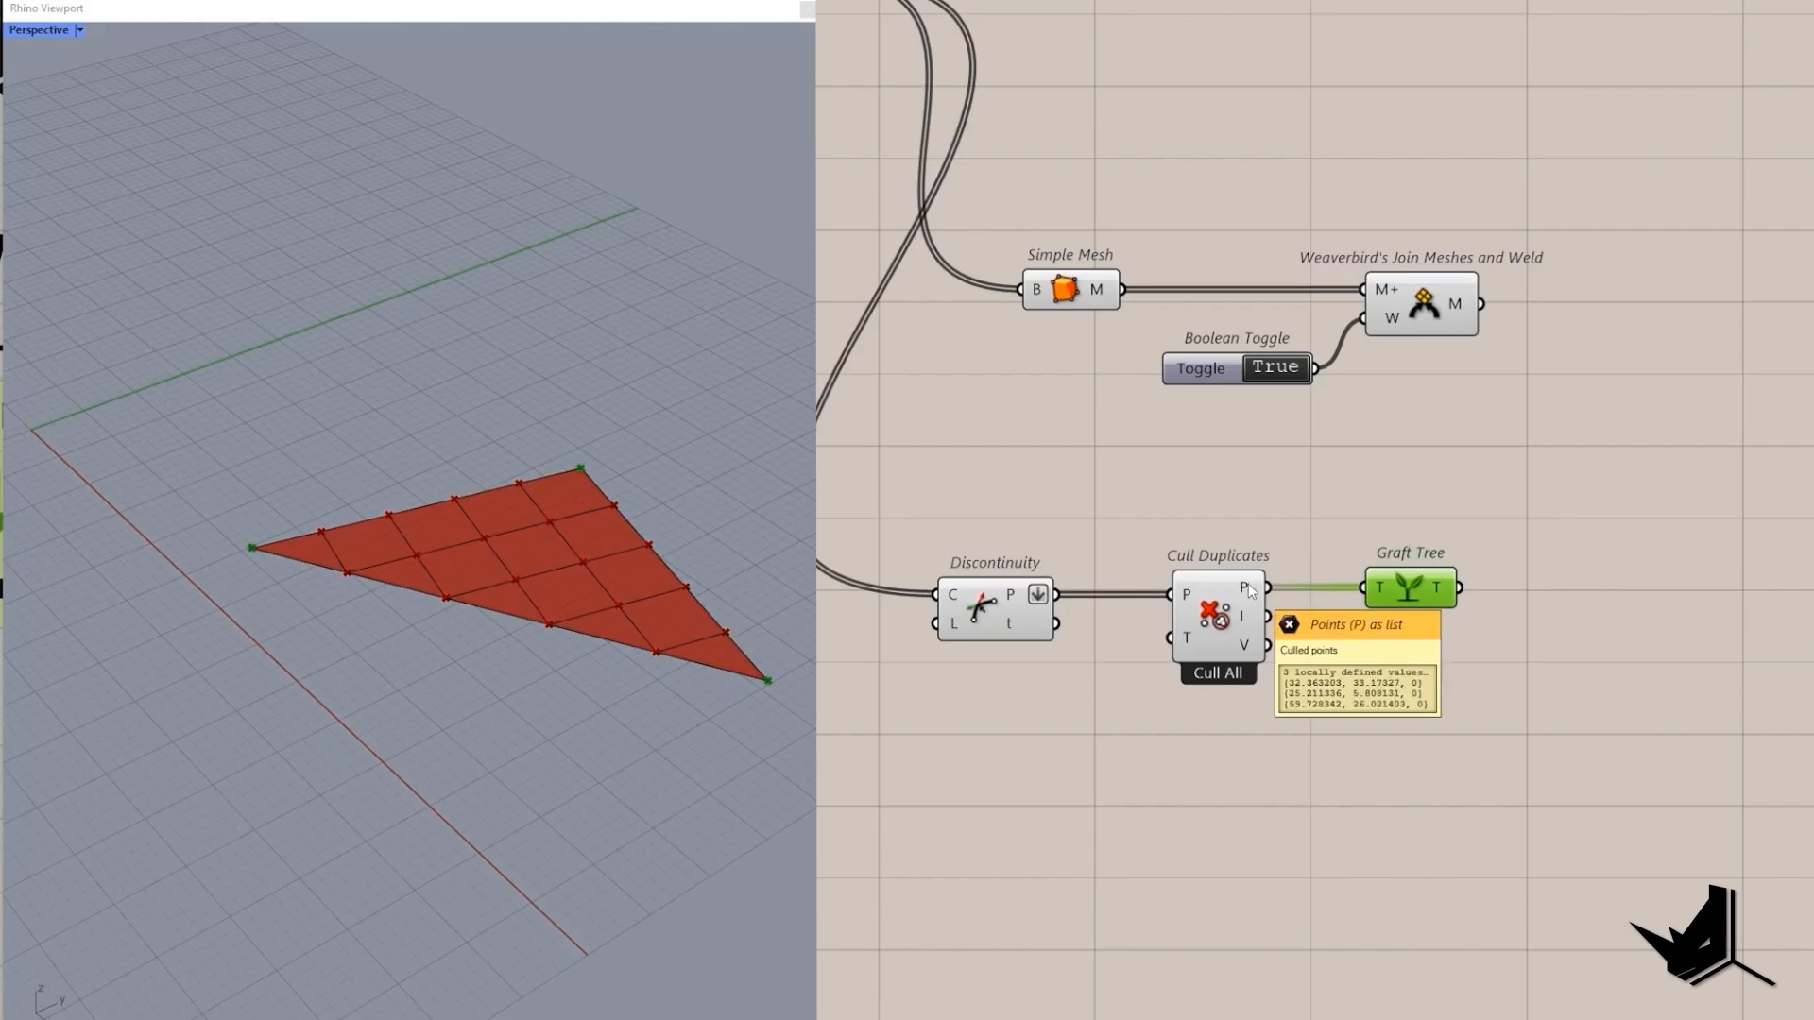
{"action": "mouse_move", "coordinate": [1448, 590]}
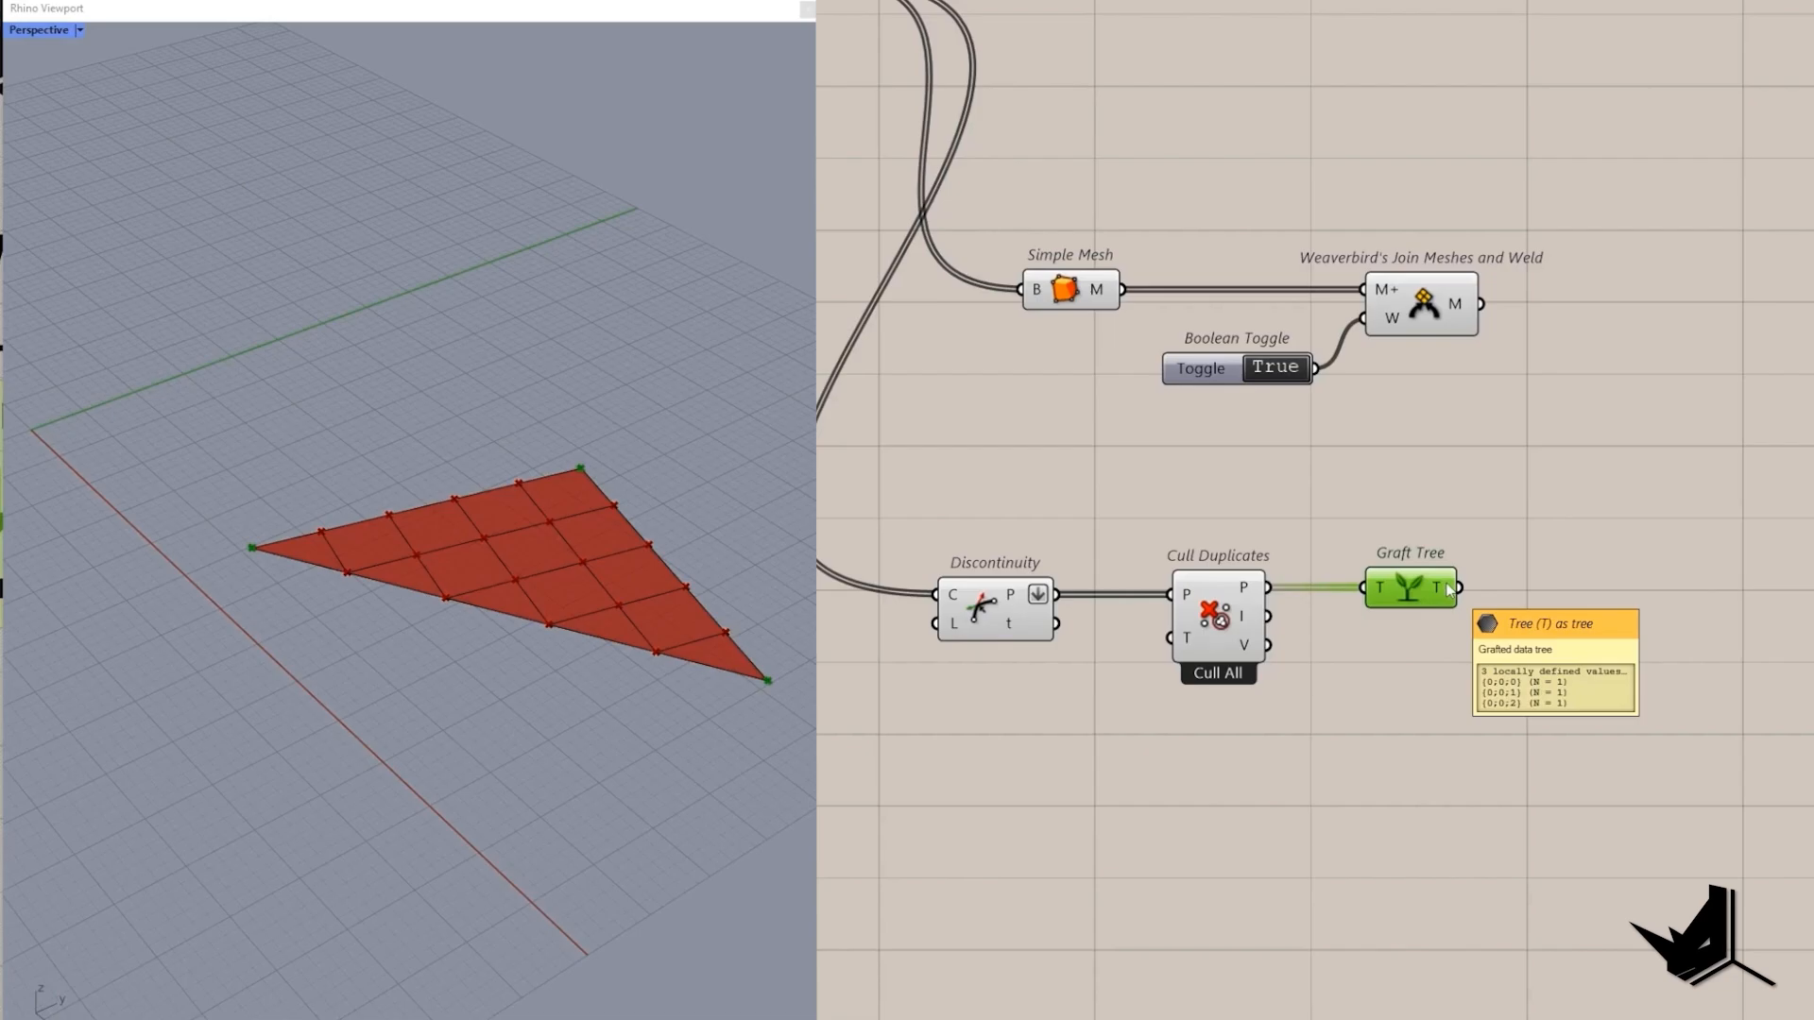
Add a Distance component with the grafted points in A and the Cull Duplicates points in B, and show its output in a Panel.
{"action": "double_click", "coordinate": [1518, 689]}
{"action": "type", "text": "dist"}
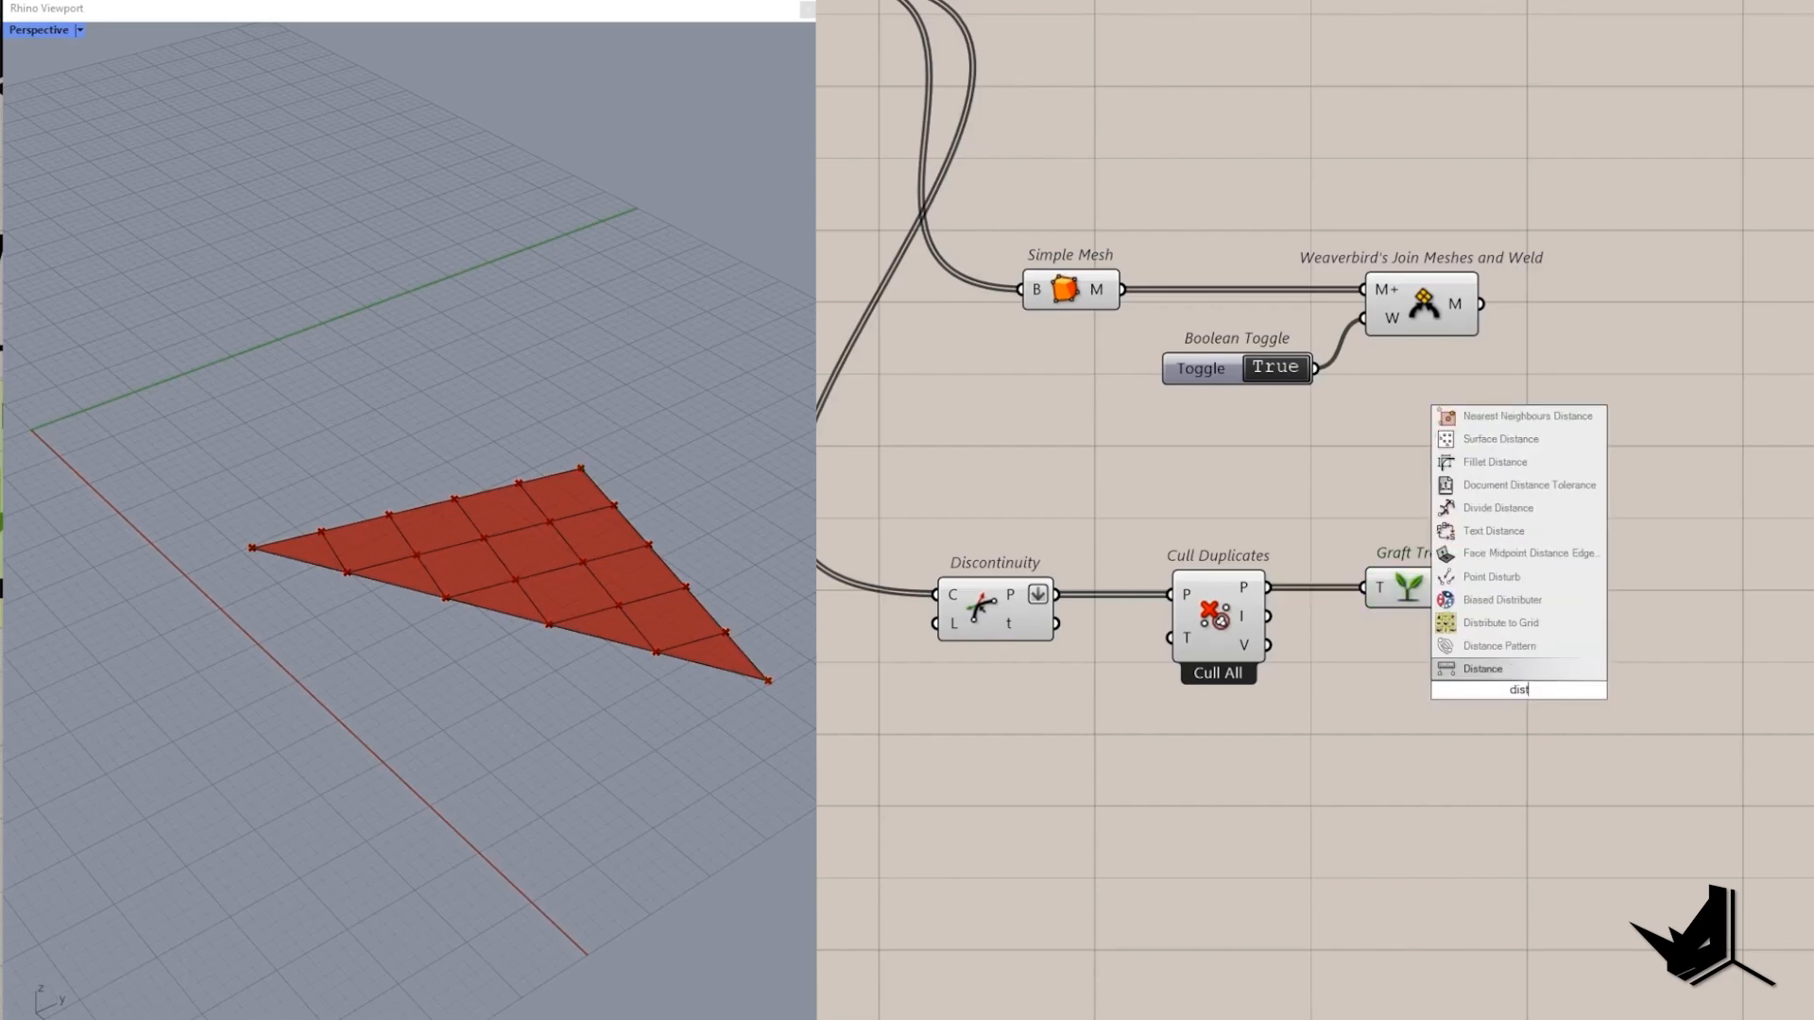
{"action": "left_click", "coordinate": [1483, 669]}
{"action": "left_click_drag", "start_coordinate": [1458, 587], "coordinate": [1468, 675]}
{"action": "left_click_drag", "start_coordinate": [1268, 587], "coordinate": [1468, 704]}
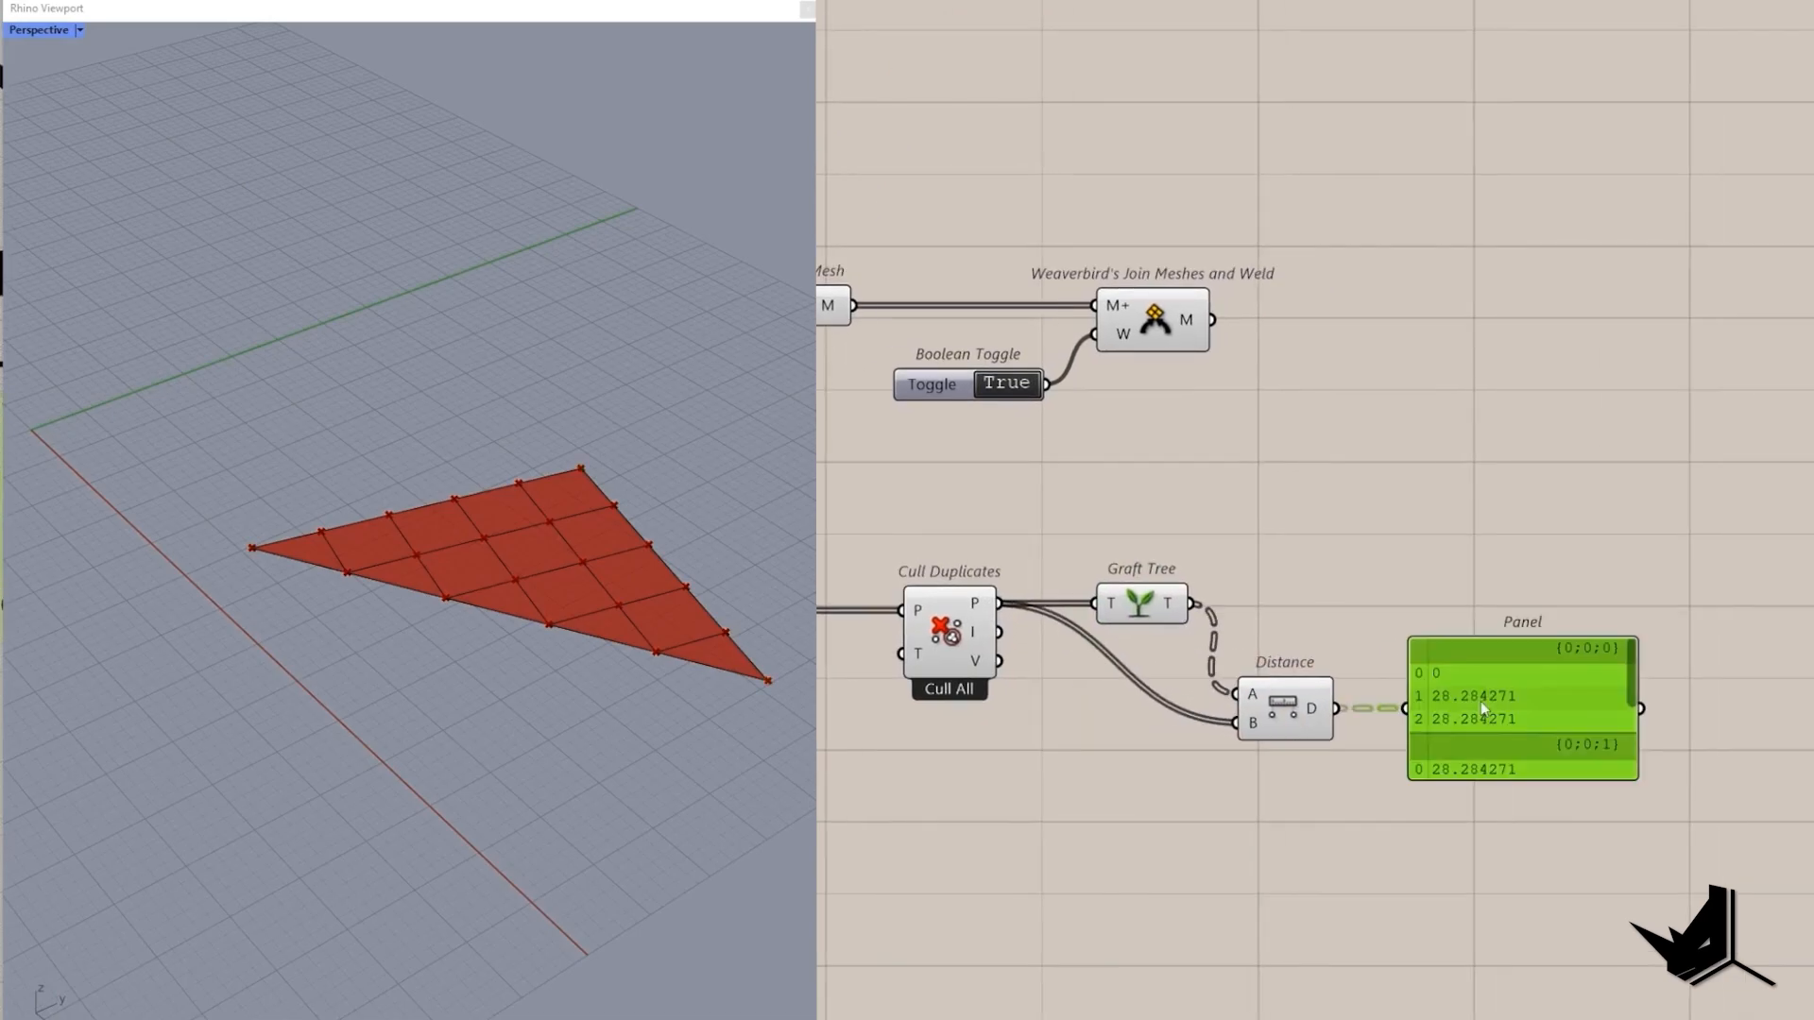
Capture a snapshot of the gridded triangle to examine the distances between its corner points.
{"action": "key", "text": "Print"}
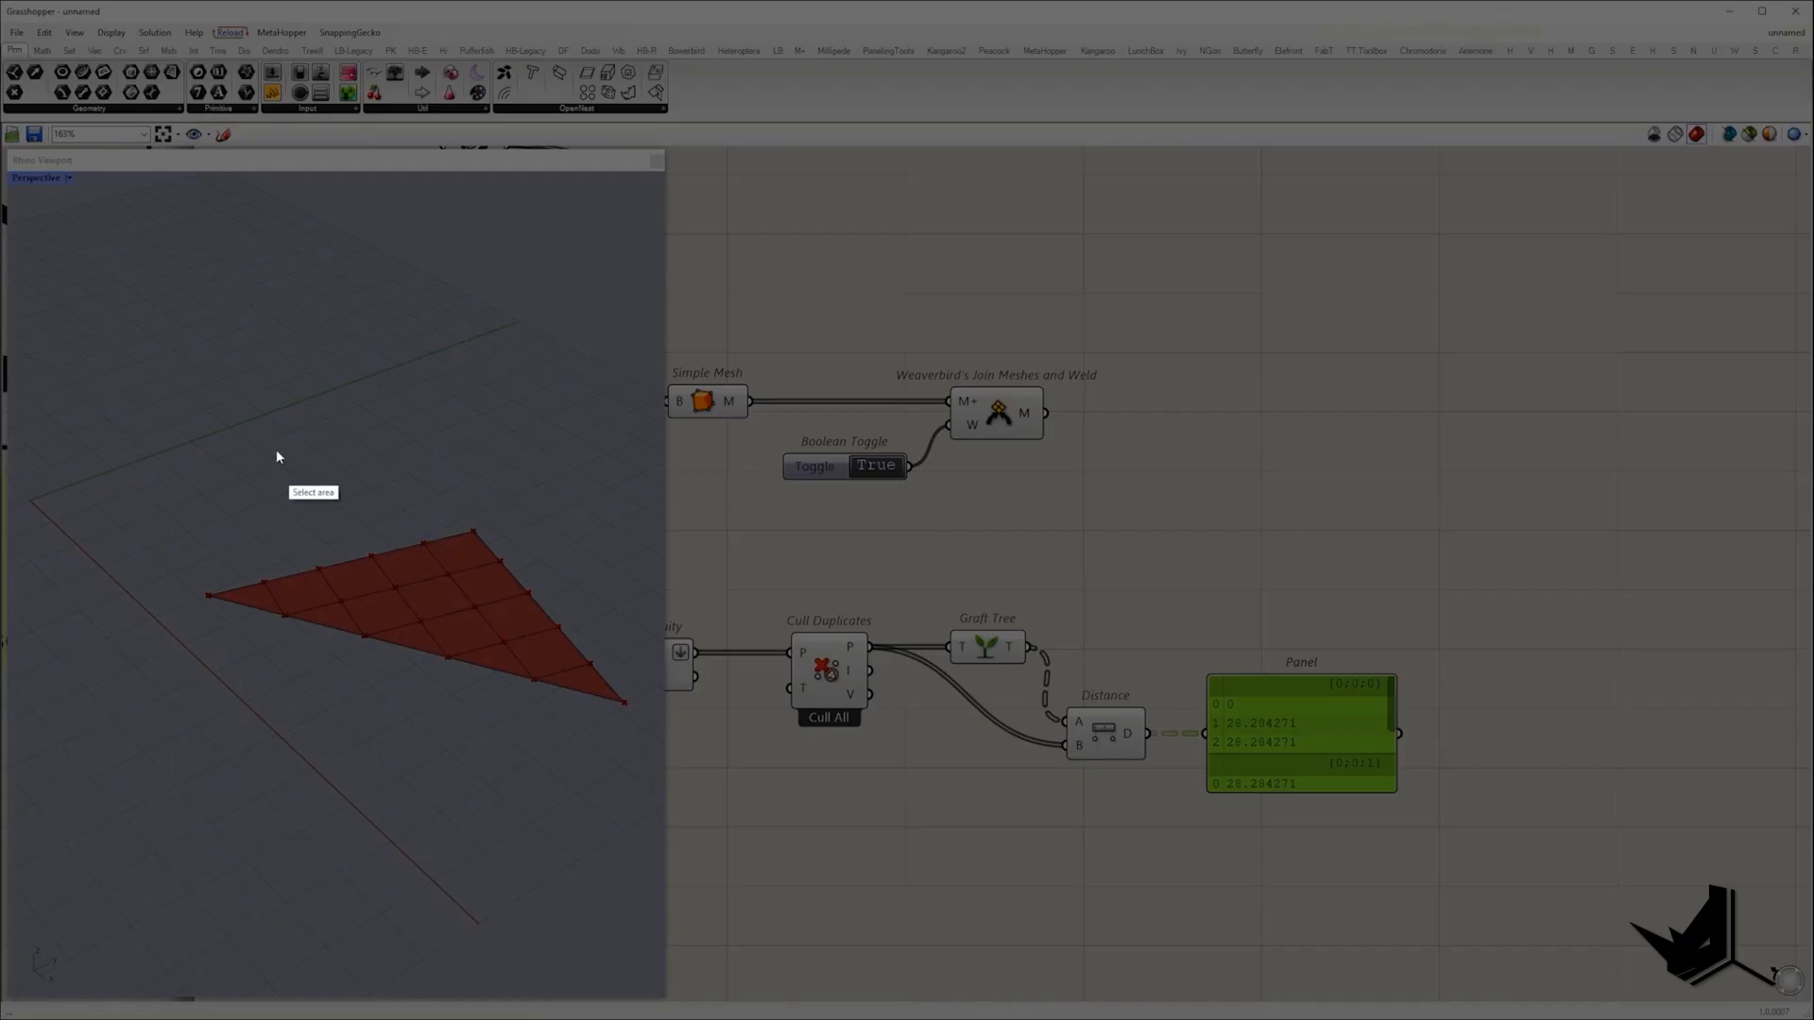
{"action": "left_click_drag", "start_coordinate": [131, 206], "coordinate": [608, 536]}
{"action": "left_click_drag", "start_coordinate": [496, 586], "coordinate": [1497, 879]}
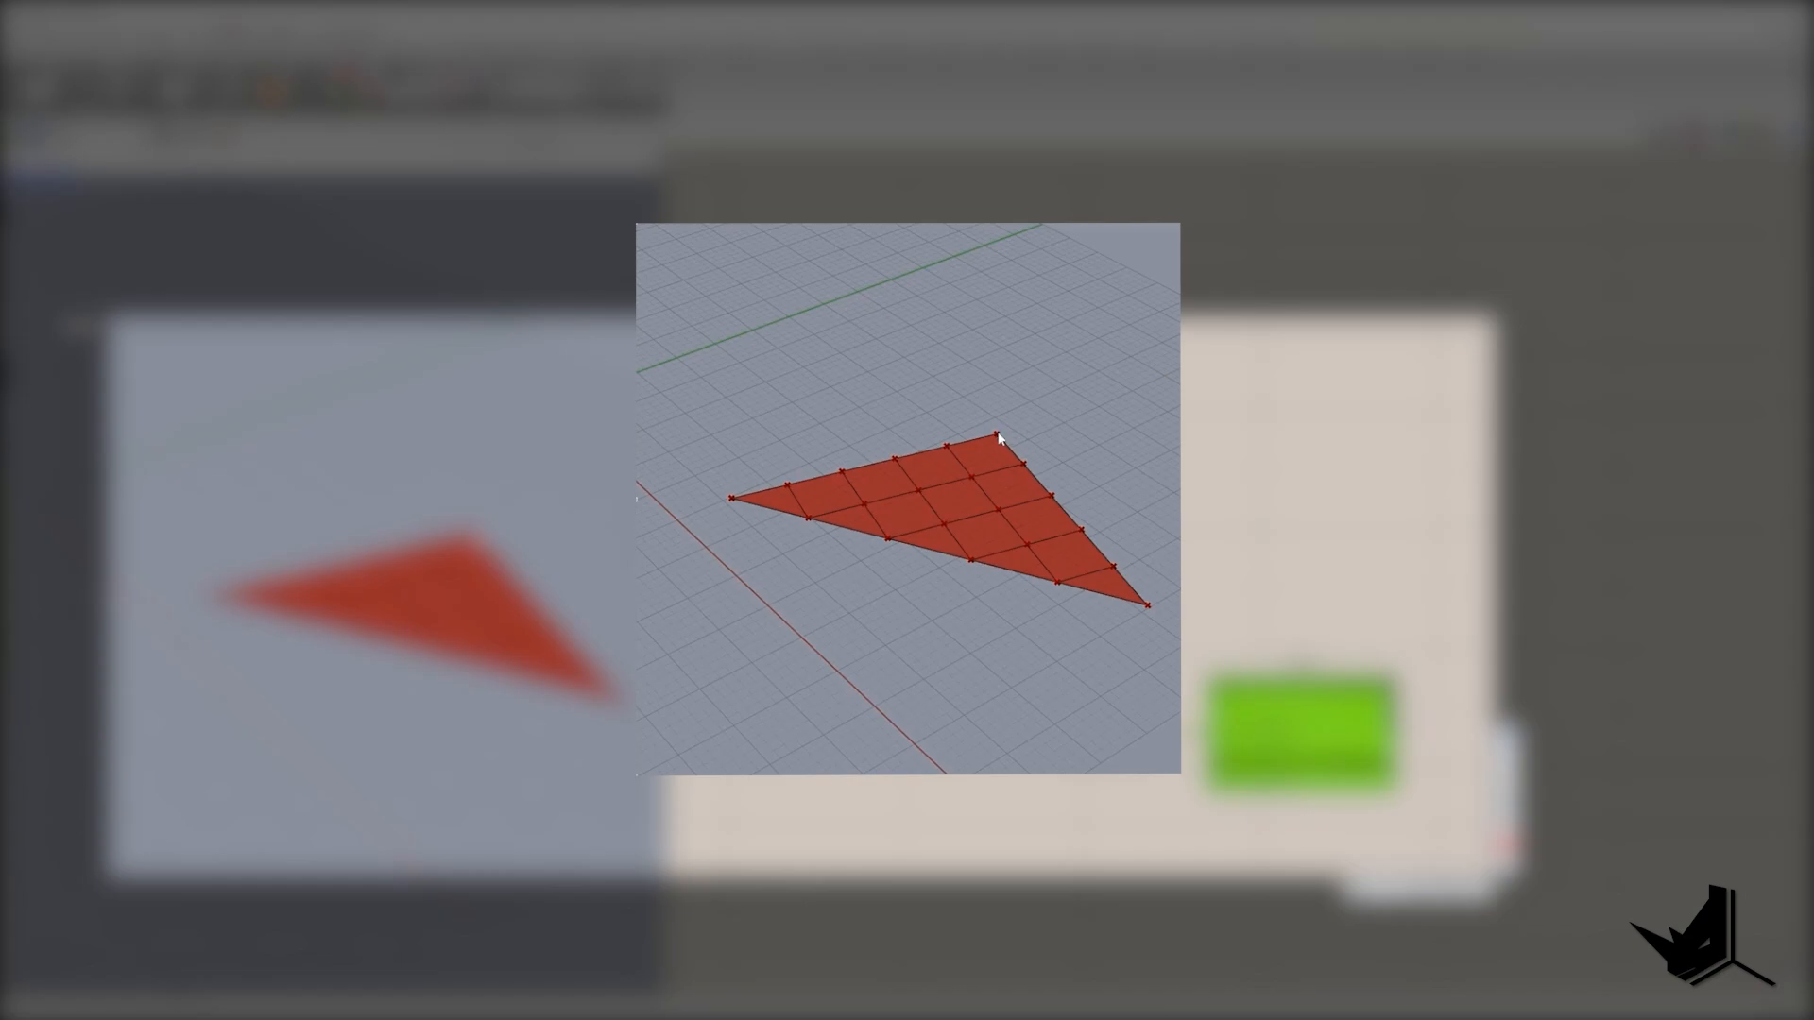
{"action": "mouse_move", "coordinate": [998, 433]}
{"action": "left_mouse_down"}
{"action": "mouse_move", "coordinate": [720, 496]}
{"action": "mouse_move", "coordinate": [1065, 505]}
{"action": "mouse_move", "coordinate": [1007, 430]}
{"action": "mouse_move", "coordinate": [727, 478]}
{"action": "mouse_move", "coordinate": [1125, 601]}
{"action": "mouse_move", "coordinate": [1068, 598]}
{"action": "left_mouse_up"}
{"action": "mouse_move", "coordinate": [1053, 496]}
{"action": "left_mouse_down"}
{"action": "mouse_move", "coordinate": [1117, 596]}
{"action": "mouse_move", "coordinate": [1025, 444]}
{"action": "left_mouse_up"}
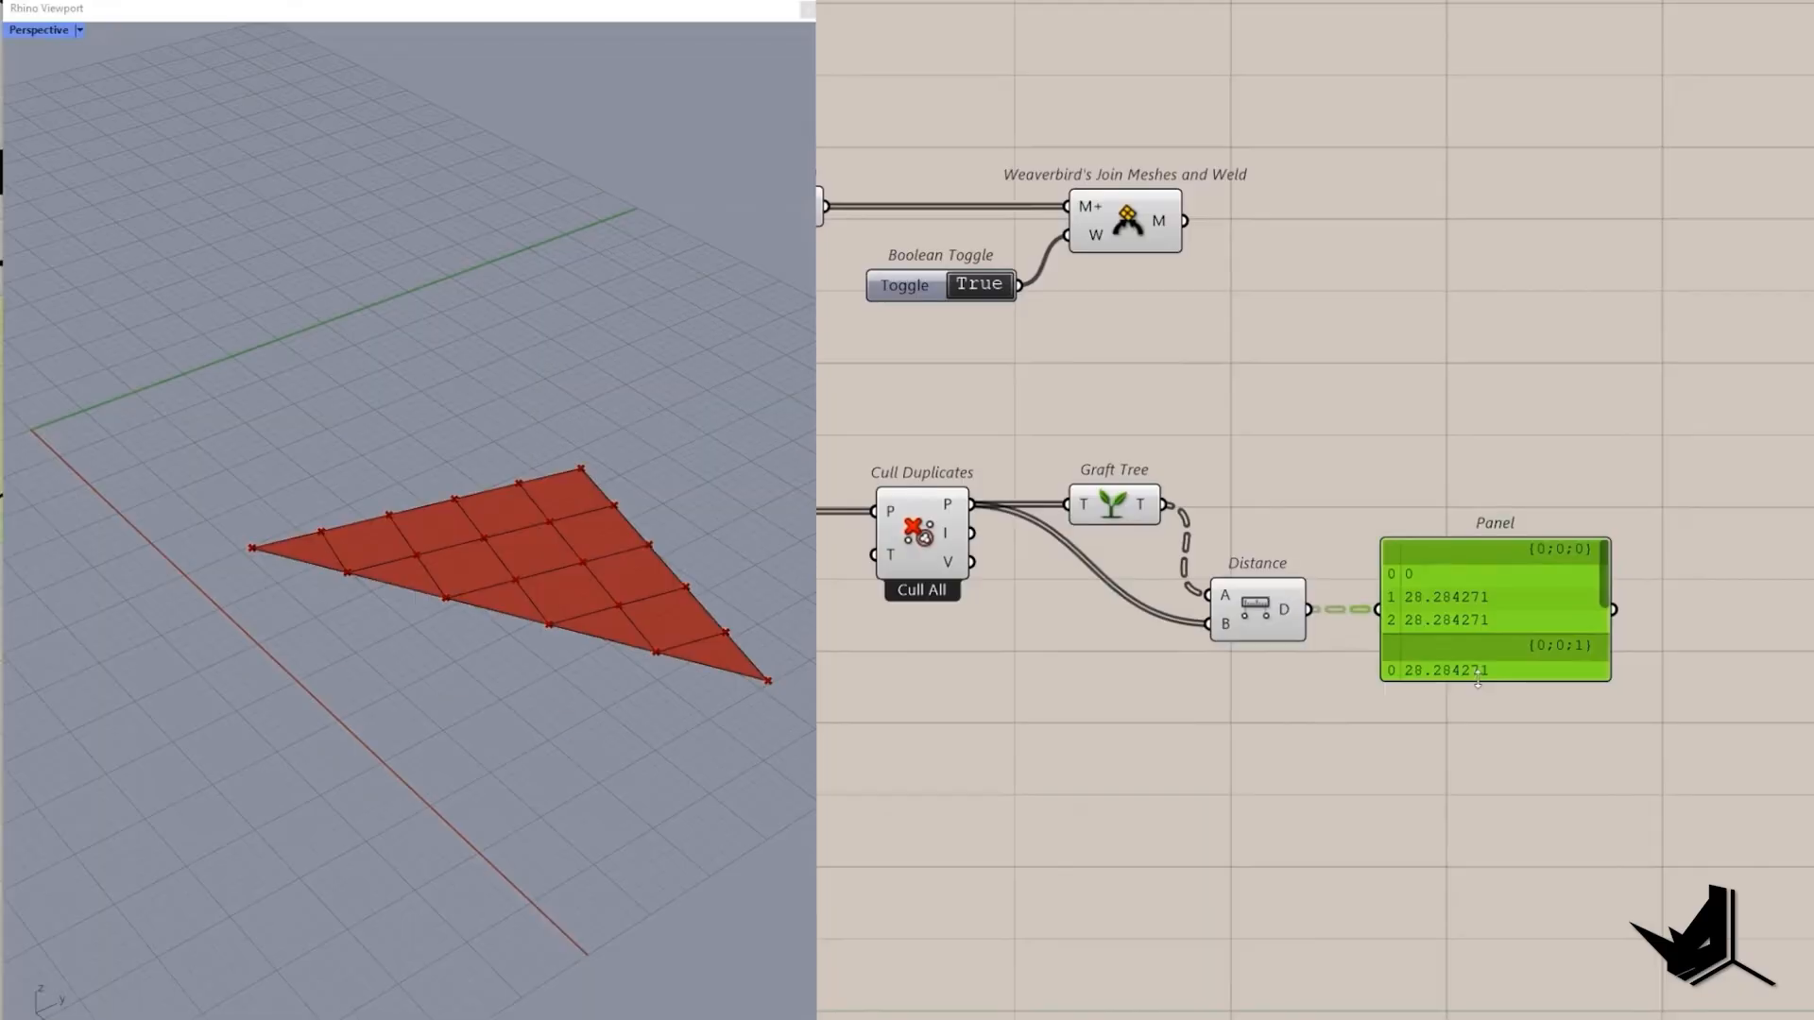
Sum the Distance output with a Mass Addition component, flatten its R output and show it in the Panel.
{"action": "left_click_drag", "start_coordinate": [1483, 857], "coordinate": [1660, 869]}
{"action": "double_click", "coordinate": [1406, 543]}
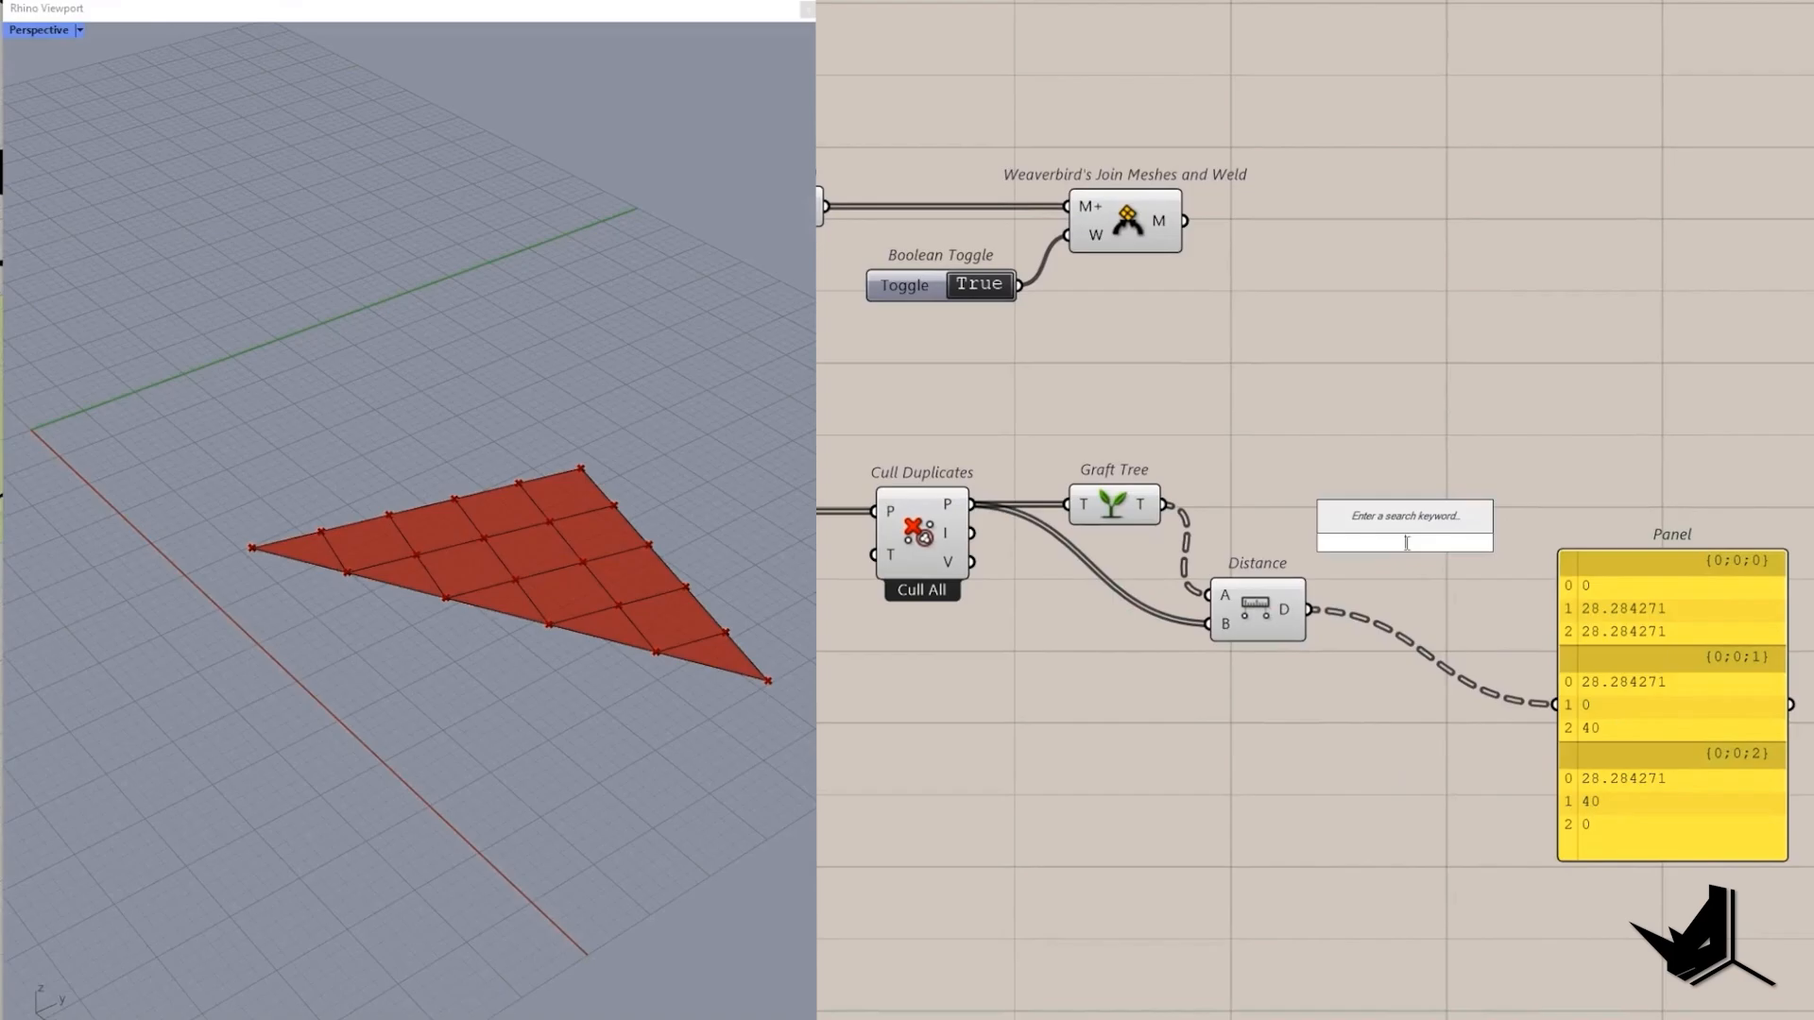
{"action": "type", "text": "mass"}
{"action": "left_click", "coordinate": [1391, 407]}
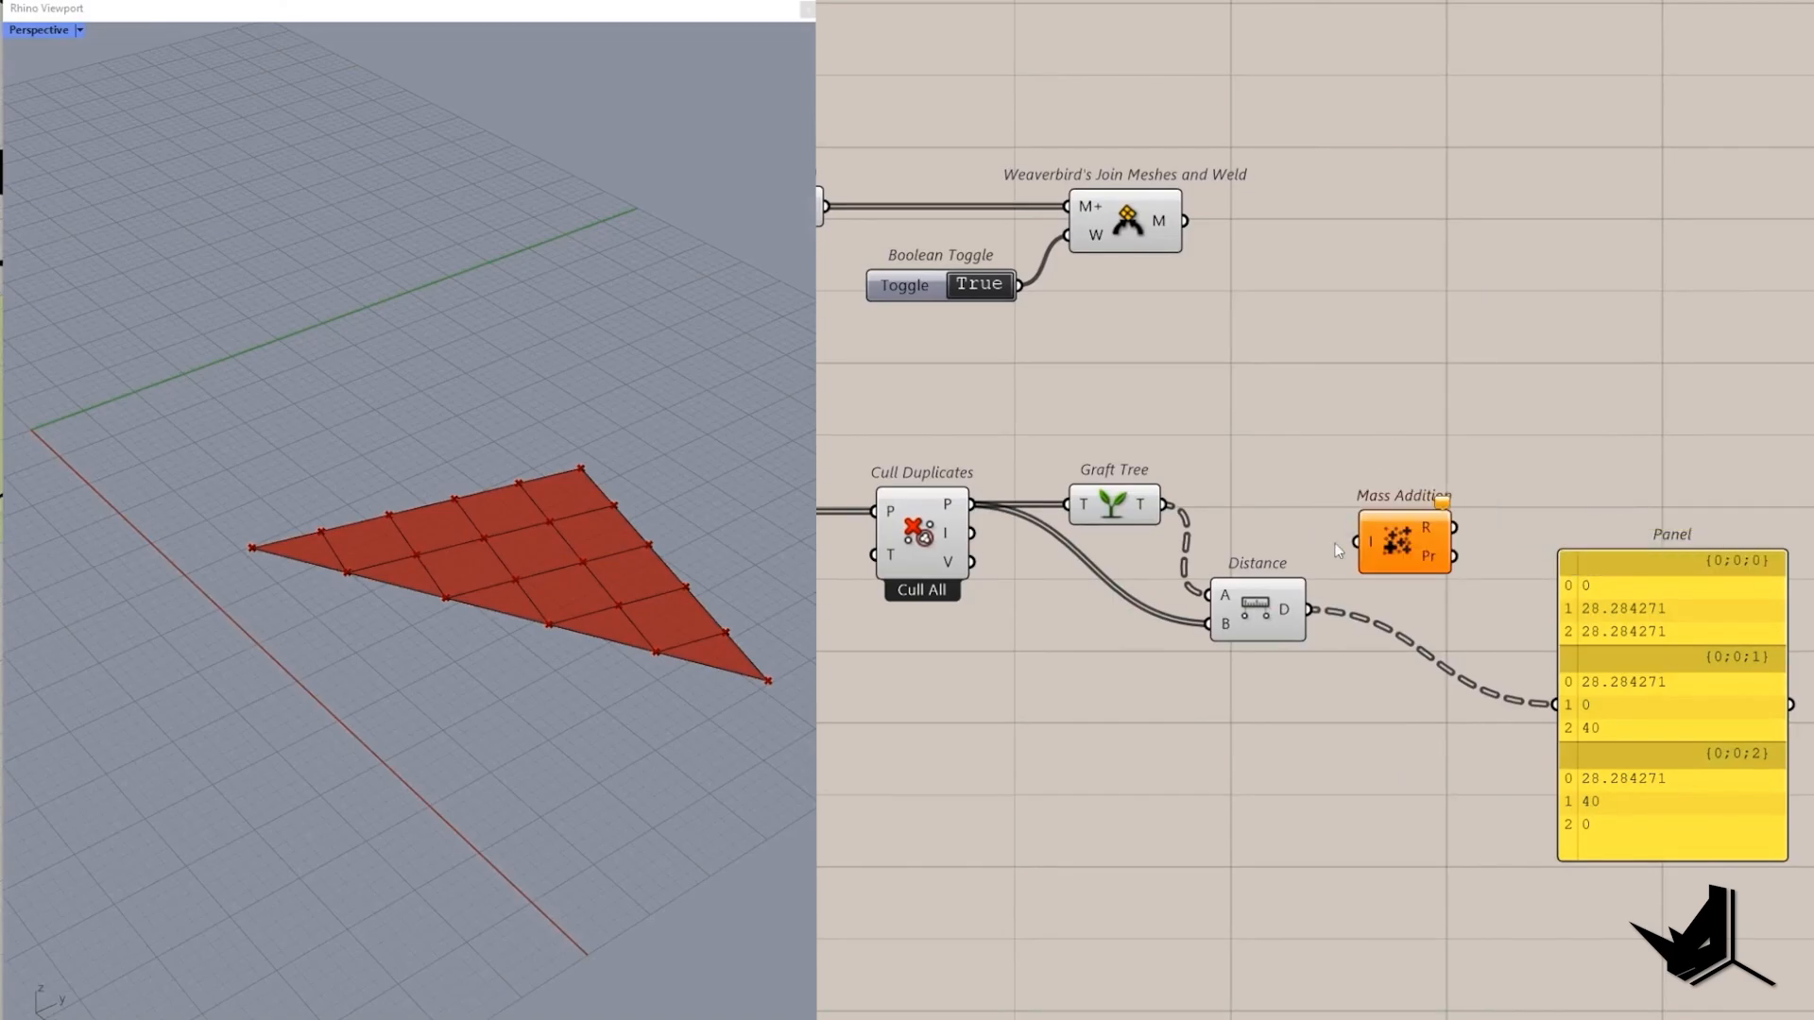
{"action": "left_click_drag", "start_coordinate": [1308, 609], "coordinate": [1559, 703]}
{"action": "left_click_drag", "start_coordinate": [1642, 681], "coordinate": [1715, 588]}
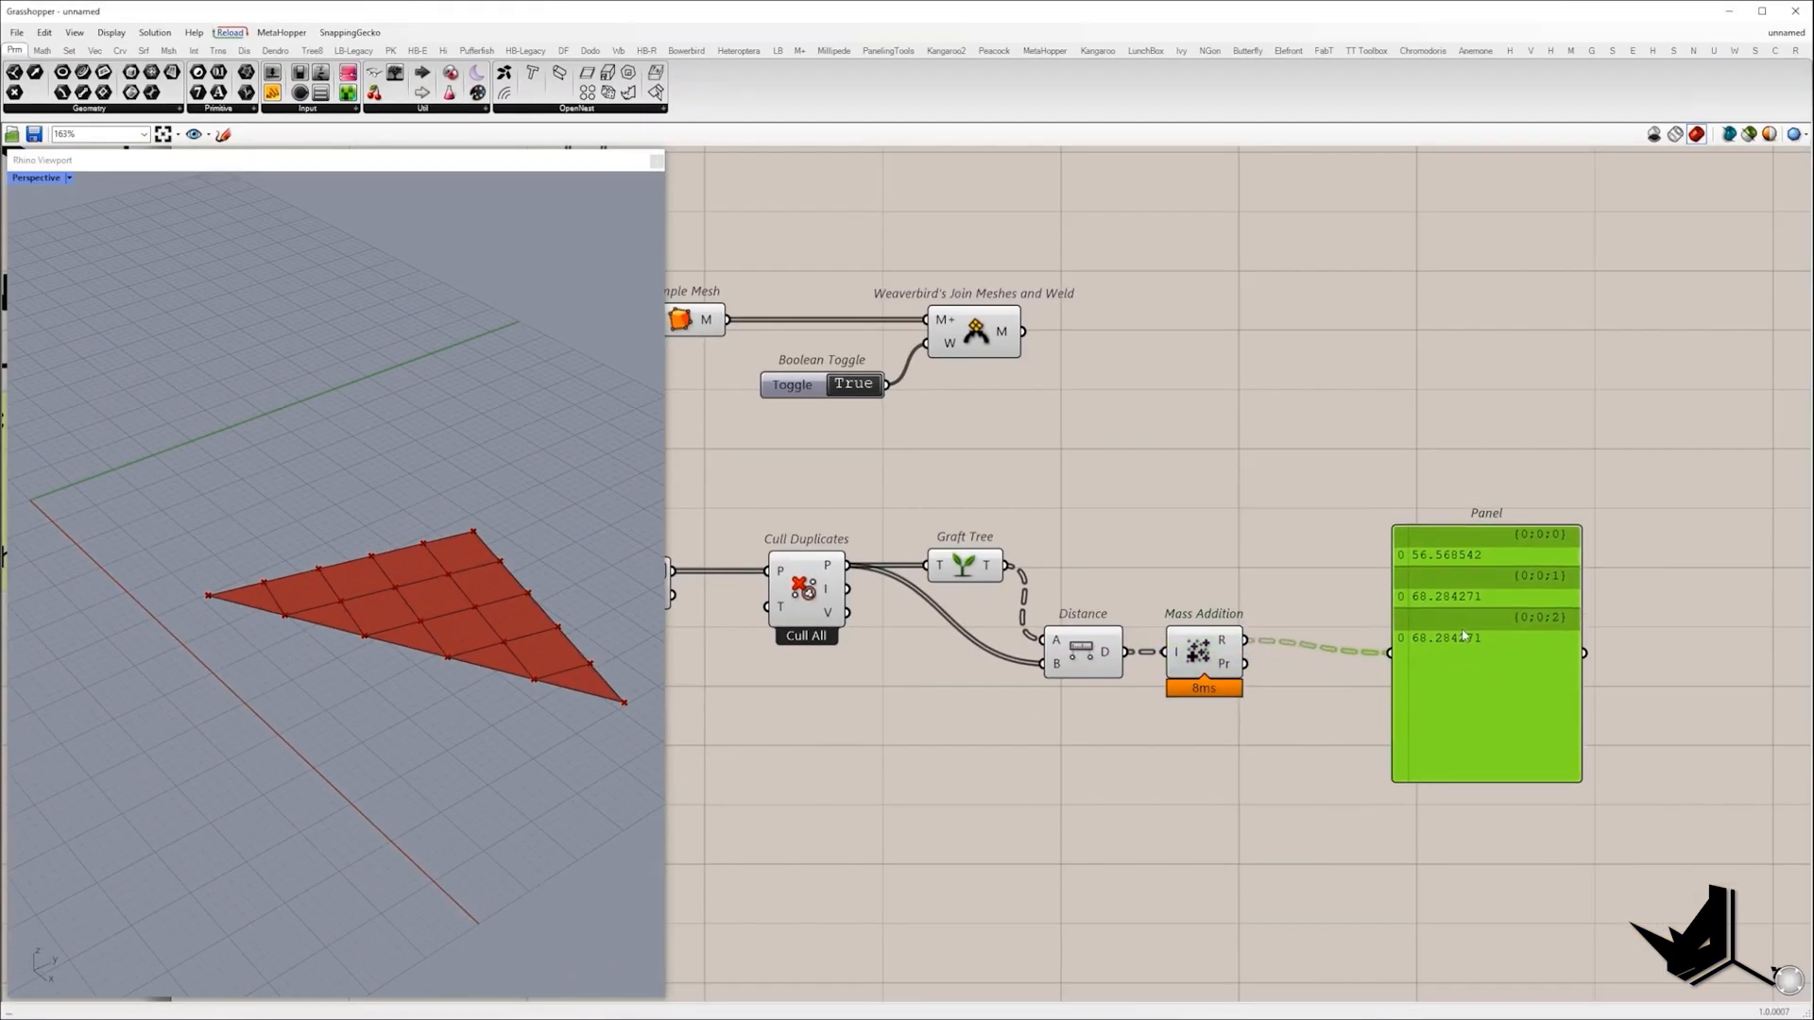
{"action": "right_click", "coordinate": [1230, 643]}
{"action": "left_click", "coordinate": [1270, 706]}
Add a Sort List component with the Mass Addition result in K and the Cull Duplicates points in A, arranging the neighbouring components around it.
{"action": "double_click", "coordinate": [1291, 578]}
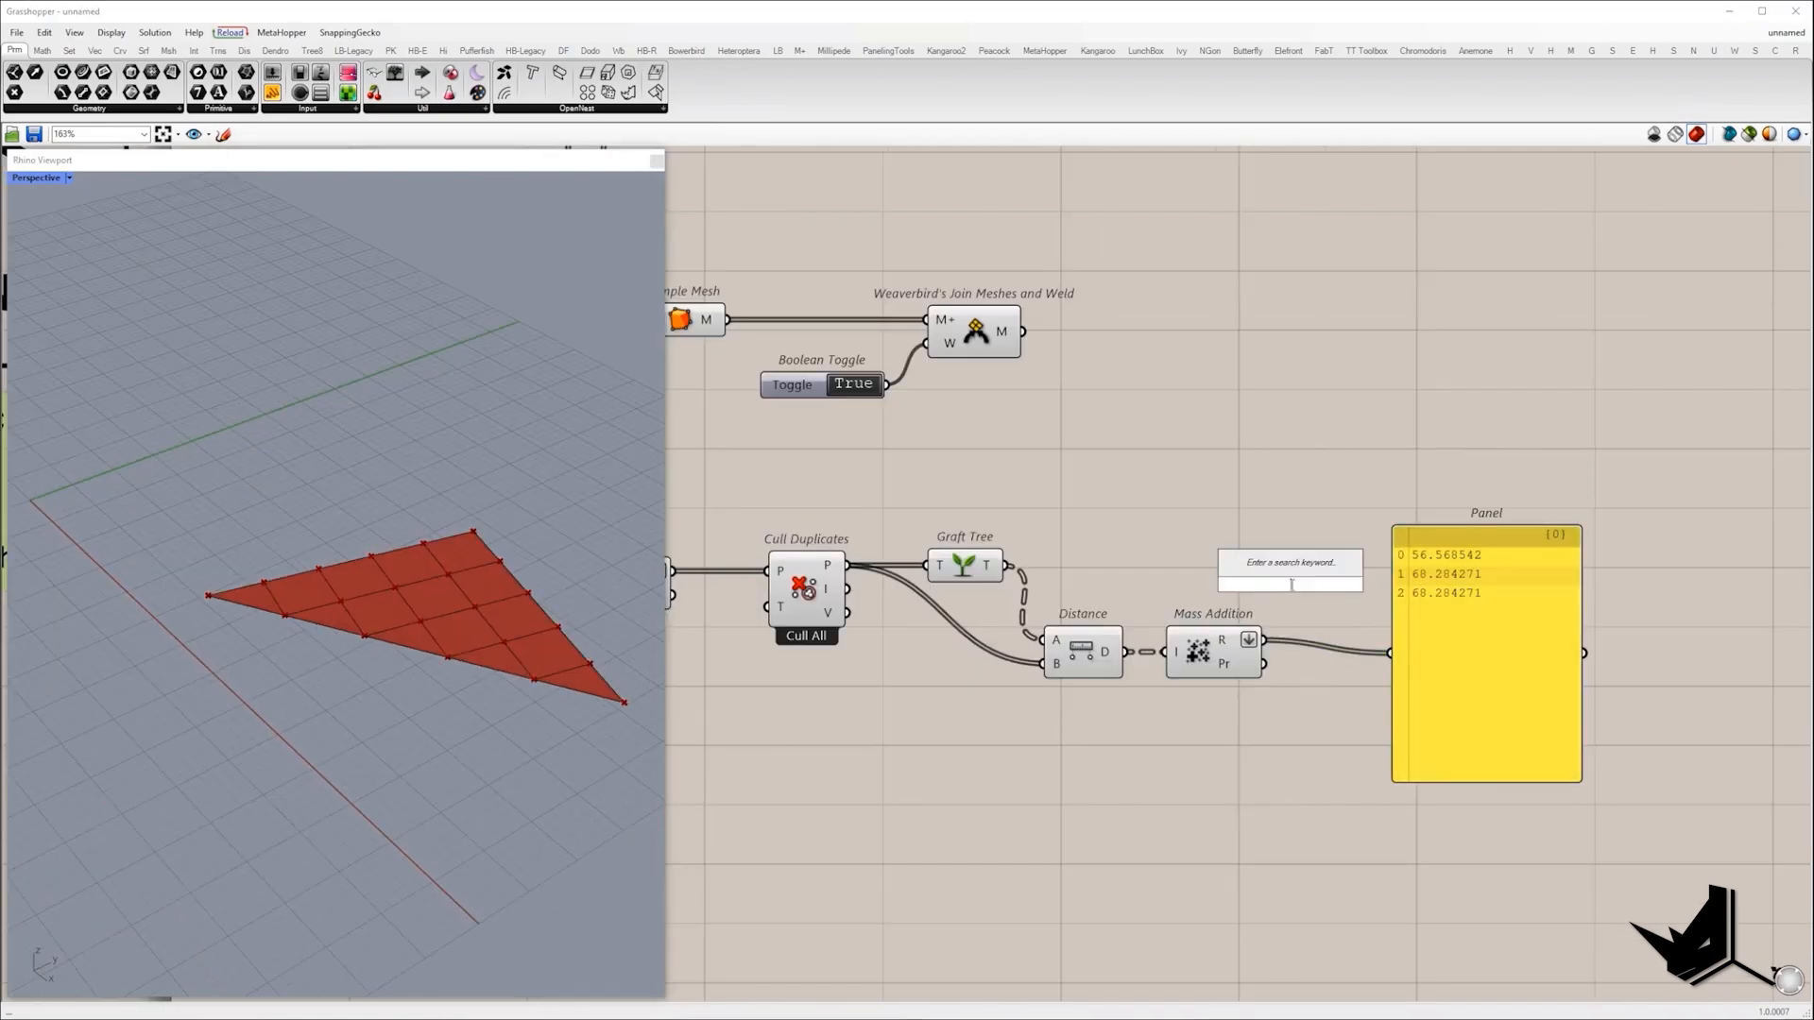
{"action": "type", "text": "sort"}
{"action": "left_click", "coordinate": [1286, 569]}
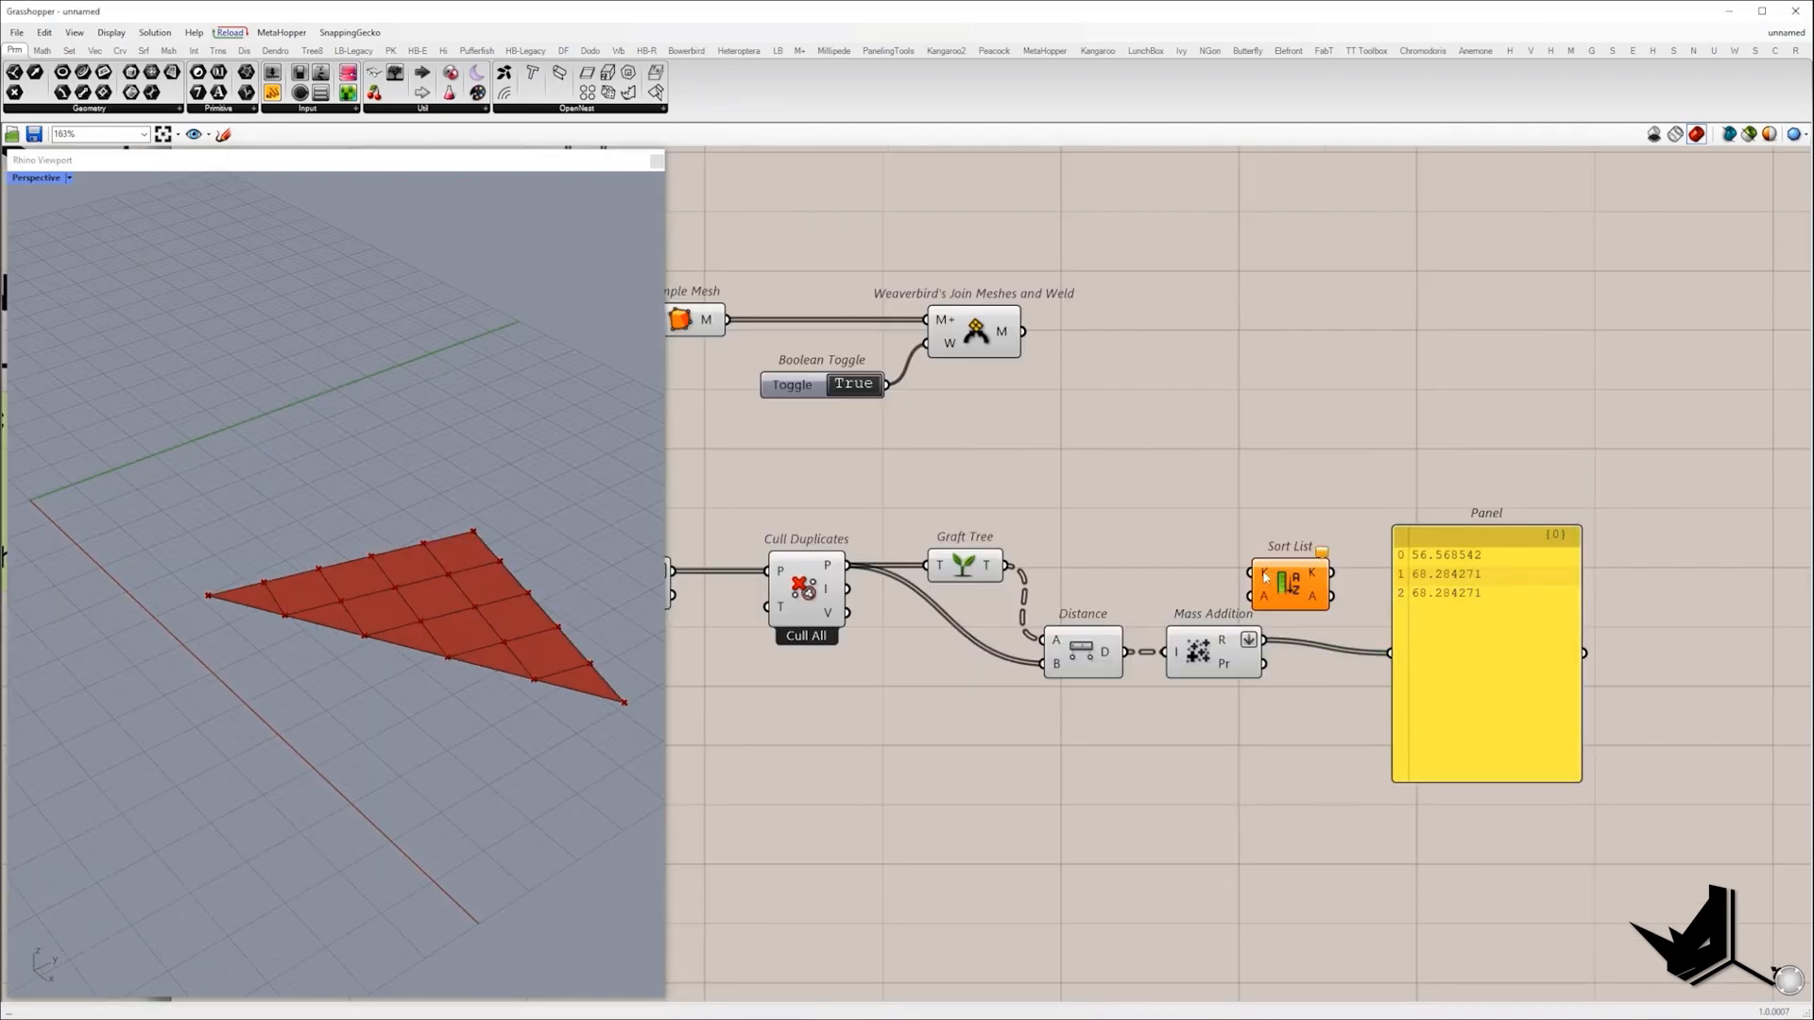
{"action": "left_click_drag", "start_coordinate": [1291, 581], "coordinate": [1353, 744]}
{"action": "left_click_drag", "start_coordinate": [1263, 641], "coordinate": [1315, 735]}
{"action": "left_click_drag", "start_coordinate": [1243, 725], "coordinate": [983, 543]}
{"action": "left_click_drag", "start_coordinate": [964, 567], "coordinate": [978, 439]}
{"action": "left_click", "coordinate": [954, 510]}
{"action": "left_click_drag", "start_coordinate": [1367, 753], "coordinate": [1318, 759]}
{"action": "left_click_drag", "start_coordinate": [1440, 704], "coordinate": [1683, 725]}
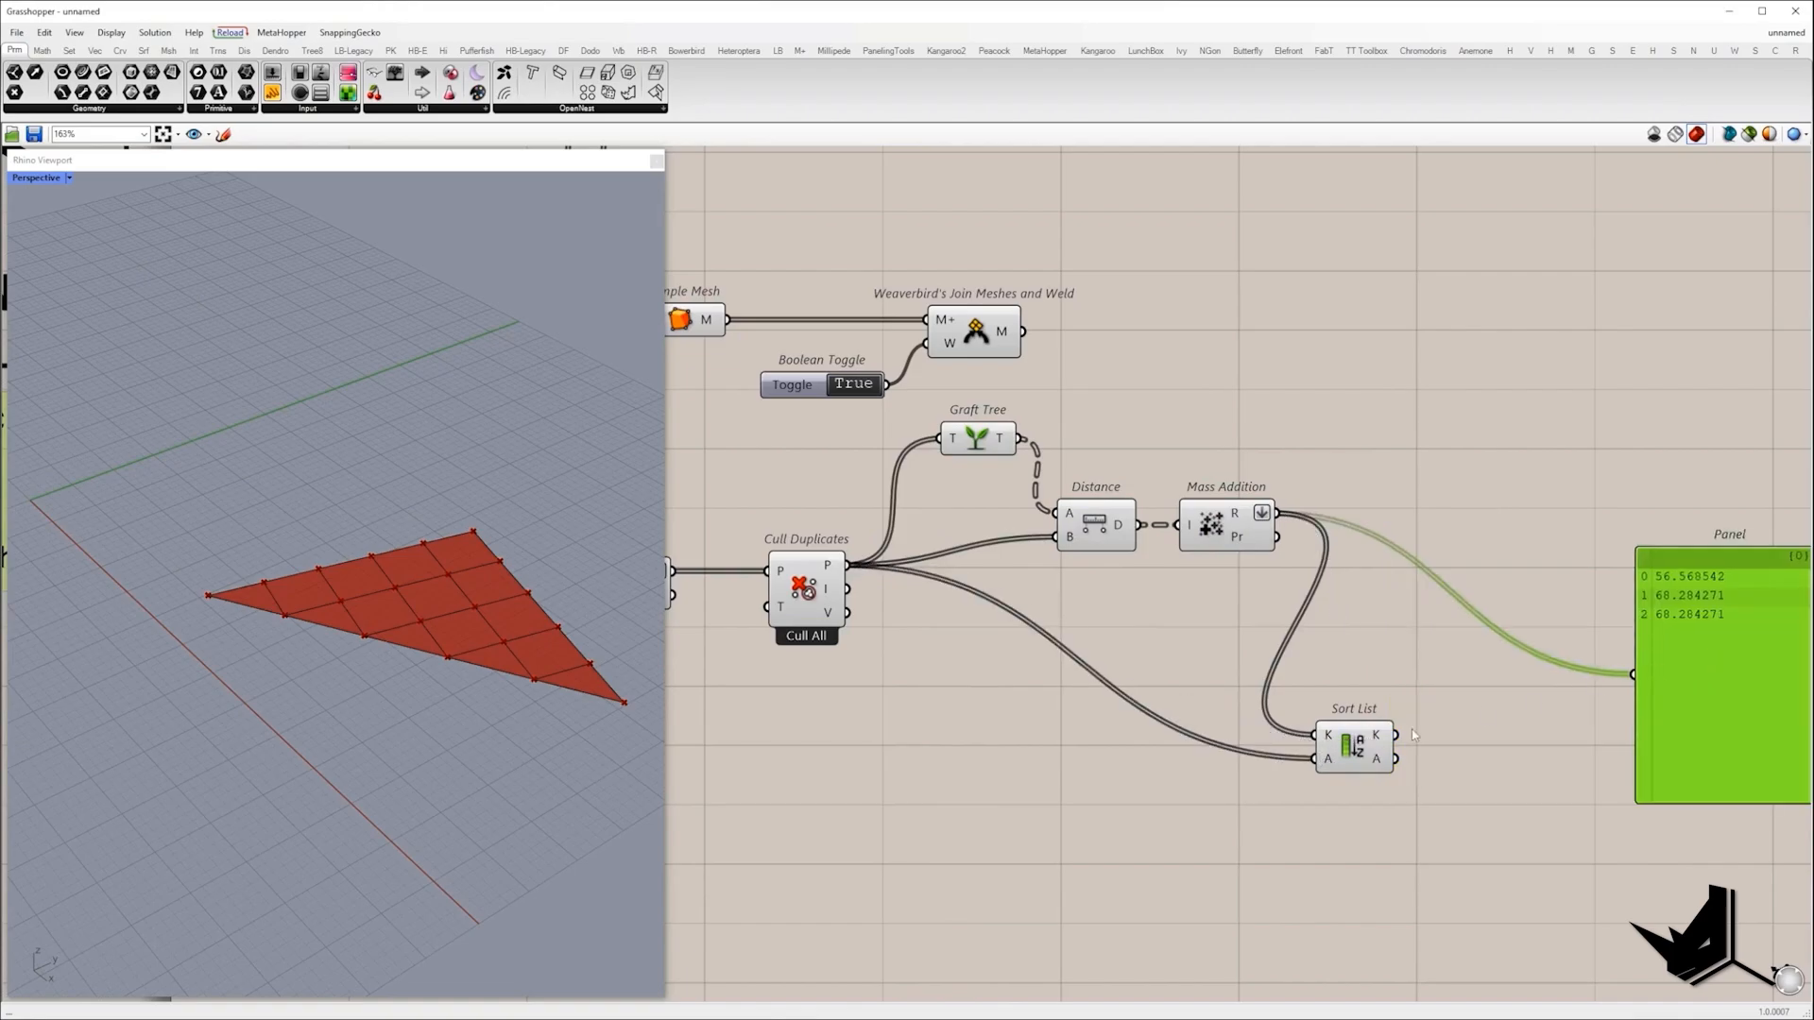
{"action": "left_click_drag", "start_coordinate": [1356, 751], "coordinate": [1346, 556]}
Add a List Item component and connect the Sort List A output to its L input to extract the right-angled corner point.
{"action": "right_click_drag", "start_coordinate": [1412, 619], "coordinate": [1099, 642]}
{"action": "right_click", "coordinate": [1098, 642]}
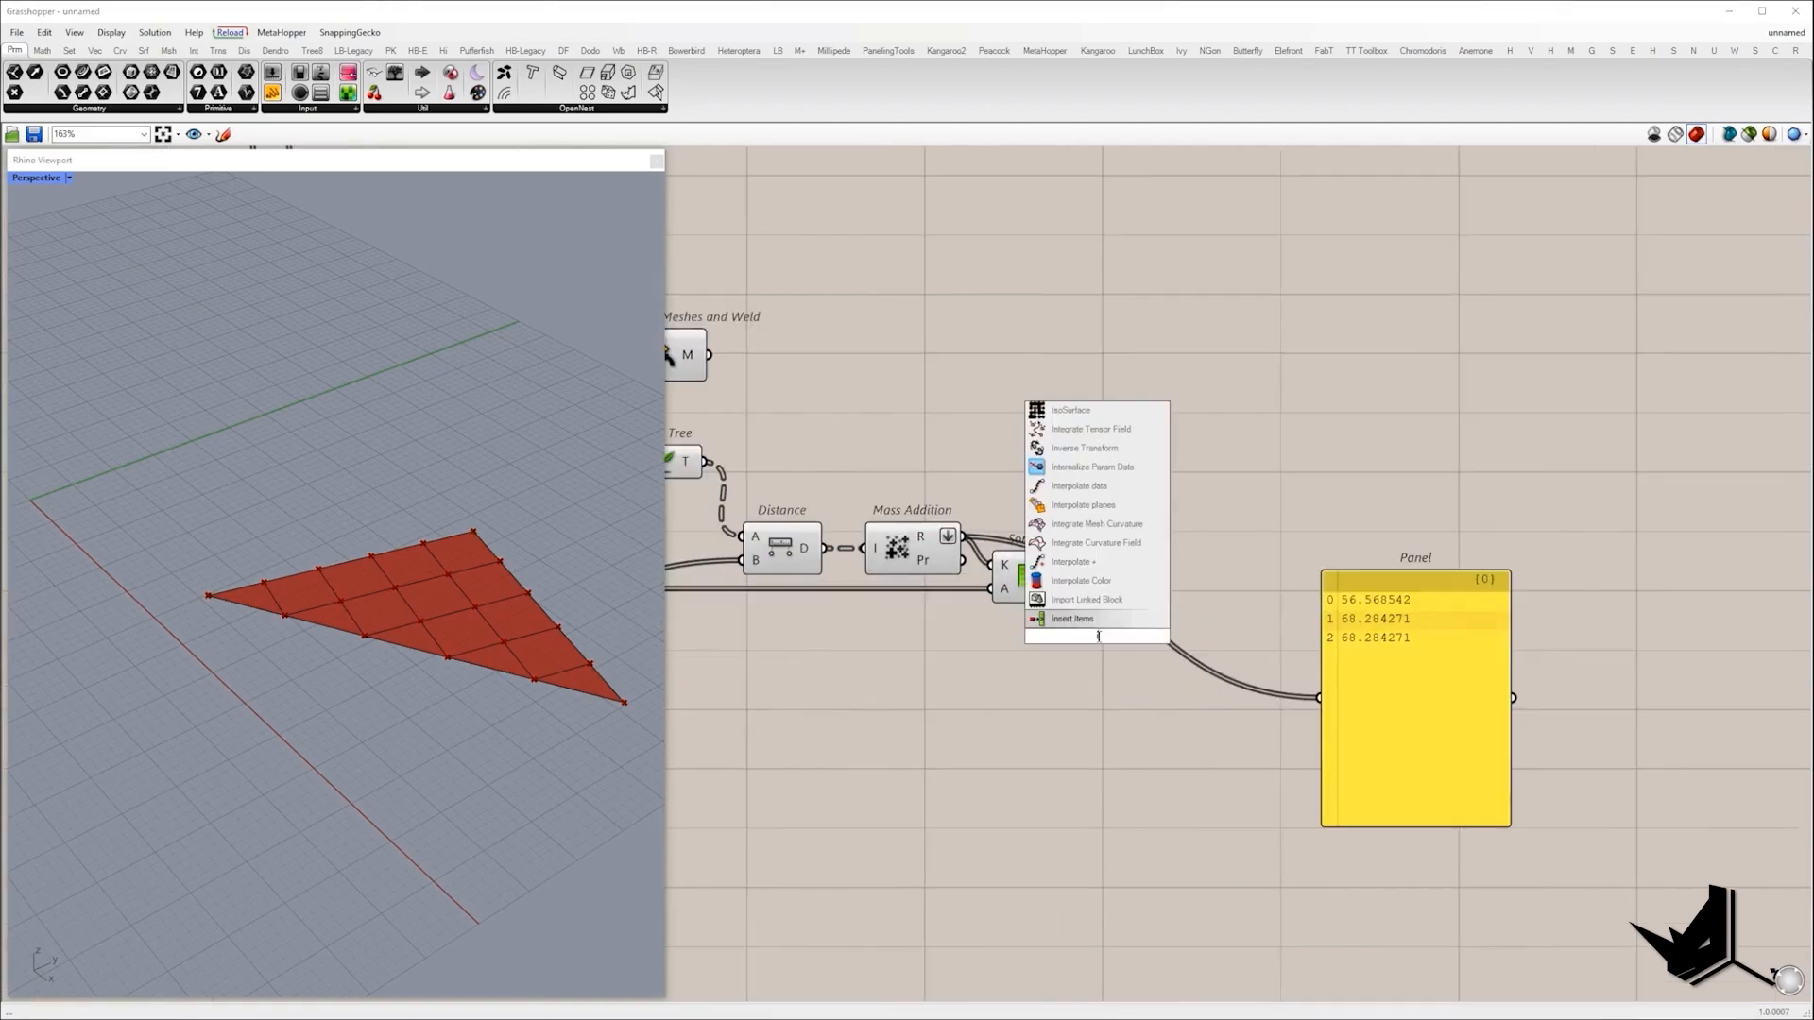
{"action": "left_click", "coordinate": [1094, 625]}
{"action": "left_click_drag", "start_coordinate": [1124, 622], "coordinate": [1225, 600]}
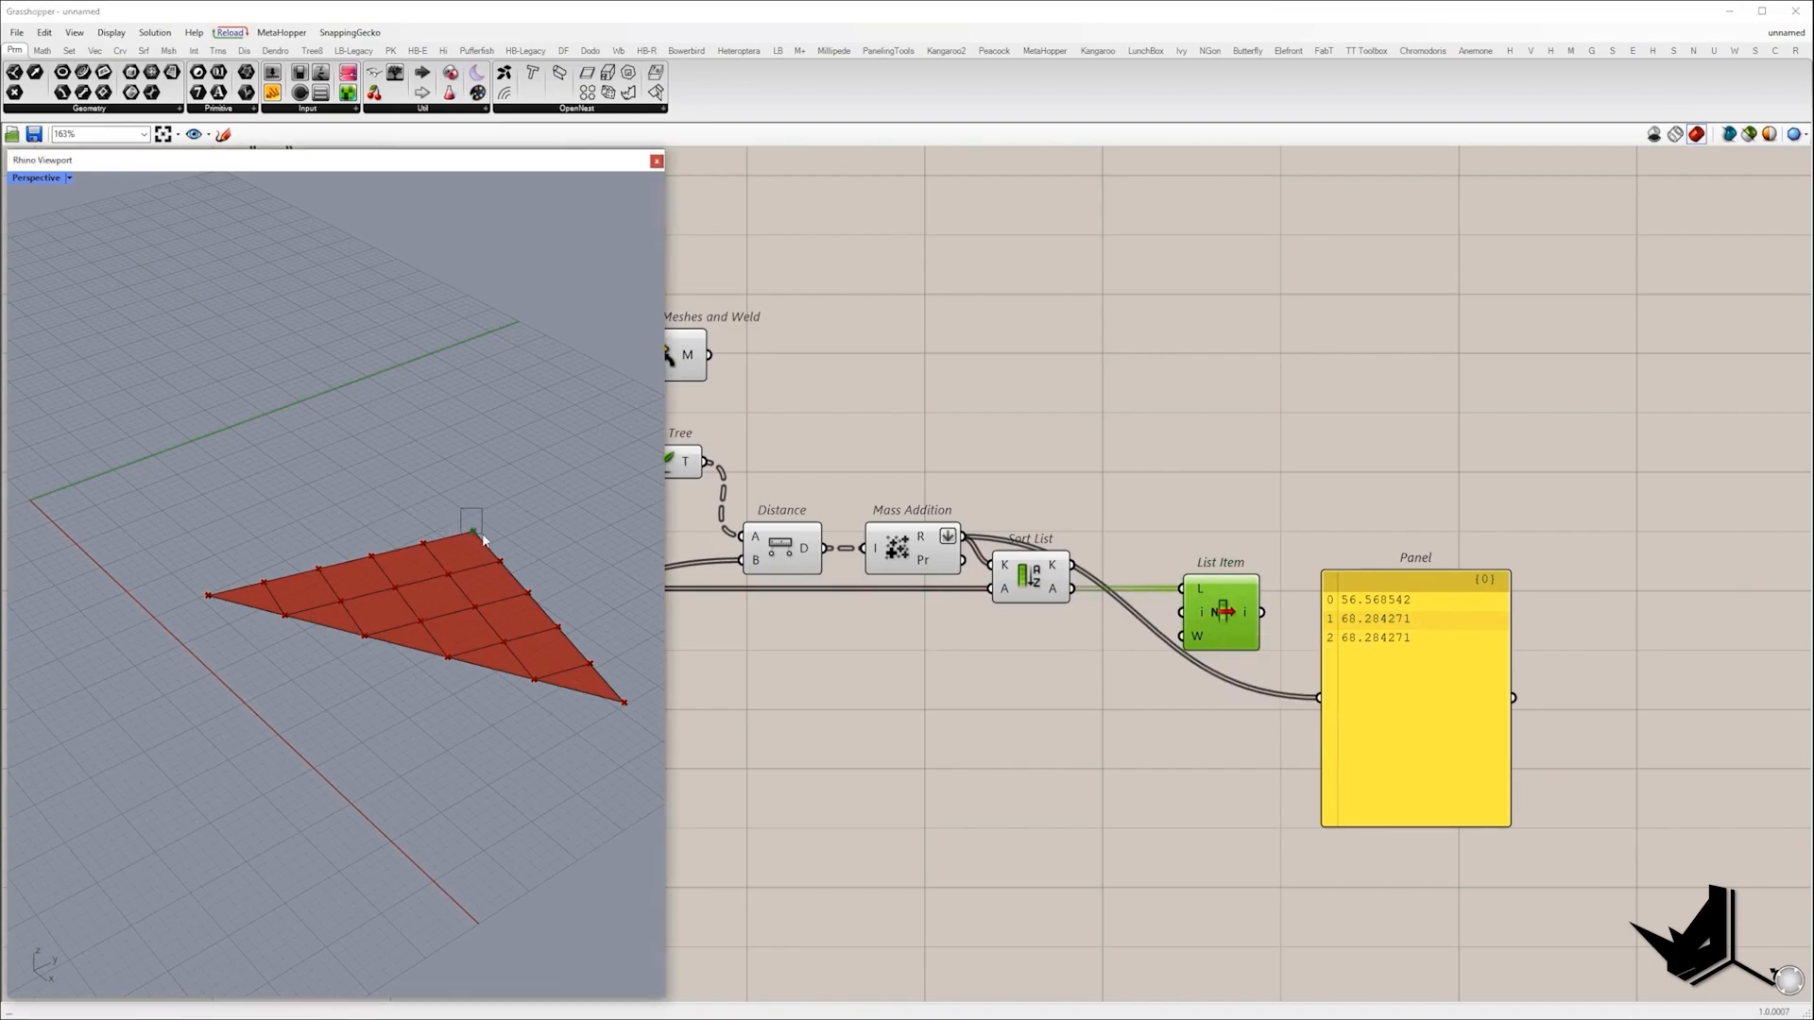
{"action": "left_click_drag", "start_coordinate": [482, 536], "coordinate": [483, 537]}
Delete the Panel and move the corner-point components further below the mesh components.
{"action": "right_click_drag", "start_coordinate": [1453, 690], "coordinate": [1465, 696]}
{"action": "left_click", "coordinate": [1465, 696]}
{"action": "key", "text": "Delete"}
{"action": "right_click_drag", "start_coordinate": [757, 427], "coordinate": [1074, 580]}
{"action": "scroll", "coordinate": [1074, 581], "scroll_direction": "down", "scroll_amount": 3}
{"action": "mouse_move", "coordinate": [1553, 888]}
{"action": "left_mouse_down"}
{"action": "mouse_move", "coordinate": [775, 693]}
{"action": "mouse_move", "coordinate": [752, 601]}
{"action": "left_mouse_up"}
{"action": "left_click_drag", "start_coordinate": [921, 699], "coordinate": [922, 751]}
Add a Deconstruct Mesh component and connect the output of Weaverbird's Join Meshes and Weld to it.
{"action": "double_click", "coordinate": [1110, 558]}
{"action": "type", "text": "dec"}
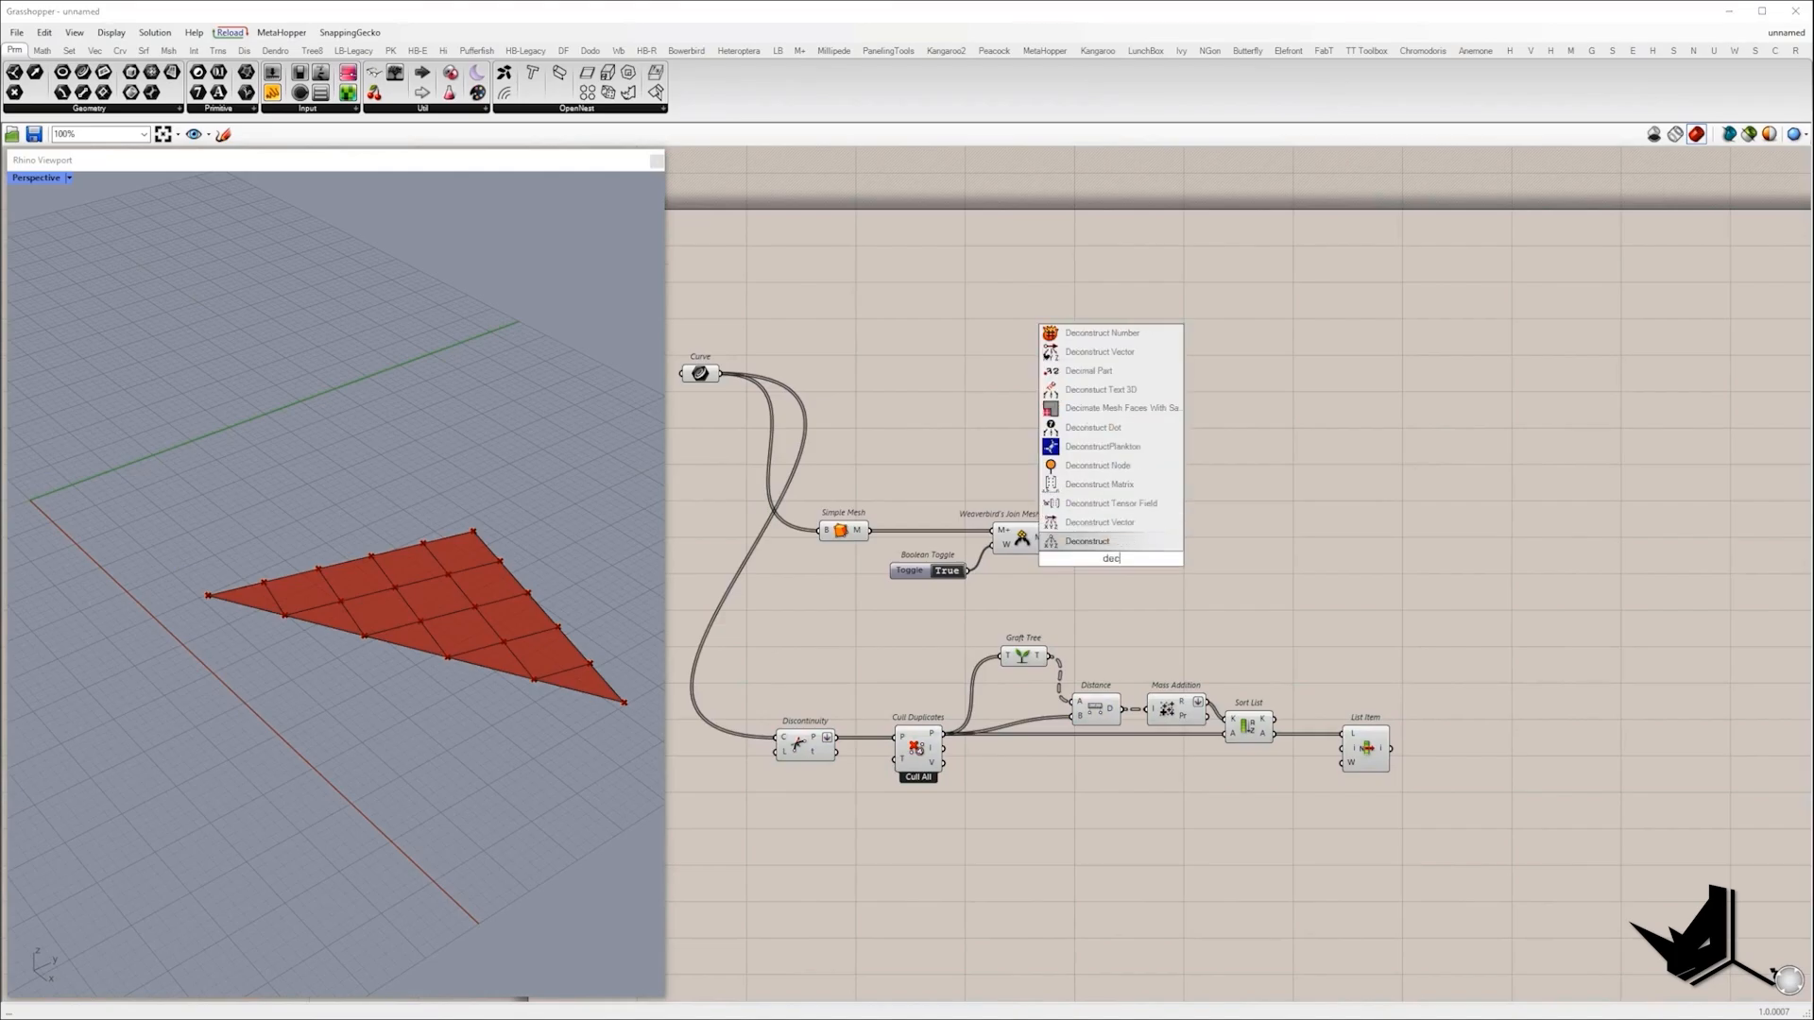
{"action": "type", "text": " mesh"}
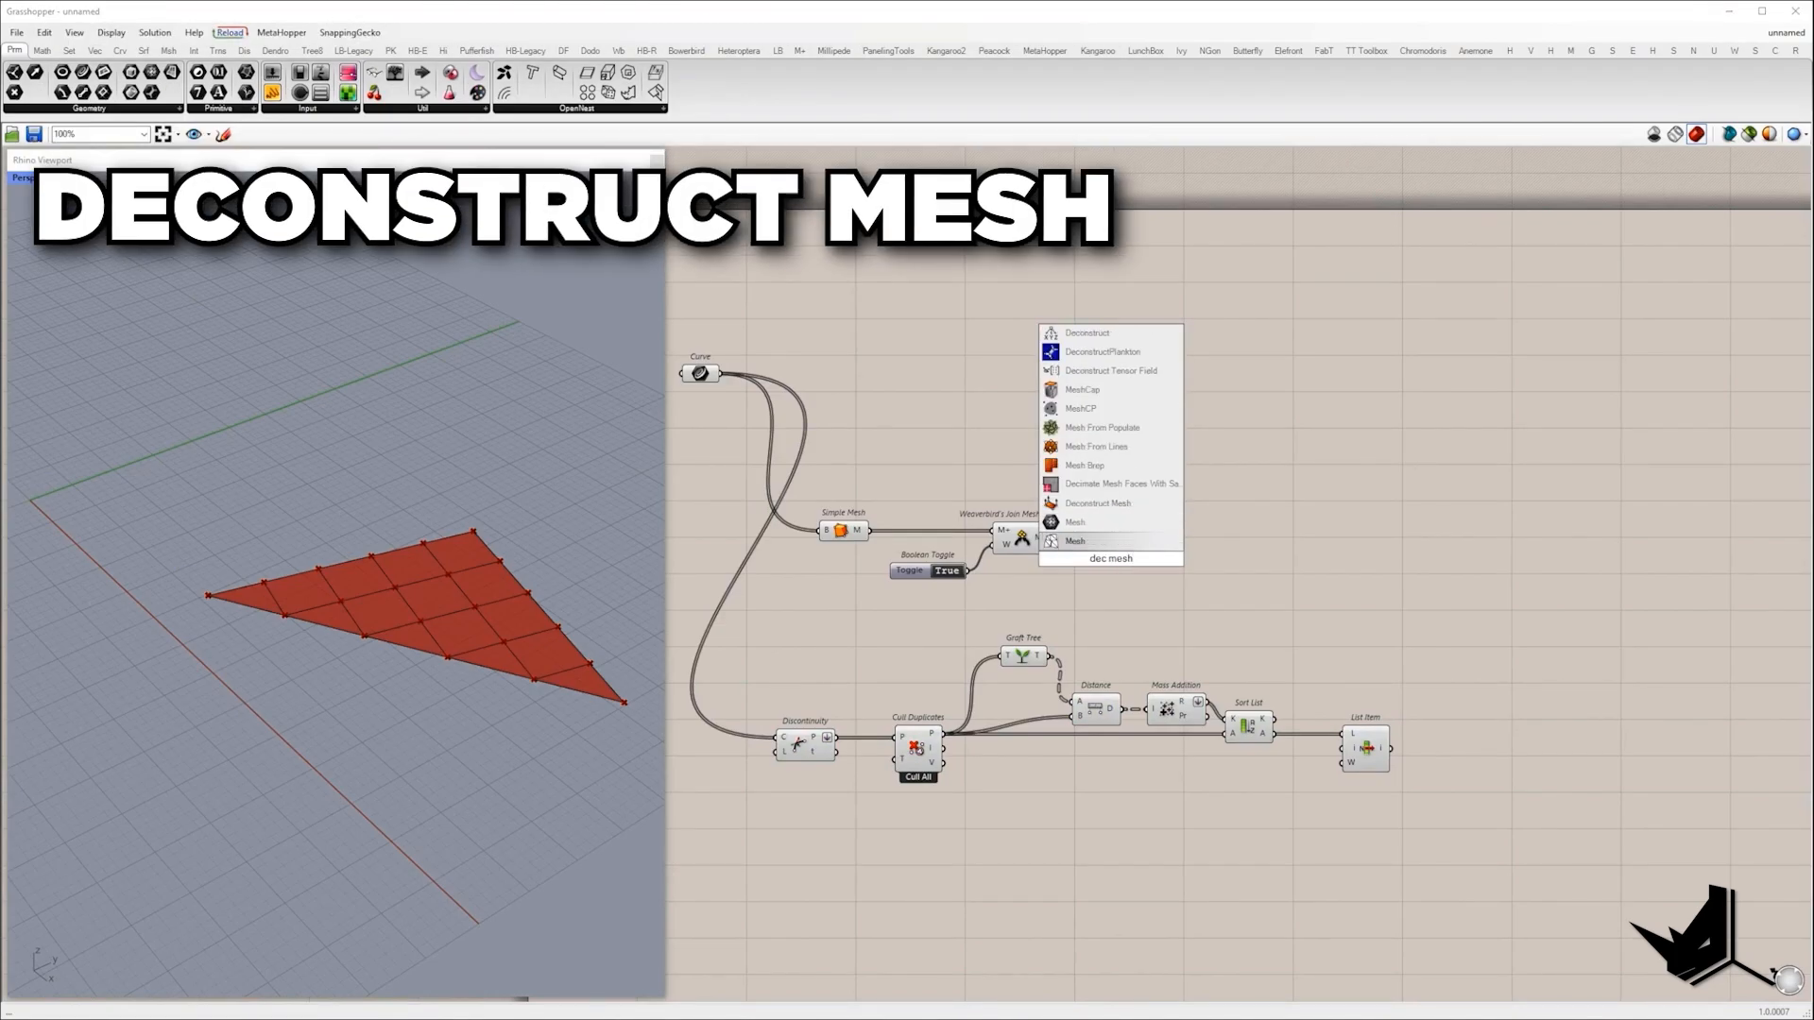
{"action": "left_click", "coordinate": [1122, 504]}
{"action": "left_click_drag", "start_coordinate": [1051, 537], "coordinate": [1086, 557]}
{"action": "left_click_drag", "start_coordinate": [1125, 552], "coordinate": [1177, 531]}
Add a Pull Point component with the Deconstruct Mesh V output in P and the List Item point in G.
{"action": "double_click", "coordinate": [1378, 583]}
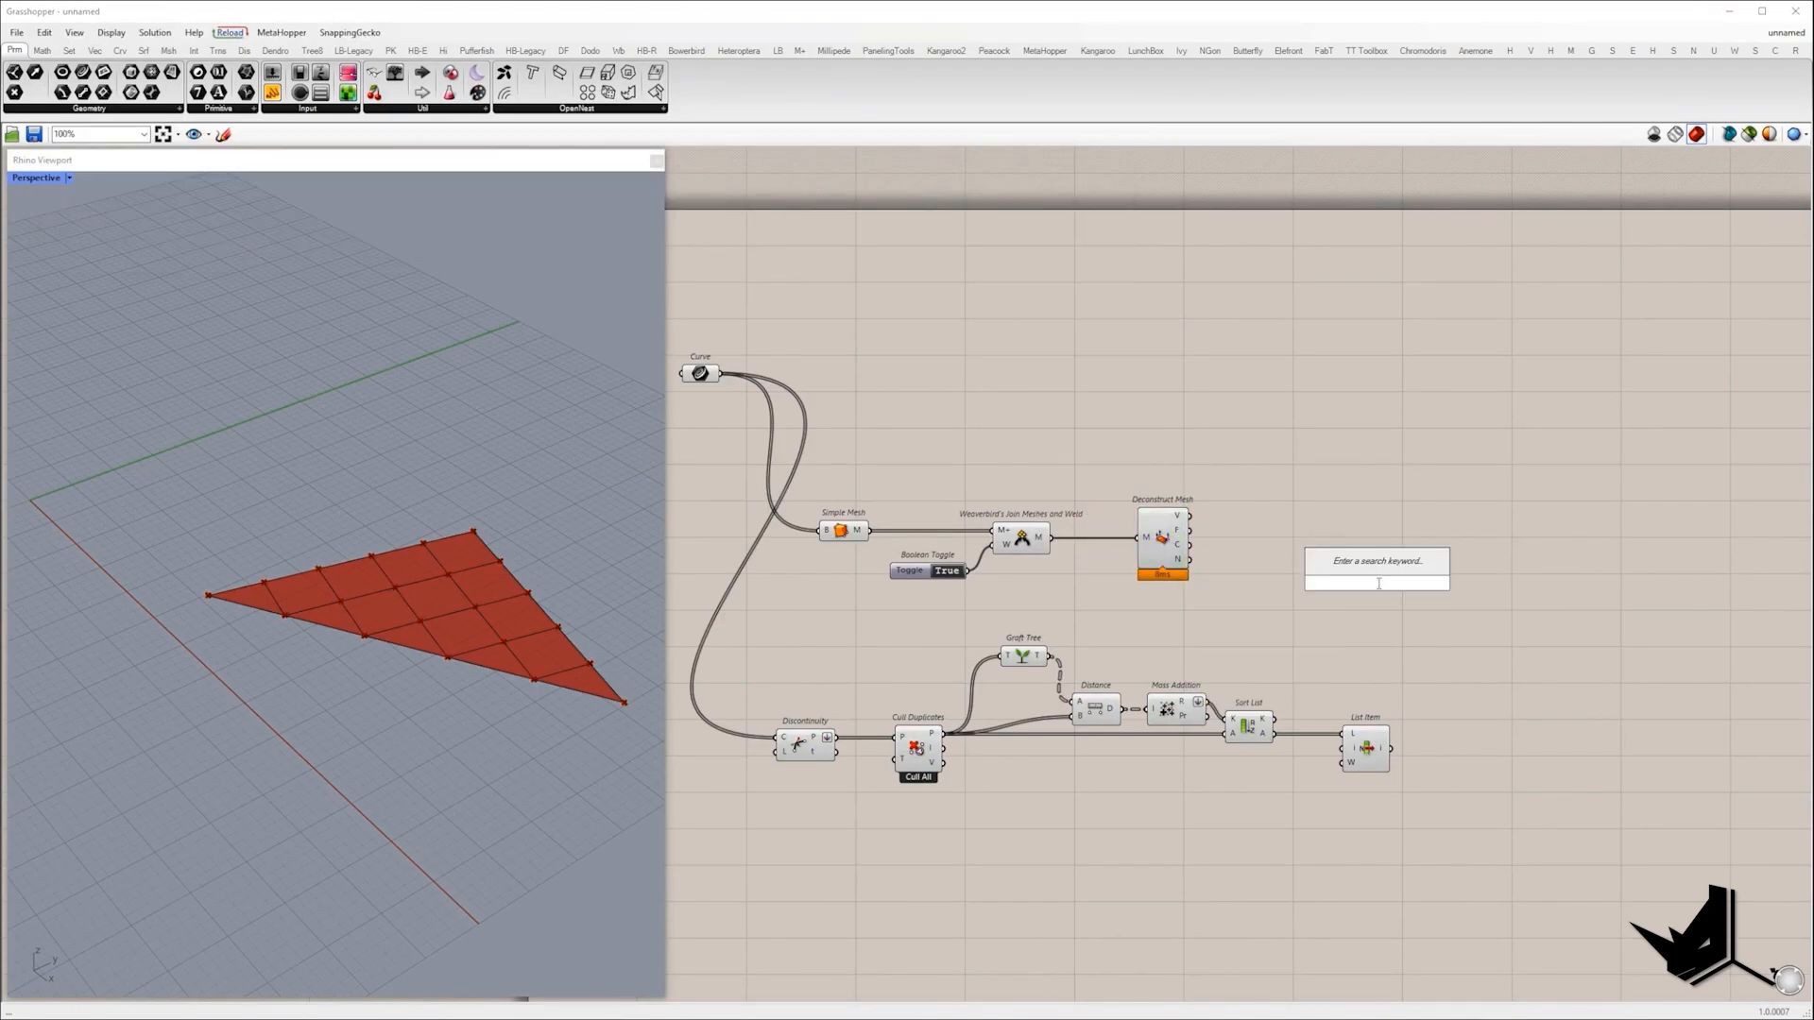
{"action": "type", "text": "pull"}
{"action": "left_click", "coordinate": [1378, 564]}
{"action": "left_click_drag", "start_coordinate": [1189, 516], "coordinate": [1340, 559]}
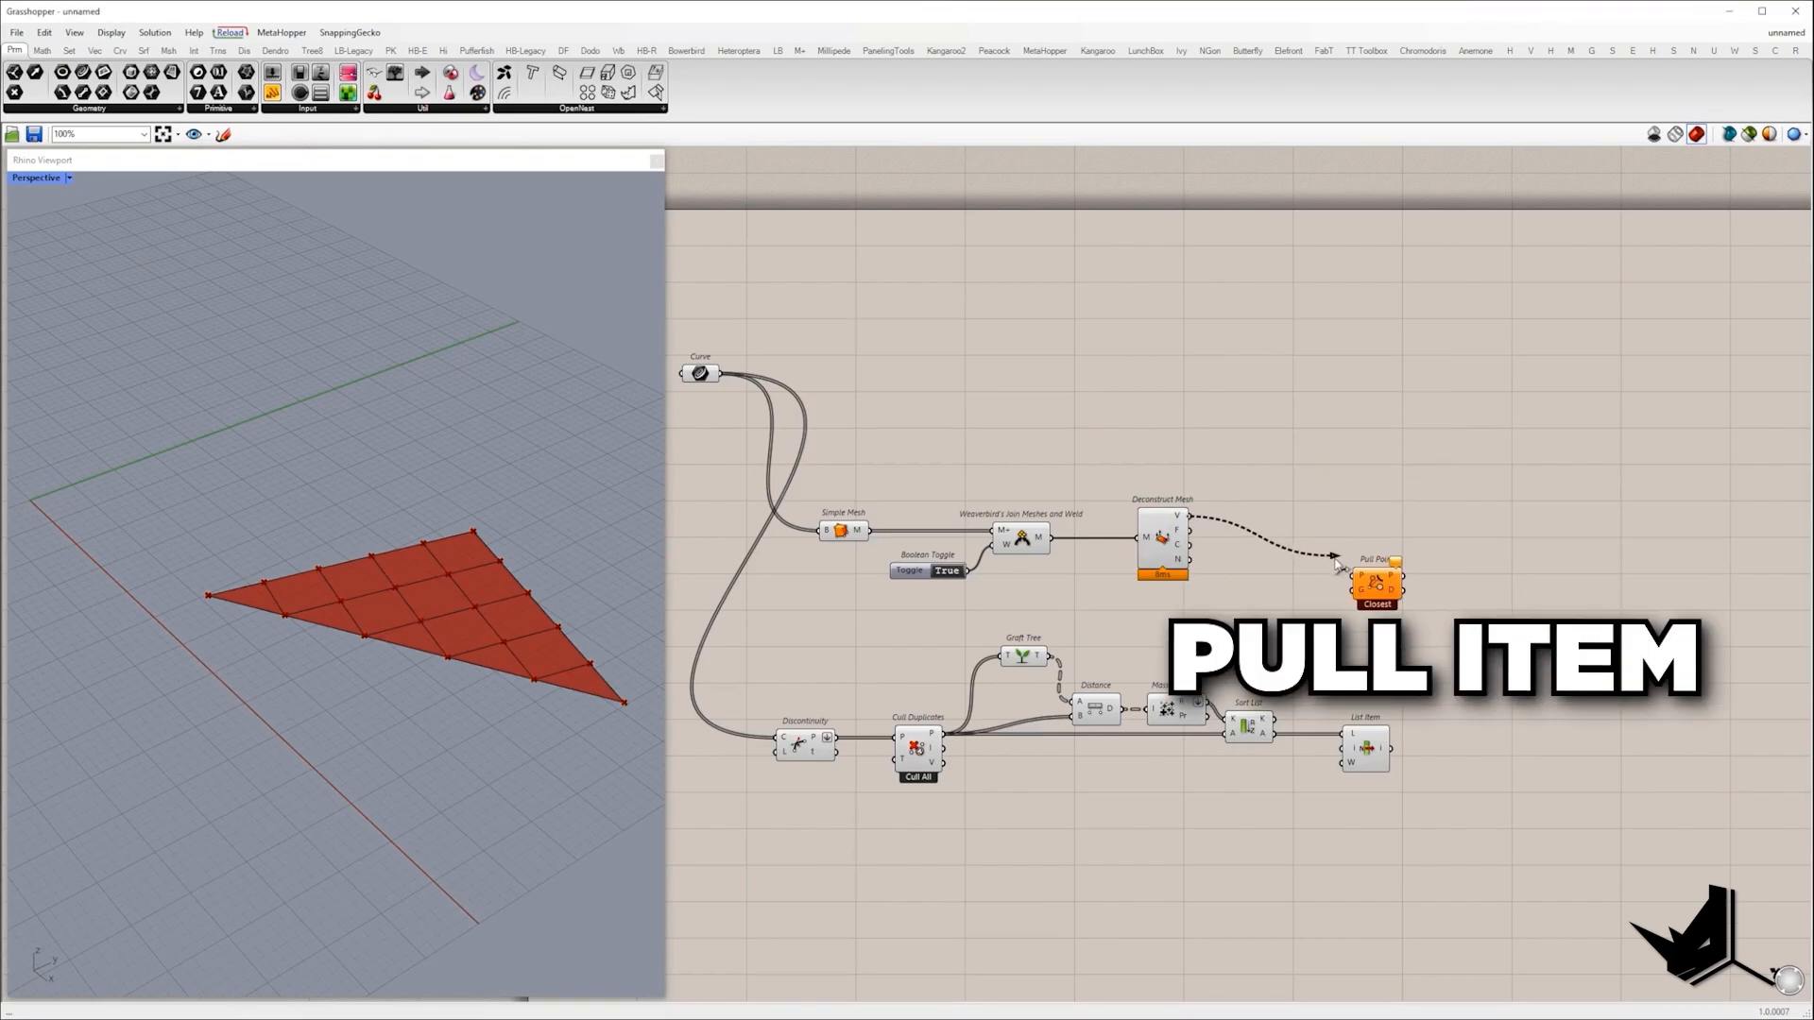
{"action": "left_click_drag", "start_coordinate": [1340, 559], "coordinate": [1354, 576]}
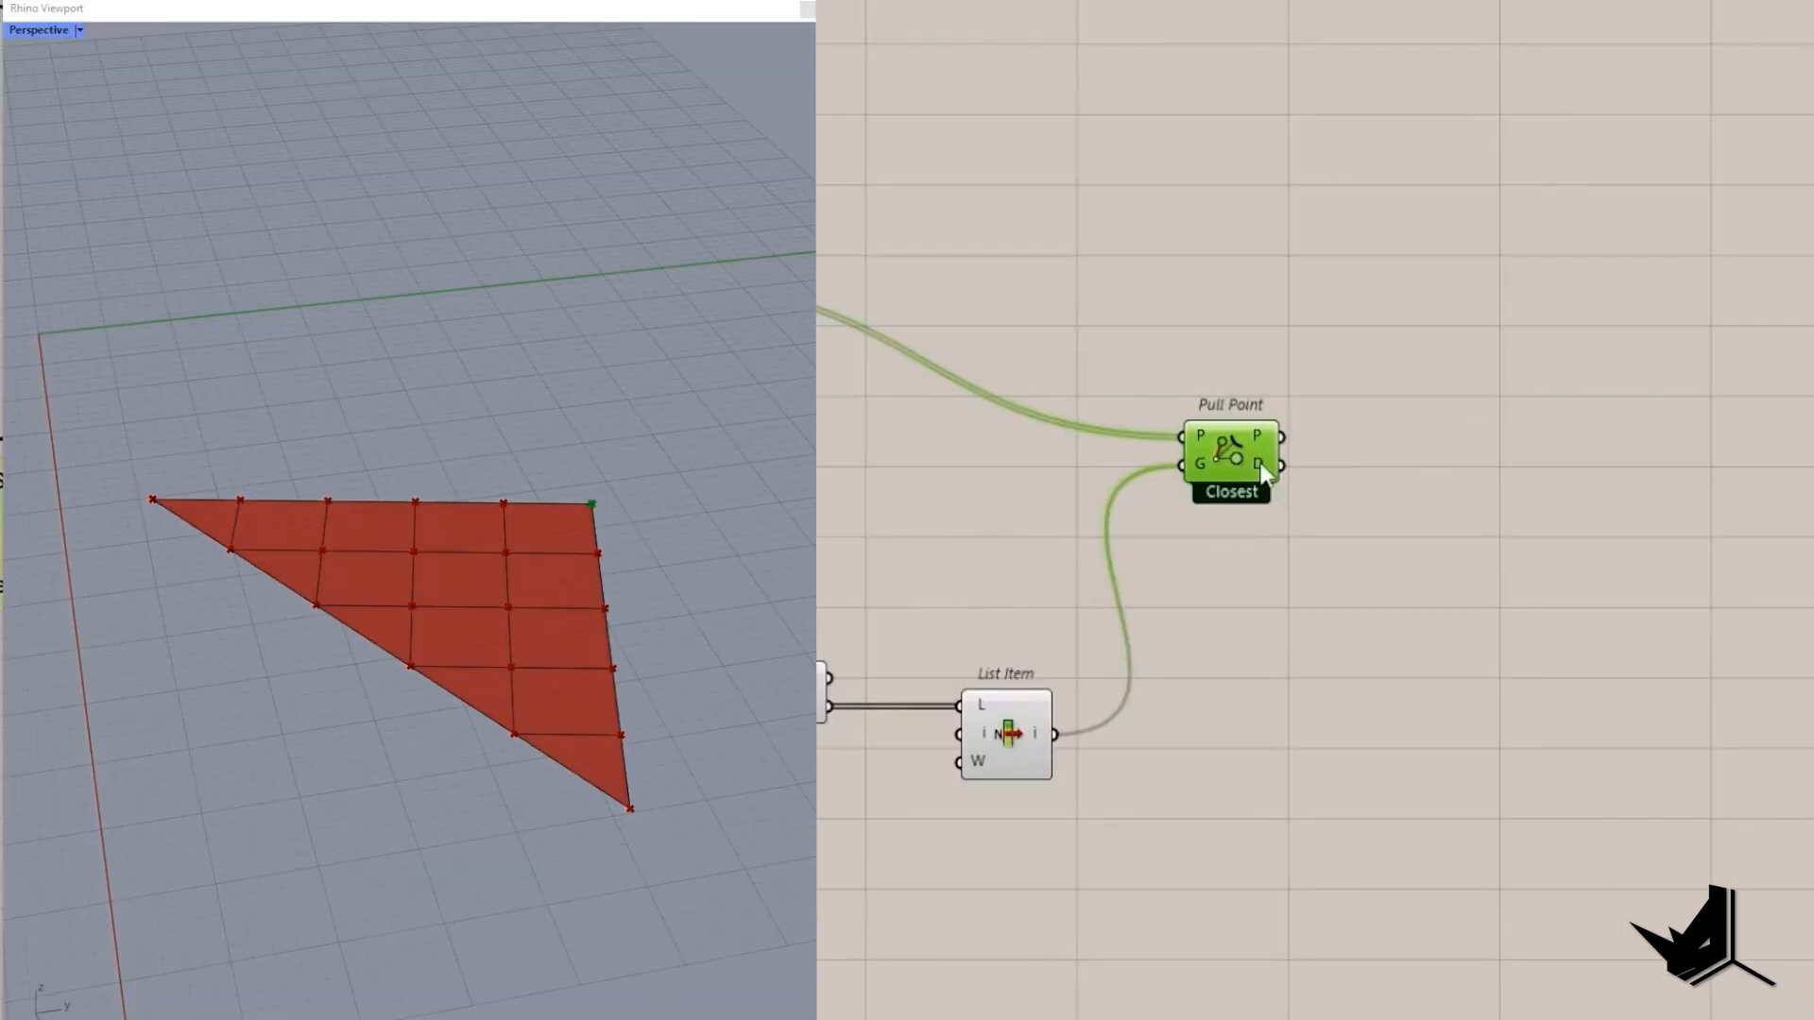
Add a Panel containing "0 to 1" and connect it to the T input of Remap Numbers.
{"action": "type", "text": "0 to 1"}
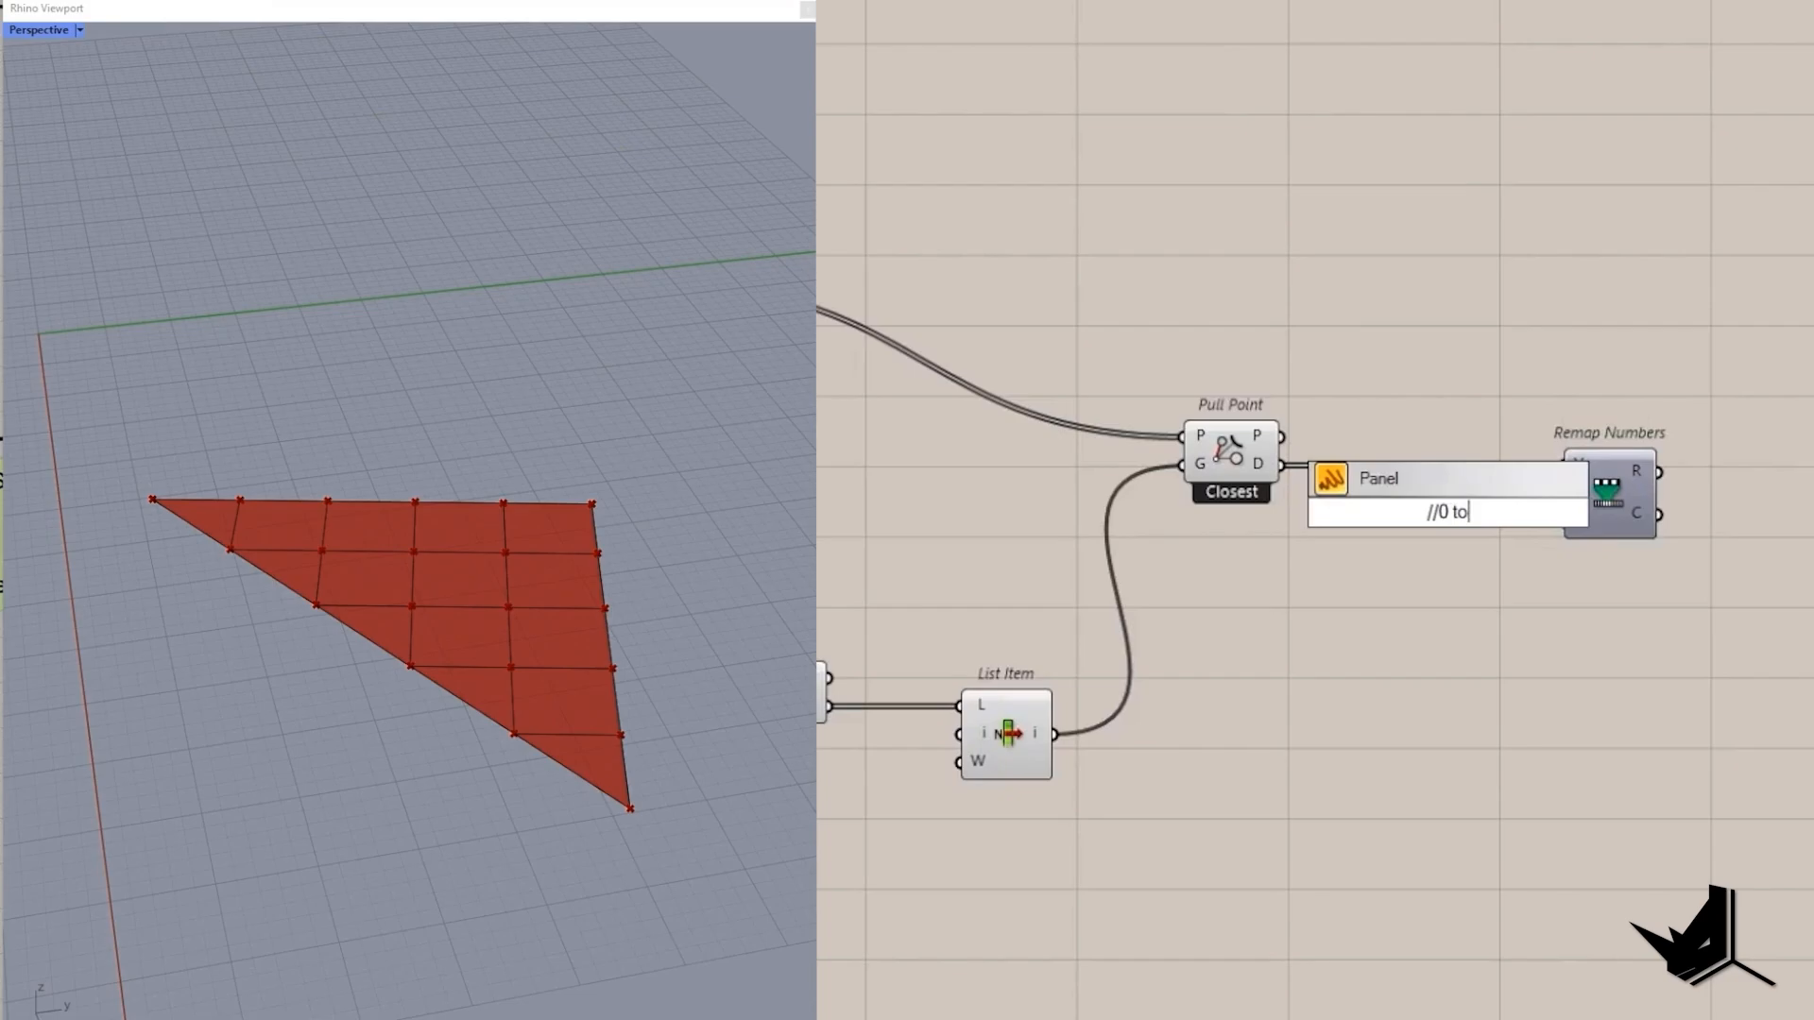
{"action": "scroll", "coordinate": [1494, 518], "scroll_direction": "up", "scroll_amount": 2}
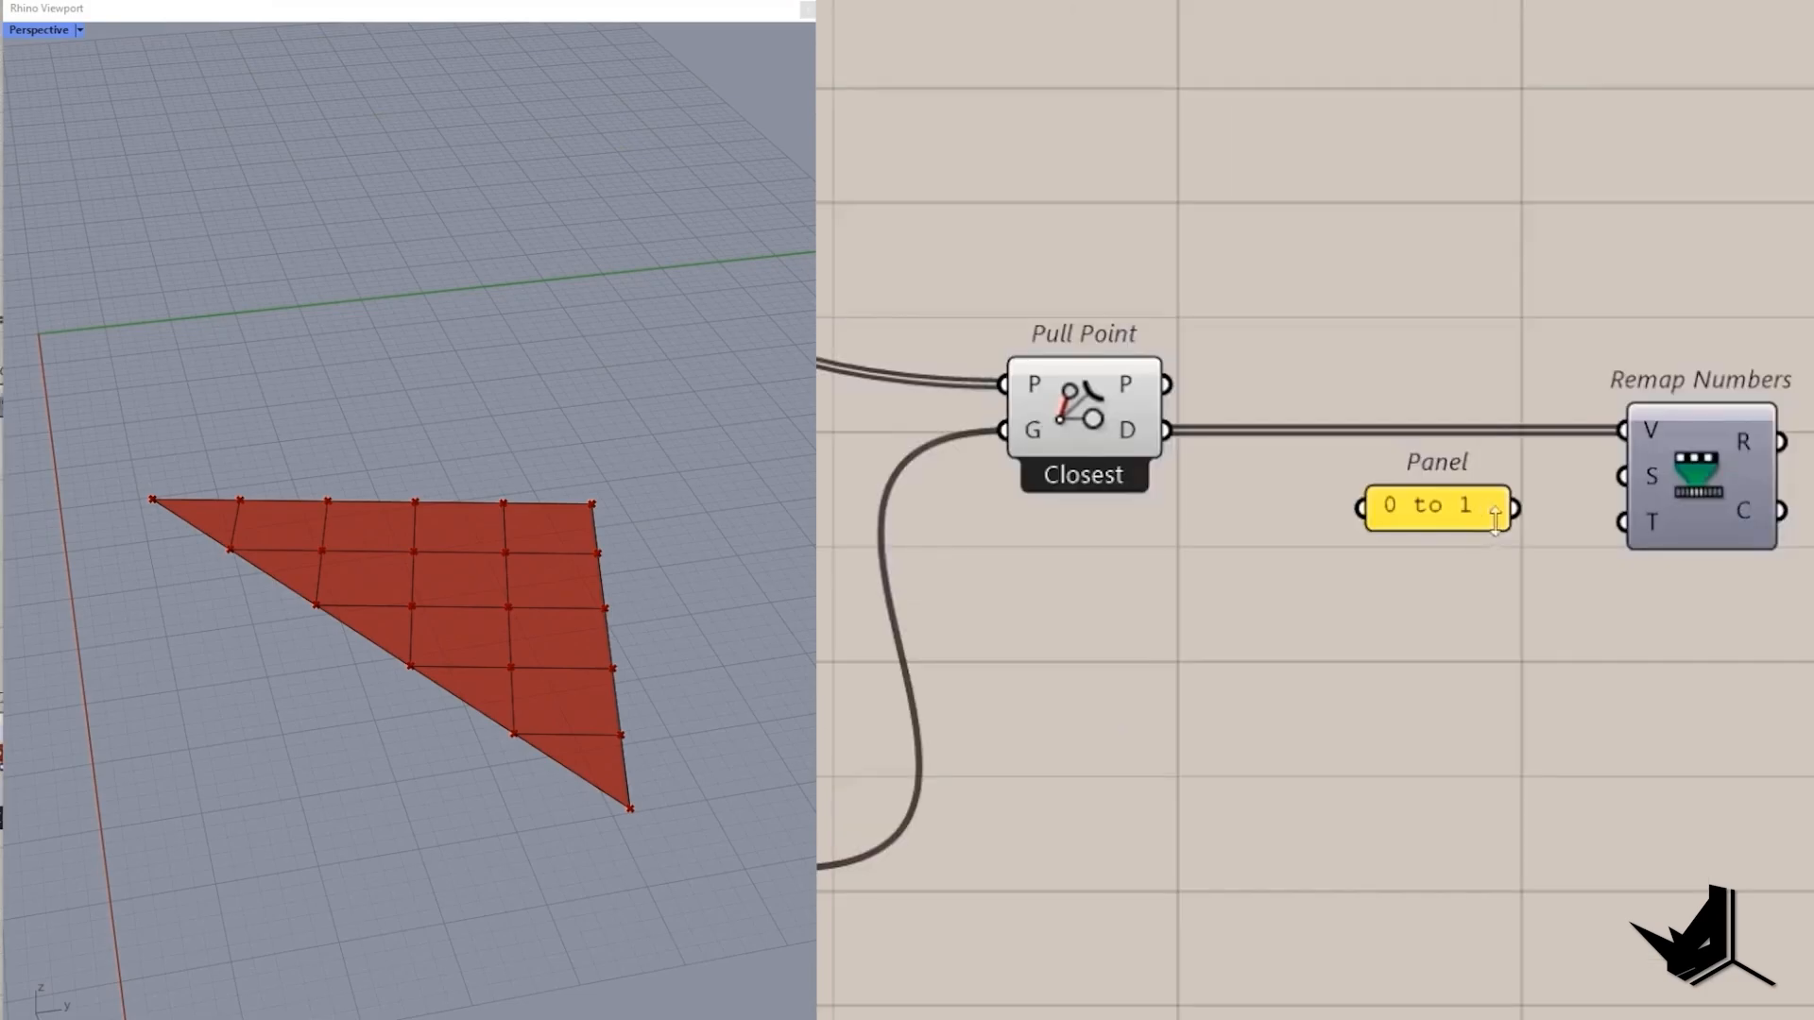
{"action": "left_click_drag", "start_coordinate": [1514, 508], "coordinate": [1621, 521]}
{"action": "left_click_drag", "start_coordinate": [1447, 507], "coordinate": [1447, 635]}
Add a Bounds component with the Pull Point D output in N and connect its I output to the Remap Numbers S input.
{"action": "double_click", "coordinate": [1405, 479]}
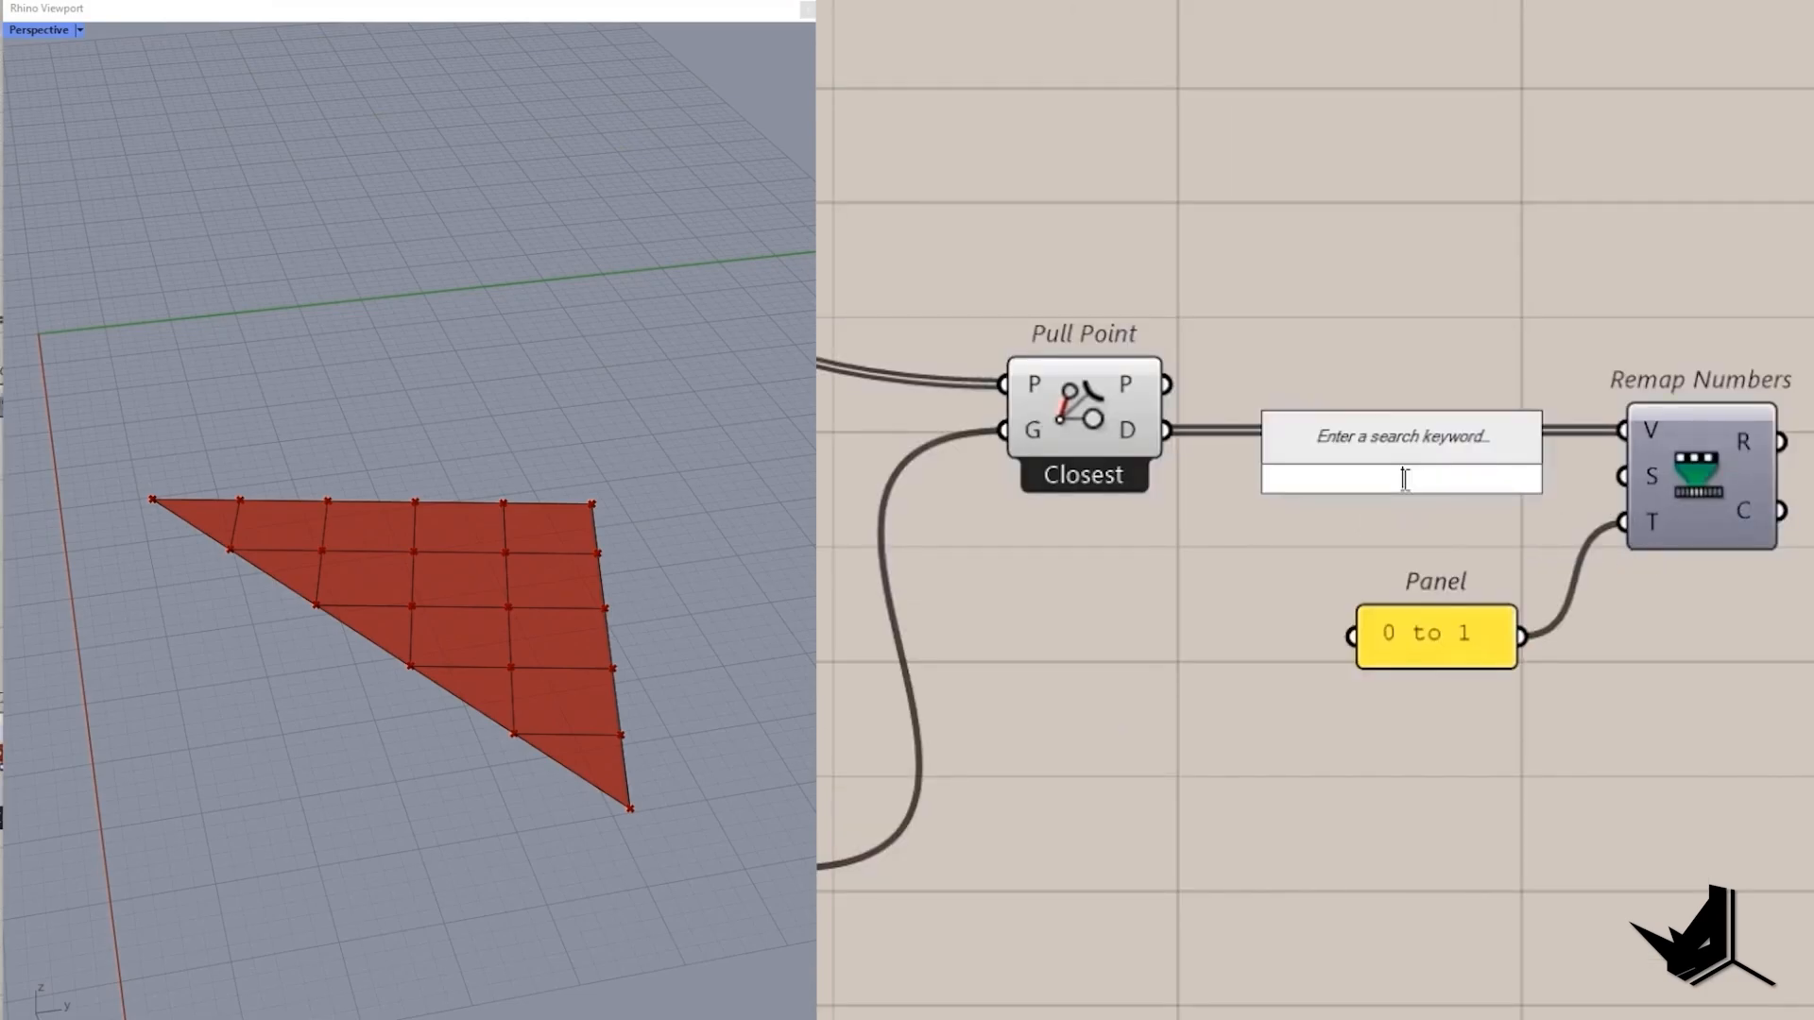
{"action": "type", "text": "bound"}
{"action": "left_click", "coordinate": [1337, 264]}
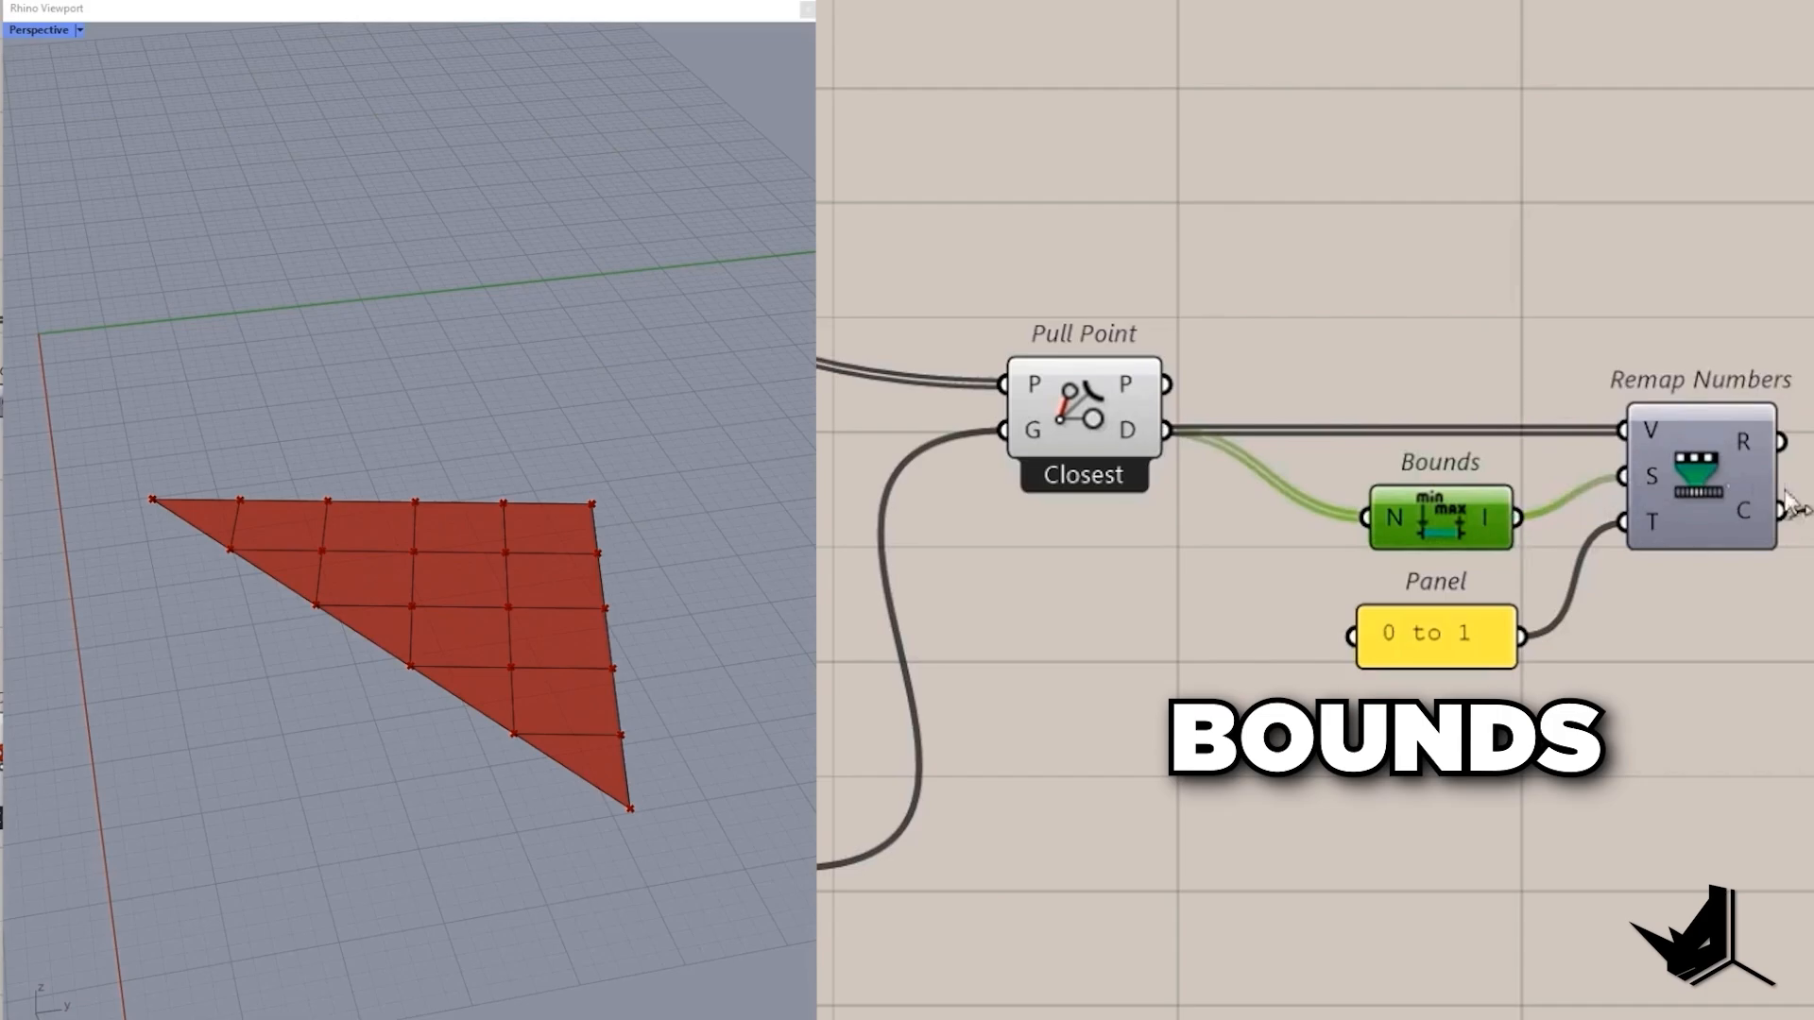
Add a Graph Mapper and connect the Remap Numbers R output to its input.
{"action": "right_click_drag", "start_coordinate": [1790, 506], "coordinate": [1242, 425]}
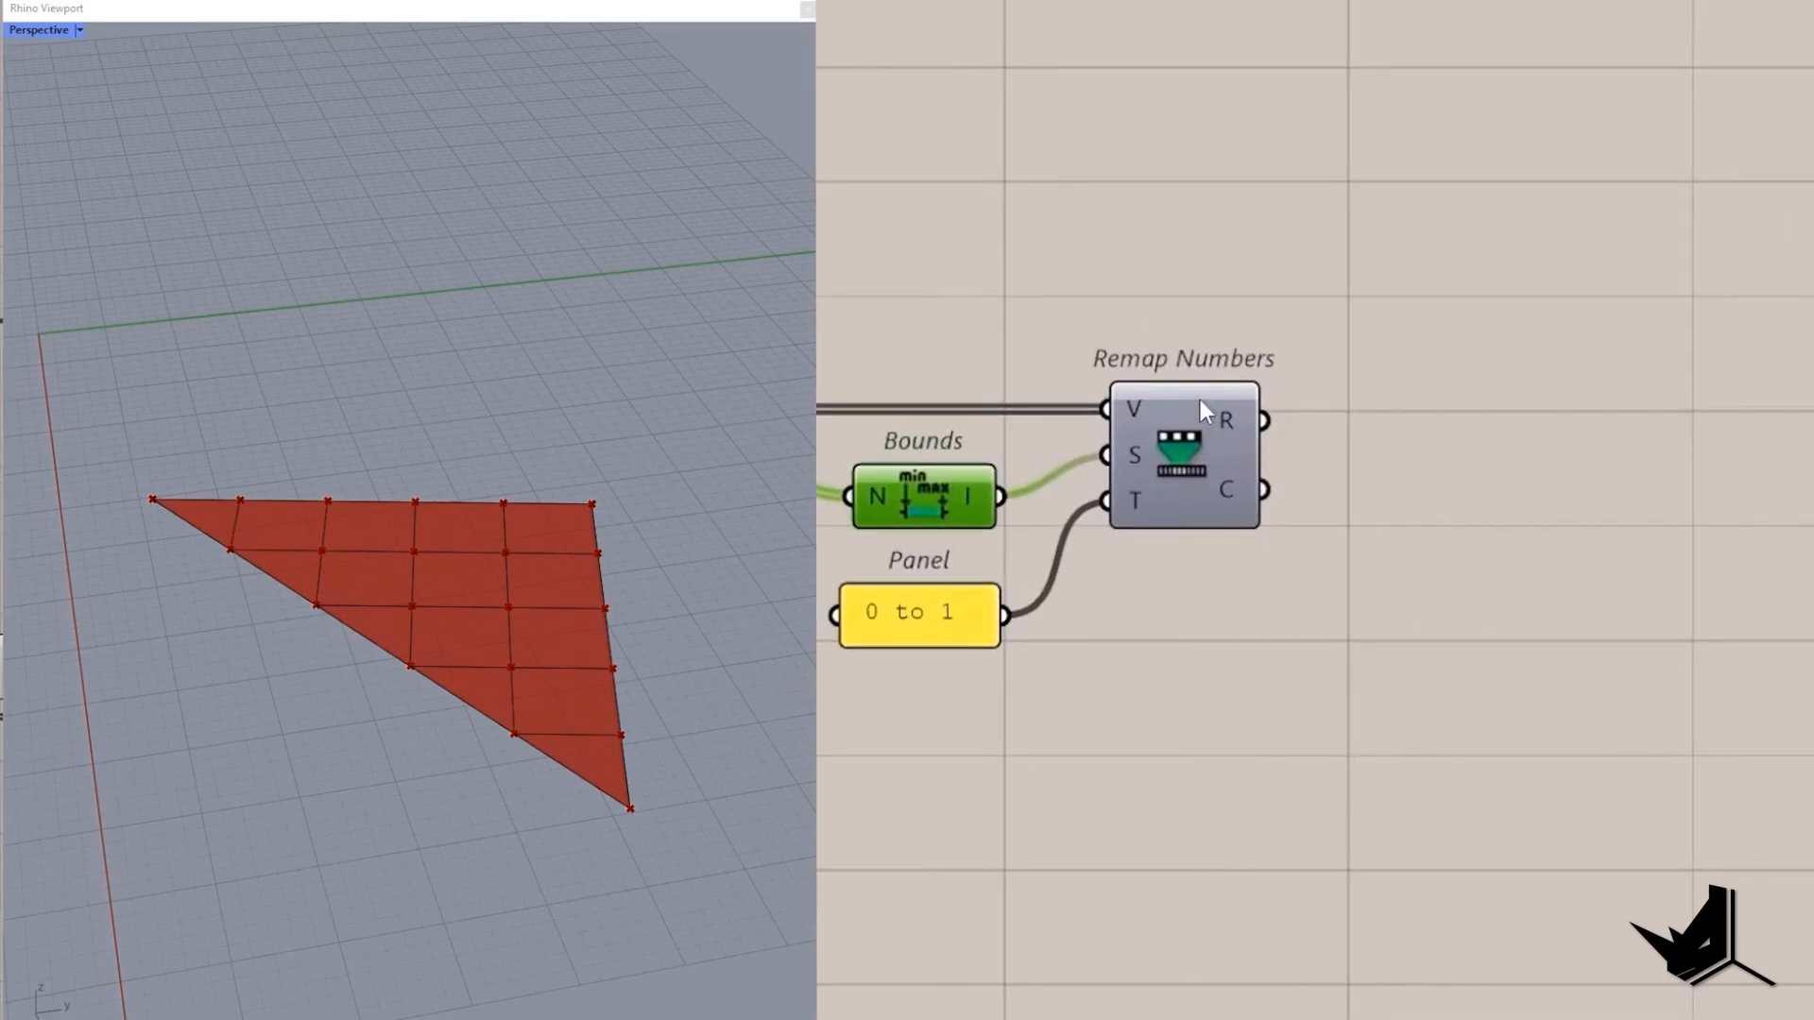
{"action": "mouse_move", "coordinate": [1245, 415]}
{"action": "double_click", "coordinate": [1568, 364]}
{"action": "type", "text": "grap"}
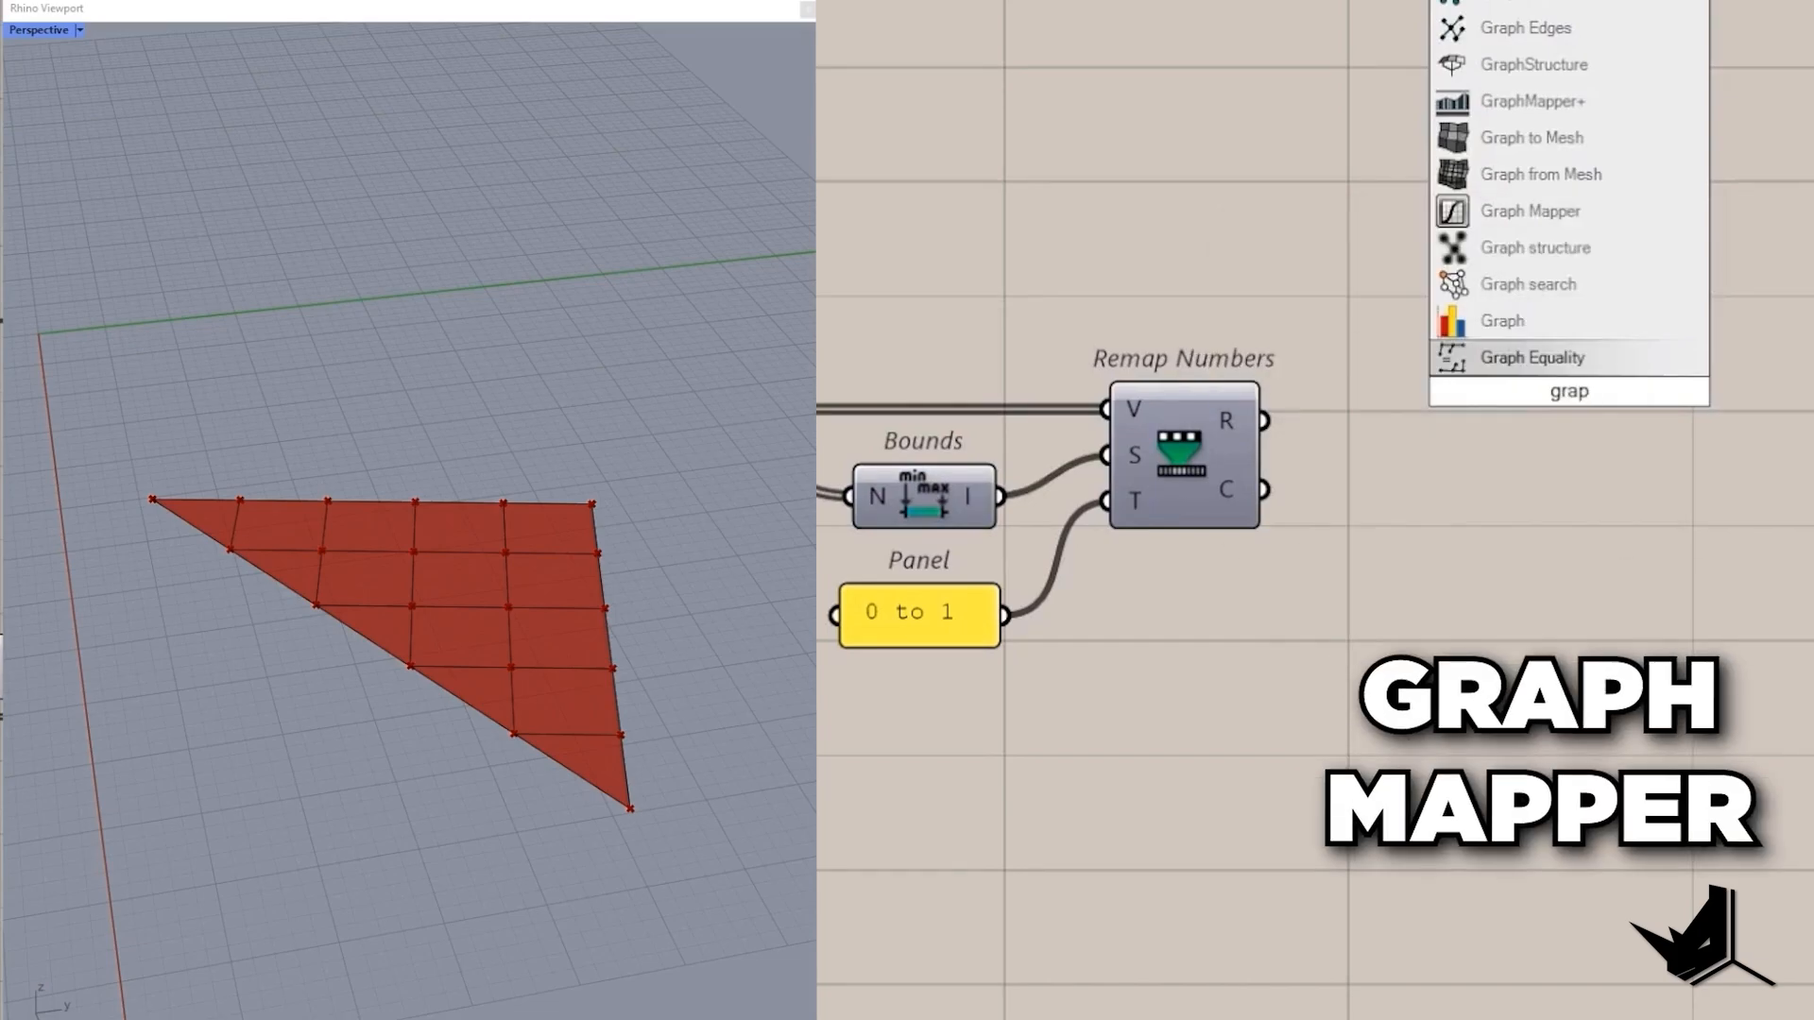
{"action": "key", "text": "BackSpace"}
{"action": "left_click", "coordinate": [1532, 5]}
{"action": "left_click_drag", "start_coordinate": [1393, 390], "coordinate": [1272, 435]}
{"action": "left_click", "coordinate": [1542, 438]}
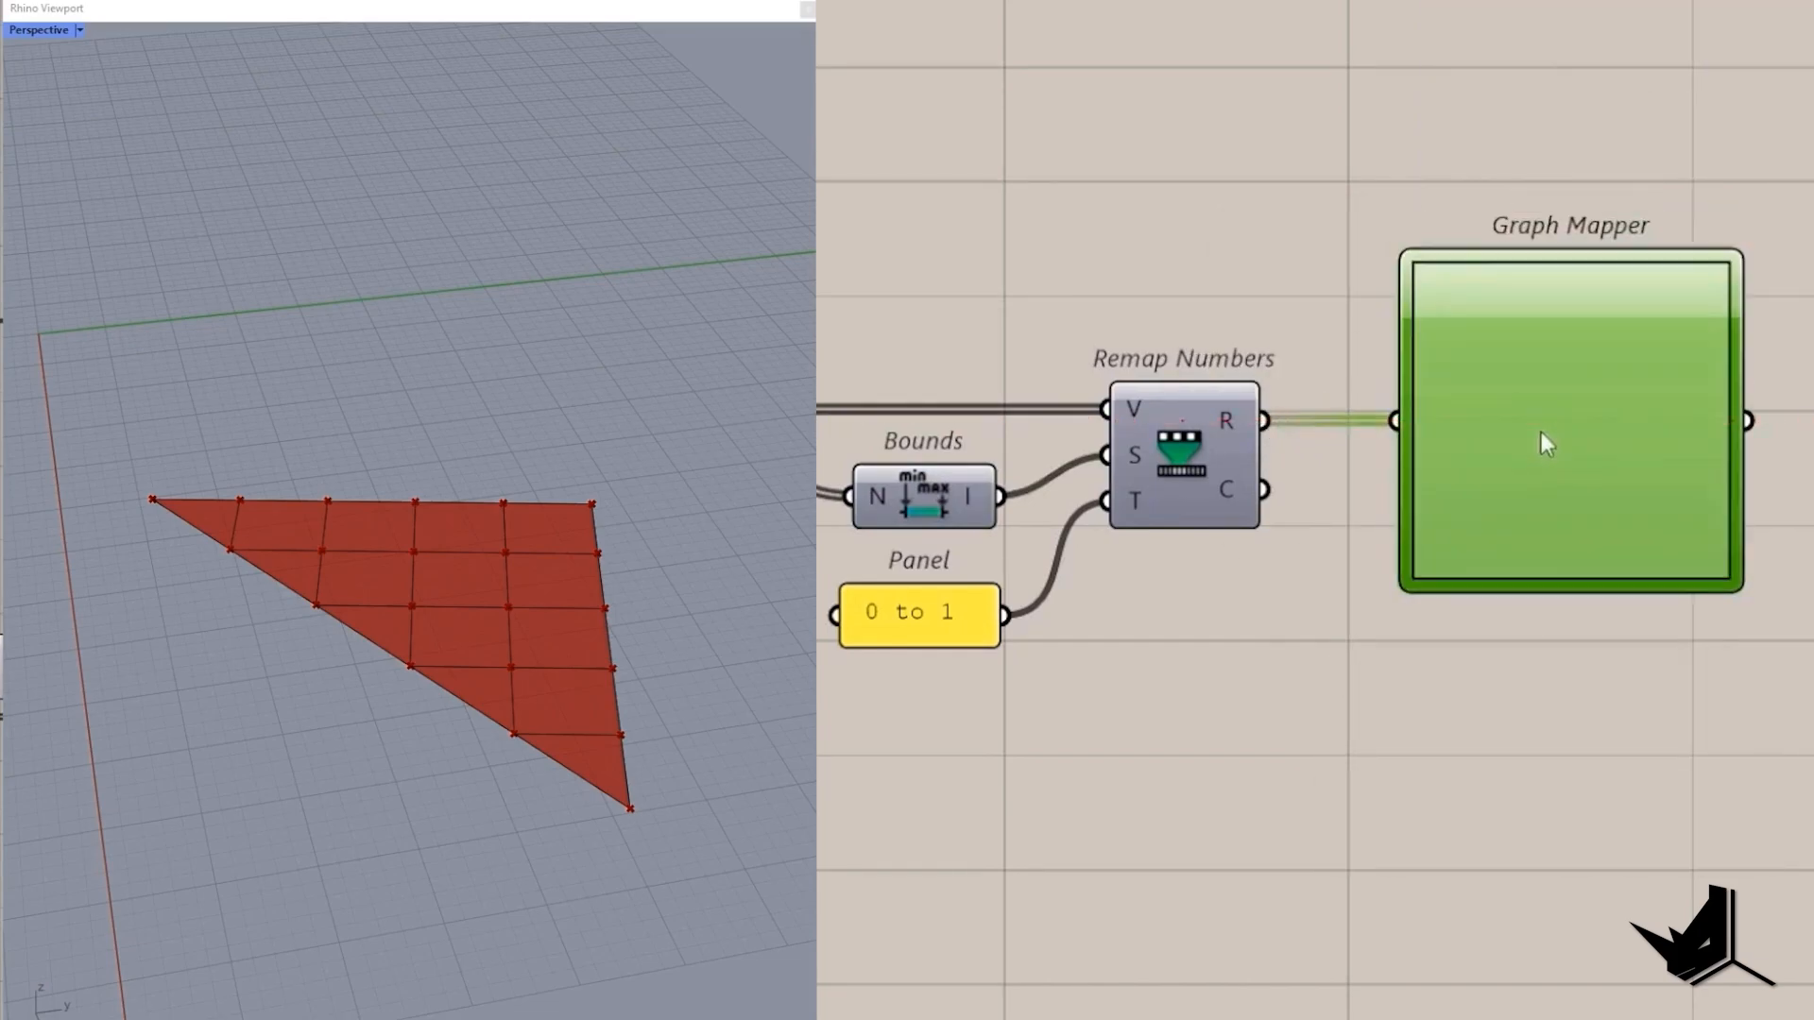
Set the graph type of the Graph Mapper to Bezier.
{"action": "right_click", "coordinate": [1593, 390]}
{"action": "mouse_move", "coordinate": [1710, 756]}
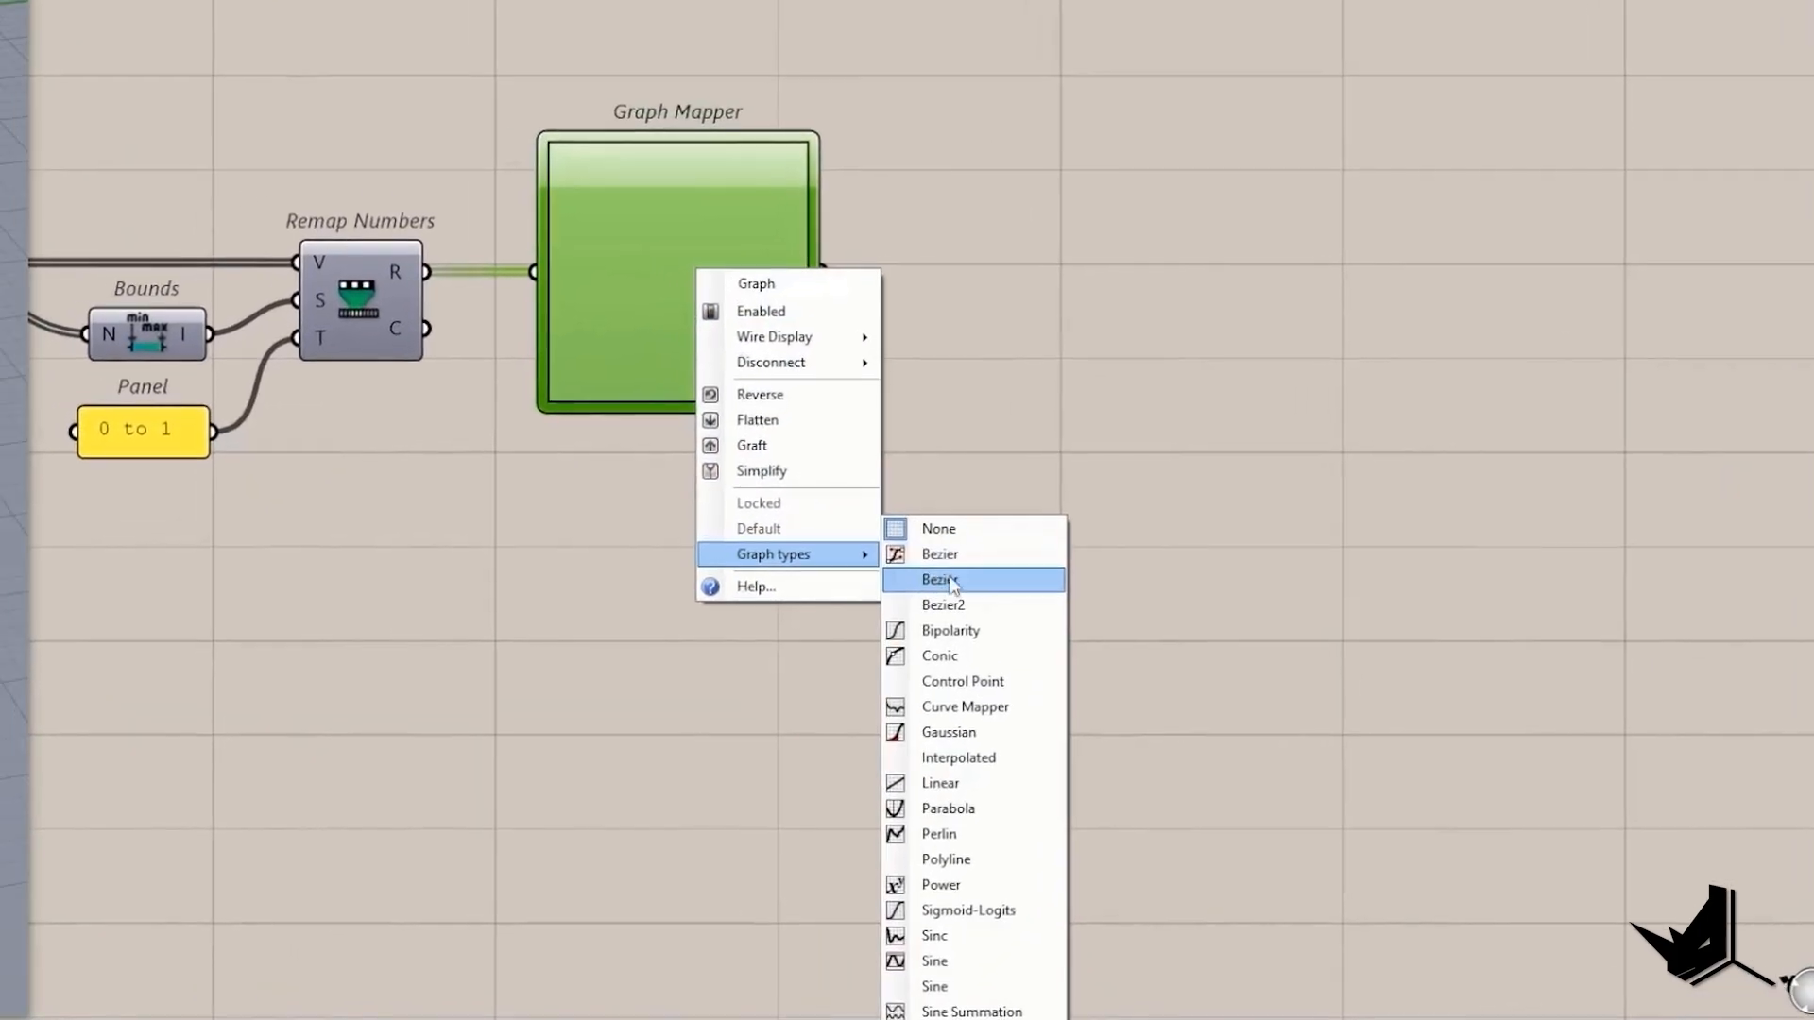
{"action": "left_click", "coordinate": [1239, 705]}
{"action": "left_click_drag", "start_coordinate": [1039, 569], "coordinate": [1058, 597]}
{"action": "scroll", "coordinate": [1053, 576], "scroll_direction": "down", "scroll_amount": 1}
{"action": "right_click", "coordinate": [1129, 541]}
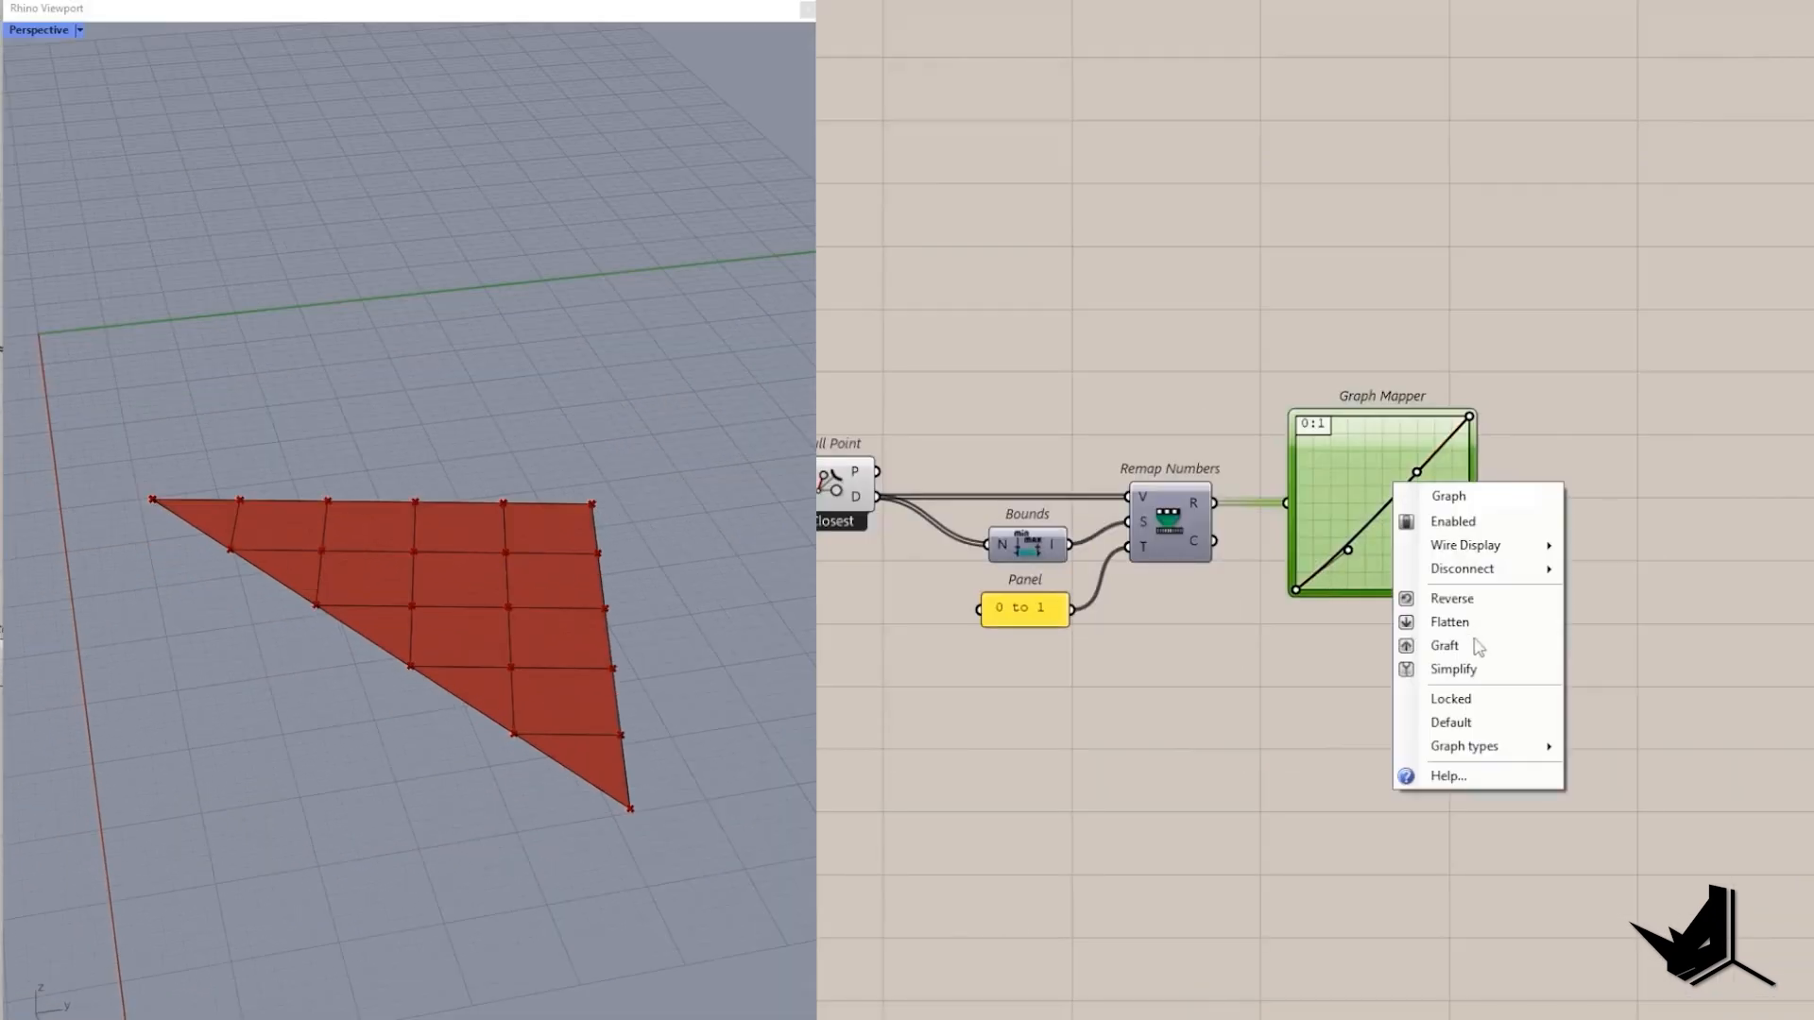
{"action": "left_click", "coordinate": [1199, 487]}
Add a second Remap Numbers component and connect the Graph Mapper output to its V input.
{"action": "right_click_drag", "start_coordinate": [1207, 538], "coordinate": [1117, 522]}
{"action": "double_click", "coordinate": [1116, 522]}
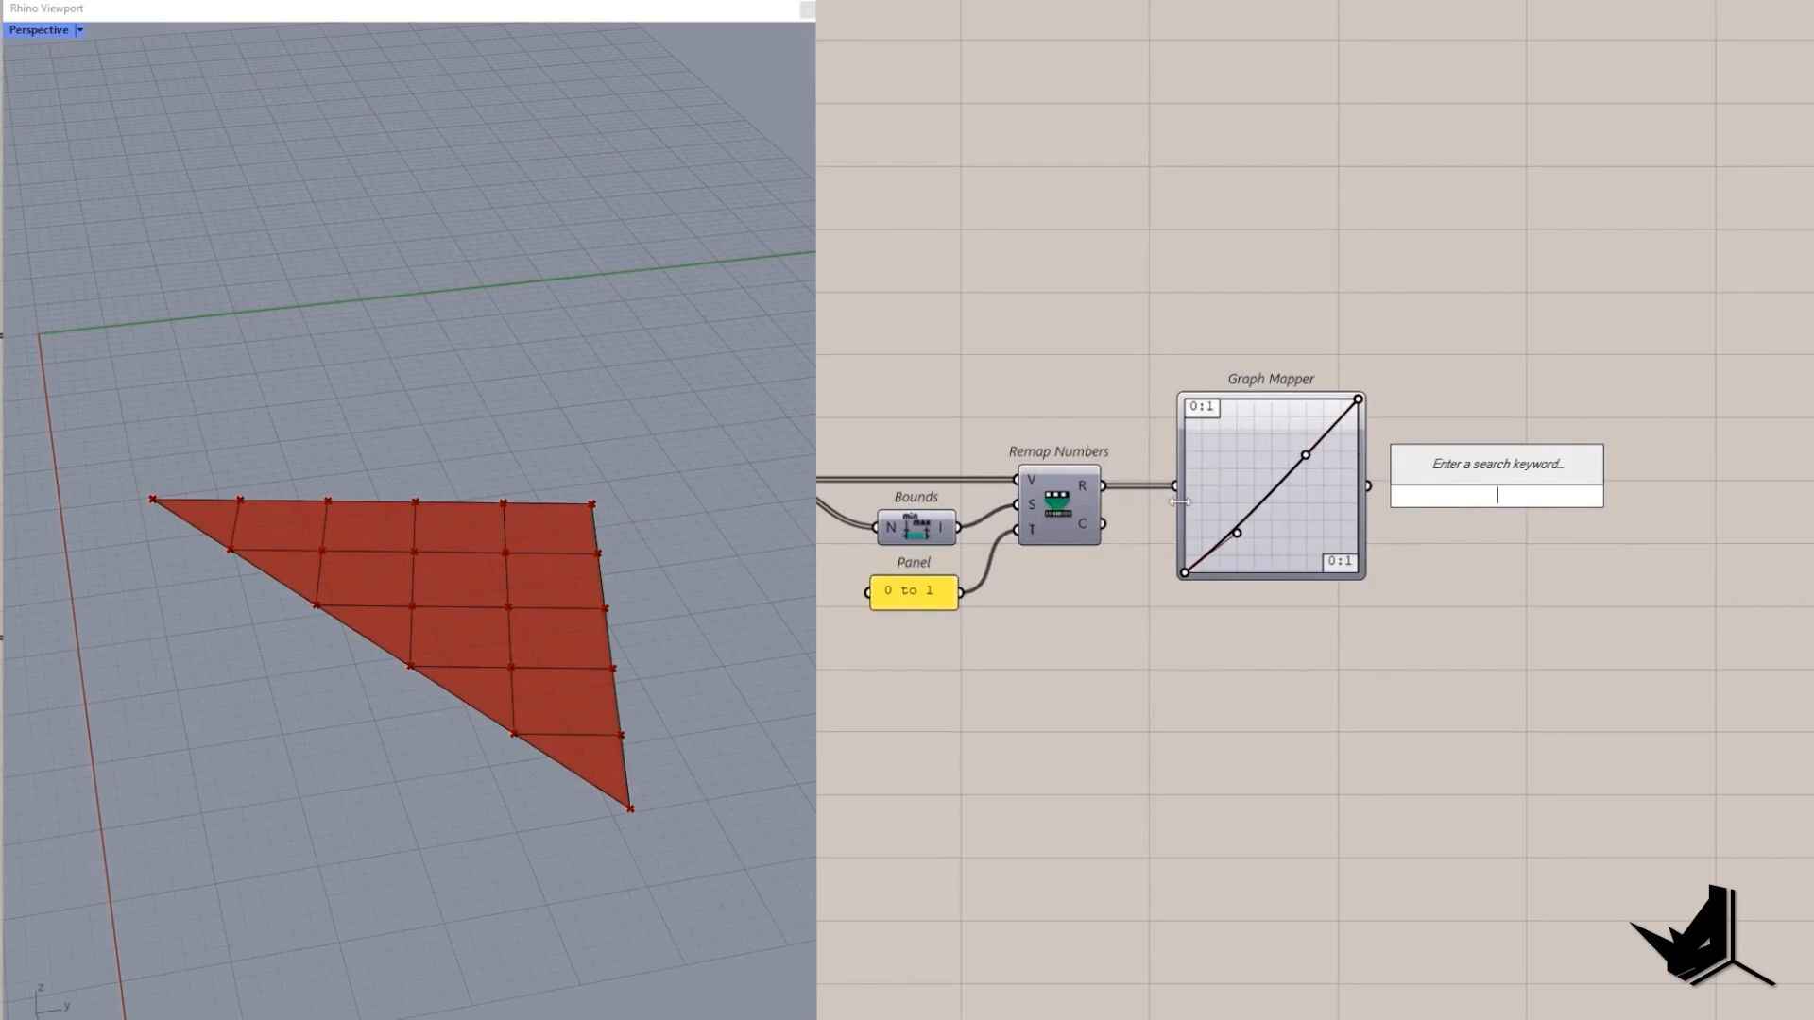
{"action": "left_click", "coordinate": [1572, 669]}
{"action": "double_click", "coordinate": [1574, 672]}
{"action": "type", "text": "remap"}
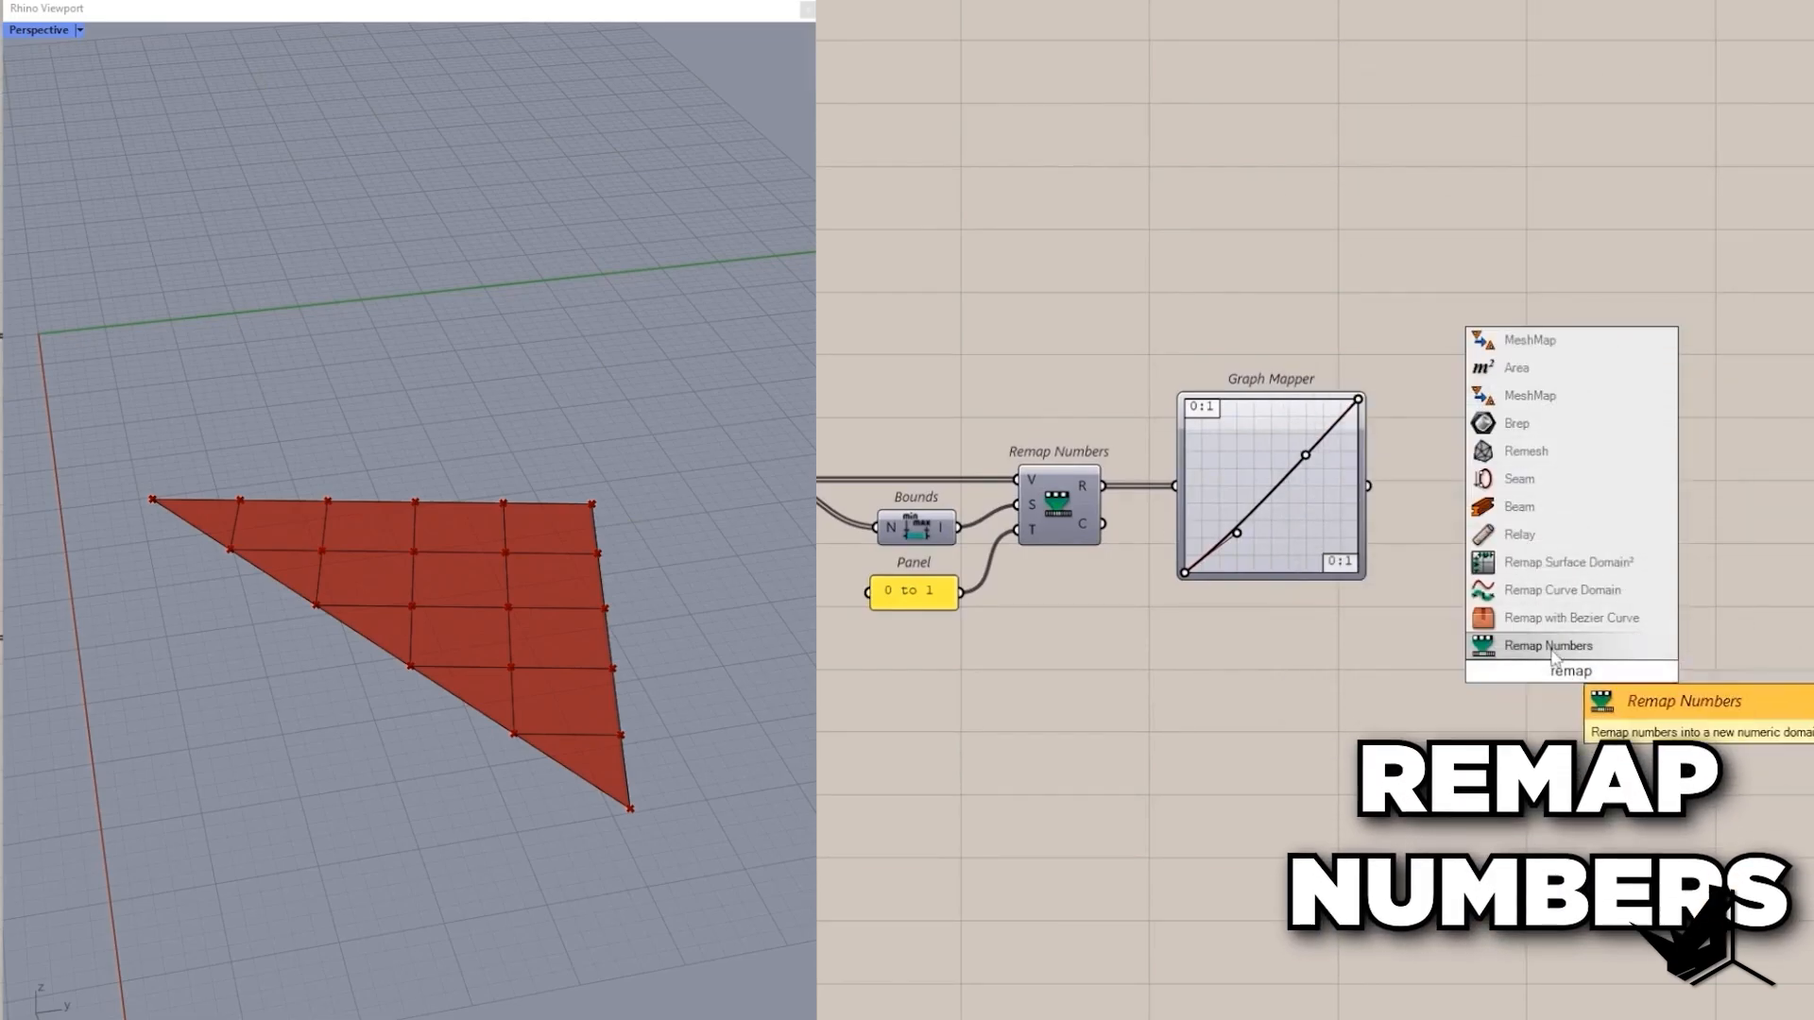
{"action": "left_click", "coordinate": [1546, 650]}
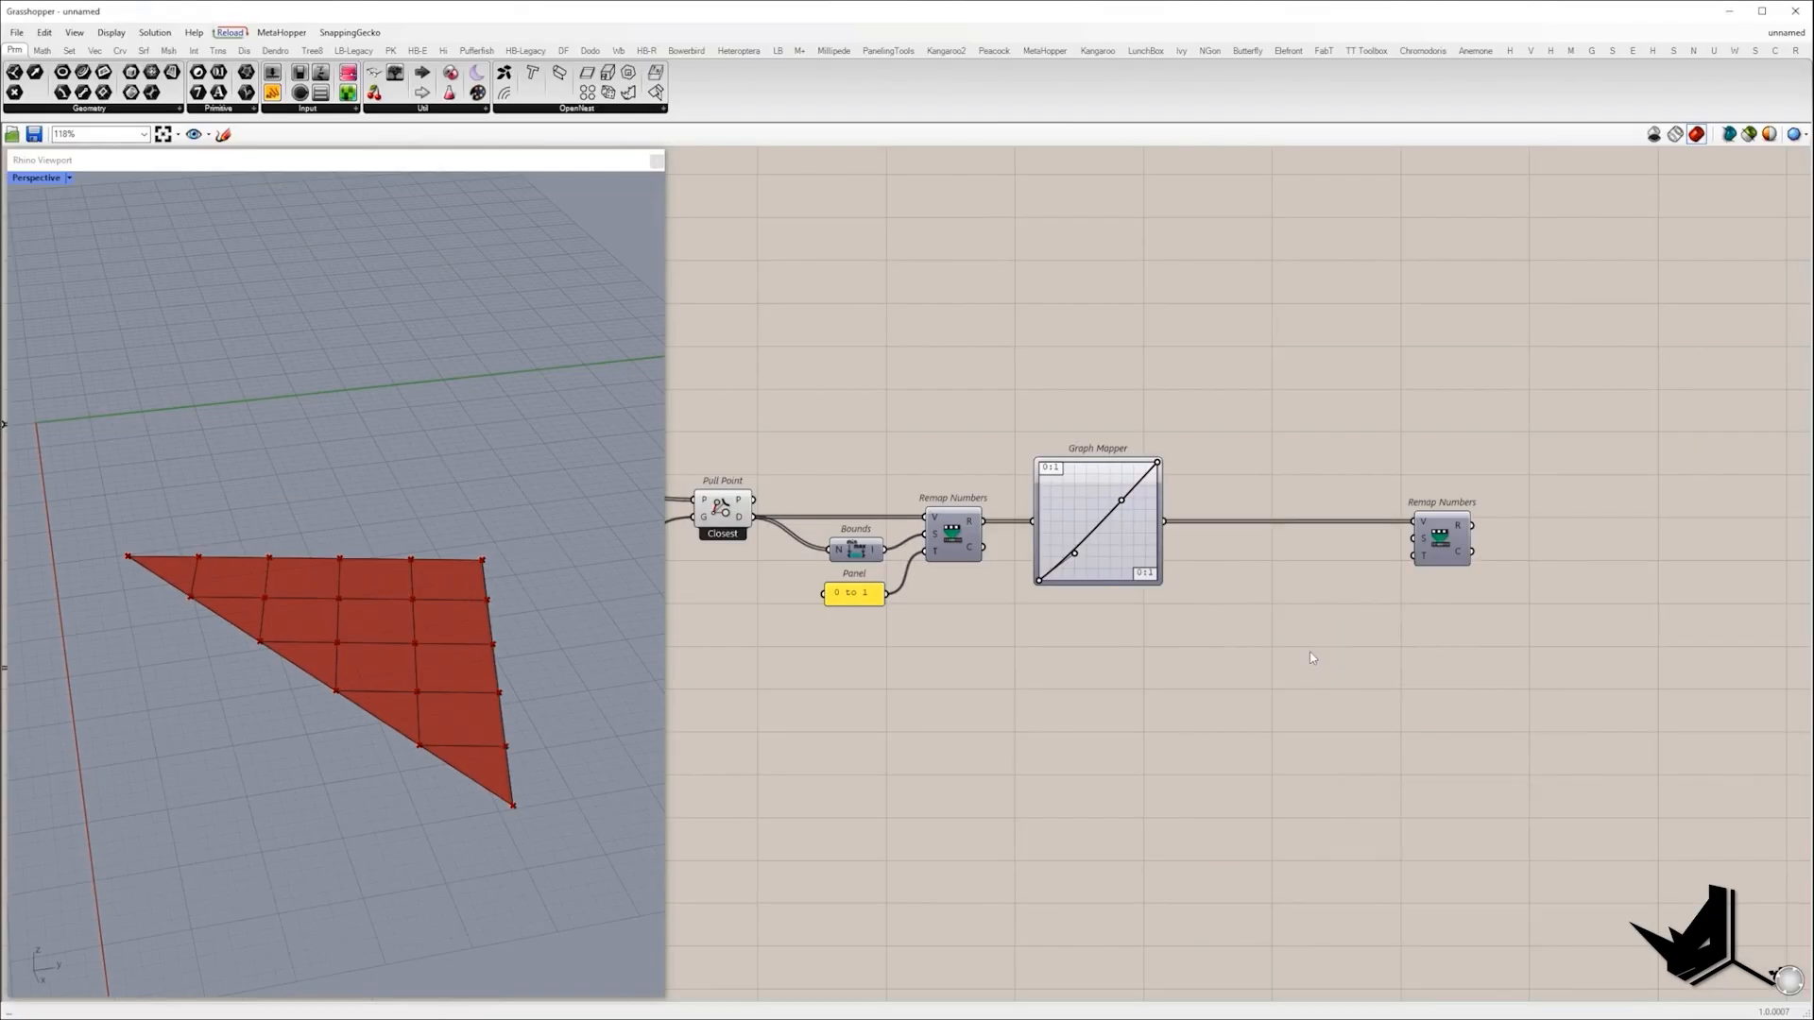
Add a Construct Domain component and connect its I output to the T input of the second Remap Numbers.
{"action": "double_click", "coordinate": [1309, 651]}
{"action": "type", "text": "con dom"}
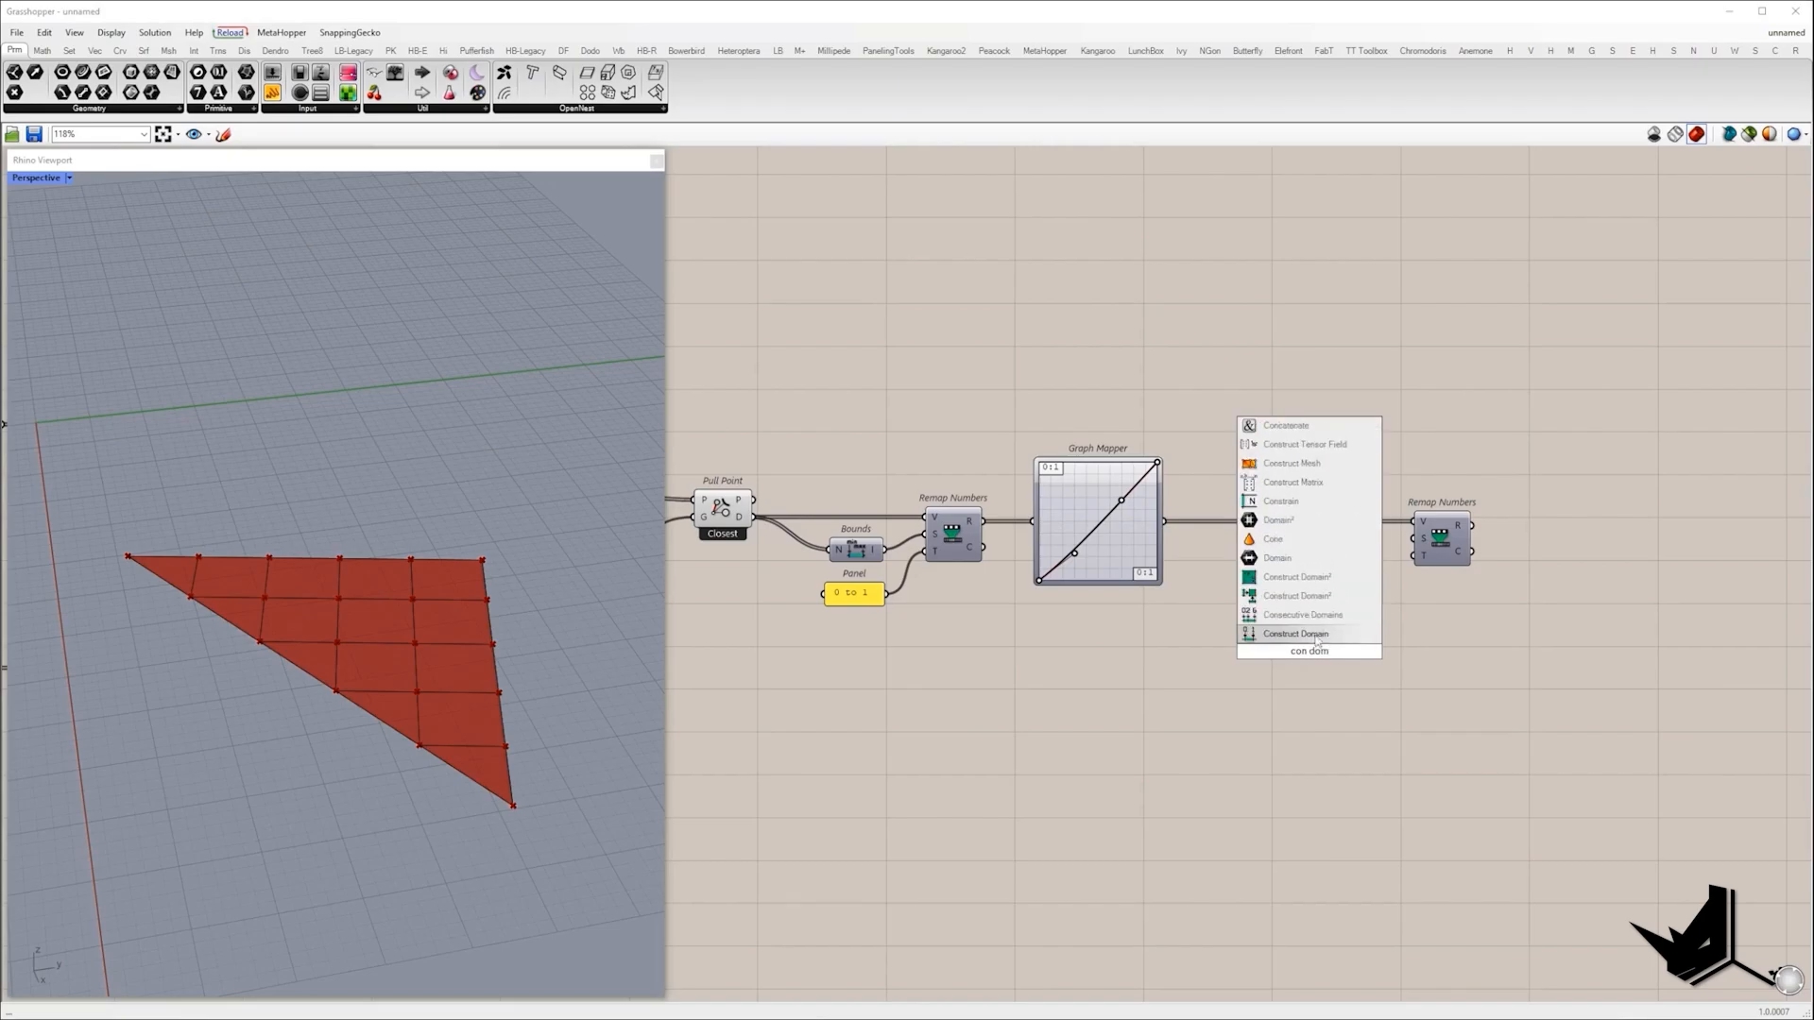
{"action": "left_click", "coordinate": [1295, 634]}
{"action": "left_click_drag", "start_coordinate": [1352, 680], "coordinate": [1414, 553]}
Add a Number Slider ranging from 0 to 20 at 12.00, duplicate it below and set the copy to 1.00.
{"action": "double_click", "coordinate": [1263, 681]}
{"action": "type", "text": "0<20"}
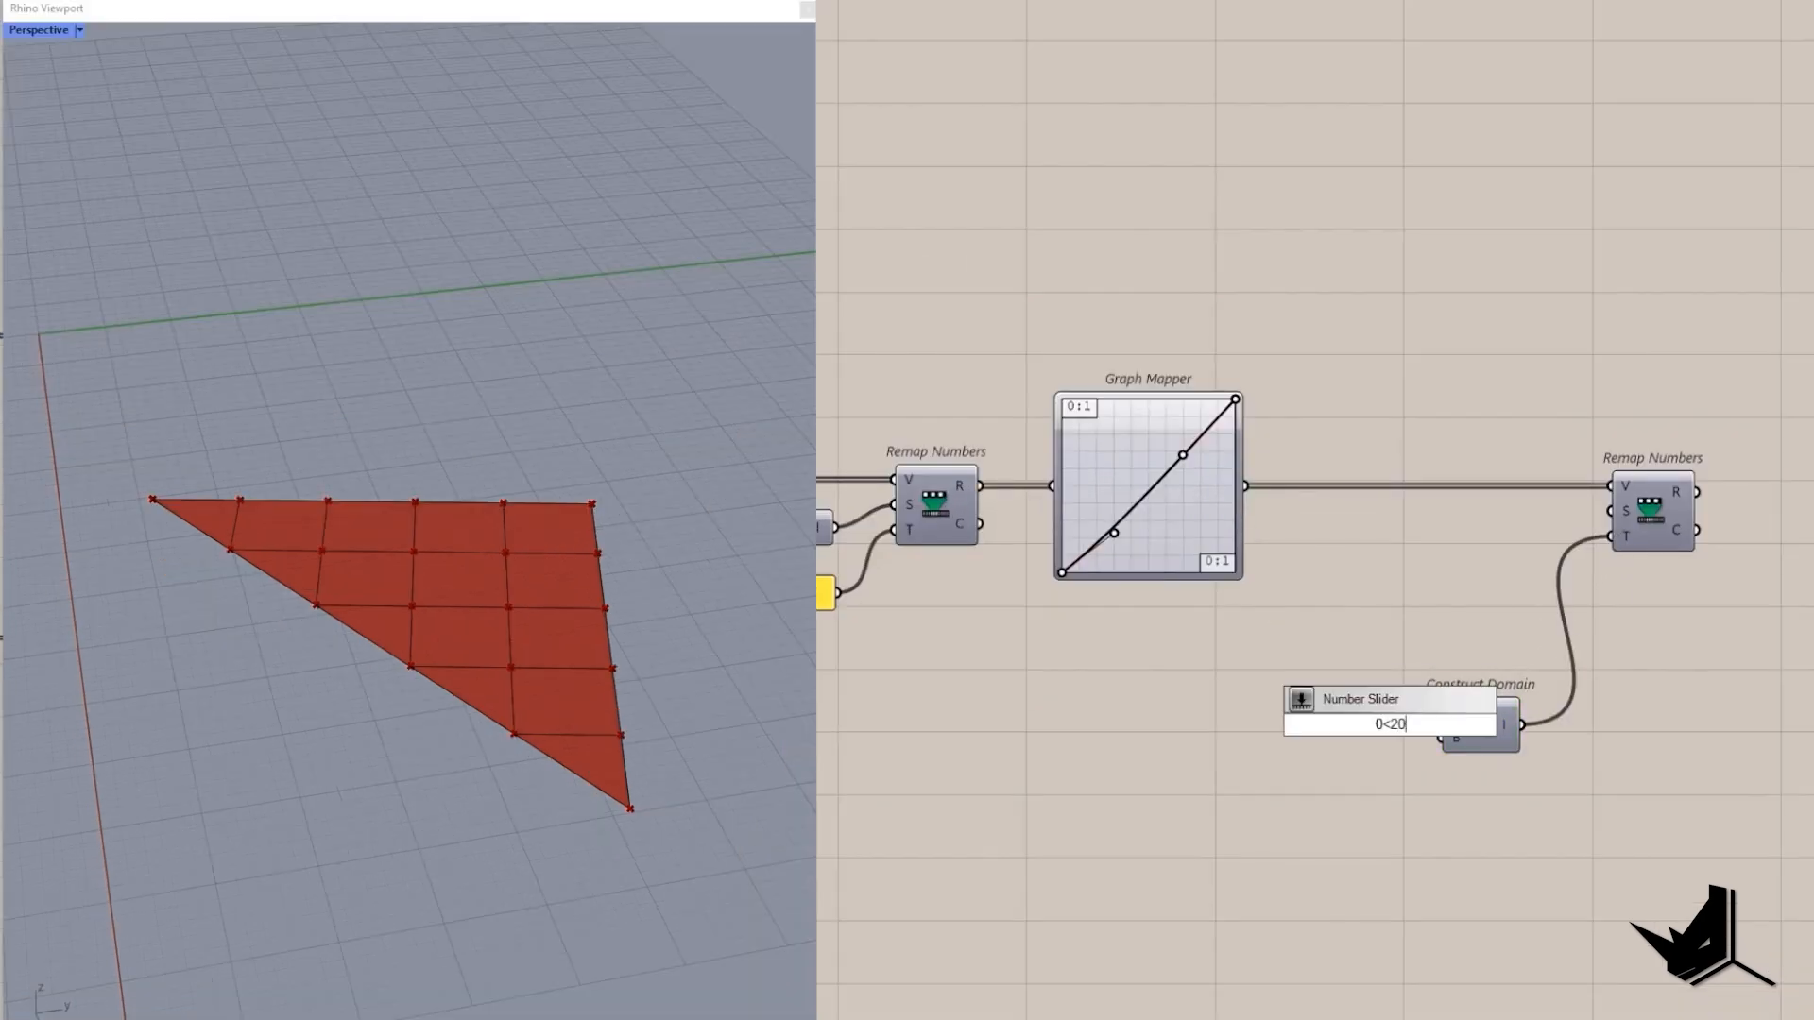
{"action": "key", "text": "Return"}
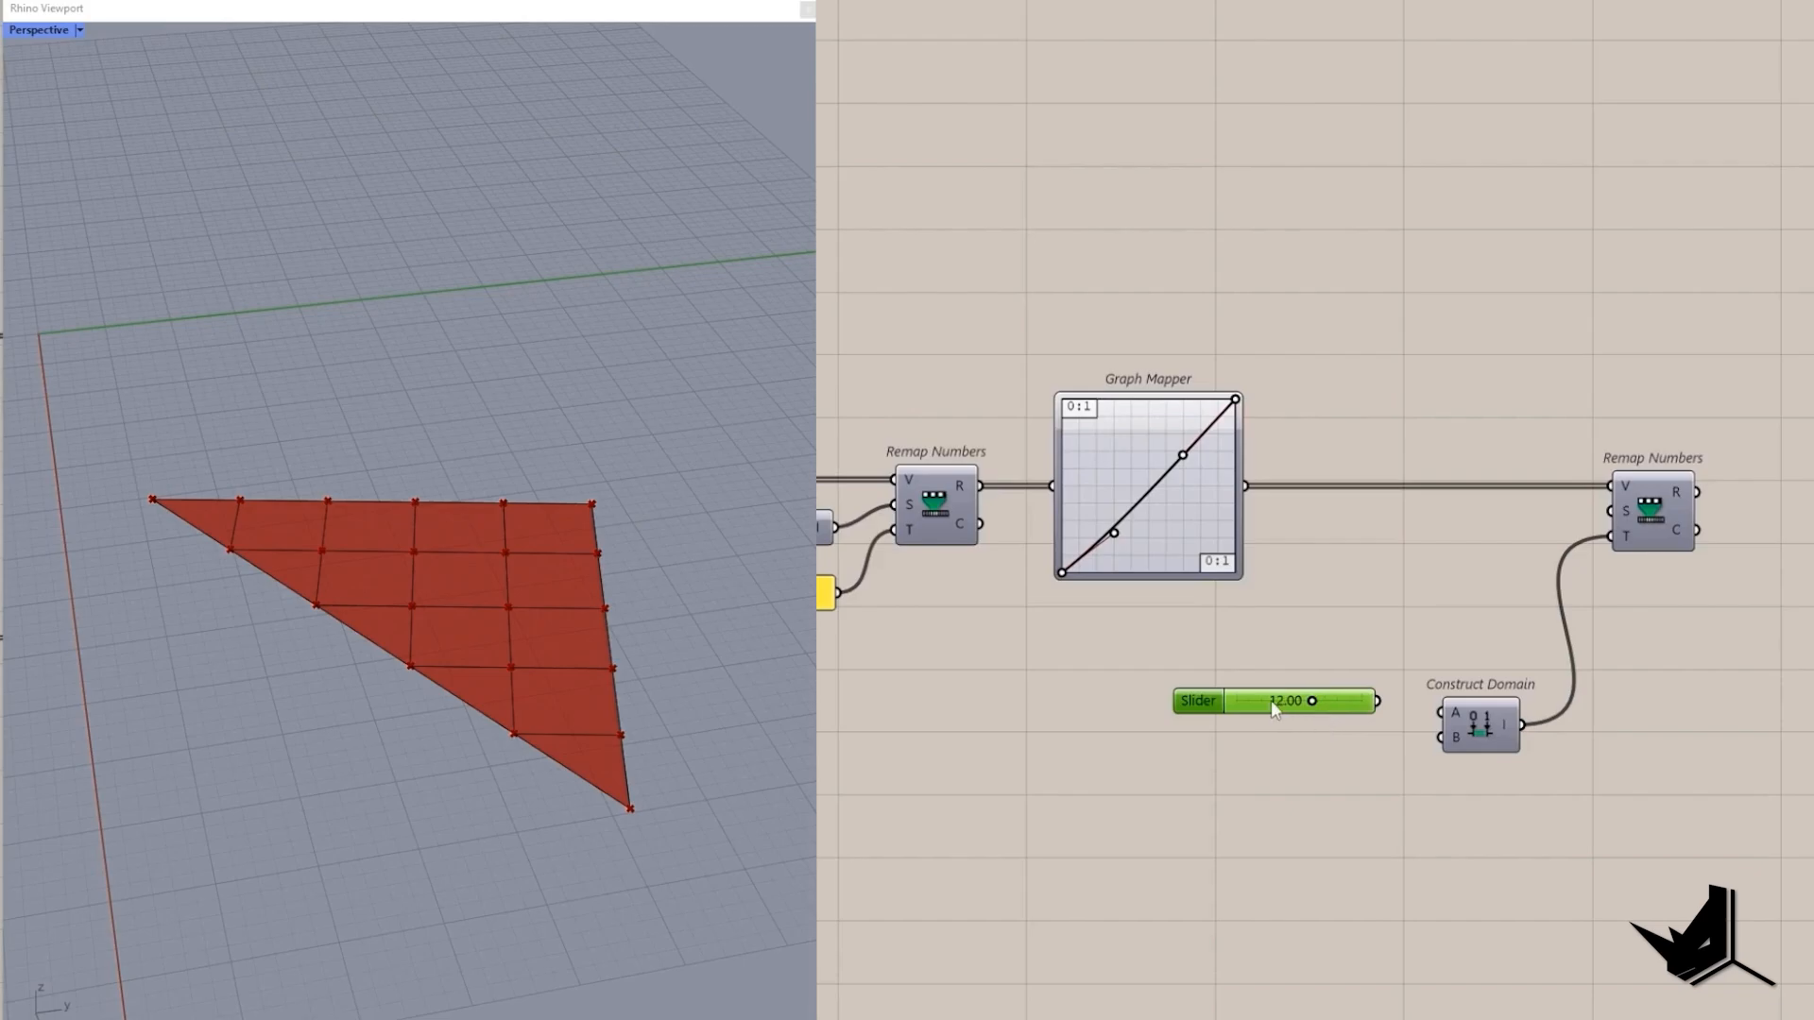
{"action": "key", "text": "ctrl+c"}
{"action": "key", "text": "ctrl+v"}
{"action": "left_click_drag", "start_coordinate": [1263, 722], "coordinate": [1251, 751]}
{"action": "double_click", "coordinate": [1251, 752]}
{"action": "type", "text": "1"}
{"action": "key", "text": "Return"}
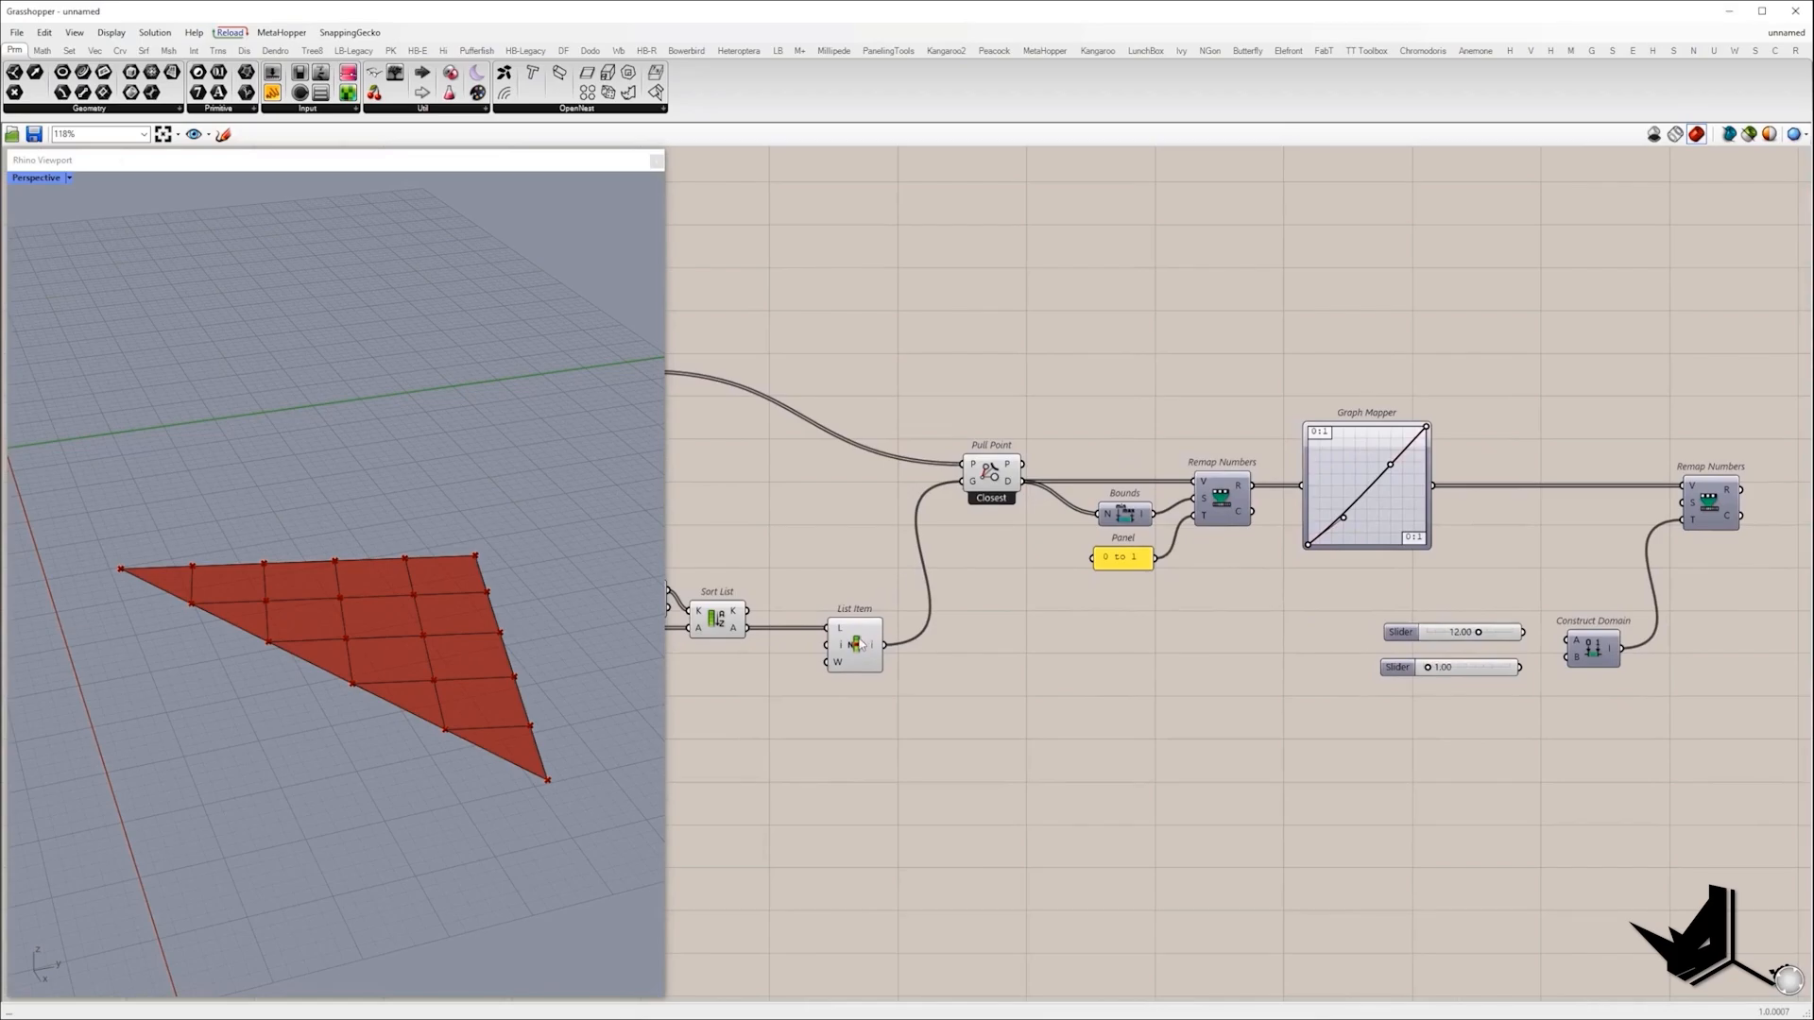
Connect the 12.00 slider to the Construct Domain A input and the 1.00 slider to its B input.
{"action": "left_click", "coordinate": [860, 644]}
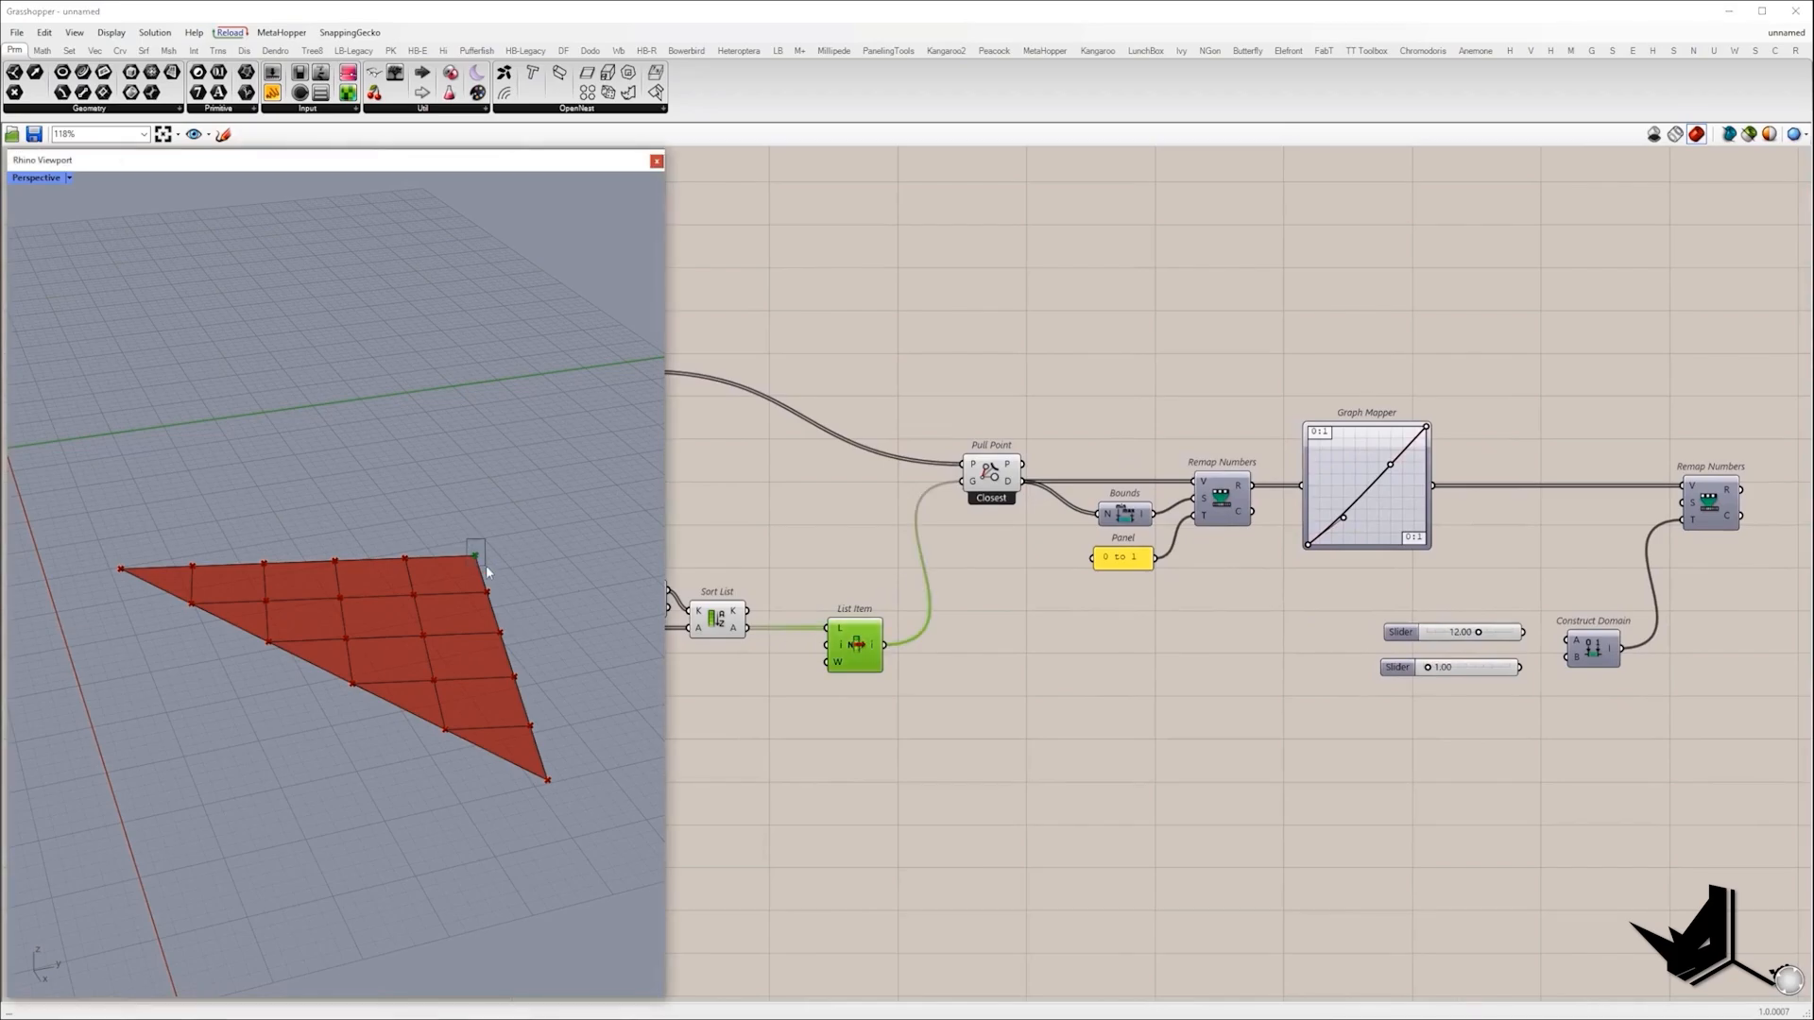
{"action": "scroll", "coordinate": [1326, 642], "scroll_direction": "up", "scroll_amount": 4}
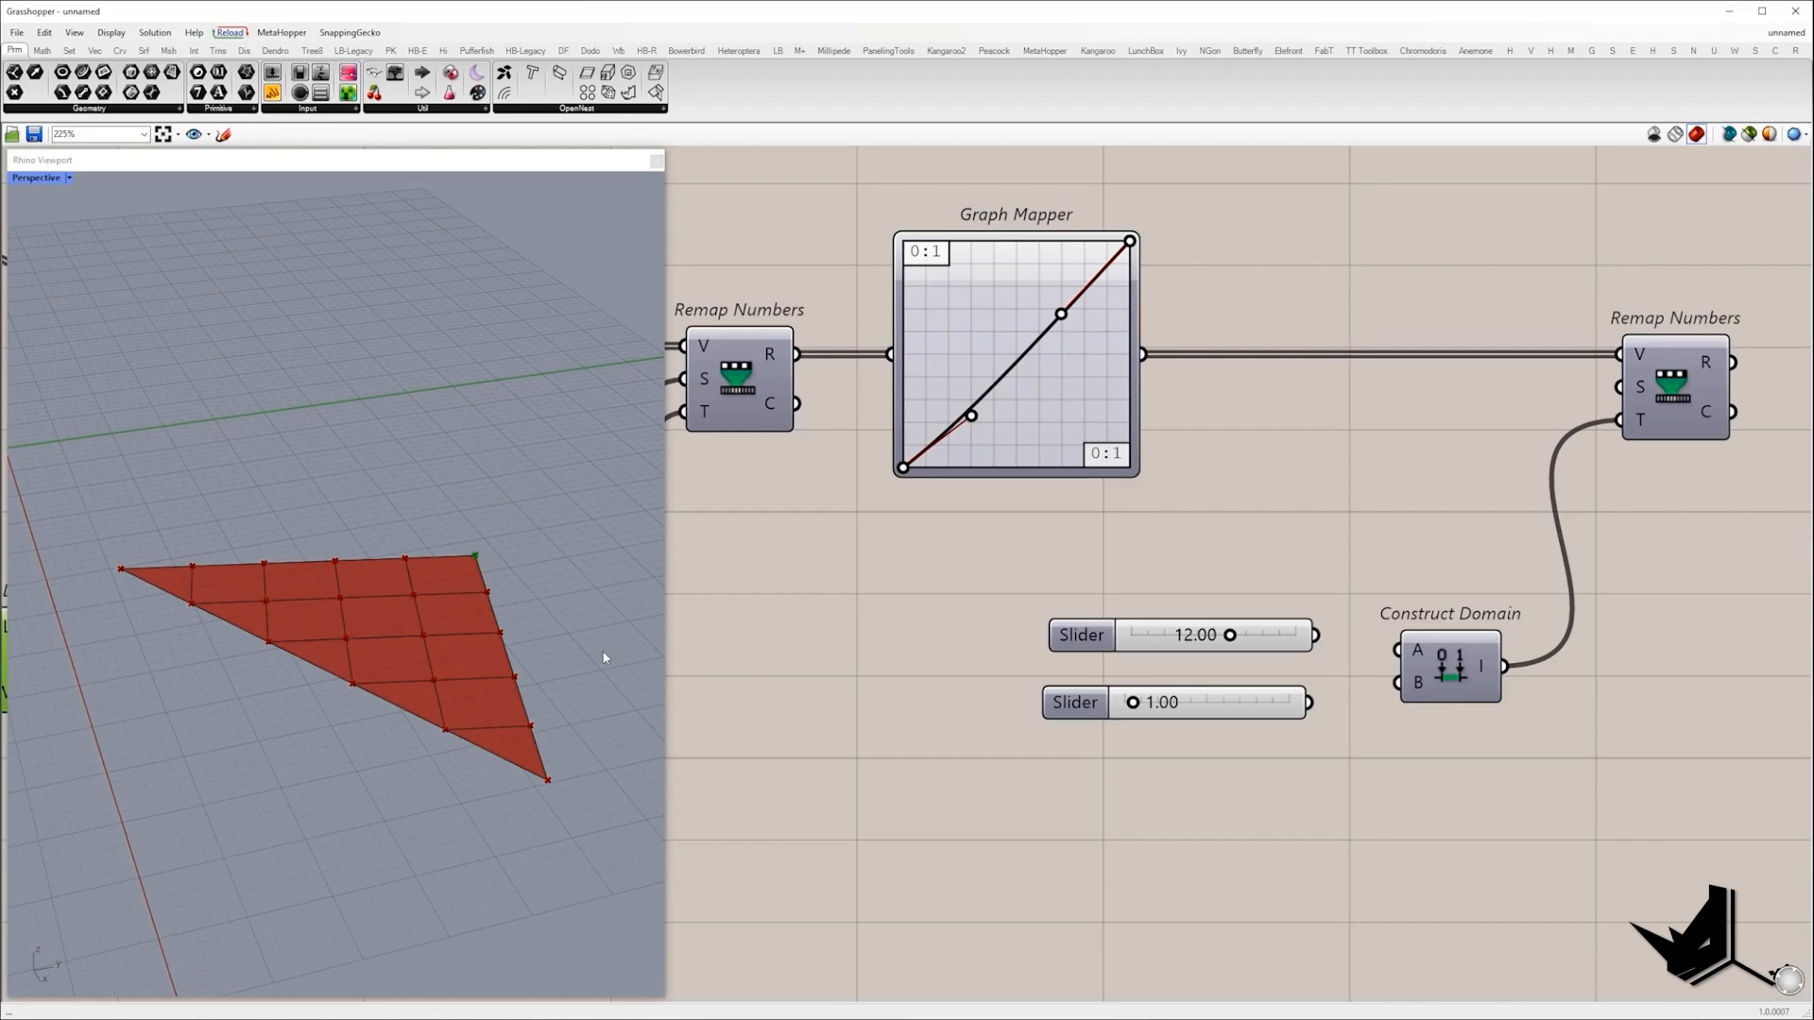
{"action": "scroll", "coordinate": [1469, 608], "scroll_direction": "down", "scroll_amount": 5}
{"action": "scroll", "coordinate": [1388, 642], "scroll_direction": "up", "scroll_amount": 5}
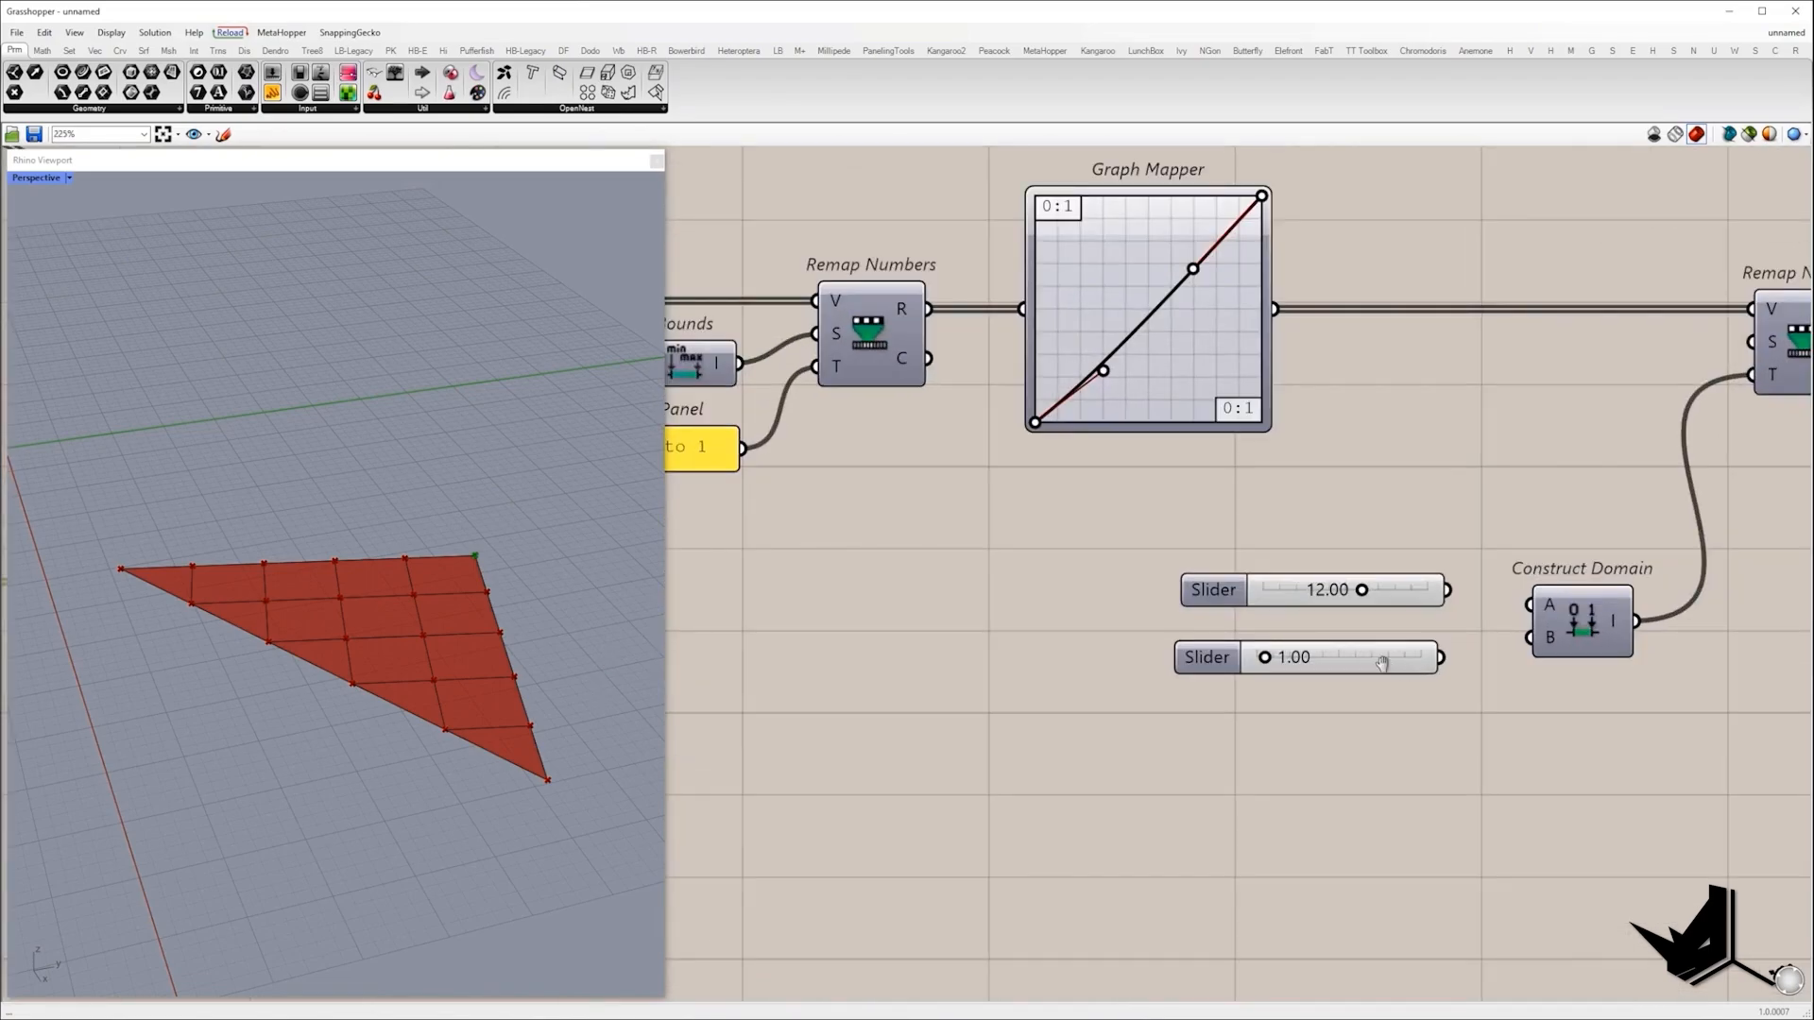
{"action": "scroll", "coordinate": [1381, 664], "scroll_direction": "down", "scroll_amount": 2}
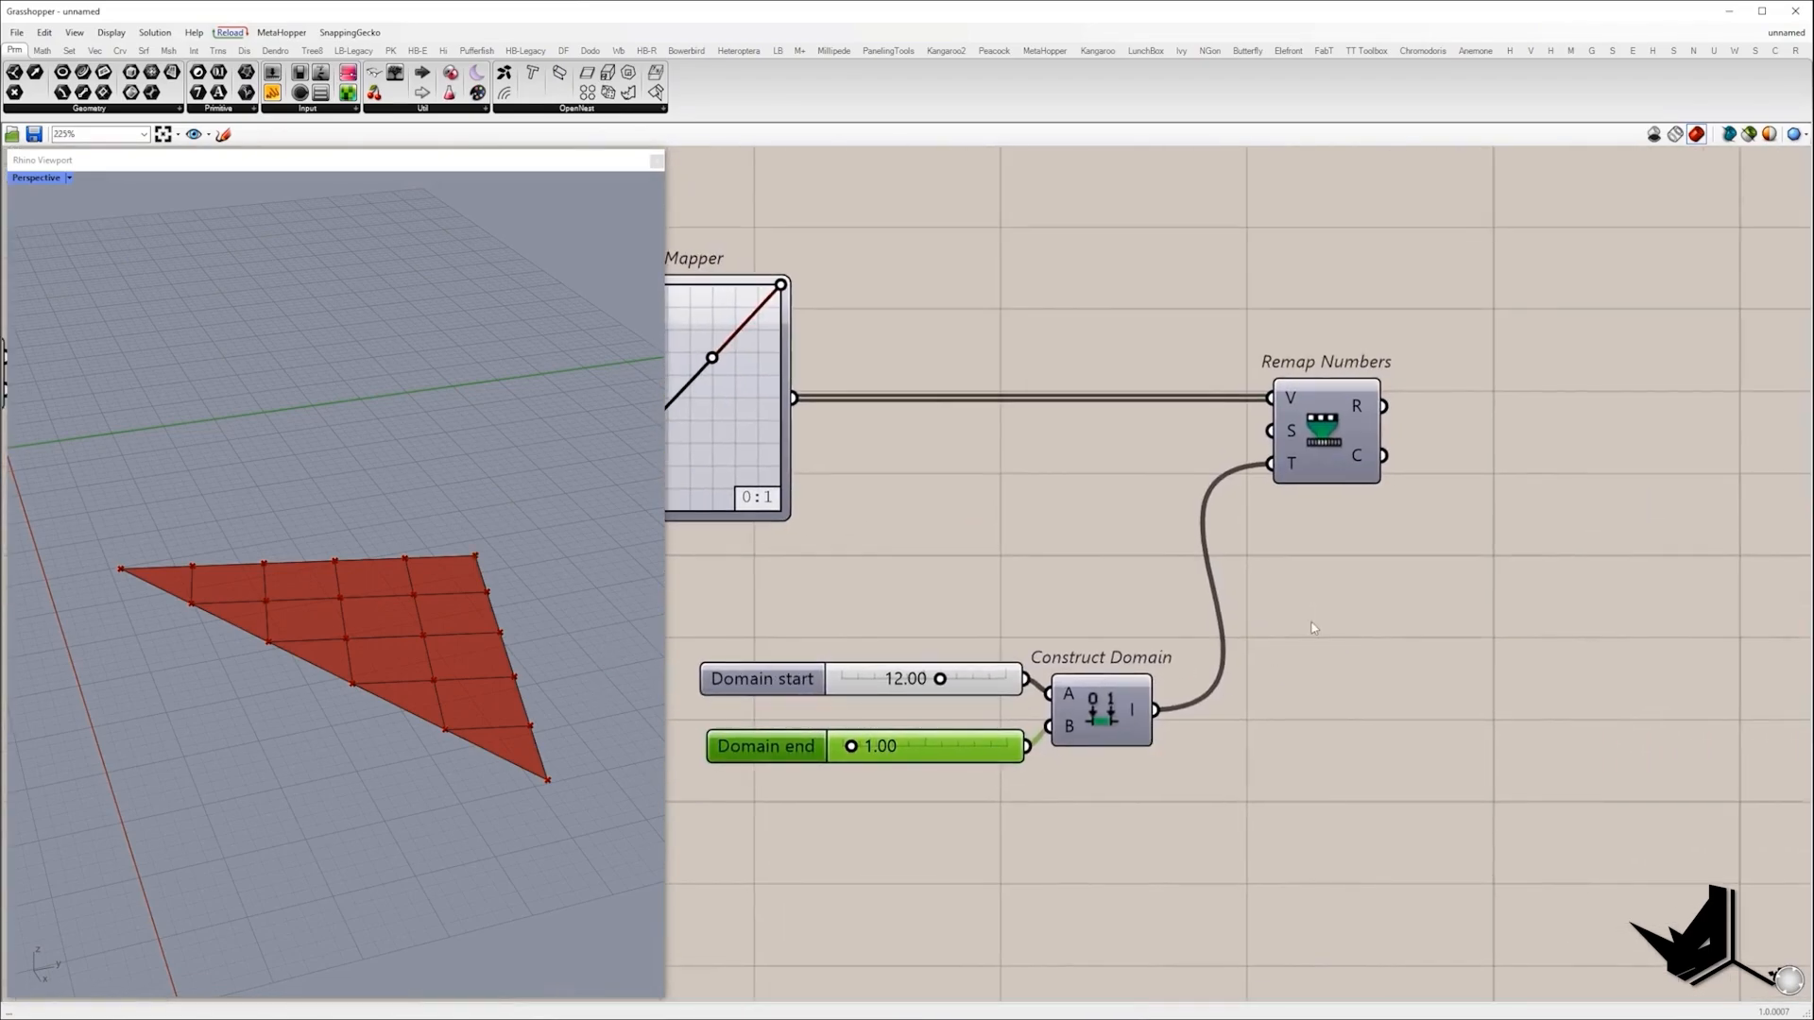
Add a Unit Z component and connect the R output of the second Remap Numbers to its F input.
{"action": "scroll", "coordinate": [1375, 550], "scroll_direction": "down", "scroll_amount": 3}
{"action": "left_click", "coordinate": [1441, 570]}
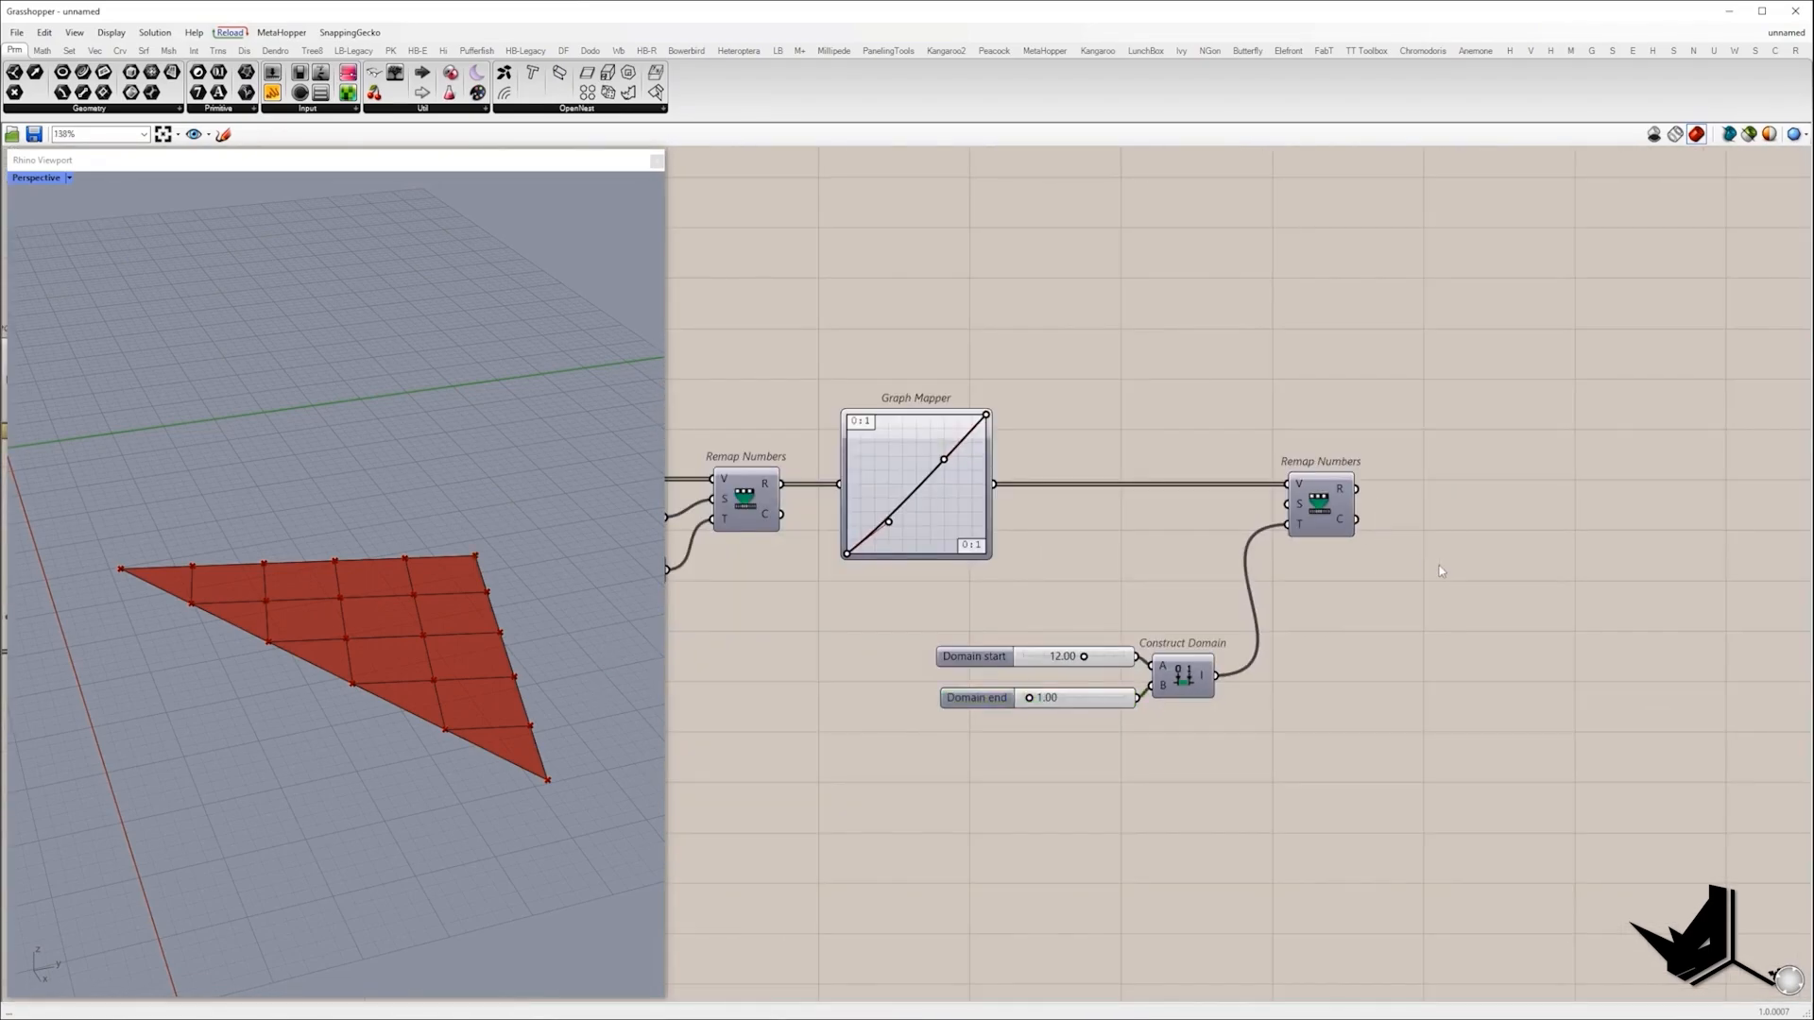
{"action": "double_click", "coordinate": [1441, 571]}
{"action": "double_click", "coordinate": [1409, 591]}
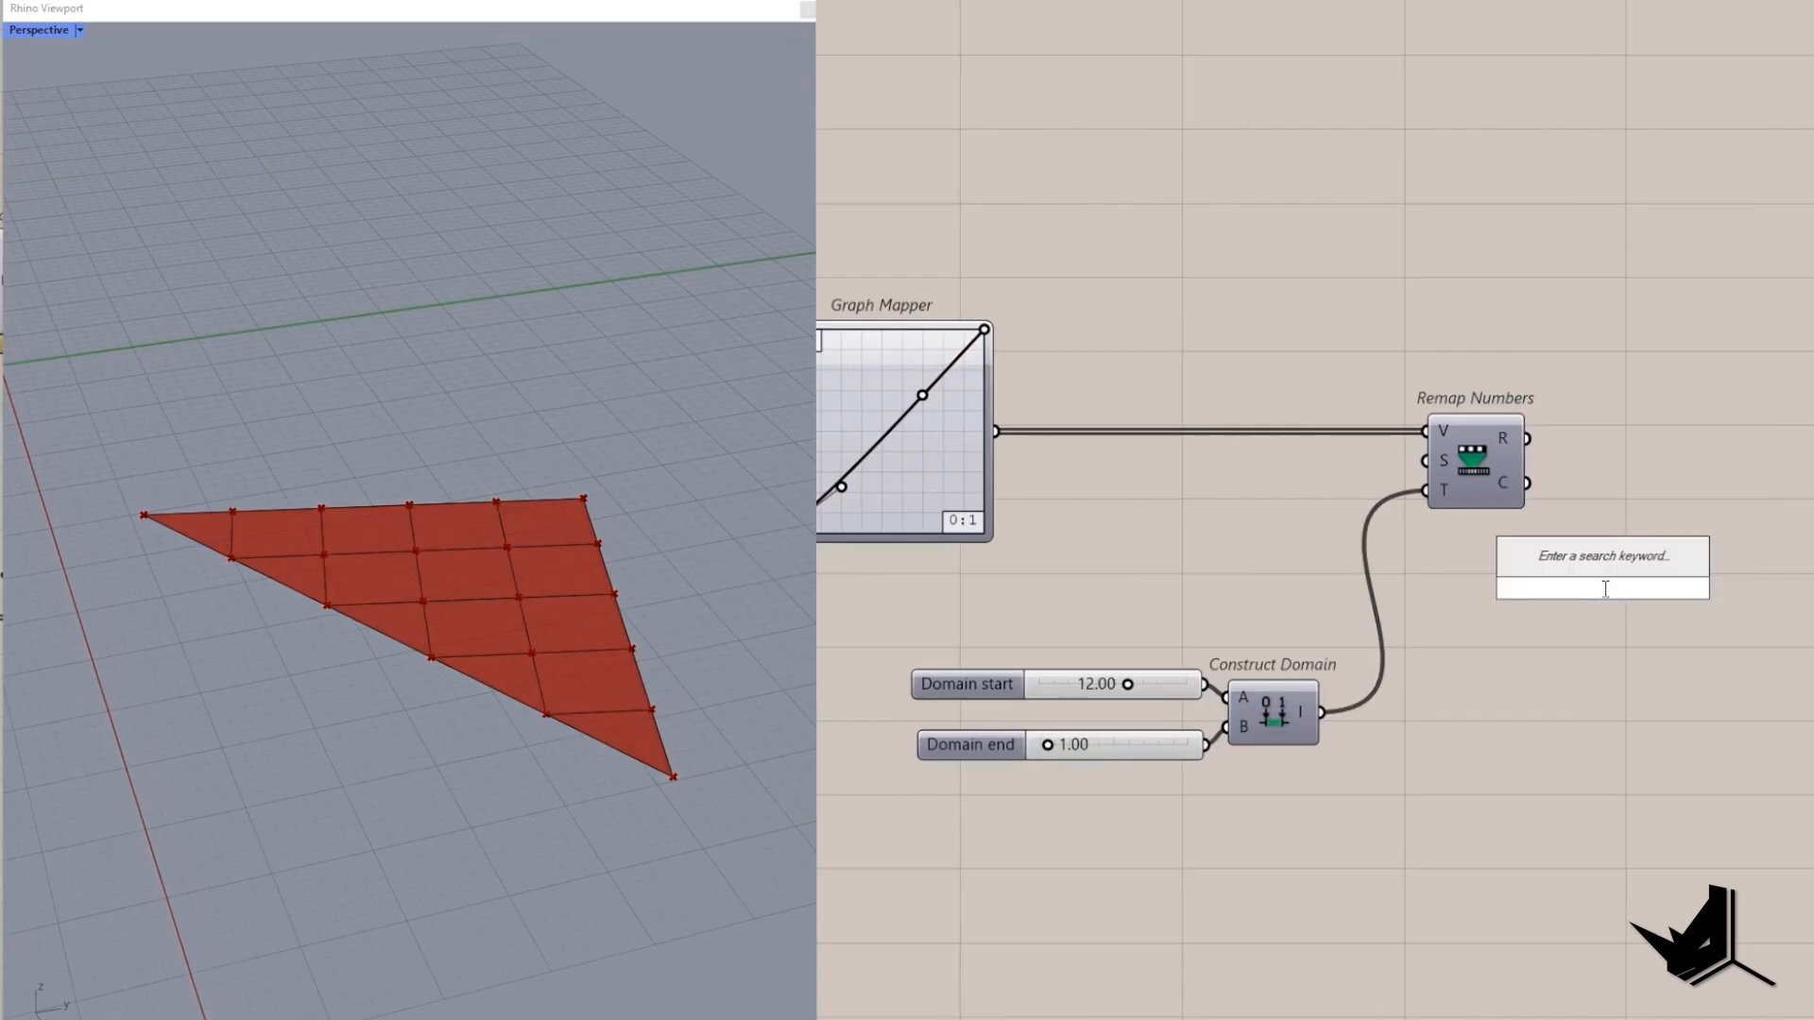
{"action": "type", "text": "z"}
{"action": "left_click", "coordinate": [1405, 437]}
{"action": "left_click_drag", "start_coordinate": [1370, 341], "coordinate": [1399, 489]}
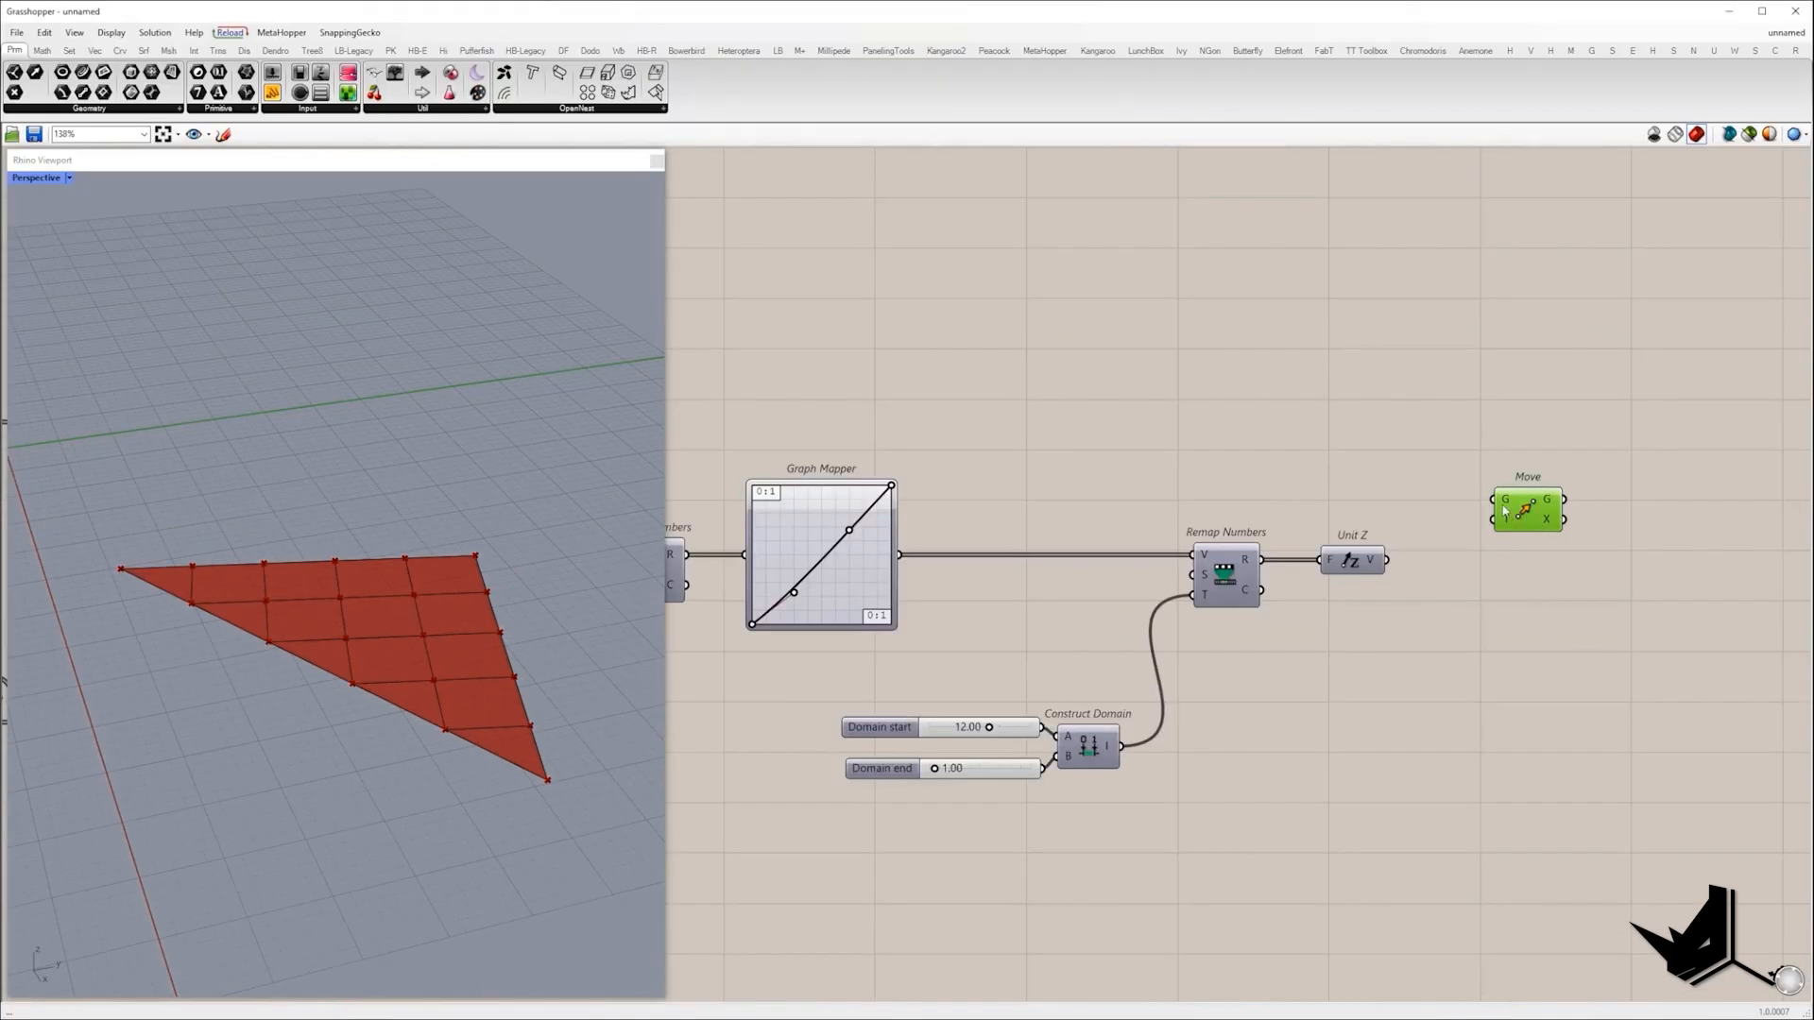
Connect the Unit Z output to the T input of a Move component and the Deconstruct Mesh V output to its G input.
{"action": "scroll", "coordinate": [1504, 511], "scroll_direction": "down", "scroll_amount": 1}
{"action": "left_click_drag", "start_coordinate": [1494, 519], "coordinate": [1442, 545]}
{"action": "left_click_drag", "start_coordinate": [1442, 545], "coordinate": [1405, 553]}
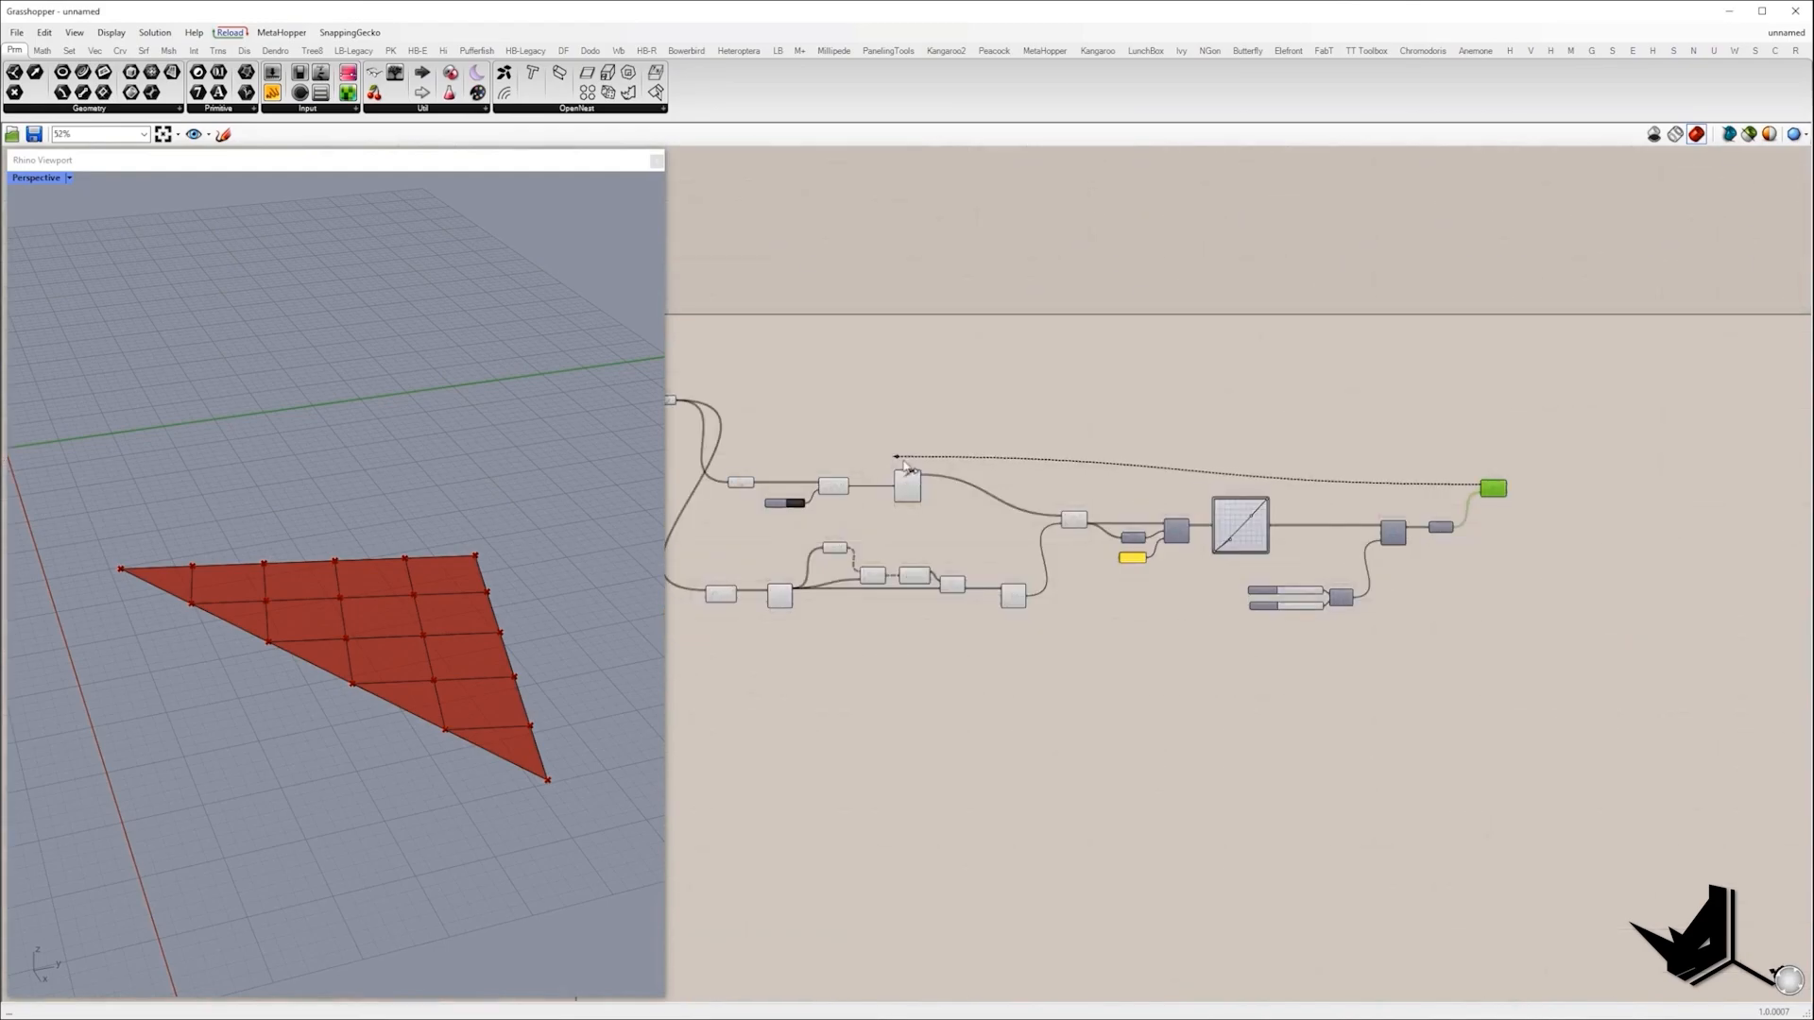
{"action": "scroll", "coordinate": [914, 462], "scroll_direction": "up", "scroll_amount": 3}
{"action": "left_click_drag", "start_coordinate": [898, 458], "coordinate": [927, 478]}
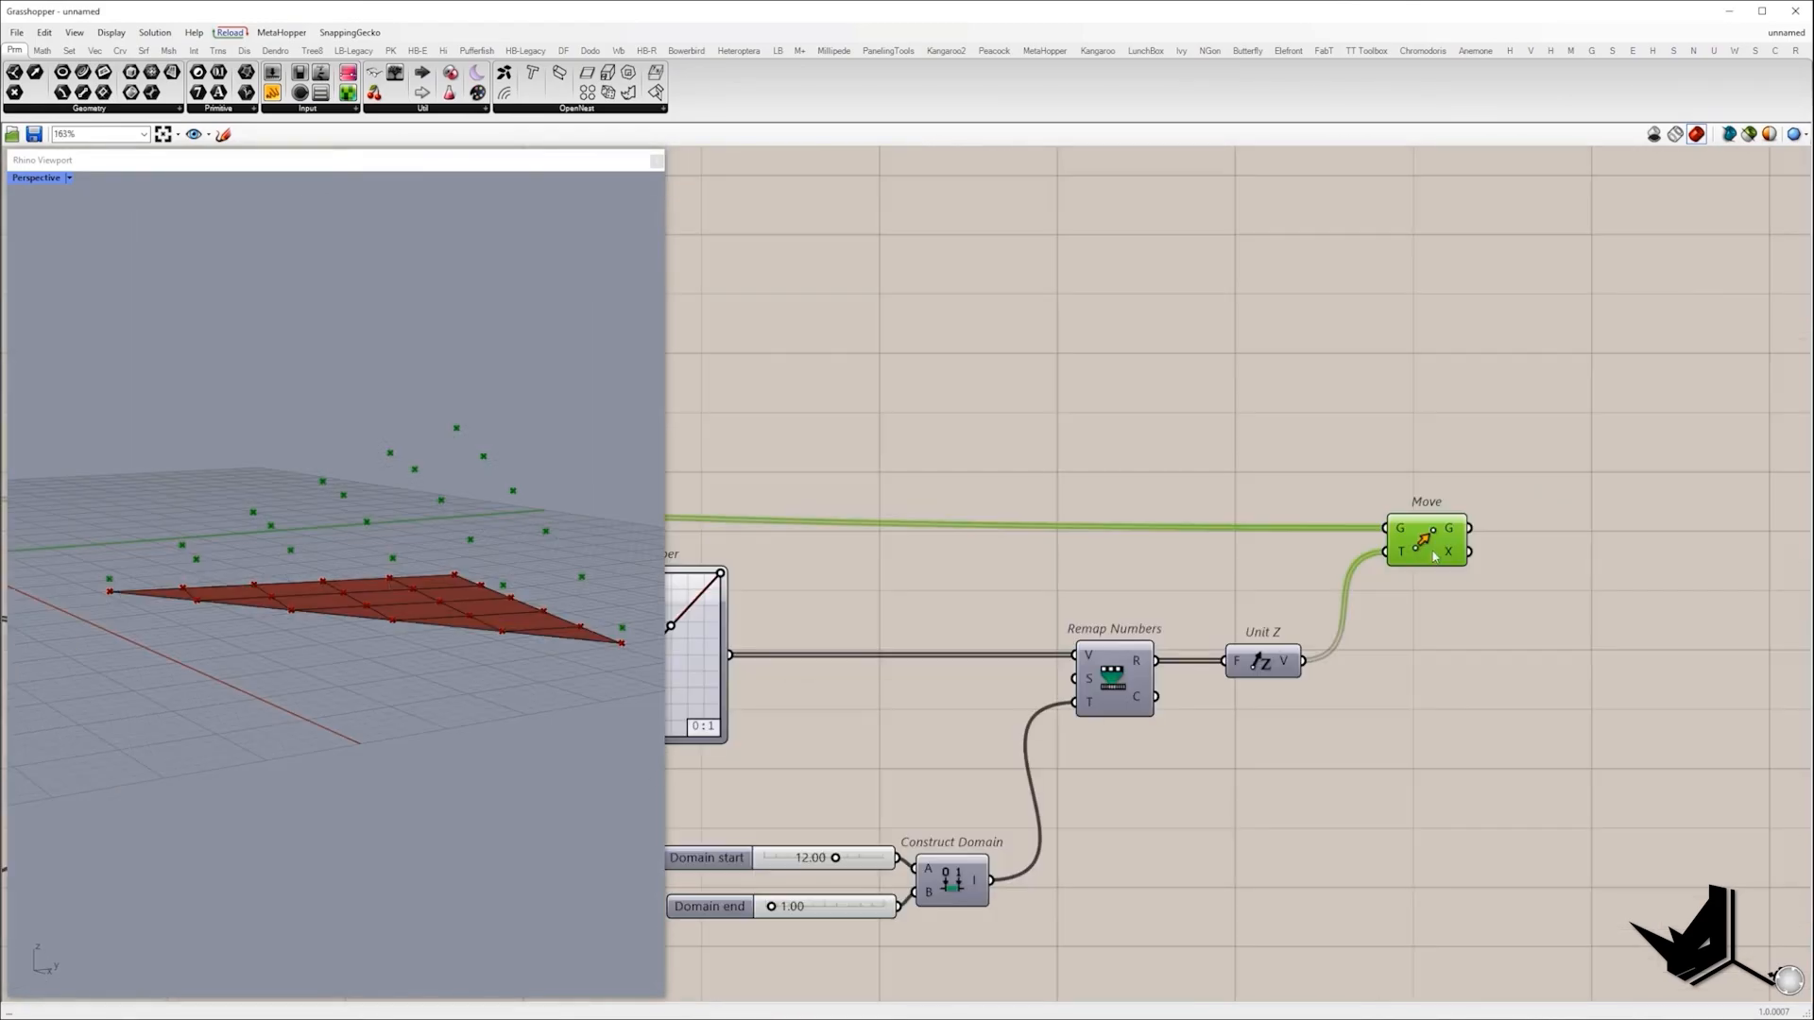
Add a Construct Mesh component with the Move G output in V and the Deconstruct Mesh F output in F.
{"action": "scroll", "coordinate": [1434, 556], "scroll_direction": "down", "scroll_amount": 2}
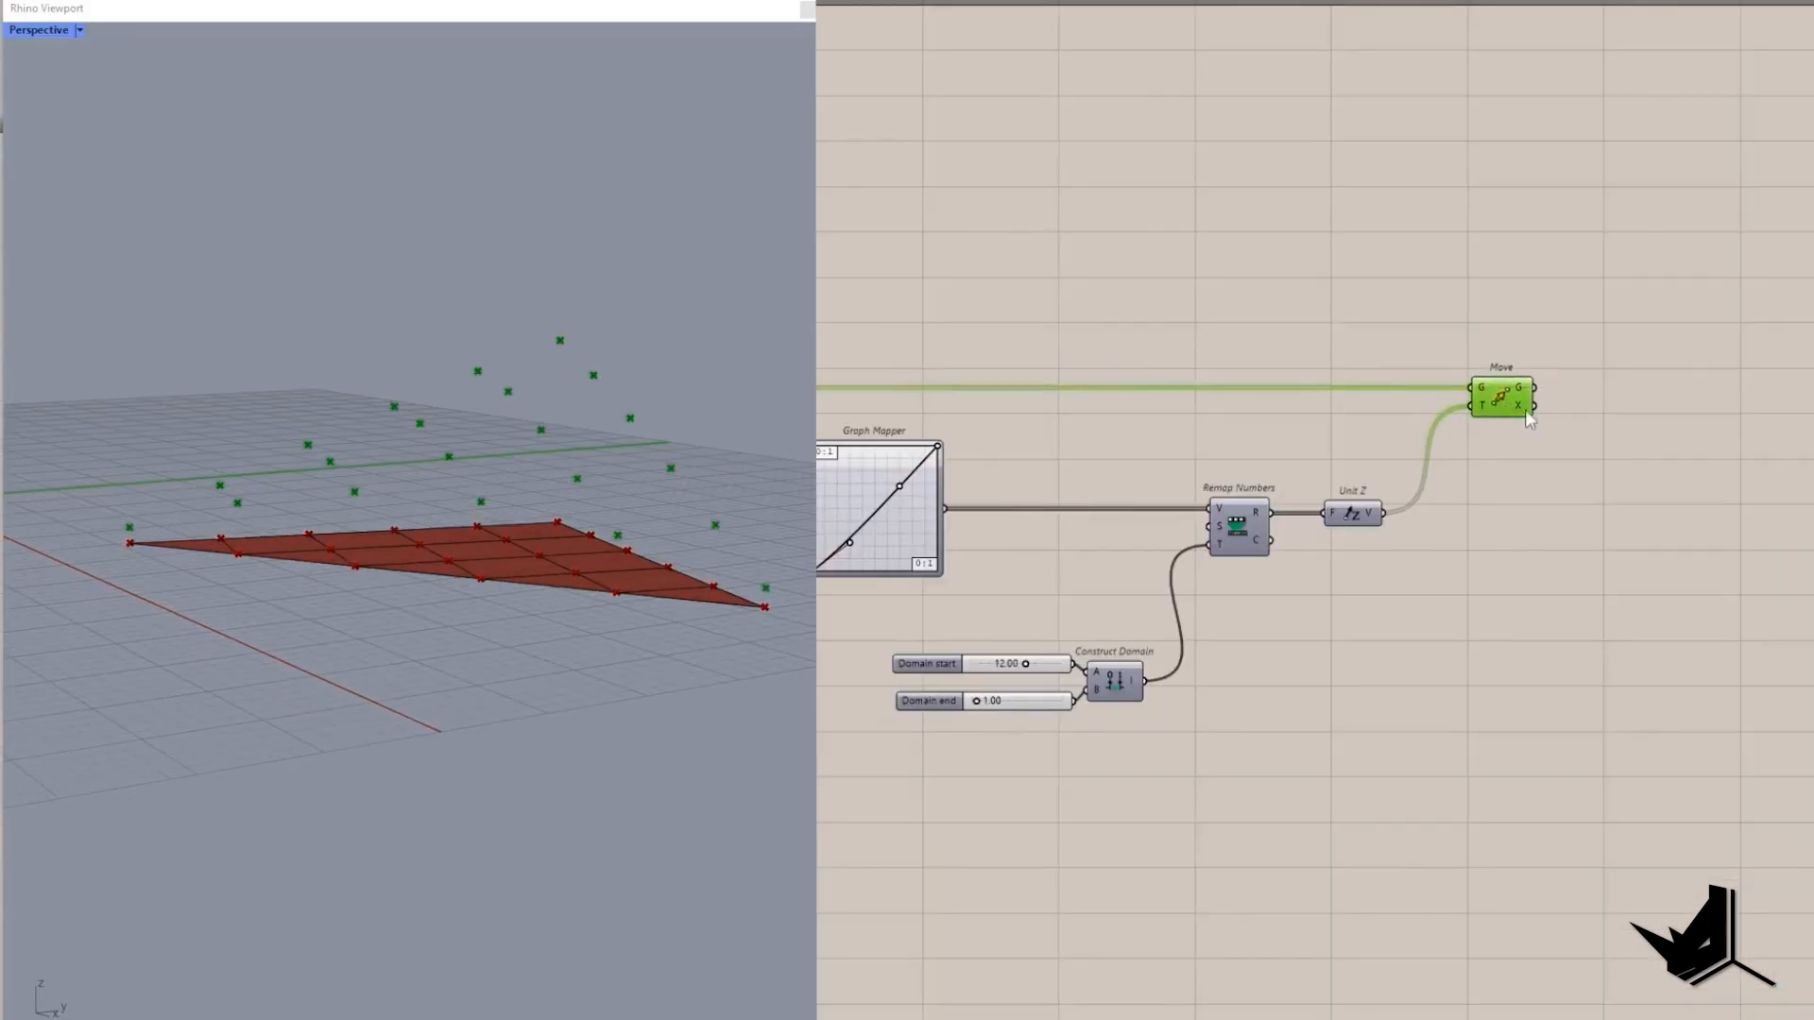
{"action": "double_click", "coordinate": [1339, 513]}
{"action": "type", "text": "con"}
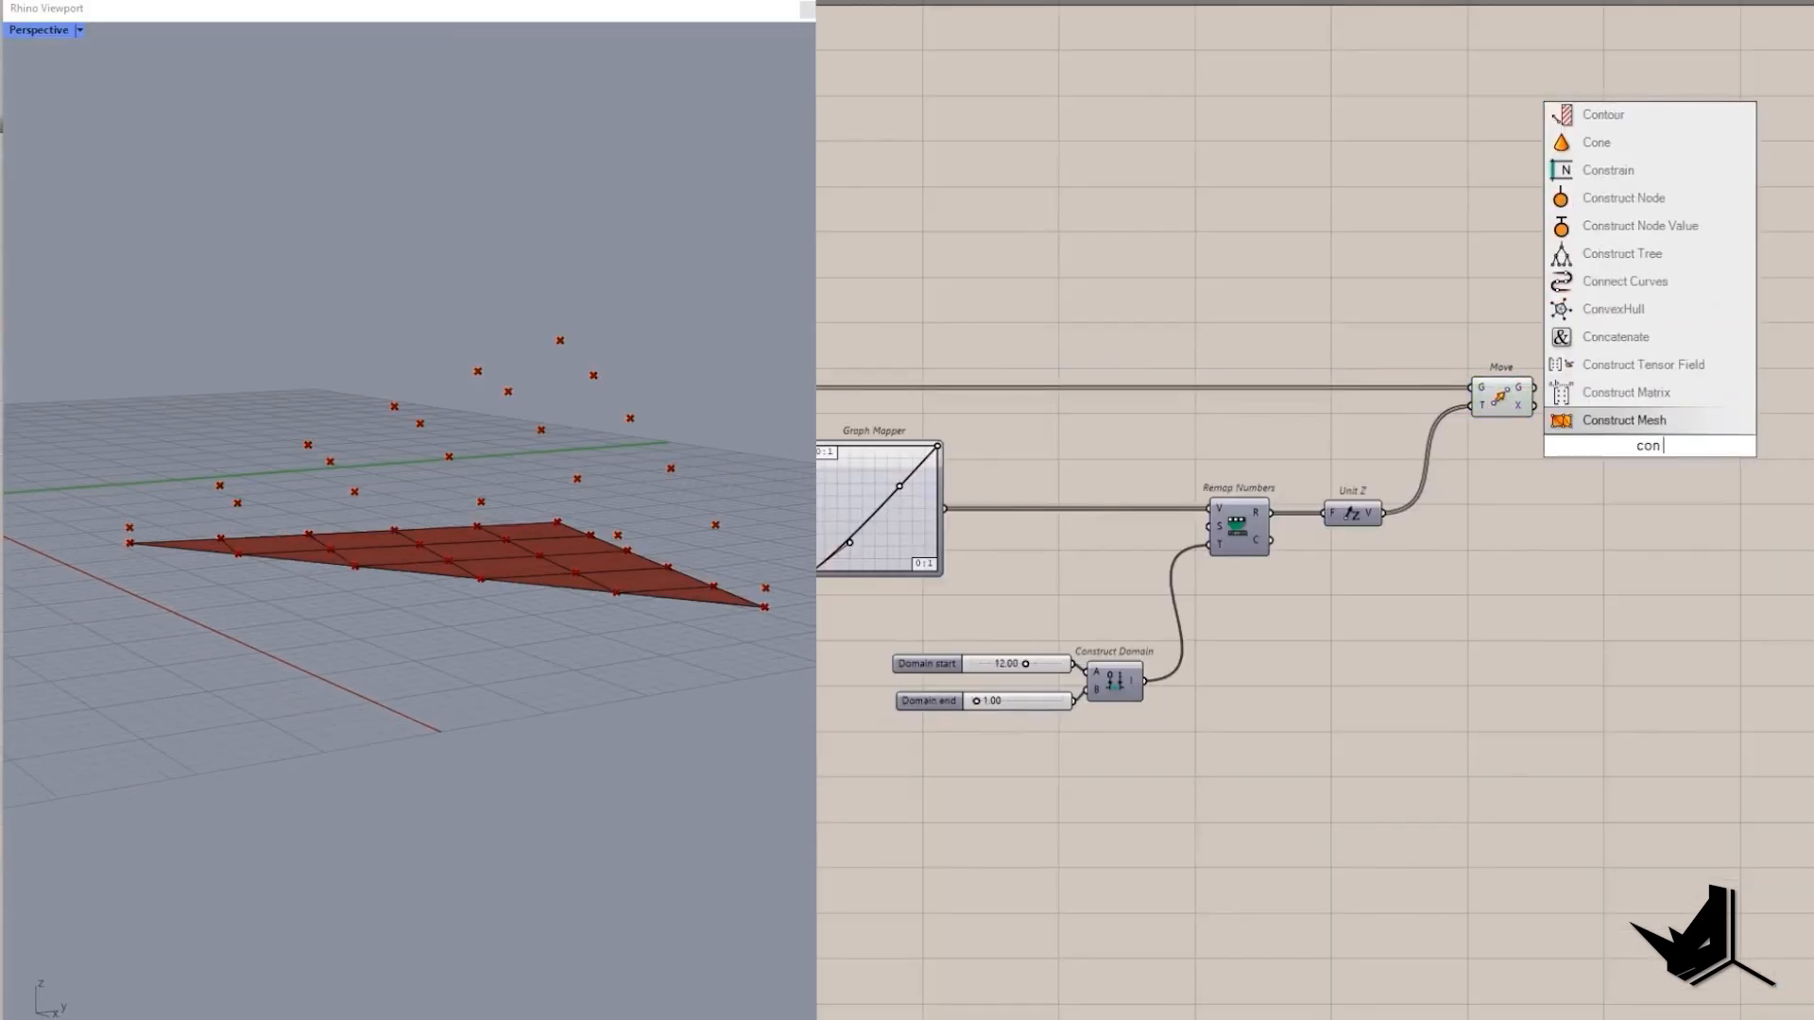
{"action": "left_click", "coordinate": [1649, 426]}
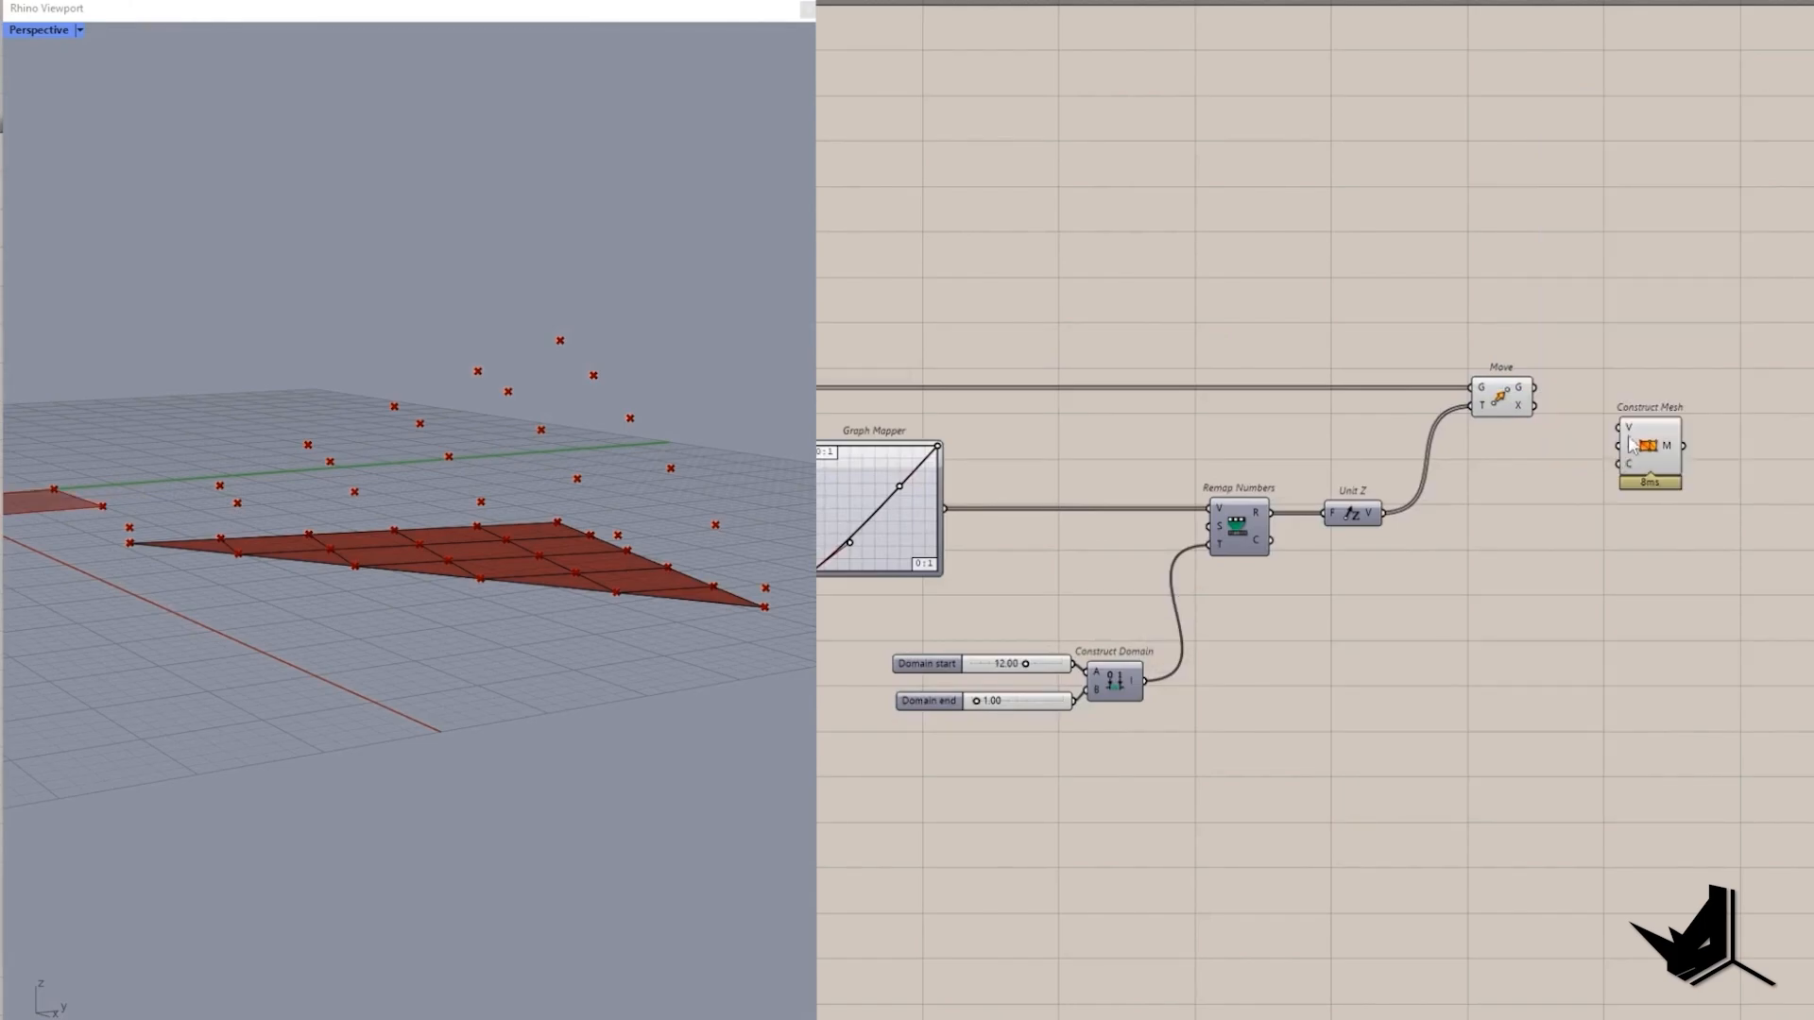
{"action": "scroll", "coordinate": [1615, 449], "scroll_direction": "up", "scroll_amount": 2}
{"action": "left_click_drag", "start_coordinate": [1613, 423], "coordinate": [1507, 370]}
{"action": "left_click_drag", "start_coordinate": [1640, 445], "coordinate": [921, 550]}
{"action": "scroll", "coordinate": [1450, 447], "scroll_direction": "down", "scroll_amount": 5}
{"action": "scroll", "coordinate": [1391, 449], "scroll_direction": "down", "scroll_amount": 3}
{"action": "scroll", "coordinate": [841, 495], "scroll_direction": "up", "scroll_amount": 5}
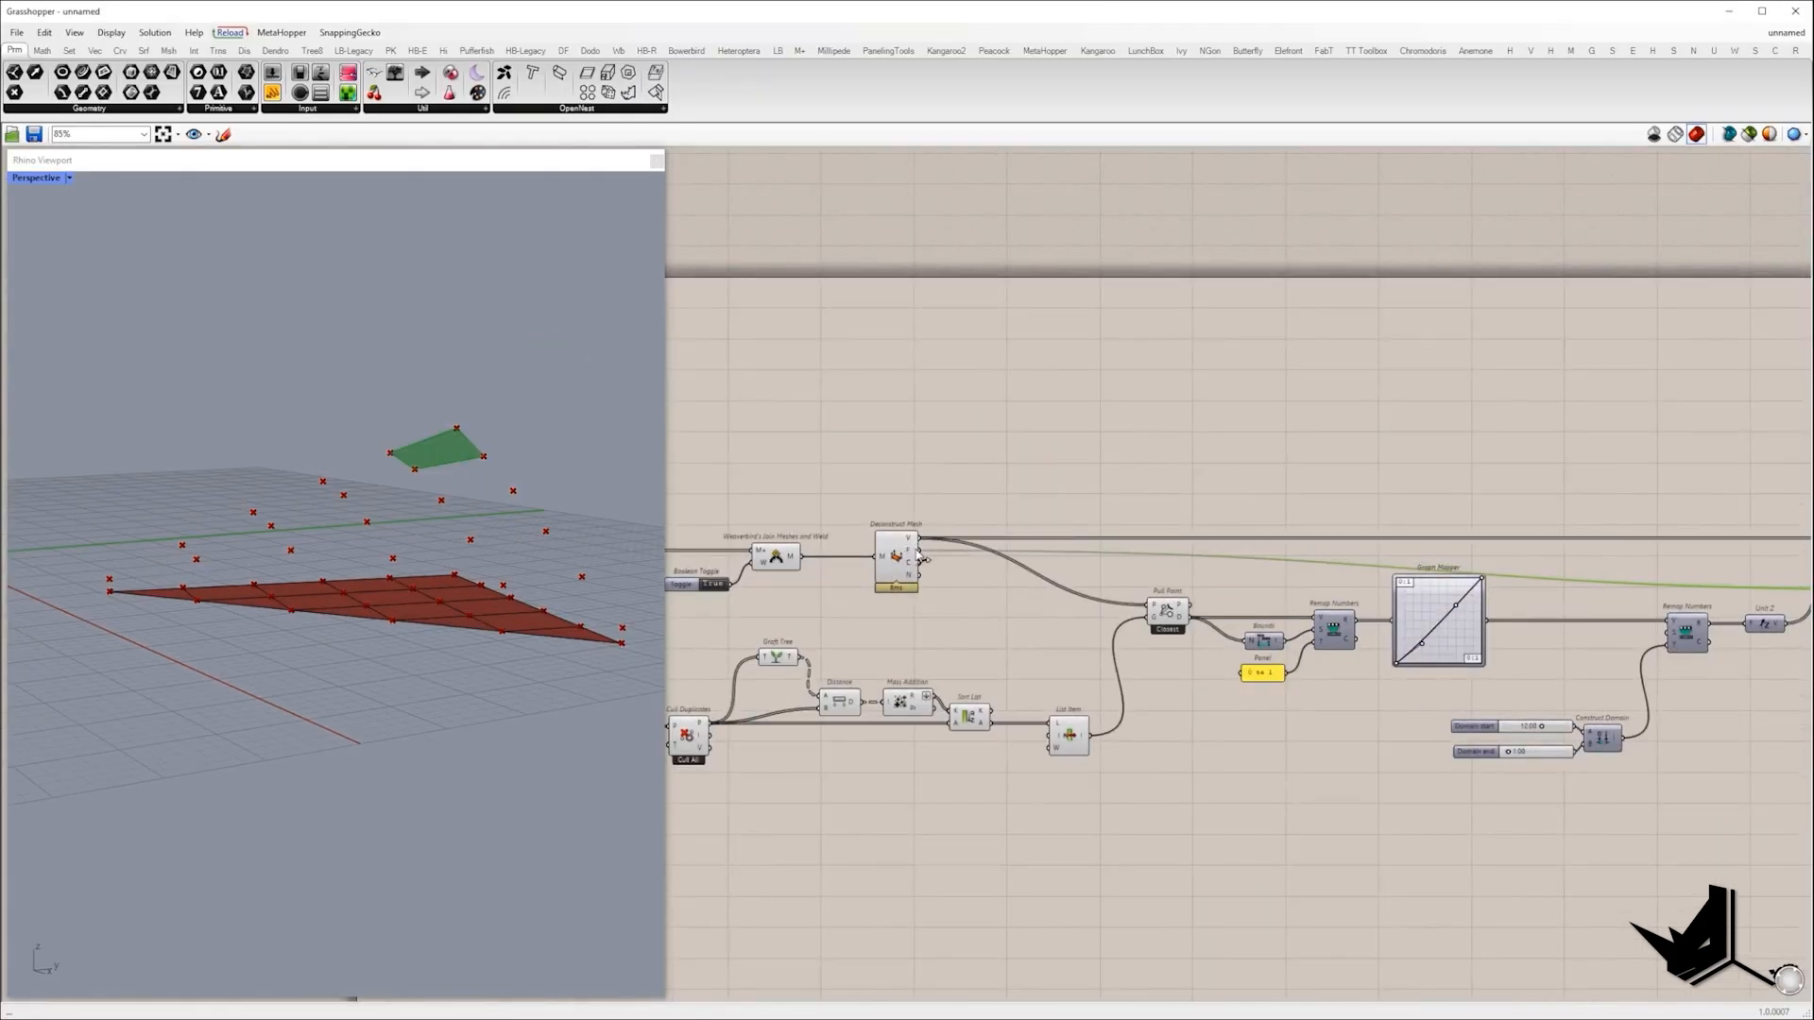
Reshape the Graph Mapper's Bezier curve into a sagging arc by pulling the upper handle down the right edge and lowering the bottom handle.
{"action": "right_click_drag", "start_coordinate": [259, 507], "coordinate": [377, 531]}
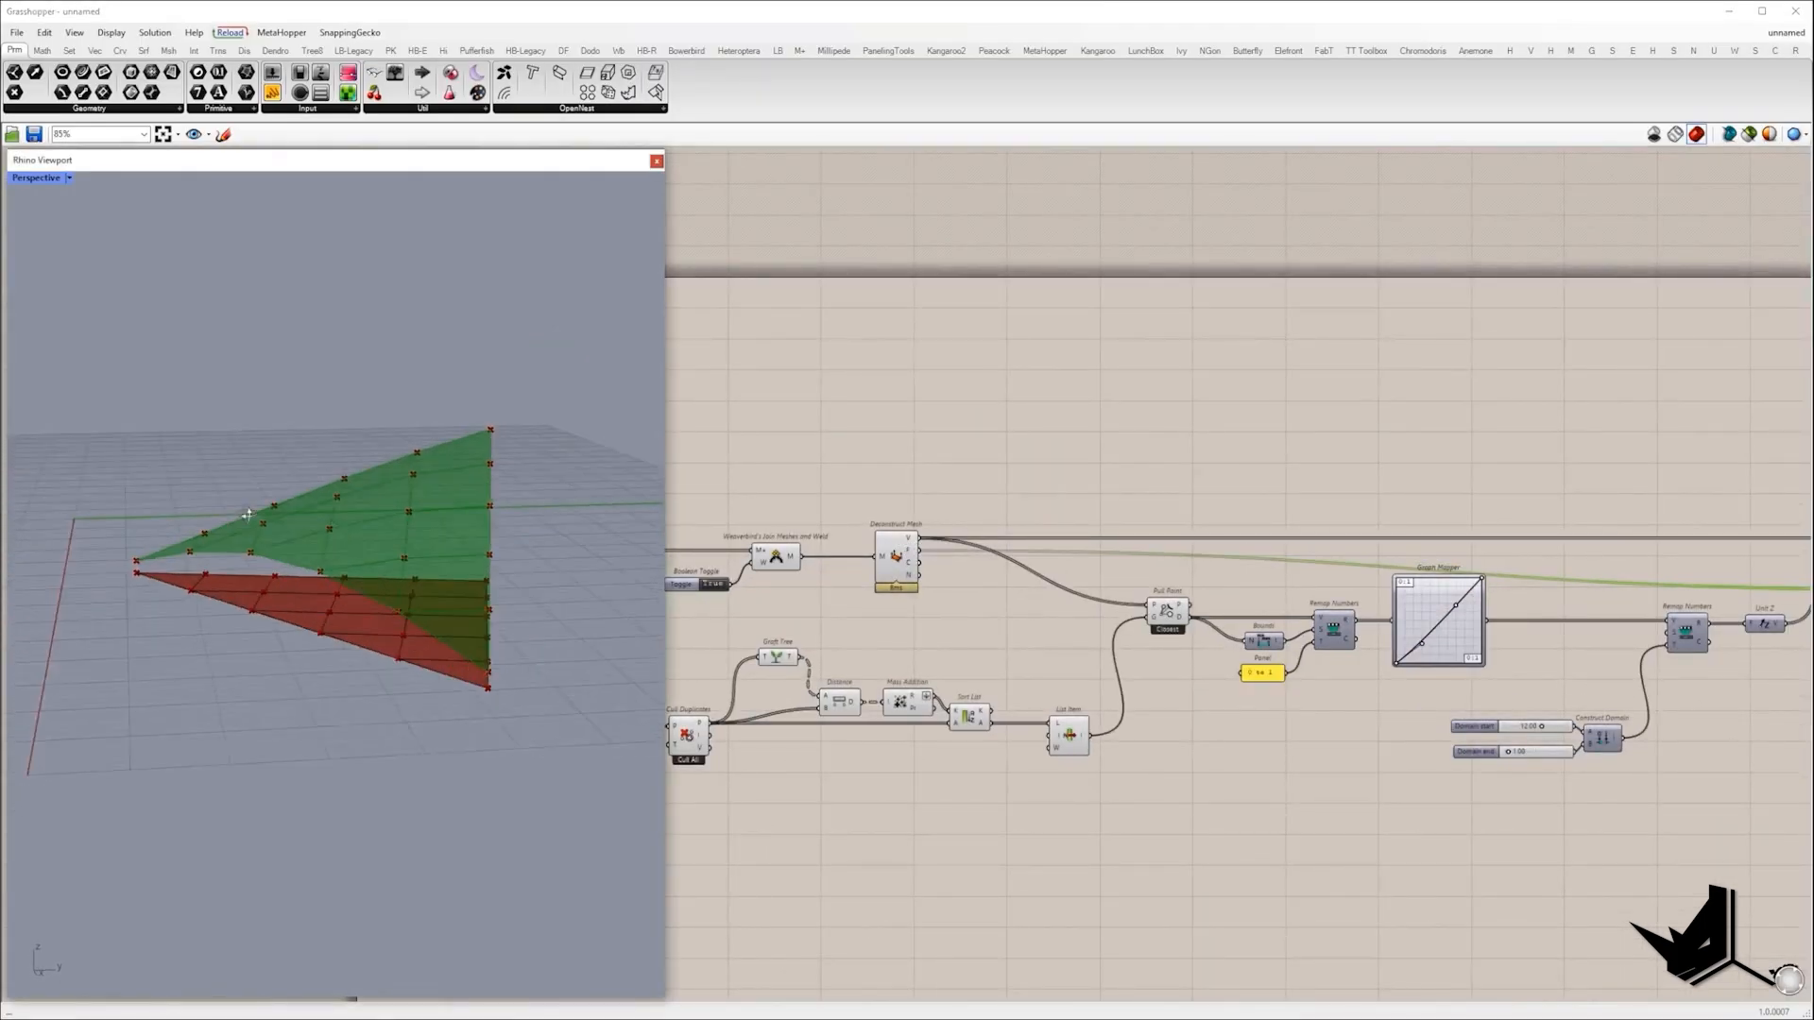
{"action": "right_click_drag", "start_coordinate": [1306, 554], "coordinate": [907, 529]}
{"action": "right_click_drag", "start_coordinate": [378, 529], "coordinate": [274, 472]}
{"action": "scroll", "coordinate": [1096, 661], "scroll_direction": "up", "scroll_amount": 4}
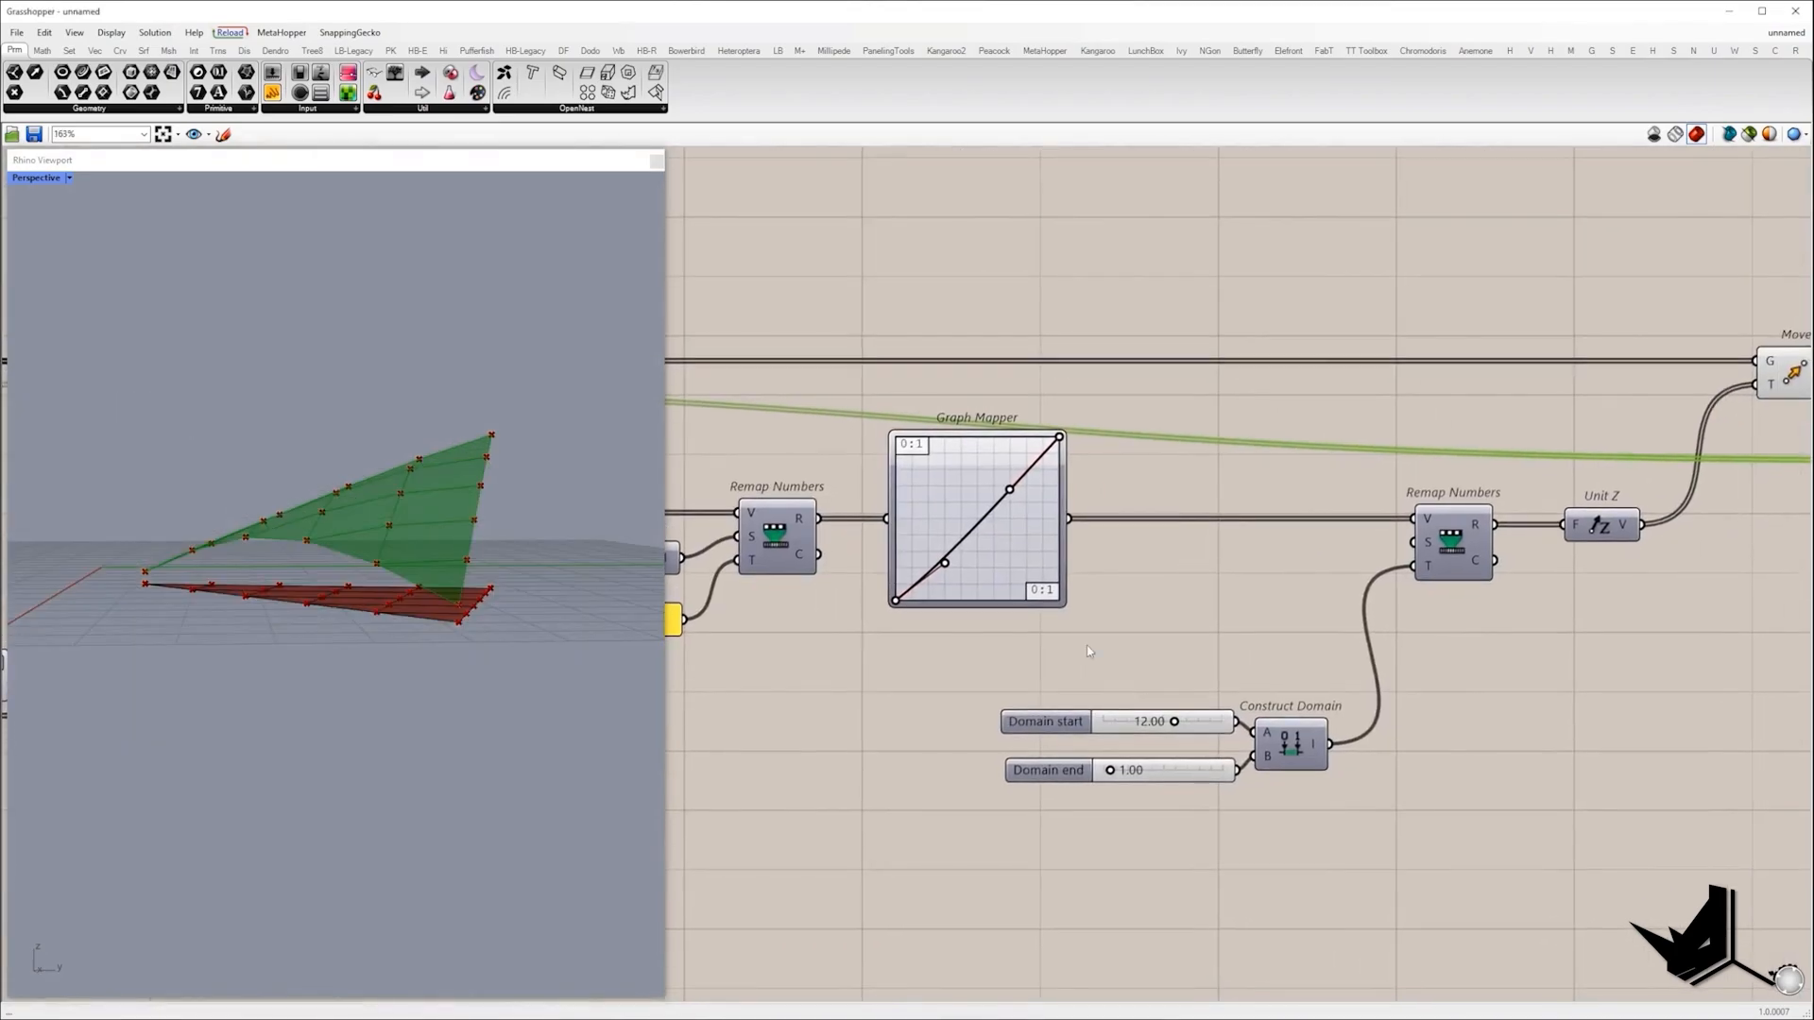
{"action": "scroll", "coordinate": [941, 544], "scroll_direction": "up", "scroll_amount": 3}
{"action": "left_click_drag", "start_coordinate": [1054, 459], "coordinate": [1134, 493]}
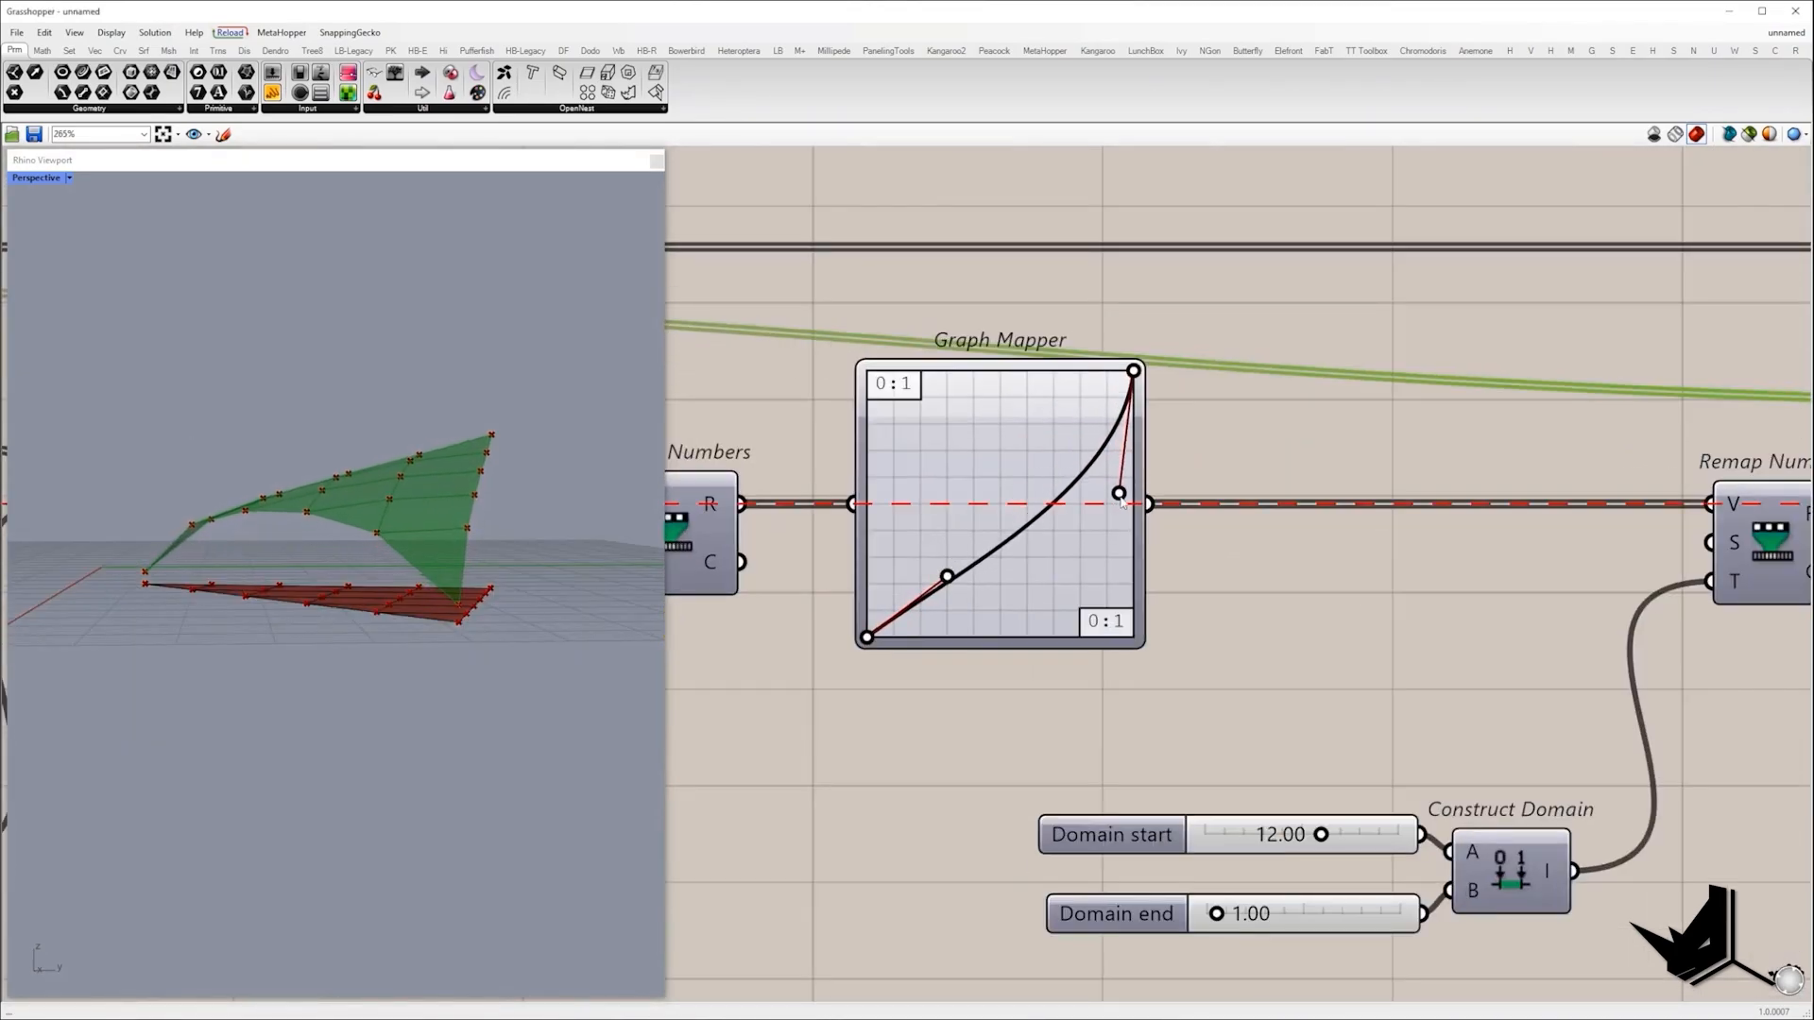
{"action": "left_click_drag", "start_coordinate": [949, 583], "coordinate": [965, 590]}
{"action": "right_click_drag", "start_coordinate": [349, 510], "coordinate": [416, 470]}
Turn off the preview of the Construct Mesh component.
{"action": "scroll", "coordinate": [933, 565], "scroll_direction": "down", "scroll_amount": 6}
{"action": "right_click", "coordinate": [1573, 510]}
{"action": "left_click", "coordinate": [1611, 557]}
Capture a screenshot of the Rhino viewport area showing the flat triangular mesh.
{"action": "key", "text": "Print"}
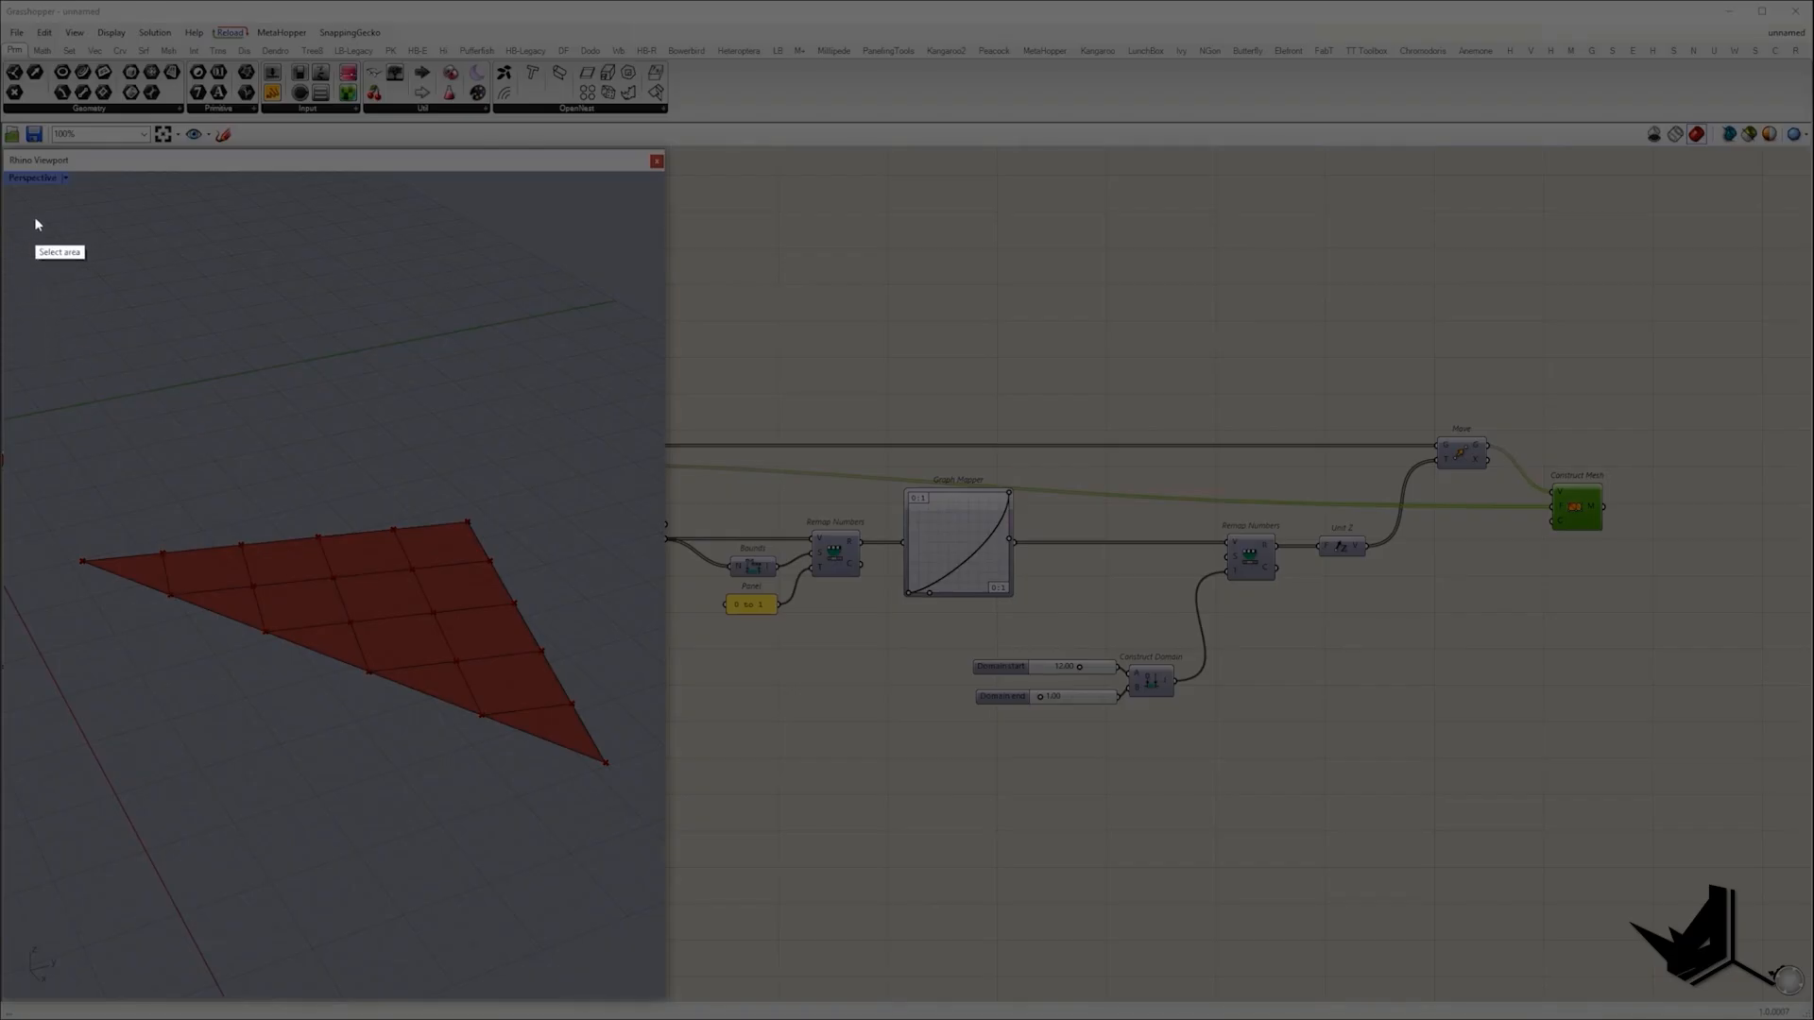
{"action": "left_click_drag", "start_coordinate": [17, 206], "coordinate": [646, 940]}
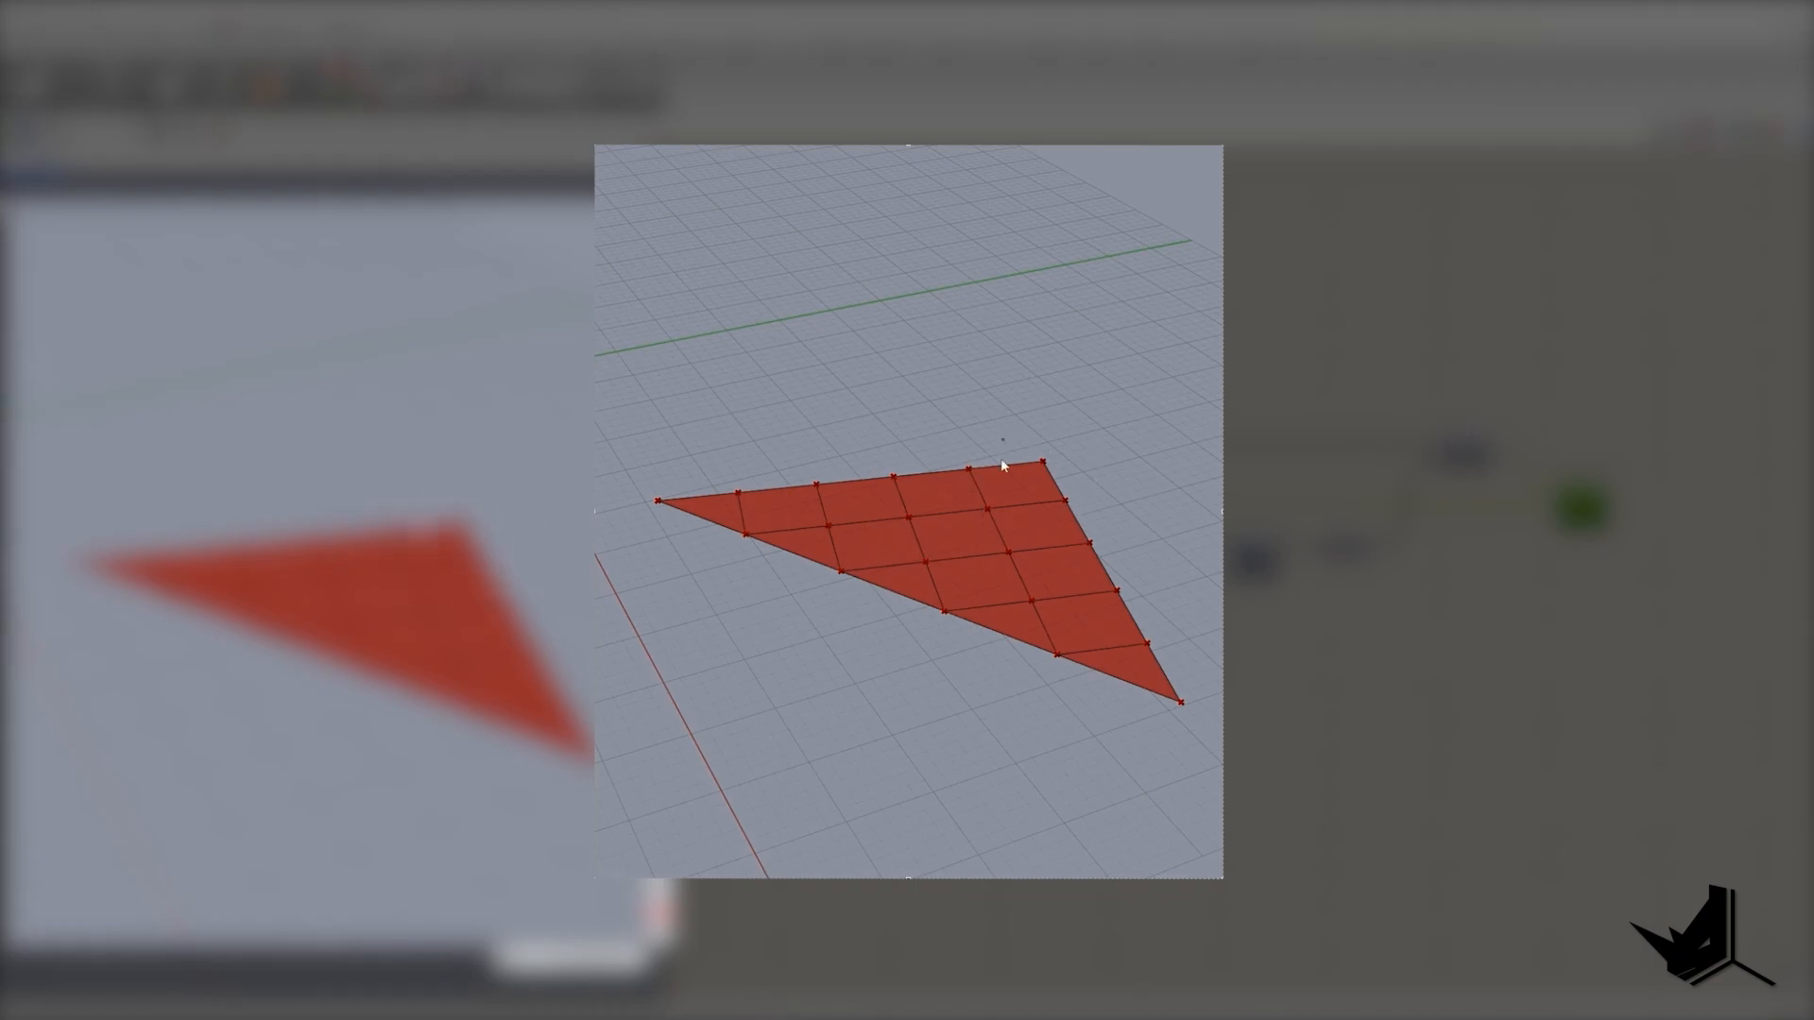
{"action": "mouse_move", "coordinate": [968, 472]}
{"action": "left_mouse_down"}
{"action": "mouse_move", "coordinate": [1041, 508]}
{"action": "mouse_move", "coordinate": [1028, 470]}
{"action": "mouse_move", "coordinate": [970, 467]}
{"action": "left_mouse_up"}
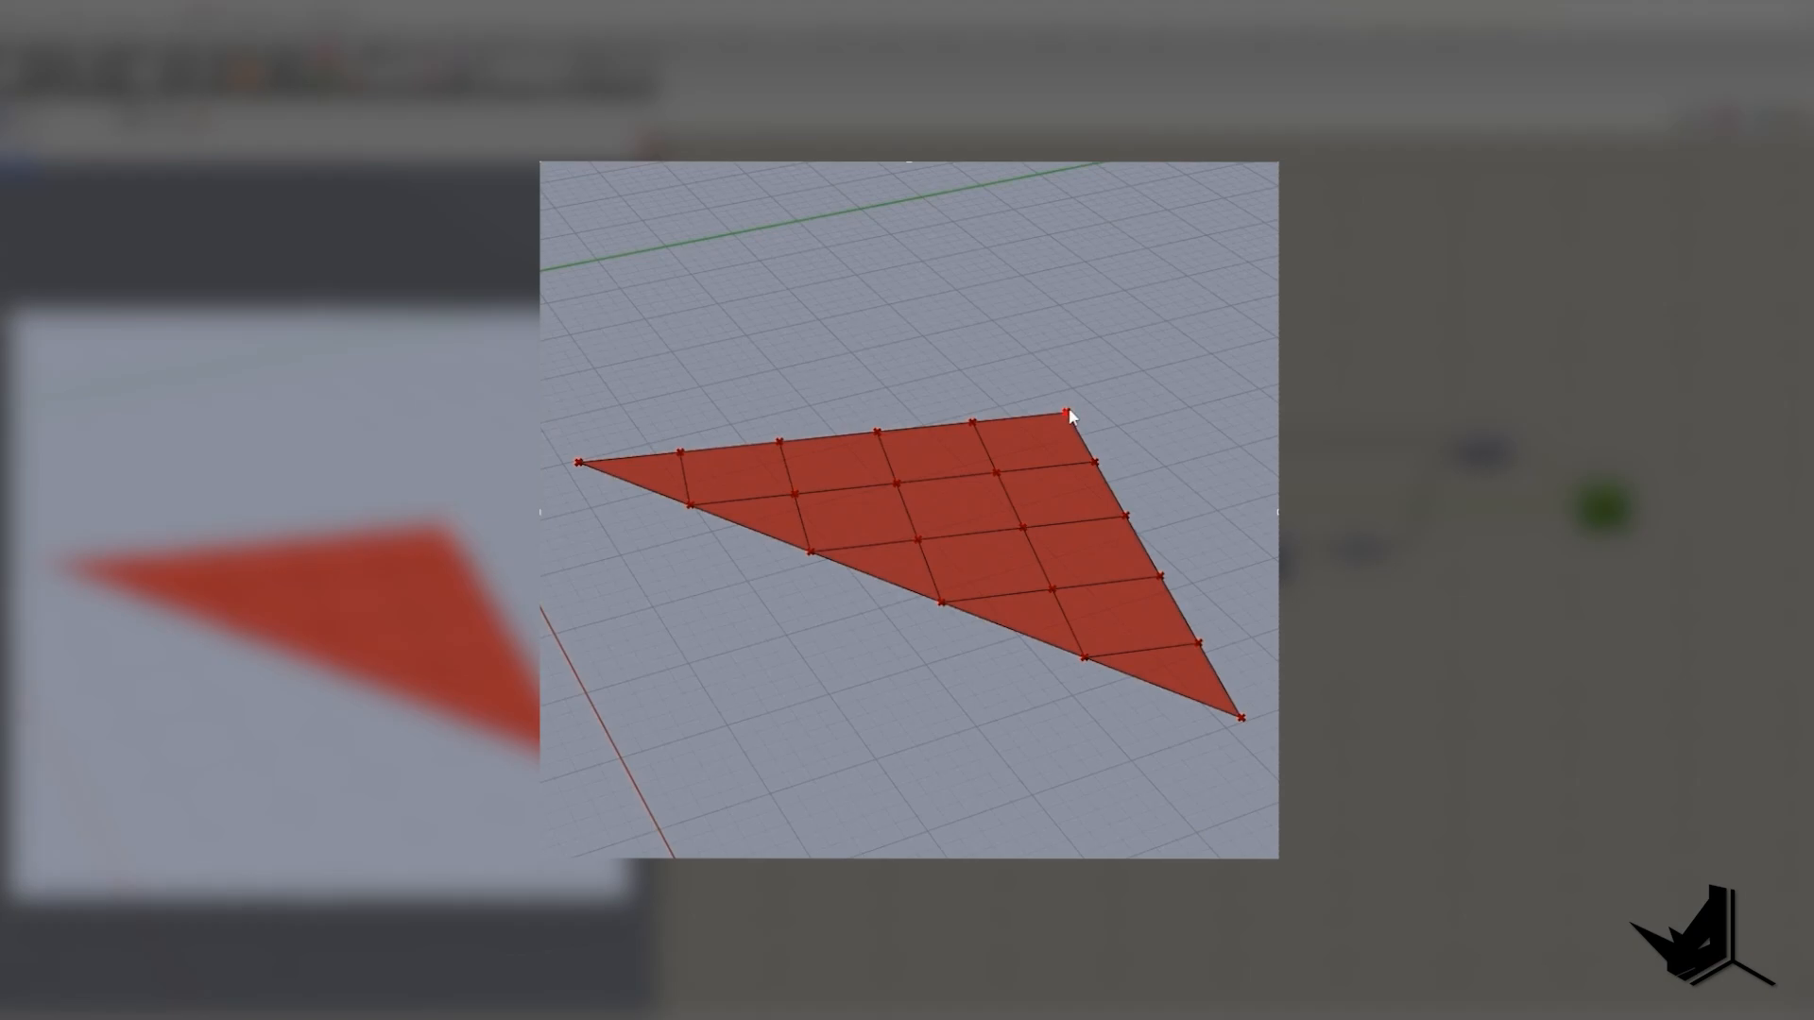
Point out the right-angled corner and surrounding cells on the captured image of the flat mesh, and close the capture.
{"action": "left_click_drag", "start_coordinate": [1071, 410], "coordinate": [1074, 413]}
{"action": "left_click_drag", "start_coordinate": [1180, 602], "coordinate": [1177, 611]}
{"action": "left_click_drag", "start_coordinate": [1110, 572], "coordinate": [1097, 582]}
{"action": "left_click_drag", "start_coordinate": [1056, 619], "coordinate": [1150, 648]}
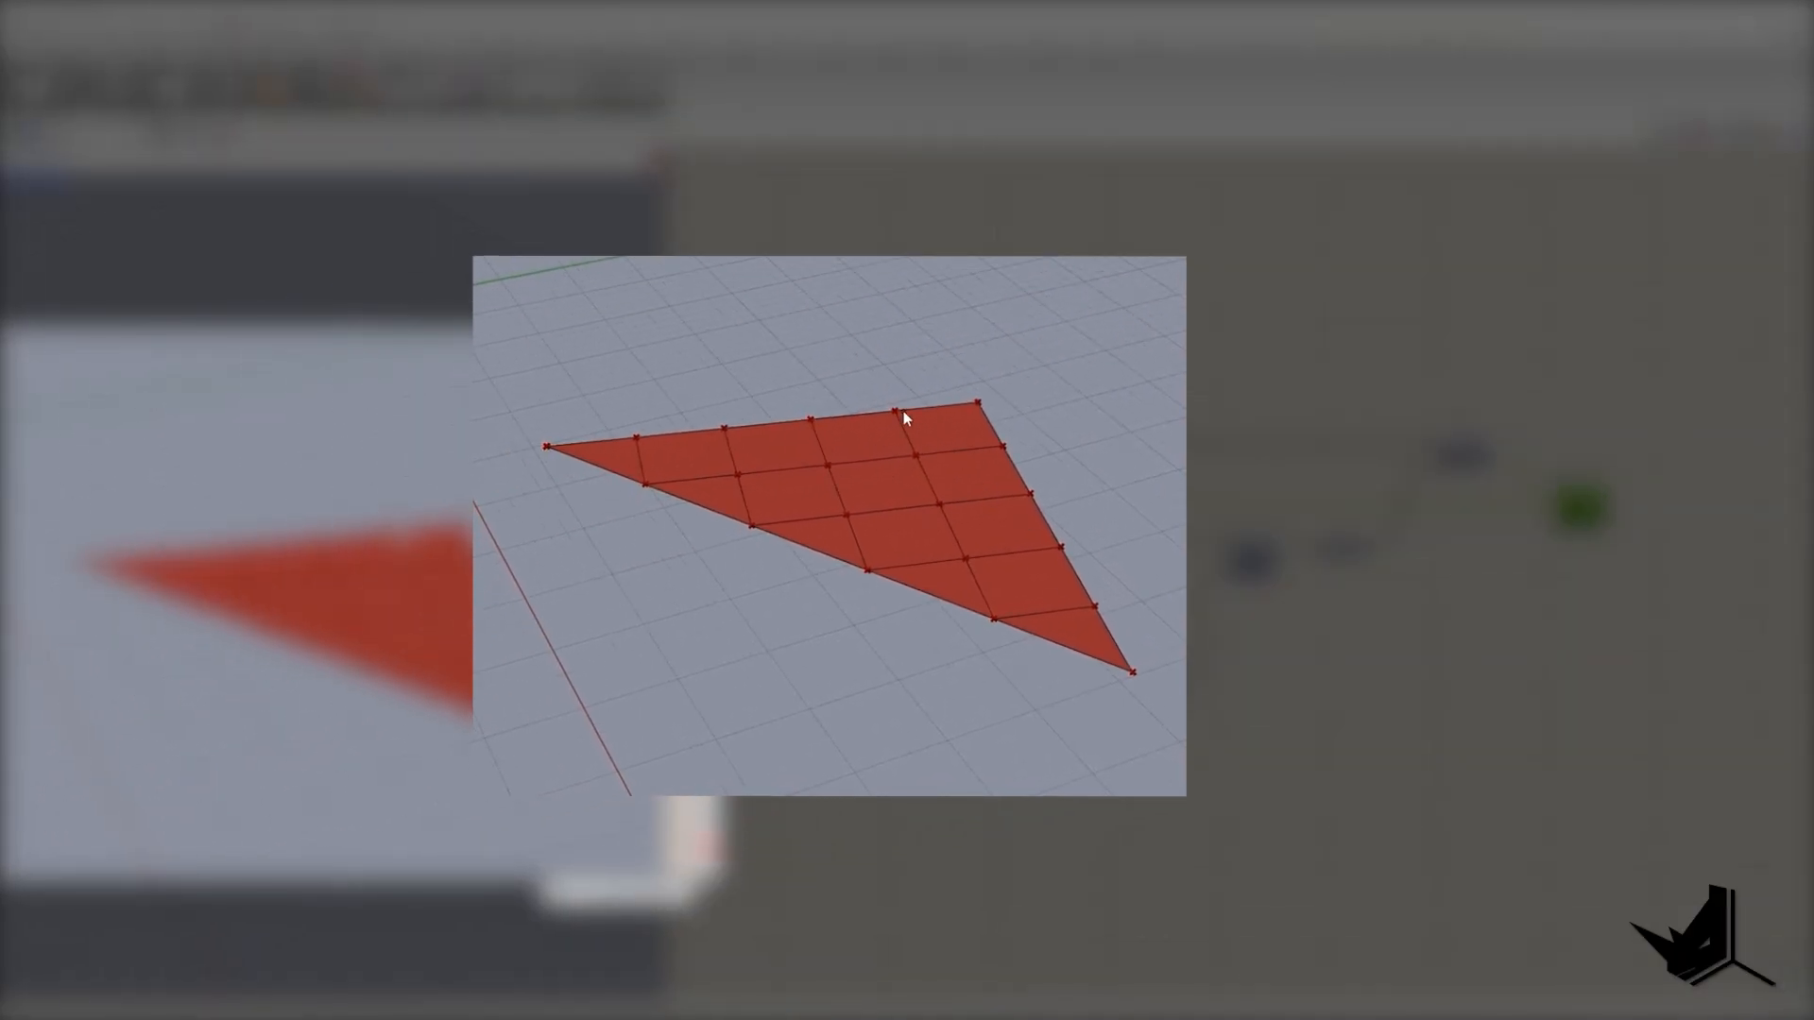
{"action": "mouse_move", "coordinate": [822, 462]}
{"action": "left_mouse_down"}
{"action": "mouse_move", "coordinate": [938, 507]}
{"action": "mouse_move", "coordinate": [973, 463]}
{"action": "left_mouse_up"}
{"action": "key", "text": "Escape"}
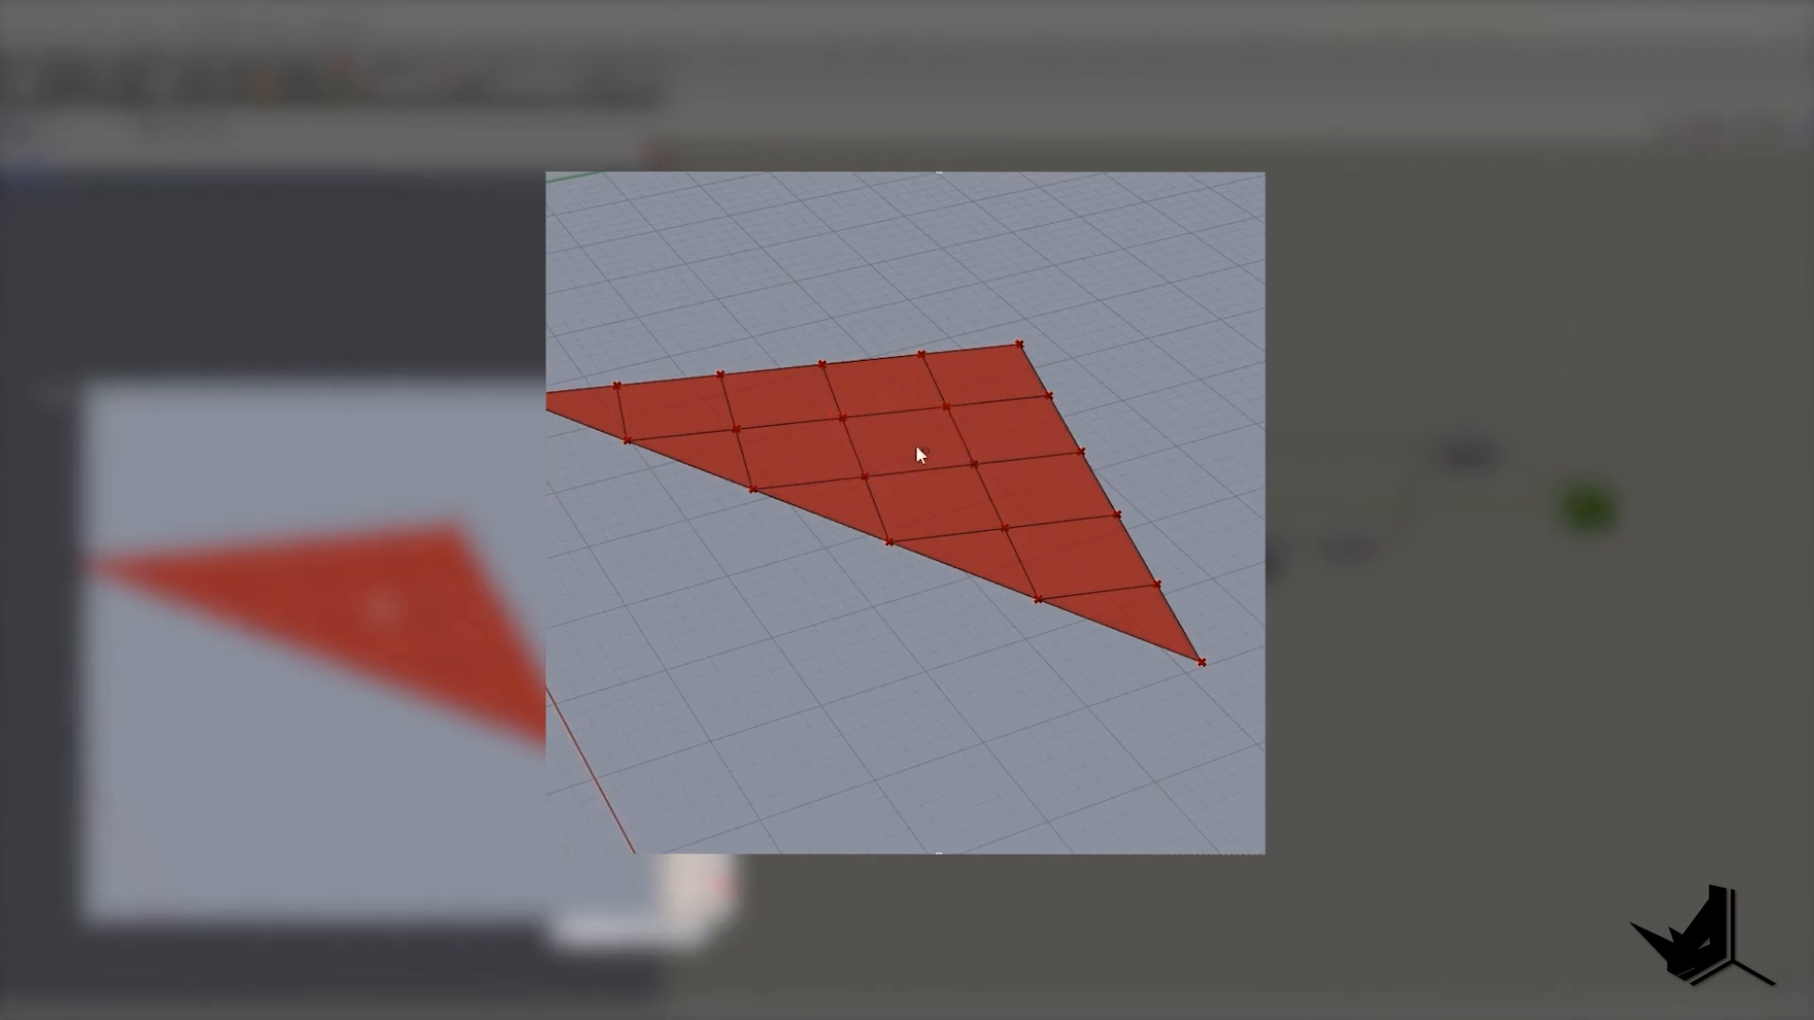
Circle the right-angled corner and trace the edges of a nearby interior quad on a capture of the flat mesh.
{"action": "left_click_drag", "start_coordinate": [1001, 342], "coordinate": [1007, 344]}
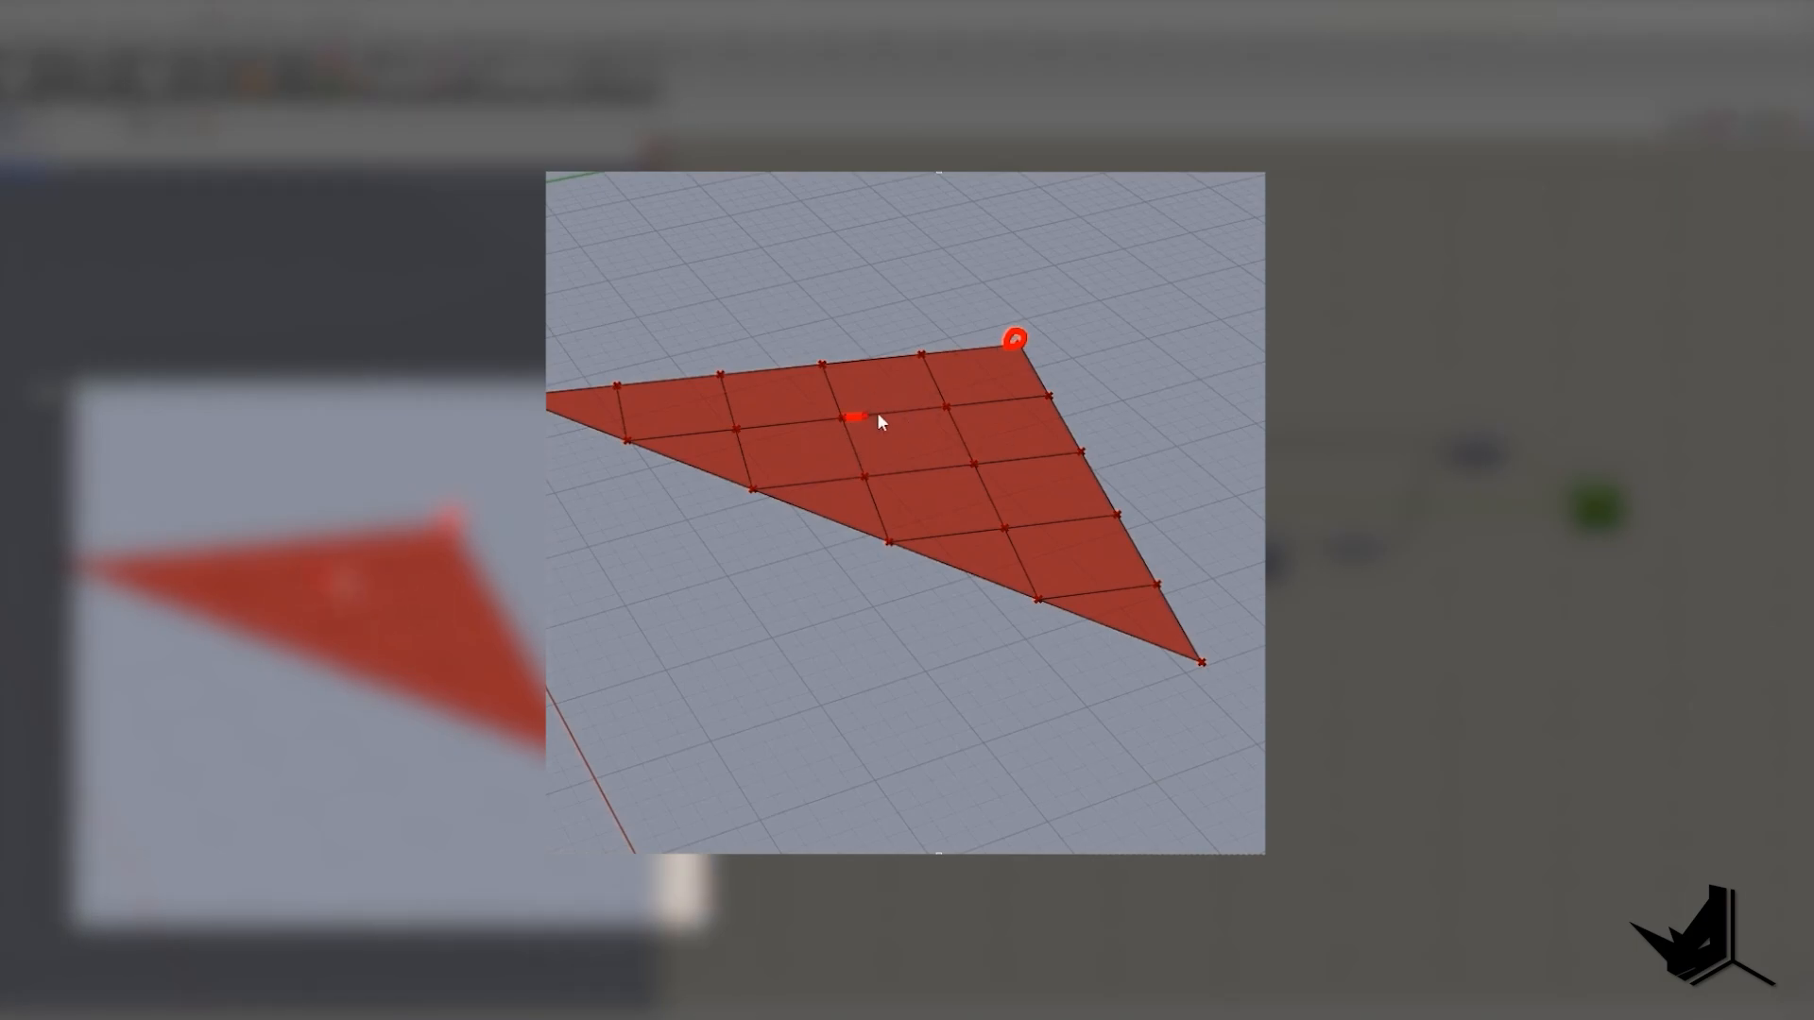
{"action": "left_click_drag", "start_coordinate": [845, 415], "coordinate": [973, 460]}
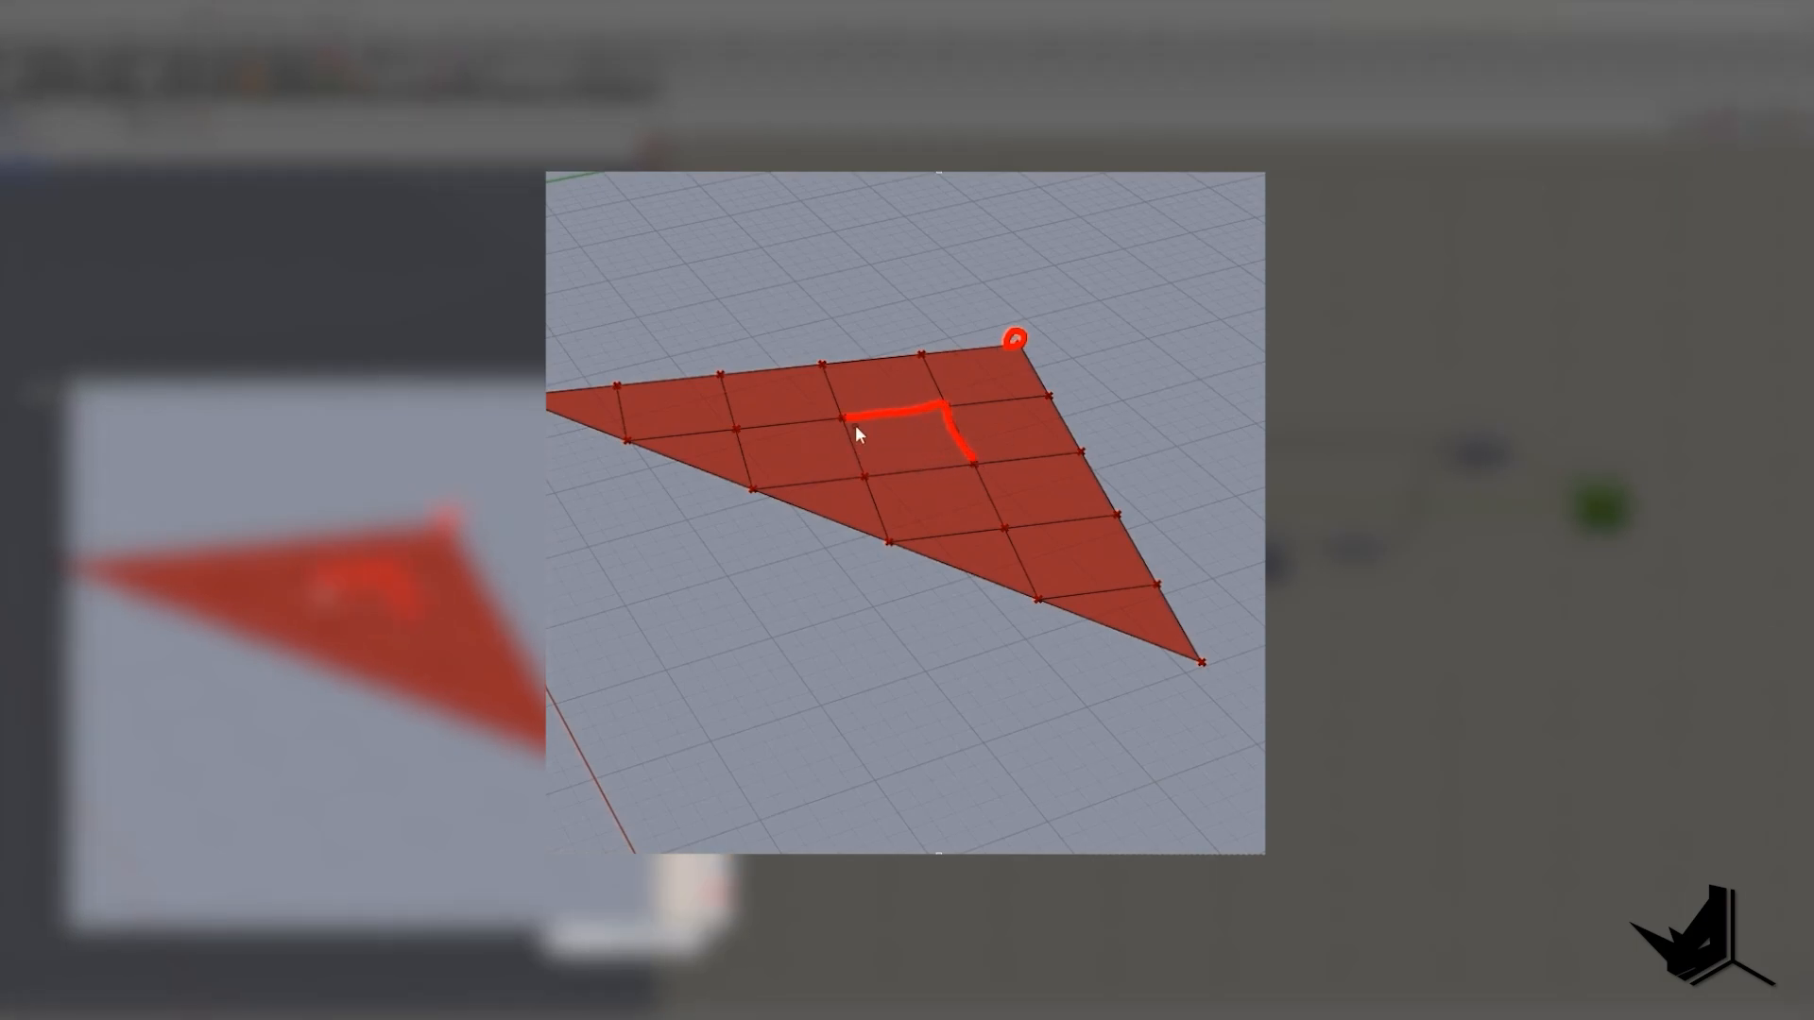
{"action": "mouse_move", "coordinate": [854, 425]}
{"action": "left_mouse_down"}
{"action": "mouse_move", "coordinate": [908, 432]}
{"action": "mouse_move", "coordinate": [941, 406]}
{"action": "mouse_move", "coordinate": [971, 455]}
{"action": "left_mouse_up"}
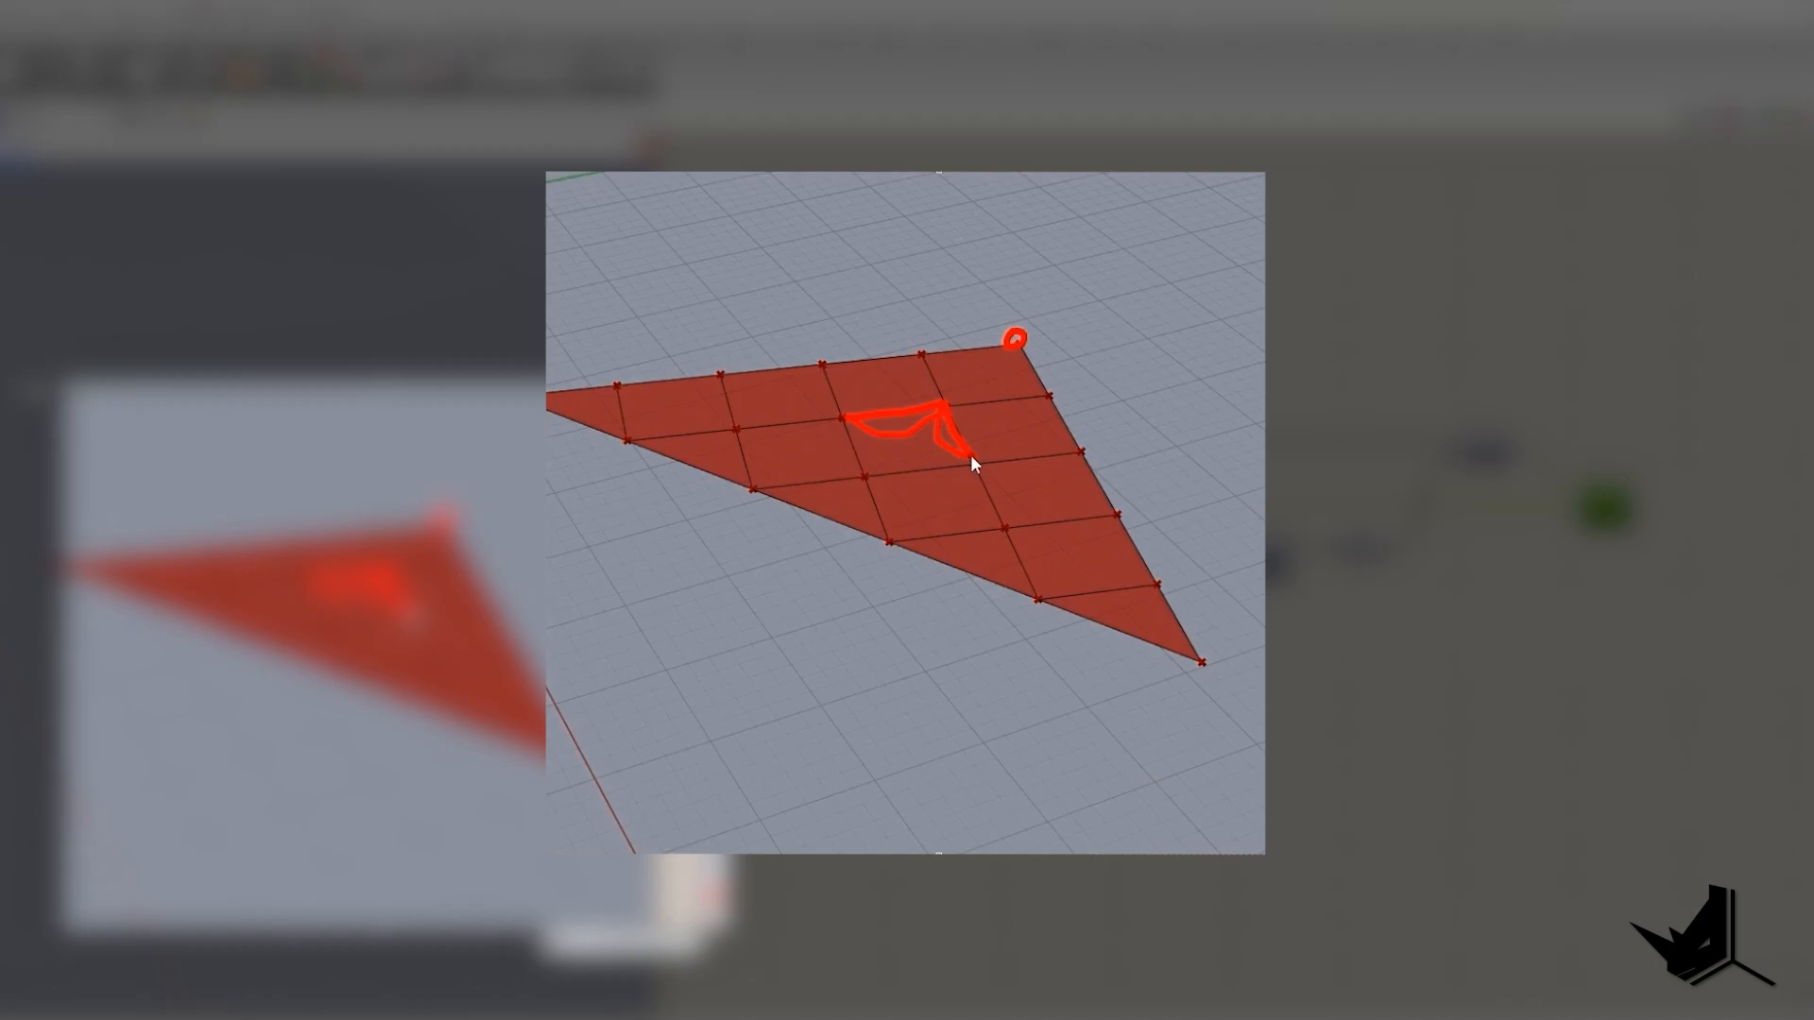
{"action": "left_click_drag", "start_coordinate": [867, 492], "coordinate": [845, 418]}
{"action": "mouse_move", "coordinate": [835, 473]}
{"action": "left_mouse_down"}
{"action": "mouse_move", "coordinate": [975, 461]}
{"action": "mouse_move", "coordinate": [852, 455]}
{"action": "mouse_move", "coordinate": [978, 462]}
{"action": "left_mouse_up"}
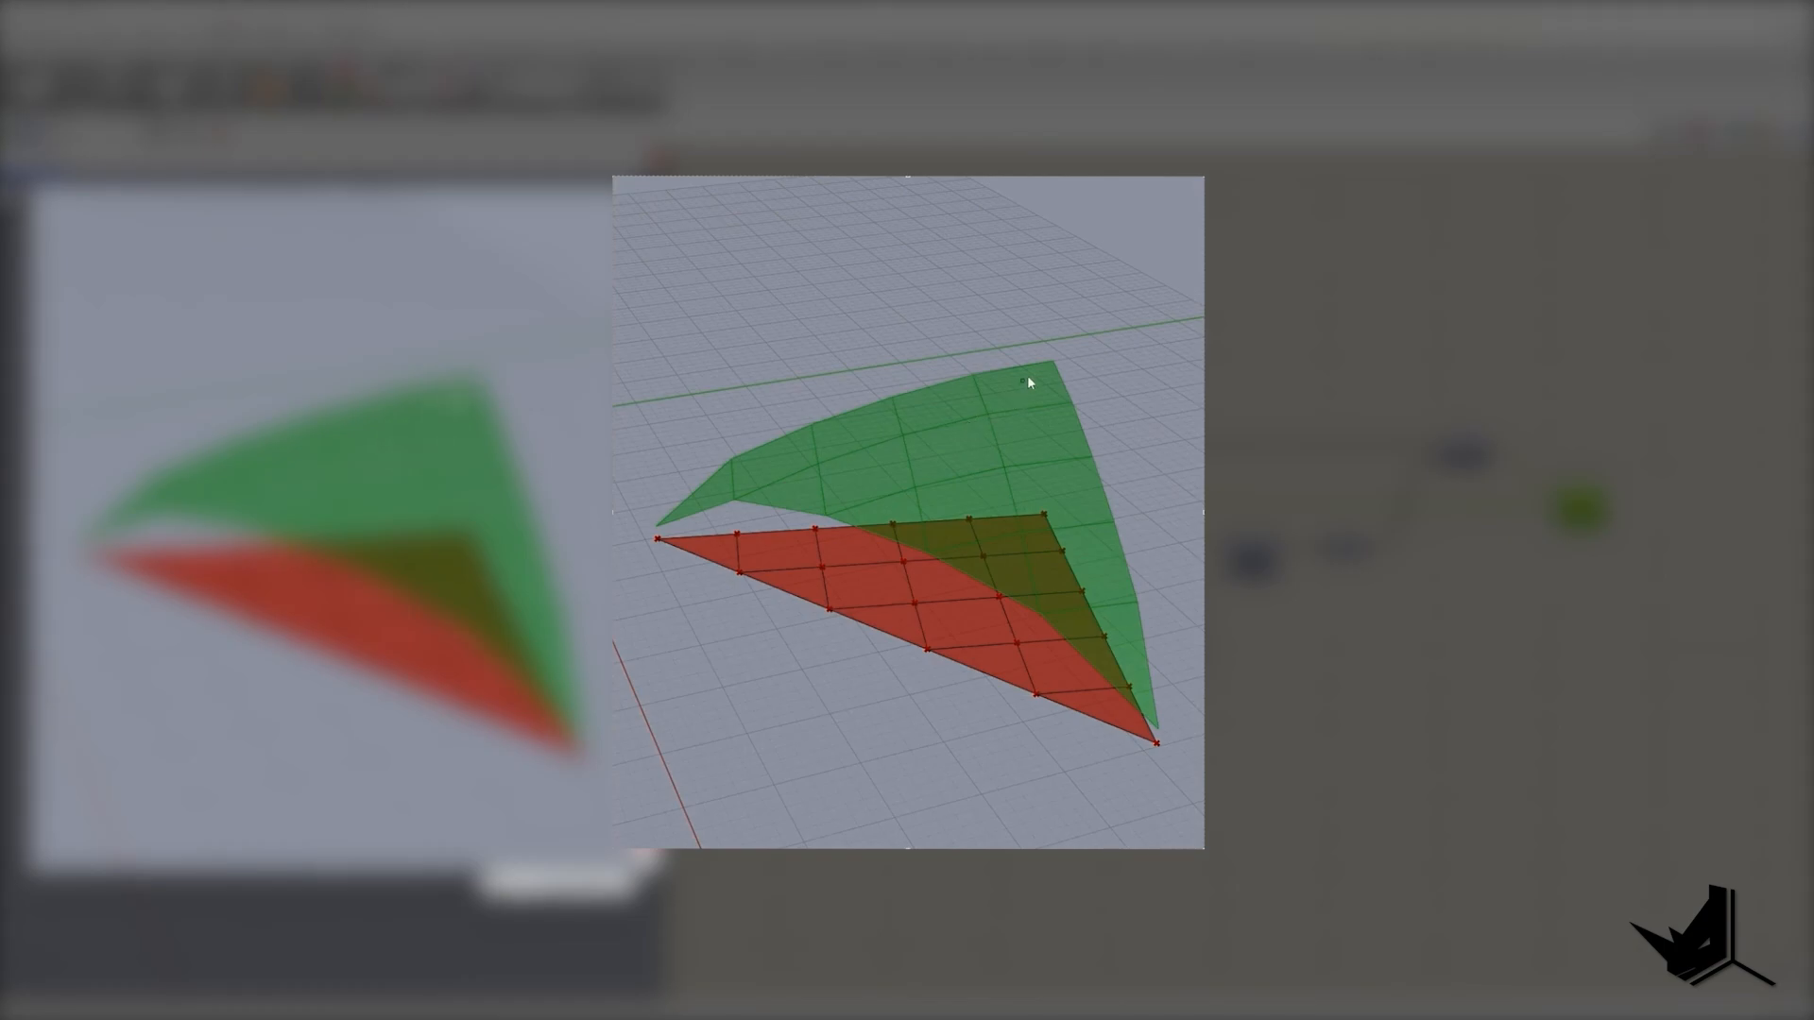
Outline two cells near the peak on a capture of the raised mesh, emphasizing the edges farther from the corner.
{"action": "mouse_move", "coordinate": [971, 416]}
{"action": "left_mouse_down"}
{"action": "mouse_move", "coordinate": [897, 396]}
{"action": "mouse_move", "coordinate": [983, 416]}
{"action": "left_mouse_up"}
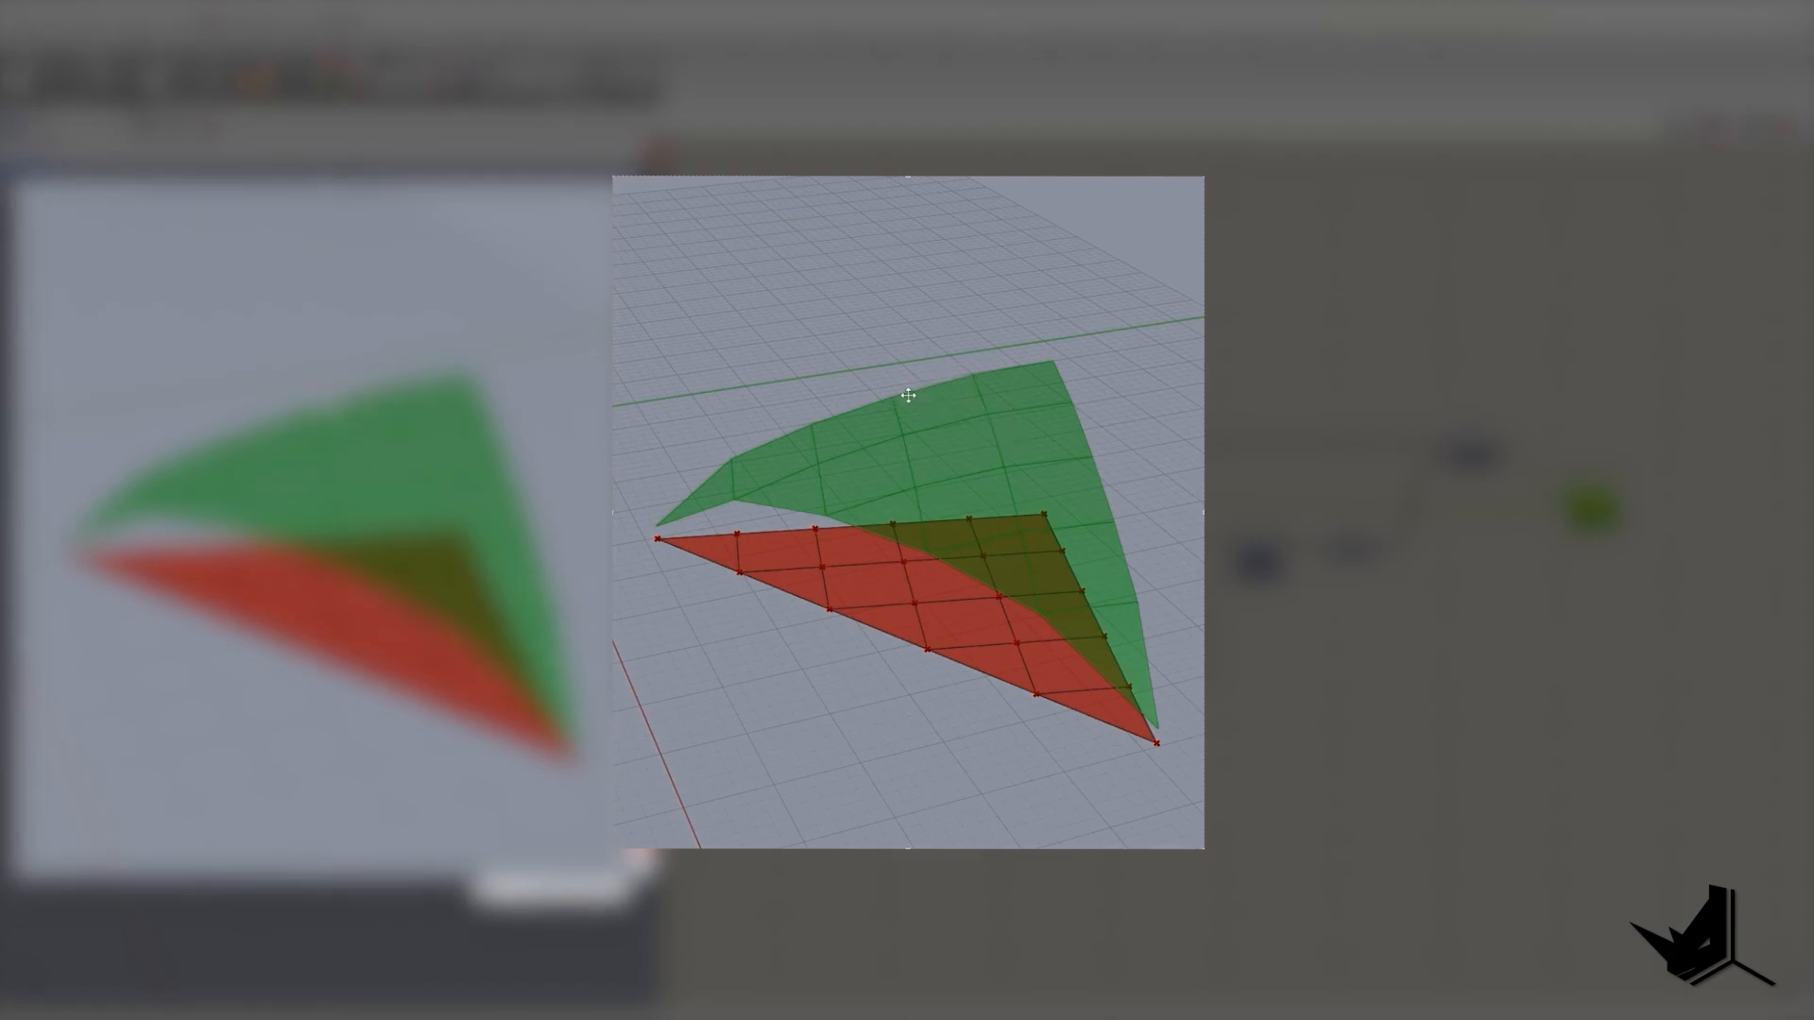
{"action": "mouse_move", "coordinate": [894, 399]}
{"action": "left_mouse_down"}
{"action": "mouse_move", "coordinate": [963, 377]}
{"action": "mouse_move", "coordinate": [987, 417]}
{"action": "mouse_move", "coordinate": [967, 420]}
{"action": "mouse_move", "coordinate": [1093, 455]}
{"action": "left_mouse_up"}
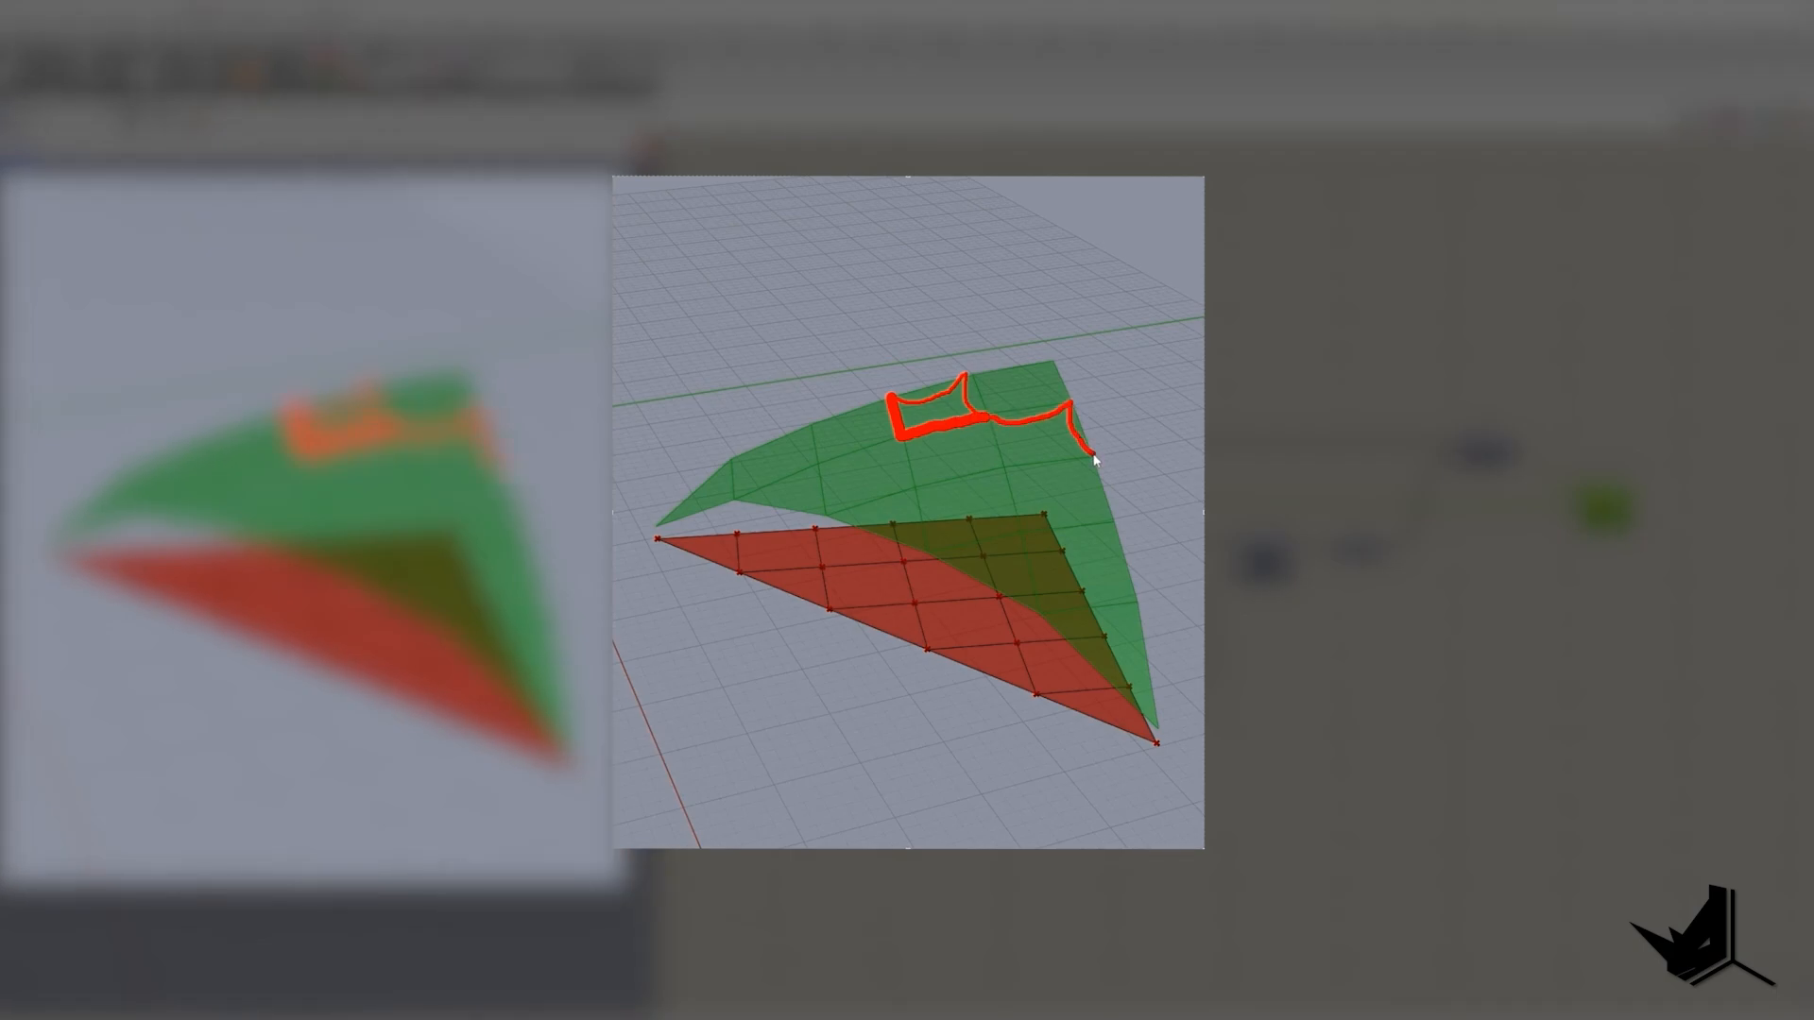
{"action": "mouse_move", "coordinate": [991, 417]}
{"action": "left_mouse_down"}
{"action": "mouse_move", "coordinate": [1046, 460]}
{"action": "mouse_move", "coordinate": [1092, 455]}
{"action": "left_mouse_up"}
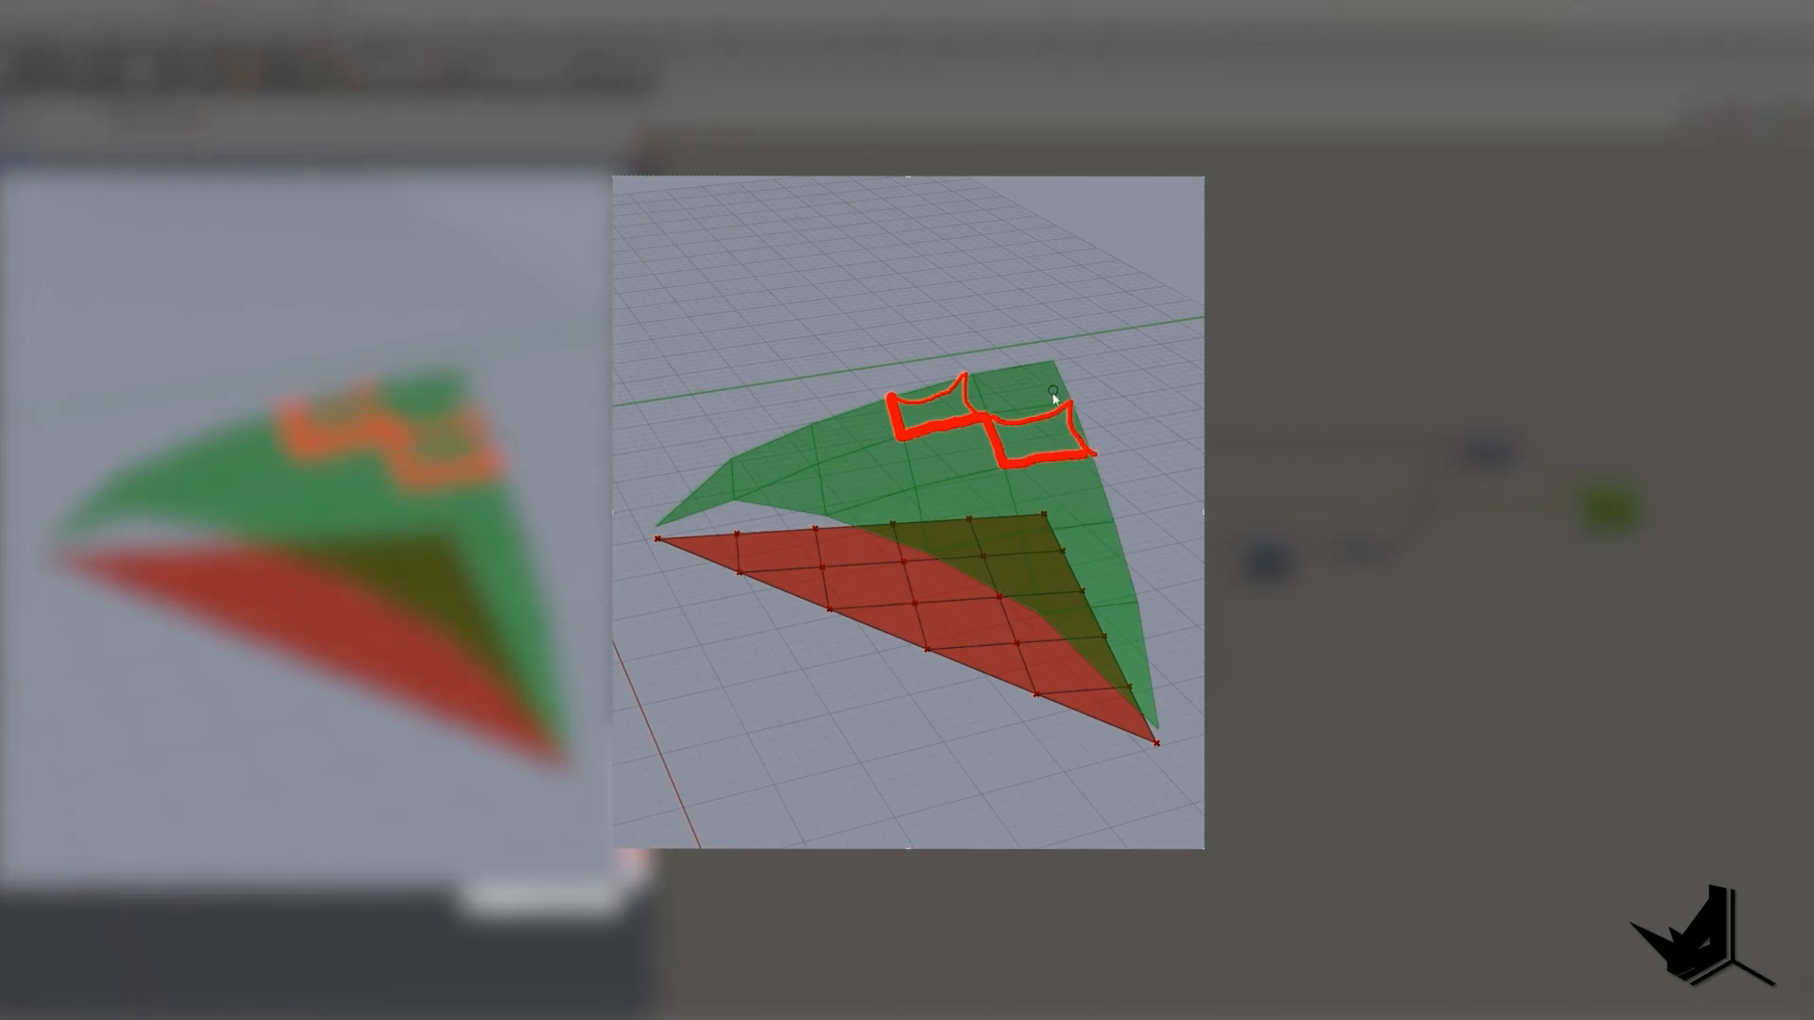
{"action": "mouse_move", "coordinate": [968, 422]}
{"action": "left_mouse_down"}
{"action": "mouse_move", "coordinate": [1002, 472]}
{"action": "mouse_move", "coordinate": [939, 483]}
{"action": "mouse_move", "coordinate": [1012, 516]}
{"action": "mouse_move", "coordinate": [926, 523]}
{"action": "mouse_move", "coordinate": [1007, 528]}
{"action": "left_mouse_up"}
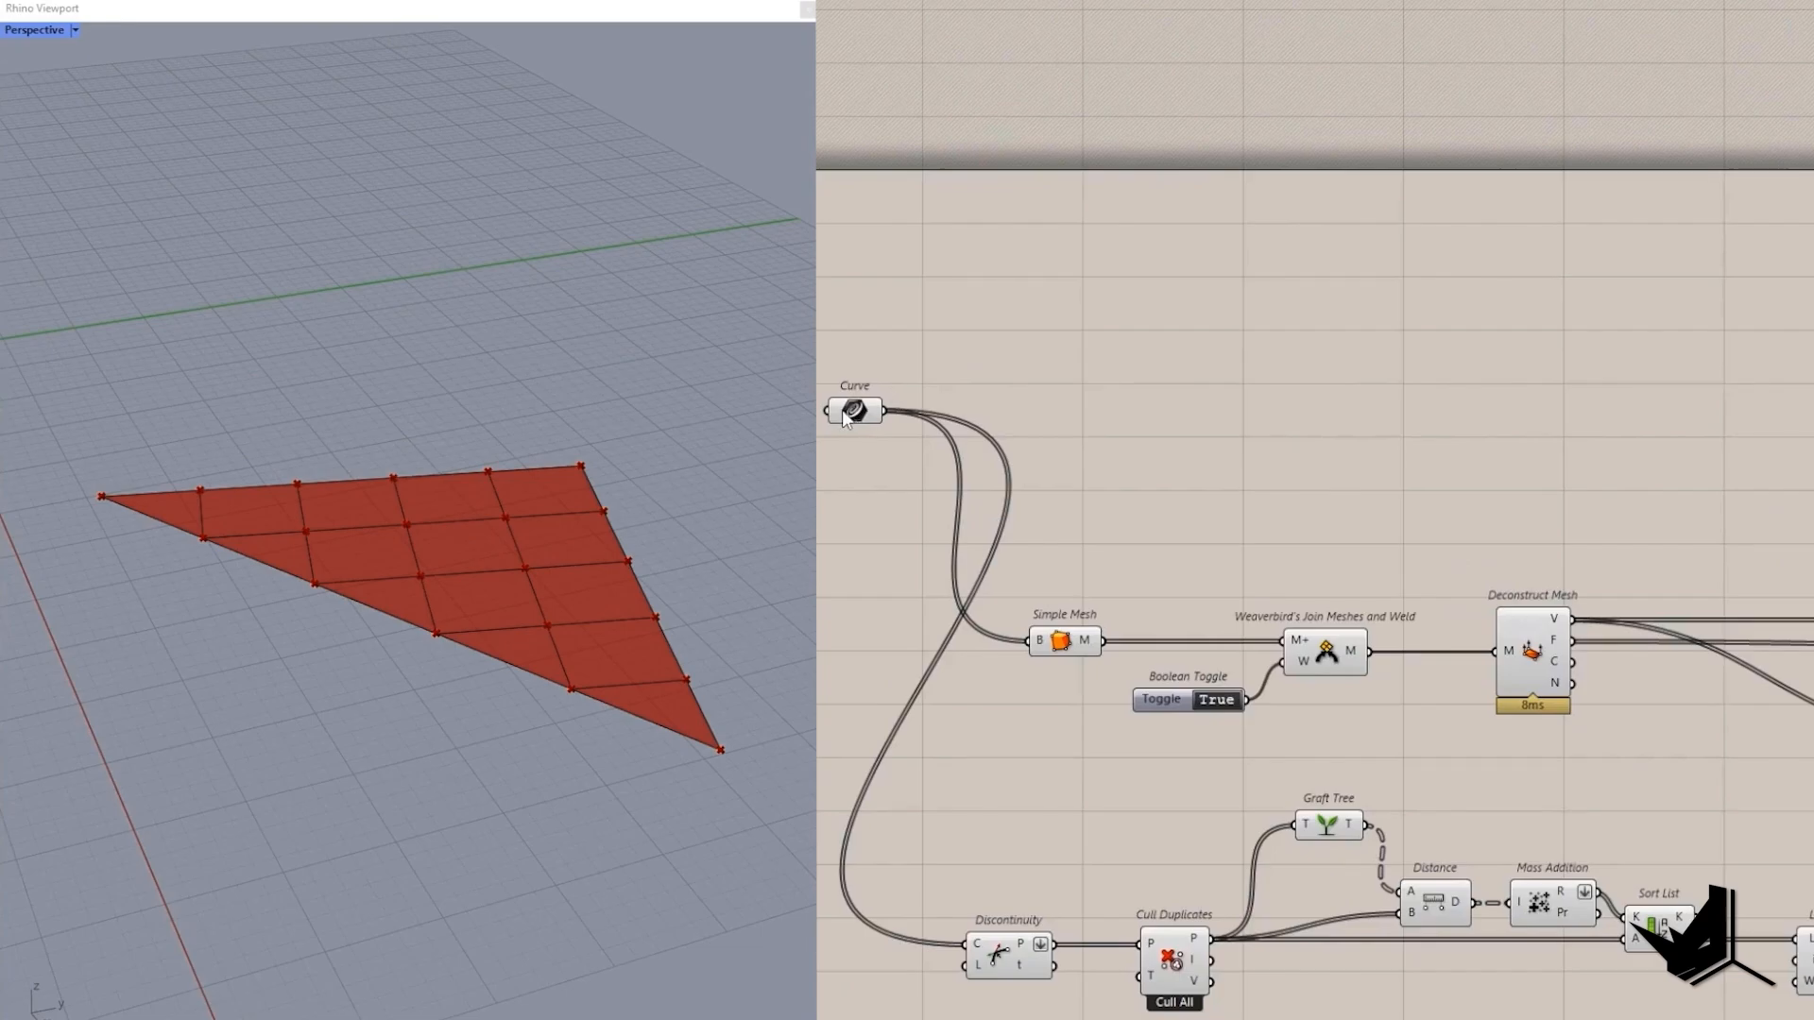
Add an Explode component with the Curve parameter in its C input.
{"action": "double_click", "coordinate": [1213, 387]}
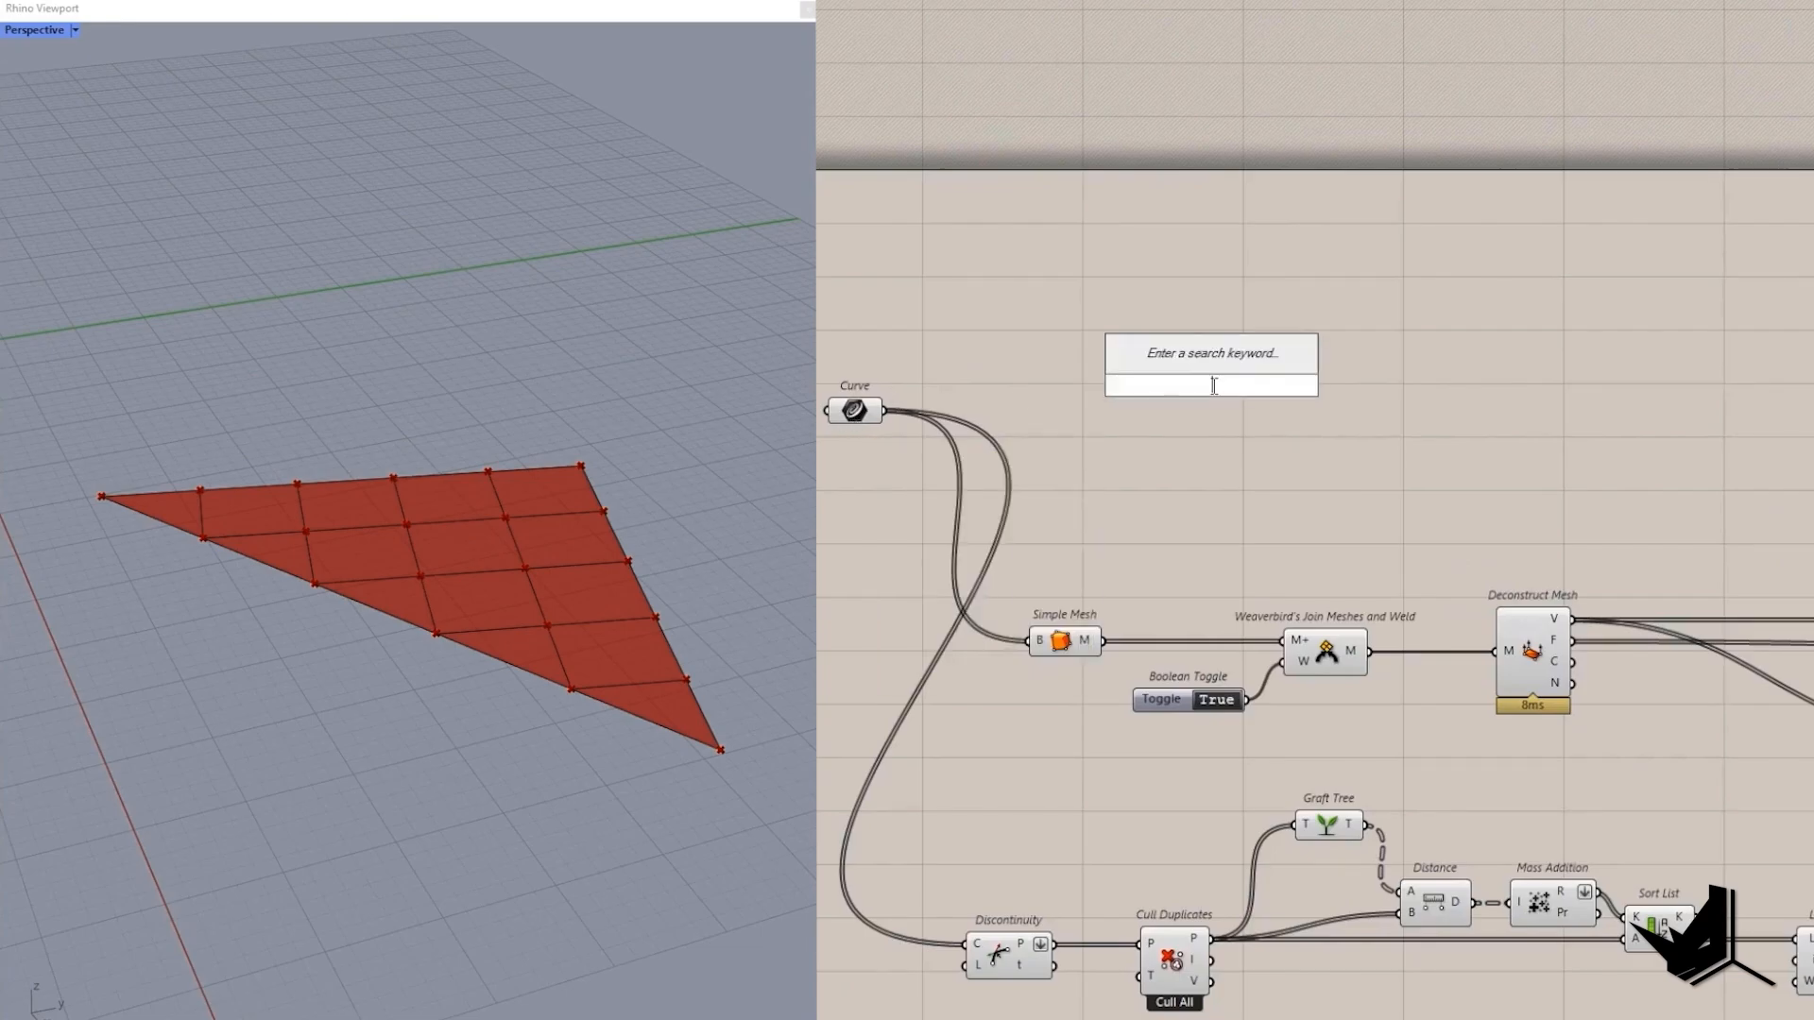
{"action": "type", "text": "explode"}
{"action": "left_click", "coordinate": [1169, 364]}
{"action": "left_click_drag", "start_coordinate": [1177, 376], "coordinate": [885, 411]}
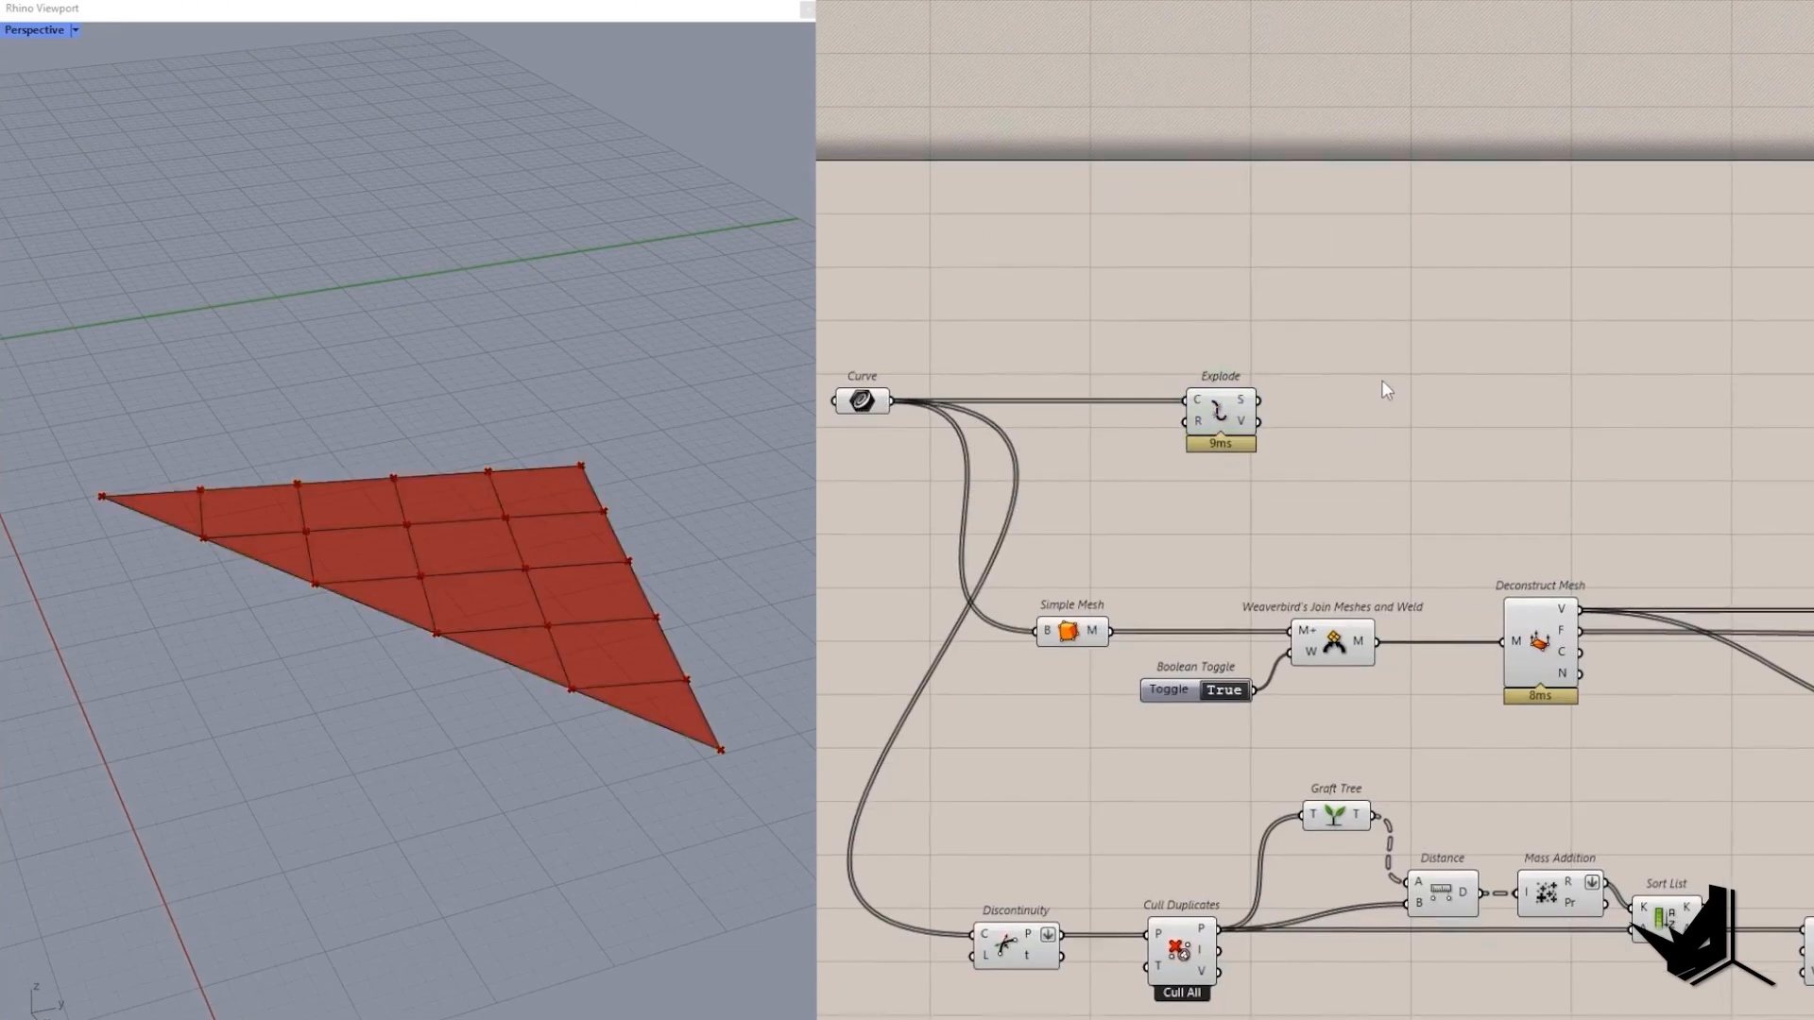
Add a Curve Middle component with the Explode S output in C.
{"action": "double_click", "coordinate": [1381, 379]}
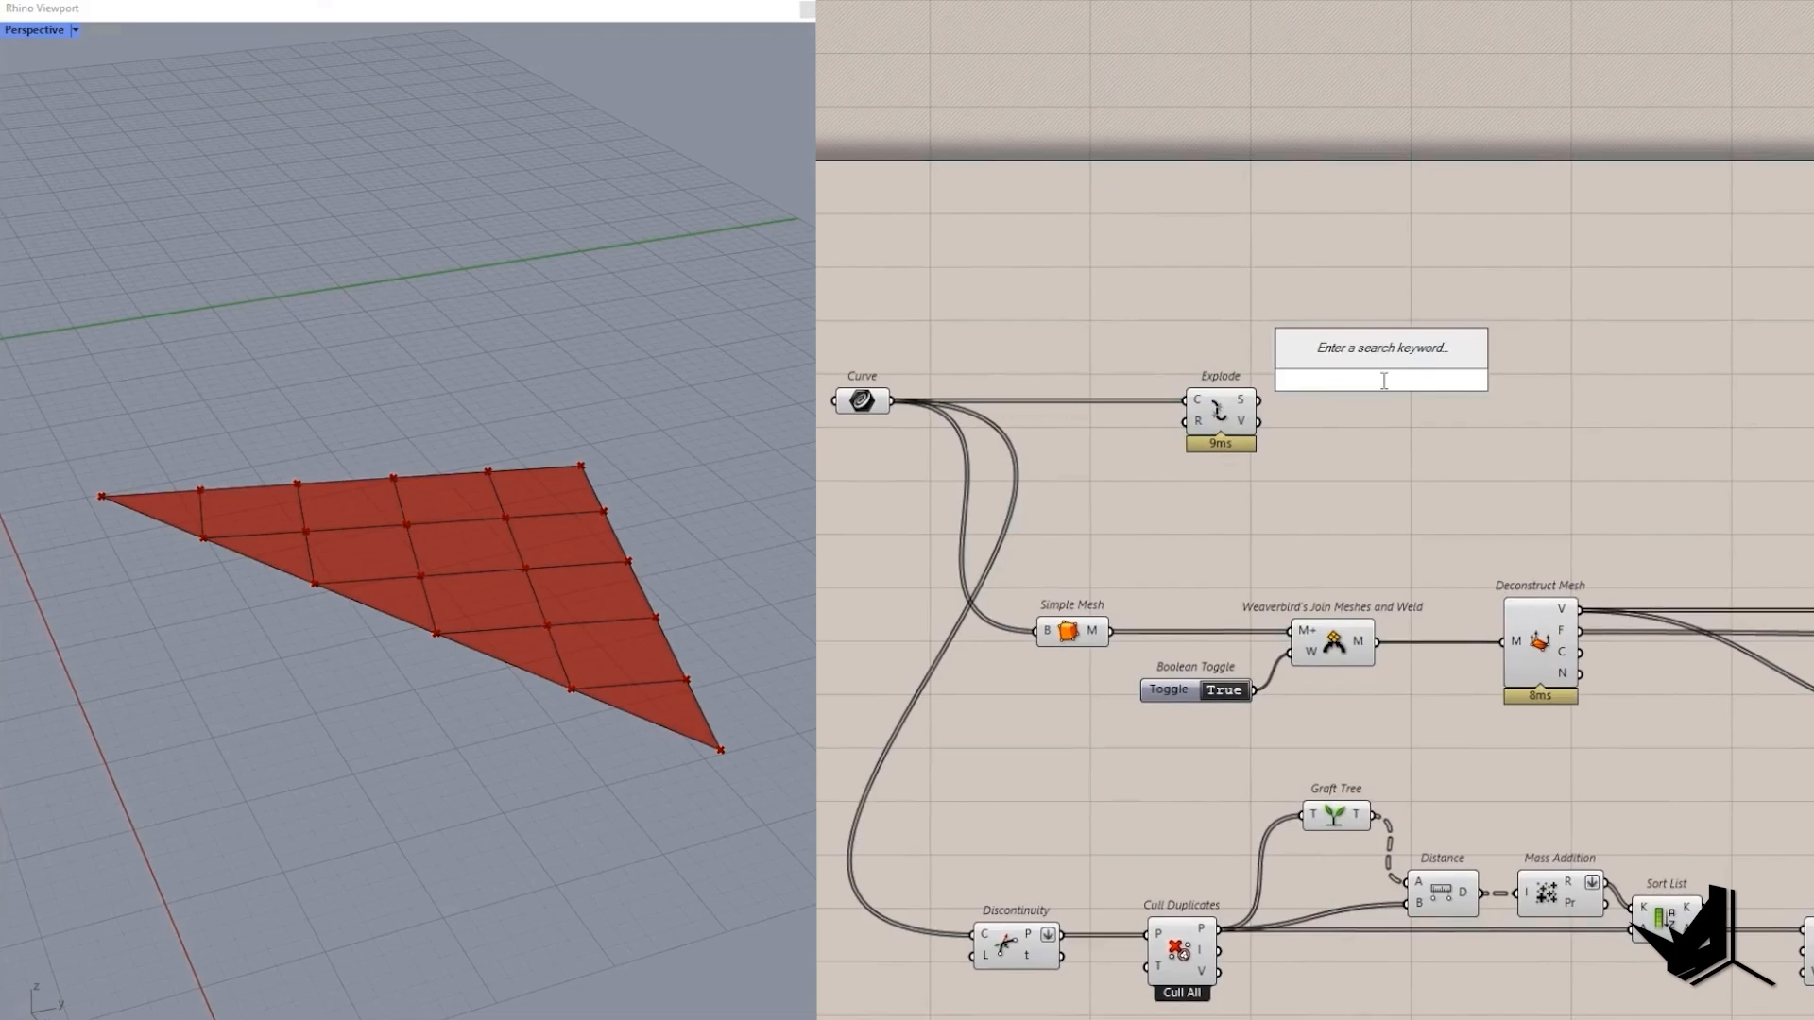
{"action": "type", "text": "mid"}
{"action": "left_click", "coordinate": [1362, 325]}
{"action": "left_click_drag", "start_coordinate": [1258, 401], "coordinate": [1335, 380]}
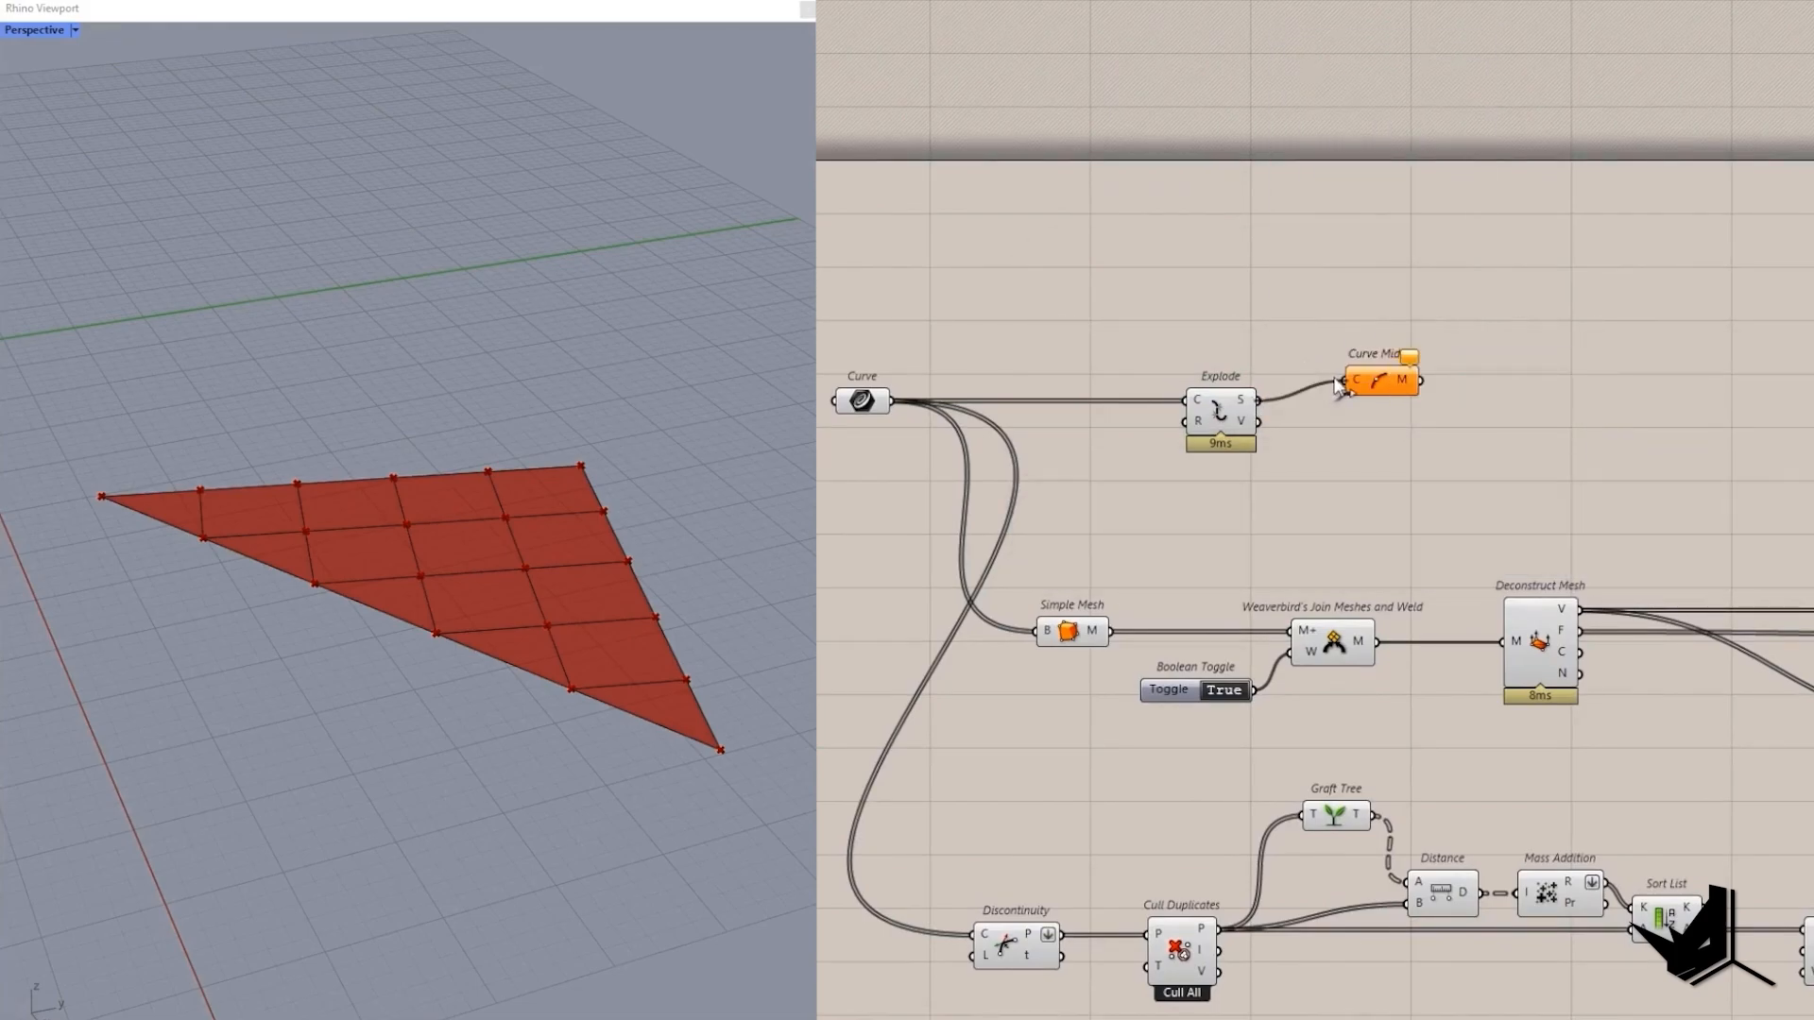
Add a Distance component with the Curve Middle M output in A and the List Item output in B.
{"action": "right_click_drag", "start_coordinate": [1375, 388], "coordinate": [991, 280]}
{"action": "double_click", "coordinate": [1291, 232]}
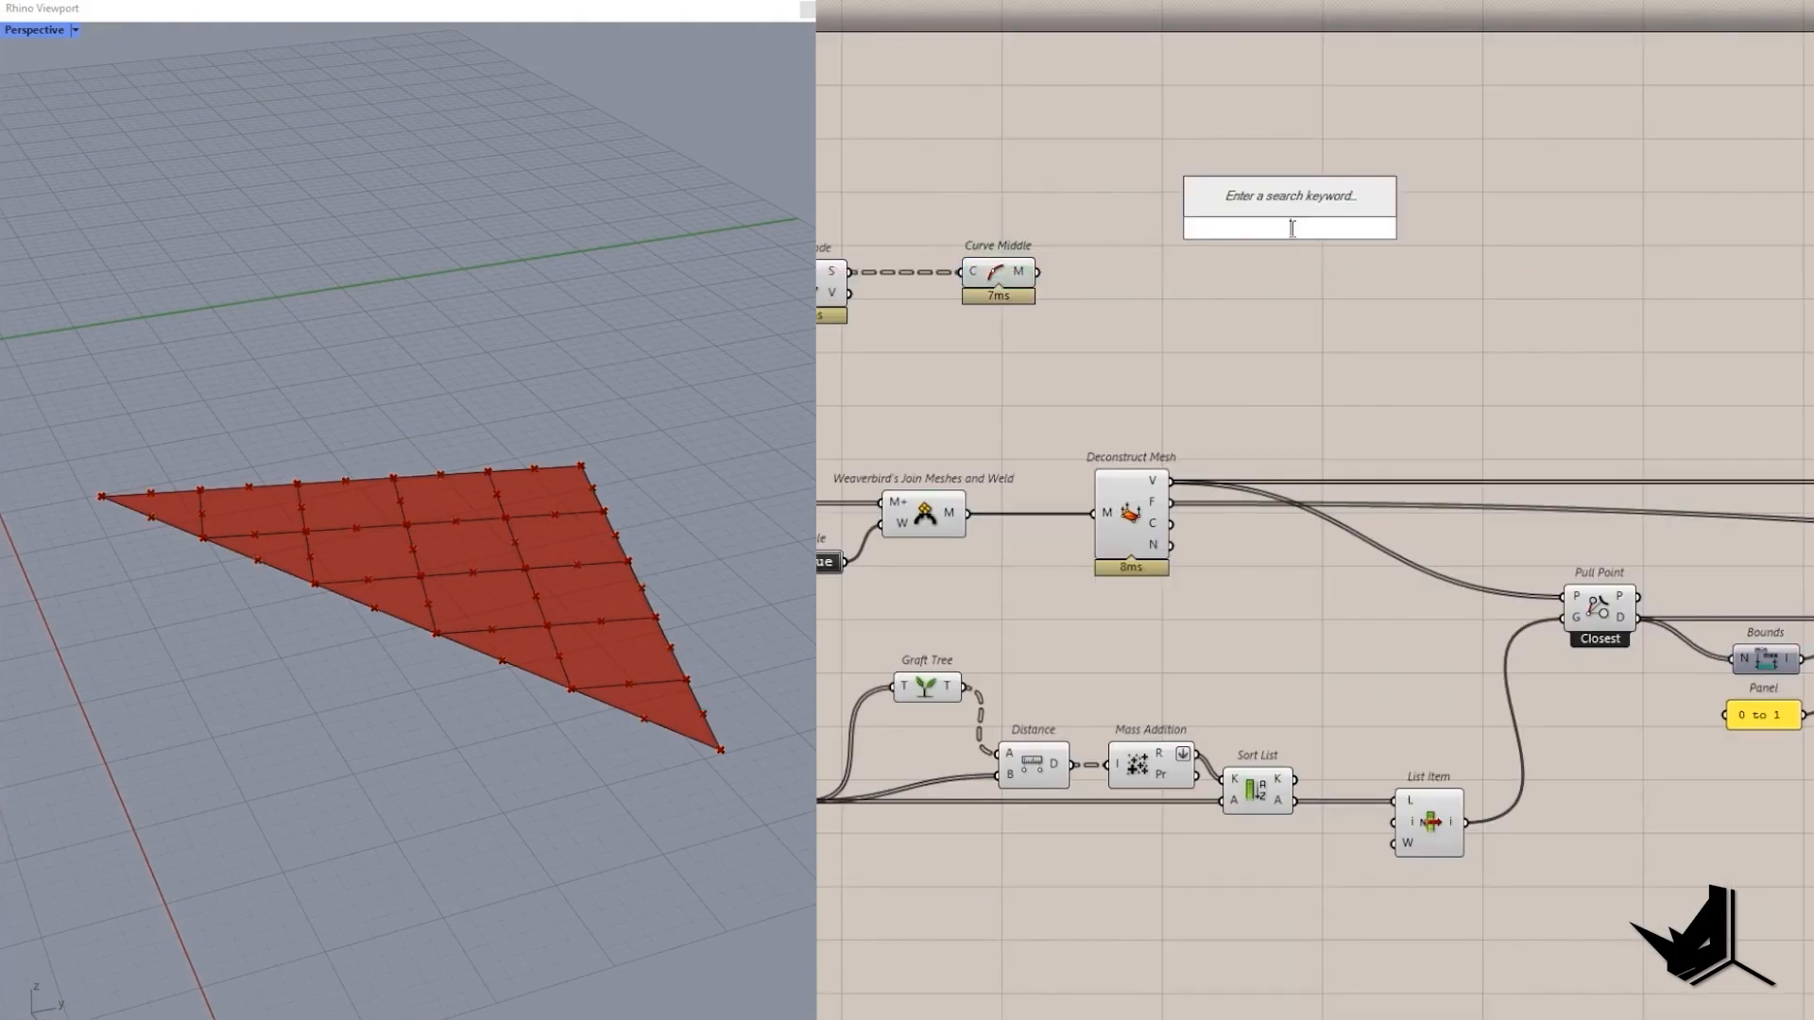
{"action": "type", "text": "distance"}
{"action": "left_click", "coordinate": [1262, 189]}
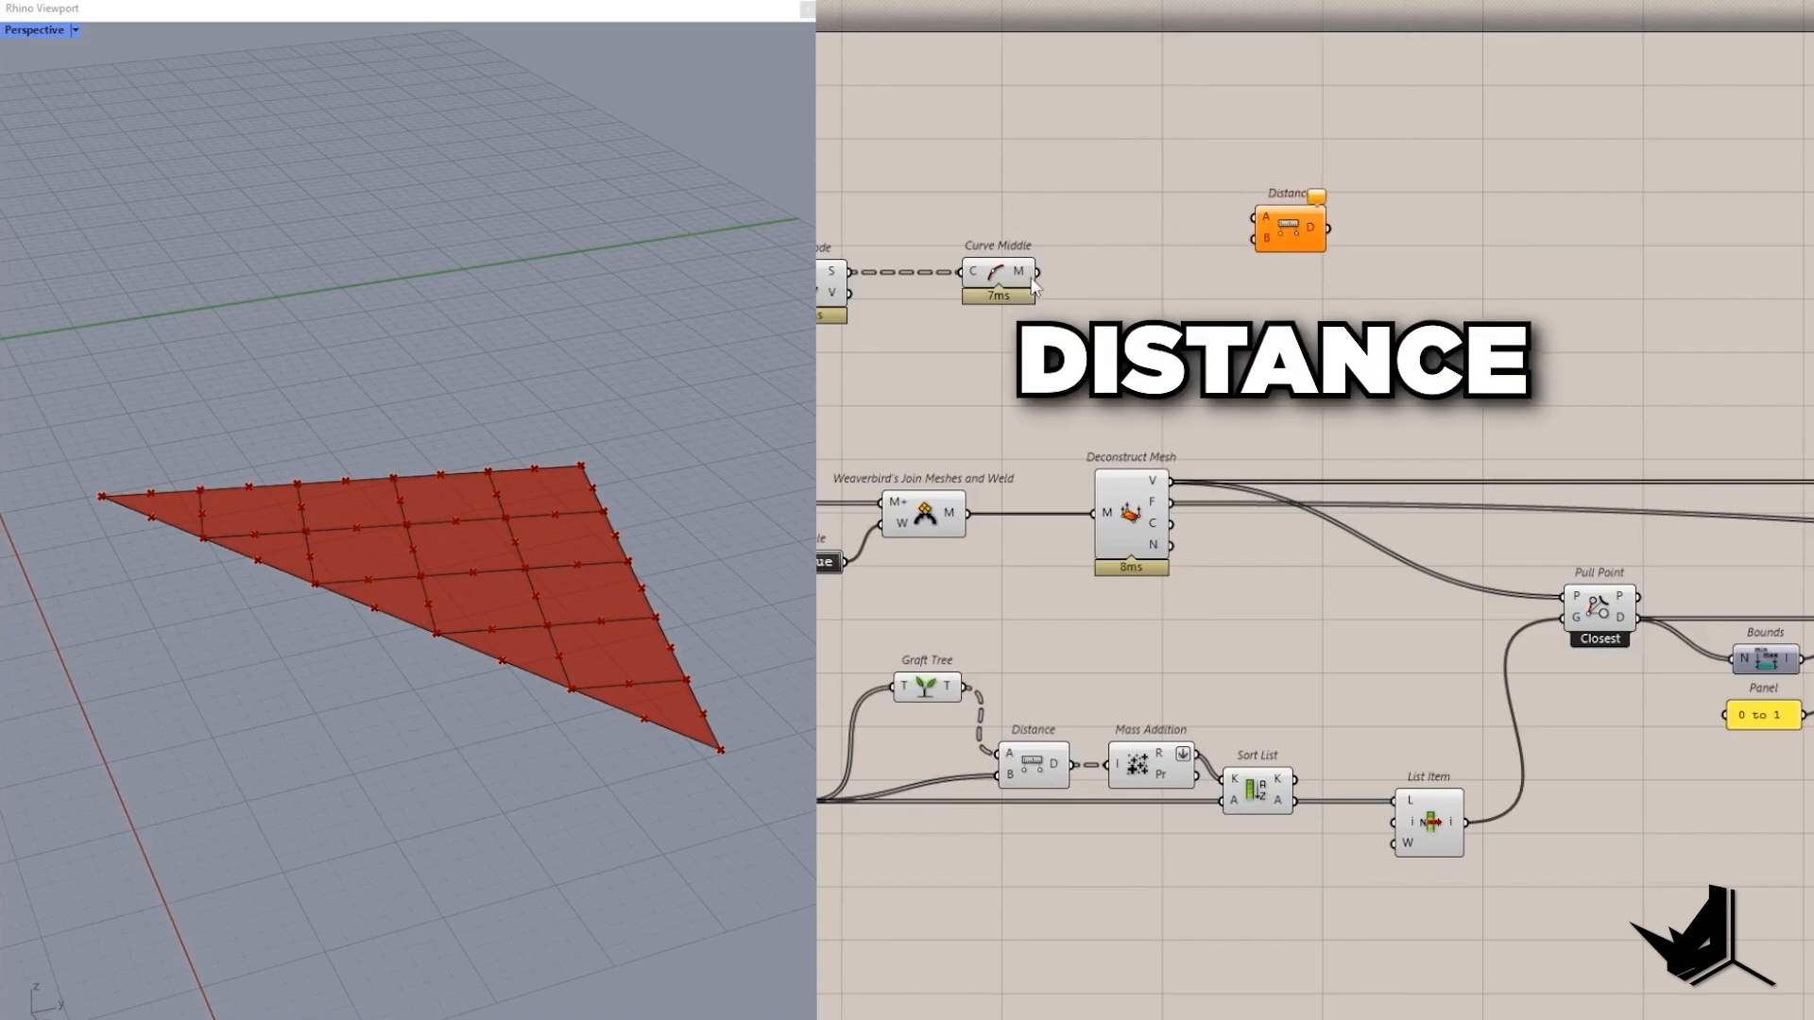
{"action": "left_click_drag", "start_coordinate": [1035, 273], "coordinate": [1414, 285]}
{"action": "left_click", "coordinate": [997, 273]}
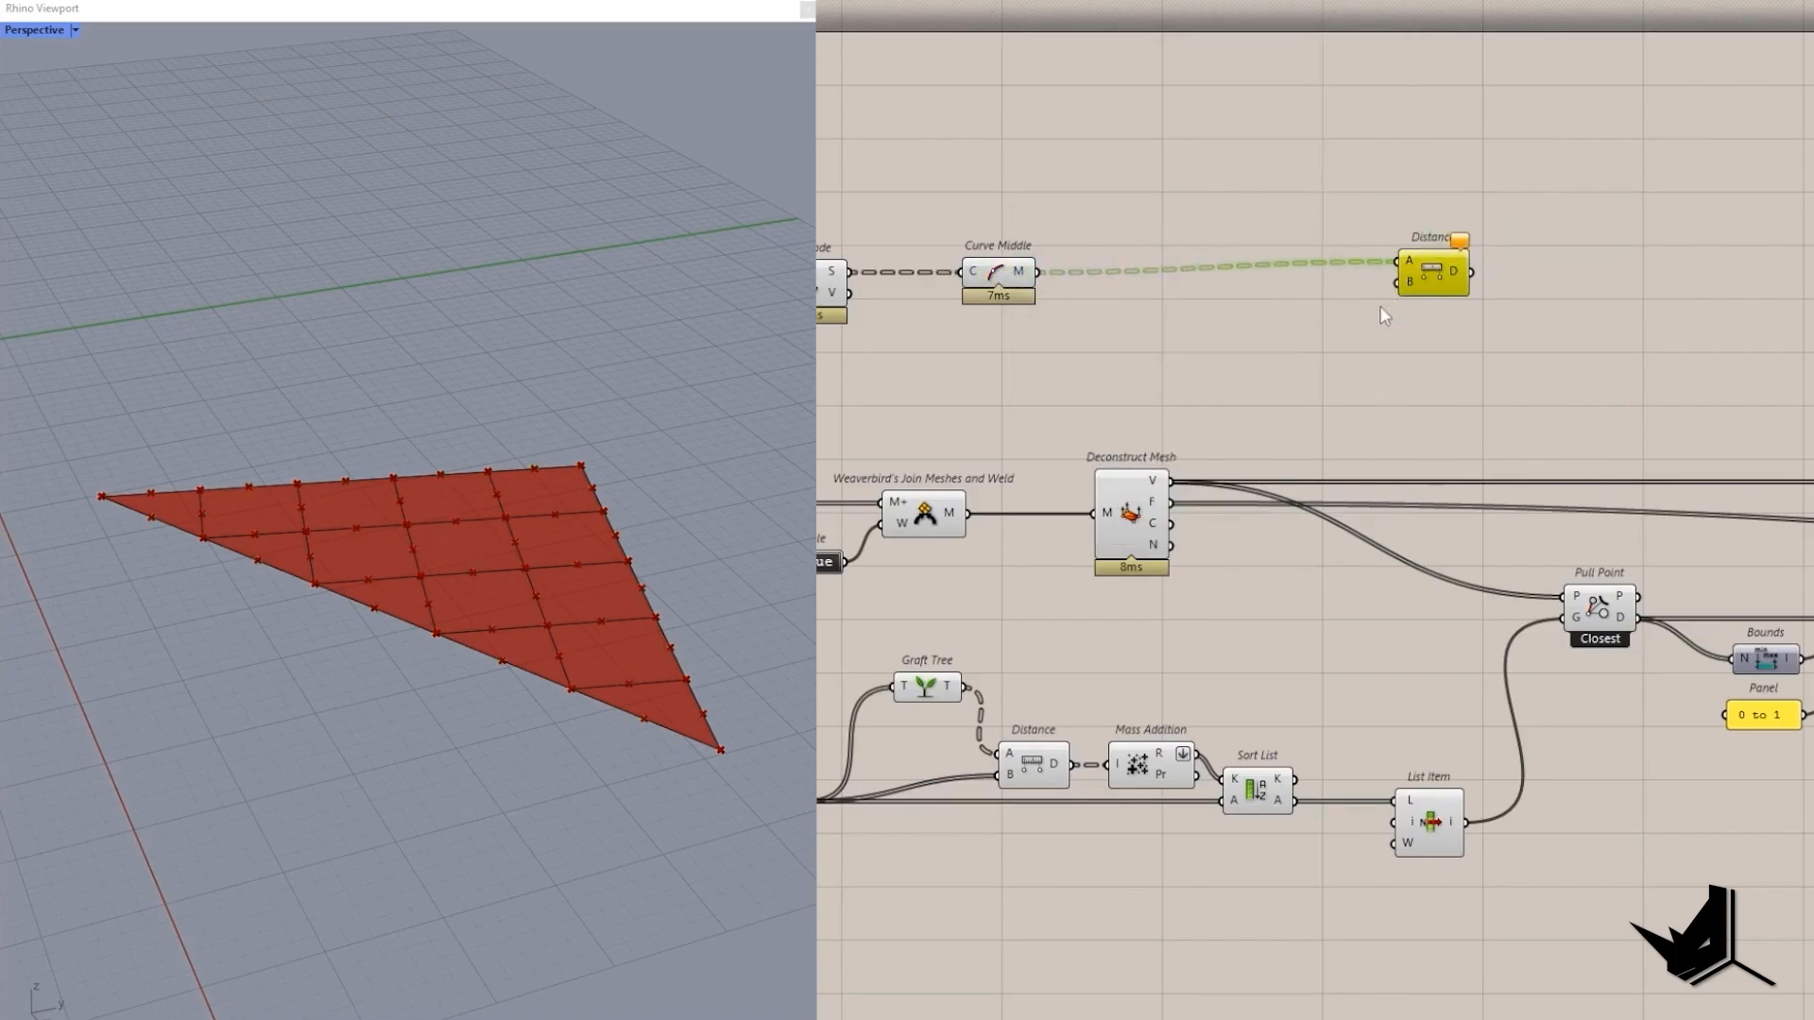
{"action": "left_click_drag", "start_coordinate": [1465, 822], "coordinate": [1399, 281]}
{"action": "left_click_drag", "start_coordinate": [1443, 295], "coordinate": [1495, 312]}
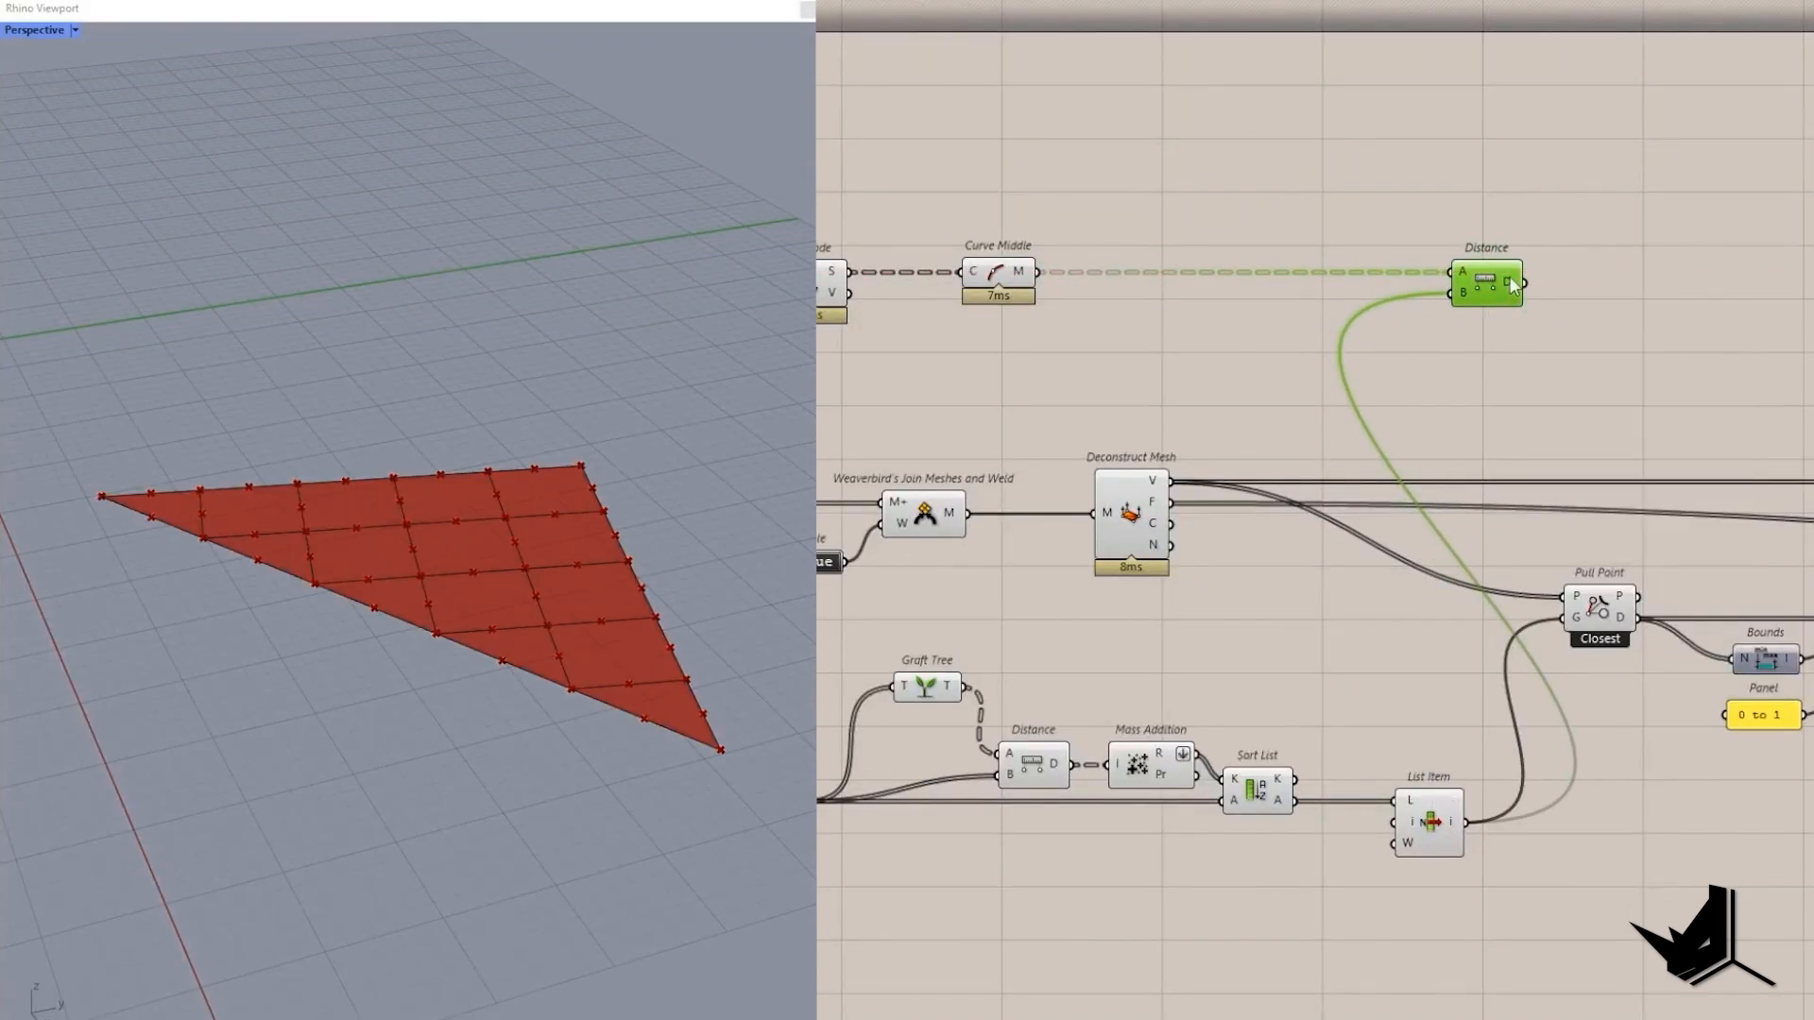
Add a Sort List component with the Distance D output in K and the Explode S output in A.
{"action": "double_click", "coordinate": [1619, 283]}
{"action": "type", "text": "sort"}
{"action": "key", "text": "Return"}
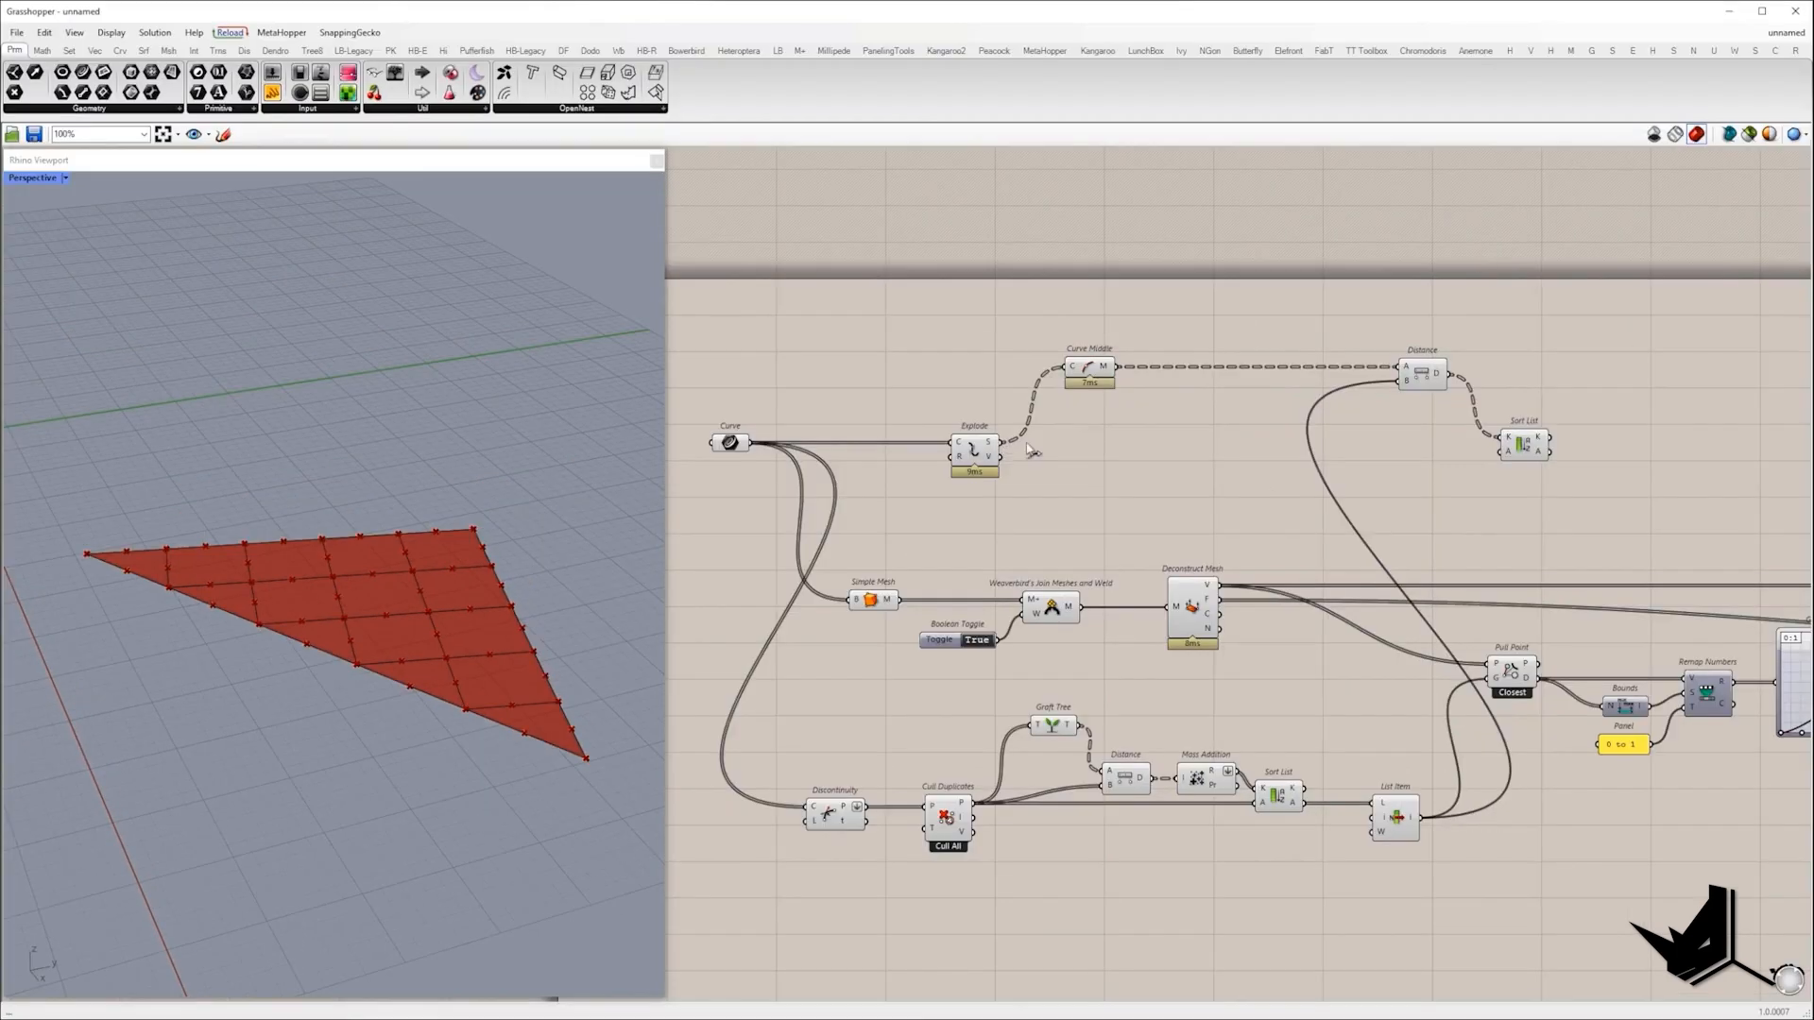
{"action": "left_click_drag", "start_coordinate": [1005, 443], "coordinate": [1500, 452]}
{"action": "left_click_drag", "start_coordinate": [1523, 446], "coordinate": [1521, 438]}
{"action": "right_click_drag", "start_coordinate": [1511, 486], "coordinate": [1170, 471]}
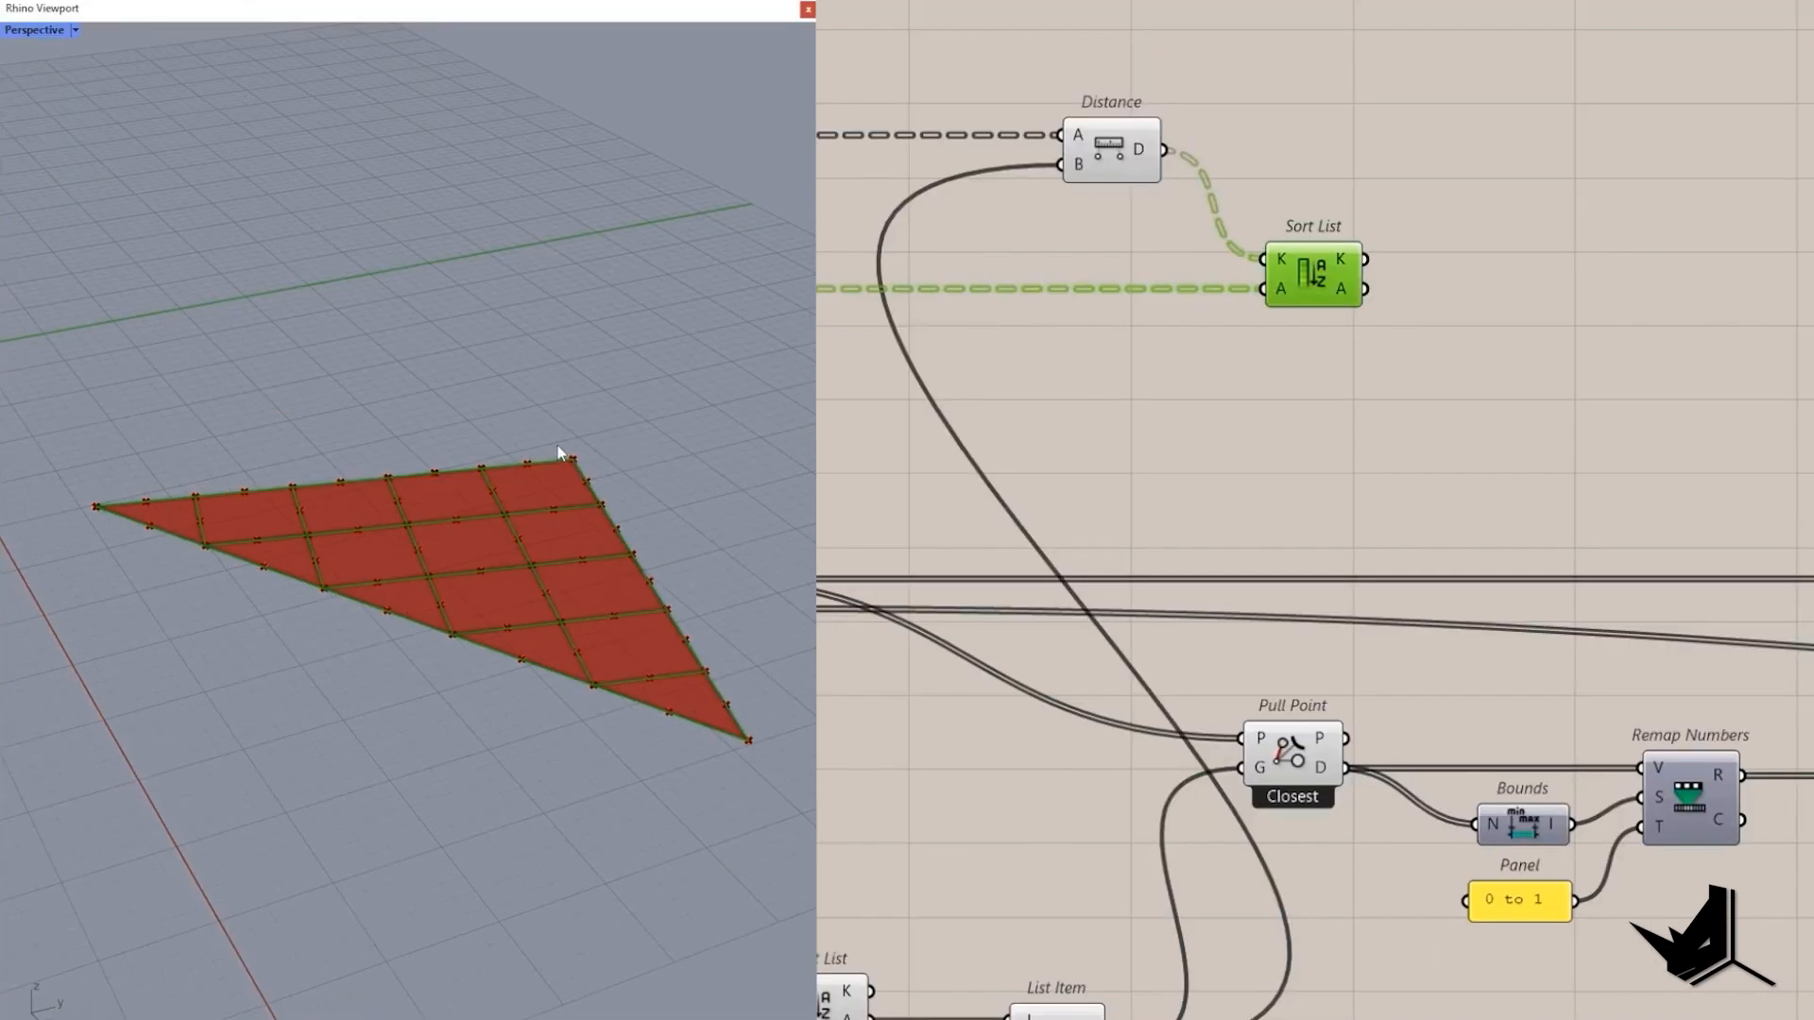
Add a Cull Index component with the Sort List A output in L.
{"action": "double_click", "coordinate": [1469, 378]}
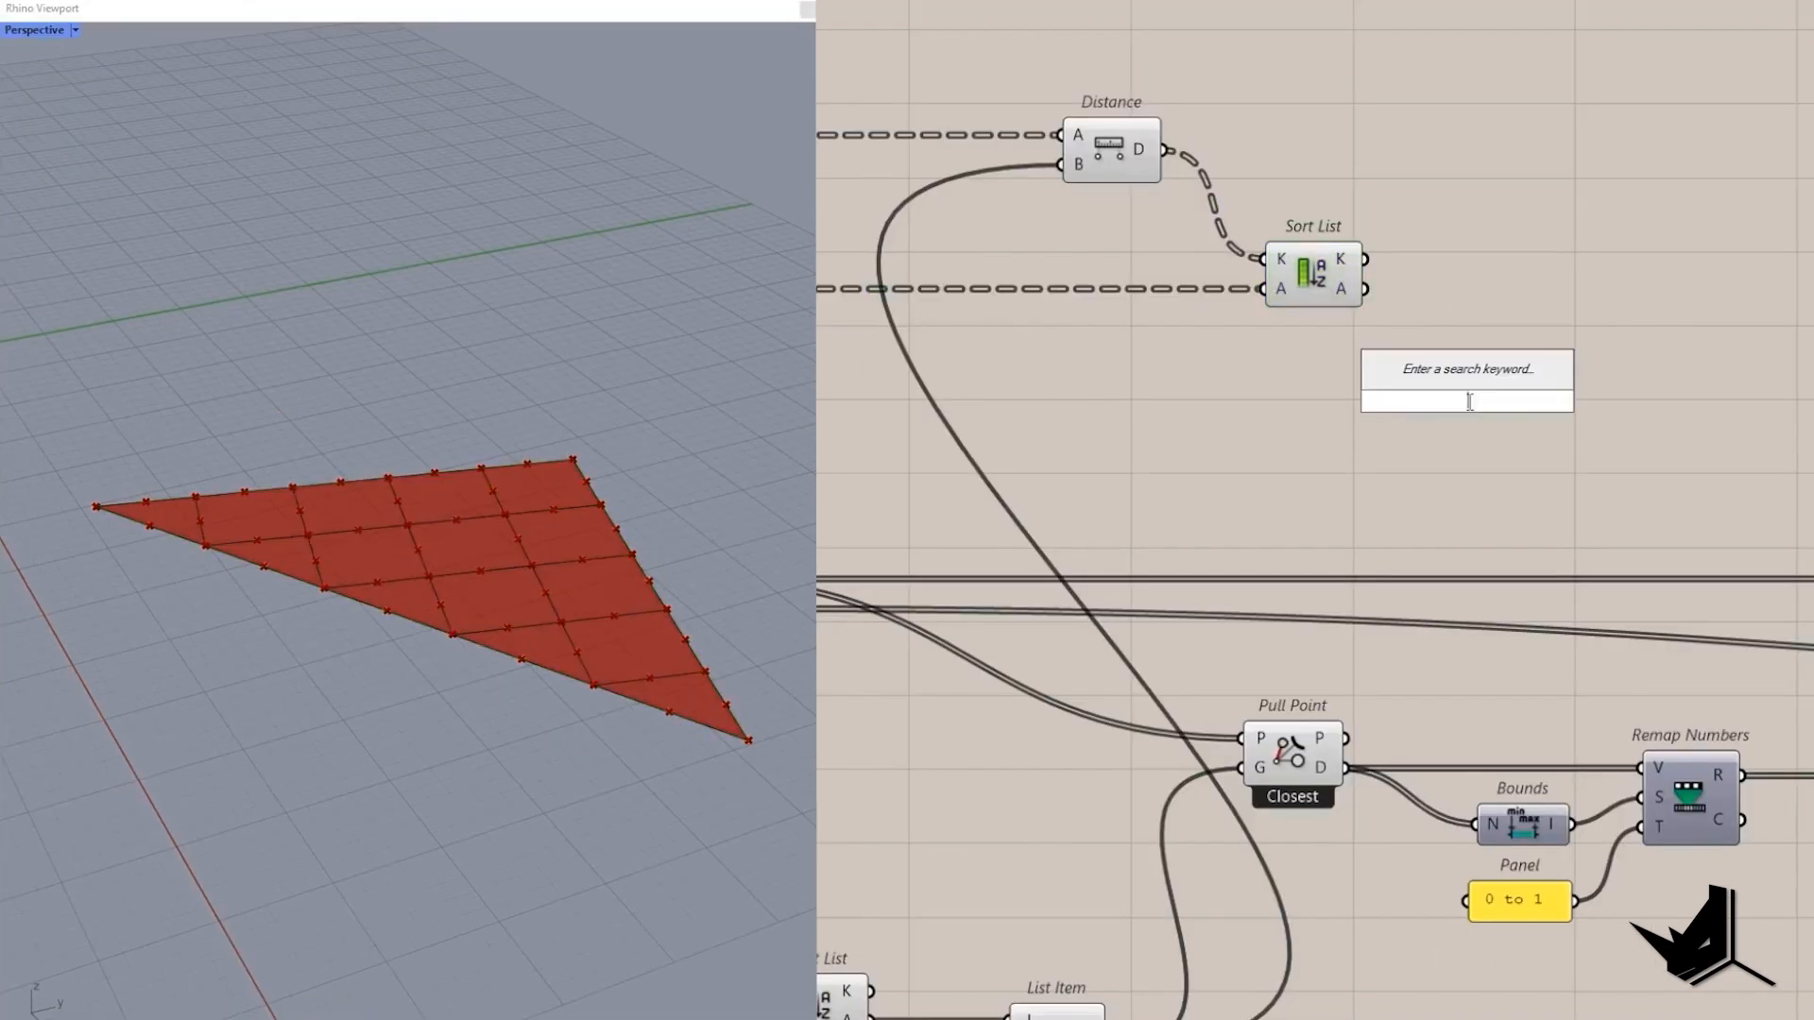
{"action": "type", "text": "cull"}
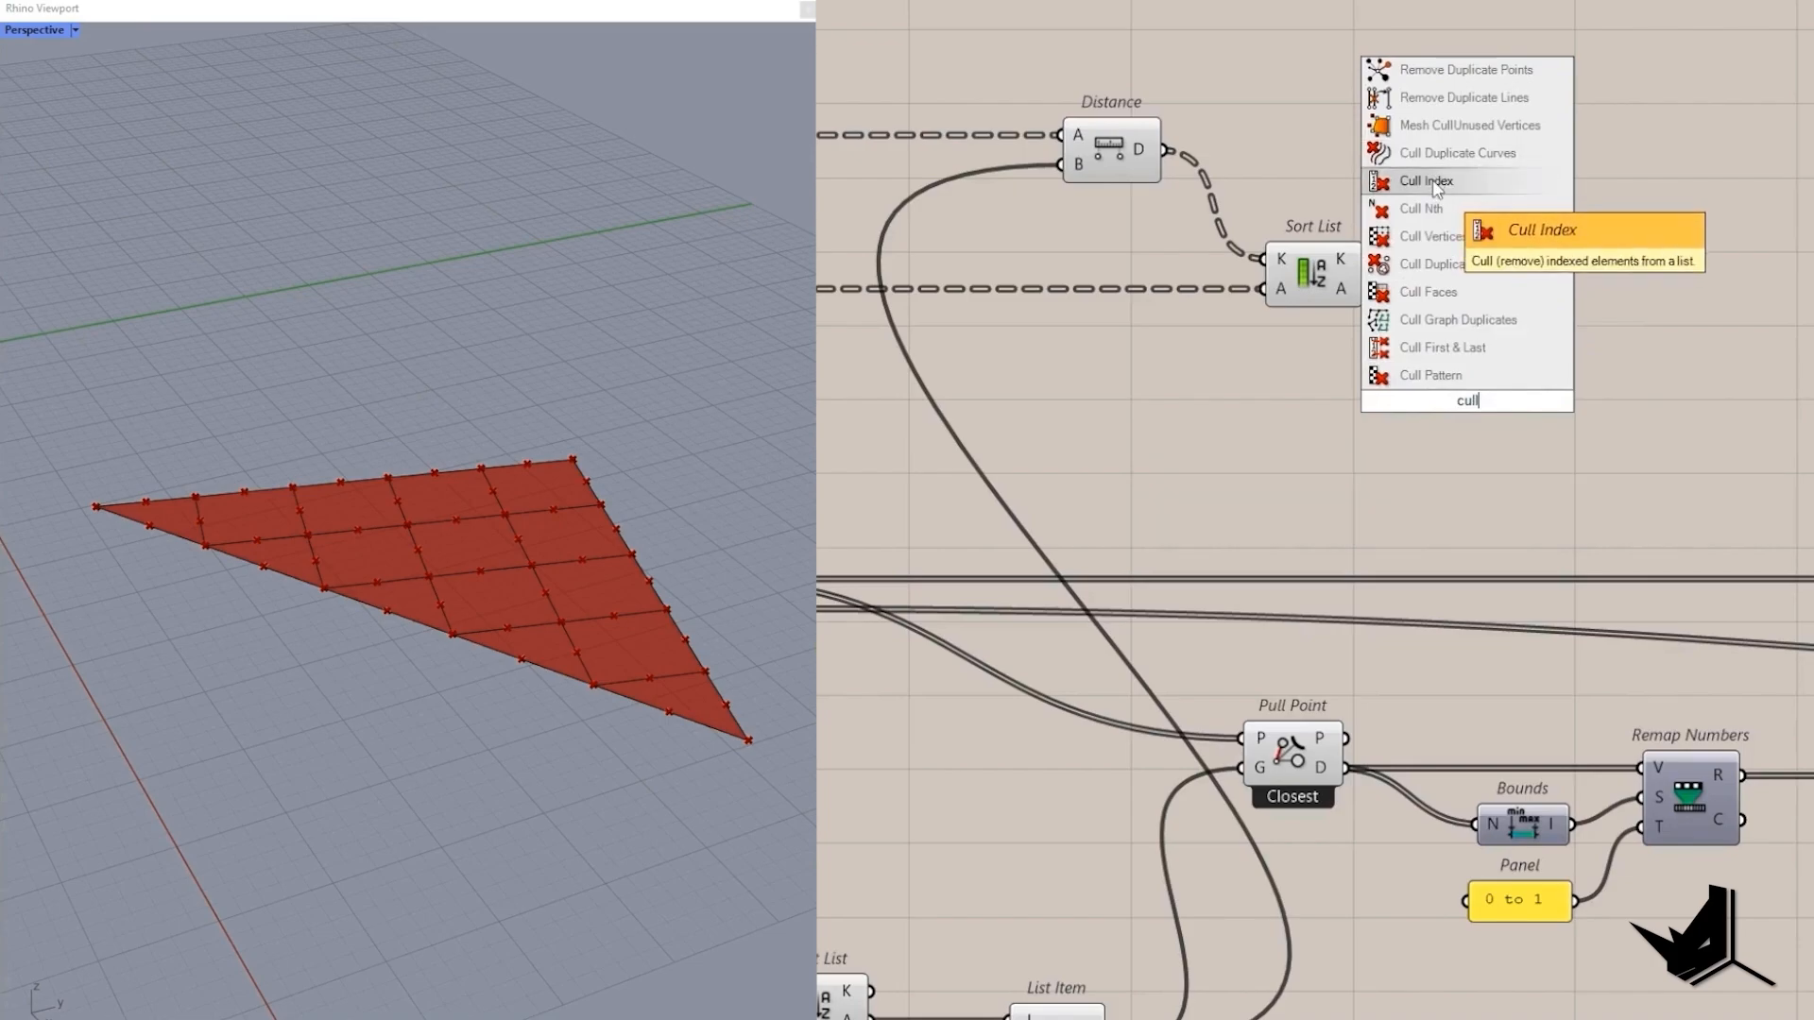
{"action": "left_click", "coordinate": [1426, 180]}
Create a compact panel listing 0 and 1 as separate items and feed it into the Cull Index I input.
{"action": "double_click", "coordinate": [1203, 419]}
{"action": "type", "text": "panel"}
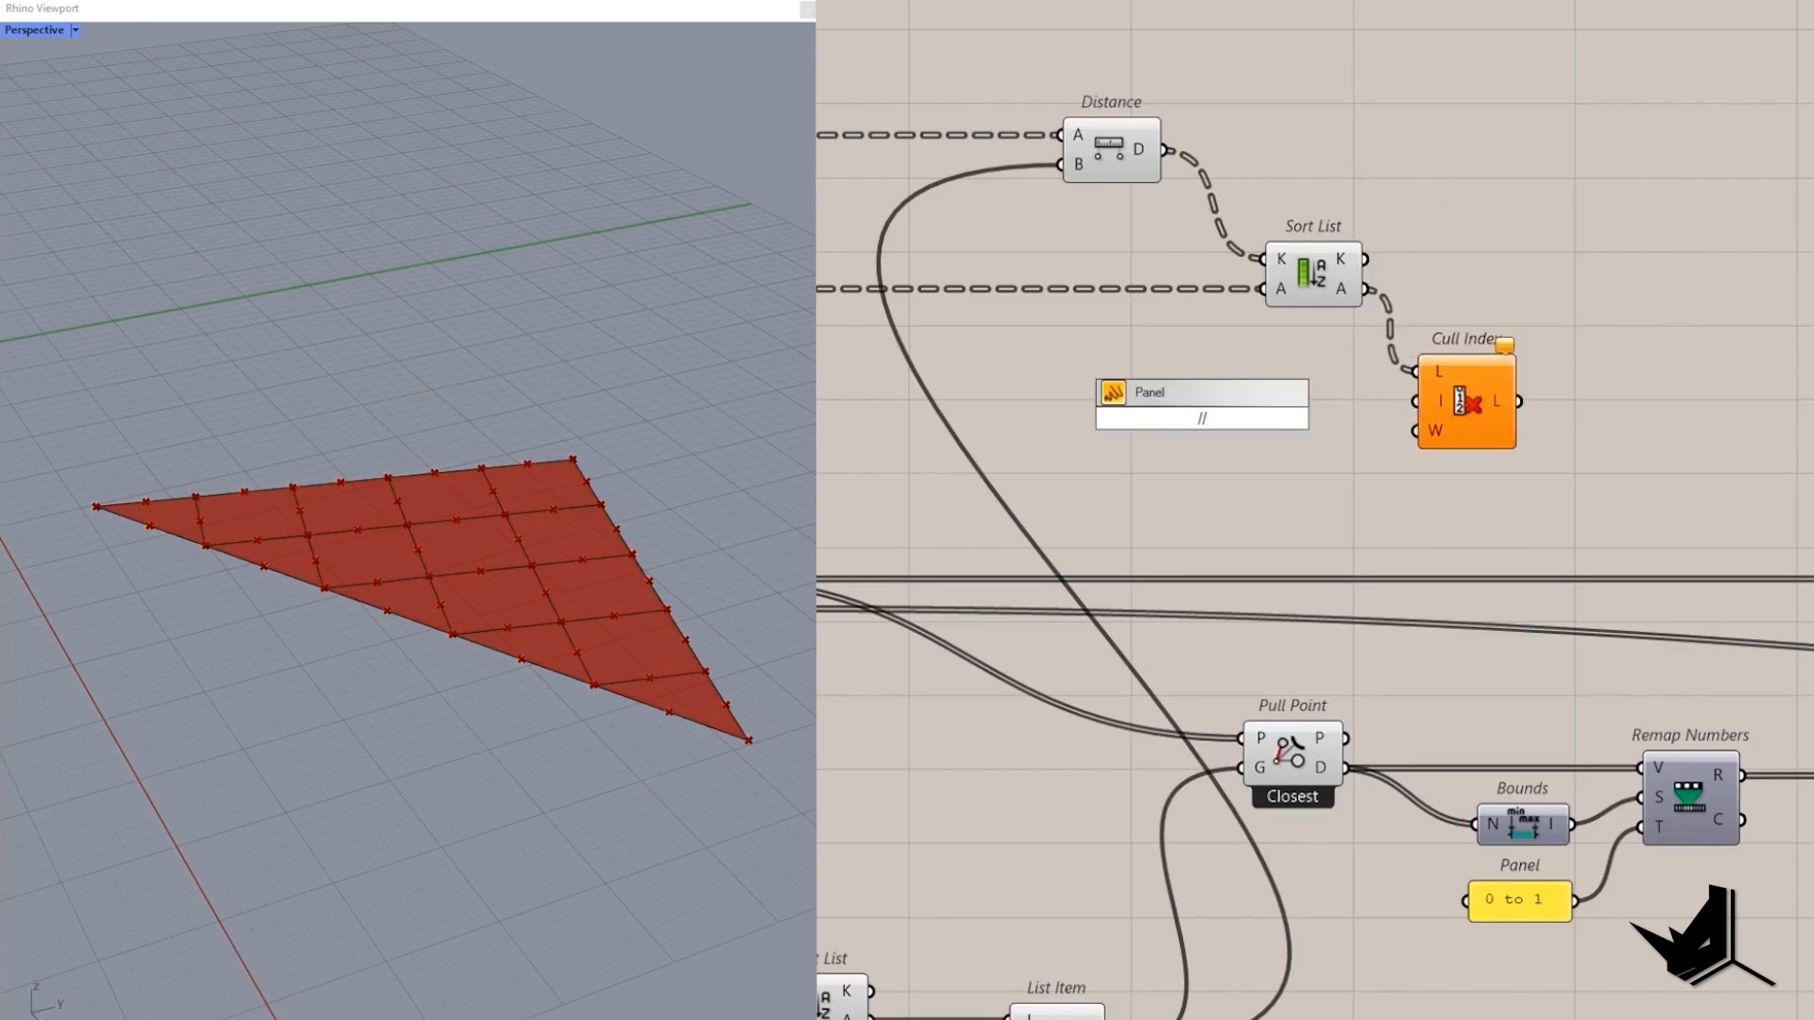
{"action": "key", "text": "Return"}
{"action": "type", "text": "0"}
{"action": "key", "text": "Return"}
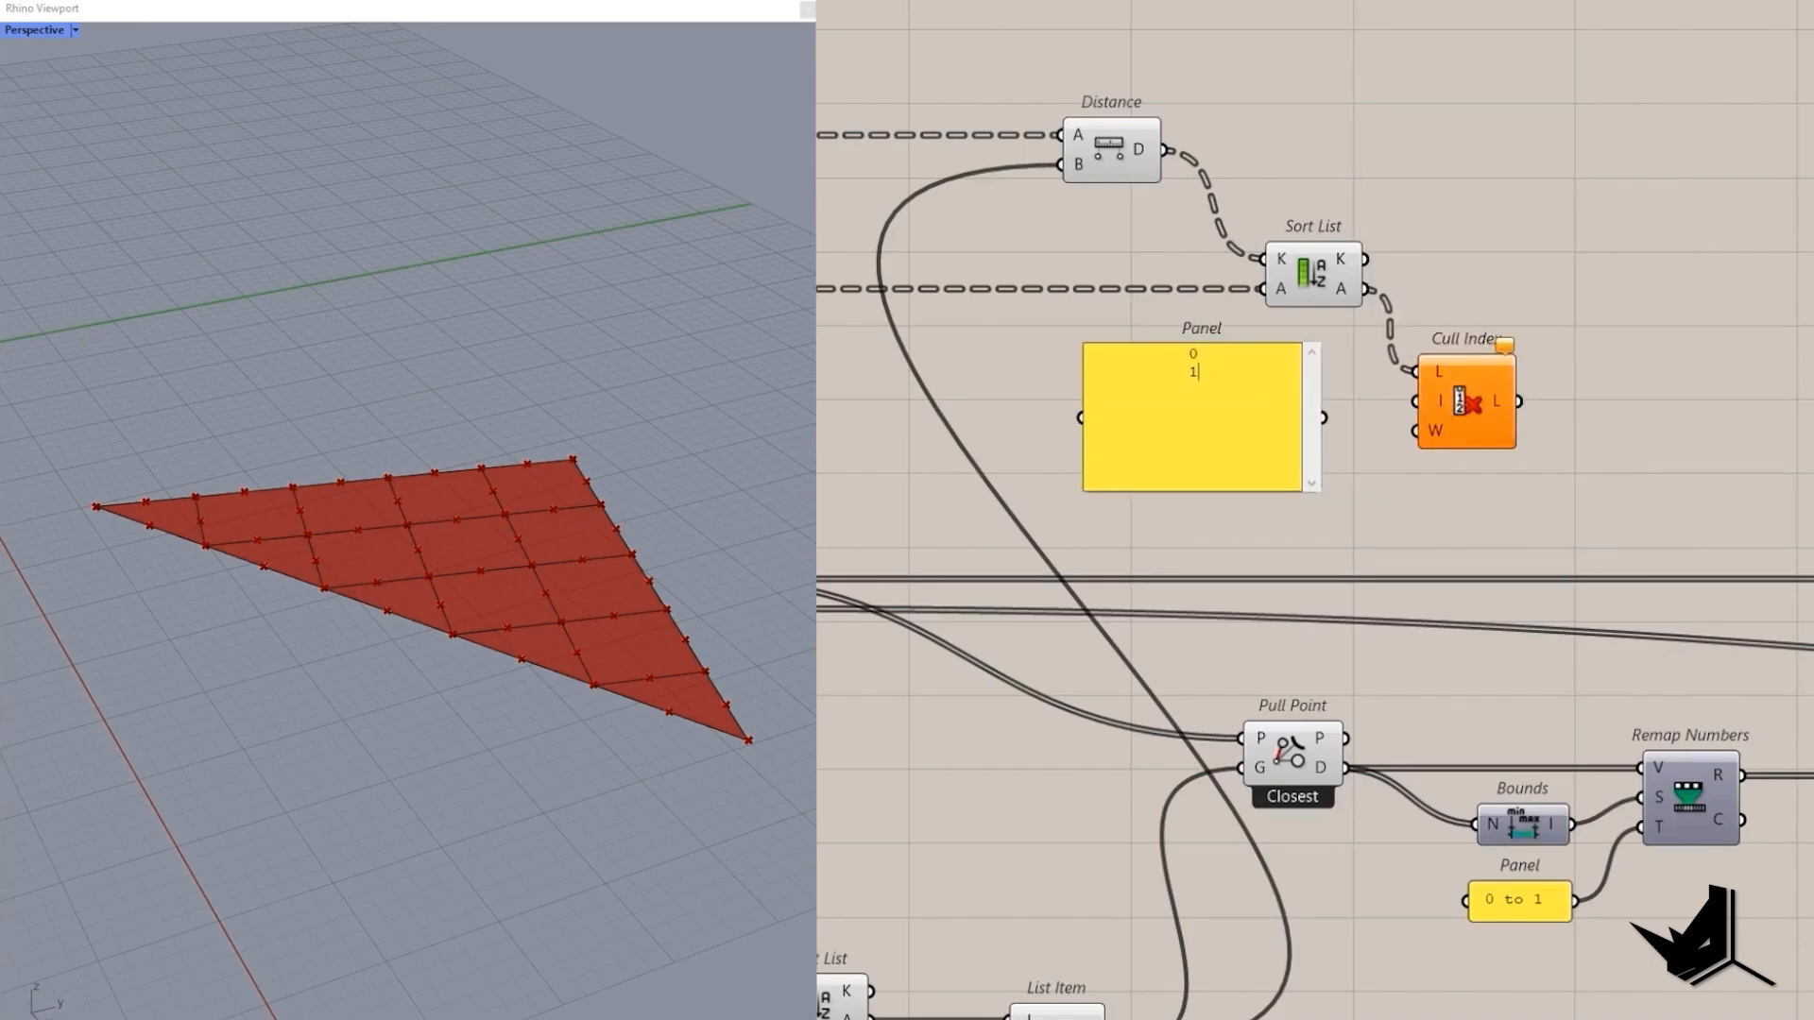
{"action": "left_click", "coordinate": [1356, 465]}
{"action": "right_click", "coordinate": [1246, 417]}
{"action": "left_click", "coordinate": [1277, 483]}
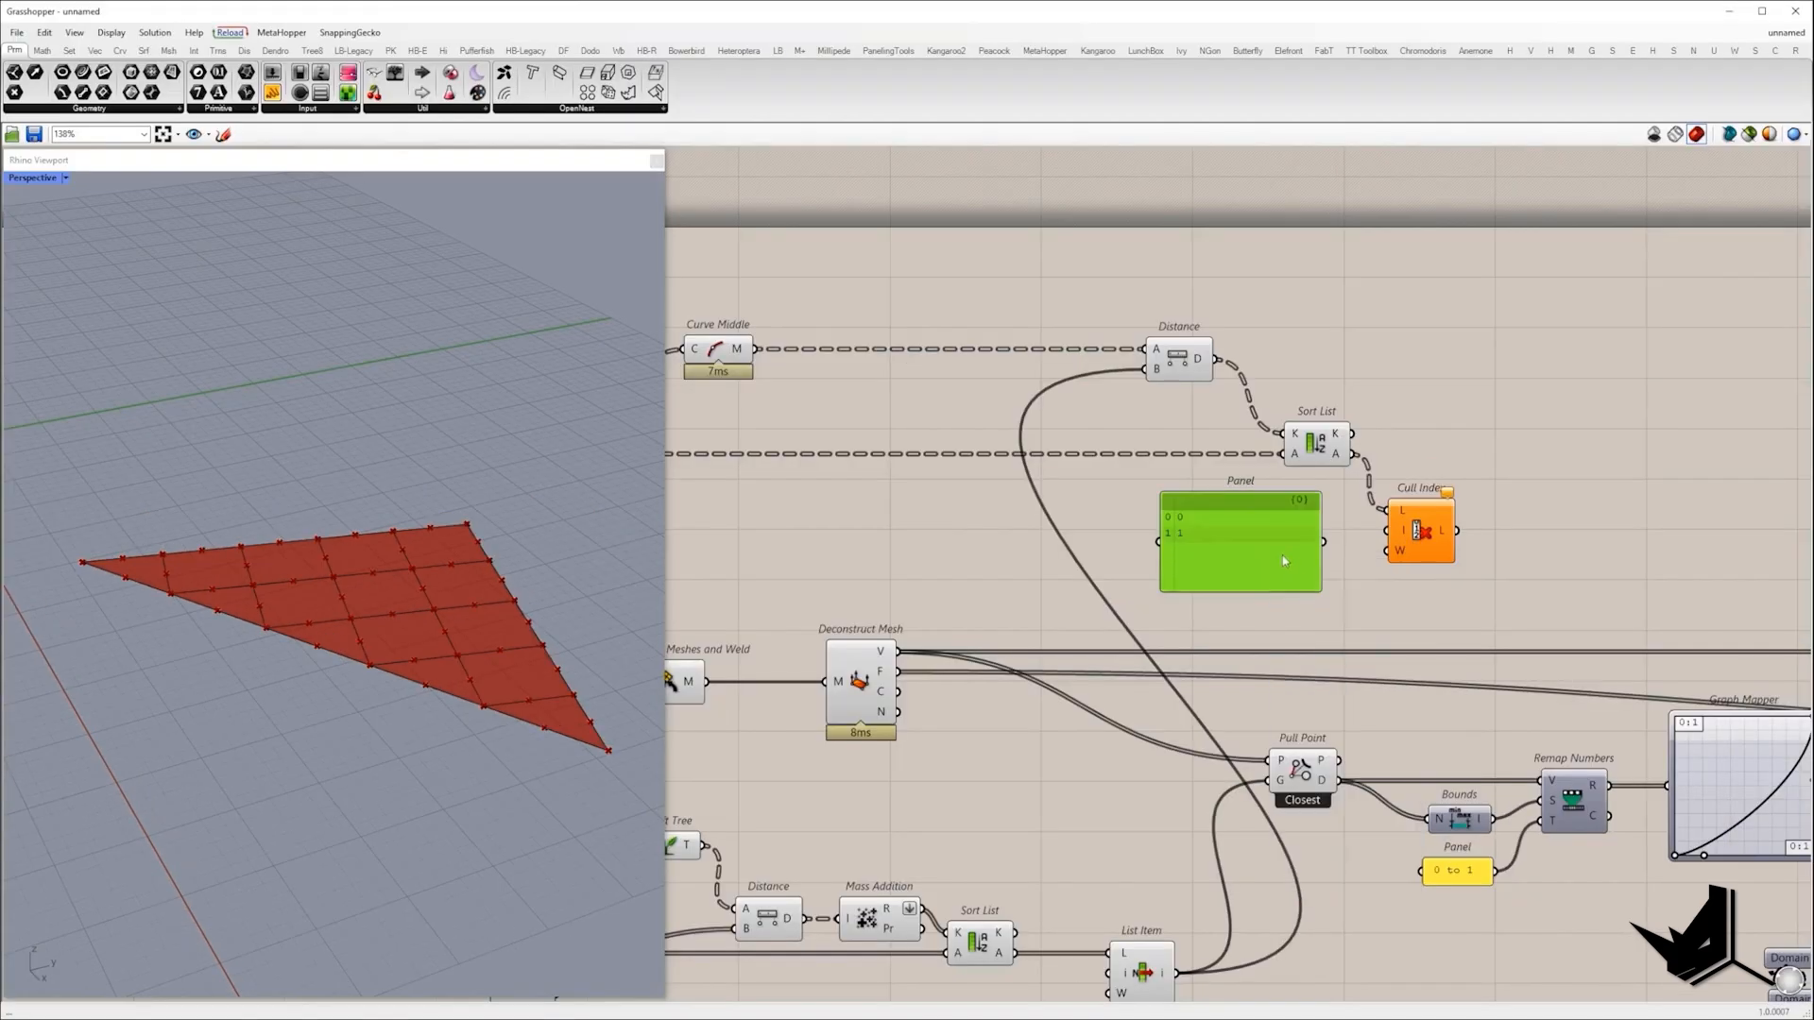
{"action": "left_click_drag", "start_coordinate": [1320, 589], "coordinate": [1216, 522]}
{"action": "left_click_drag", "start_coordinate": [1194, 532], "coordinate": [1324, 542]}
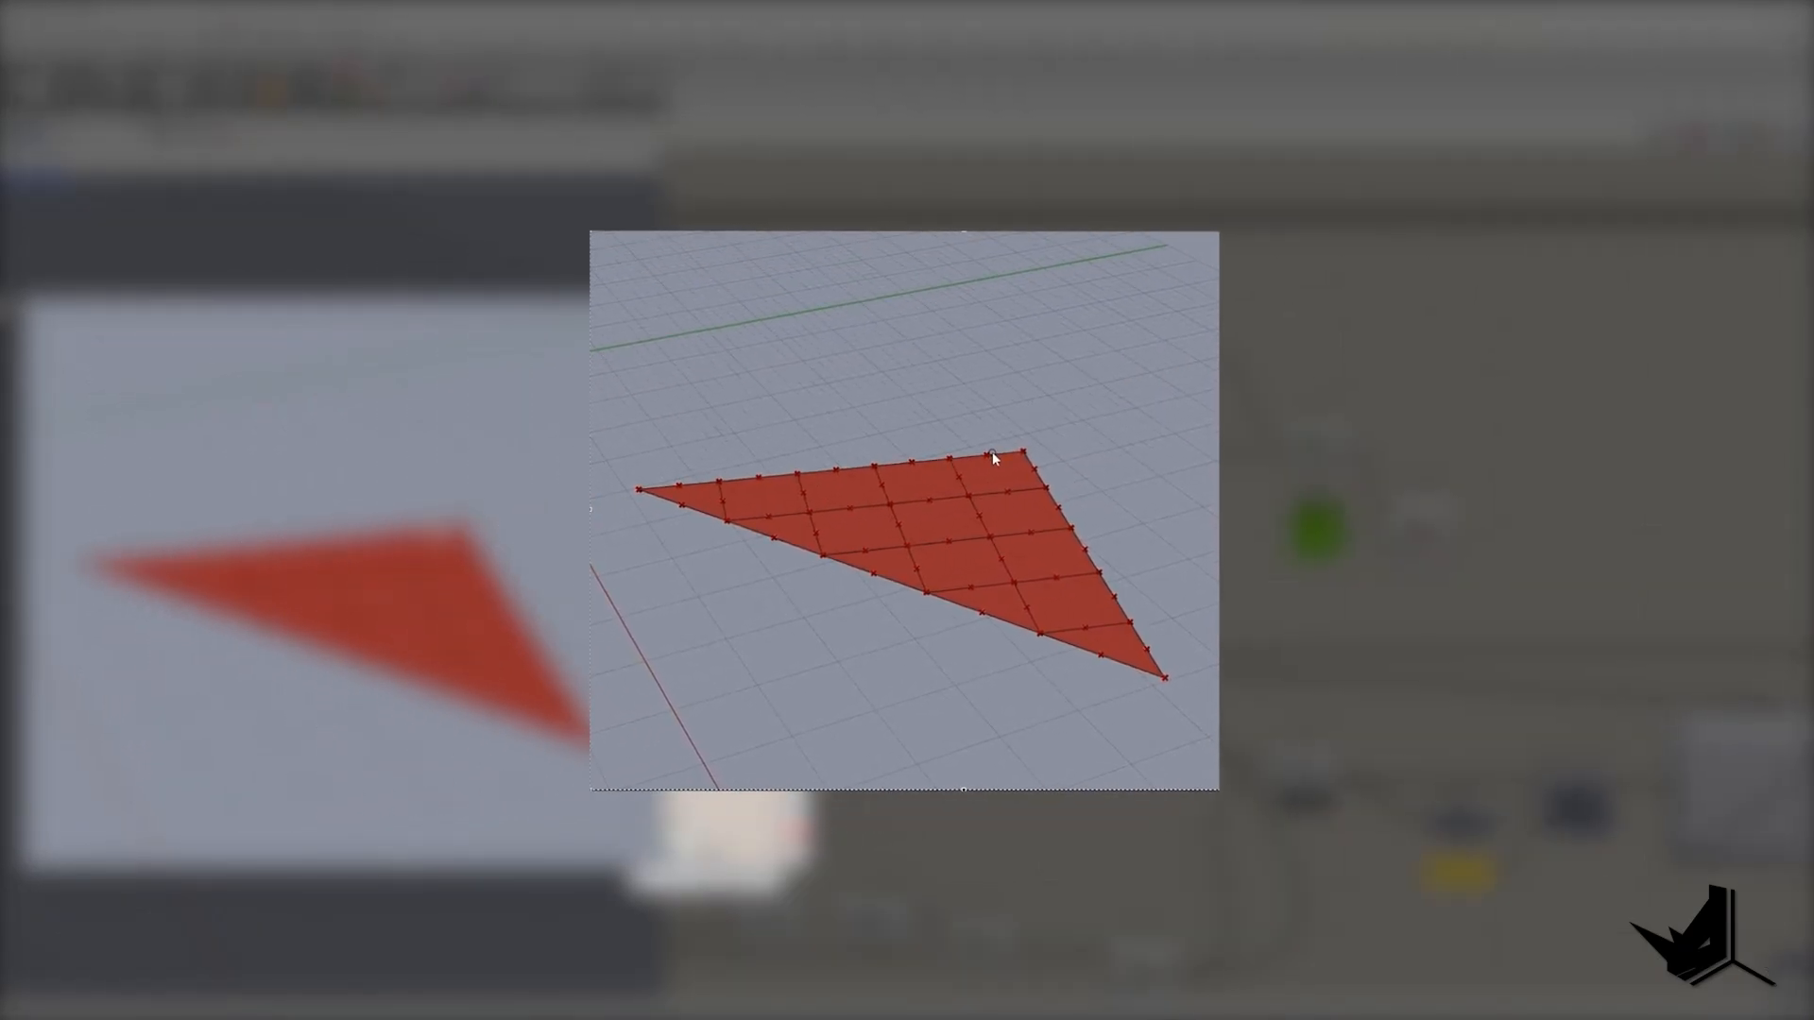
Trace the cells and edges at the acute corners and near the right-angled corner on a capture of the flat mesh, undoing stray strokes.
{"action": "mouse_move", "coordinate": [1014, 578]}
{"action": "left_mouse_down"}
{"action": "mouse_move", "coordinate": [1107, 626]}
{"action": "mouse_move", "coordinate": [1046, 585]}
{"action": "mouse_move", "coordinate": [1149, 678]}
{"action": "mouse_move", "coordinate": [1072, 647]}
{"action": "left_mouse_up"}
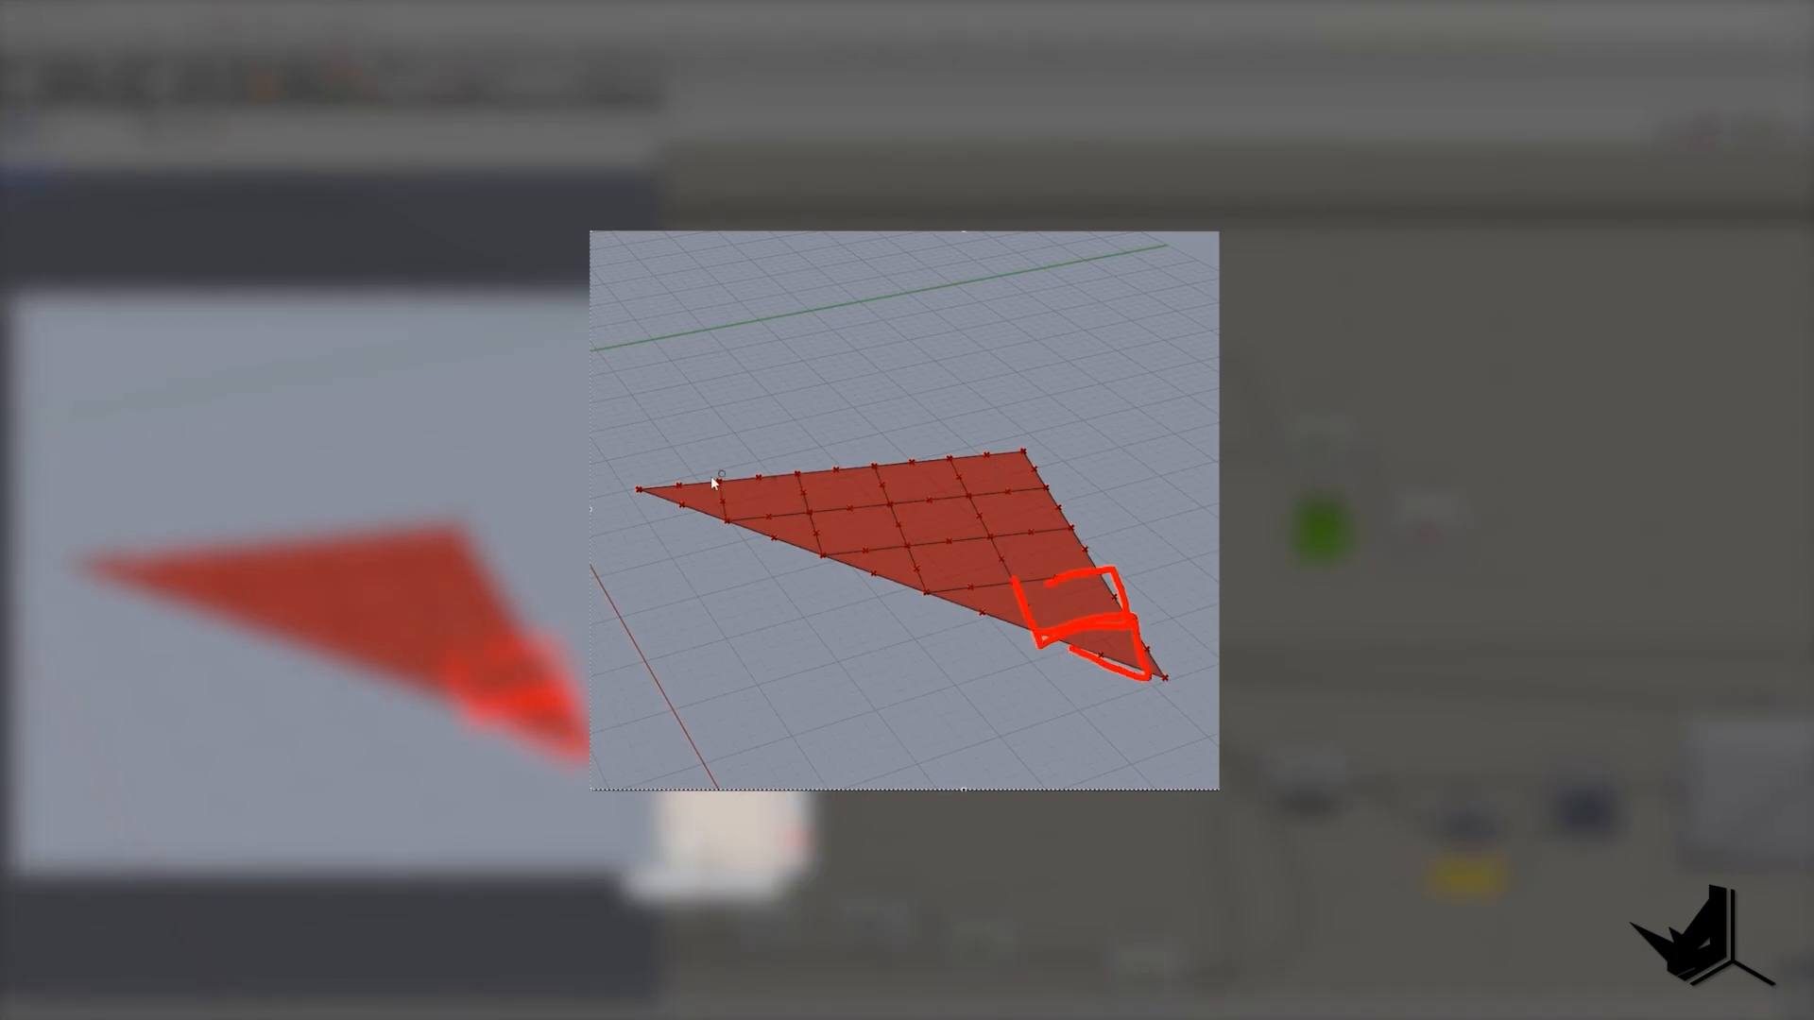
{"action": "mouse_move", "coordinate": [645, 487]}
{"action": "left_mouse_down"}
{"action": "mouse_move", "coordinate": [693, 481]}
{"action": "mouse_move", "coordinate": [725, 511]}
{"action": "mouse_move", "coordinate": [665, 498]}
{"action": "left_mouse_up"}
{"action": "key", "text": "ctrl+z"}
{"action": "key", "text": "ctrl+z"}
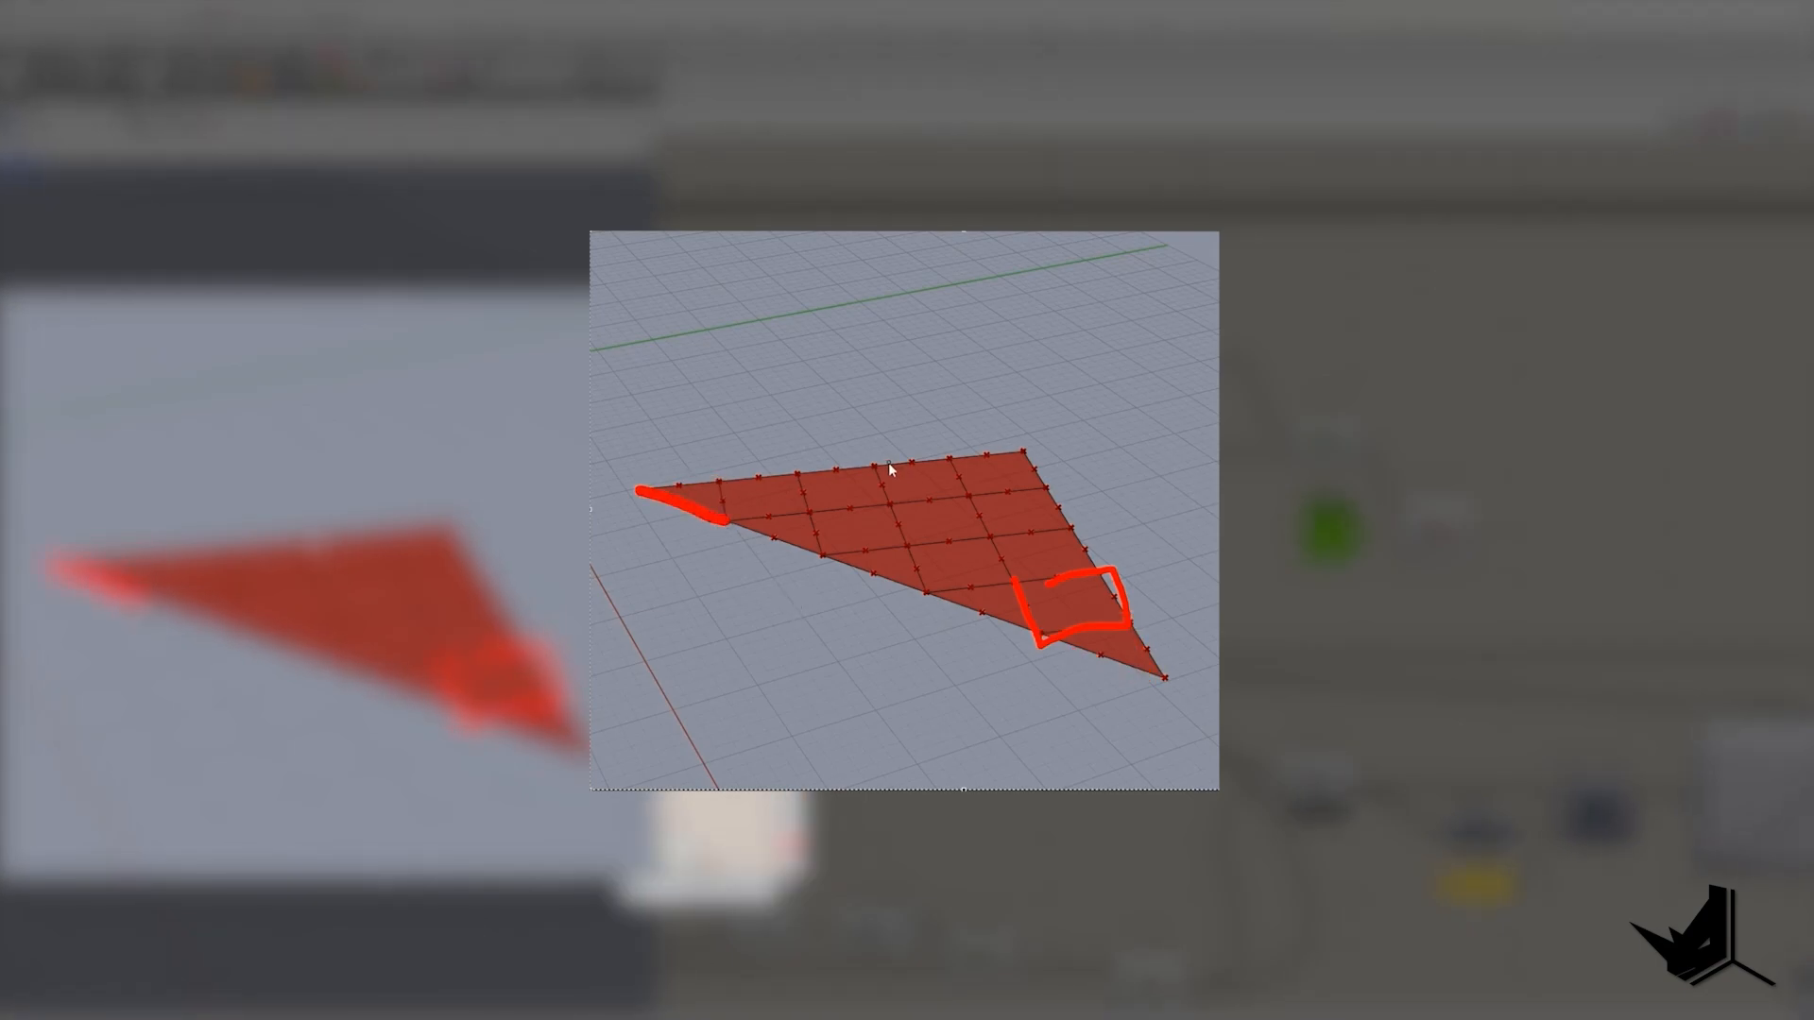
{"action": "left_click", "coordinate": [877, 464]}
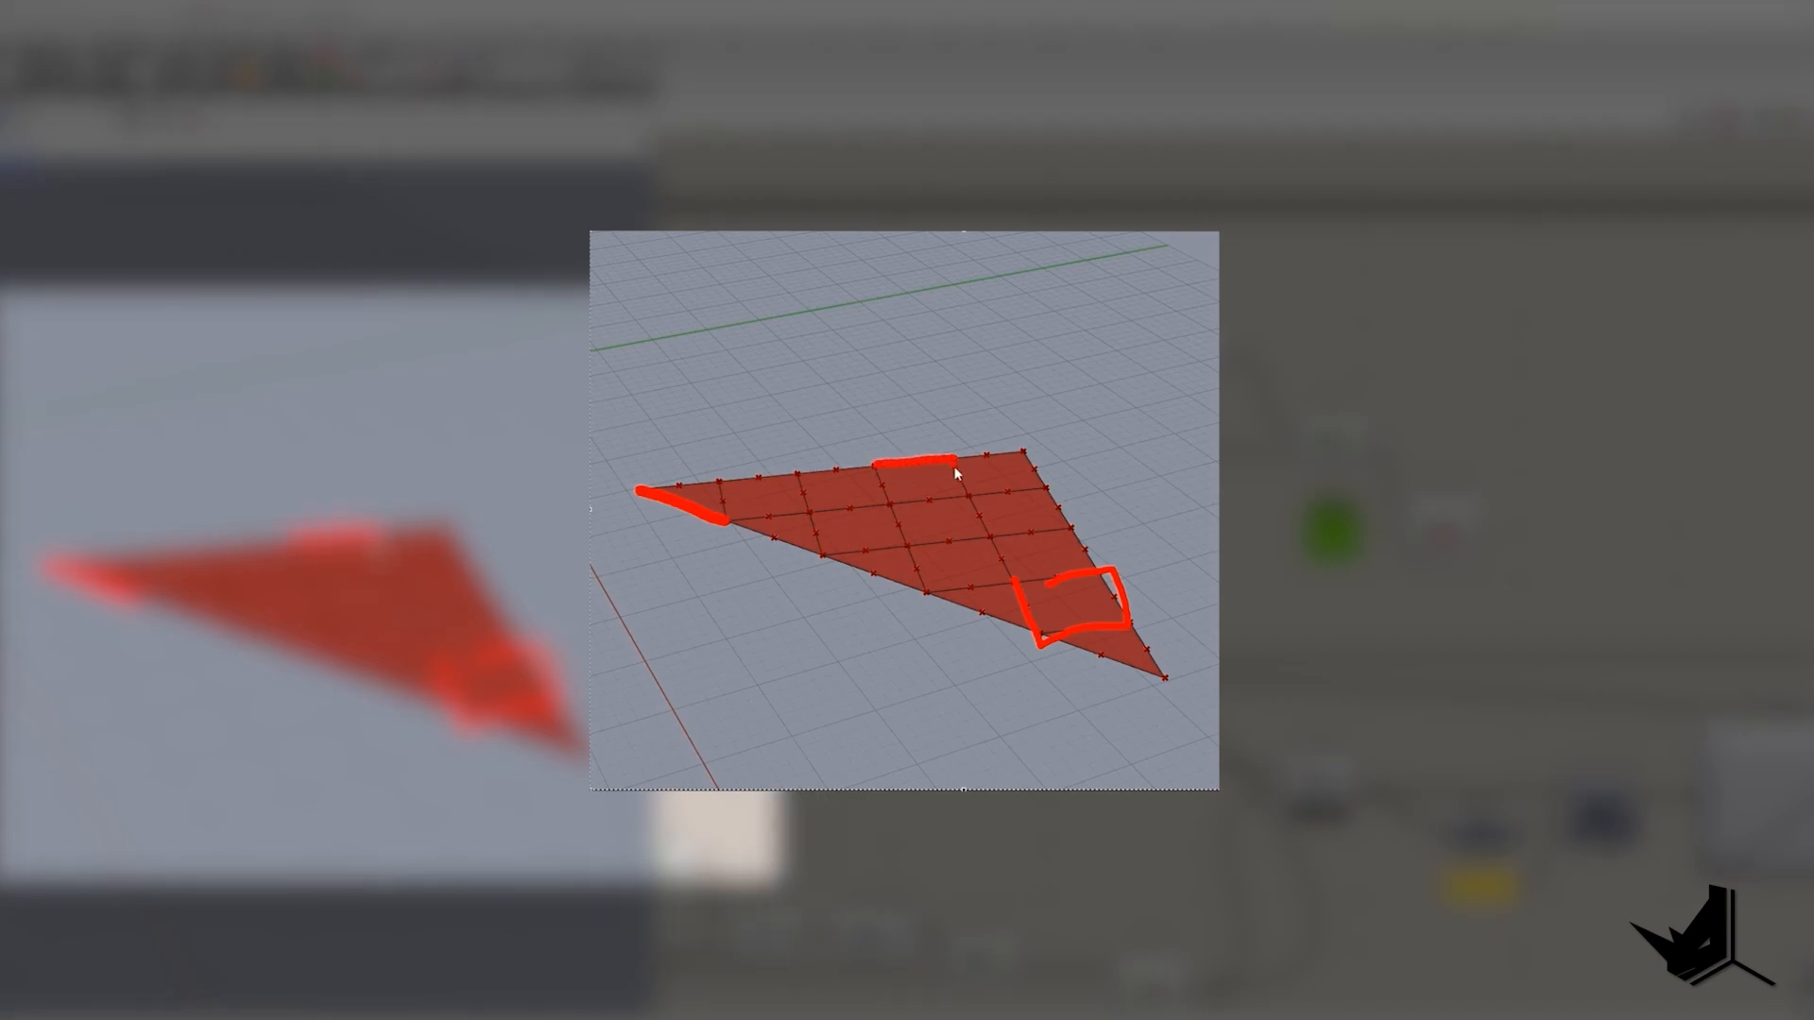
{"action": "left_click_drag", "start_coordinate": [955, 470], "coordinate": [962, 491]}
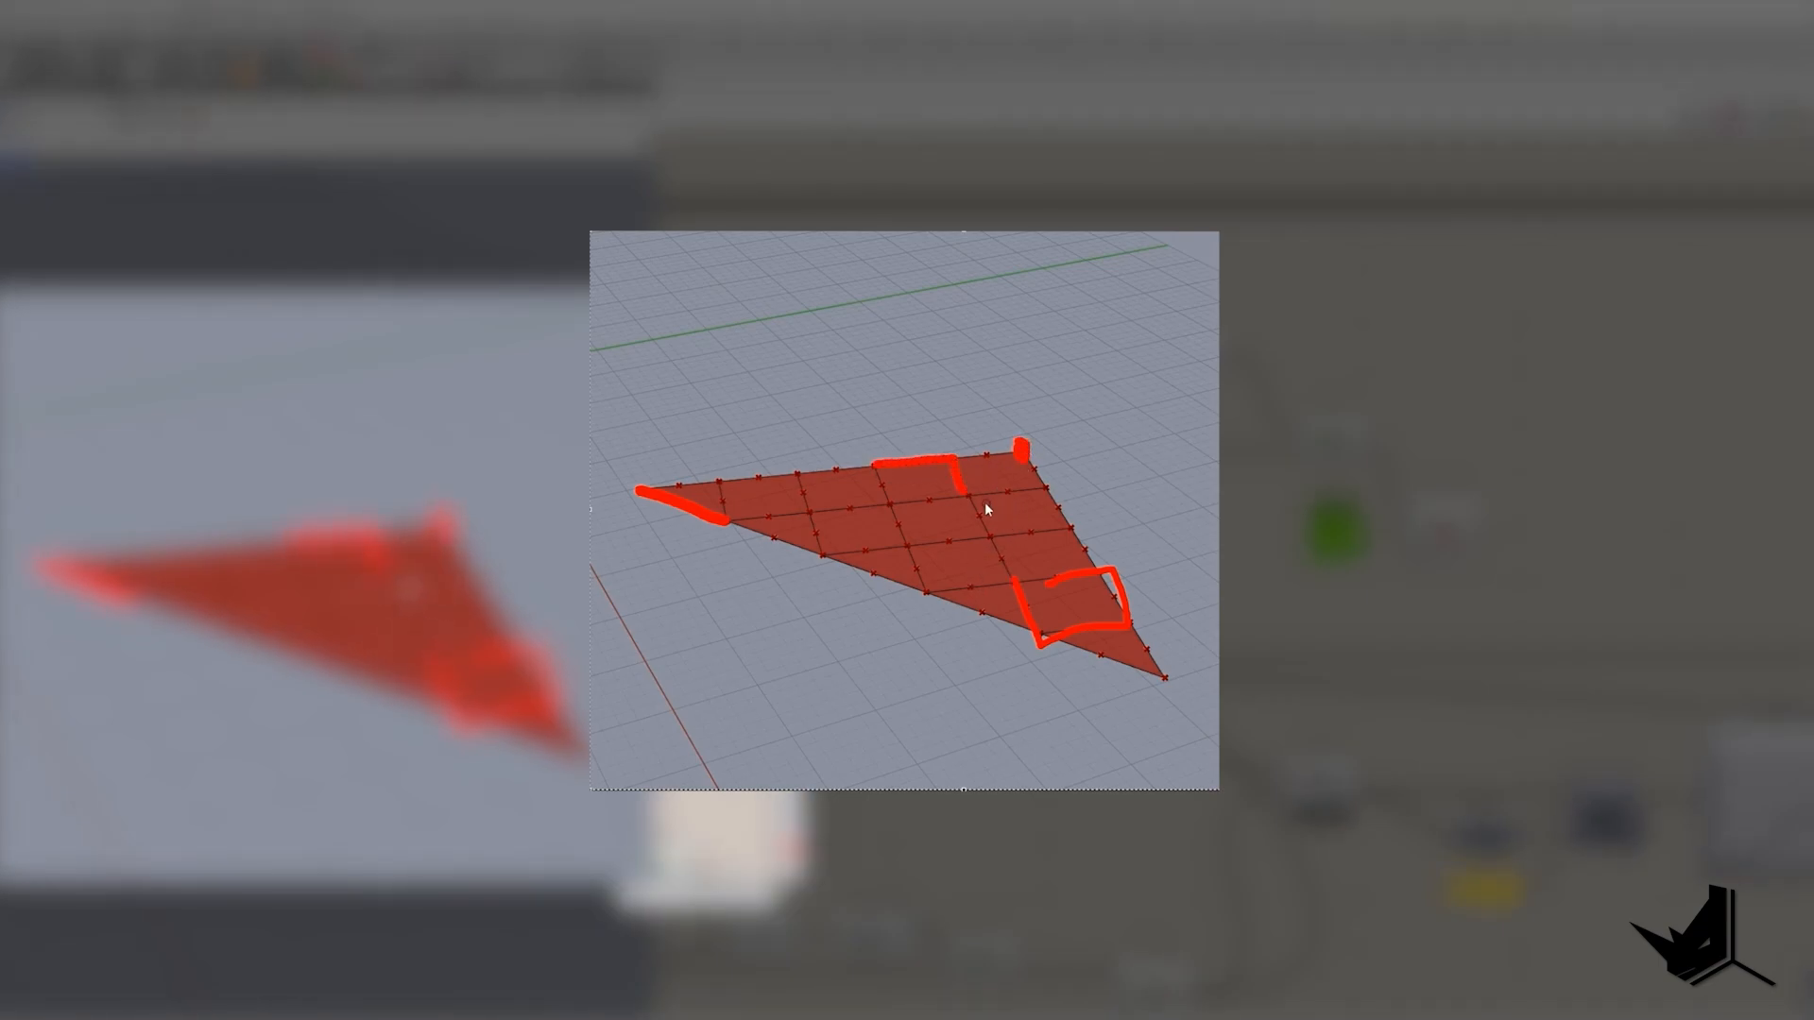
{"action": "left_click", "coordinate": [872, 467]}
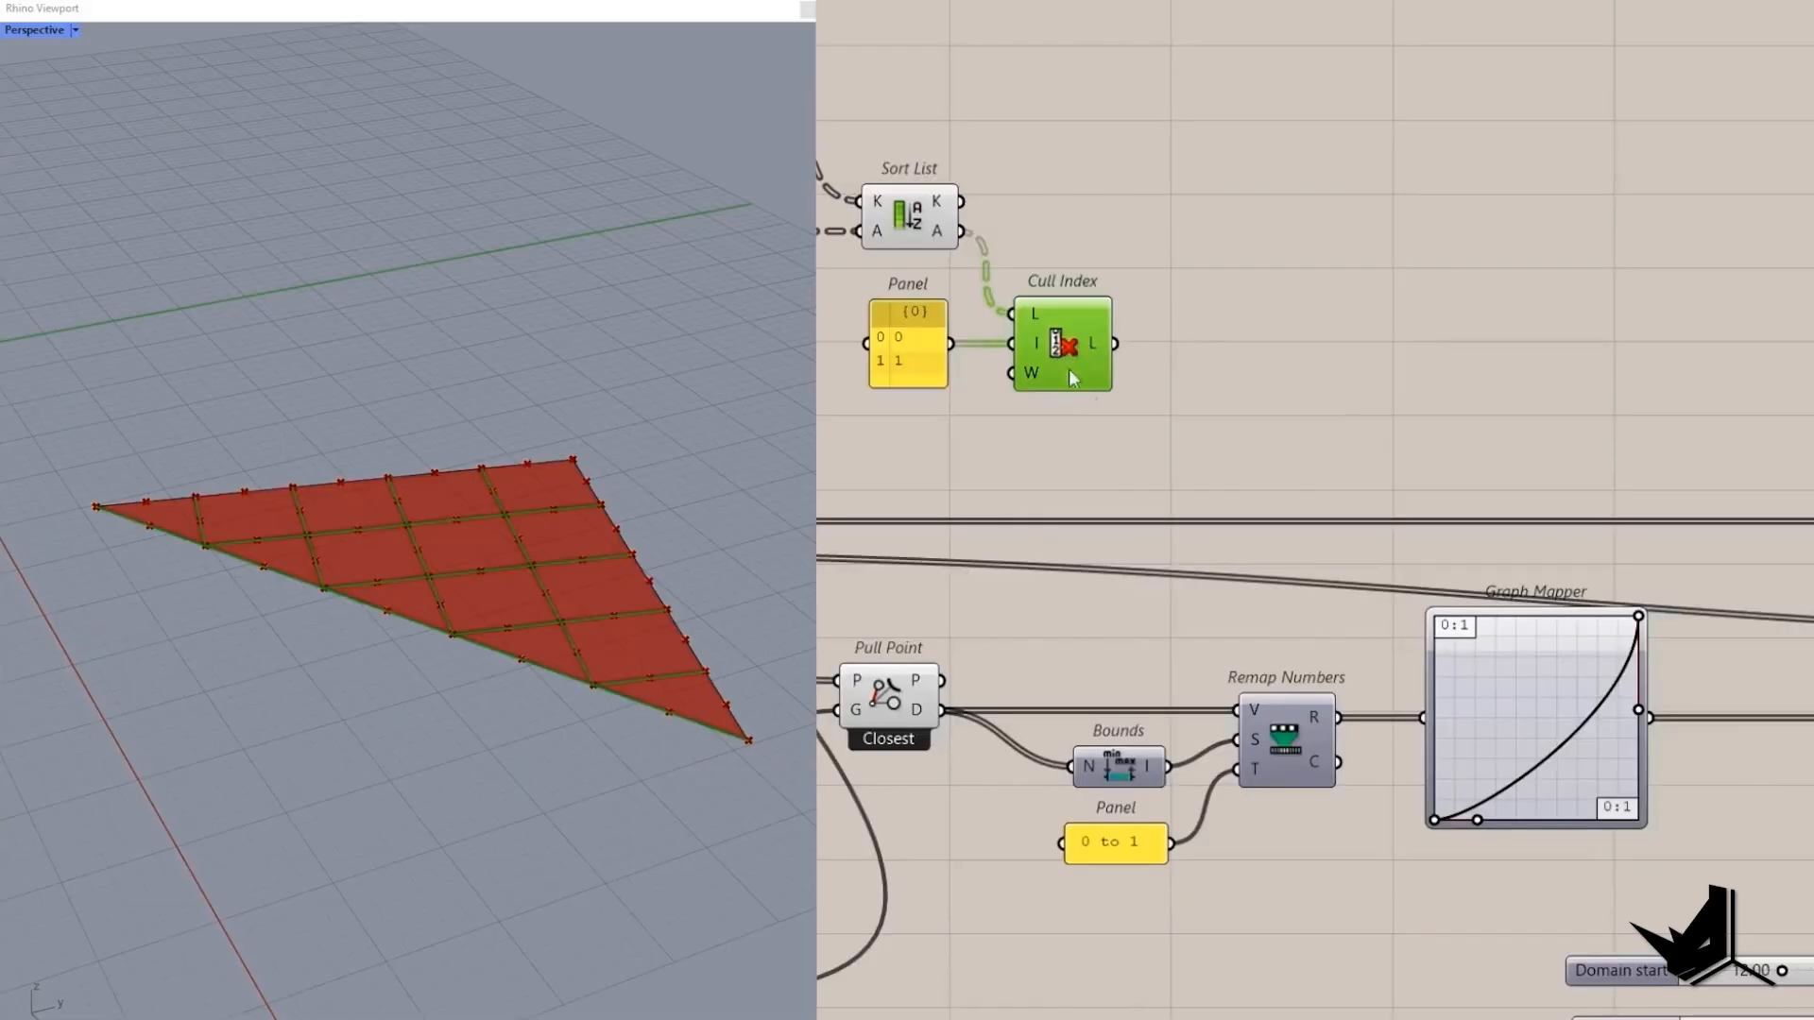
Add an Item Index component beside the Cull Index component.
{"action": "left_click_drag", "start_coordinate": [1389, 401], "coordinate": [846, 273]}
{"action": "left_click", "coordinate": [1130, 358]}
{"action": "mouse_move", "coordinate": [1108, 351]}
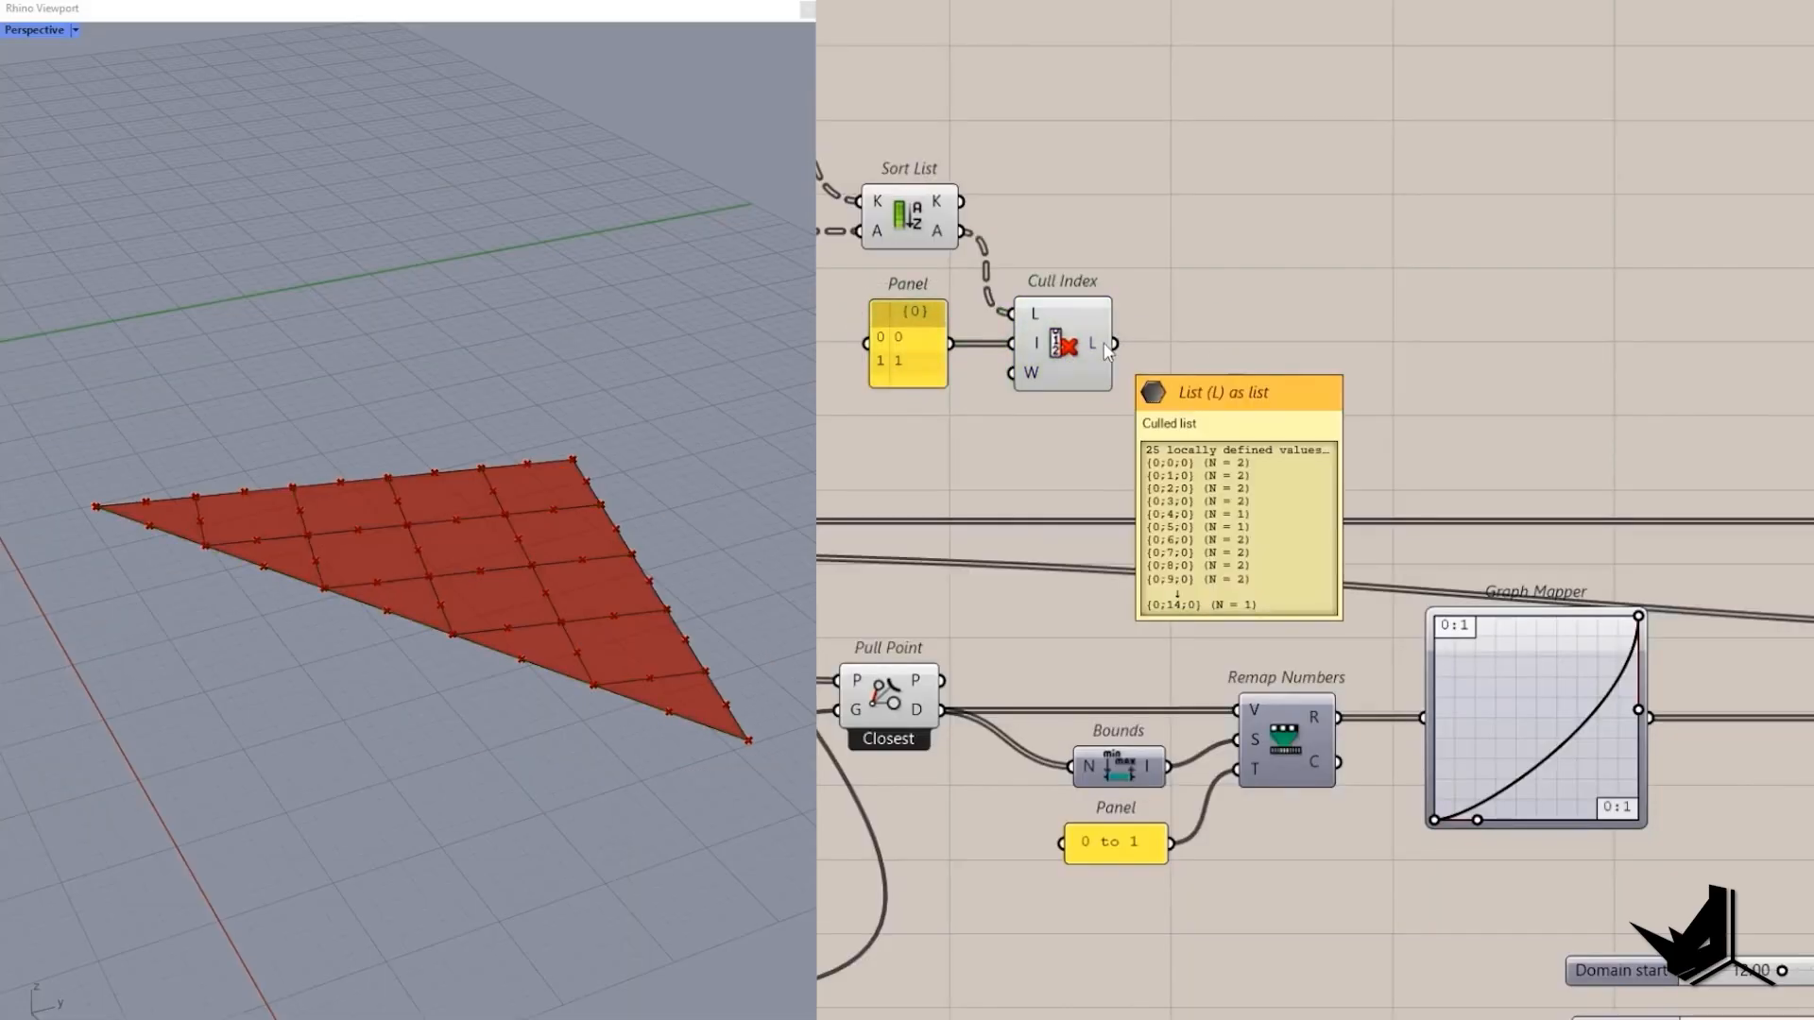
{"action": "double_click", "coordinate": [1176, 335]}
{"action": "type", "text": "i"}
{"action": "key", "text": "BackSpace"}
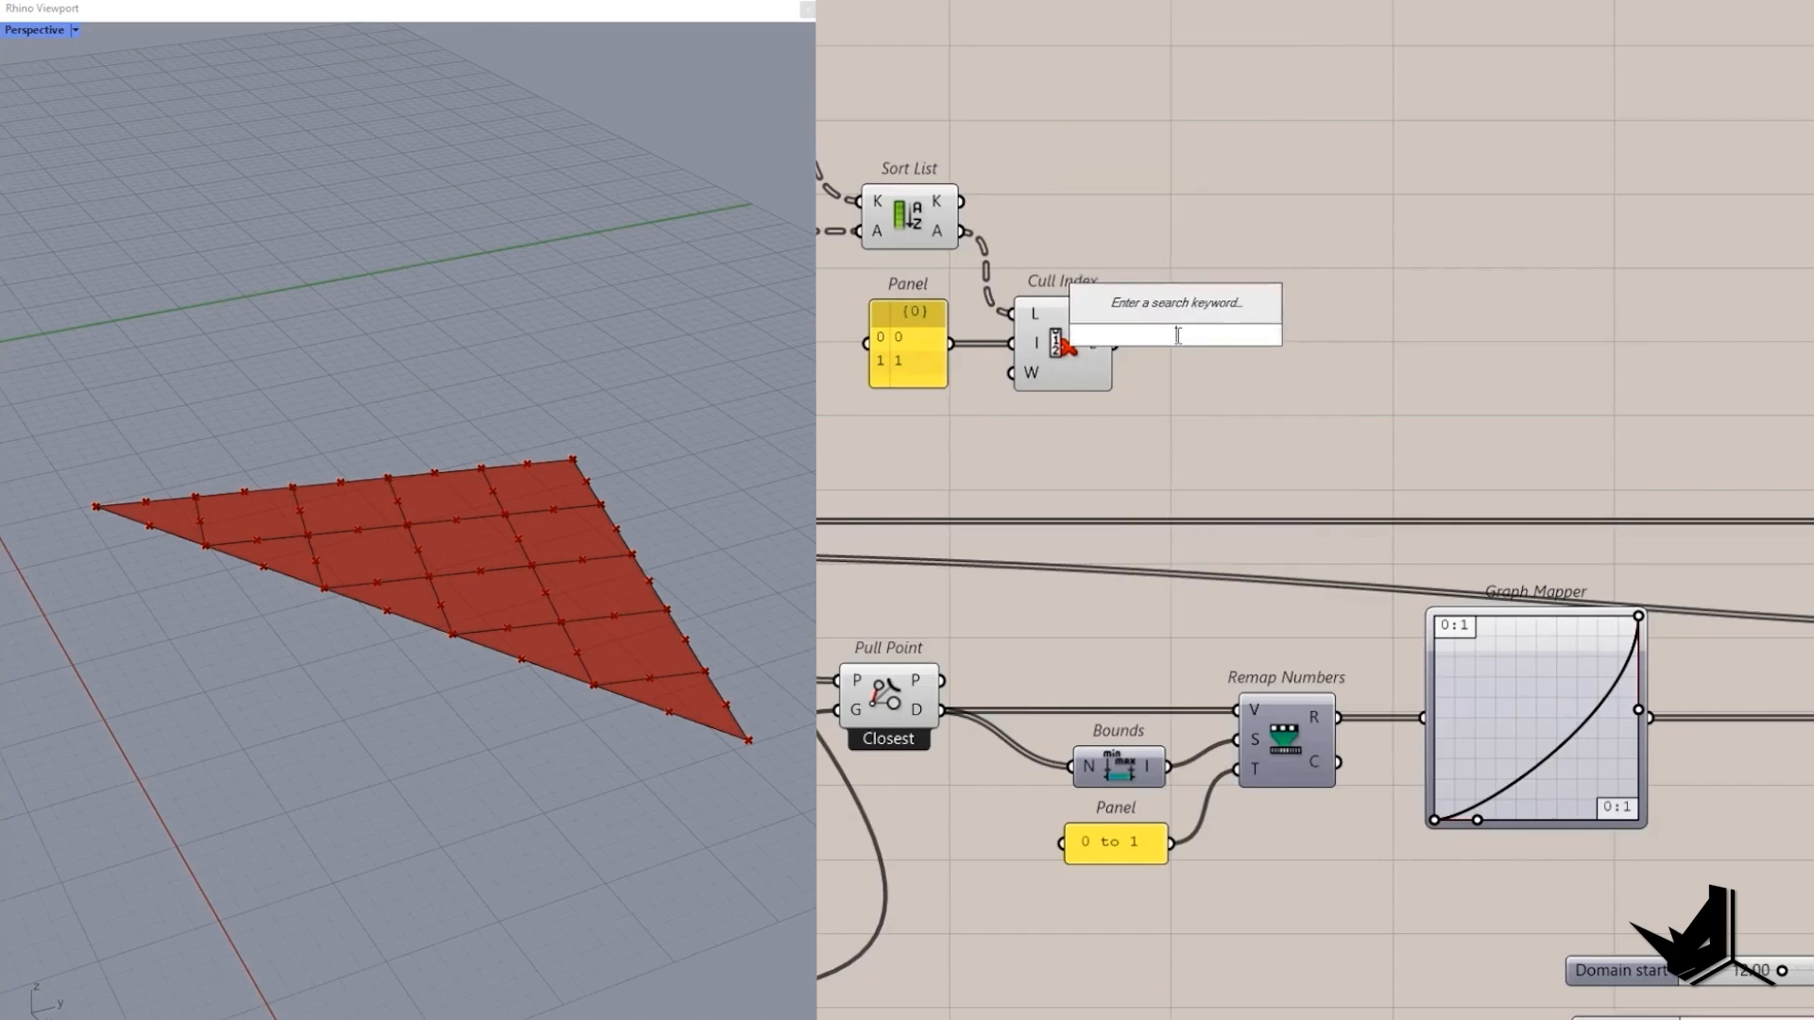
{"action": "type", "text": "item index"}
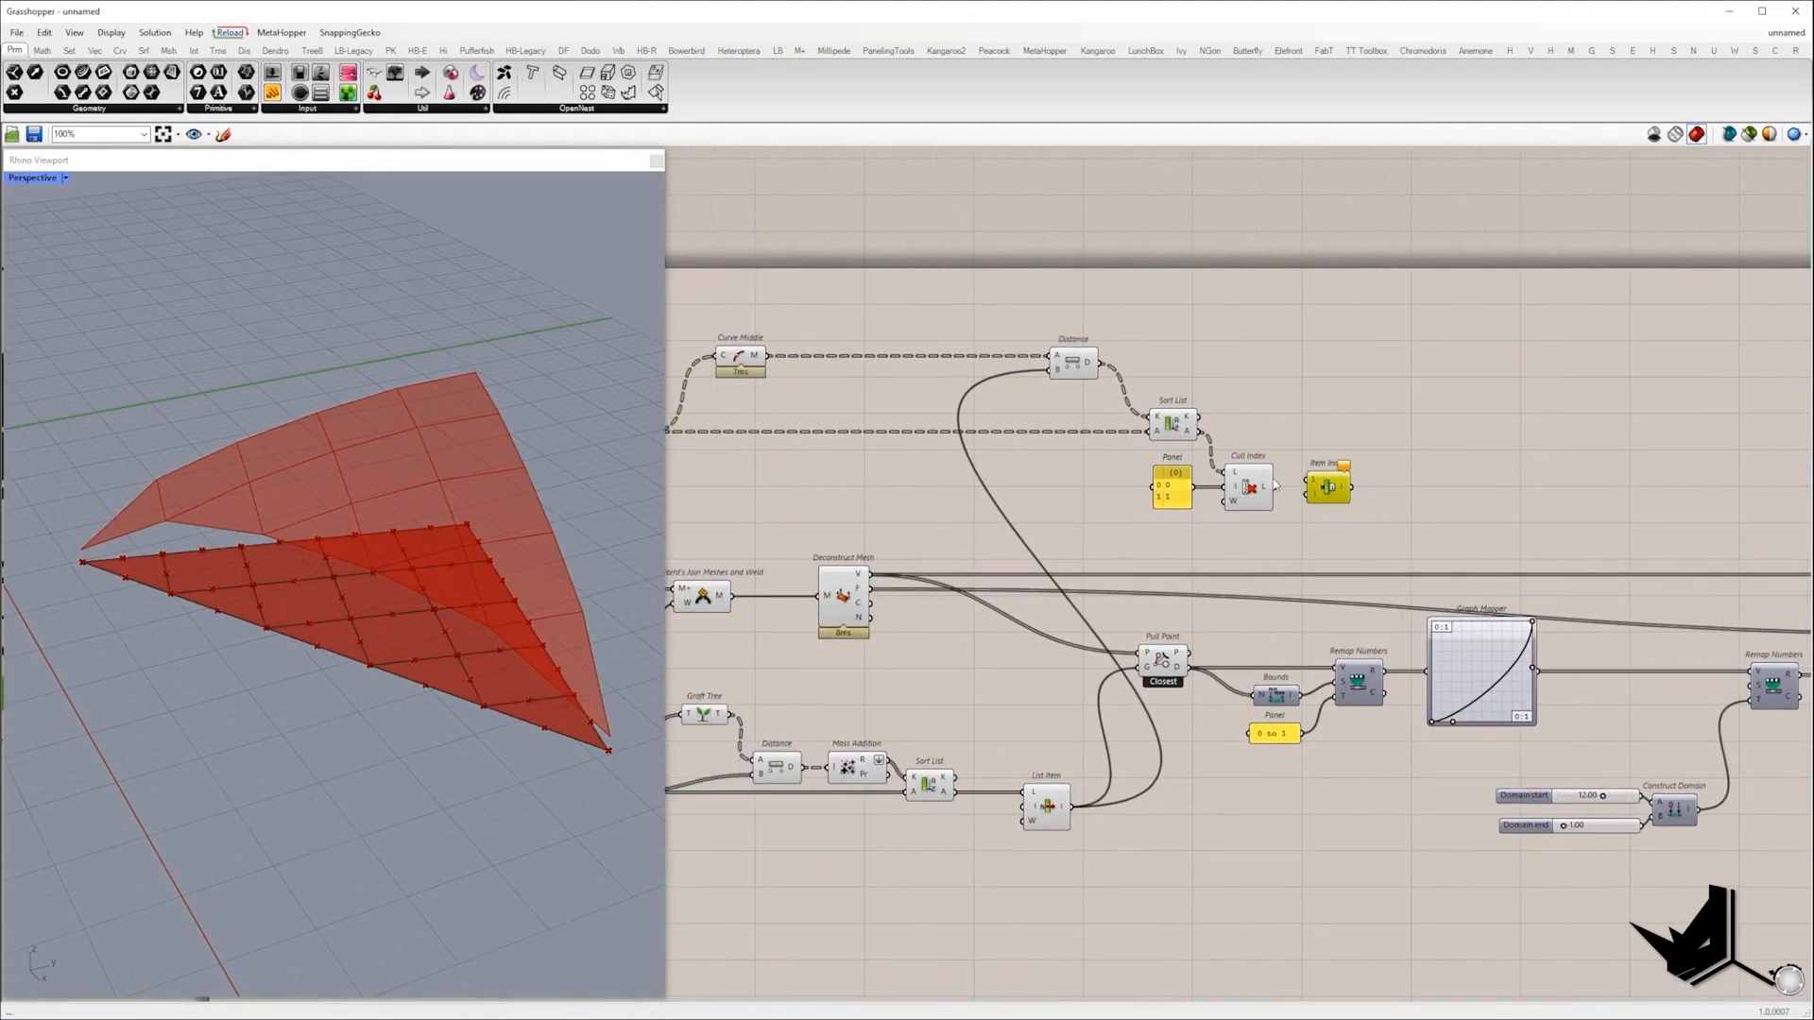
Add a Face Boundaries component after Construct Mesh, feeding the mesh output into its M input.
{"action": "right_click_drag", "start_coordinate": [964, 453], "coordinate": [1006, 508]}
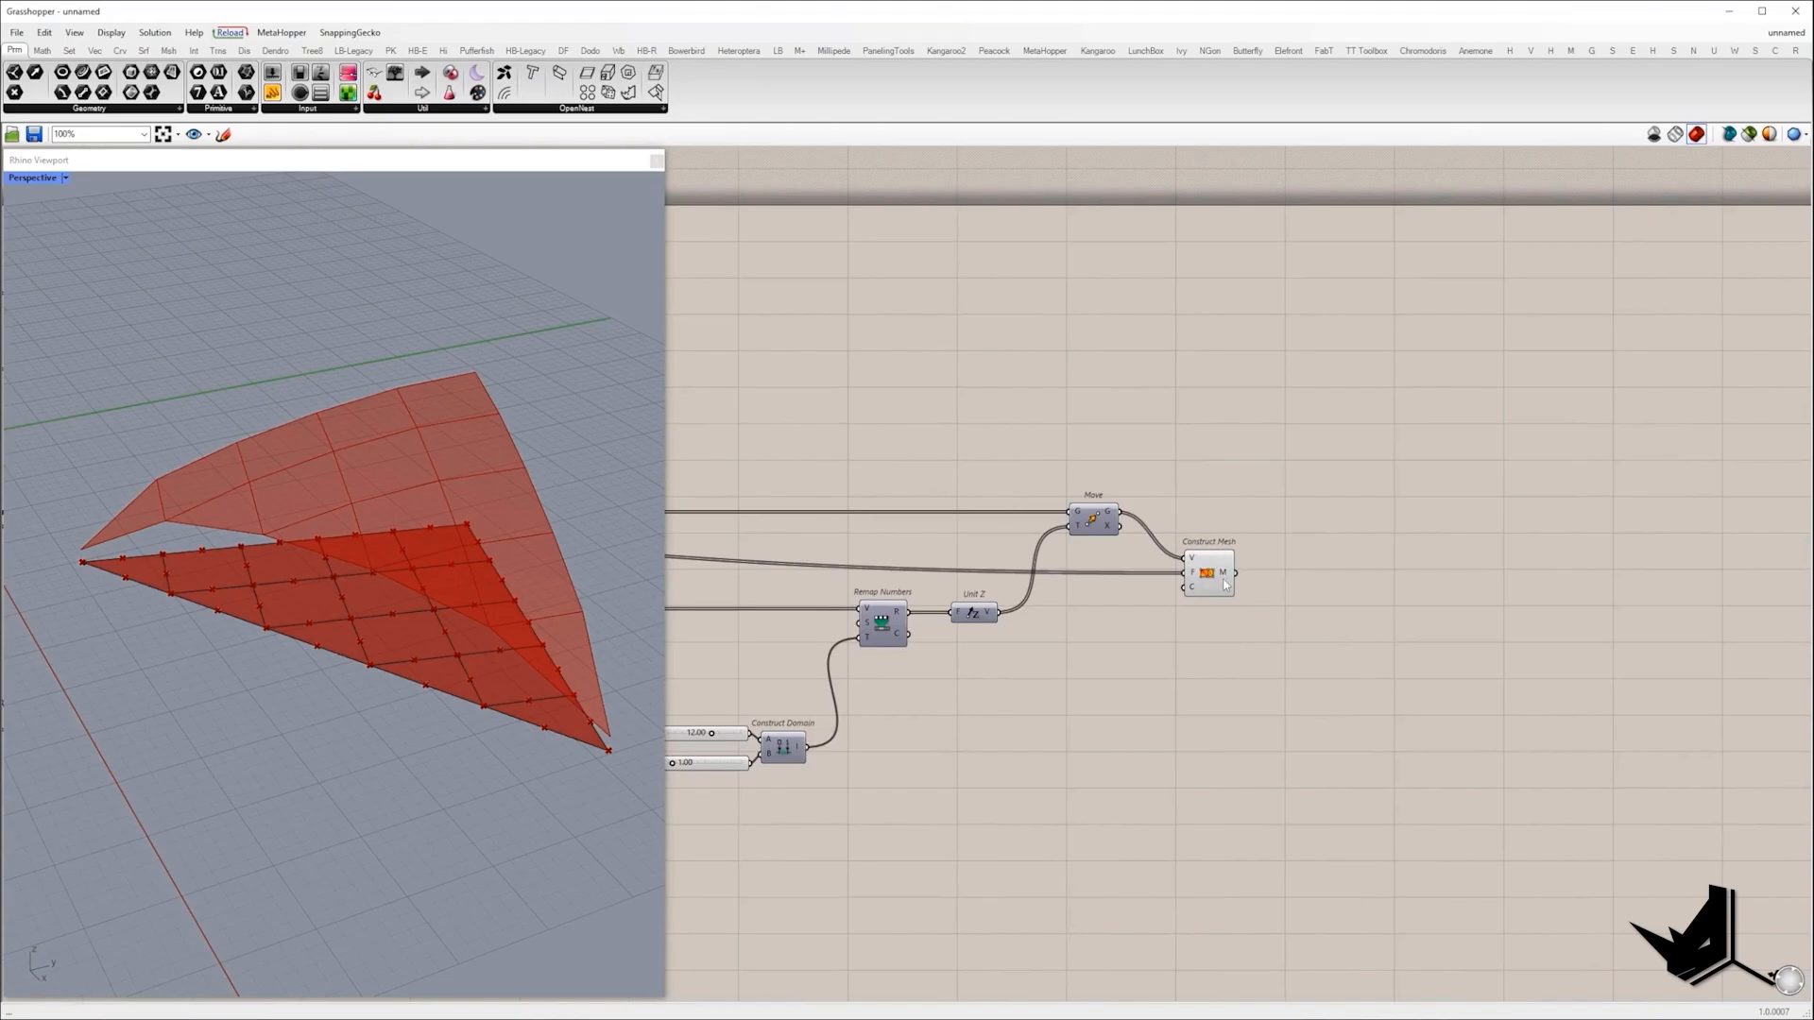
{"action": "right_click_drag", "start_coordinate": [1225, 584], "coordinate": [1353, 585]}
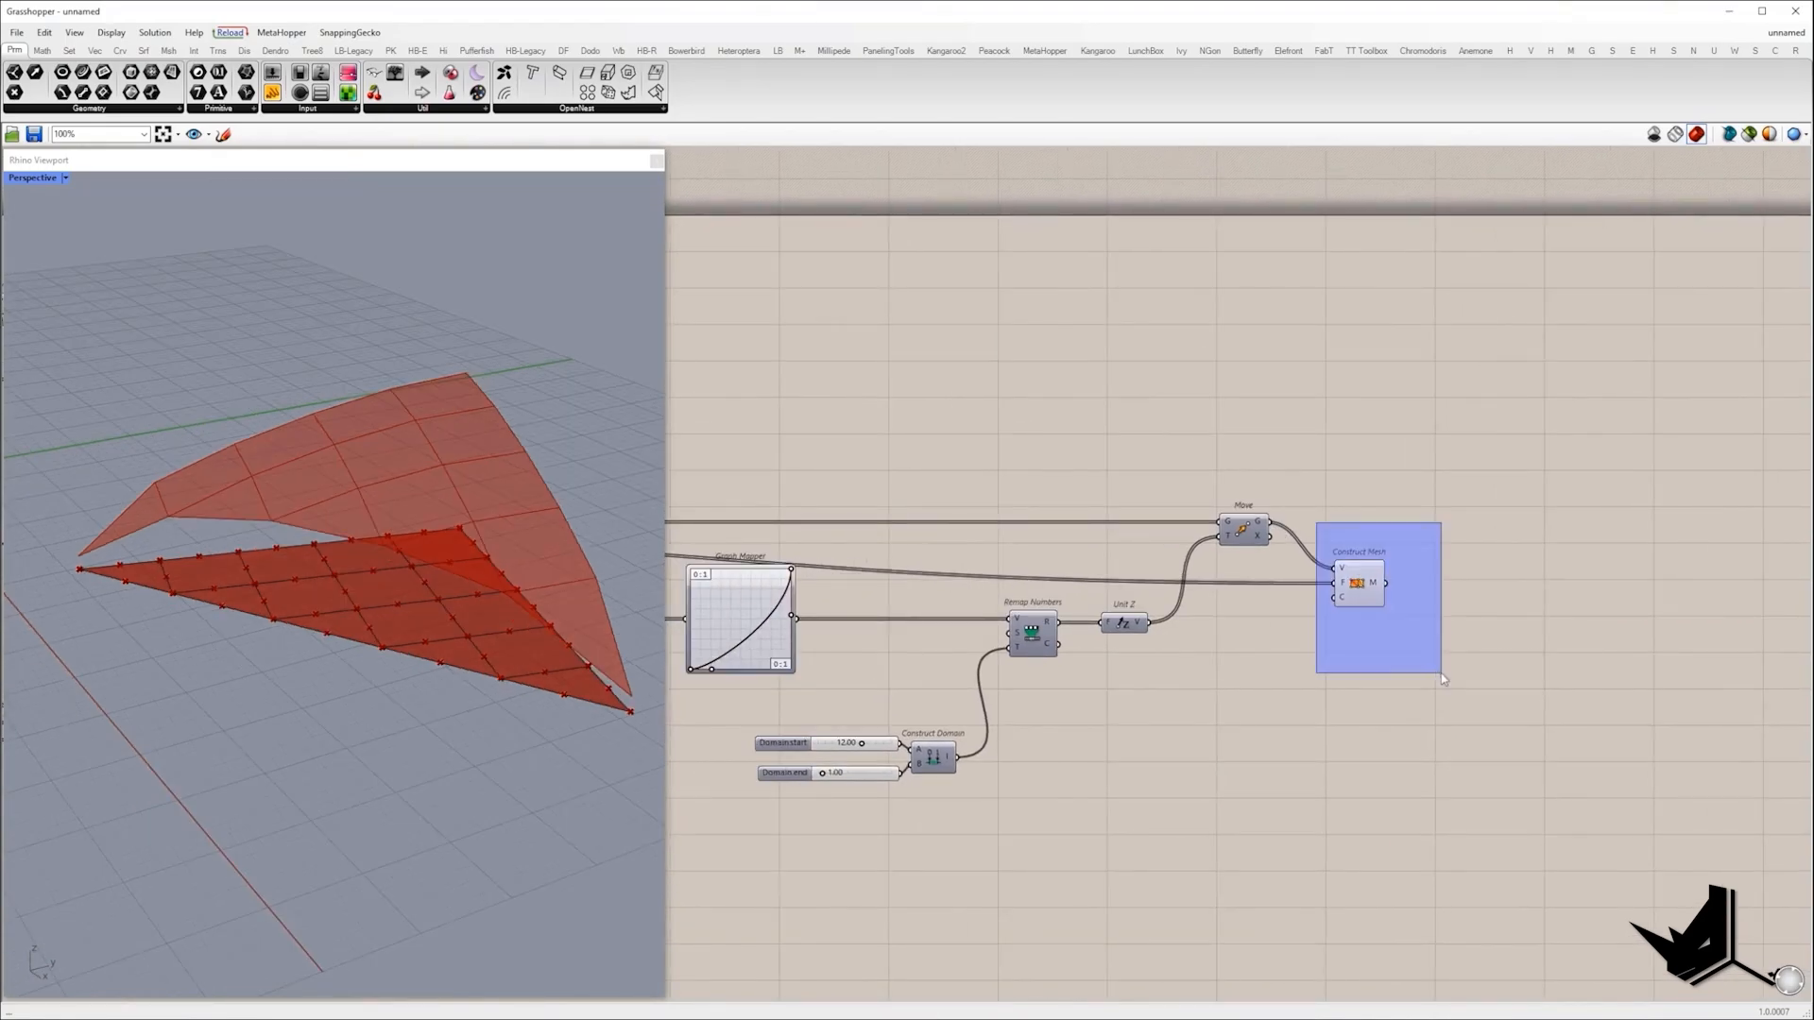
{"action": "double_click", "coordinate": [1442, 590]}
{"action": "type", "text": "face bound"}
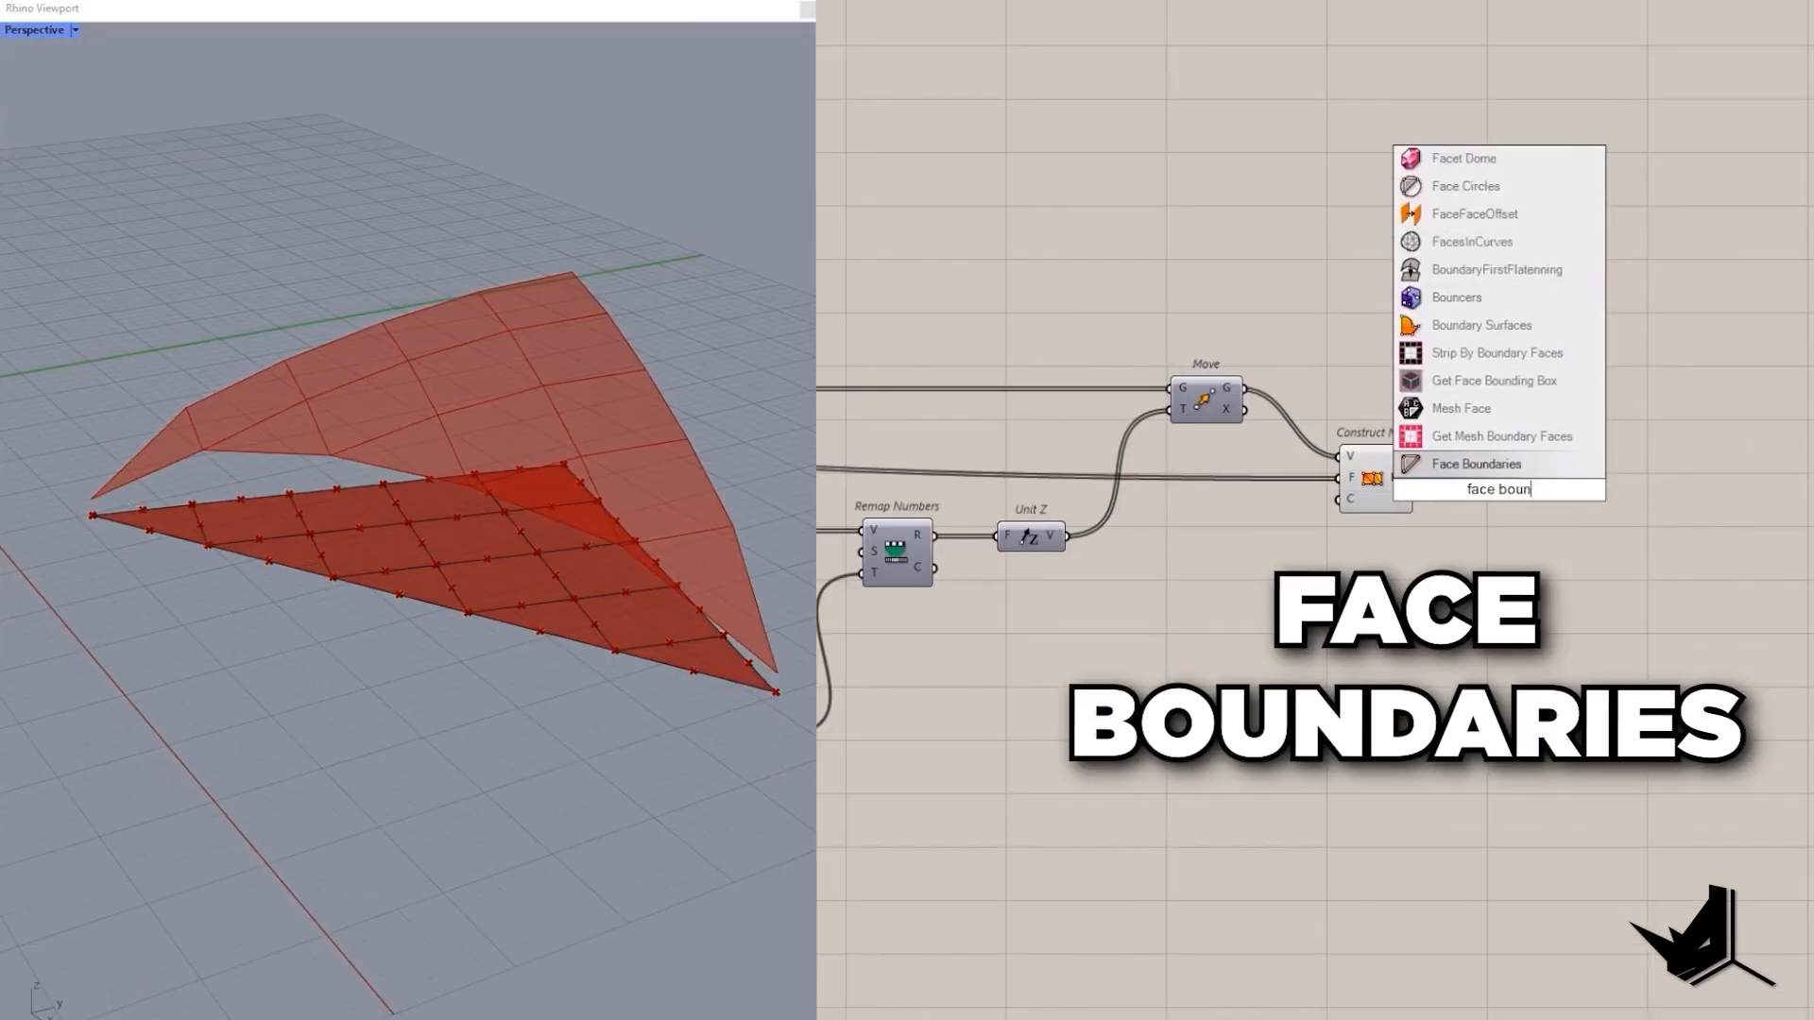
{"action": "left_click", "coordinate": [1496, 470]}
{"action": "left_click_drag", "start_coordinate": [1435, 479], "coordinate": [1464, 489]}
{"action": "left_click_drag", "start_coordinate": [1500, 500], "coordinate": [1520, 488]}
{"action": "right_click_drag", "start_coordinate": [631, 382], "coordinate": [596, 417]}
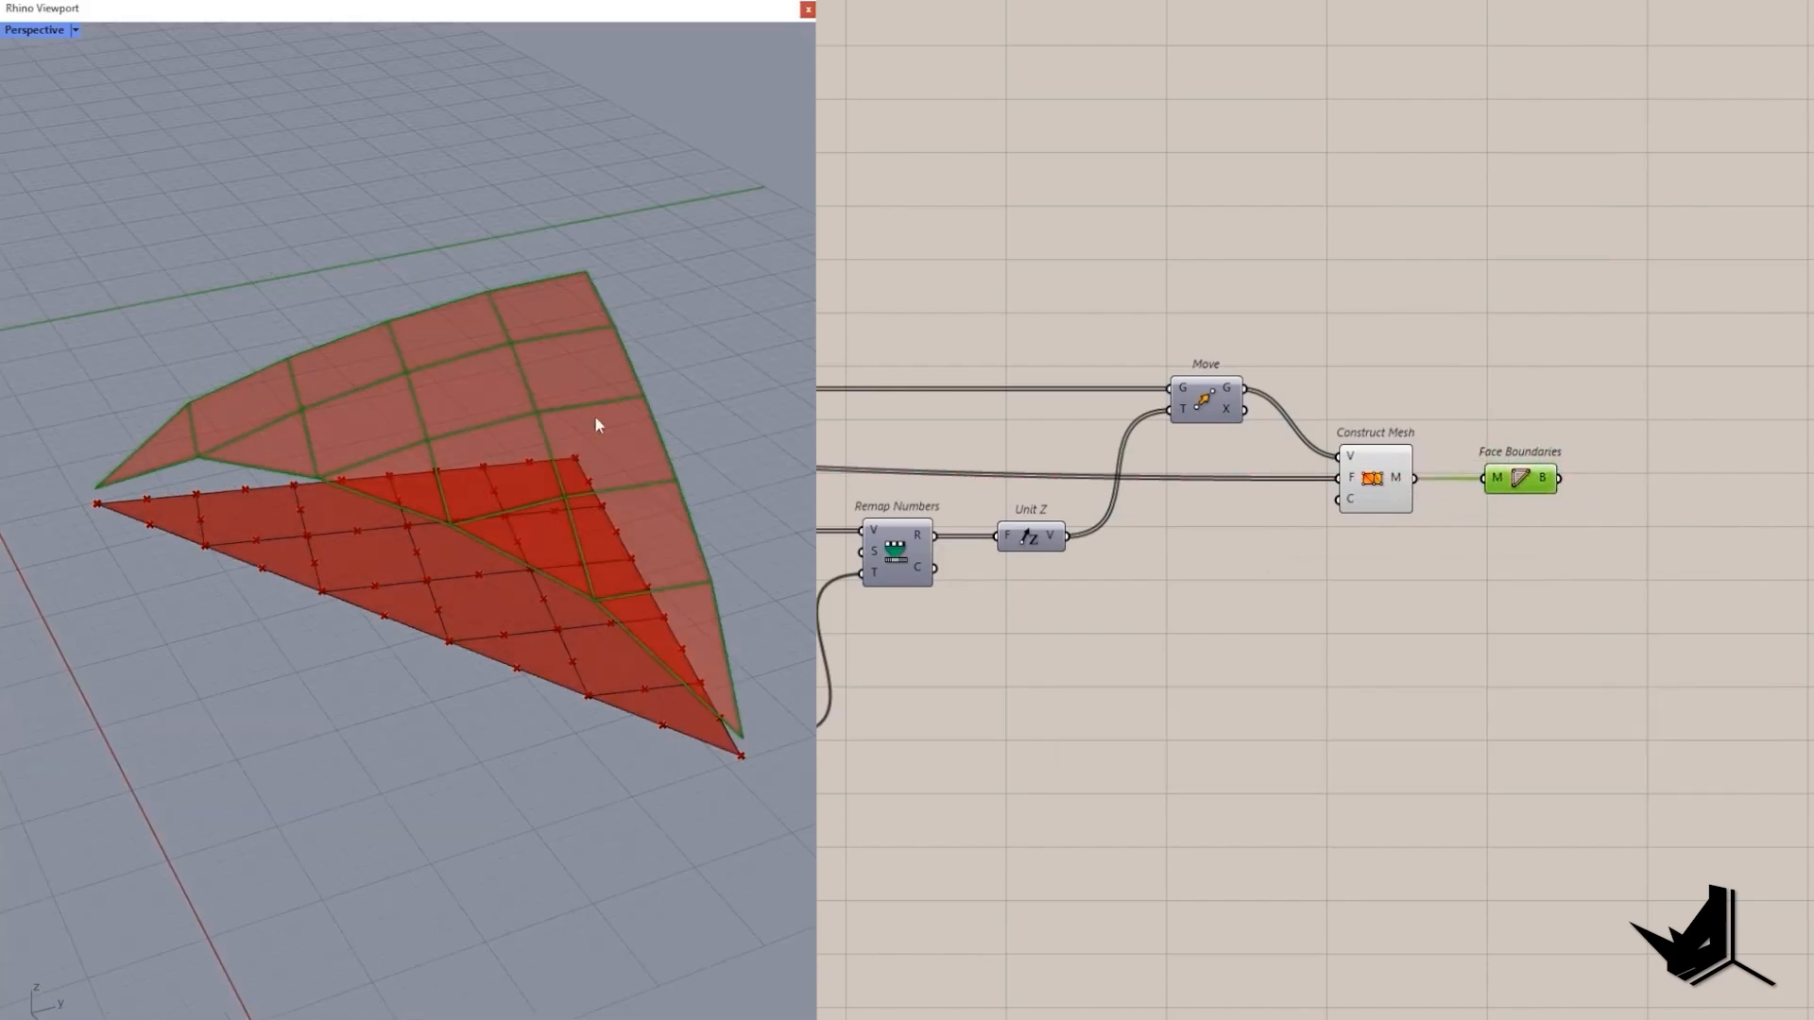
Turn off the preview of the Construct Mesh component.
{"action": "left_click", "coordinate": [1376, 504]}
{"action": "right_click", "coordinate": [1392, 347]}
{"action": "left_click", "coordinate": [1419, 381]}
Add a curve Explode component with the Face Boundaries B output in C.
{"action": "right_click_drag", "start_coordinate": [1349, 381], "coordinate": [924, 351]}
{"action": "scroll", "coordinate": [1219, 403], "scroll_direction": "up", "scroll_amount": 2}
{"action": "double_click", "coordinate": [1219, 404]}
{"action": "type", "text": "explode"}
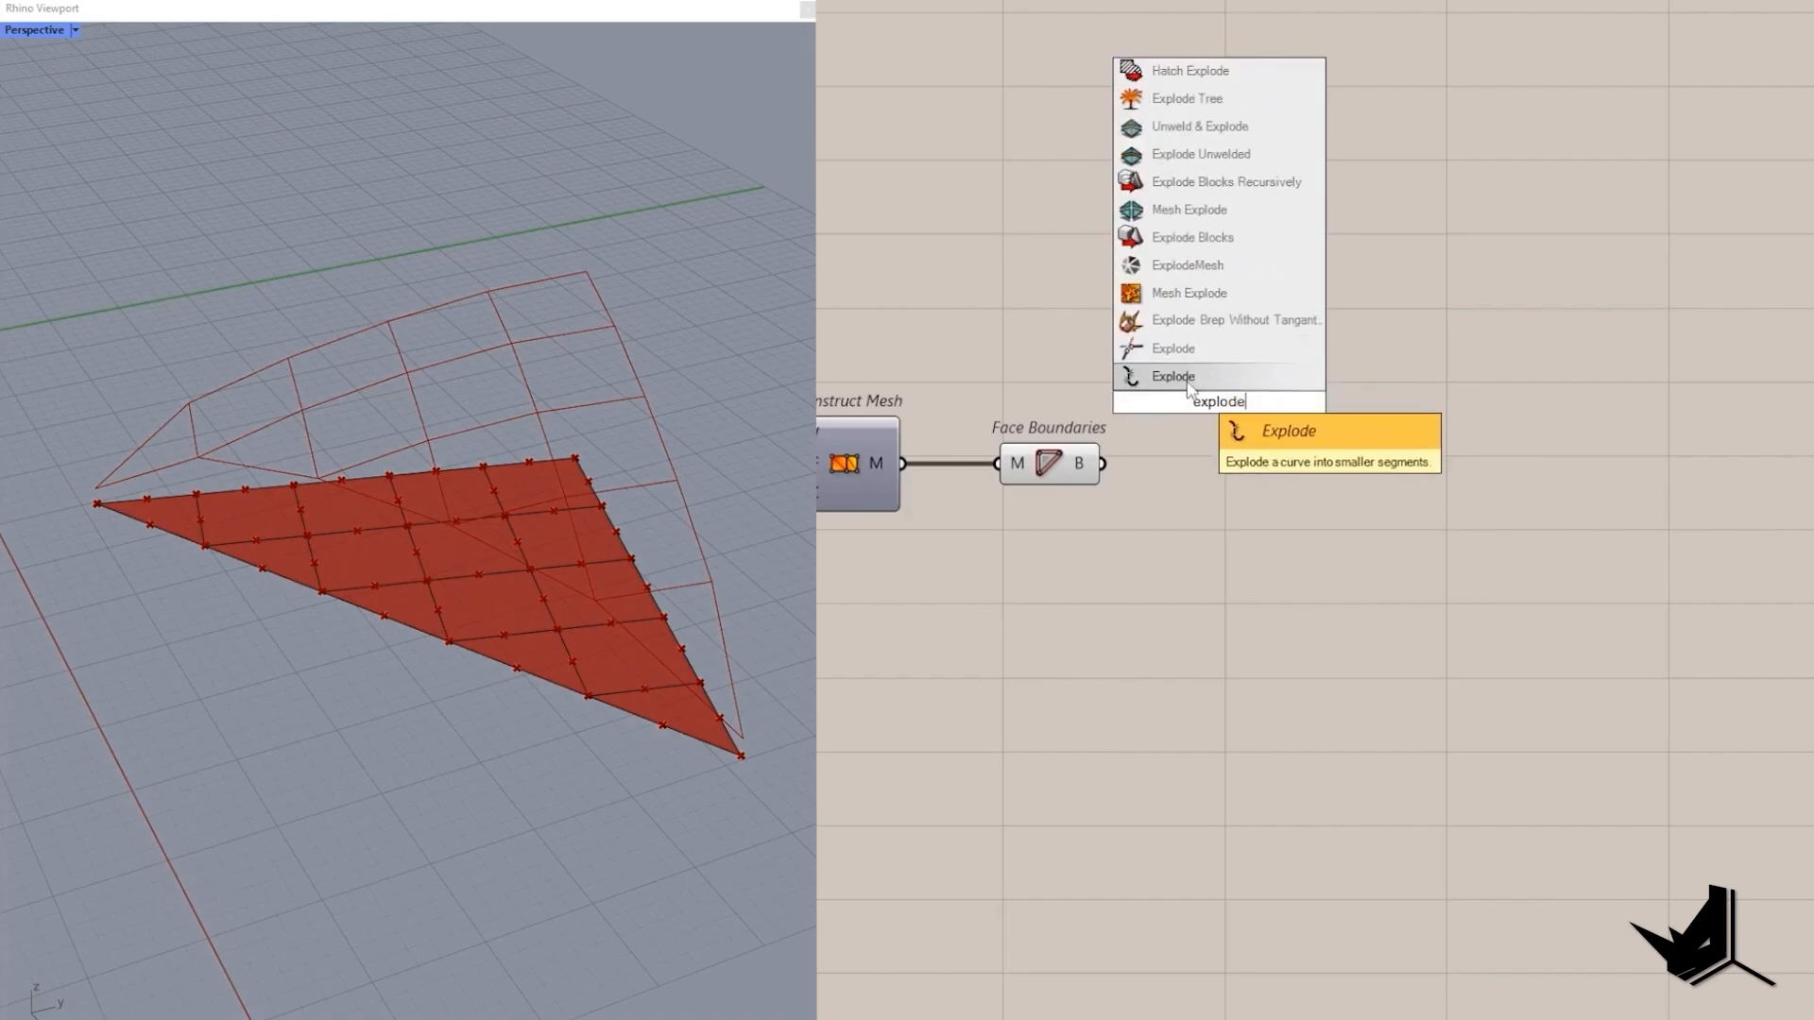
{"action": "left_click", "coordinate": [1208, 376]}
{"action": "left_click_drag", "start_coordinate": [1102, 464], "coordinate": [1158, 403]}
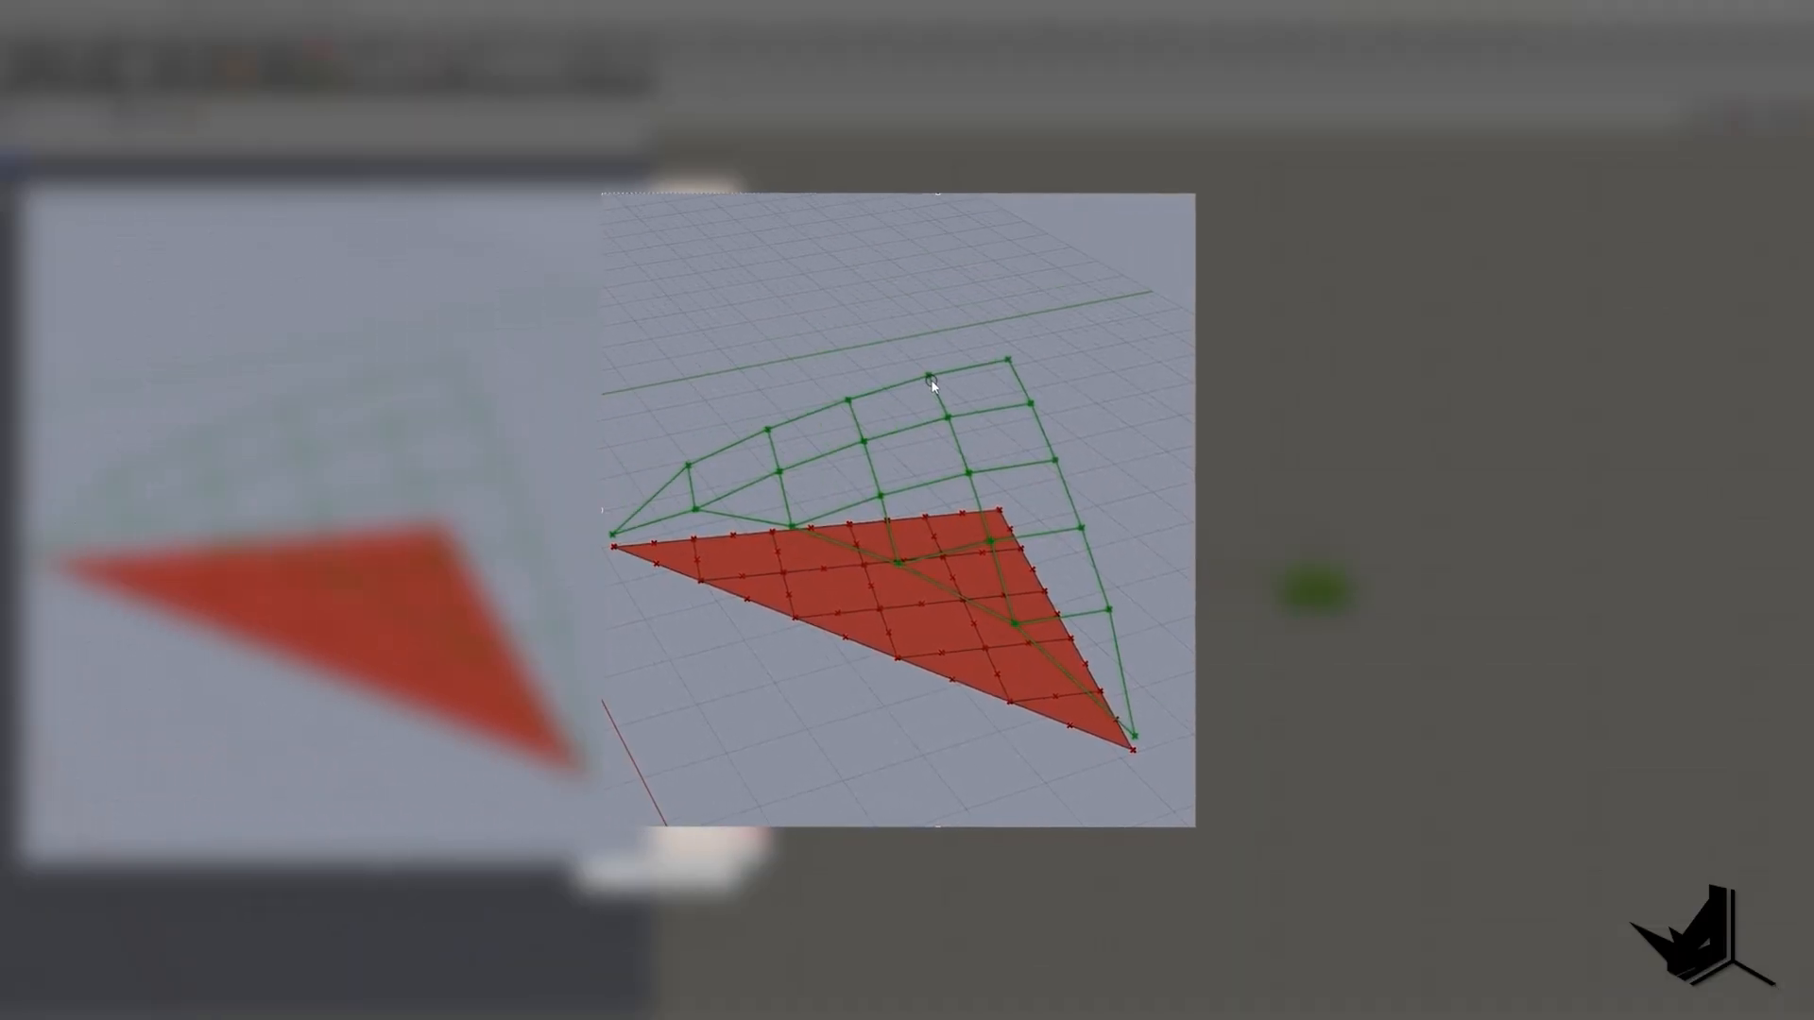
{"action": "left_click_drag", "start_coordinate": [952, 425], "coordinate": [1039, 404]}
{"action": "left_click_drag", "start_coordinate": [993, 480], "coordinate": [1077, 518]}
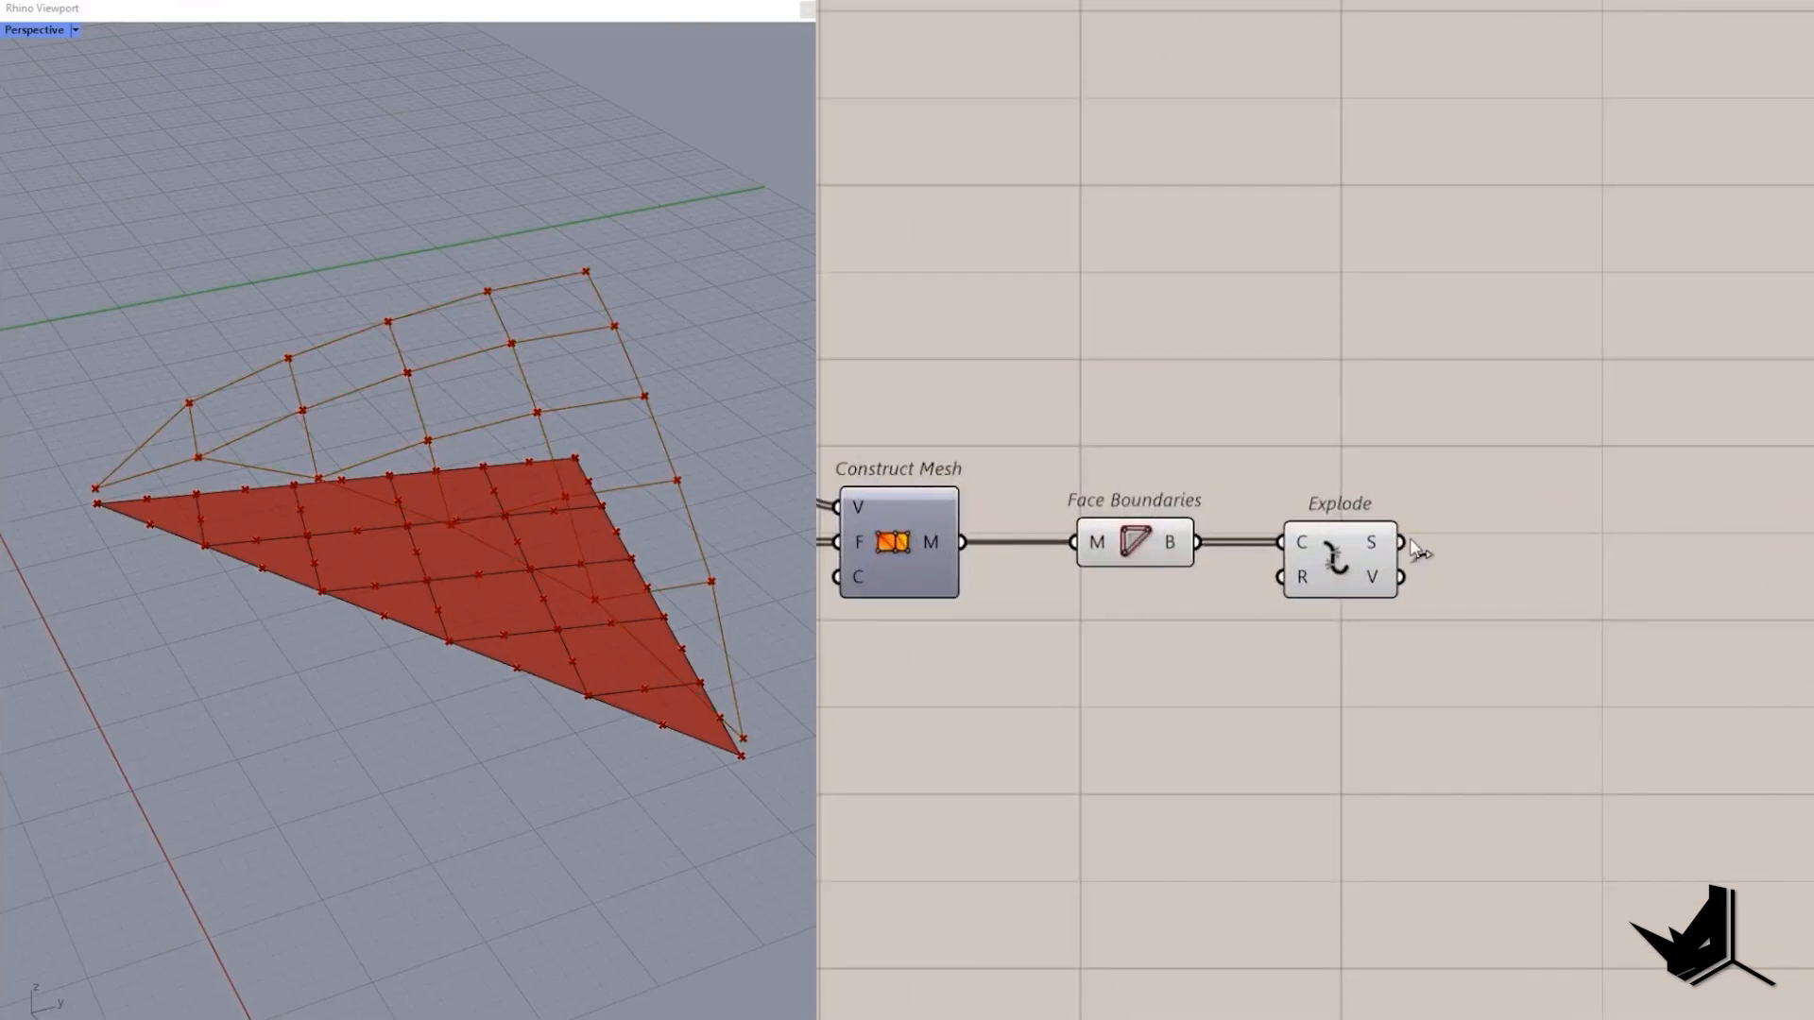
{"action": "scroll", "coordinate": [1462, 508], "scroll_direction": "down", "scroll_amount": 3}
{"action": "left_click_drag", "start_coordinate": [1459, 483], "coordinate": [1472, 559]}
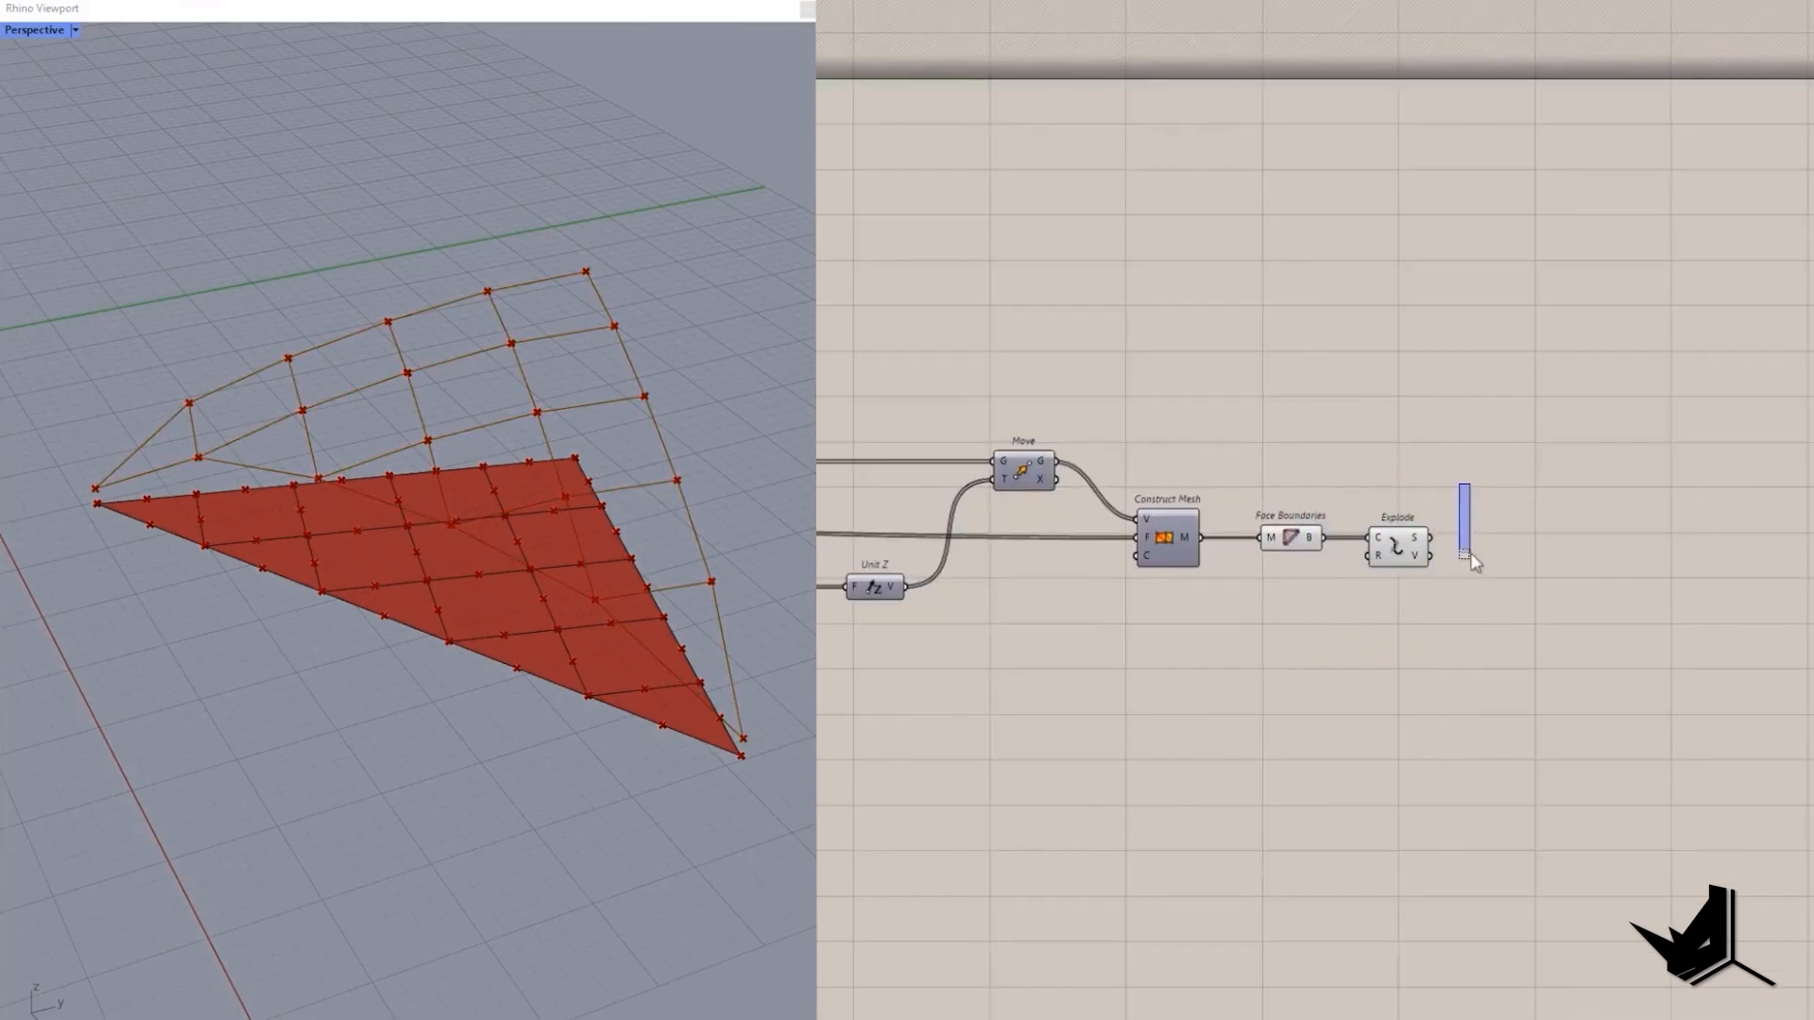
Wire the flat mesh's Explode S output into Item Index L and the Cull Index L output into i.
{"action": "mouse_move", "coordinate": [907, 529]}
{"action": "right_mouse_down"}
{"action": "mouse_move", "coordinate": [1348, 519]}
{"action": "mouse_move", "coordinate": [1787, 547]}
{"action": "right_mouse_up"}
{"action": "scroll", "coordinate": [1075, 393], "scroll_direction": "up", "scroll_amount": 2}
{"action": "left_click_drag", "start_coordinate": [1056, 379], "coordinate": [1118, 438]}
{"action": "scroll", "coordinate": [1118, 439], "scroll_direction": "down", "scroll_amount": 2}
{"action": "scroll", "coordinate": [1040, 393], "scroll_direction": "down", "scroll_amount": 1}
{"action": "right_click_drag", "start_coordinate": [1040, 392], "coordinate": [1682, 458]}
{"action": "left_click_drag", "start_coordinate": [927, 493], "coordinate": [1406, 549]}
{"action": "scroll", "coordinate": [1387, 439], "scroll_direction": "up", "scroll_amount": 5}
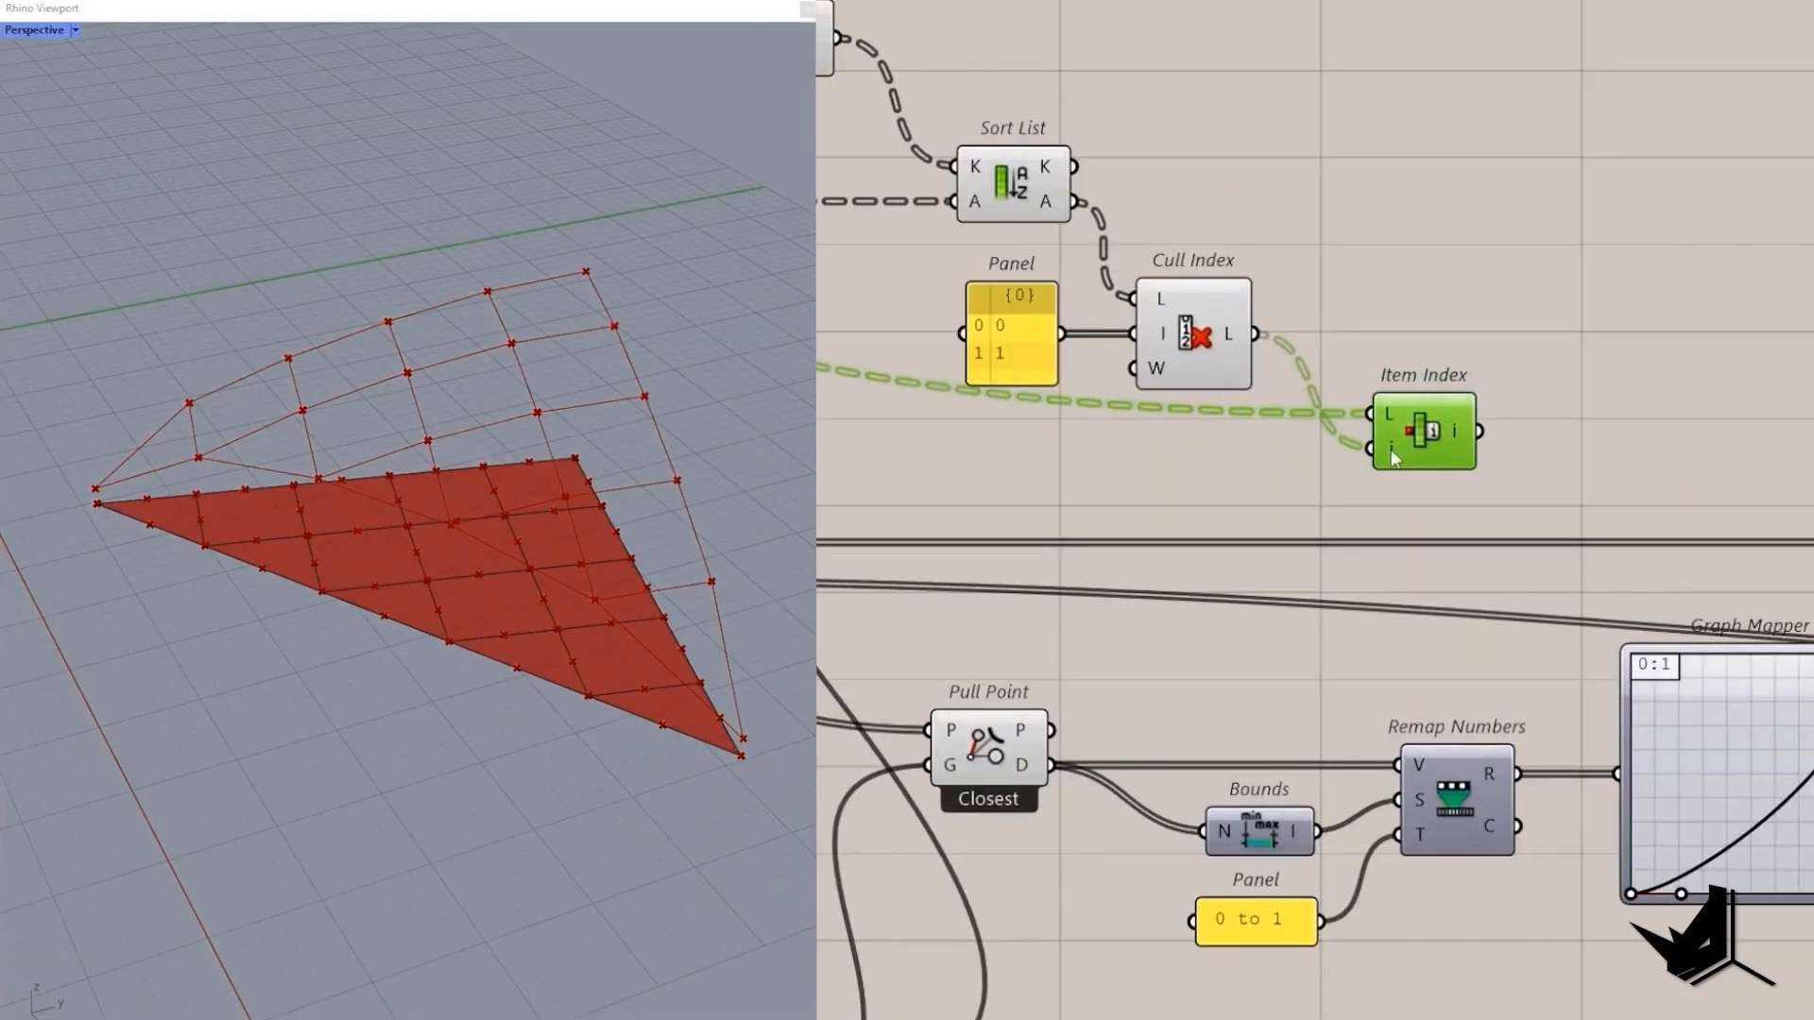
Place a panel beside Item Index and feed the Item Index output into it.
{"action": "mouse_move", "coordinate": [1450, 432]}
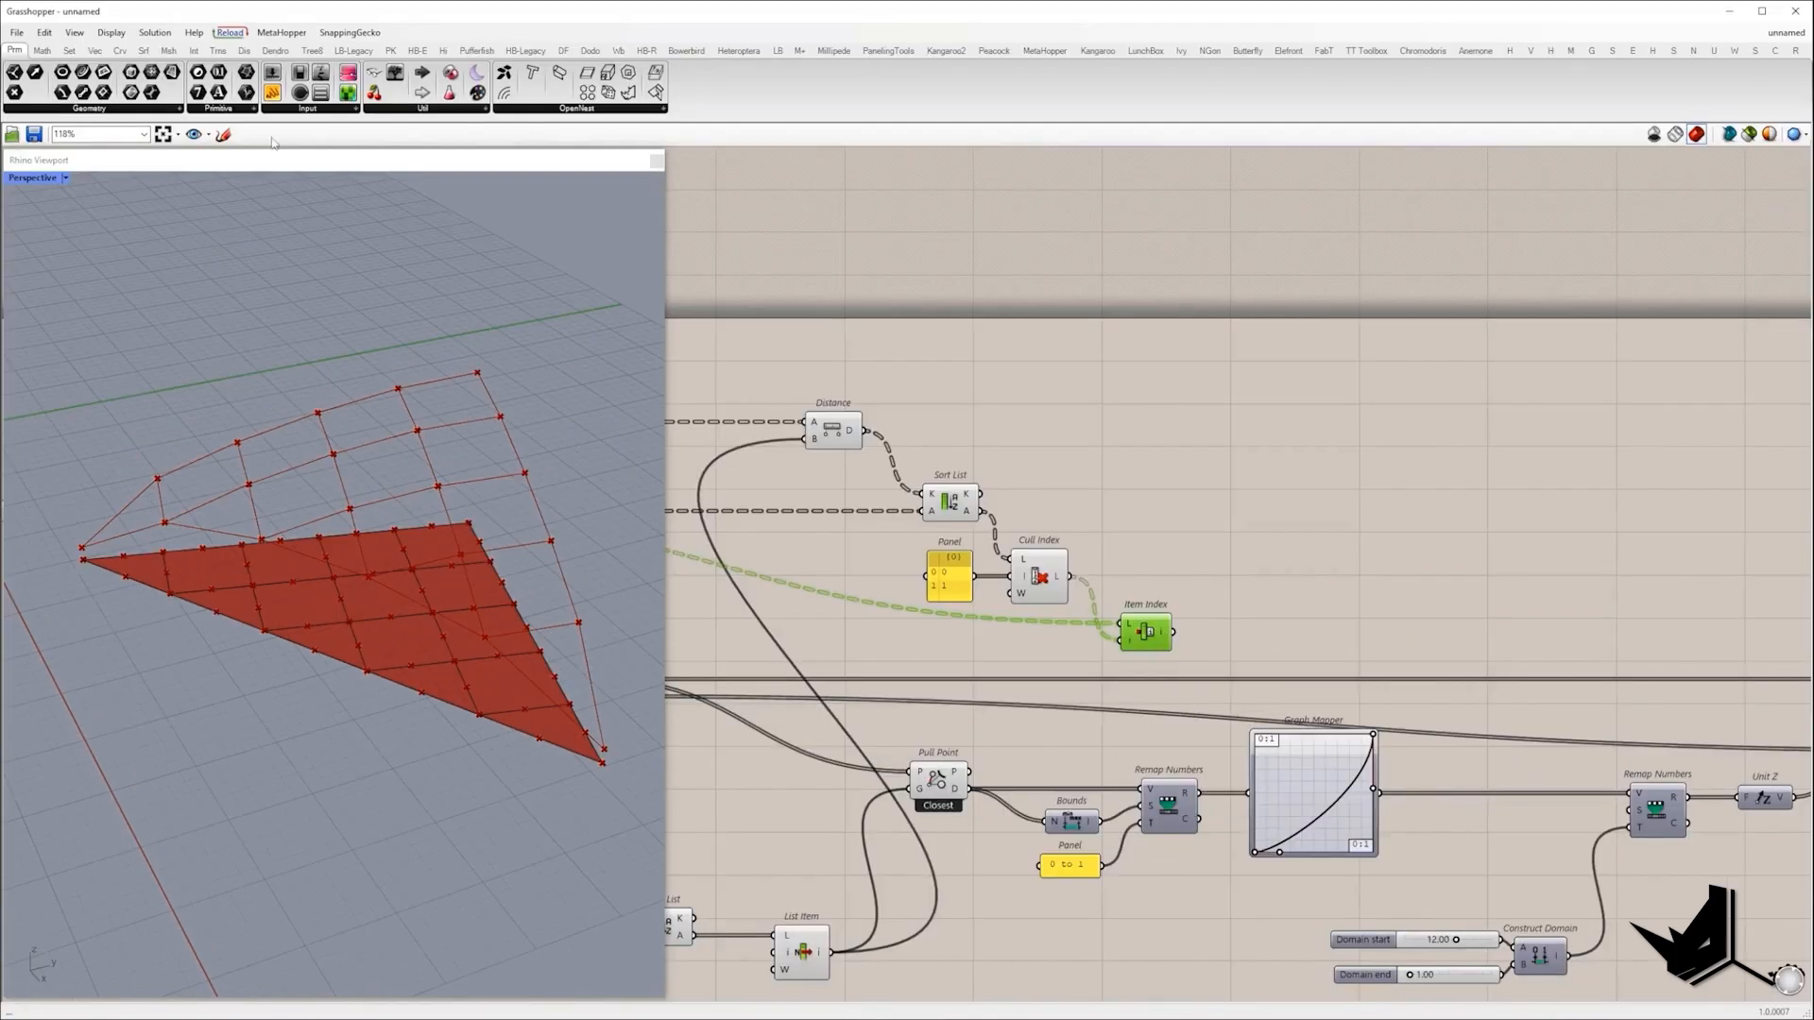
{"action": "left_click_drag", "start_coordinate": [272, 92], "coordinate": [1357, 542]}
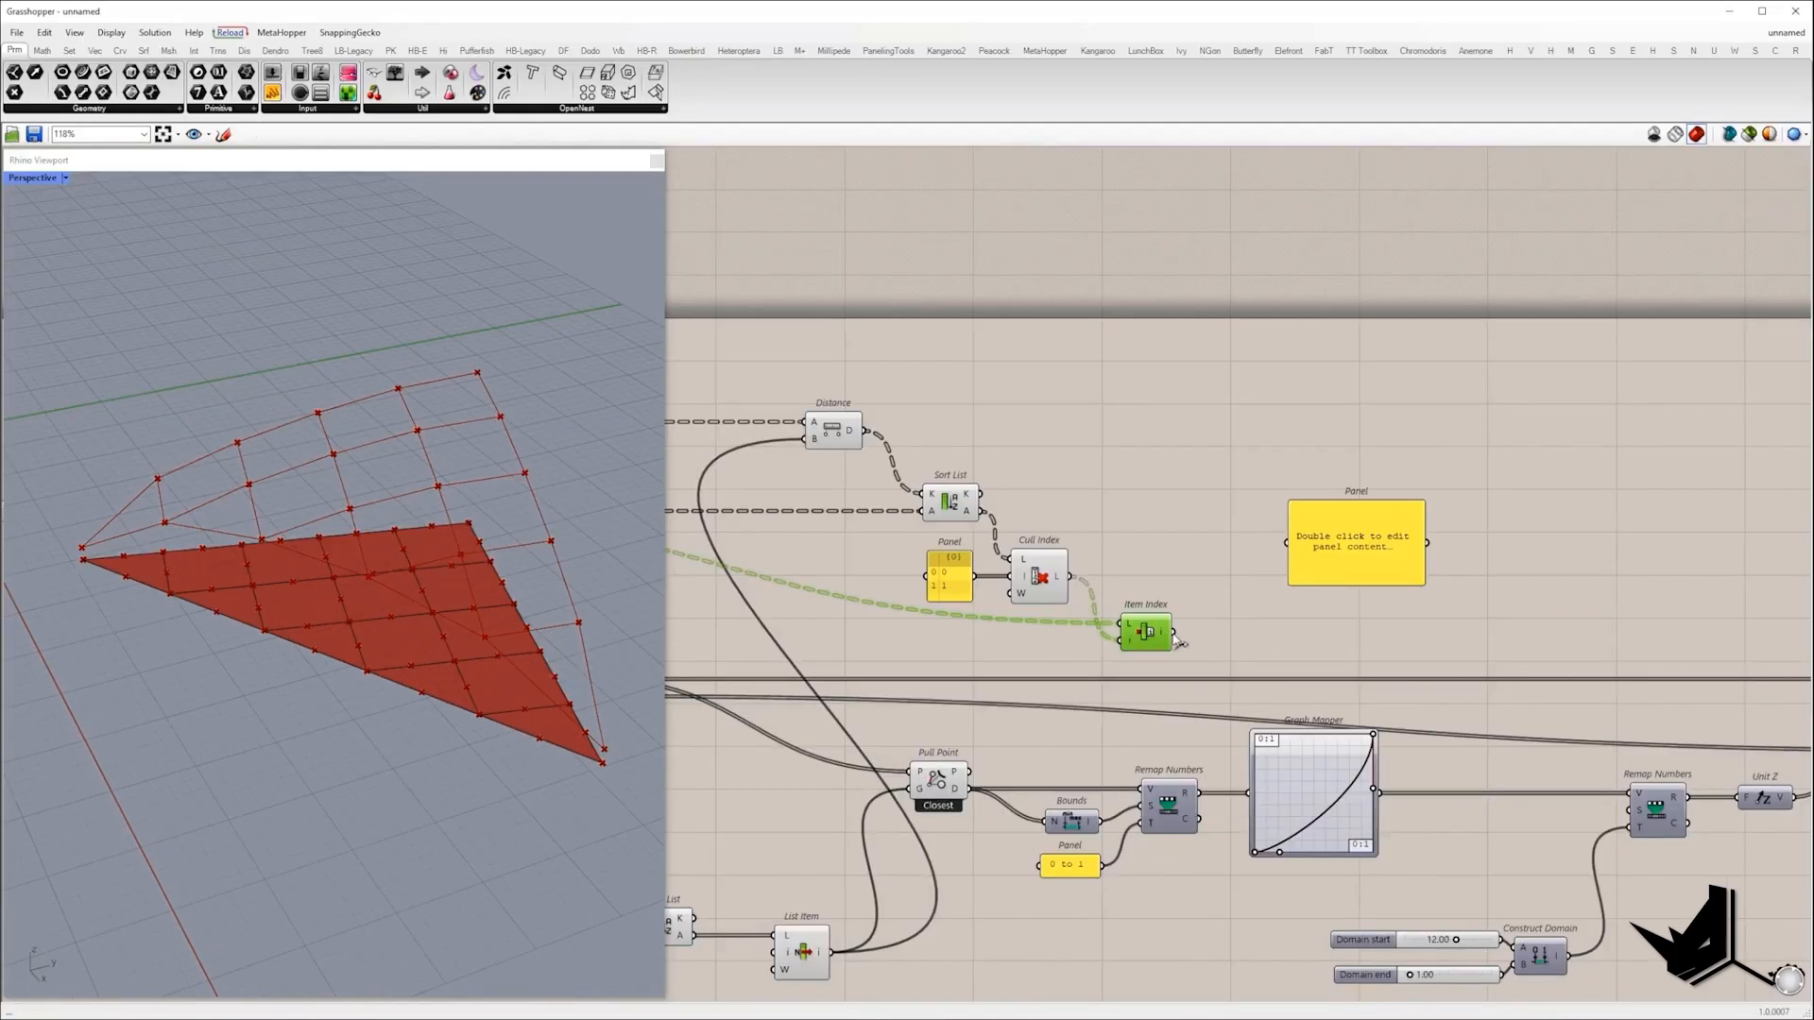
{"action": "left_click_drag", "start_coordinate": [1174, 632], "coordinate": [1284, 543]}
{"action": "left_click_drag", "start_coordinate": [1356, 558], "coordinate": [1318, 522]}
Add a List Item component near the raised mesh's Explode, with its S output in L and the index panel in i.
{"action": "right_click_drag", "start_coordinate": [1565, 533], "coordinate": [1178, 558]}
{"action": "double_click", "coordinate": [1178, 559]}
{"action": "type", "text": "list"}
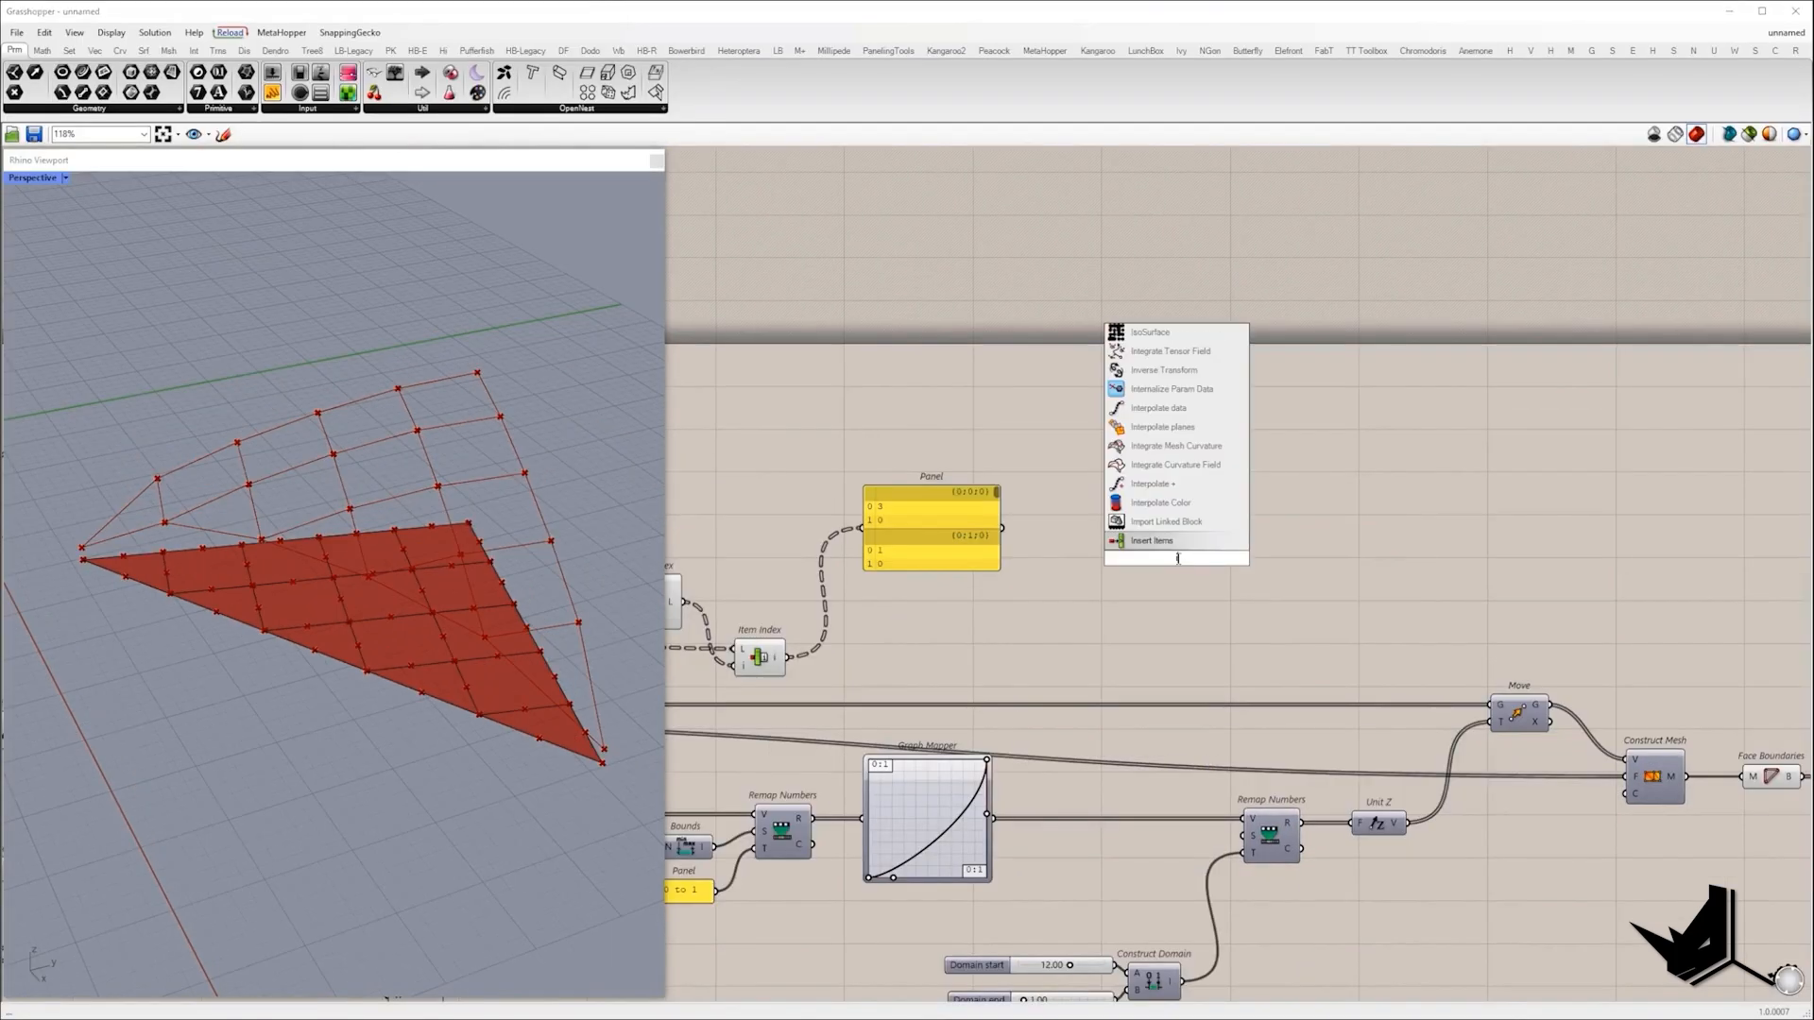
{"action": "left_click", "coordinate": [1170, 542]}
{"action": "scroll", "coordinate": [1149, 552], "scroll_direction": "down", "scroll_amount": 3}
{"action": "left_click_drag", "start_coordinate": [1149, 556], "coordinate": [1611, 691]}
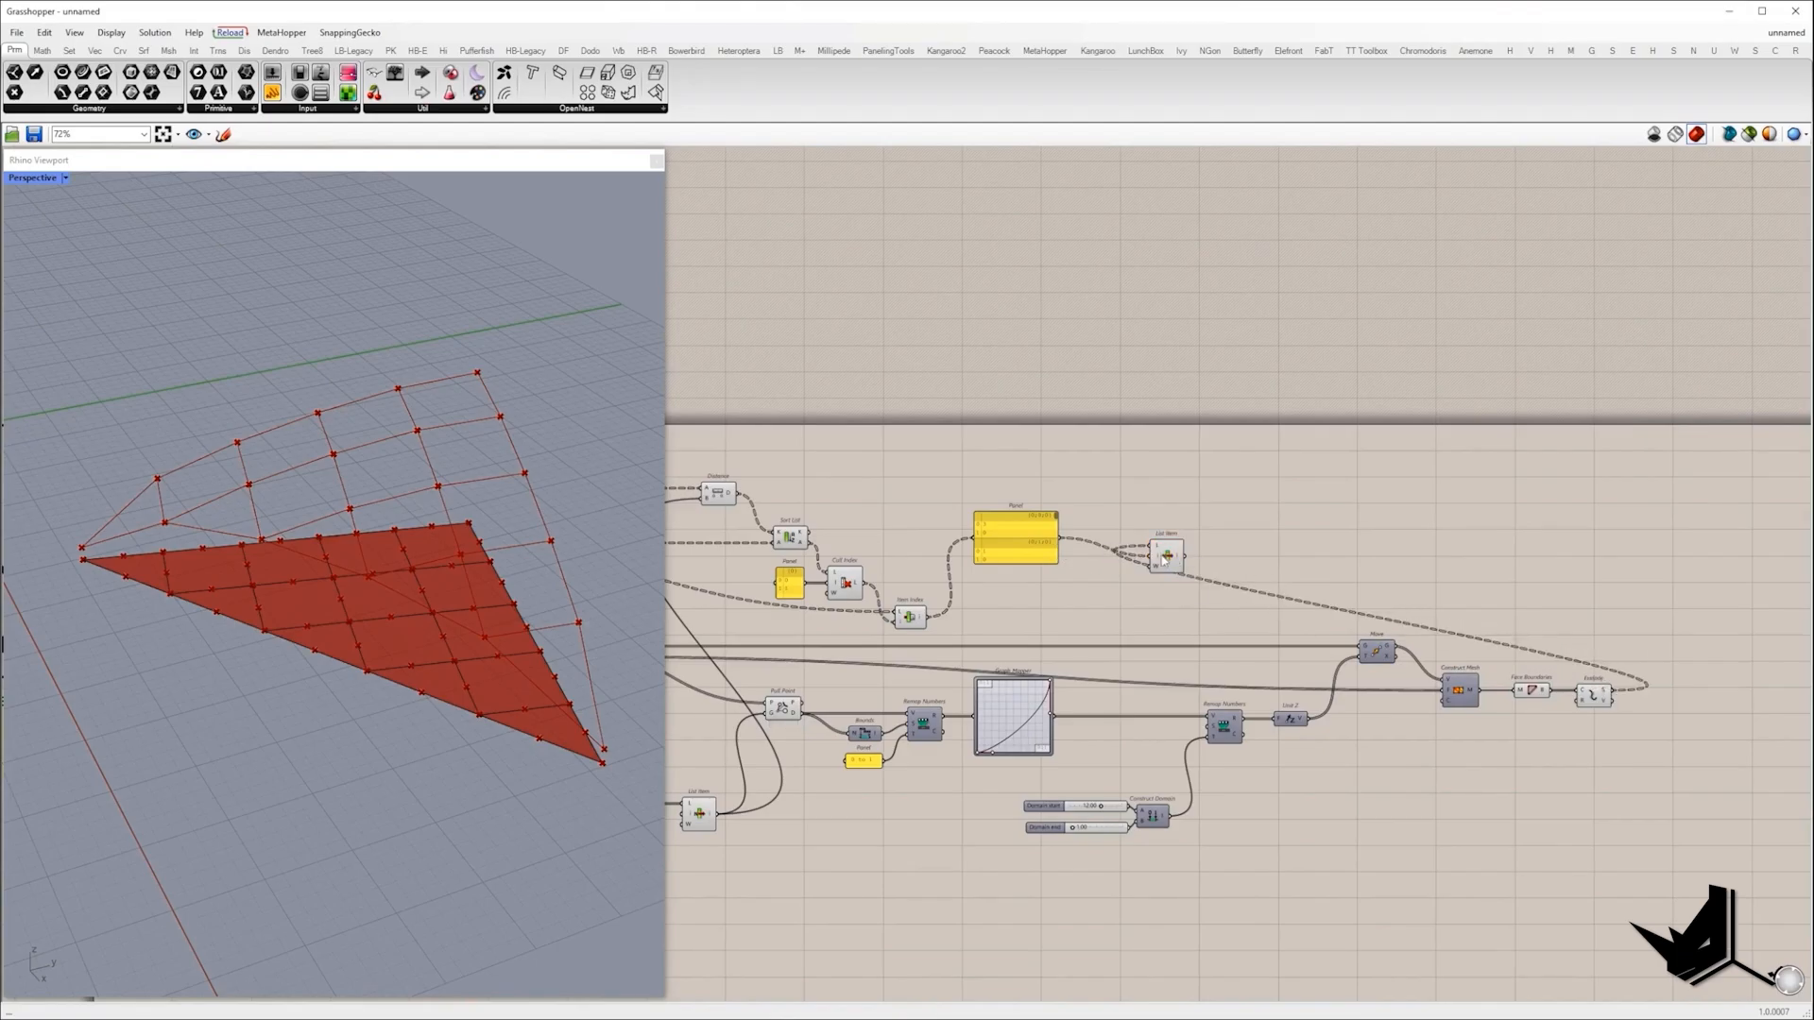
{"action": "left_click_drag", "start_coordinate": [1164, 560], "coordinate": [1629, 562]}
{"action": "left_click_drag", "start_coordinate": [1629, 562], "coordinate": [1688, 559]}
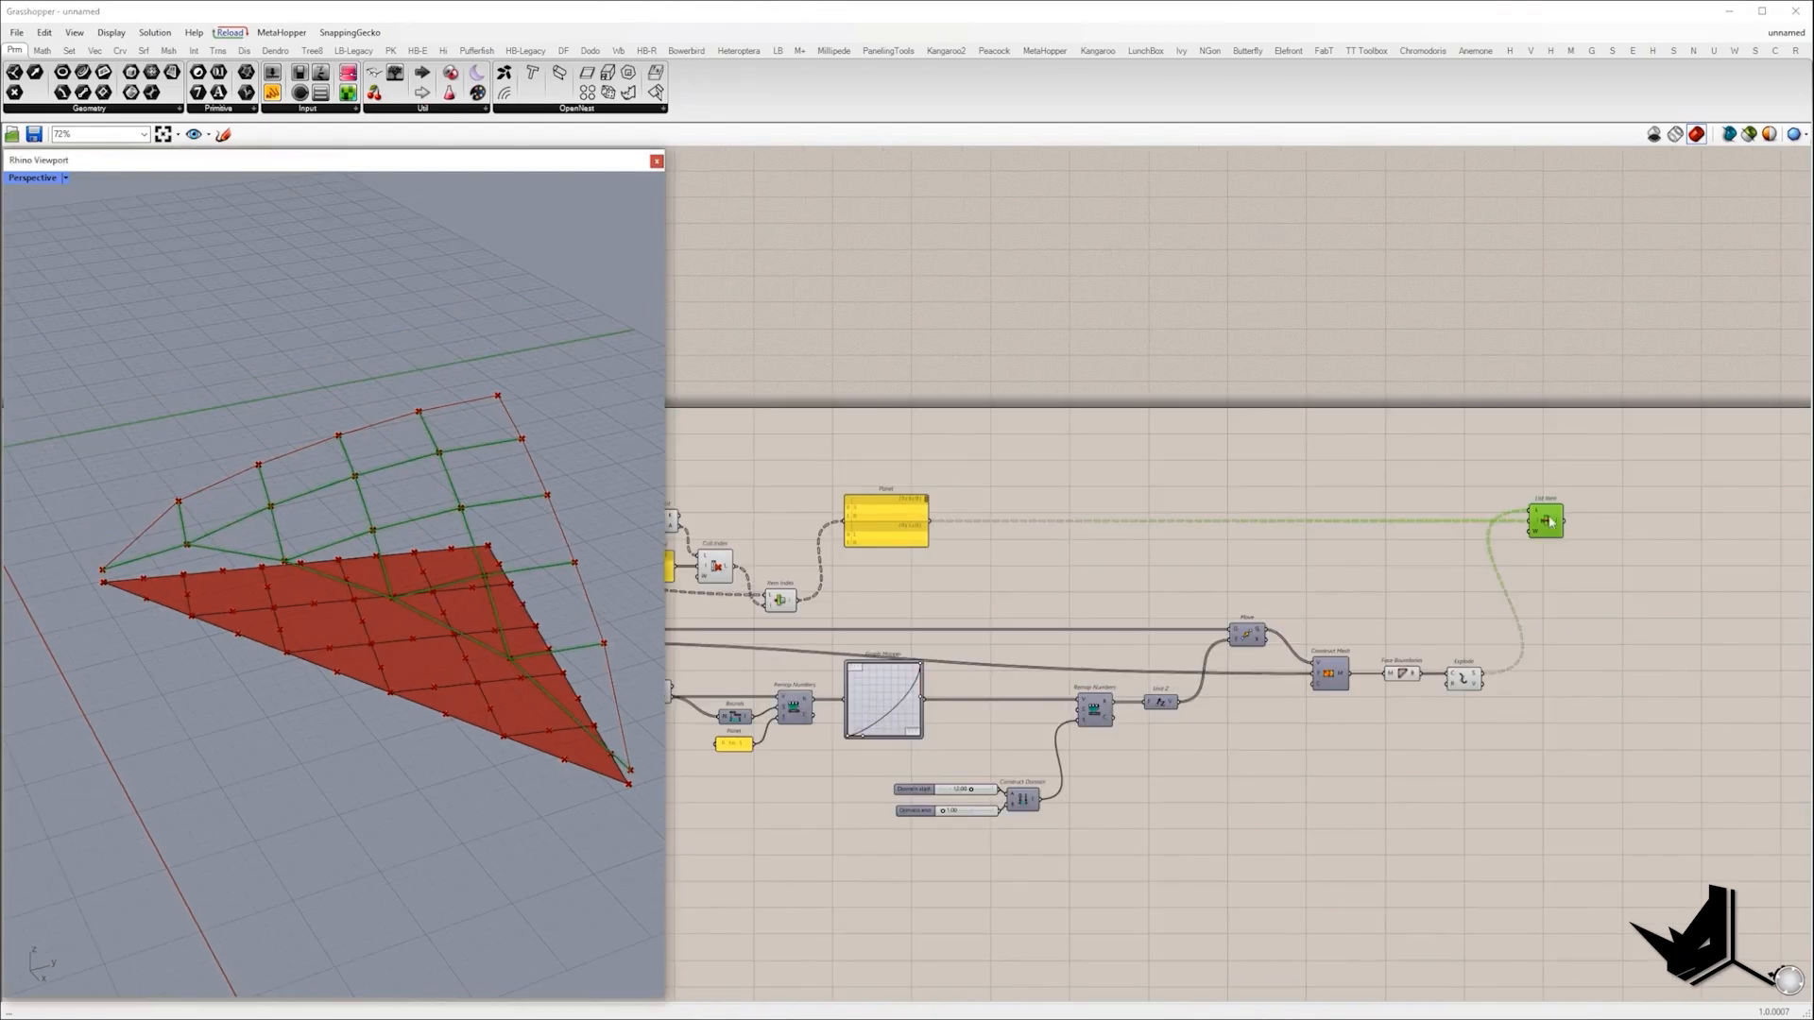
{"action": "left_click_drag", "start_coordinate": [1549, 520], "coordinate": [1556, 521]}
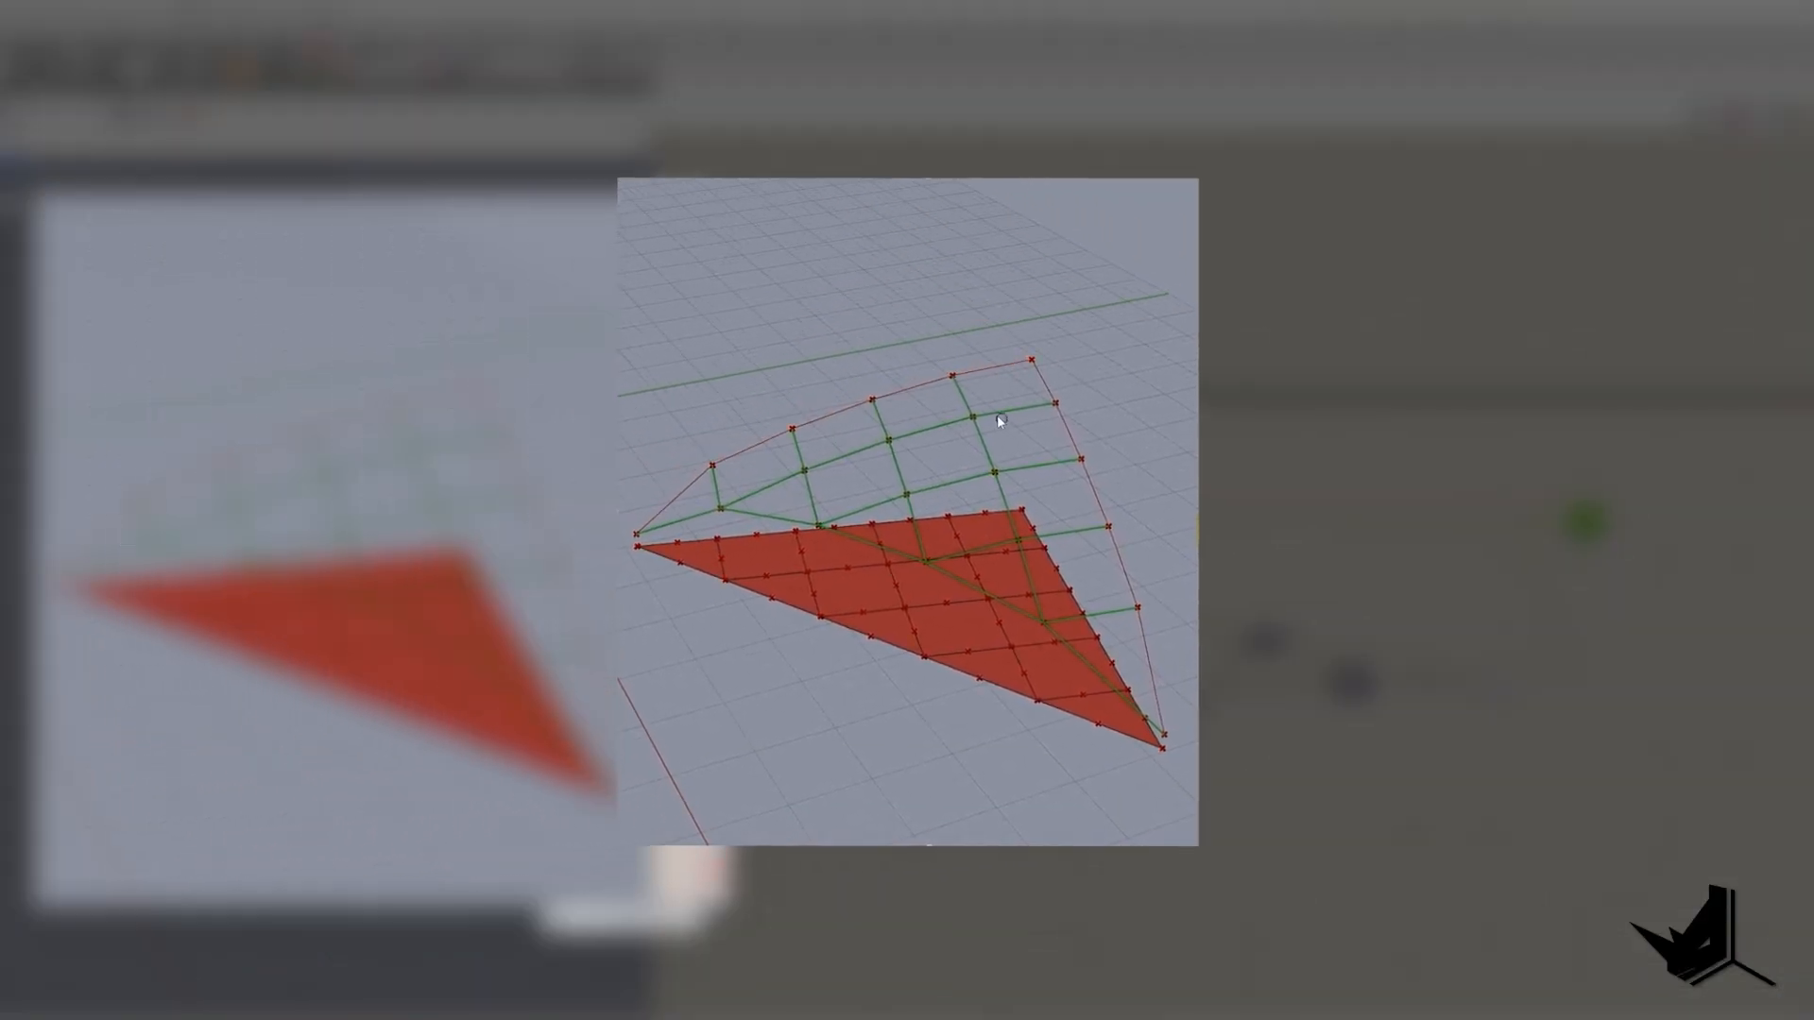
Add a Join Curves component with the List Item output in C.
{"action": "mouse_move", "coordinate": [955, 377]}
{"action": "left_mouse_down"}
{"action": "mouse_move", "coordinate": [1024, 365]}
{"action": "mouse_move", "coordinate": [1058, 406]}
{"action": "left_mouse_up"}
{"action": "right_click", "coordinate": [1279, 330]}
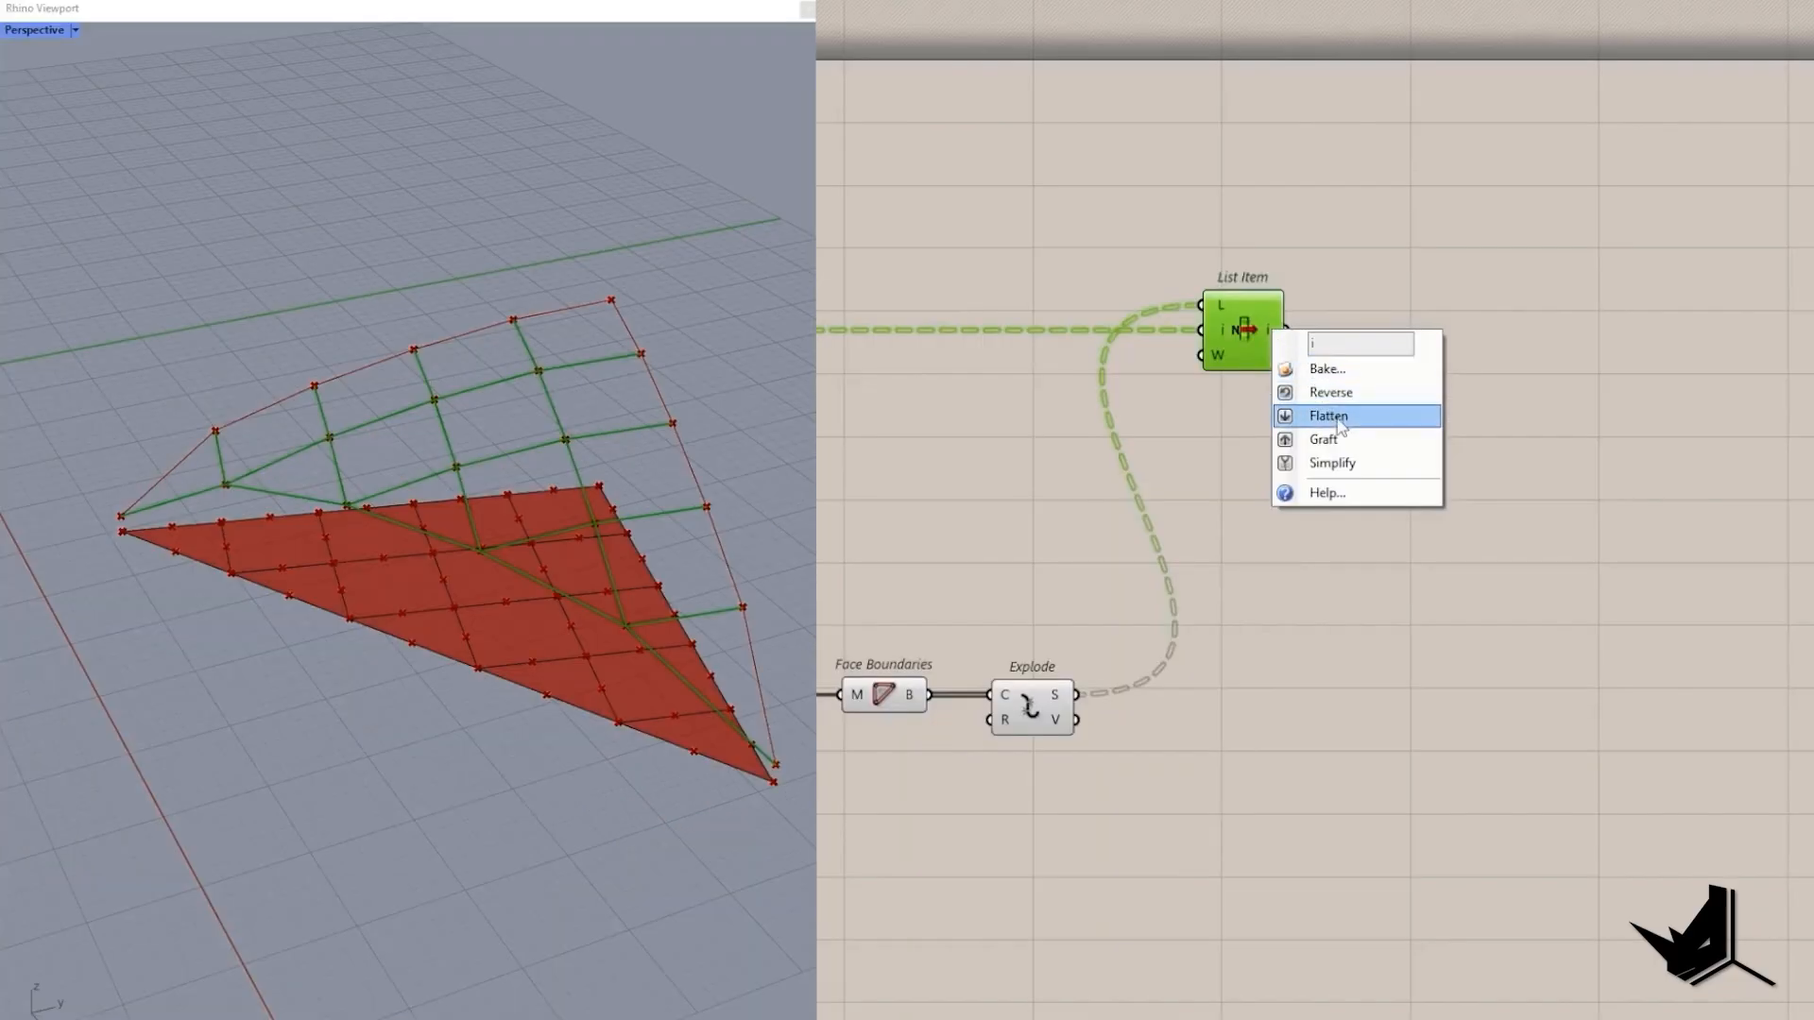
{"action": "left_click", "coordinate": [1316, 412]}
{"action": "left_click_drag", "start_coordinate": [1303, 307], "coordinate": [1380, 330]}
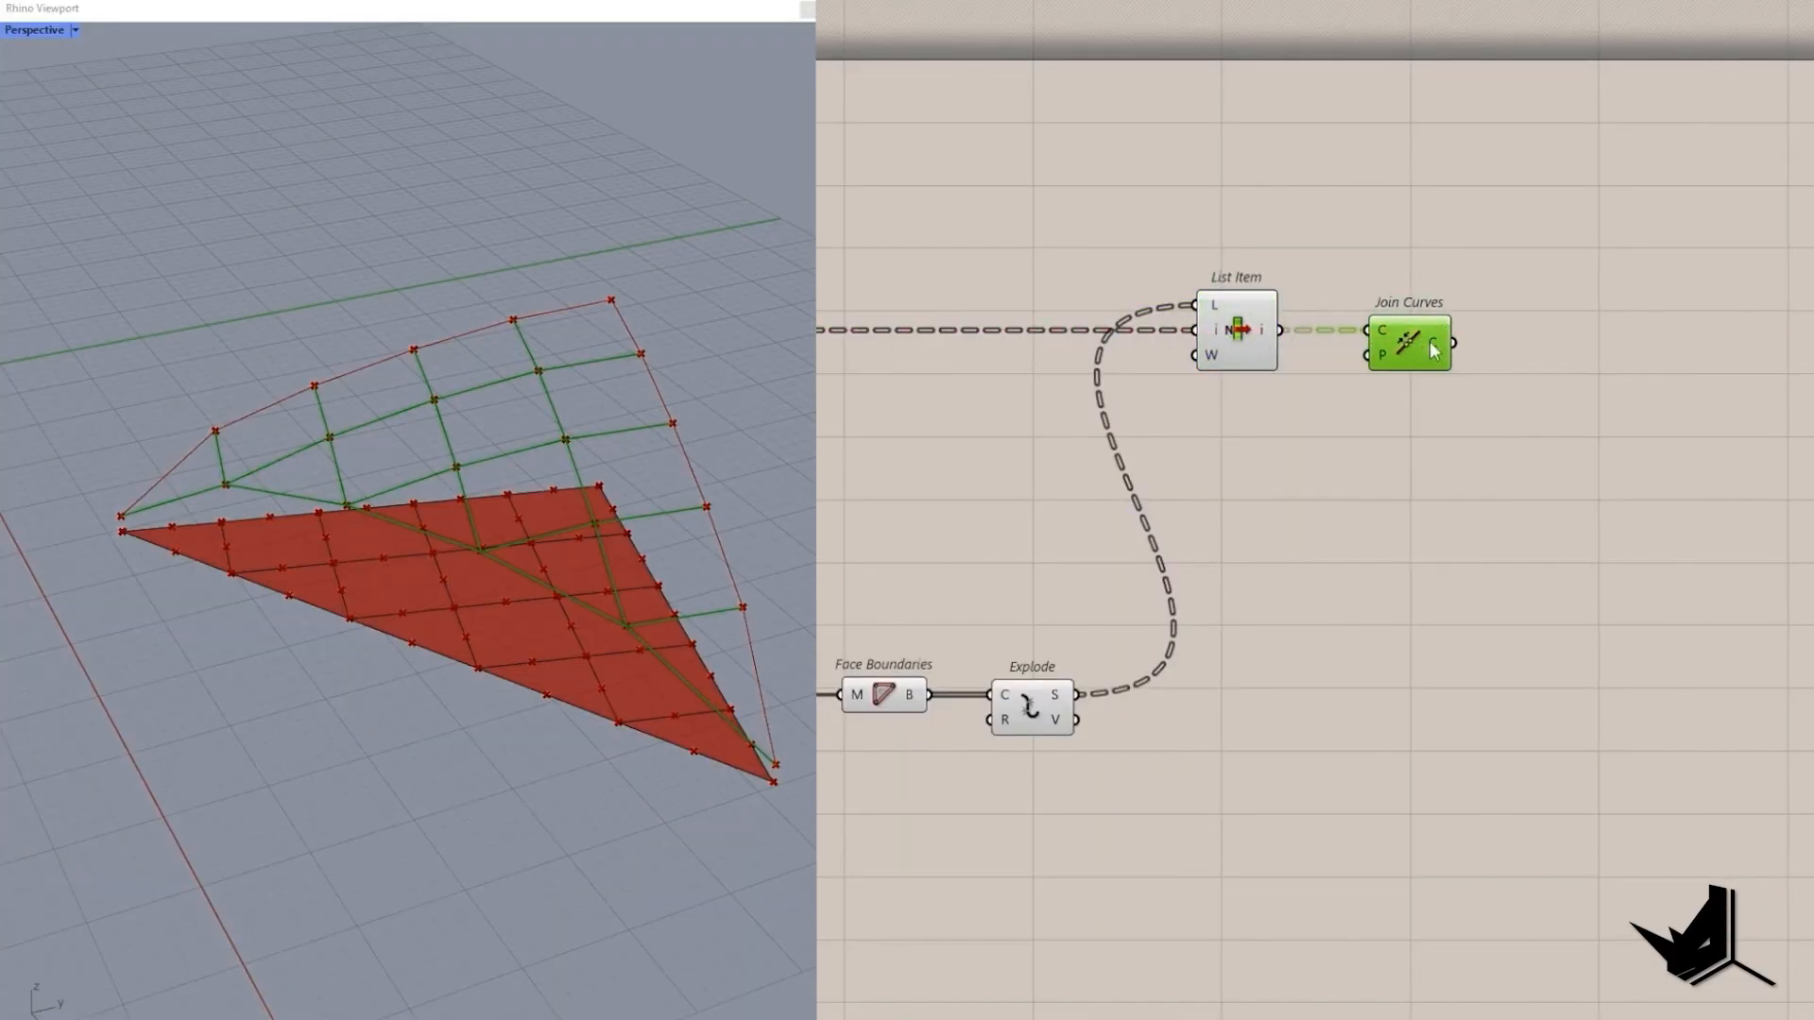
Add an End Points component beside Join Curves.
{"action": "double_click", "coordinate": [1467, 371]}
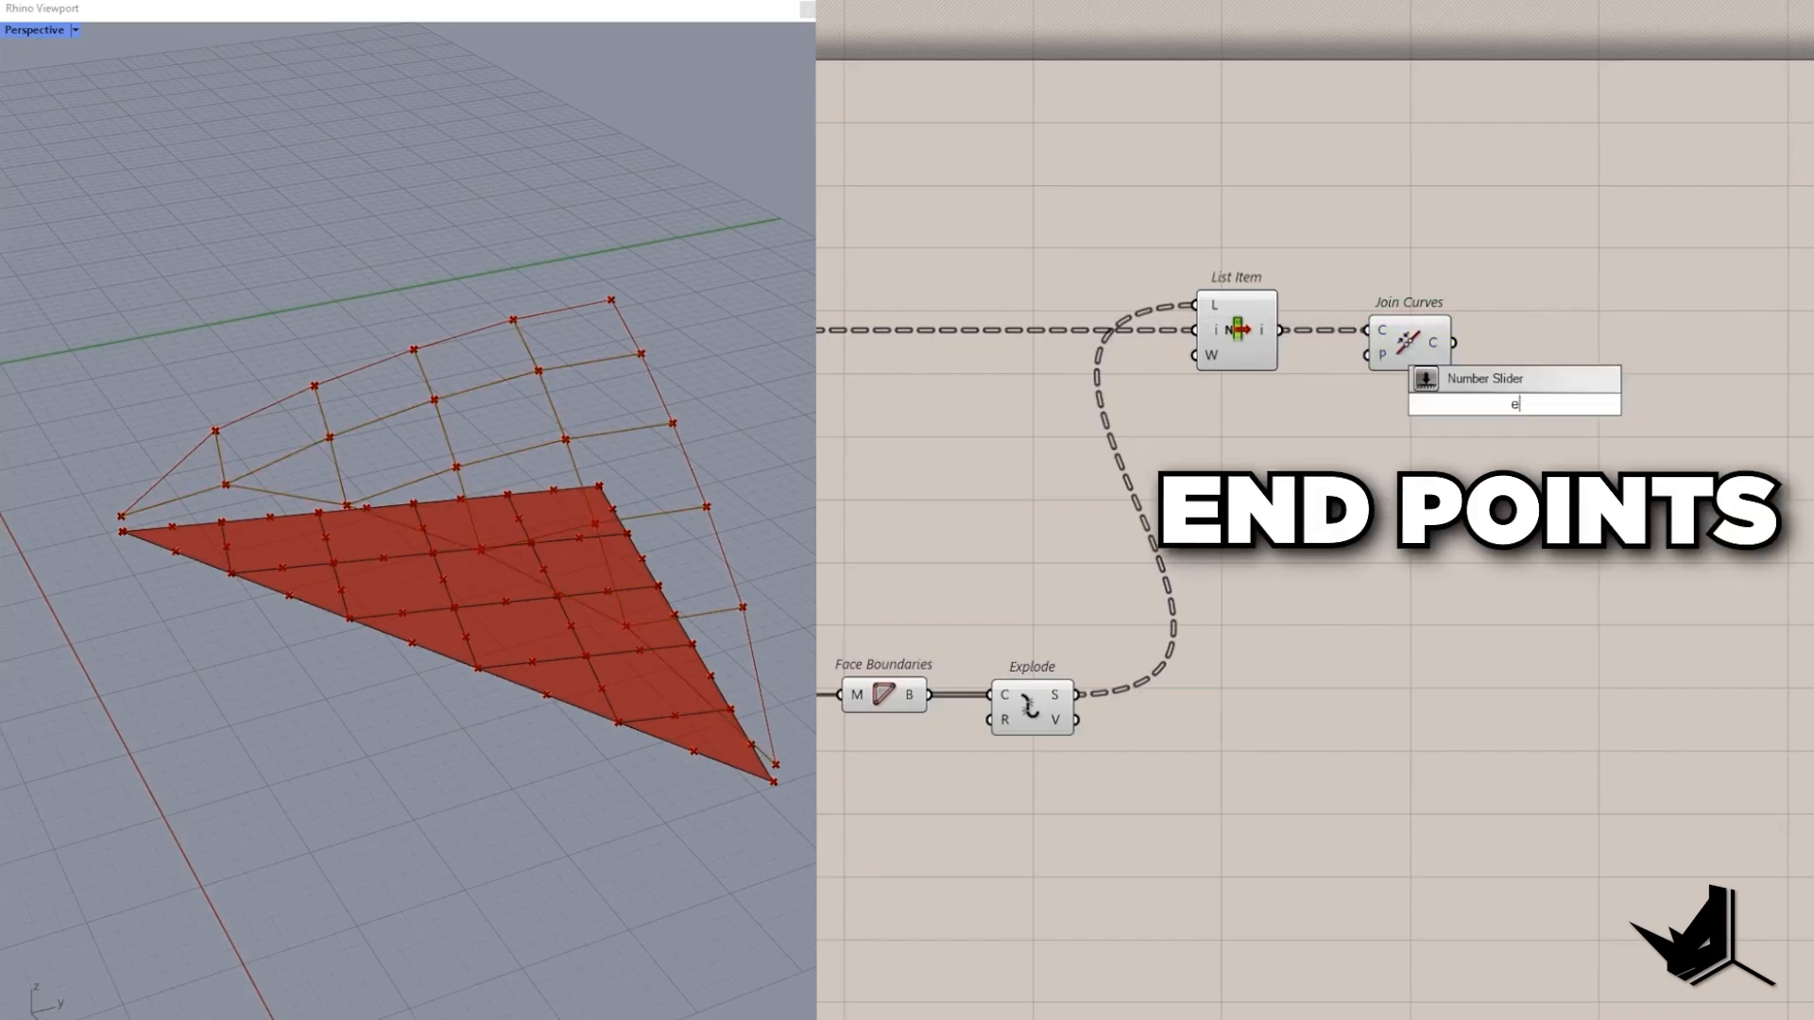
{"action": "type", "text": "end points"}
{"action": "key", "text": "Return"}
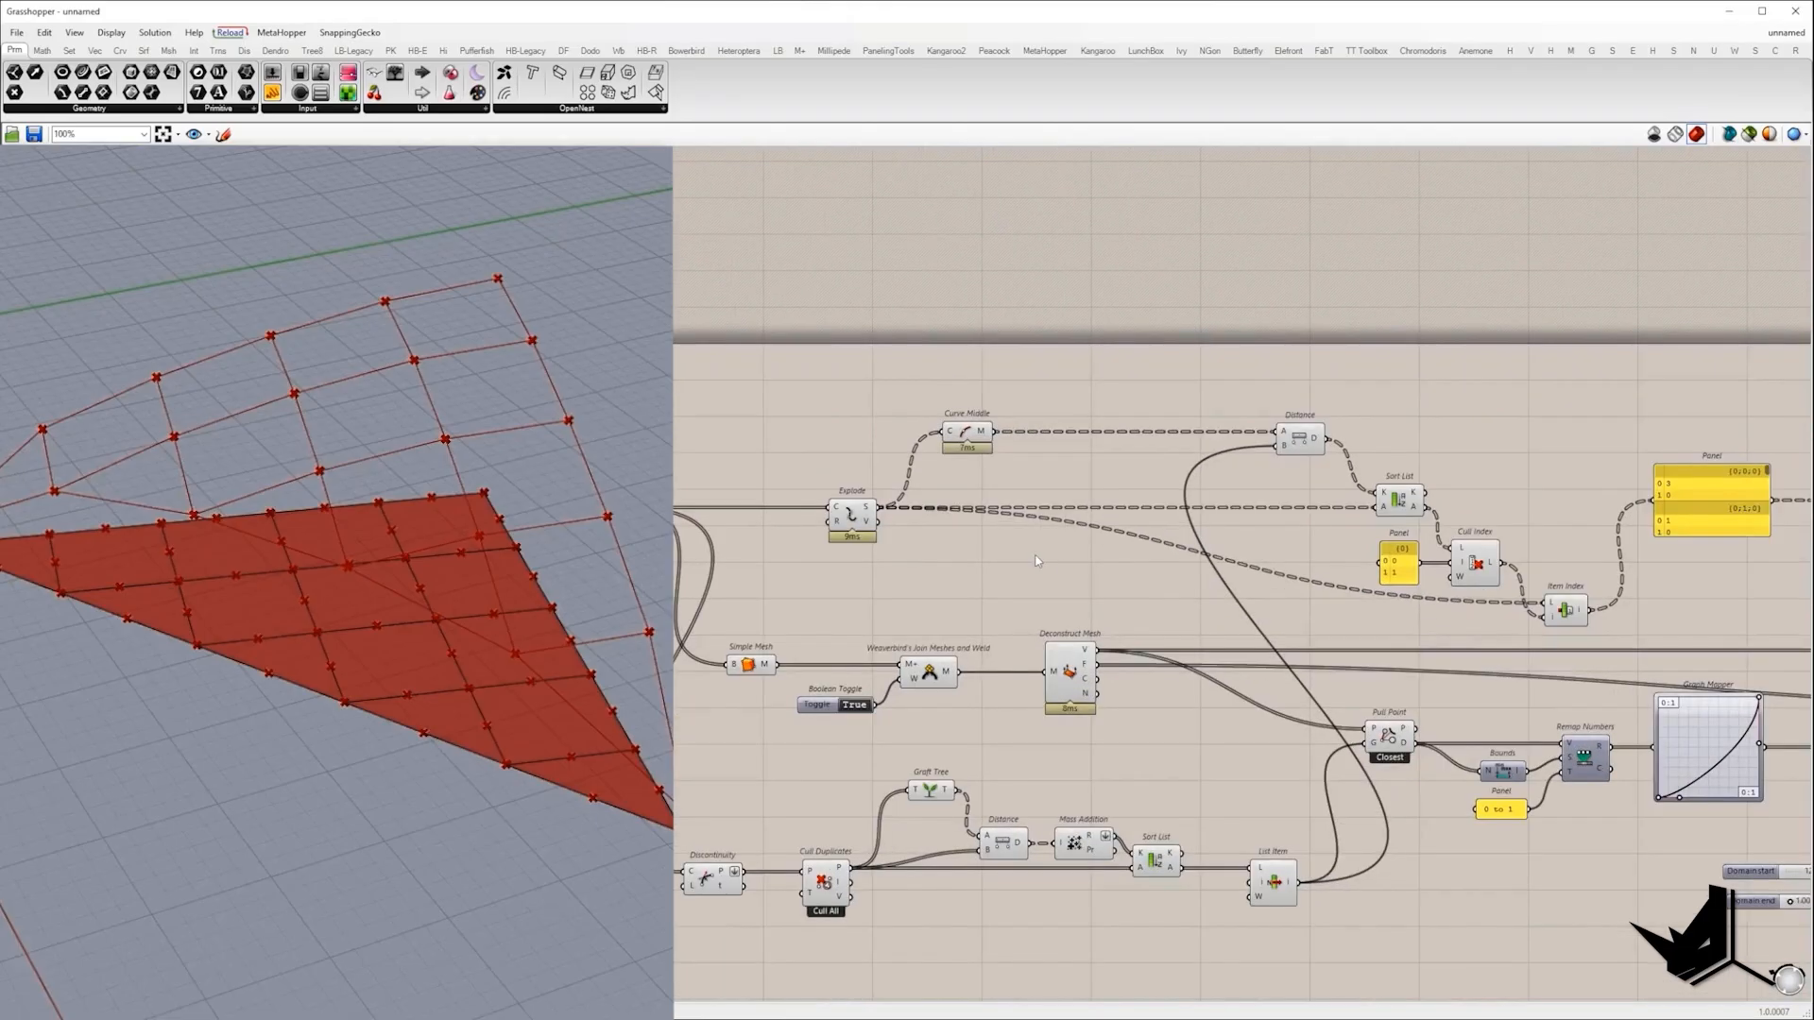
Move the chain from Curve Middle through Item Index, including its panels, higher on the canvas.
{"action": "right_click_drag", "start_coordinate": [1036, 560], "coordinate": [923, 534]}
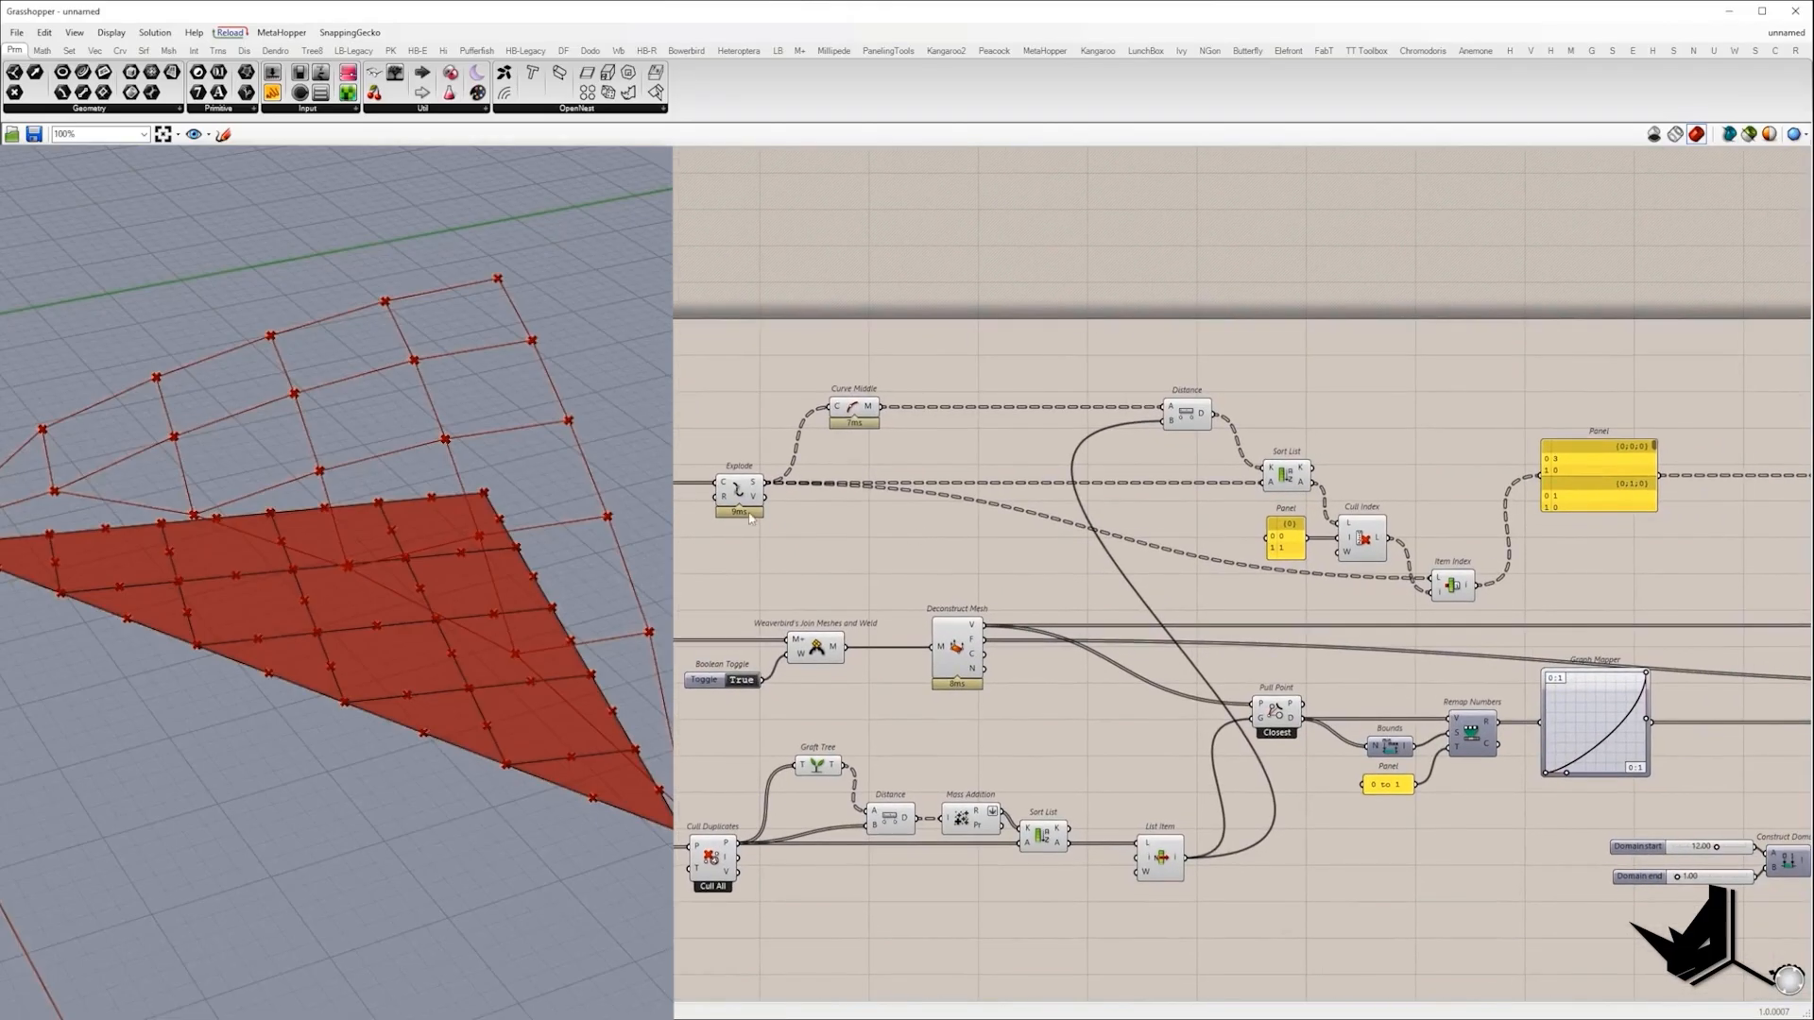
{"action": "left_click", "coordinate": [738, 491]}
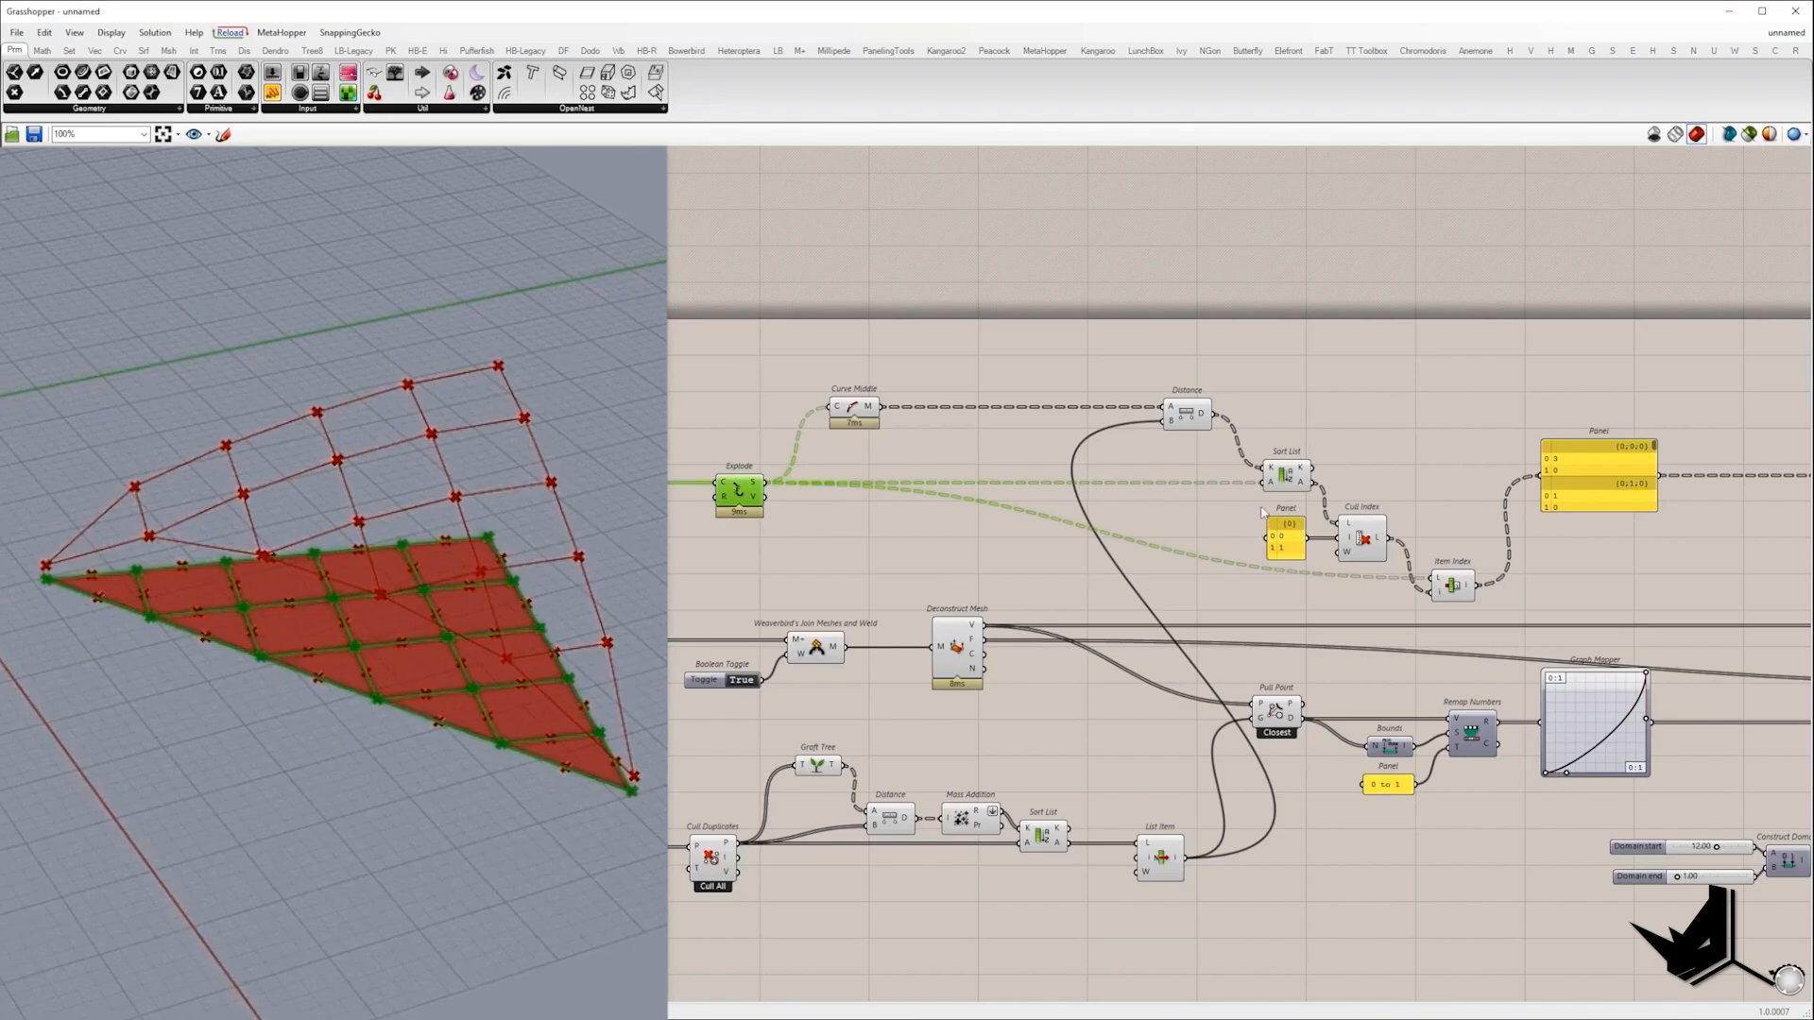
{"action": "left_click_drag", "start_coordinate": [1363, 540], "coordinate": [1363, 446]}
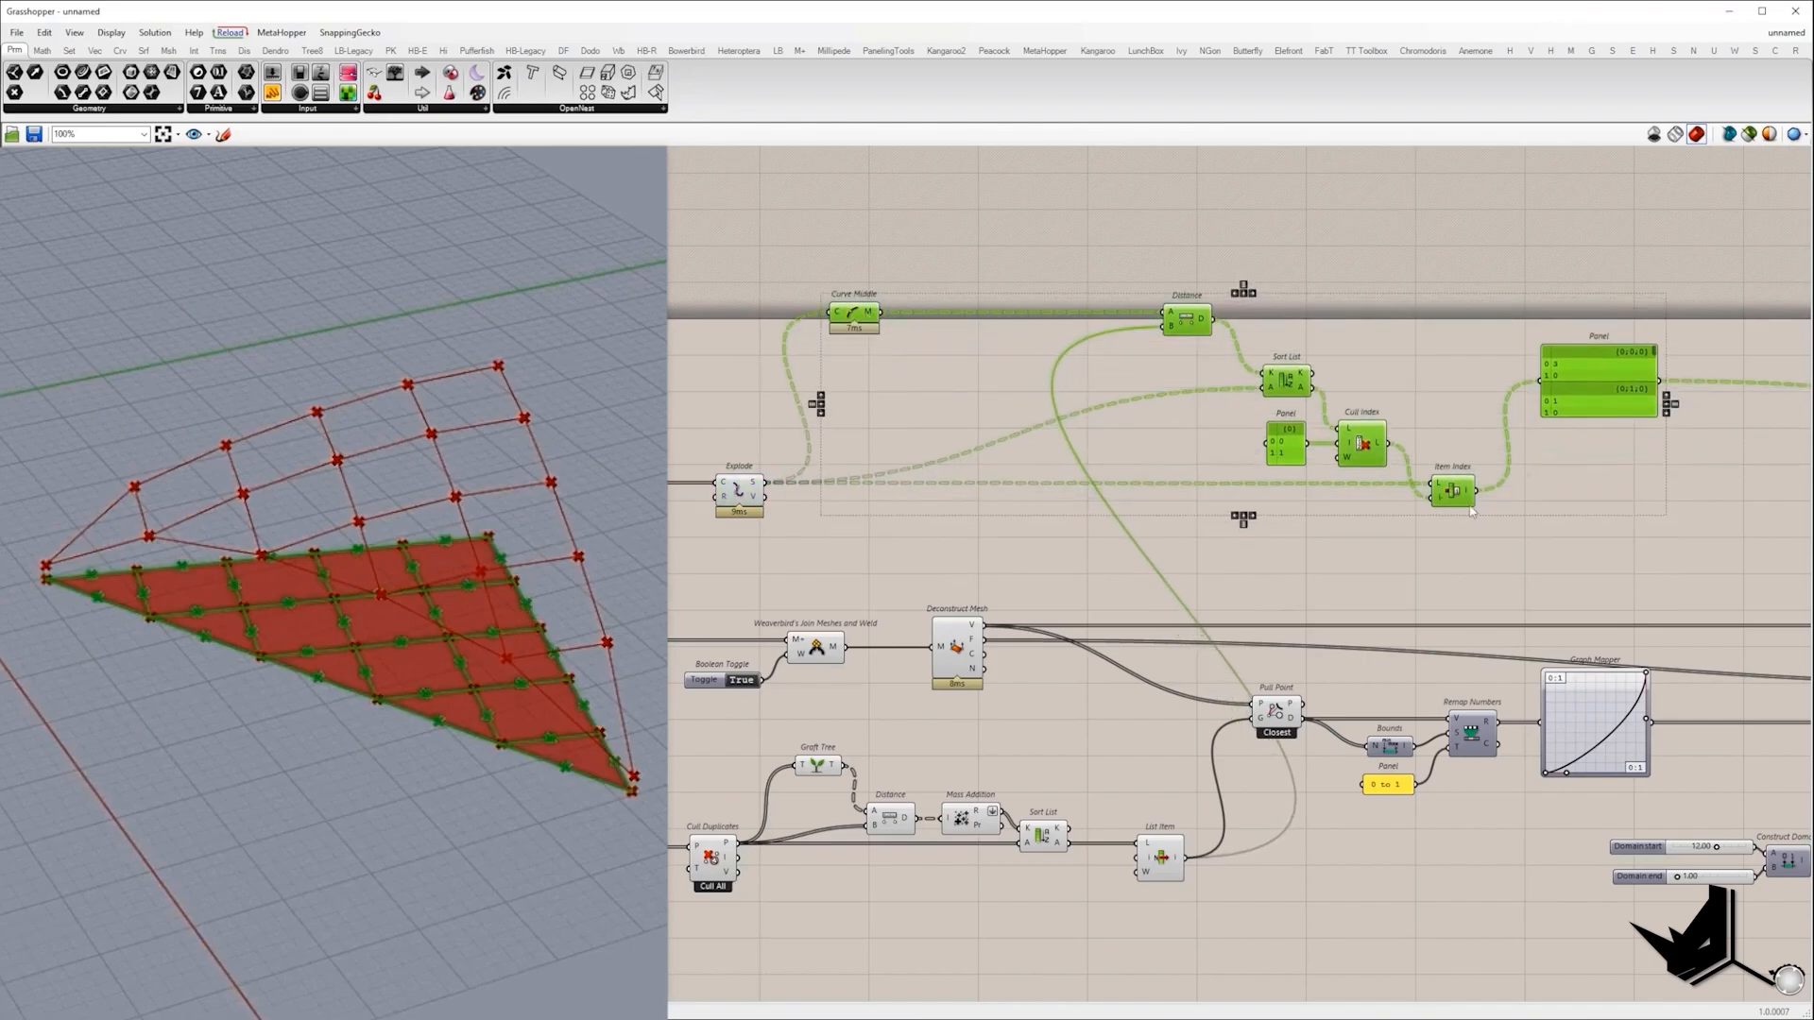
Duplicate the upper Distance component below the chain and replace its A input with the flat mesh's Explode V output.
{"action": "left_click", "coordinate": [1326, 552]}
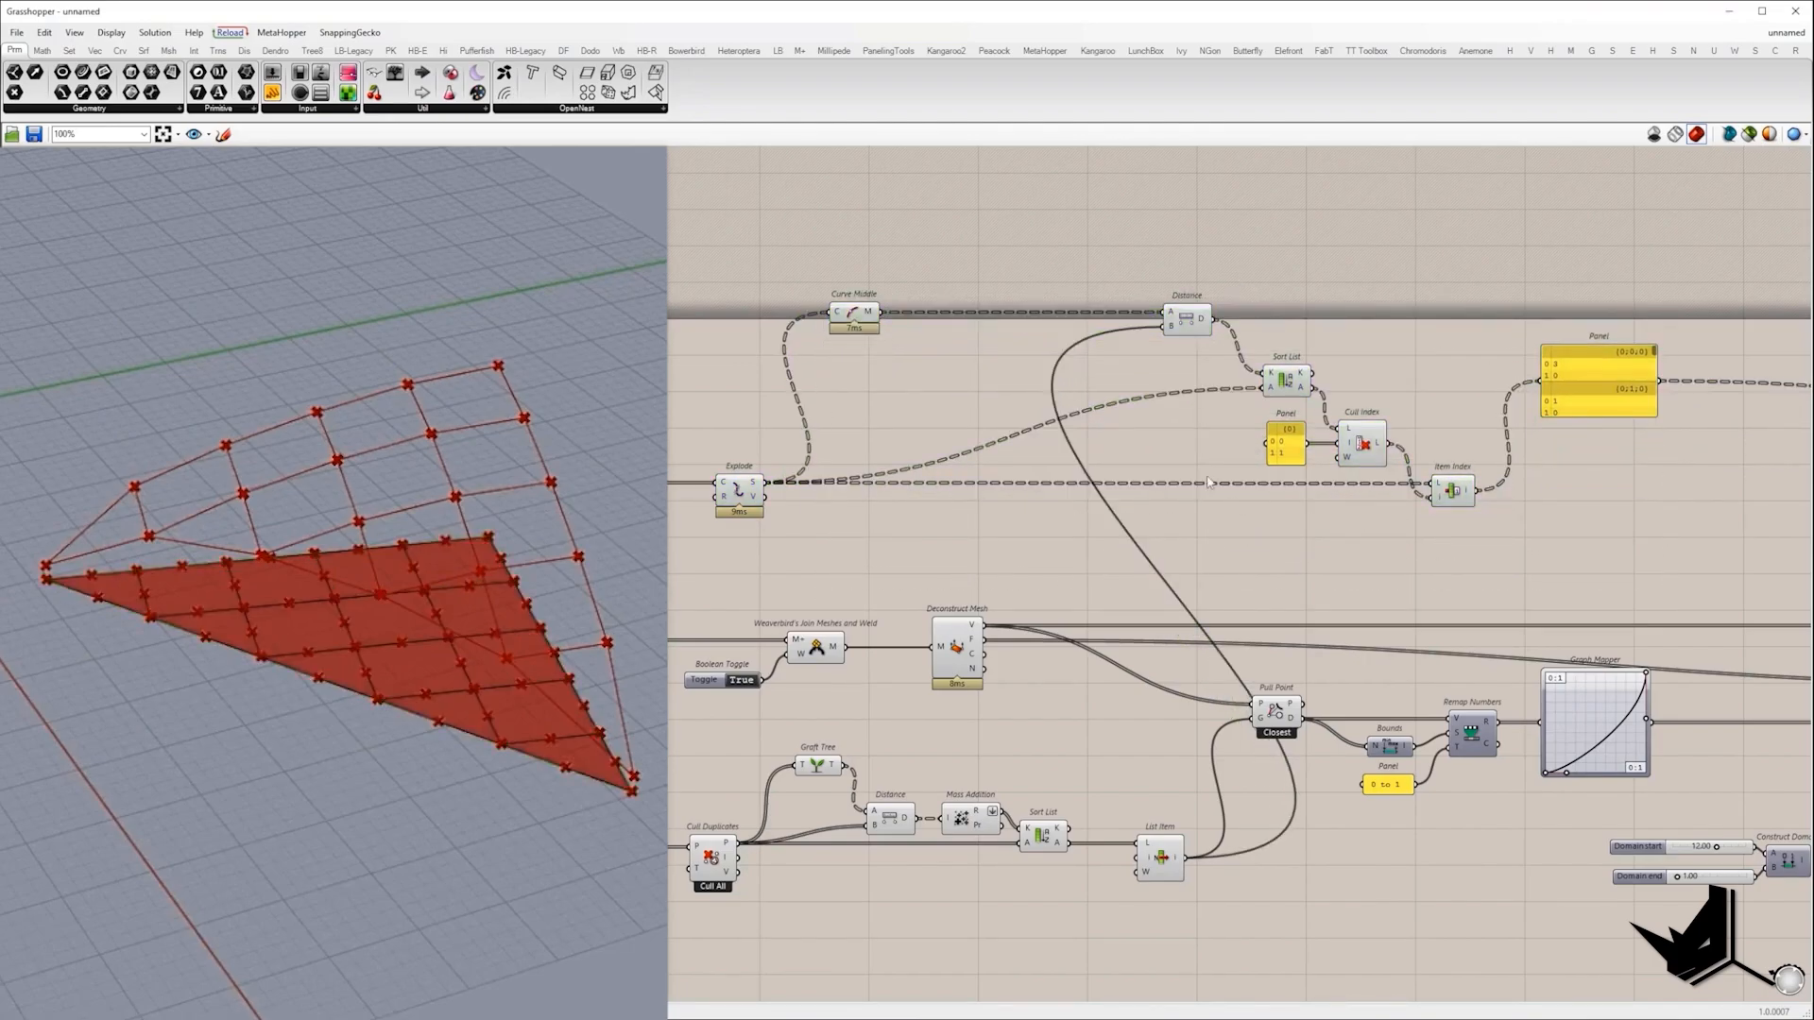
{"action": "left_click_drag", "start_coordinate": [1182, 318], "coordinate": [1271, 587], "text": "alt"}
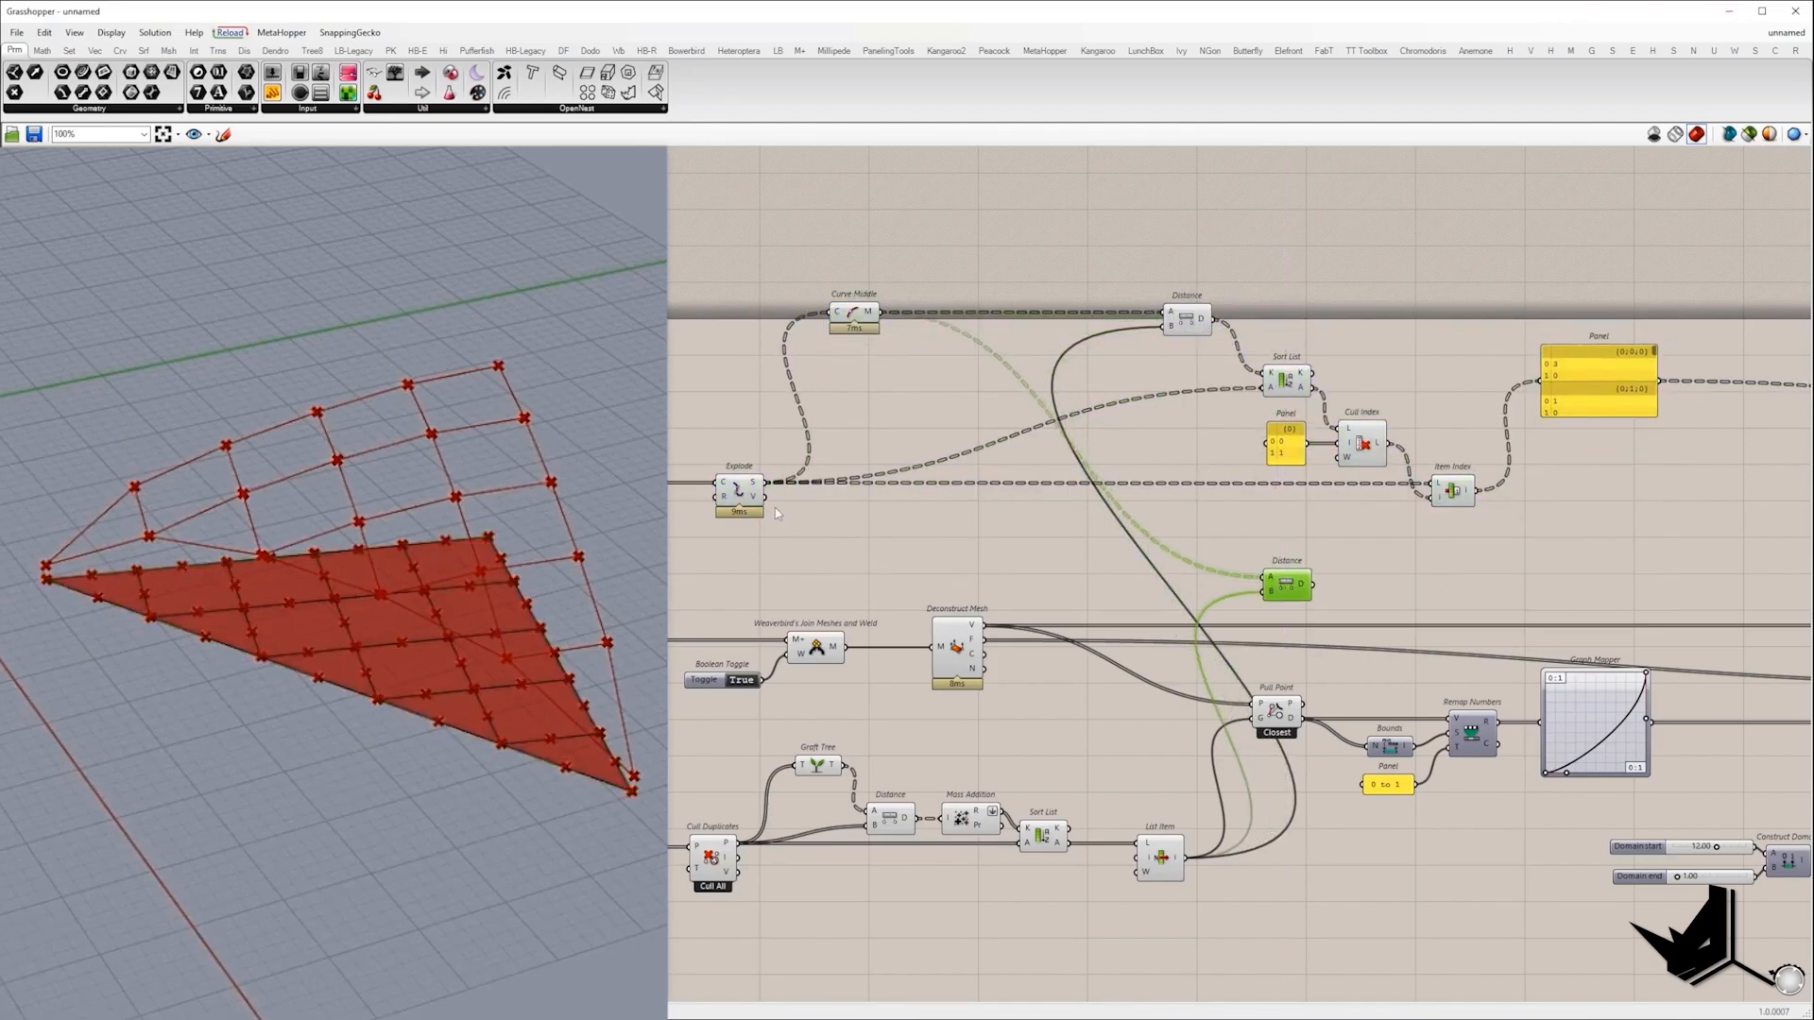
{"action": "left_click_drag", "start_coordinate": [762, 500], "coordinate": [1284, 581]}
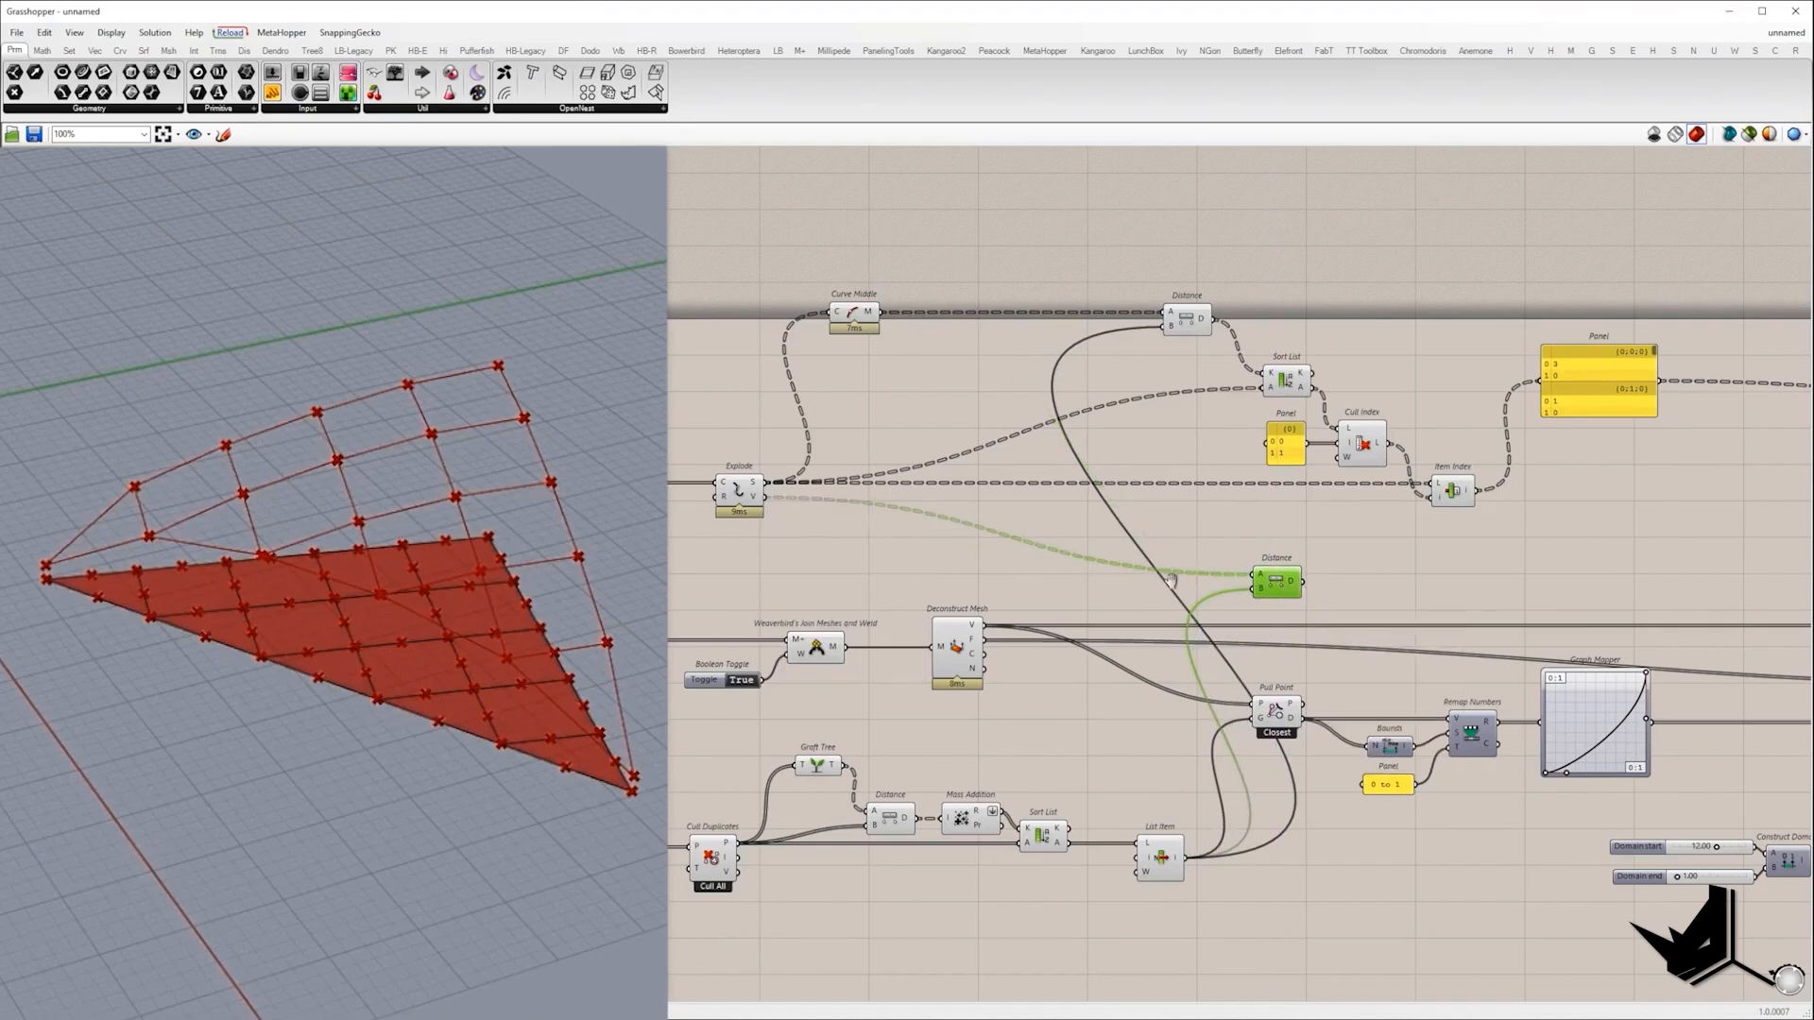
Add a Sort List component with the duplicated Distance D output in K and the flat mesh's Explode V output in A.
{"action": "right_click_drag", "start_coordinate": [1386, 556], "coordinate": [964, 575]}
{"action": "double_click", "coordinate": [964, 575]}
{"action": "type", "text": "sort"}
{"action": "left_click", "coordinate": [958, 562]}
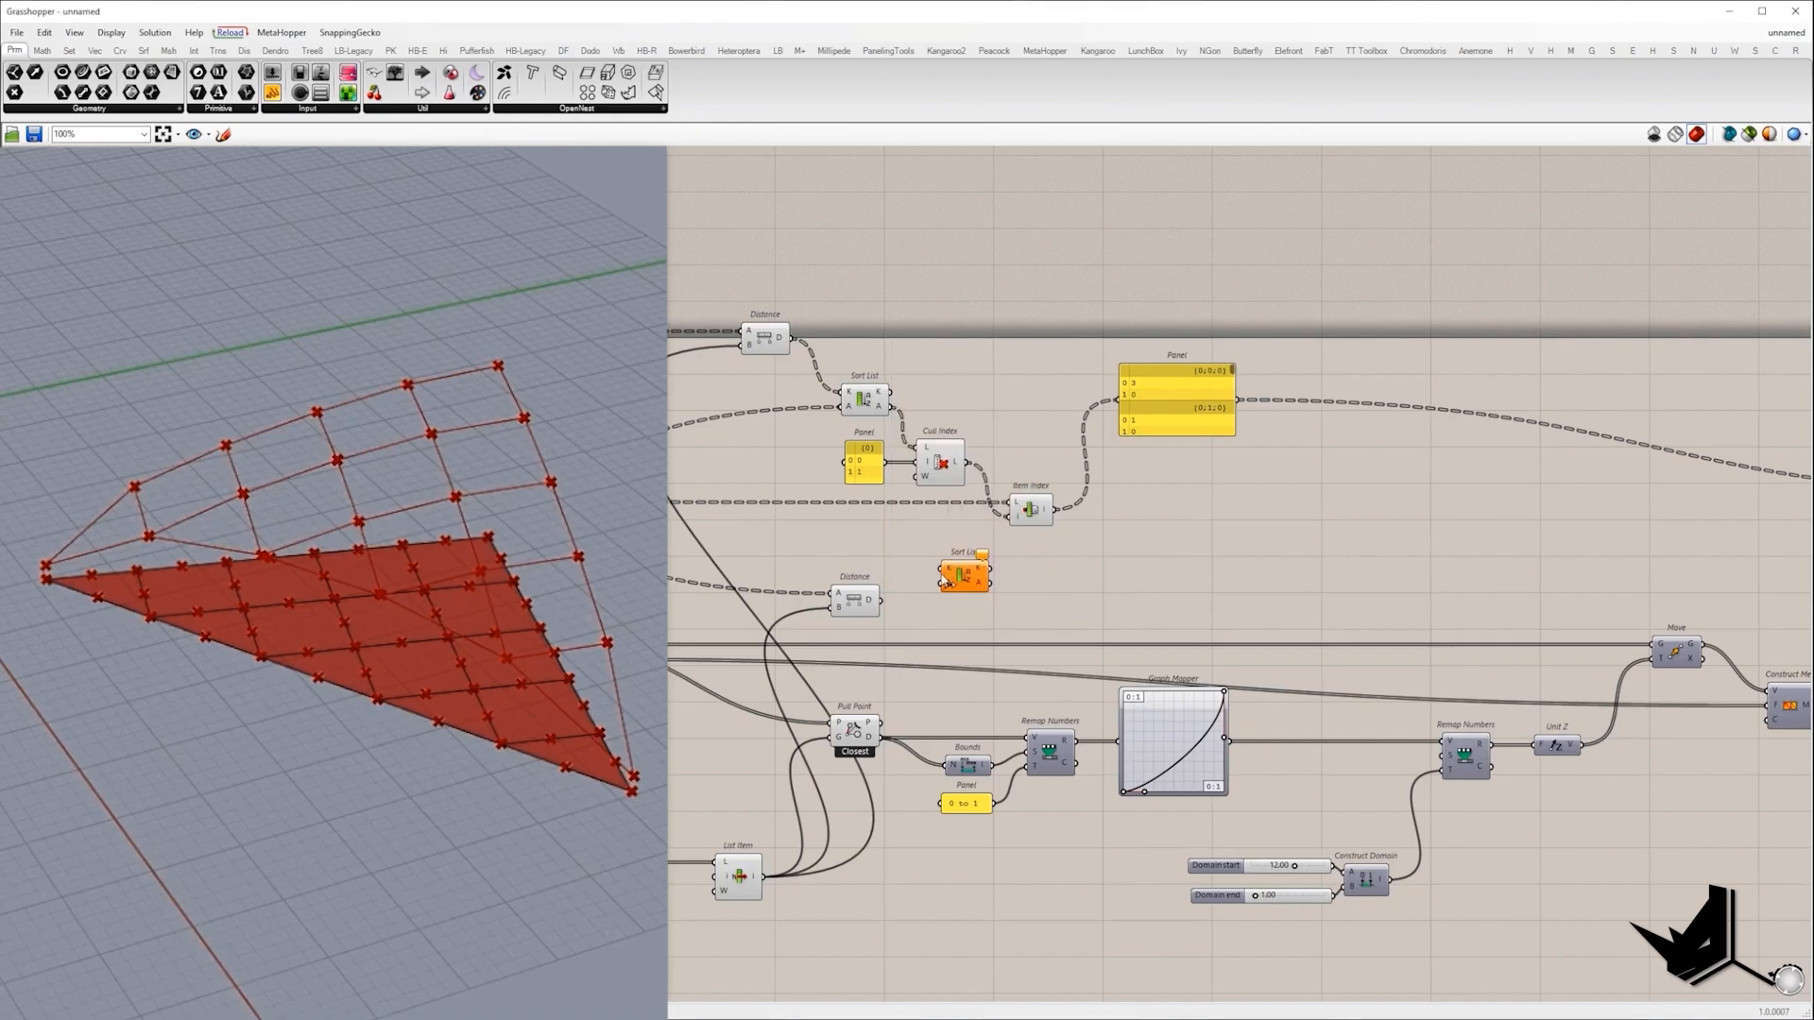
{"action": "left_click_drag", "start_coordinate": [942, 568], "coordinate": [880, 600]}
{"action": "scroll", "coordinate": [888, 604], "scroll_direction": "down", "scroll_amount": 2}
{"action": "right_click_drag", "start_coordinate": [888, 605], "coordinate": [1301, 652]}
{"action": "left_click_drag", "start_coordinate": [1343, 638], "coordinate": [911, 595]}
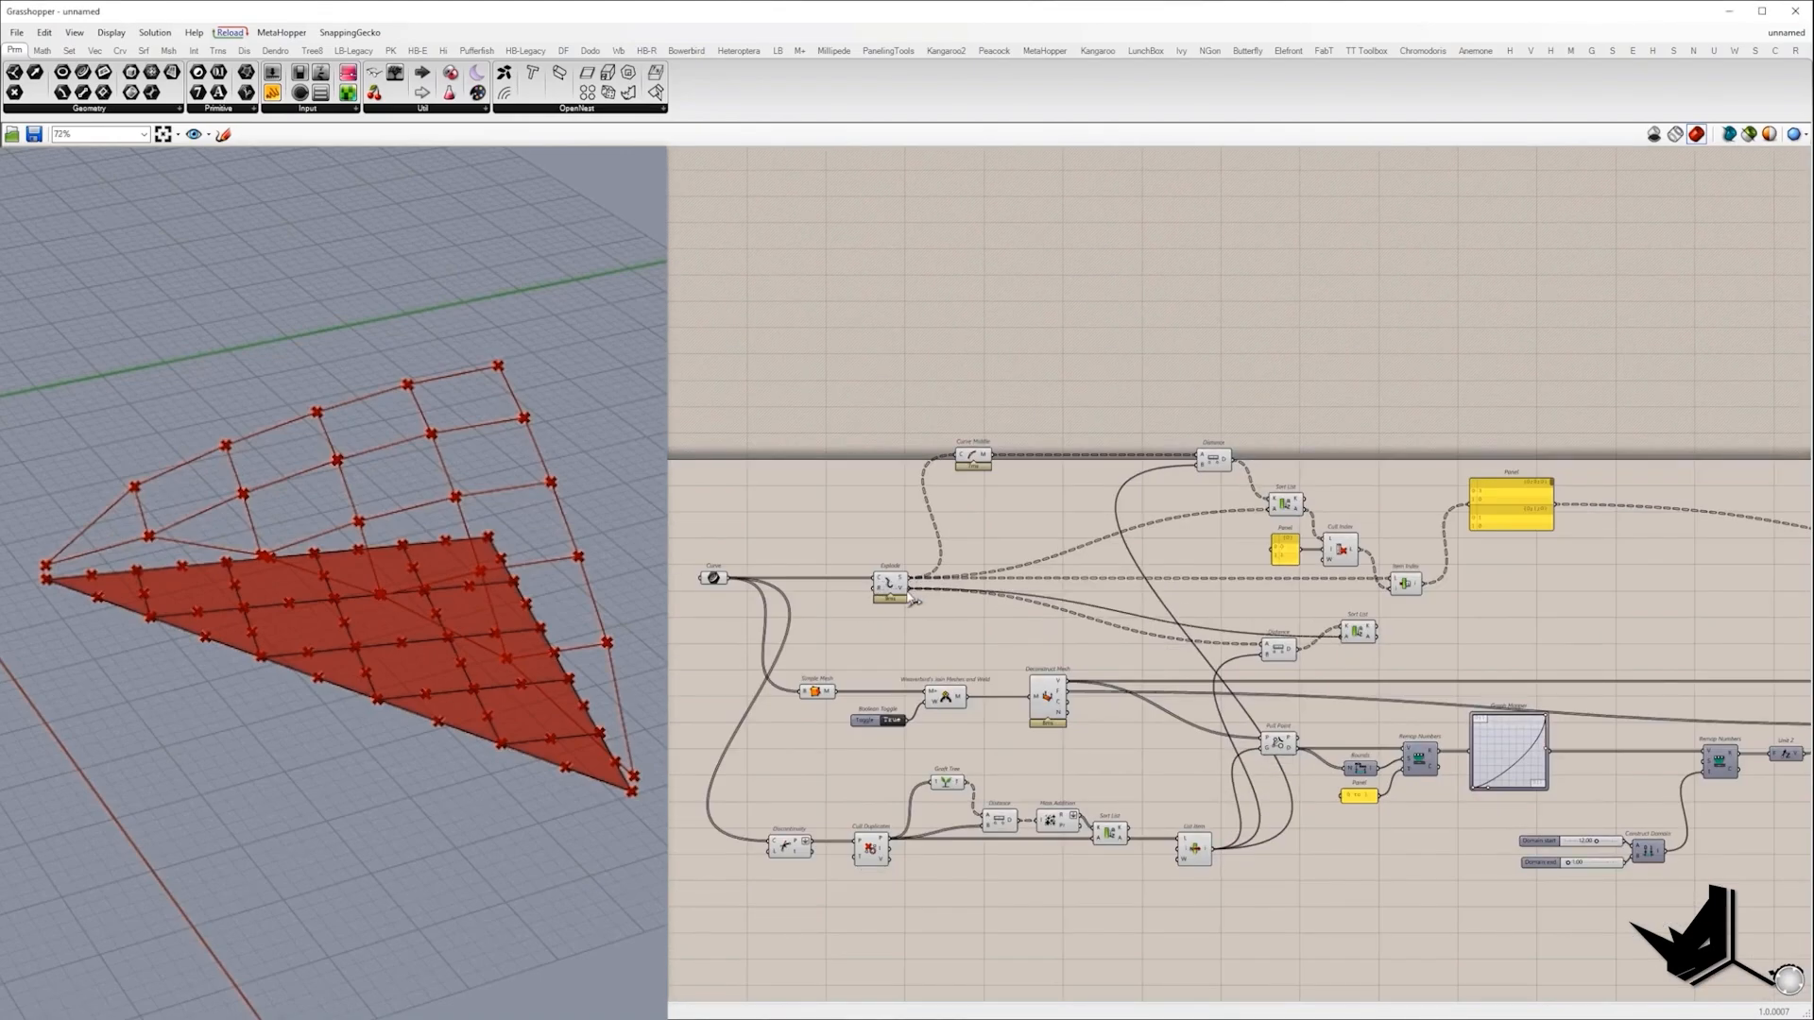
Add a List Item component with the new Sort List A output in L.
{"action": "scroll", "coordinate": [1398, 647], "scroll_direction": "up", "scroll_amount": 3}
{"action": "double_click", "coordinate": [1417, 641]}
{"action": "type", "text": "it"}
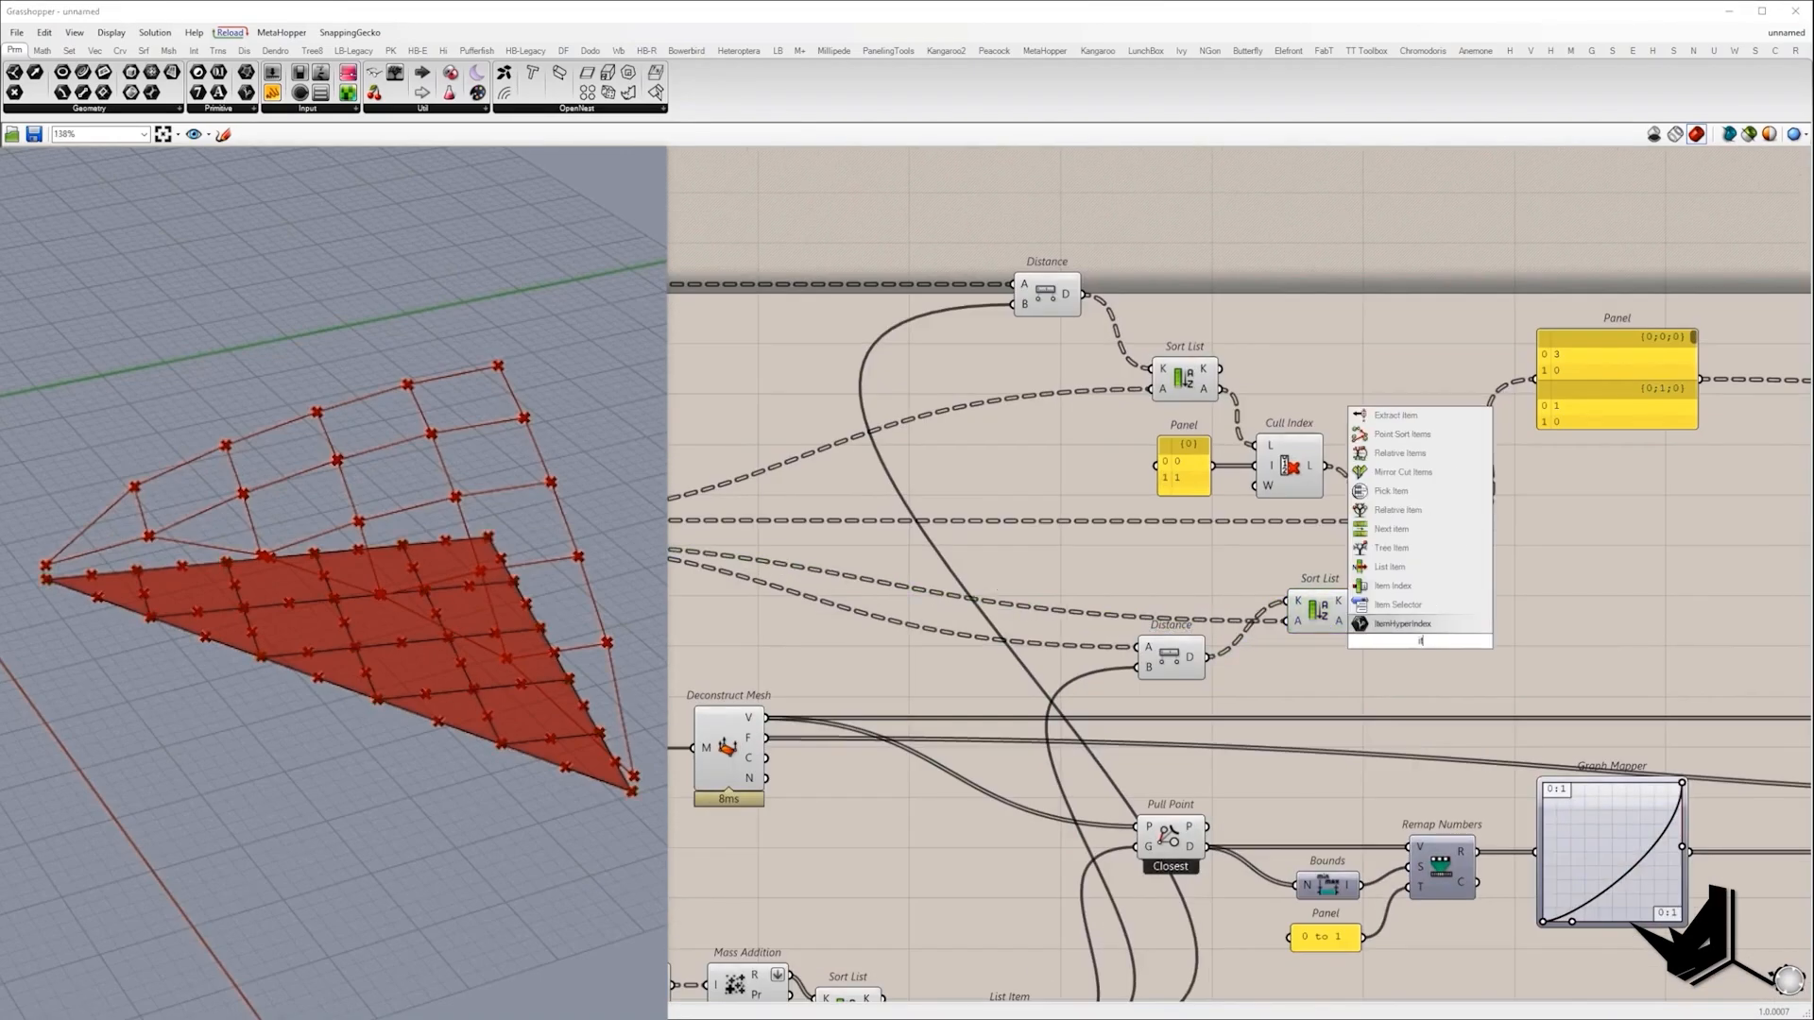
{"action": "type", "text": "em"}
{"action": "left_click", "coordinate": [1413, 625]}
{"action": "left_click_drag", "start_coordinate": [1416, 636], "coordinate": [1418, 637]}
{"action": "left_click_drag", "start_coordinate": [1418, 636], "coordinate": [1426, 637]}
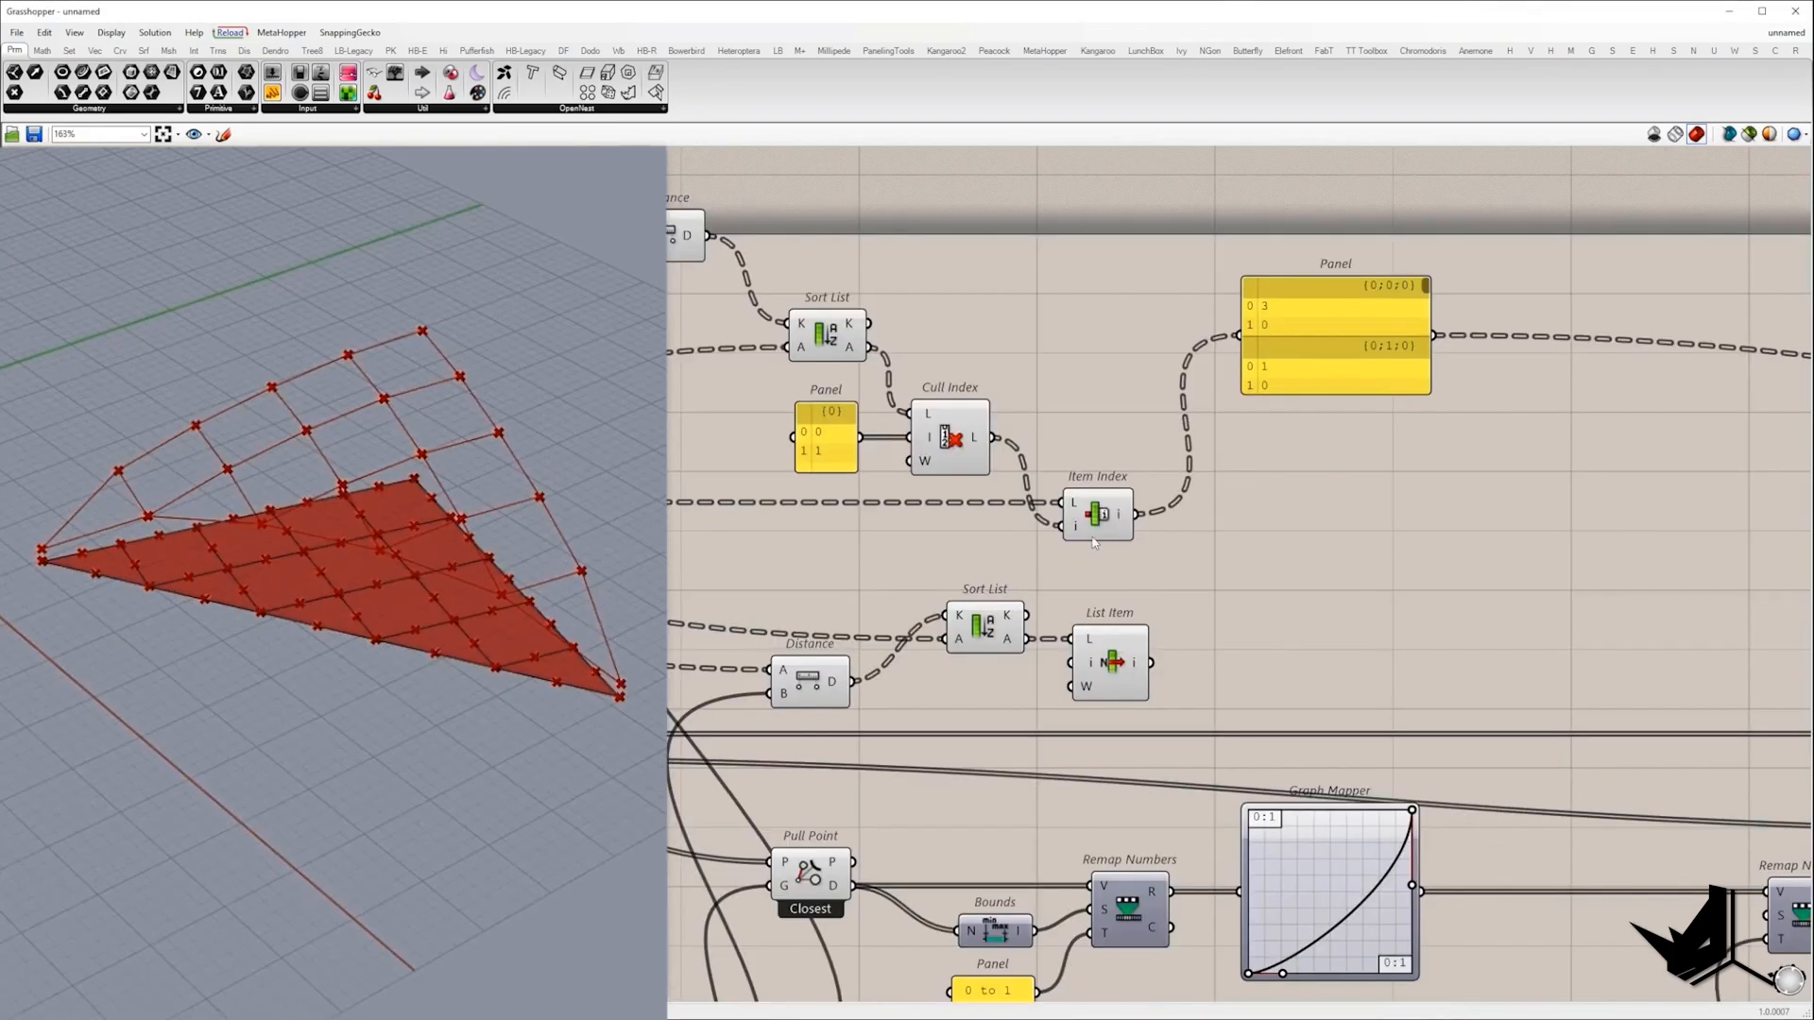
Duplicate the Item Index component with its wires and place the copy beyond the new List Item.
{"action": "left_click", "coordinate": [1097, 528]}
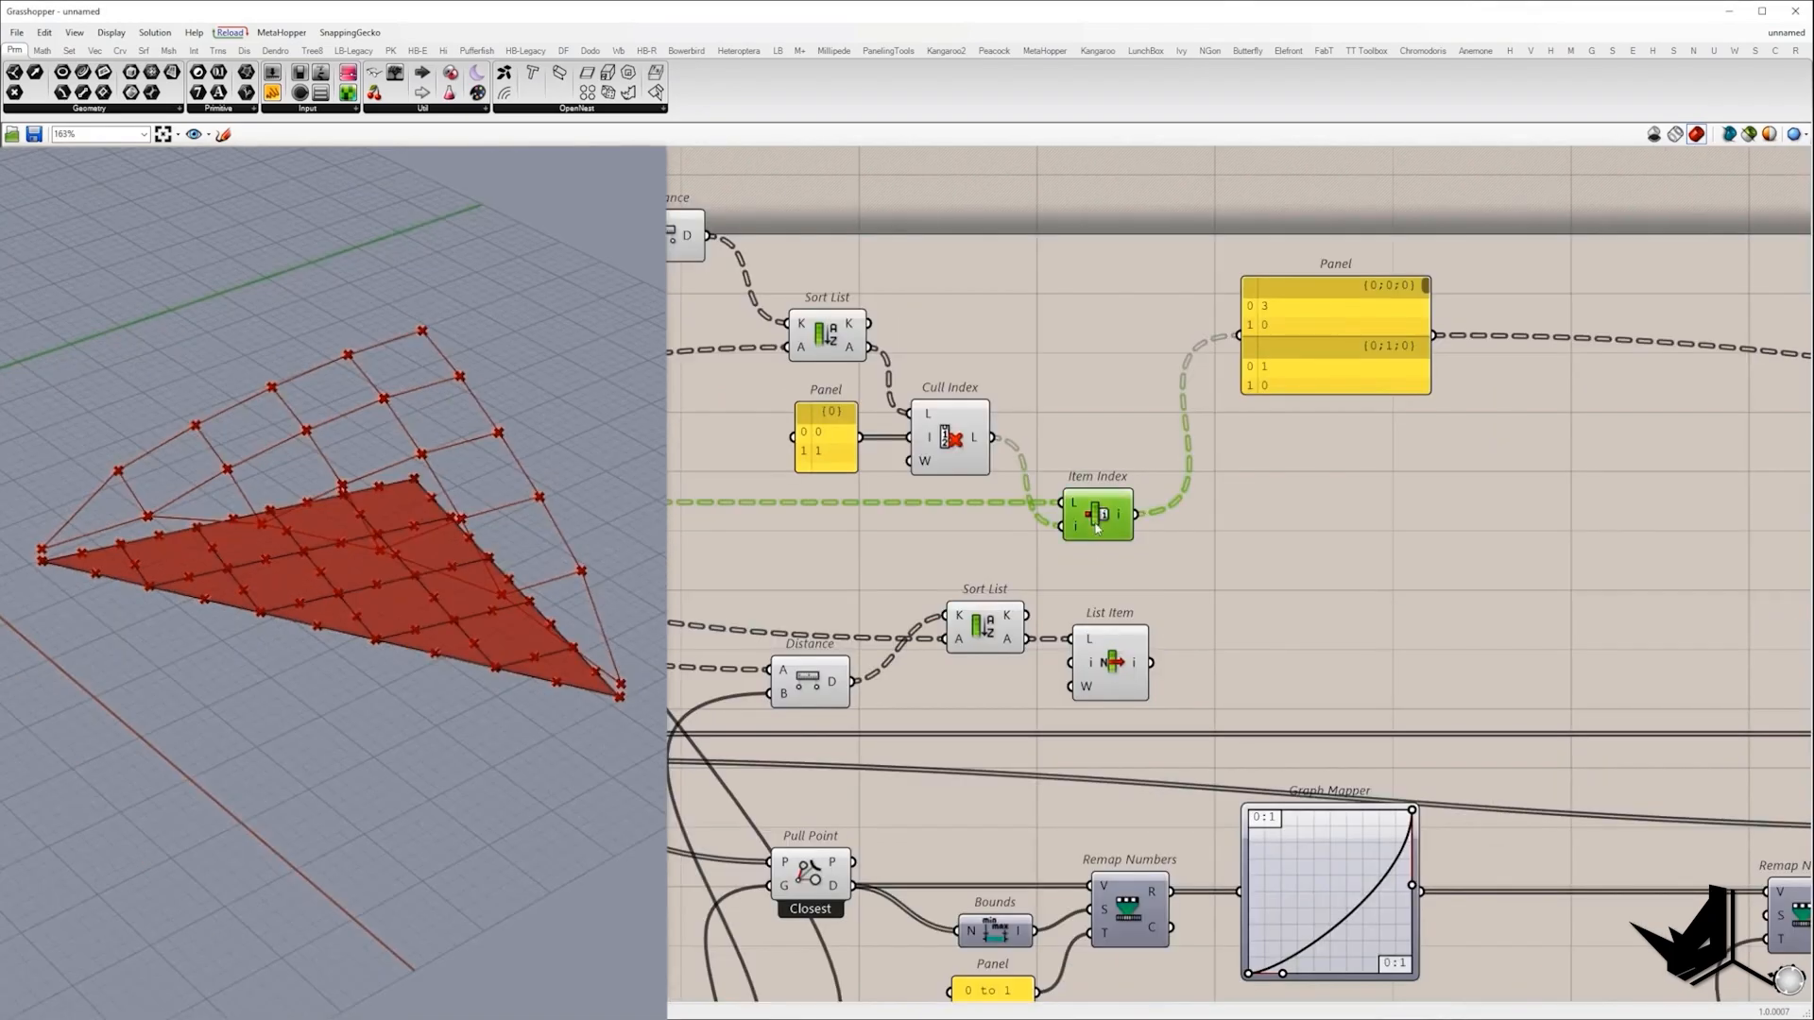
{"action": "left_click_drag", "start_coordinate": [1097, 527], "coordinate": [1286, 585], "text": "alt"}
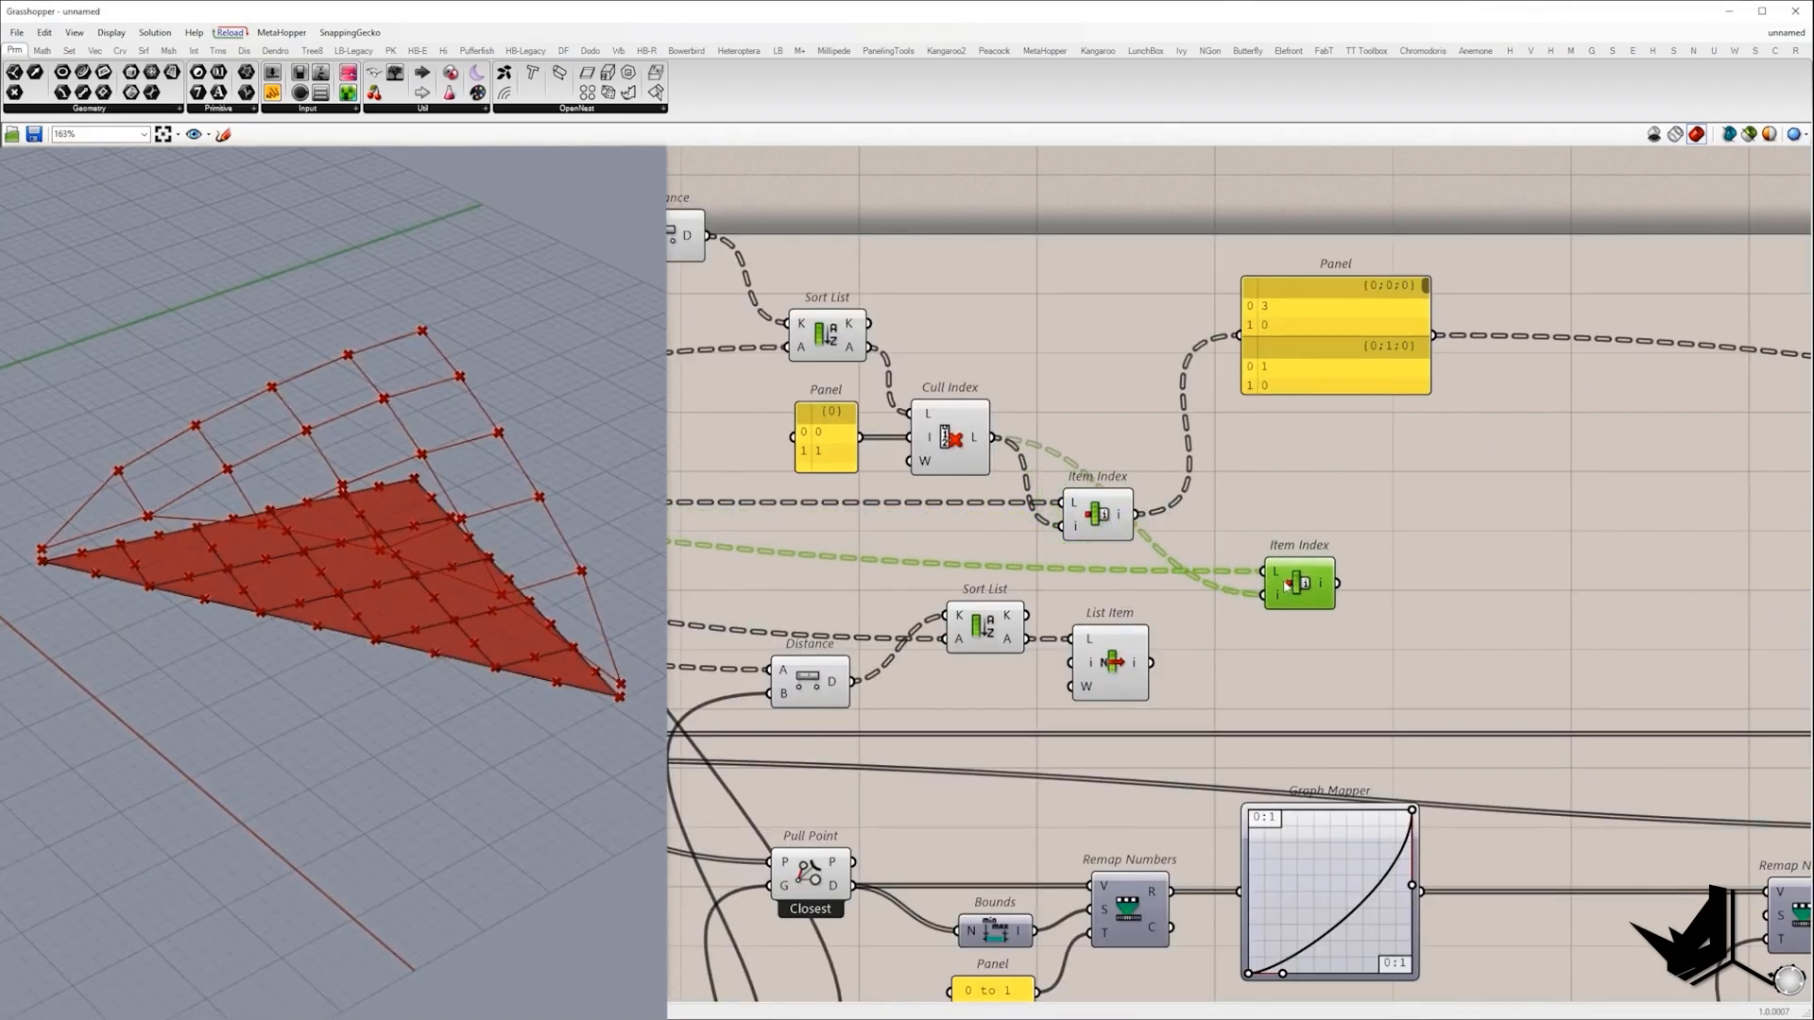
{"action": "scroll", "coordinate": [1287, 585], "scroll_direction": "down", "scroll_amount": 2}
{"action": "left_click", "coordinate": [1379, 643]}
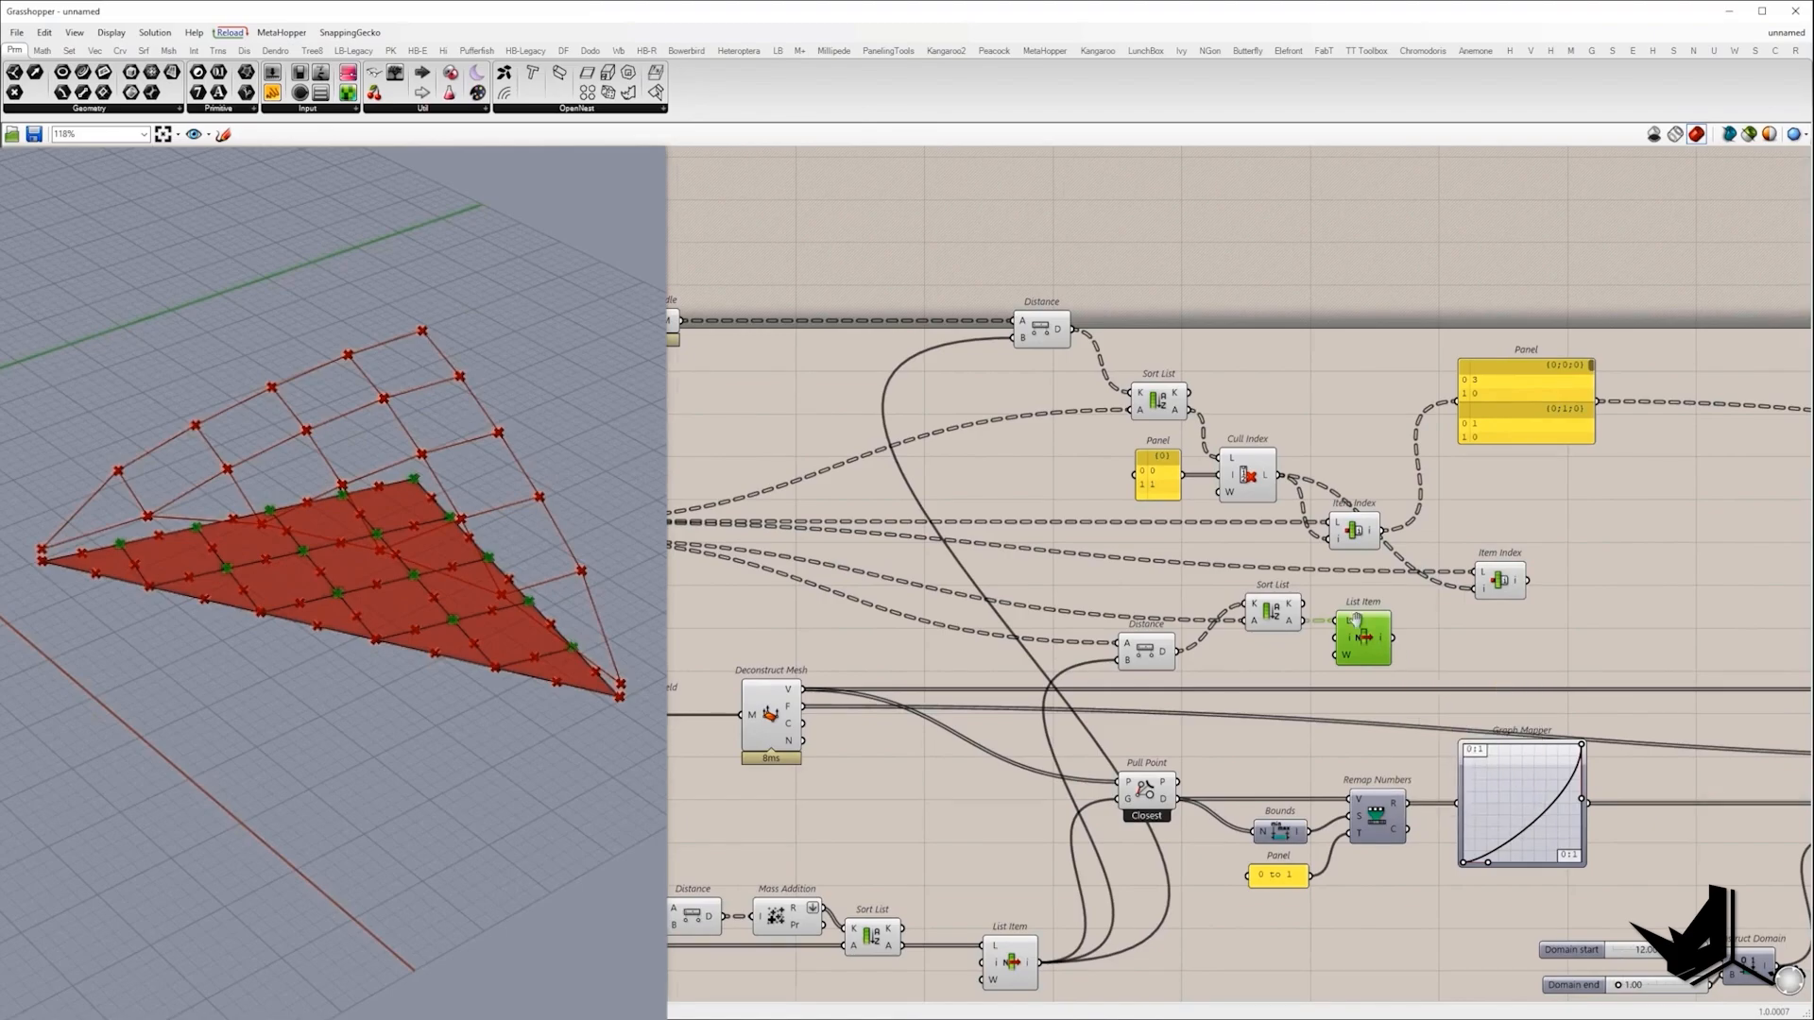
Connect the flat mesh's Explode V output to the duplicated Item Index's L input and the new List Item's output to its i input.
{"action": "right_click_drag", "start_coordinate": [689, 587], "coordinate": [1055, 552]}
{"action": "left_click", "coordinate": [896, 511]}
{"action": "right_click_drag", "start_coordinate": [929, 518], "coordinate": [819, 519]}
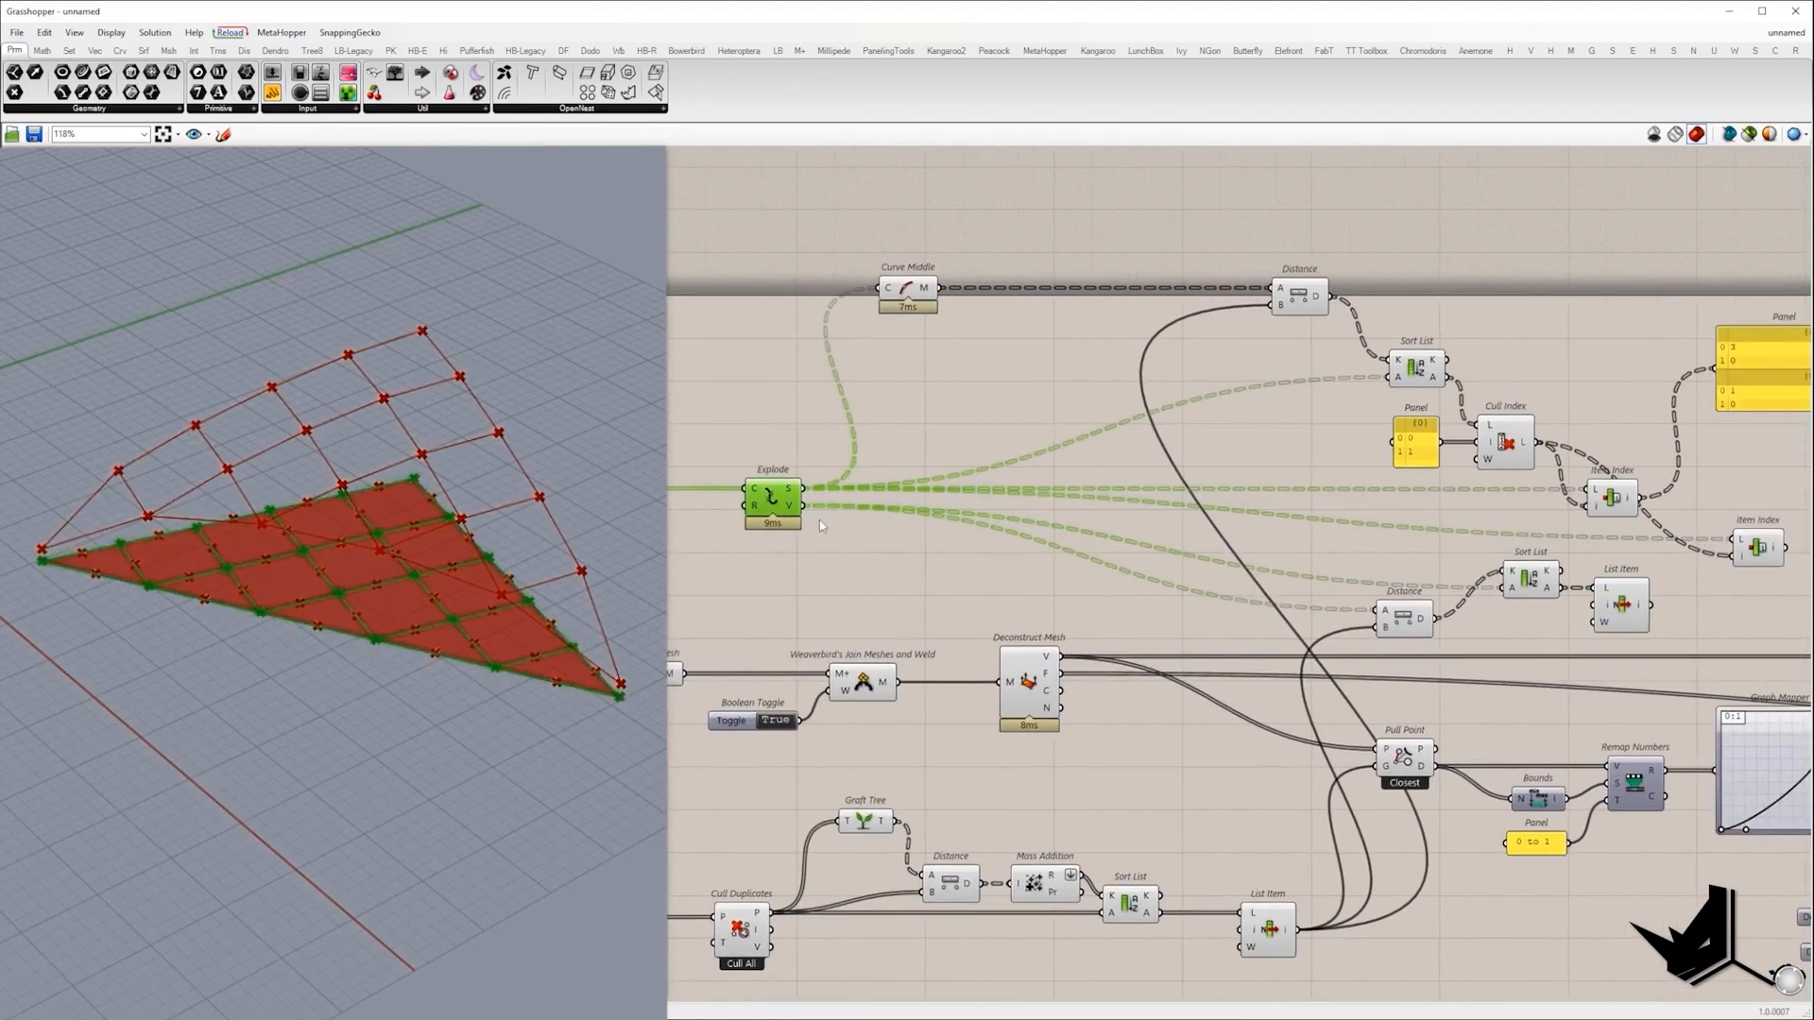
{"action": "scroll", "coordinate": [819, 519], "scroll_direction": "down", "scroll_amount": 2}
{"action": "left_click_drag", "start_coordinate": [806, 511], "coordinate": [1532, 522]}
{"action": "scroll", "coordinate": [1589, 507], "scroll_direction": "up", "scroll_amount": 2}
Add a Panel fed by the duplicated Item Index output and place it beneath the existing index Panel.
{"action": "key", "text": "p"}
{"action": "left_click_drag", "start_coordinate": [1578, 547], "coordinate": [1579, 616]}
{"action": "right_click_drag", "start_coordinate": [1579, 614], "coordinate": [977, 619]}
Add another List Item beyond End Points, with the raised mesh's Explode V output in L and the new index Panel in i.
{"action": "scroll", "coordinate": [976, 619], "scroll_direction": "down", "scroll_amount": 3}
{"action": "left_click", "coordinate": [1007, 578]}
{"action": "left_click_drag", "start_coordinate": [1592, 502], "coordinate": [811, 555], "text": "alt"}
{"action": "double_click", "coordinate": [1592, 582]}
{"action": "left_click", "coordinate": [1614, 692]}
{"action": "scroll", "coordinate": [1582, 609], "scroll_direction": "up", "scroll_amount": 2}
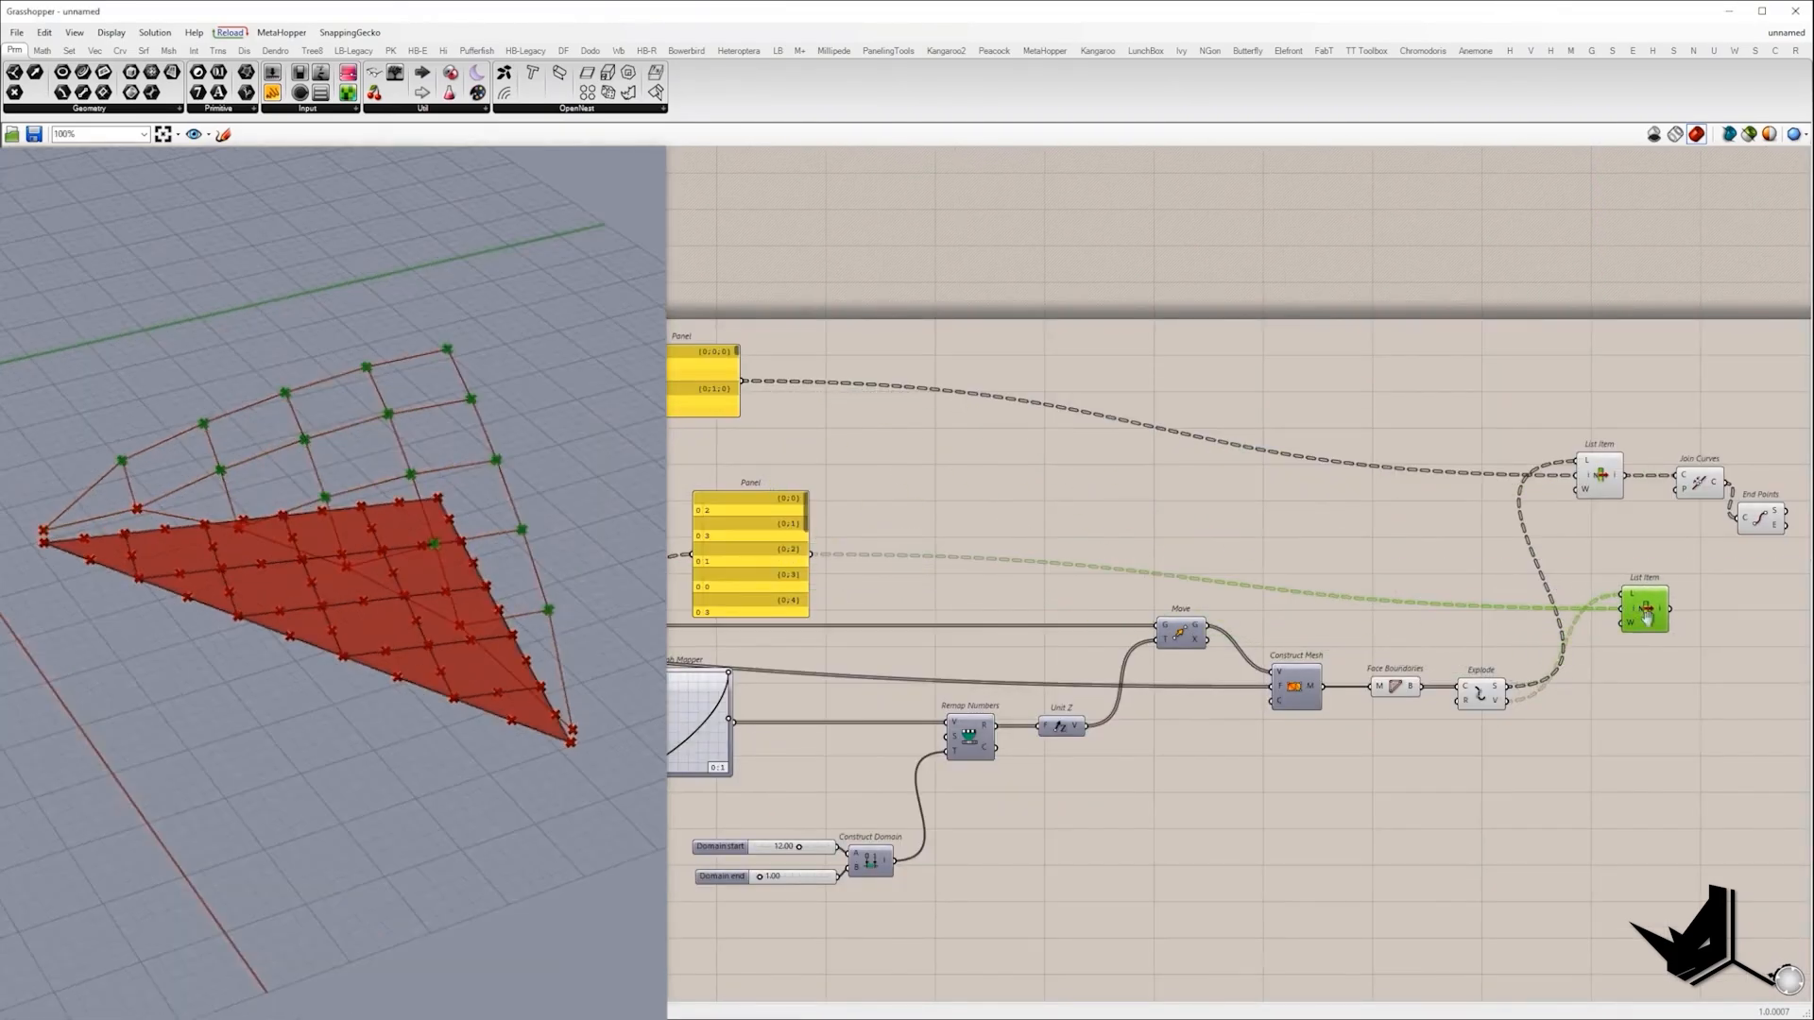
{"action": "left_click_drag", "start_coordinate": [1645, 611], "coordinate": [1759, 639]}
Add a Catenary component with the End Points S output in A and the lower List Item output in B.
{"action": "left_click", "coordinate": [1787, 569]}
{"action": "right_click_drag", "start_coordinate": [1793, 564], "coordinate": [1262, 542]}
{"action": "scroll", "coordinate": [1264, 539], "scroll_direction": "up", "scroll_amount": 2}
{"action": "left_click", "coordinate": [1225, 486]}
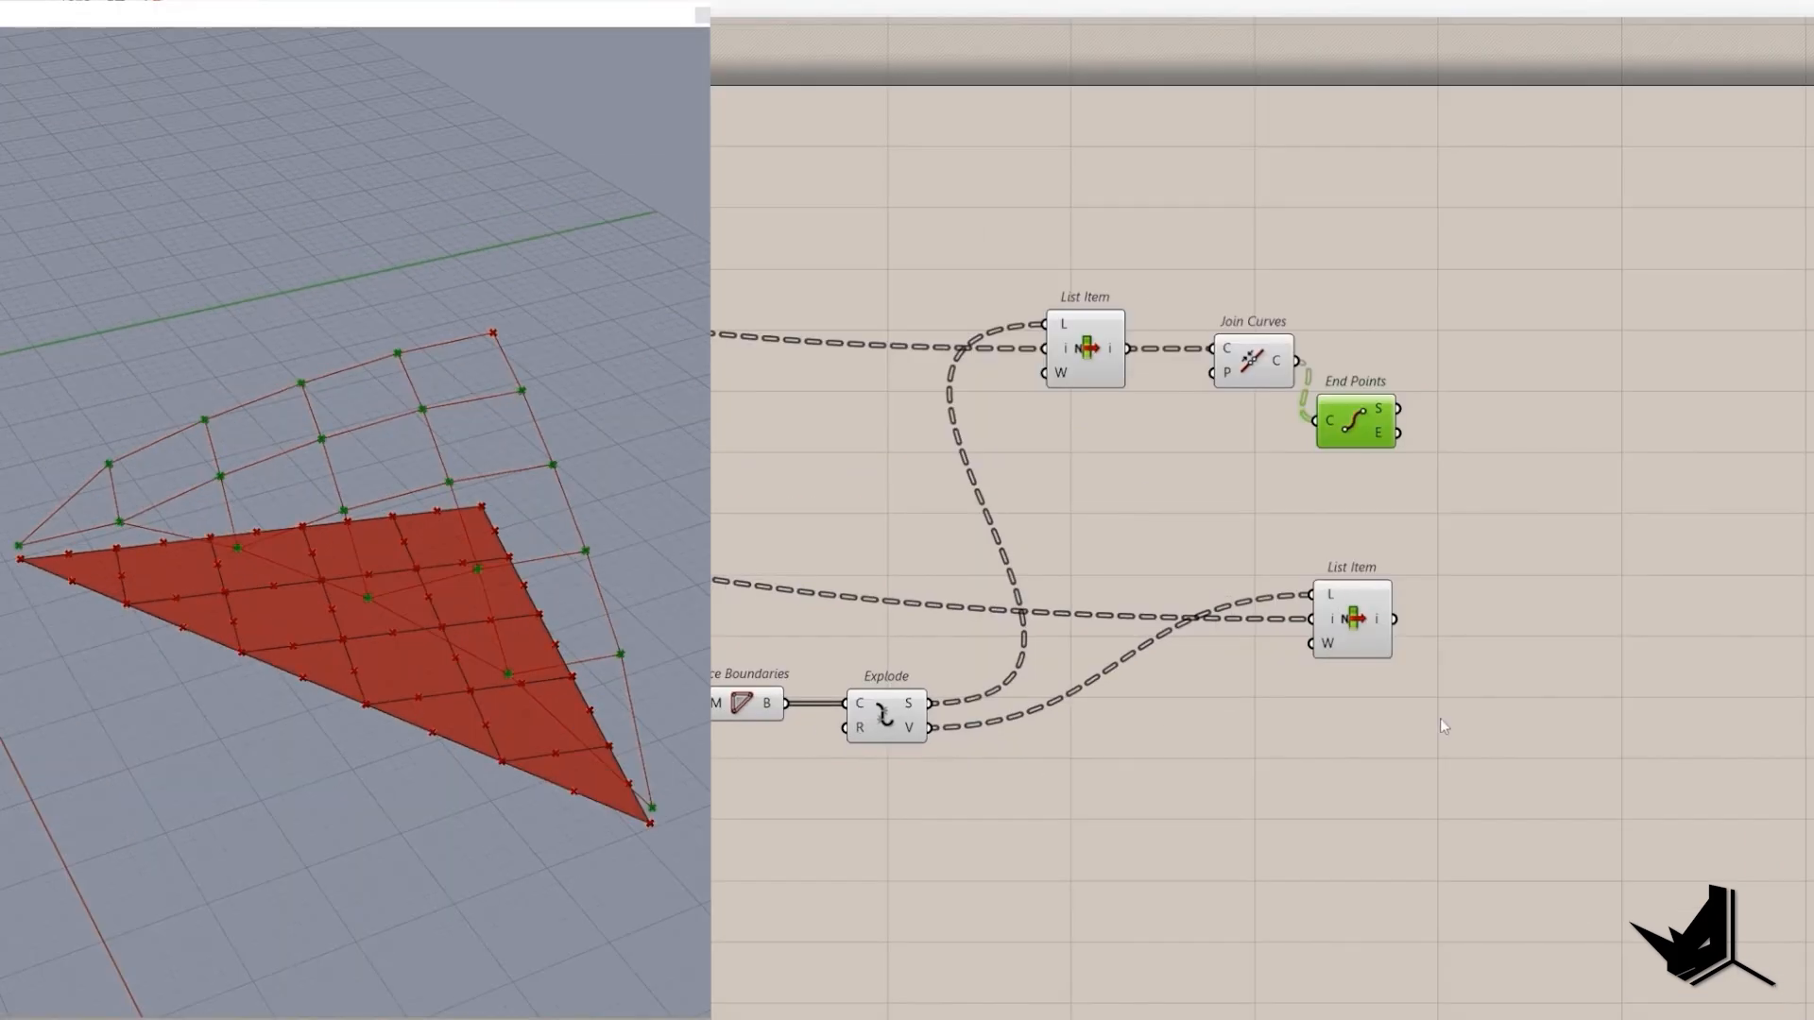
{"action": "left_click", "coordinate": [1352, 620]}
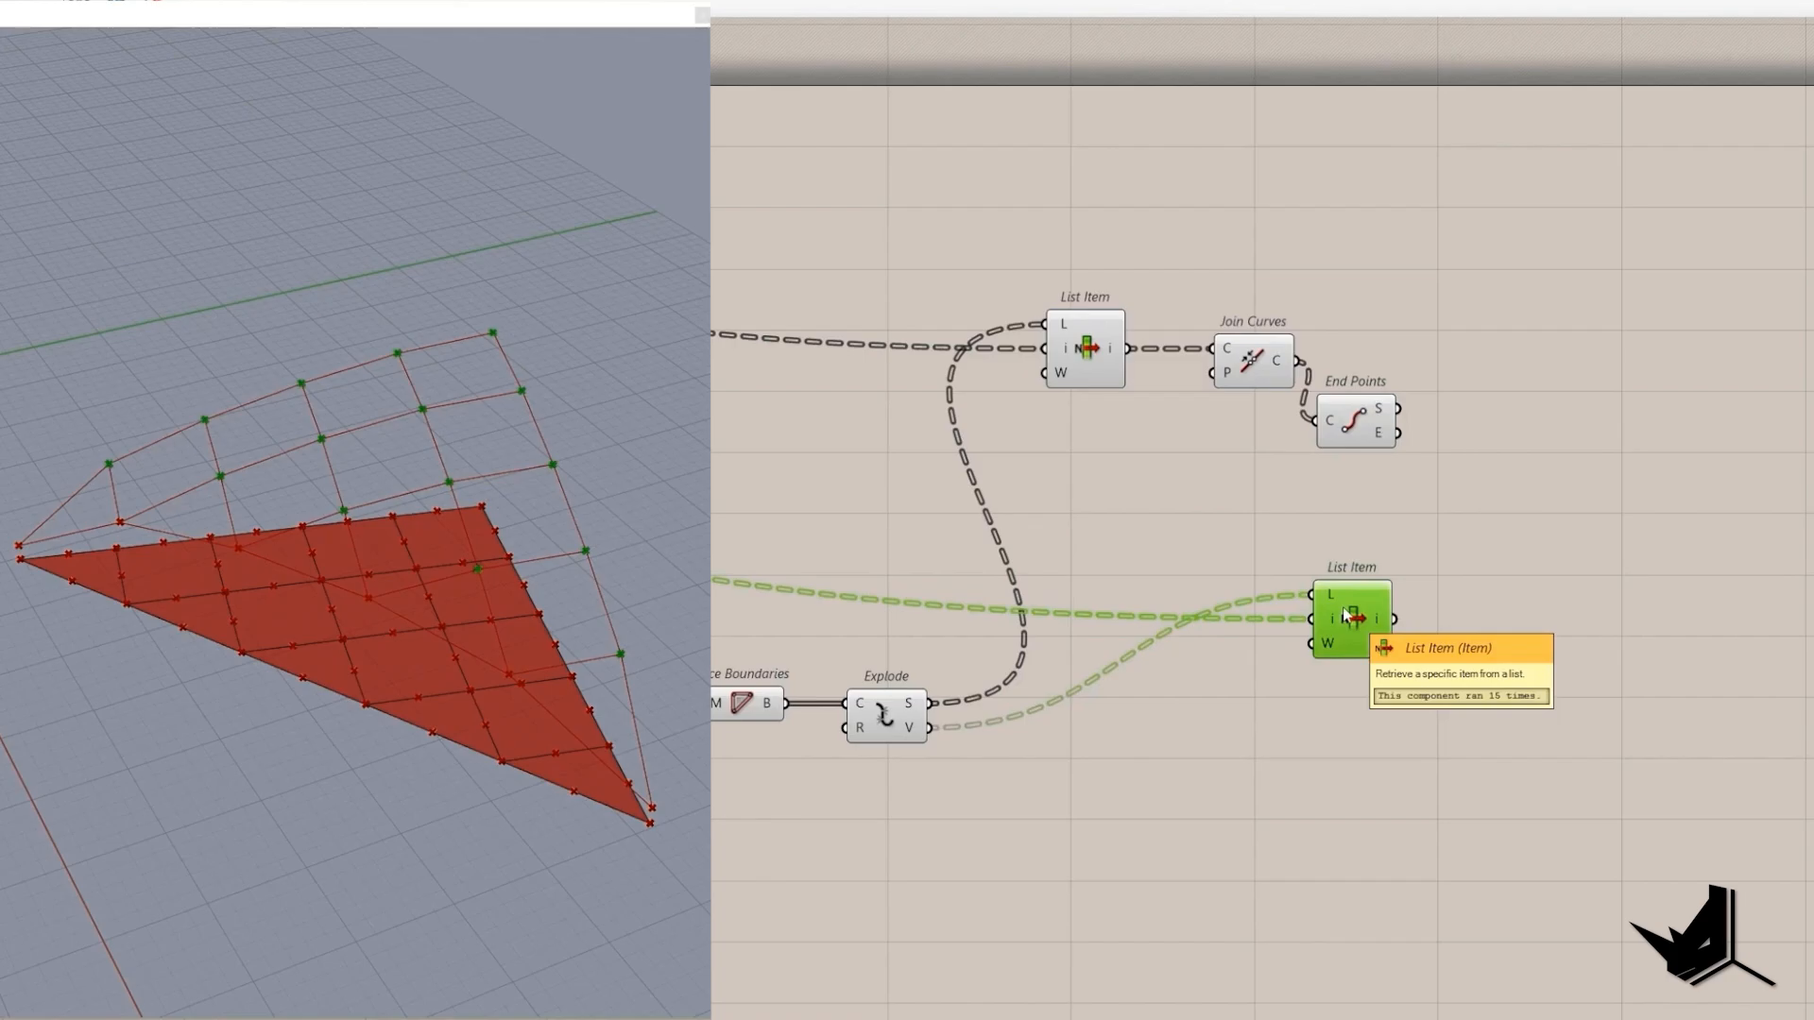
{"action": "double_click", "coordinate": [1443, 520]}
{"action": "type", "text": "cate"}
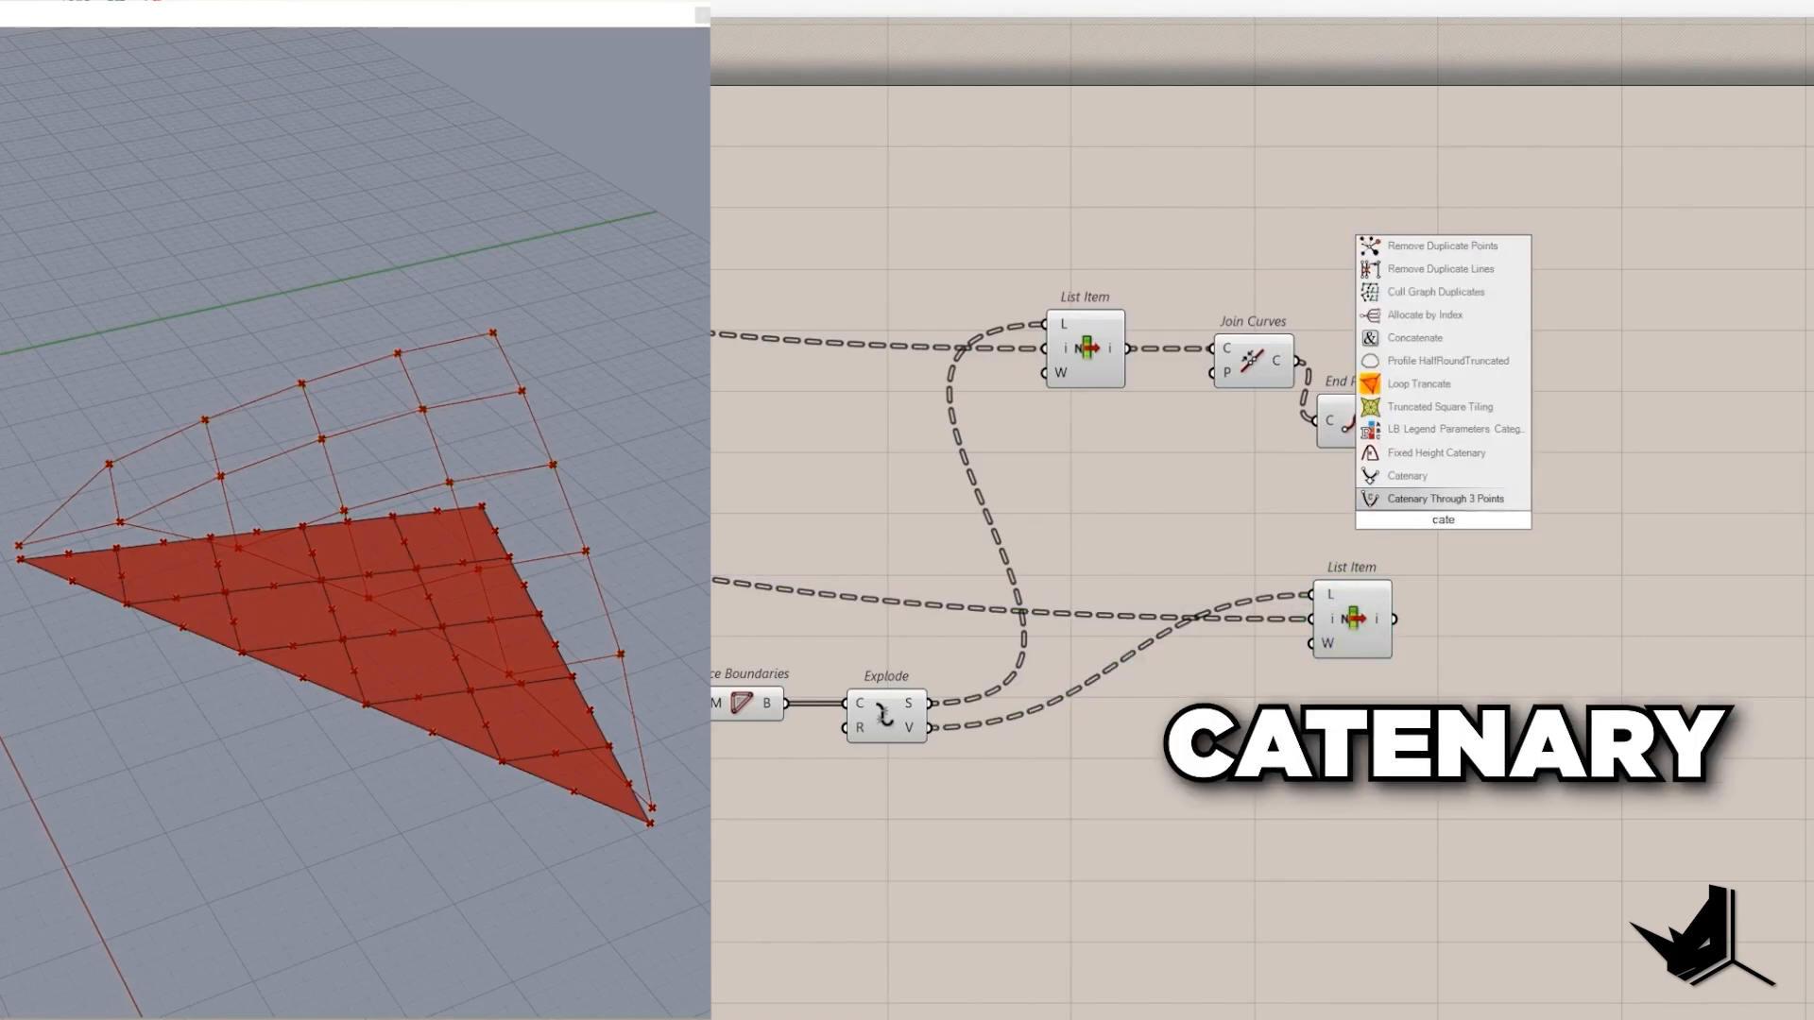
{"action": "left_click", "coordinate": [1417, 477]}
{"action": "left_click_drag", "start_coordinate": [1399, 409], "coordinate": [1396, 619]}
{"action": "left_click_drag", "start_coordinate": [1582, 524], "coordinate": [1697, 567]}
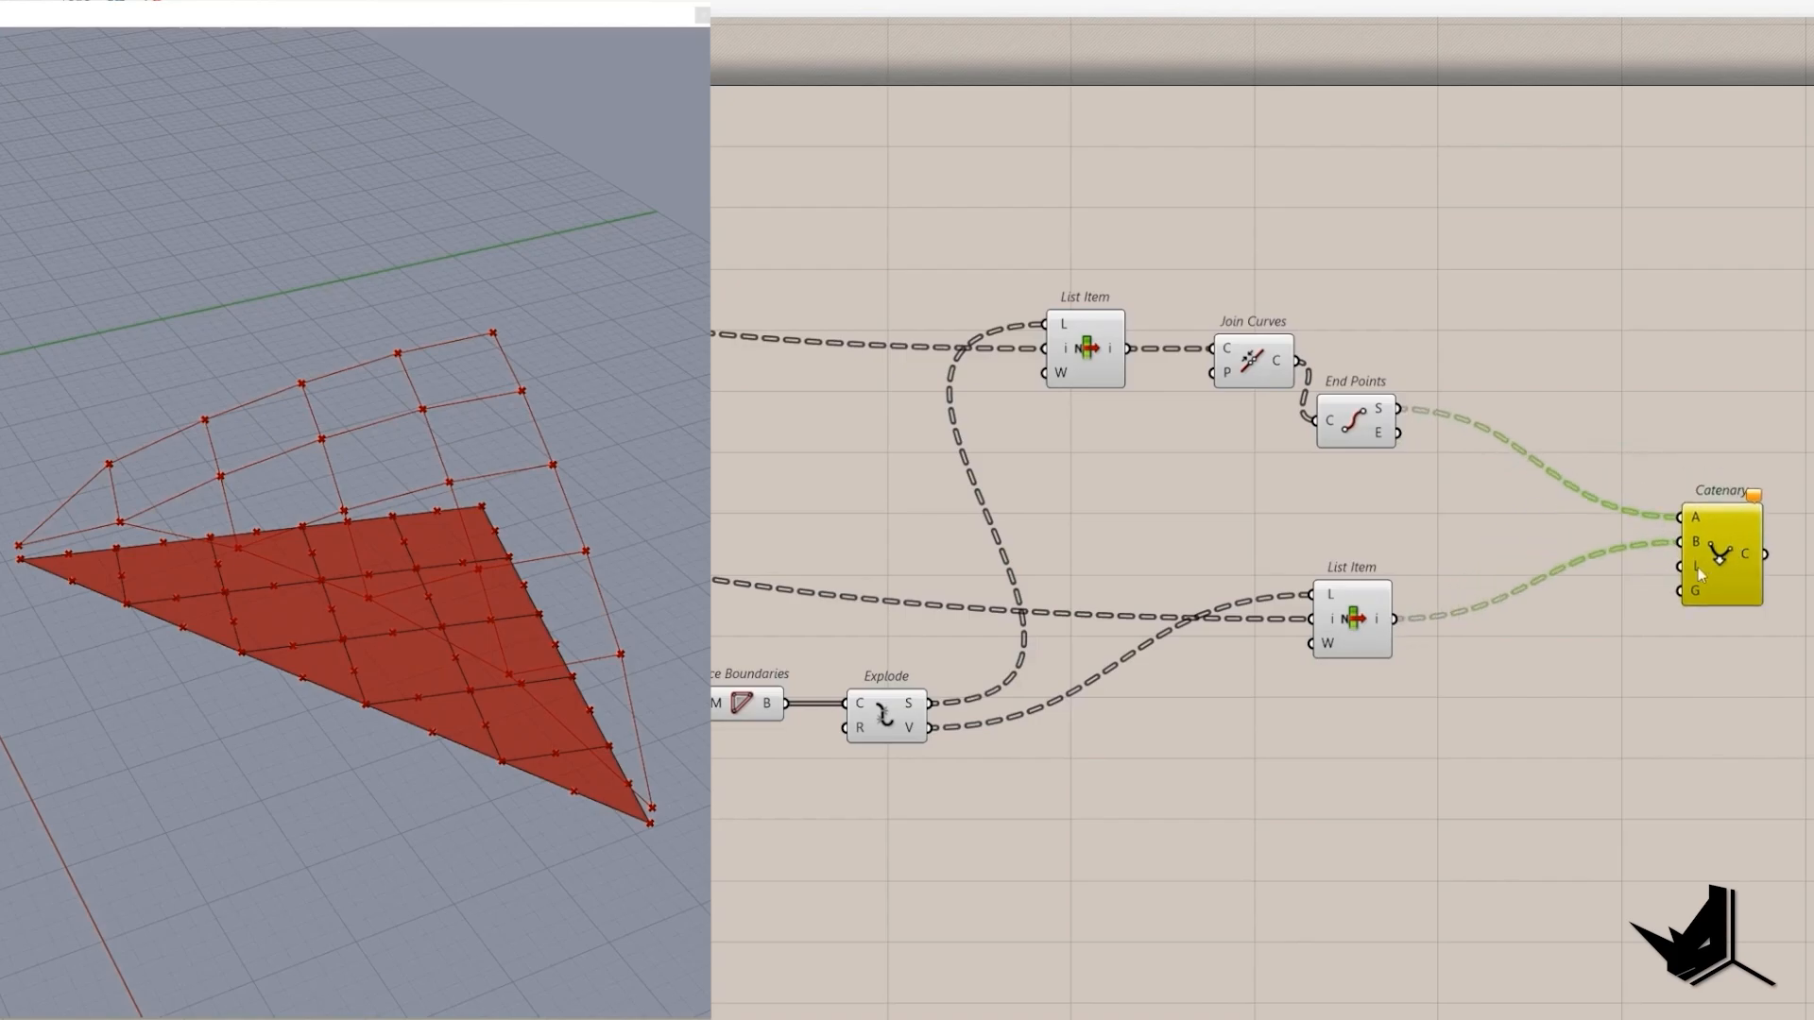
Add a Distance component with the End Points S output in A and the lower List Item output in B.
{"action": "double_click", "coordinate": [1617, 747]}
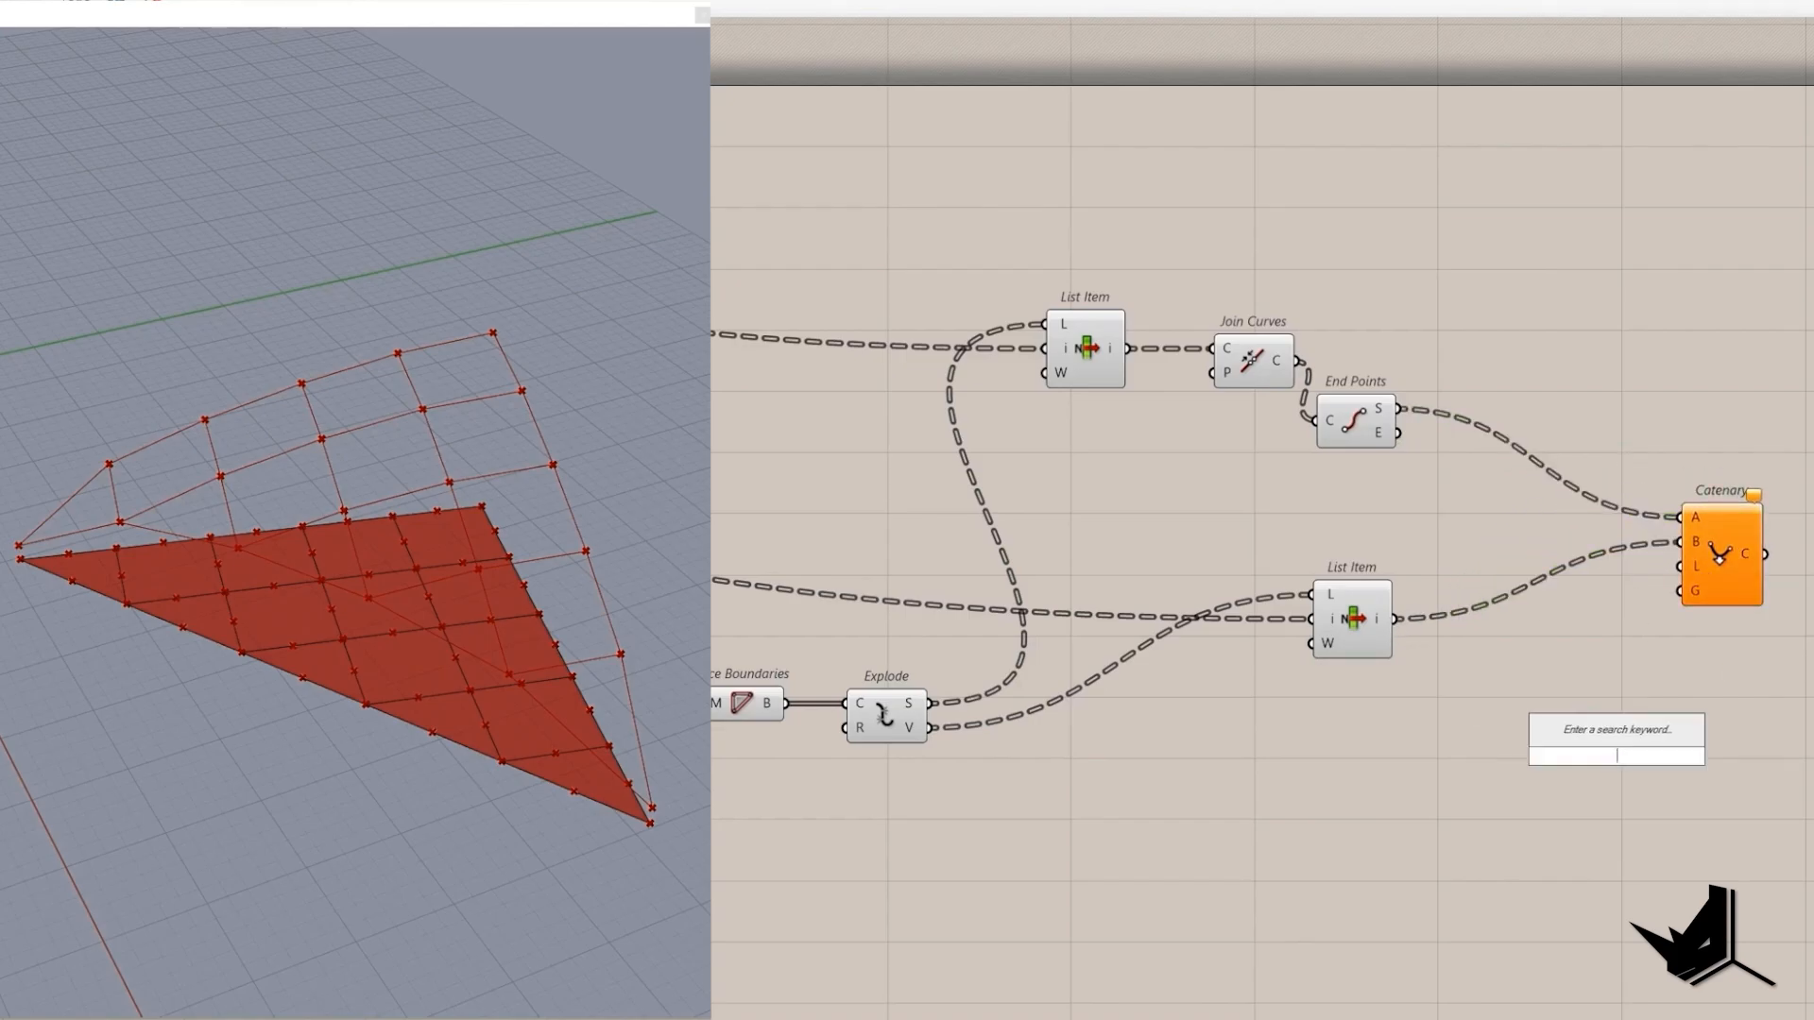
{"action": "type", "text": "dista"}
{"action": "left_click", "coordinate": [1584, 716]}
{"action": "left_click_drag", "start_coordinate": [1574, 743], "coordinate": [1401, 411]}
{"action": "left_click_drag", "start_coordinate": [1398, 620], "coordinate": [1575, 768]}
Add a Multiplication component beside Distance and connect the Distance D output to its A input.
{"action": "right_click_drag", "start_coordinate": [1719, 763], "coordinate": [1286, 702]}
{"action": "double_click", "coordinate": [1350, 700]}
{"action": "type", "text": "multi"}
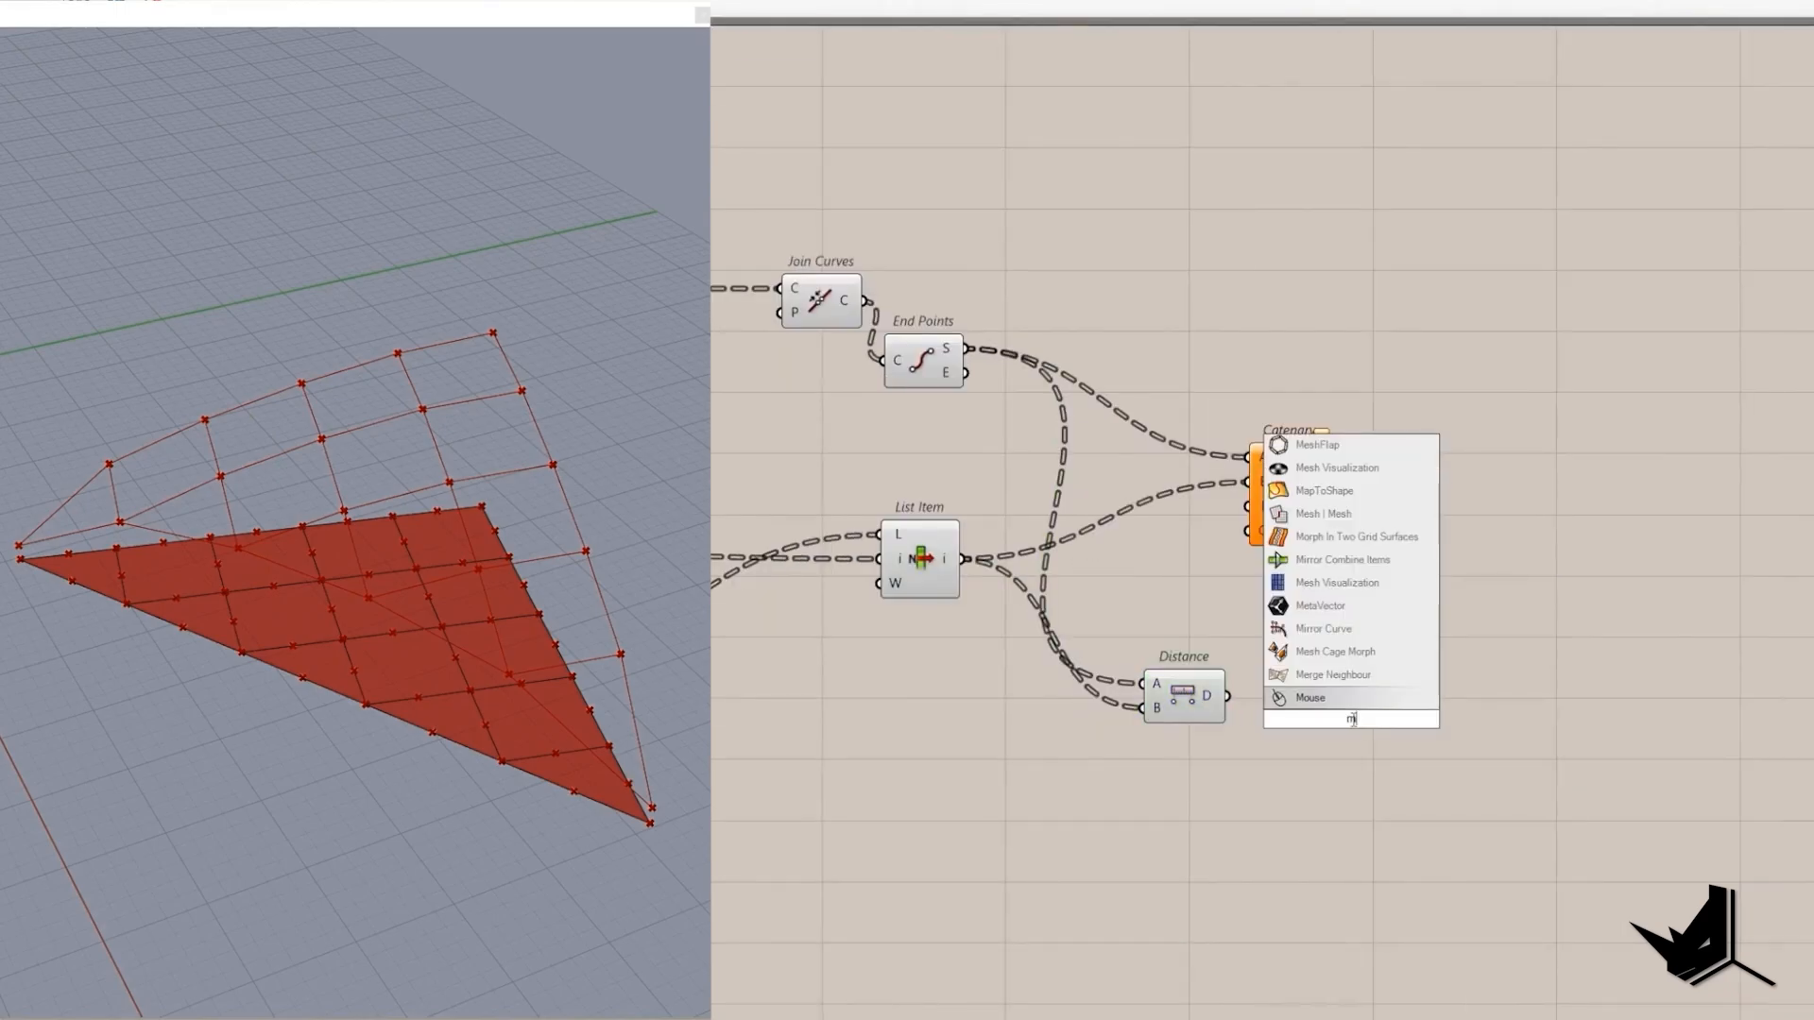
{"action": "left_click", "coordinate": [1323, 652]}
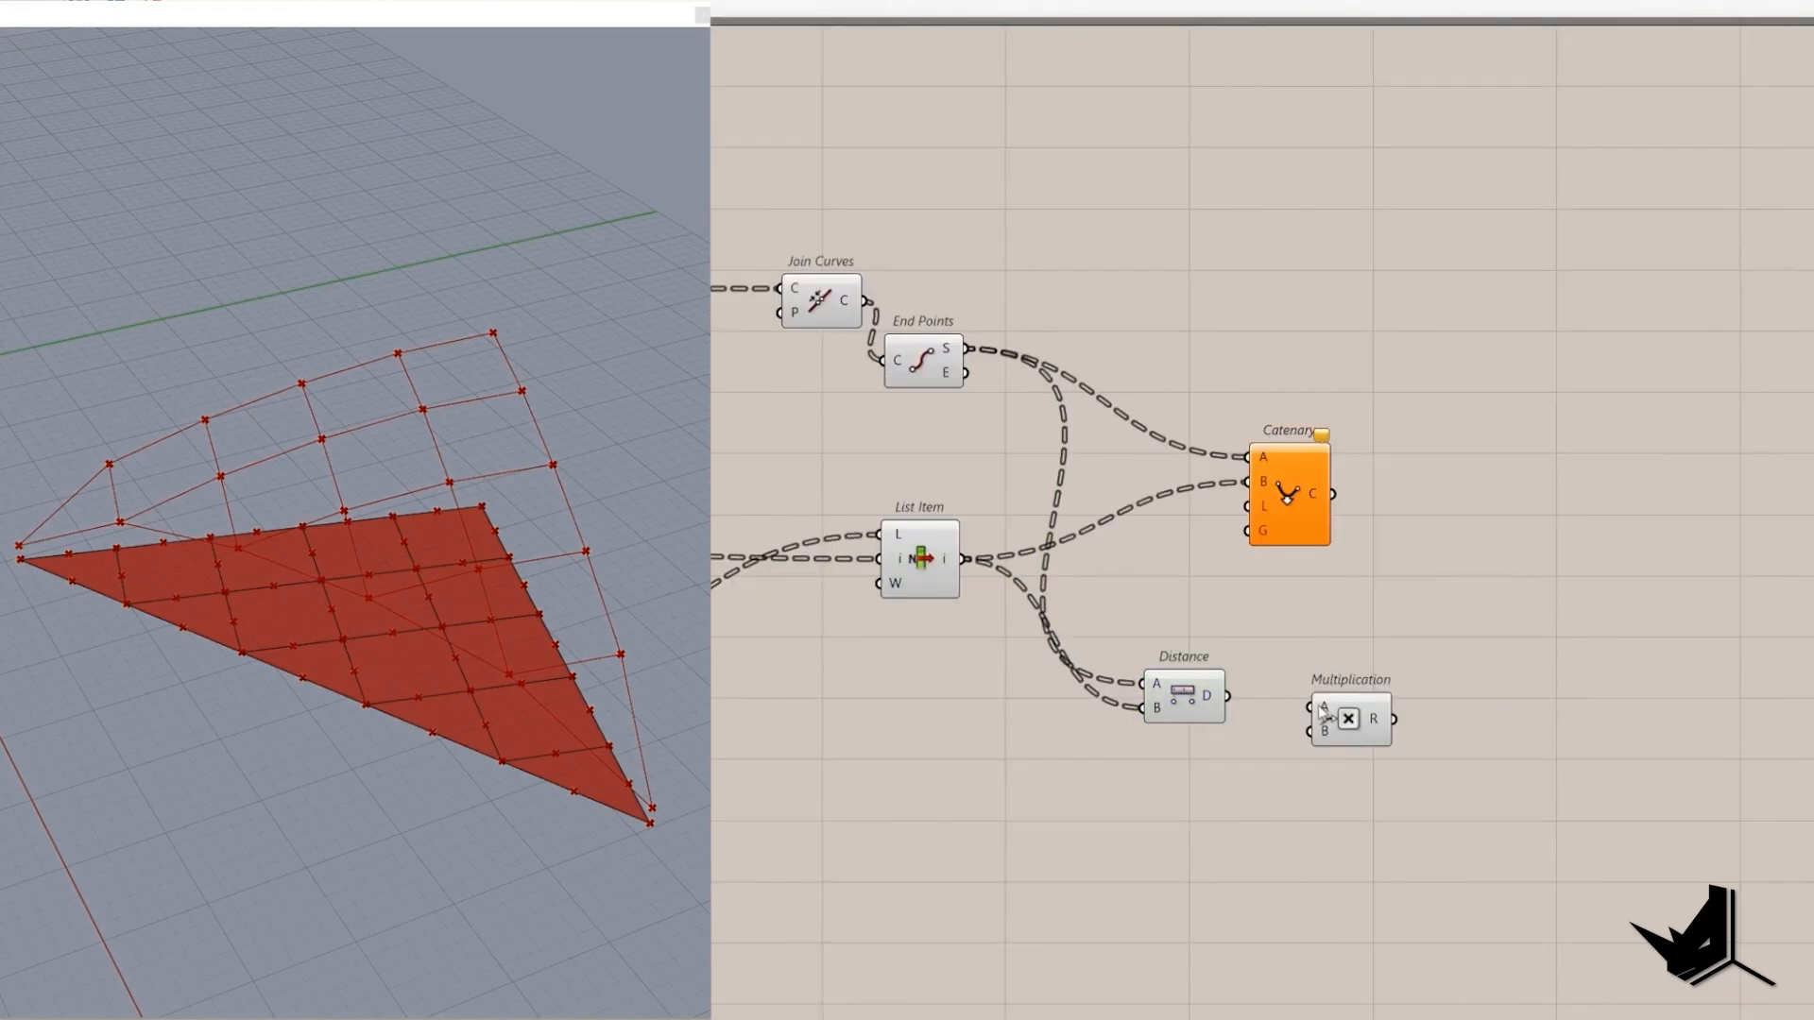
{"action": "left_click_drag", "start_coordinate": [1363, 735], "coordinate": [1387, 724]}
Add a 1 to 1.20 slider at 1.050575 to Multiplication B, and connect the Multiplication R output to Catenary L.
{"action": "double_click", "coordinate": [1268, 766]}
{"action": "type", "text": "1<1.20"}
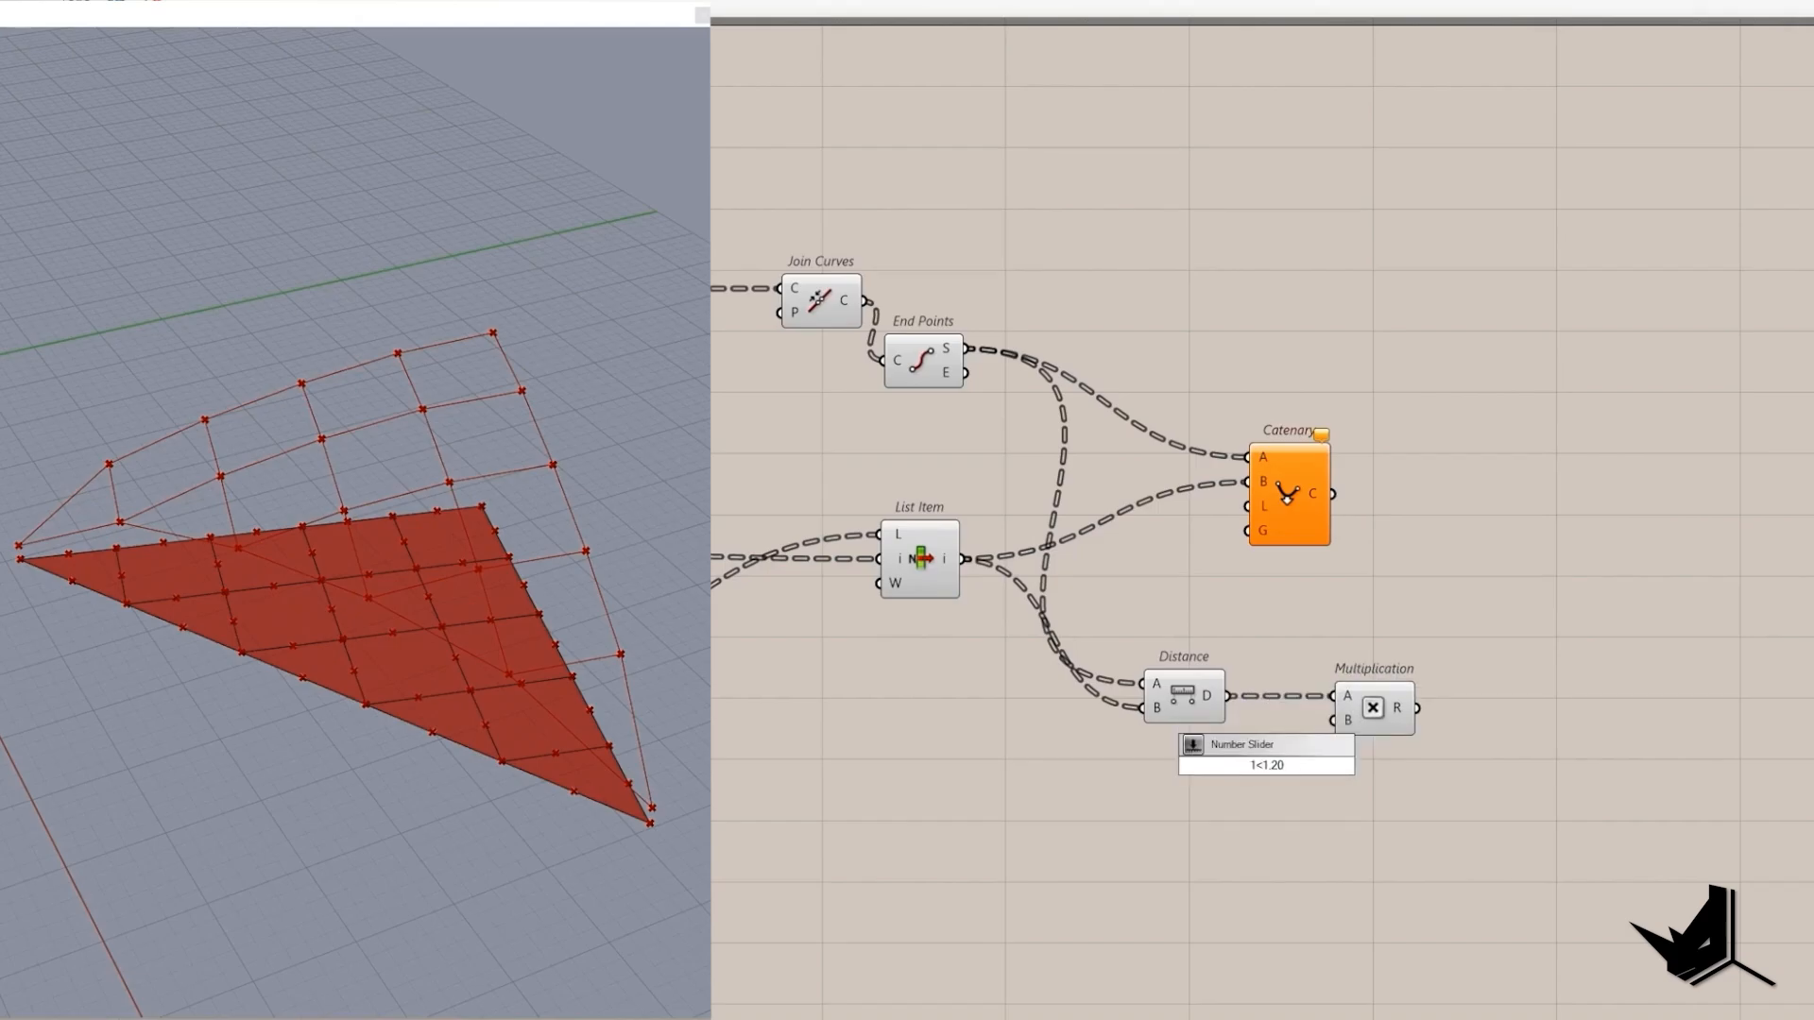
{"action": "key", "text": "Return"}
{"action": "left_click_drag", "start_coordinate": [1367, 765], "coordinate": [1531, 516]}
{"action": "left_click_drag", "start_coordinate": [1306, 782], "coordinate": [1205, 746]}
{"action": "scroll", "coordinate": [1167, 776], "scroll_direction": "up", "scroll_amount": 2}
{"action": "right_click_drag", "start_coordinate": [269, 551], "coordinate": [296, 500]}
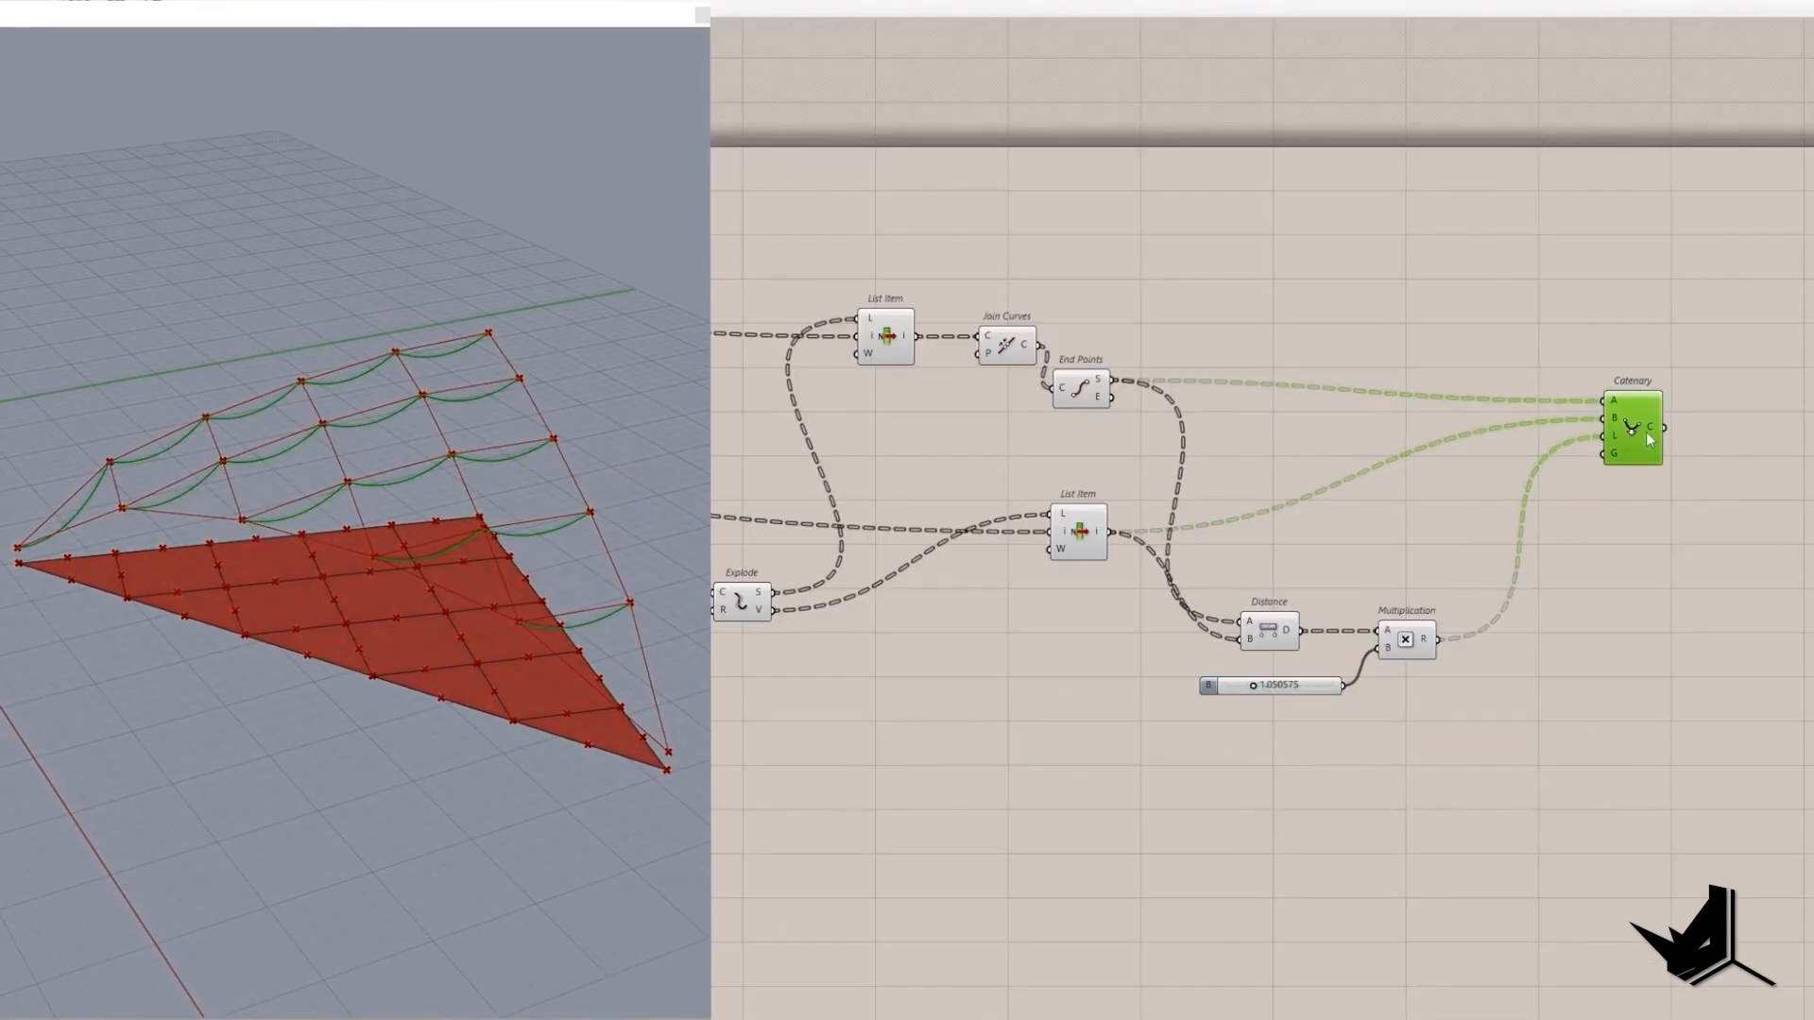
Duplicate the Catenary below the original and replace the copy's A input with the End Points E output.
{"action": "scroll", "coordinate": [1636, 545], "scroll_direction": "up", "scroll_amount": 2}
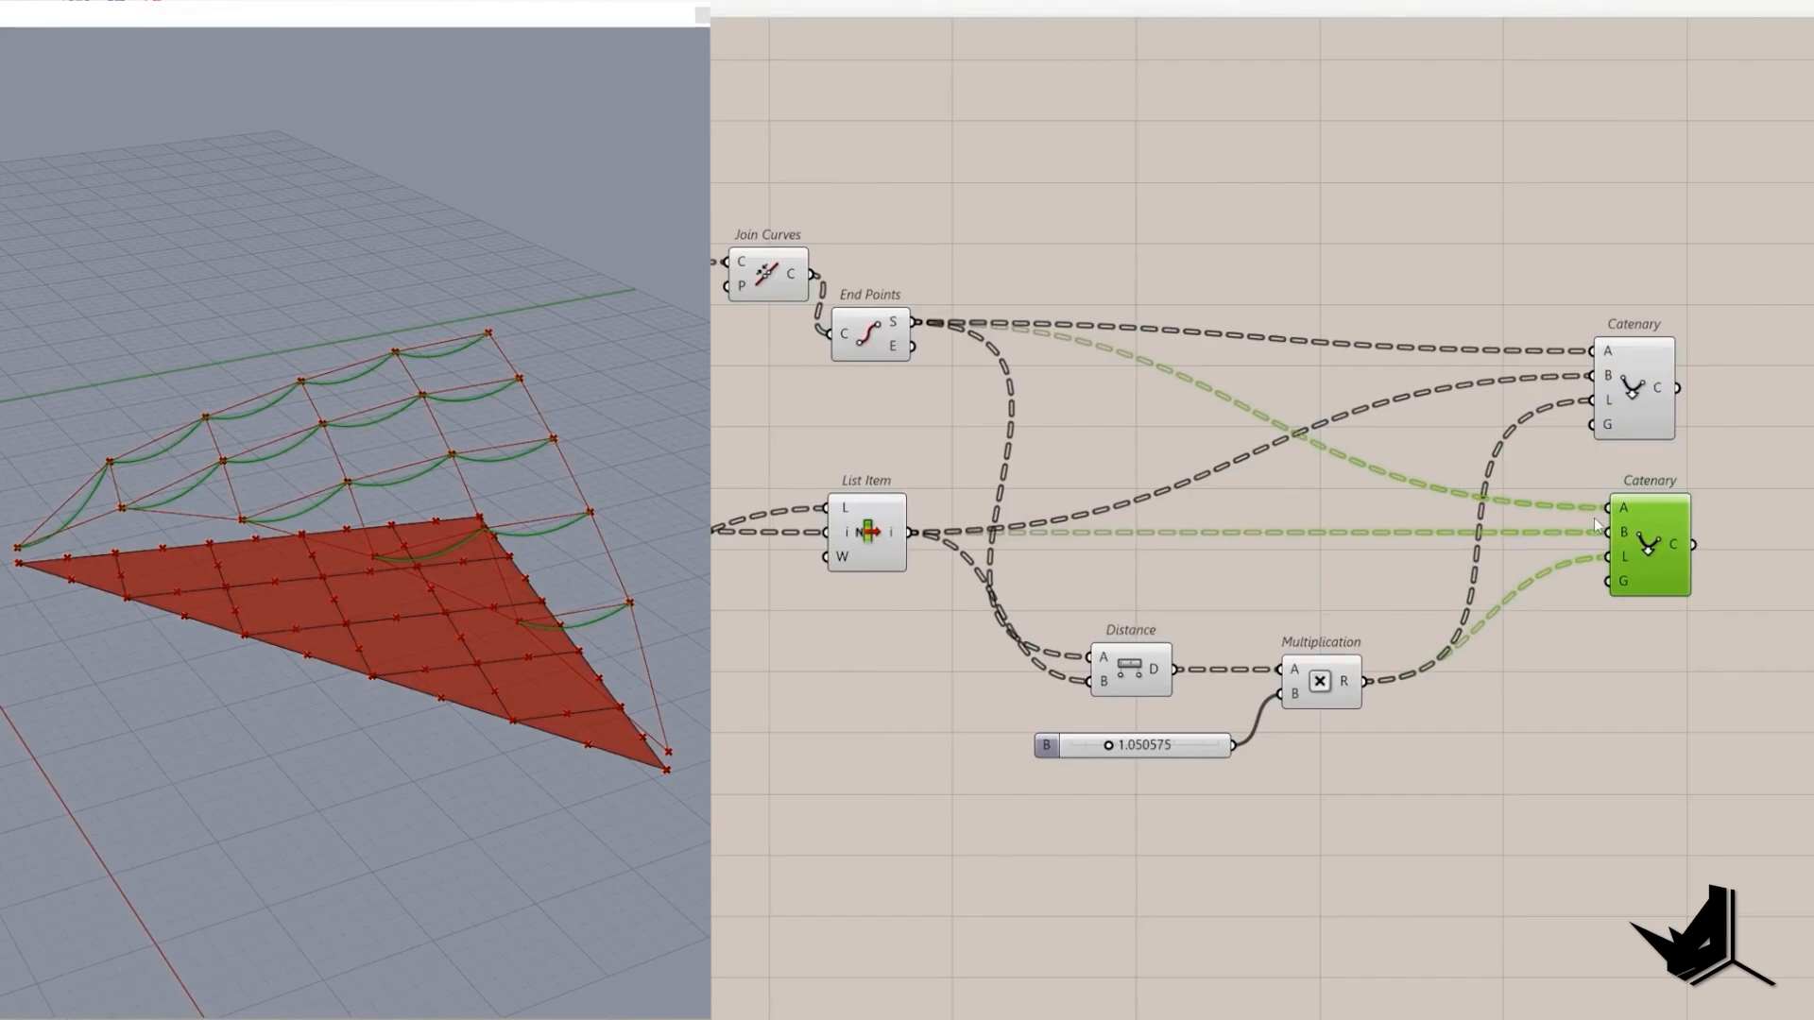
{"action": "scroll", "coordinate": [463, 340], "scroll_direction": "up", "scroll_amount": 3}
{"action": "scroll", "coordinate": [624, 400], "scroll_direction": "down", "scroll_amount": 4}
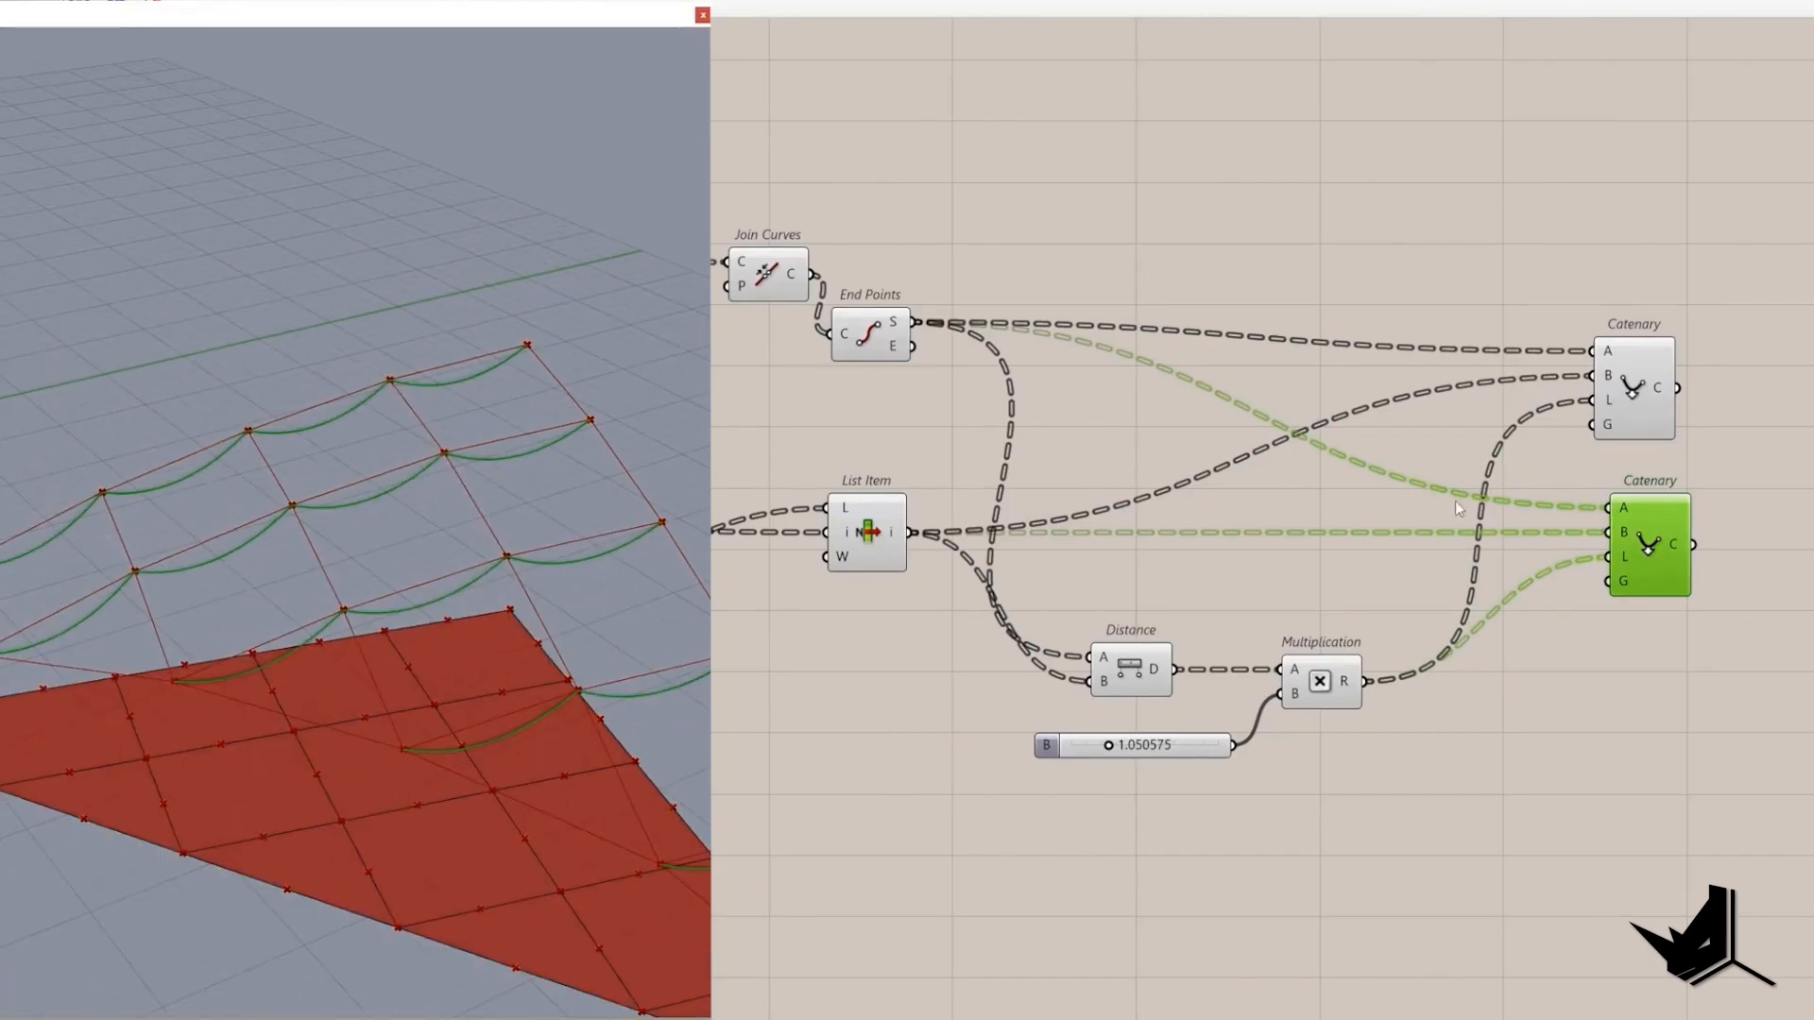
{"action": "right_click_drag", "start_coordinate": [1457, 504], "coordinate": [1481, 522]}
{"action": "left_click_drag", "start_coordinate": [936, 363], "coordinate": [1635, 527]}
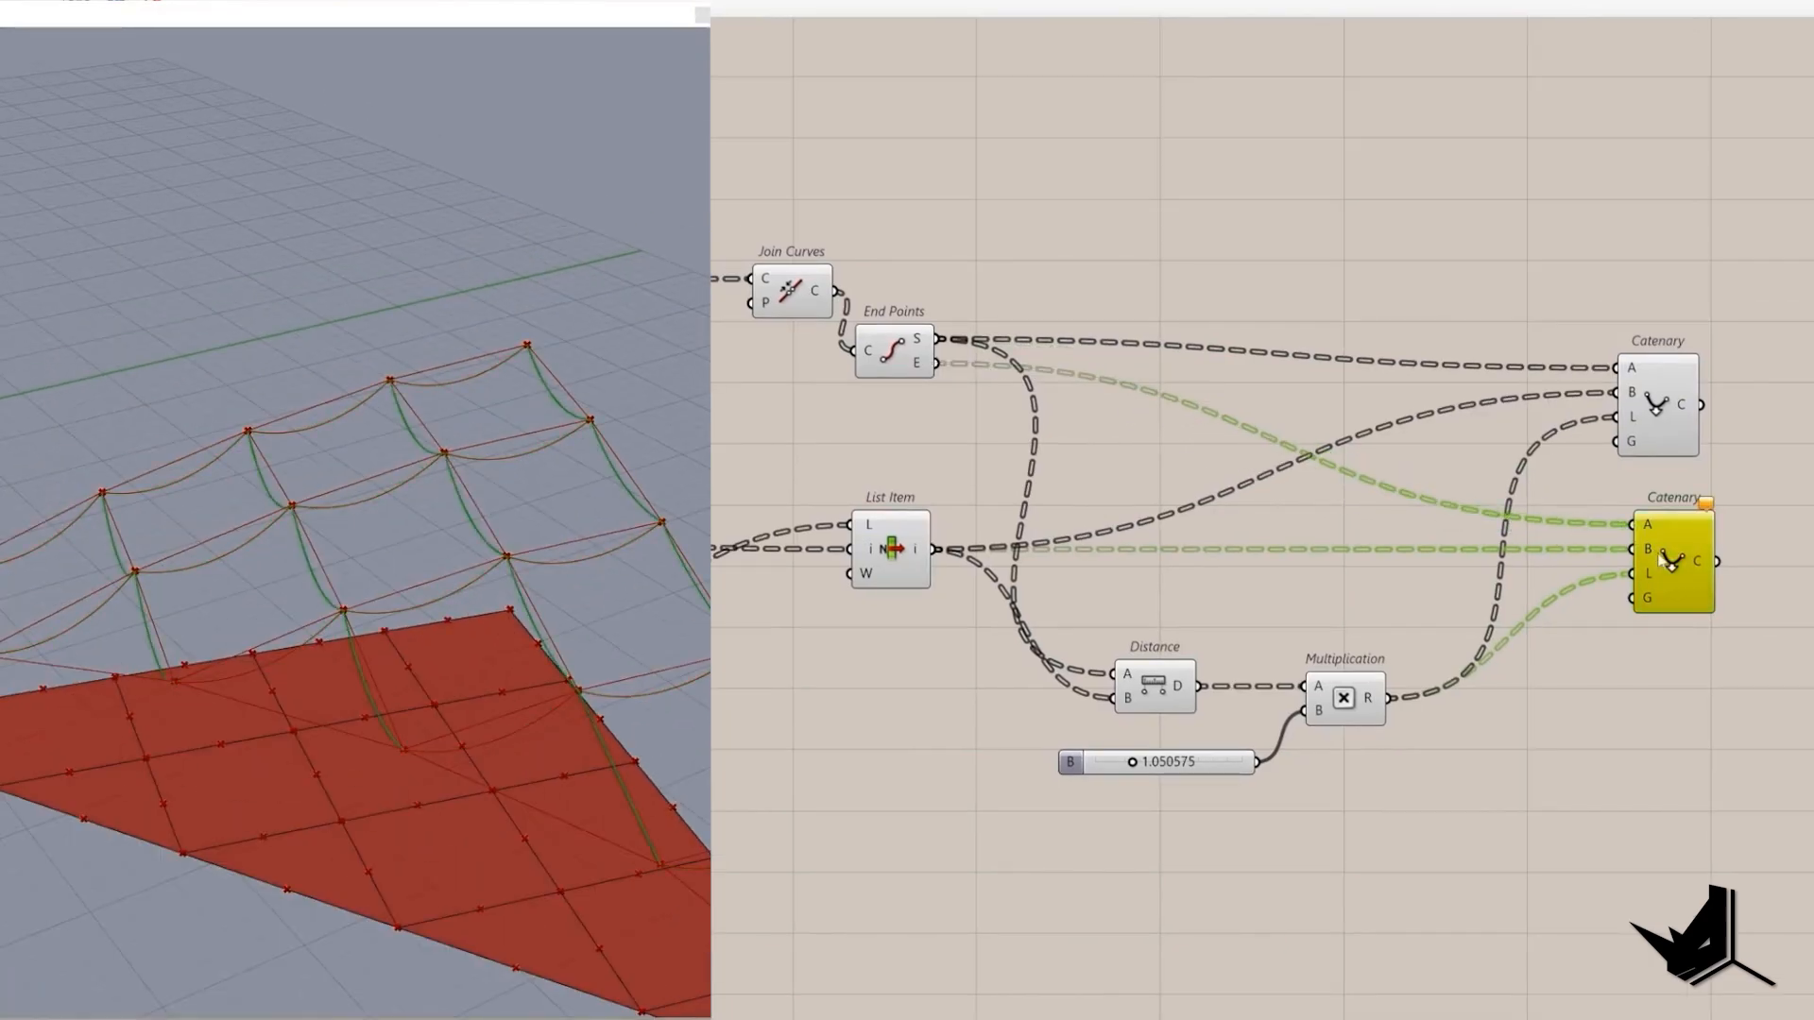
{"action": "right_click_drag", "start_coordinate": [352, 423], "coordinate": [406, 421]}
Duplicate the Distance, slider and Multiplication group with its wires and place the copy below the original.
{"action": "left_click", "coordinate": [1152, 650]}
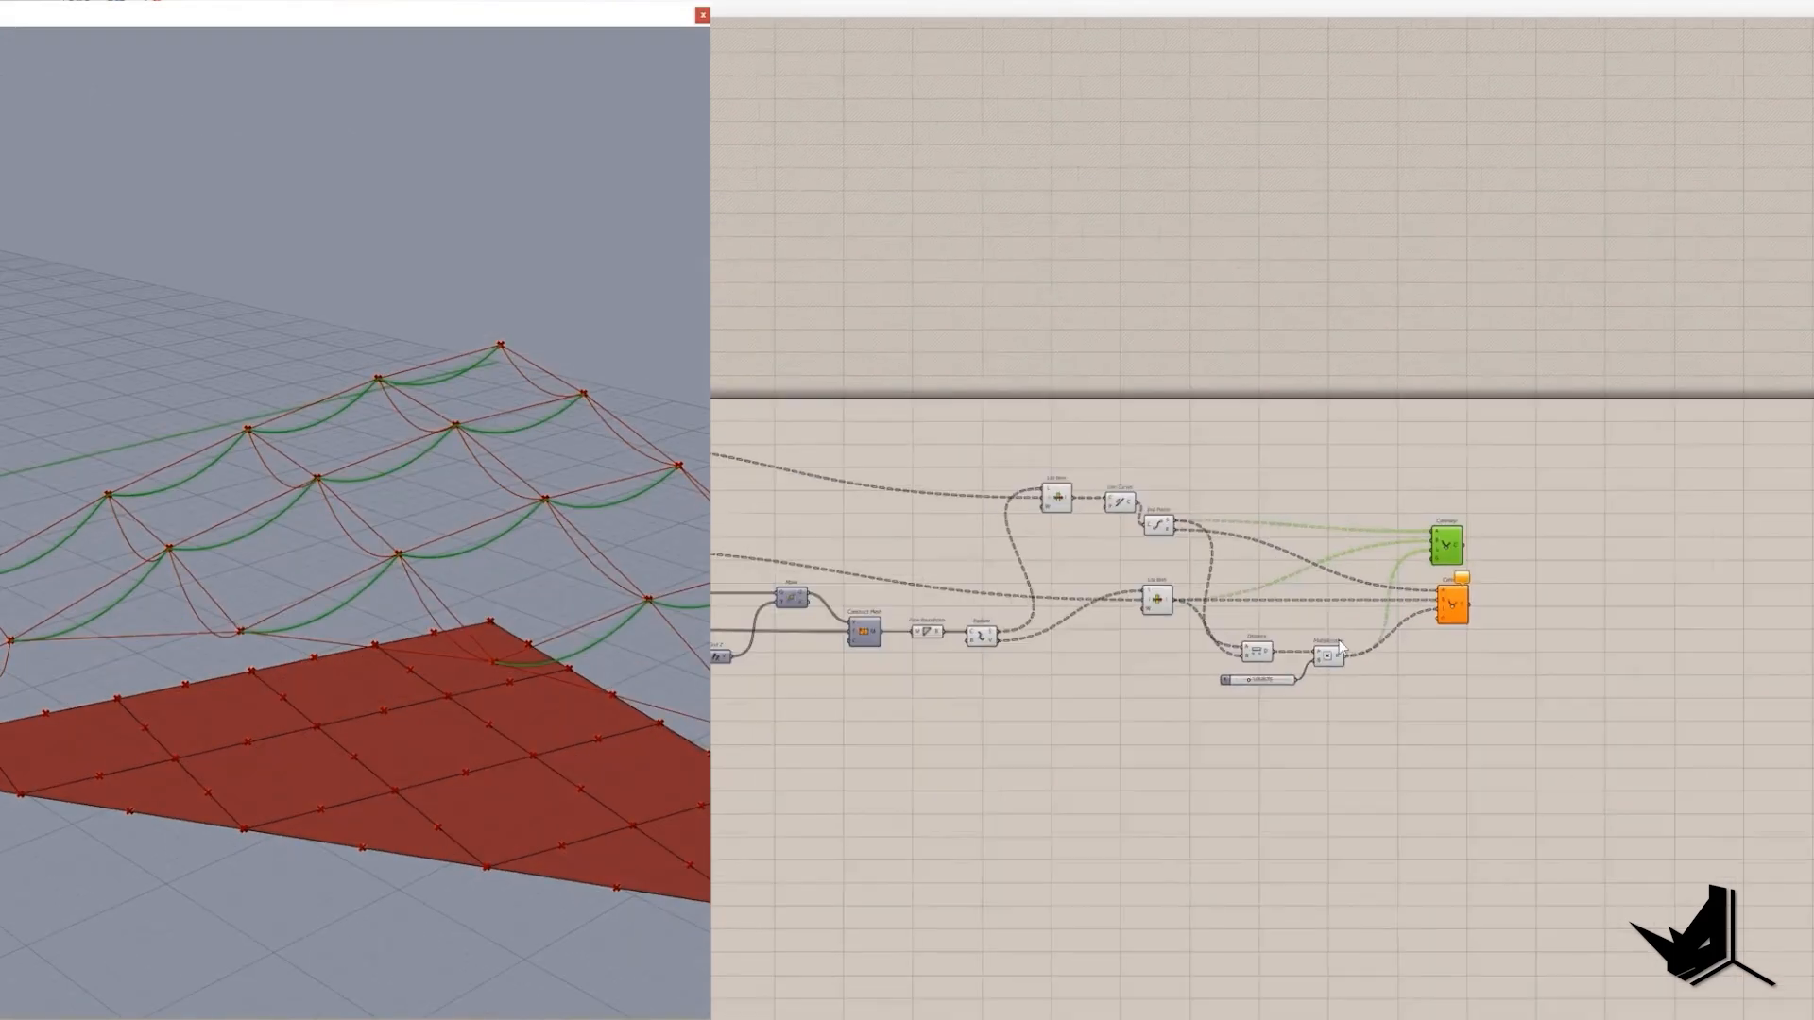
{"action": "left_click_drag", "start_coordinate": [1424, 759], "coordinate": [1255, 654]}
{"action": "scroll", "coordinate": [1255, 654], "scroll_direction": "up", "scroll_amount": 2}
{"action": "left_click_drag", "start_coordinate": [1255, 653], "coordinate": [1259, 736], "text": "alt"}
{"action": "scroll", "coordinate": [1238, 720], "scroll_direction": "up", "scroll_amount": 2}
{"action": "left_click", "coordinate": [1180, 652]}
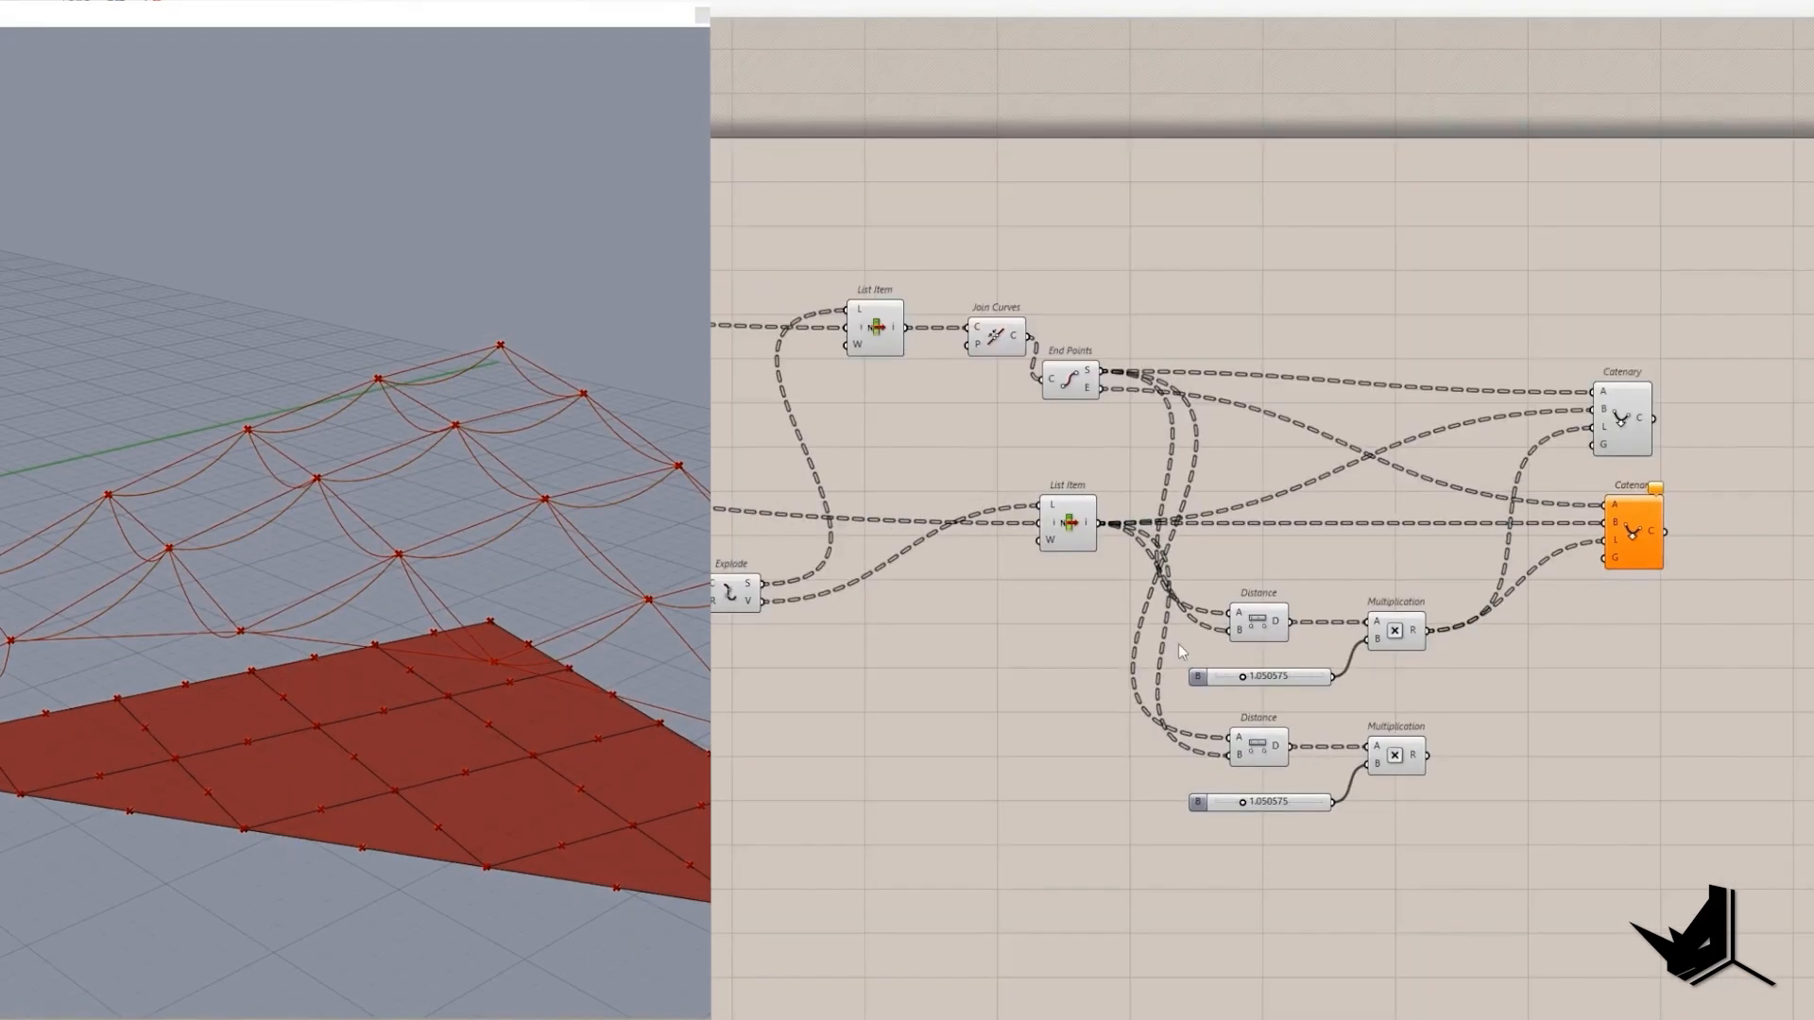
Feed End Points E into the duplicated Distance's A input and the duplicated Multiplication's R output into the second Catenary's L.
{"action": "left_click", "coordinate": [1247, 752]}
{"action": "left_click_drag", "start_coordinate": [1426, 755], "coordinate": [1607, 540]}
{"action": "scroll", "coordinate": [1648, 535], "scroll_direction": "up", "scroll_amount": 2}
{"action": "right_click_drag", "start_coordinate": [1607, 544], "coordinate": [1477, 587]}
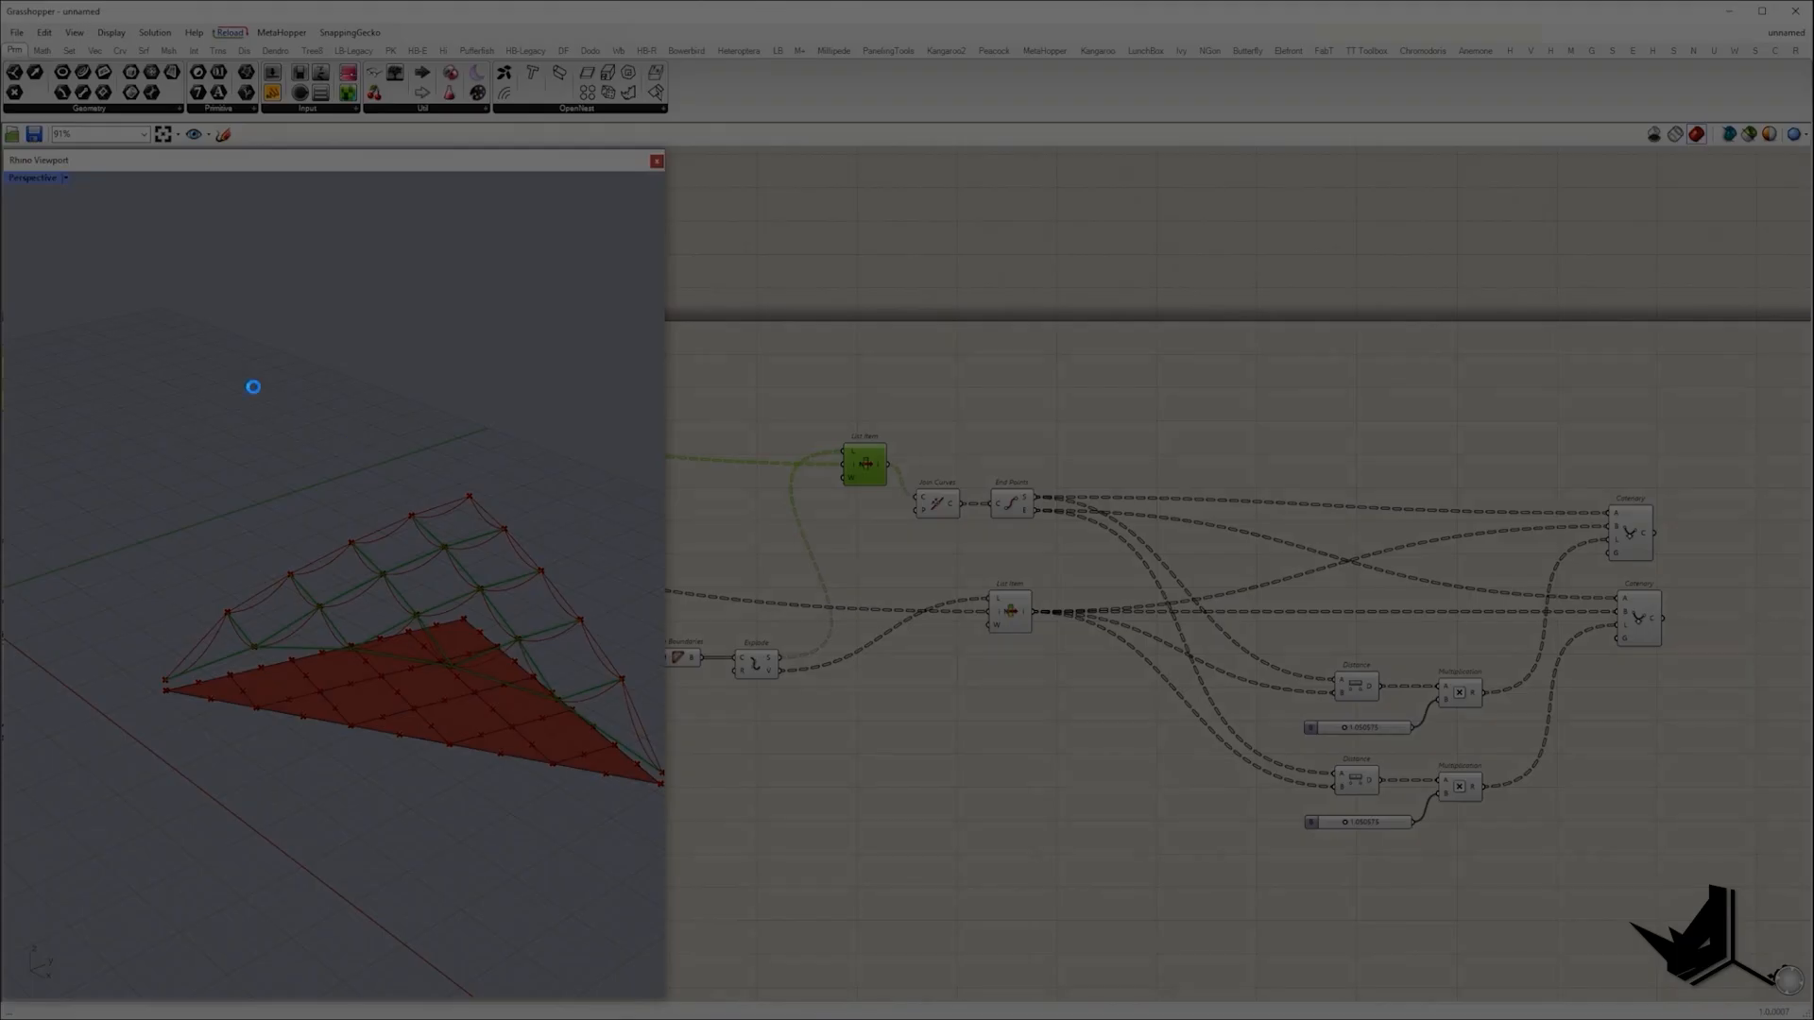
{"action": "left_click_drag", "start_coordinate": [64, 245], "coordinate": [1756, 955]}
{"action": "left_click", "coordinate": [1769, 820]}
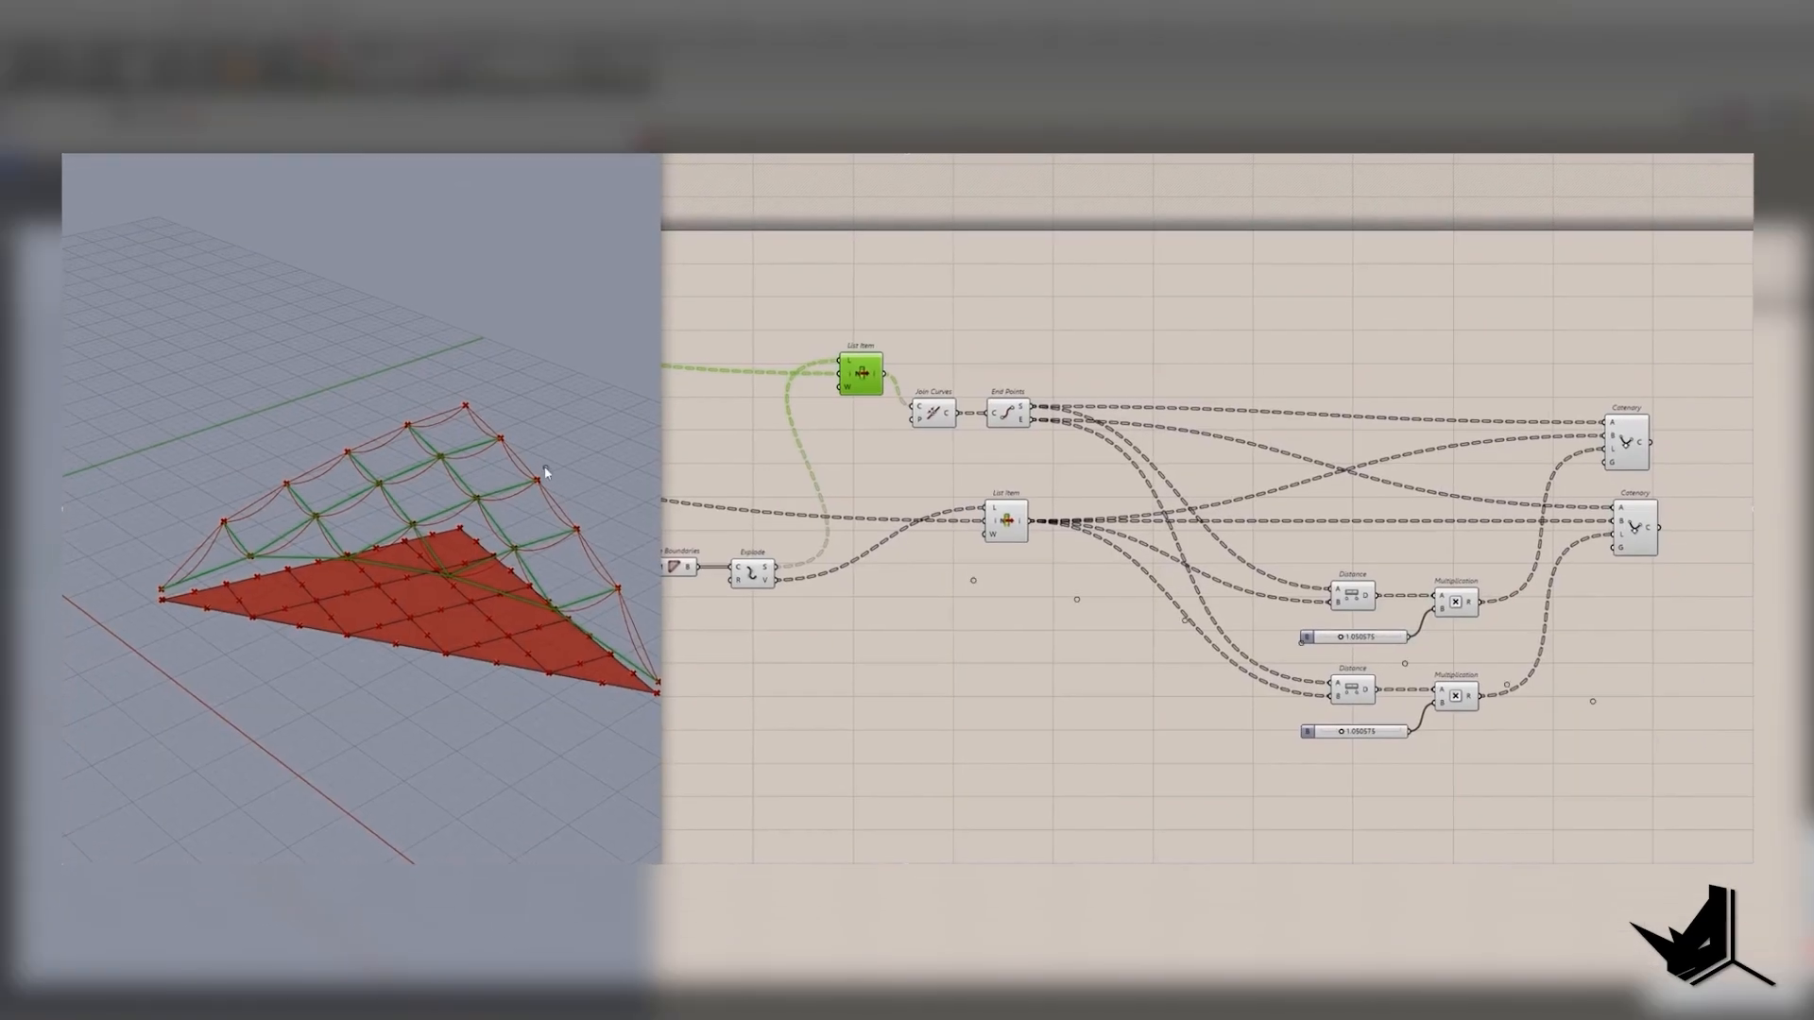
{"action": "mouse_move", "coordinate": [414, 511]}
{"action": "left_mouse_down"}
{"action": "mouse_move", "coordinate": [440, 540]}
{"action": "mouse_move", "coordinate": [494, 529]}
{"action": "left_mouse_up"}
{"action": "mouse_move", "coordinate": [448, 446]}
{"action": "left_mouse_down"}
{"action": "mouse_move", "coordinate": [414, 425]}
{"action": "mouse_move", "coordinate": [443, 456]}
{"action": "mouse_move", "coordinate": [466, 408]}
{"action": "mouse_move", "coordinate": [499, 449]}
{"action": "left_mouse_up"}
{"action": "mouse_move", "coordinate": [1673, 359]}
{"action": "left_mouse_down"}
{"action": "mouse_move", "coordinate": [1687, 430]}
{"action": "mouse_move", "coordinate": [1625, 396]}
{"action": "left_mouse_up"}
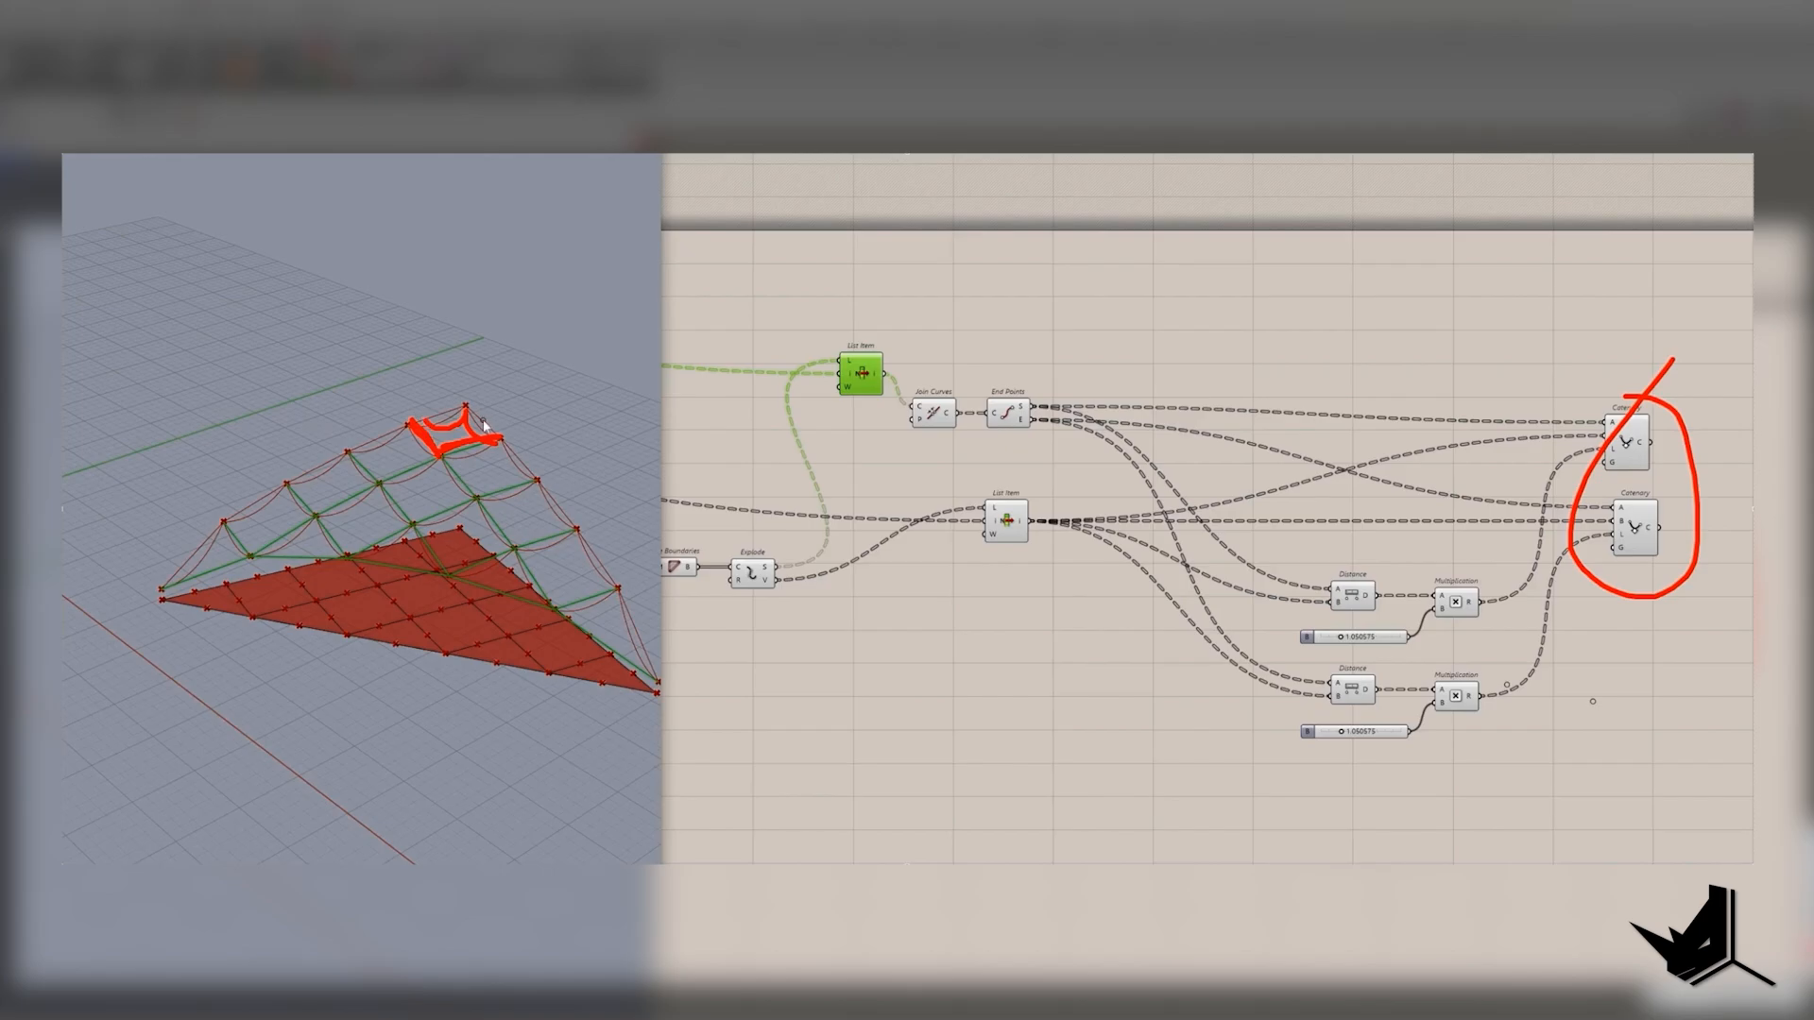
Add a Merge component with the upper List Item's edges in D1 and the two Catenary C outputs in D2 and D3.
{"action": "double_click", "coordinate": [1605, 538]}
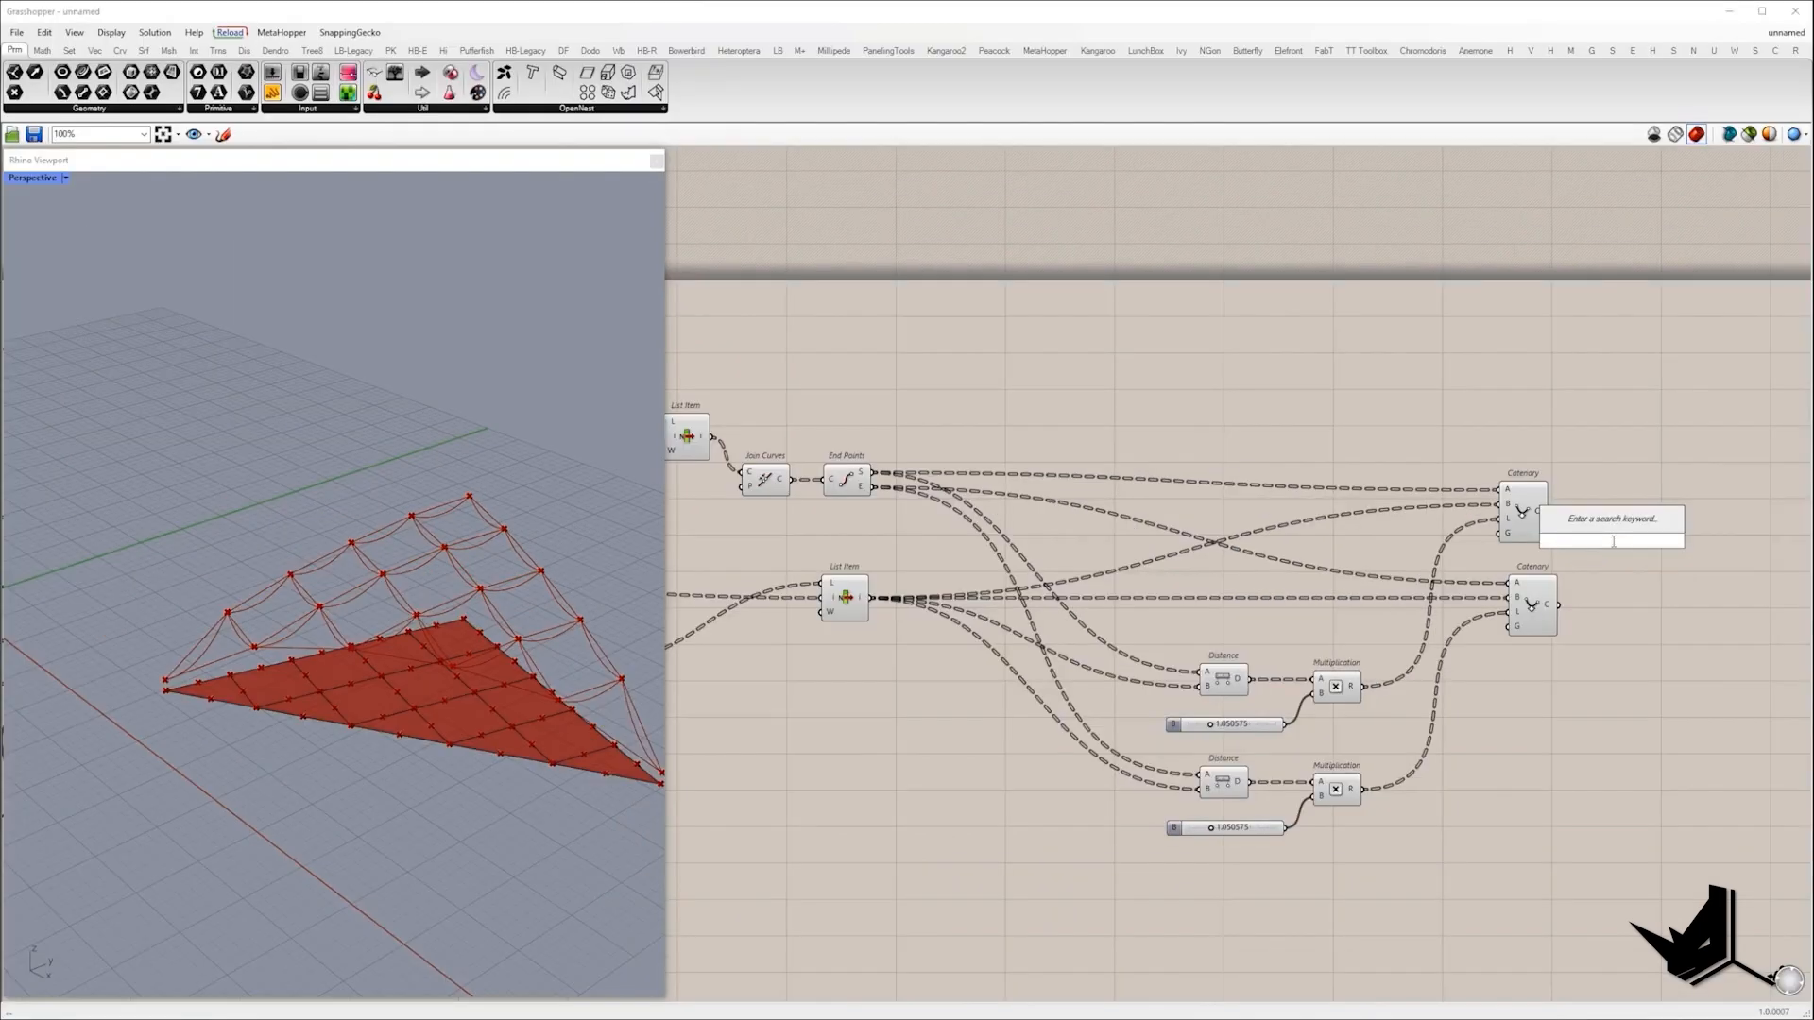
{"action": "type", "text": "merge"}
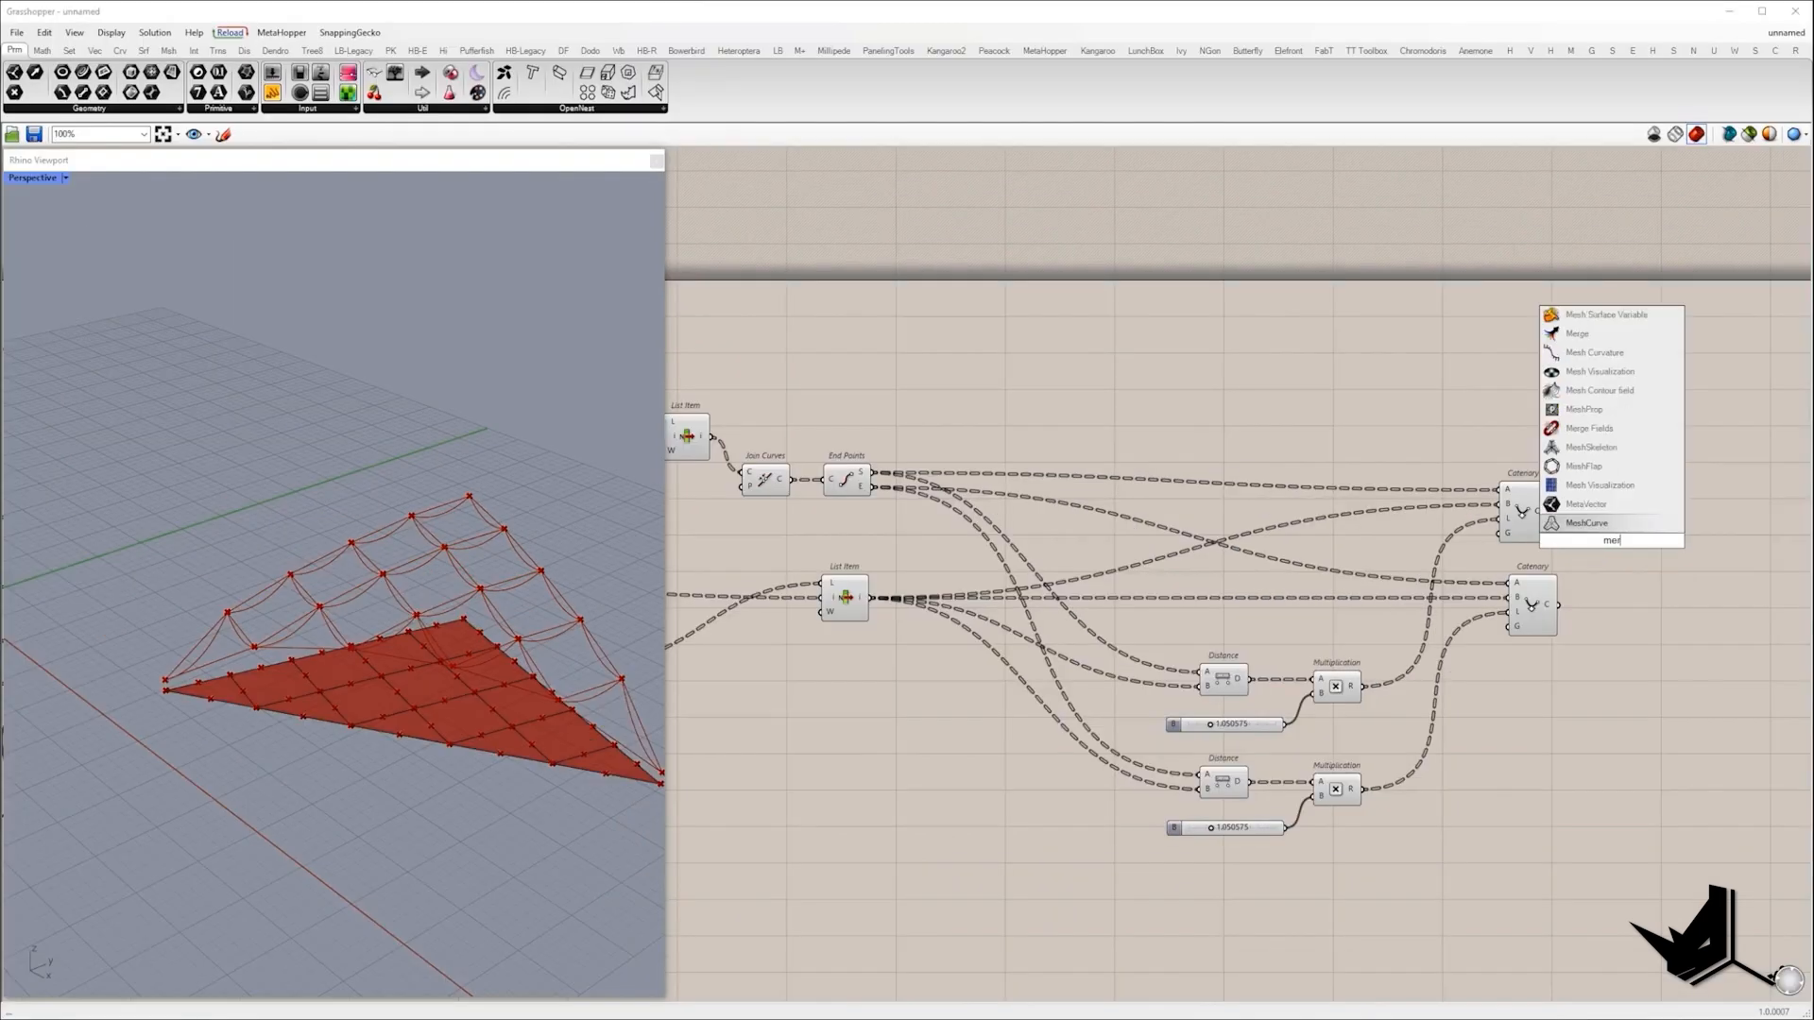
{"action": "key", "text": "Return"}
{"action": "left_click_drag", "start_coordinate": [1590, 534], "coordinate": [712, 437]}
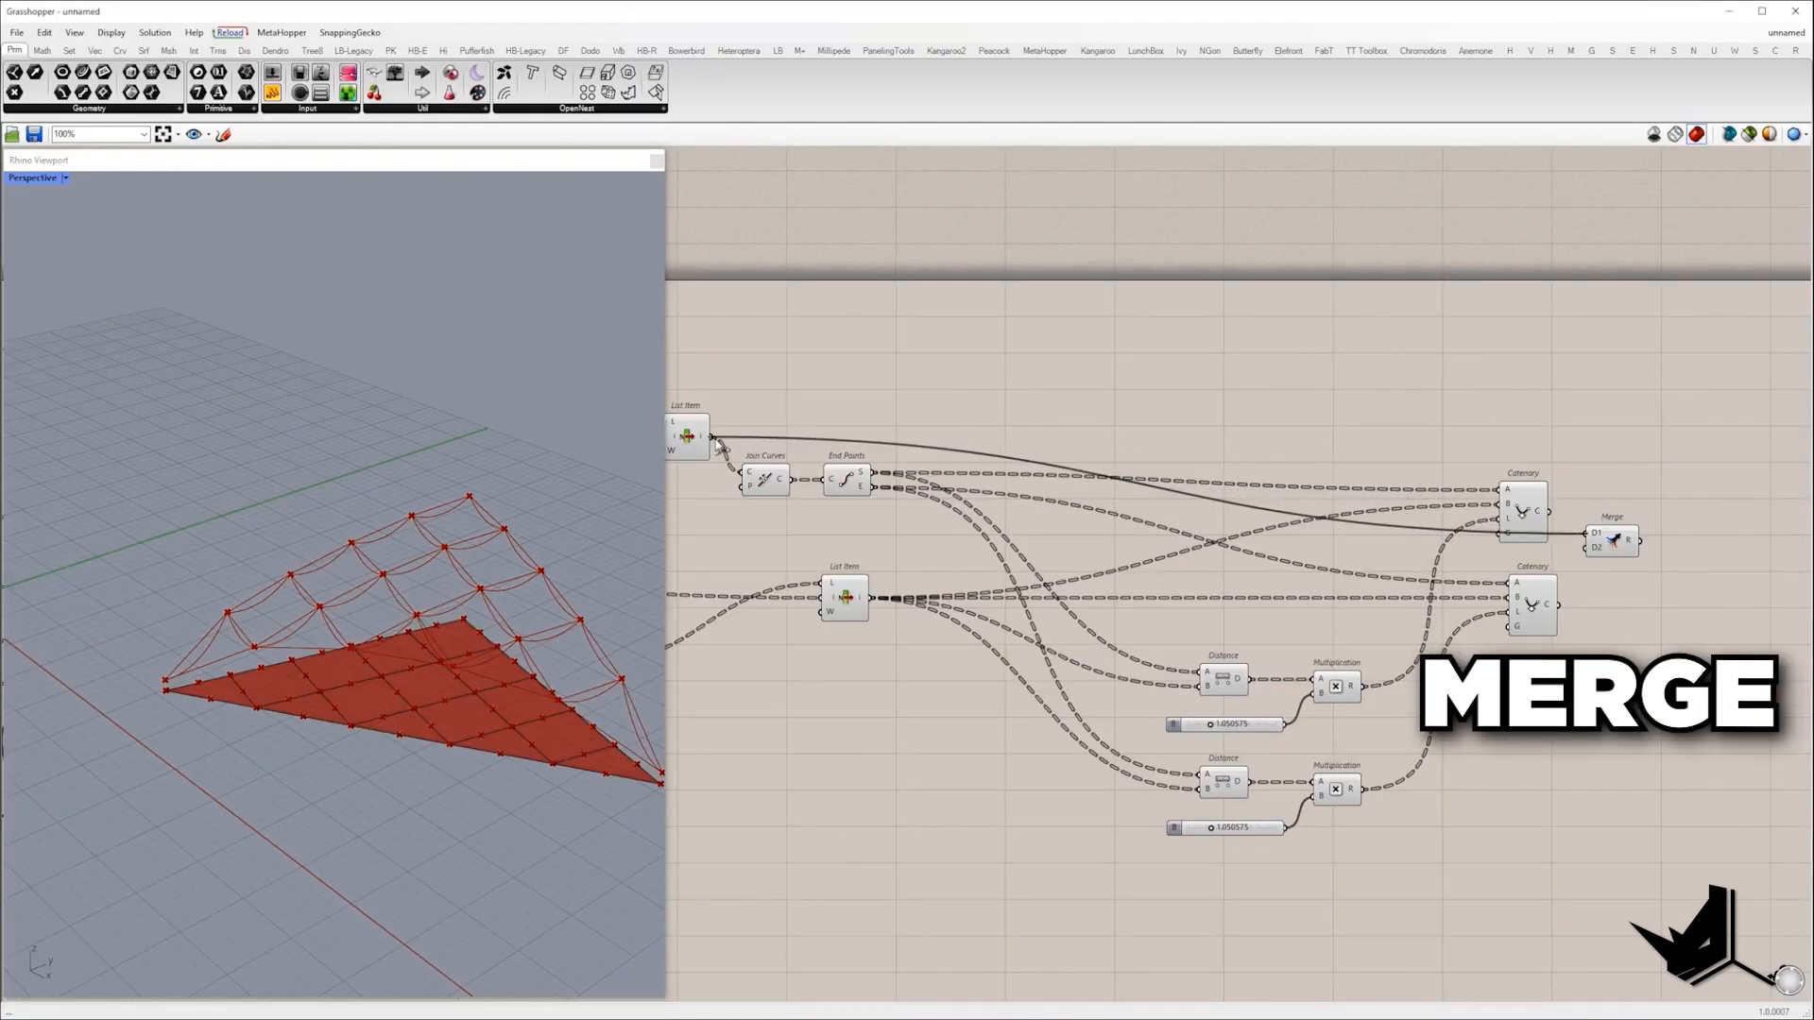
{"action": "left_click_drag", "start_coordinate": [1615, 540], "coordinate": [1668, 460]}
{"action": "left_click_drag", "start_coordinate": [1547, 512], "coordinate": [1637, 468]}
{"action": "left_click_drag", "start_coordinate": [1557, 604], "coordinate": [1637, 476]}
{"action": "right_click_drag", "start_coordinate": [1689, 502], "coordinate": [1249, 559]}
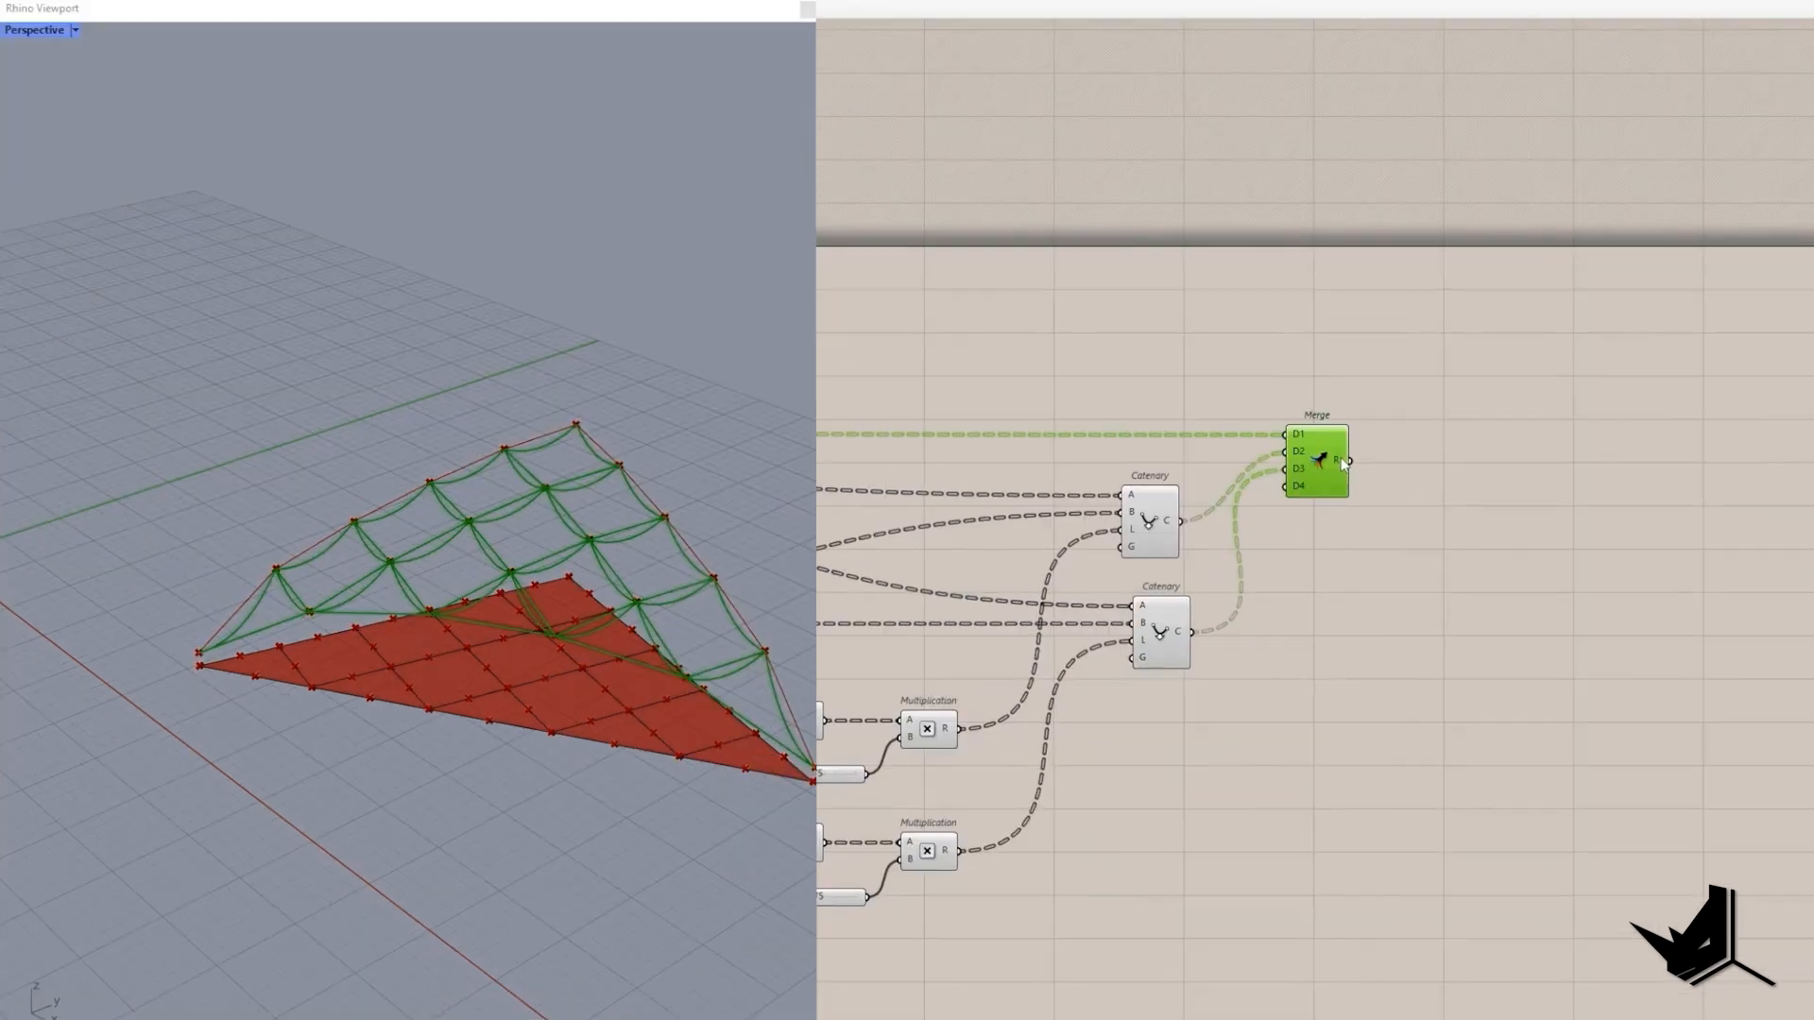
Simplify the D1, D2 and D3 inputs of the Merge component, move it clear of the Catenaries and inspect its result tree.
{"action": "scroll", "coordinate": [1062, 715], "scroll_direction": "up", "scroll_amount": 3}
{"action": "mouse_move", "coordinate": [1101, 400]}
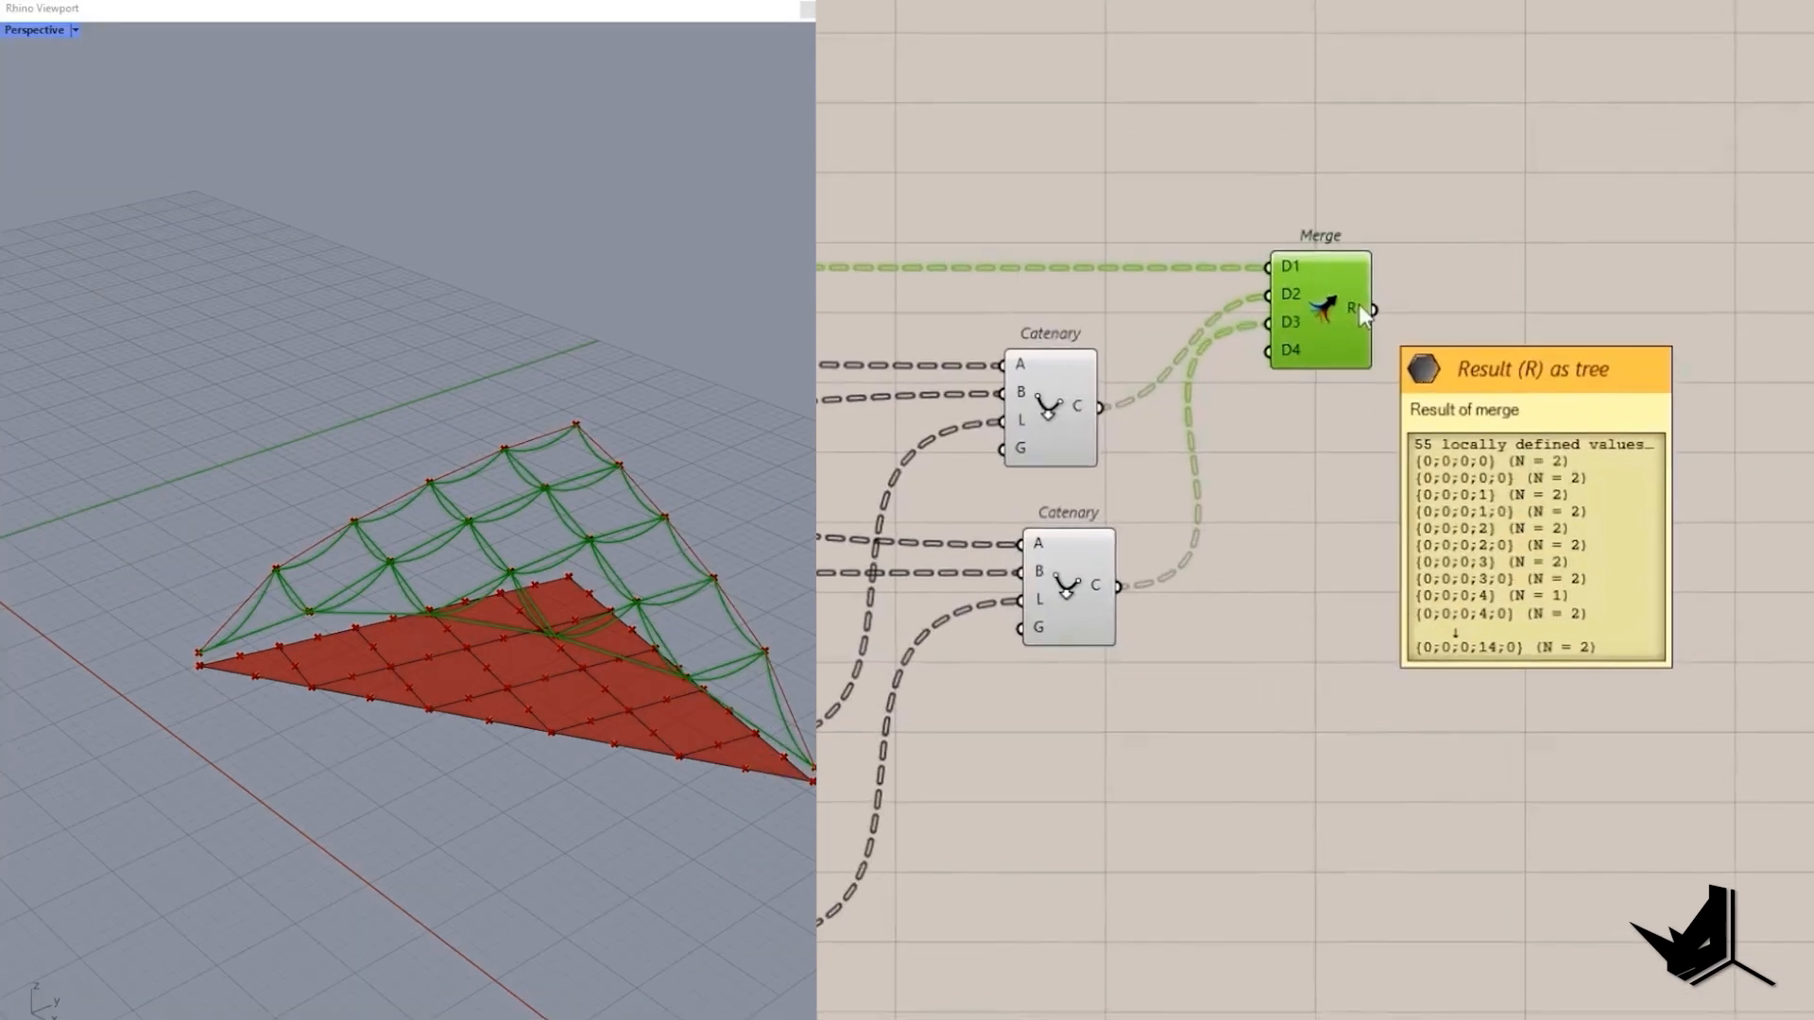
{"action": "right_click", "coordinate": [1274, 273]}
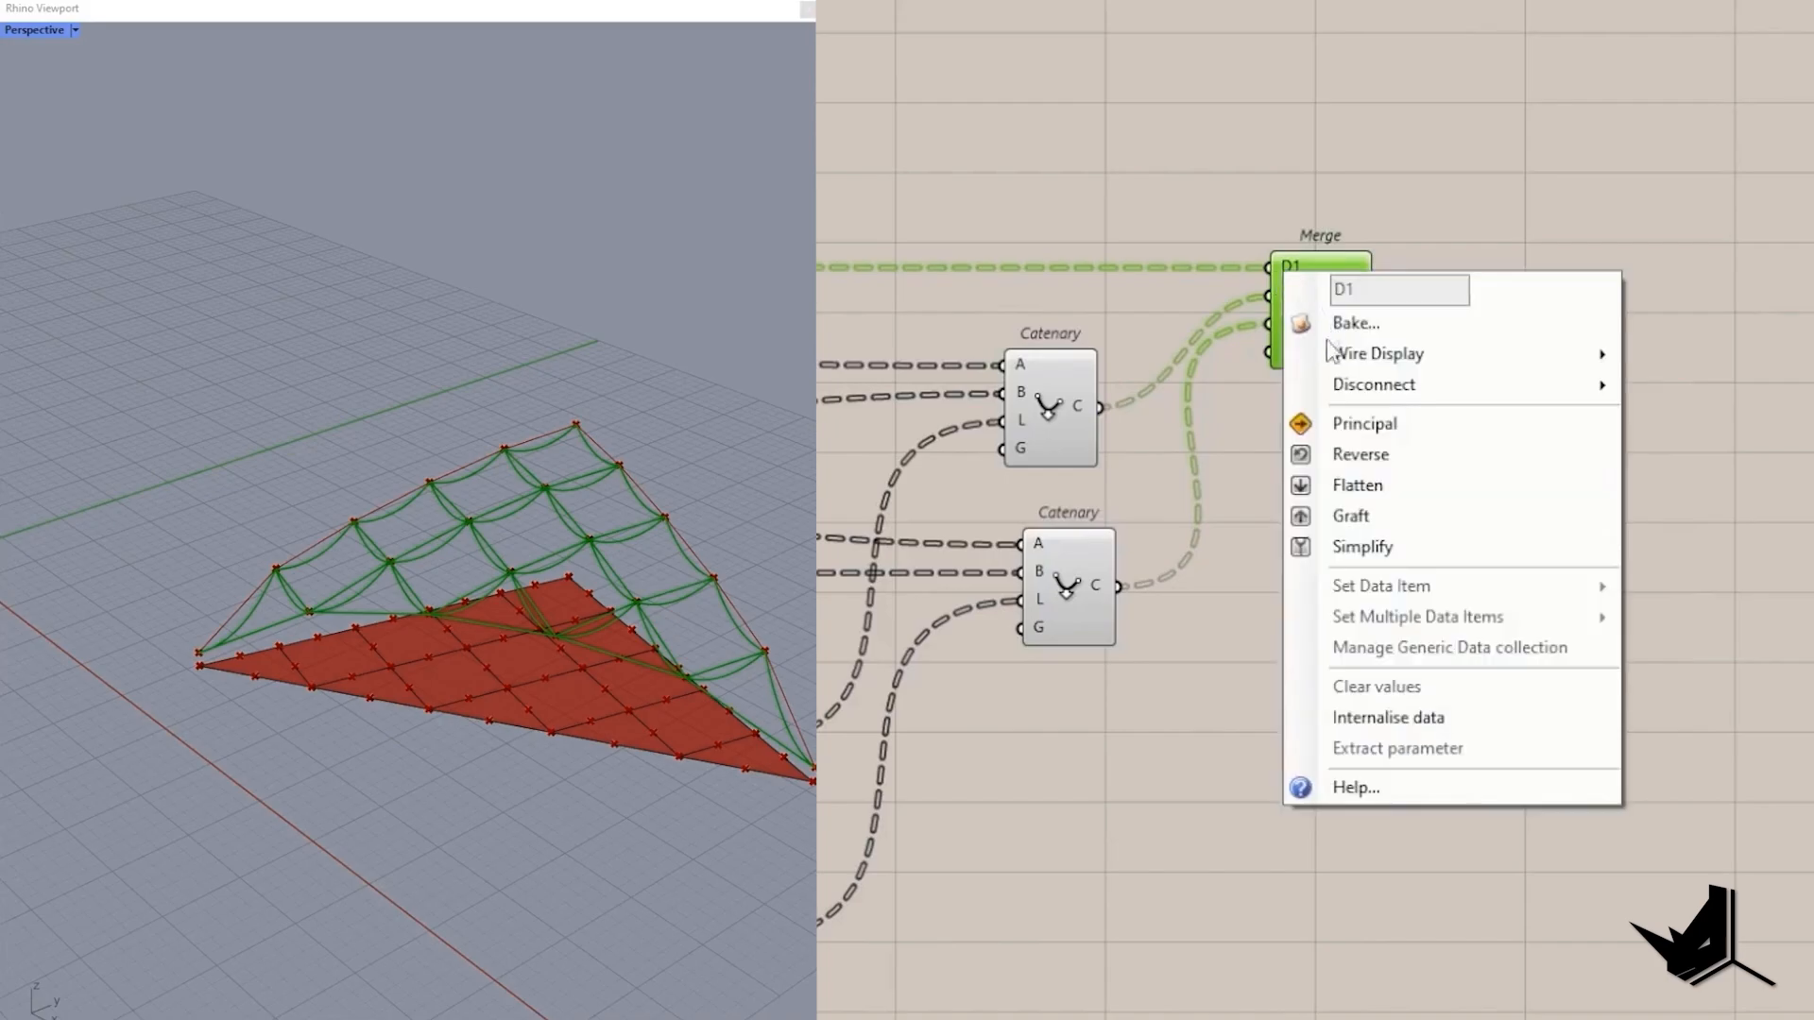
{"action": "left_click", "coordinate": [1349, 513]}
{"action": "right_click", "coordinate": [1275, 300]}
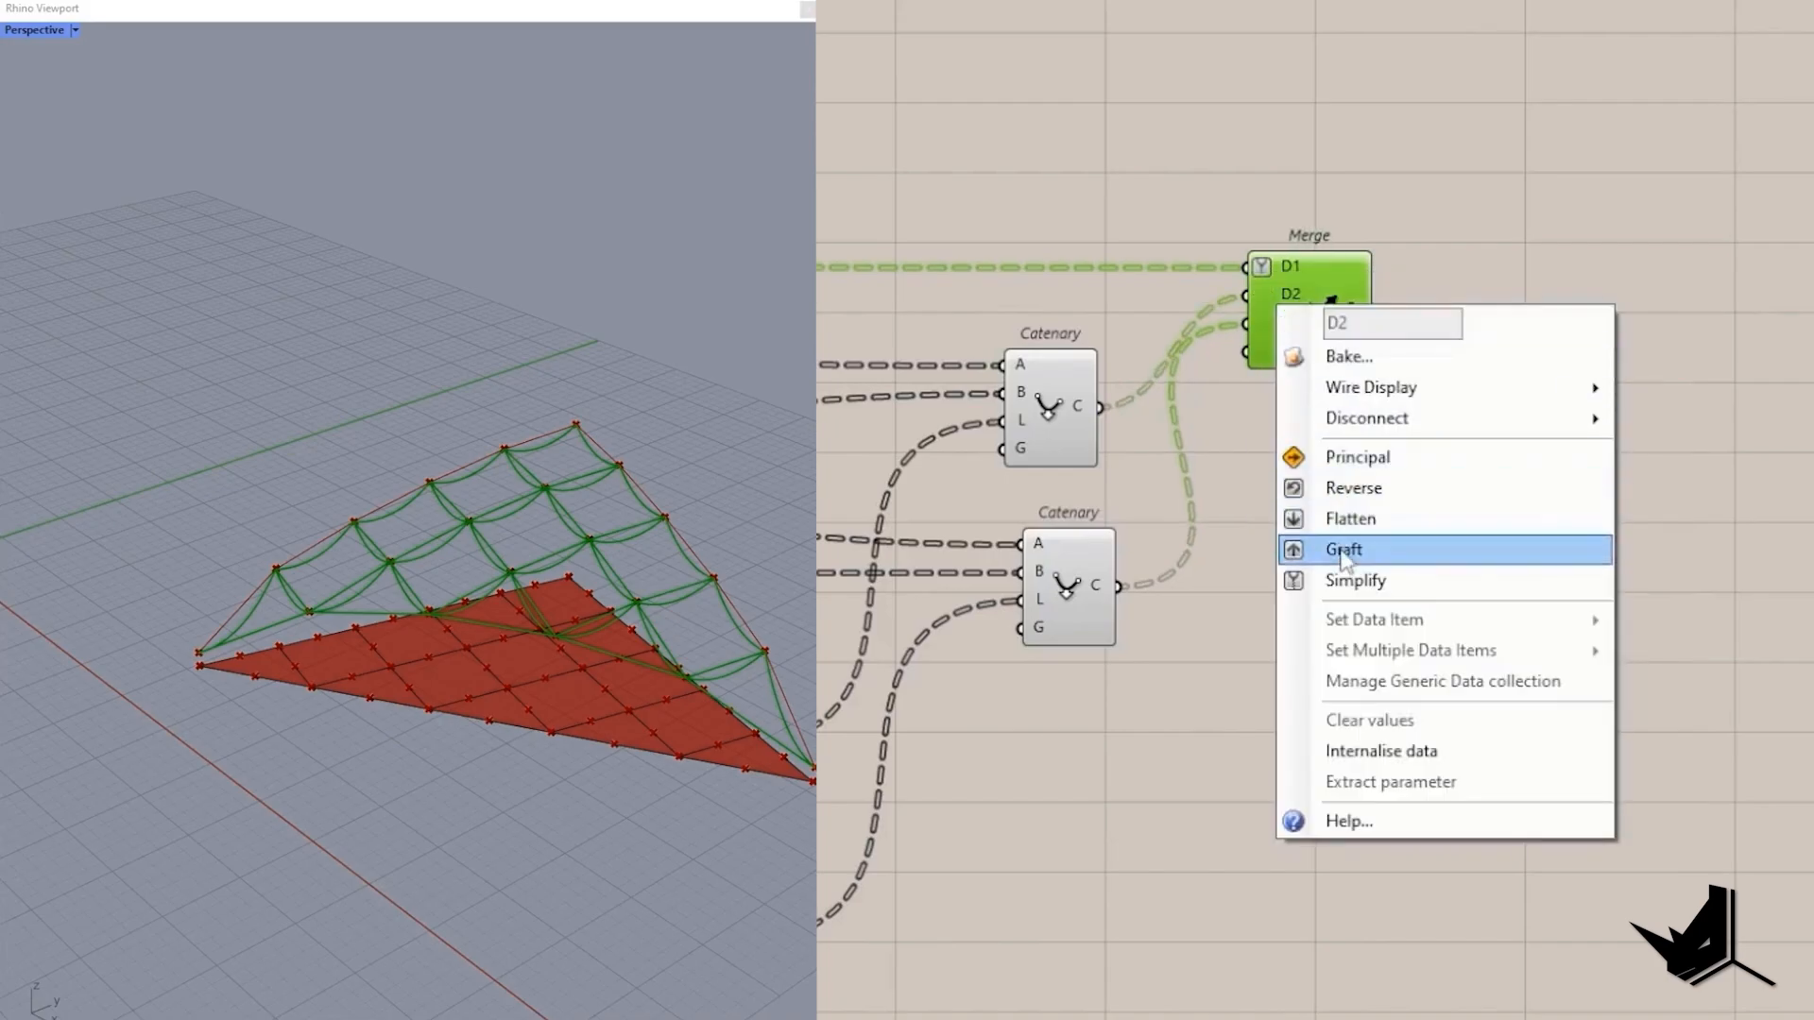
{"action": "left_click", "coordinate": [1350, 544]}
{"action": "right_click", "coordinate": [1272, 322]}
{"action": "left_click", "coordinate": [1364, 604]}
{"action": "left_click_drag", "start_coordinate": [1345, 308], "coordinate": [1414, 310]}
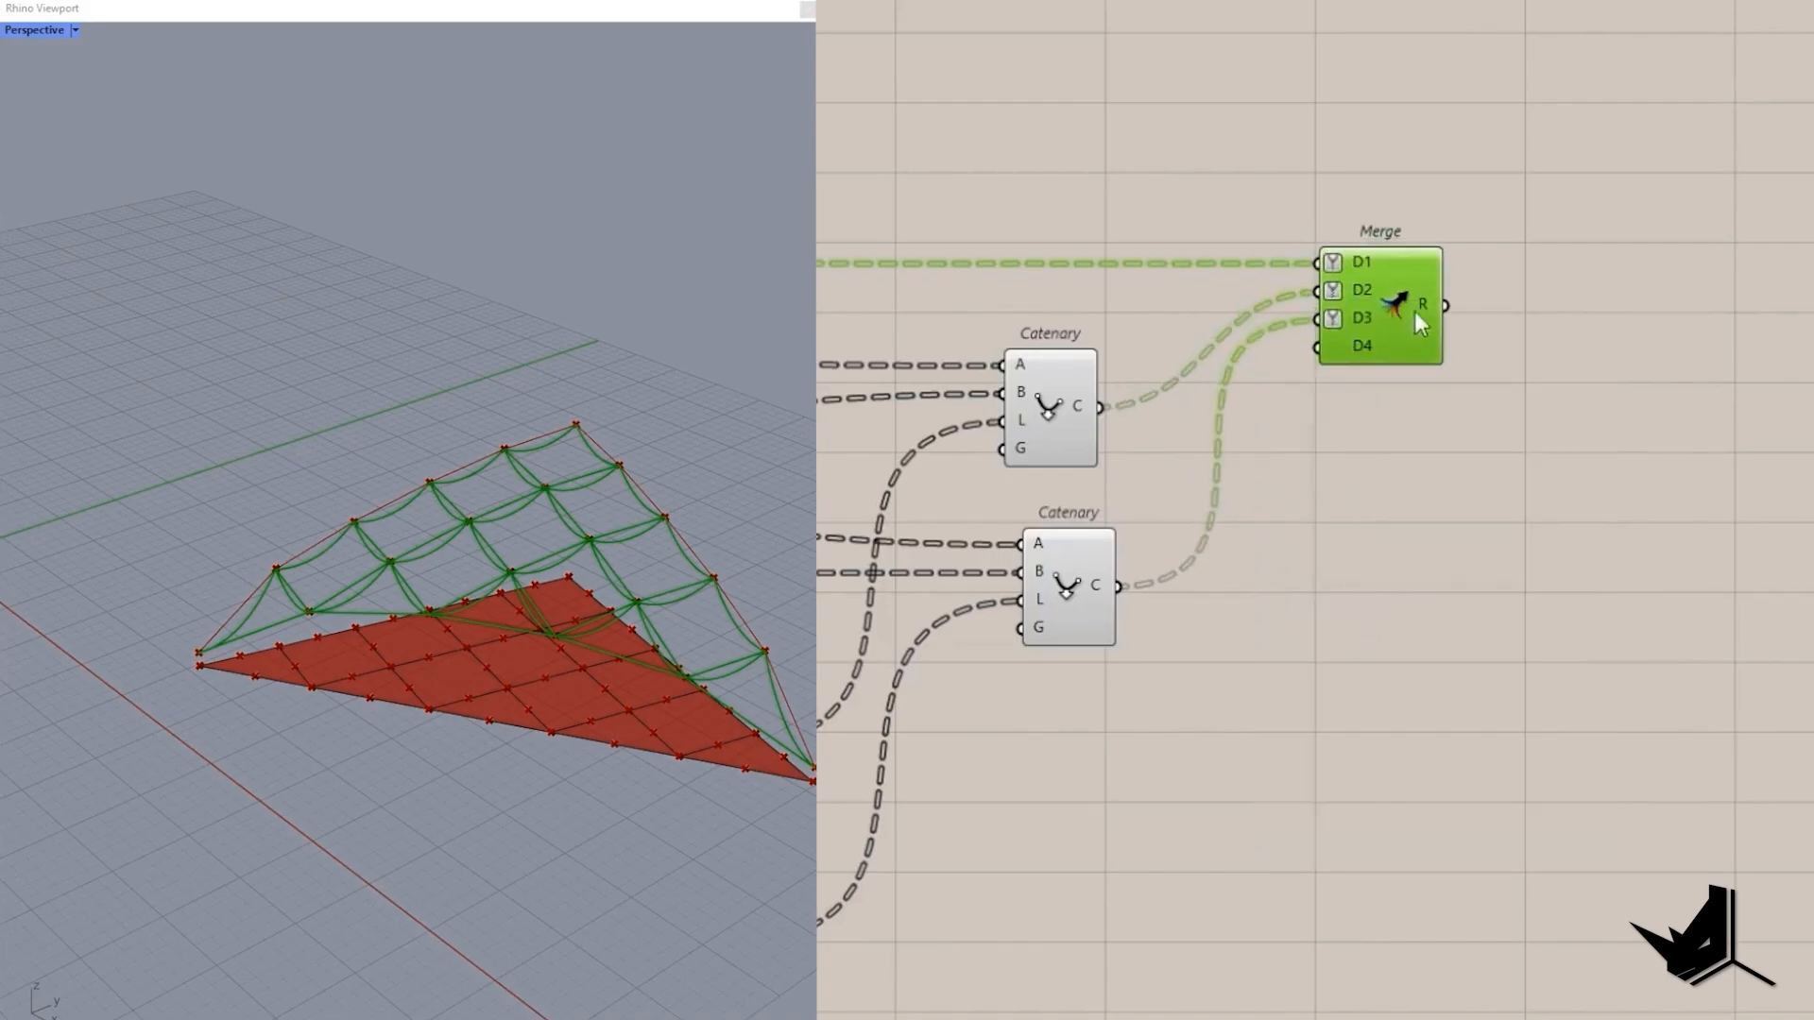
{"action": "mouse_move", "coordinate": [1423, 304]}
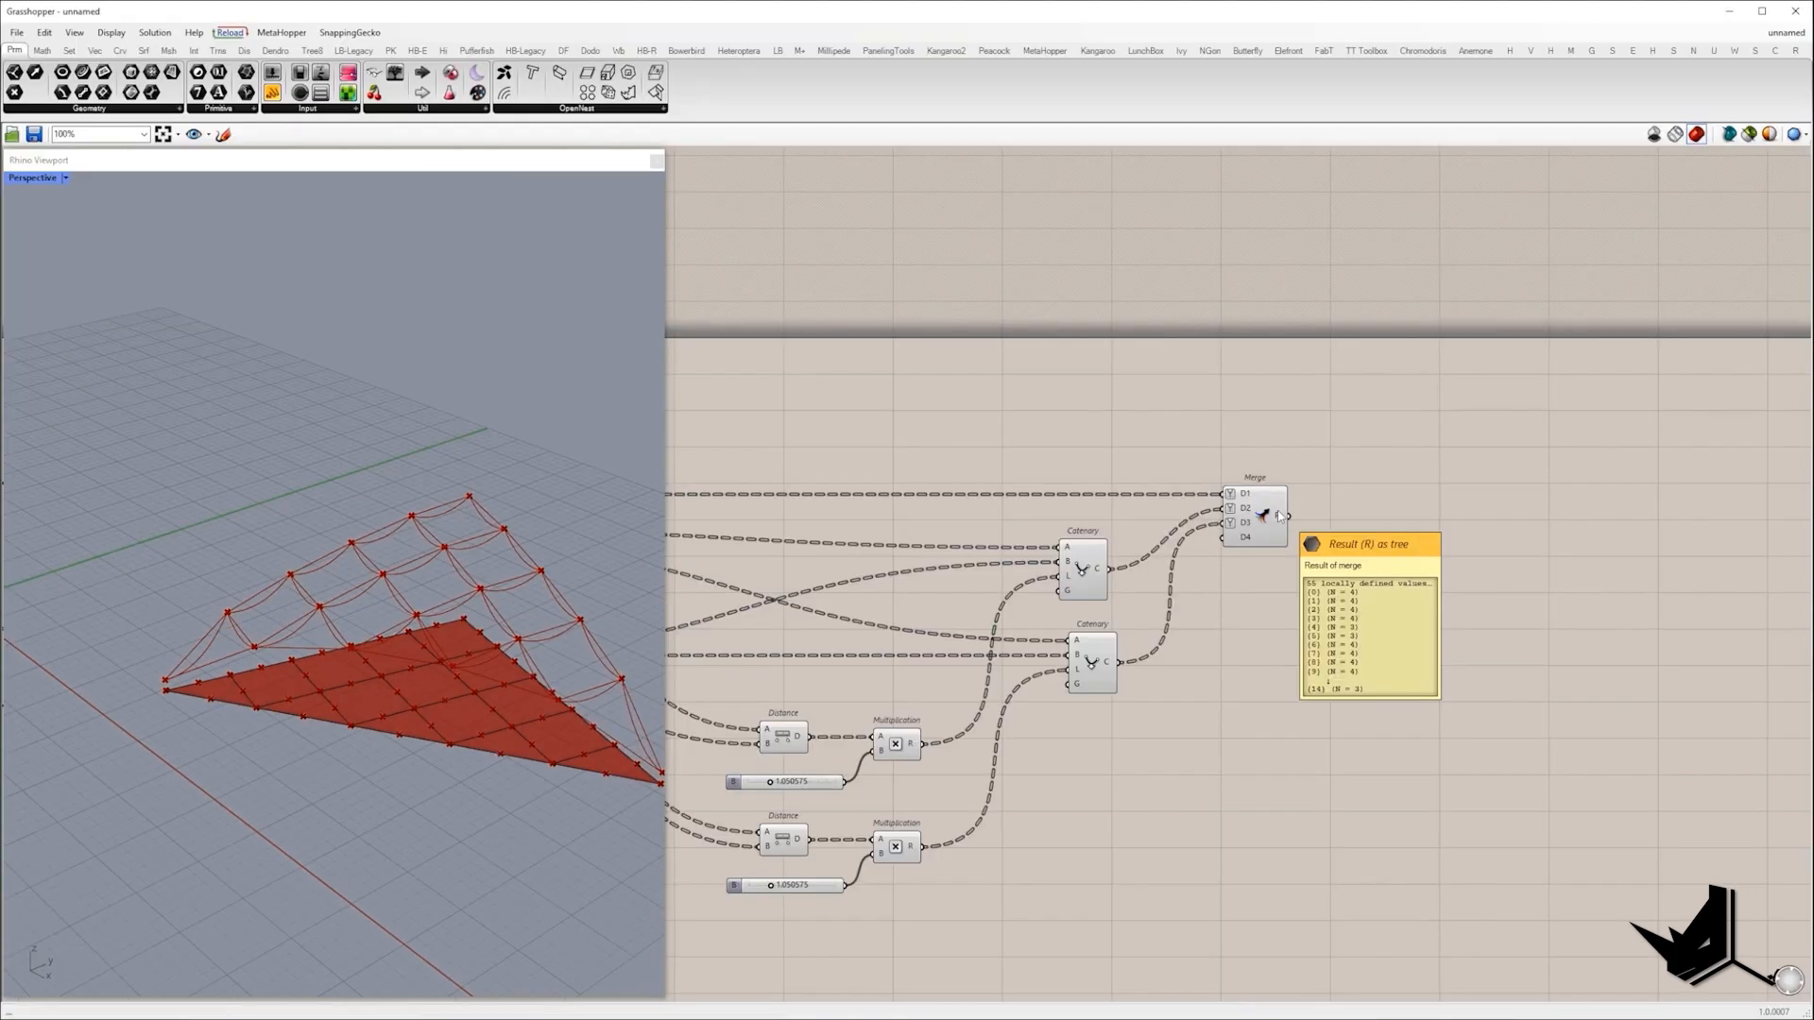
Add a Curve Middle component beyond Merge and connect the Merge R output to its C input.
{"action": "left_click", "coordinate": [1366, 309]}
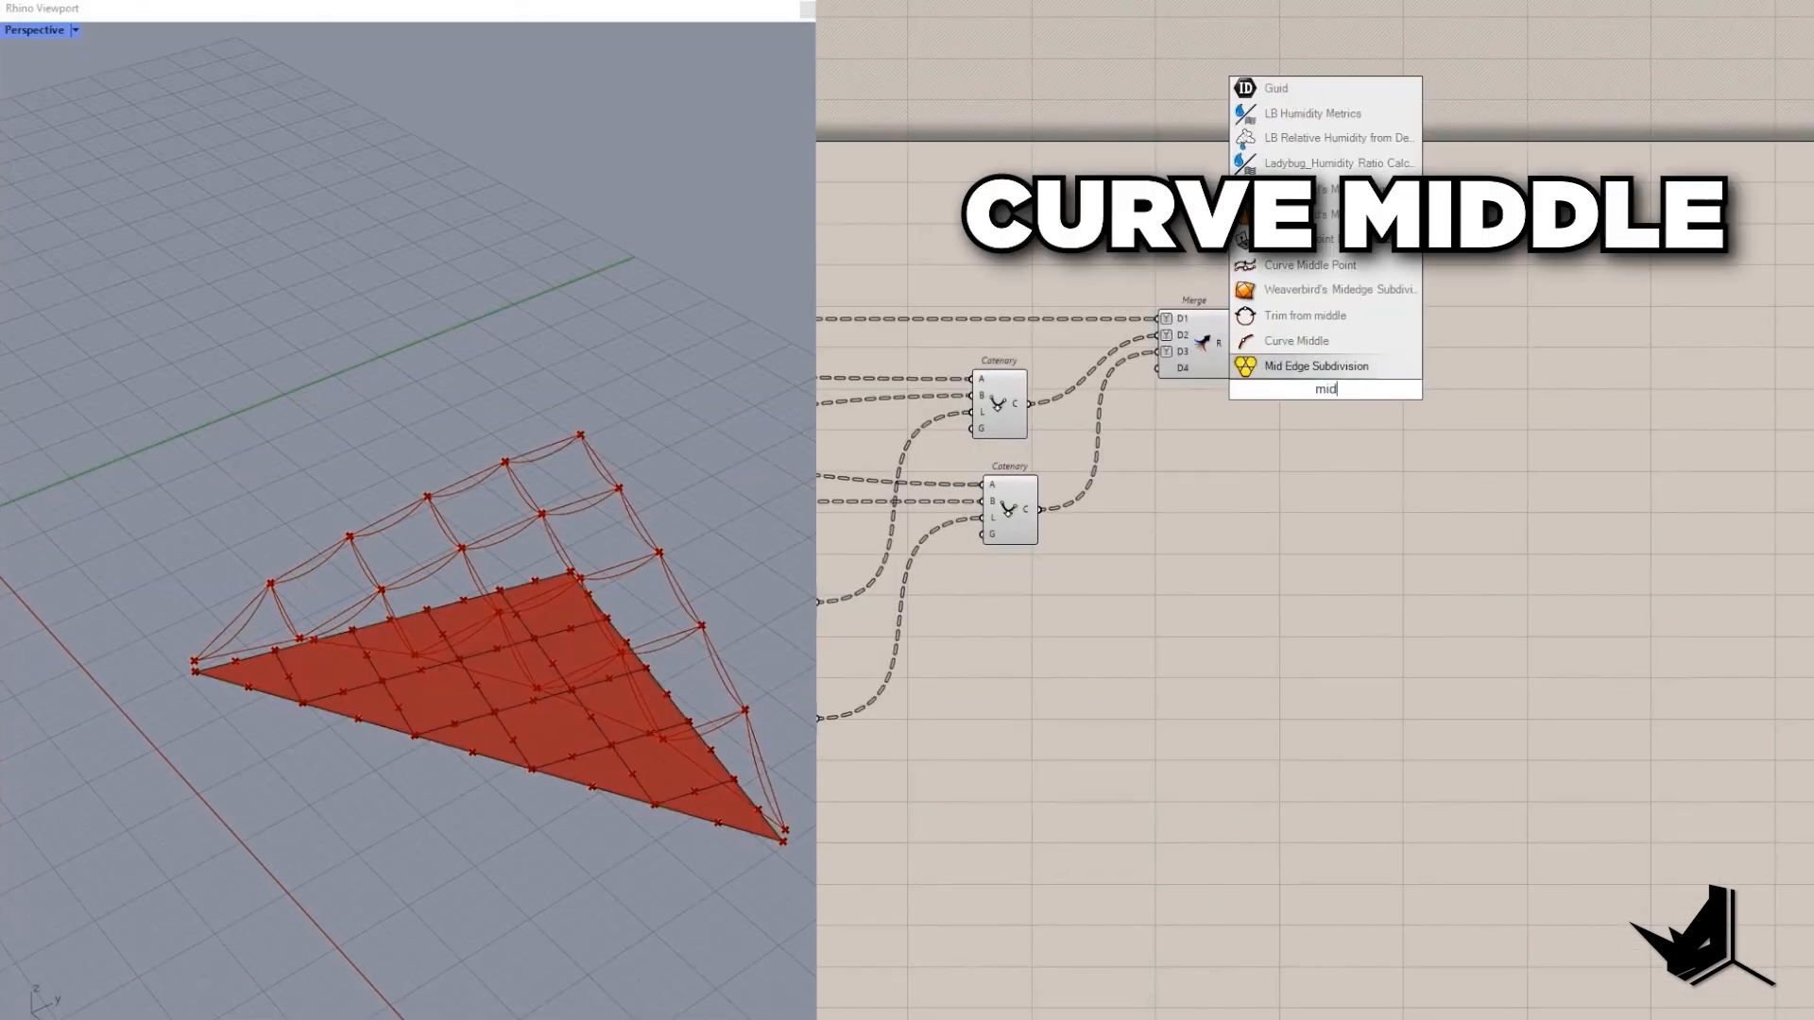
{"action": "left_click", "coordinate": [1323, 385]}
{"action": "left_click_drag", "start_coordinate": [1266, 365], "coordinate": [1232, 344]}
{"action": "left_click_drag", "start_coordinate": [1324, 389], "coordinate": [1343, 271]}
Add Sort Along Curve with Curve Middle M in P and the starting component that feeds the flat mesh's Explode in C.
{"action": "double_click", "coordinate": [1457, 344]}
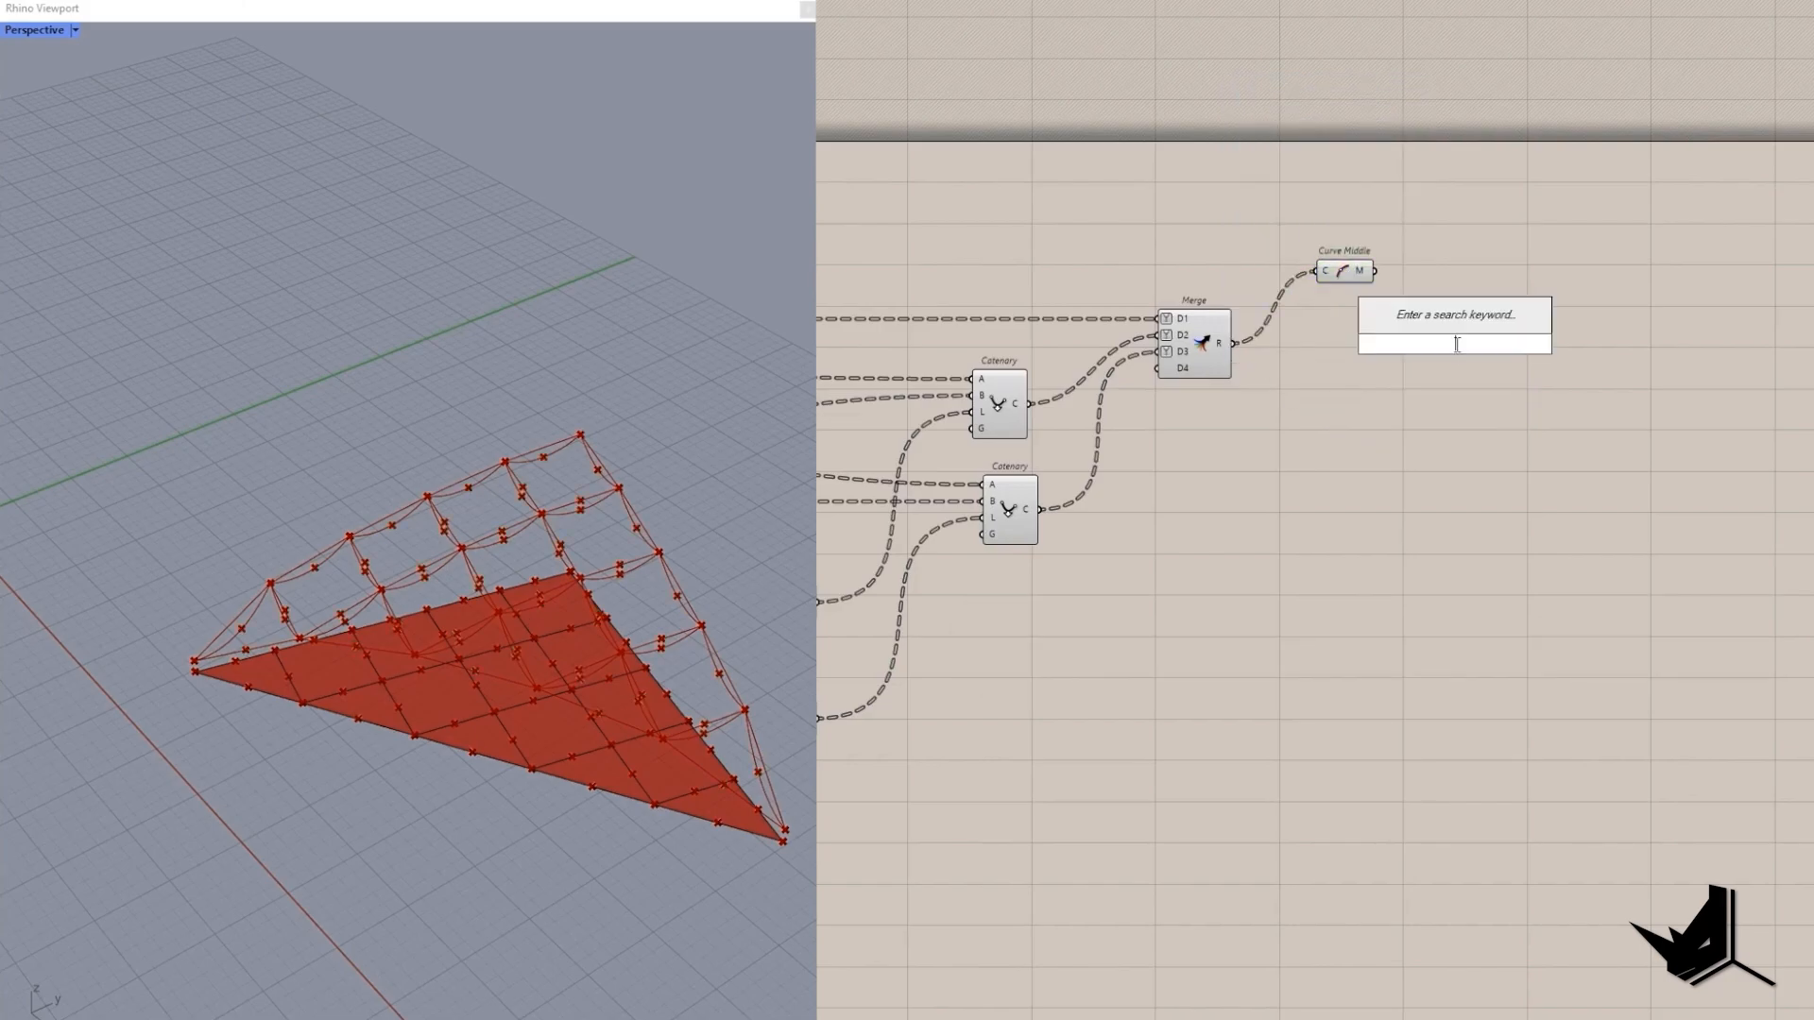
{"action": "type", "text": "sort along"}
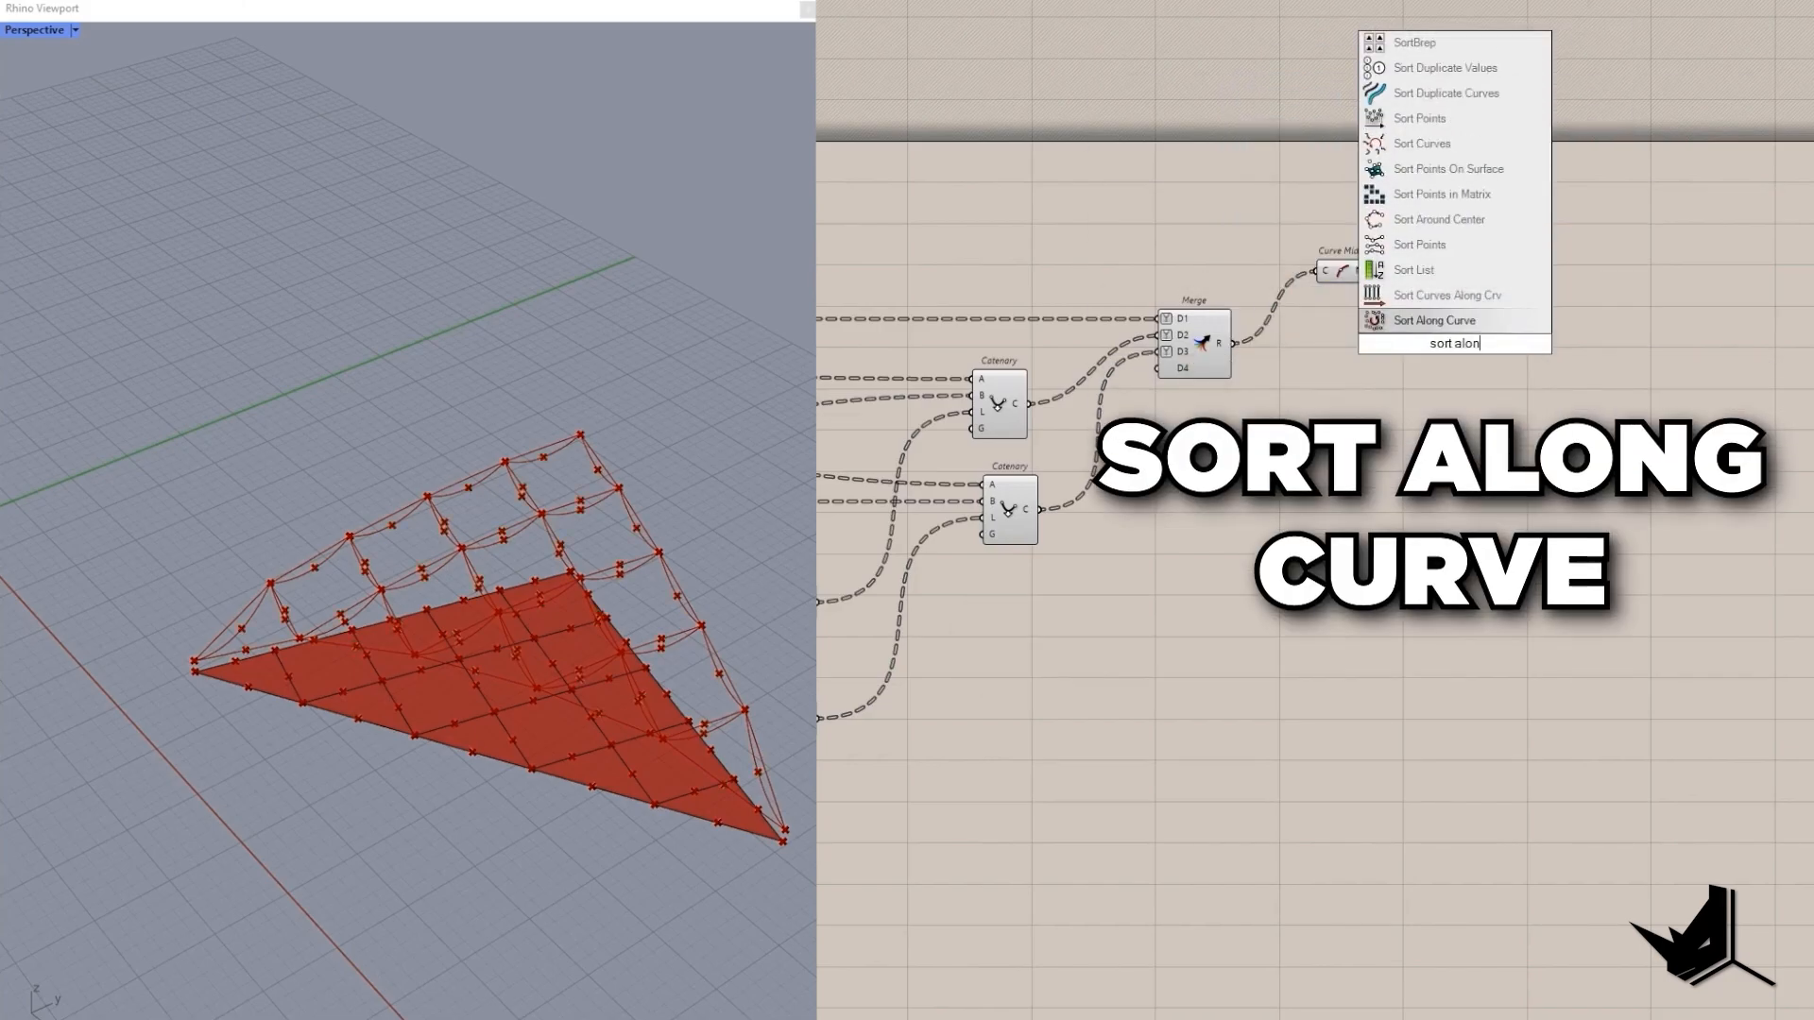
{"action": "left_click", "coordinate": [1452, 320]}
{"action": "scroll", "coordinate": [1447, 325], "scroll_direction": "up", "scroll_amount": 3}
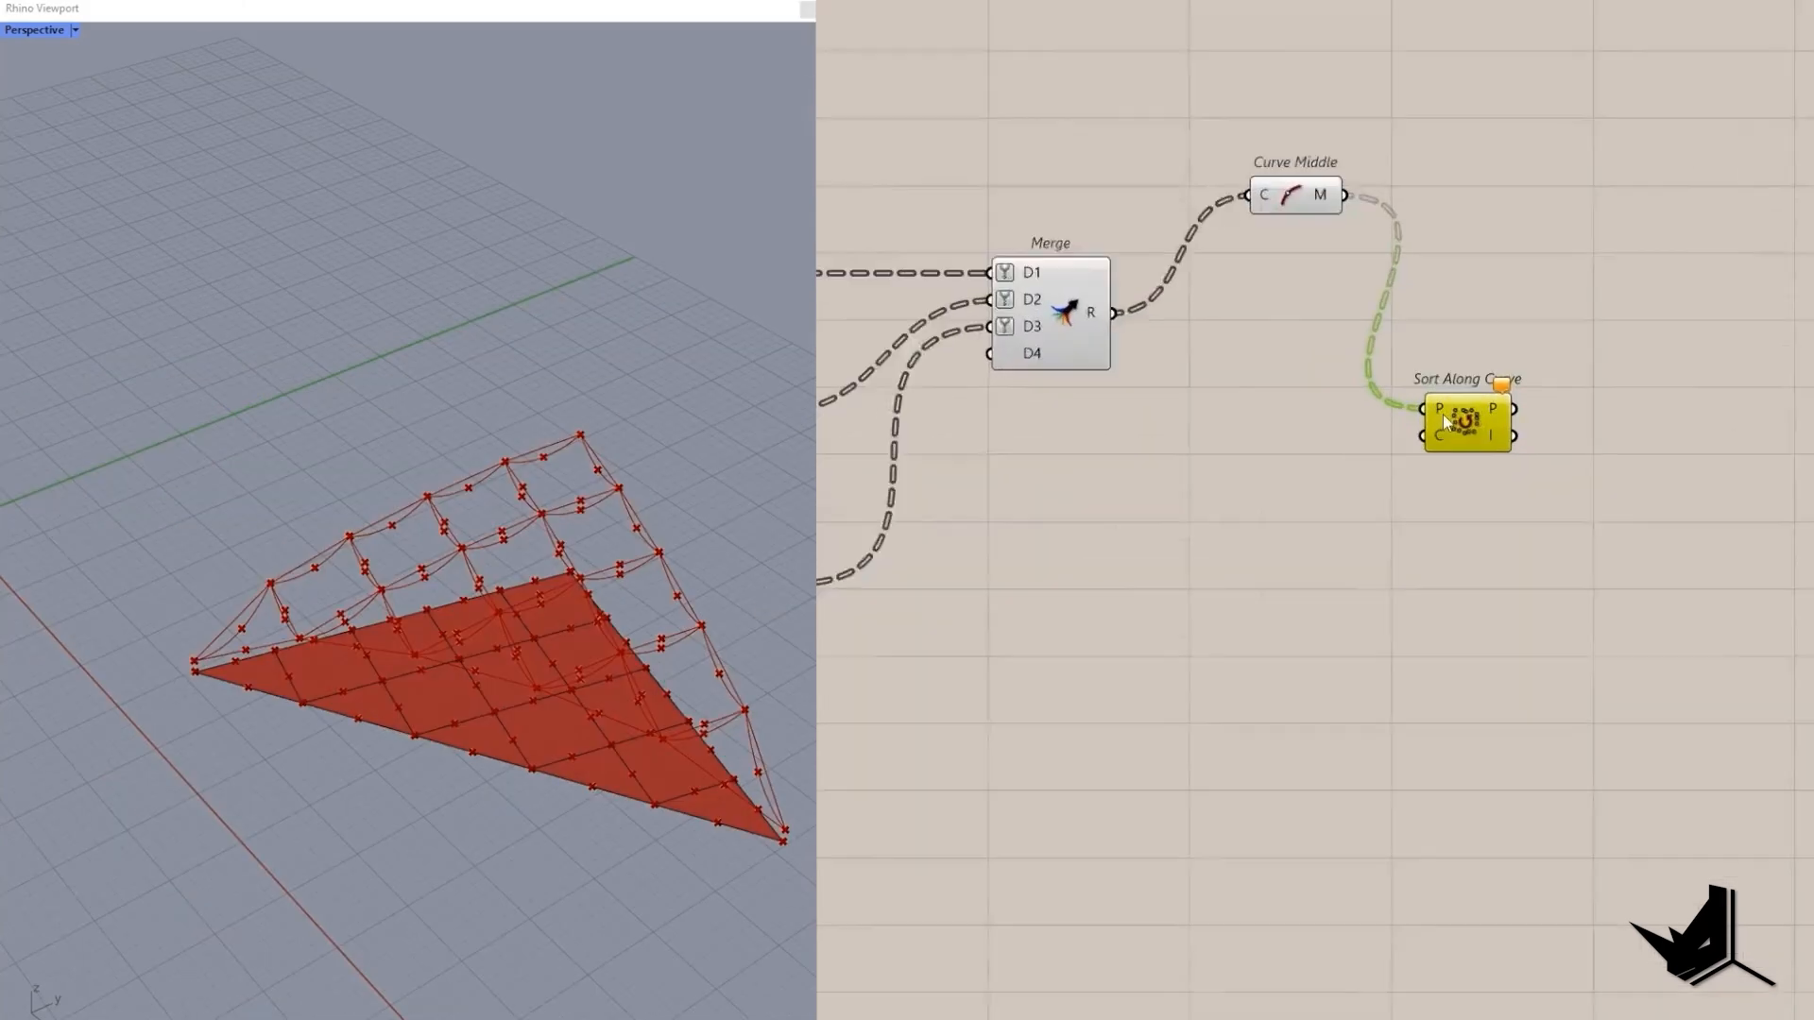
{"action": "scroll", "coordinate": [1442, 414], "scroll_direction": "up", "scroll_amount": 1}
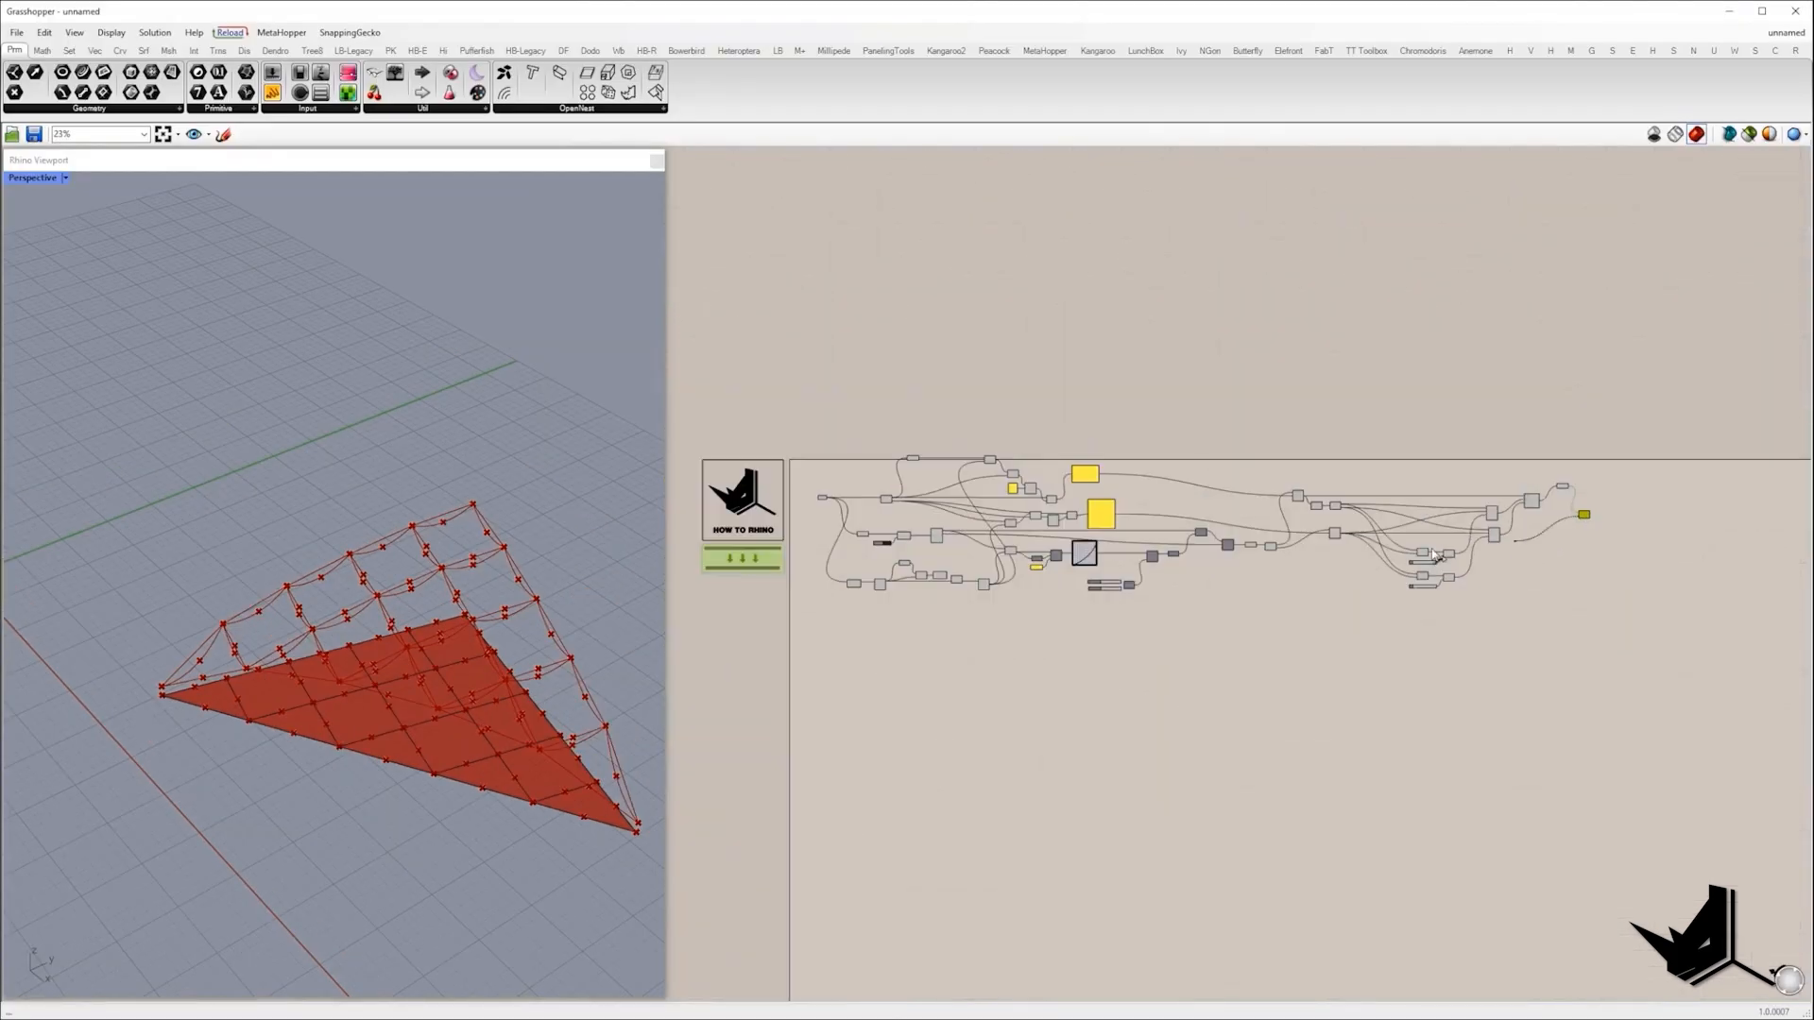
{"action": "scroll", "coordinate": [804, 505], "scroll_direction": "up", "scroll_amount": 5}
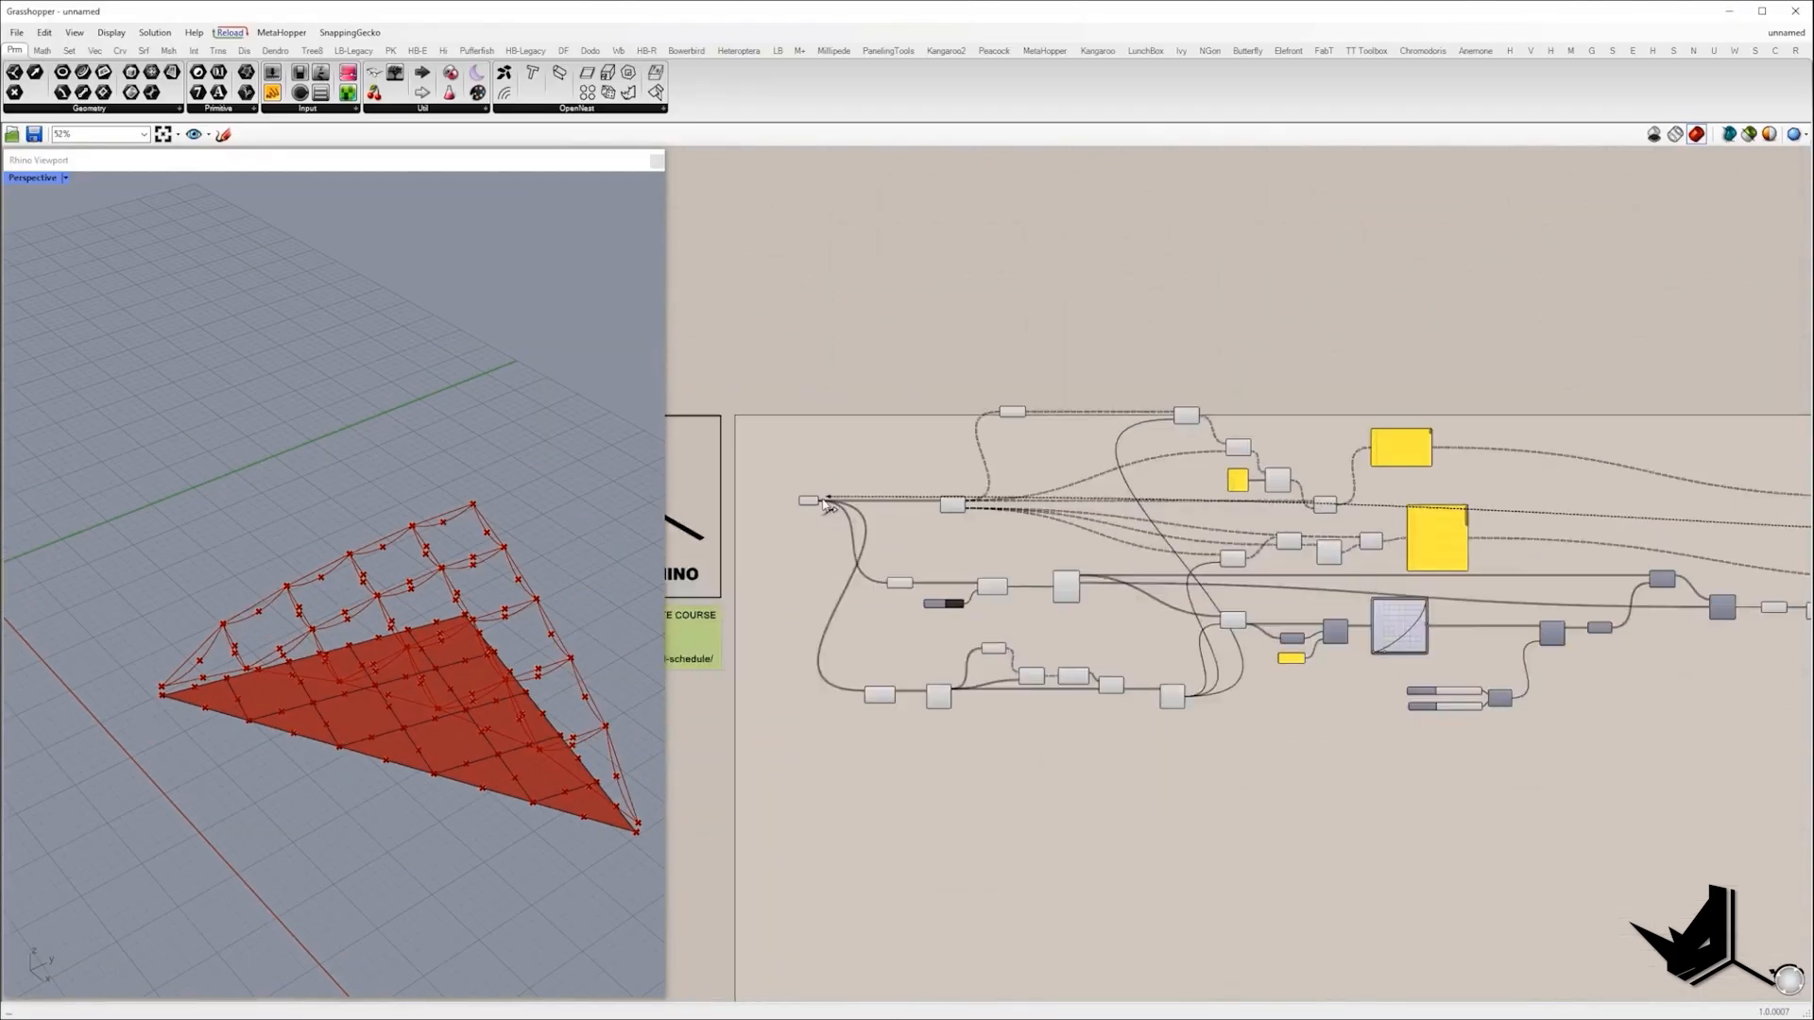
{"action": "scroll", "coordinate": [804, 505], "scroll_direction": "down", "scroll_amount": 5}
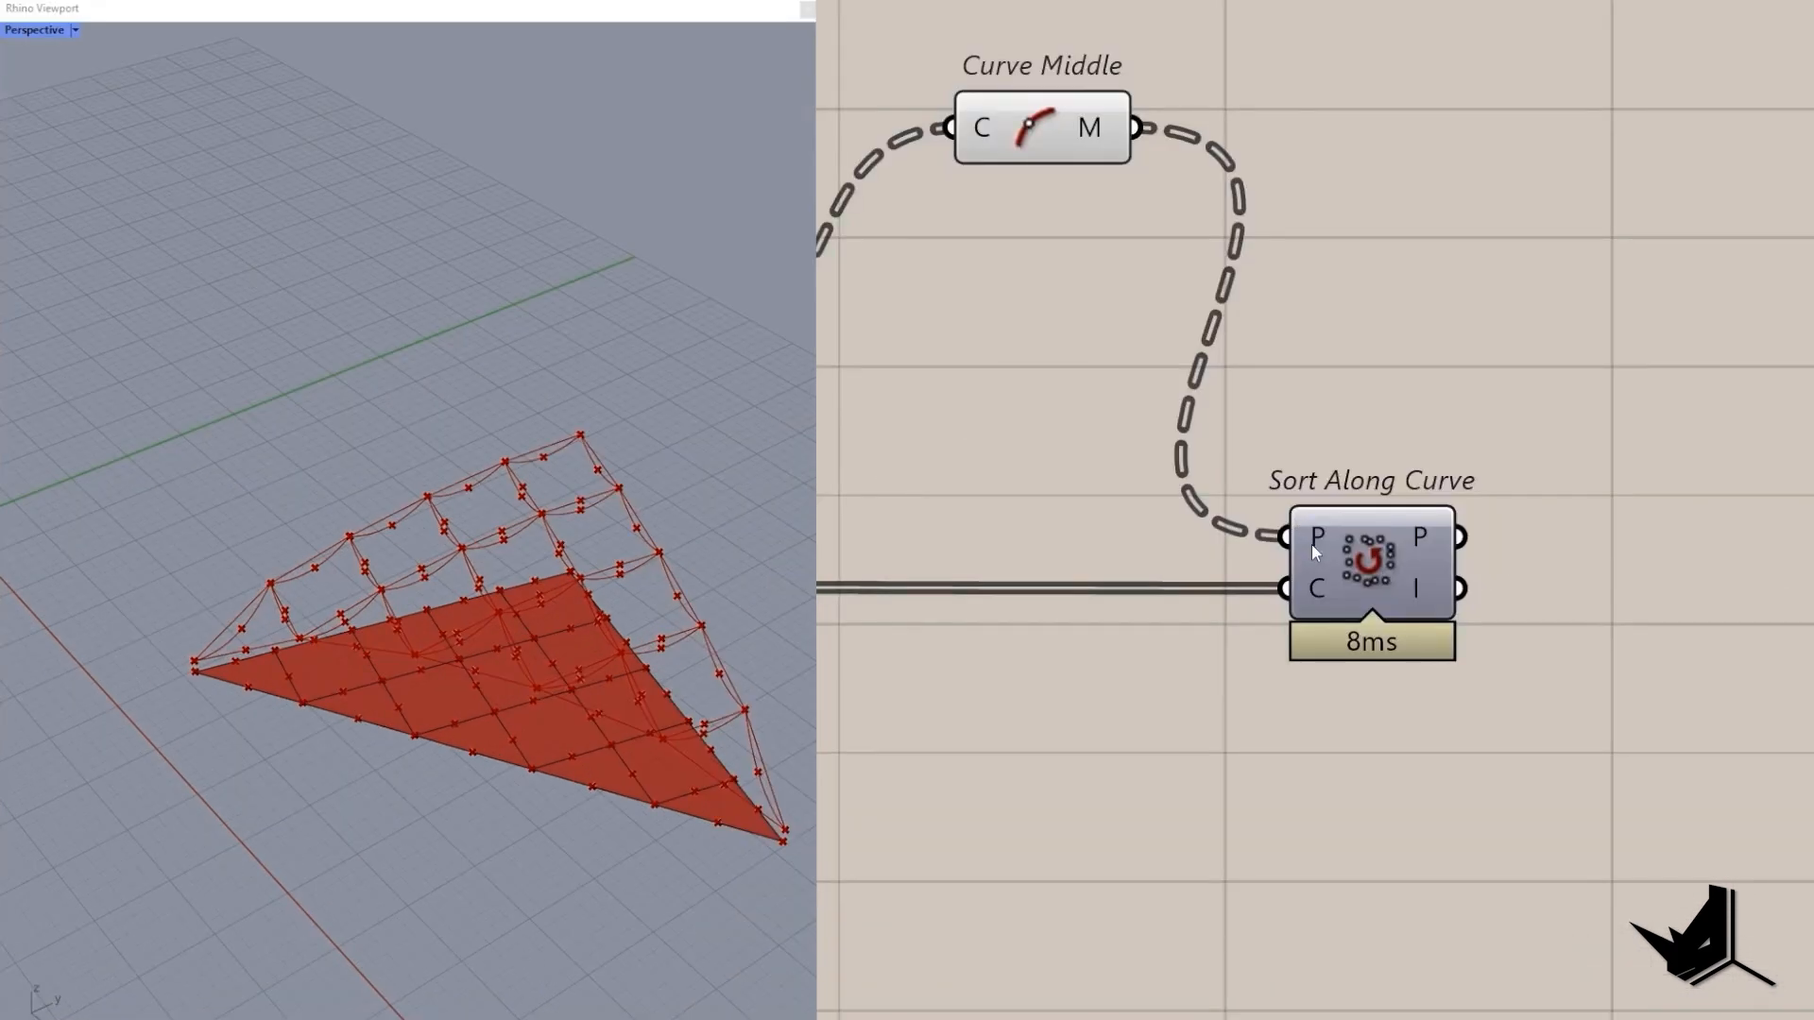
Graft the C input of the Sort Along Curve component.
{"action": "mouse_move", "coordinate": [1068, 596]}
{"action": "mouse_move", "coordinate": [1314, 586]}
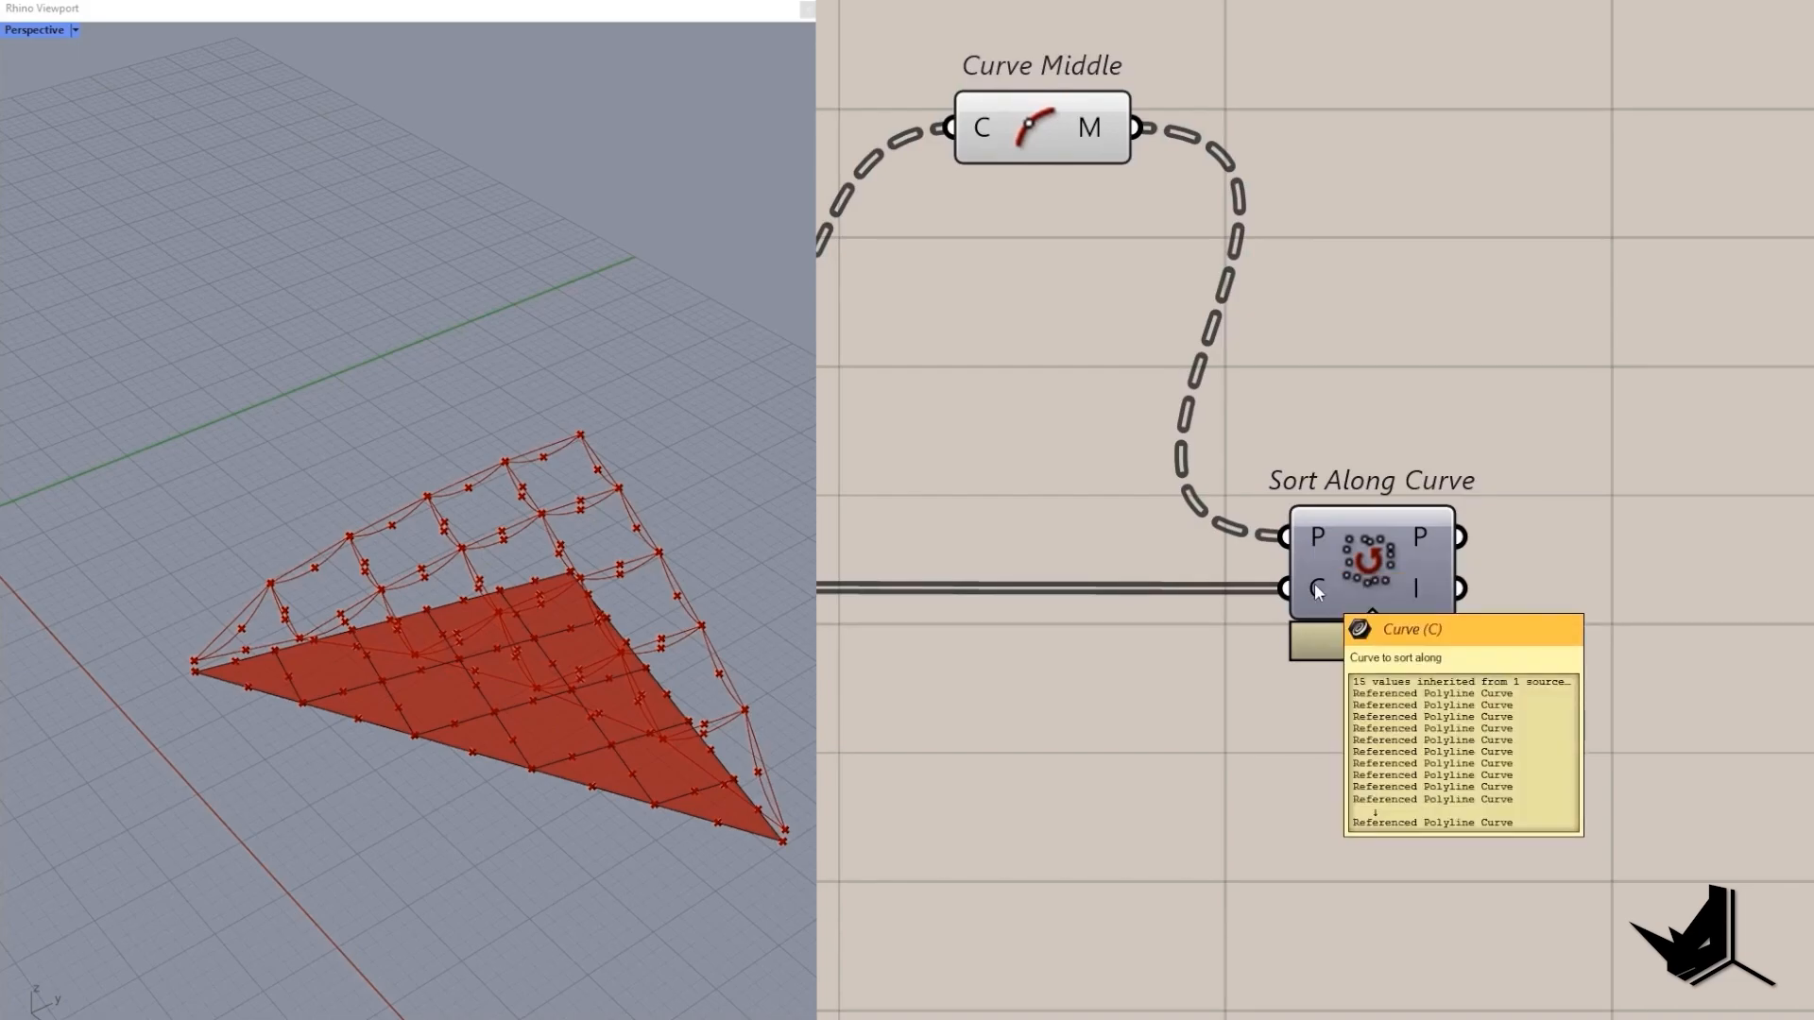
{"action": "right_click", "coordinate": [1313, 588]}
{"action": "left_click", "coordinate": [1360, 753]}
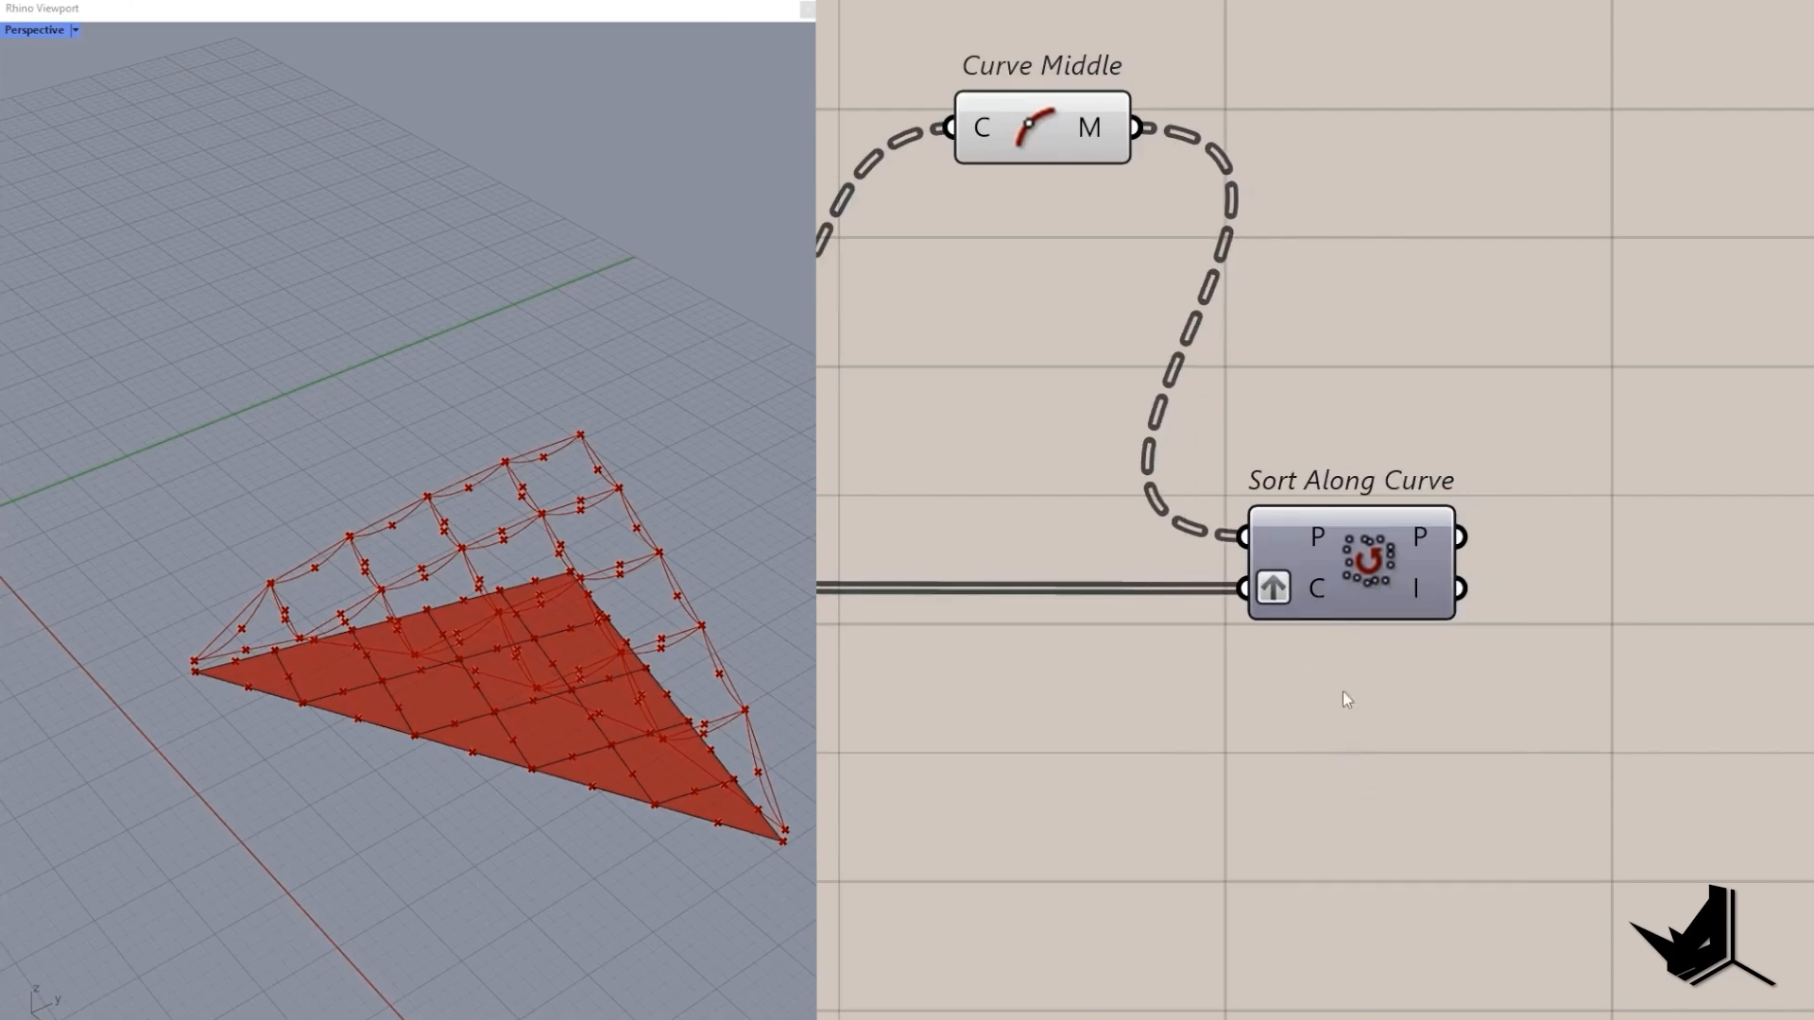
{"action": "left_click_drag", "start_coordinate": [1330, 592], "coordinate": [1406, 661]}
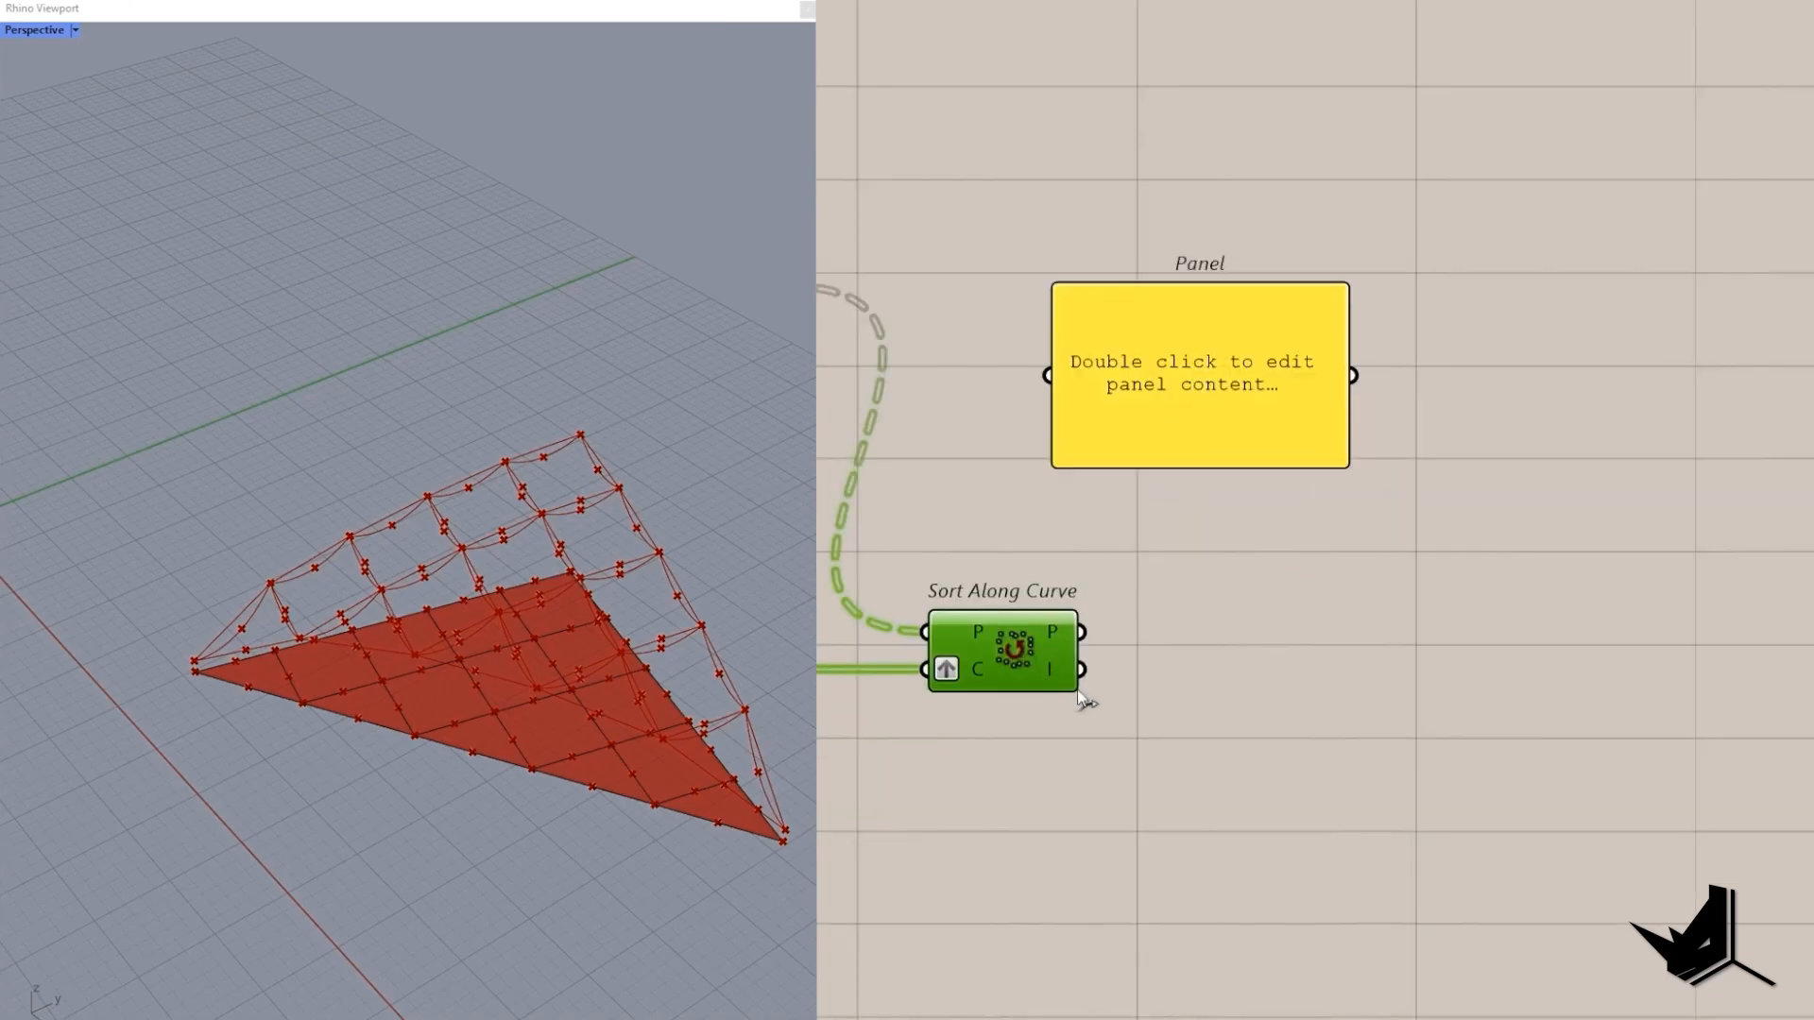
Connect the Sort Along Curve I output to a Panel, enlarge the Panel and move it aside to inspect the indices.
{"action": "left_click_drag", "start_coordinate": [1082, 669], "coordinate": [1053, 374]}
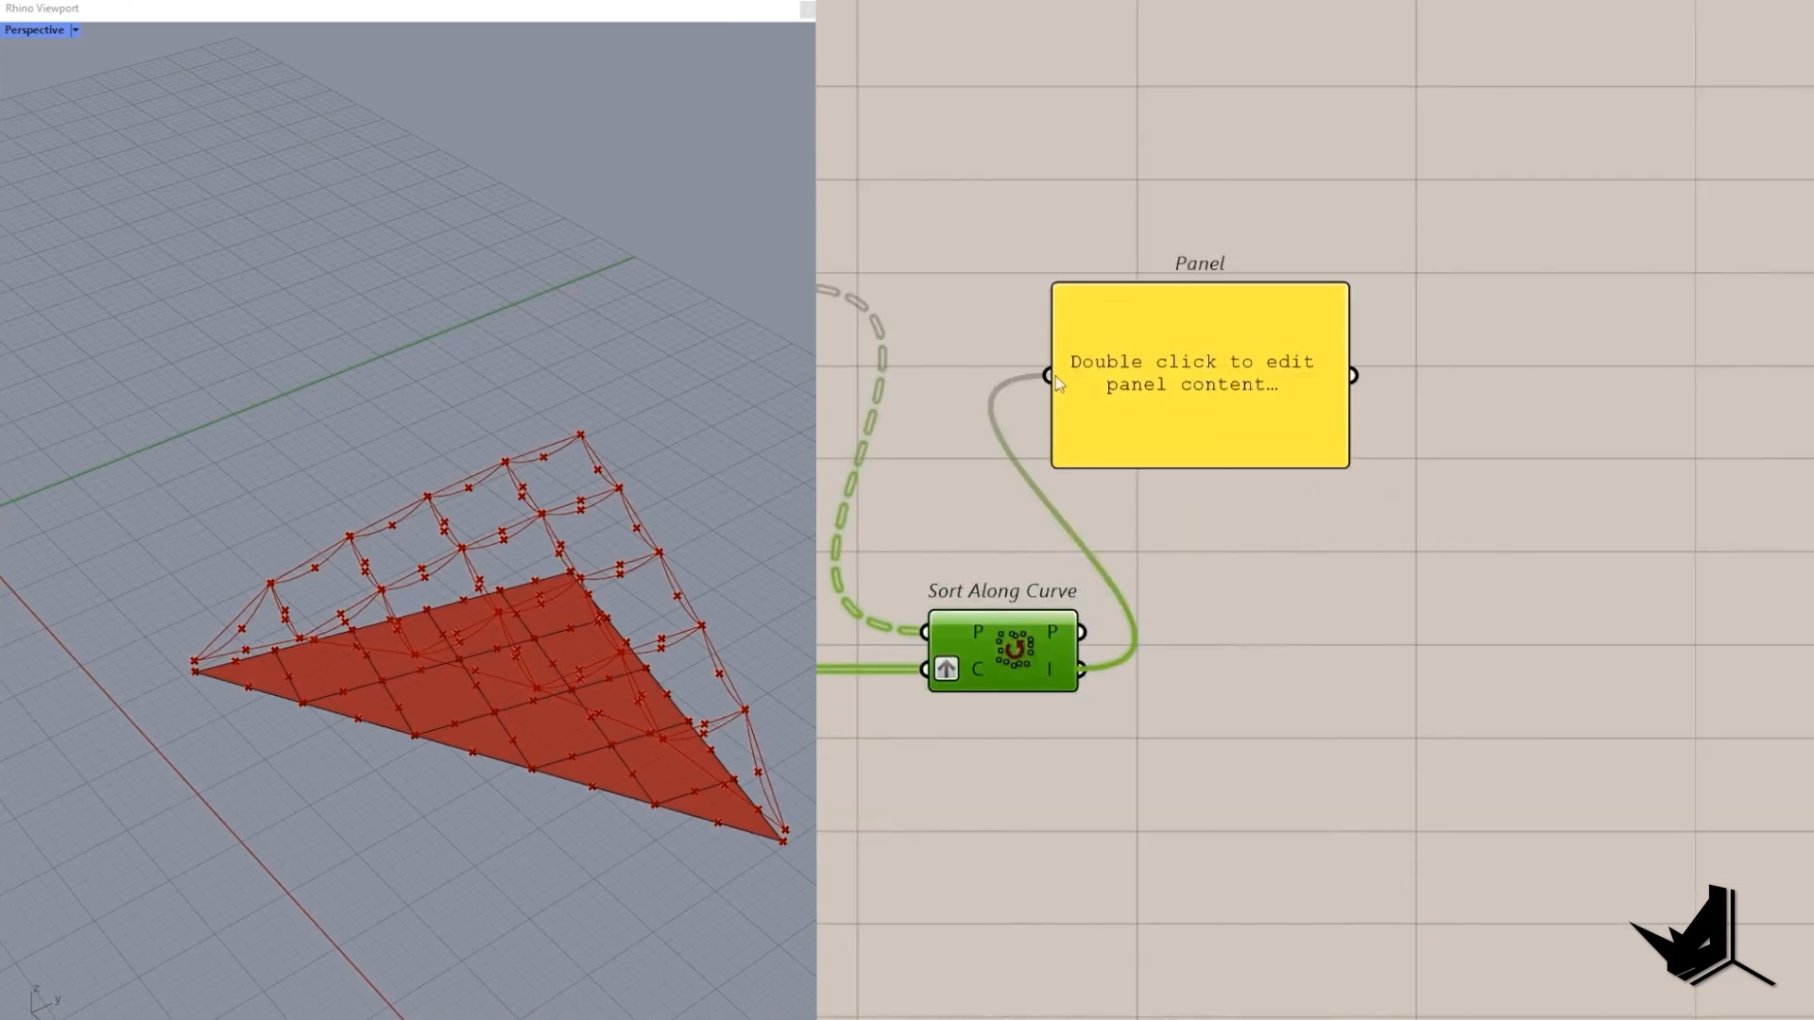
{"action": "left_click_drag", "start_coordinate": [1196, 448], "coordinate": [1370, 970]}
{"action": "scroll", "coordinate": [1375, 411], "scroll_direction": "down", "scroll_amount": 3}
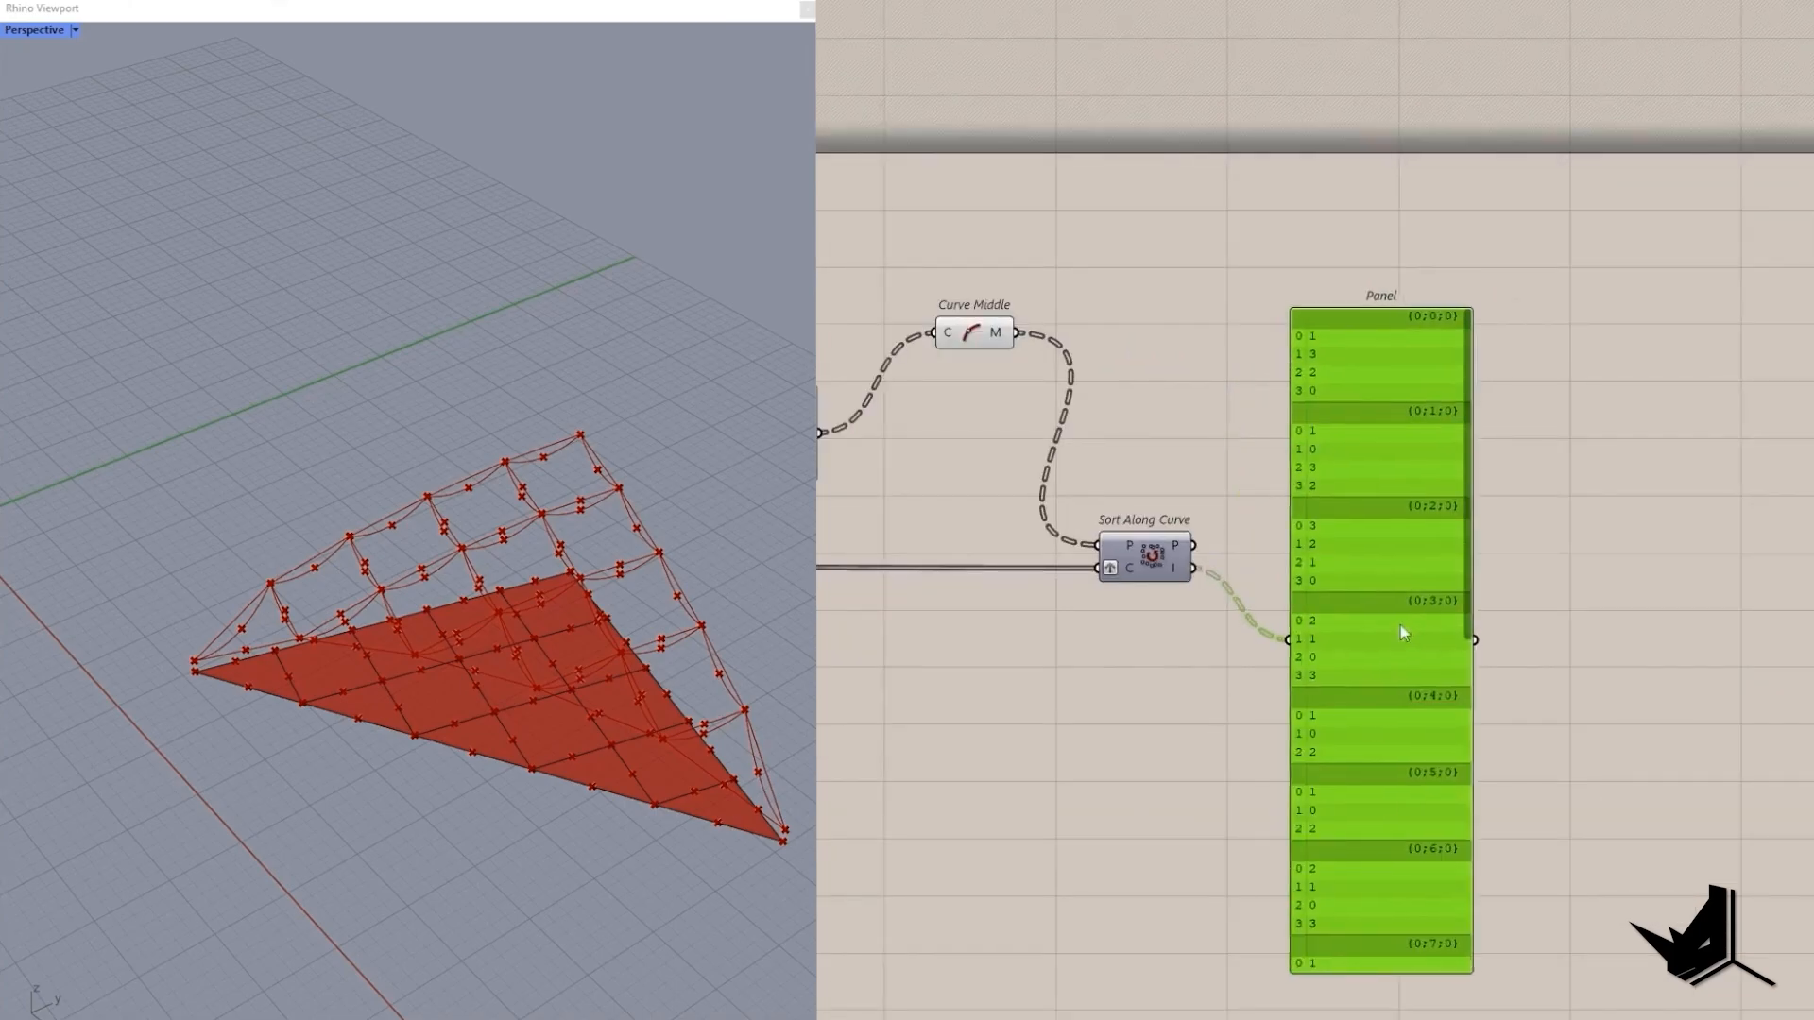
{"action": "left_click_drag", "start_coordinate": [1396, 623], "coordinate": [1556, 546]}
Add a List Item component with Merge R in L and the Sort Along Curve I output in i, placed below Sort Along Curve.
{"action": "double_click", "coordinate": [1242, 709]}
{"action": "type", "text": "item"}
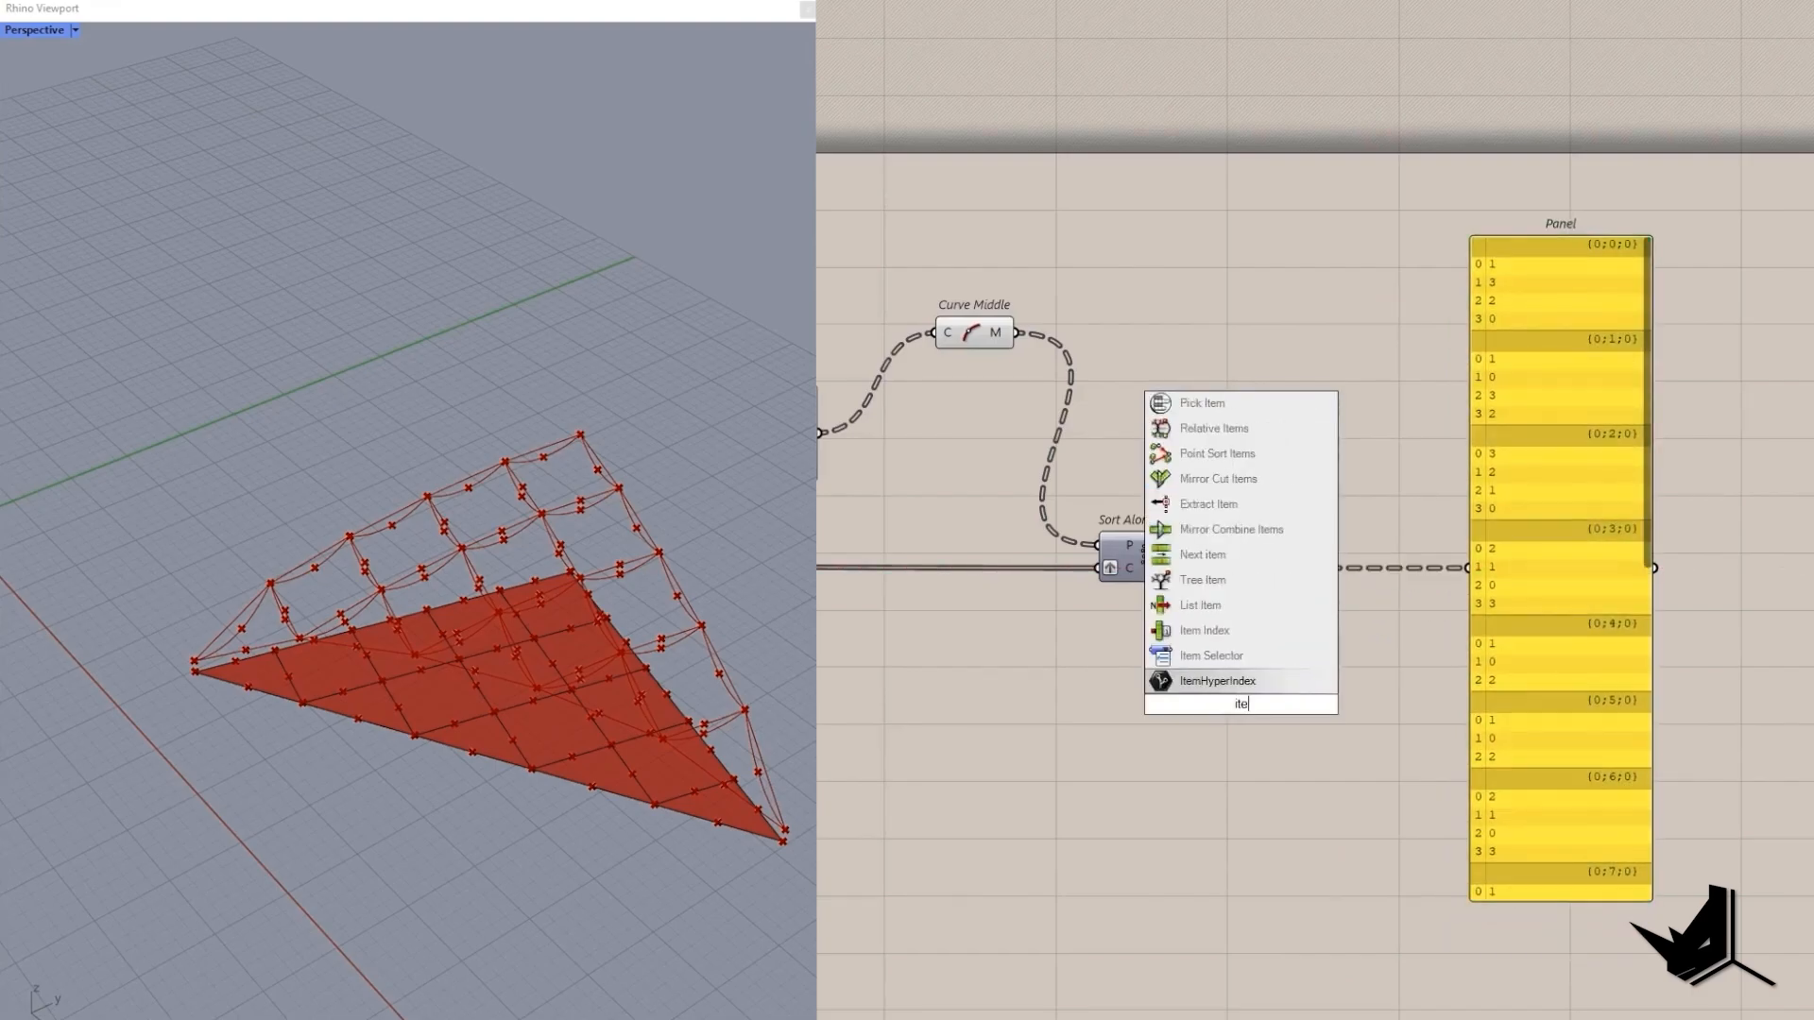
{"action": "left_click", "coordinate": [1234, 681]}
{"action": "left_click_drag", "start_coordinate": [1204, 688], "coordinate": [1197, 584]}
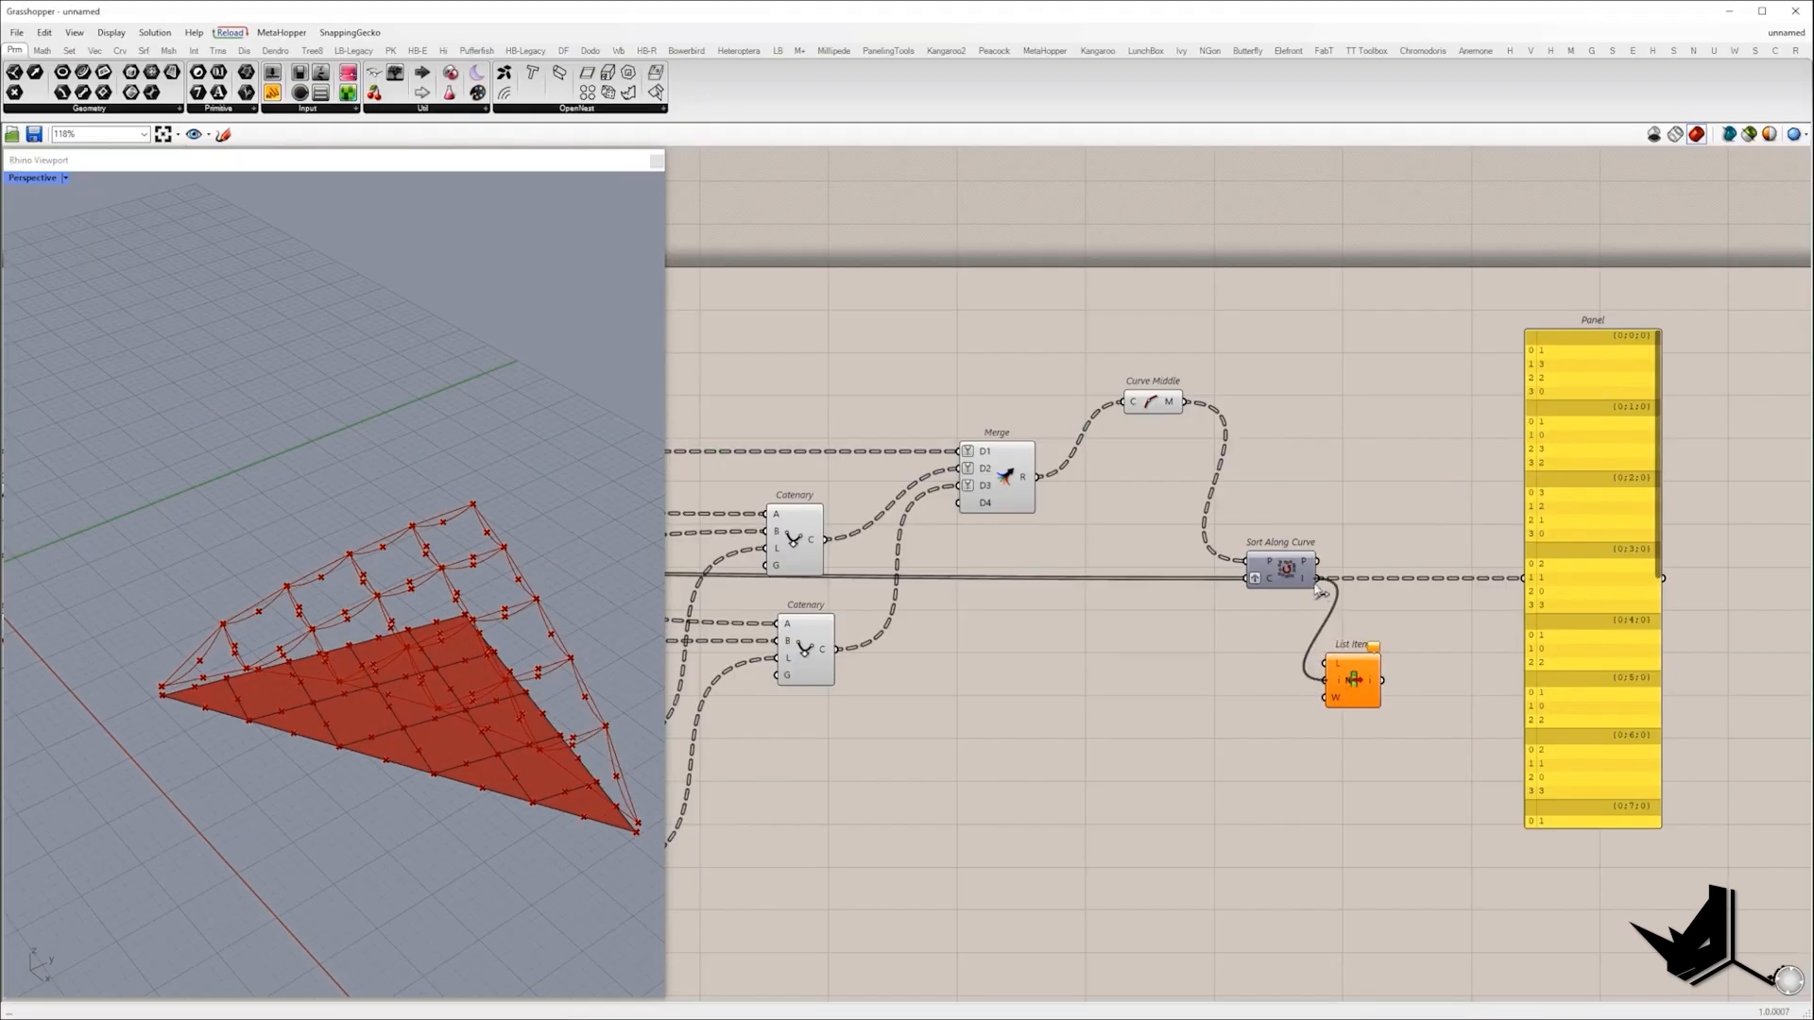
{"action": "left_click", "coordinate": [1008, 484]}
{"action": "left_click_drag", "start_coordinate": [1037, 478], "coordinate": [1325, 663]}
{"action": "left_click_drag", "start_coordinate": [1352, 682], "coordinate": [1383, 725]}
Turn off the preview of the components preceding the new List Item, including Merge, Curve Middle and Sort Along Curve.
{"action": "left_click_drag", "start_coordinate": [1368, 640], "coordinate": [761, 334]}
{"action": "right_click_drag", "start_coordinate": [1364, 540], "coordinate": [1060, 484]}
{"action": "left_click", "coordinate": [1272, 538]}
{"action": "right_click_drag", "start_coordinate": [1096, 668], "coordinate": [729, 708]}
{"action": "scroll", "coordinate": [730, 707], "scroll_direction": "up", "scroll_amount": 1}
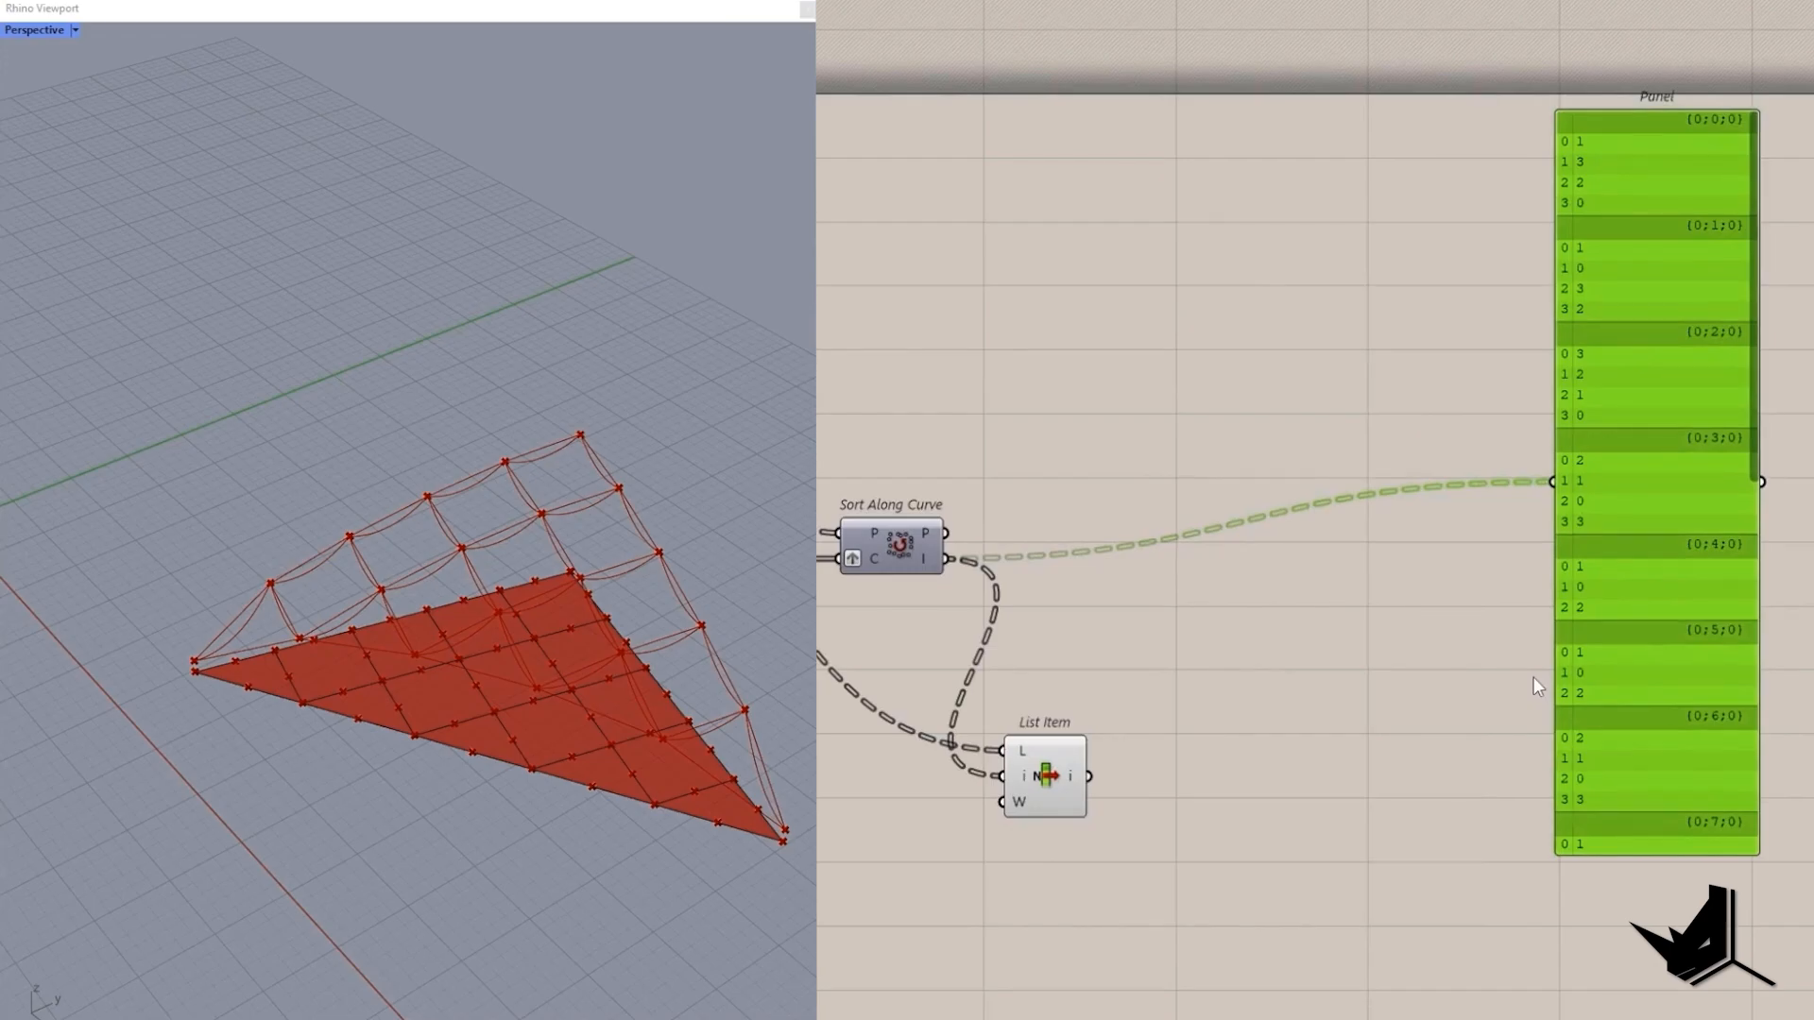
Add a List Length component below the new List Item and connect the List Item output to its L input.
{"action": "right_click_drag", "start_coordinate": [1533, 677], "coordinate": [1355, 733]}
{"action": "scroll", "coordinate": [1355, 733], "scroll_direction": "up", "scroll_amount": 1}
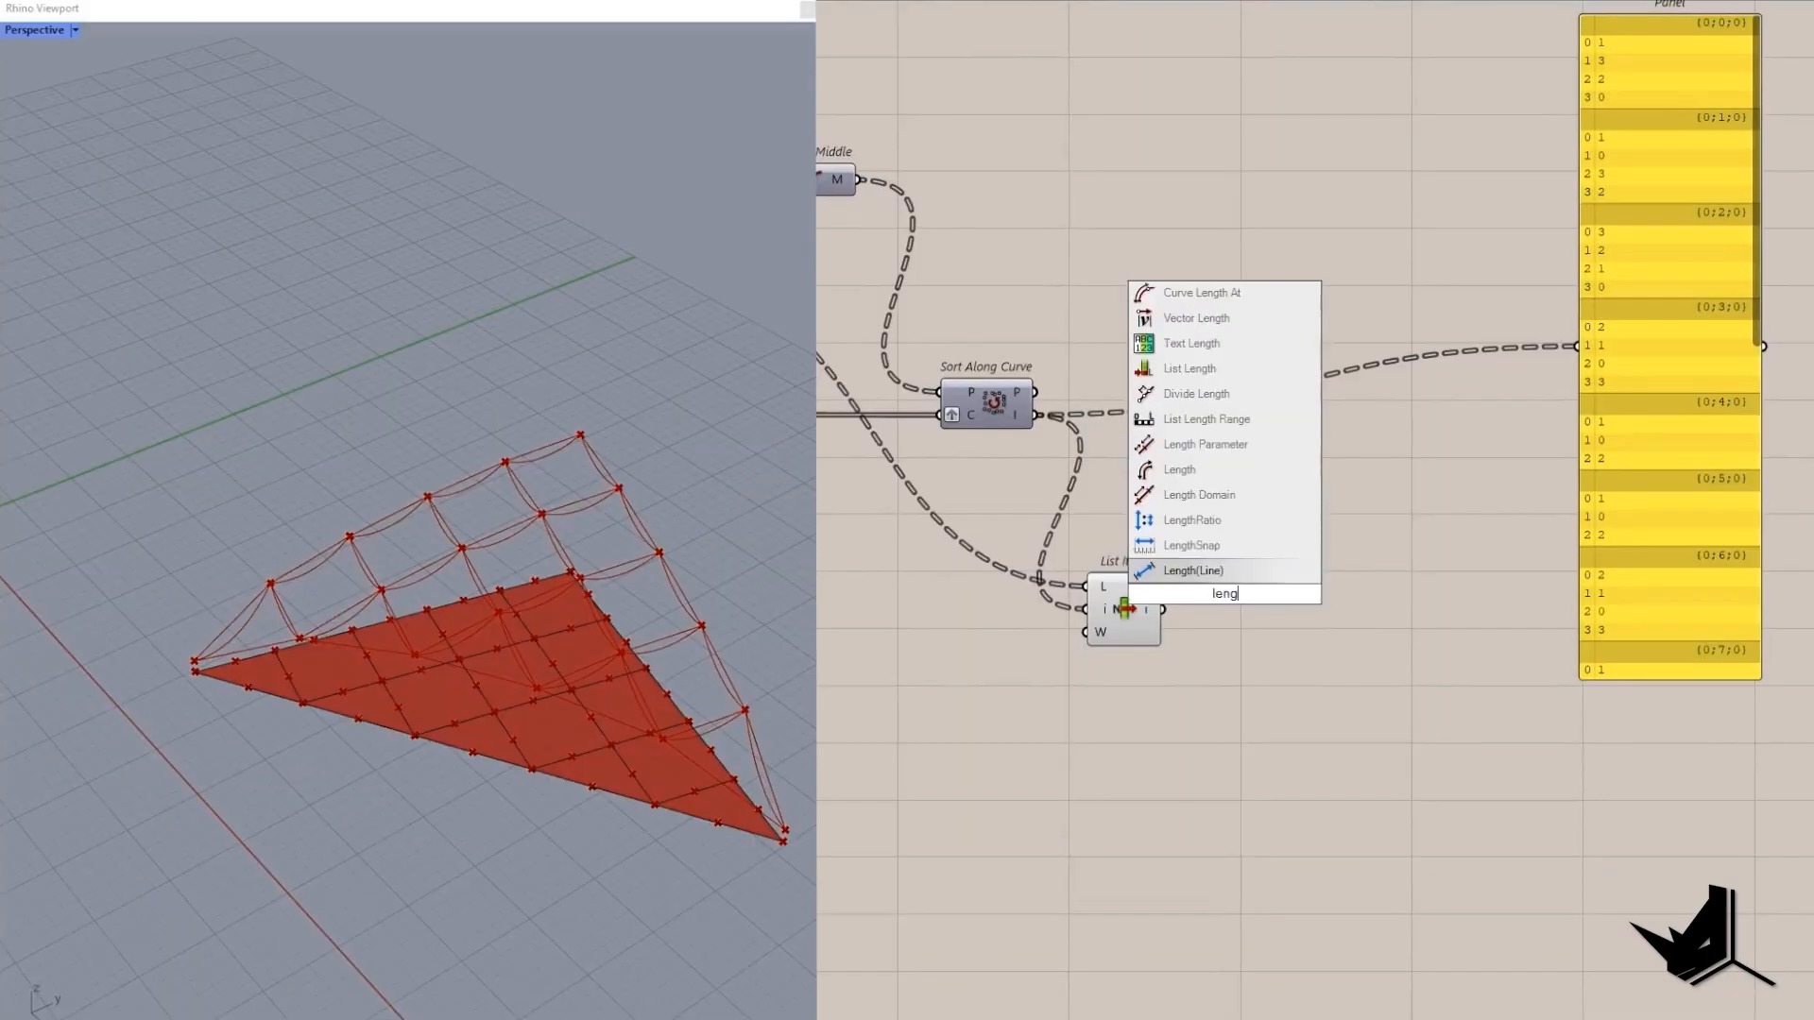
{"action": "left_click", "coordinate": [1189, 369]}
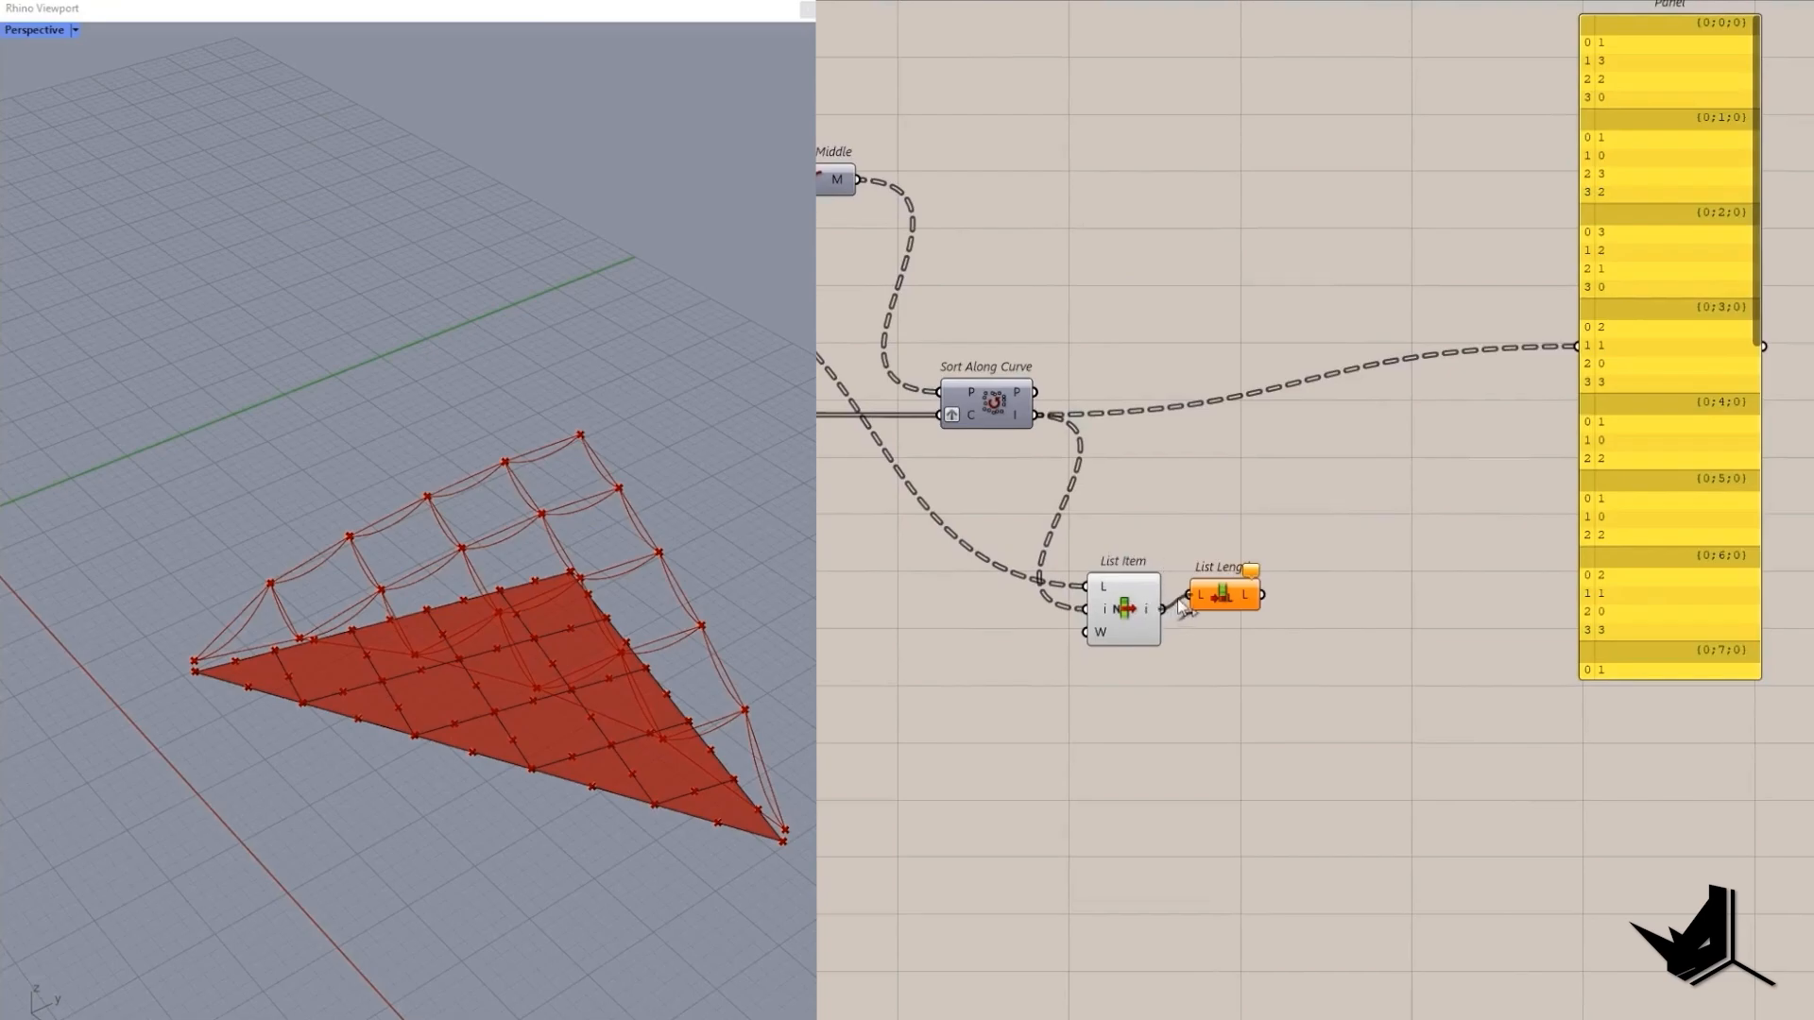
{"action": "double_click", "coordinate": [1342, 691]}
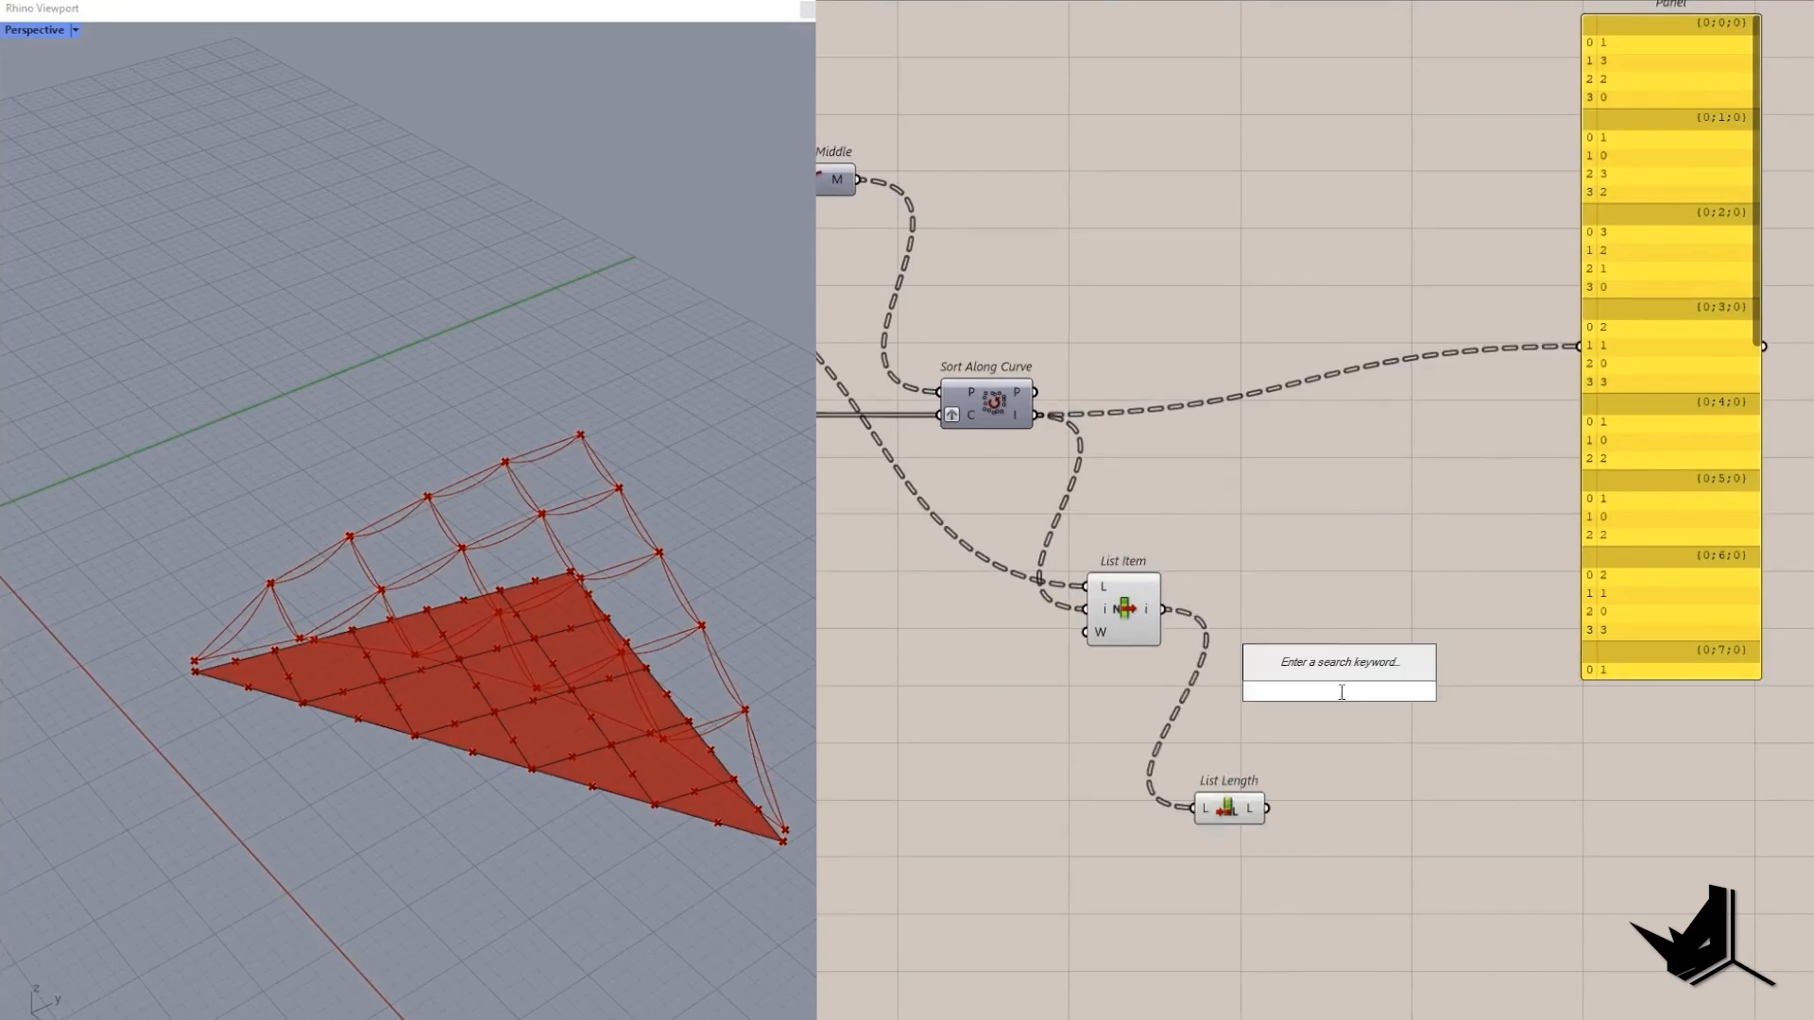
Add an Equality component that compares the List Length output with a panel value of 4.
{"action": "type", "text": "equality"}
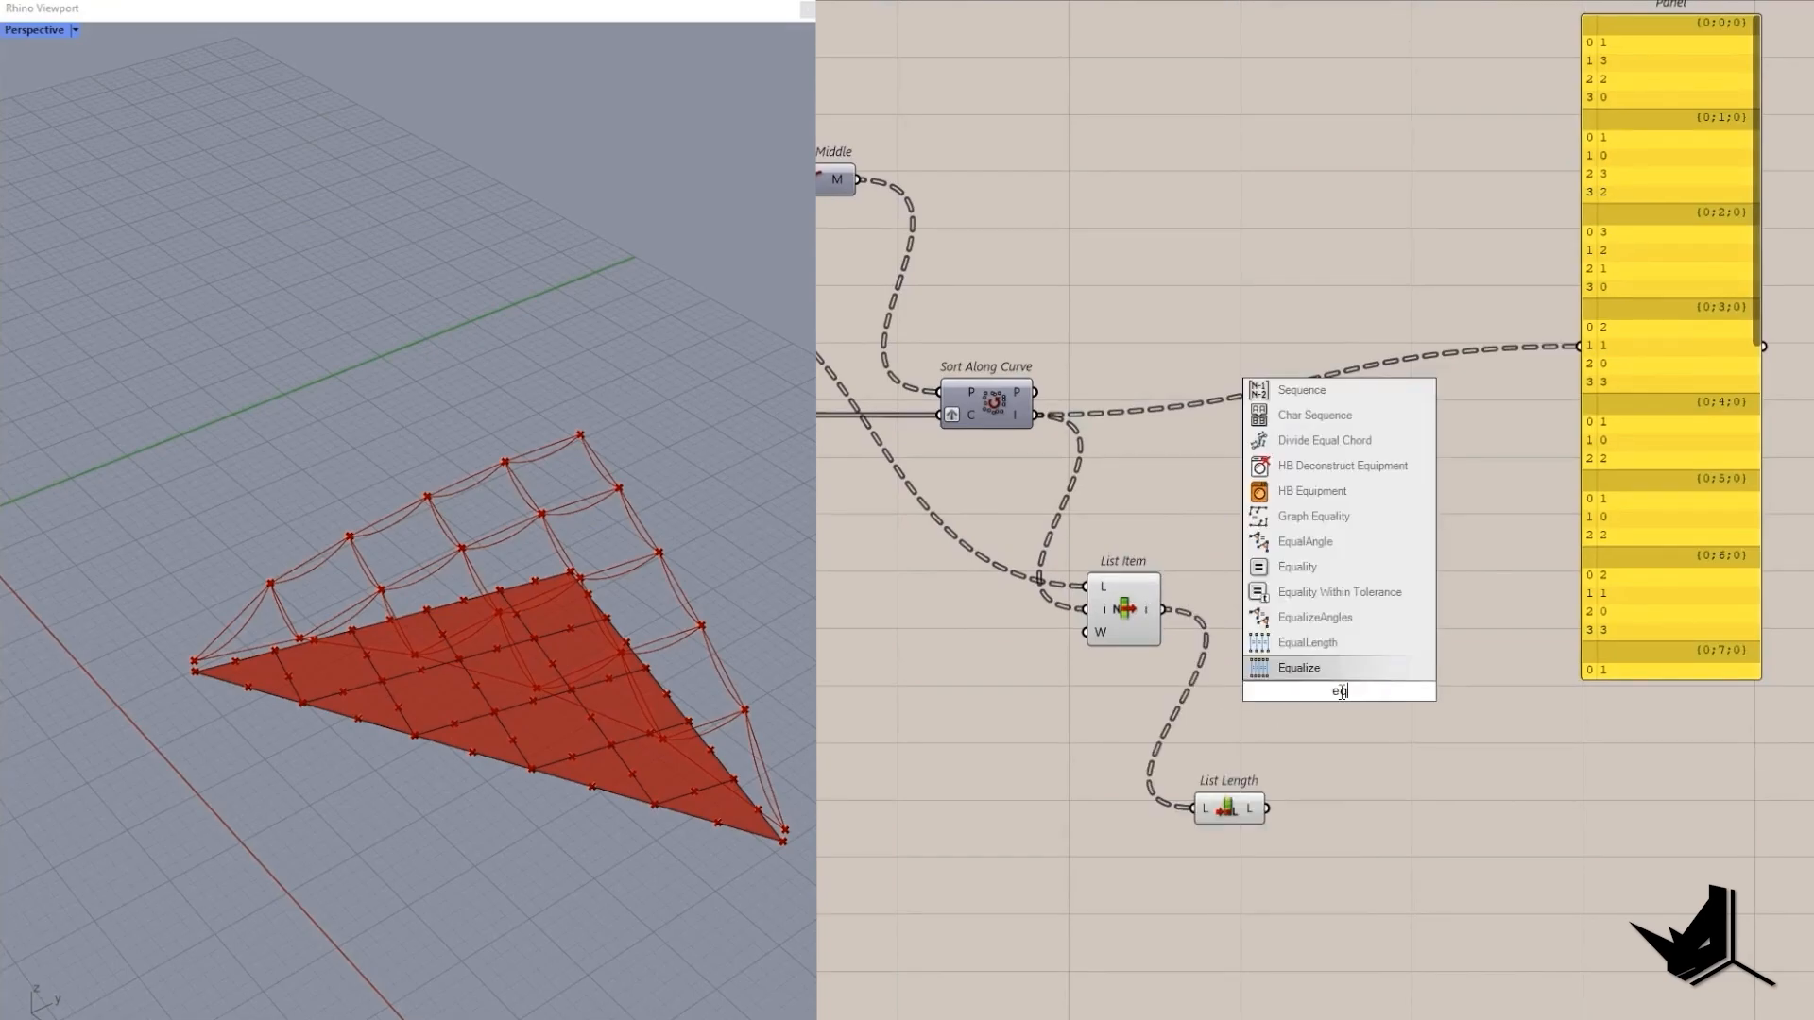
{"action": "left_click", "coordinate": [1323, 615]}
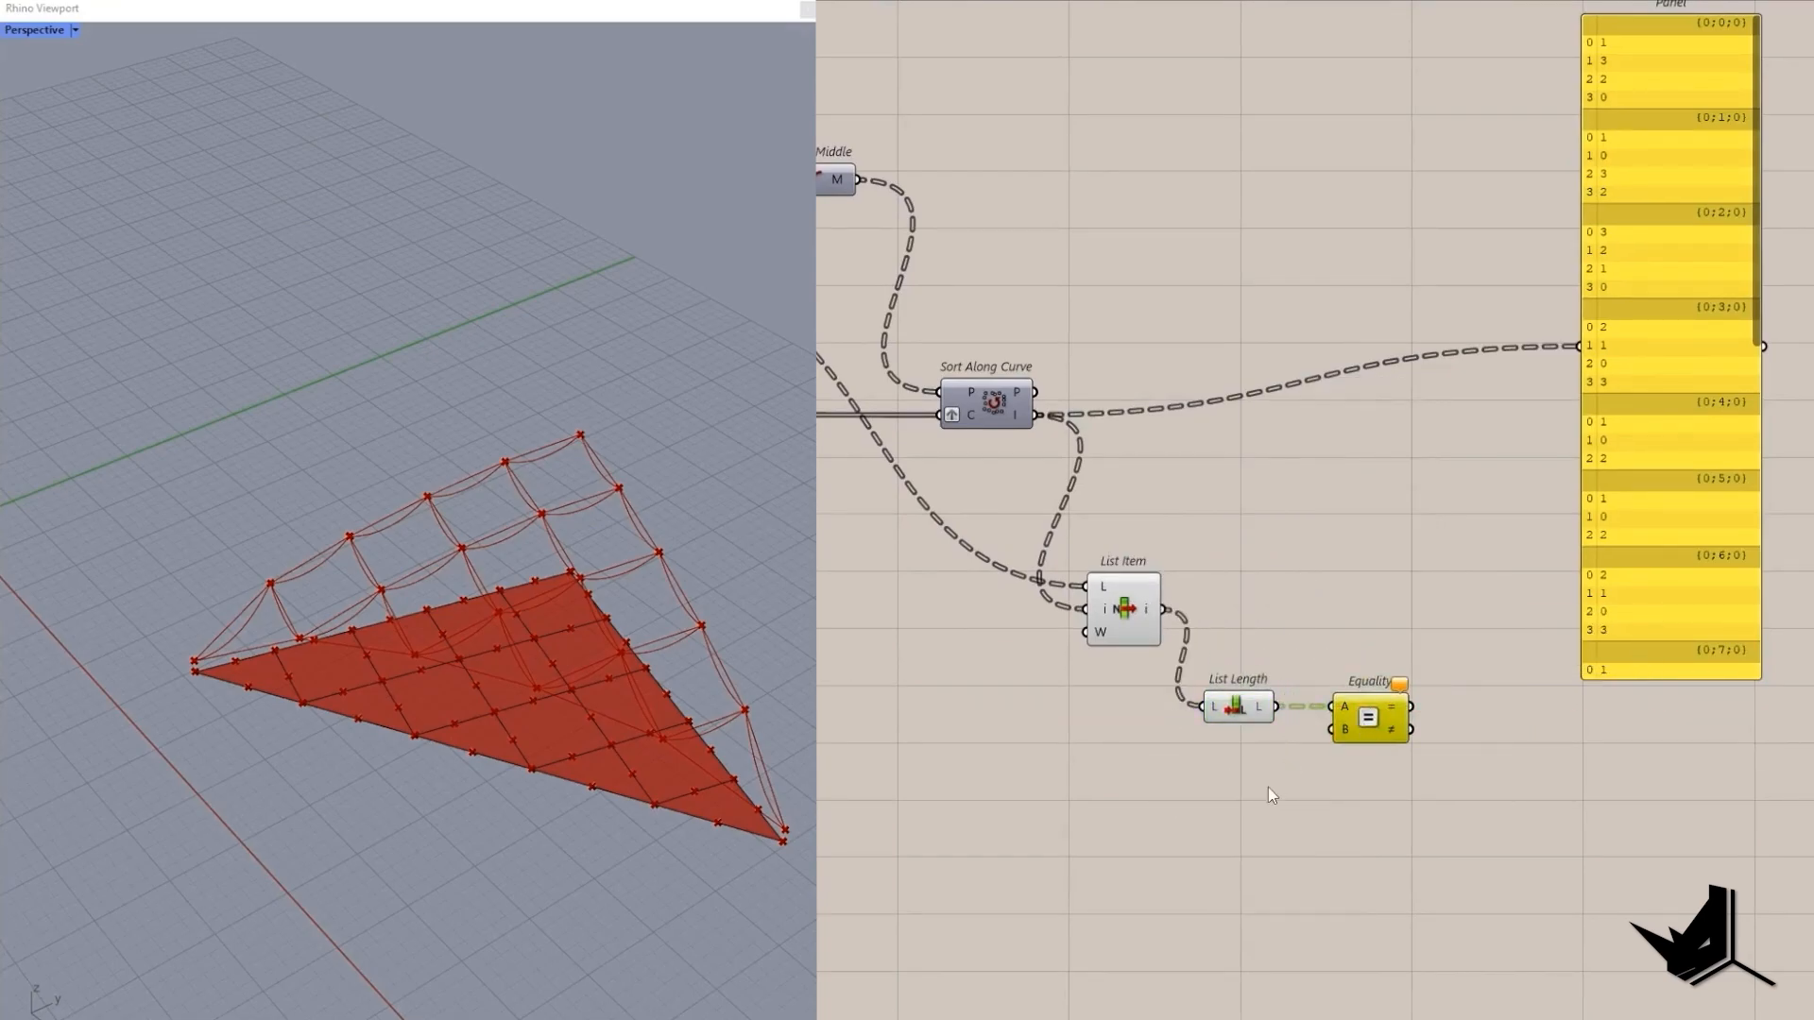
{"action": "double_click", "coordinate": [1269, 788]}
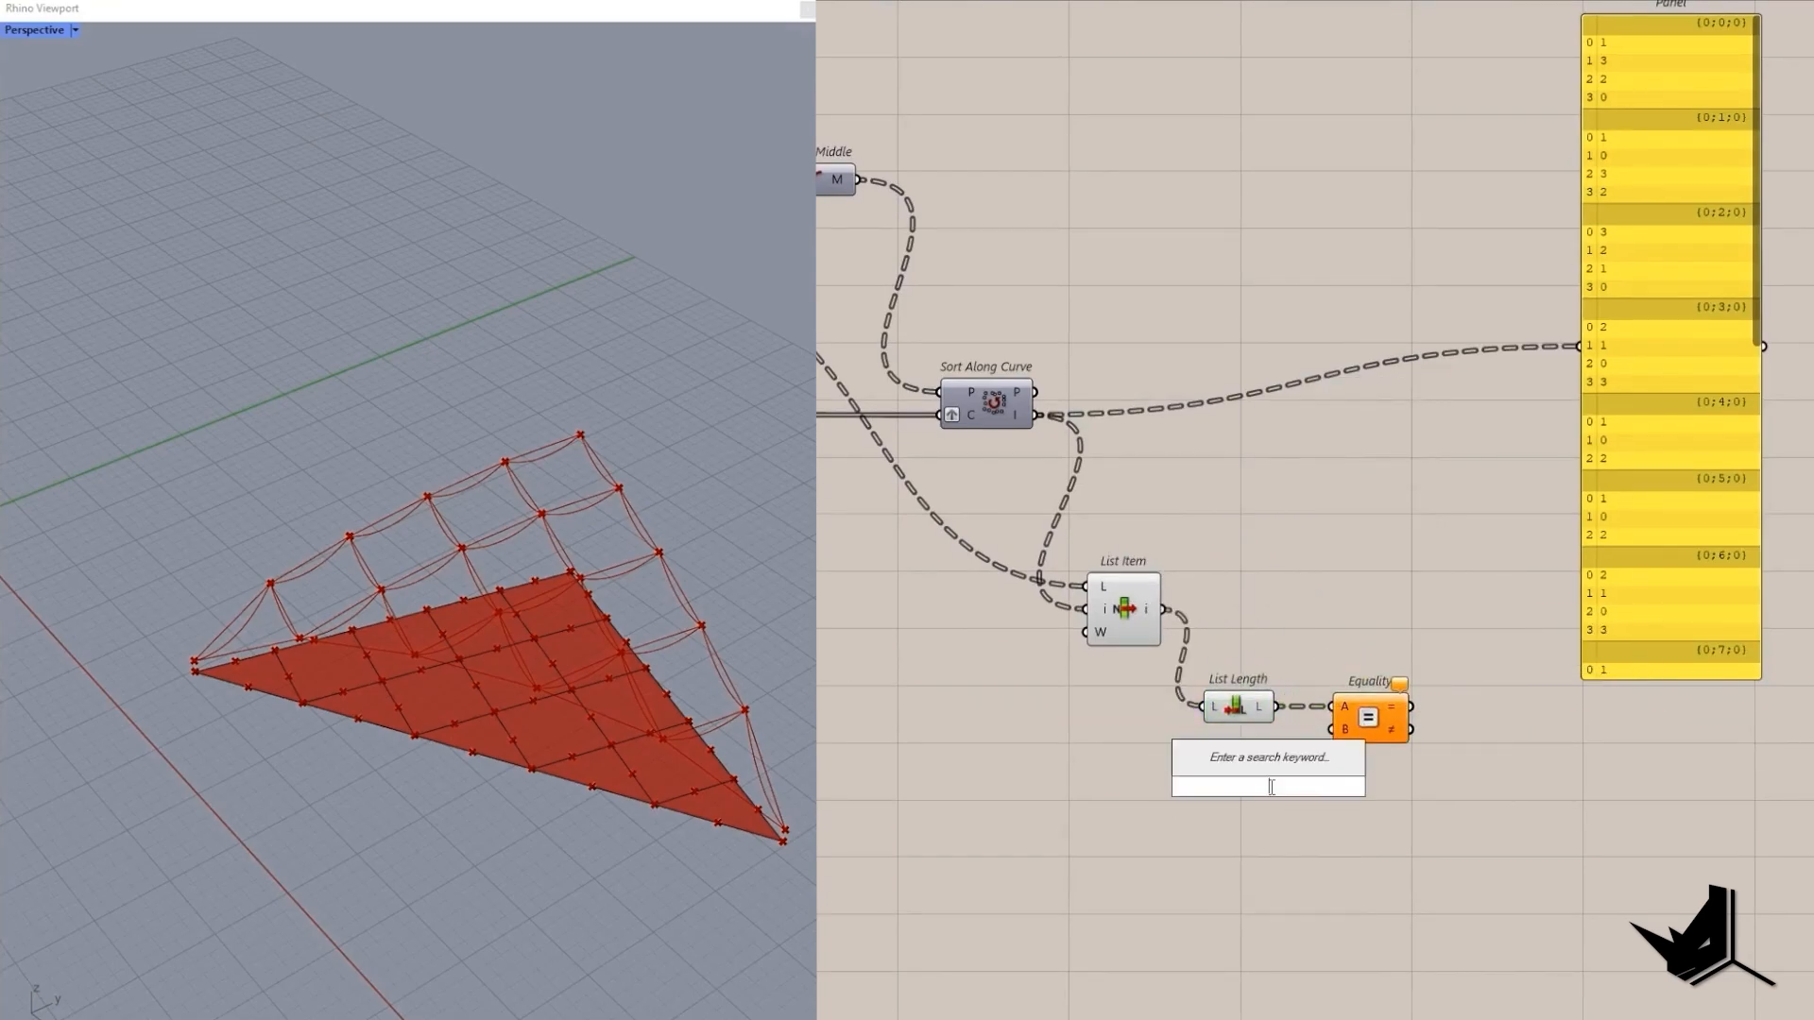
{"action": "type", "text": "//4"}
{"action": "key", "text": "Return"}
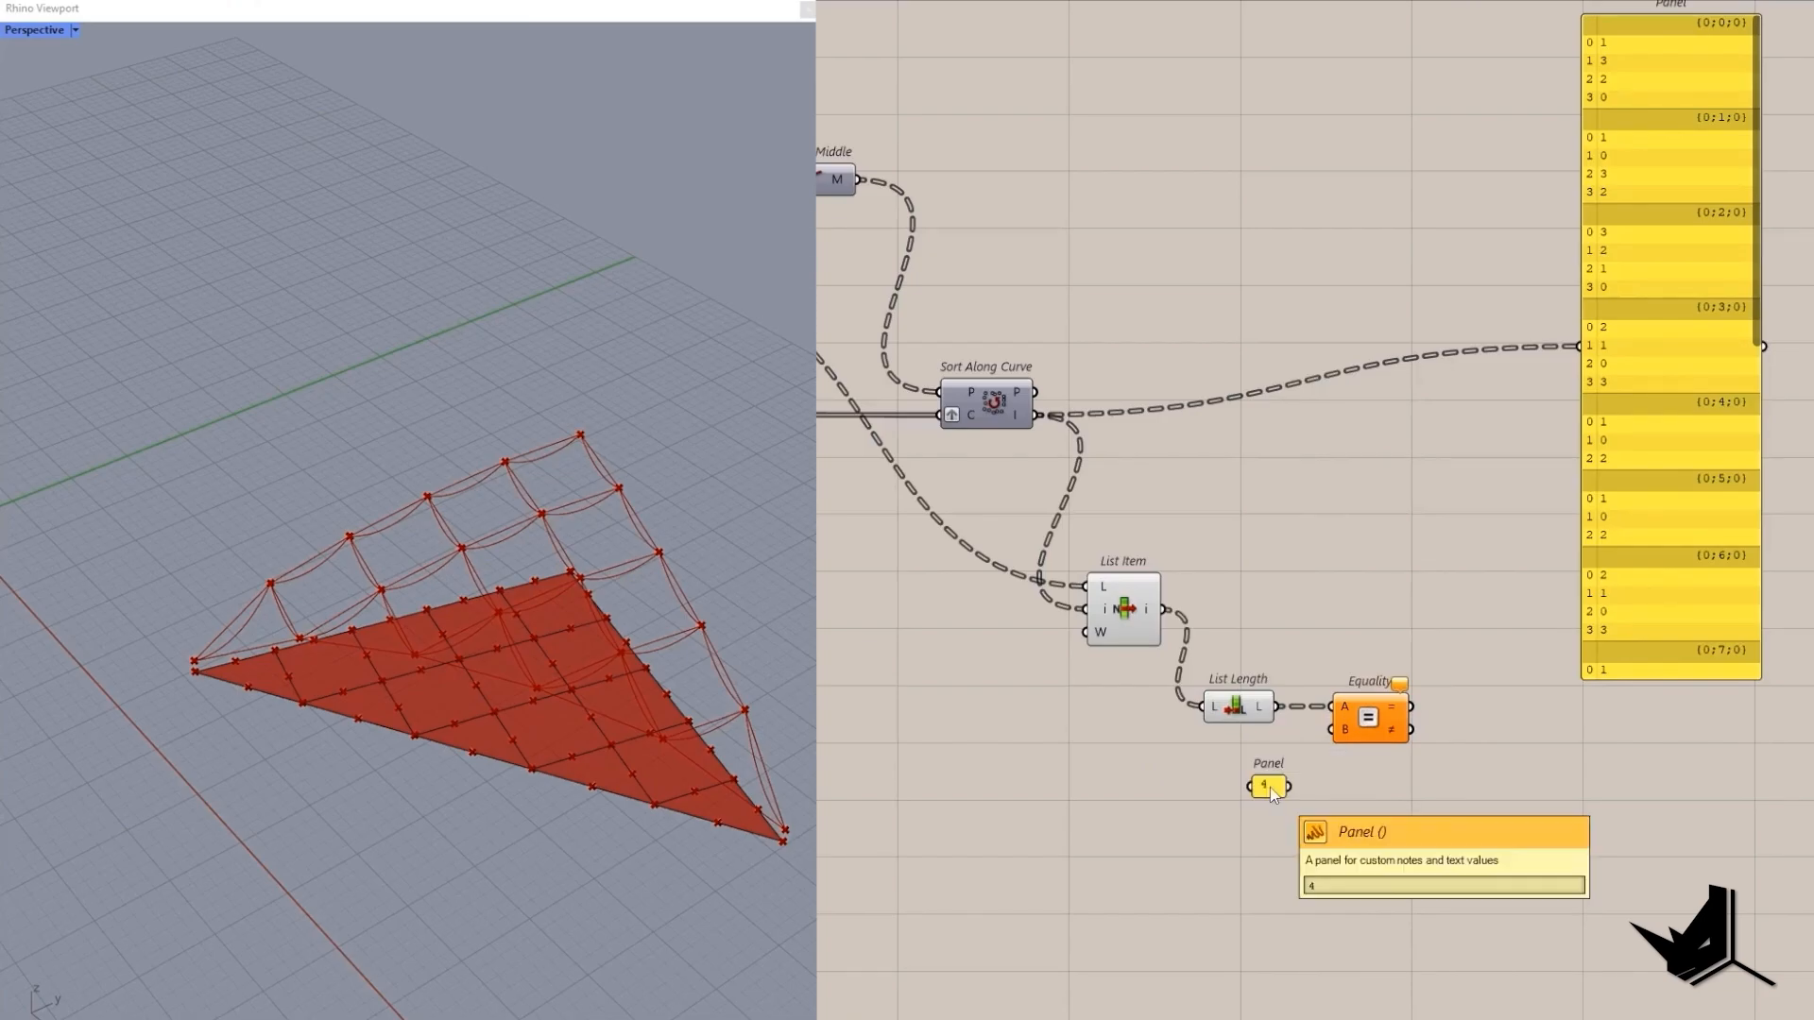
{"action": "scroll", "coordinate": [1270, 793], "scroll_direction": "up", "scroll_amount": 1}
{"action": "left_click_drag", "start_coordinate": [1302, 788], "coordinate": [1353, 718]}
Add a Dispatch component, feeding its list from the List Item output and its pattern from the Equality component's equal output.
{"action": "scroll", "coordinate": [1525, 640], "scroll_direction": "down", "scroll_amount": 1}
{"action": "double_click", "coordinate": [1524, 641]}
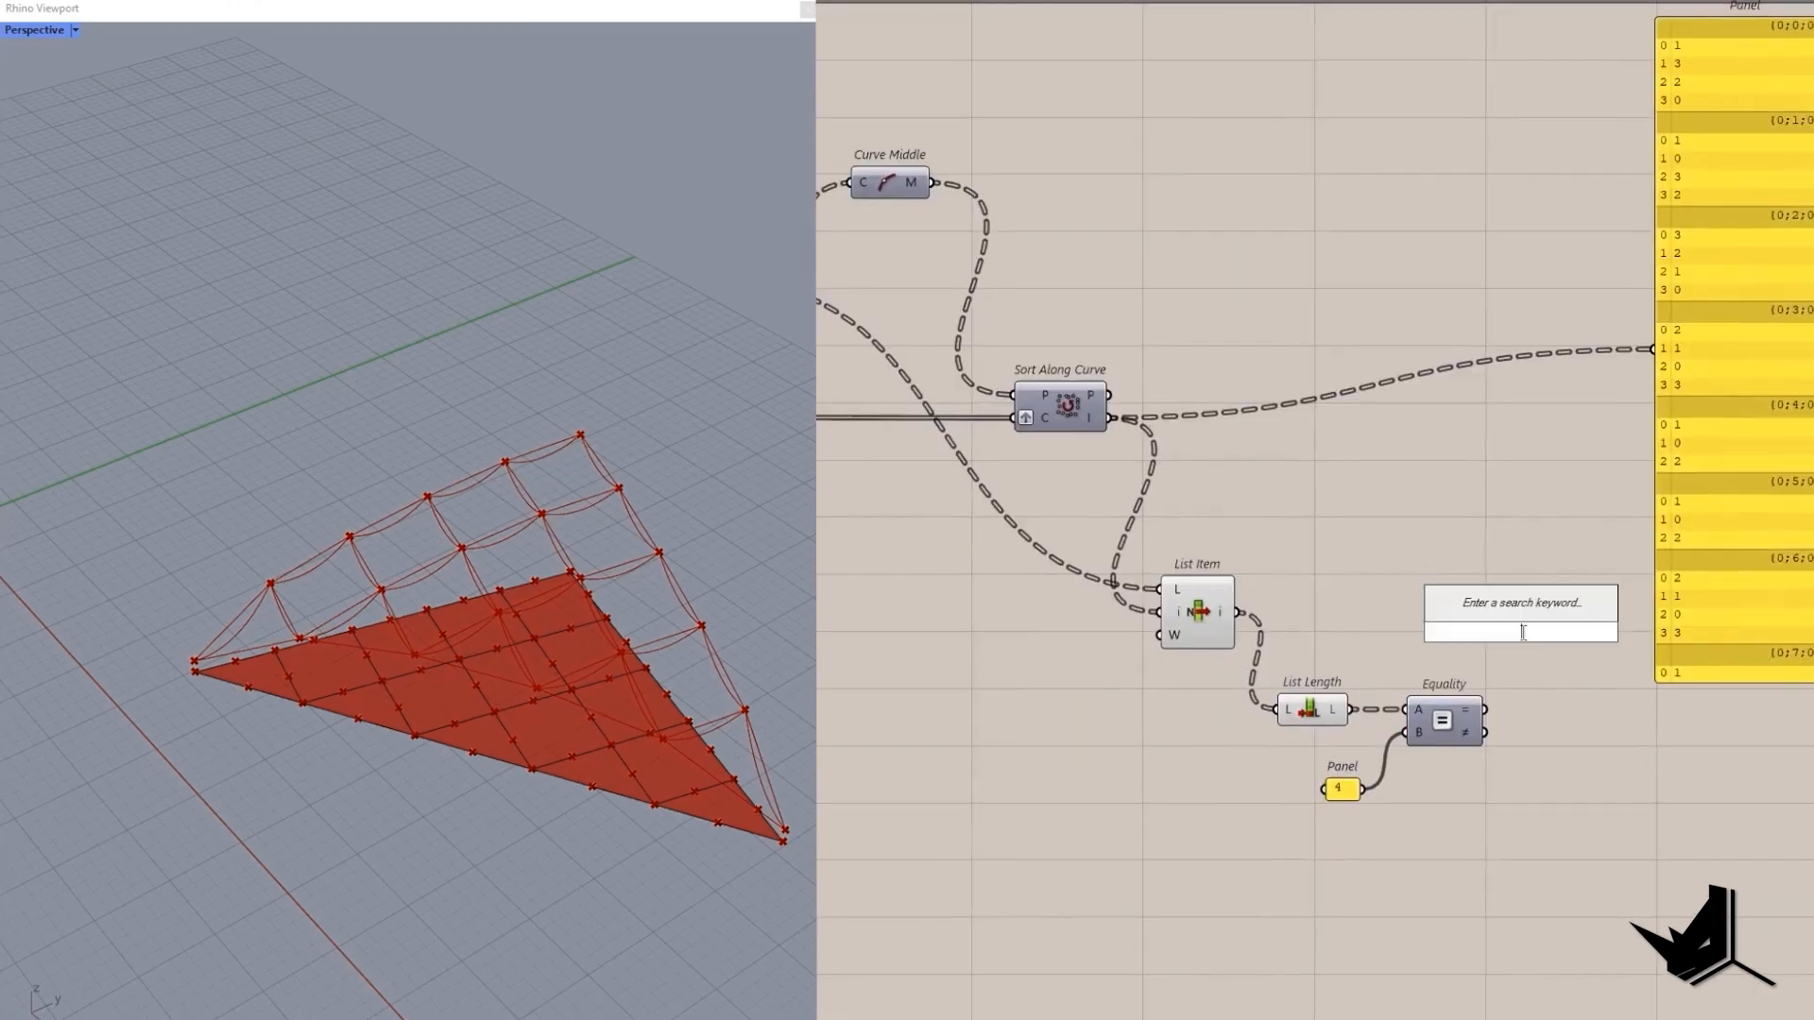
{"action": "type", "text": "dis"}
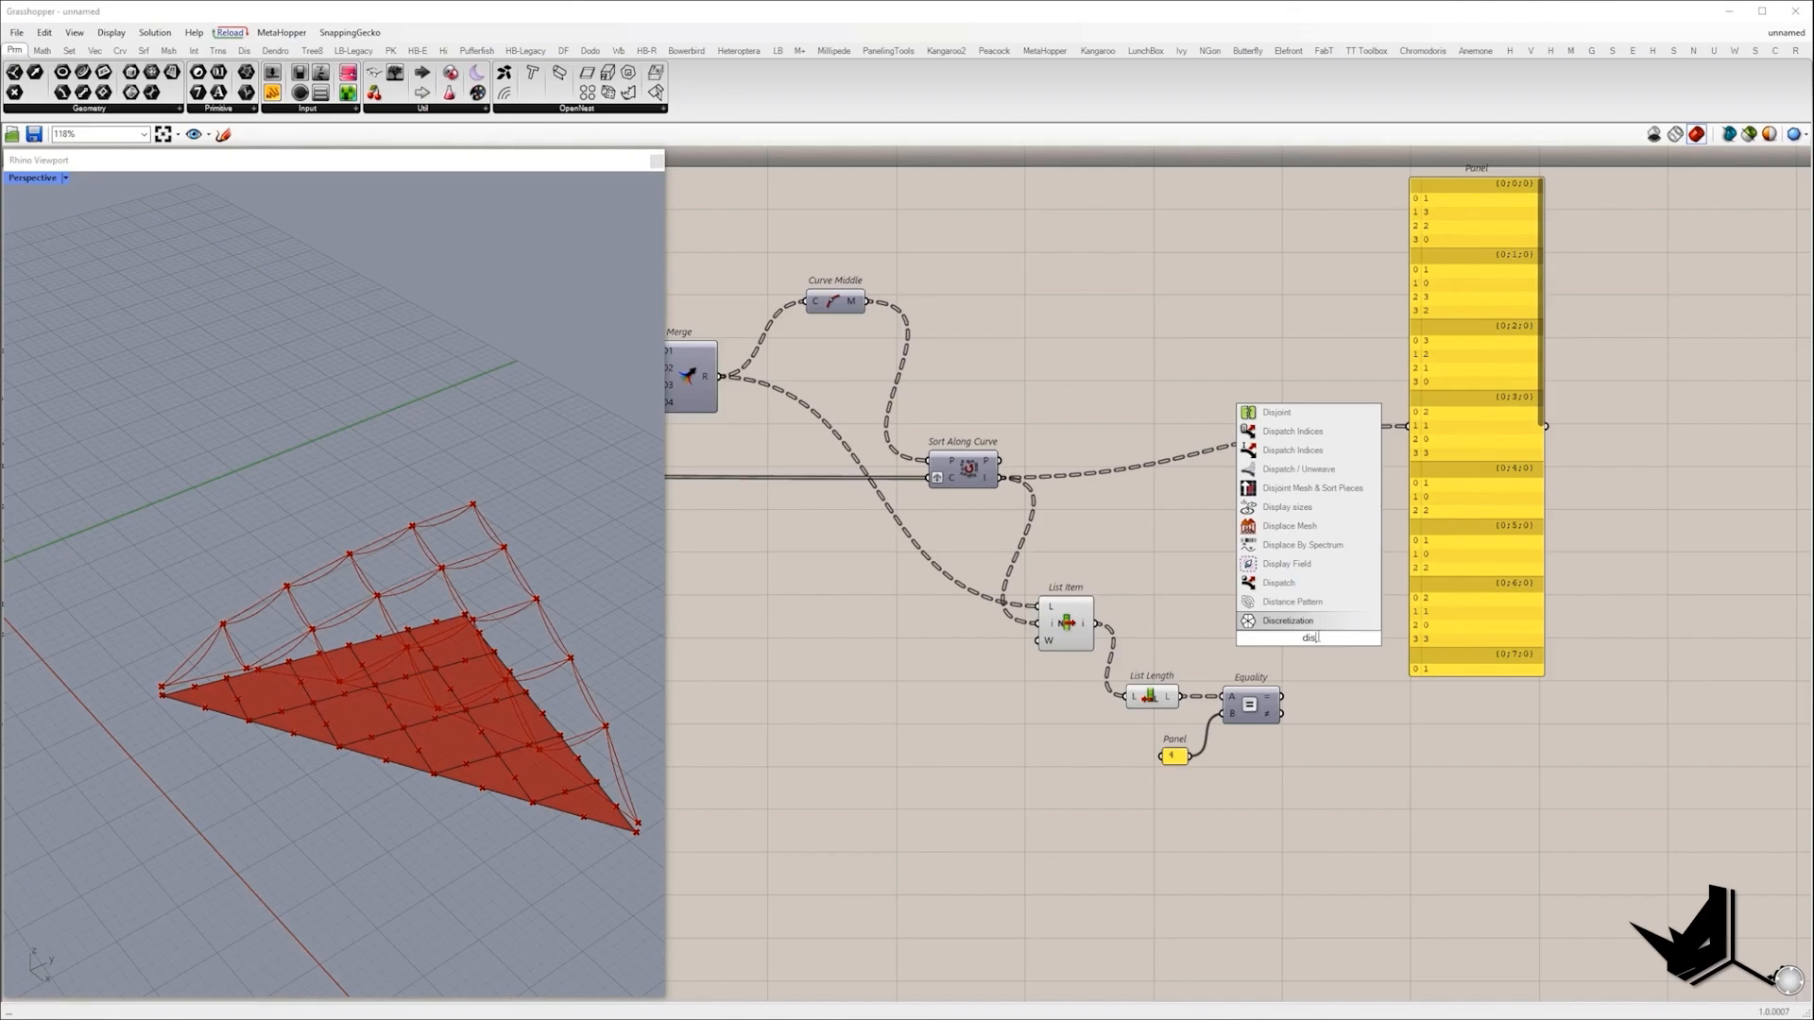
{"action": "left_click", "coordinate": [1497, 558]}
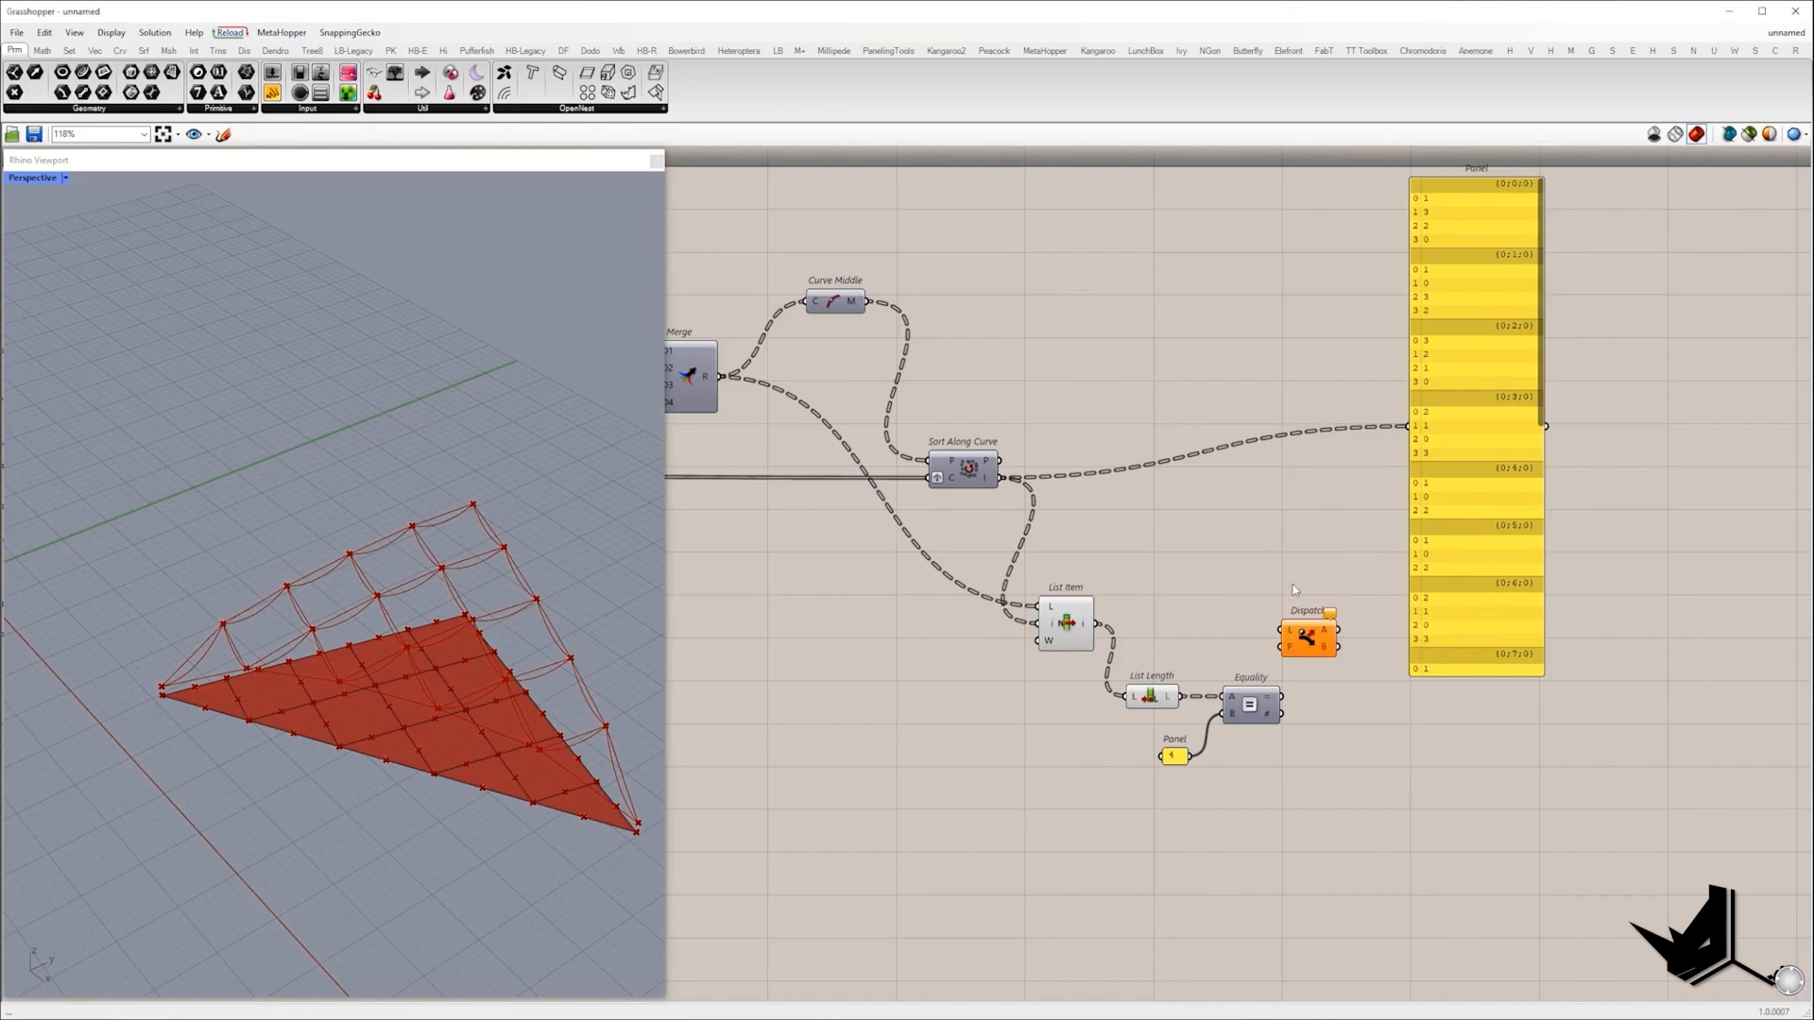
{"action": "left_click_drag", "start_coordinate": [1245, 714], "coordinate": [1040, 600]}
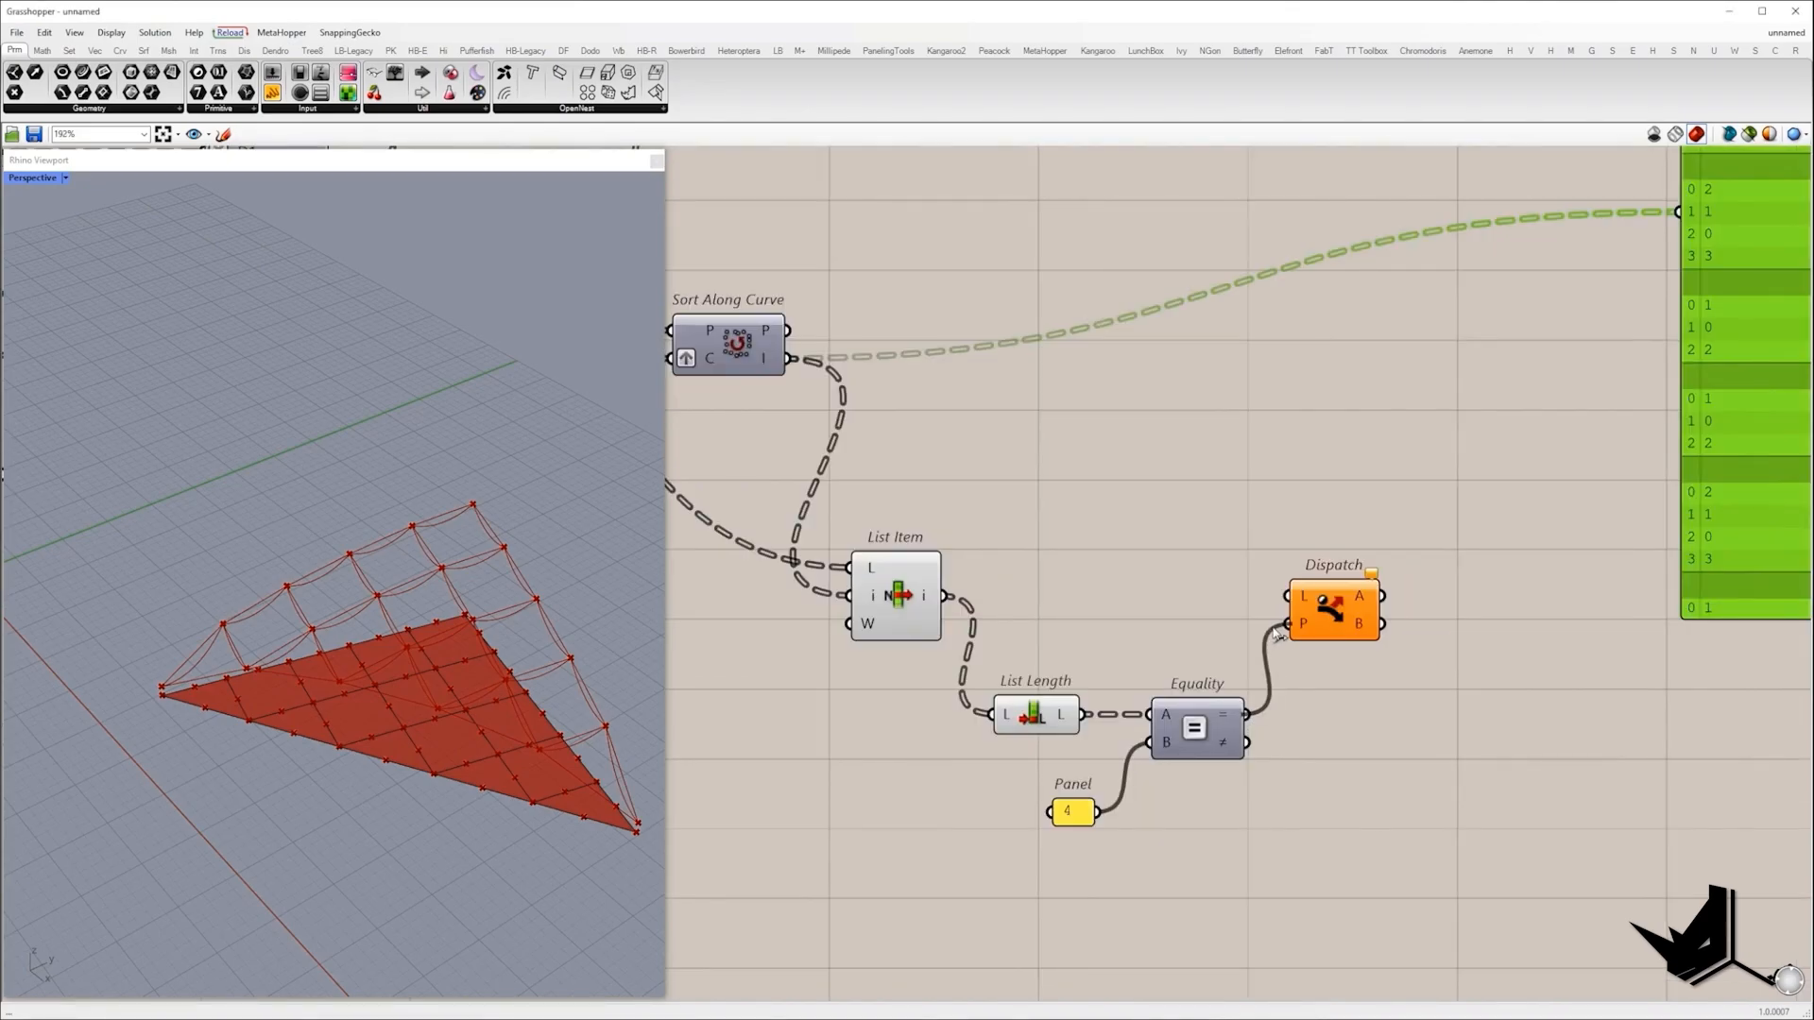
{"action": "scroll", "coordinate": [1292, 609], "scroll_direction": "down", "scroll_amount": 2}
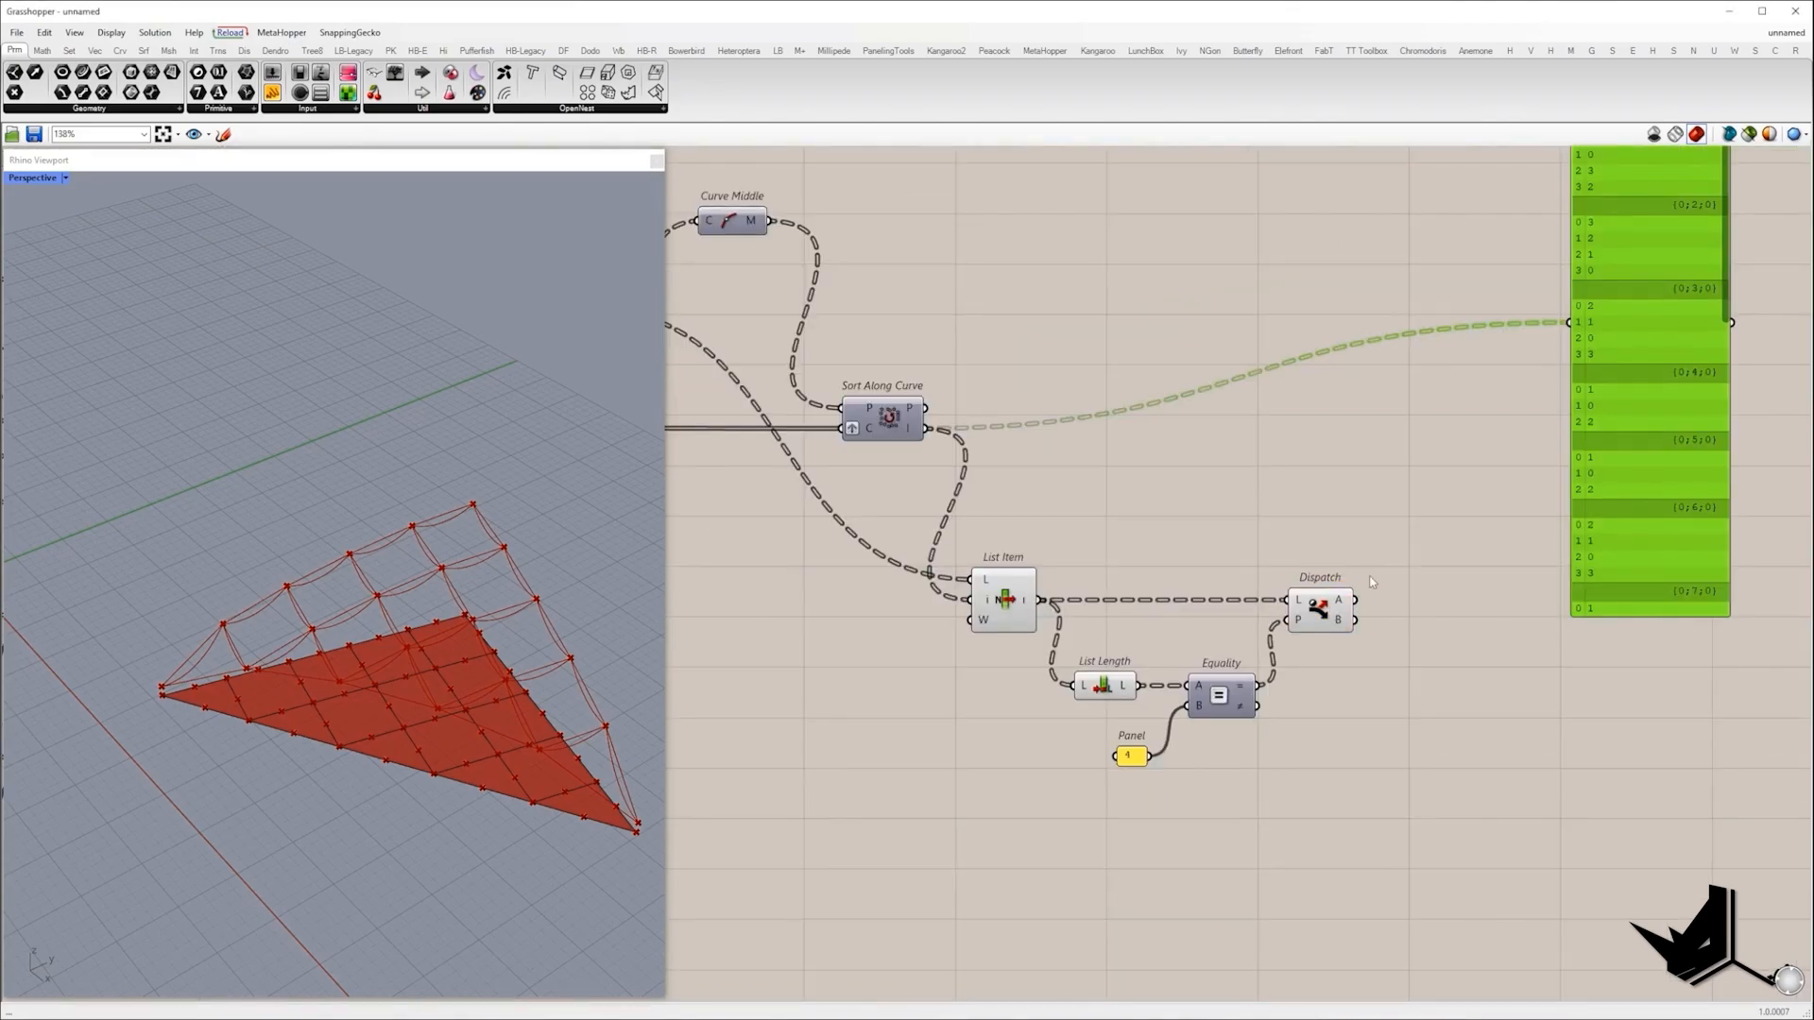
Store Dispatch outputs A and B in two separate Curve containers.
{"action": "right_click_drag", "start_coordinate": [1406, 523], "coordinate": [1236, 543]}
{"action": "double_click", "coordinate": [1235, 543]}
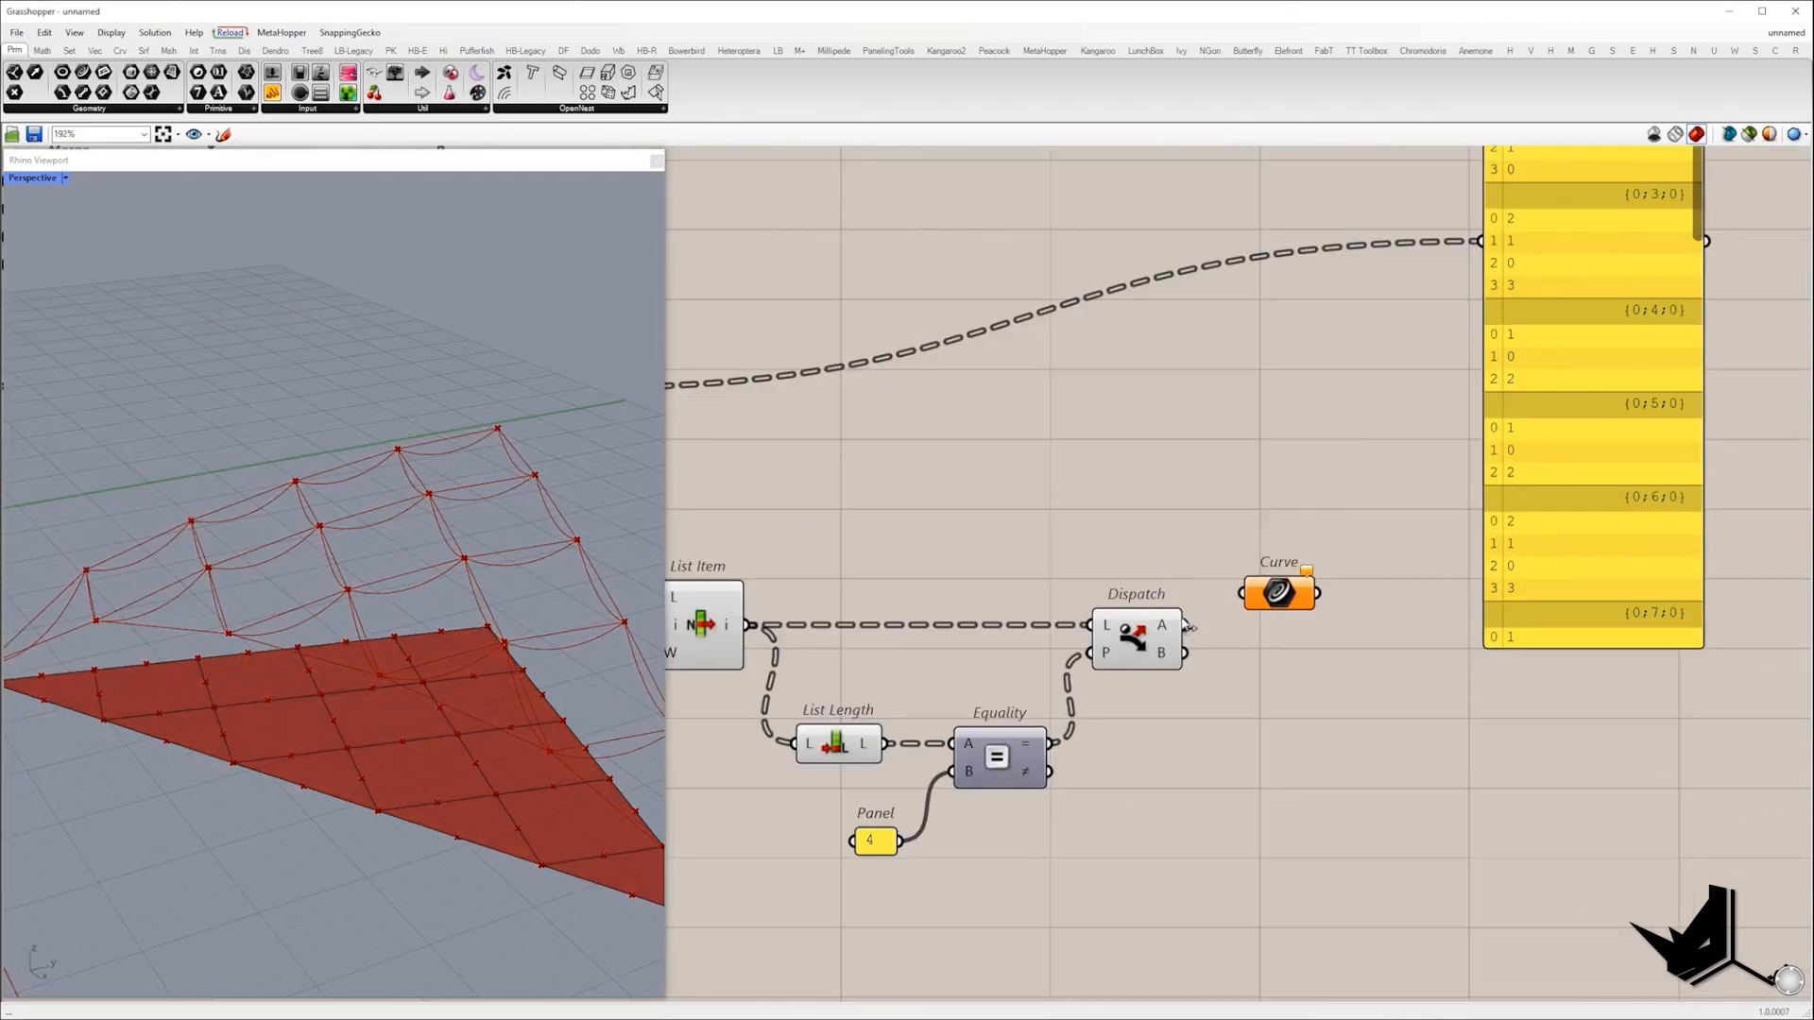
{"action": "left_click_drag", "start_coordinate": [1181, 619], "coordinate": [1285, 536]}
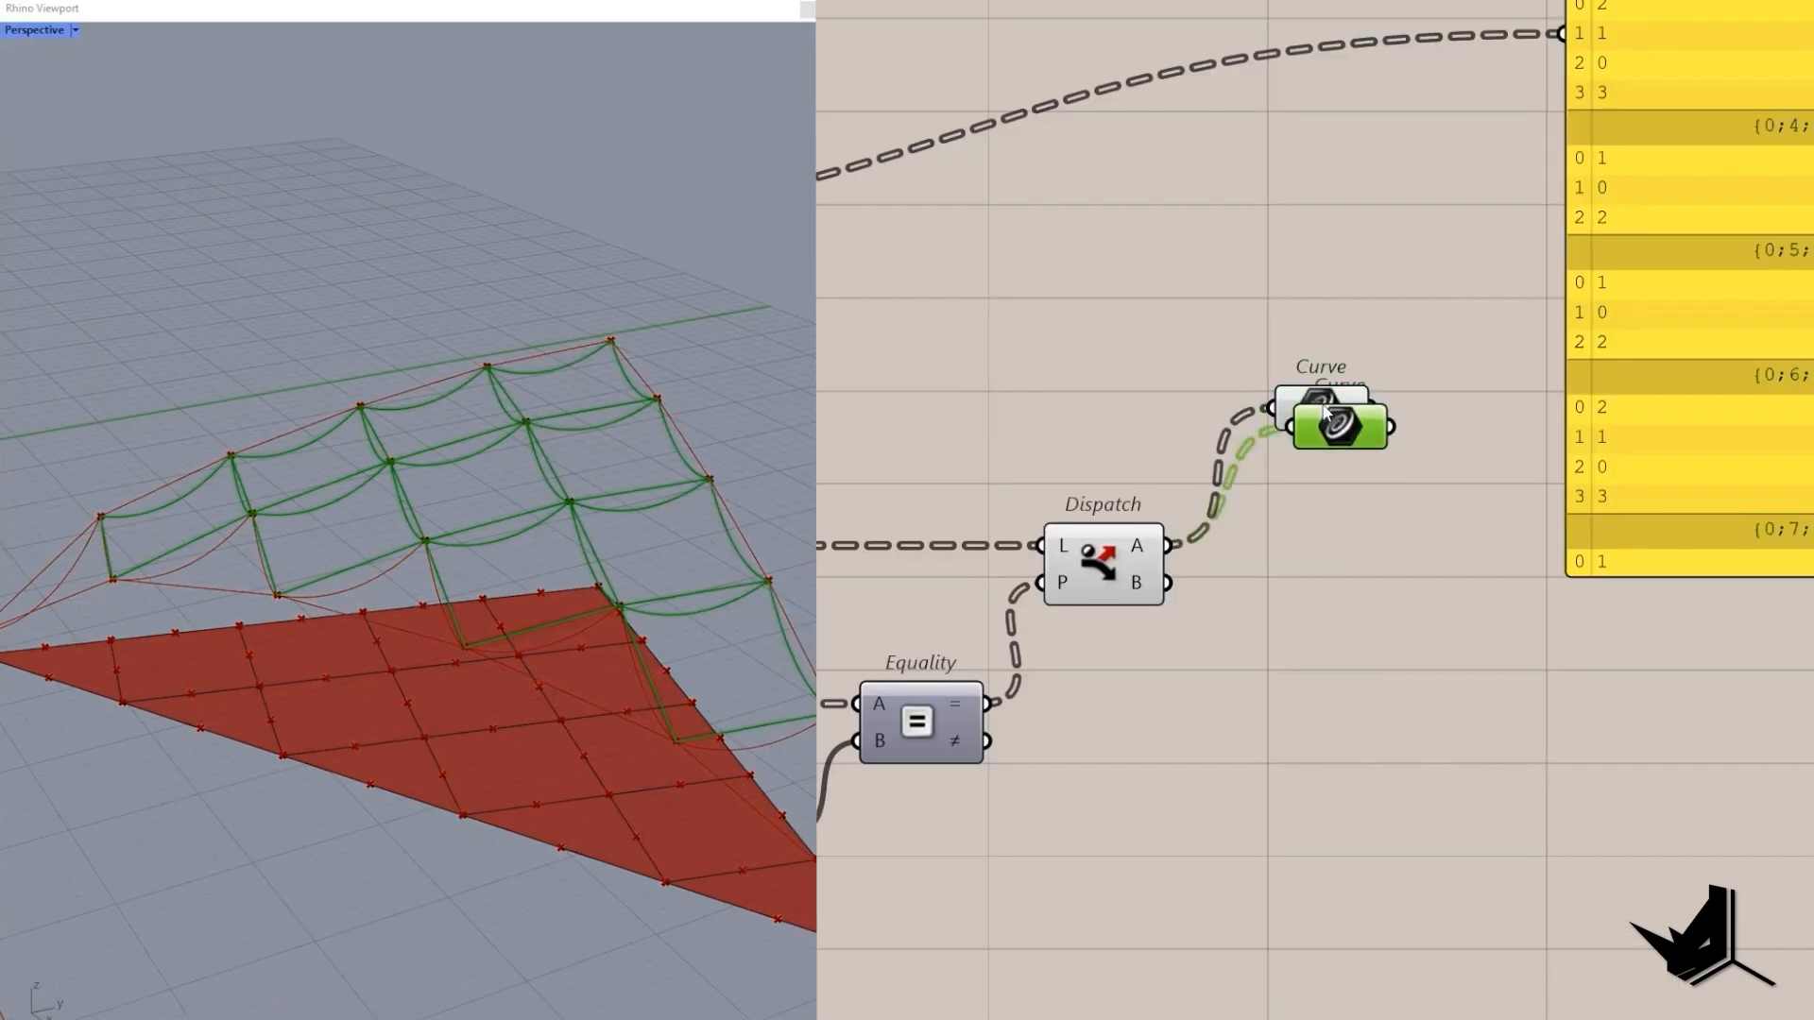
{"action": "left_click_drag", "start_coordinate": [1321, 408], "coordinate": [1326, 767], "text": "alt"}
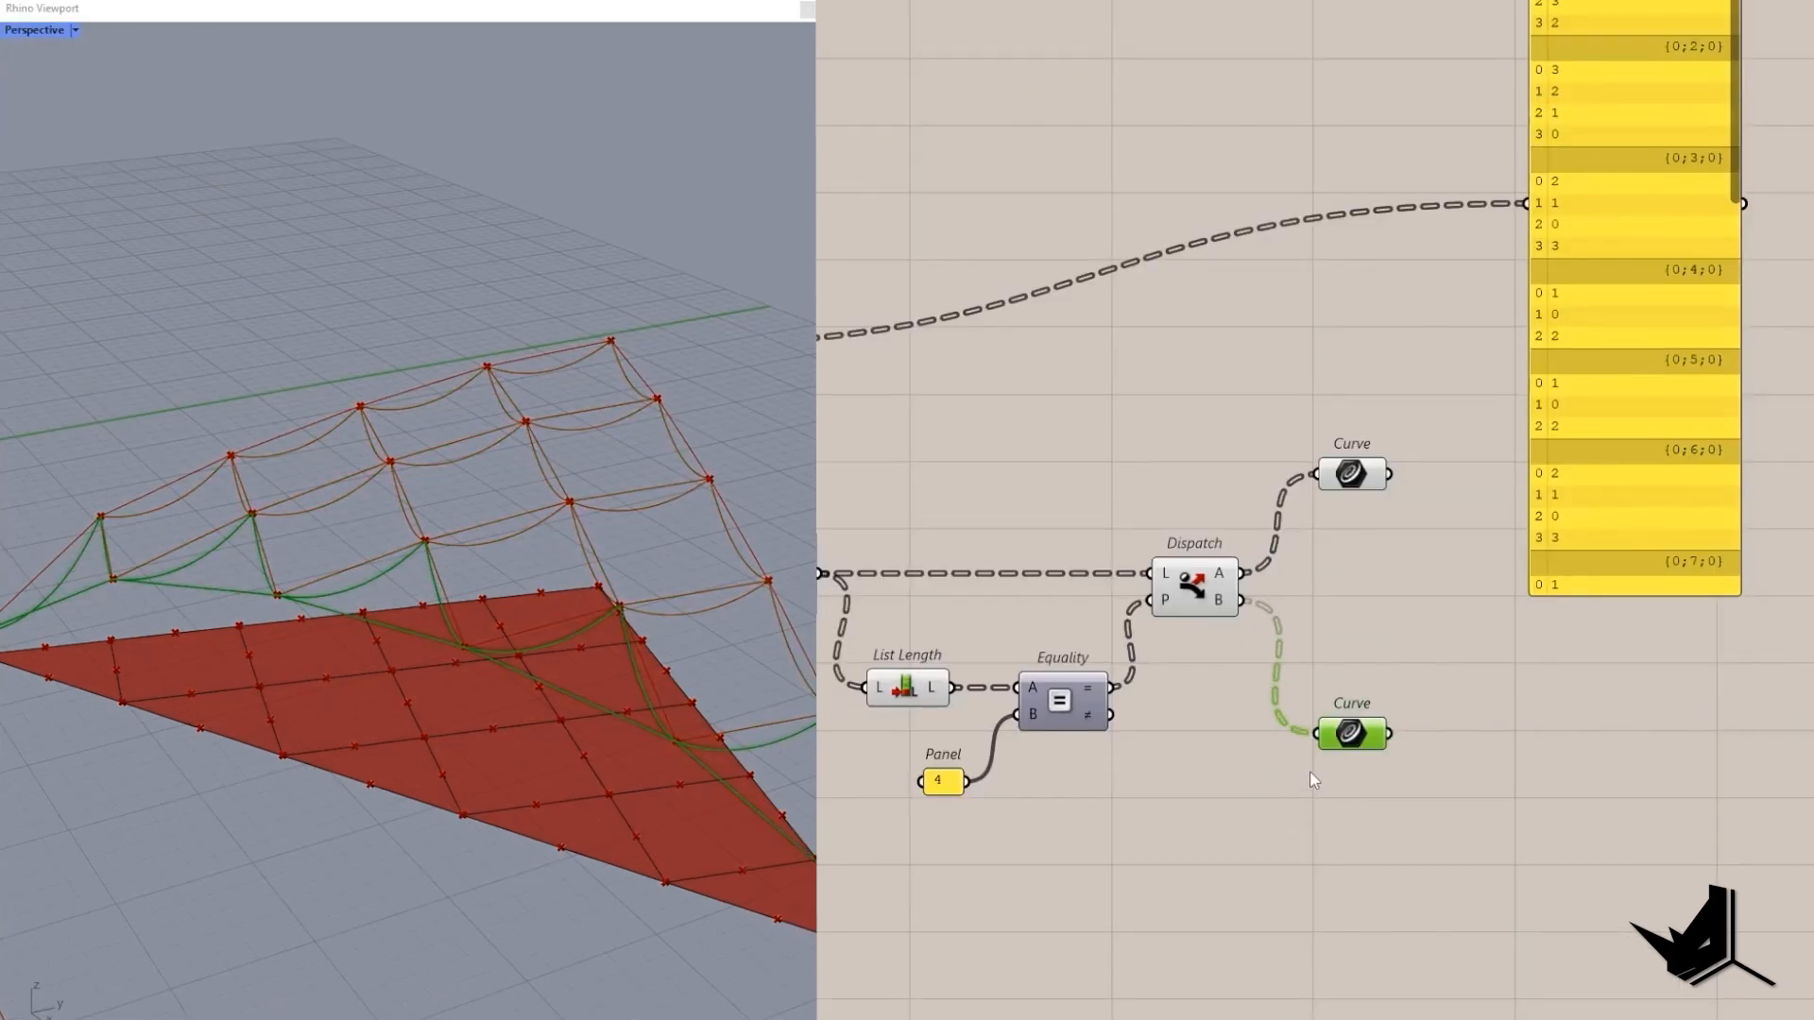
{"action": "left_click_drag", "start_coordinate": [1381, 677], "coordinate": [1358, 715]}
{"action": "left_click", "coordinate": [1356, 725]}
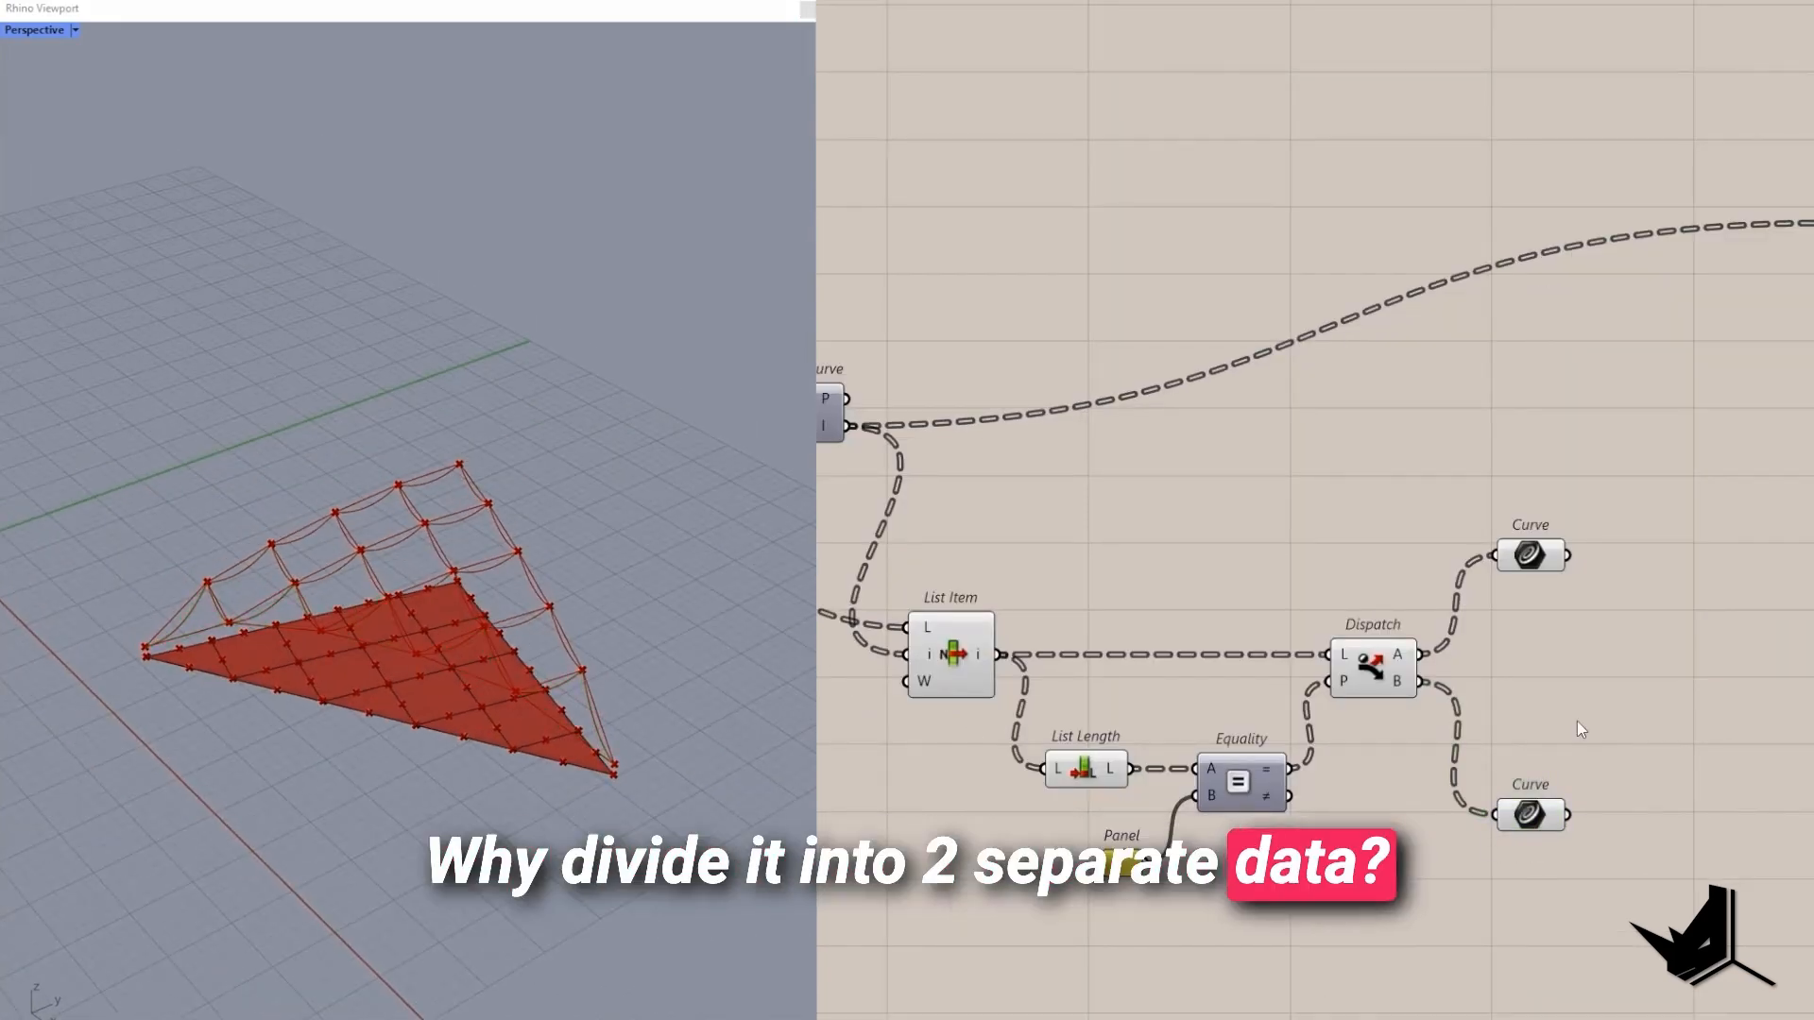
Add a Network Surface component beside the Curve container holding Dispatch output A.
{"action": "left_click_drag", "start_coordinate": [1152, 361], "coordinate": [1163, 311]}
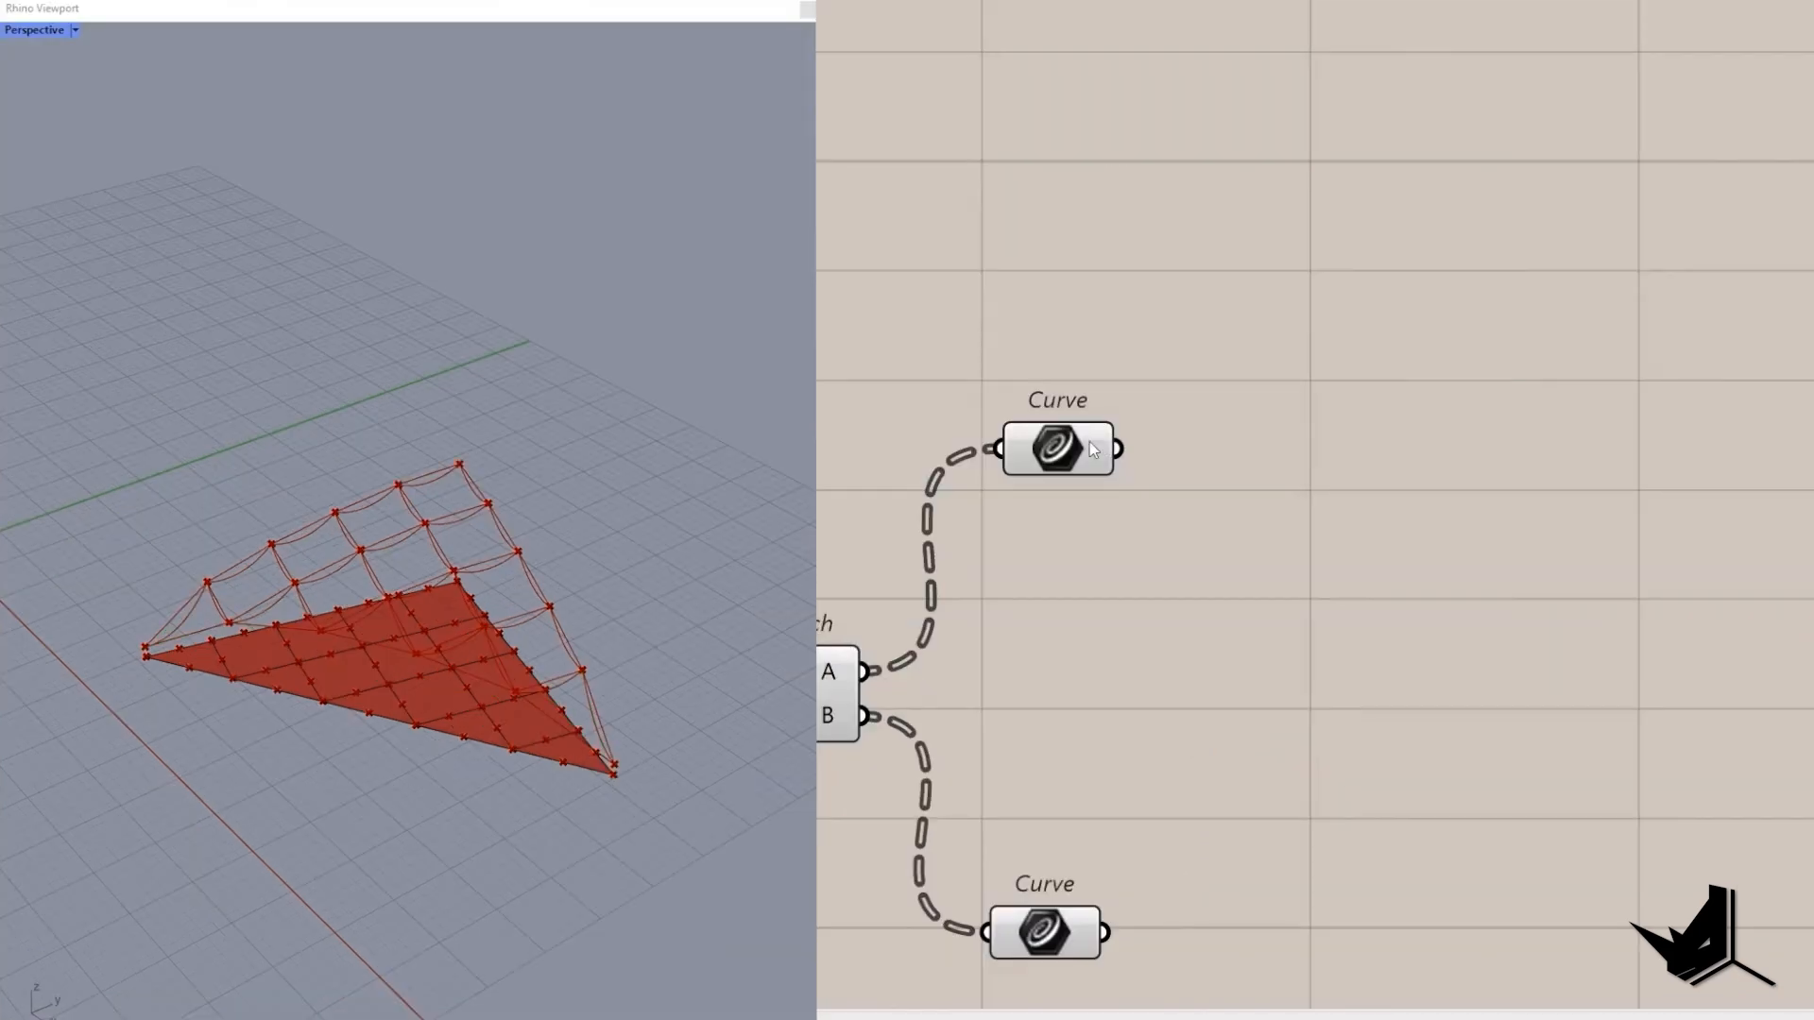
{"action": "left_click", "coordinate": [1067, 444]}
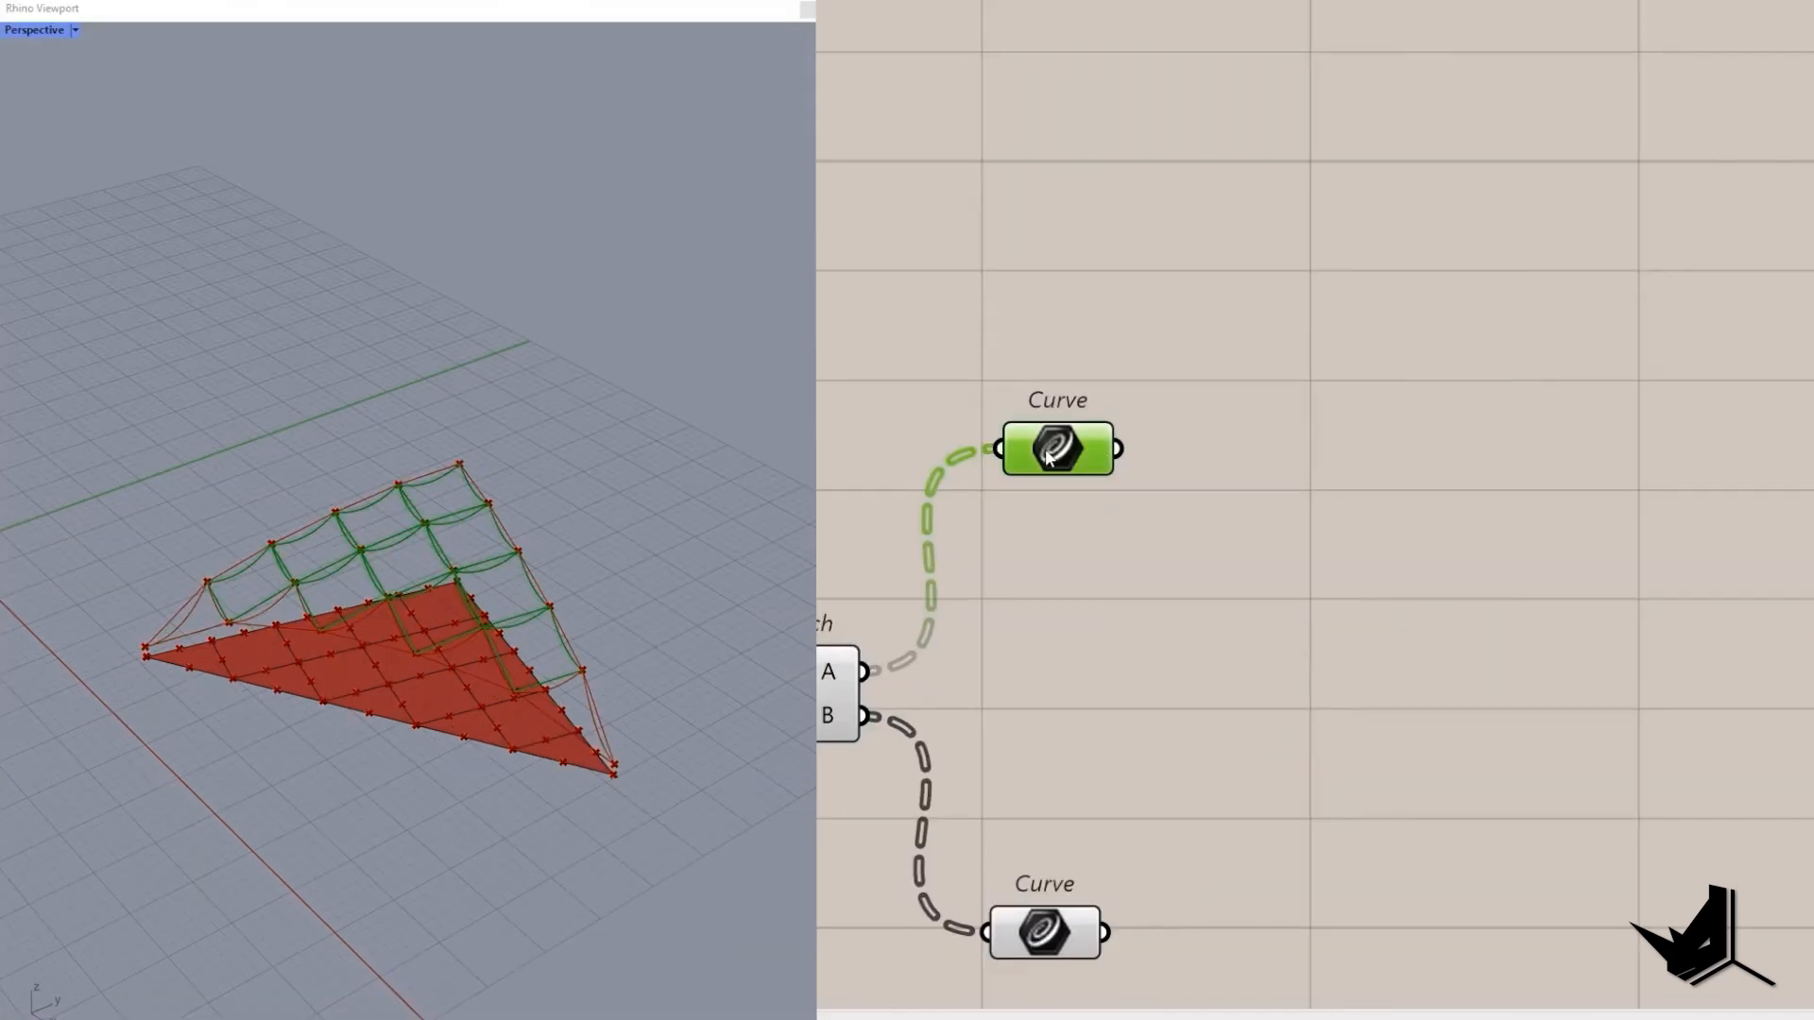
{"action": "double_click", "coordinate": [1417, 382]}
{"action": "type", "text": "netw"}
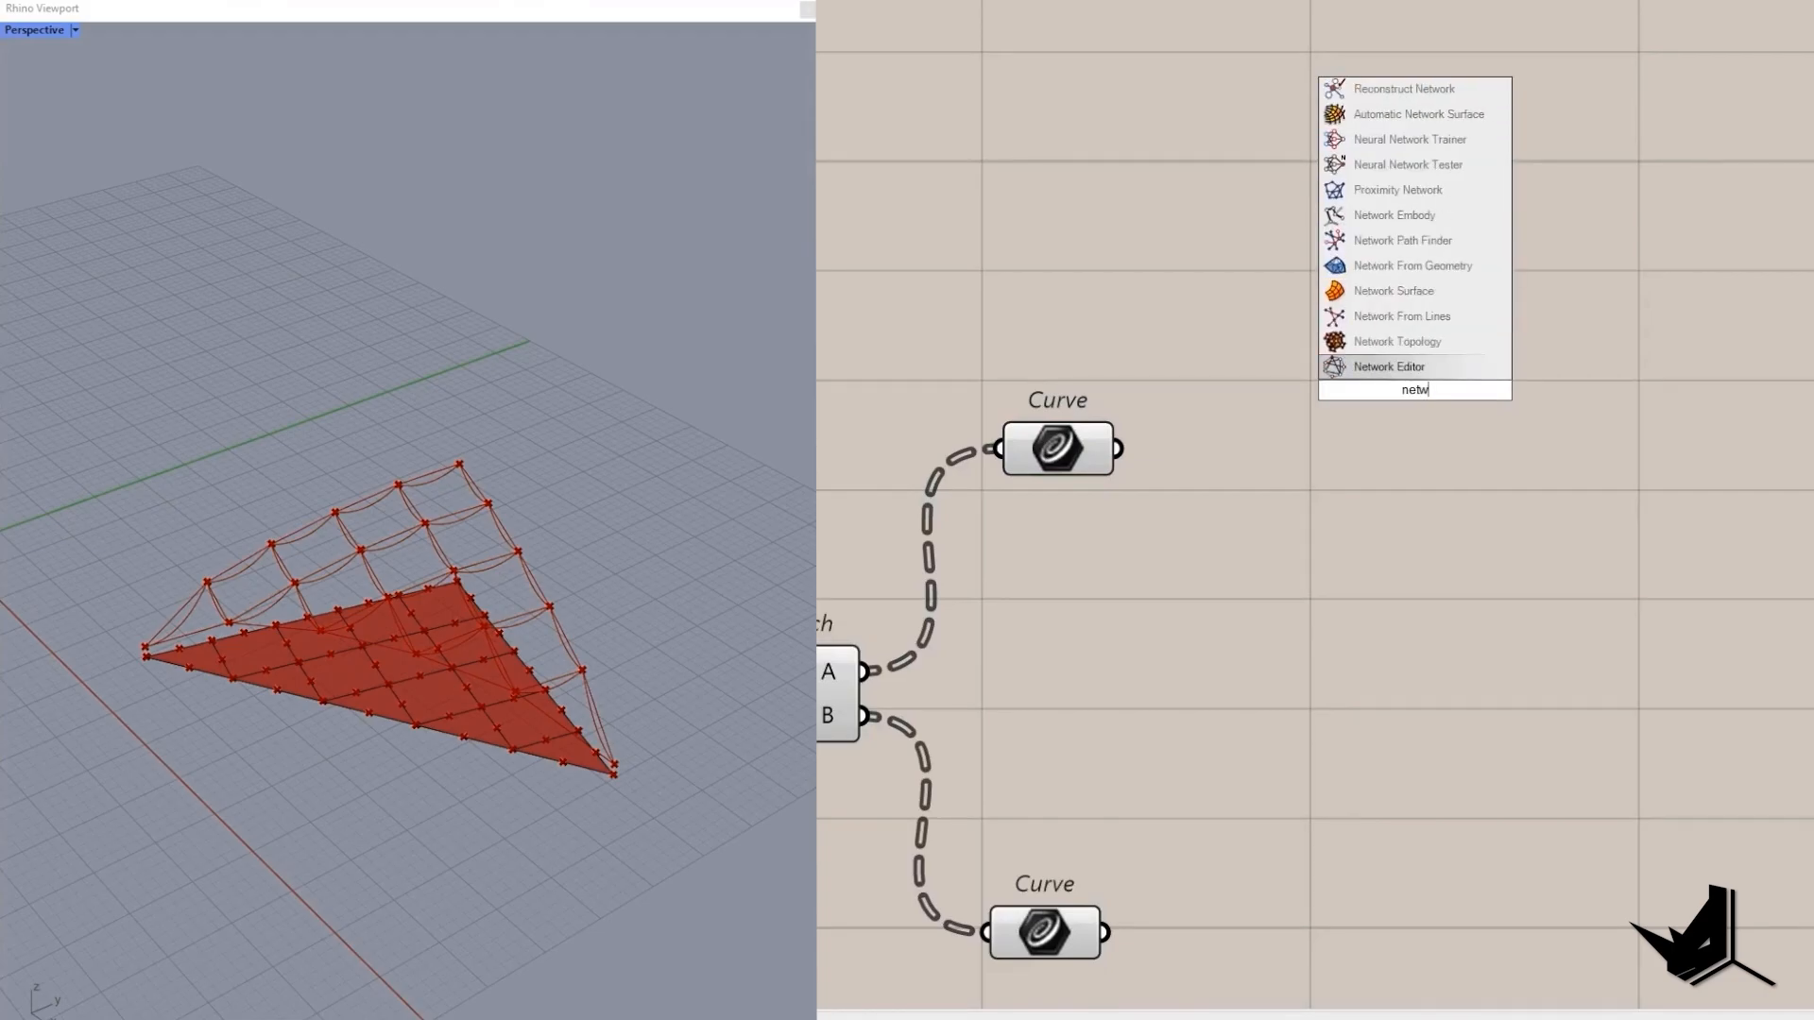
{"action": "left_click", "coordinate": [1393, 291]}
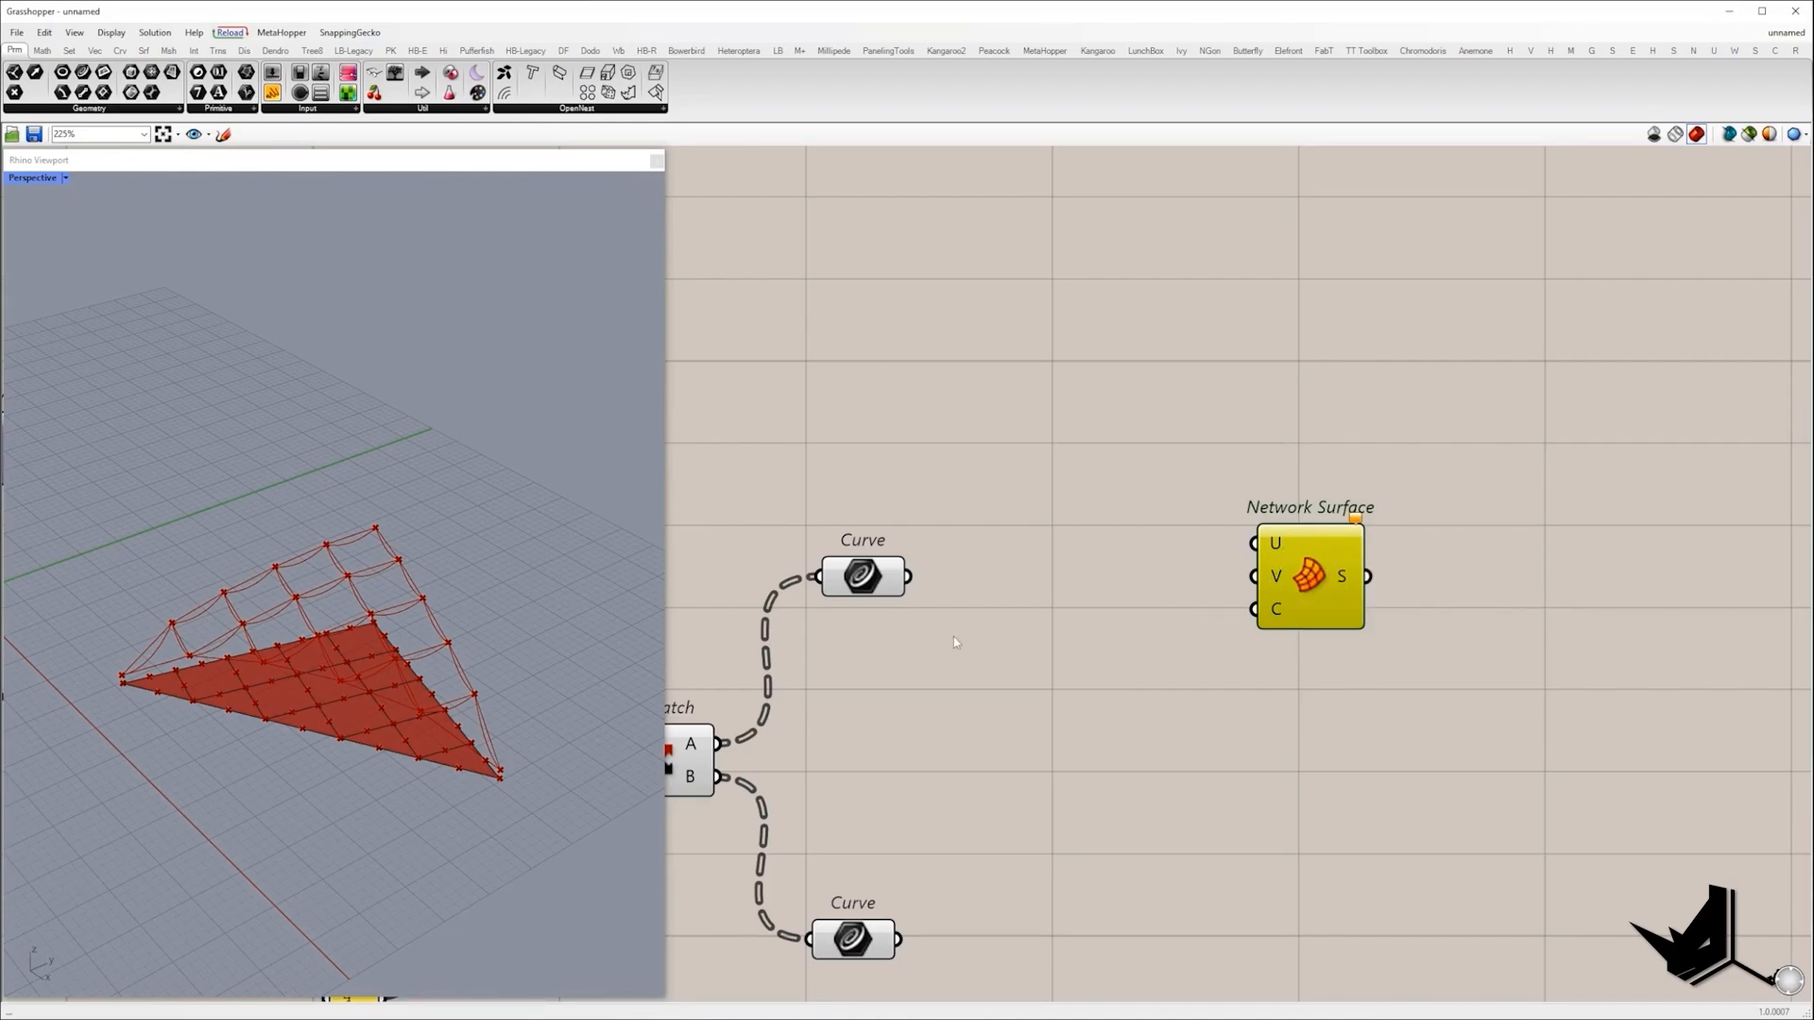
Add a List Item component and connect the Curve container of Dispatch output A to its list input.
{"action": "double_click", "coordinate": [1012, 571]}
{"action": "type", "text": "list"}
{"action": "left_click", "coordinate": [1003, 528]}
{"action": "left_click_drag", "start_coordinate": [909, 576], "coordinate": [956, 540]}
{"action": "left_click_drag", "start_coordinate": [1011, 568], "coordinate": [1067, 584]}
{"action": "left_click_drag", "start_coordinate": [879, 579], "coordinate": [884, 556]}
{"action": "left_click_drag", "start_coordinate": [782, 494], "coordinate": [969, 629]}
Add outputs +1, +2 and +3 to the new List Item component.
{"action": "scroll", "coordinate": [1092, 615], "scroll_direction": "up", "scroll_amount": 5}
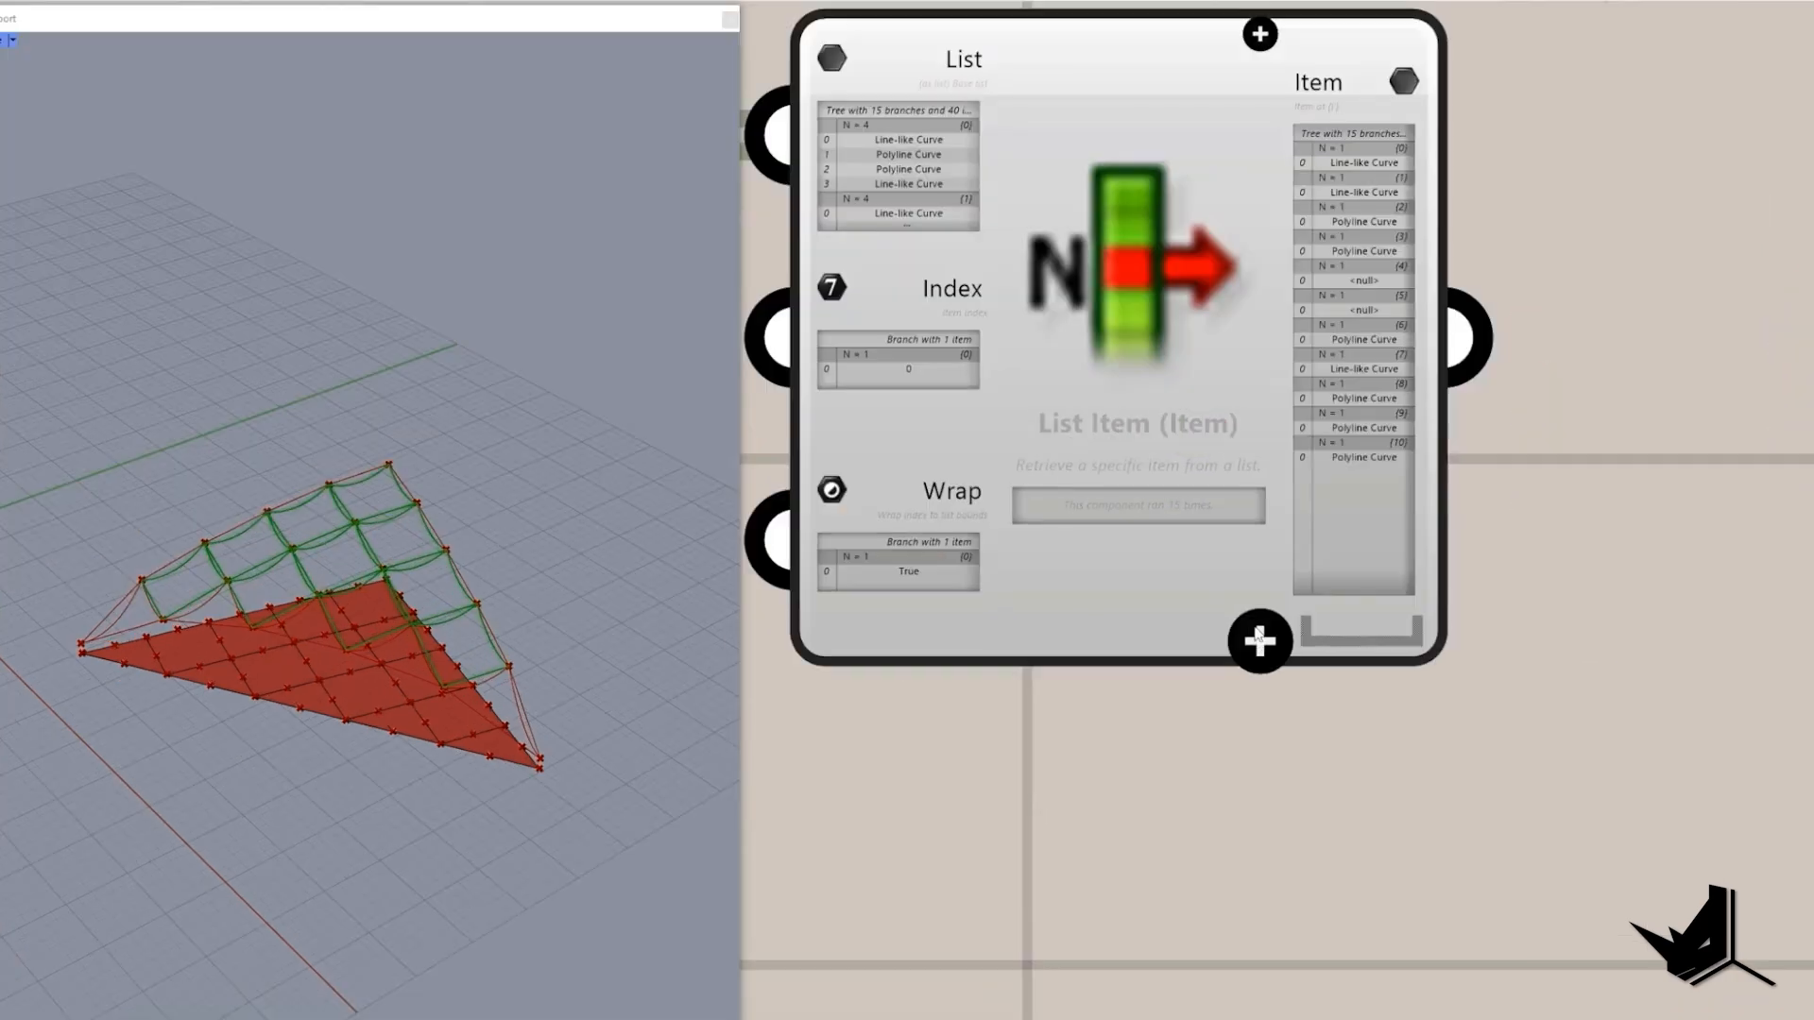
{"action": "left_click", "coordinate": [1095, 673]}
{"action": "left_click", "coordinate": [1095, 673]}
{"action": "left_click", "coordinate": [1094, 673]}
{"action": "right_click_drag", "start_coordinate": [1260, 667], "coordinate": [1099, 697]}
{"action": "scroll", "coordinate": [1099, 697], "scroll_direction": "down", "scroll_amount": 5}
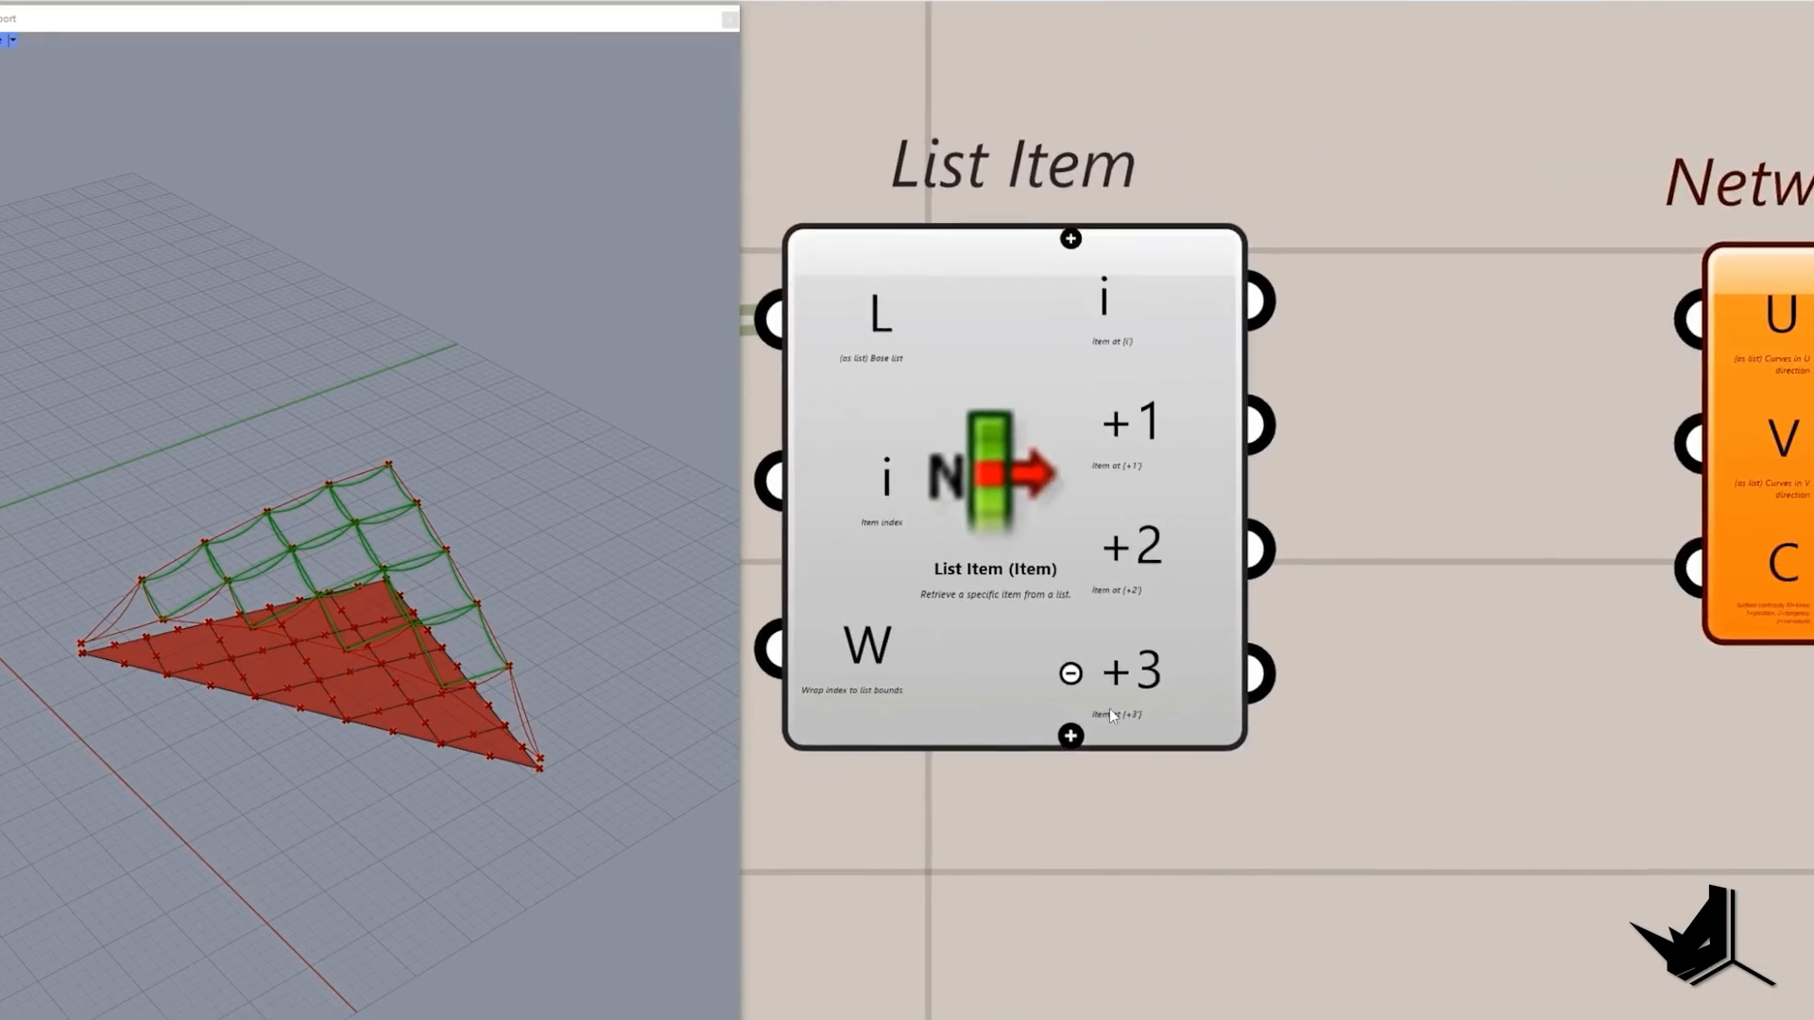
{"action": "left_click_drag", "start_coordinate": [1057, 337], "coordinate": [1366, 925]}
{"action": "scroll", "coordinate": [1351, 869], "scroll_direction": "down", "scroll_amount": 3}
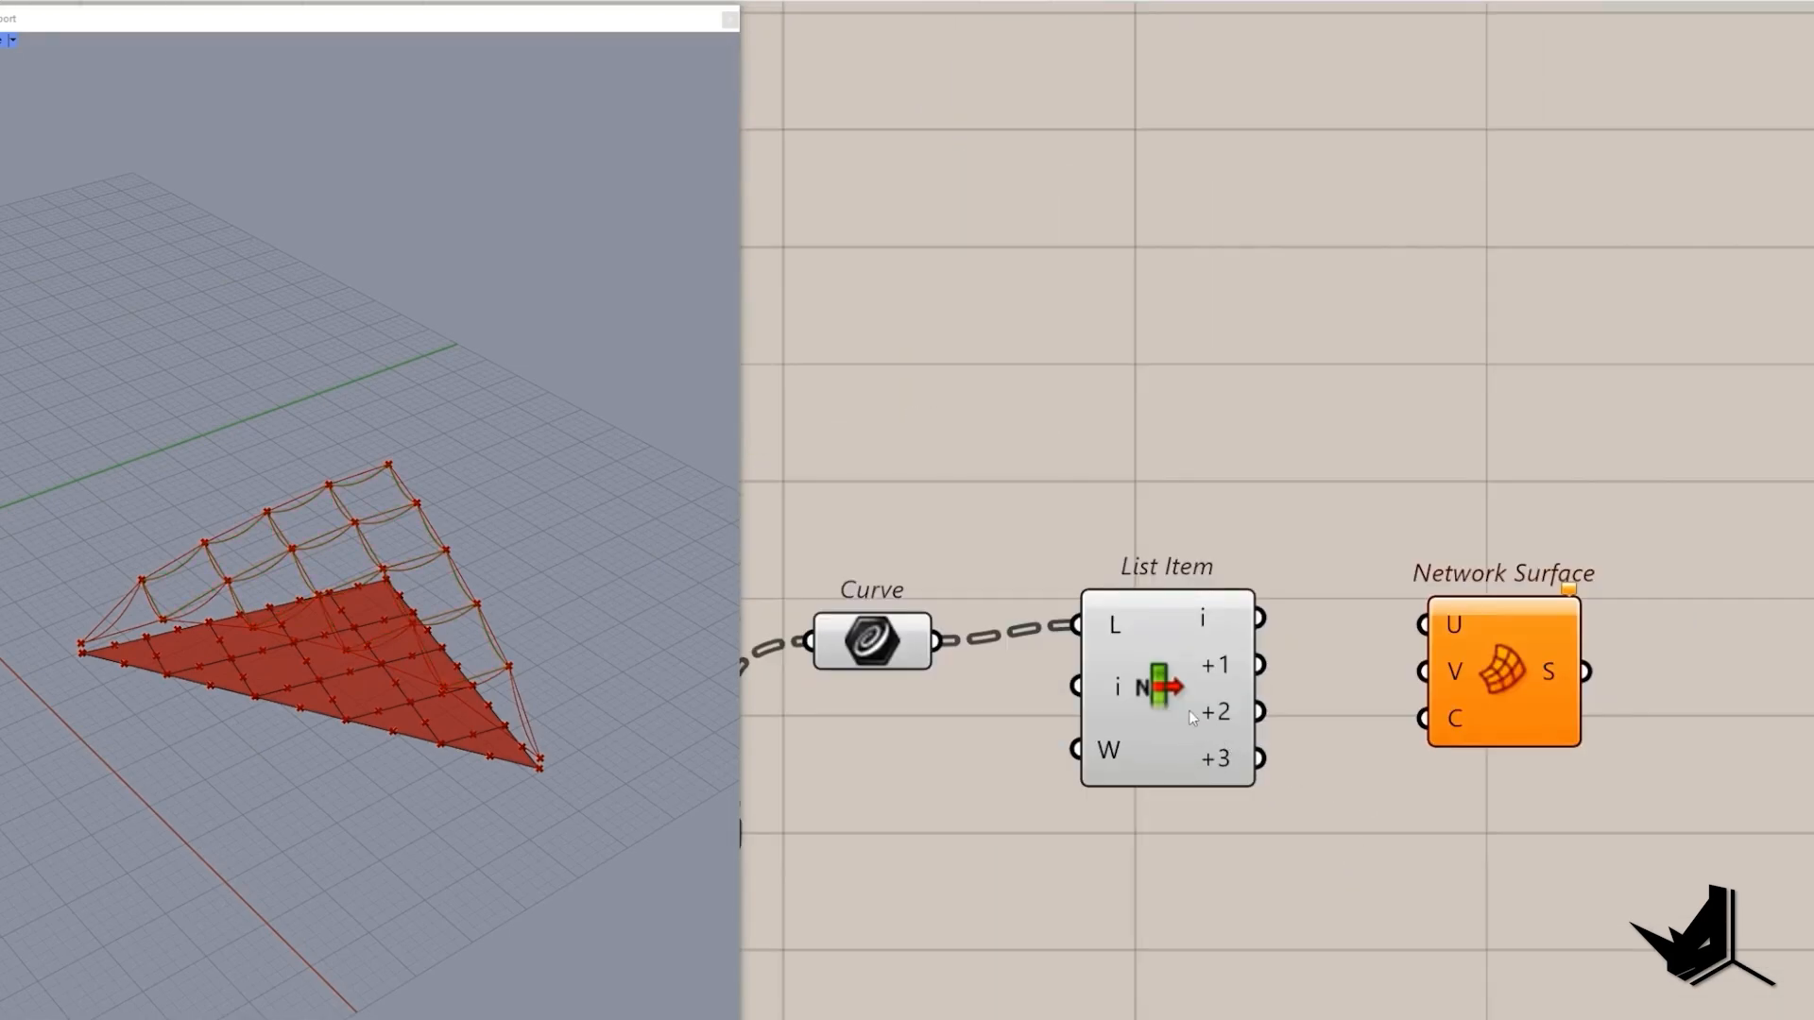
Connect the List Item's i output directly to the Network Surface's U input.
{"action": "left_click_drag", "start_coordinate": [1188, 710], "coordinate": [1184, 727]}
{"action": "left_click_drag", "start_coordinate": [1175, 545], "coordinate": [1332, 883]}
{"action": "left_click_drag", "start_coordinate": [1255, 648], "coordinate": [1423, 625]}
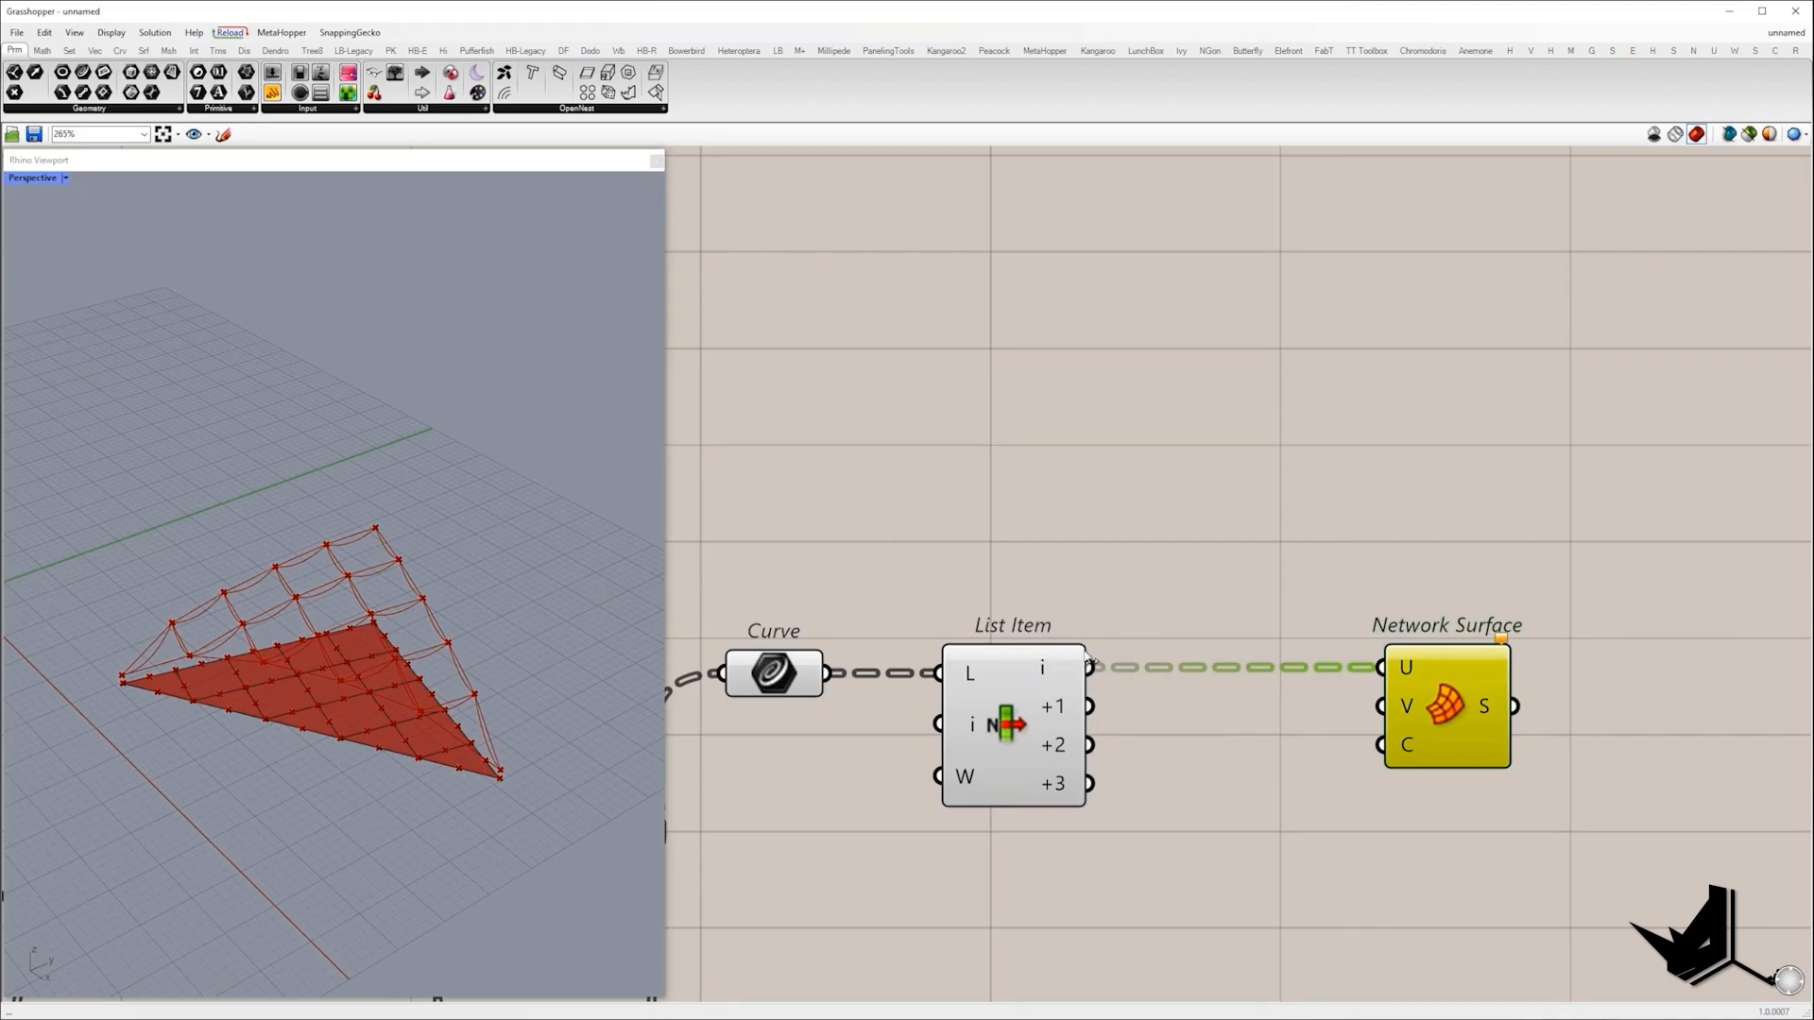
Merge List Item outputs i and +2 and feed the result into the Network Surface's U input.
{"action": "double_click", "coordinate": [1207, 737]}
{"action": "type", "text": "mer"}
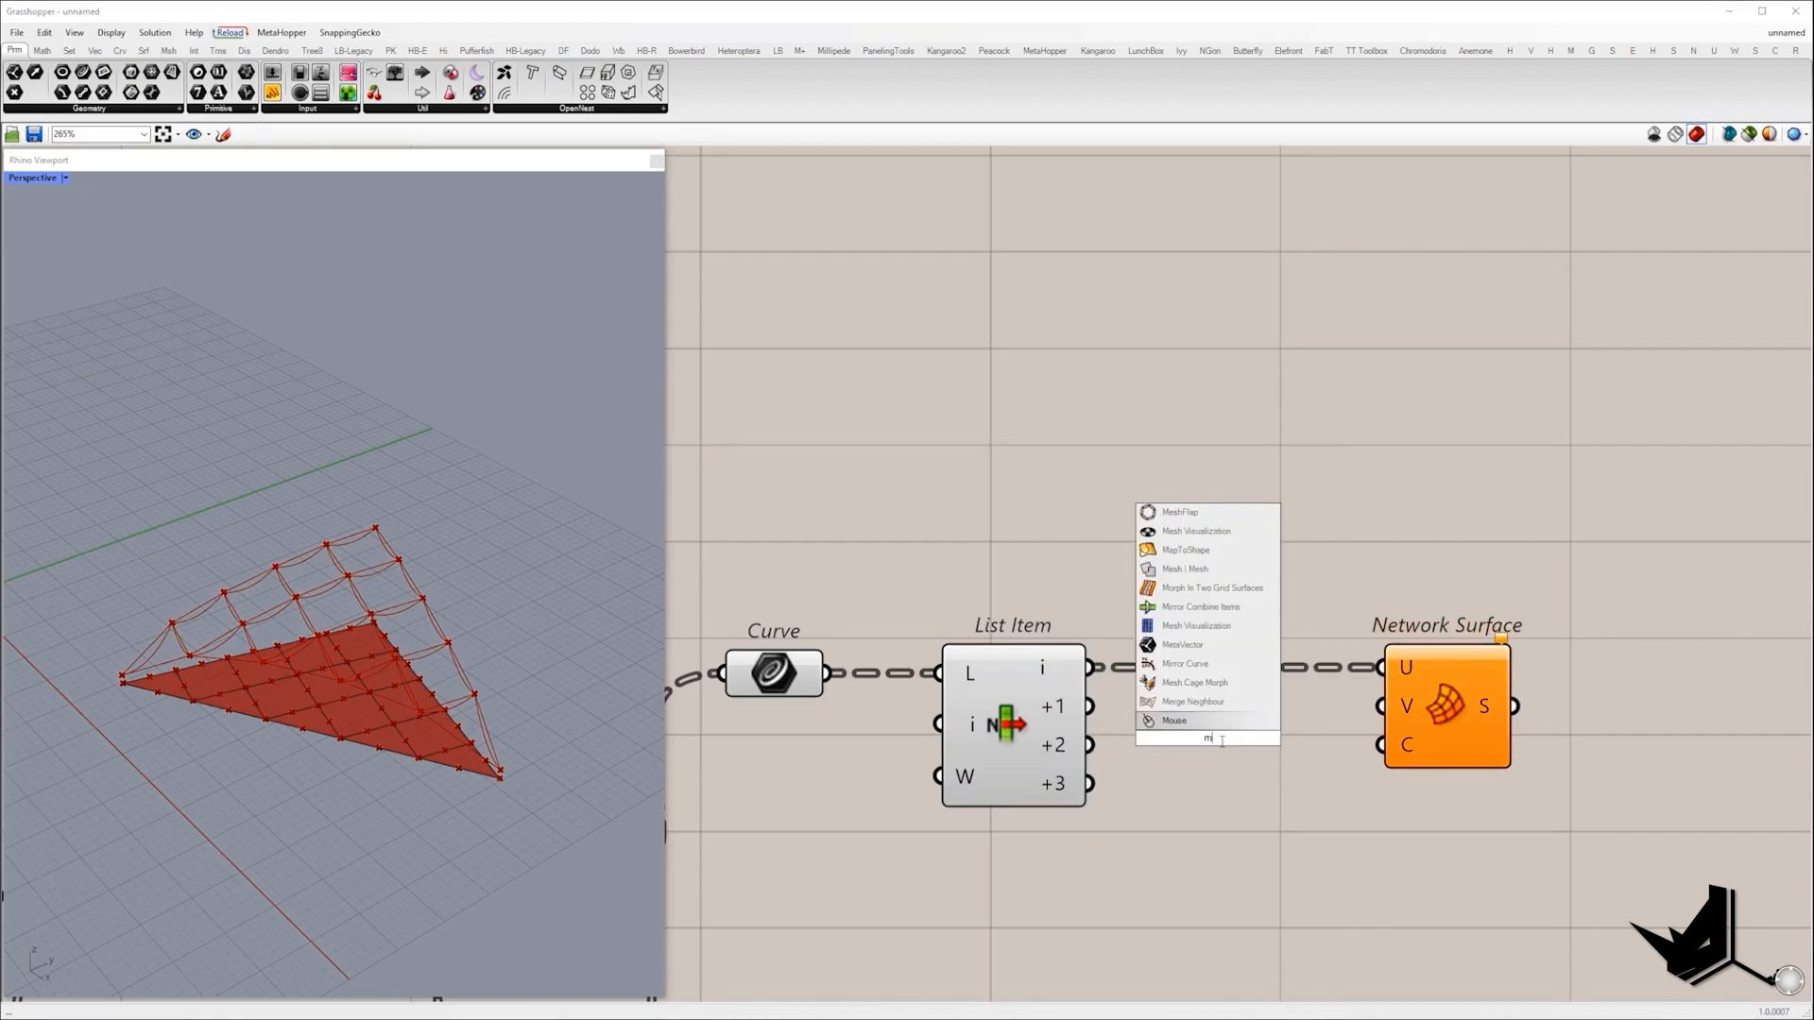
{"action": "left_click", "coordinate": [1205, 720]}
{"action": "left_click_drag", "start_coordinate": [1089, 667], "coordinate": [1132, 718]}
{"action": "left_click_drag", "start_coordinate": [1089, 745], "coordinate": [1363, 515]}
{"action": "scroll", "coordinate": [271, 567], "scroll_direction": "up", "scroll_amount": 4}
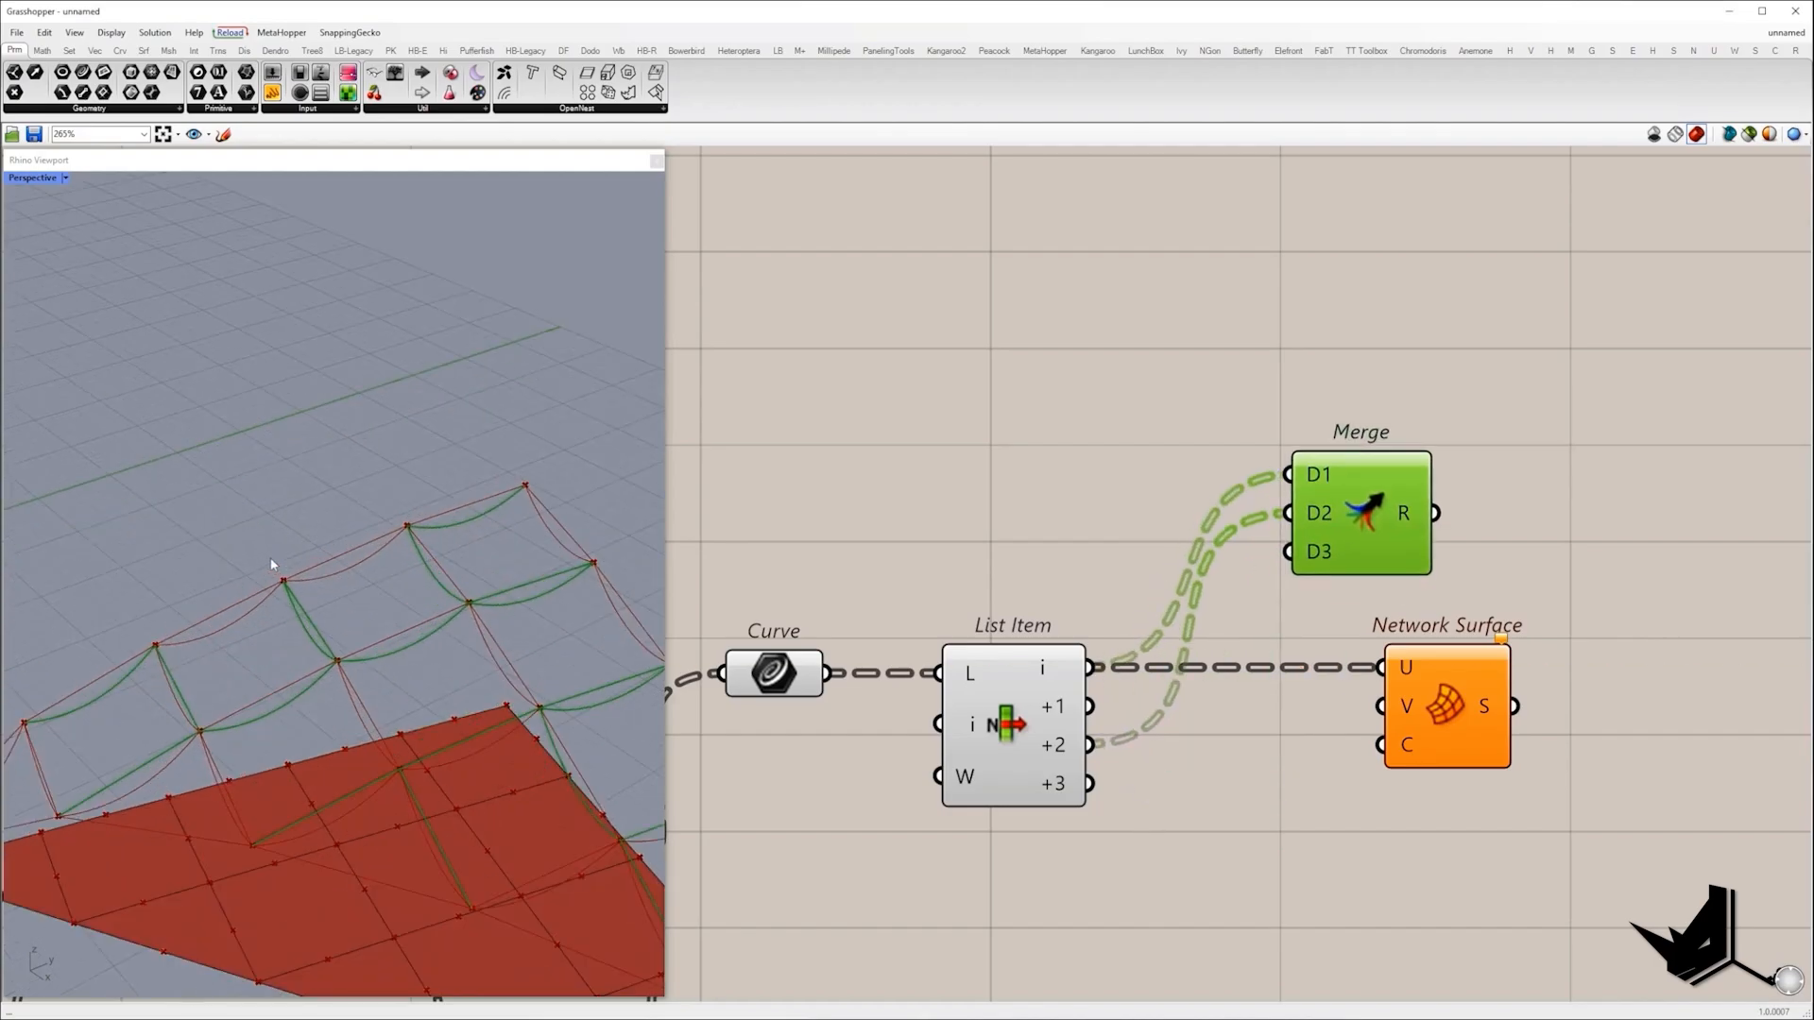
{"action": "right_click_drag", "start_coordinate": [271, 567], "coordinate": [487, 614]}
{"action": "left_click_drag", "start_coordinate": [1428, 724], "coordinate": [1585, 725]}
{"action": "left_click_drag", "start_coordinate": [1434, 512], "coordinate": [1539, 661]}
Duplicate the Merge component, wire List Item outputs +1 and +3 into the copy, and feed it into the Network Surface's V input.
{"action": "left_click_drag", "start_coordinate": [1370, 539], "coordinate": [1401, 897], "text": "alt"}
{"action": "left_click_drag", "start_coordinate": [1091, 708], "coordinate": [1315, 839]}
{"action": "left_click_drag", "start_coordinate": [1318, 872], "coordinate": [1090, 792]}
{"action": "scroll", "coordinate": [1423, 838], "scroll_direction": "down", "scroll_amount": 3}
{"action": "right_click_drag", "start_coordinate": [1427, 840], "coordinate": [1194, 740]}
{"action": "left_click_drag", "start_coordinate": [1231, 675], "coordinate": [1267, 637]}
{"action": "left_click_drag", "start_coordinate": [1309, 656], "coordinate": [1353, 661]}
Arrange the two Merge components and the Network Surface neatly beside the List Item.
{"action": "scroll", "coordinate": [1351, 673], "scroll_direction": "down", "scroll_amount": 4}
{"action": "right_click_drag", "start_coordinate": [1351, 673], "coordinate": [1226, 666]}
{"action": "scroll", "coordinate": [1145, 652], "scroll_direction": "up", "scroll_amount": 3}
{"action": "left_click_drag", "start_coordinate": [1132, 671], "coordinate": [1104, 660]}
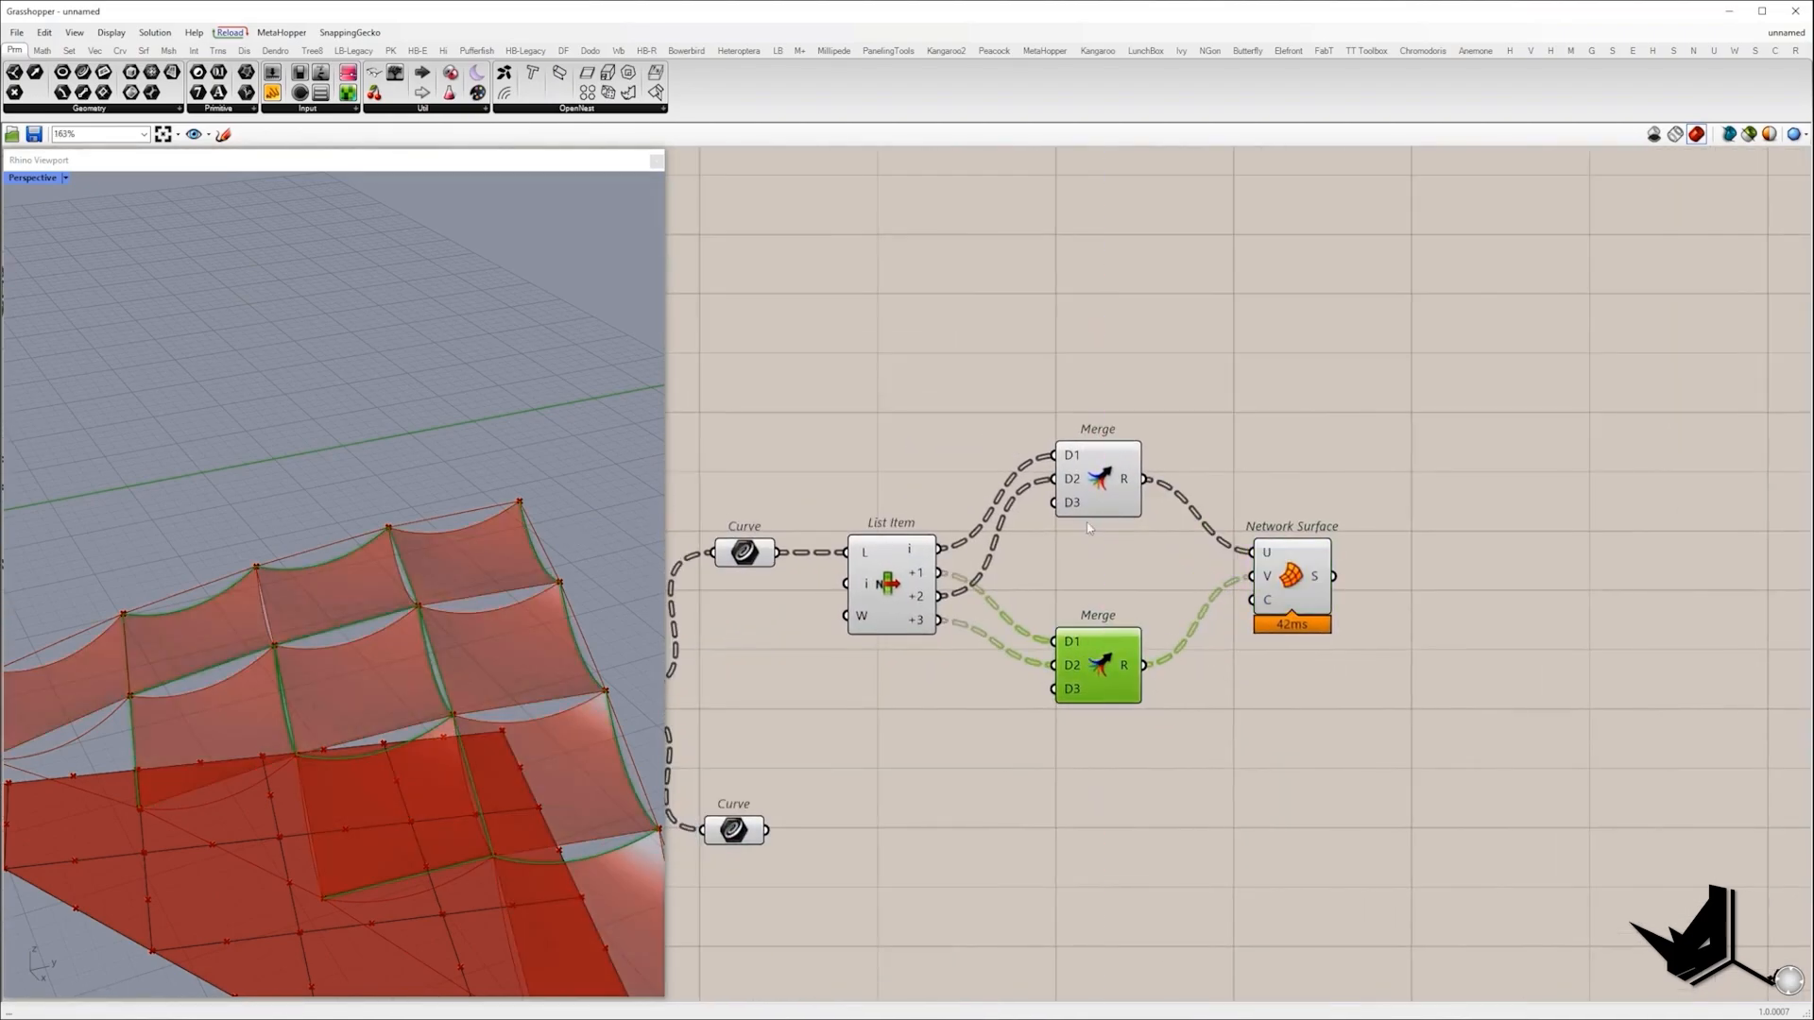
{"action": "left_click_drag", "start_coordinate": [1100, 472], "coordinate": [1099, 490]}
{"action": "left_click_drag", "start_coordinate": [1308, 580], "coordinate": [1300, 589]}
Add a curve Length component fed by the Curve container of Dispatch output B.
{"action": "scroll", "coordinate": [382, 598], "scroll_direction": "down", "scroll_amount": 7}
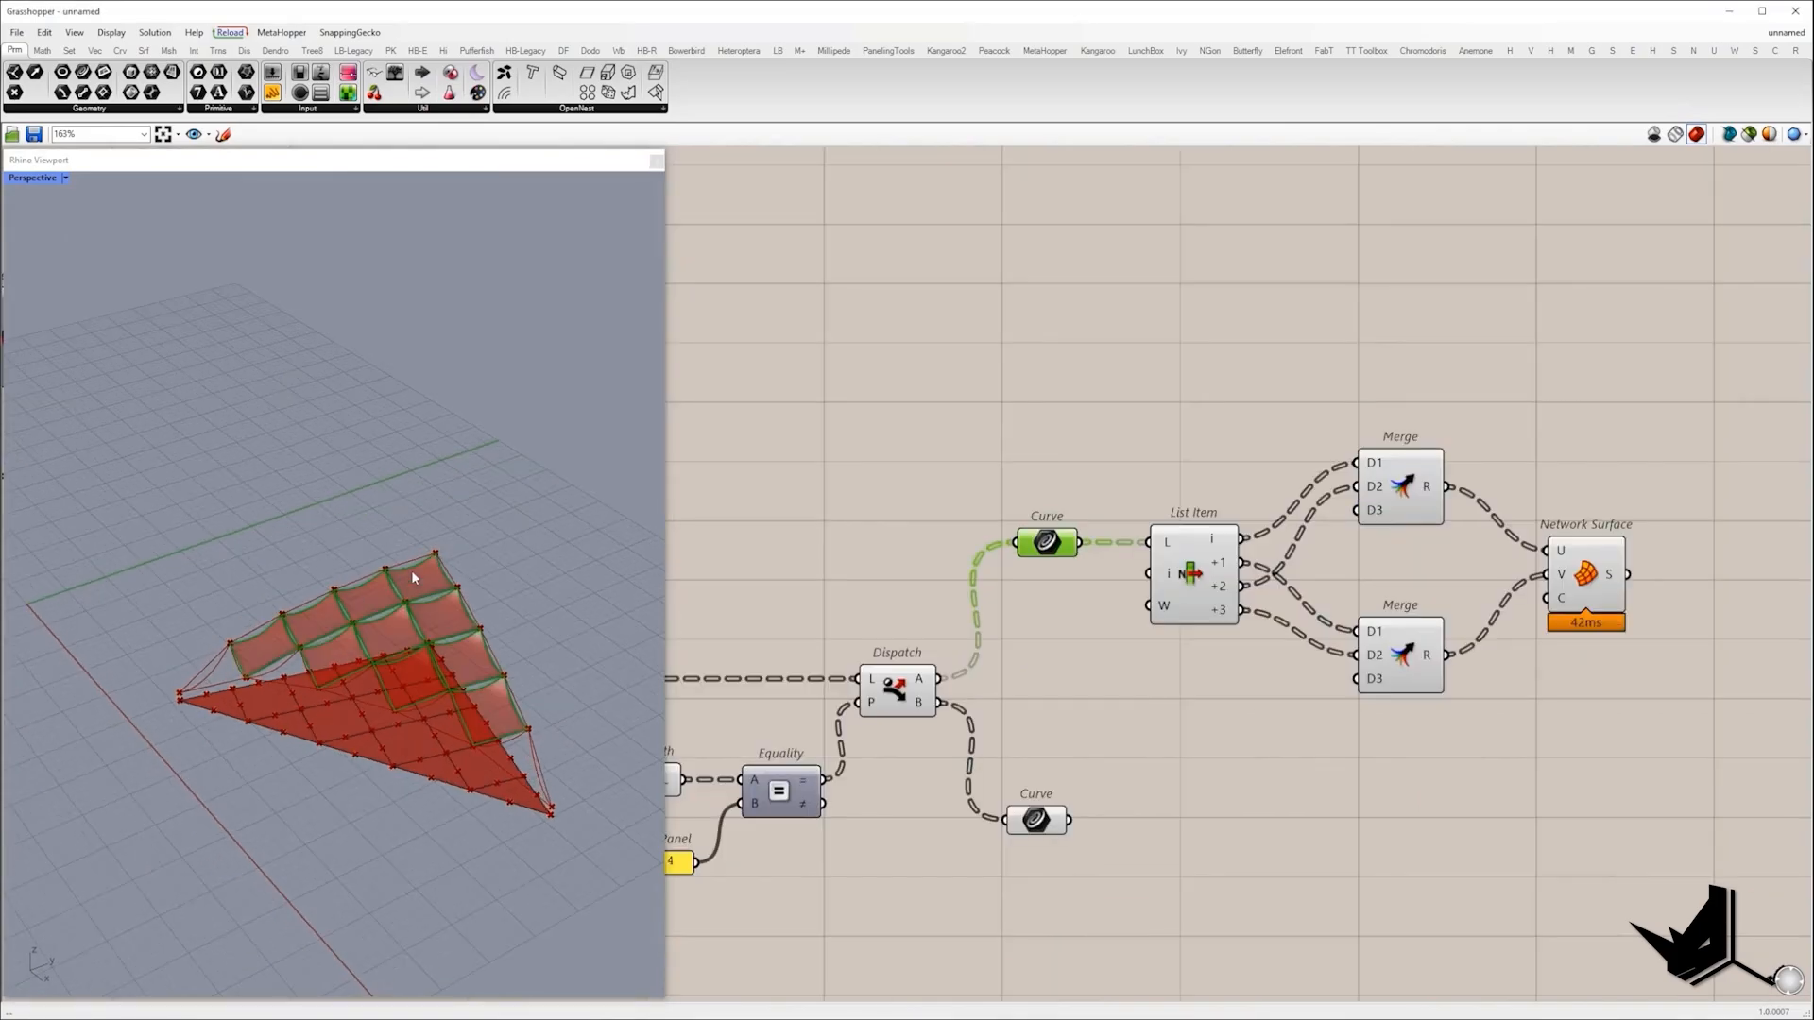
{"action": "scroll", "coordinate": [526, 592], "scroll_direction": "up", "scroll_amount": 5}
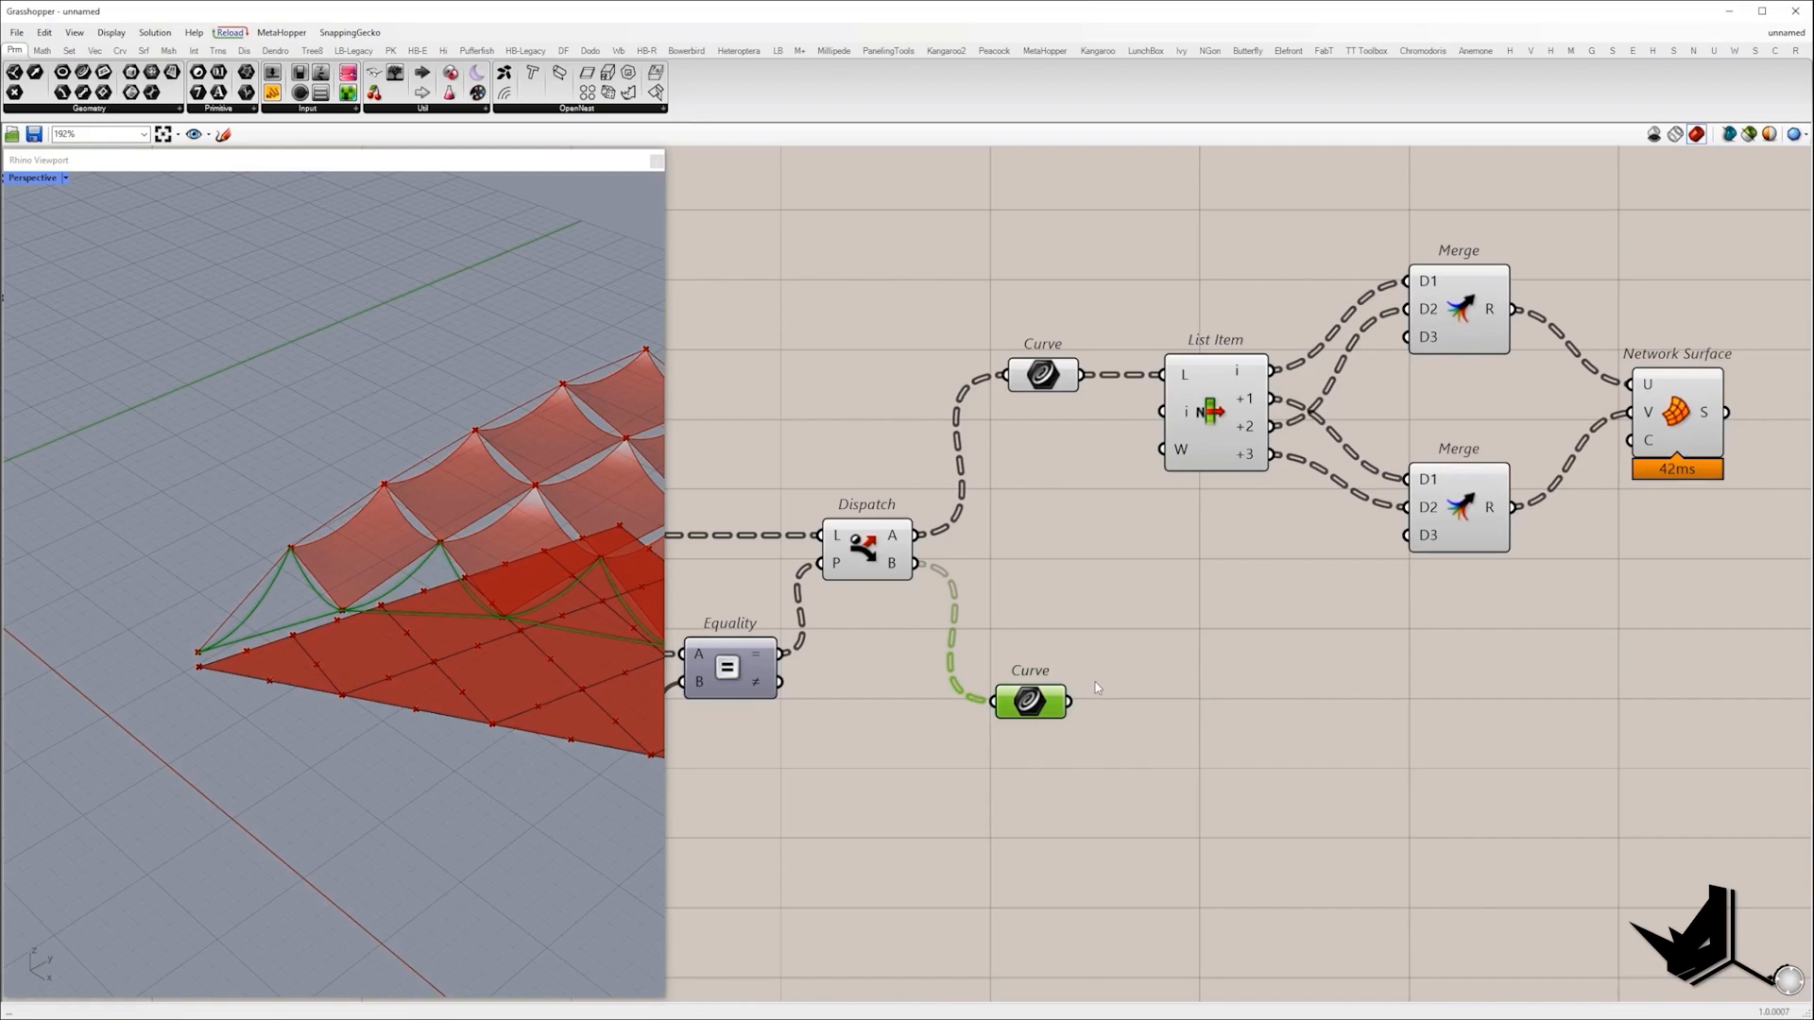
{"action": "right_click_drag", "start_coordinate": [1096, 682], "coordinate": [999, 645]}
{"action": "double_click", "coordinate": [1043, 745]}
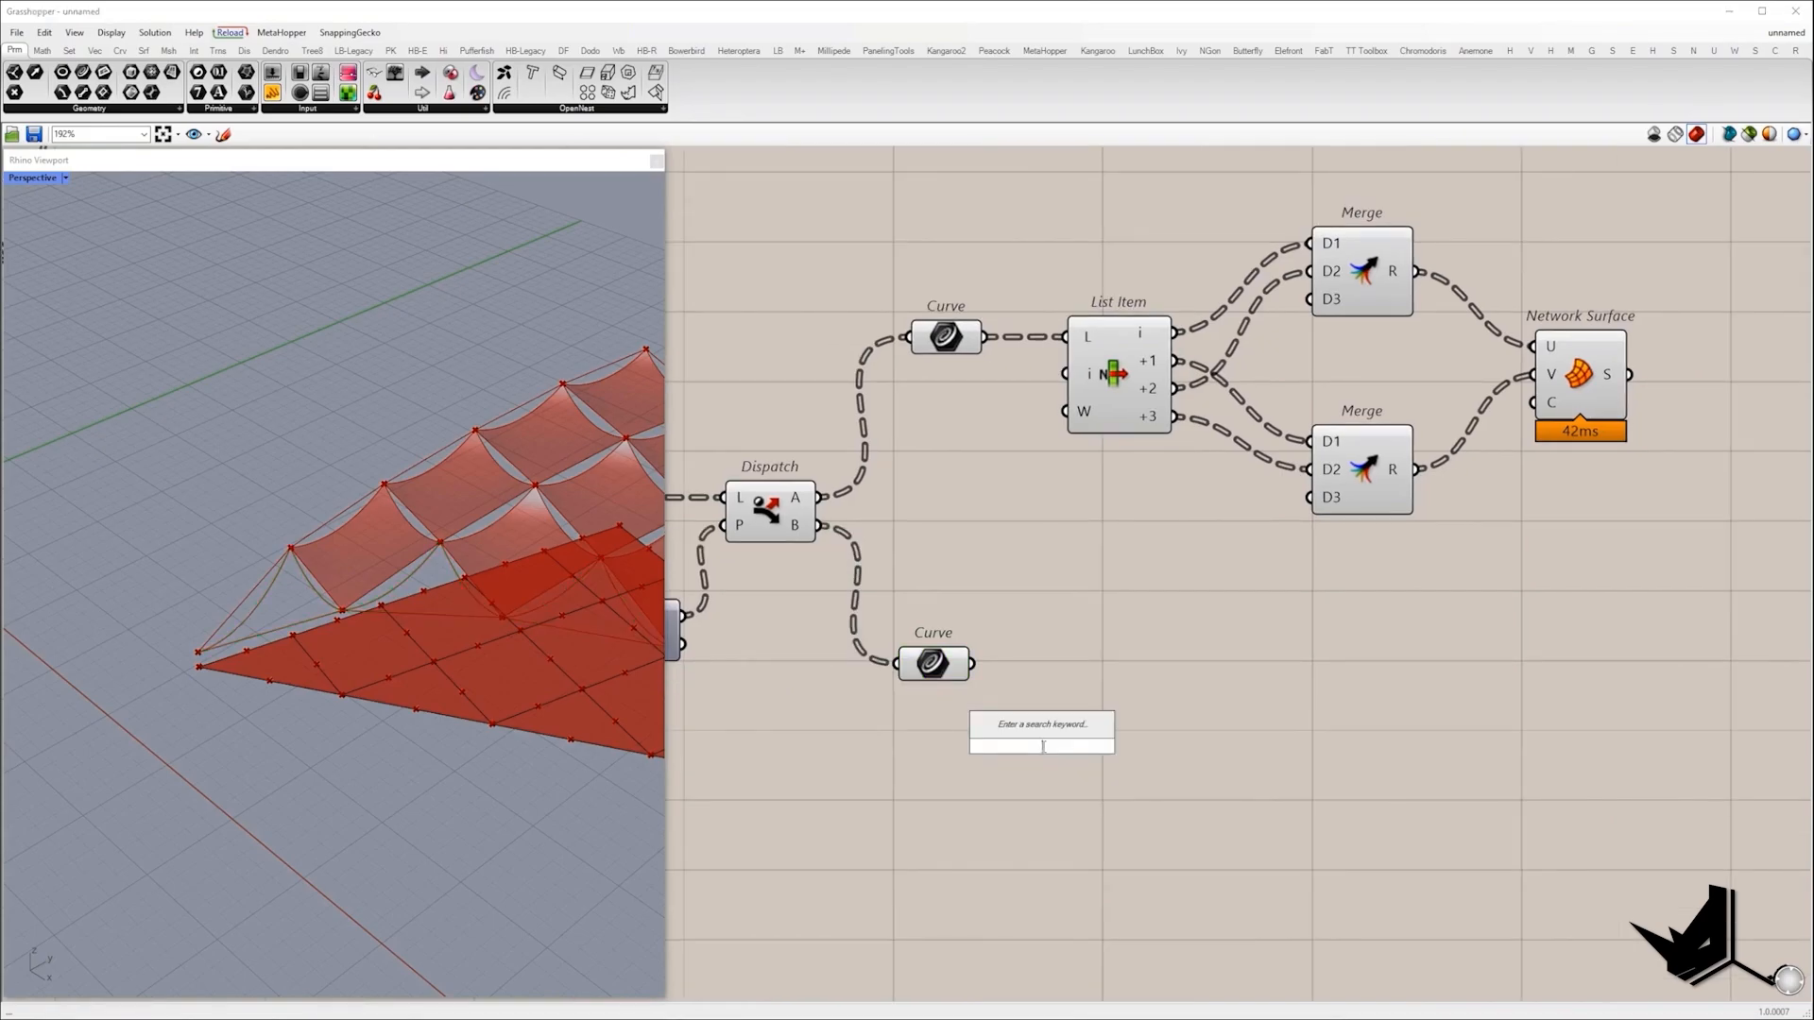
{"action": "type", "text": "len"}
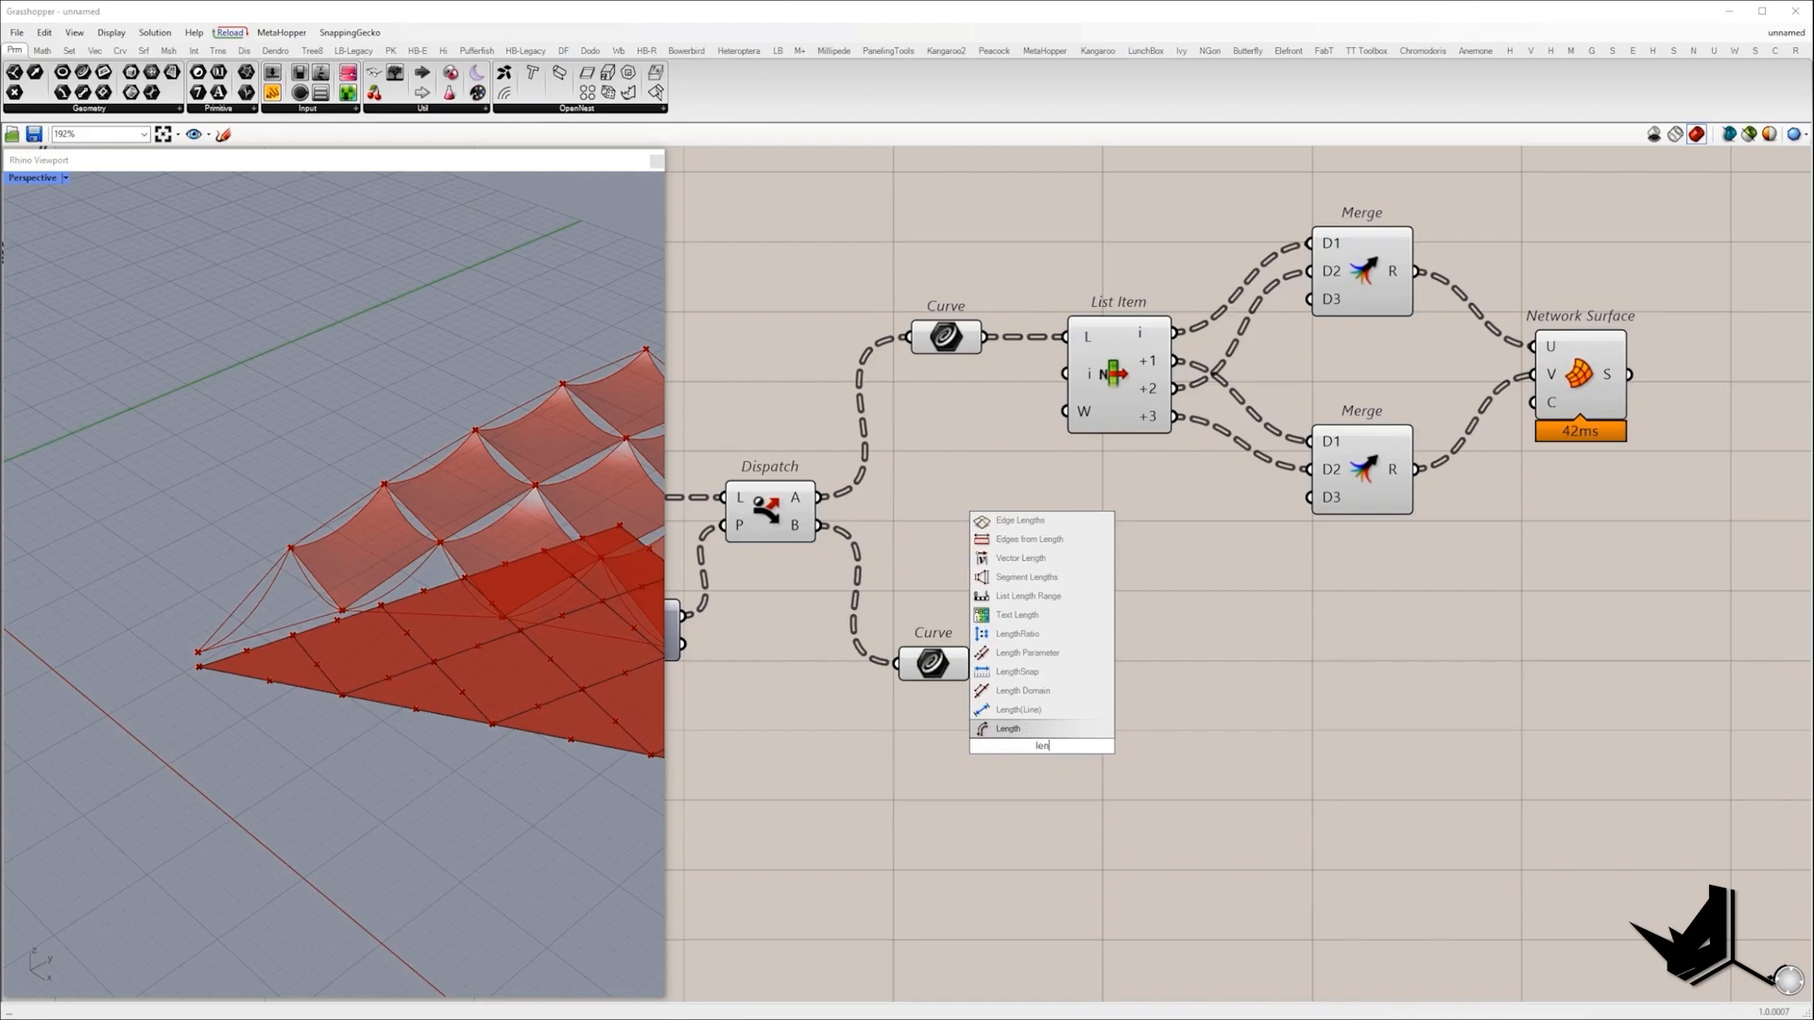
{"action": "key", "text": "Return"}
{"action": "left_click_drag", "start_coordinate": [985, 724], "coordinate": [998, 745]}
{"action": "left_click_drag", "start_coordinate": [1026, 744], "coordinate": [1064, 615]}
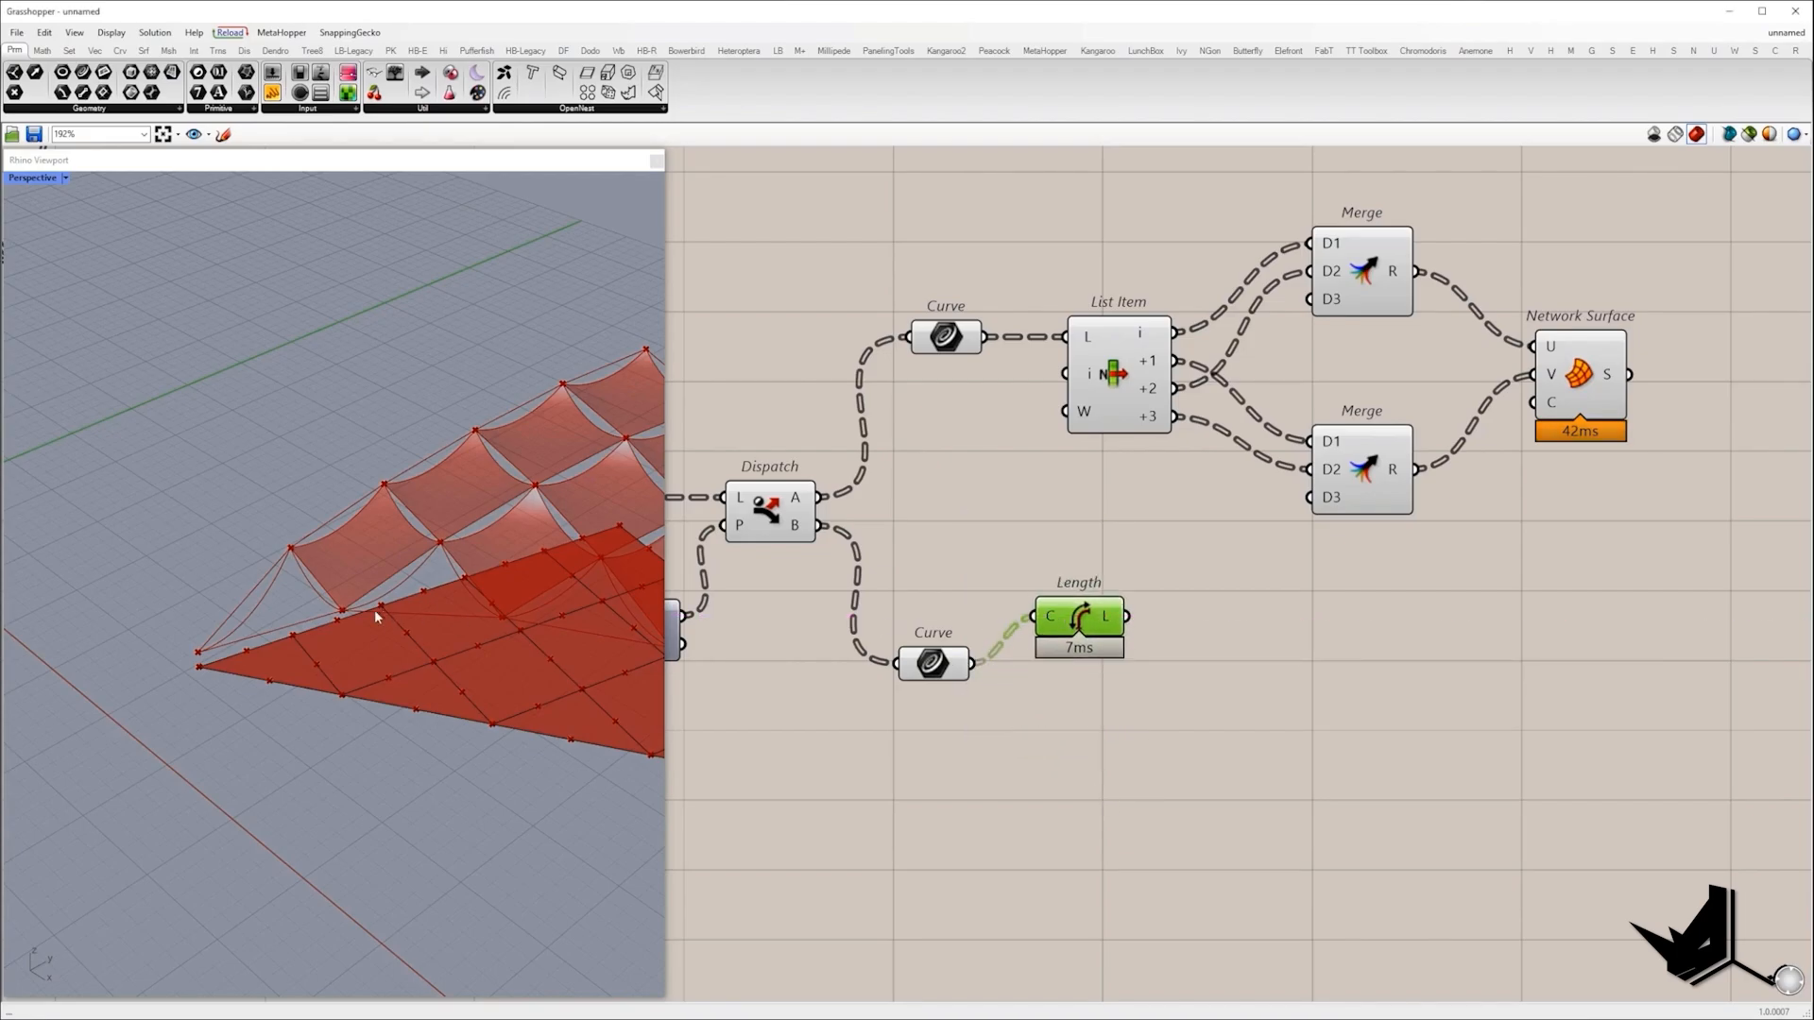
{"action": "scroll", "coordinate": [365, 605], "scroll_direction": "down", "scroll_amount": 2}
{"action": "key", "text": "Print"}
{"action": "left_click_drag", "start_coordinate": [129, 395], "coordinate": [412, 758]}
{"action": "left_click_drag", "start_coordinate": [412, 758], "coordinate": [515, 827]}
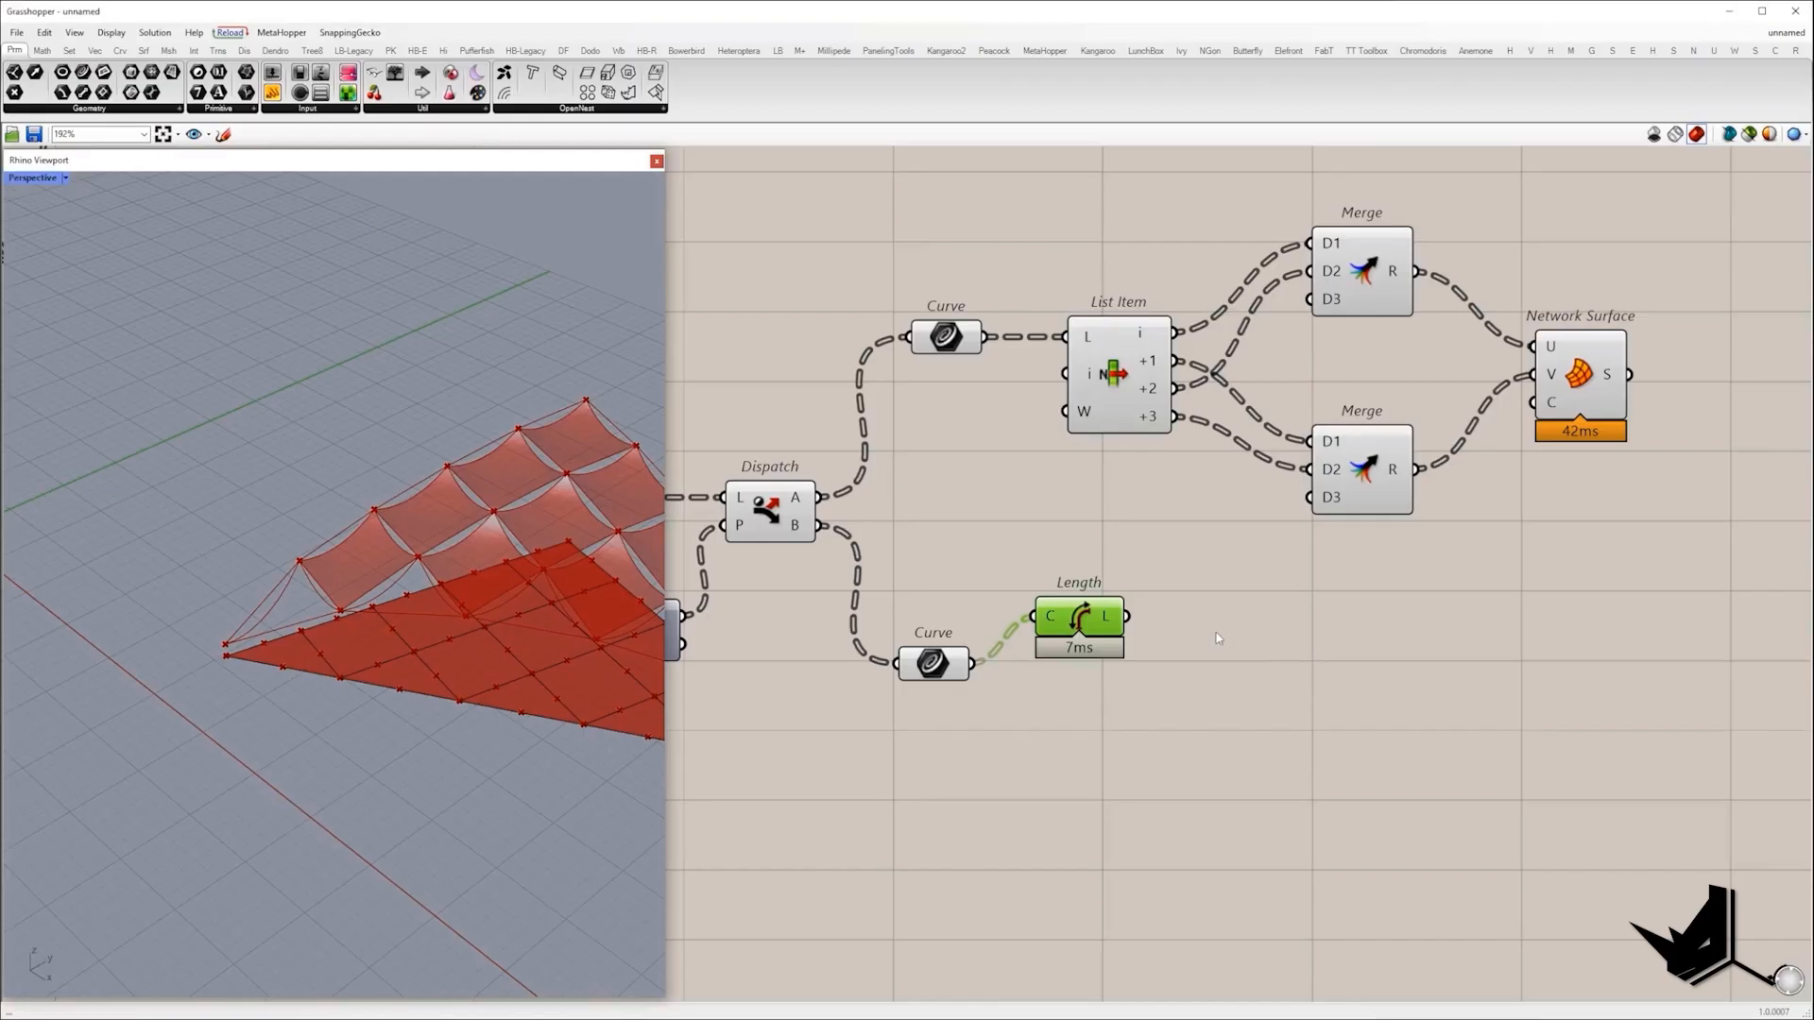
Add a Sort List component that sorts the Dispatch output B curves using their lengths as keys.
{"action": "left_click_drag", "start_coordinate": [1079, 616], "coordinate": [1094, 663]}
{"action": "double_click", "coordinate": [1317, 684]}
{"action": "type", "text": "s"}
{"action": "left_click", "coordinate": [1285, 590]}
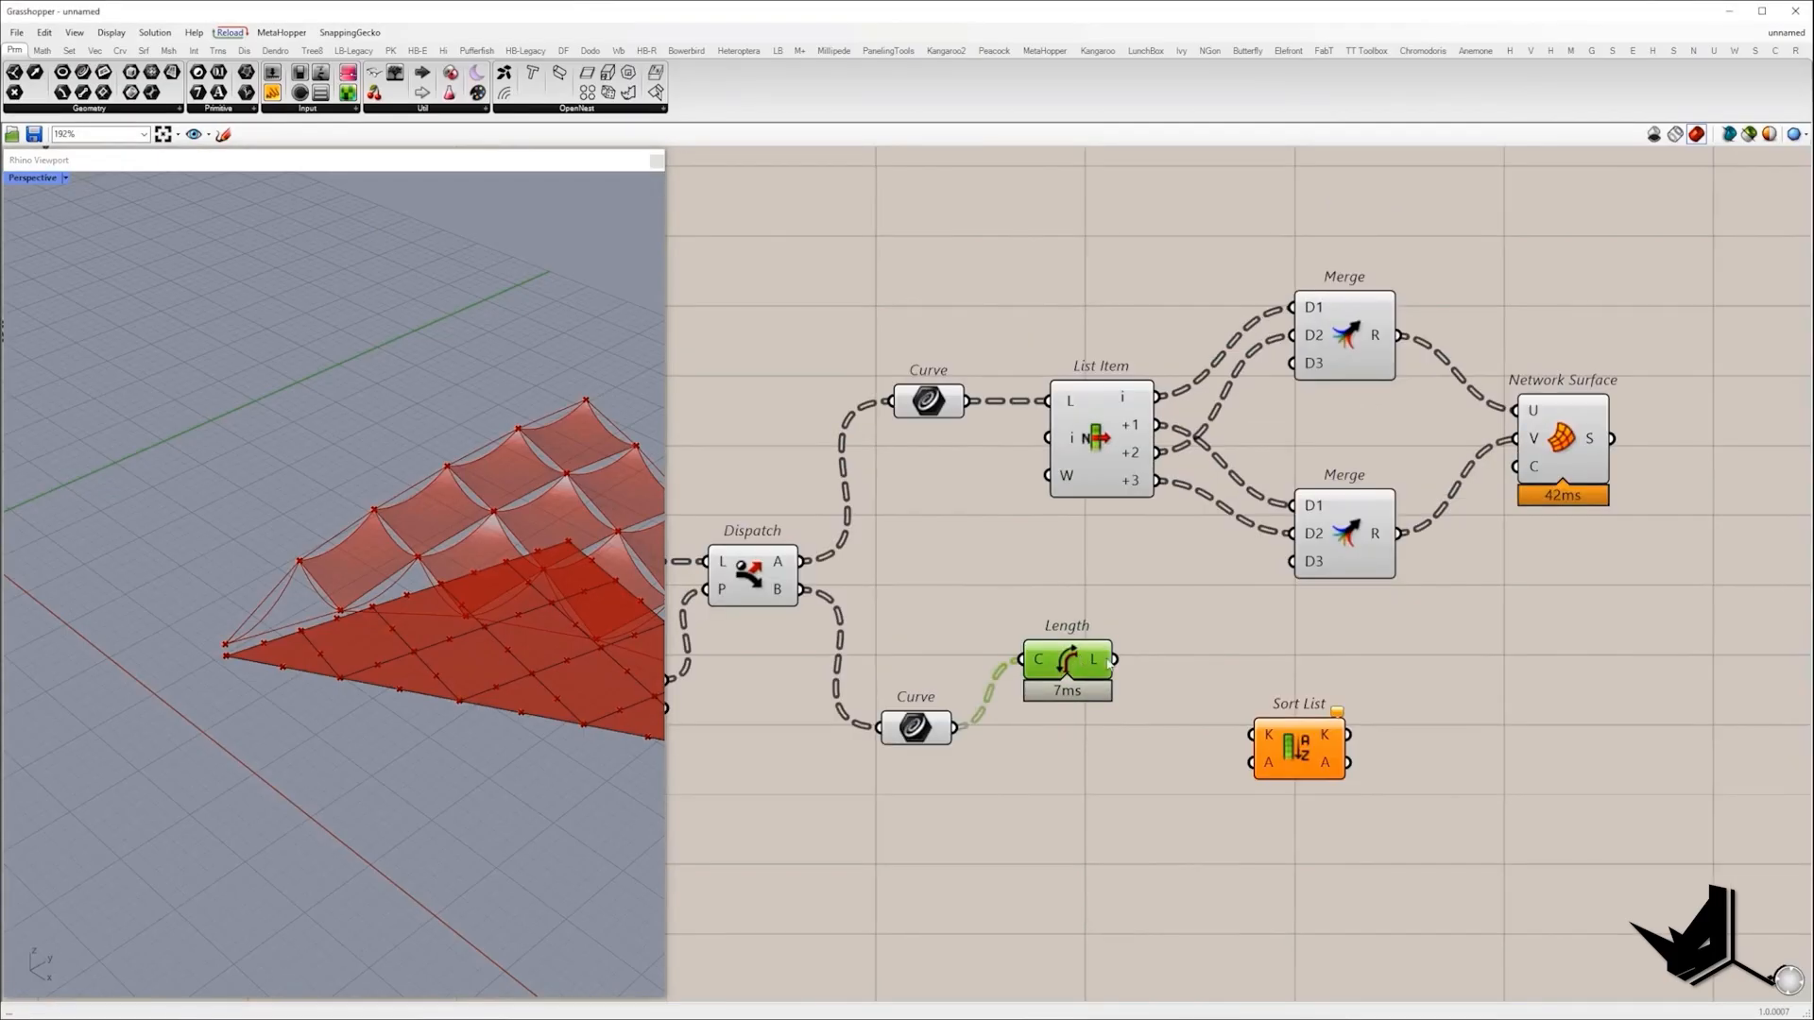
{"action": "left_click_drag", "start_coordinate": [1146, 676], "coordinate": [1116, 659]}
{"action": "left_click_drag", "start_coordinate": [1252, 762], "coordinate": [958, 730]}
{"action": "left_click_drag", "start_coordinate": [1299, 750], "coordinate": [1225, 715]}
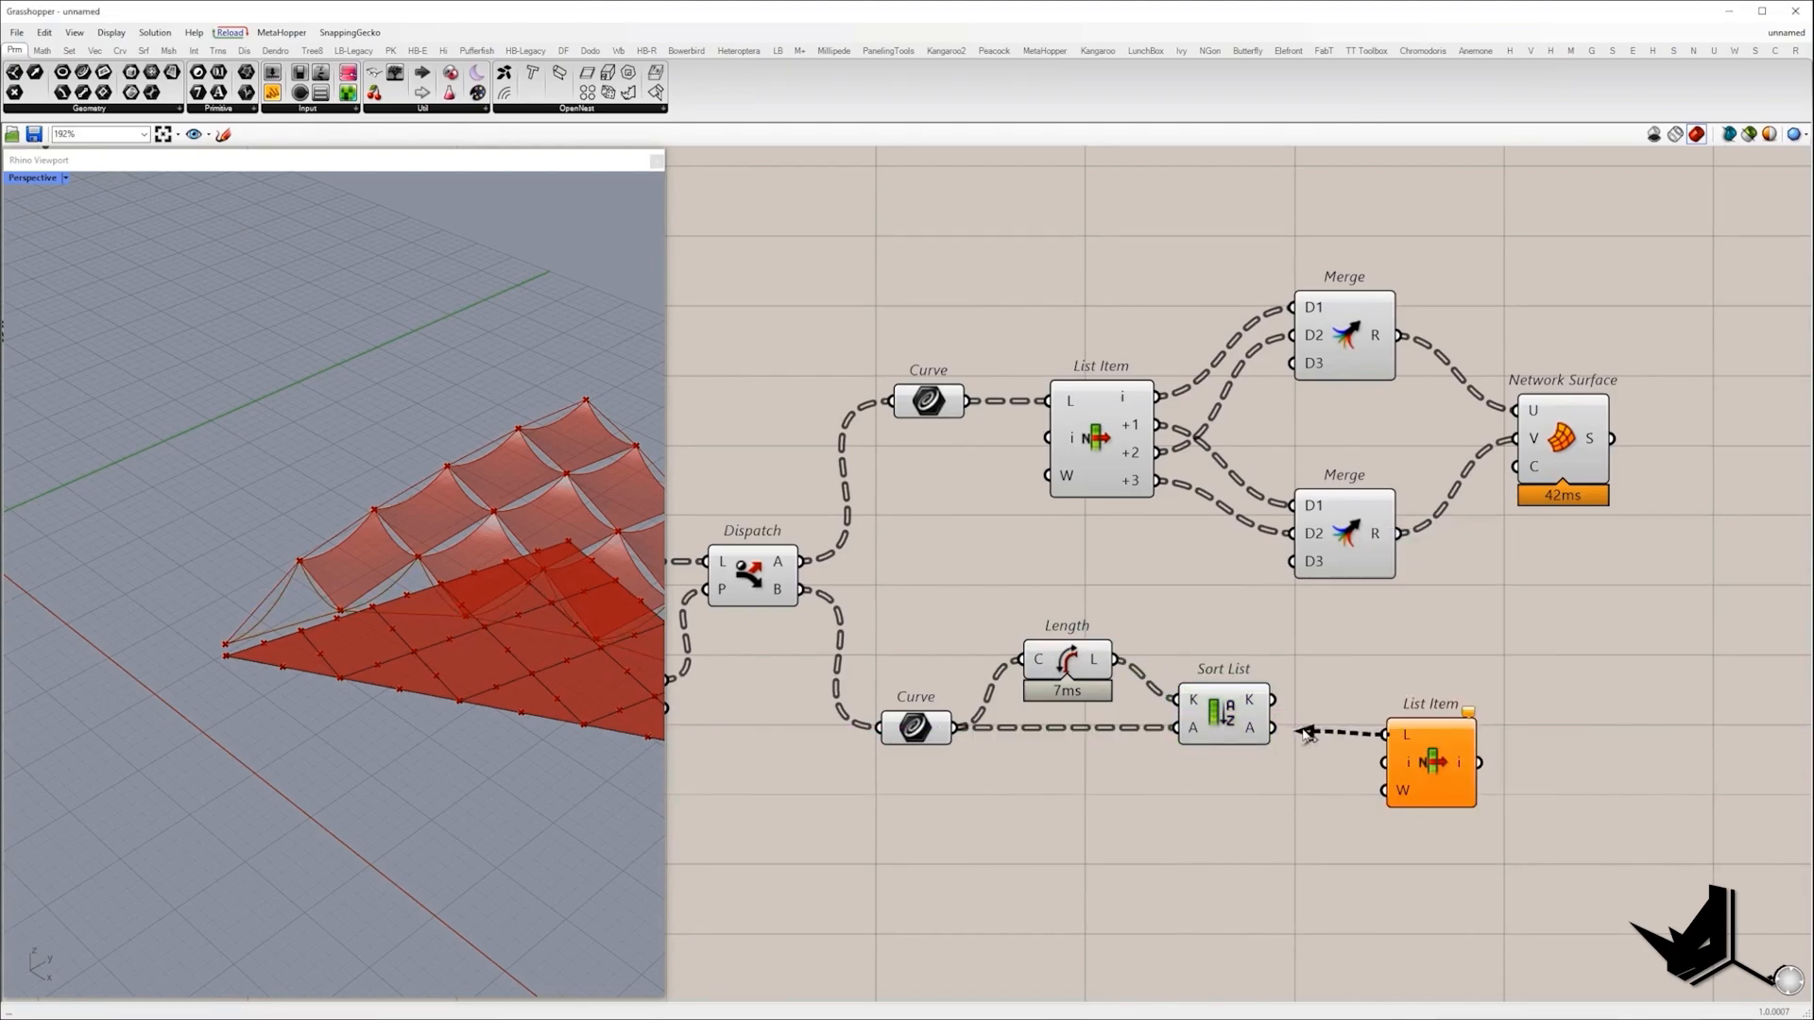
Extract the sorted curves with a List Item having outputs i and +1, and store output i in a Curve container.
{"action": "scroll", "coordinate": [1389, 770], "scroll_direction": "up", "scroll_amount": 3}
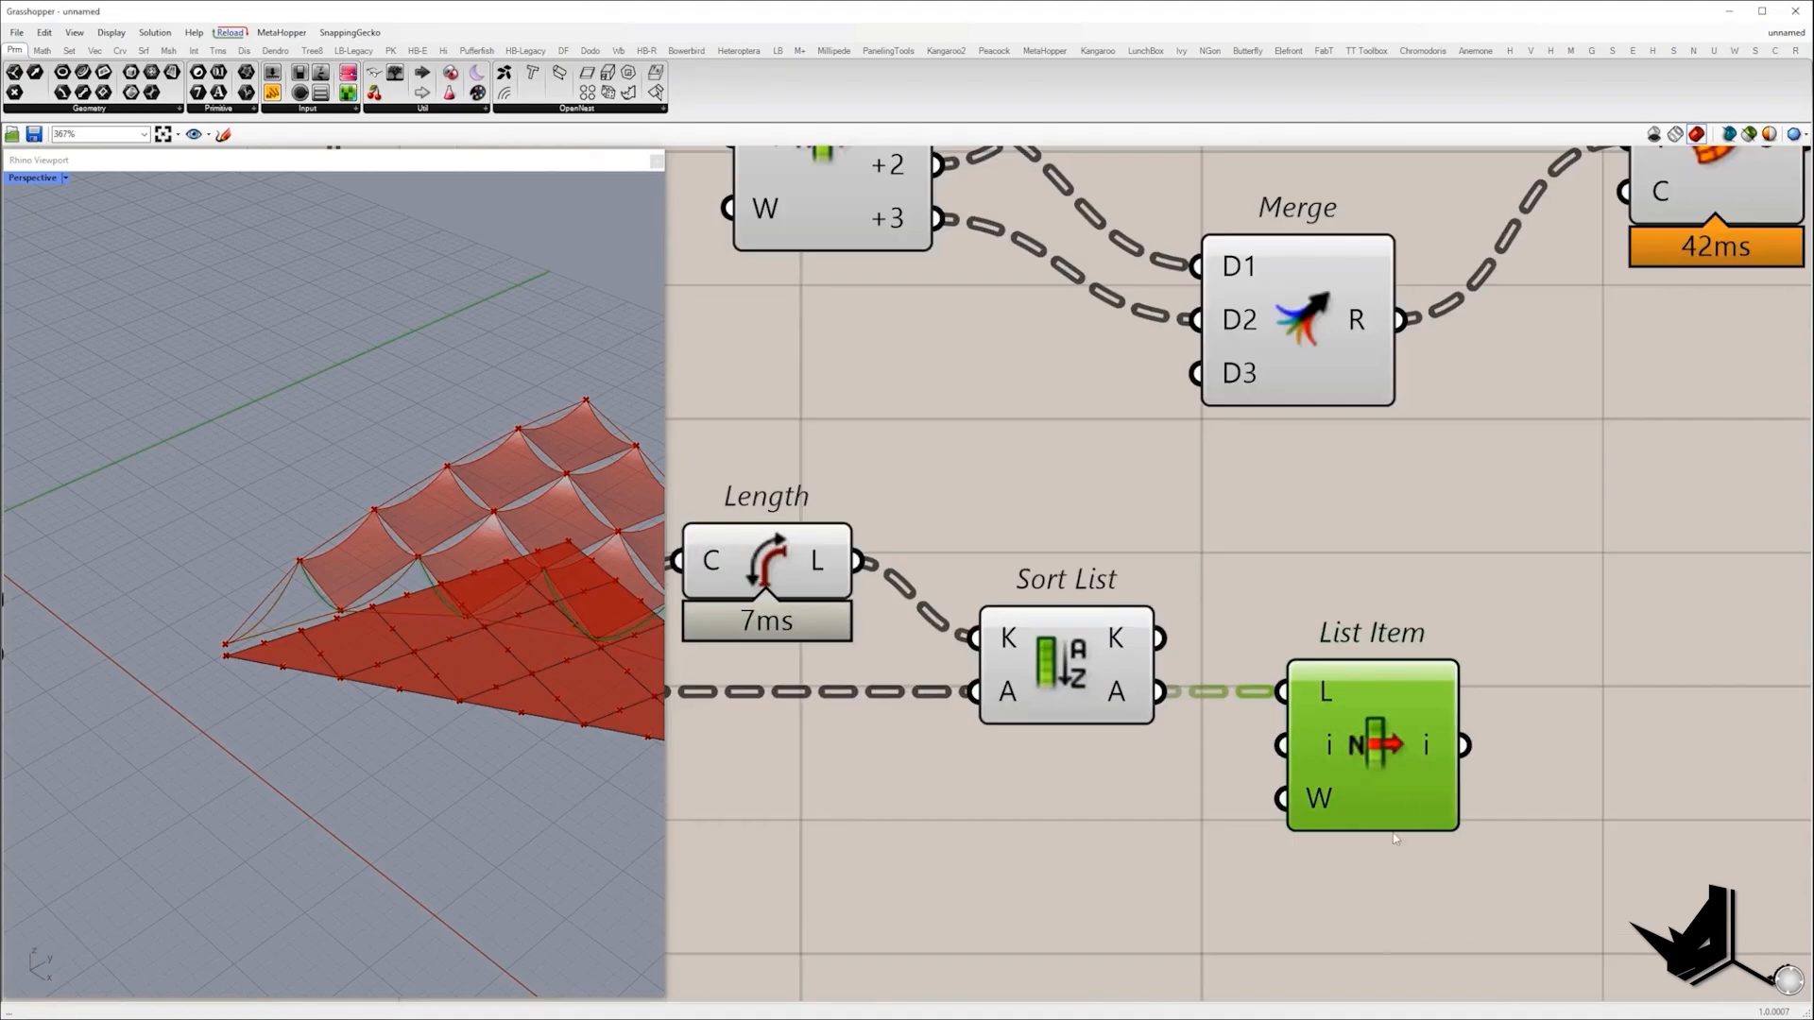
{"action": "right_click_drag", "start_coordinate": [1446, 667], "coordinate": [1200, 680]}
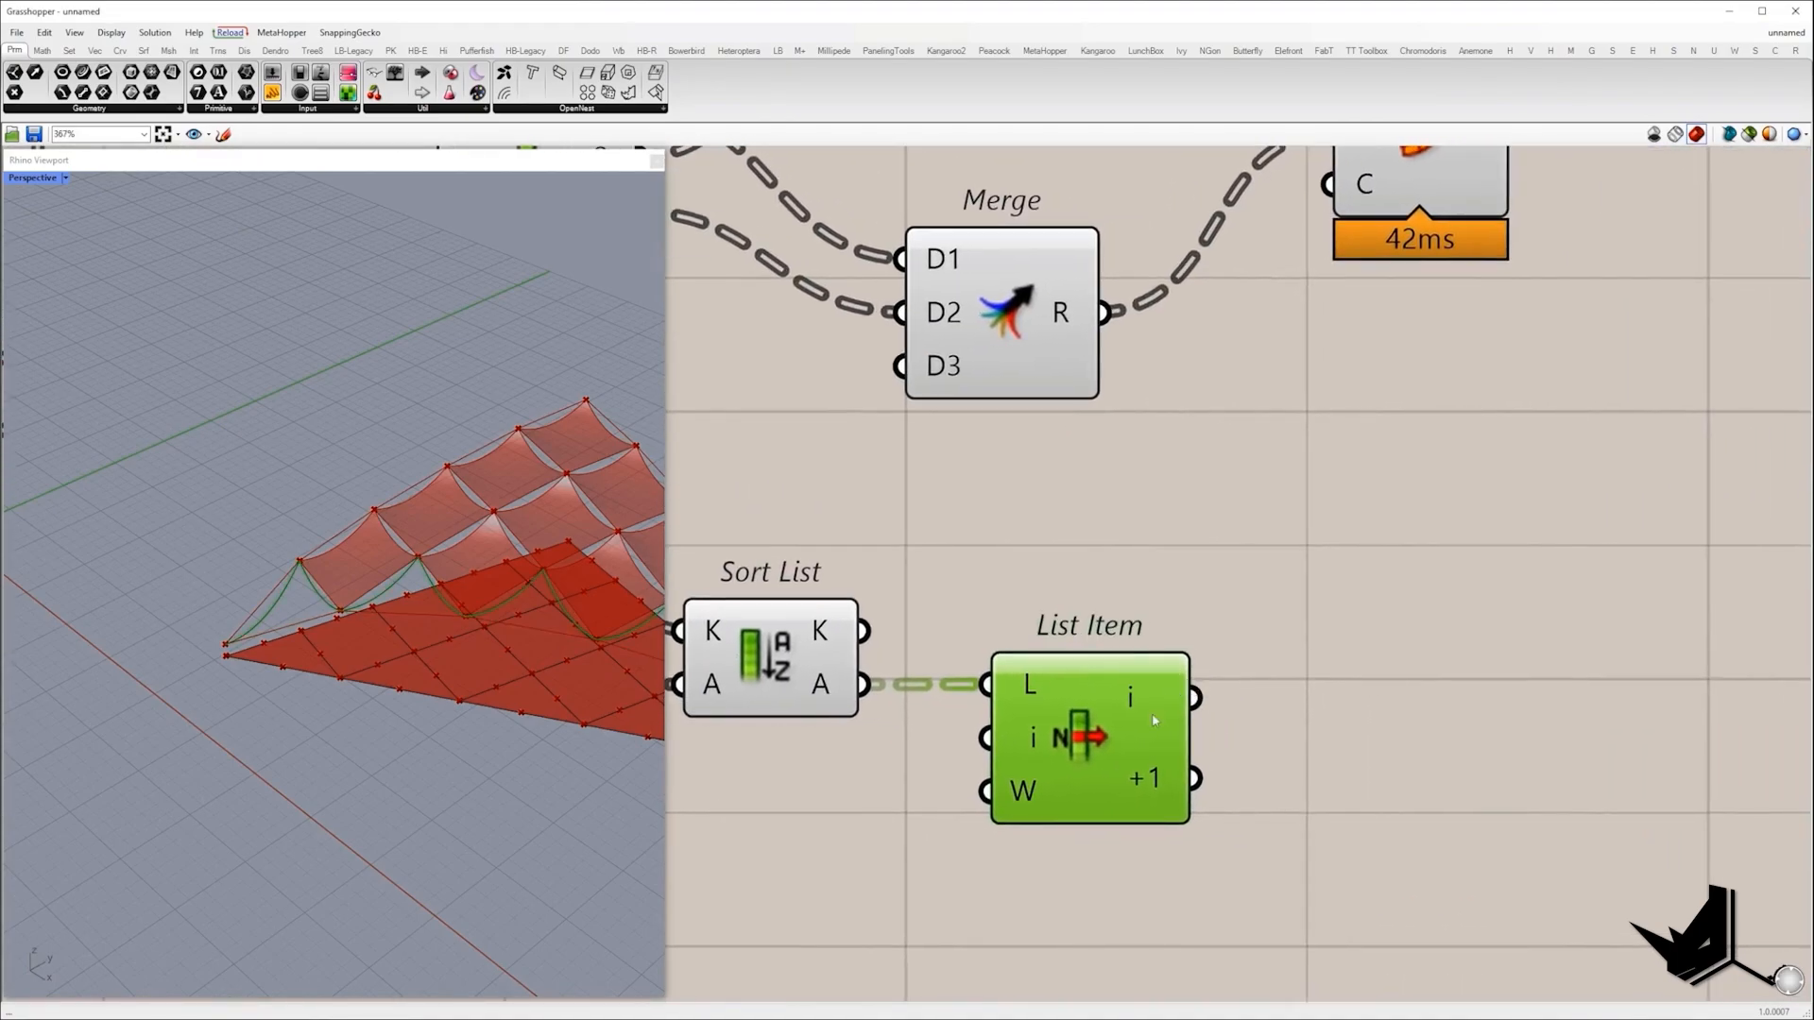
{"action": "double_click", "coordinate": [1276, 679]}
{"action": "left_click_drag", "start_coordinate": [1246, 688], "coordinate": [1291, 653]}
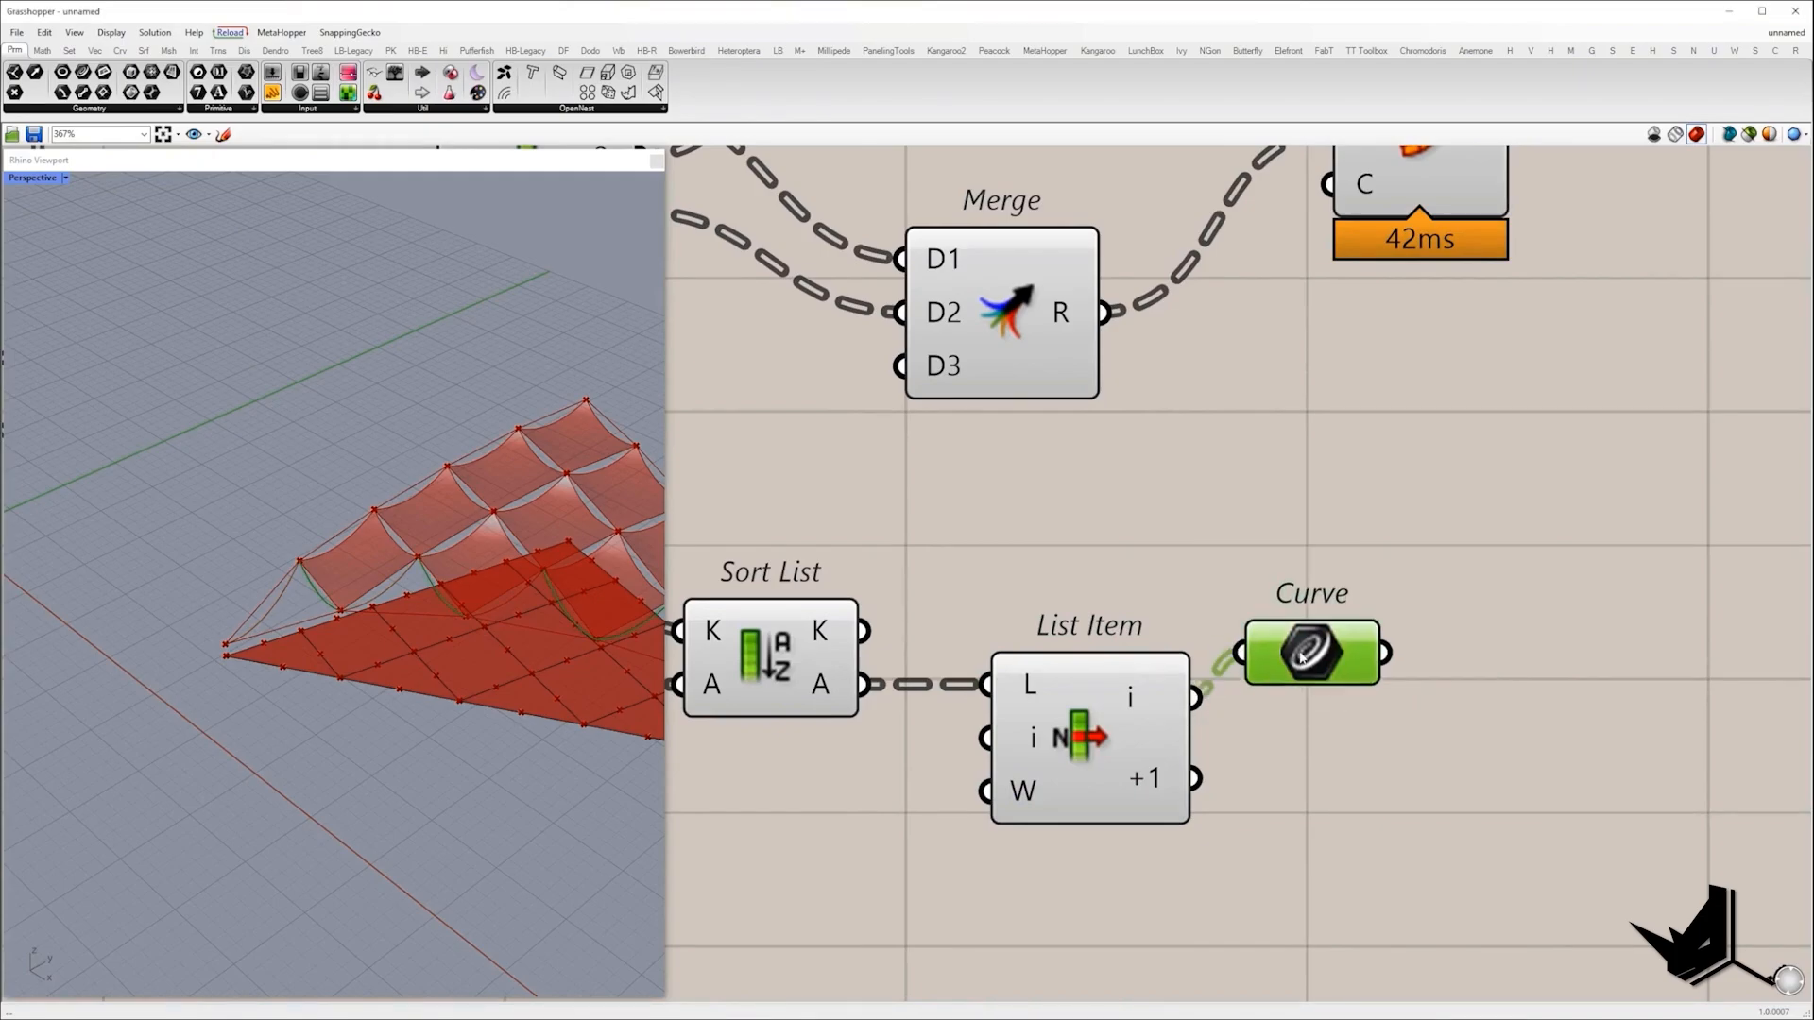
Store the List Item's +1 output in a second Curve container and build a Ruled Surface from the two Curve containers.
{"action": "left_click_drag", "start_coordinate": [1292, 654], "coordinate": [1334, 778], "text": "alt"}
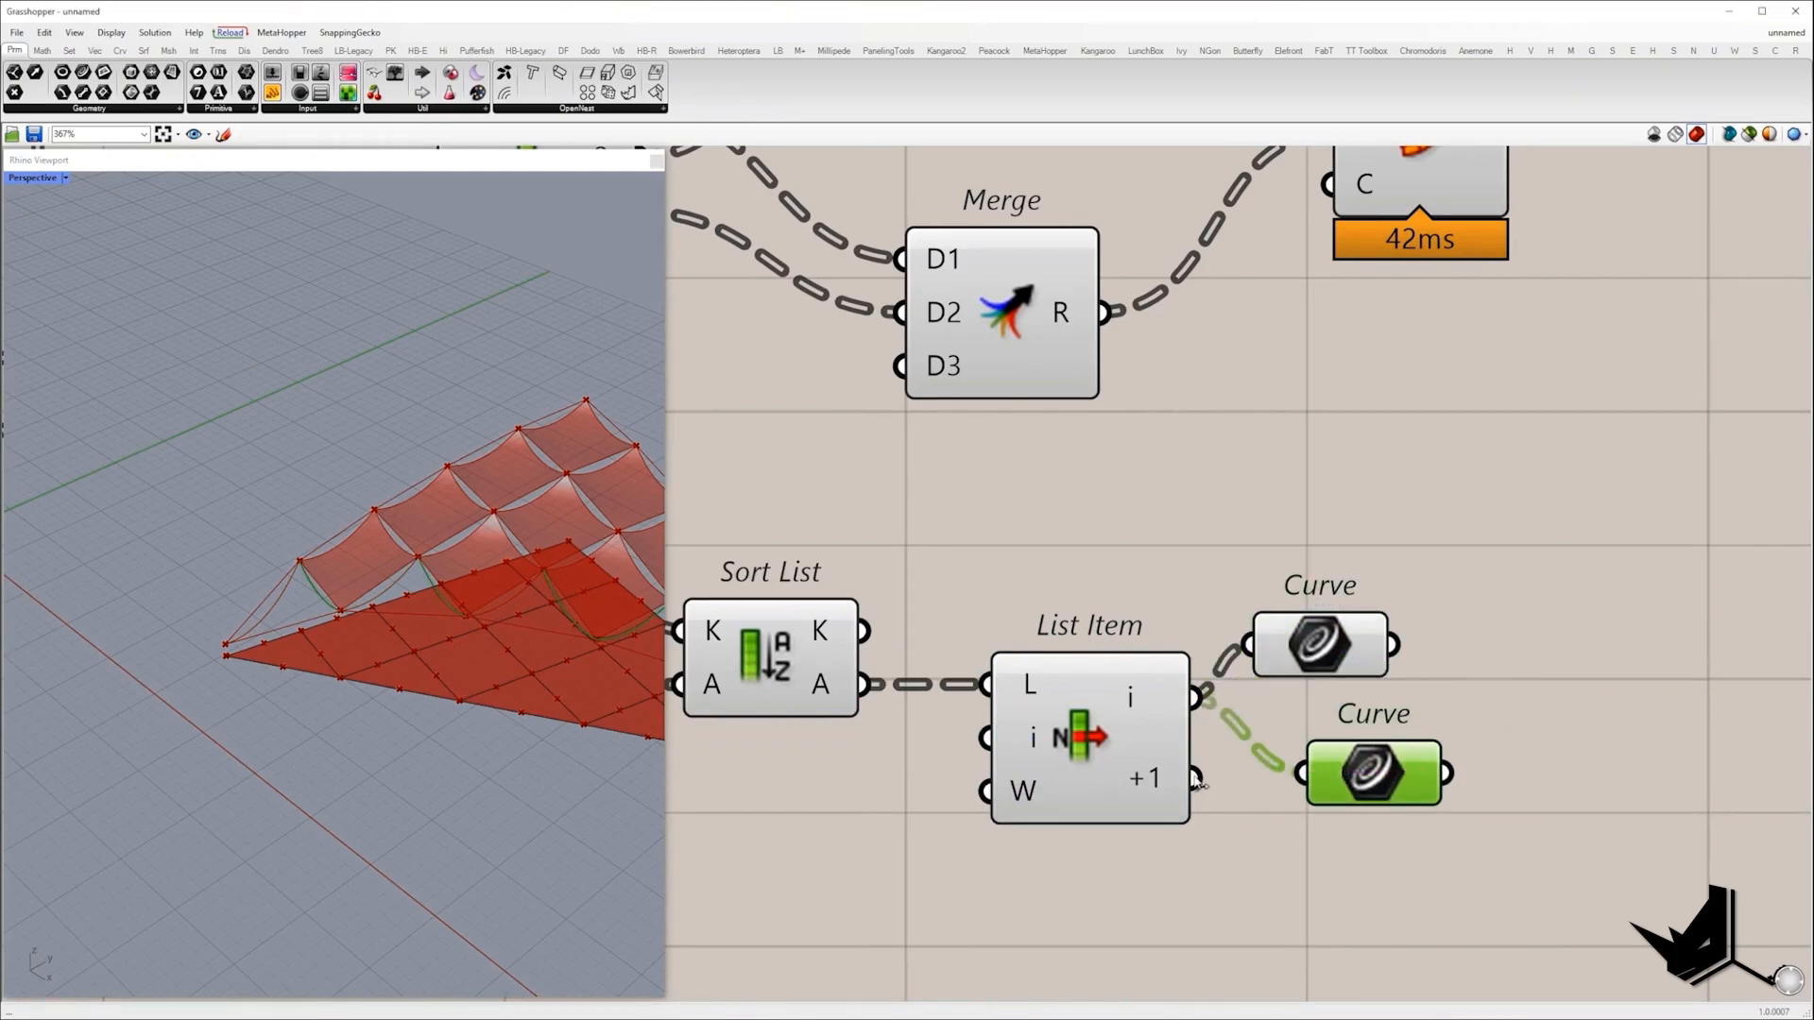
{"action": "left_click_drag", "start_coordinate": [1194, 778], "coordinate": [1330, 892]}
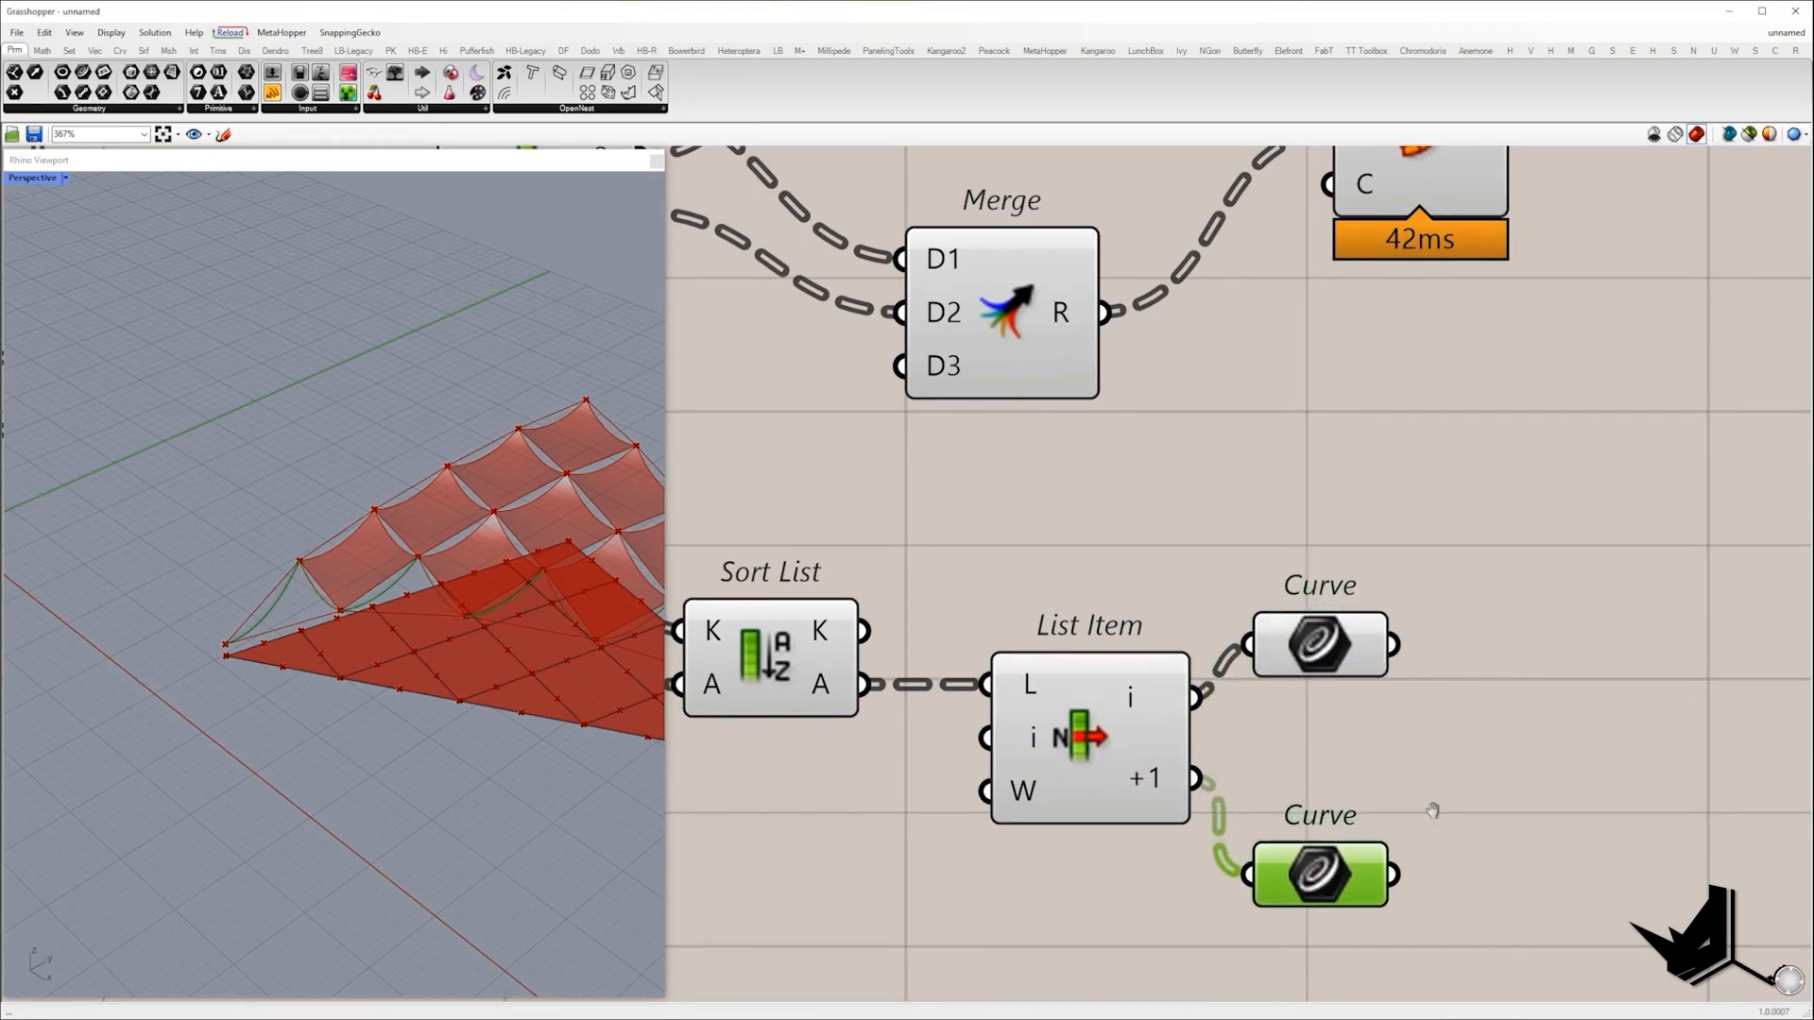
{"action": "right_click_drag", "start_coordinate": [1433, 809], "coordinate": [989, 743]}
{"action": "double_click", "coordinate": [1061, 635]}
{"action": "type", "text": "rul"}
{"action": "key", "text": "Return"}
{"action": "left_click_drag", "start_coordinate": [949, 577], "coordinate": [973, 610]}
{"action": "left_click_drag", "start_coordinate": [949, 807], "coordinate": [1101, 694]}
{"action": "right_click_drag", "start_coordinate": [406, 605], "coordinate": [308, 636]}
{"action": "scroll", "coordinate": [500, 603], "scroll_direction": "up", "scroll_amount": 3}
{"action": "scroll", "coordinate": [83, 551], "scroll_direction": "up", "scroll_amount": 5}
{"action": "right_click_drag", "start_coordinate": [83, 545], "coordinate": [104, 550], "text": "shift"}
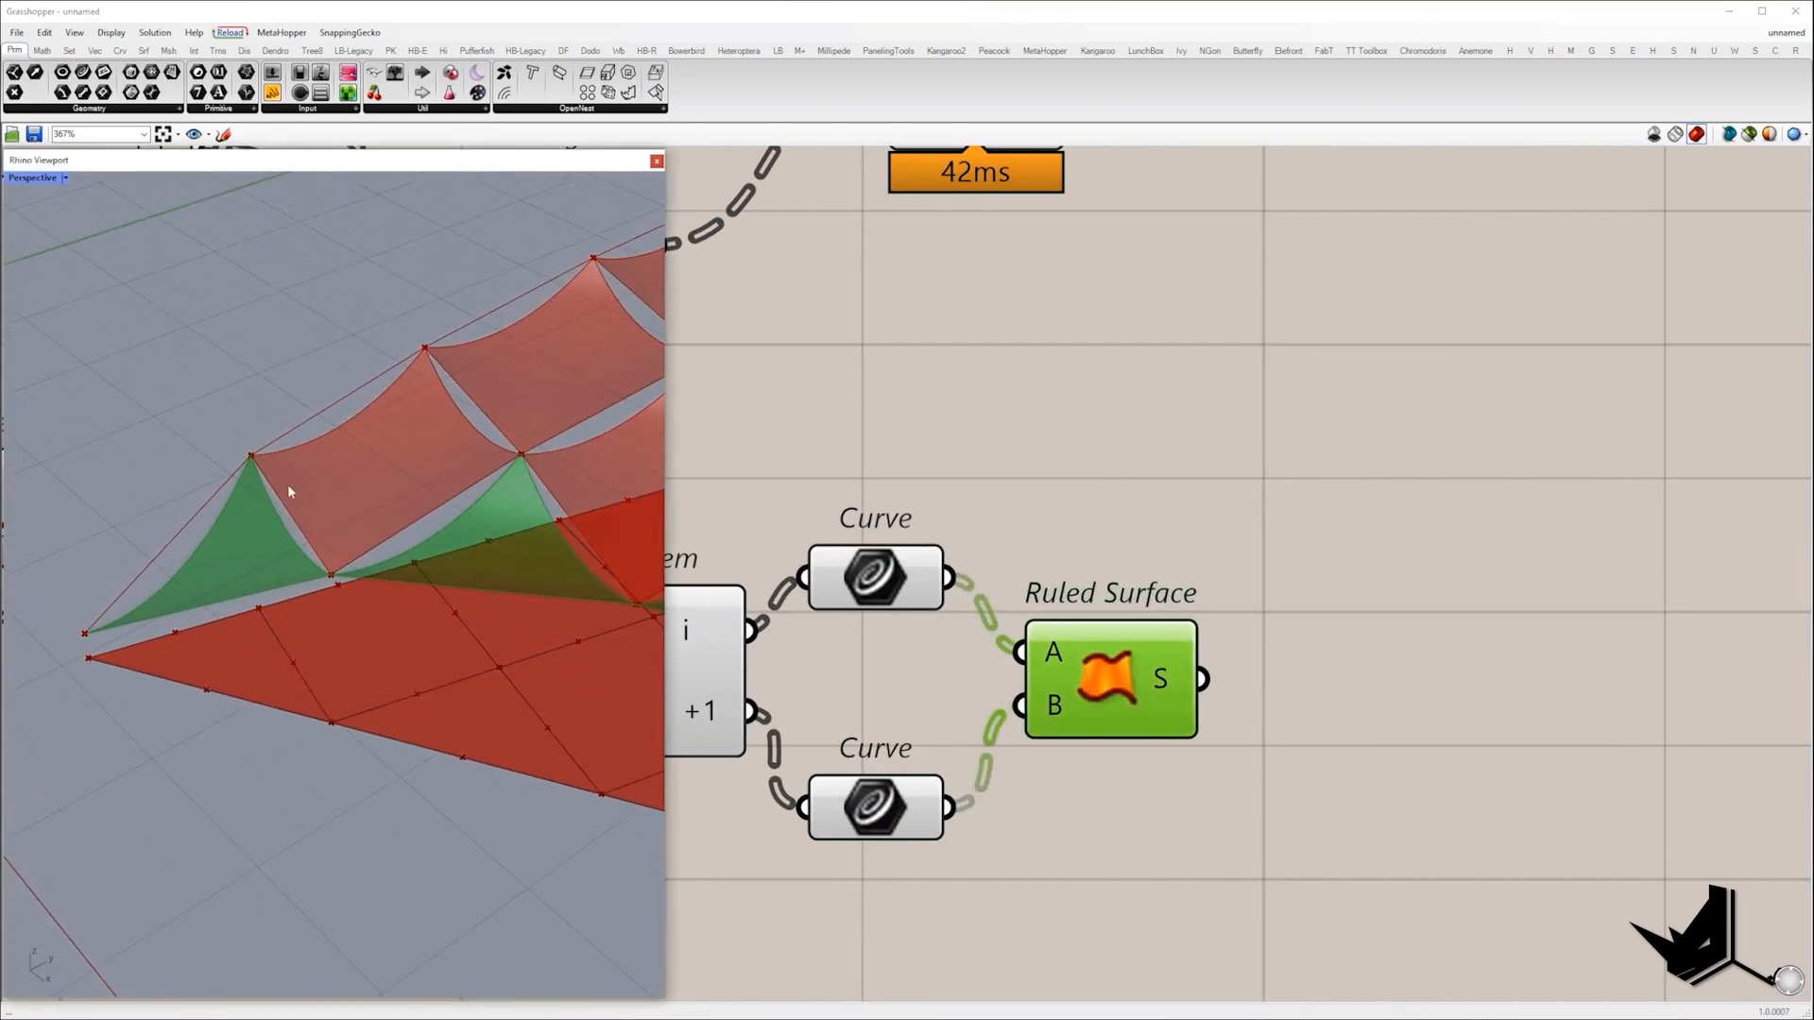
Insert a Flip Curve between the first Curve container and Ruled Surface input A, using the second Curve container as guide.
{"action": "left_click_drag", "start_coordinate": [1097, 691], "coordinate": [1301, 684]}
{"action": "scroll", "coordinate": [1102, 775], "scroll_direction": "down", "scroll_amount": 3}
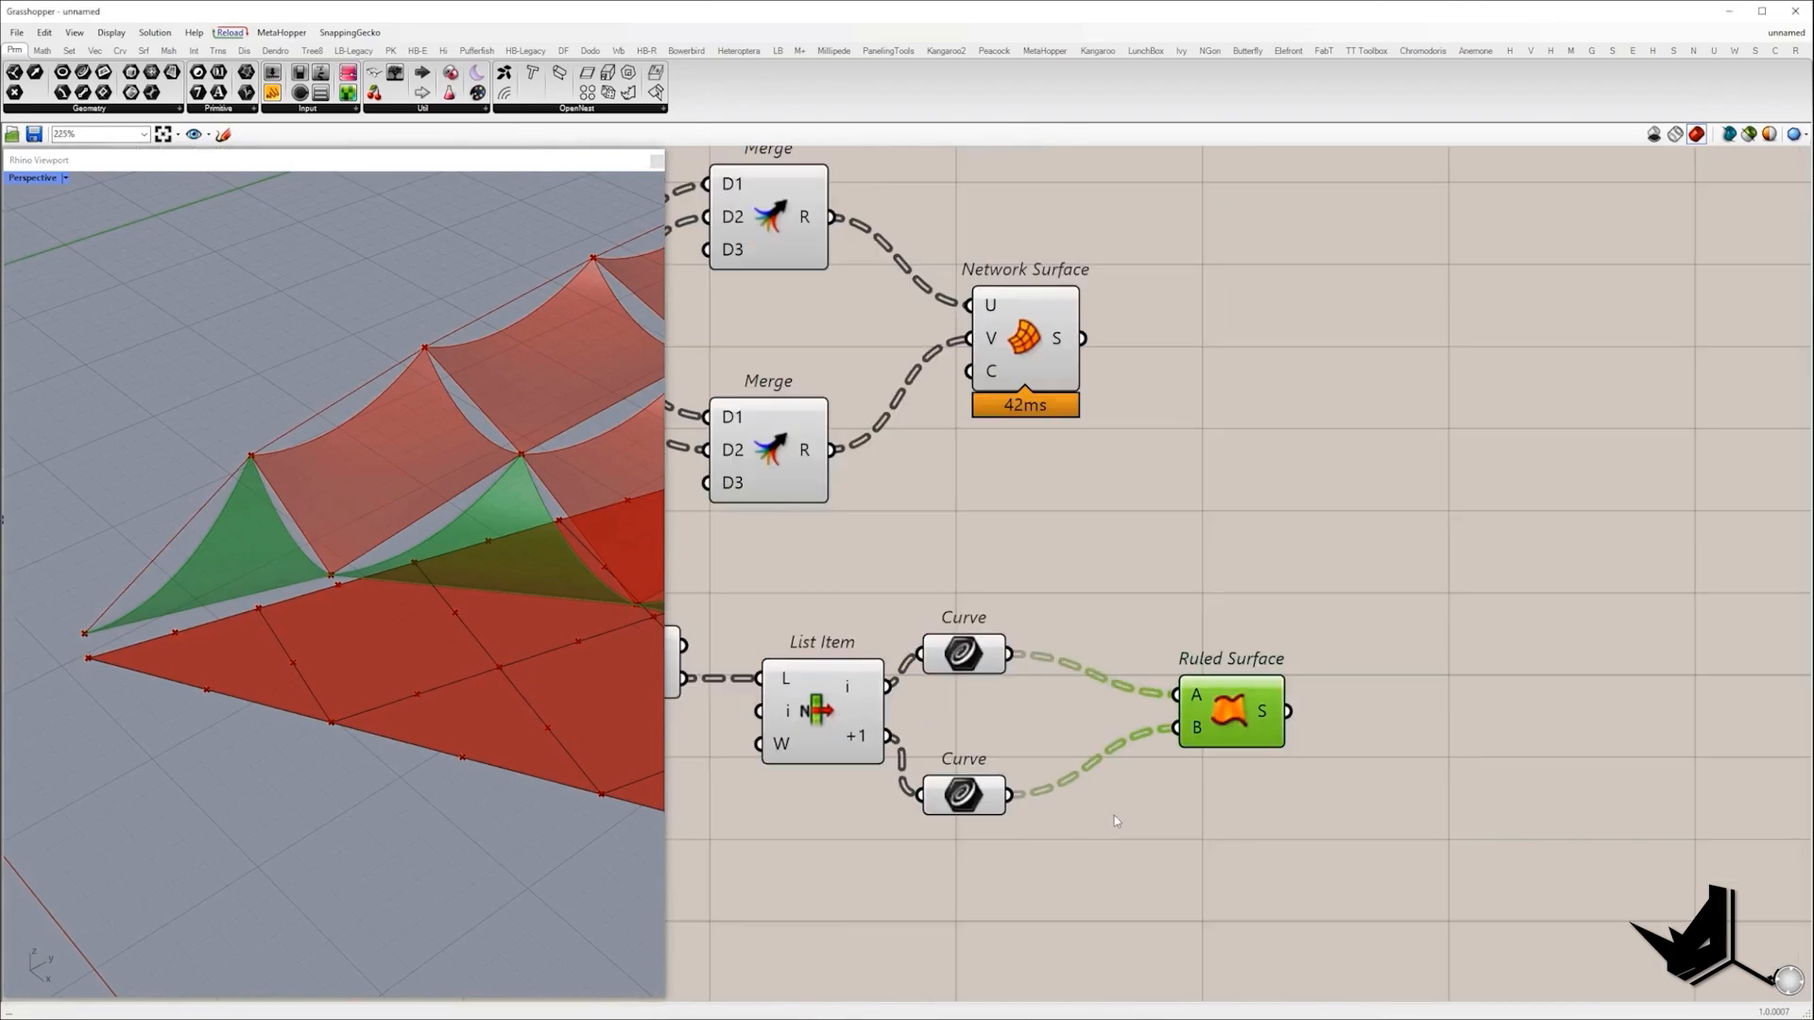
{"action": "double_click", "coordinate": [1116, 818]}
{"action": "type", "text": "flip"}
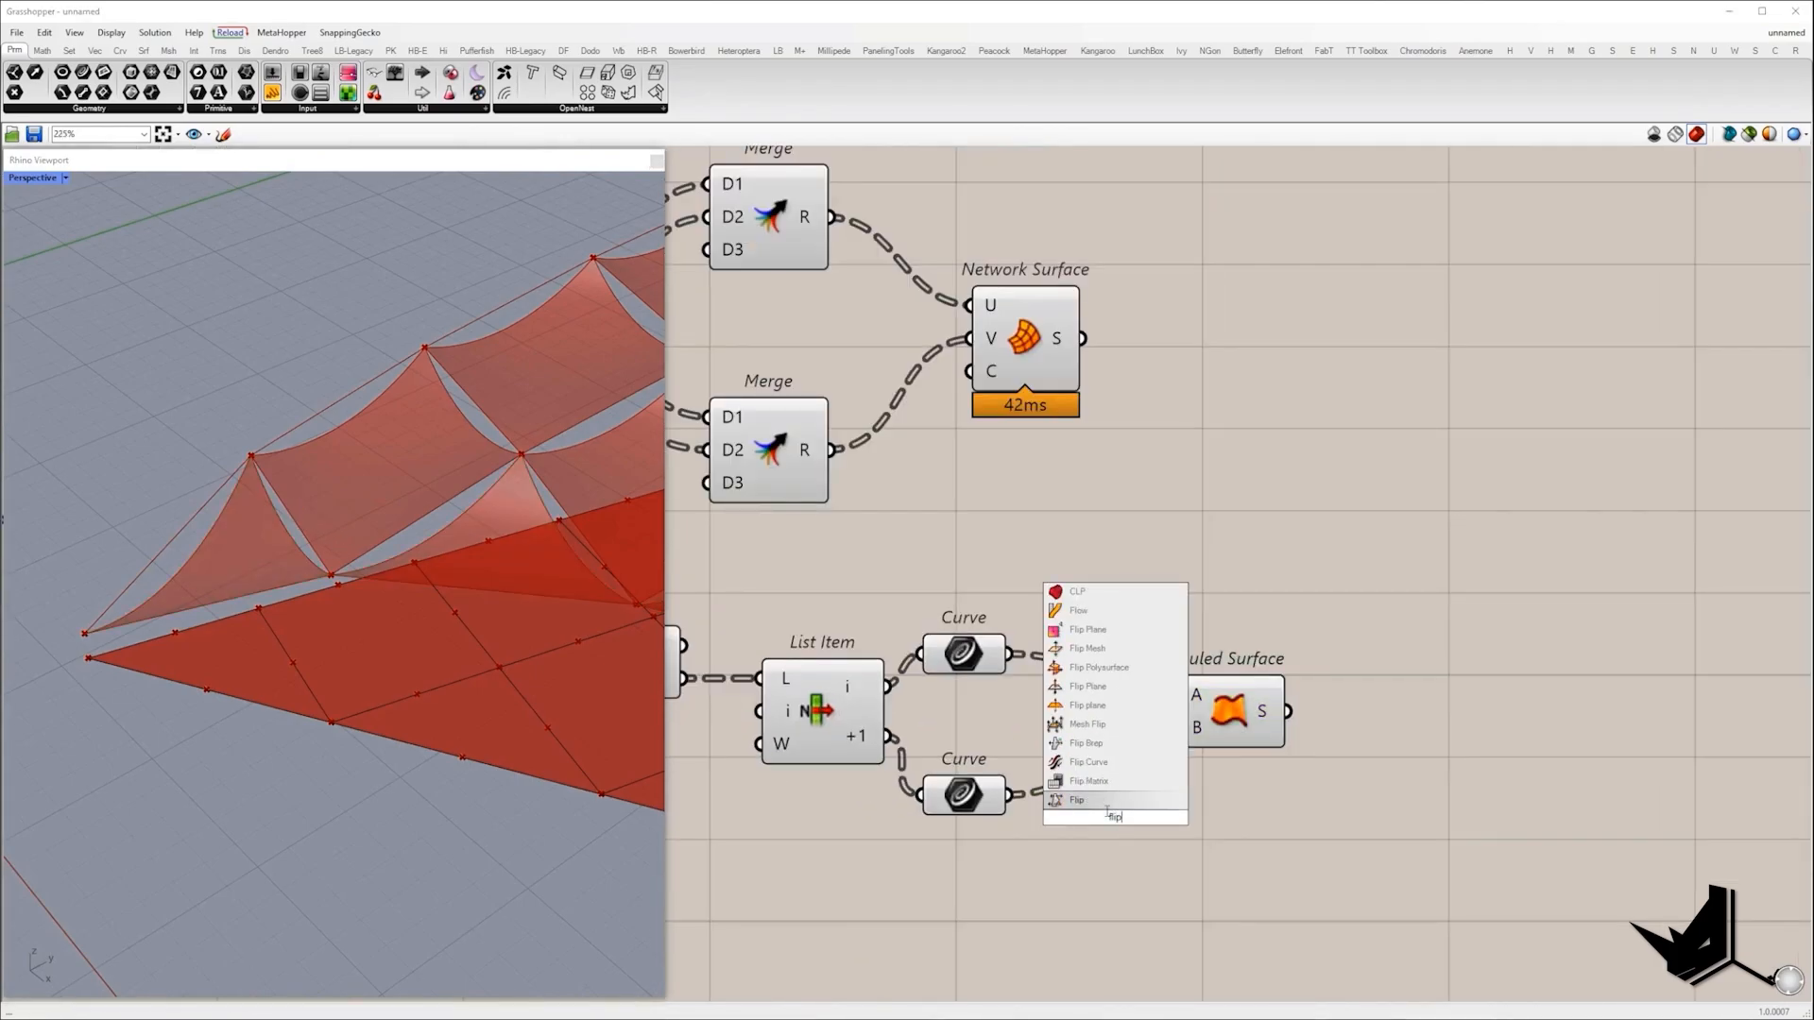
{"action": "key", "text": "Return"}
{"action": "left_click_drag", "start_coordinate": [1233, 721], "coordinate": [1367, 680]}
{"action": "left_click_drag", "start_coordinate": [1129, 809], "coordinate": [1157, 664]}
{"action": "left_click_drag", "start_coordinate": [1360, 670], "coordinate": [1351, 776]}
{"action": "mouse_move", "coordinate": [1190, 633]}
{"action": "scroll", "coordinate": [1214, 713], "scroll_direction": "down", "scroll_amount": 2}
Turn off the preview of the intermediate components that feed the surfaces.
{"action": "left_click_drag", "start_coordinate": [1217, 785], "coordinate": [755, 607]}
{"action": "middle_click", "coordinate": [1241, 582]}
{"action": "left_click", "coordinate": [1284, 605]}
{"action": "scroll", "coordinate": [1172, 558], "scroll_direction": "down", "scroll_amount": 3}
{"action": "left_click_drag", "start_coordinate": [1081, 655], "coordinate": [784, 364]}
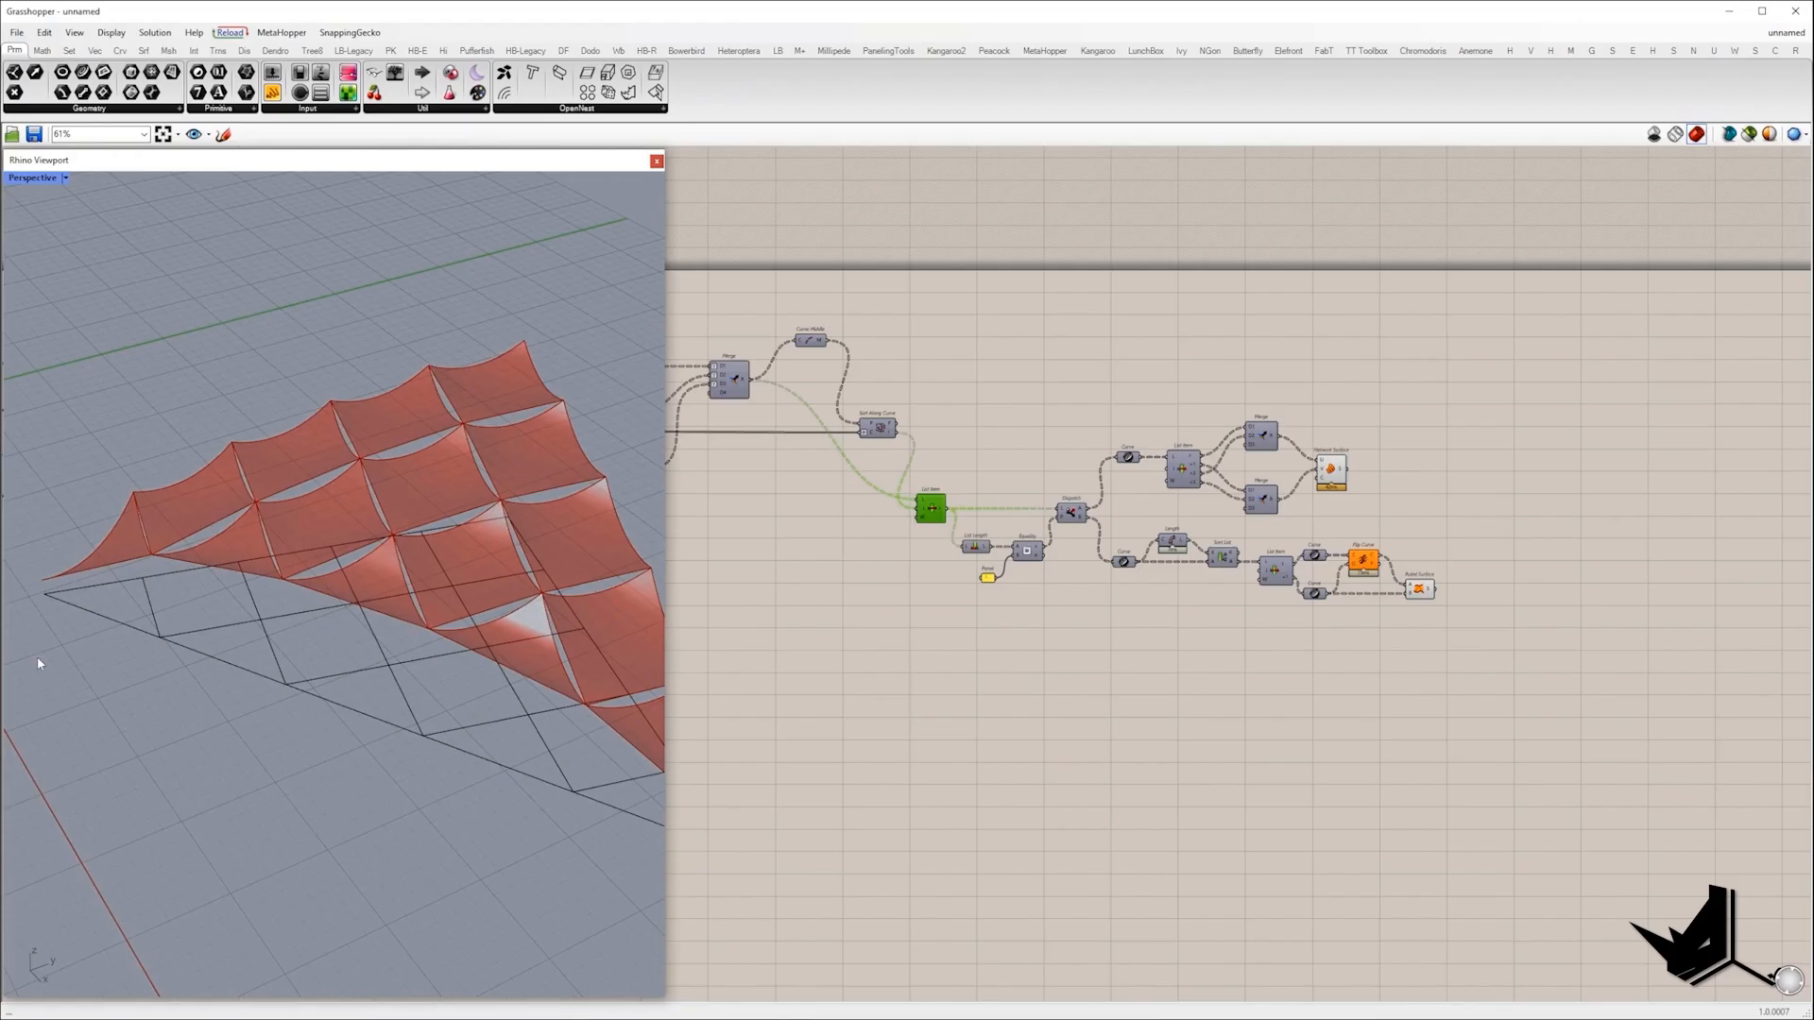
Examine the narrow gaps between neighbouring surfaces and mark them on a captured image of the viewport.
{"action": "right_click_drag", "start_coordinate": [39, 664], "coordinate": [384, 421]}
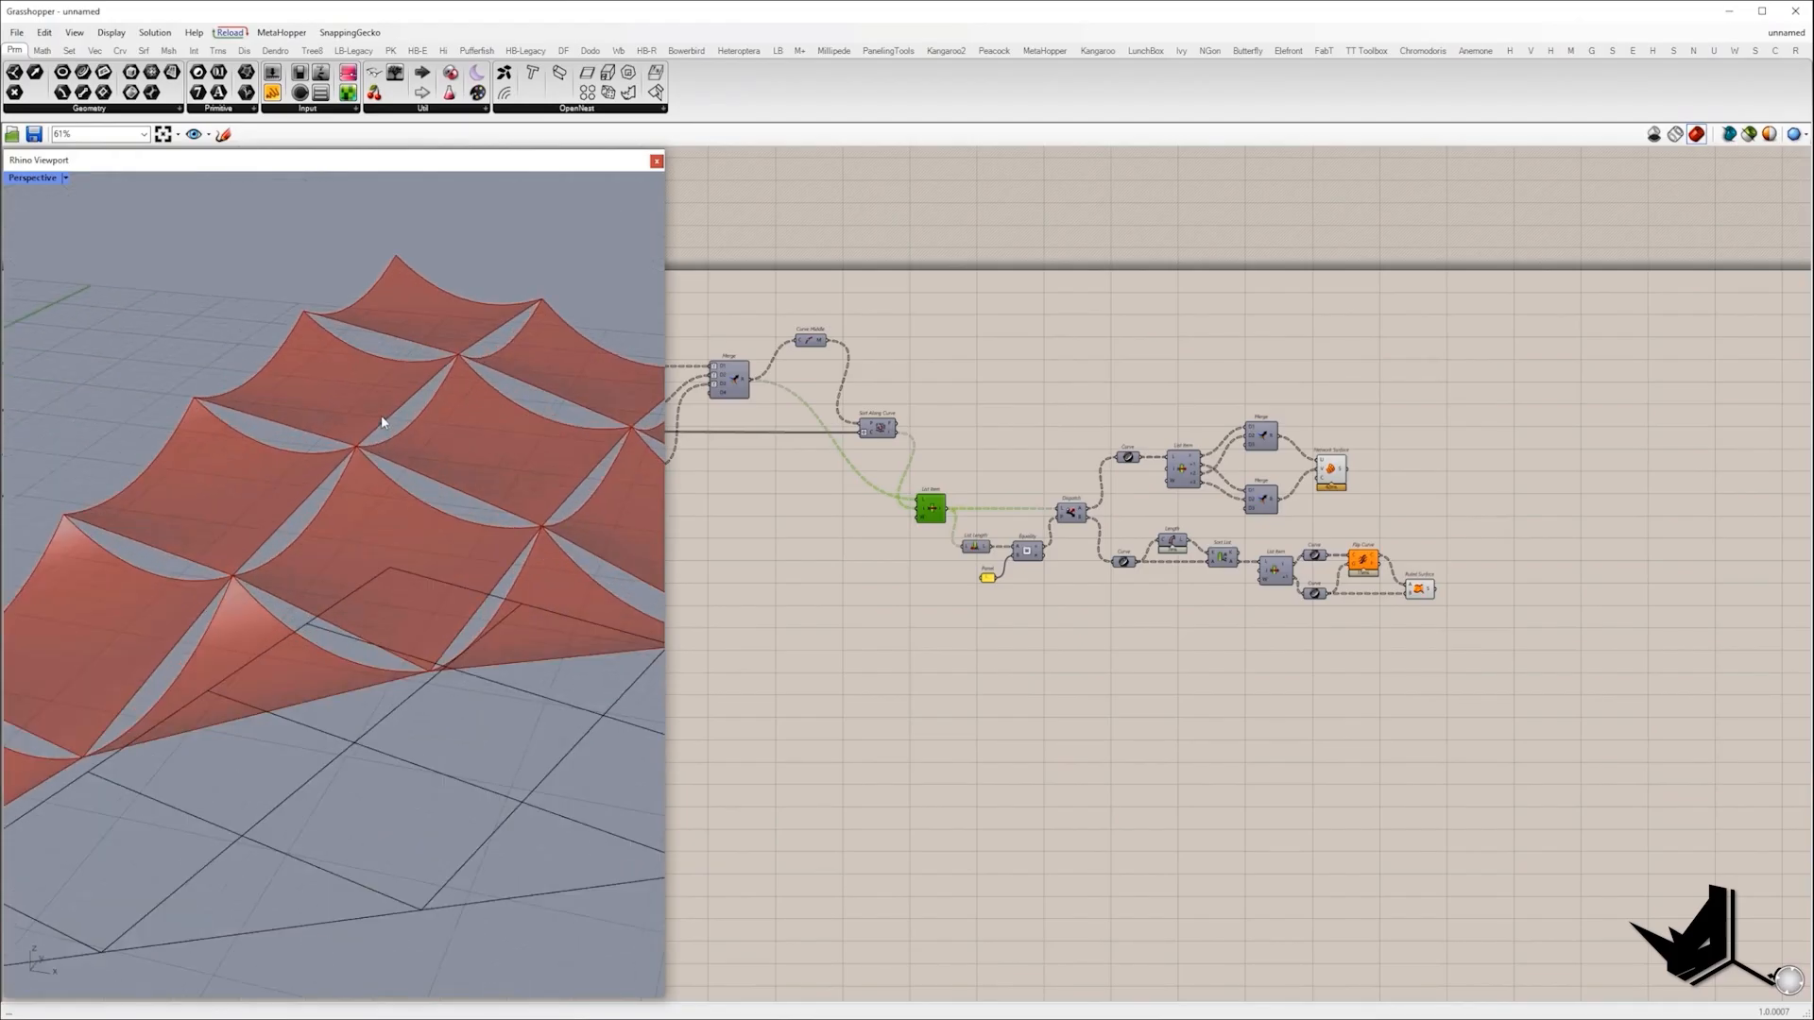
{"action": "key", "text": "Print"}
{"action": "left_click_drag", "start_coordinate": [198, 264], "coordinate": [923, 883]}
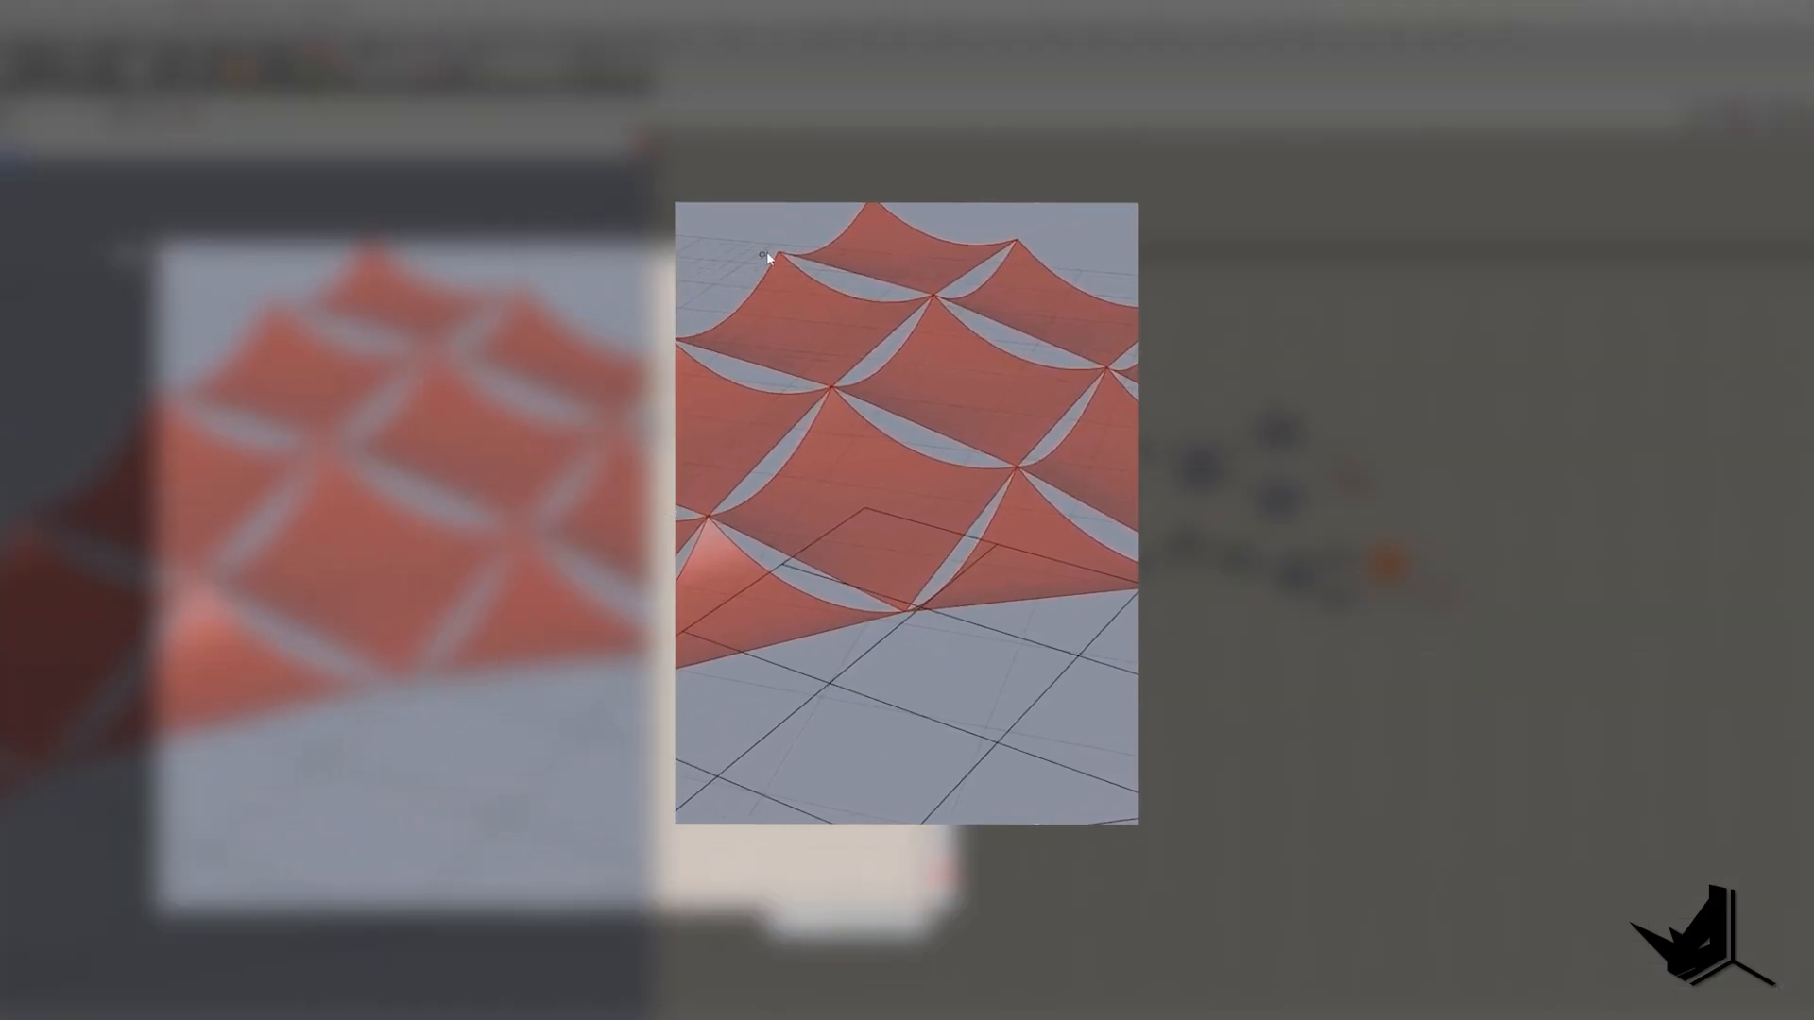
{"action": "left_click_drag", "start_coordinate": [786, 251], "coordinate": [788, 254]}
{"action": "left_click_drag", "start_coordinate": [806, 257], "coordinate": [806, 277]}
{"action": "left_click_drag", "start_coordinate": [820, 261], "coordinate": [818, 279]}
{"action": "left_click_drag", "start_coordinate": [834, 267], "coordinate": [835, 300]}
{"action": "left_click_drag", "start_coordinate": [850, 271], "coordinate": [855, 288]}
{"action": "mouse_move", "coordinate": [864, 276]}
{"action": "left_mouse_down"}
{"action": "mouse_move", "coordinate": [870, 295]}
{"action": "mouse_move", "coordinate": [1013, 238]}
{"action": "mouse_move", "coordinate": [954, 301]}
{"action": "mouse_move", "coordinate": [1003, 268]}
{"action": "left_mouse_up"}
{"action": "mouse_move", "coordinate": [947, 282]}
{"action": "left_mouse_down"}
{"action": "mouse_move", "coordinate": [962, 308]}
{"action": "mouse_move", "coordinate": [982, 284]}
{"action": "left_mouse_up"}
{"action": "left_click_drag", "start_coordinate": [997, 261], "coordinate": [996, 277]}
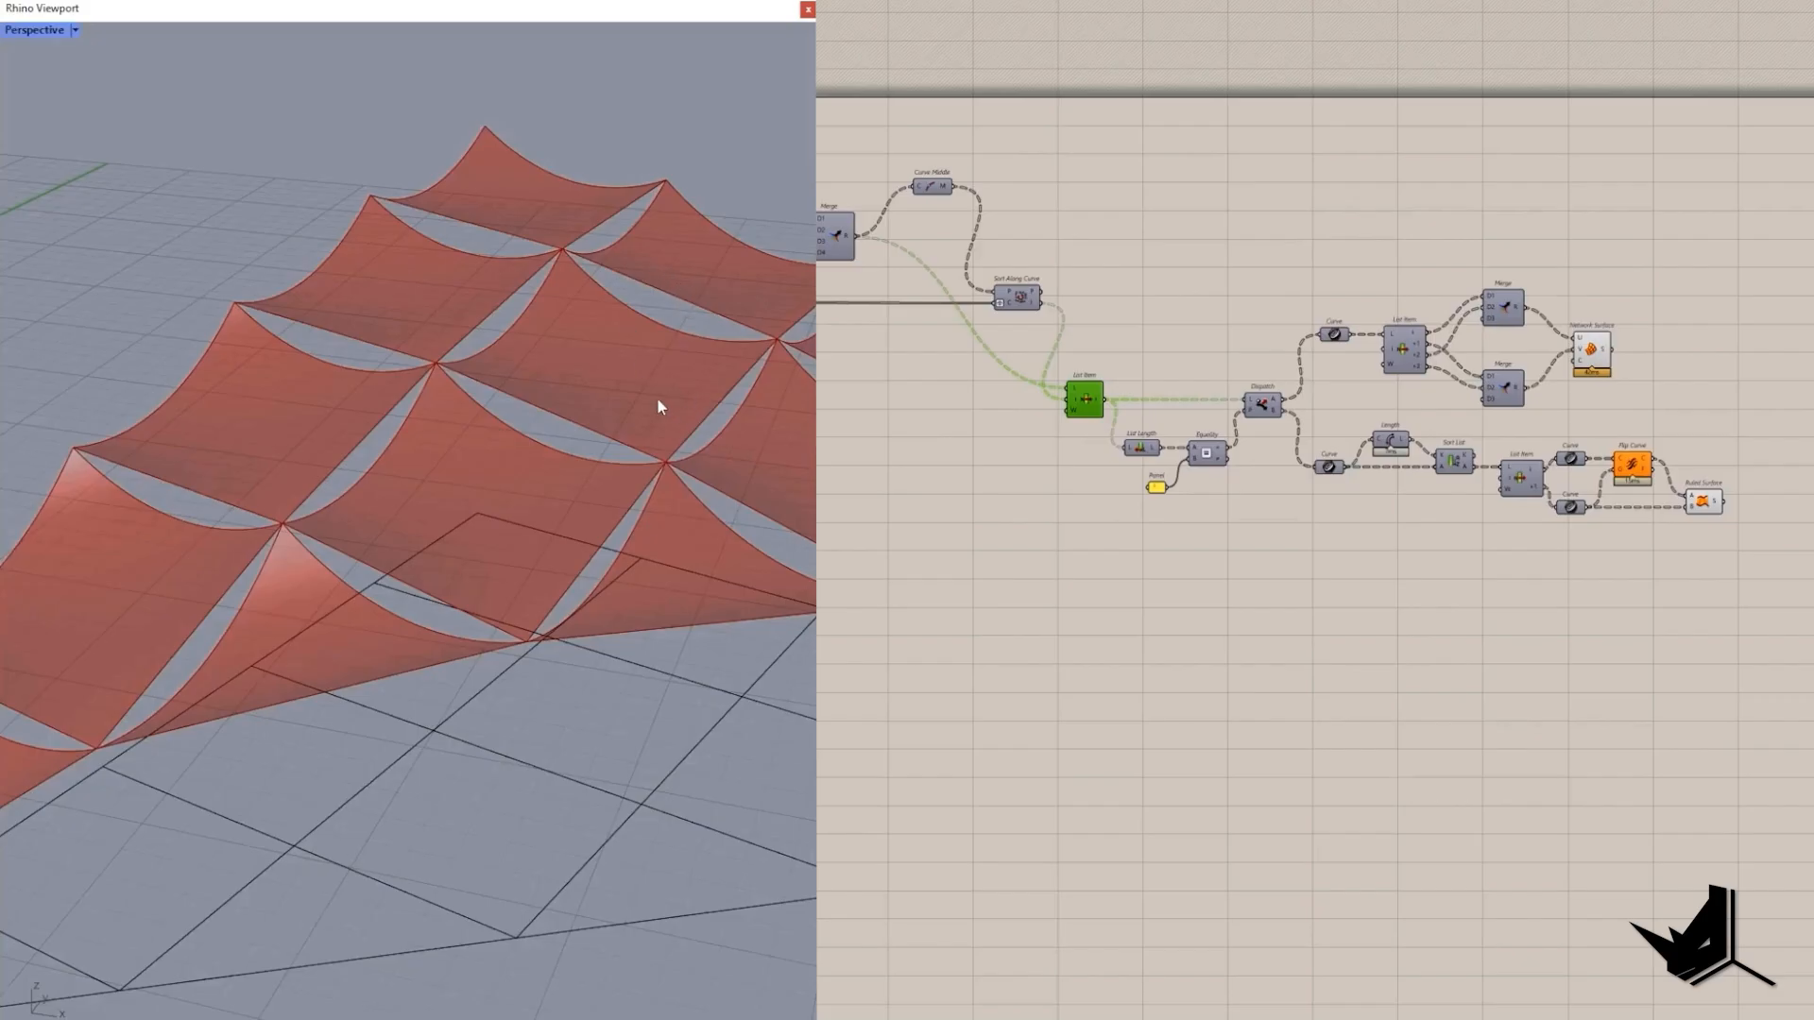
{"action": "right_click_drag", "start_coordinate": [658, 406], "coordinate": [443, 383]}
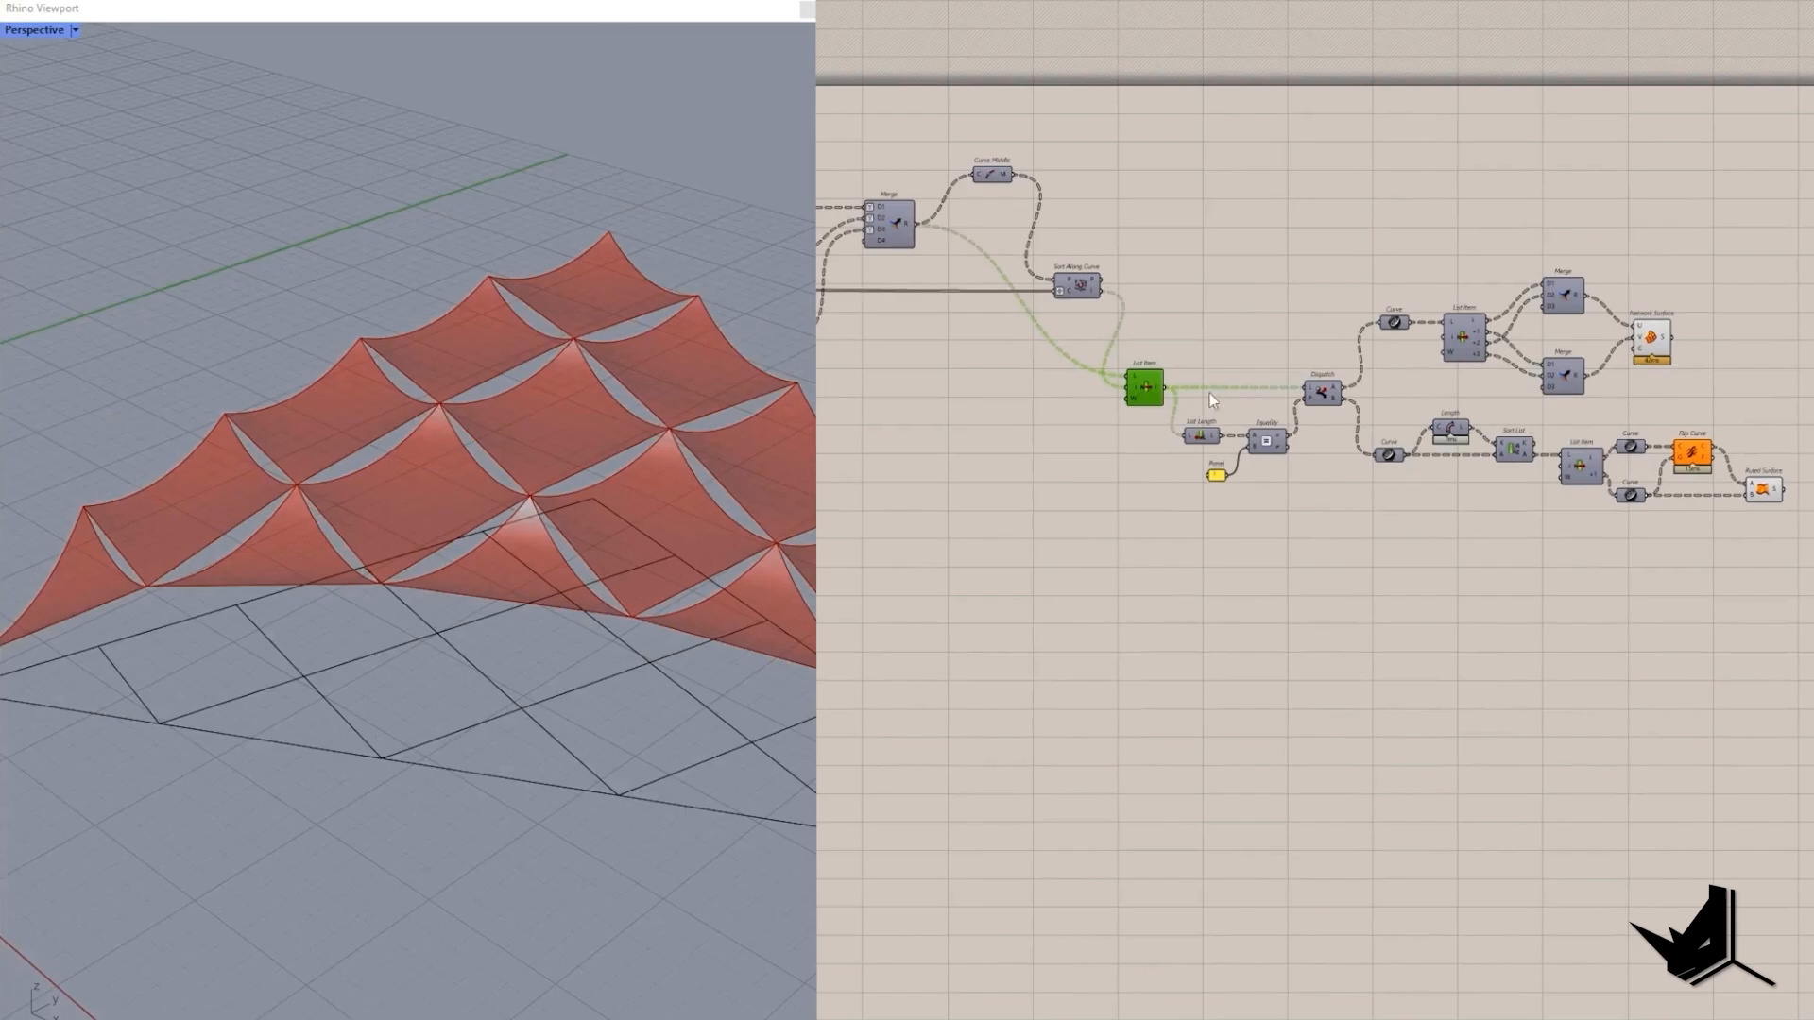
Shift the components downstream of the List Item away to make room and turn on the List Item's preview.
{"action": "mouse_move", "coordinate": [1164, 163]}
{"action": "left_mouse_down"}
{"action": "mouse_move", "coordinate": [1808, 631]}
{"action": "mouse_move", "coordinate": [1187, 167]}
{"action": "left_mouse_up"}
{"action": "left_click_drag", "start_coordinate": [1811, 684], "coordinate": [1190, 154]}
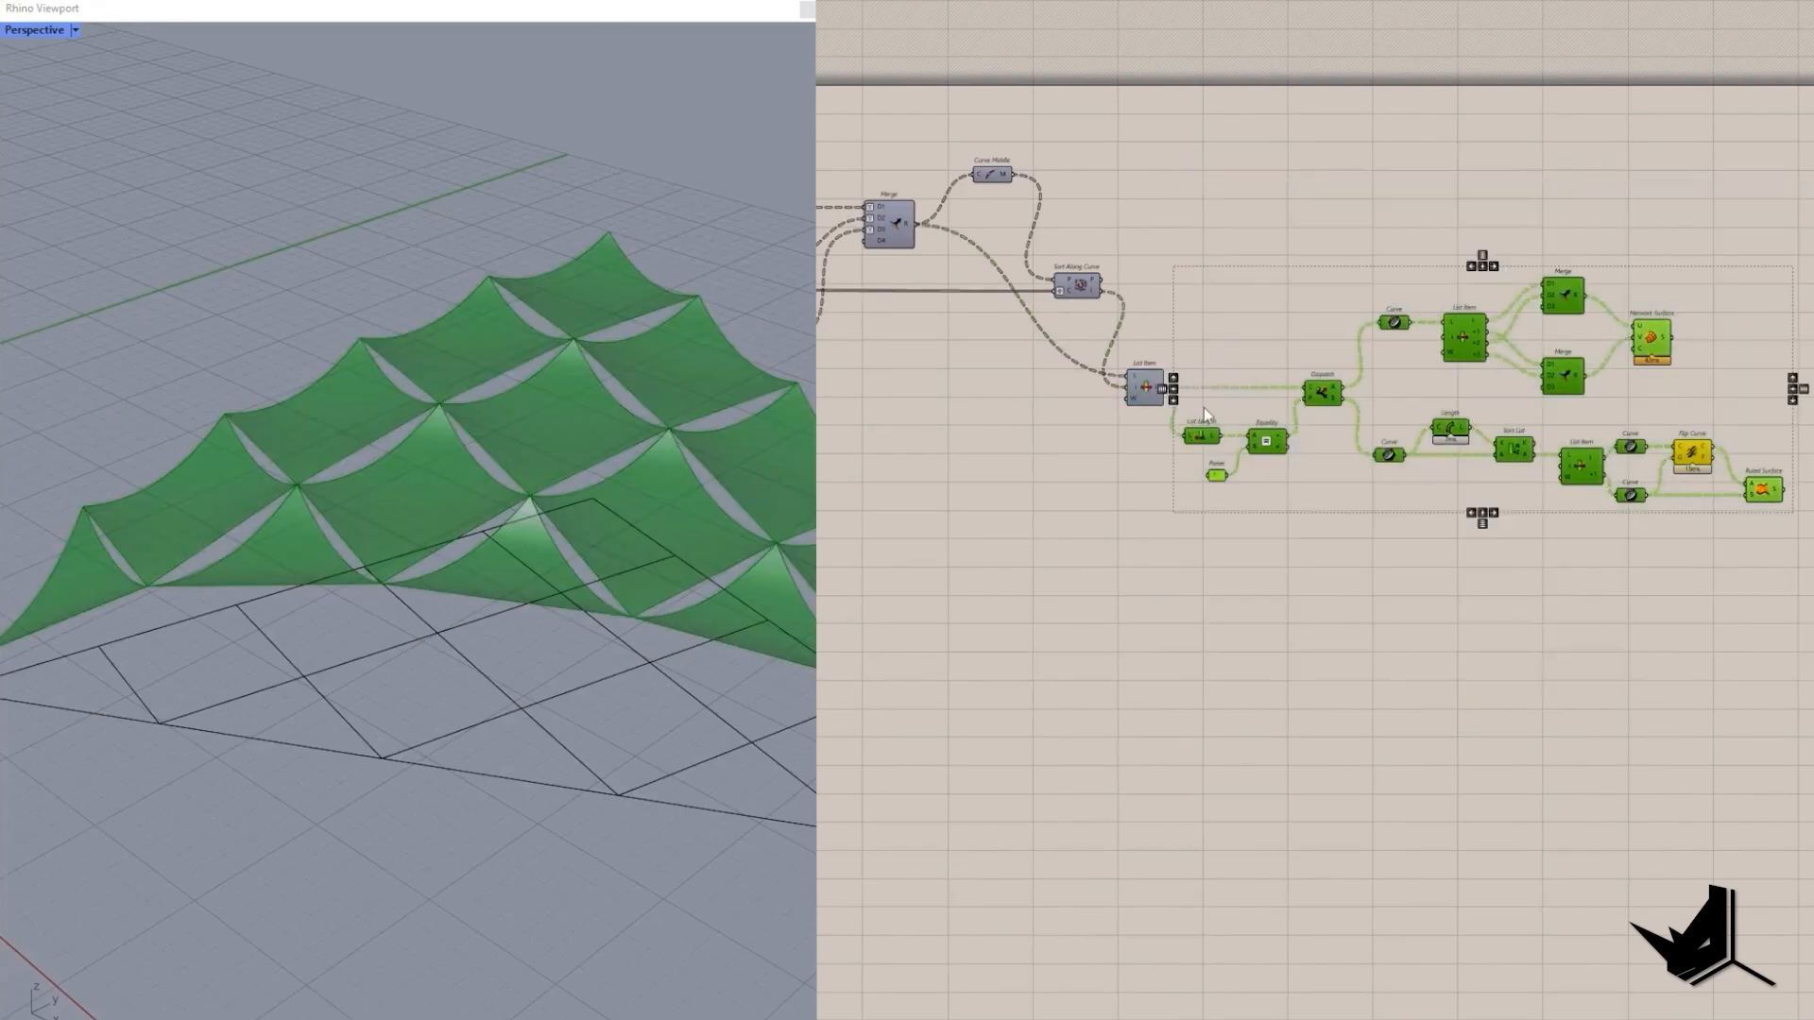
{"action": "left_click_drag", "start_coordinate": [1201, 435], "coordinate": [1244, 436]}
{"action": "left_click", "coordinate": [1145, 387]}
{"action": "right_click", "coordinate": [1180, 300]}
{"action": "left_click", "coordinate": [1228, 312]}
{"action": "scroll", "coordinate": [406, 449], "scroll_direction": "down", "scroll_amount": 7}
{"action": "mouse_move", "coordinate": [406, 449]}
{"action": "right_mouse_down"}
{"action": "mouse_move", "coordinate": [493, 454]}
{"action": "mouse_move", "coordinate": [382, 461]}
{"action": "right_mouse_up"}
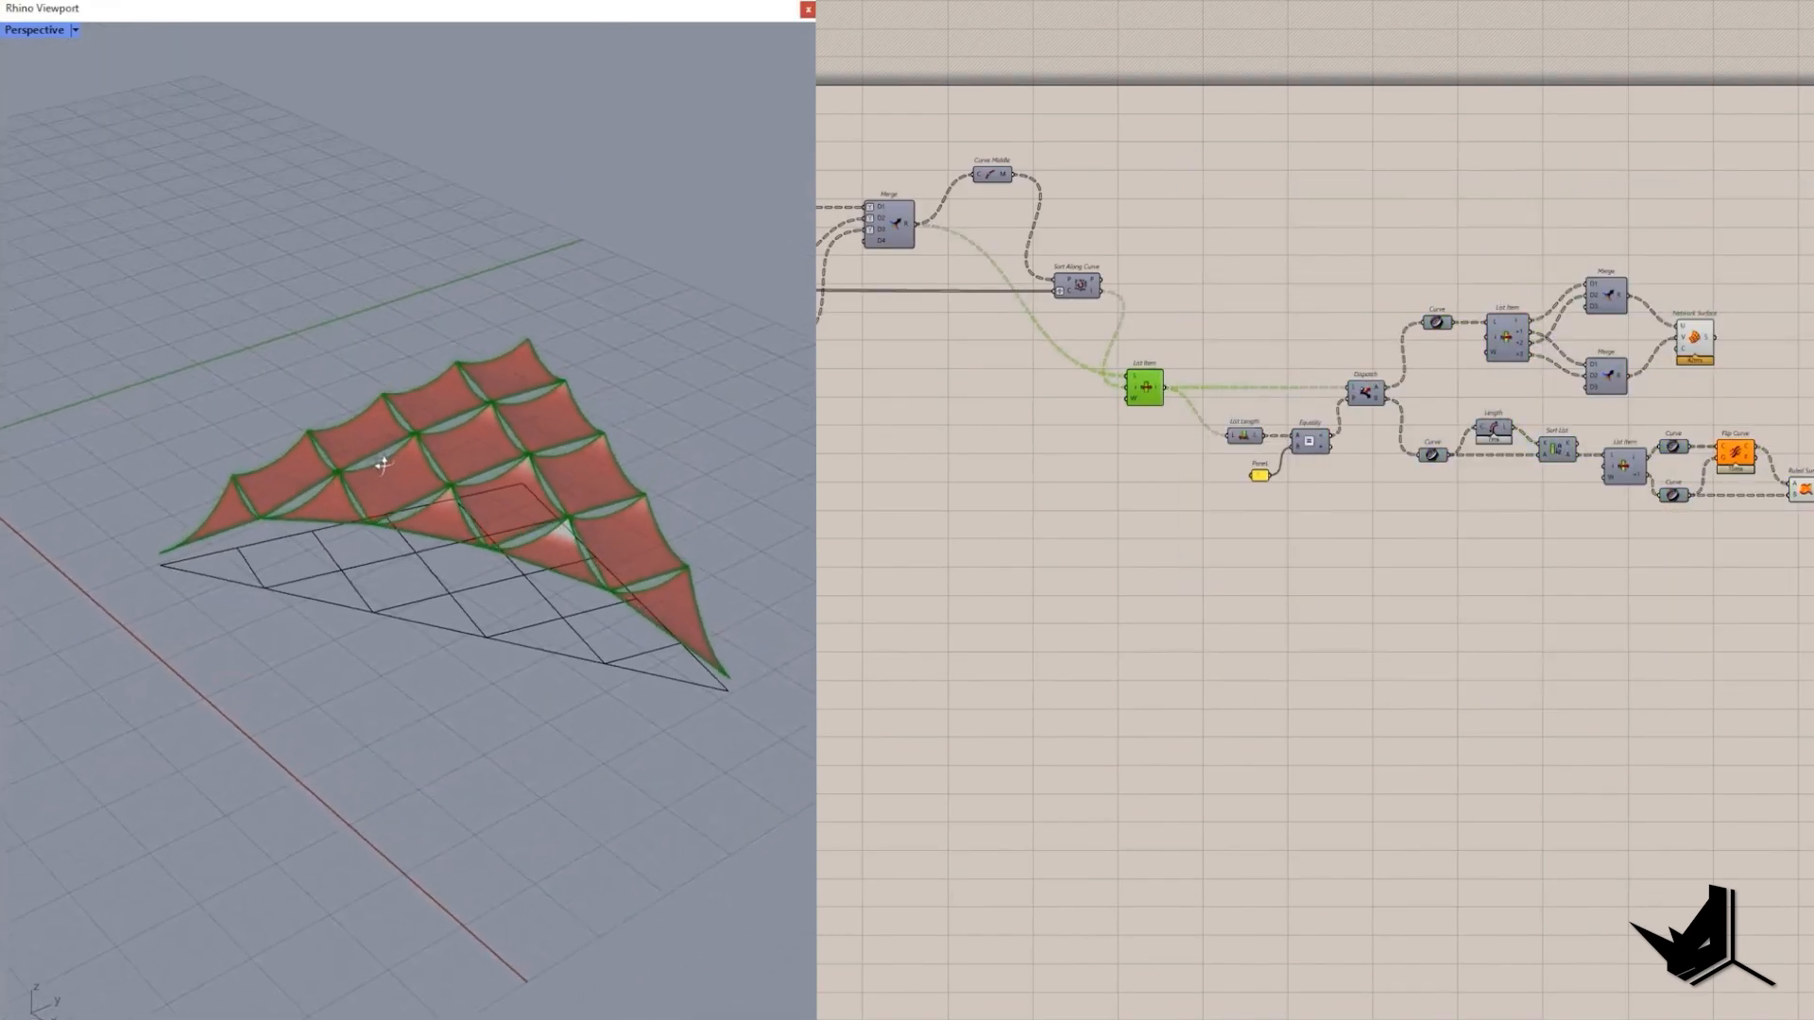
Add a Flatten Tree component below the List Length and feed it with the List Item's output.
{"action": "scroll", "coordinate": [444, 461], "scroll_direction": "up", "scroll_amount": 7}
{"action": "double_click", "coordinate": [1228, 629]}
{"action": "type", "text": "flat"}
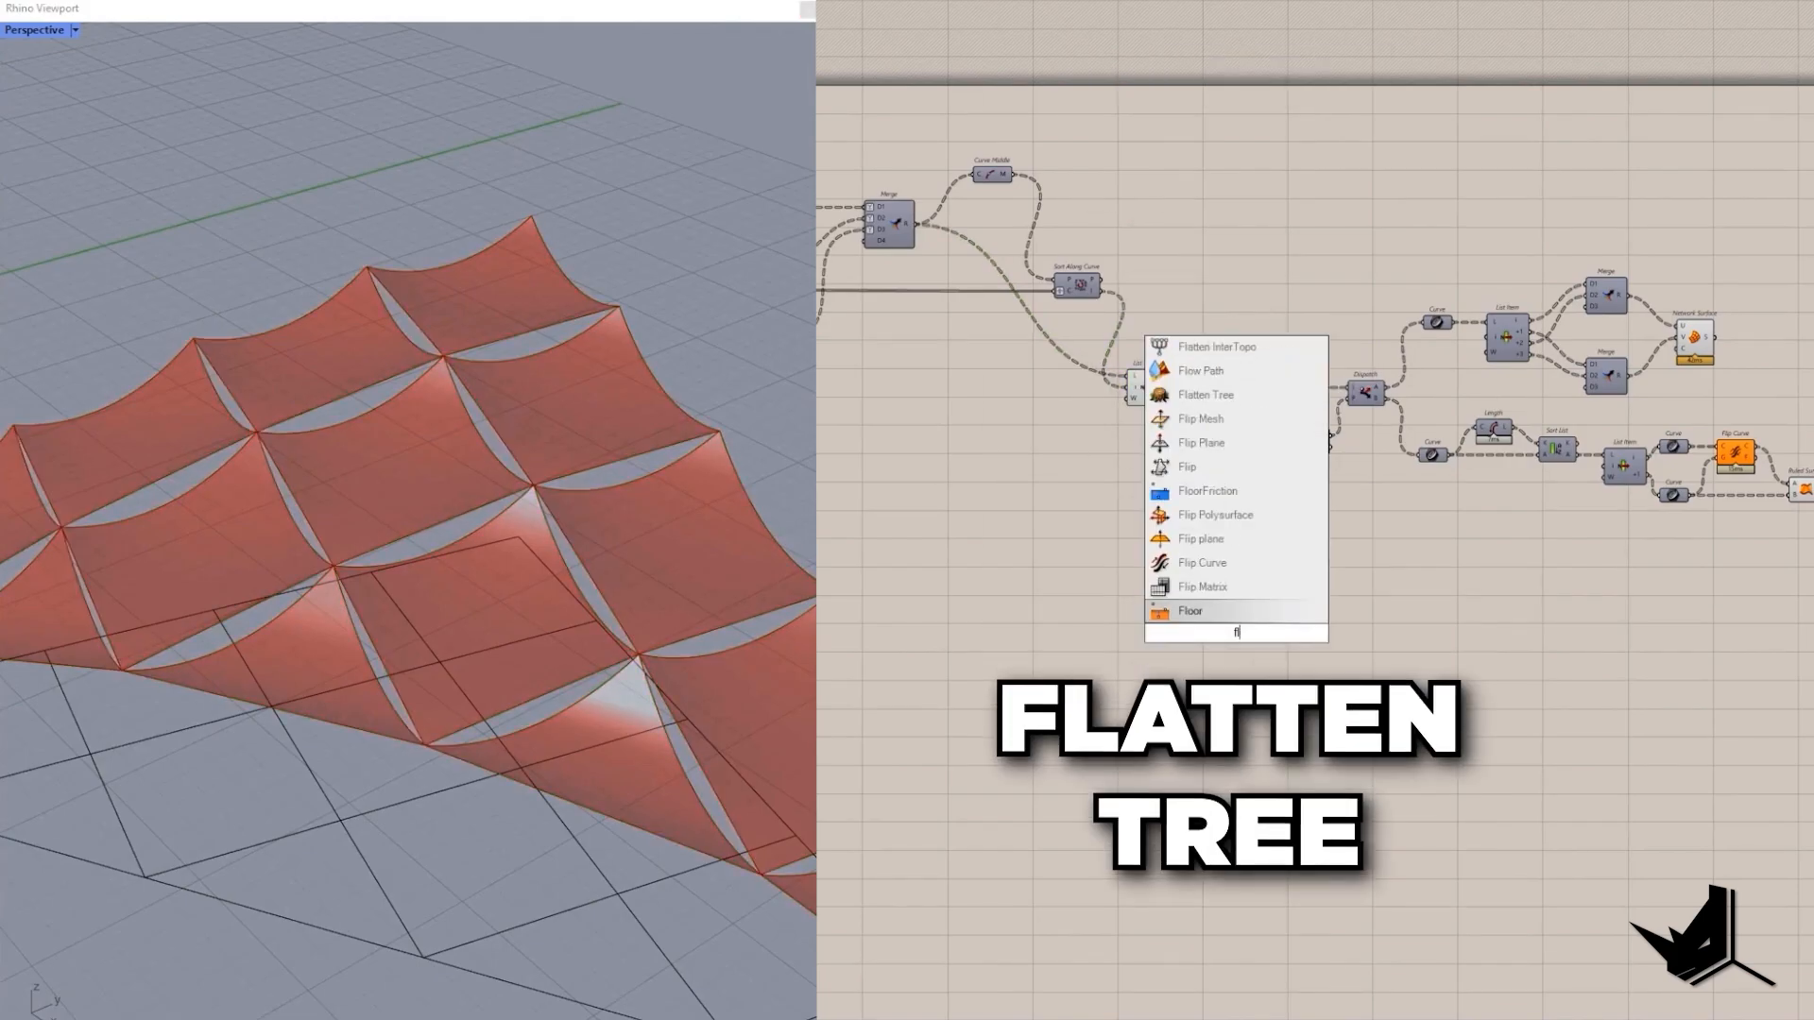
{"action": "left_click", "coordinate": [1205, 586]}
{"action": "left_click_drag", "start_coordinate": [1164, 388], "coordinate": [1239, 654]}
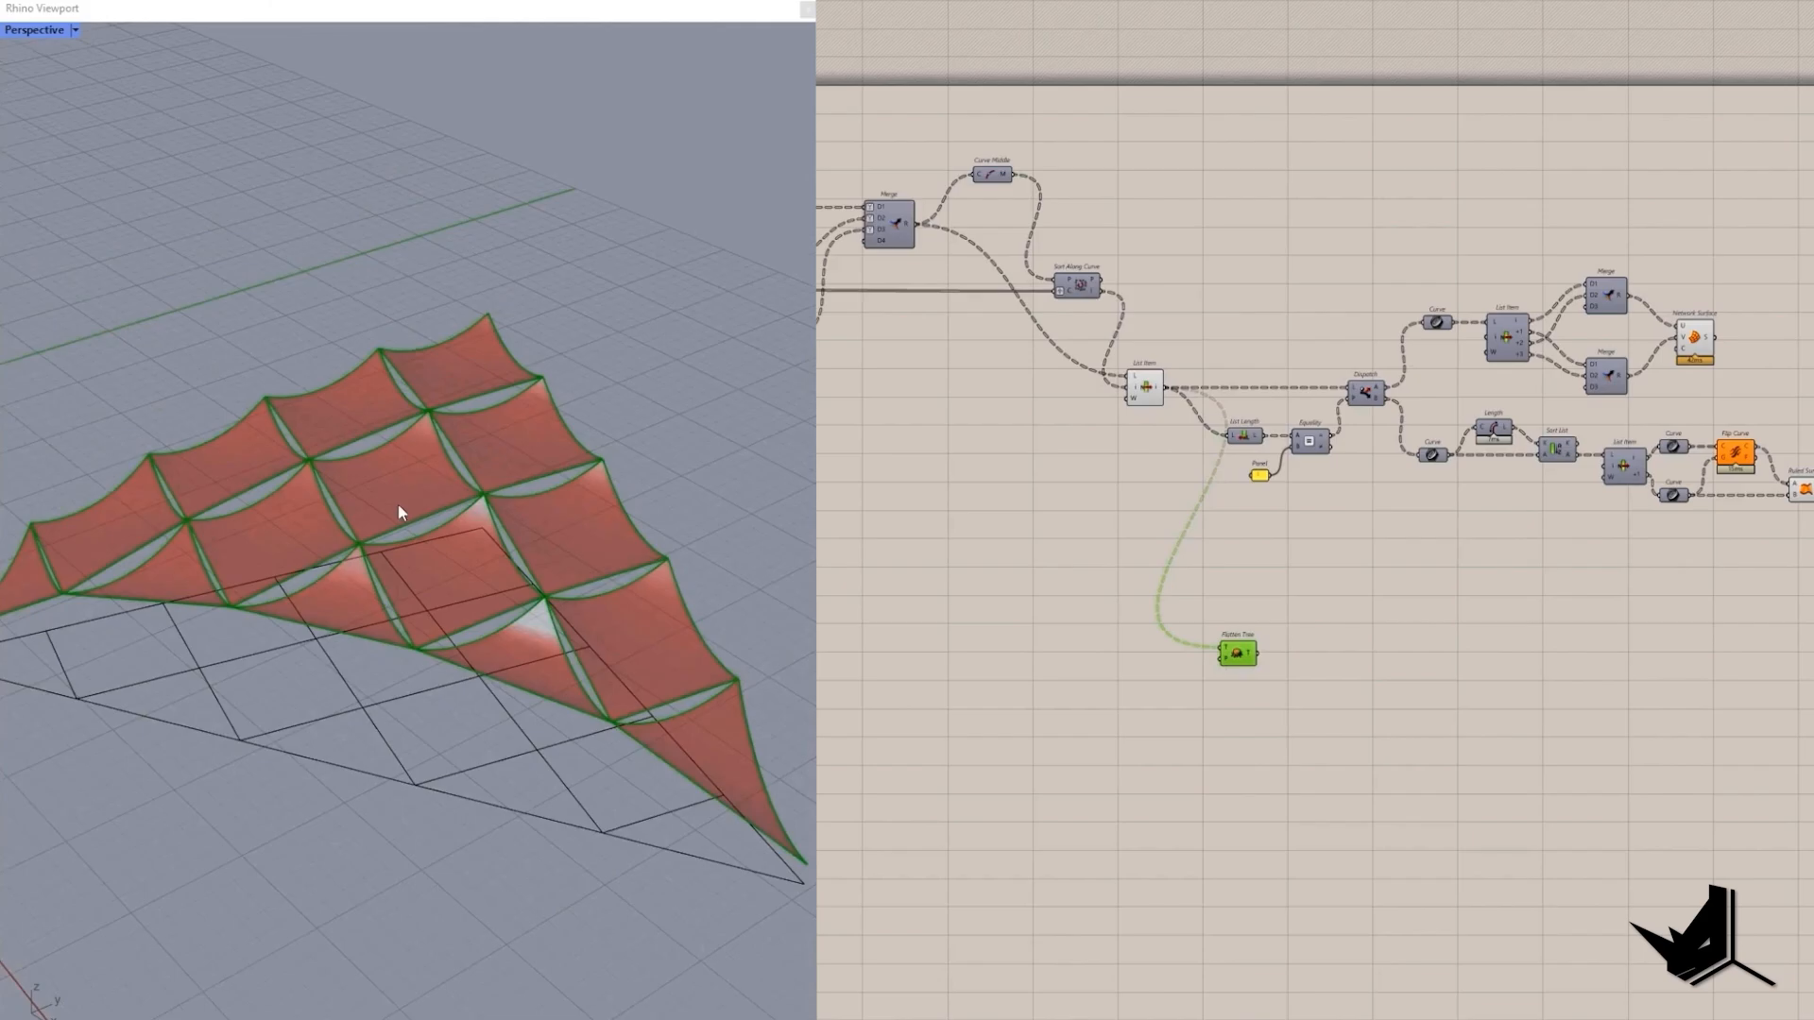
{"action": "scroll", "coordinate": [1307, 688], "scroll_direction": "up", "scroll_amount": 4}
Add a Curve Middle component fed by the Flatten Tree output to find each edge curve's midpoint.
{"action": "double_click", "coordinate": [1287, 707]}
{"action": "type", "text": "mi"}
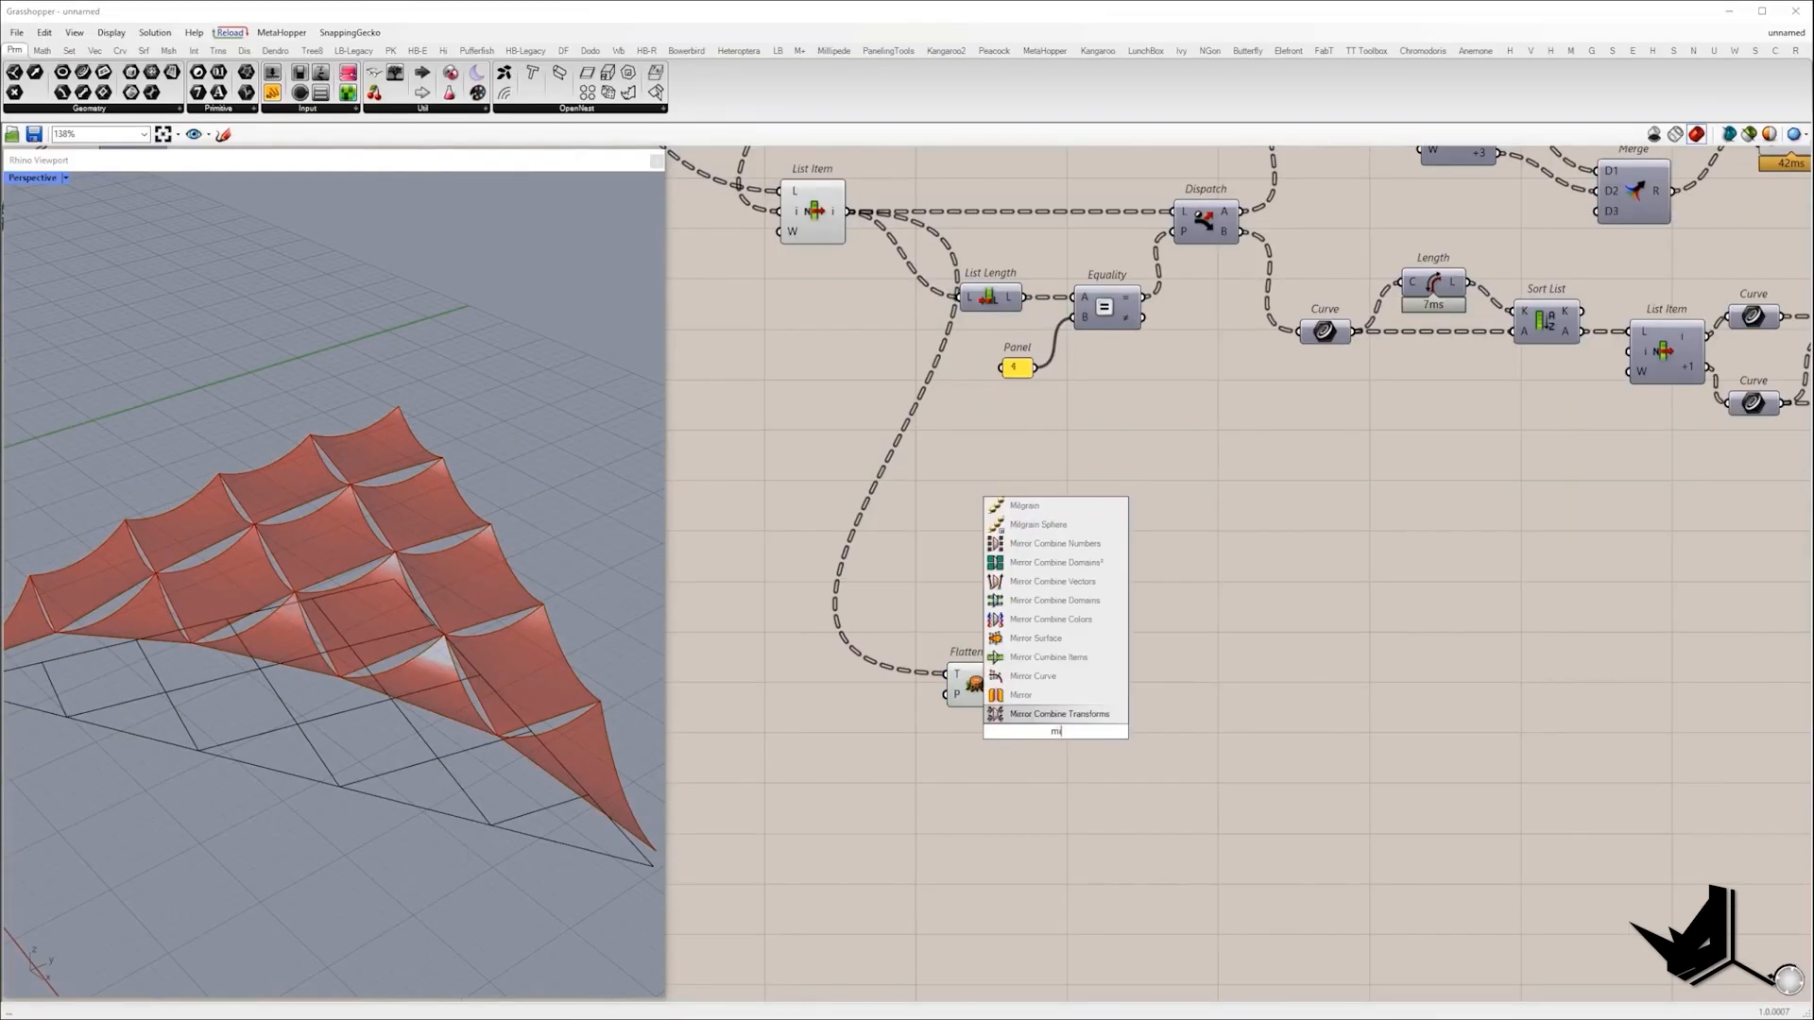
{"action": "type", "text": "d"}
{"action": "left_click", "coordinate": [1023, 695]}
{"action": "left_click_drag", "start_coordinate": [1013, 684], "coordinate": [1022, 733]}
{"action": "left_click_drag", "start_coordinate": [1050, 739], "coordinate": [1080, 759]}
{"action": "scroll", "coordinate": [378, 500], "scroll_direction": "up", "scroll_amount": 5}
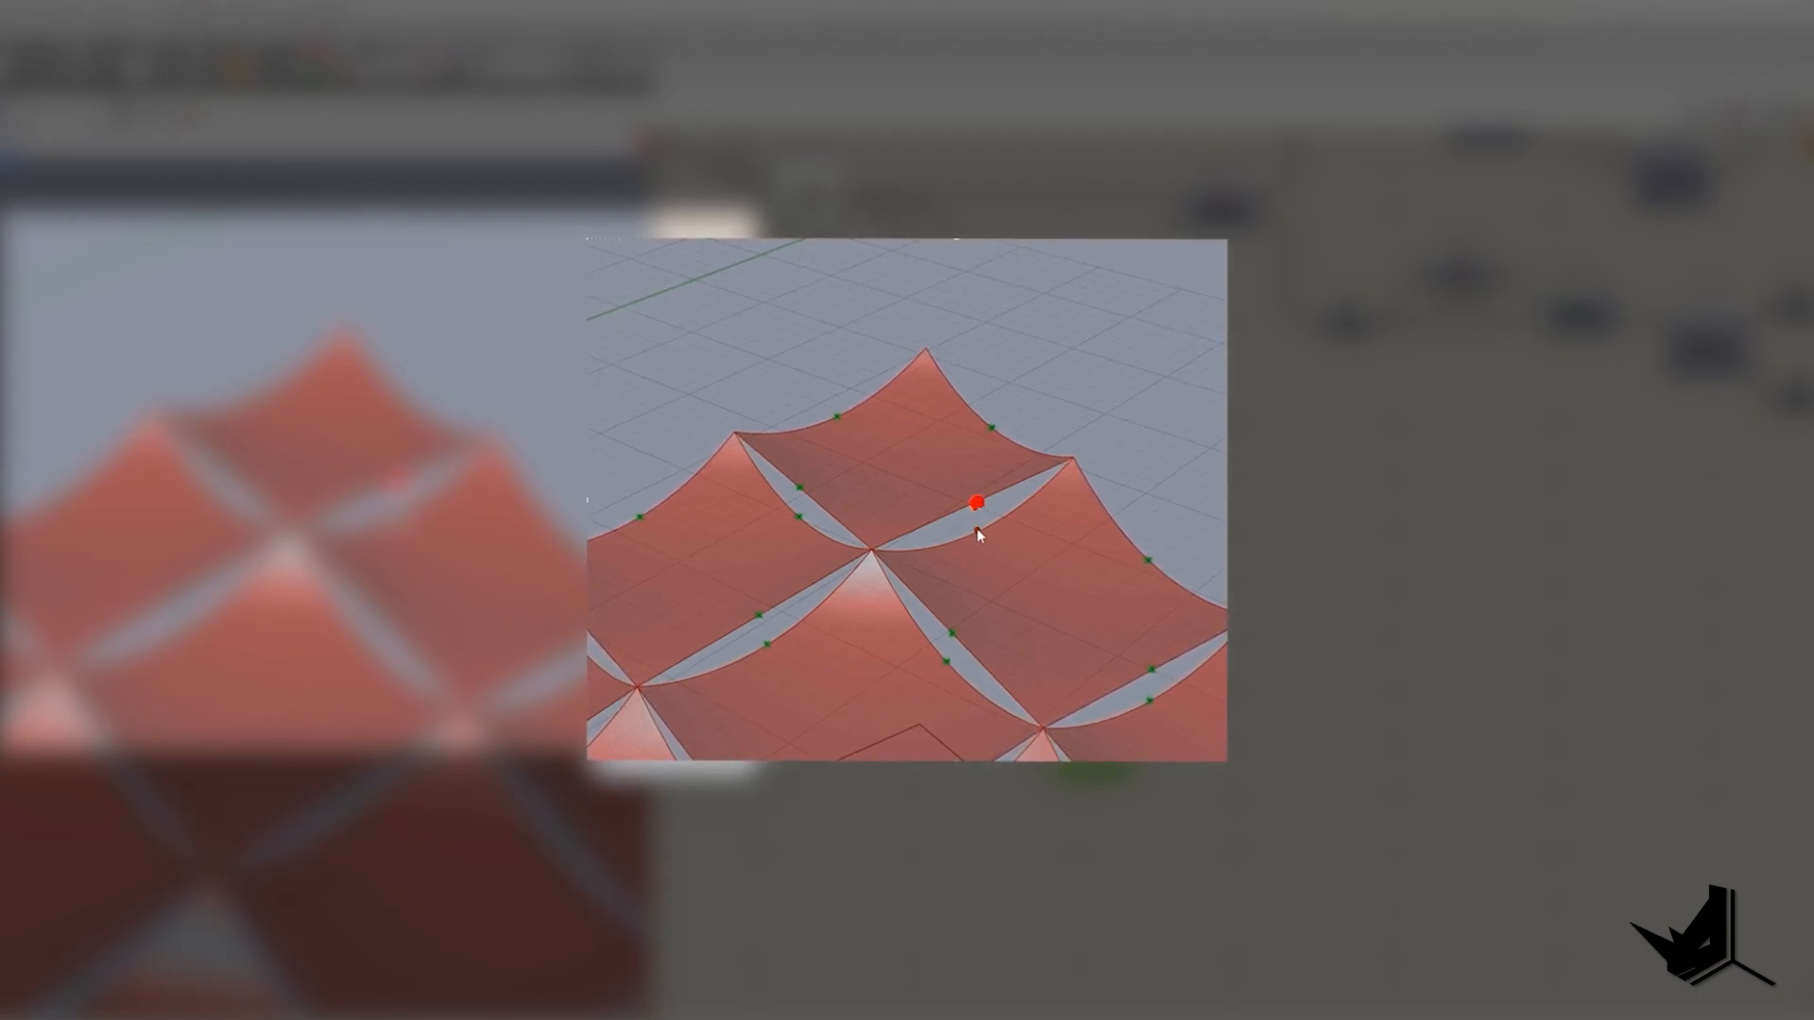
Examine the paired midpoints and the facing edge curves along the gaps, marking them on the captured viewport image.
{"action": "left_click", "coordinate": [976, 530]}
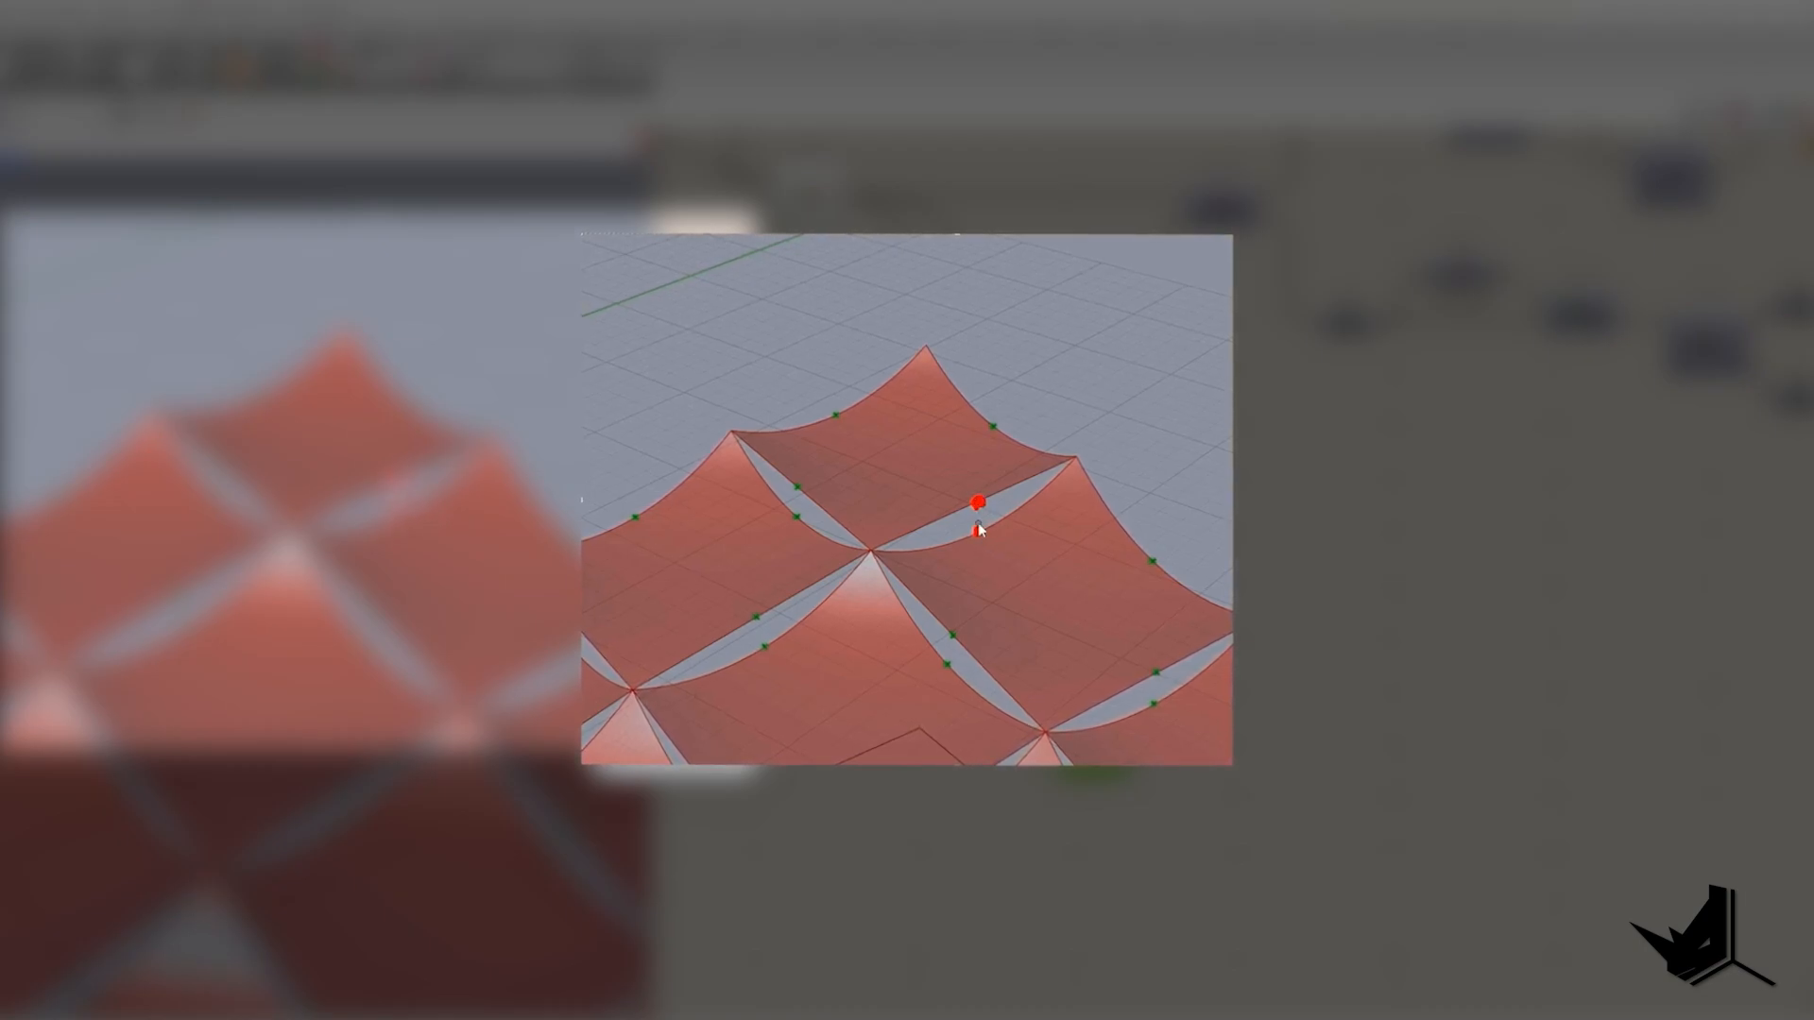
{"action": "mouse_move", "coordinate": [1058, 467]}
{"action": "left_mouse_down"}
{"action": "mouse_move", "coordinate": [975, 503]}
{"action": "mouse_move", "coordinate": [1063, 468]}
{"action": "left_mouse_up"}
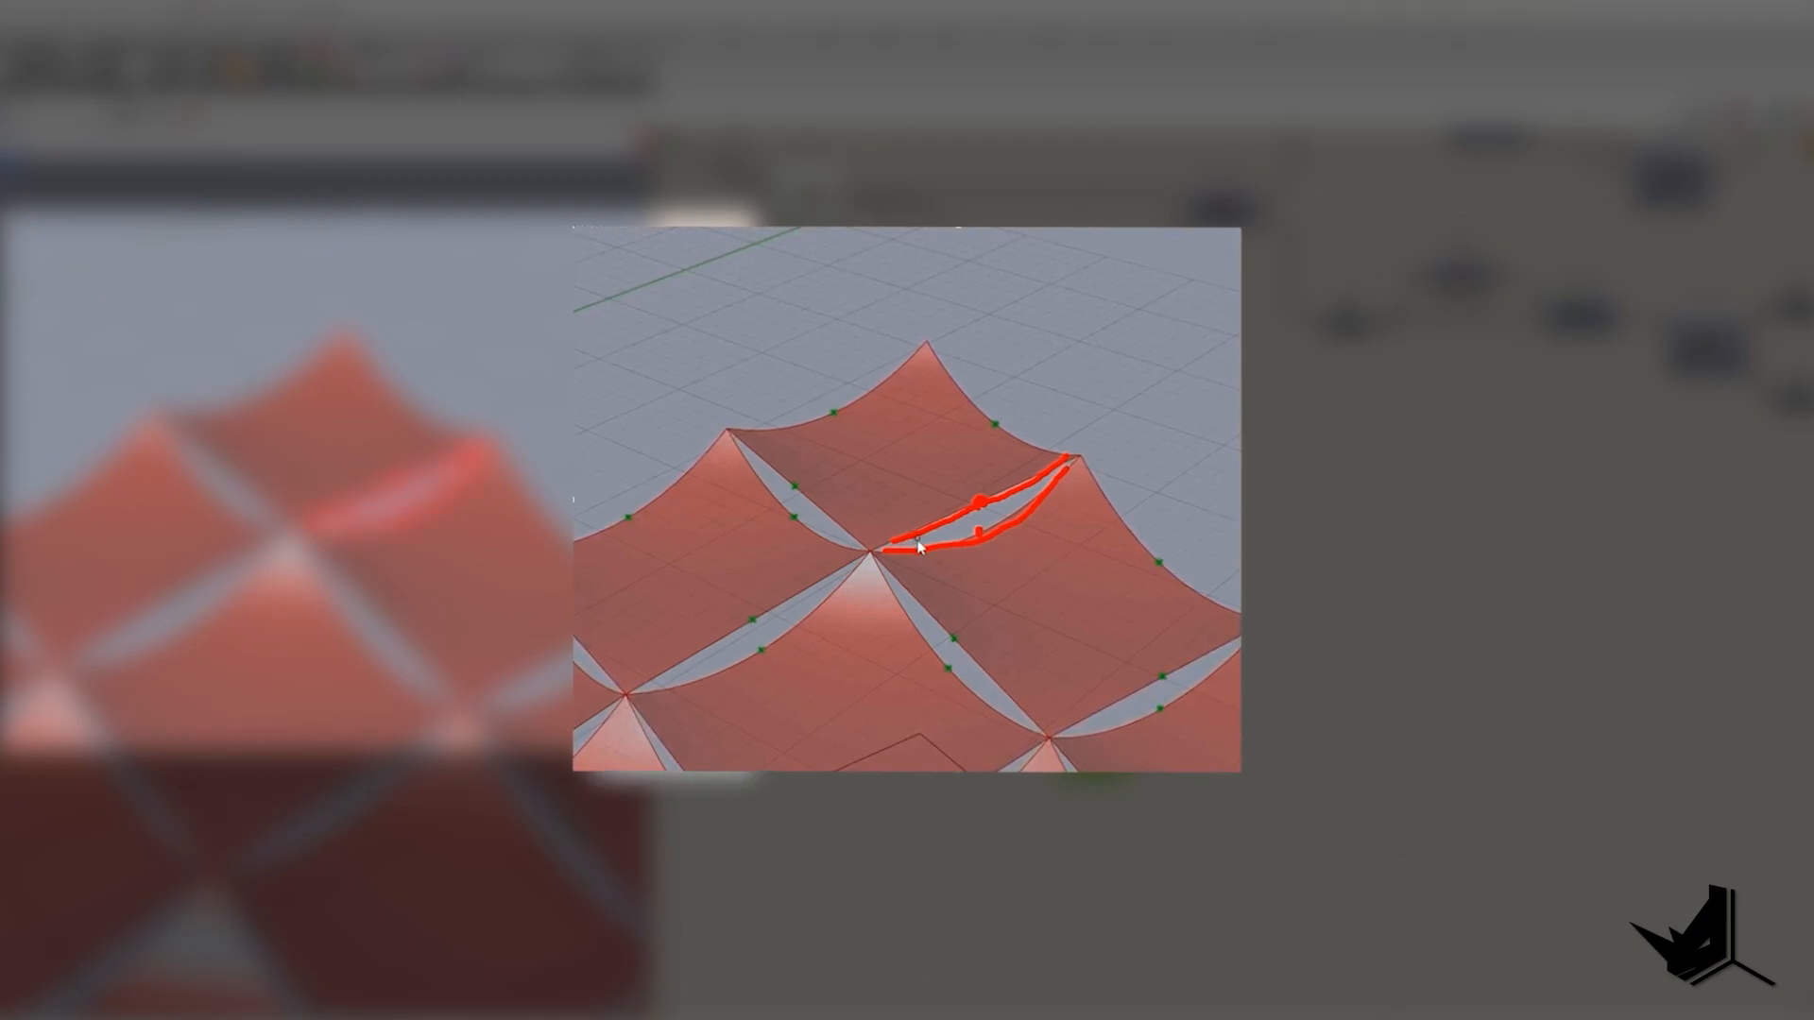
{"action": "left_click_drag", "start_coordinate": [950, 525], "coordinate": [947, 547]}
{"action": "left_click_drag", "start_coordinate": [962, 518], "coordinate": [1036, 703]}
{"action": "left_click_drag", "start_coordinate": [901, 578], "coordinate": [1004, 722]}
{"action": "left_click_drag", "start_coordinate": [1047, 726], "coordinate": [1230, 659]}
{"action": "left_click_drag", "start_coordinate": [1080, 731], "coordinate": [1185, 684]}
{"action": "left_click_drag", "start_coordinate": [734, 434], "coordinate": [846, 552]}
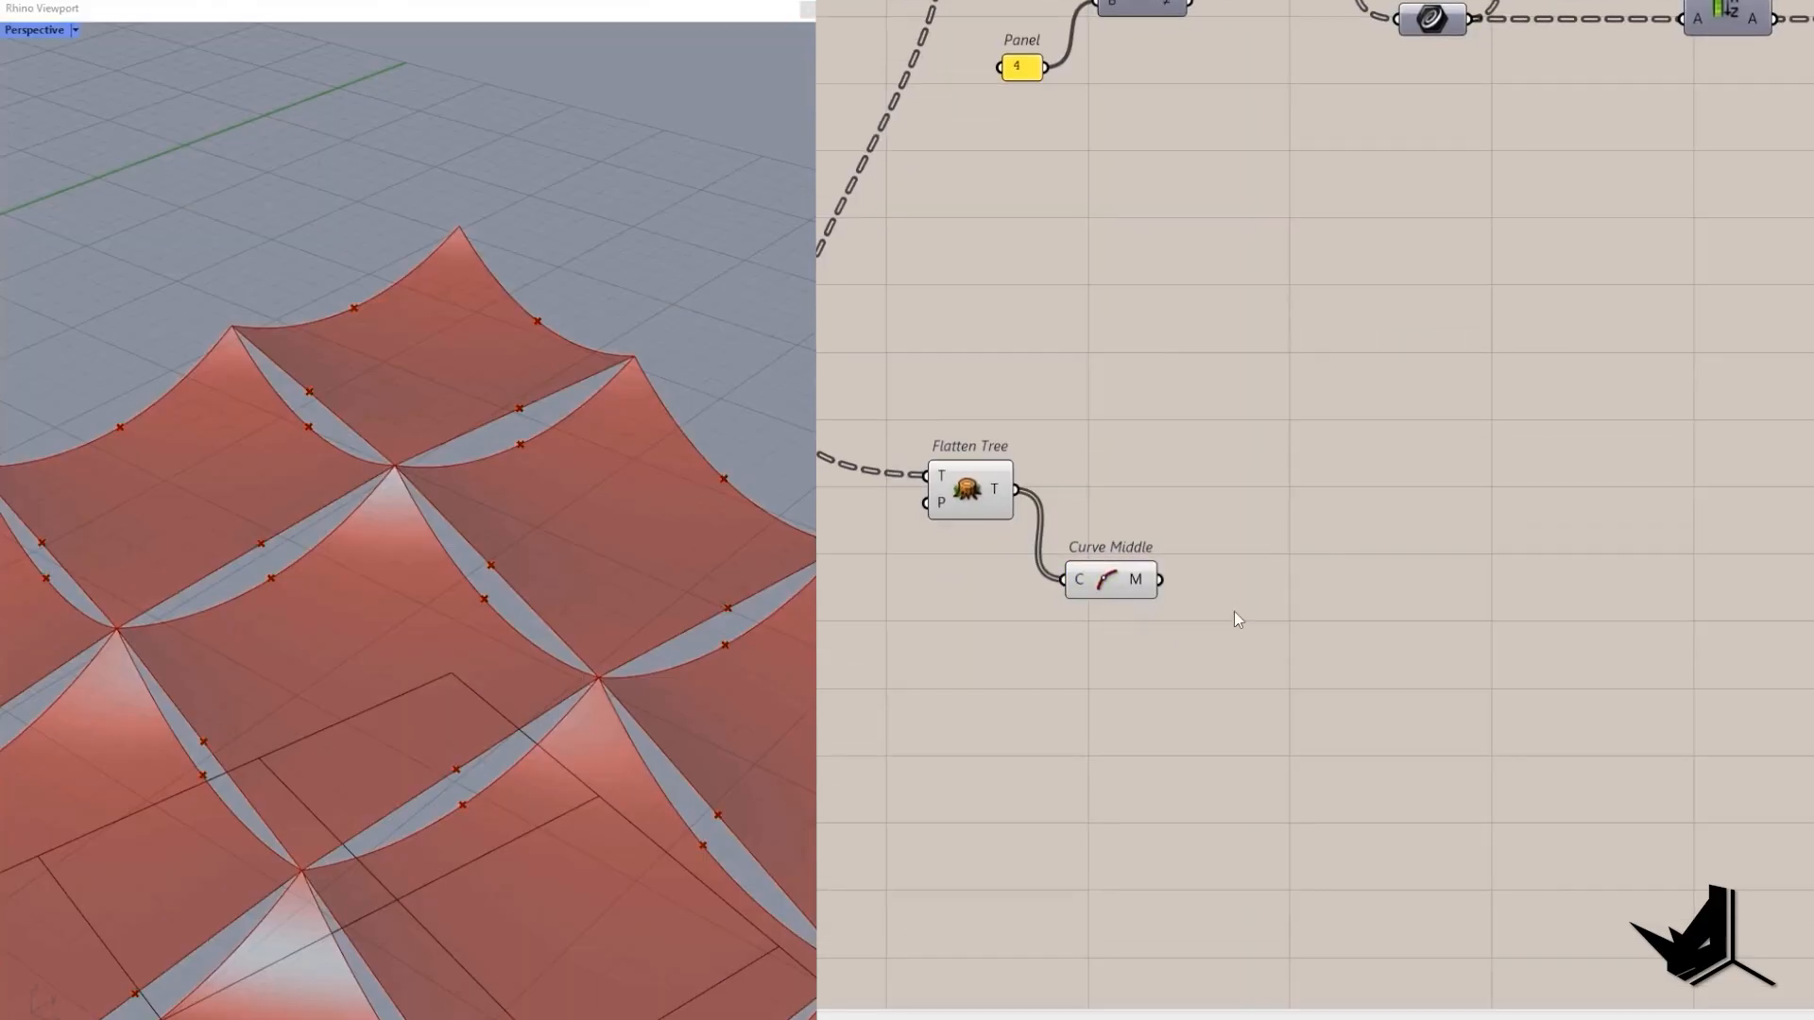
Add a Closest Points component and connect the Curve Middle output to its C input.
{"action": "double_click", "coordinate": [1234, 610]}
{"action": "type", "text": "clos"}
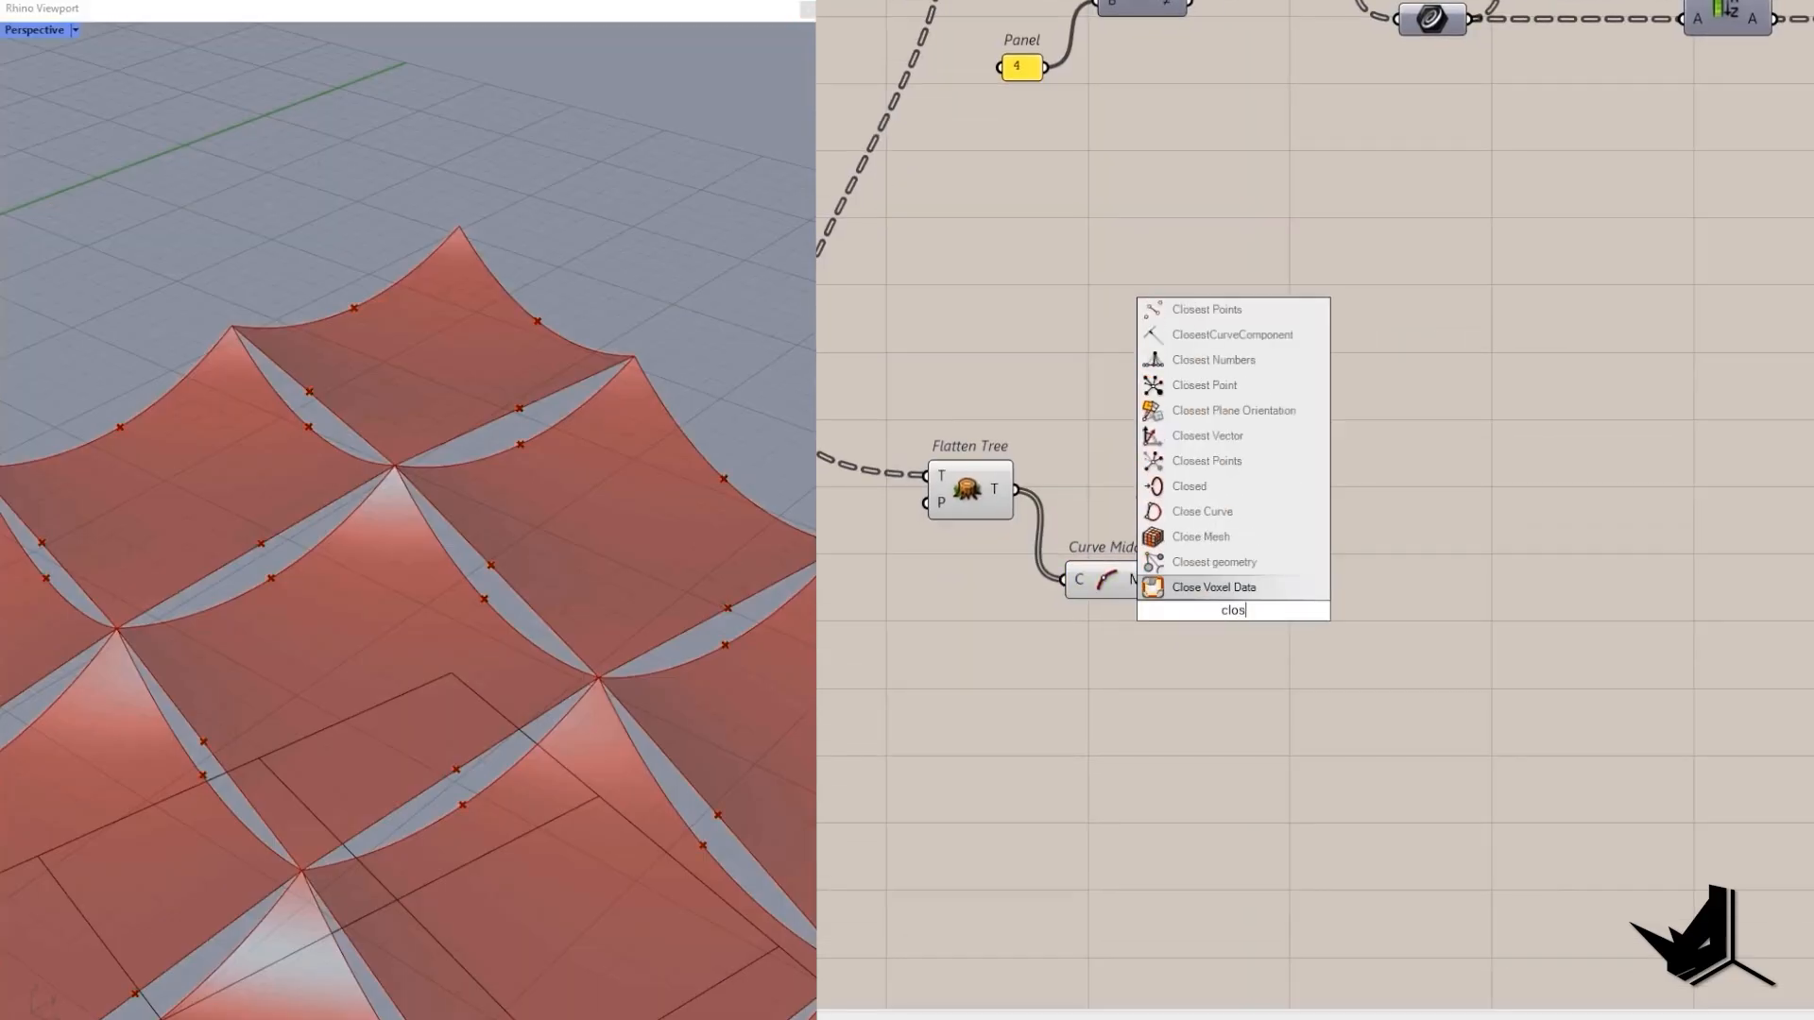
{"action": "type", "text": "est points"}
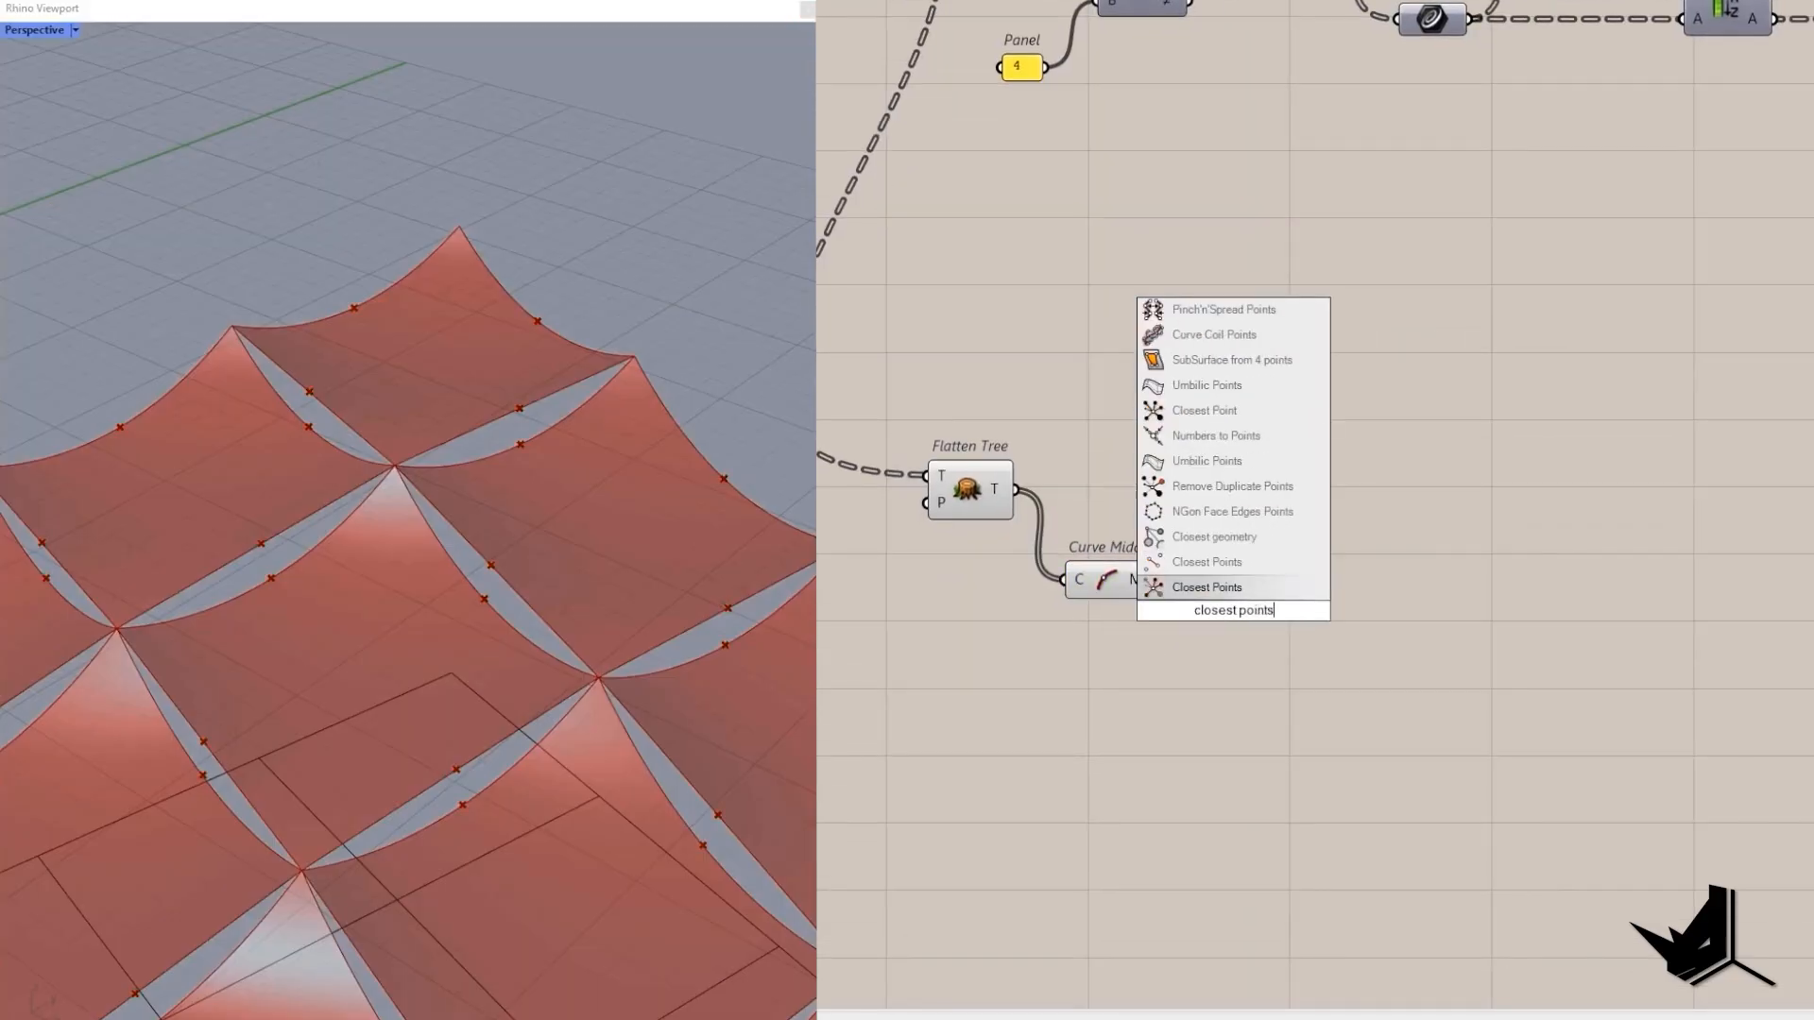
{"action": "left_click", "coordinate": [1208, 586]}
{"action": "left_click_drag", "start_coordinate": [1133, 592], "coordinate": [1390, 593]}
{"action": "double_click", "coordinate": [1223, 467]}
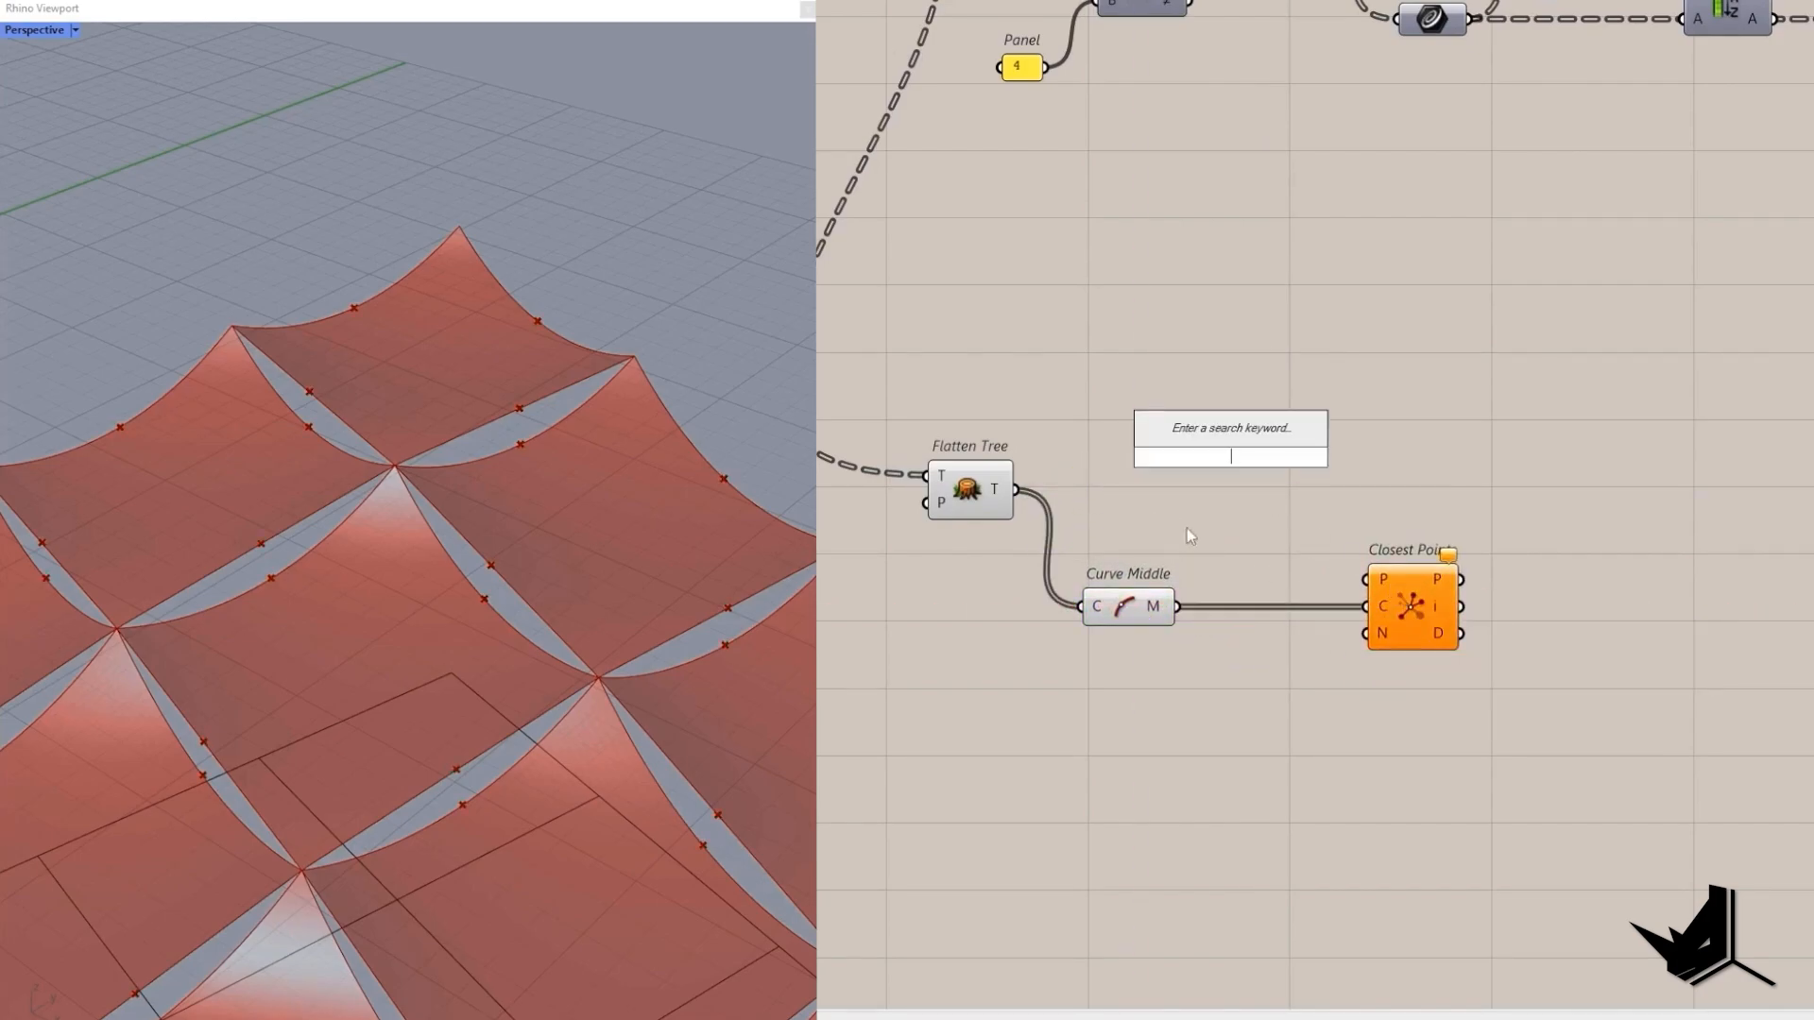
{"action": "left_click", "coordinate": [1122, 591]}
{"action": "left_click", "coordinate": [1187, 506]}
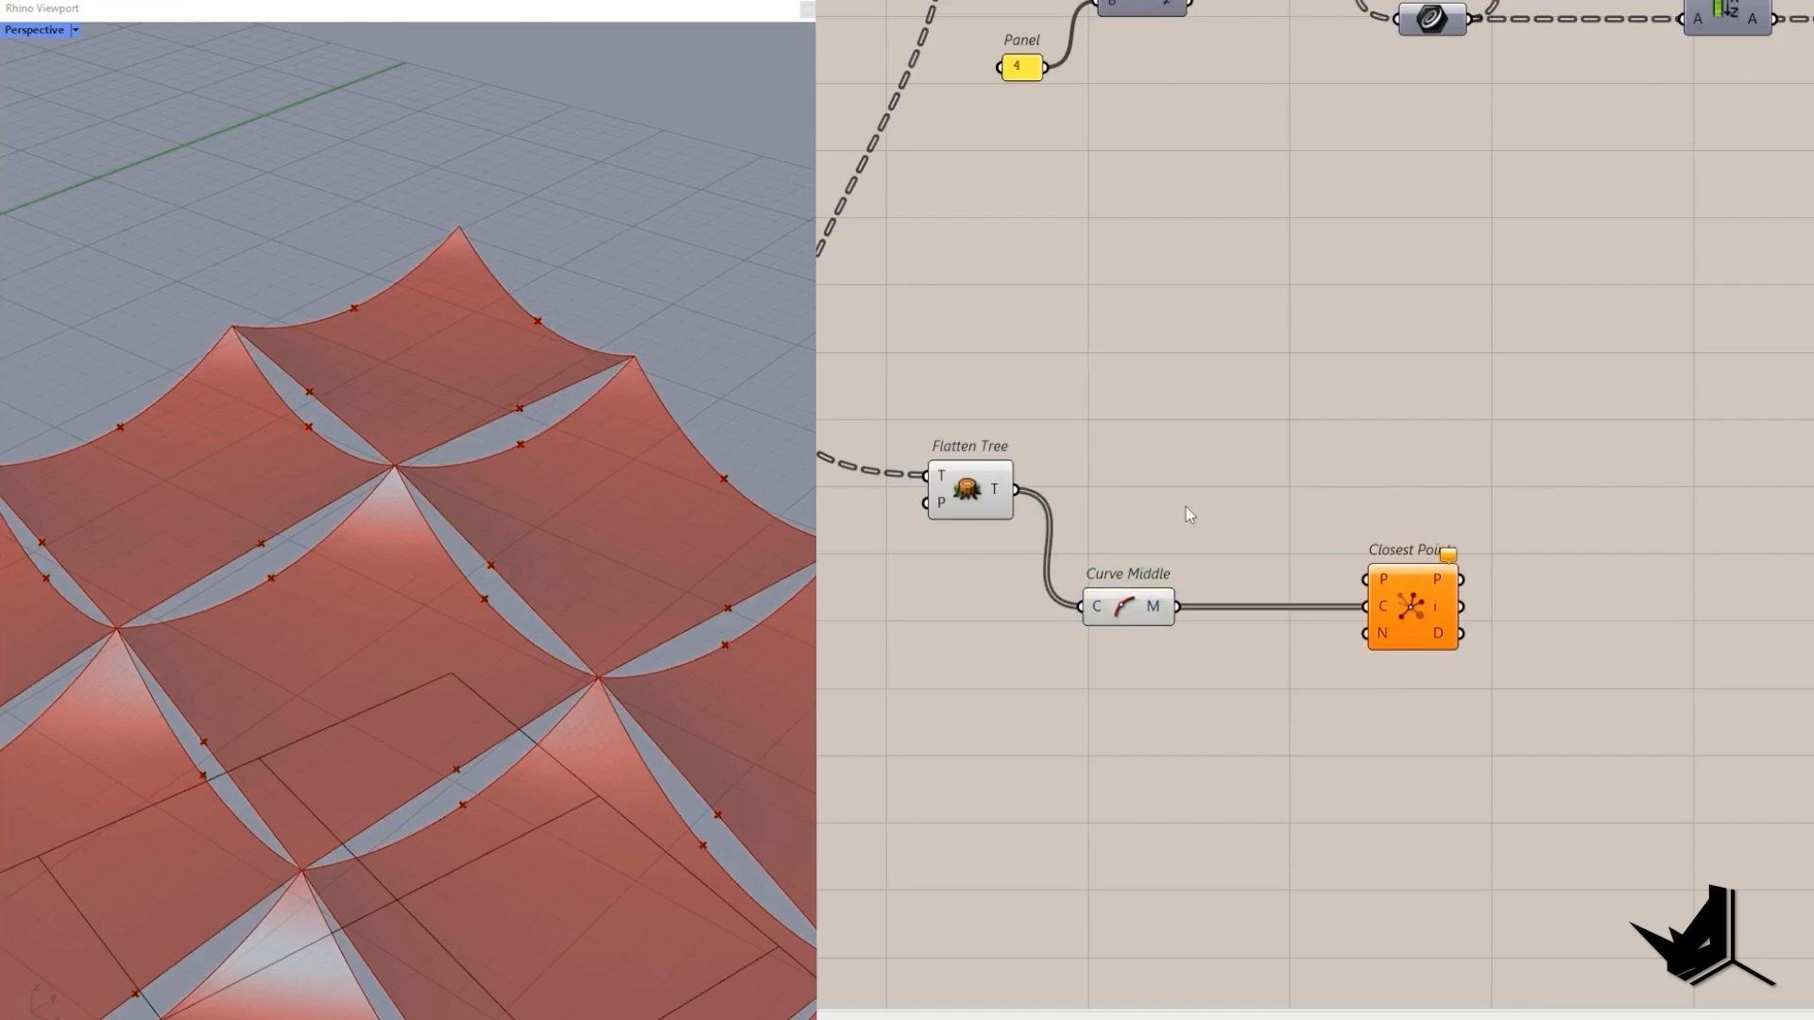
{"action": "double_click", "coordinate": [1207, 463]}
{"action": "left_click", "coordinate": [1137, 603]}
Graft the Curve Middle points with a Graft Tree component and feed them into the P input of Closest Points.
{"action": "double_click", "coordinate": [1192, 496]}
{"action": "type", "text": "gra"}
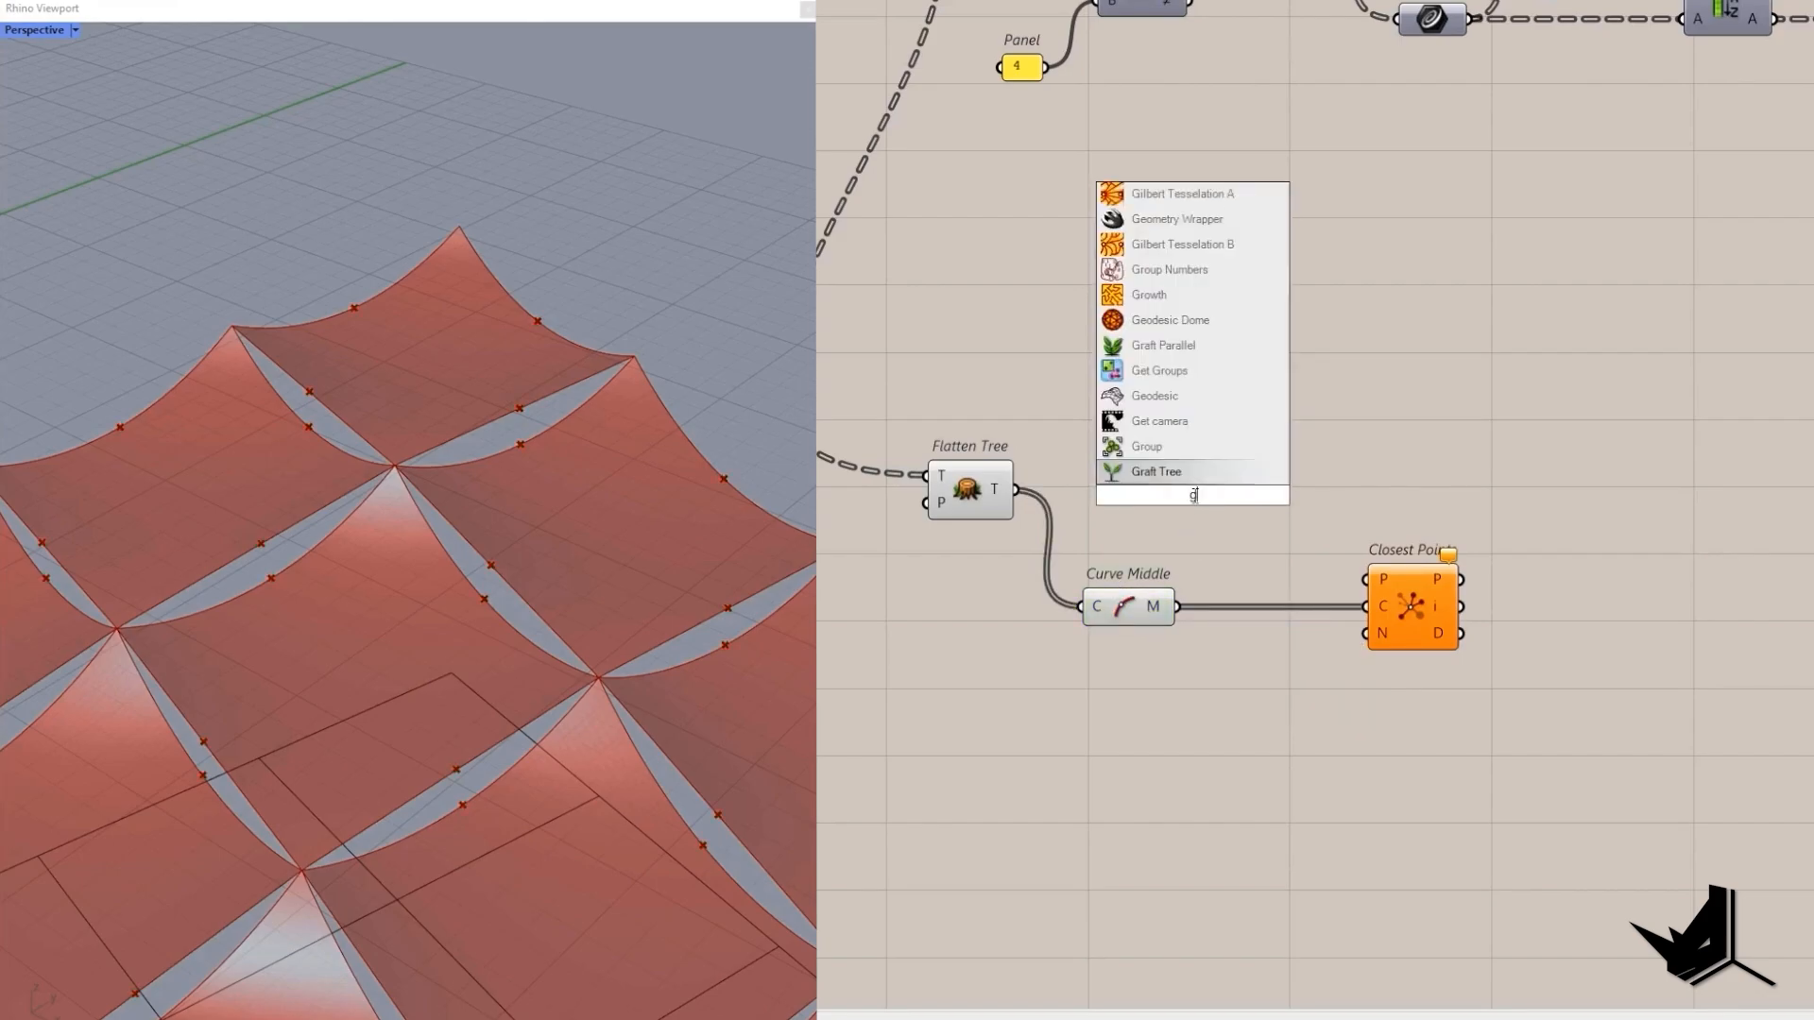
{"action": "left_click", "coordinate": [1163, 451]}
{"action": "left_click_drag", "start_coordinate": [1177, 606], "coordinate": [1366, 579]}
Add a Panel listing the i output of Closest Points and enlarge it downward.
{"action": "left_click", "coordinate": [1647, 509]}
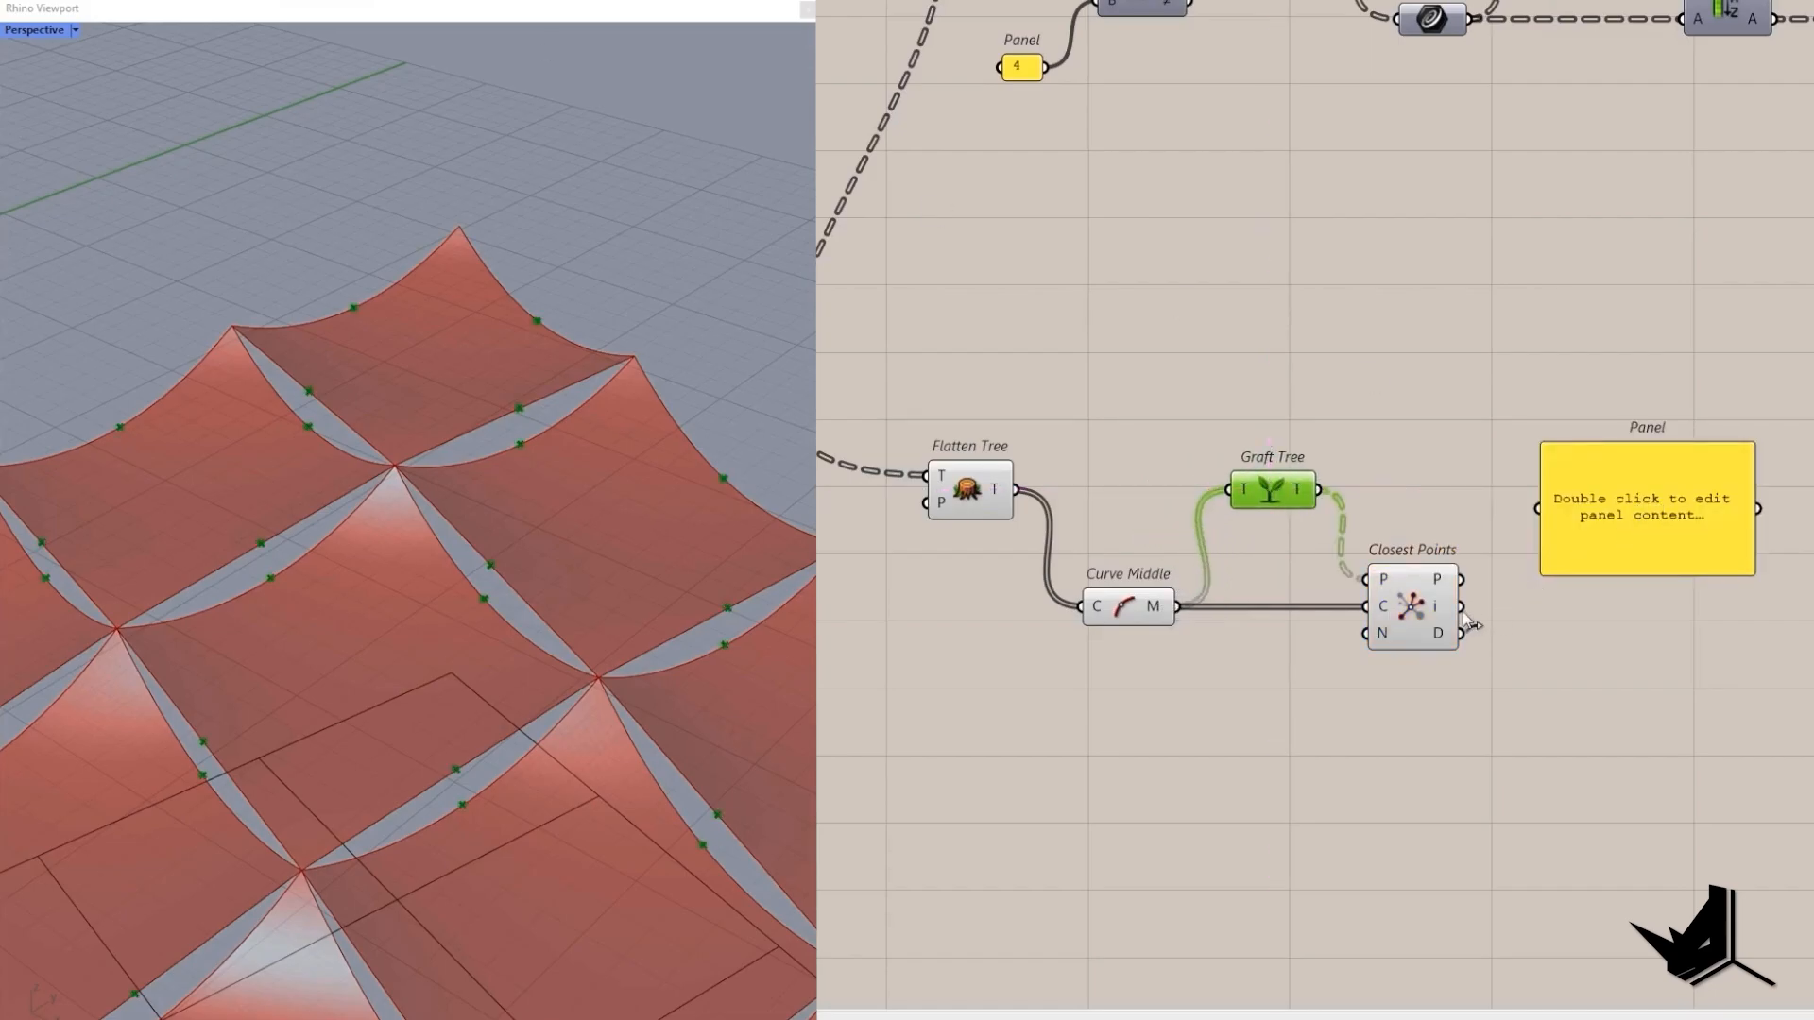
{"action": "left_click_drag", "start_coordinate": [1462, 609], "coordinate": [1538, 509]}
{"action": "left_click_drag", "start_coordinate": [1635, 574], "coordinate": [1604, 865]}
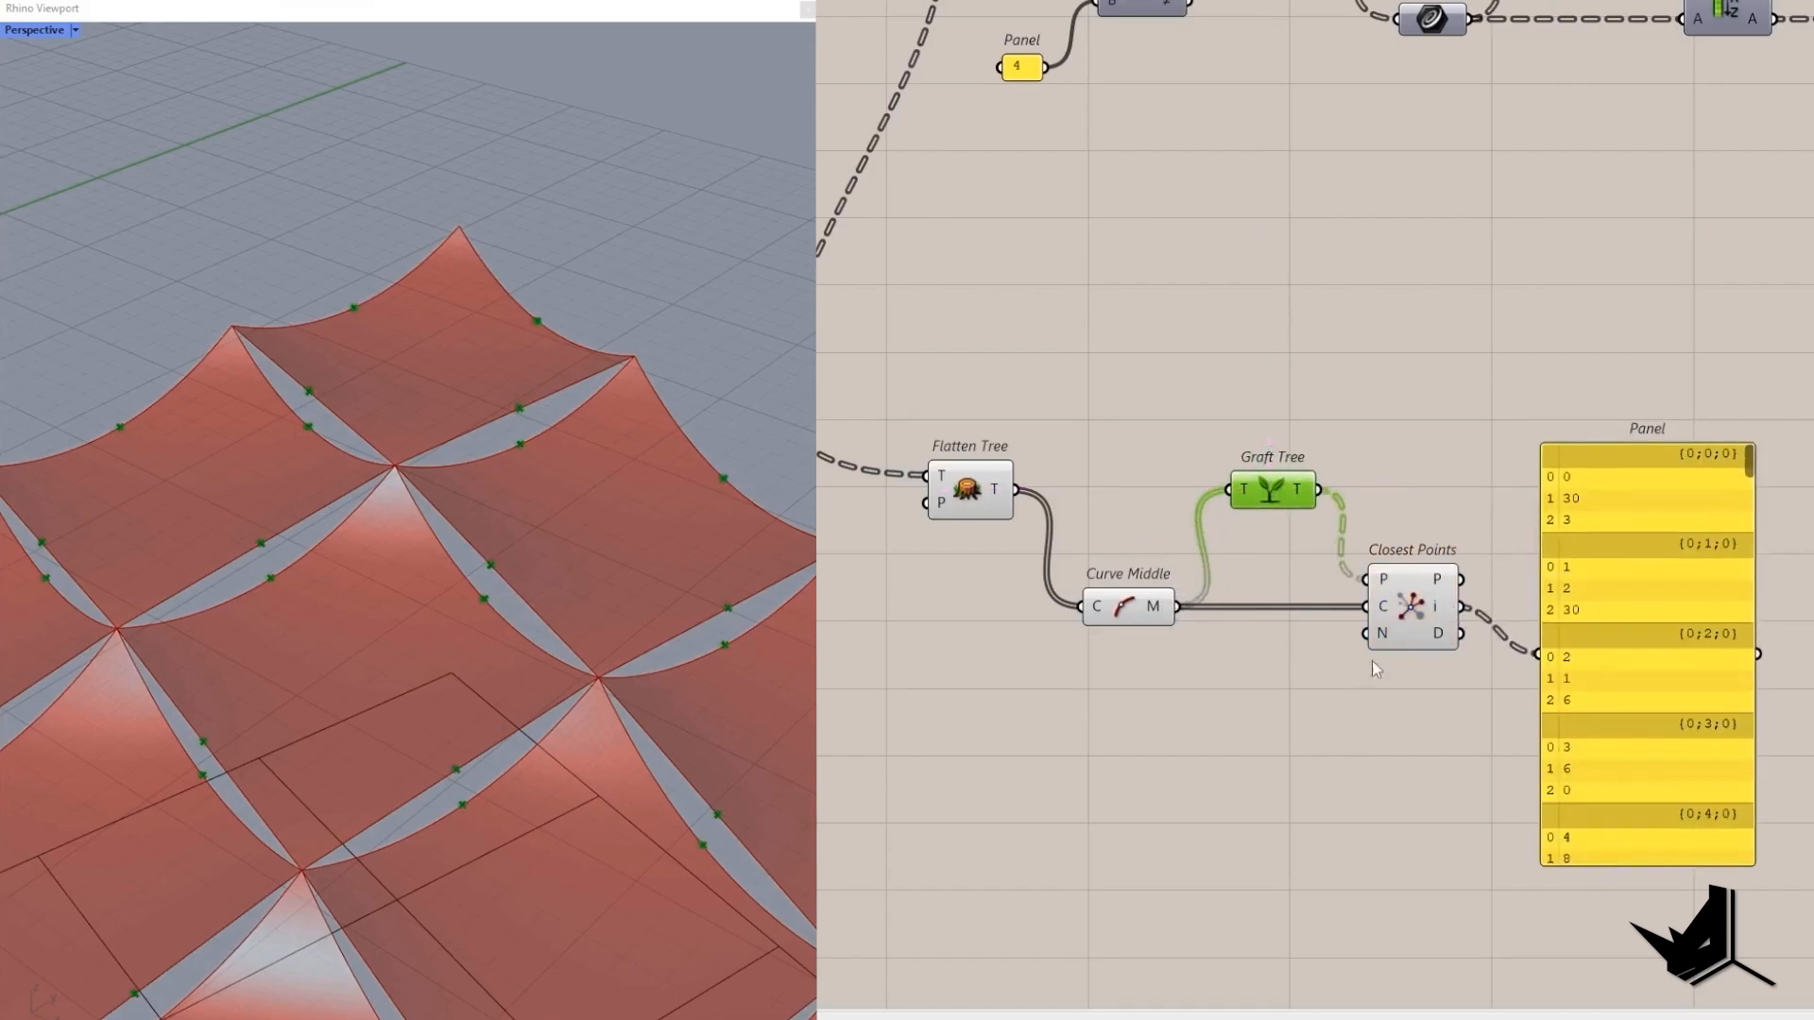
Set the Closest Points count N to 2 with a connected Panel and review the resulting index pairs.
{"action": "mouse_move", "coordinate": [1387, 642]}
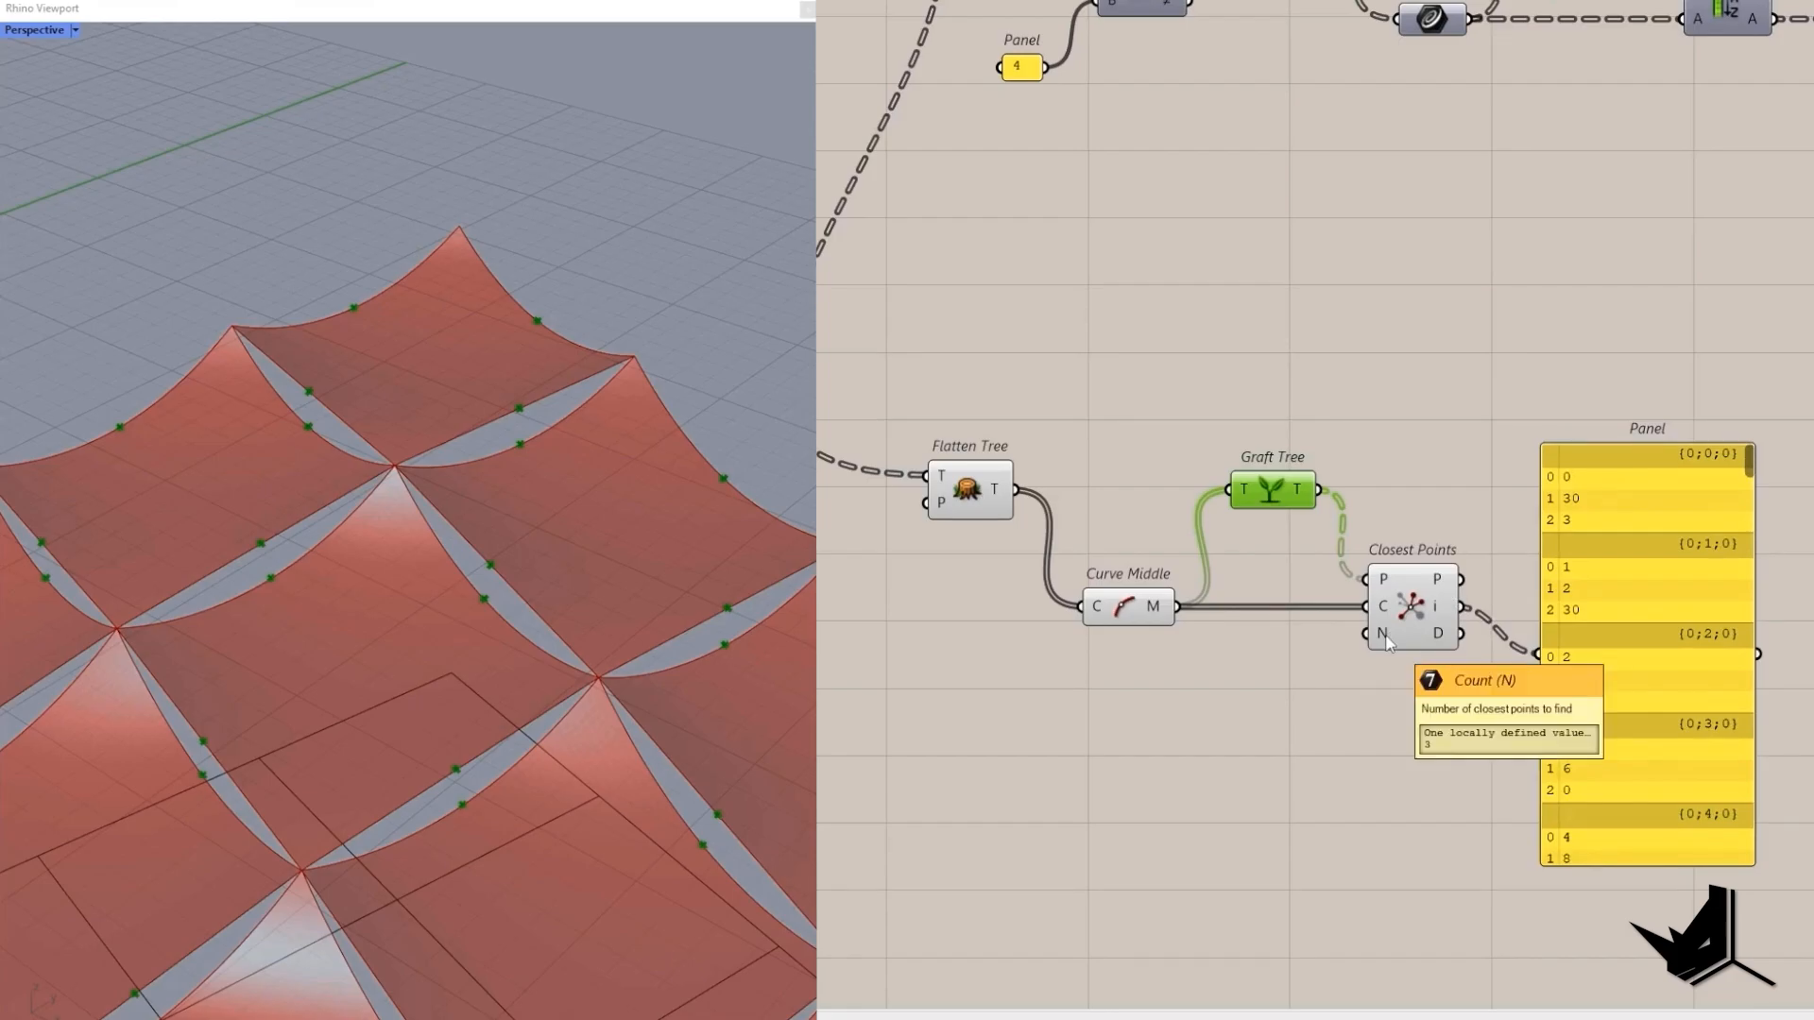
{"action": "double_click", "coordinate": [1307, 712]}
{"action": "type", "text": "2"}
{"action": "key", "text": "Return"}
{"action": "left_click_drag", "start_coordinate": [1368, 633], "coordinate": [1331, 712]}
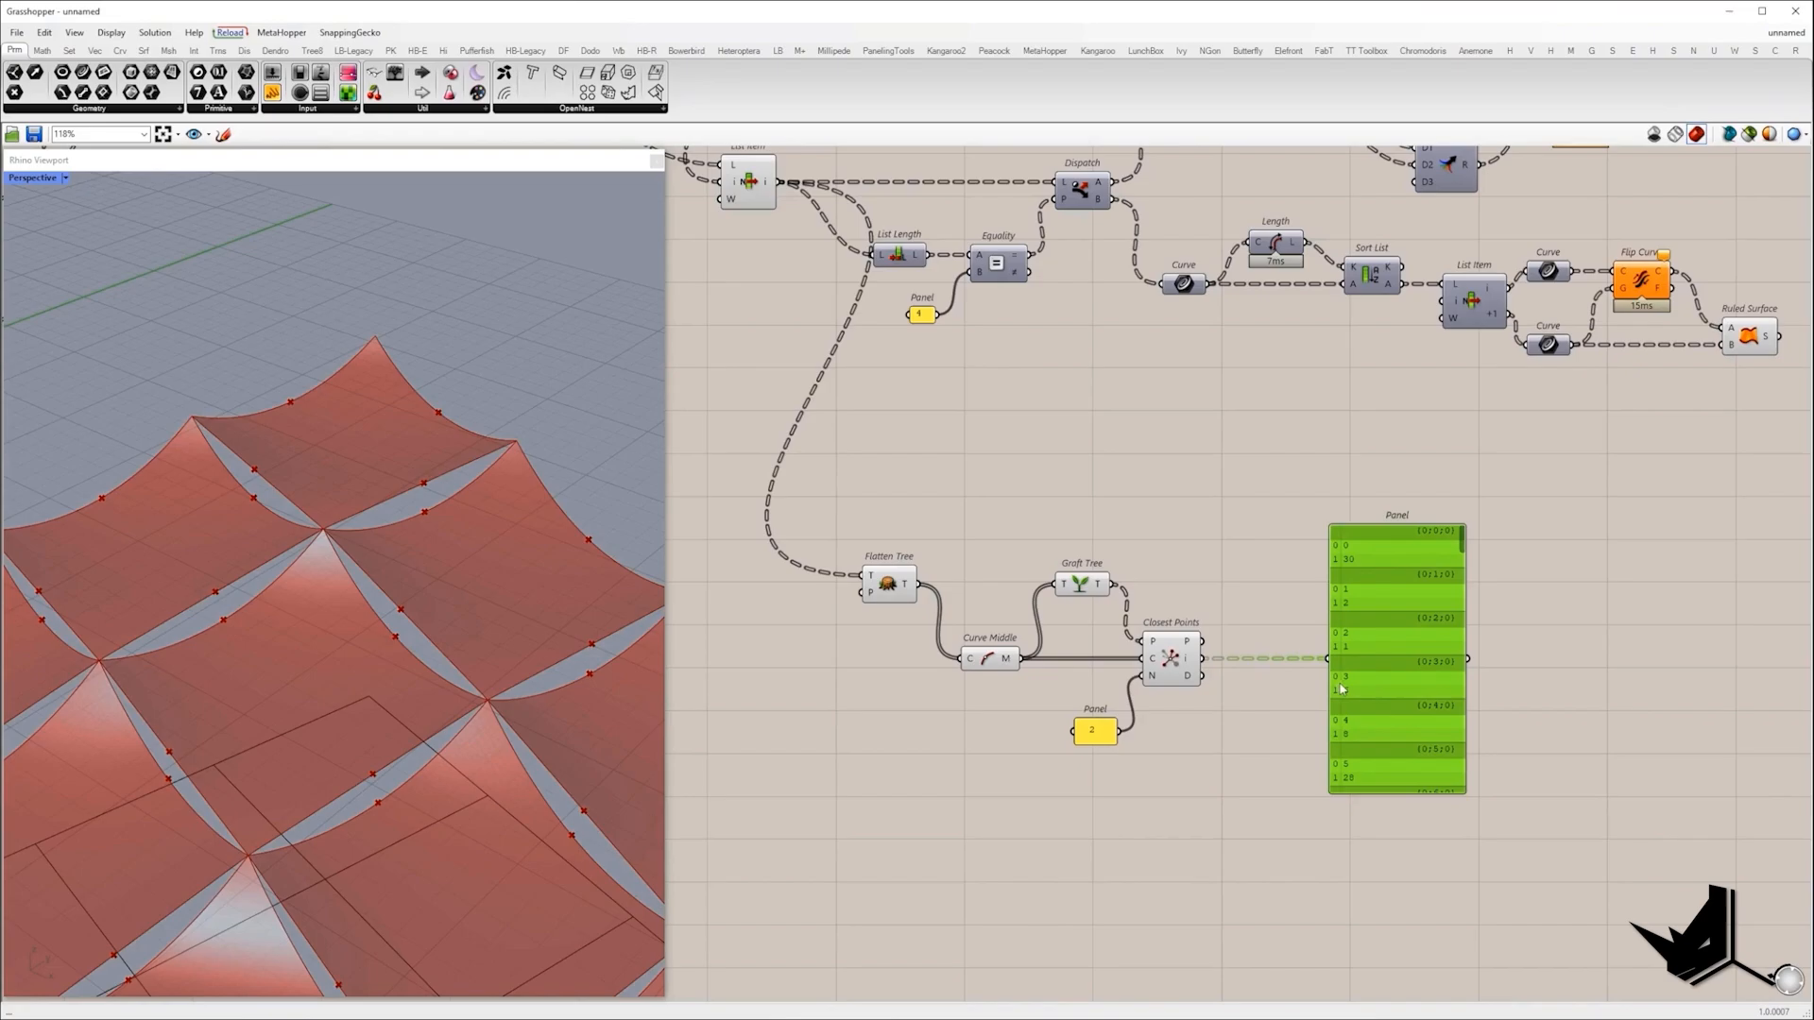
{"action": "scroll", "coordinate": [1348, 582], "scroll_direction": "up", "scroll_amount": 3}
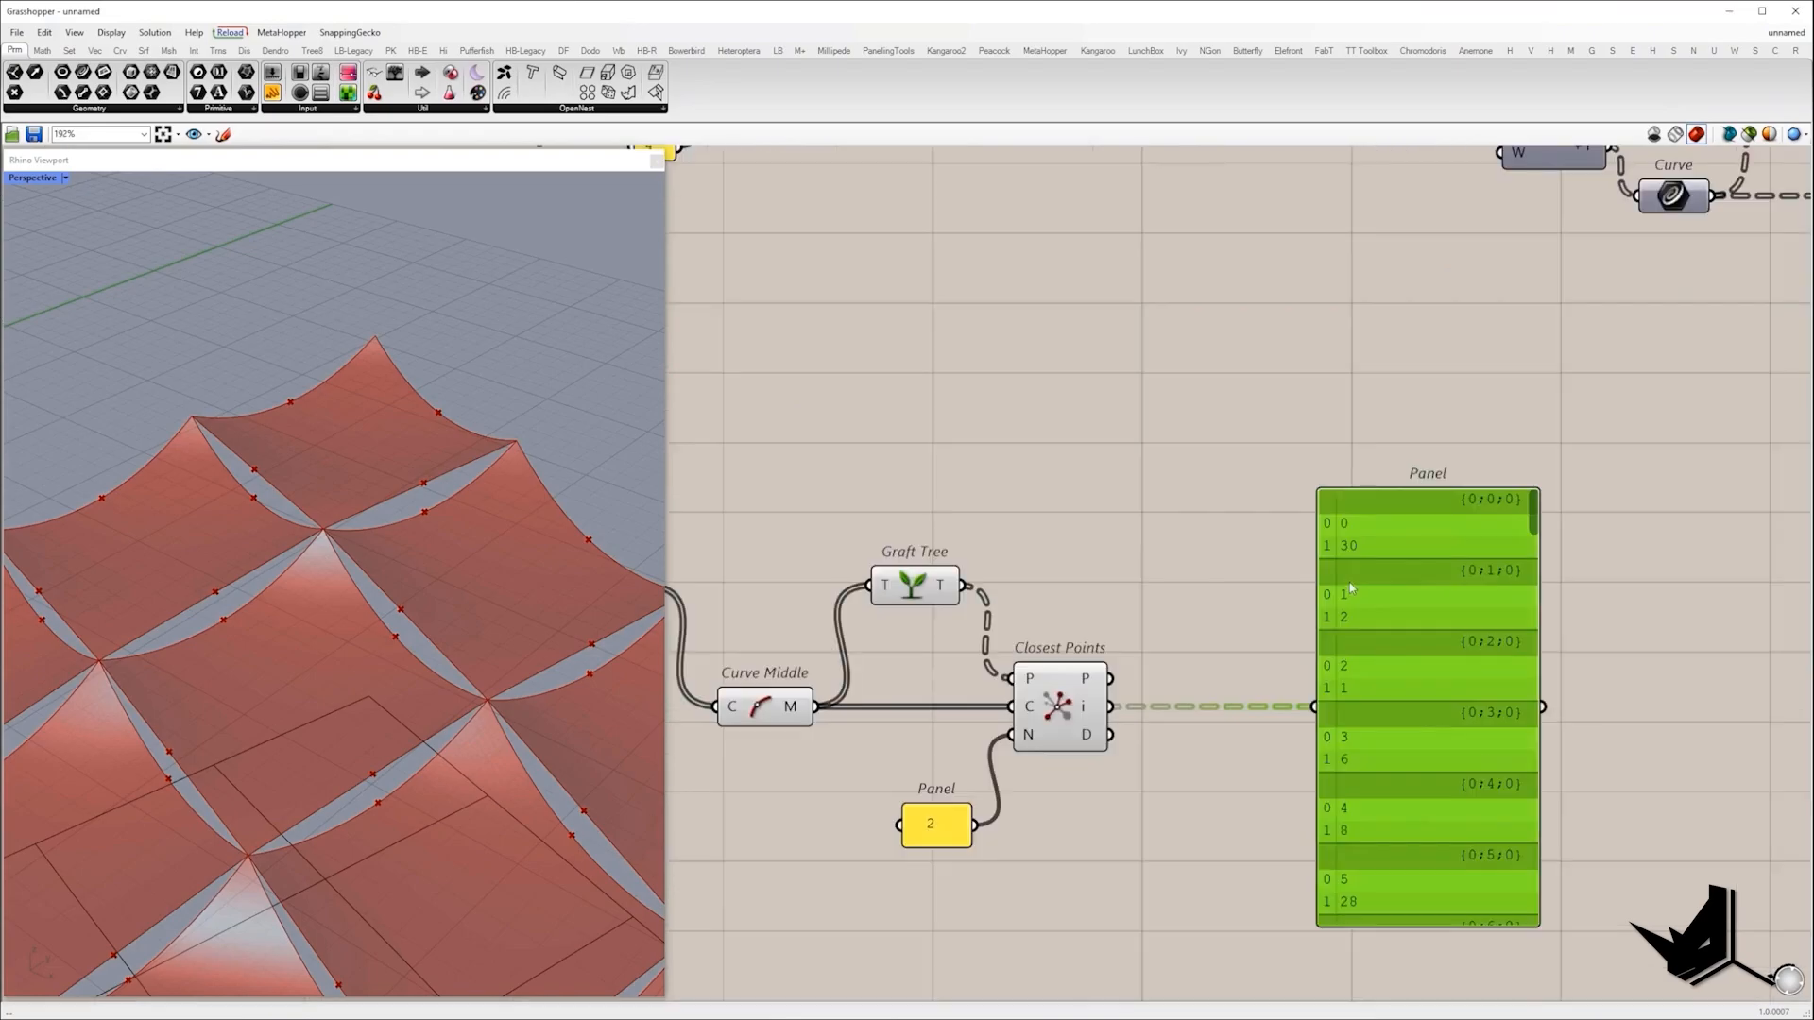
{"action": "right_click_drag", "start_coordinate": [1348, 582], "coordinate": [1344, 496]}
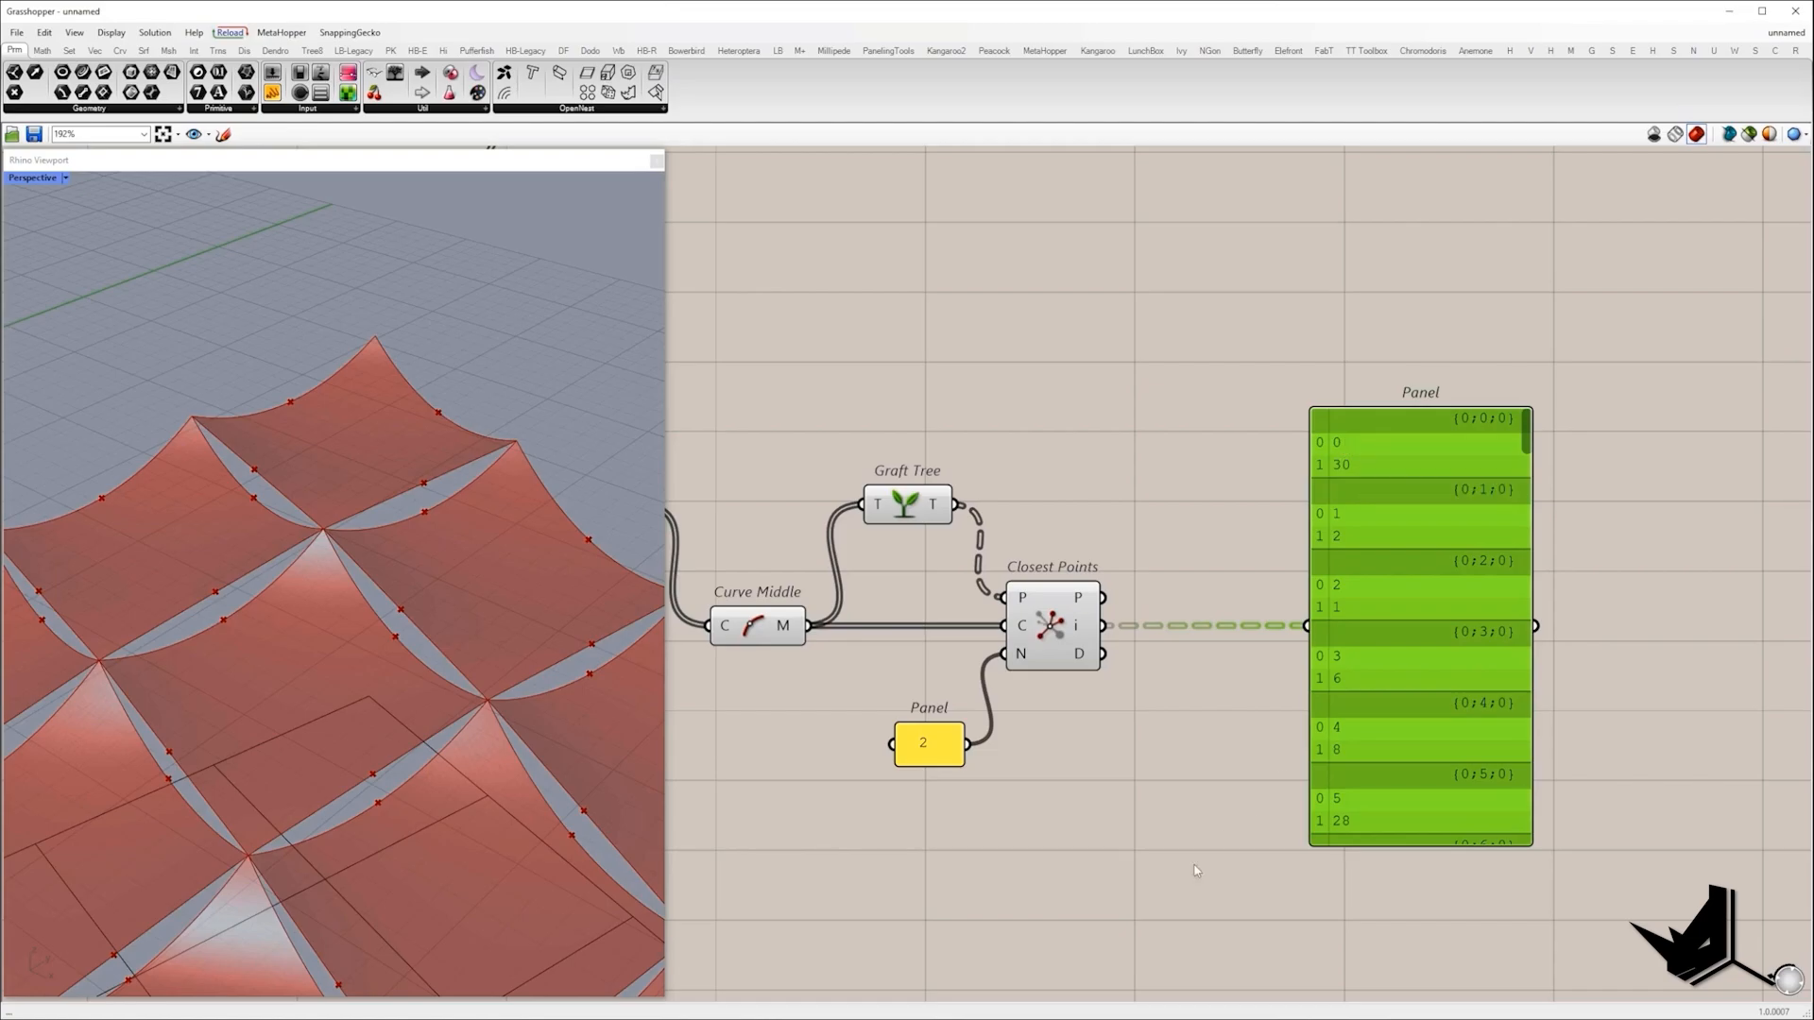
Extract item 1 from each Closest Points index list with a List Item, supplying the index through a Panel containing 1.
{"action": "double_click", "coordinate": [1029, 933]}
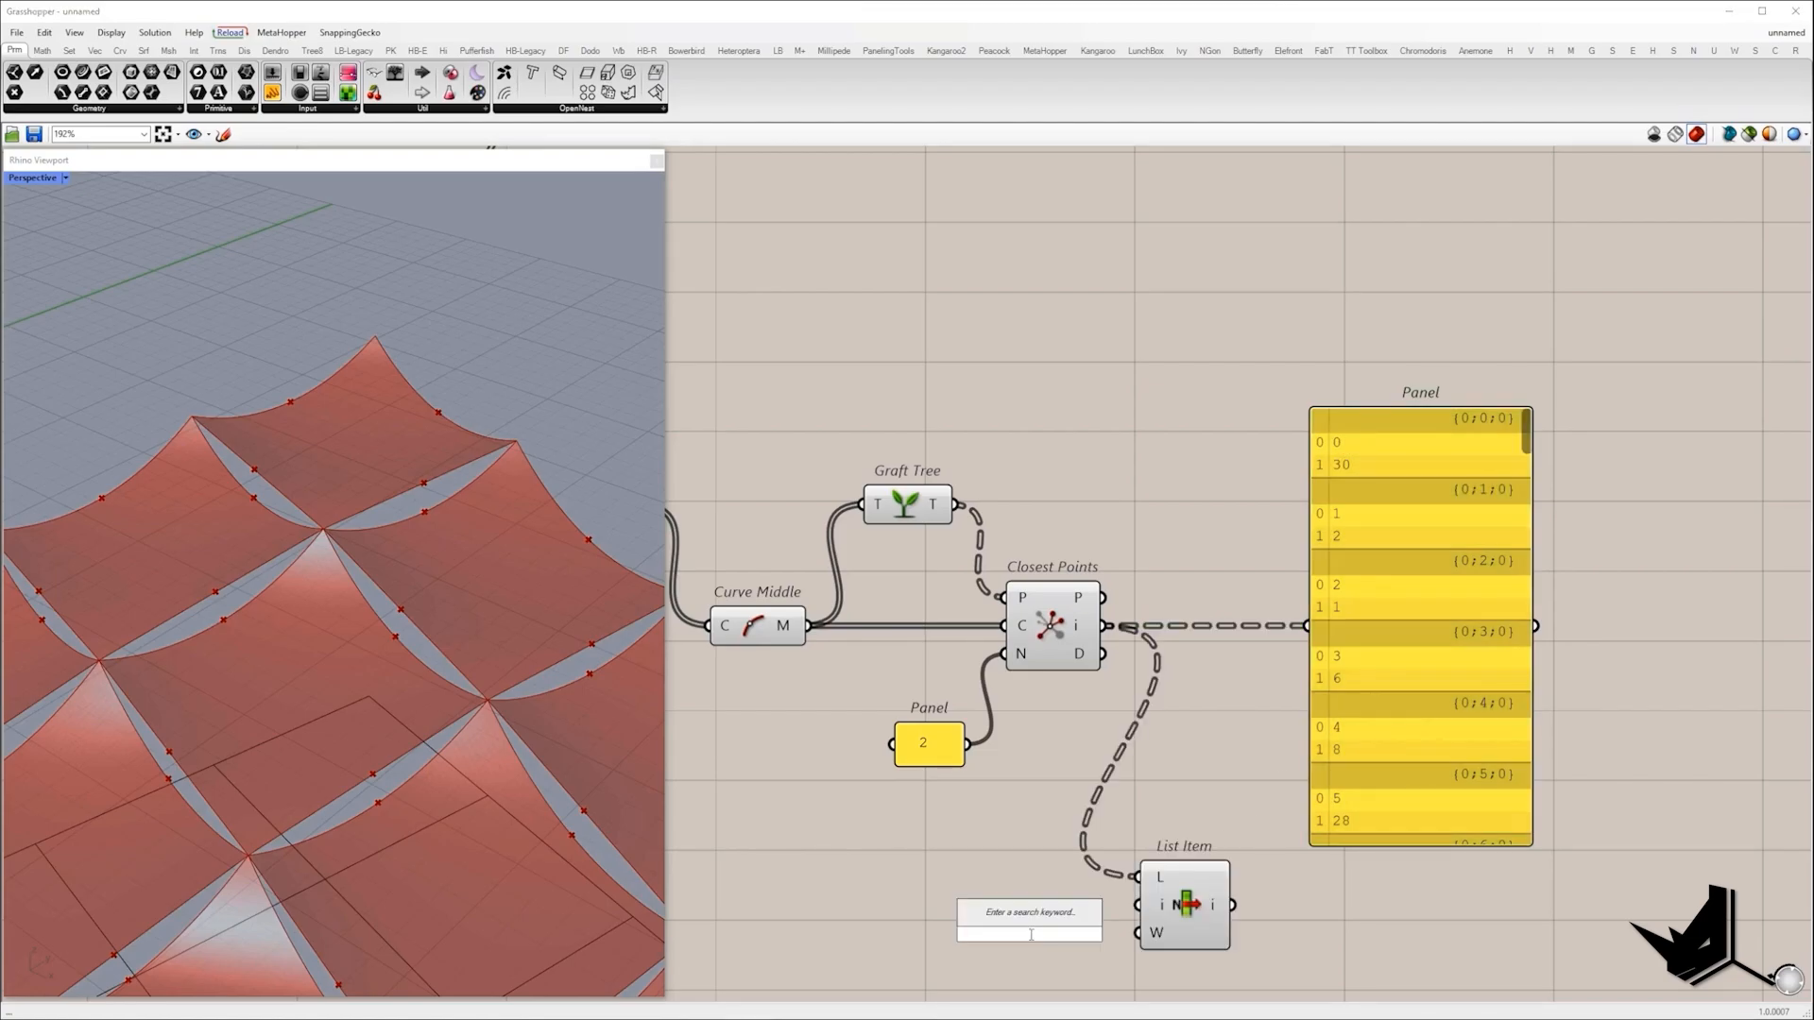
{"action": "type", "text": "1"}
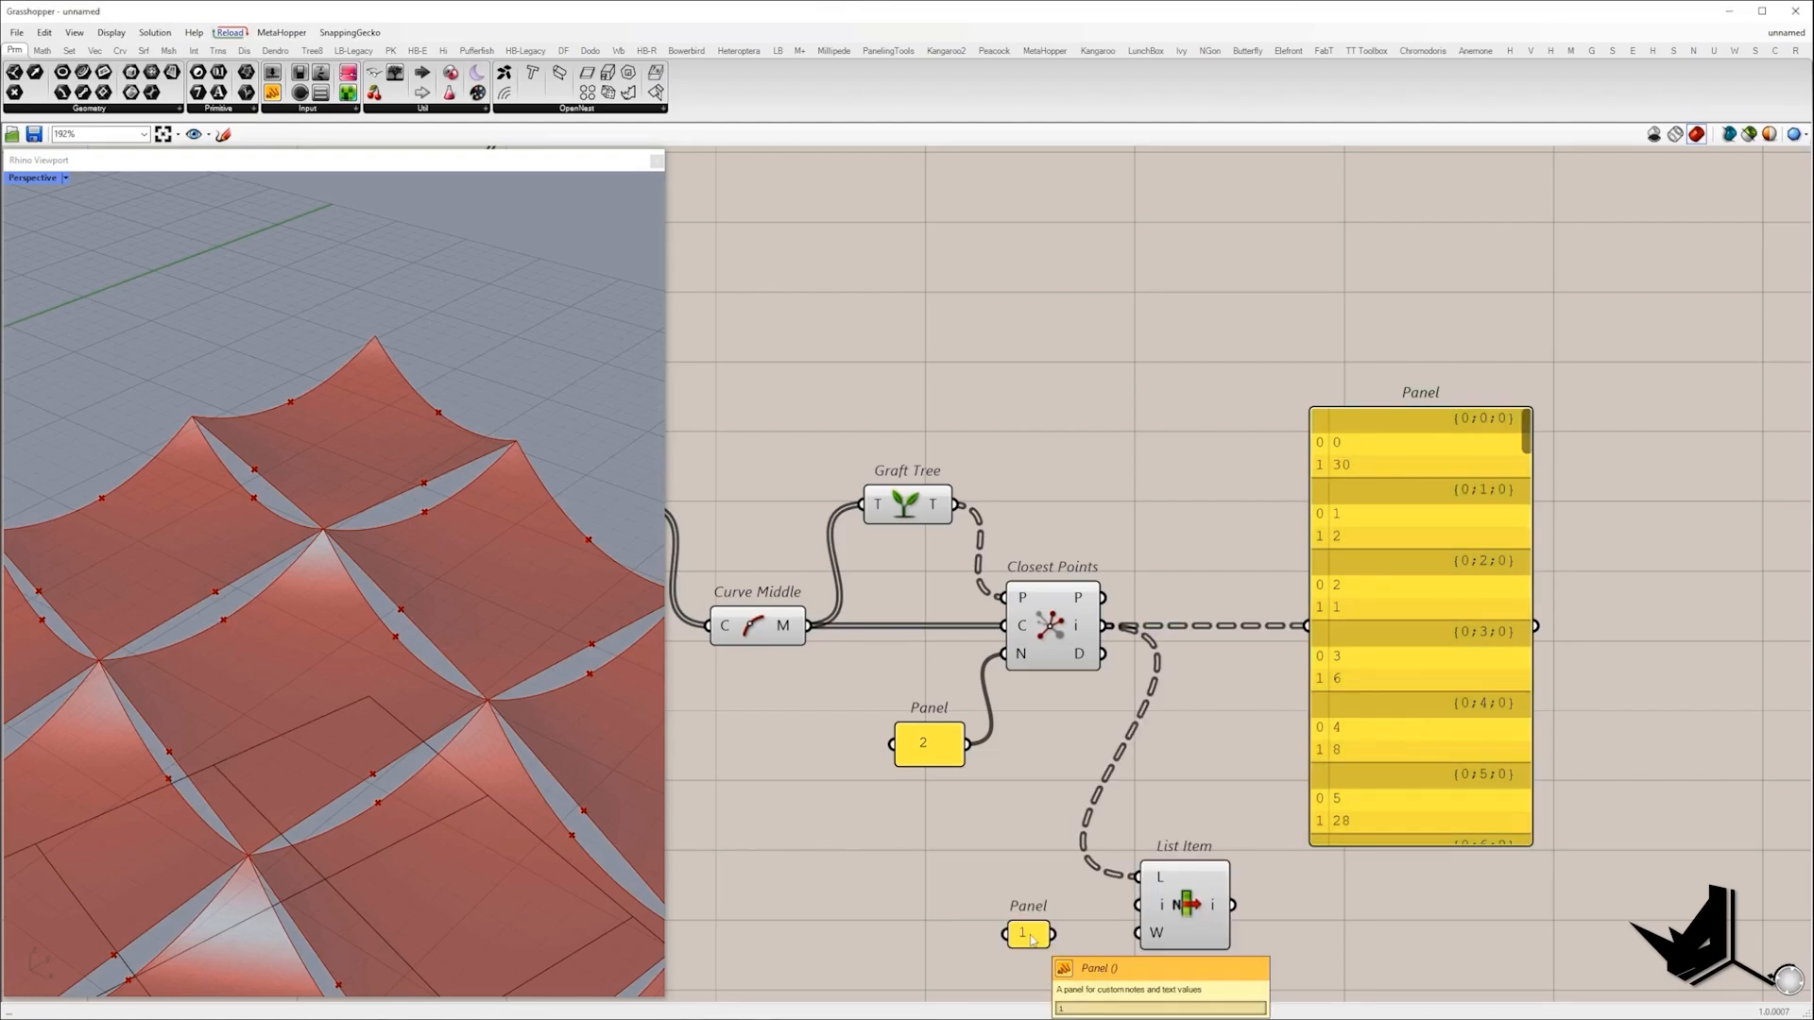
{"action": "key", "text": "Return"}
{"action": "left_click_drag", "start_coordinate": [1052, 934], "coordinate": [1134, 906]}
{"action": "scroll", "coordinate": [1126, 908], "scroll_direction": "down", "scroll_amount": 5}
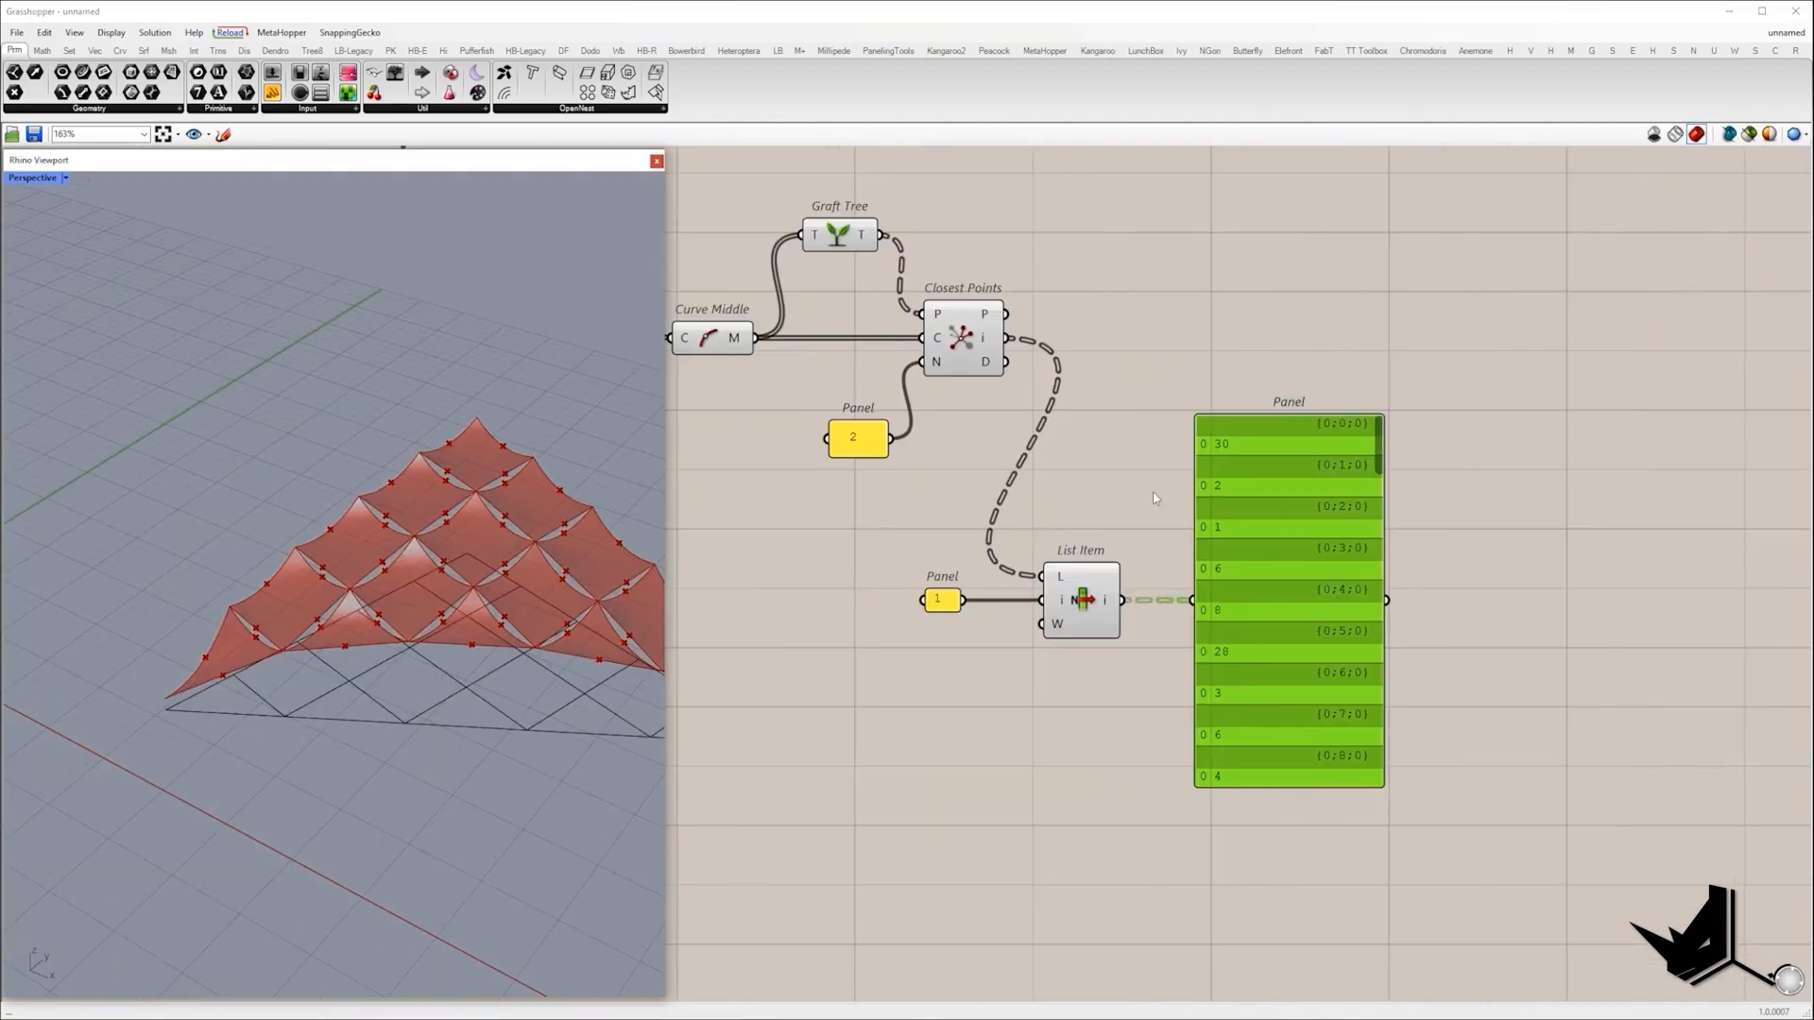
{"action": "left_click_drag", "start_coordinate": [1162, 356], "coordinate": [1350, 821]}
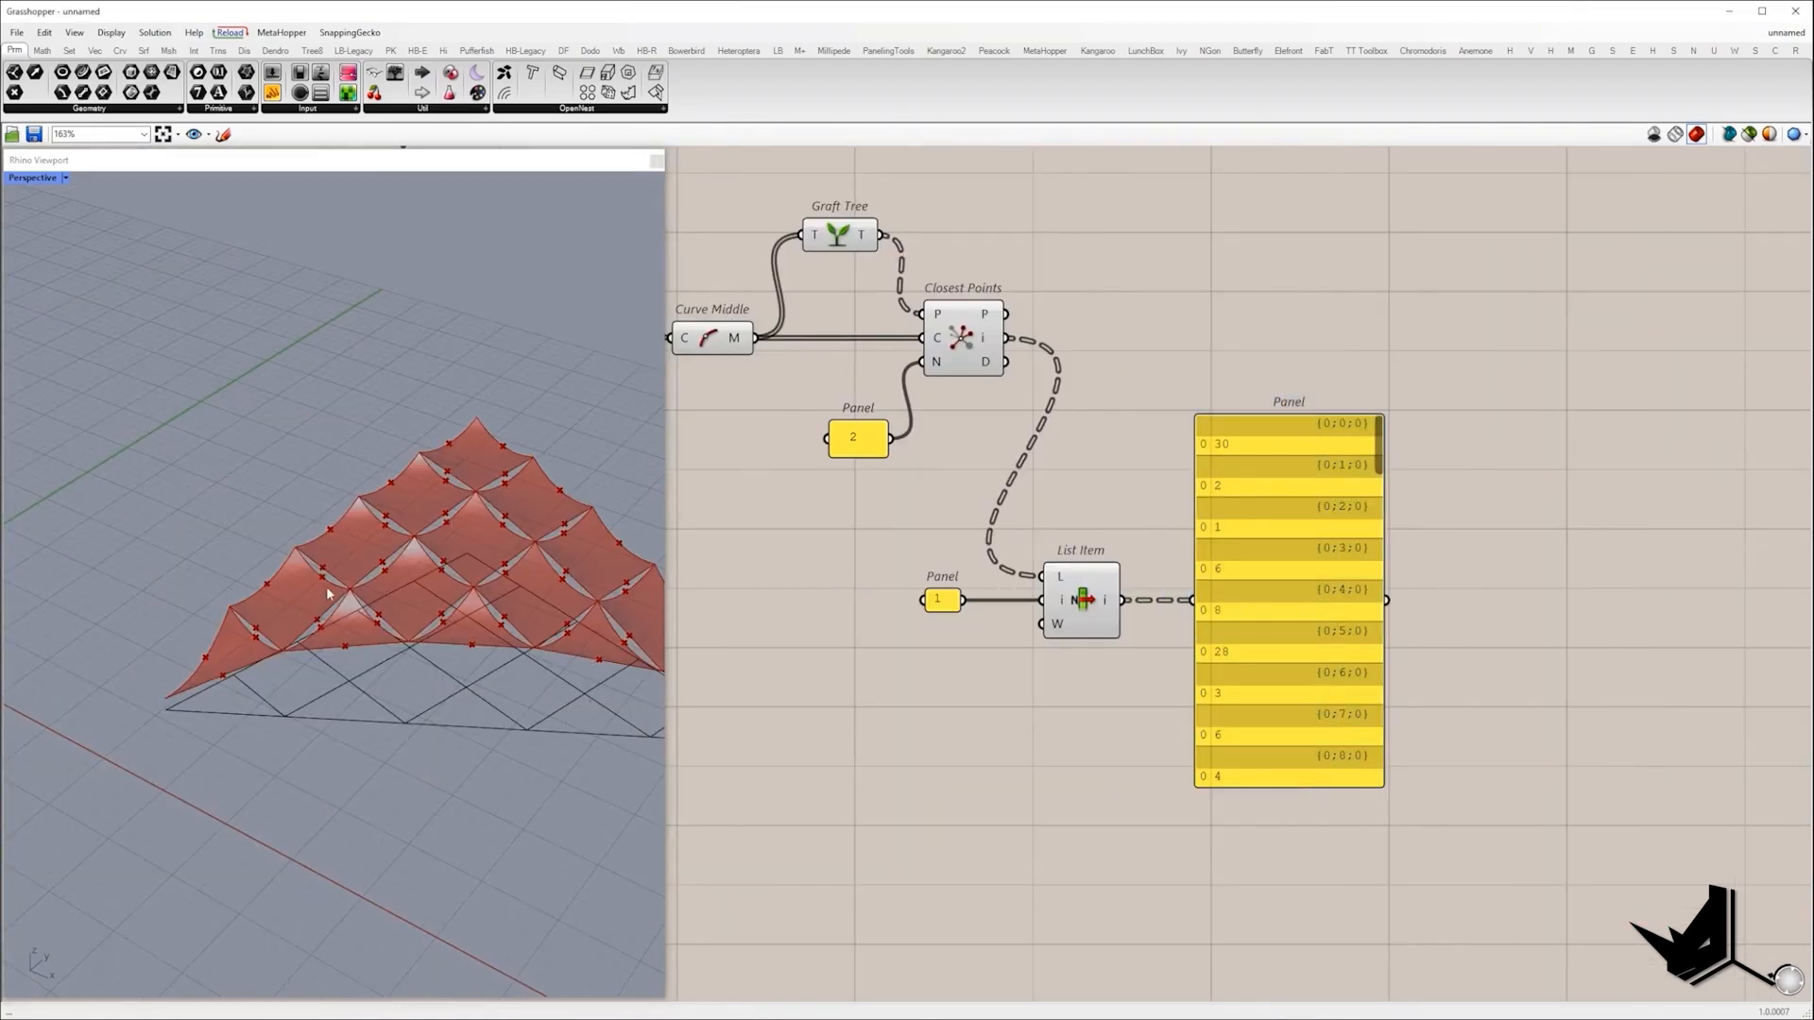
{"action": "scroll", "coordinate": [415, 652], "scroll_direction": "down", "scroll_amount": 4}
{"action": "right_click_drag", "start_coordinate": [444, 651], "coordinate": [331, 639]}
{"action": "scroll", "coordinate": [366, 676], "scroll_direction": "up", "scroll_amount": 3}
{"action": "scroll", "coordinate": [331, 631], "scroll_direction": "up", "scroll_amount": 5}
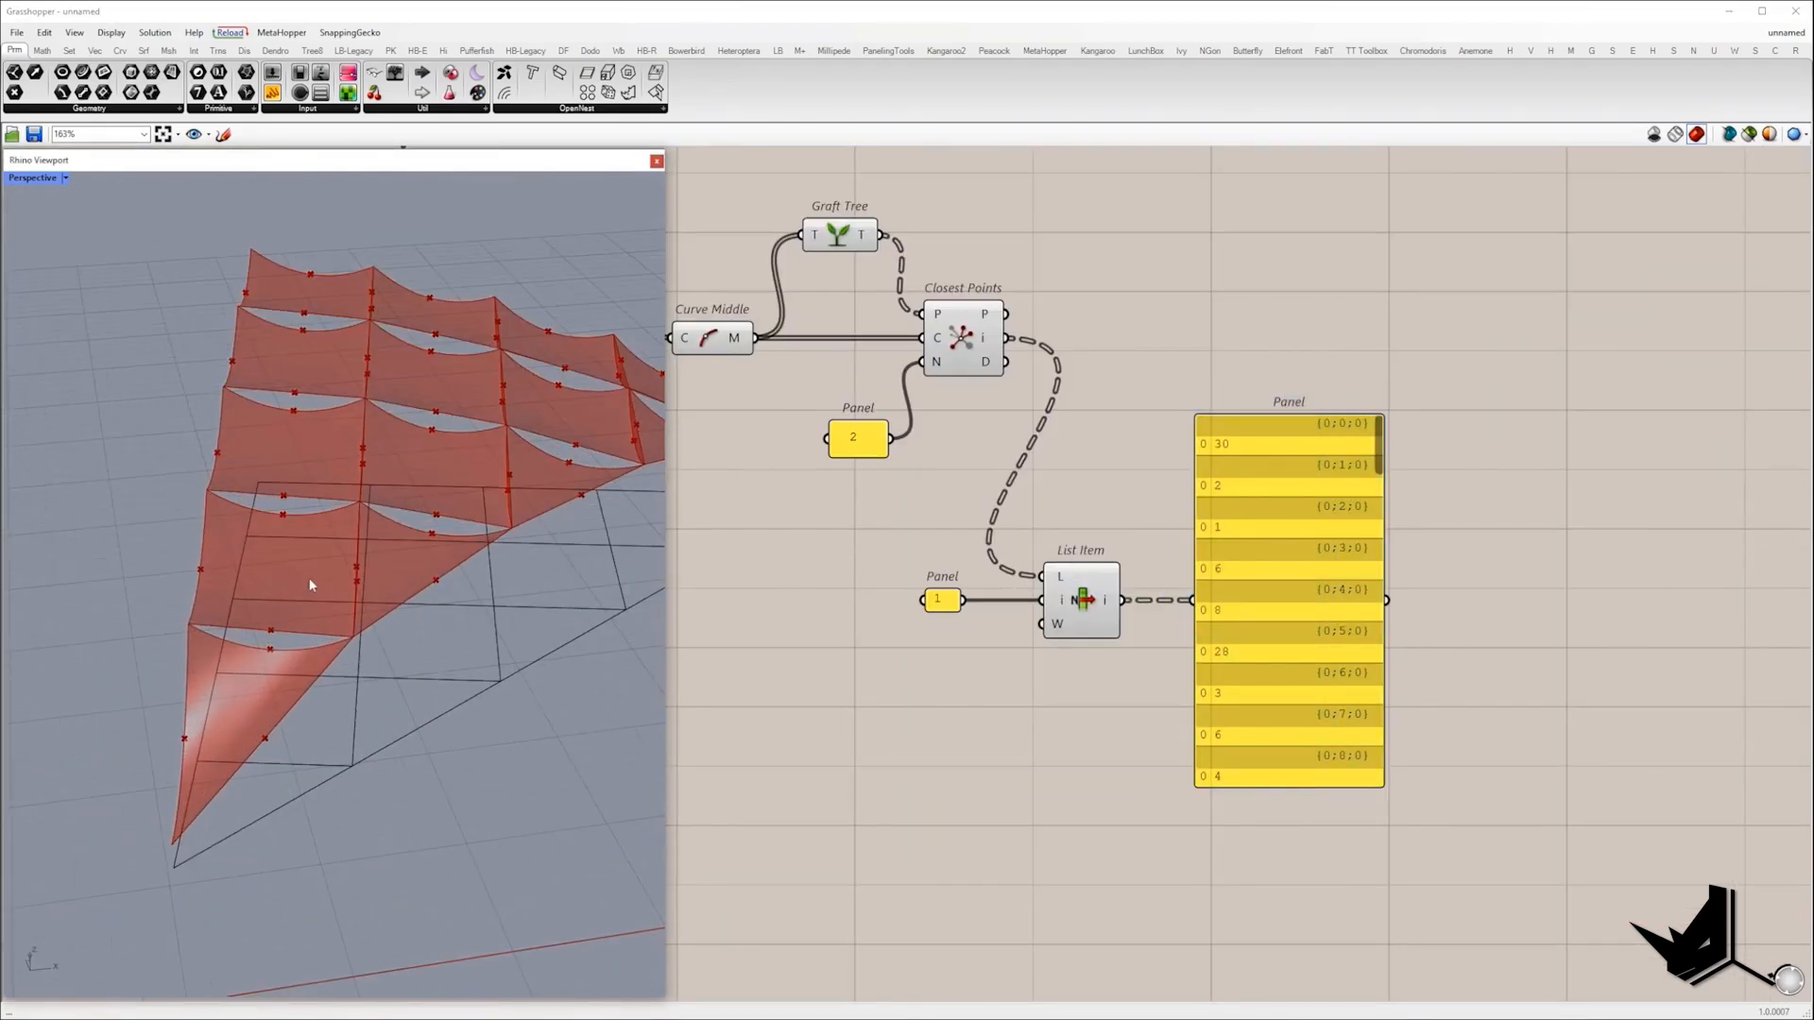
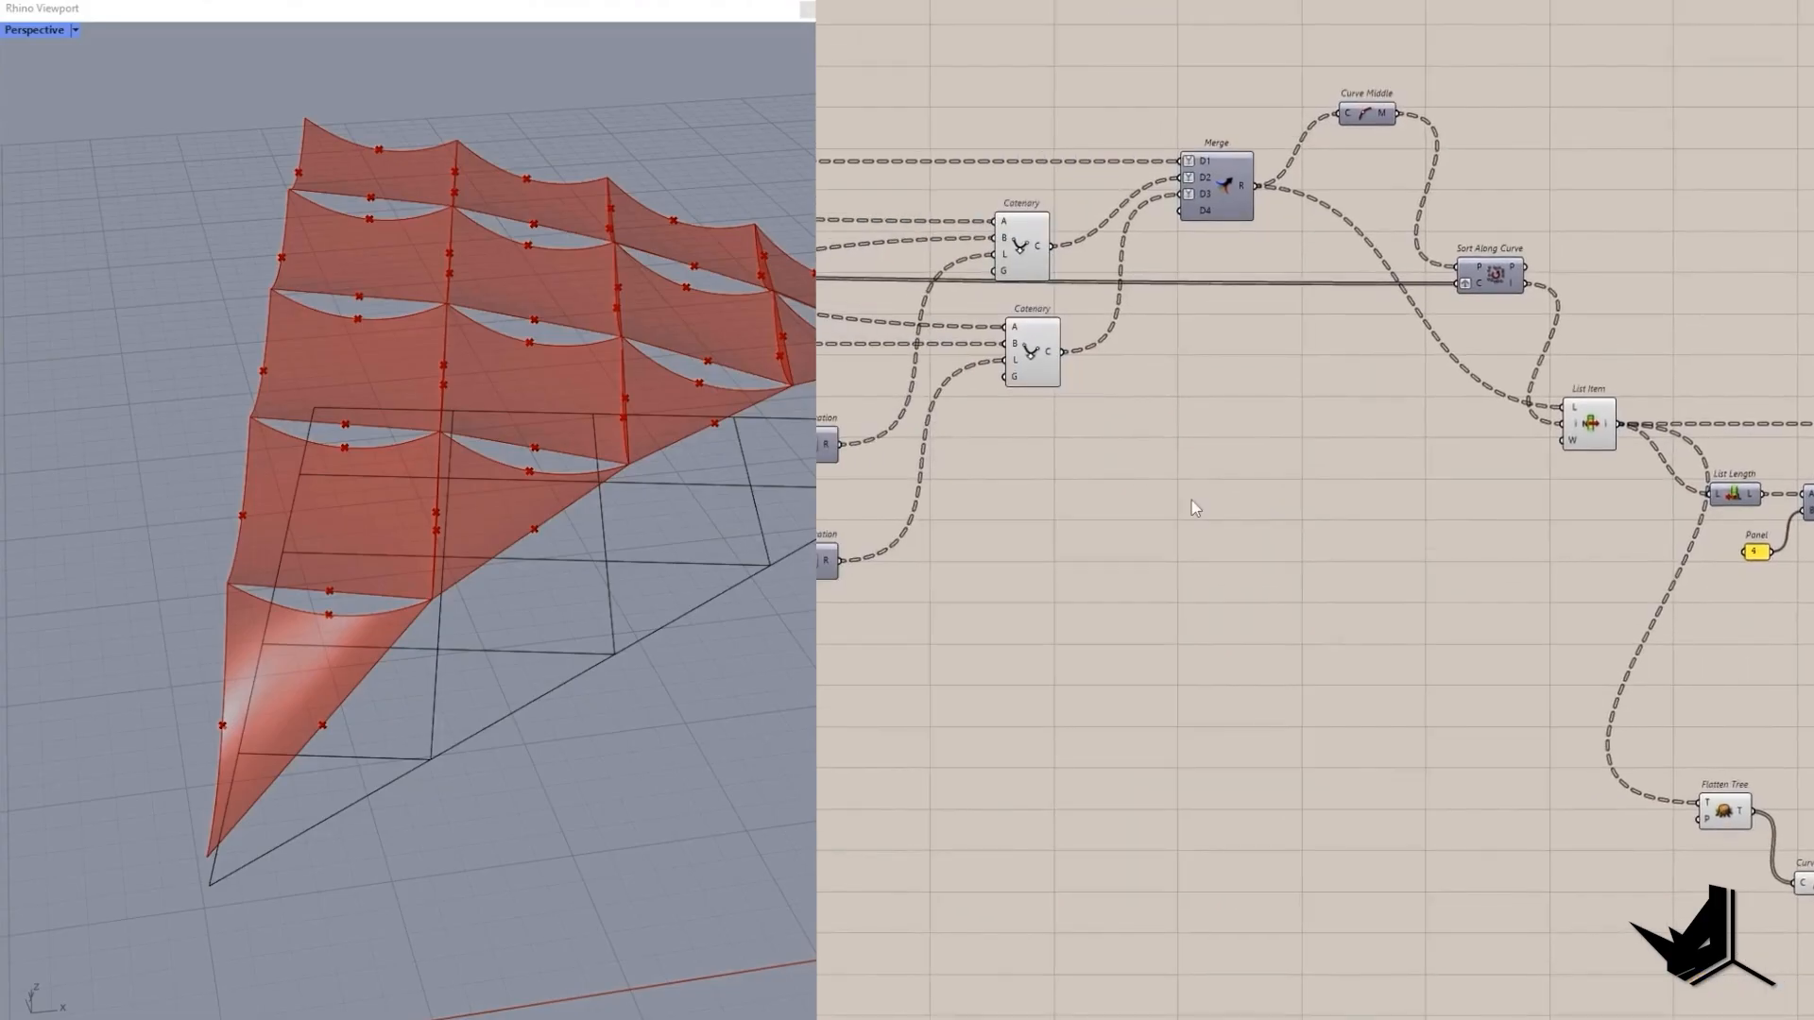
Add a Merge component and feed the C outputs of both Catenary components into its D1 and D2 inputs.
{"action": "double_click", "coordinate": [1192, 500]}
{"action": "type", "text": "merg"}
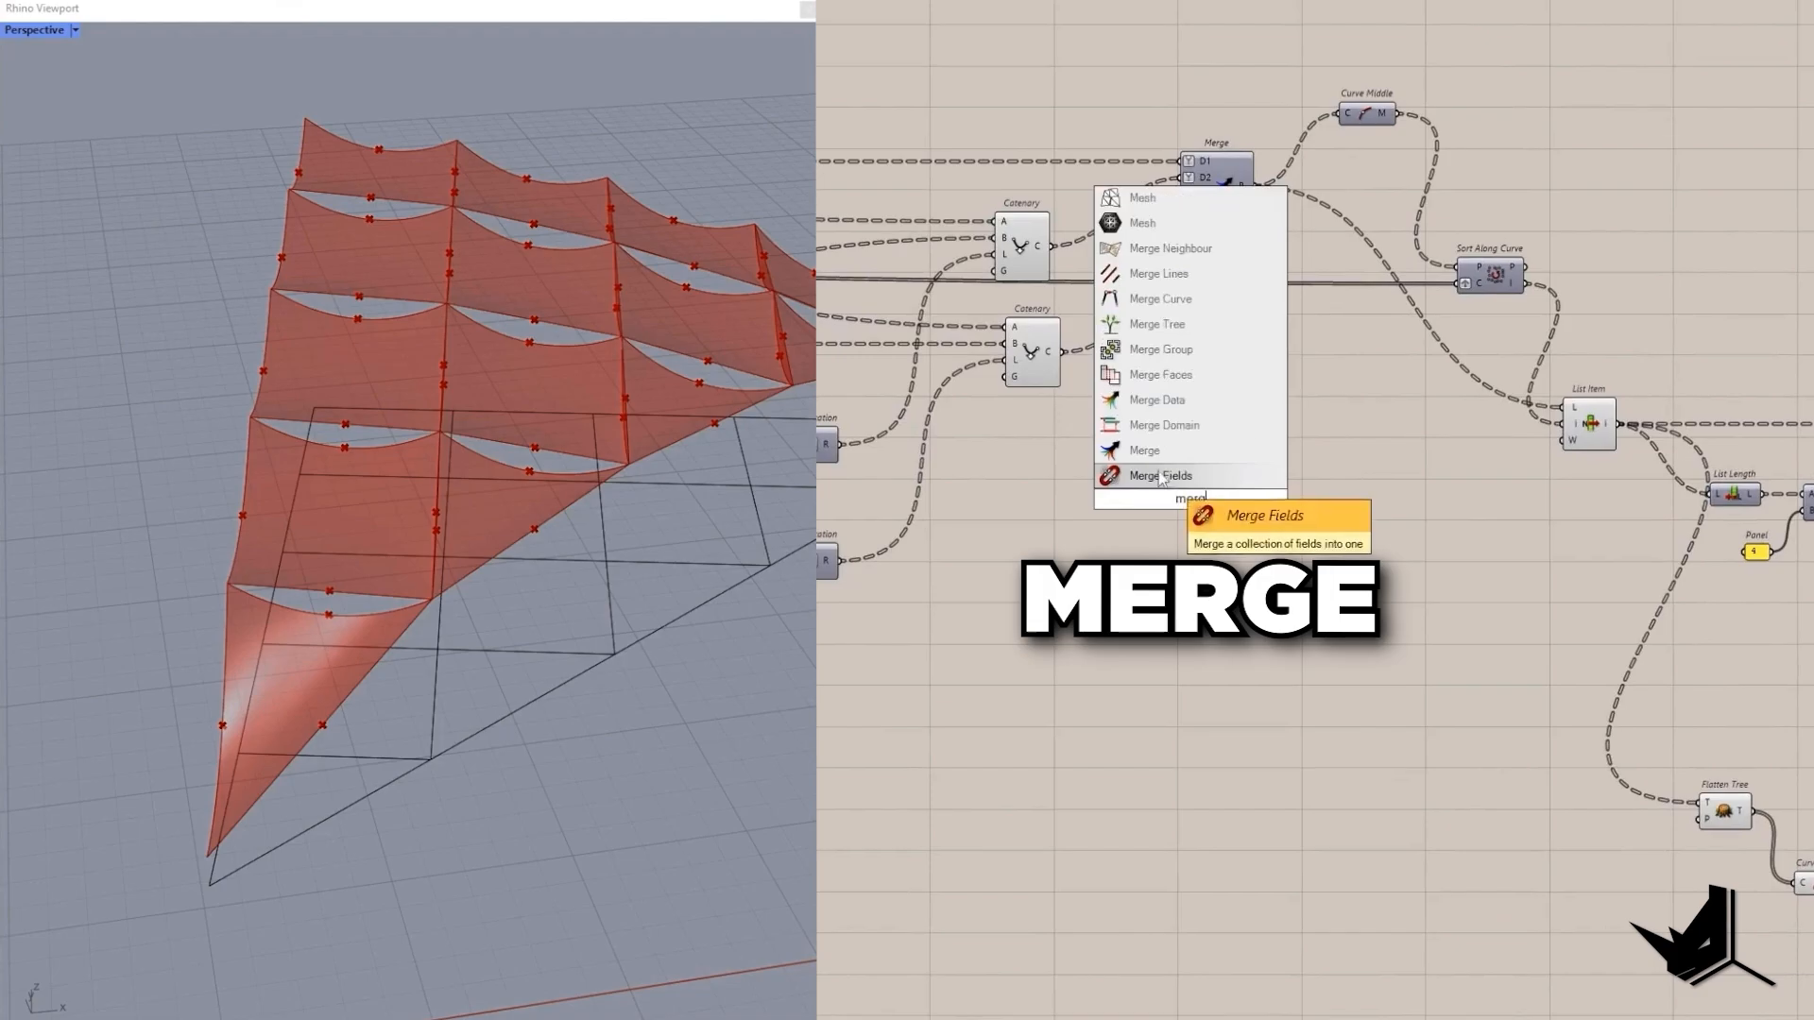
{"action": "left_click", "coordinate": [1144, 451]}
{"action": "left_click_drag", "start_coordinate": [1053, 246], "coordinate": [1162, 486]}
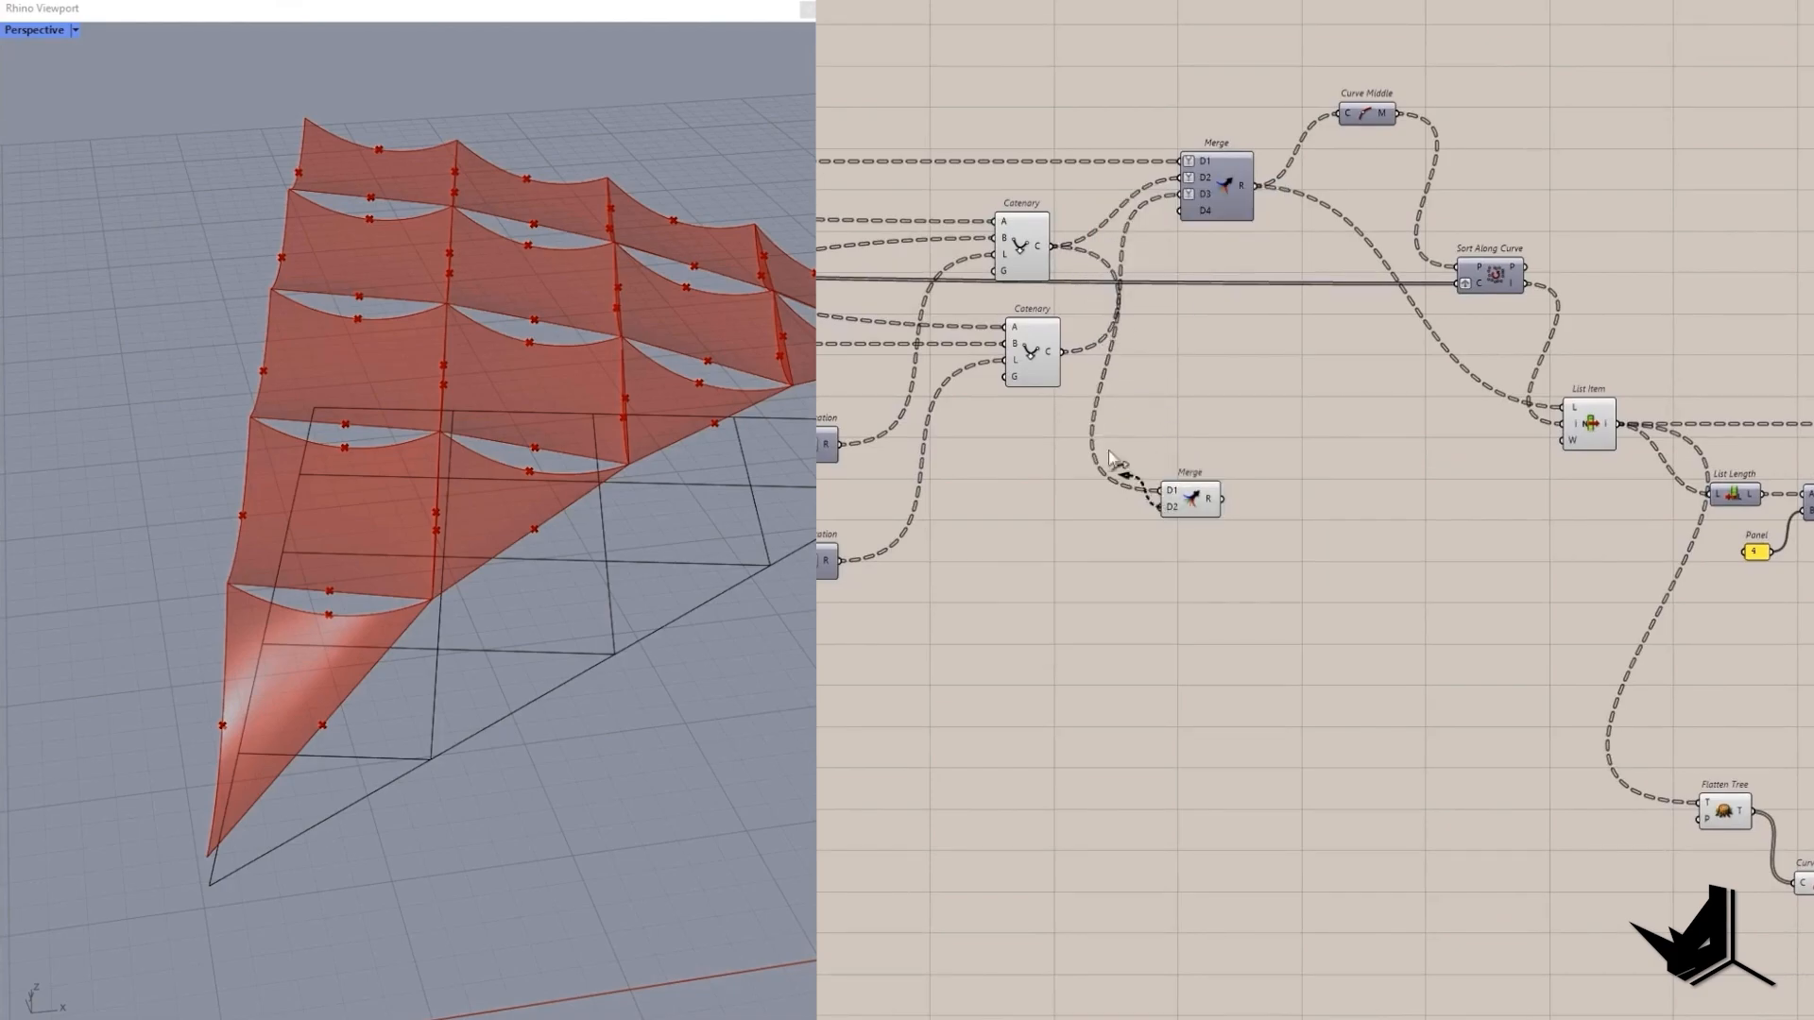
{"action": "left_click_drag", "start_coordinate": [1064, 351], "coordinate": [1162, 499]}
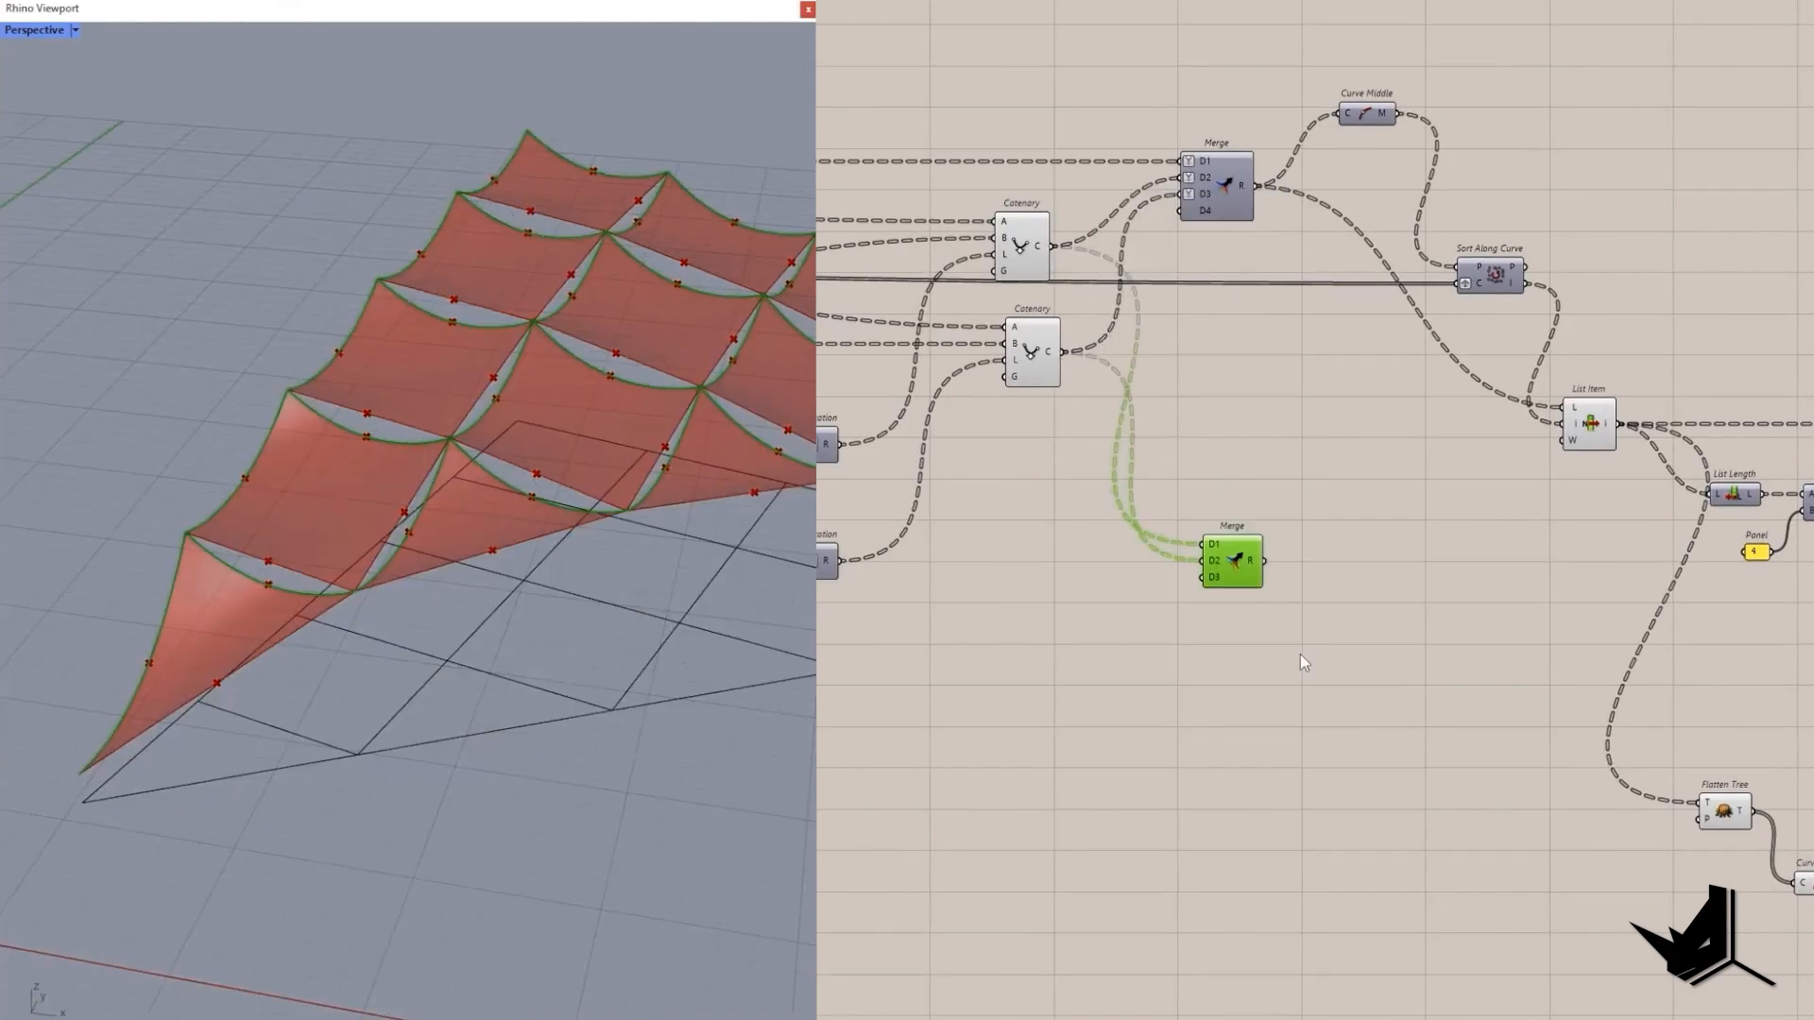
Add a Curve Middle component after the new Merge and feed it the merged catenary curves.
{"action": "double_click", "coordinate": [1296, 639]}
{"action": "type", "text": "mid"}
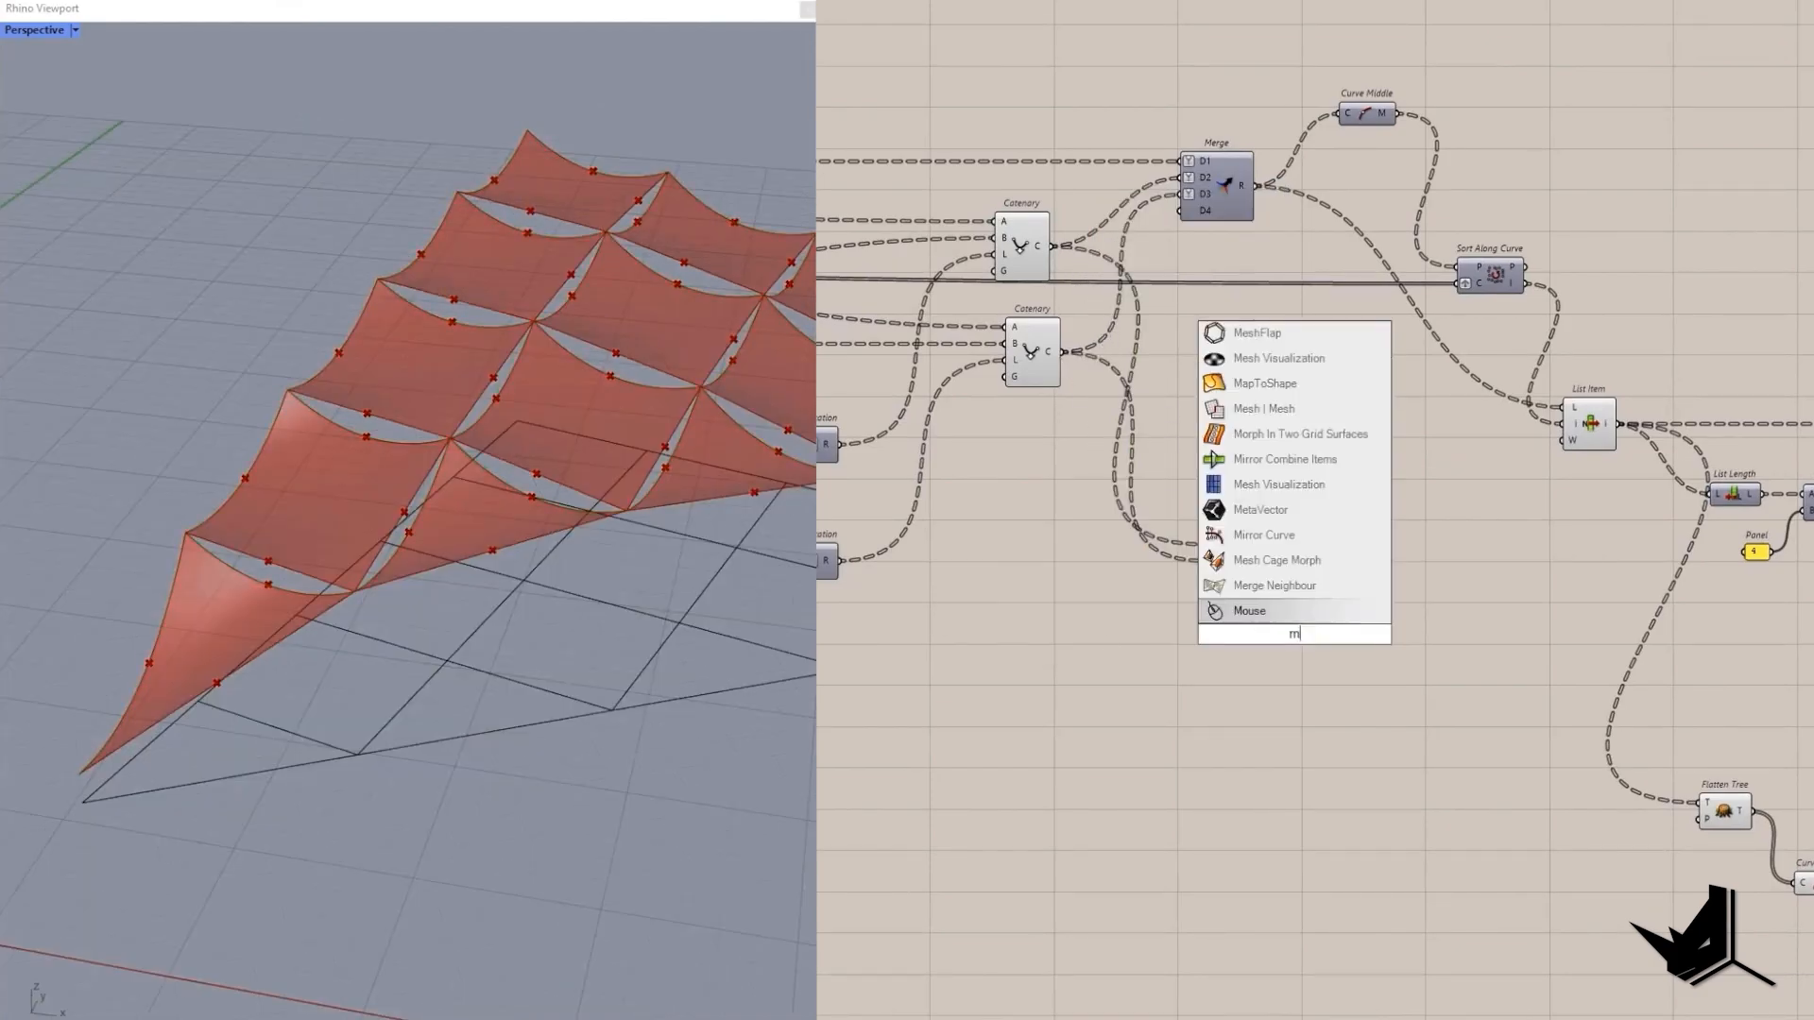
{"action": "key", "text": "Return"}
{"action": "left_click_drag", "start_coordinate": [1264, 561], "coordinate": [1268, 631]}
{"action": "left_click_drag", "start_coordinate": [1307, 623], "coordinate": [1349, 547]}
{"action": "scroll", "coordinate": [1327, 556], "scroll_direction": "up", "scroll_amount": 3}
{"action": "left_click_drag", "start_coordinate": [1487, 647], "coordinate": [1356, 501]}
{"action": "scroll", "coordinate": [1379, 652], "scroll_direction": "down", "scroll_amount": 2}
Add a Line component near the End Points and connect the List Item output to its B input.
{"action": "double_click", "coordinate": [1379, 898]}
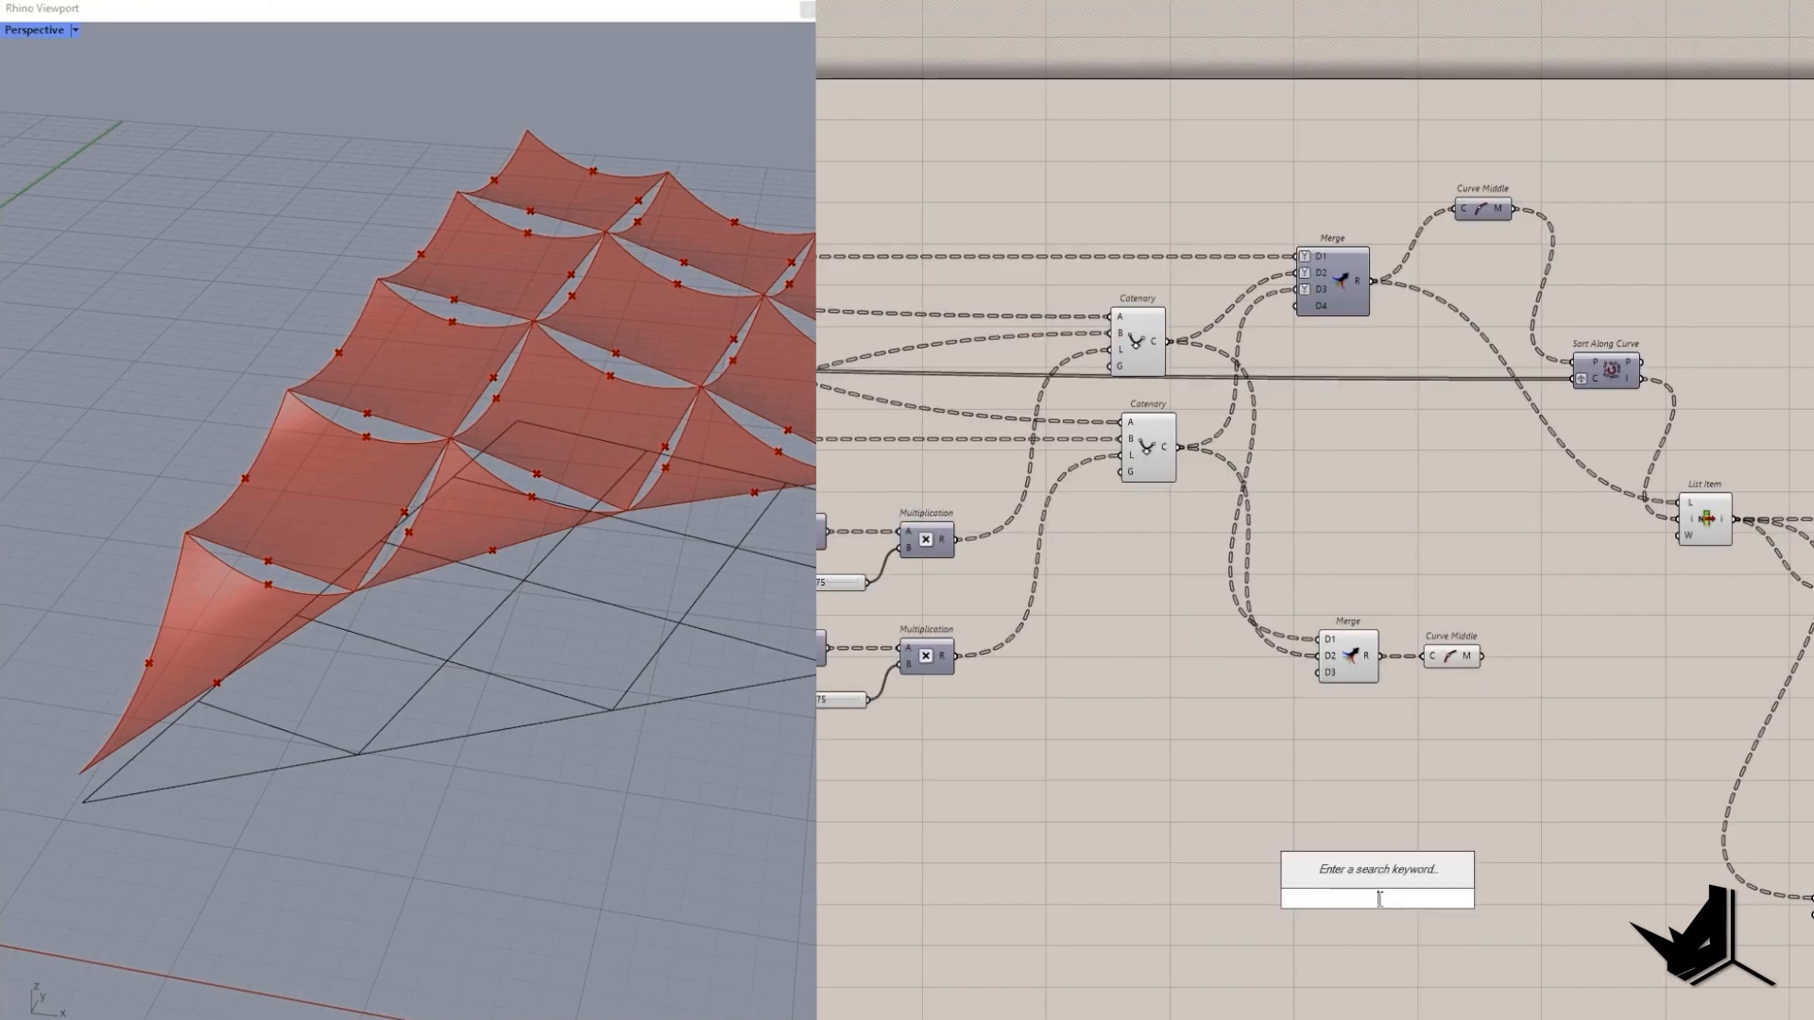
{"action": "type", "text": "line"}
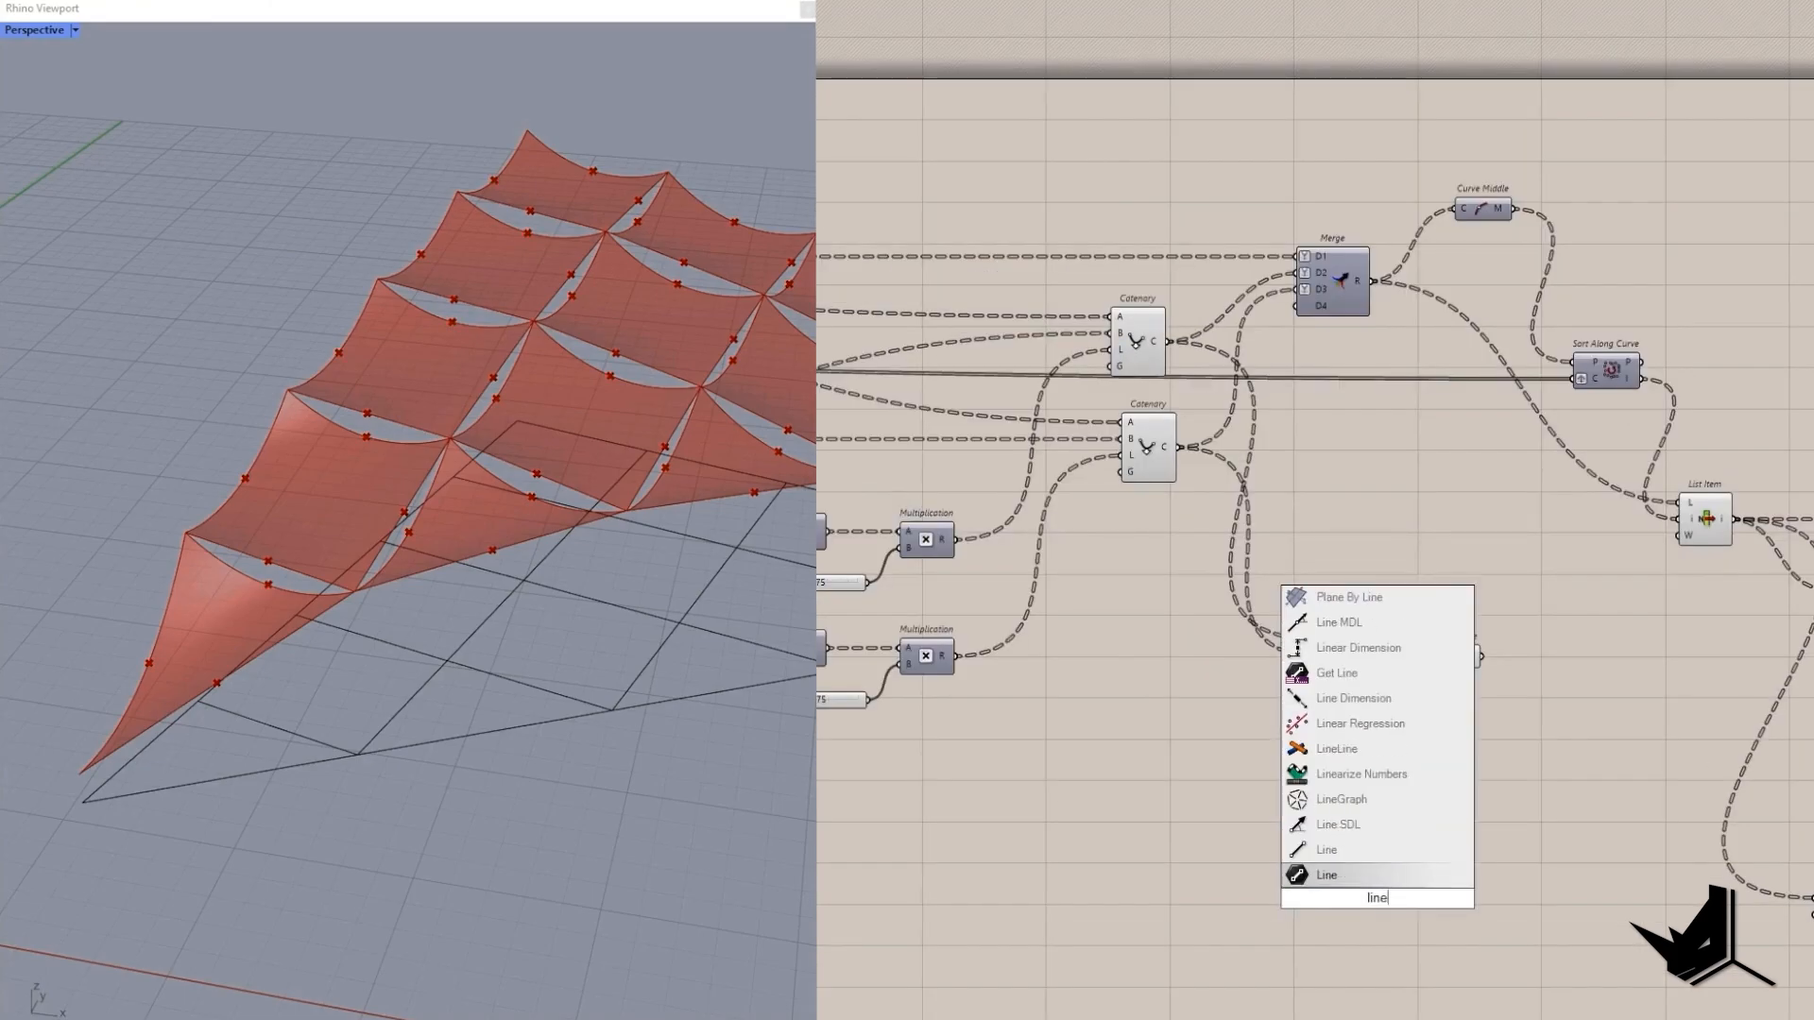
{"action": "key", "text": "Return"}
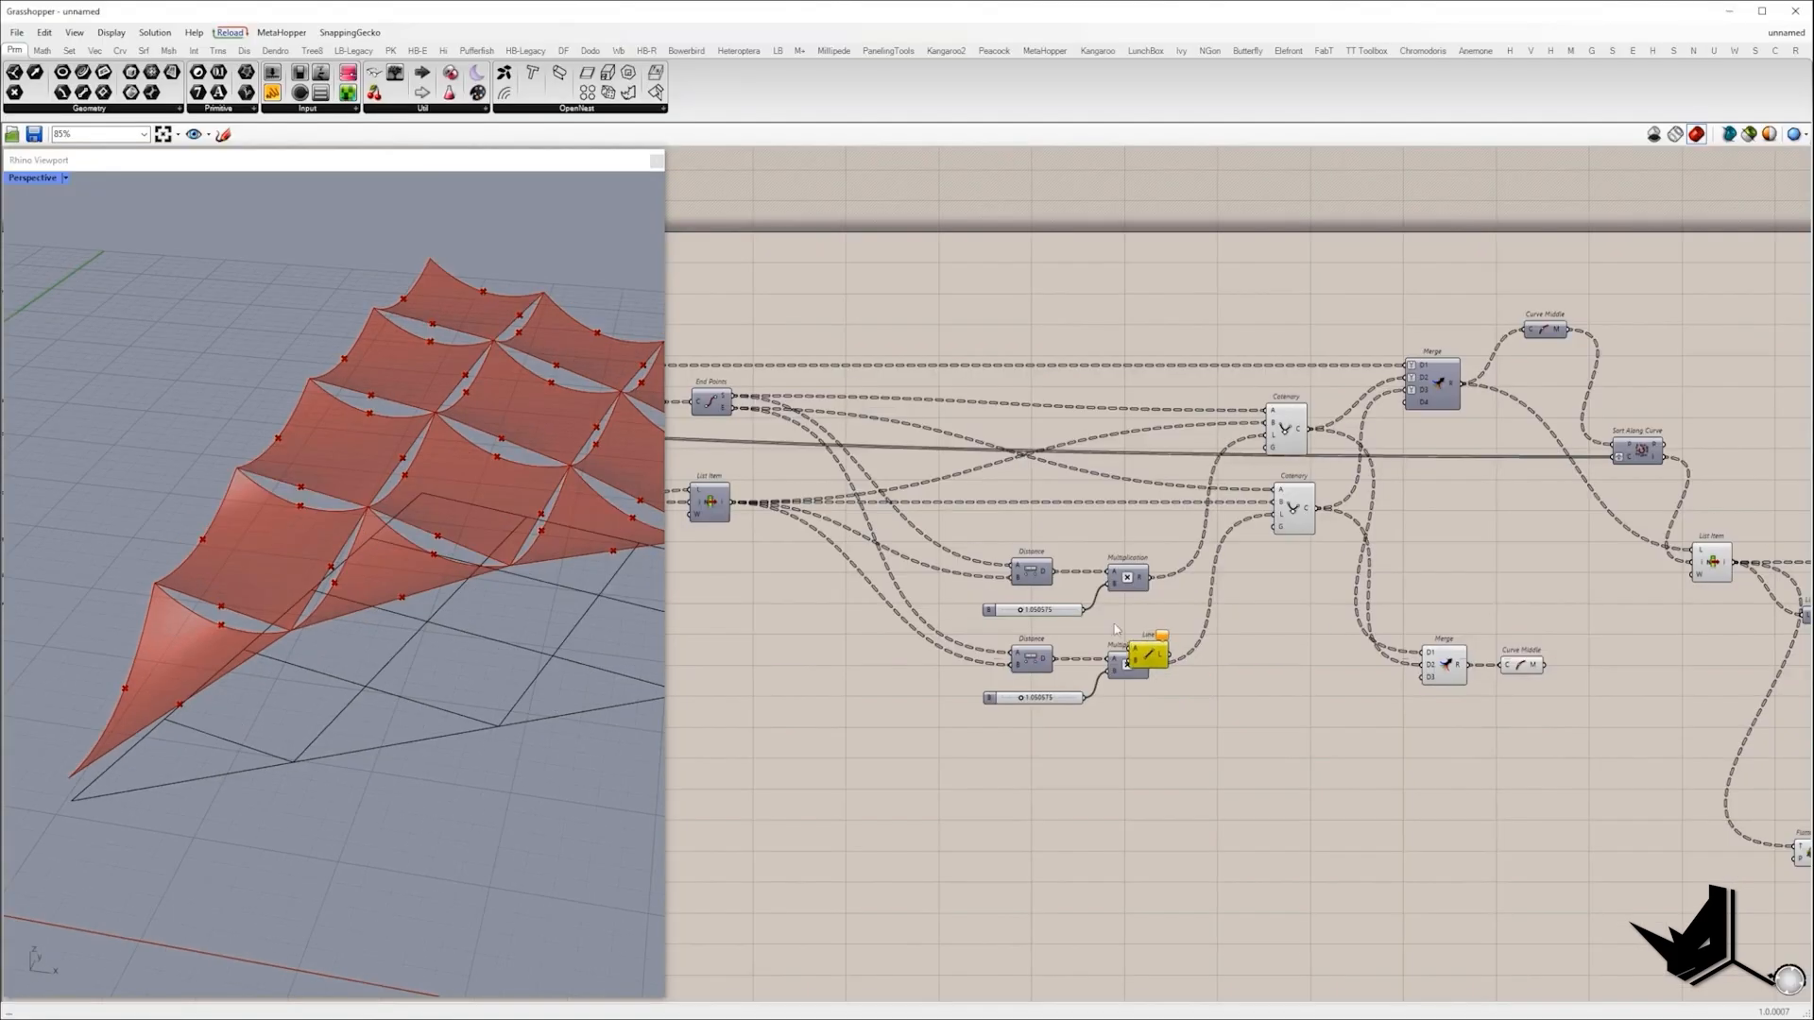
{"action": "left_click_drag", "start_coordinate": [1445, 614], "coordinate": [908, 439]}
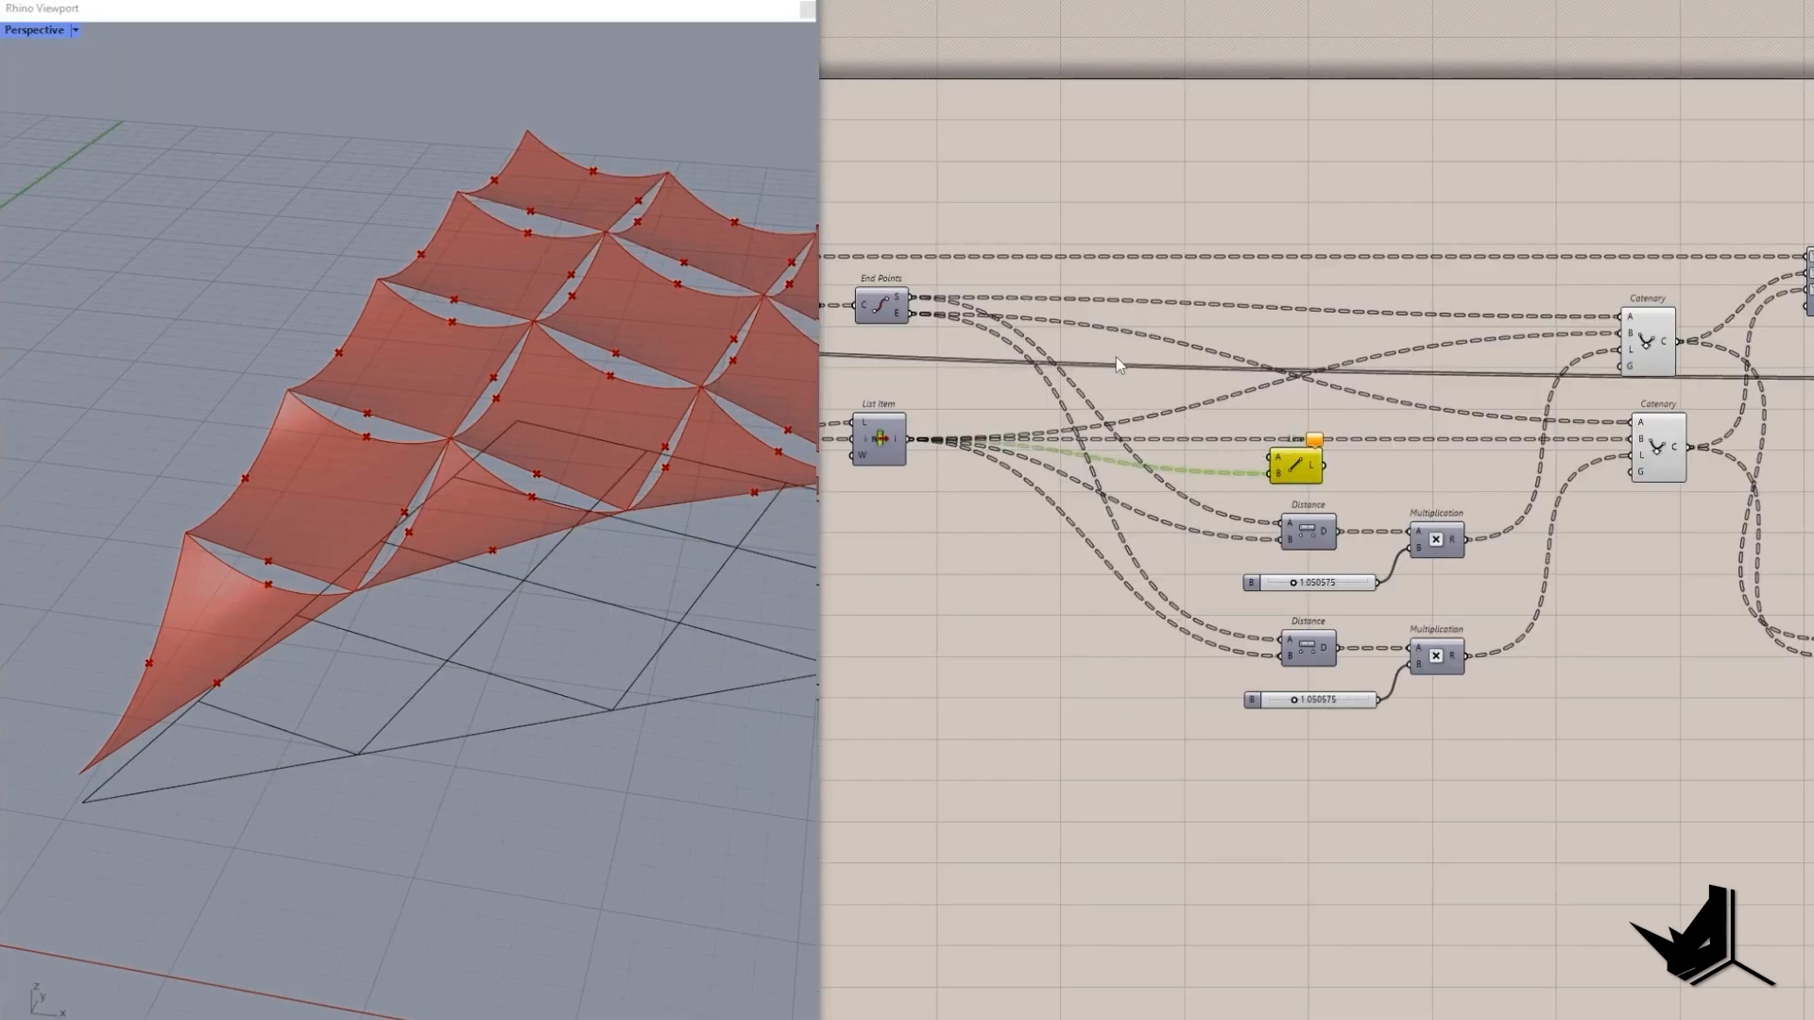
Merge the End Points outputs into the Line's A input and place the Line below the catenary Merge.
{"action": "double_click", "coordinate": [1106, 346]}
{"action": "type", "text": "merg"}
{"action": "left_click", "coordinate": [1063, 296]}
{"action": "left_click_drag", "start_coordinate": [911, 296], "coordinate": [1175, 383]}
{"action": "left_click_drag", "start_coordinate": [1198, 384], "coordinate": [1268, 457]}
{"action": "left_click_drag", "start_coordinate": [1297, 467], "coordinate": [1597, 621]}
{"action": "scroll", "coordinate": [1240, 487], "scroll_direction": "down", "scroll_amount": 2}
{"action": "scroll", "coordinate": [1596, 621], "scroll_direction": "up", "scroll_amount": 3}
{"action": "left_click_drag", "start_coordinate": [1597, 621], "coordinate": [1668, 703]}
Duplicate the Curve Middle component and connect the Line output to the copy.
{"action": "right_click_drag", "start_coordinate": [1686, 723], "coordinate": [1224, 722]}
{"action": "left_click", "coordinate": [1408, 602]}
{"action": "left_click_drag", "start_coordinate": [1404, 598], "coordinate": [1415, 668], "text": "alt"}
{"action": "left_click_drag", "start_coordinate": [1377, 662], "coordinate": [1400, 714]}
{"action": "right_click_drag", "start_coordinate": [1401, 721], "coordinate": [1038, 626]}
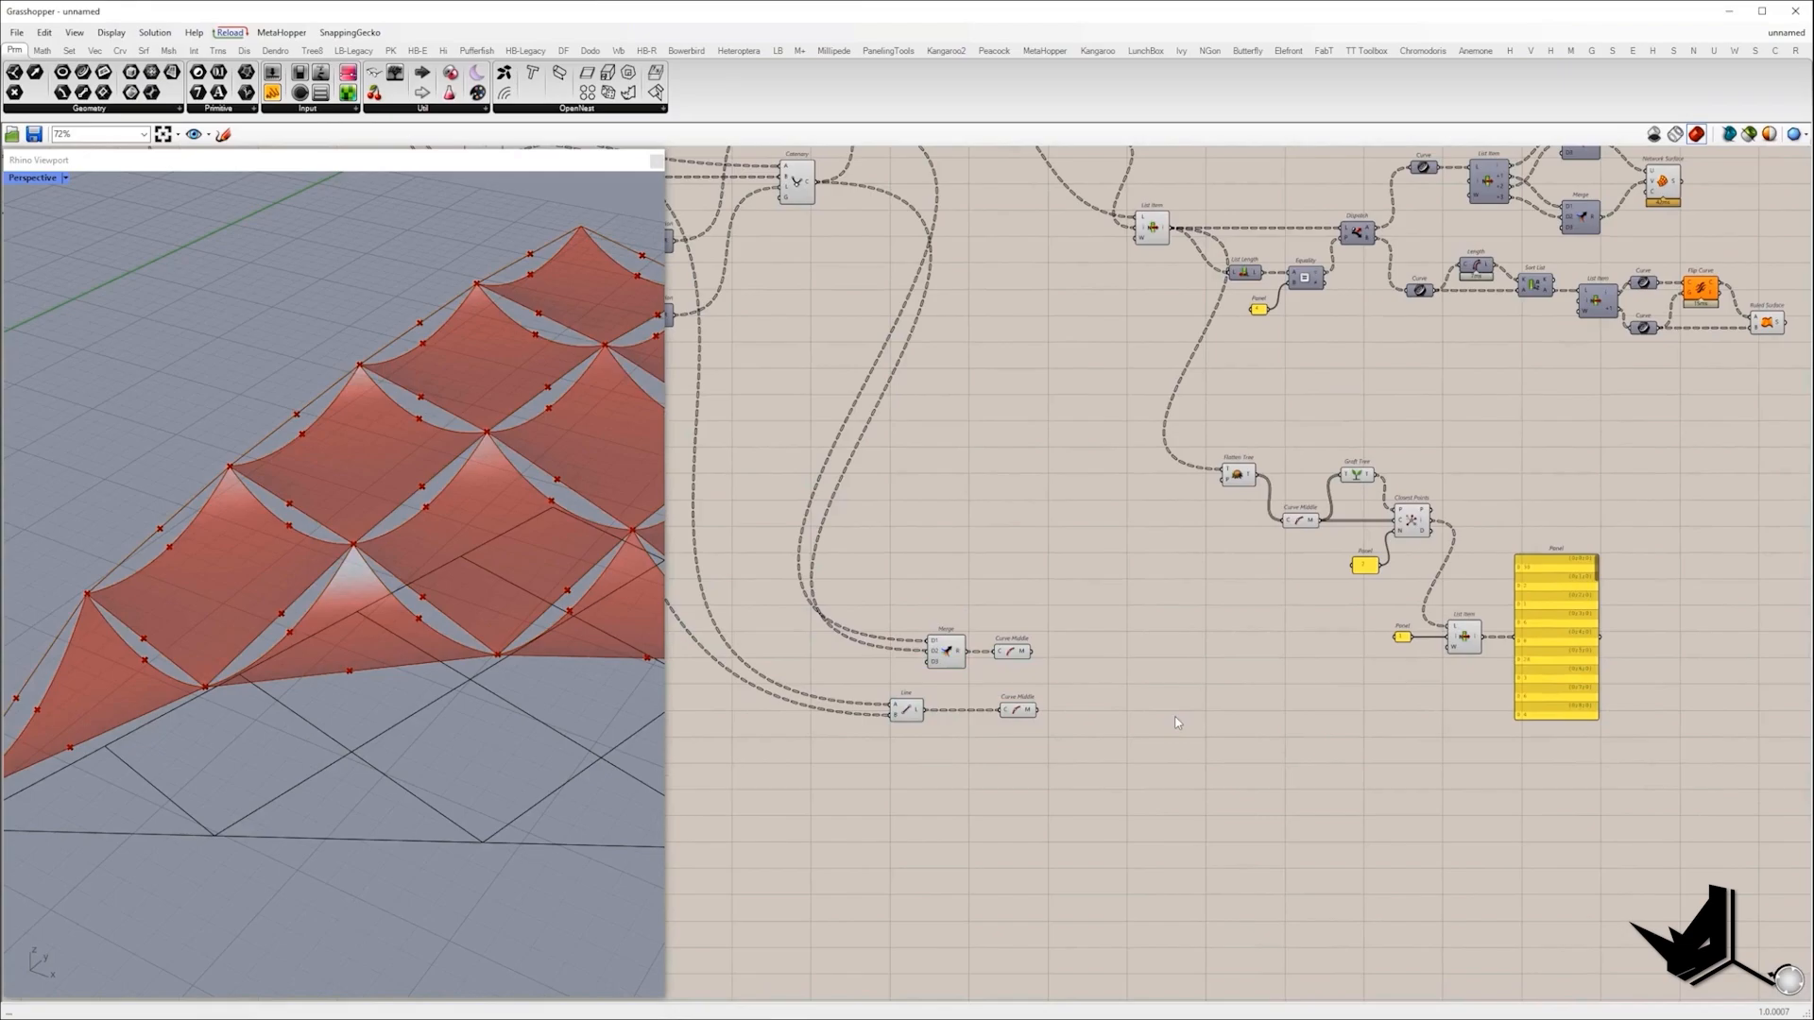
Add a Distance component measuring between the catenary midpoints and the straight-line midpoints.
{"action": "double_click", "coordinate": [1176, 721]}
{"action": "type", "text": "distance"}
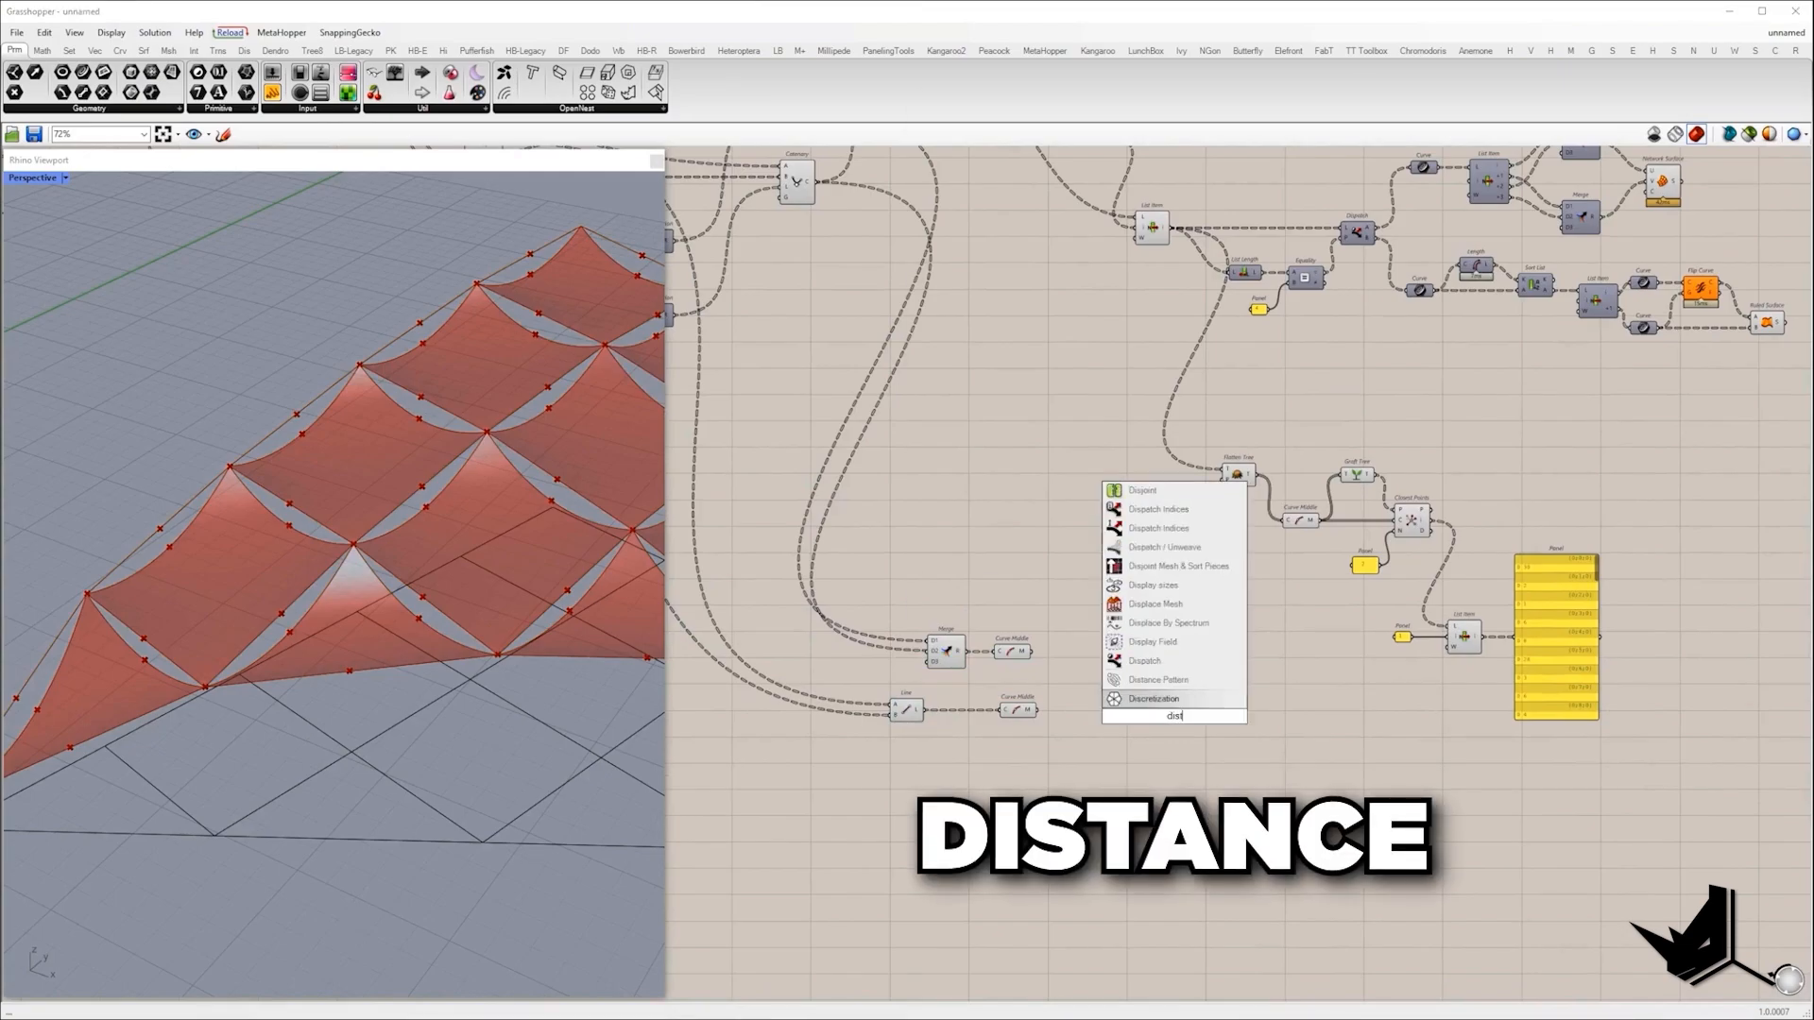
{"action": "key", "text": "Return"}
{"action": "left_click_drag", "start_coordinate": [1031, 652], "coordinate": [1161, 711]}
{"action": "left_click_drag", "start_coordinate": [1038, 709], "coordinate": [1083, 686]}
Add a Bounds component fed by the Distance output and flatten its N input.
{"action": "double_click", "coordinate": [1142, 677]}
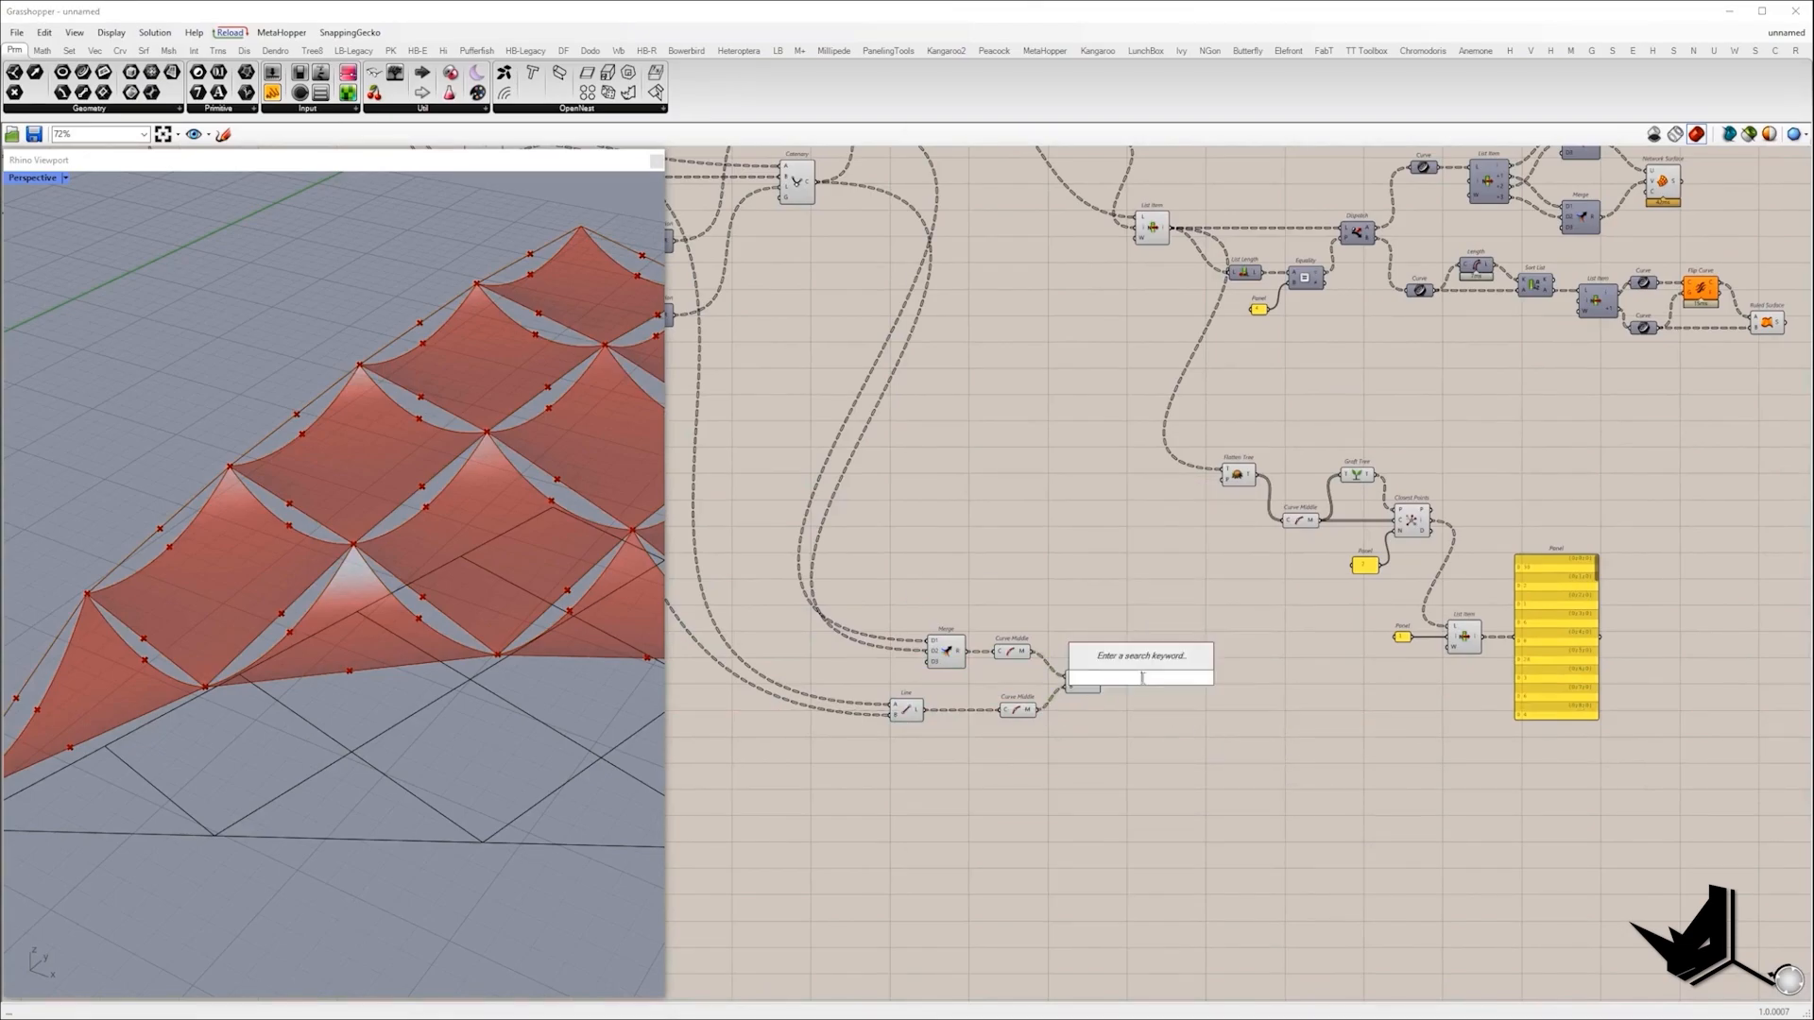
{"action": "type", "text": "bound"}
{"action": "left_click", "coordinate": [1125, 565]}
{"action": "scroll", "coordinate": [1145, 720], "scroll_direction": "up", "scroll_amount": 2}
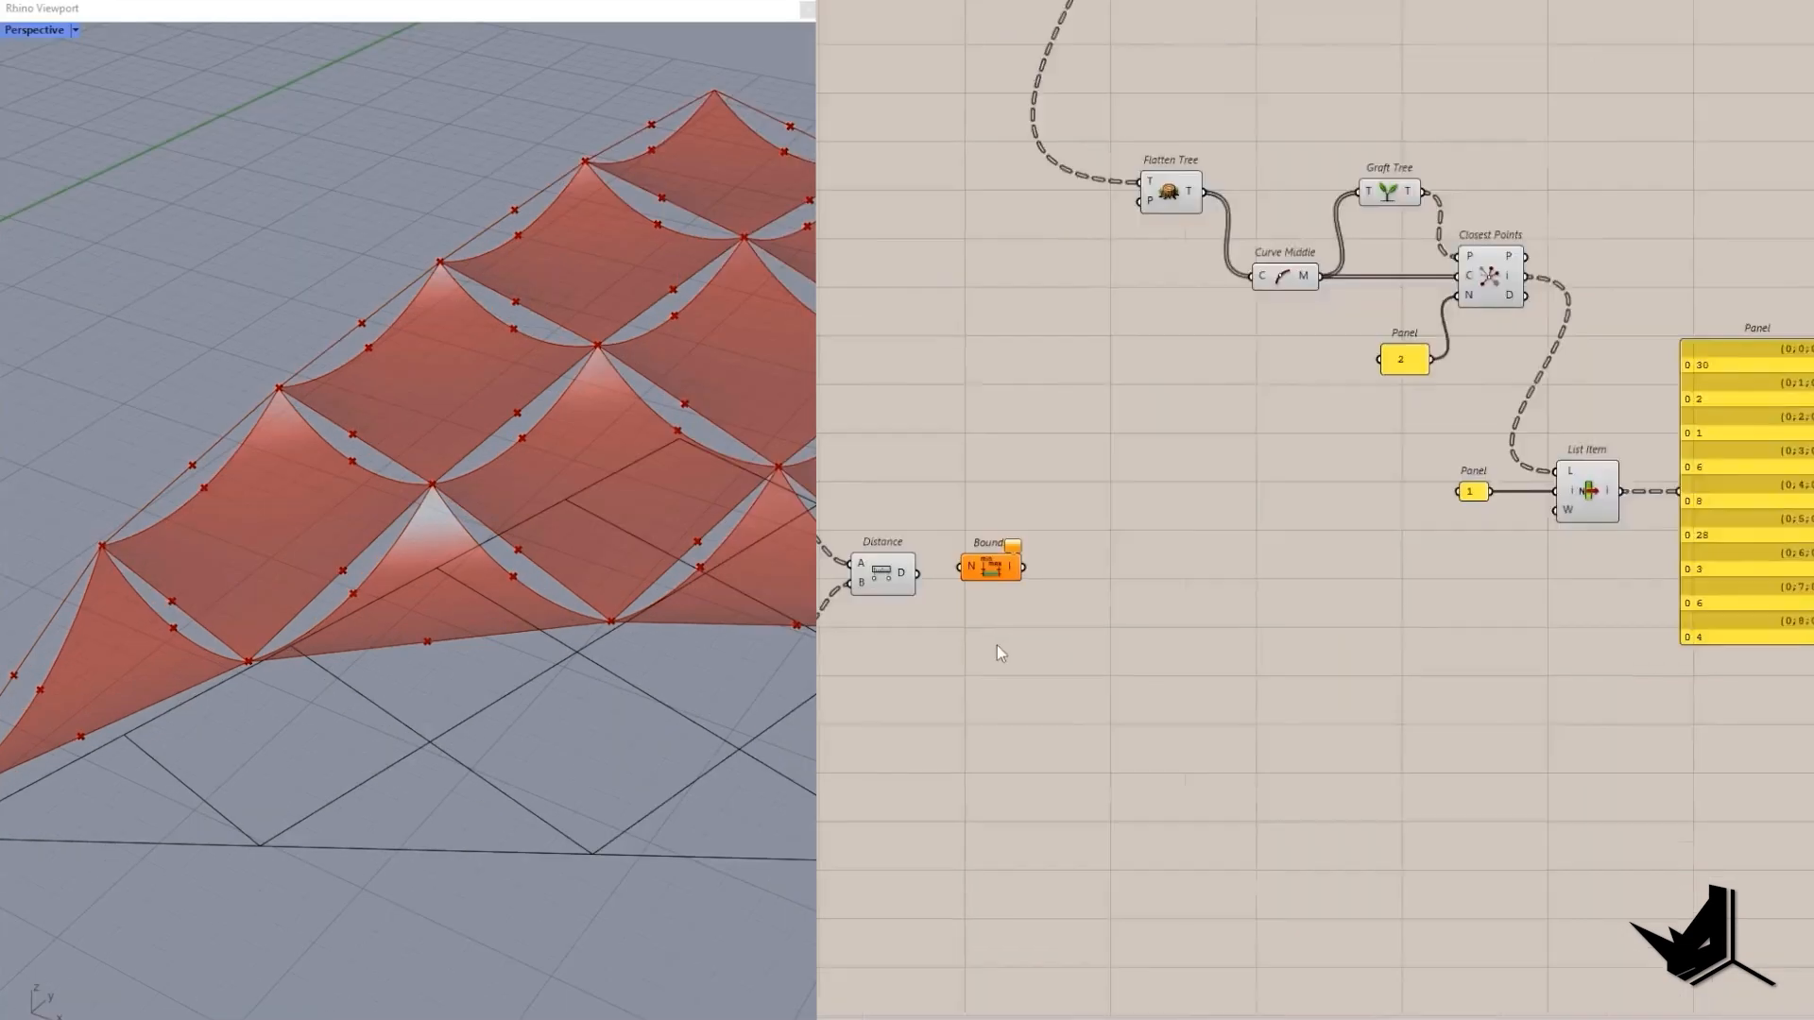
{"action": "scroll", "coordinate": [1000, 654], "scroll_direction": "up", "scroll_amount": 1}
{"action": "left_click_drag", "start_coordinate": [903, 561], "coordinate": [937, 561]}
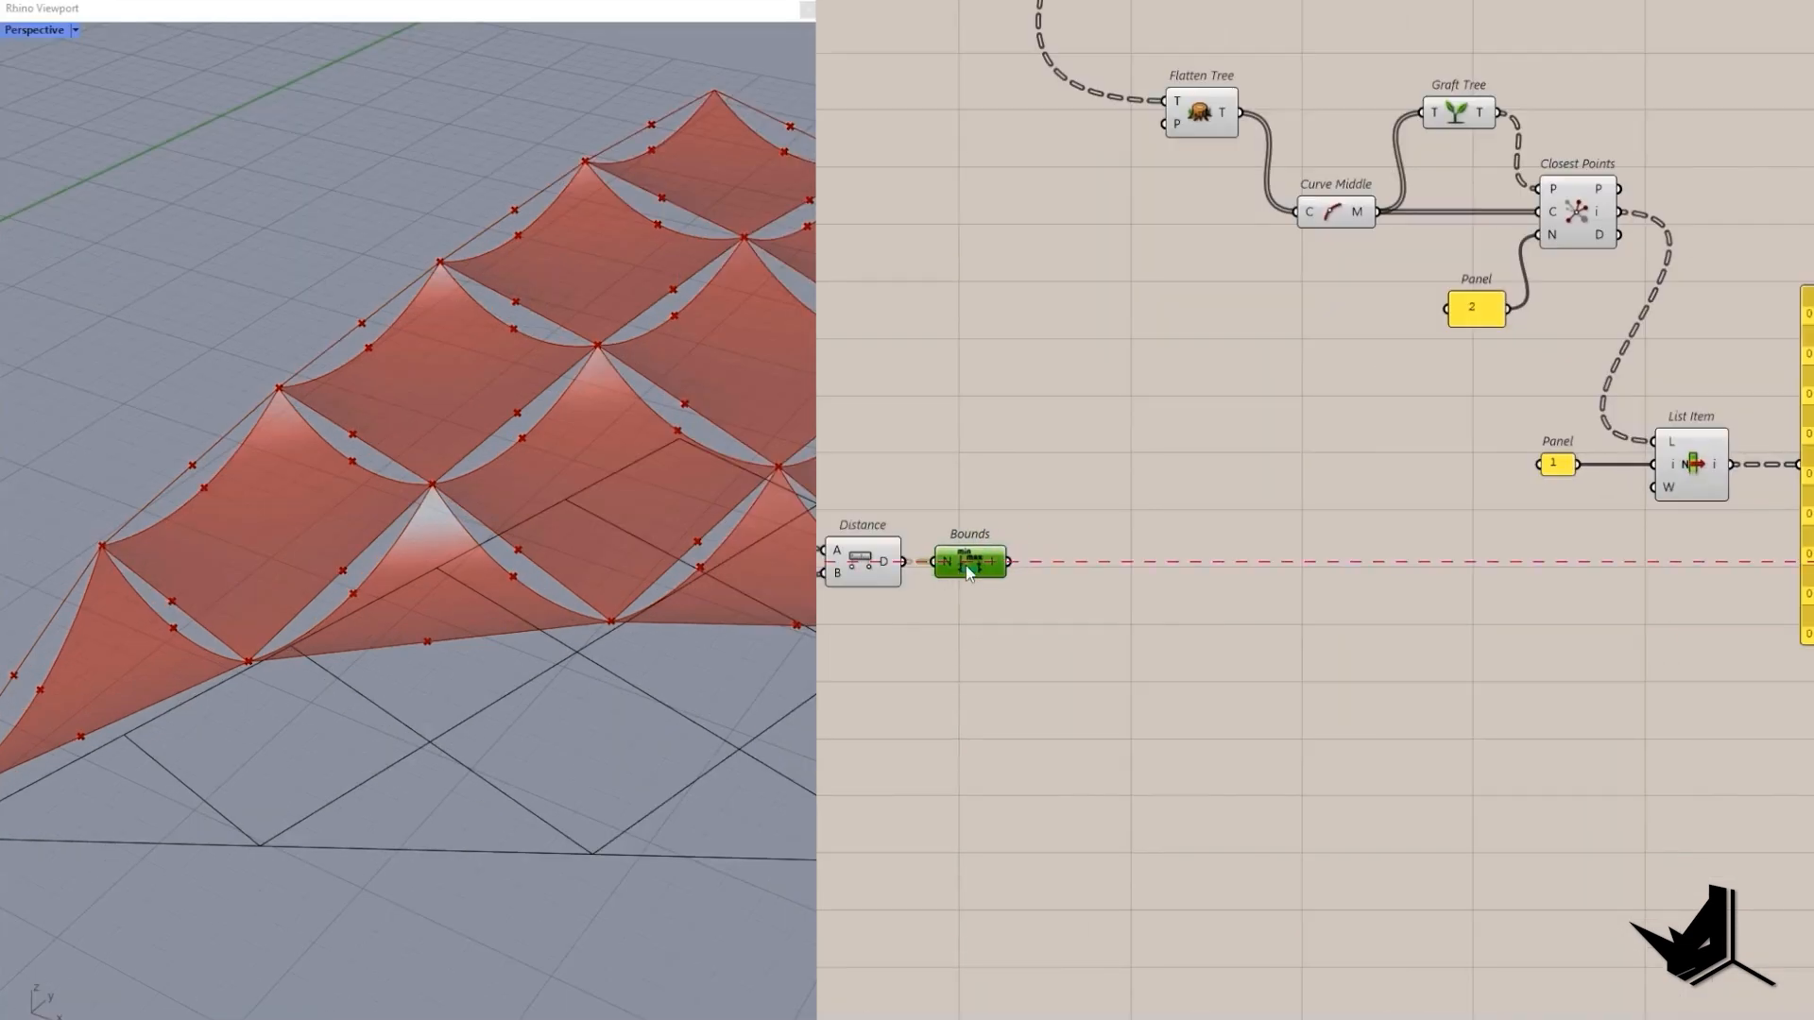
{"action": "right_click", "coordinate": [945, 561]}
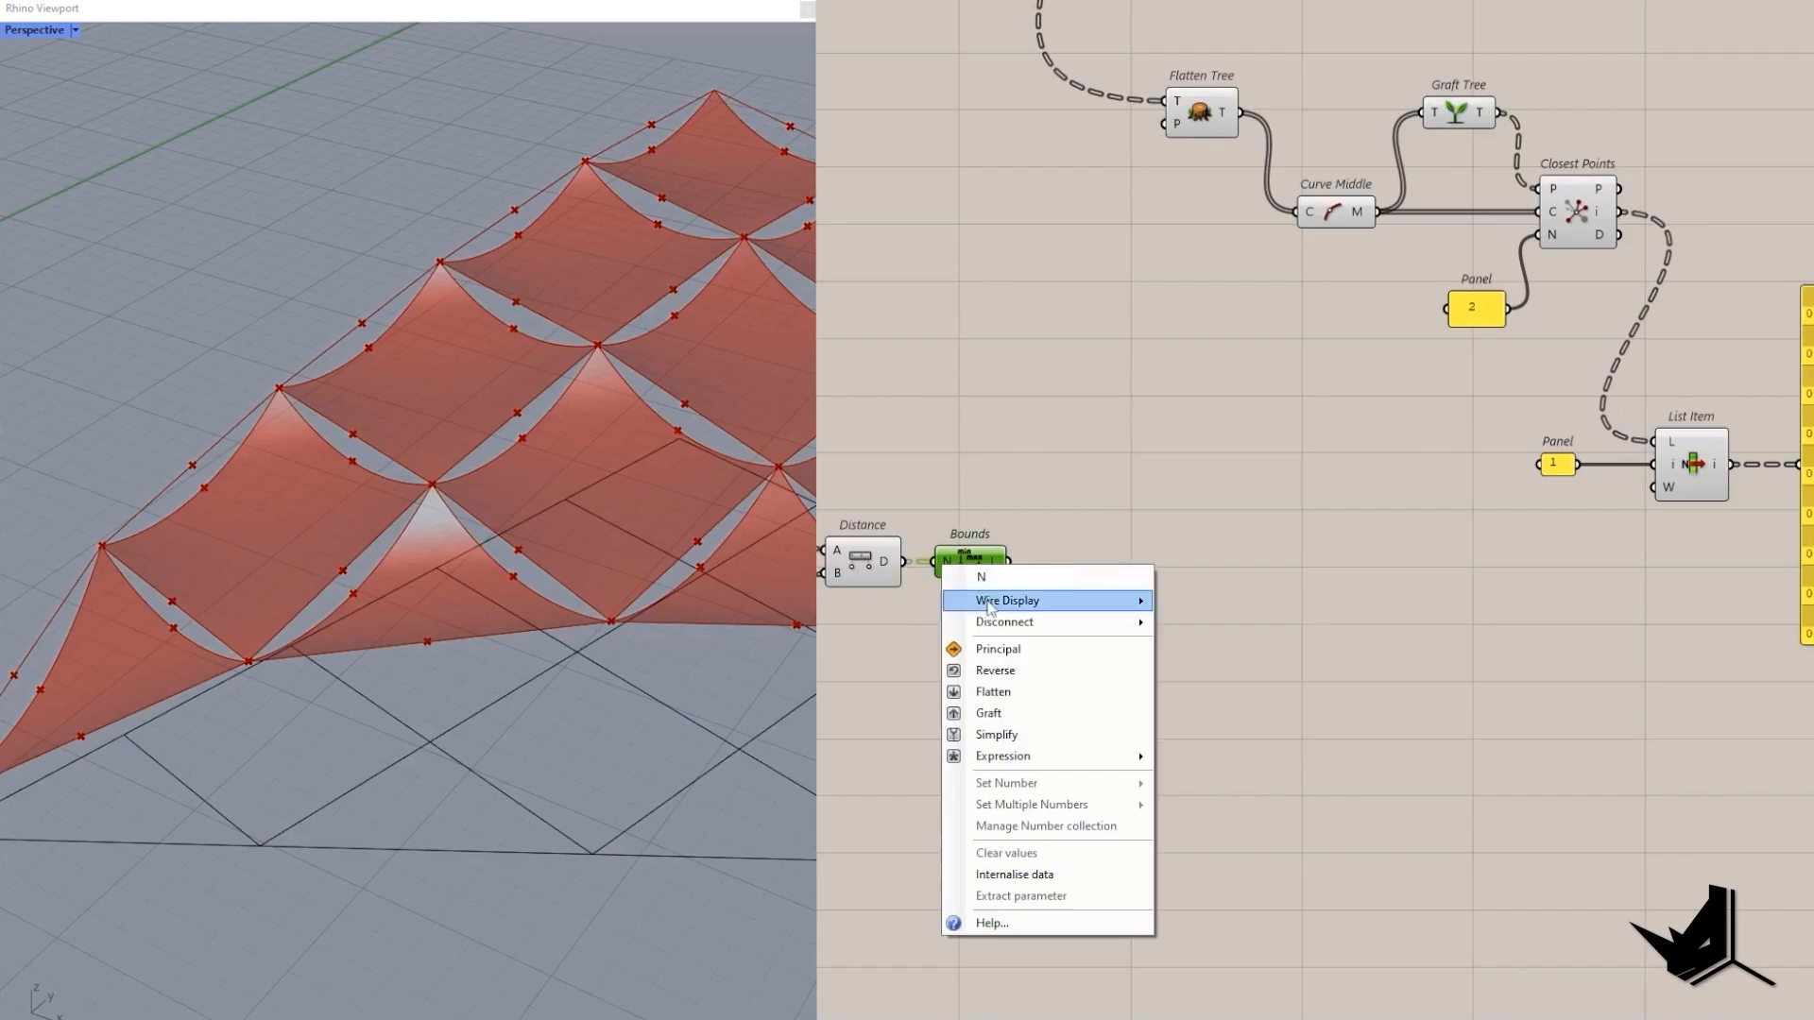
{"action": "left_click", "coordinate": [993, 693]}
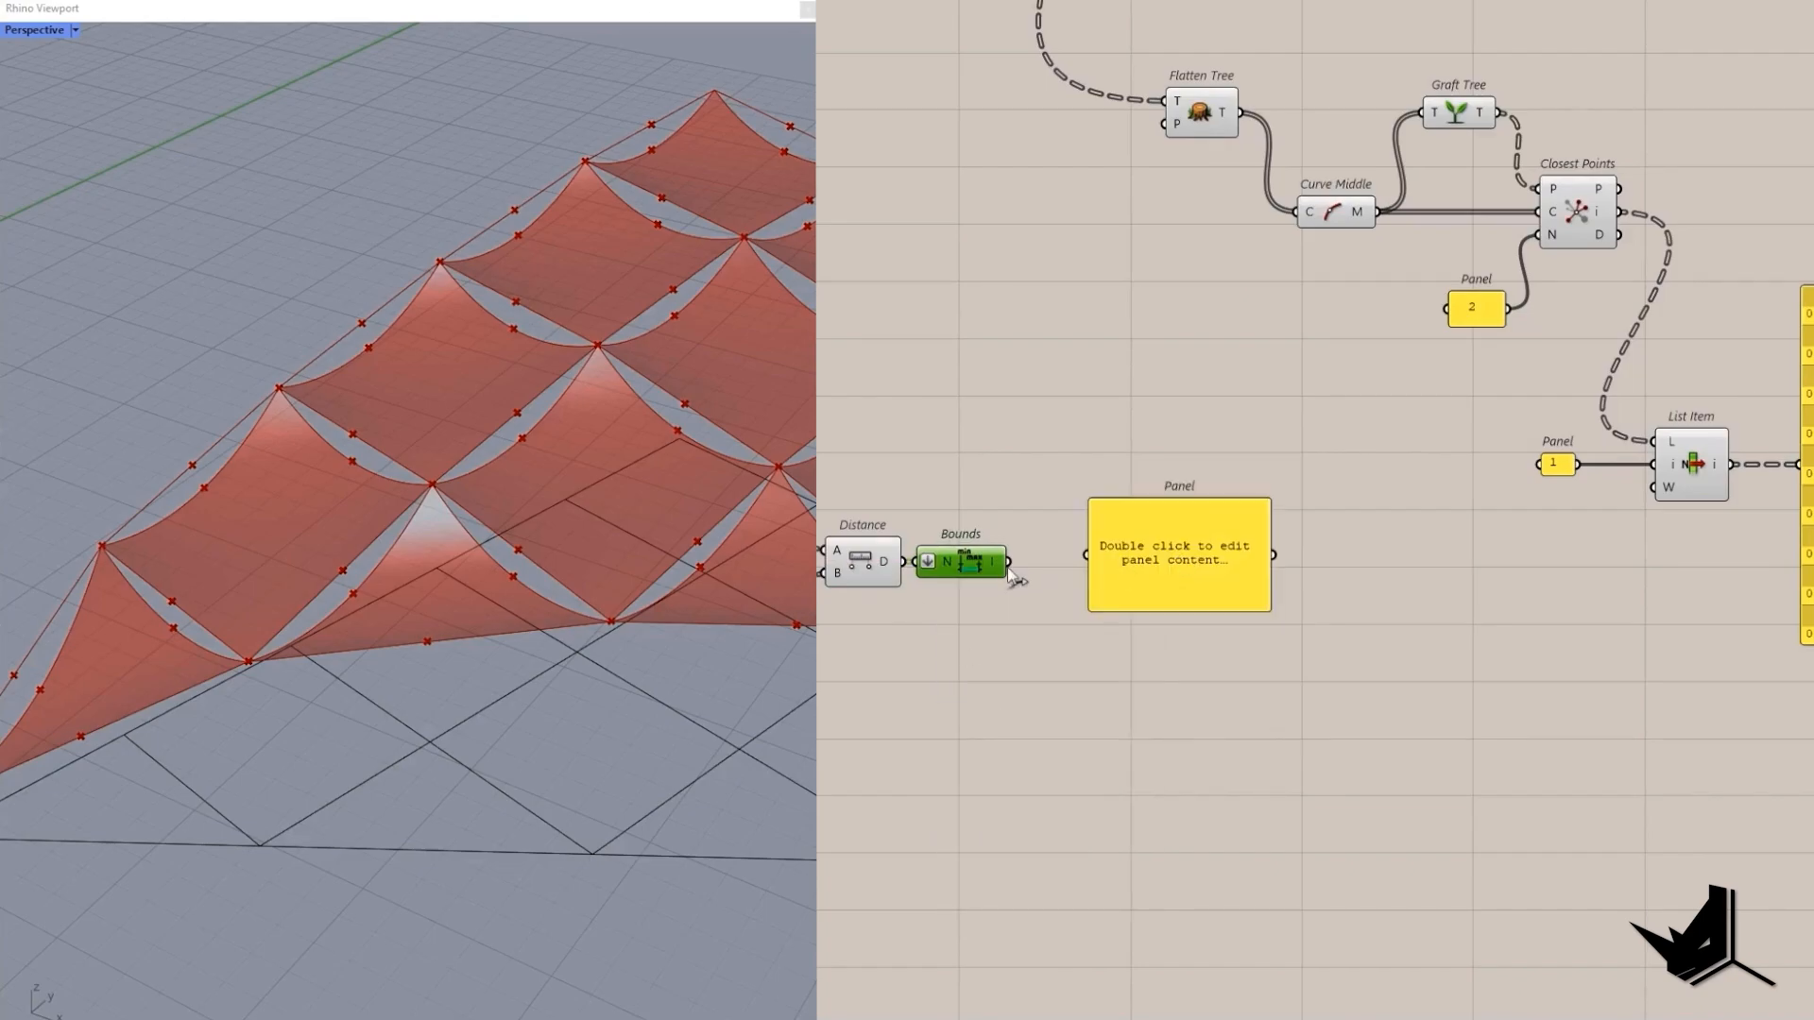
Connect the Bounds output to a Panel and read the distance range.
{"action": "left_click_drag", "start_coordinate": [1006, 562], "coordinate": [1086, 561]}
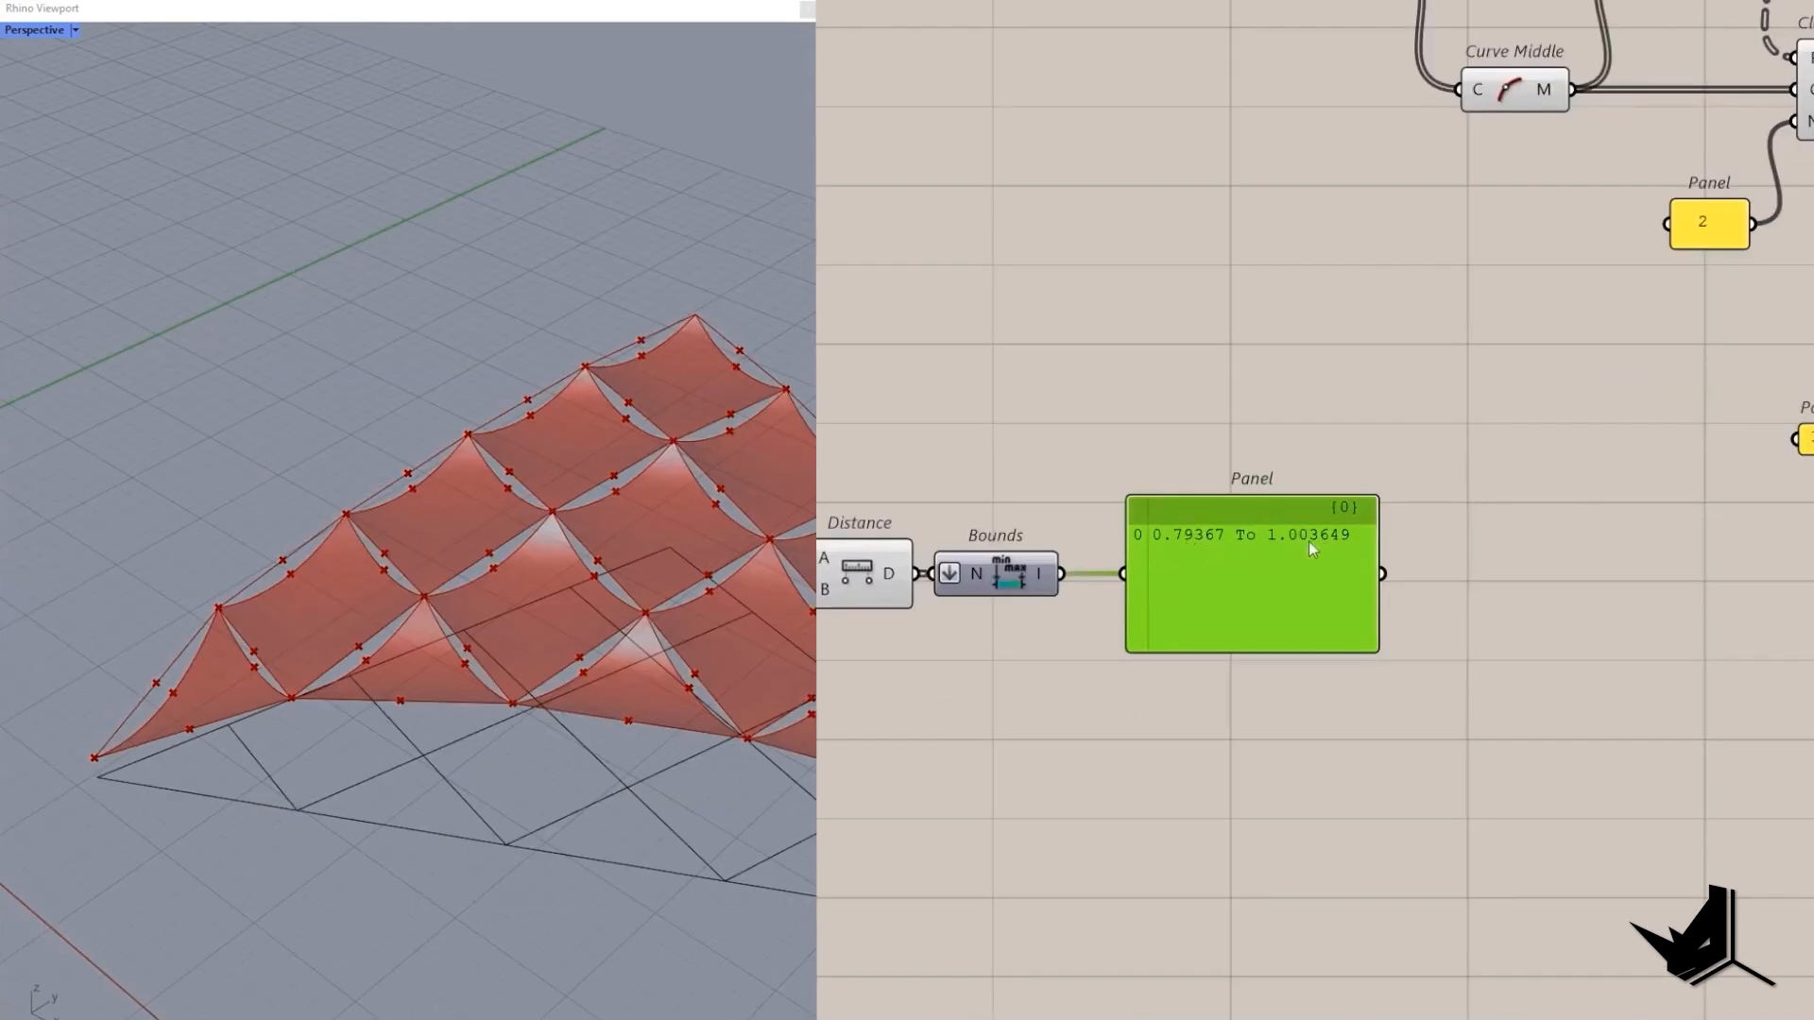
{"action": "scroll", "coordinate": [1308, 543], "scroll_direction": "down", "scroll_amount": 2}
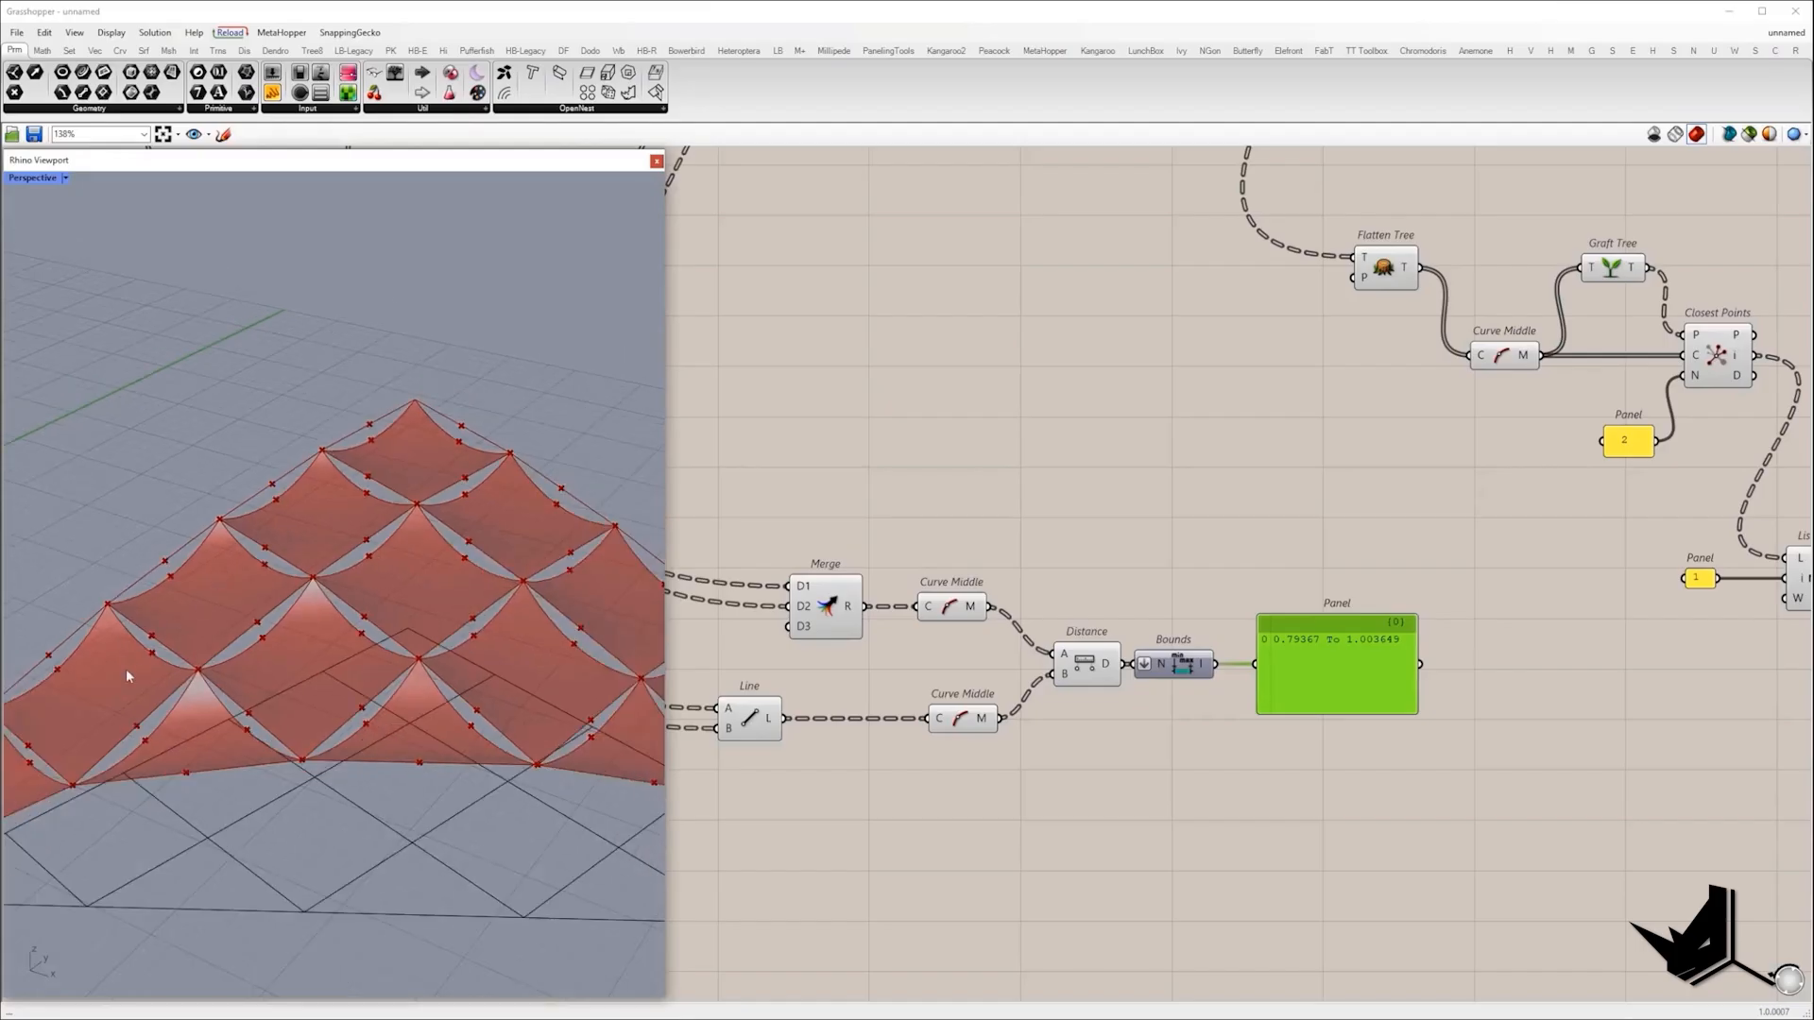
{"action": "right_click_drag", "start_coordinate": [126, 668], "coordinate": [311, 605]}
{"action": "scroll", "coordinate": [1005, 659], "scroll_direction": "down", "scroll_amount": 3}
Show the D output of Closest Points in the Panel and use D as the List Item's list input.
{"action": "double_click", "coordinate": [1295, 736]}
{"action": "right_click_drag", "start_coordinate": [1294, 587], "coordinate": [988, 588]}
{"action": "scroll", "coordinate": [1136, 465], "scroll_direction": "up", "scroll_amount": 4}
{"action": "left_click_drag", "start_coordinate": [1068, 399], "coordinate": [1219, 549]}
{"action": "scroll", "coordinate": [1217, 553], "scroll_direction": "down", "scroll_amount": 1}
{"action": "left_click", "coordinate": [1118, 596]}
{"action": "scroll", "coordinate": [853, 812], "scroll_direction": "down", "scroll_amount": 3}
{"action": "left_click", "coordinate": [827, 814]}
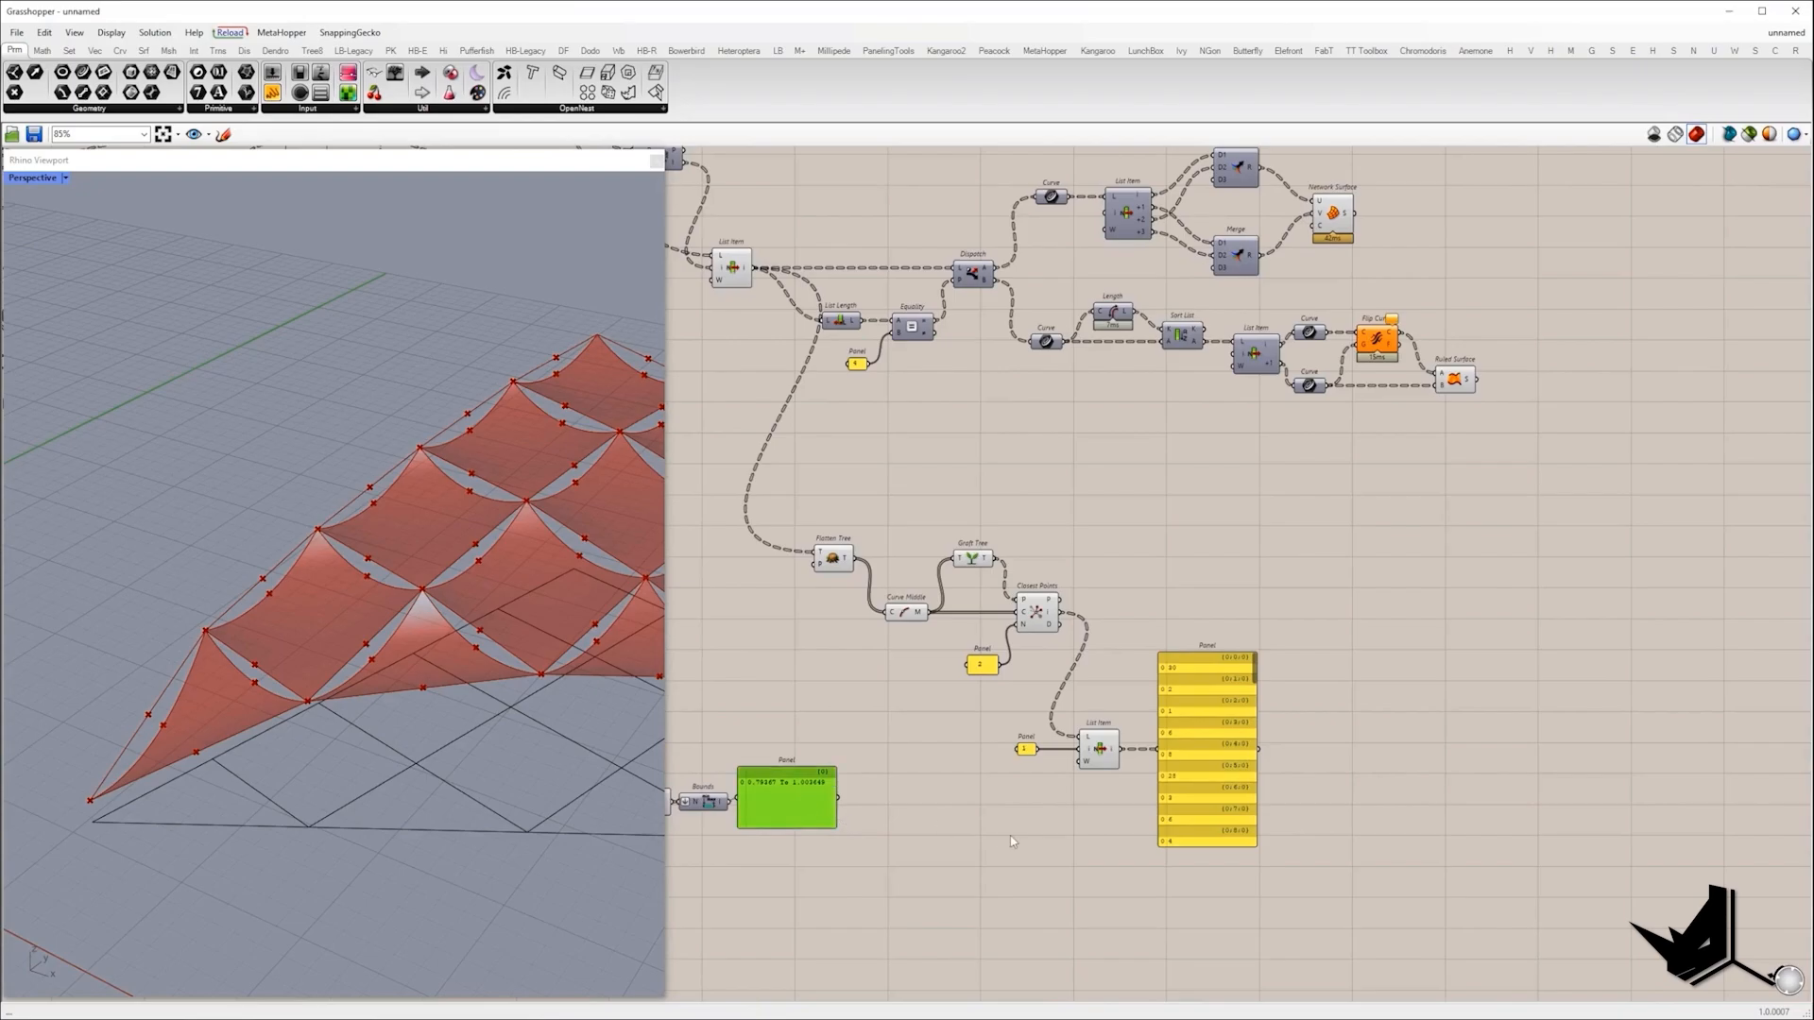
{"action": "double_click", "coordinate": [1011, 836]}
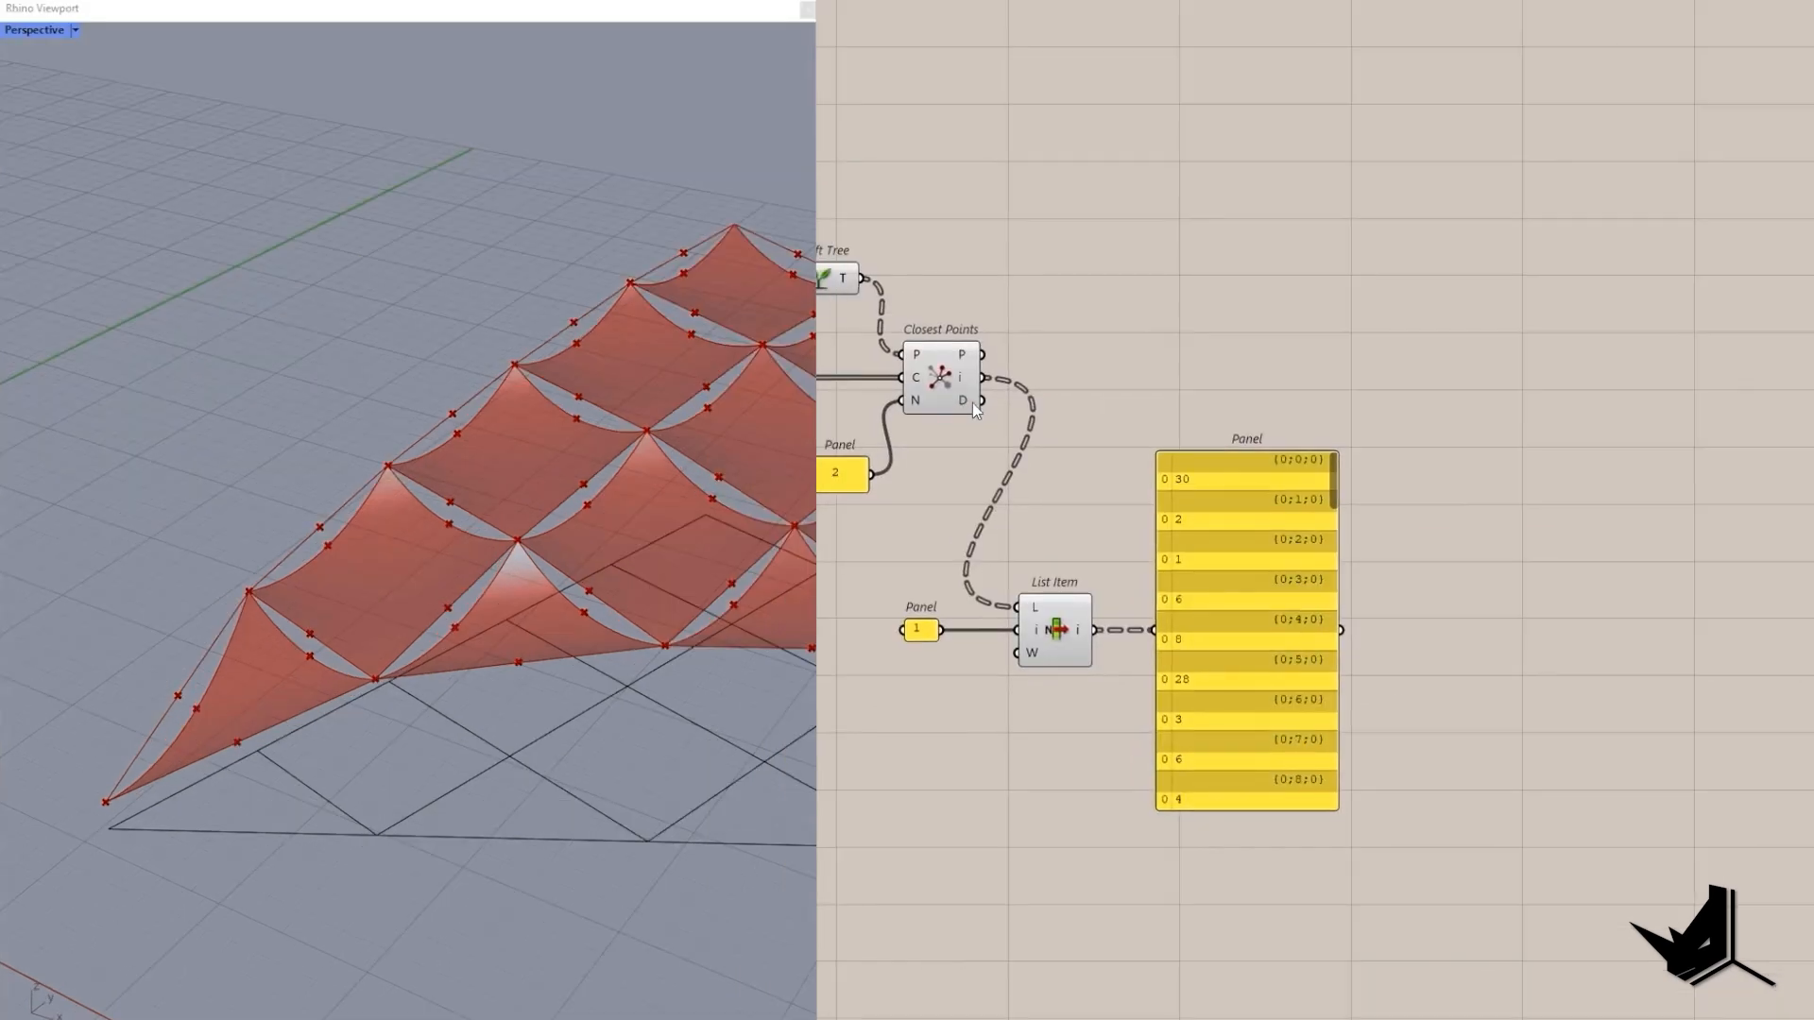
{"action": "left_click_drag", "start_coordinate": [980, 401], "coordinate": [1168, 633]}
{"action": "left_click_drag", "start_coordinate": [1166, 506], "coordinate": [1178, 413]}
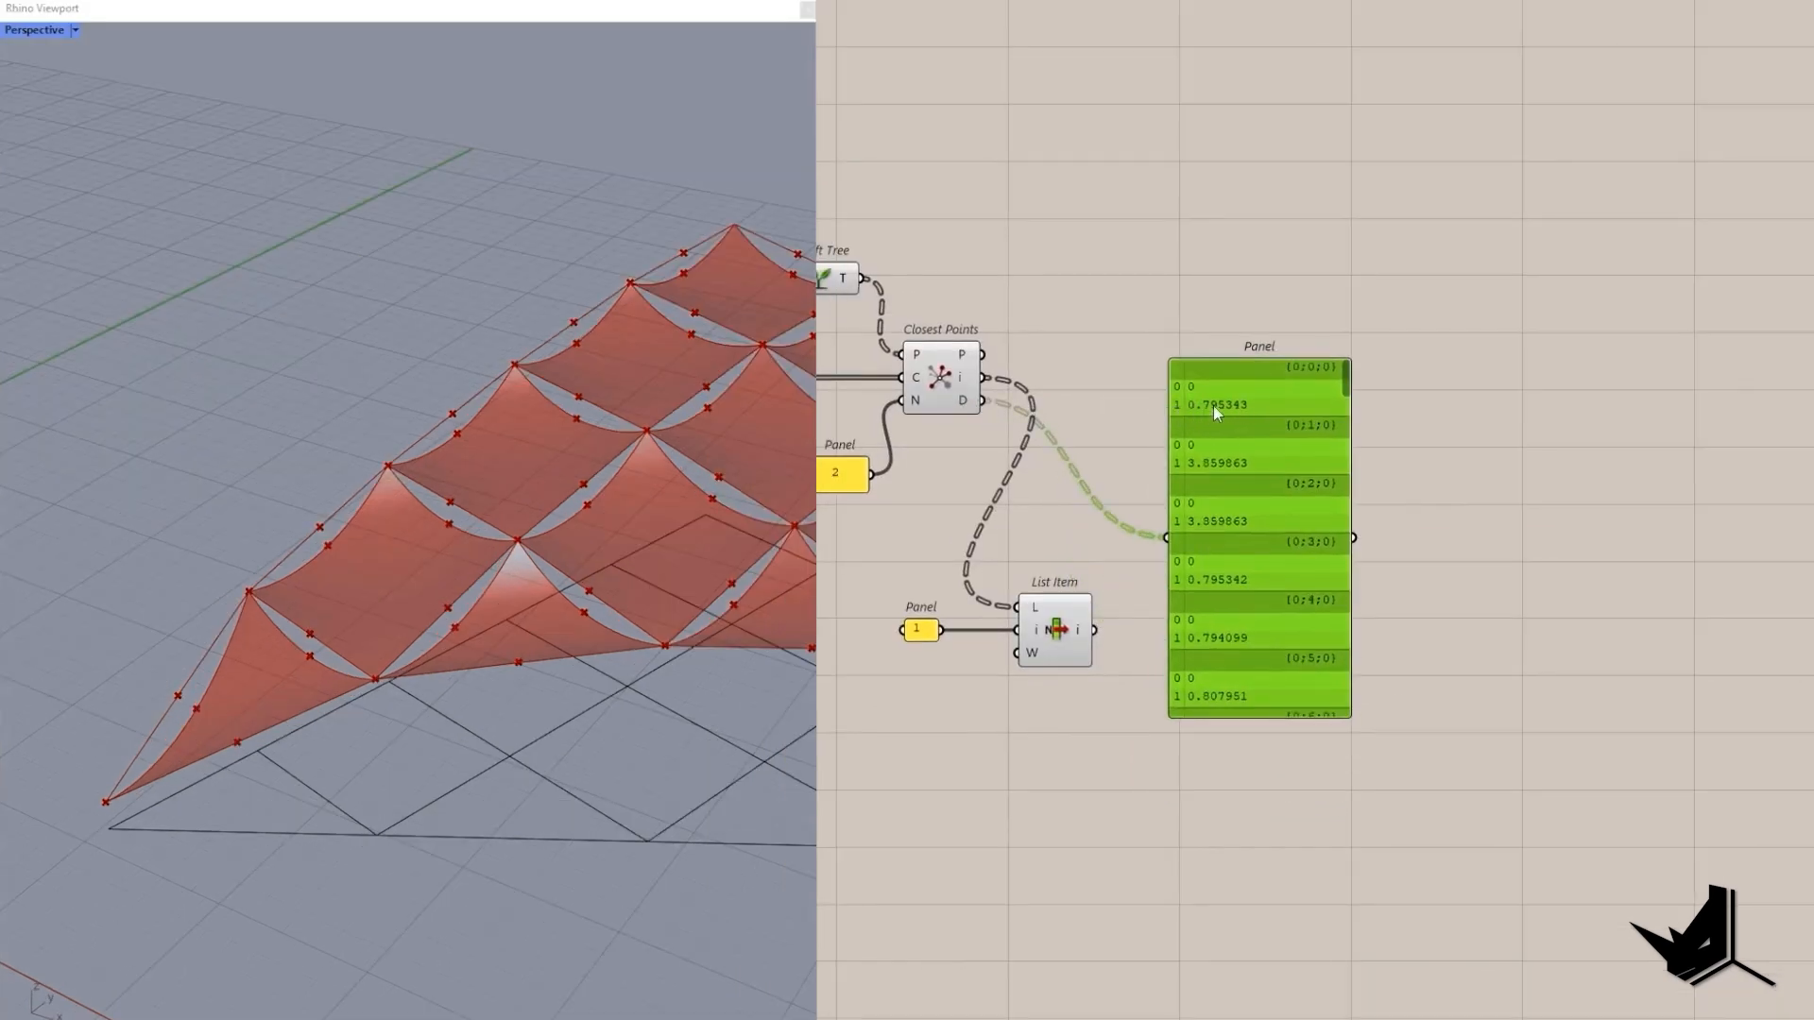
{"action": "left_click_drag", "start_coordinate": [982, 400], "coordinate": [1169, 538]}
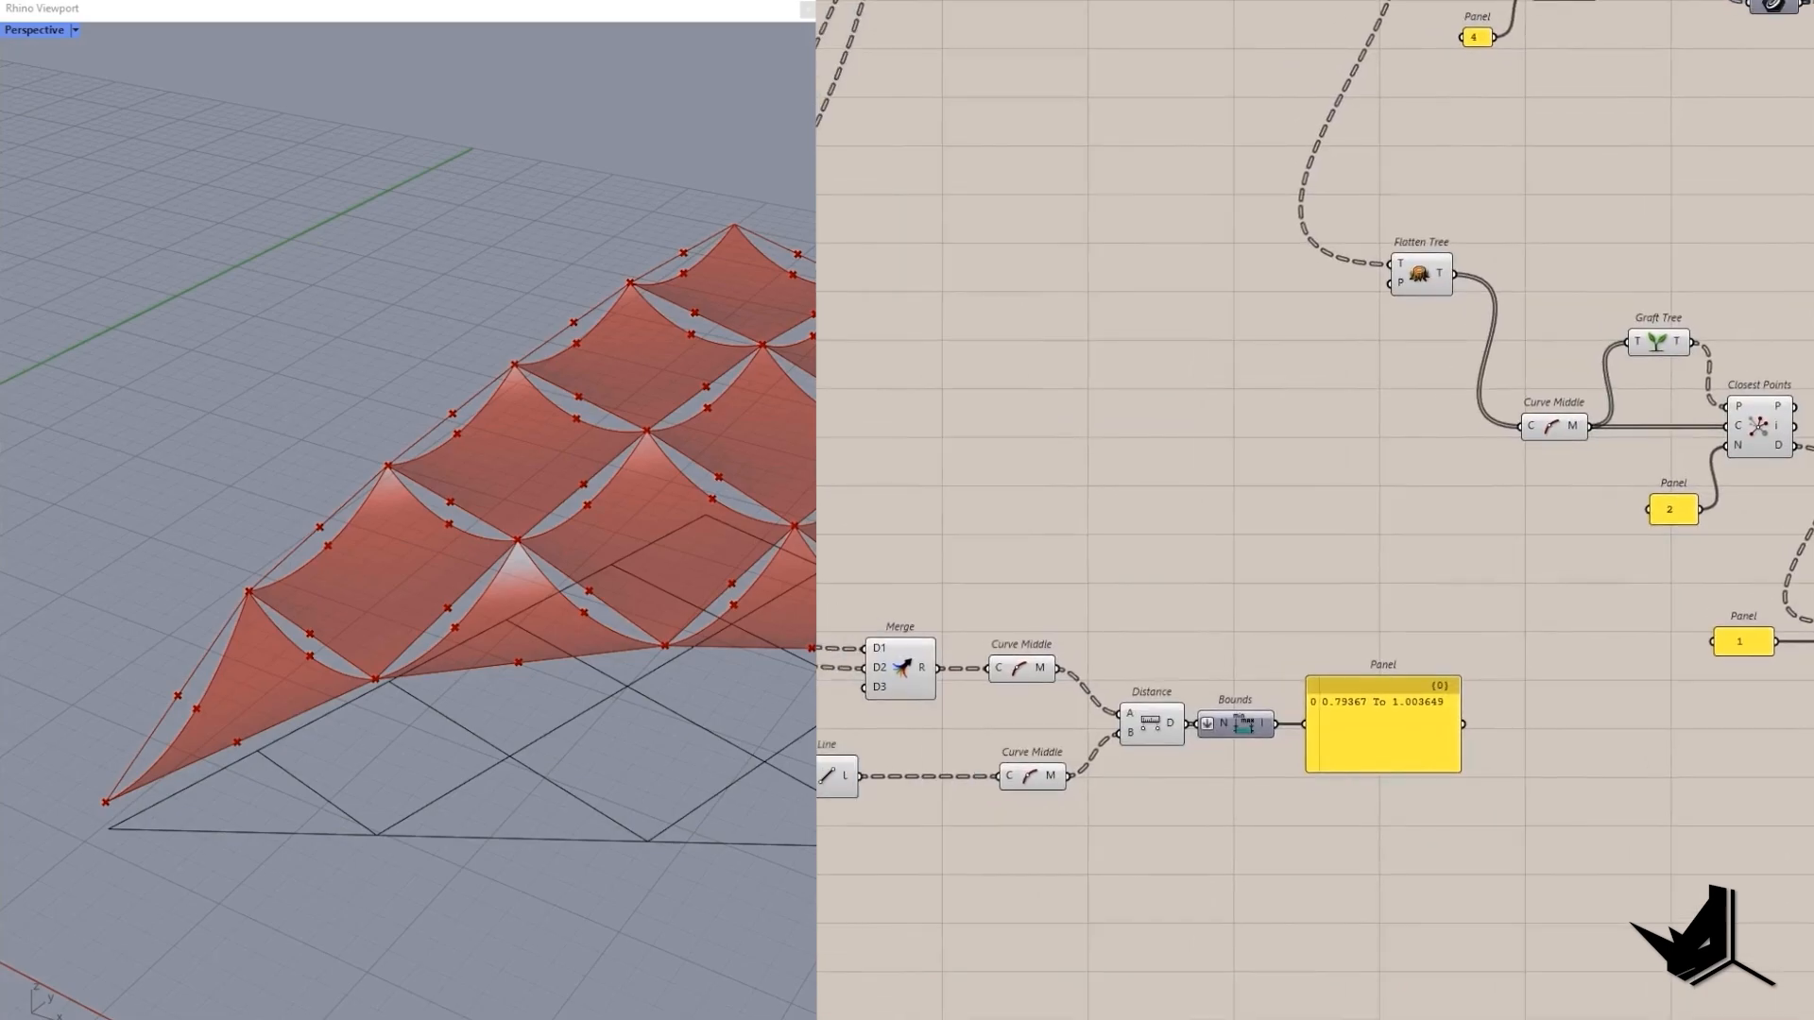
Compare the extracted closest-point distances in the Panel with the range listed in the Bounds Panel.
{"action": "scroll", "coordinate": [1416, 567], "scroll_direction": "up", "scroll_amount": 2}
{"action": "right_click_drag", "start_coordinate": [1417, 567], "coordinate": [1158, 476]}
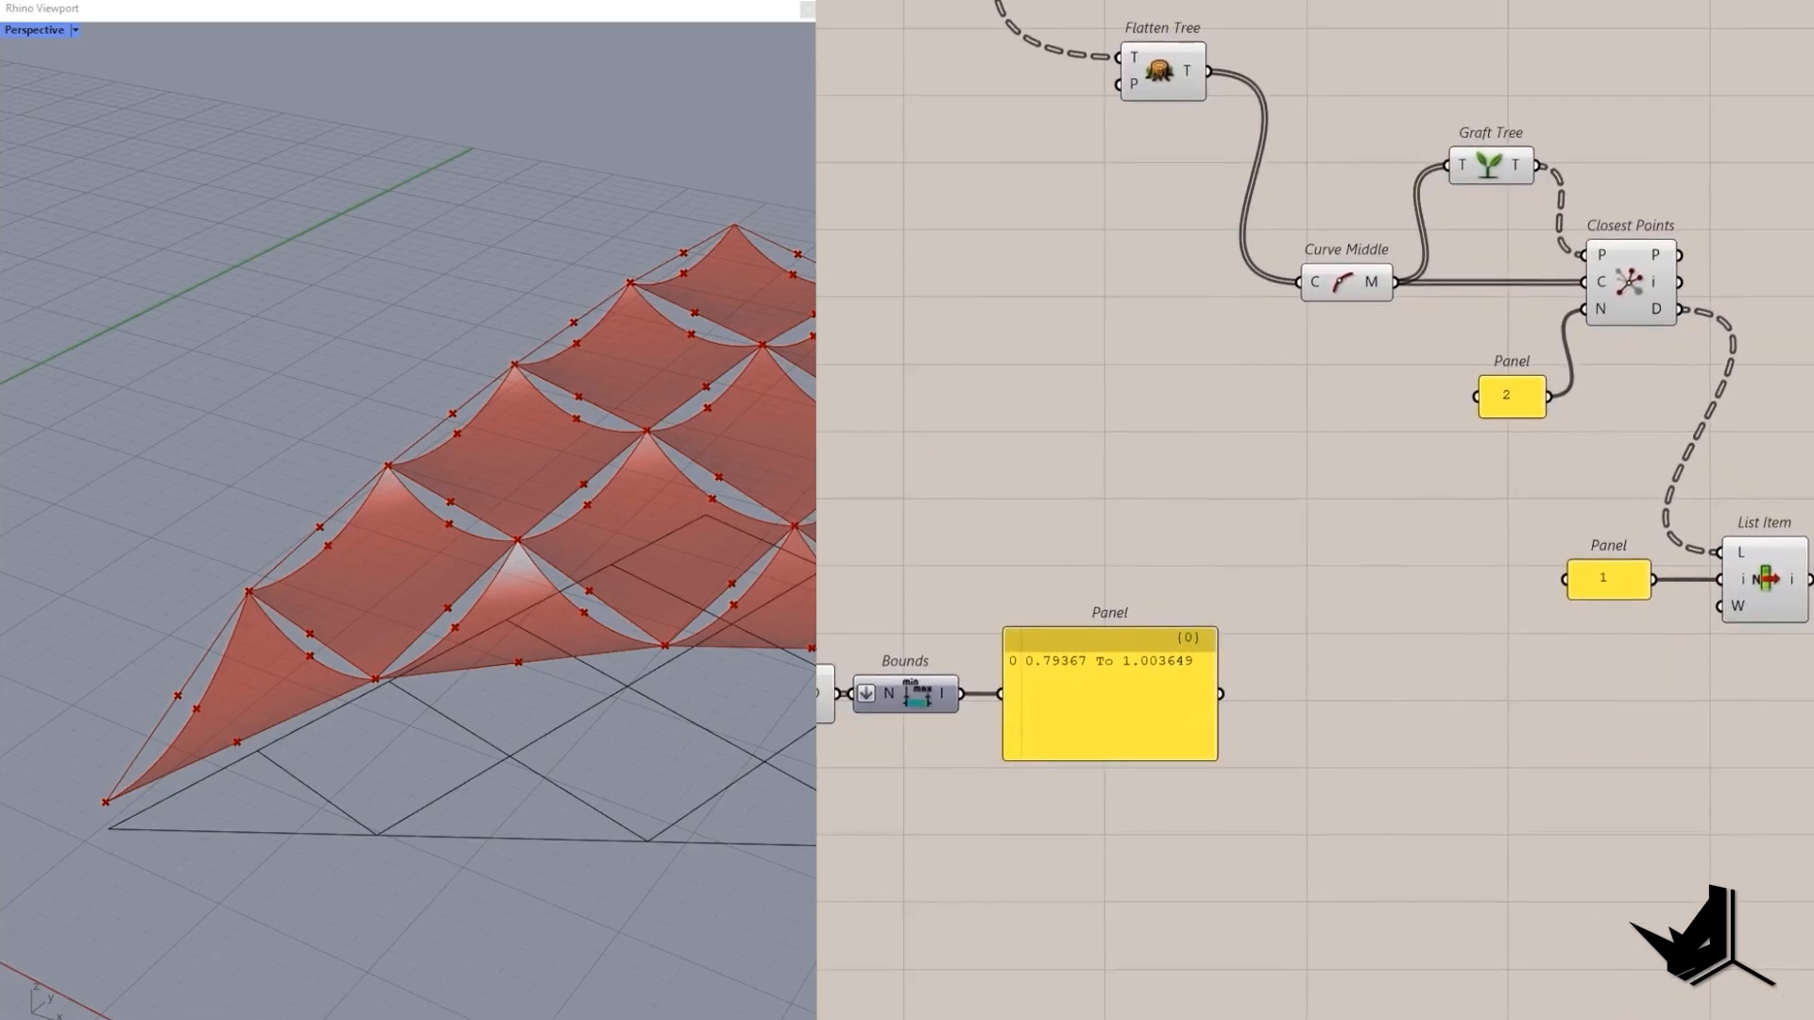
{"action": "right_click_drag", "start_coordinate": [1729, 794], "coordinate": [1514, 870]}
{"action": "left_click", "coordinate": [1512, 876]}
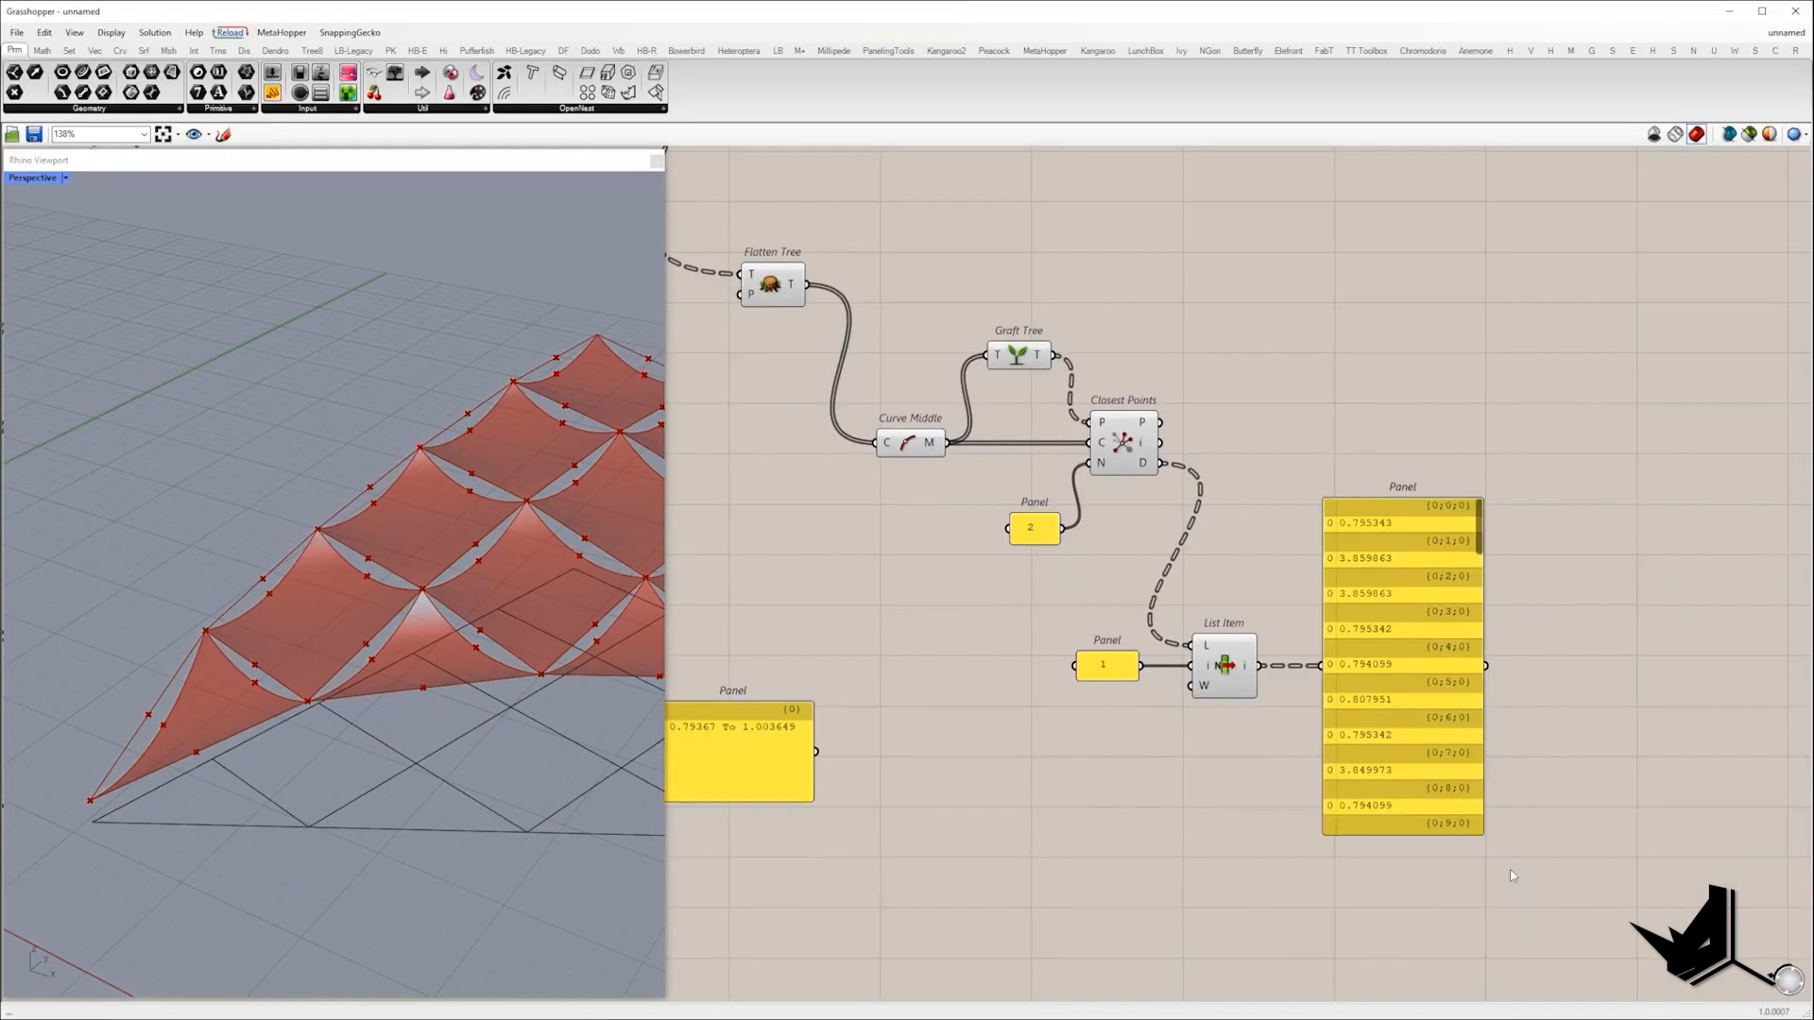
{"action": "left_click_drag", "start_coordinate": [1302, 439], "coordinate": [1562, 954]}
{"action": "right_click_drag", "start_coordinate": [940, 790], "coordinate": [1340, 753]}
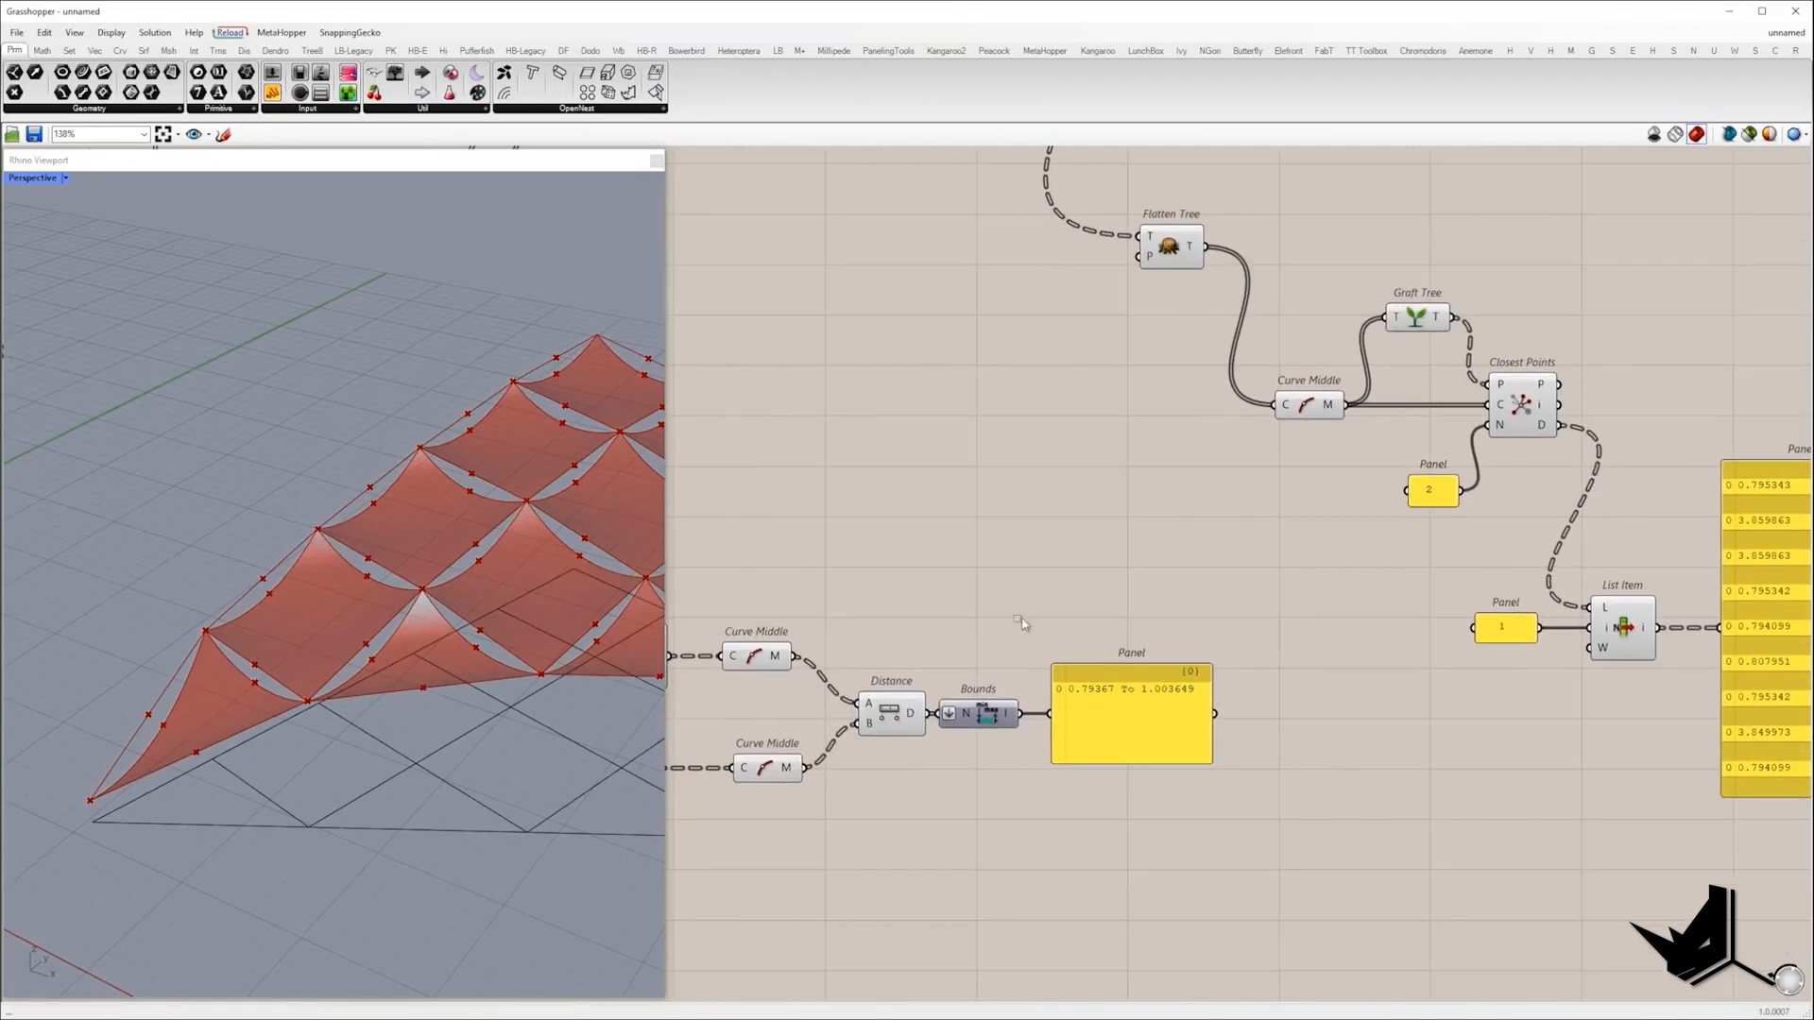
{"action": "left_click_drag", "start_coordinate": [1021, 620], "coordinate": [1316, 883]}
Add an Includes component with the listed distances as V and the Bounds domain as D.
{"action": "right_click_drag", "start_coordinate": [1522, 831], "coordinate": [951, 829]}
{"action": "double_click", "coordinate": [1175, 847]}
{"action": "type", "text": "in"}
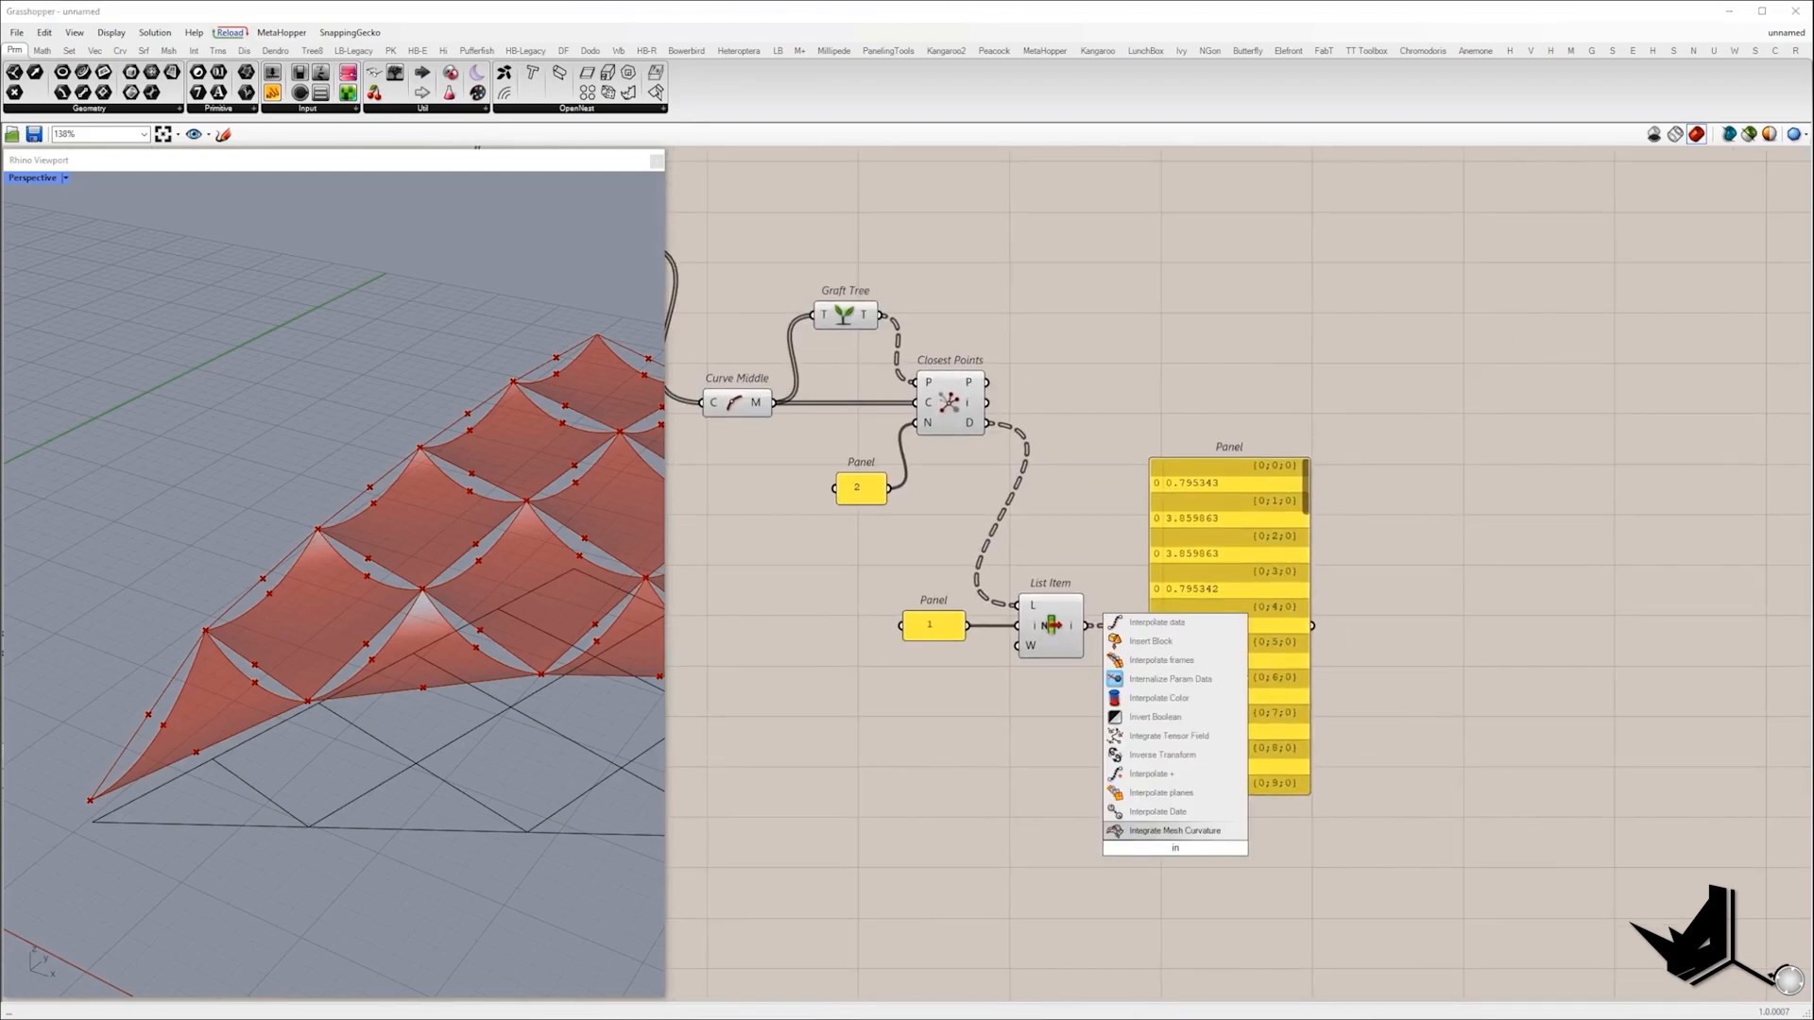
{"action": "type", "text": "clude"}
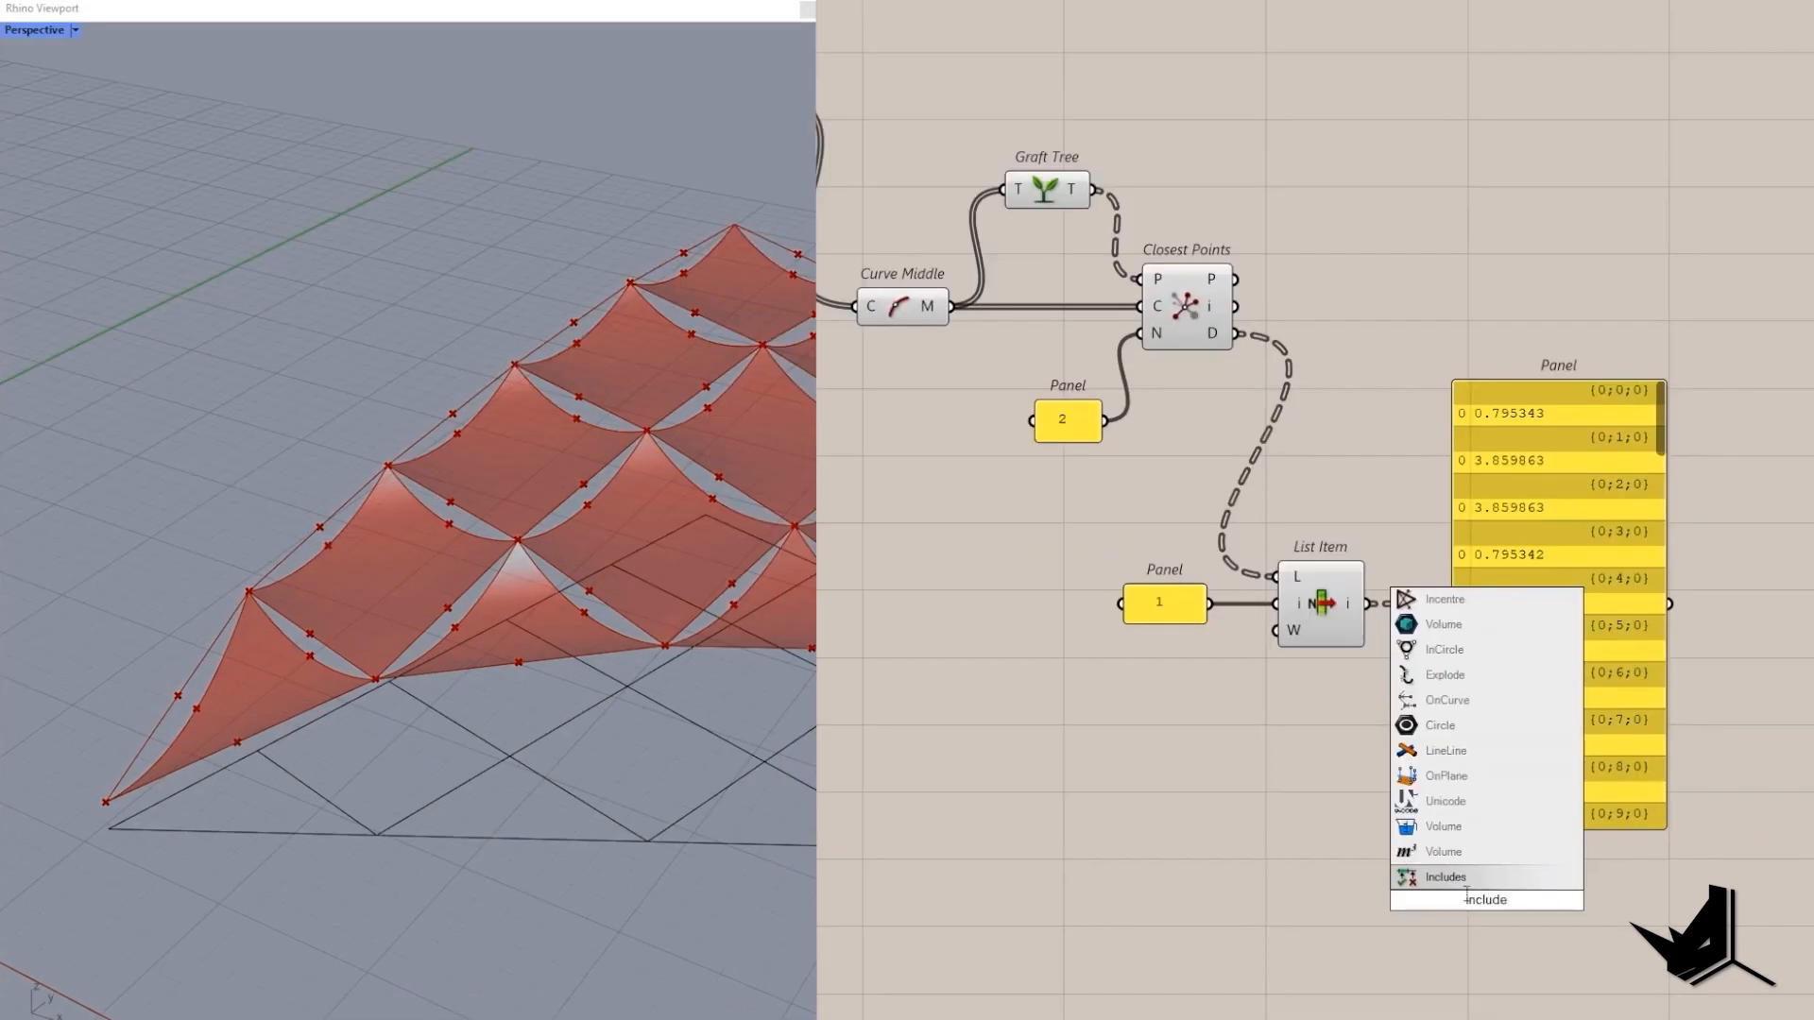
{"action": "key", "text": "Return"}
{"action": "left_click_drag", "start_coordinate": [1312, 626], "coordinate": [1141, 838]}
{"action": "scroll", "coordinate": [1186, 841], "scroll_direction": "down", "scroll_amount": 1}
{"action": "left_click_drag", "start_coordinate": [1146, 855], "coordinate": [801, 766]}
{"action": "left_click_drag", "start_coordinate": [985, 784], "coordinate": [888, 742]}
{"action": "left_click_drag", "start_coordinate": [1491, 897], "coordinate": [1812, 893]}
{"action": "right_click_drag", "start_coordinate": [1444, 818], "coordinate": [1332, 818]}
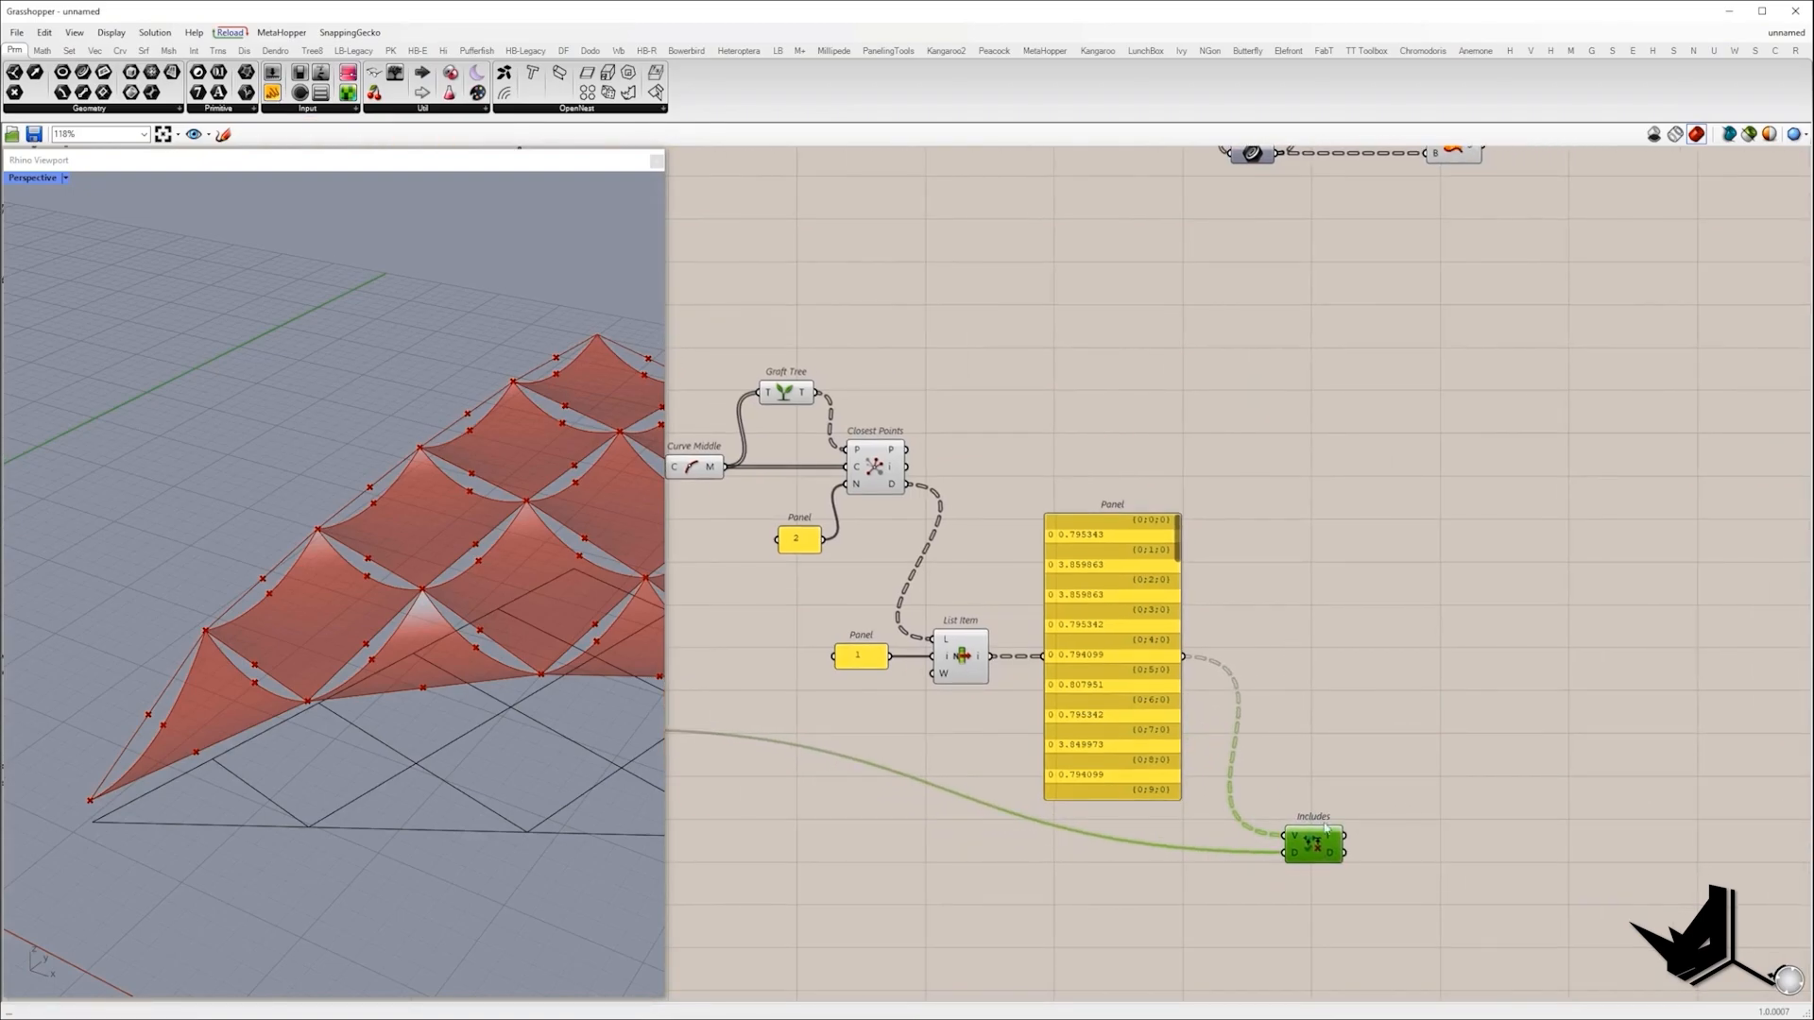
List the Includes I output in a Panel and enlarge the Panel to review the Boolean values.
{"action": "mouse_move", "coordinate": [1335, 844]}
{"action": "left_click_drag", "start_coordinate": [1313, 710], "coordinate": [1370, 856]}
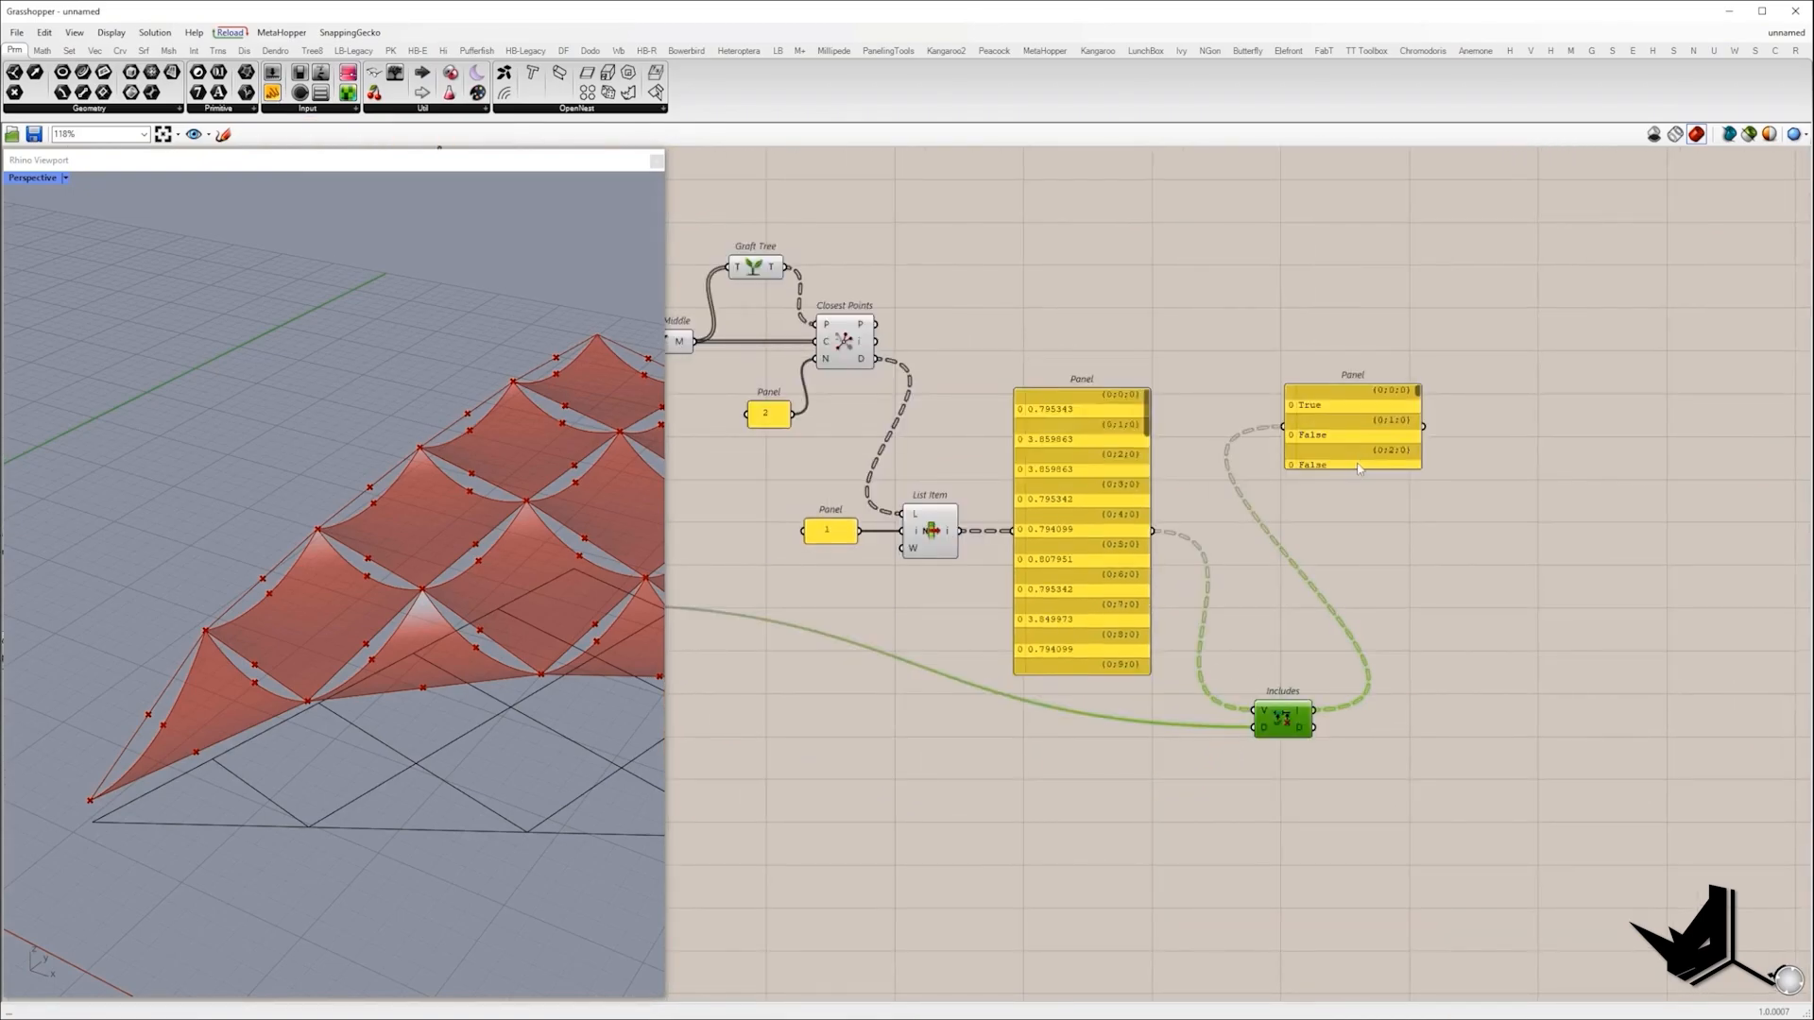
{"action": "left_click_drag", "start_coordinate": [1370, 635], "coordinate": [1579, 727]}
{"action": "right_click_drag", "start_coordinate": [882, 347], "coordinate": [822, 377]}
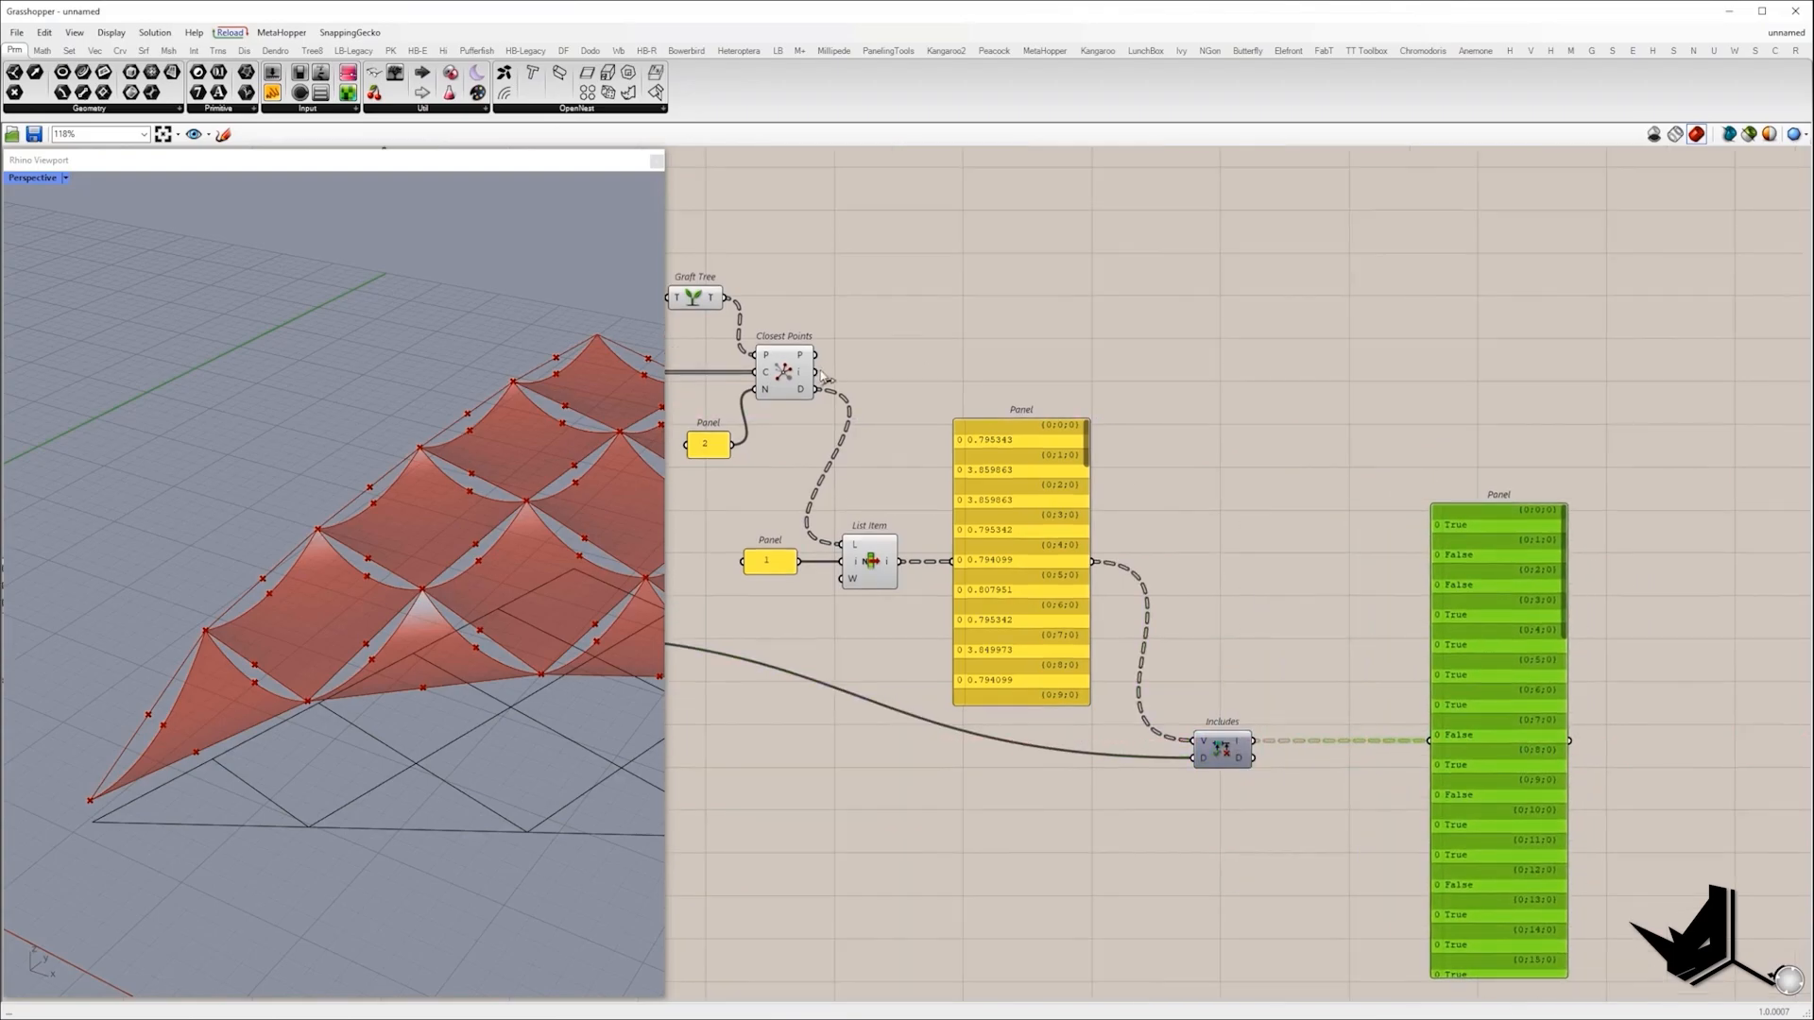
Add a Cull Pattern that filters the Closest Points i output using the Includes I output as pattern.
{"action": "mouse_move", "coordinate": [800, 376]}
{"action": "double_click", "coordinate": [1313, 388]}
{"action": "type", "text": "cull"}
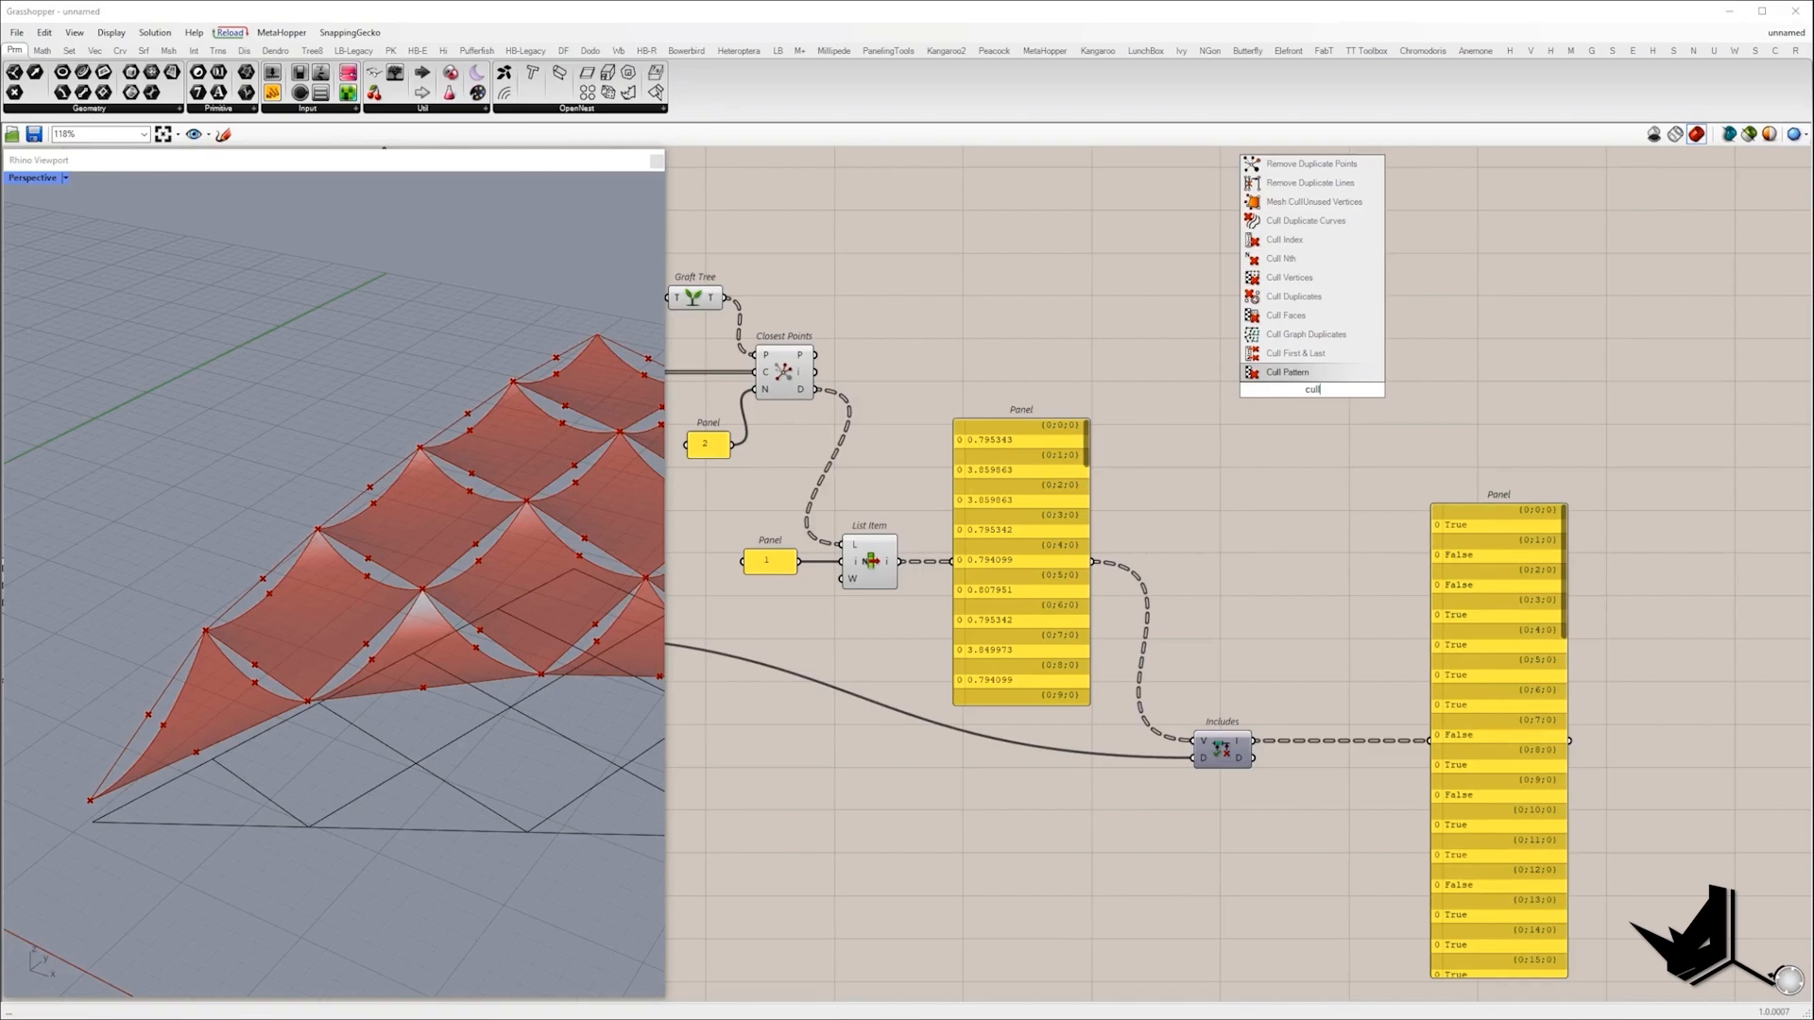
{"action": "left_click", "coordinate": [1314, 373]}
{"action": "left_click_drag", "start_coordinate": [1288, 400], "coordinate": [1241, 743]}
{"action": "left_click_drag", "start_coordinate": [1287, 382], "coordinate": [814, 372]}
Send the Cull Pattern output to the large Panel and review the remaining index pairs.
{"action": "left_click_drag", "start_coordinate": [1340, 390], "coordinate": [1439, 737]}
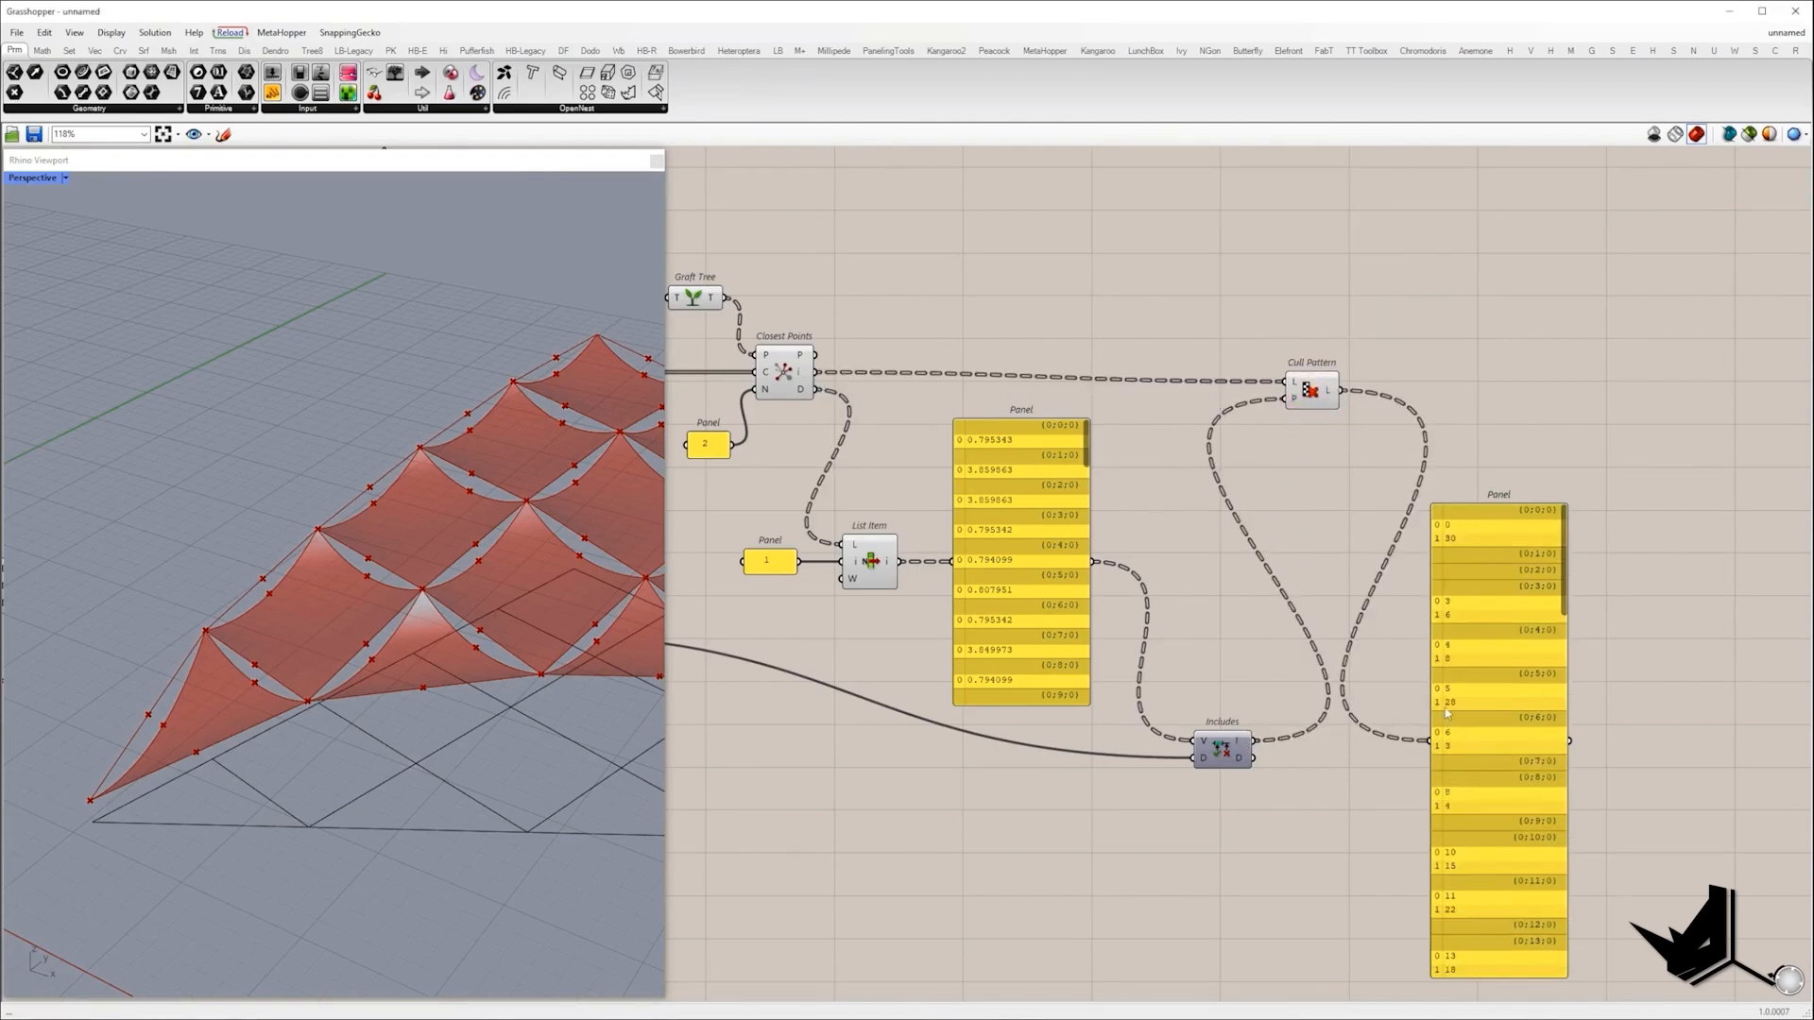
{"action": "right_click_drag", "start_coordinate": [1479, 685], "coordinate": [1397, 583]}
{"action": "left_click_drag", "start_coordinate": [1402, 581], "coordinate": [1462, 530]}
{"action": "right_click_drag", "start_coordinate": [1461, 530], "coordinate": [1173, 504]}
{"action": "scroll", "coordinate": [1172, 504], "scroll_direction": "up", "scroll_amount": 1}
{"action": "left_click_drag", "start_coordinate": [1087, 283], "coordinate": [1252, 953]}
{"action": "left_click_drag", "start_coordinate": [1547, 994], "coordinate": [1550, 997]}
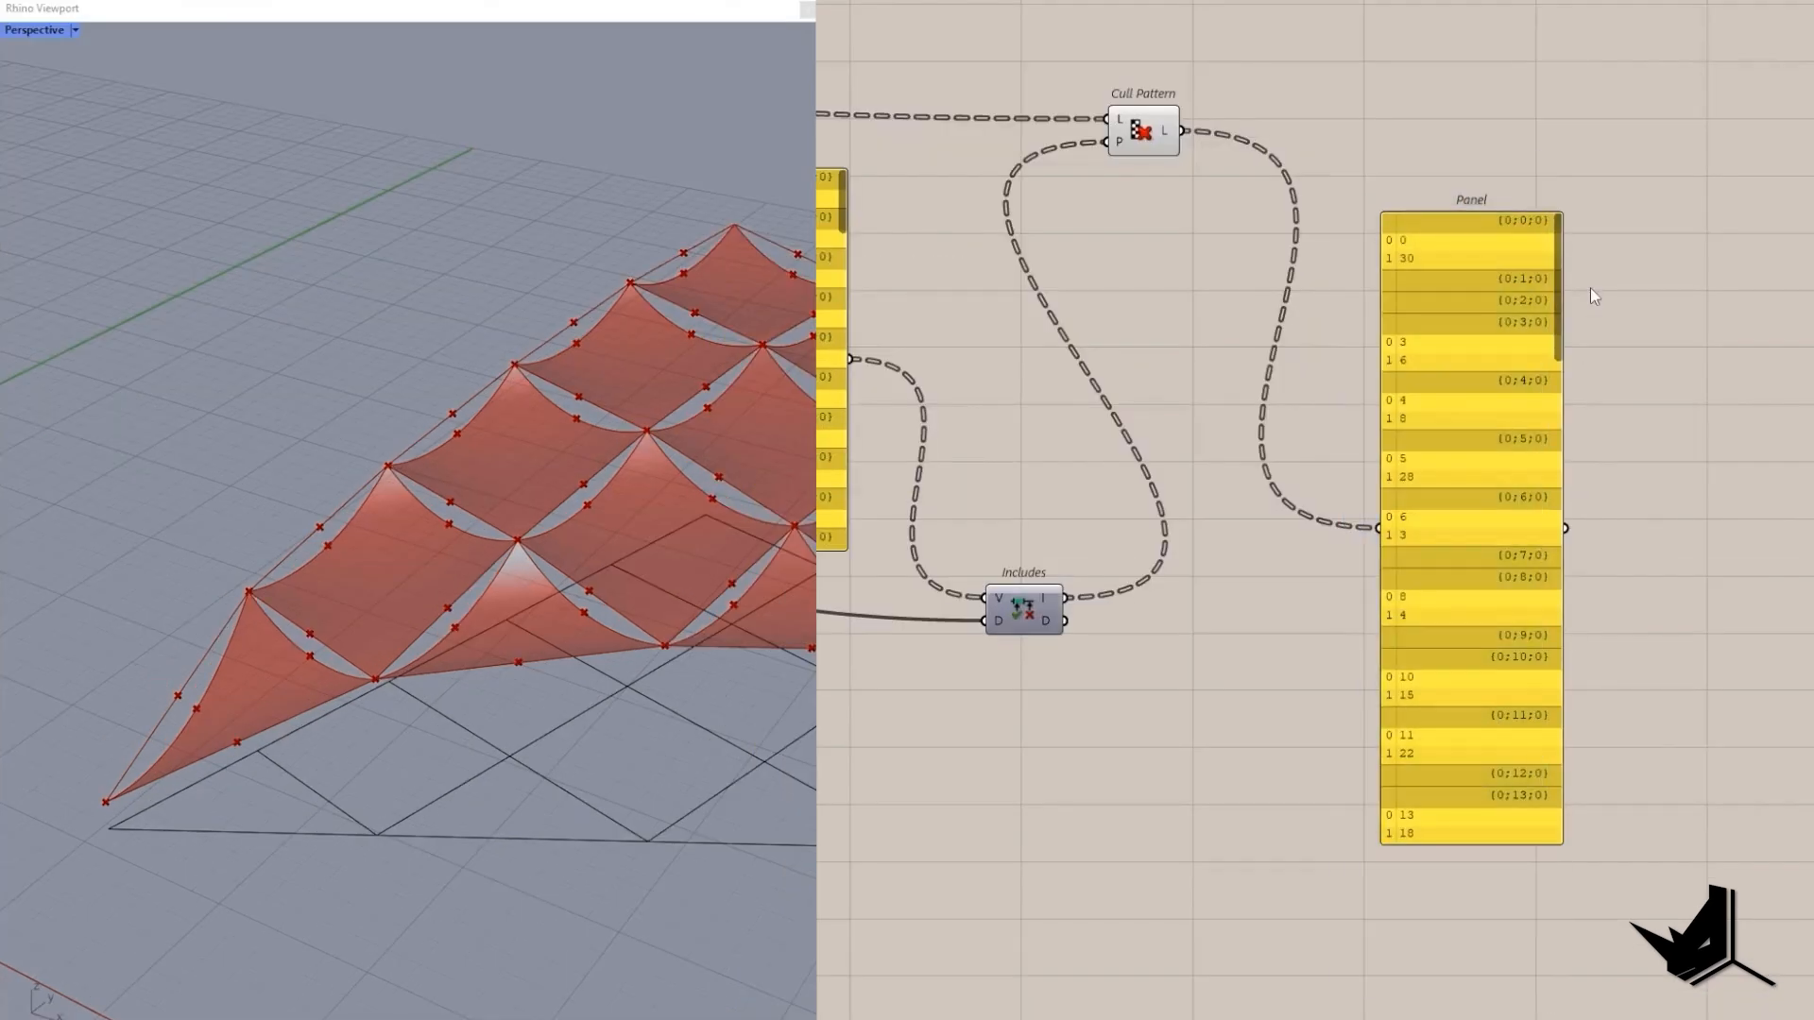
Add a List Item component with the edge curves as L and the Cull Pattern output as index i.
{"action": "scroll", "coordinate": [1566, 292], "scroll_direction": "down", "scroll_amount": 10}
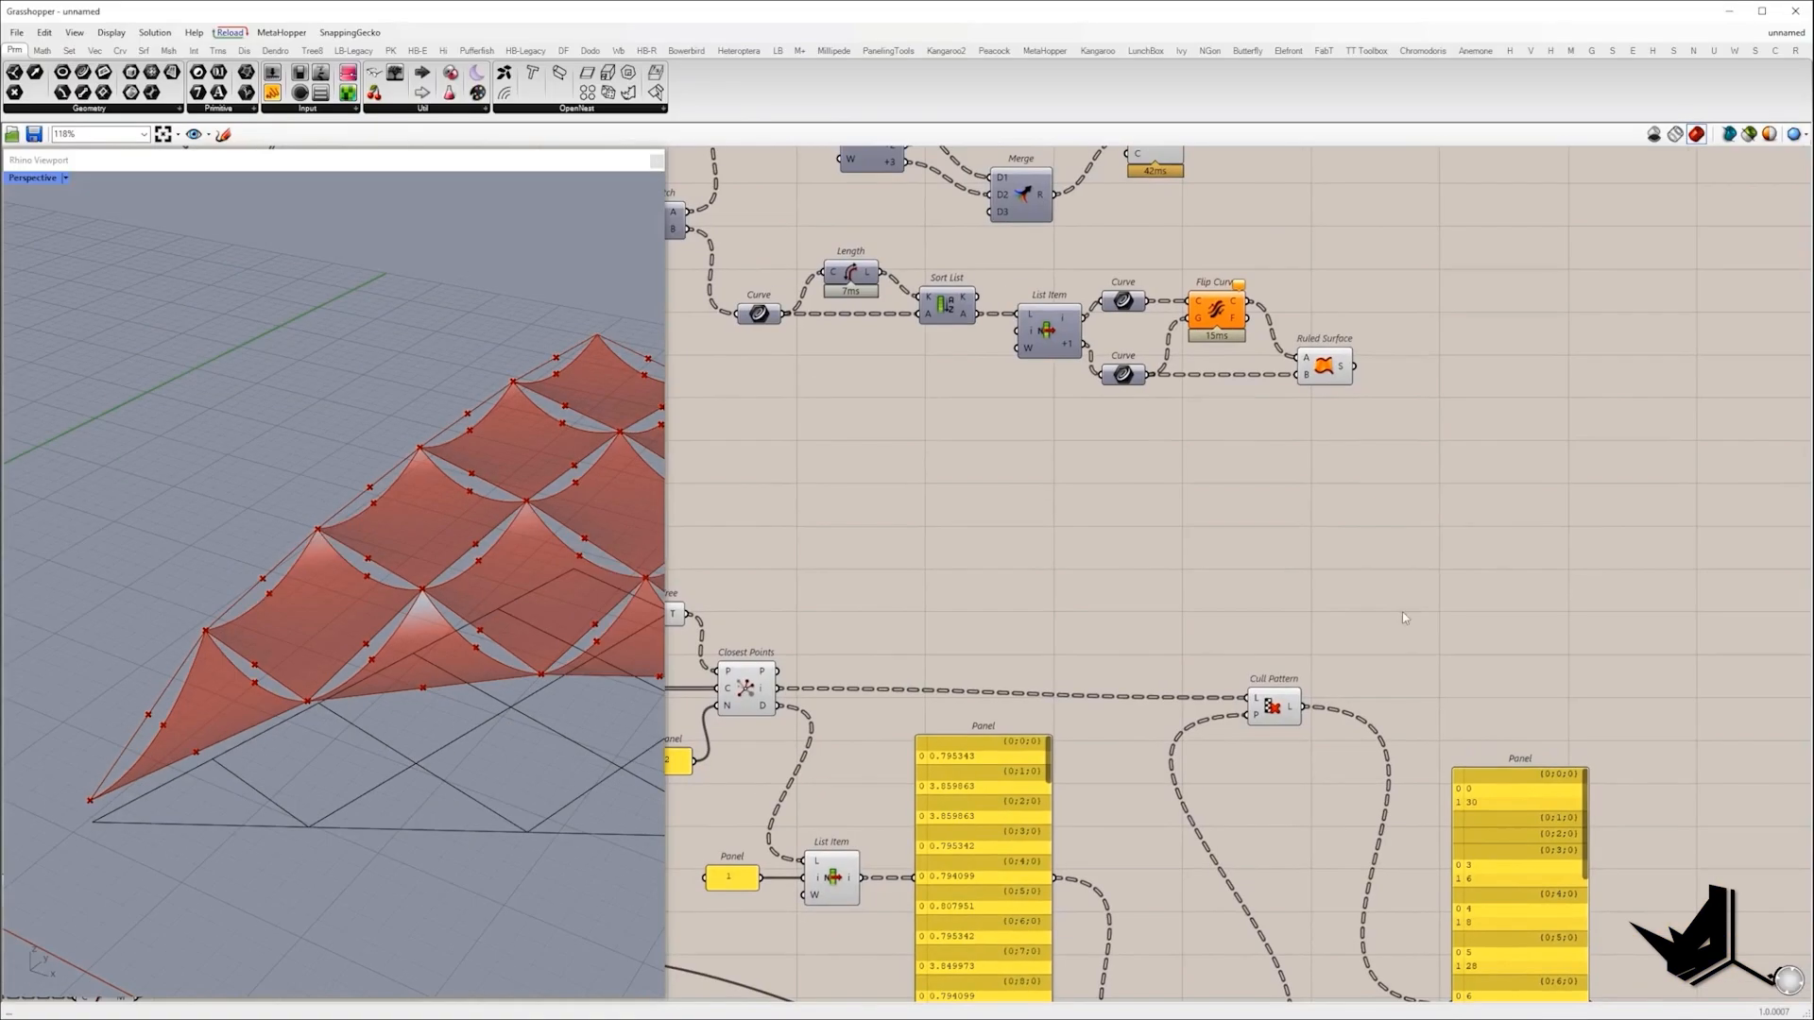
{"action": "double_click", "coordinate": [1398, 605]}
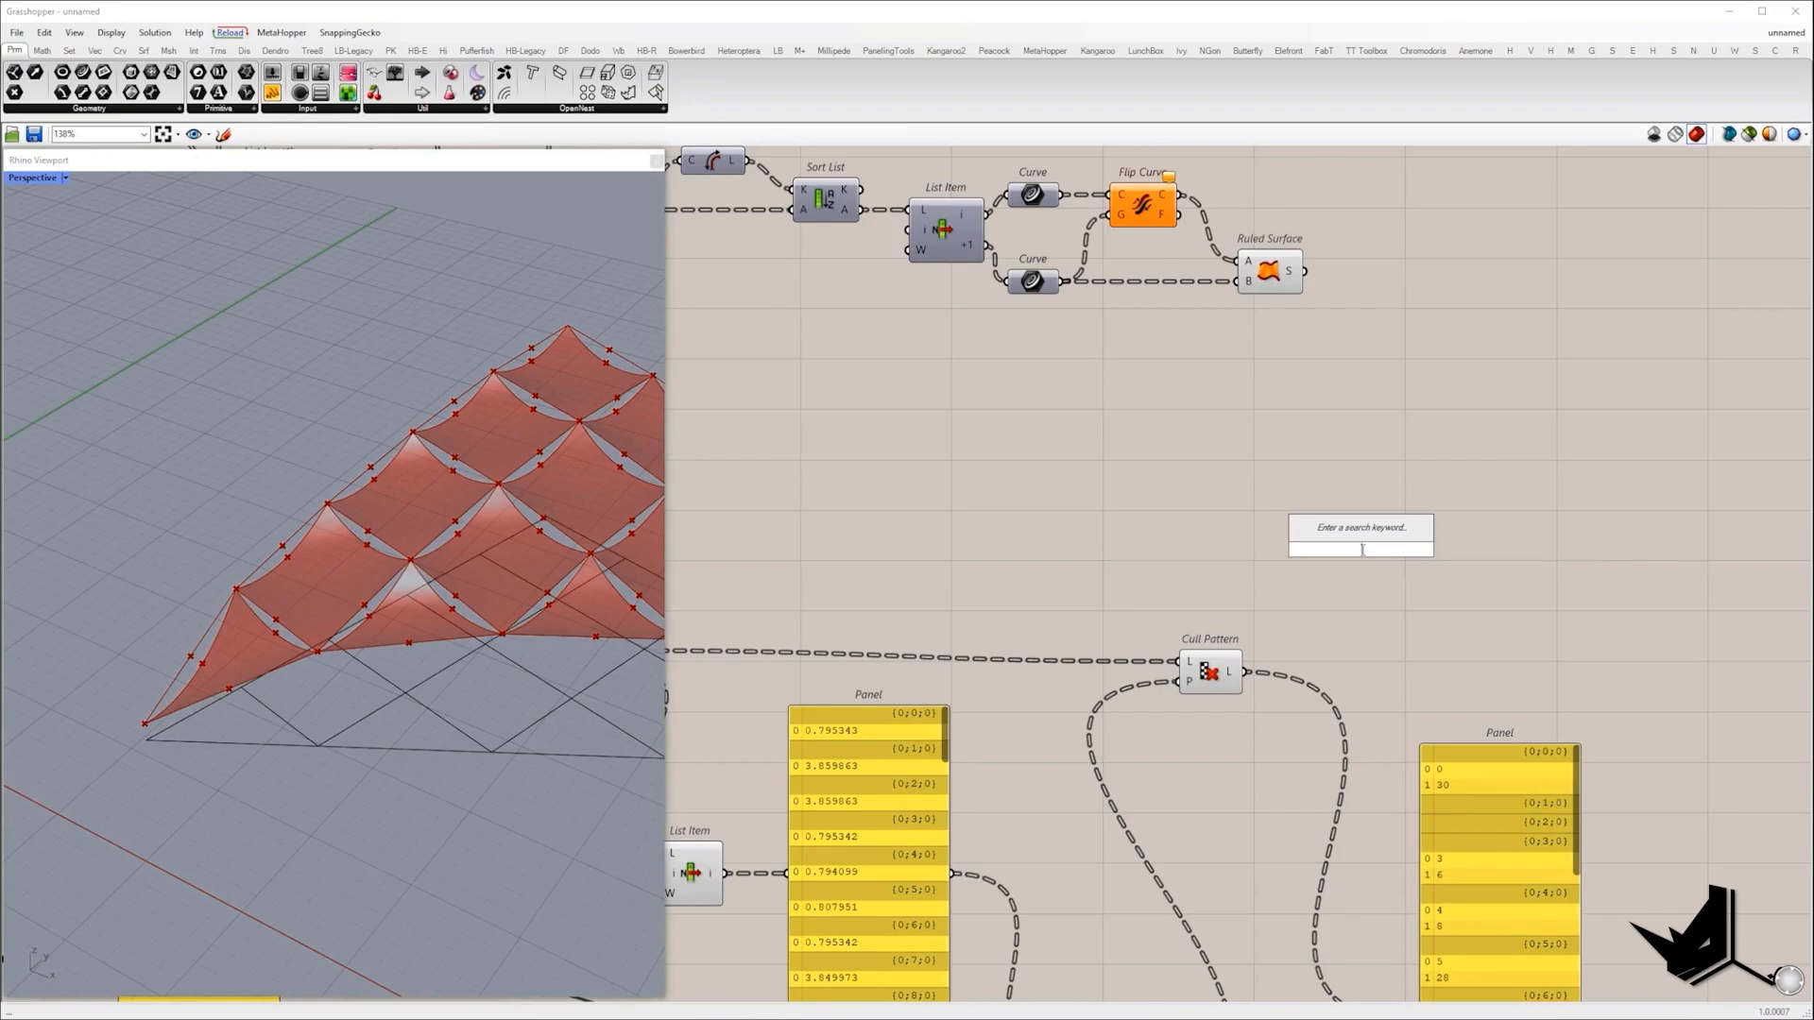
{"action": "type", "text": "item li"}
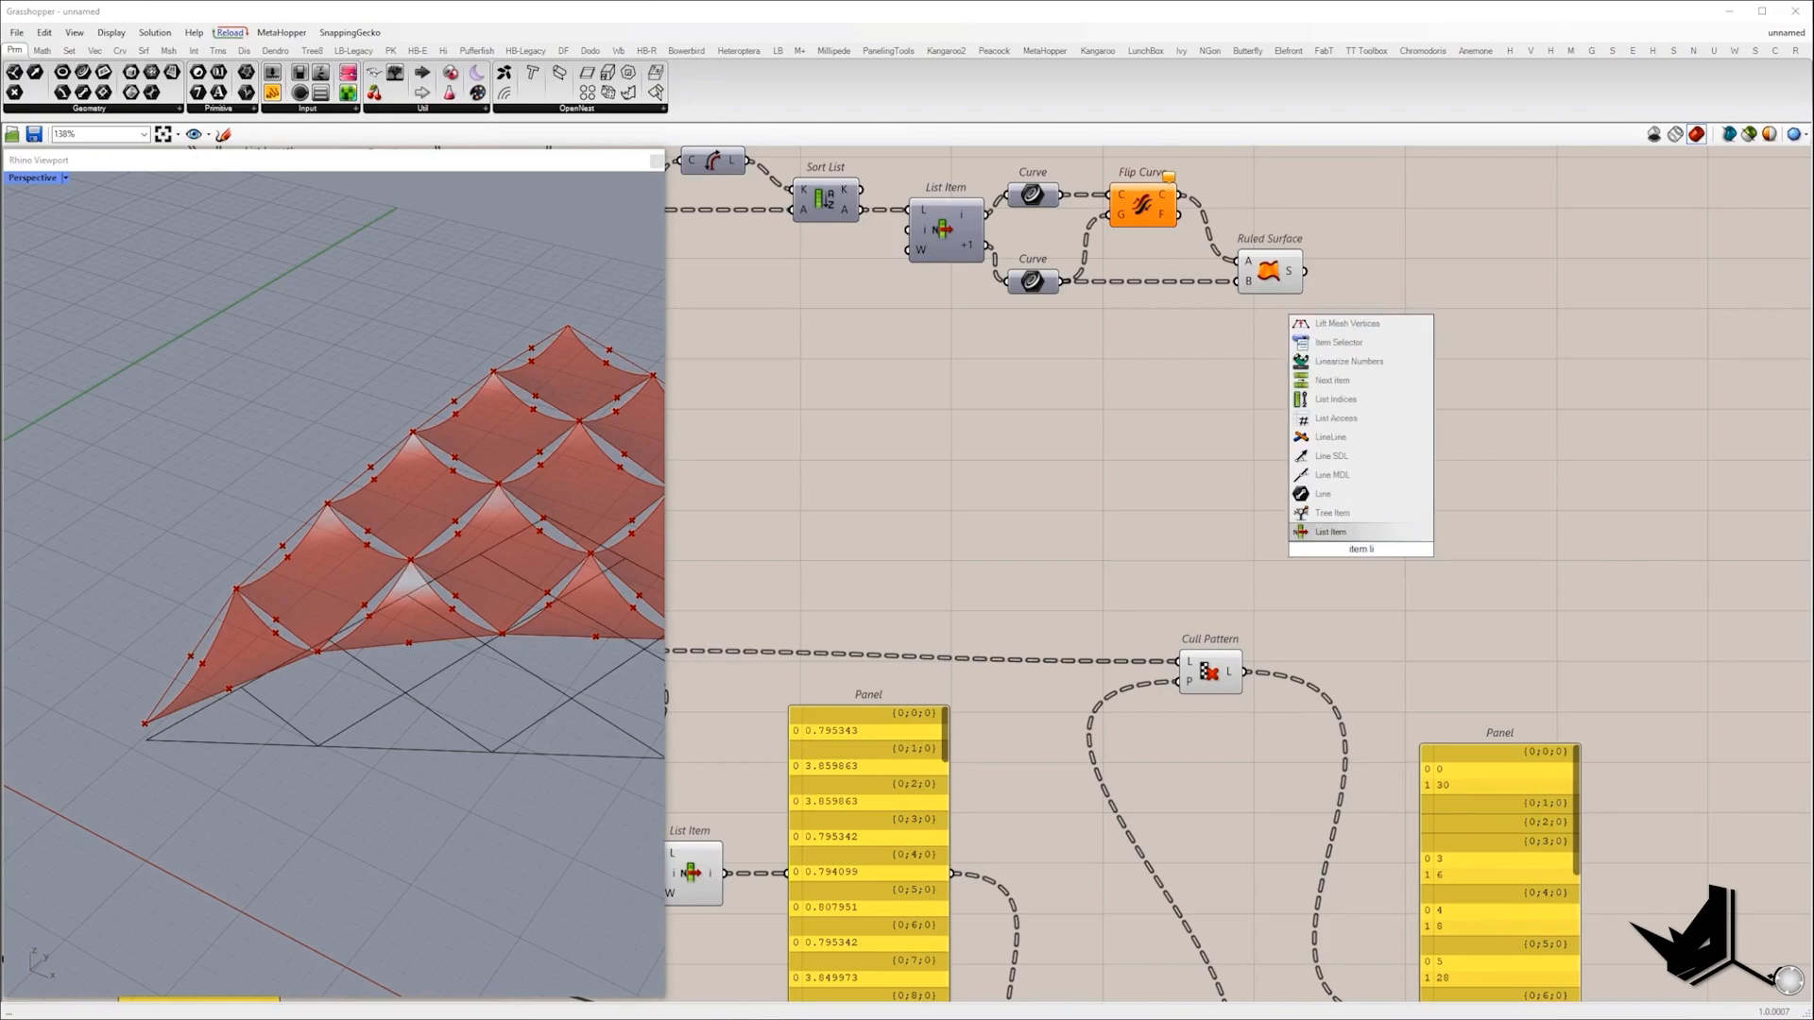
{"action": "key", "text": "Return"}
{"action": "right_click_drag", "start_coordinate": [1279, 575], "coordinate": [1449, 572]}
{"action": "left_click_drag", "start_coordinate": [1414, 670], "coordinate": [883, 507]}
{"action": "scroll", "coordinate": [1491, 537], "scroll_direction": "down", "scroll_amount": 2}
{"action": "scroll", "coordinate": [1284, 513], "scroll_direction": "down", "scroll_amount": 2}
{"action": "scroll", "coordinate": [1447, 518], "scroll_direction": "up", "scroll_amount": 2}
{"action": "left_click_drag", "start_coordinate": [1456, 542], "coordinate": [1451, 515]}
{"action": "left_click", "coordinate": [1511, 527]}
{"action": "right_click_drag", "start_coordinate": [1511, 527], "coordinate": [1281, 516]}
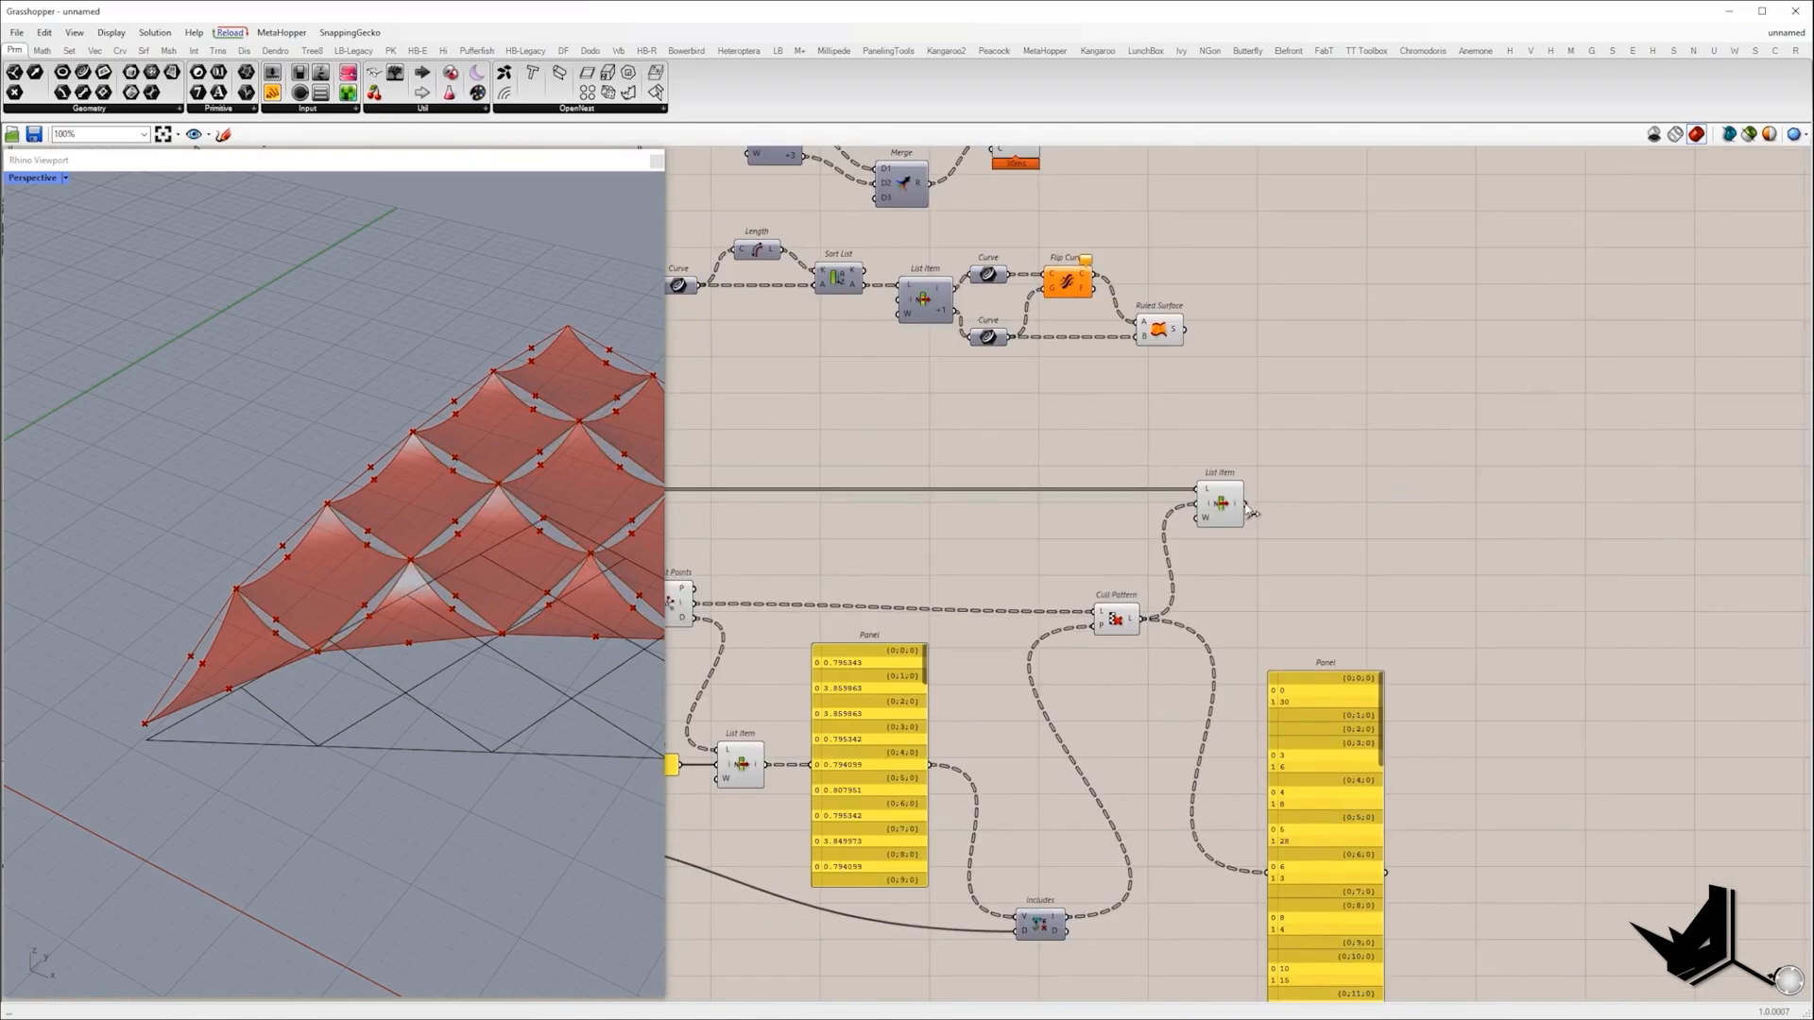
Send the new List Item output to the large Panel and review the paired curves down to the end of the list.
{"action": "mouse_move", "coordinate": [1246, 505]}
{"action": "left_mouse_down"}
{"action": "mouse_move", "coordinate": [1279, 874]}
{"action": "mouse_move", "coordinate": [1245, 505]}
{"action": "left_mouse_up"}
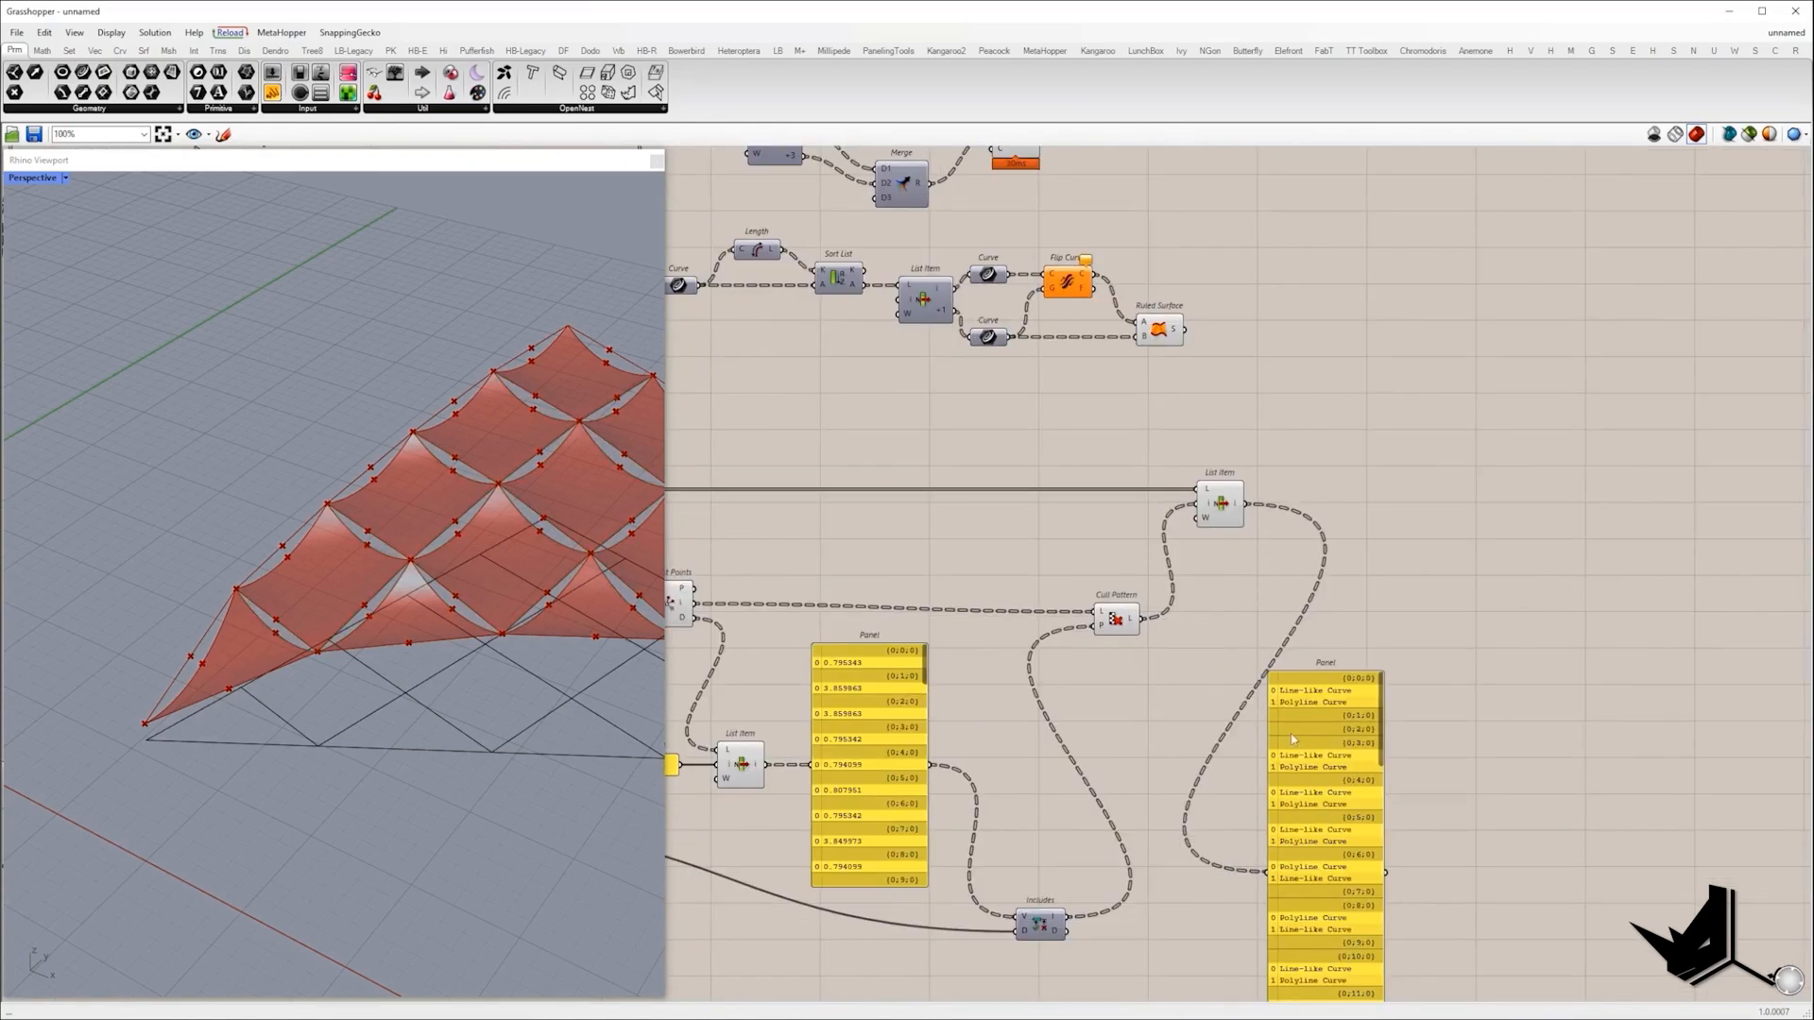
{"action": "right_click_drag", "start_coordinate": [1355, 831], "coordinate": [1241, 702]}
{"action": "left_click_drag", "start_coordinate": [1244, 853], "coordinate": [1364, 756]}
{"action": "scroll", "coordinate": [1378, 536], "scroll_direction": "up", "scroll_amount": 2}
{"action": "right_click_drag", "start_coordinate": [1378, 537], "coordinate": [1258, 374]}
{"action": "scroll", "coordinate": [1258, 374], "scroll_direction": "down", "scroll_amount": 2}
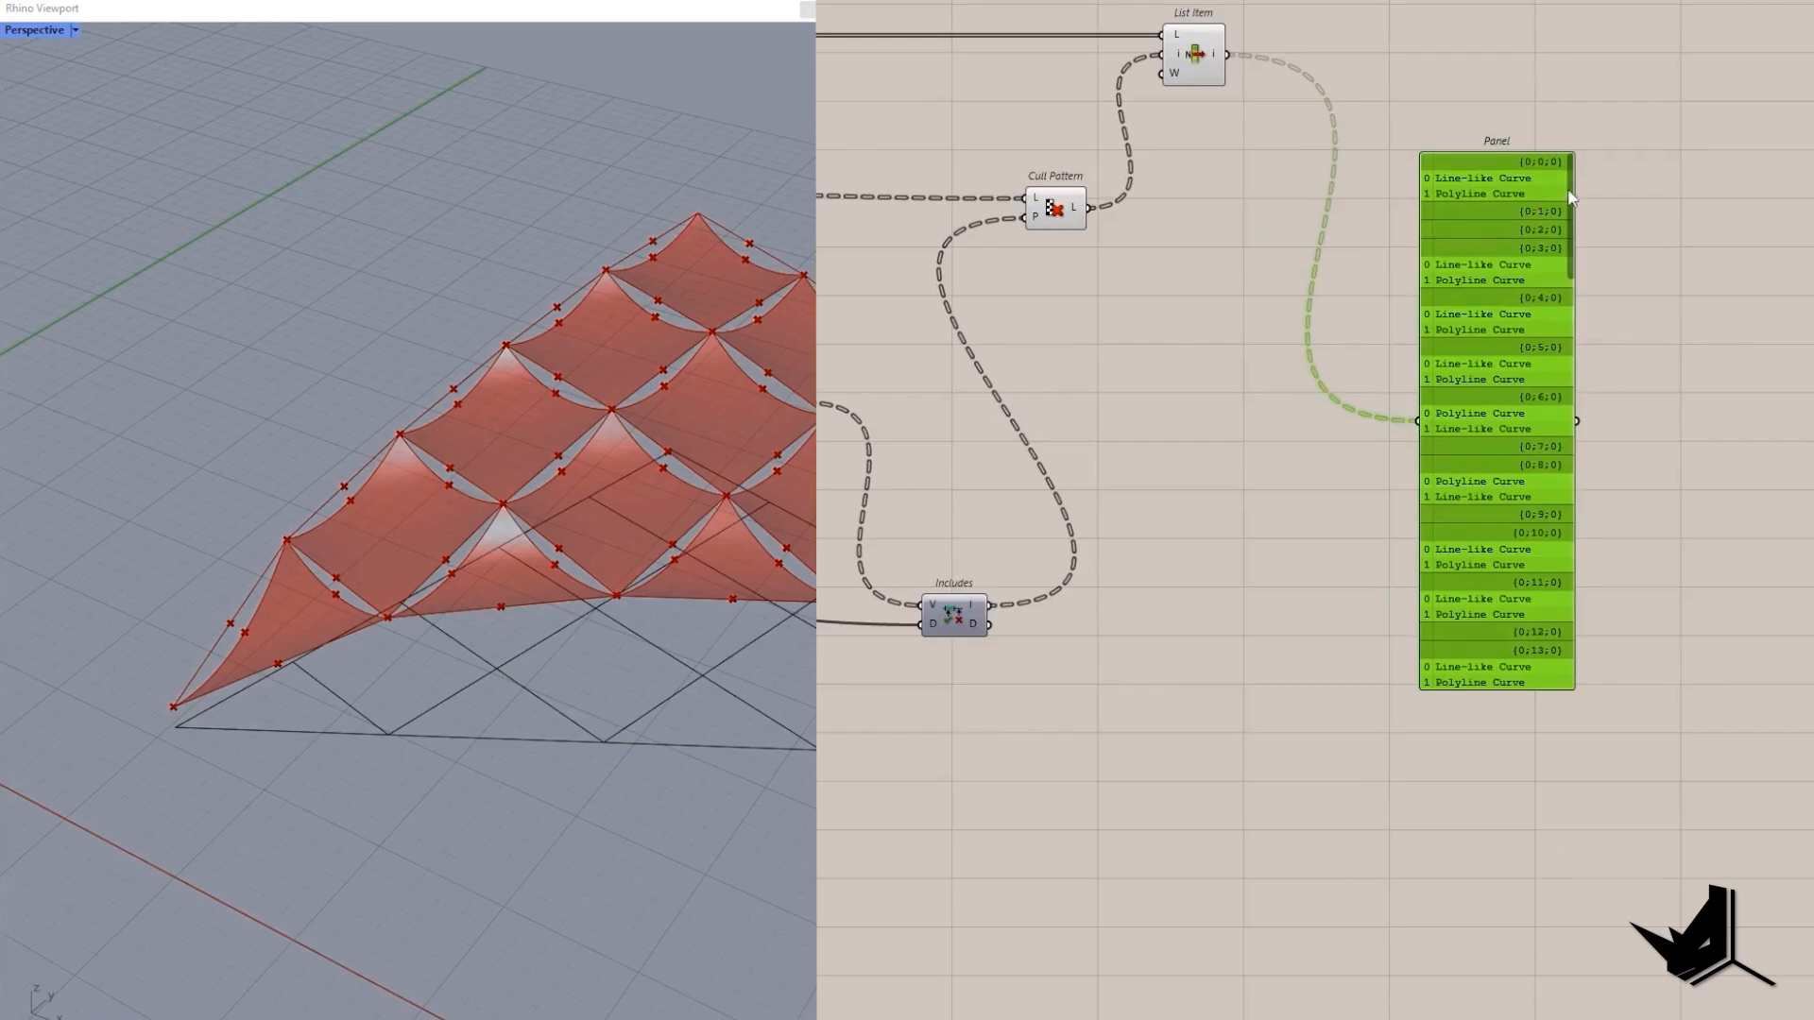
{"action": "scroll", "coordinate": [1568, 194], "scroll_direction": "down", "scroll_amount": 2}
{"action": "scroll", "coordinate": [1578, 183], "scroll_direction": "up", "scroll_amount": 2}
{"action": "right_click_drag", "start_coordinate": [1578, 183], "coordinate": [1296, 484]}
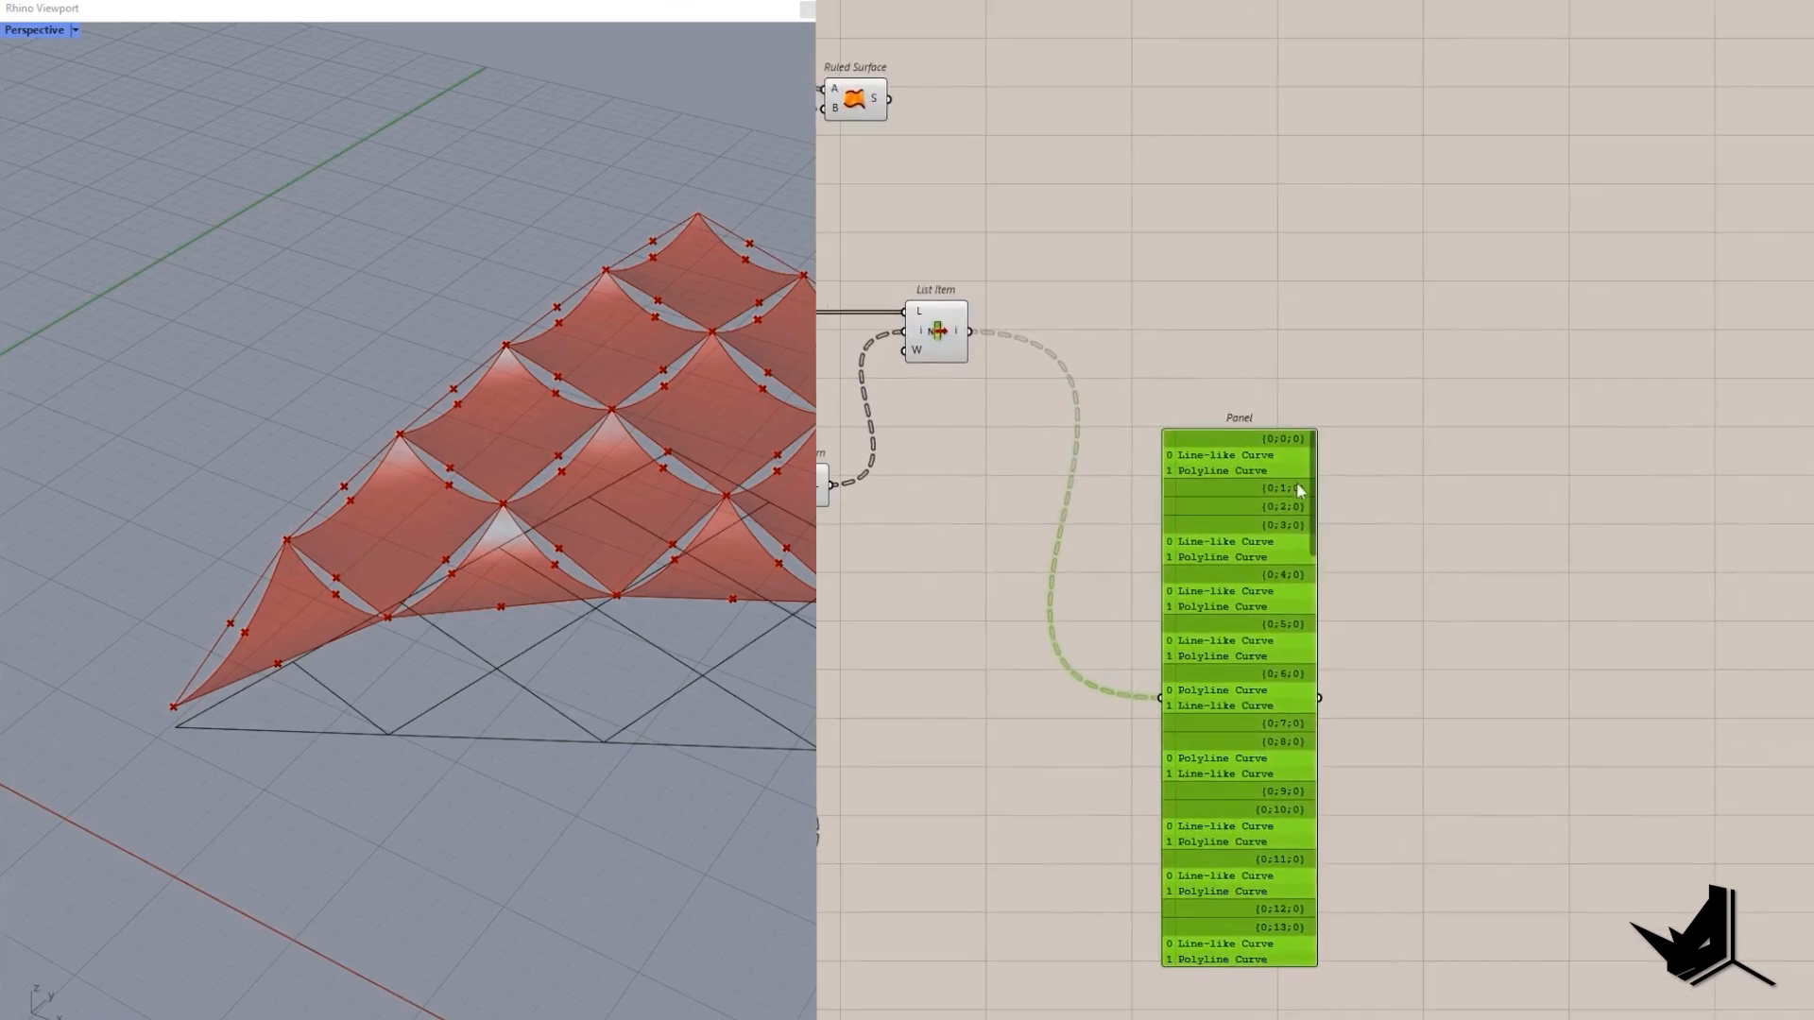
{"action": "left_click_drag", "start_coordinate": [1313, 515], "coordinate": [1357, 971]}
{"action": "left_click", "coordinate": [936, 332]}
{"action": "right_click_drag", "start_coordinate": [1161, 393], "coordinate": [1177, 327]}
{"action": "scroll", "coordinate": [1177, 327], "scroll_direction": "up", "scroll_amount": 1}
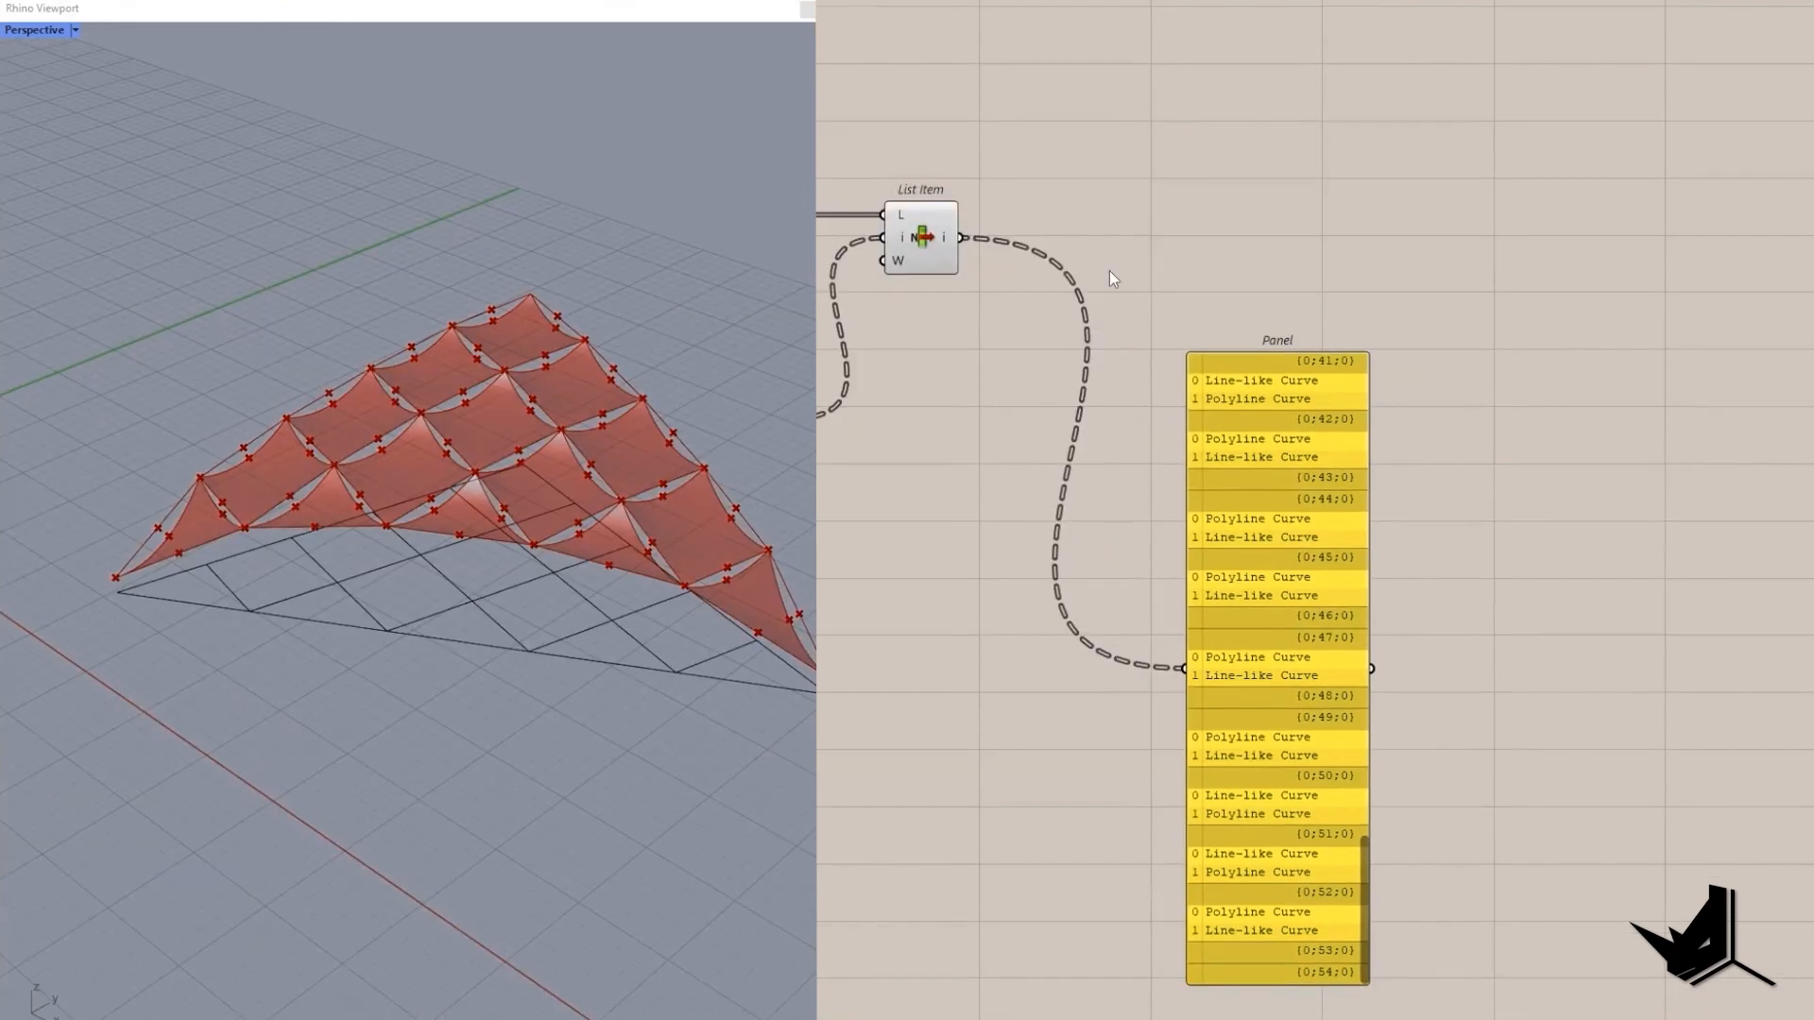
Add a Clean Tree component after the List Item and send its T output to the Panel.
{"action": "double_click", "coordinate": [1108, 270]}
{"action": "type", "text": "clean"}
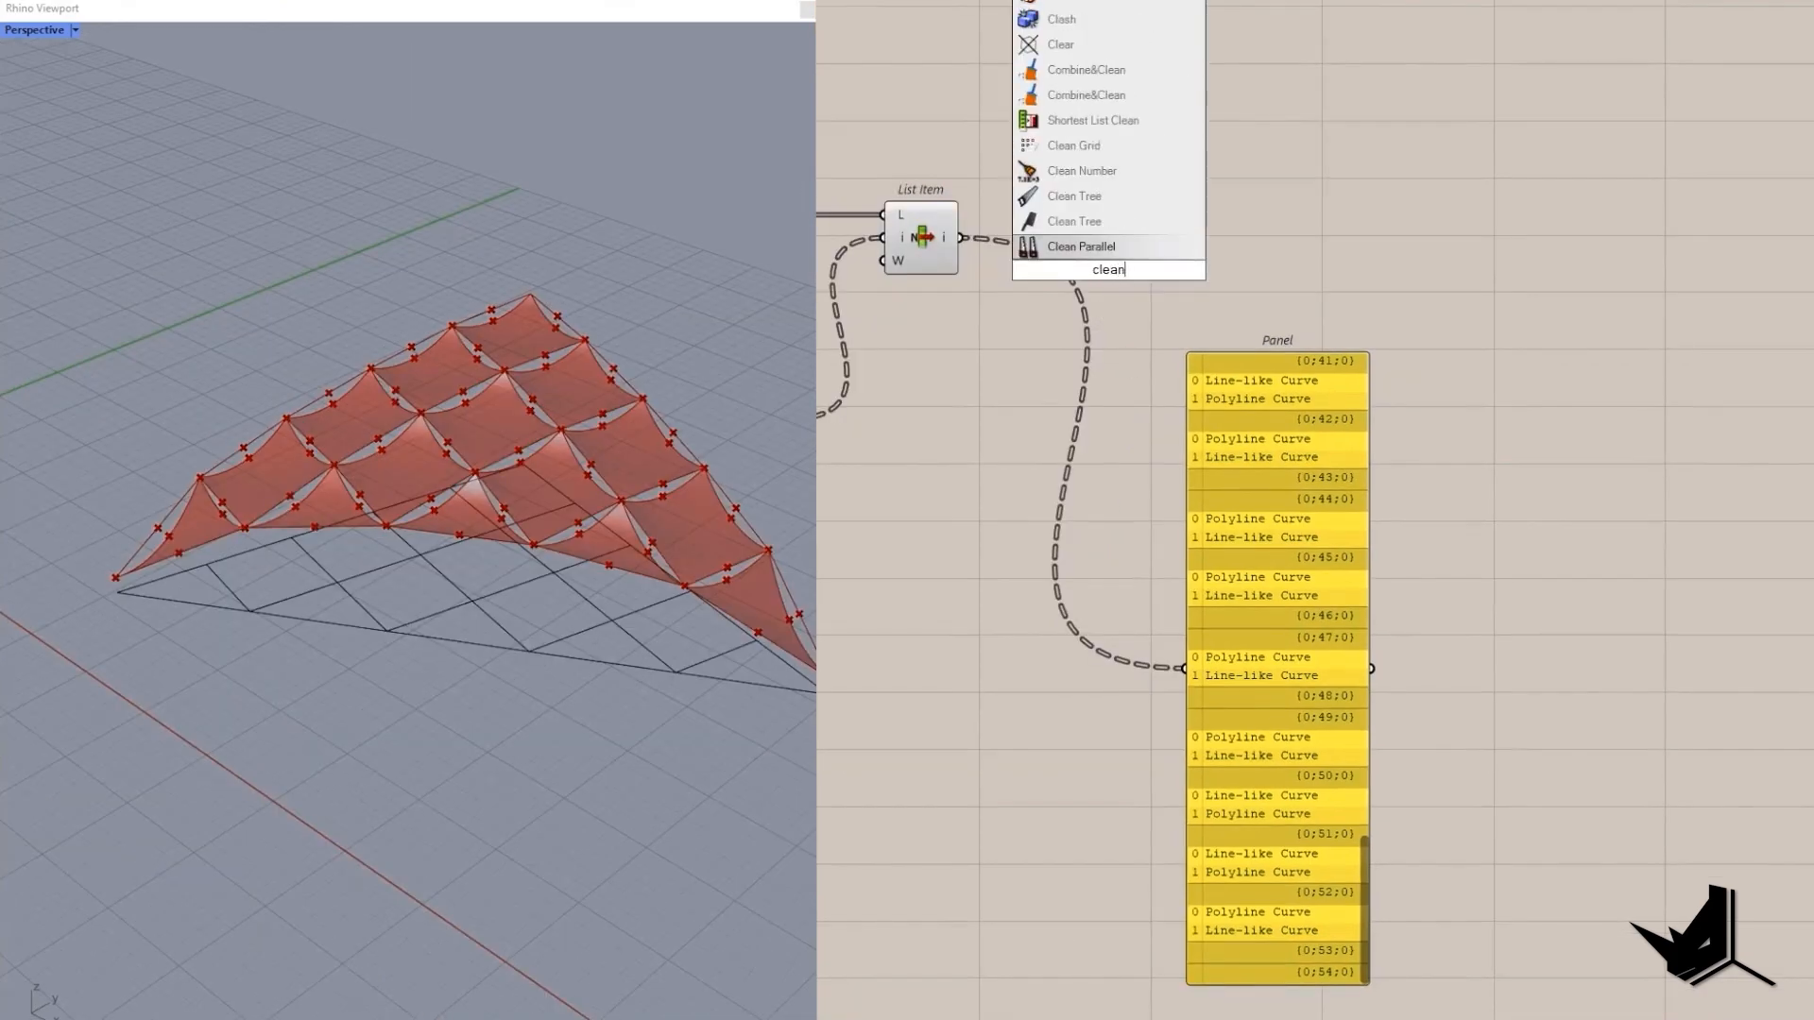
{"action": "left_click", "coordinate": [1085, 196]}
{"action": "left_click_drag", "start_coordinate": [1319, 564], "coordinate": [1414, 548]}
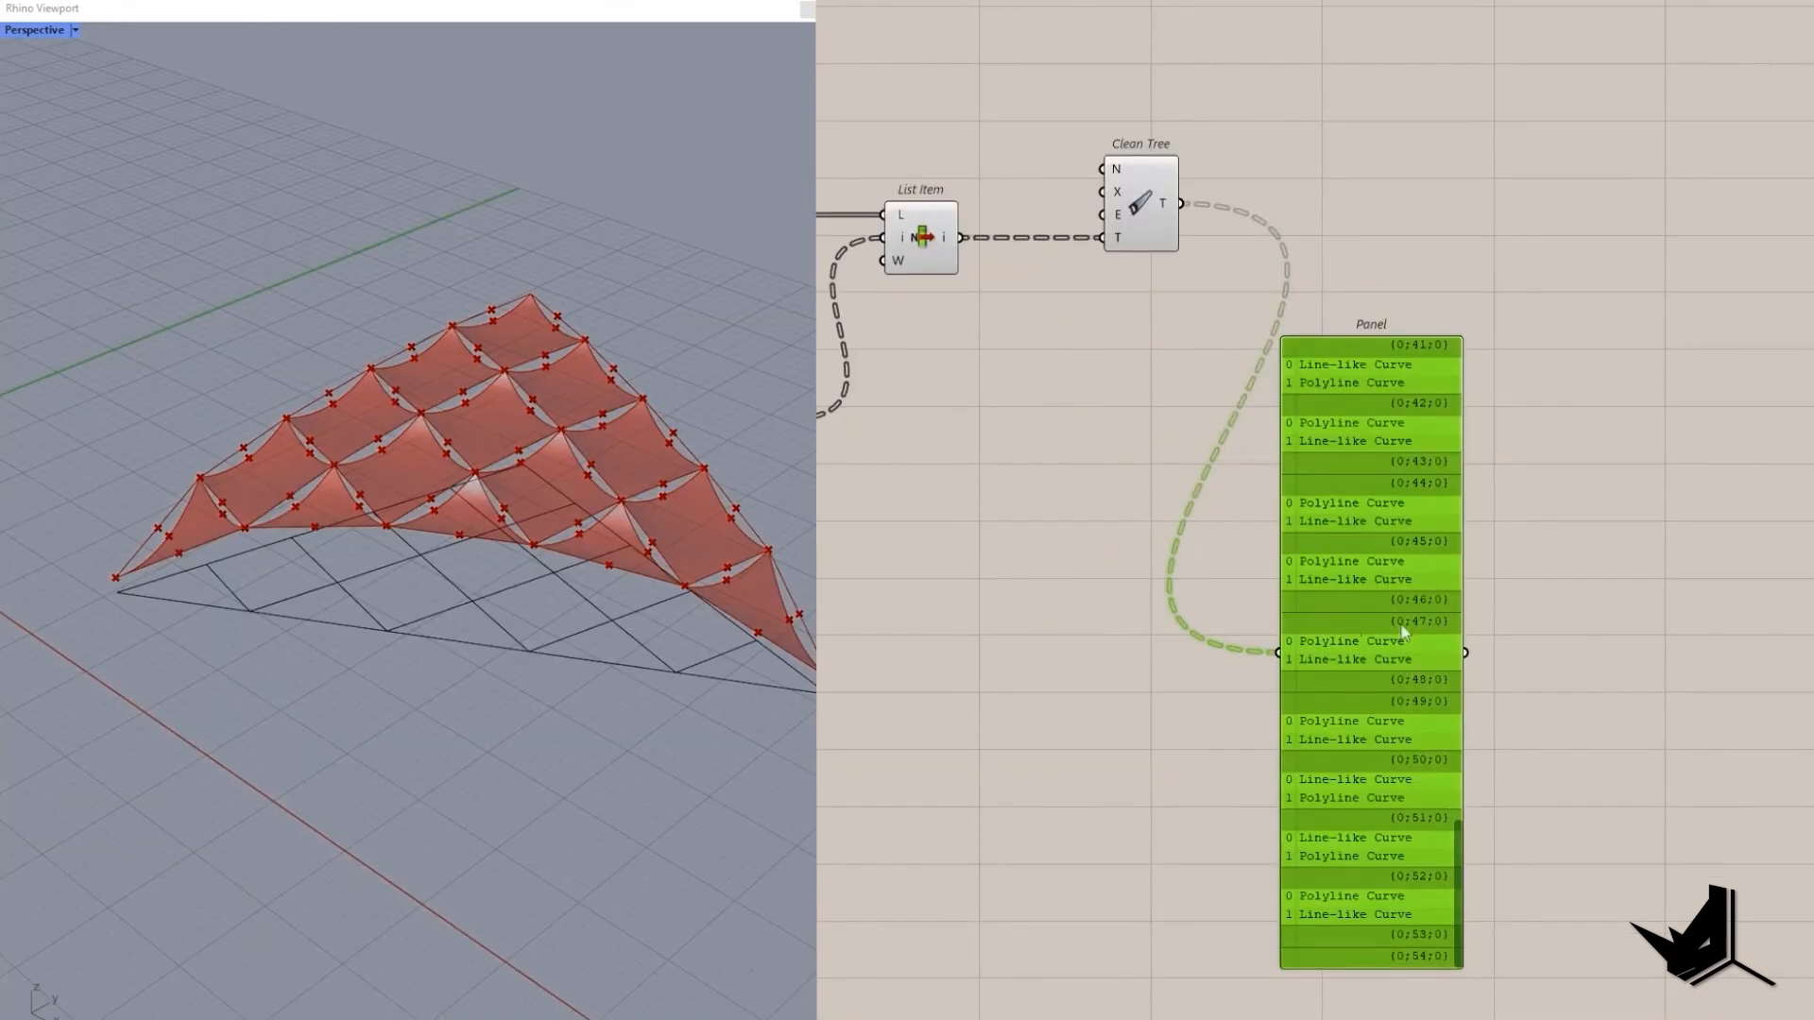
{"action": "right_click_drag", "start_coordinate": [1379, 548], "coordinate": [1489, 619]}
{"action": "scroll", "coordinate": [1489, 620], "scroll_direction": "up", "scroll_amount": 2}
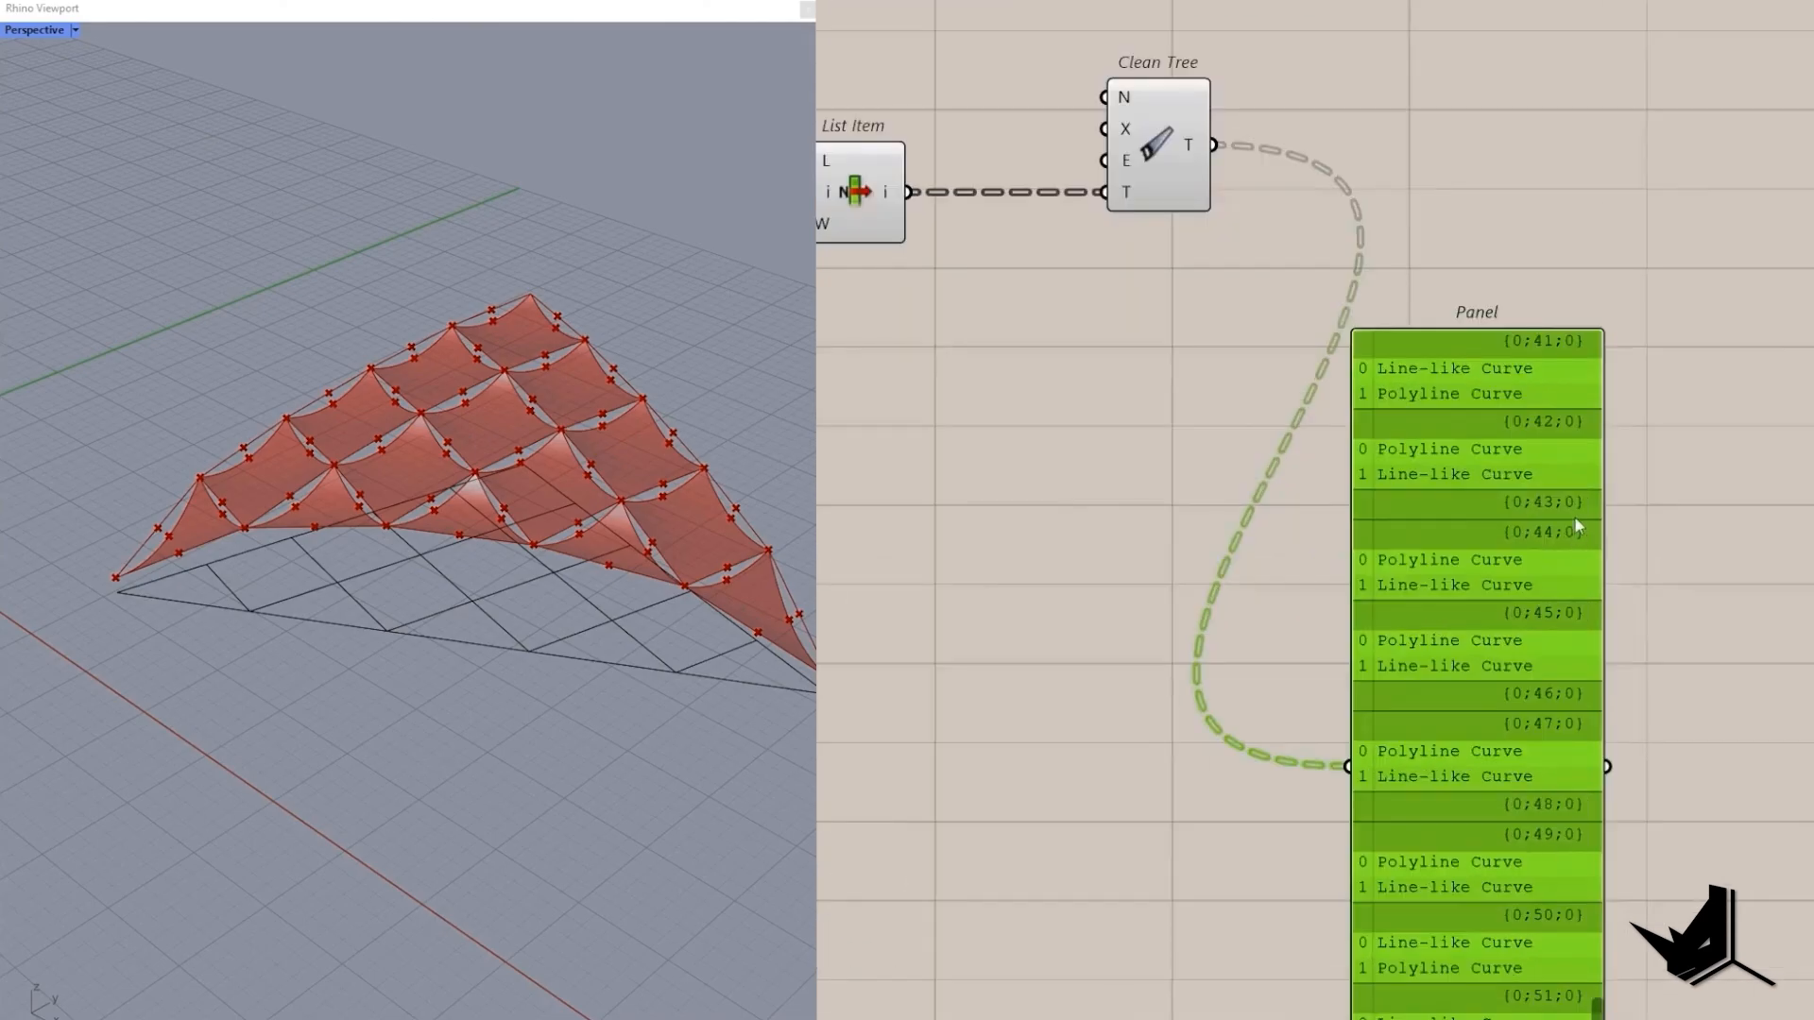
{"action": "right_click_drag", "start_coordinate": [1366, 395], "coordinate": [1358, 694]}
Invert the E input of the Clean Tree component.
{"action": "right_click", "coordinate": [1122, 461]}
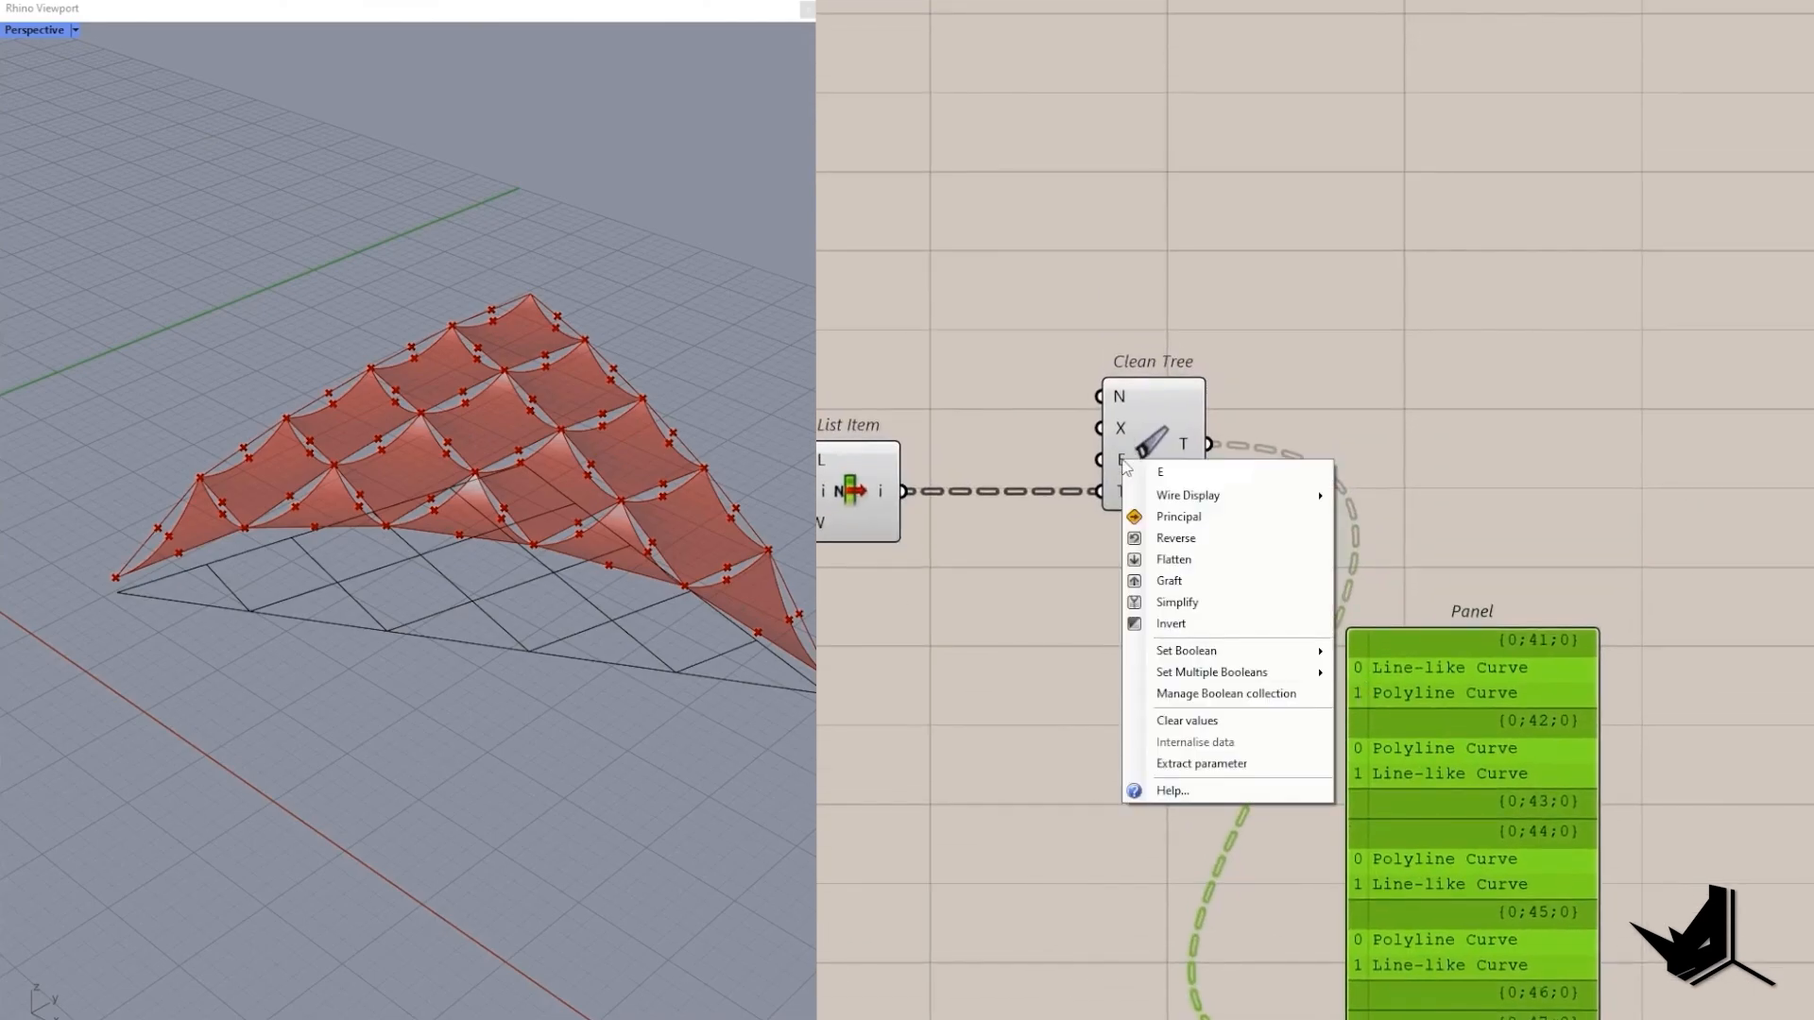
{"action": "left_click", "coordinate": [1171, 623]}
{"action": "scroll", "coordinate": [1143, 586], "scroll_direction": "down", "scroll_amount": 2}
{"action": "left_click", "coordinate": [1286, 437]}
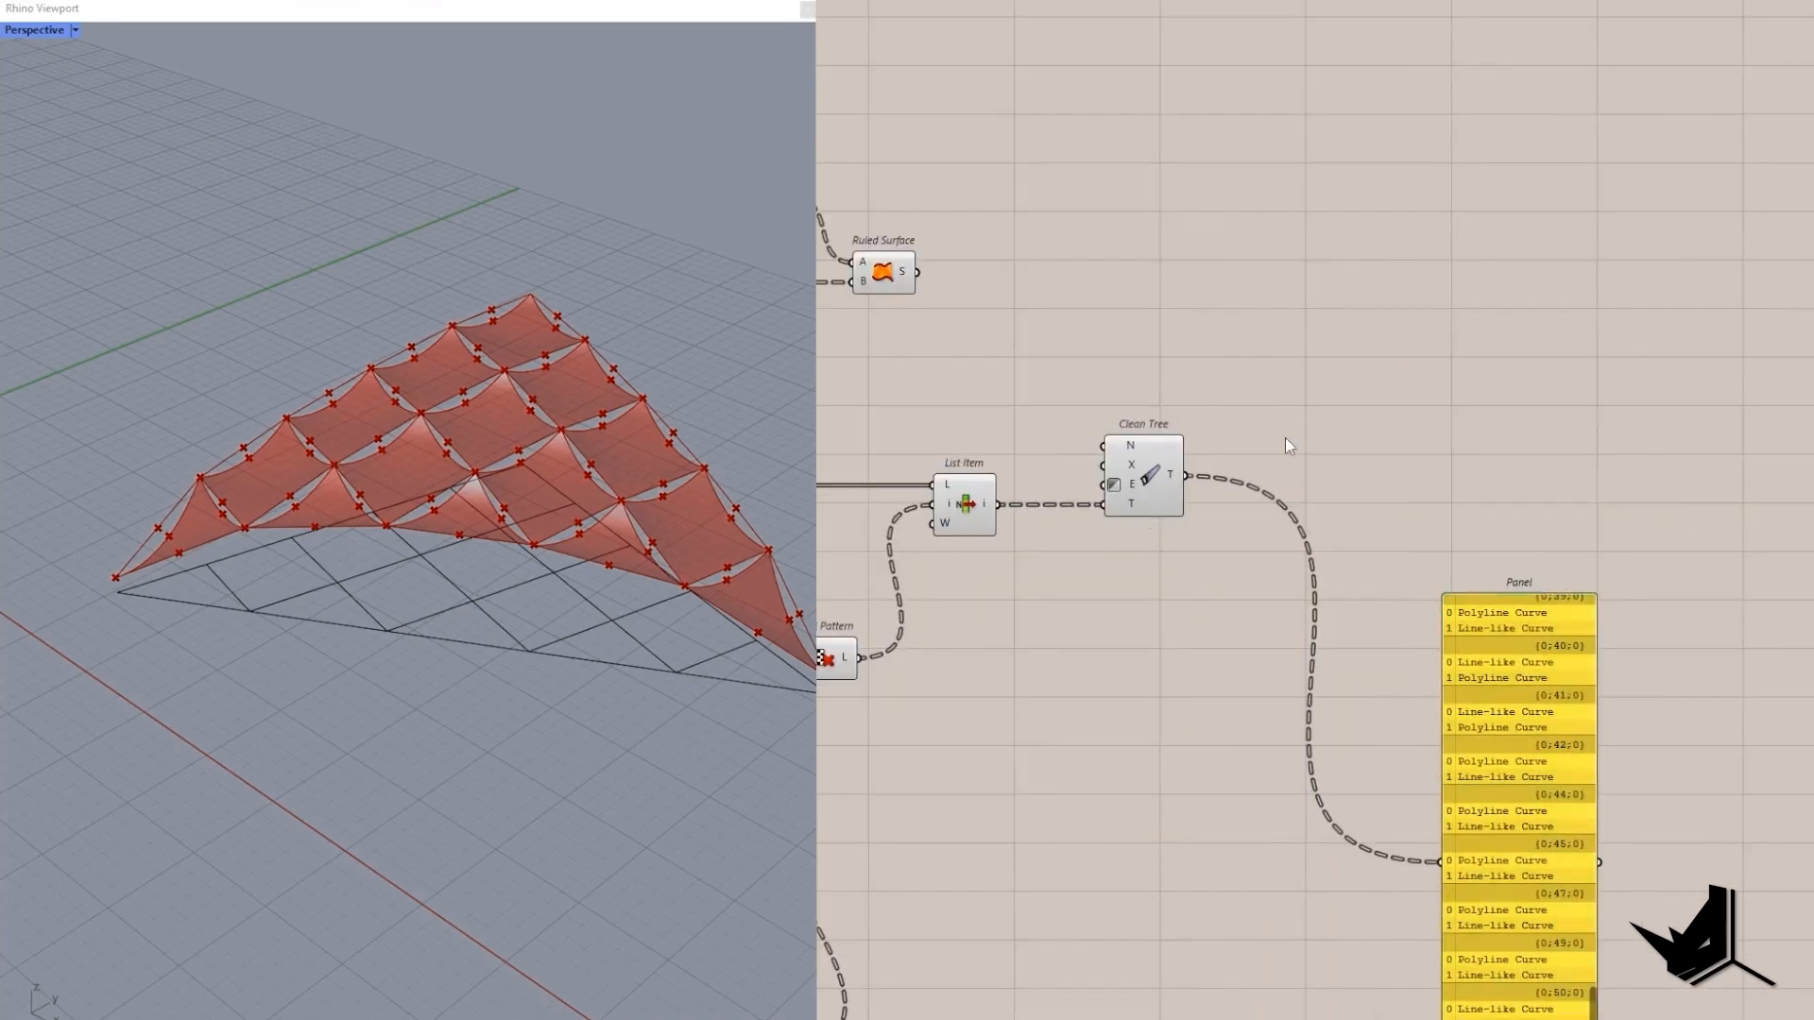
Add a Join Curves component that takes the Clean Tree T output as its curves.
{"action": "double_click", "coordinate": [1286, 438]}
{"action": "type", "text": "join"}
{"action": "key", "text": "Return"}
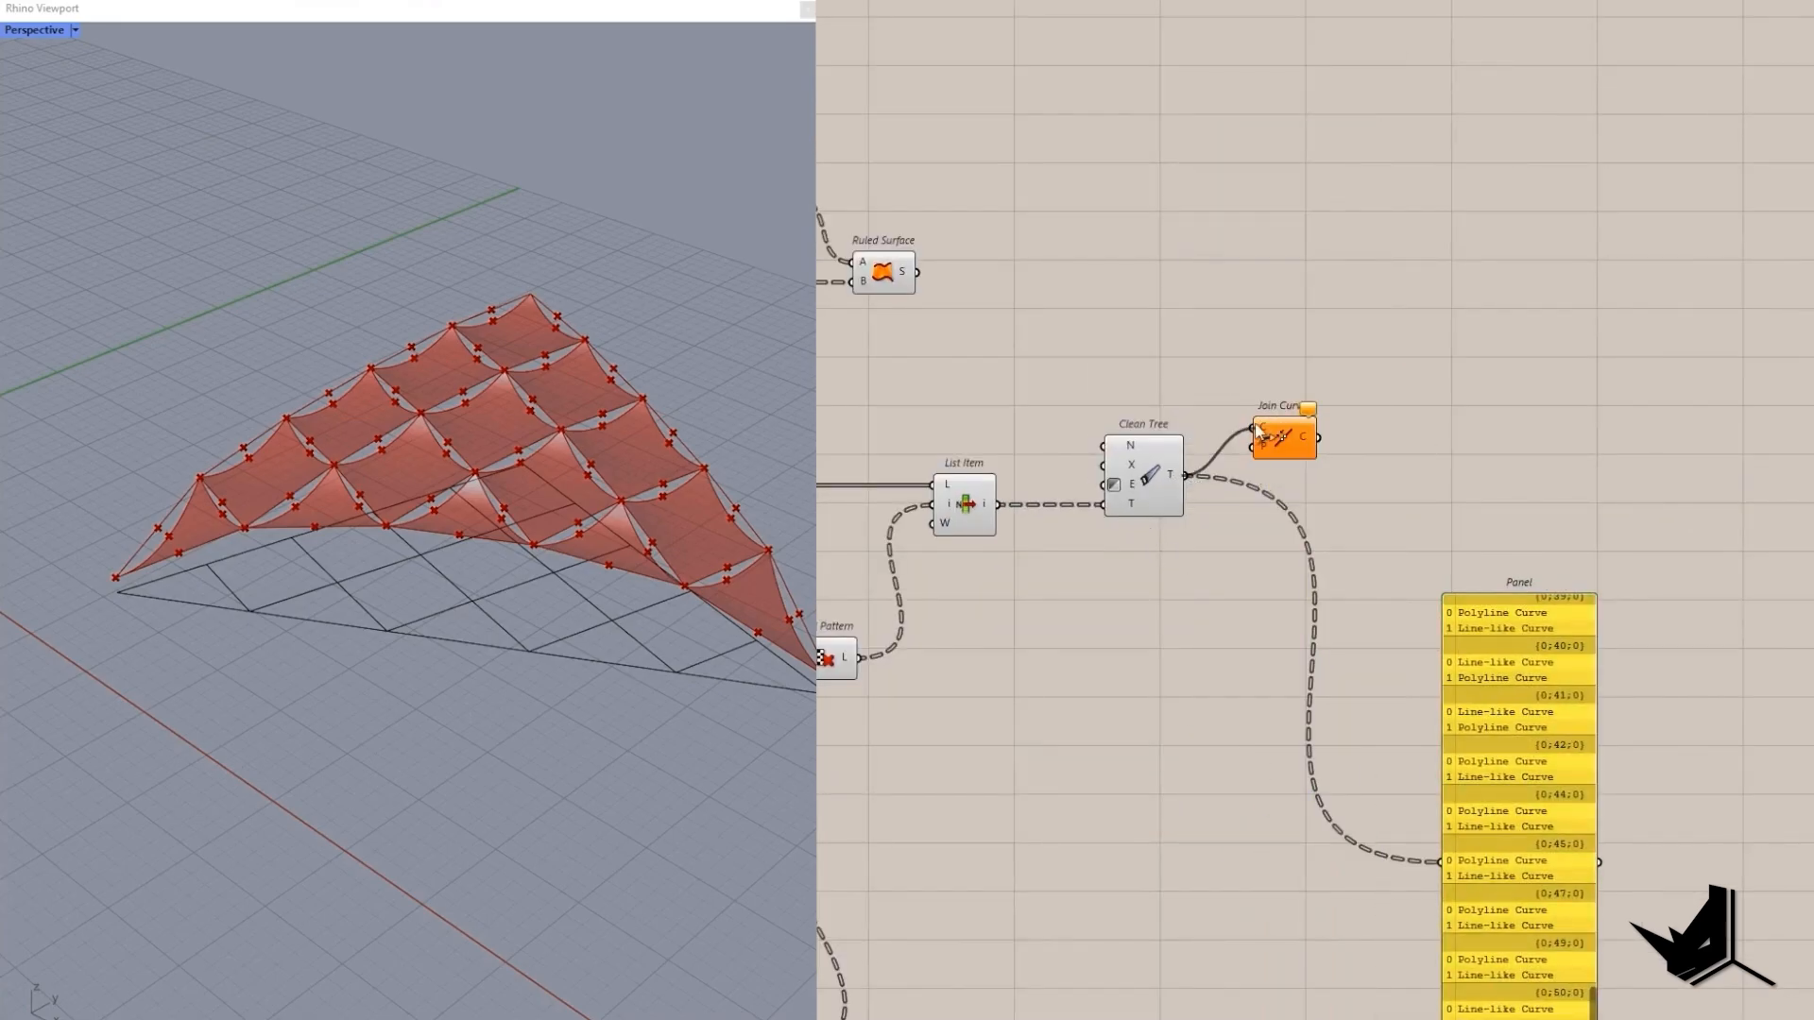
{"action": "left_click_drag", "start_coordinate": [1258, 428], "coordinate": [1291, 494]}
Add a Boundary Surfaces component with the Join Curves C output as edges.
{"action": "double_click", "coordinate": [1414, 458]}
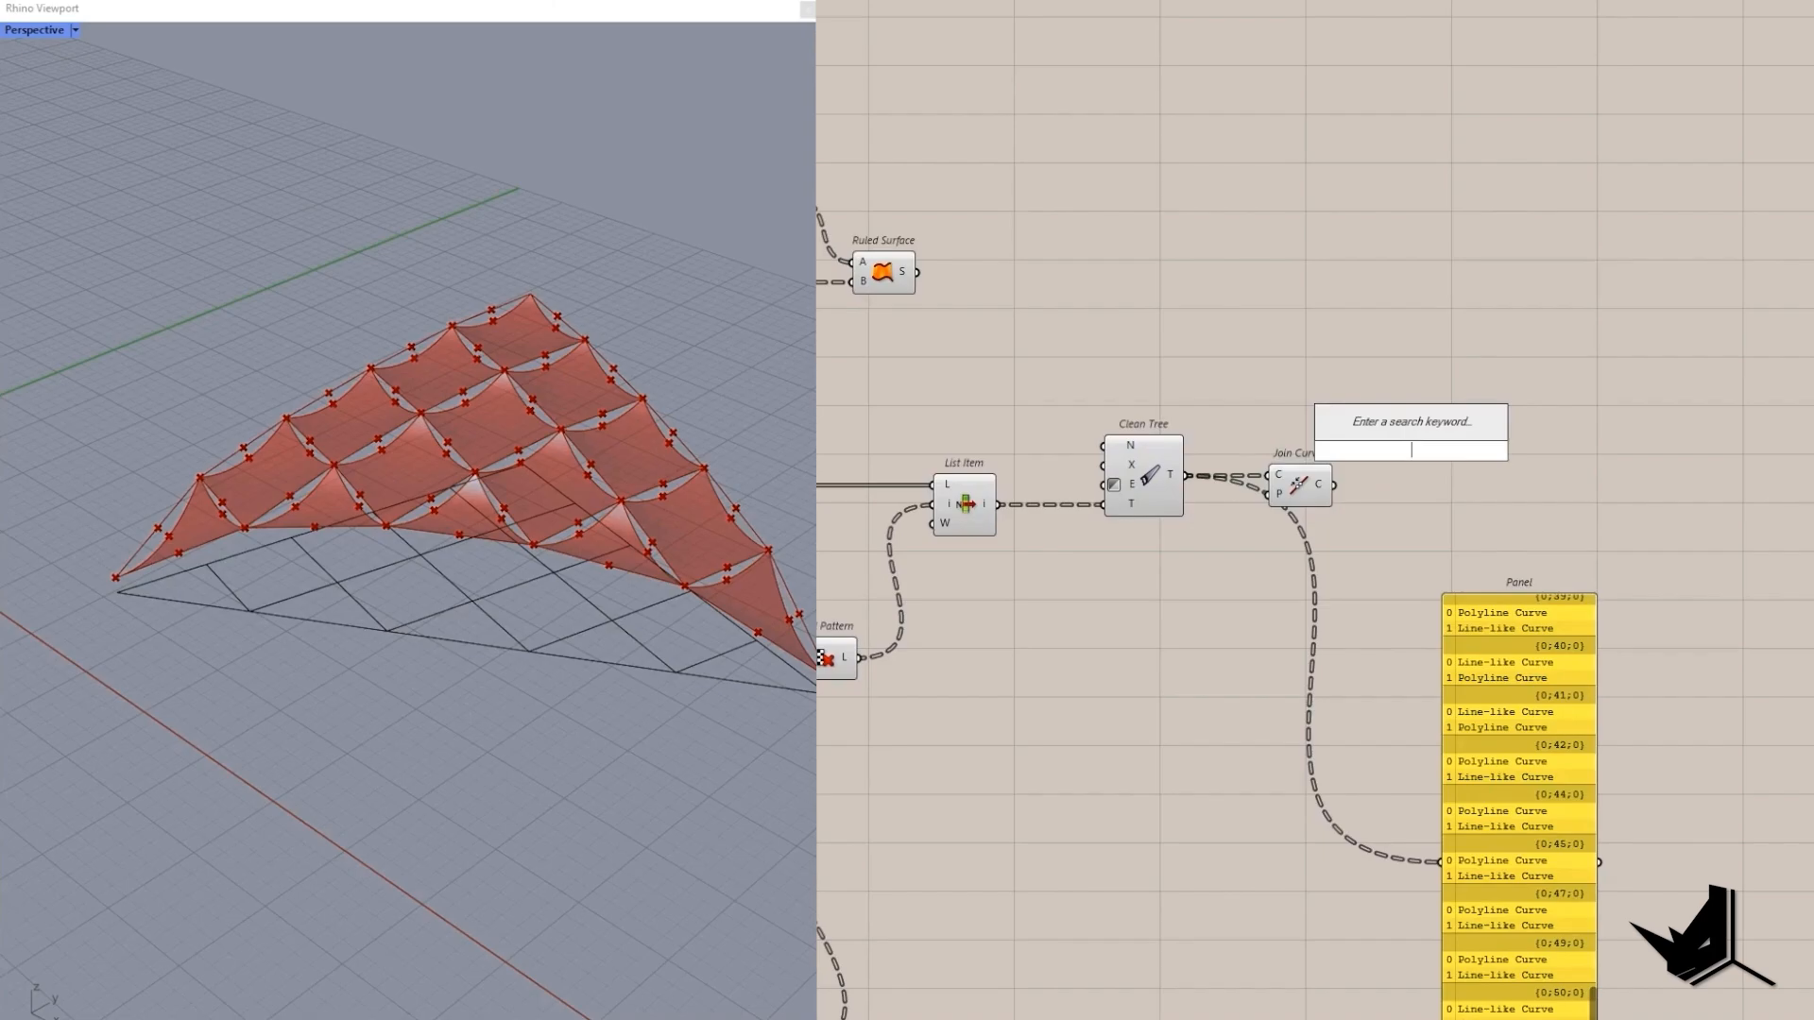
{"action": "type", "text": "bound"}
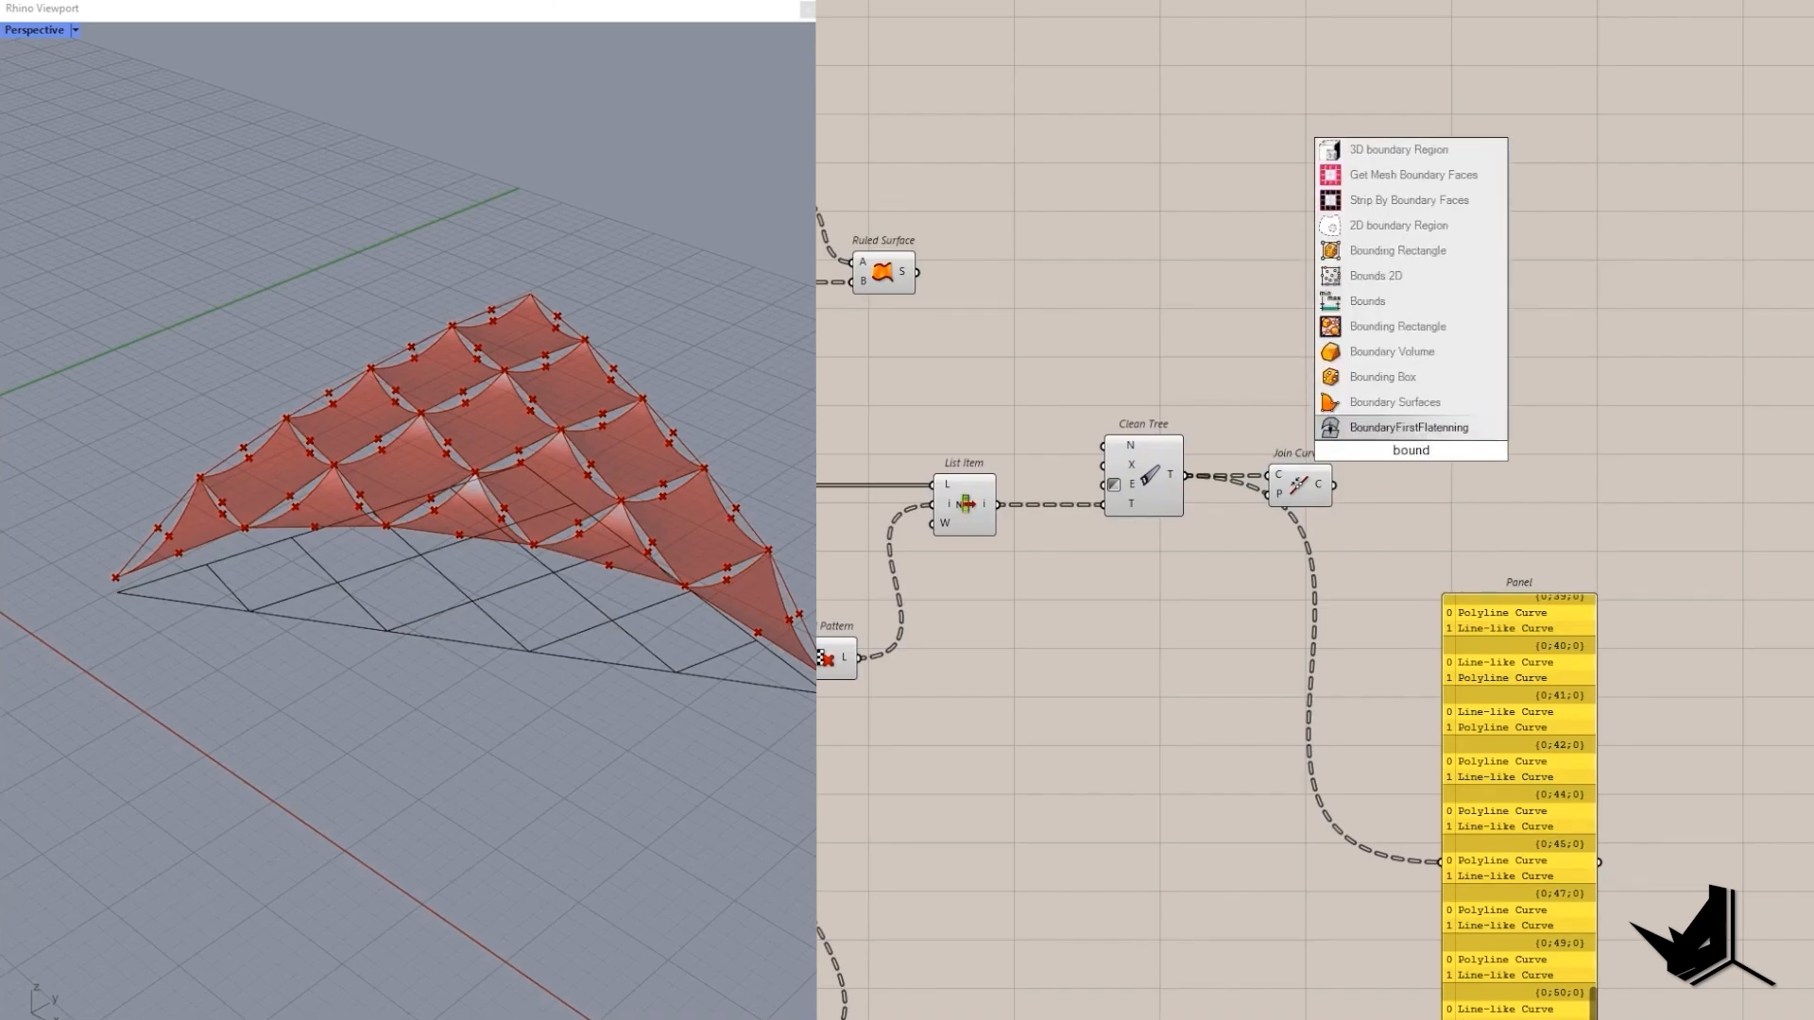
{"action": "left_click", "coordinate": [1394, 402]}
{"action": "scroll", "coordinate": [1391, 444], "scroll_direction": "up", "scroll_amount": 3}
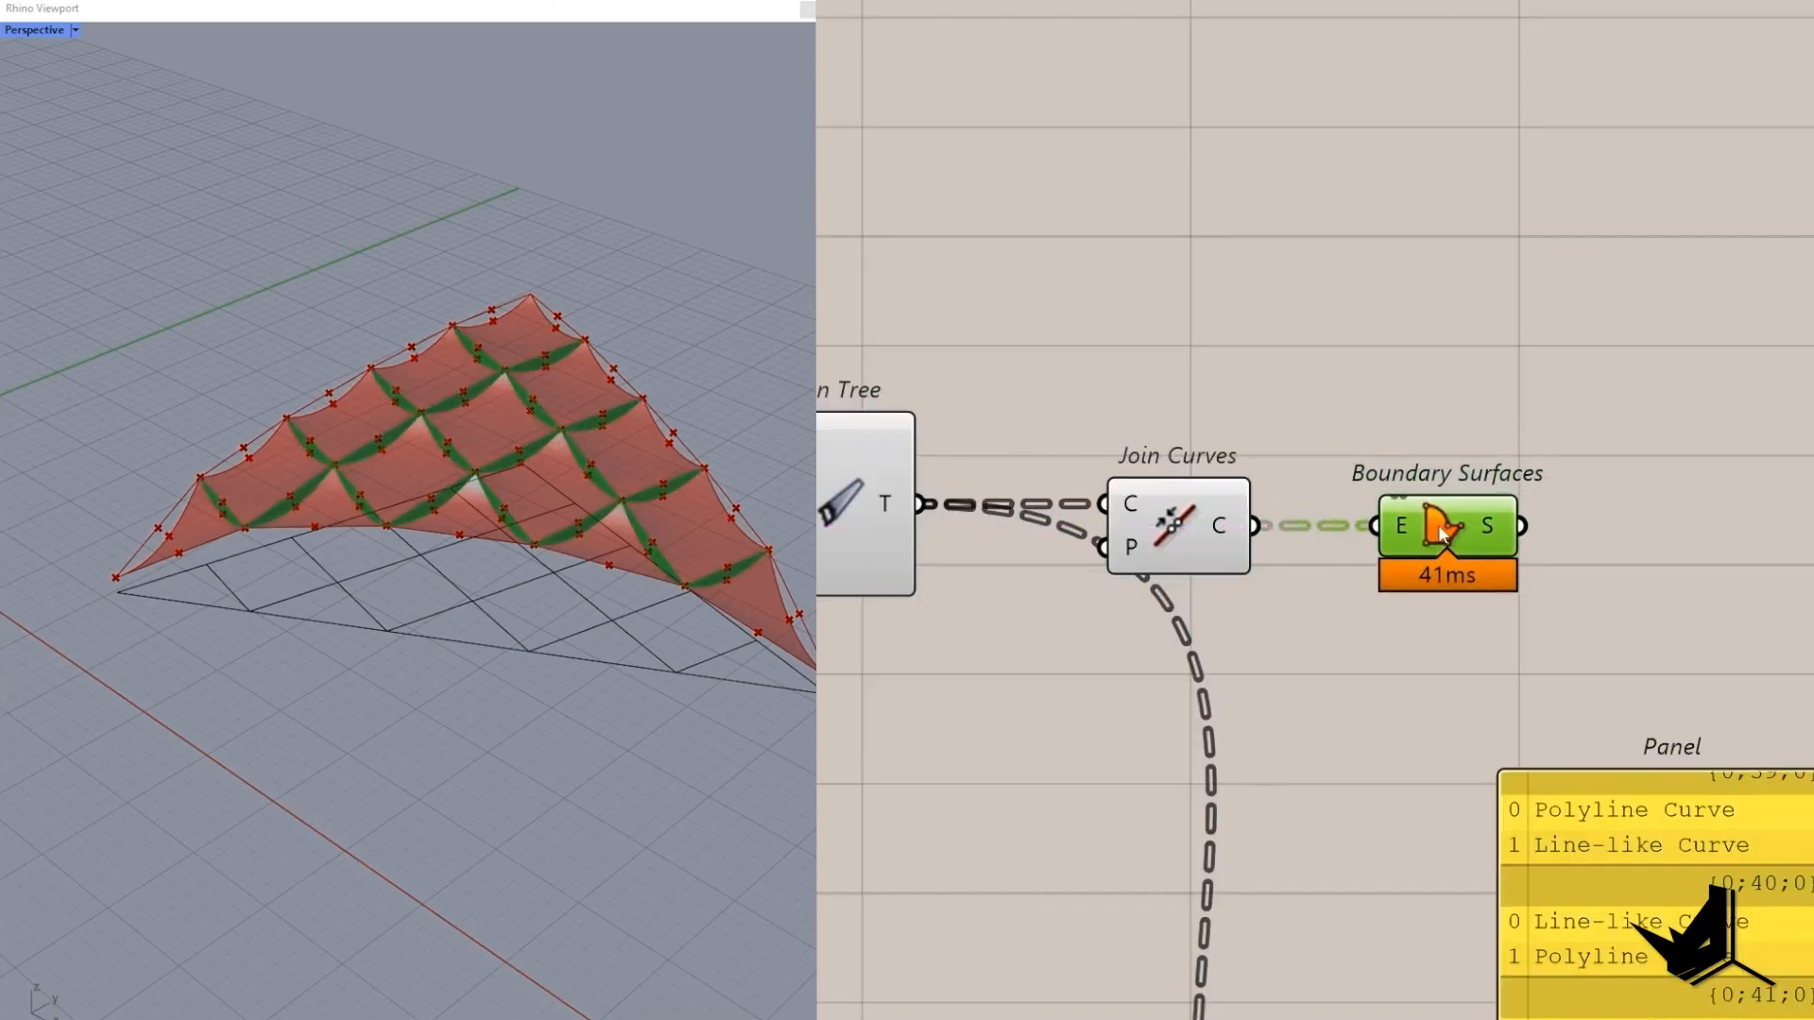
Delete the large Panel and turn off the preview of the Cull Pattern, List Item, Clean Tree and Join Curves components.
{"action": "scroll", "coordinate": [1398, 469], "scroll_direction": "down", "scroll_amount": 3}
{"action": "left_click", "coordinate": [1455, 650]}
{"action": "key", "text": "Delete"}
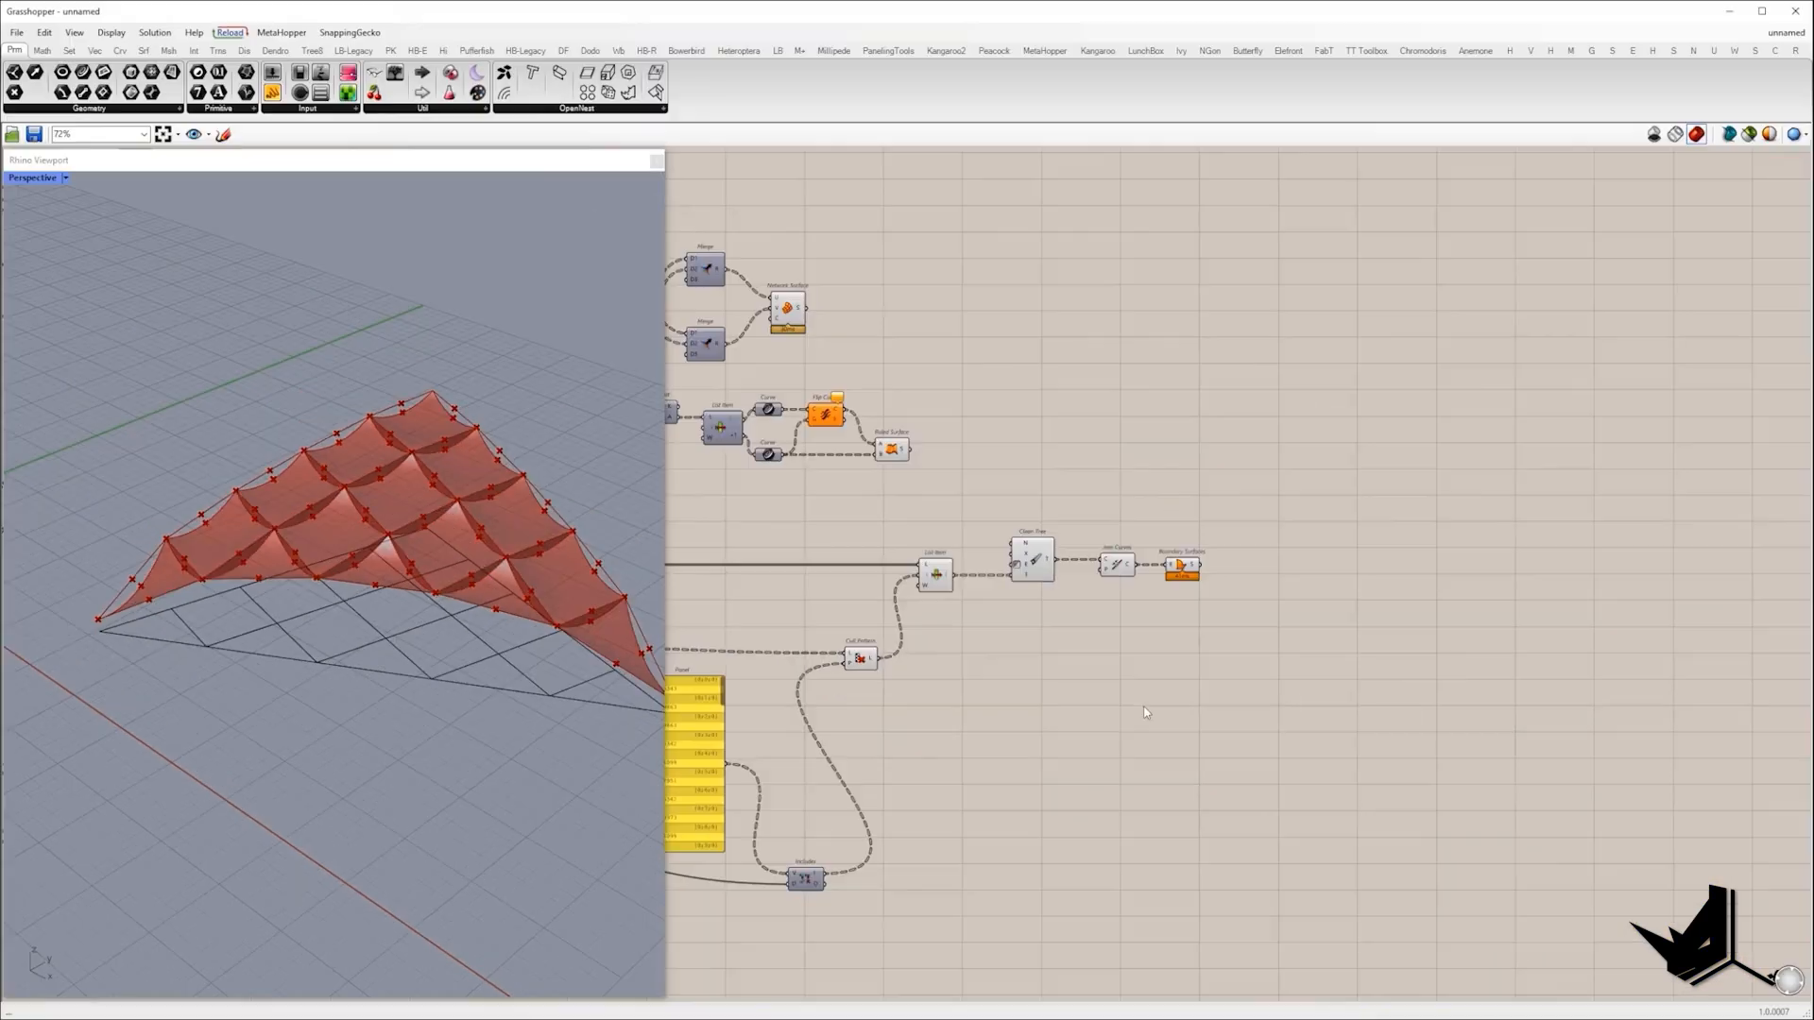
{"action": "left_click_drag", "start_coordinate": [1142, 704], "coordinate": [754, 498]}
{"action": "right_click_drag", "start_coordinate": [919, 434], "coordinate": [1191, 491]}
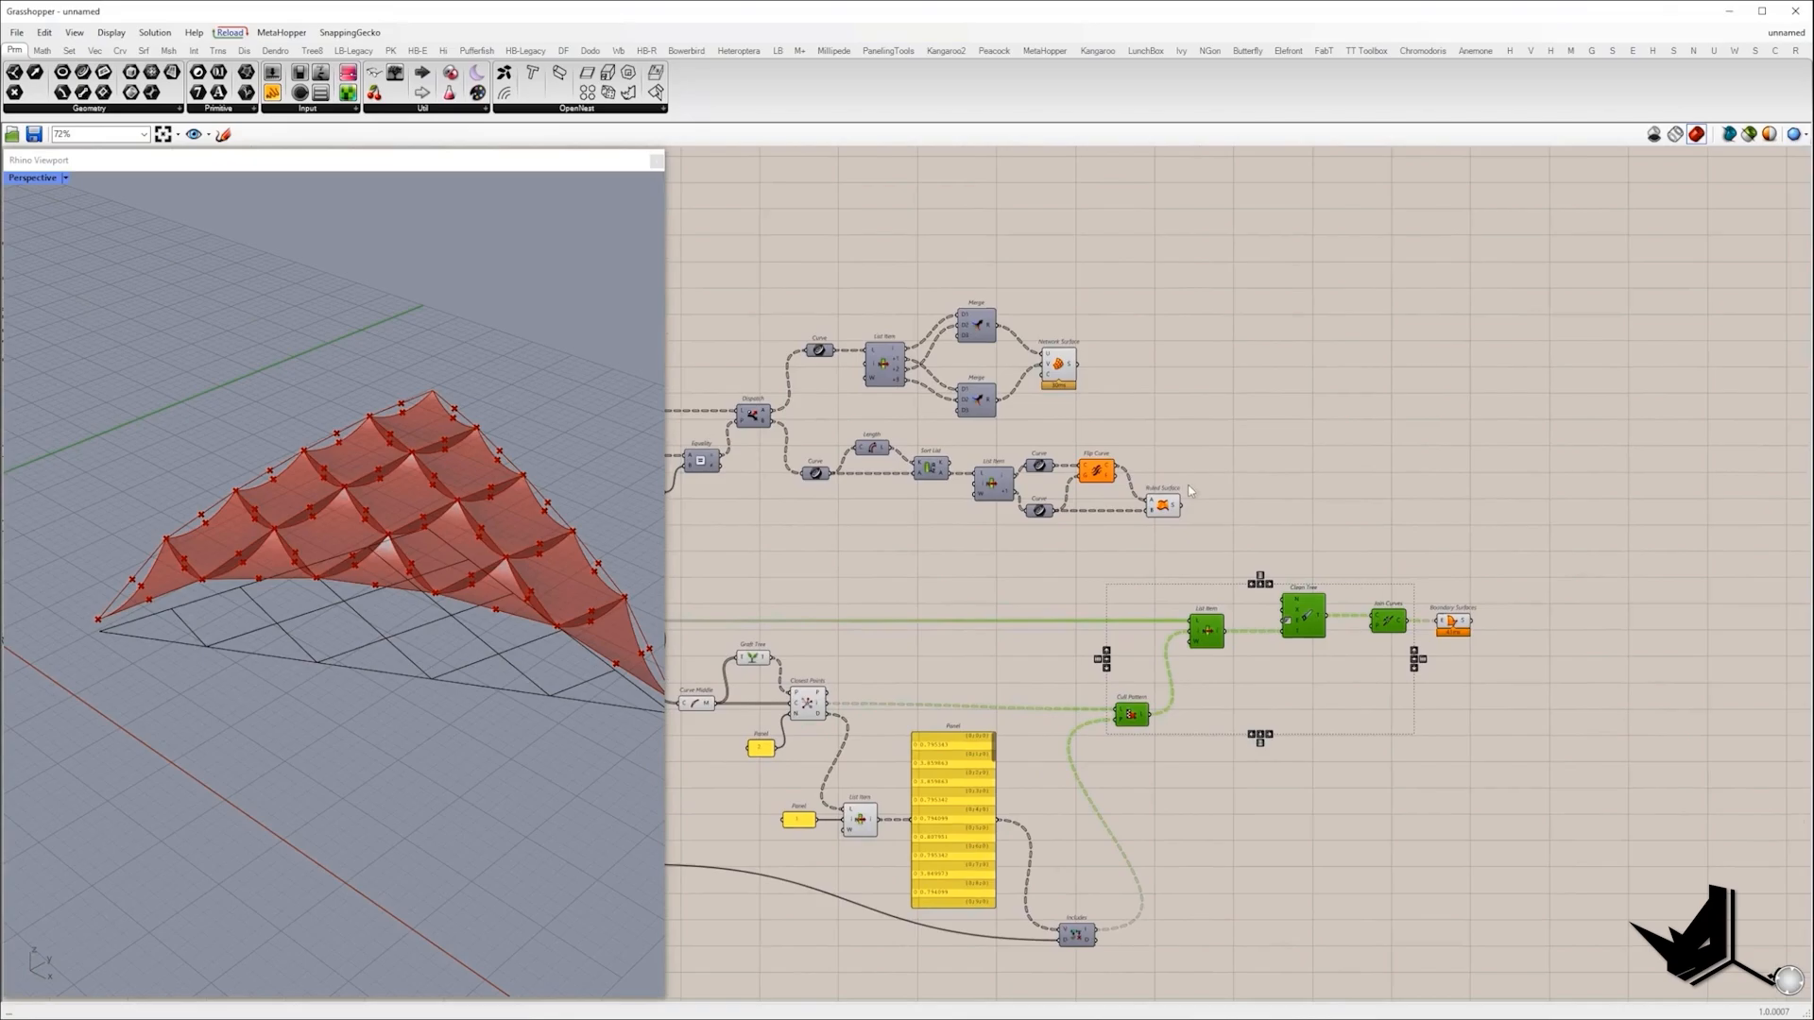
Highlight the Network and Ruled Surfaces, followed by the Boundary Surfaces, and examine how the gaps between the panels are filled.
{"action": "left_click", "coordinate": [1054, 372]}
{"action": "left_click", "coordinate": [1163, 506], "text": "shift"}
{"action": "mouse_move", "coordinate": [451, 473]}
{"action": "right_mouse_down"}
{"action": "mouse_move", "coordinate": [468, 576]}
{"action": "mouse_move", "coordinate": [479, 490]}
{"action": "right_mouse_up"}
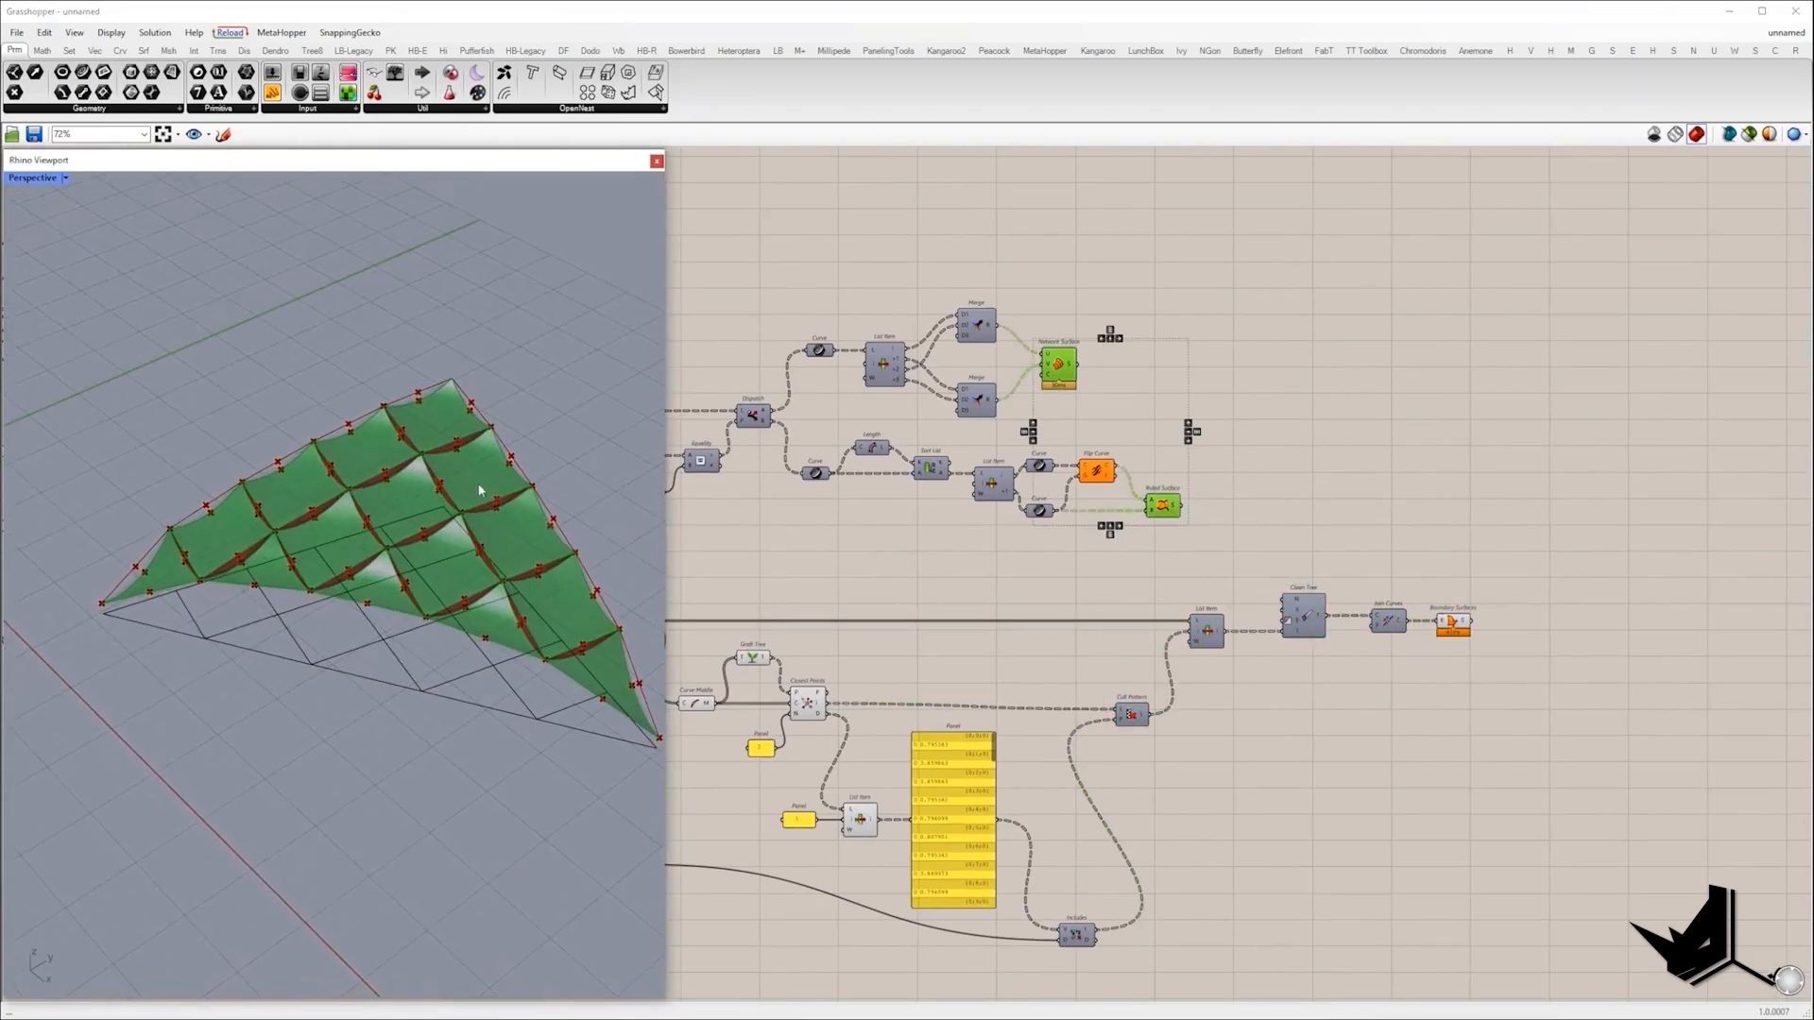
{"action": "left_click", "coordinate": [1463, 623]}
{"action": "scroll", "coordinate": [429, 506], "scroll_direction": "up", "scroll_amount": 5}
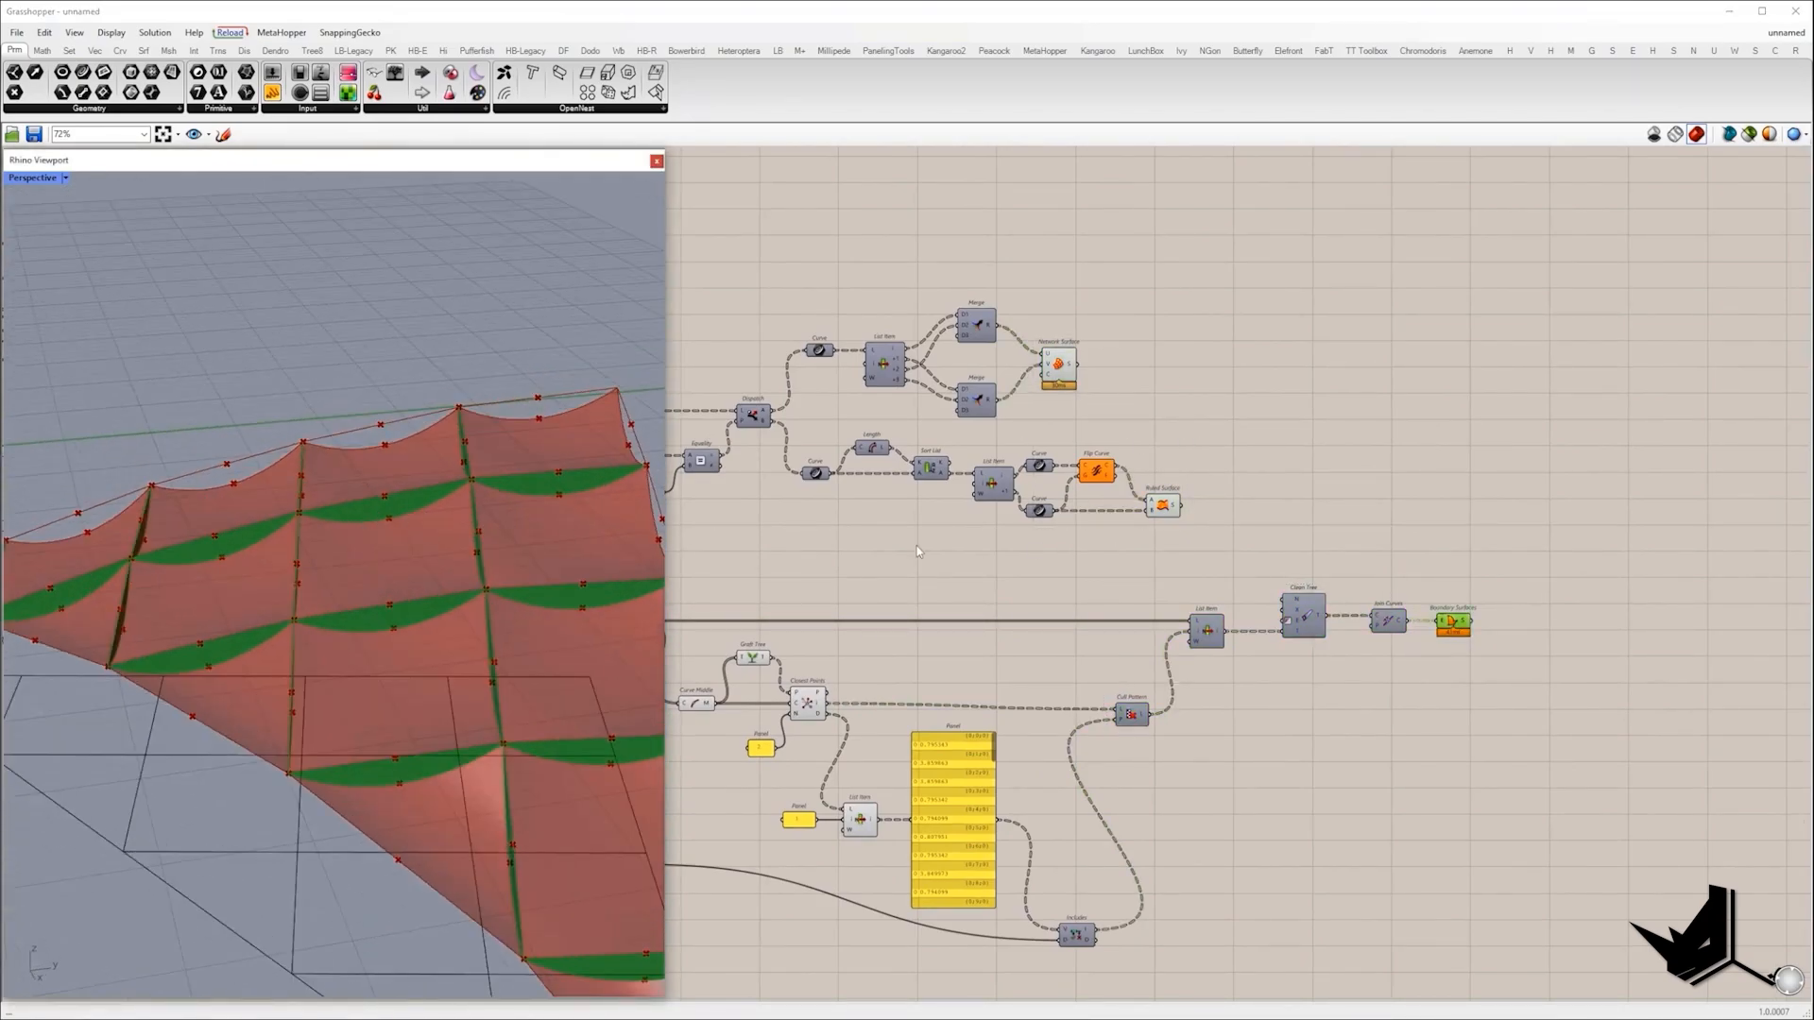
{"action": "right_click_drag", "start_coordinate": [406, 540], "coordinate": [437, 518]}
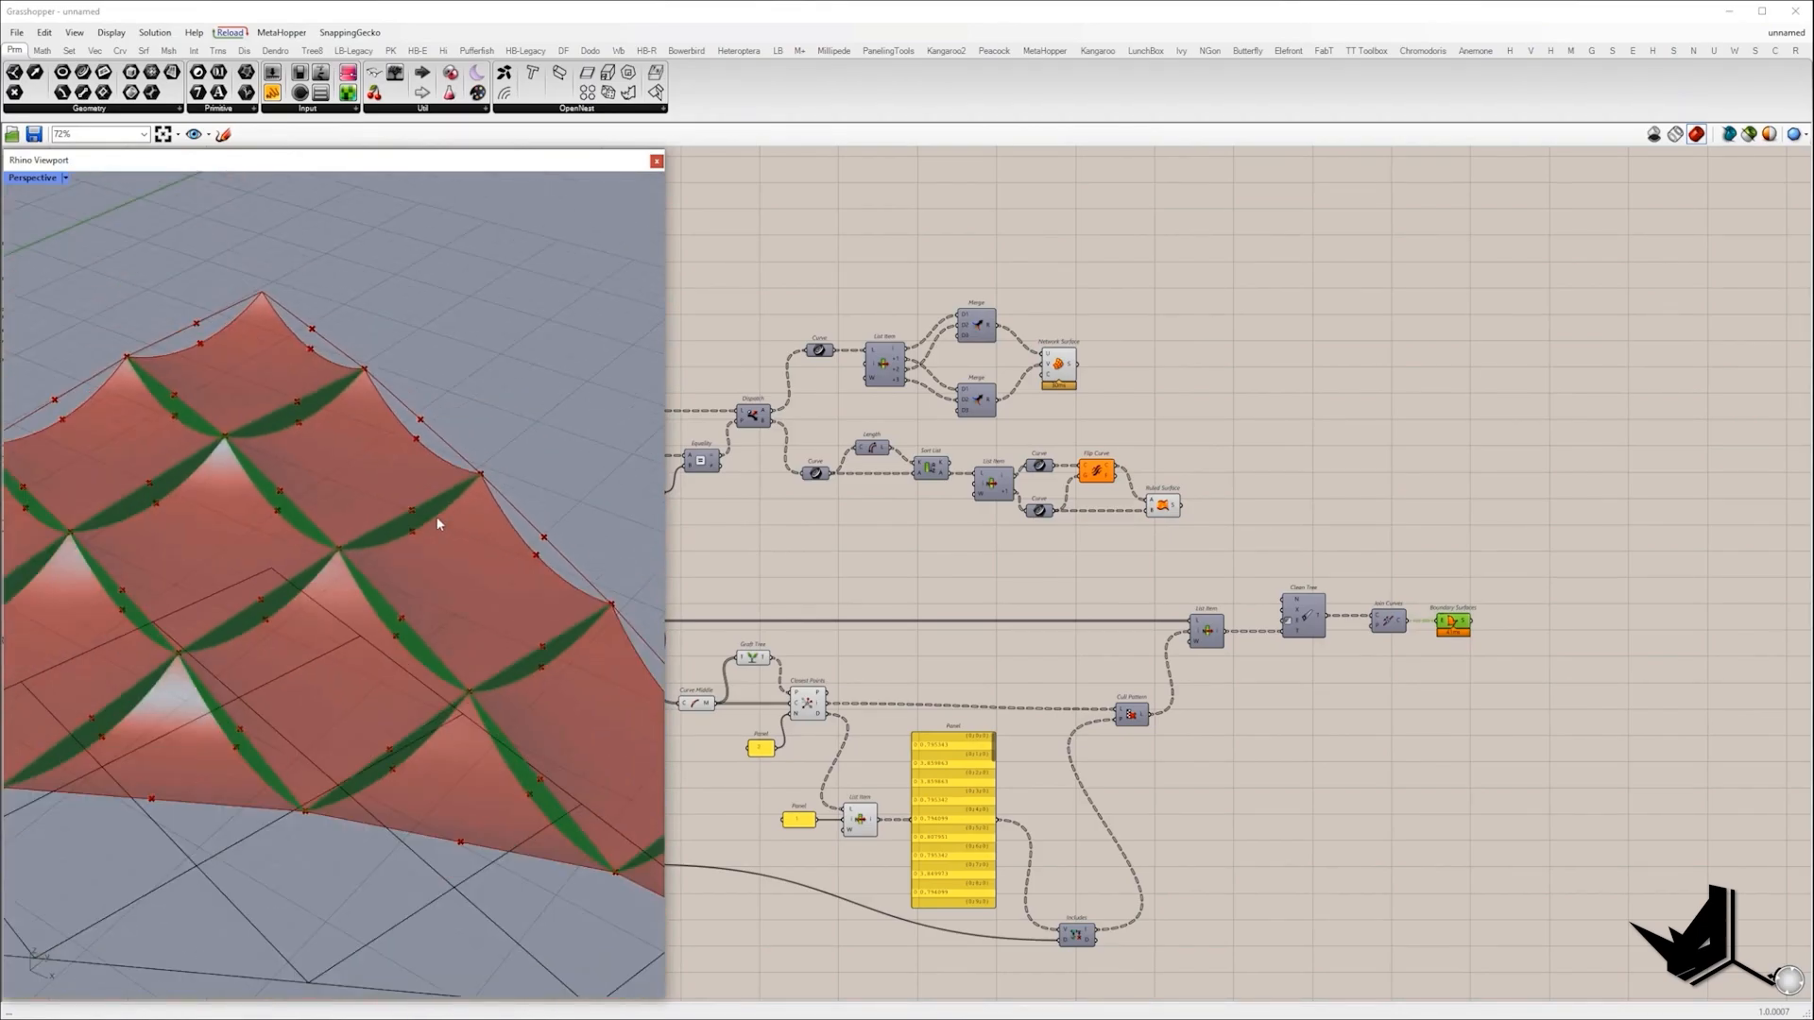
{"action": "scroll", "coordinate": [382, 533], "scroll_direction": "up", "scroll_amount": 3}
{"action": "scroll", "coordinate": [456, 481], "scroll_direction": "down", "scroll_amount": 2}
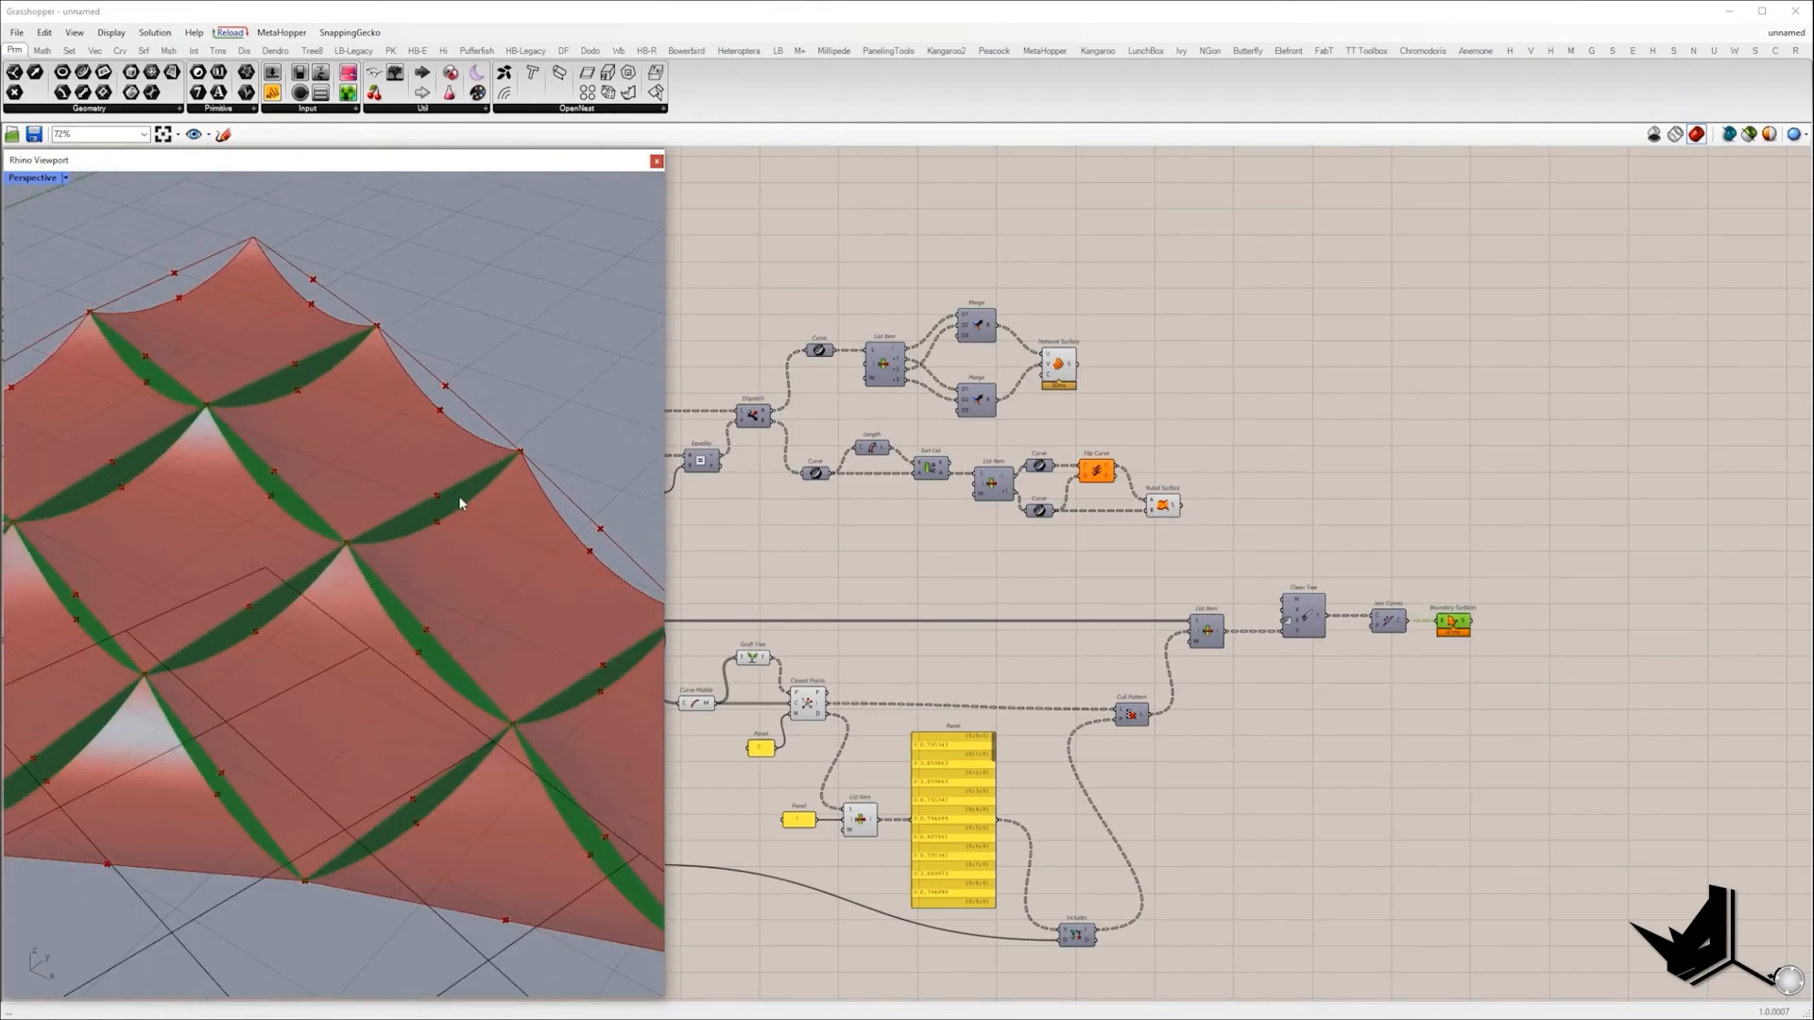
{"action": "scroll", "coordinate": [424, 510], "scroll_direction": "up", "scroll_amount": 5}
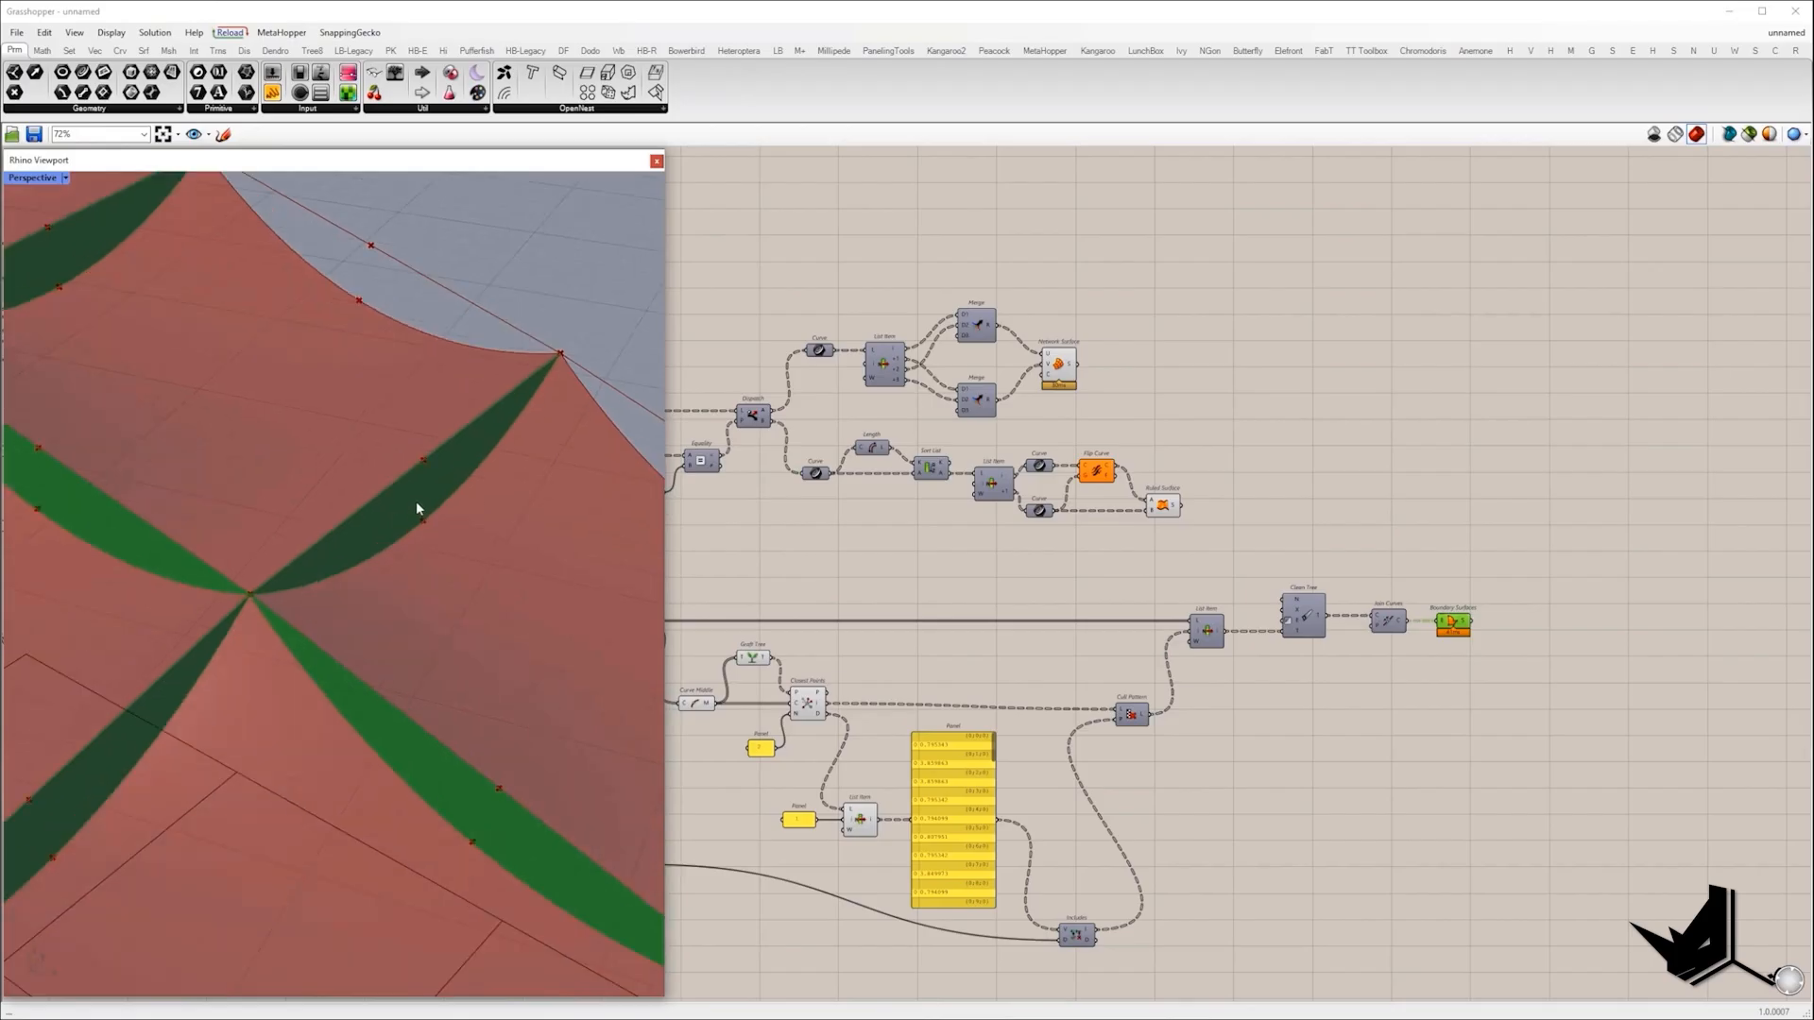
Mark the two edge midpoints of one gap surface on a temporary screen capture.
{"action": "key", "text": "Print"}
{"action": "left_click_drag", "start_coordinate": [174, 236], "coordinate": [556, 609]}
{"action": "left_click_drag", "start_coordinate": [556, 609], "coordinate": [740, 794]}
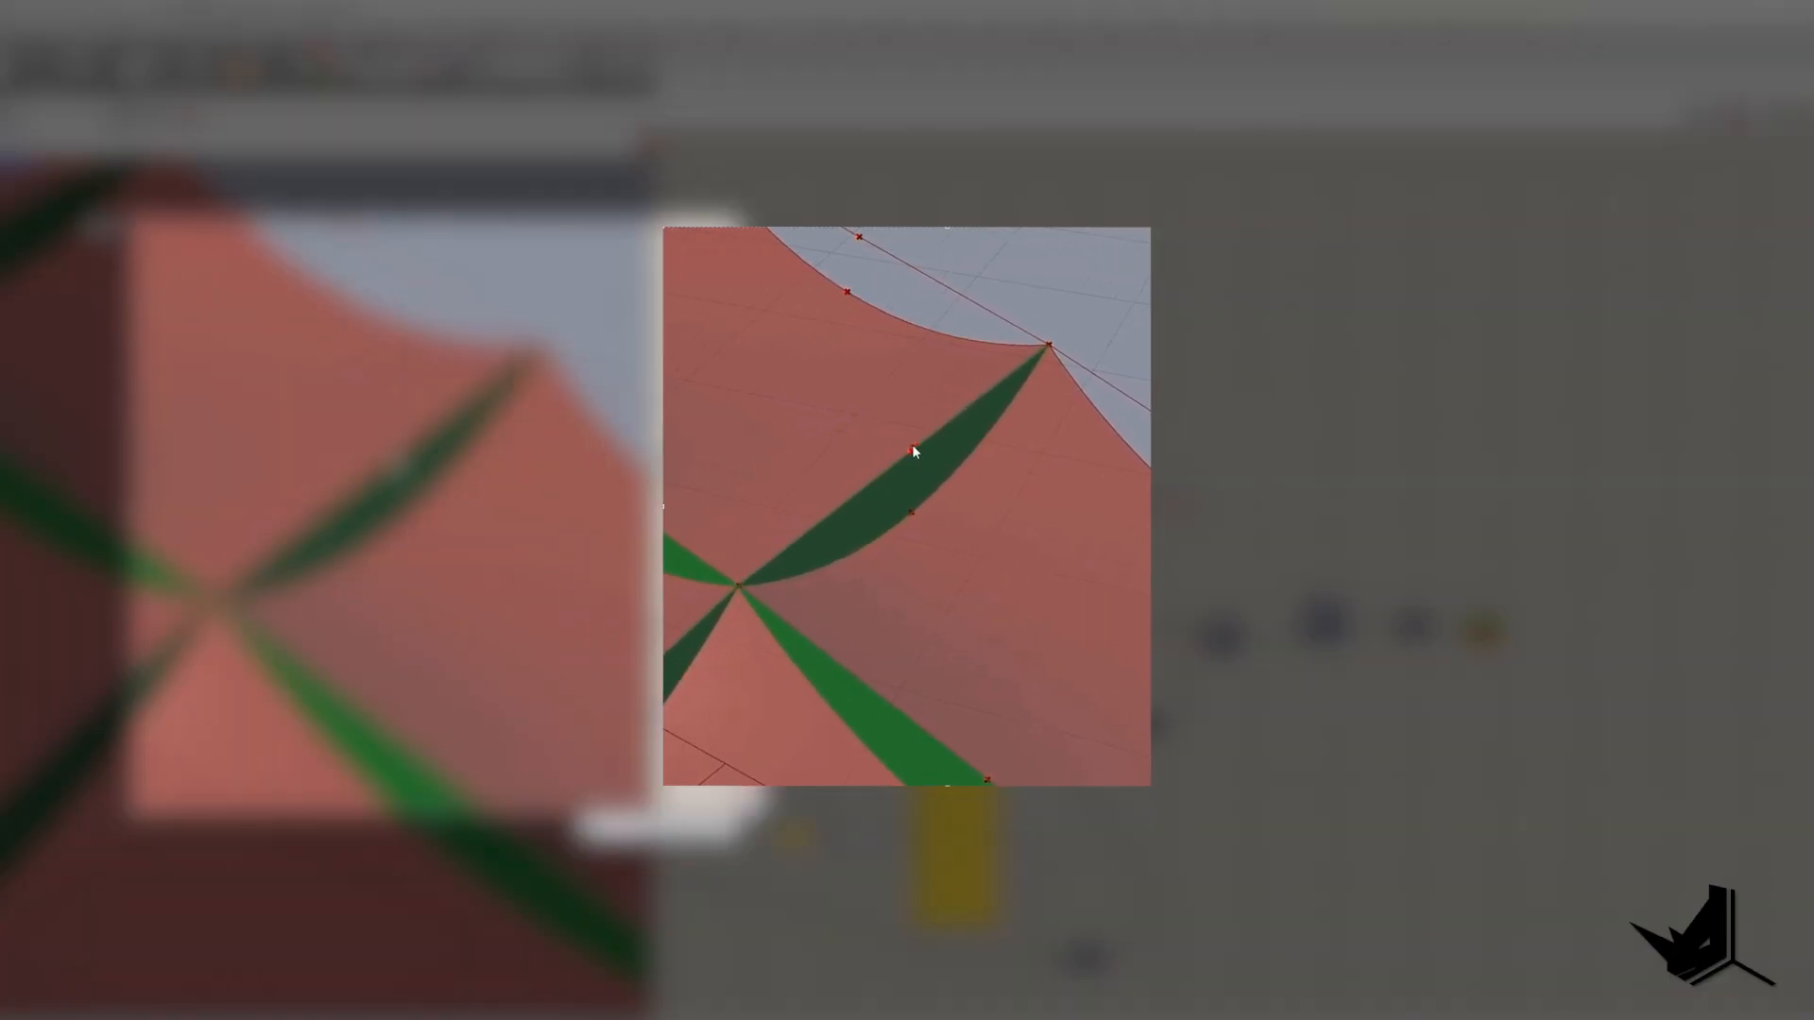
{"action": "left_click_drag", "start_coordinate": [921, 450], "coordinate": [918, 448]}
{"action": "left_click_drag", "start_coordinate": [926, 549], "coordinate": [912, 529]}
{"action": "left_click_drag", "start_coordinate": [915, 512], "coordinate": [913, 513]}
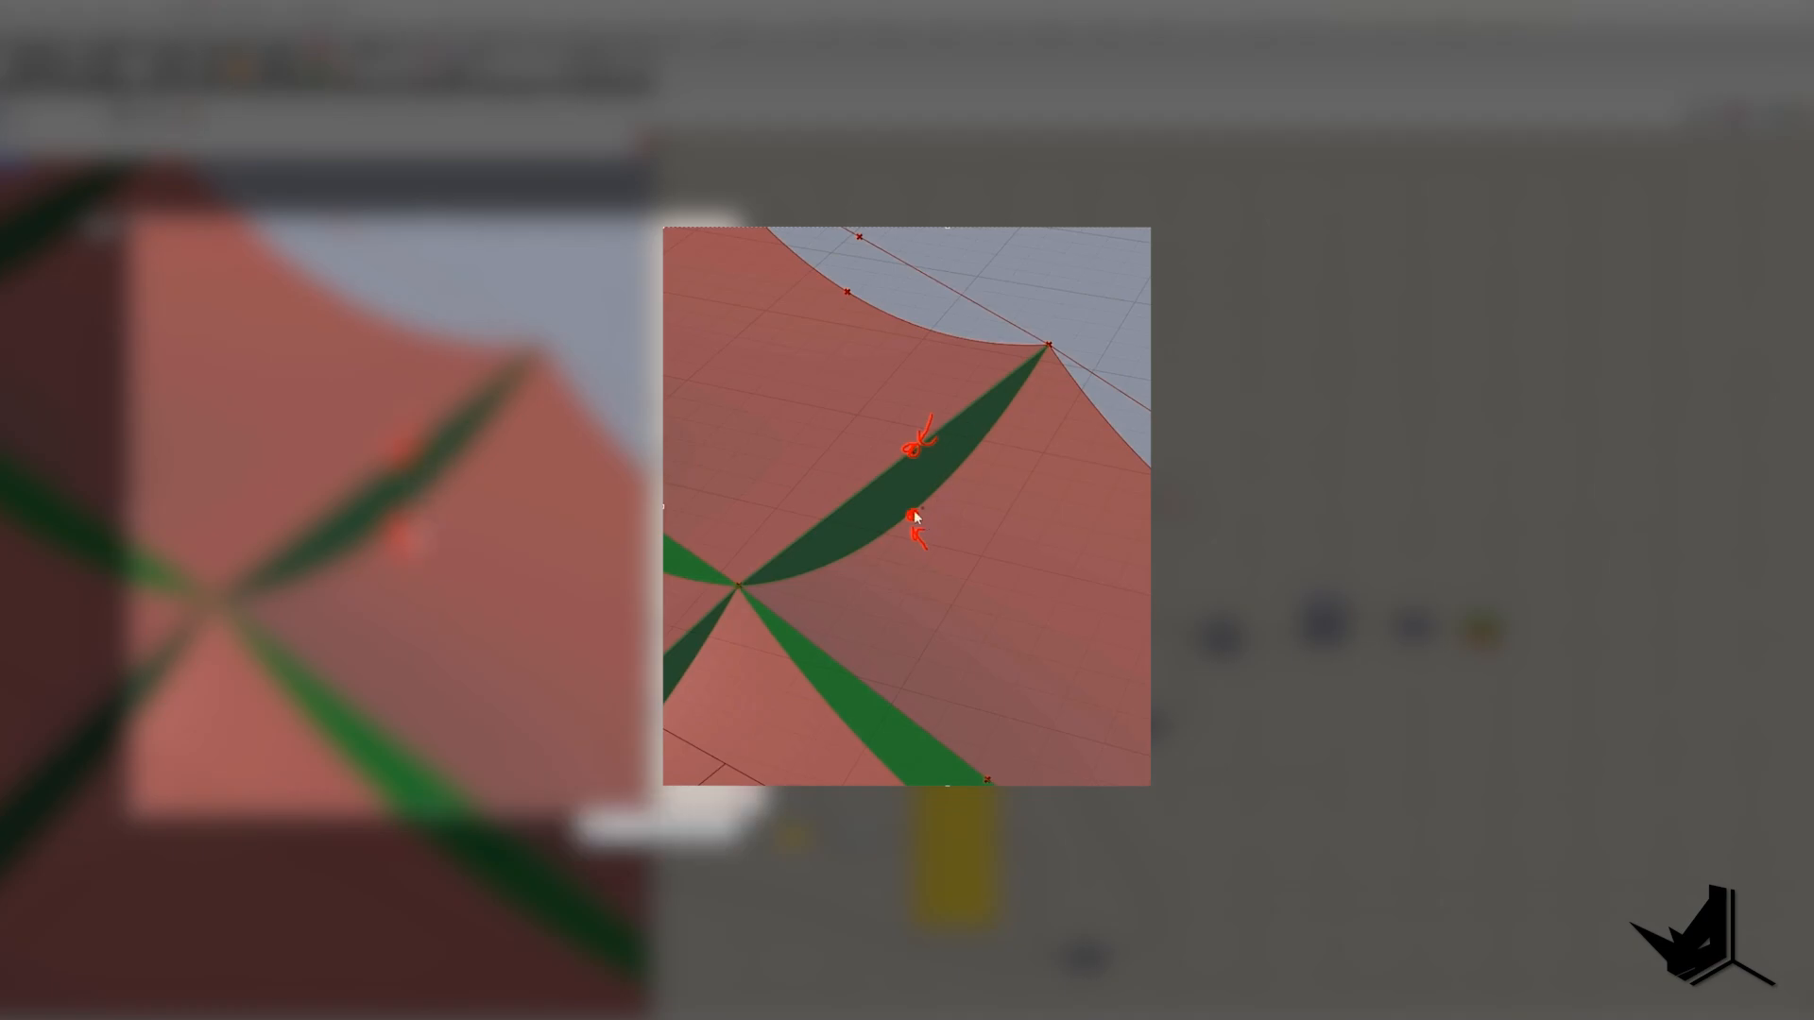
{"action": "key", "text": "Escape"}
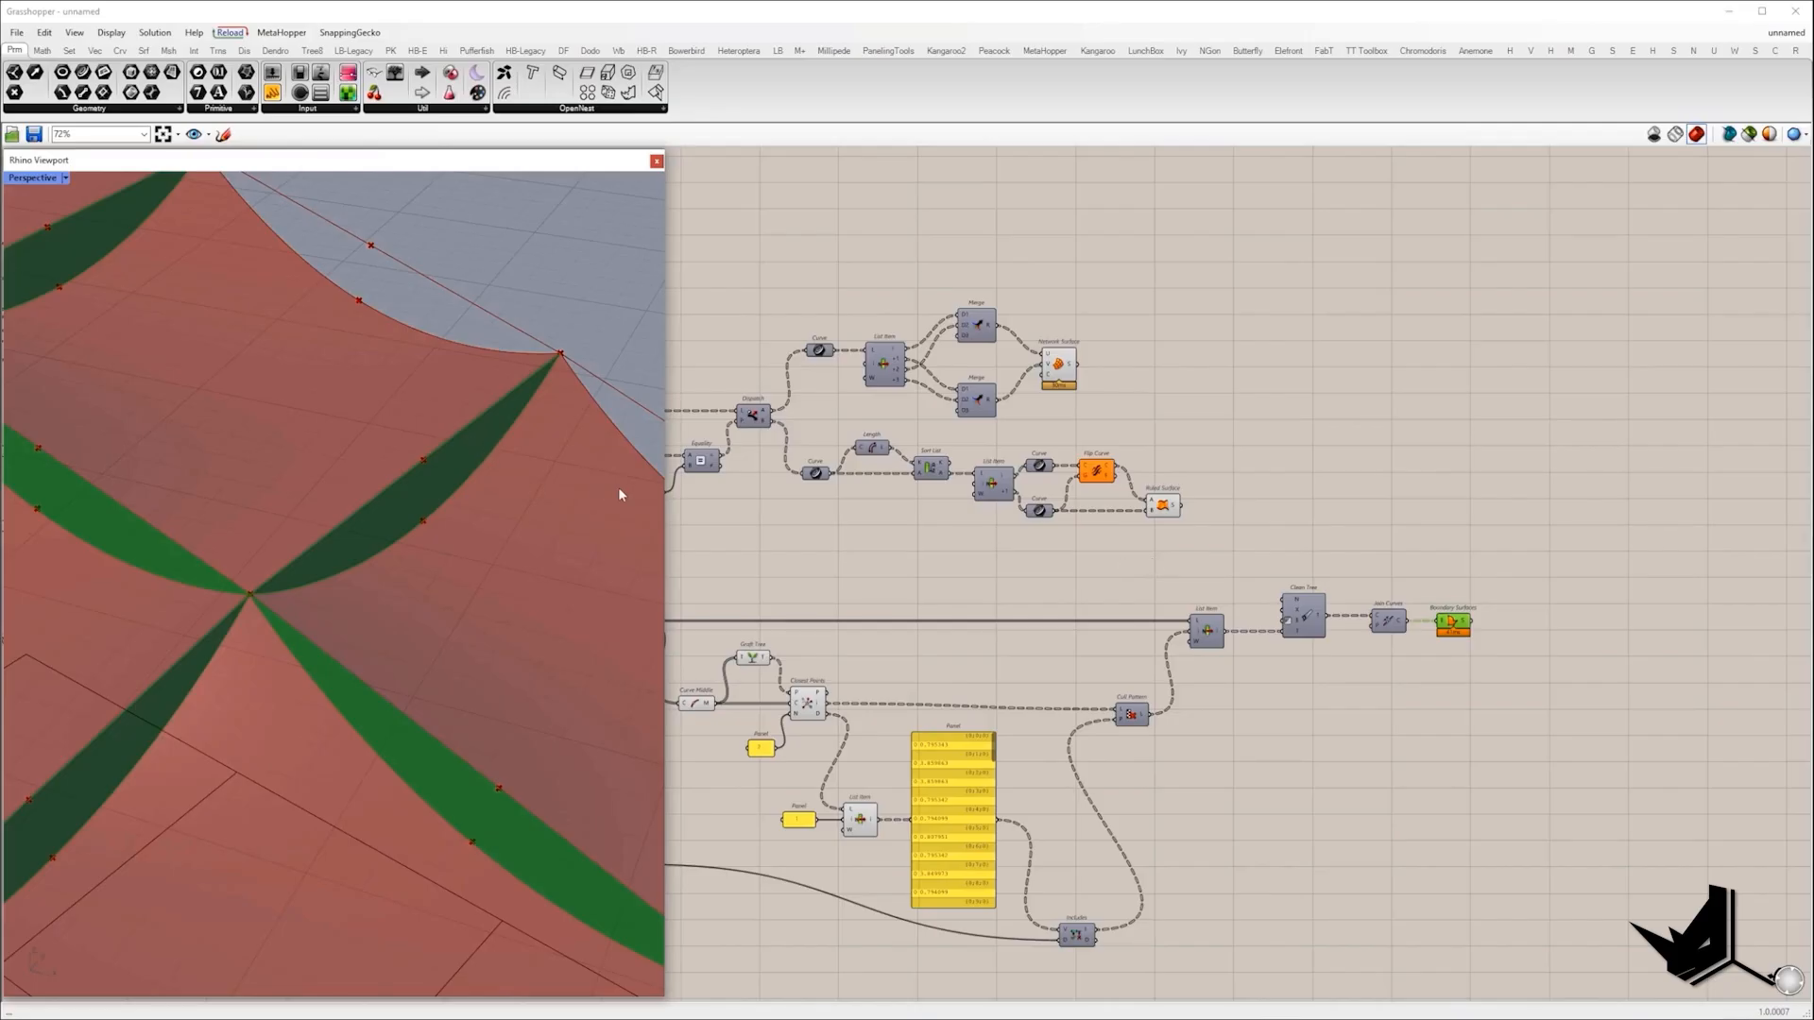
Add an Area component with the Boundary Surfaces S output as geometry.
{"action": "right_click_drag", "start_coordinate": [1113, 624], "coordinate": [969, 616]}
{"action": "scroll", "coordinate": [1309, 618], "scroll_direction": "up", "scroll_amount": 2}
{"action": "right_click_drag", "start_coordinate": [1309, 616], "coordinate": [1273, 593]}
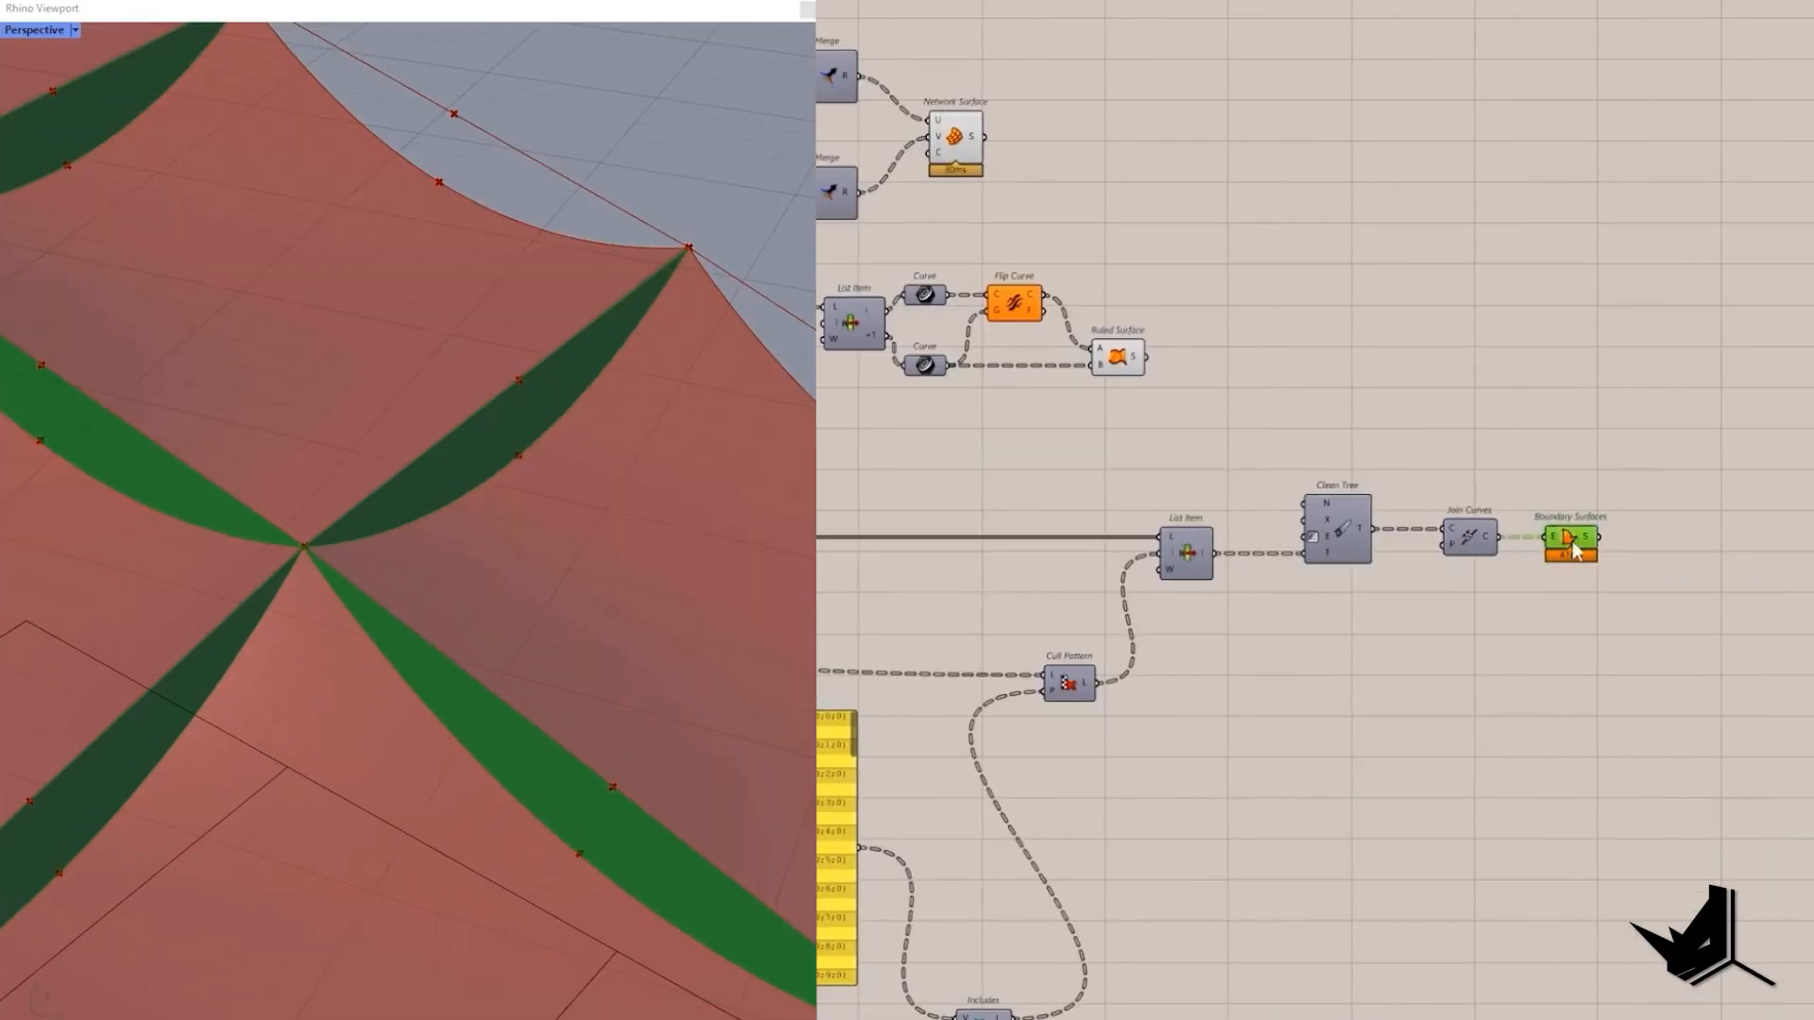
{"action": "left_click", "coordinate": [1398, 617]}
{"action": "right_click_drag", "start_coordinate": [1409, 619], "coordinate": [1248, 619]}
{"action": "double_click", "coordinate": [1249, 618]}
{"action": "type", "text": "area"}
{"action": "left_click", "coordinate": [1208, 596]}
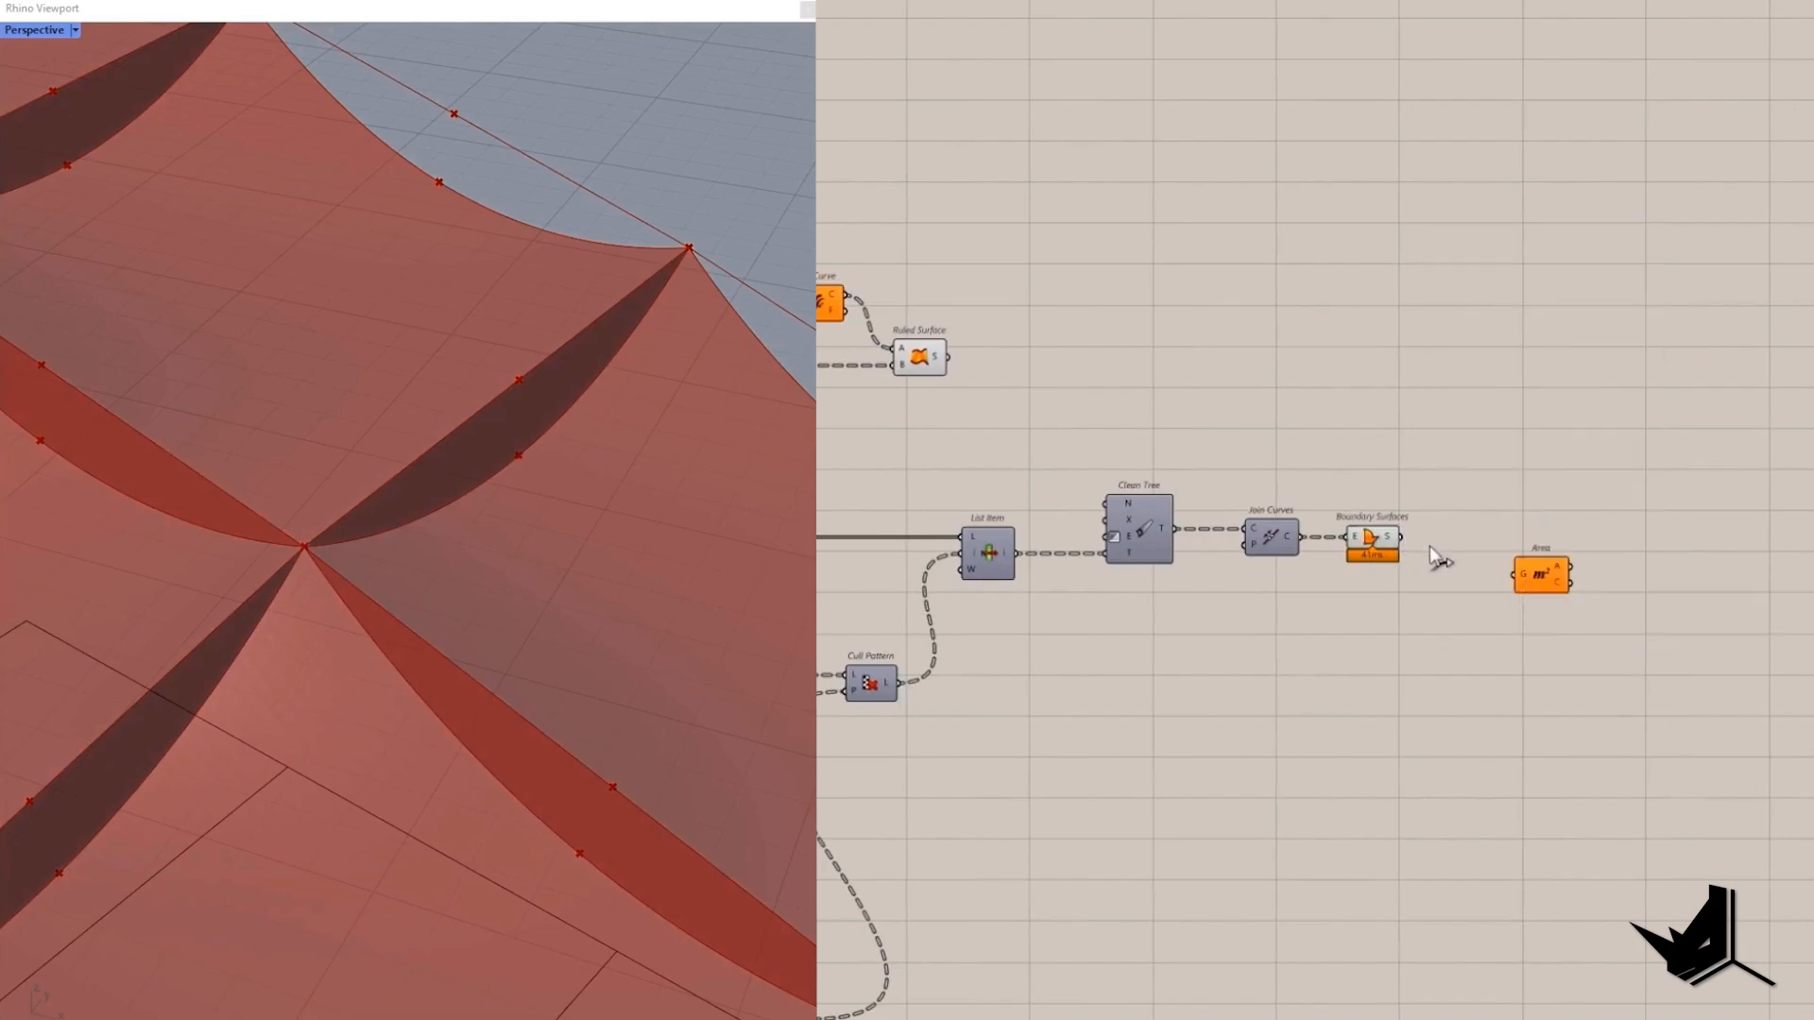
{"action": "left_click", "coordinate": [1540, 583]}
{"action": "scroll", "coordinate": [1216, 472], "scroll_direction": "up", "scroll_amount": 3}
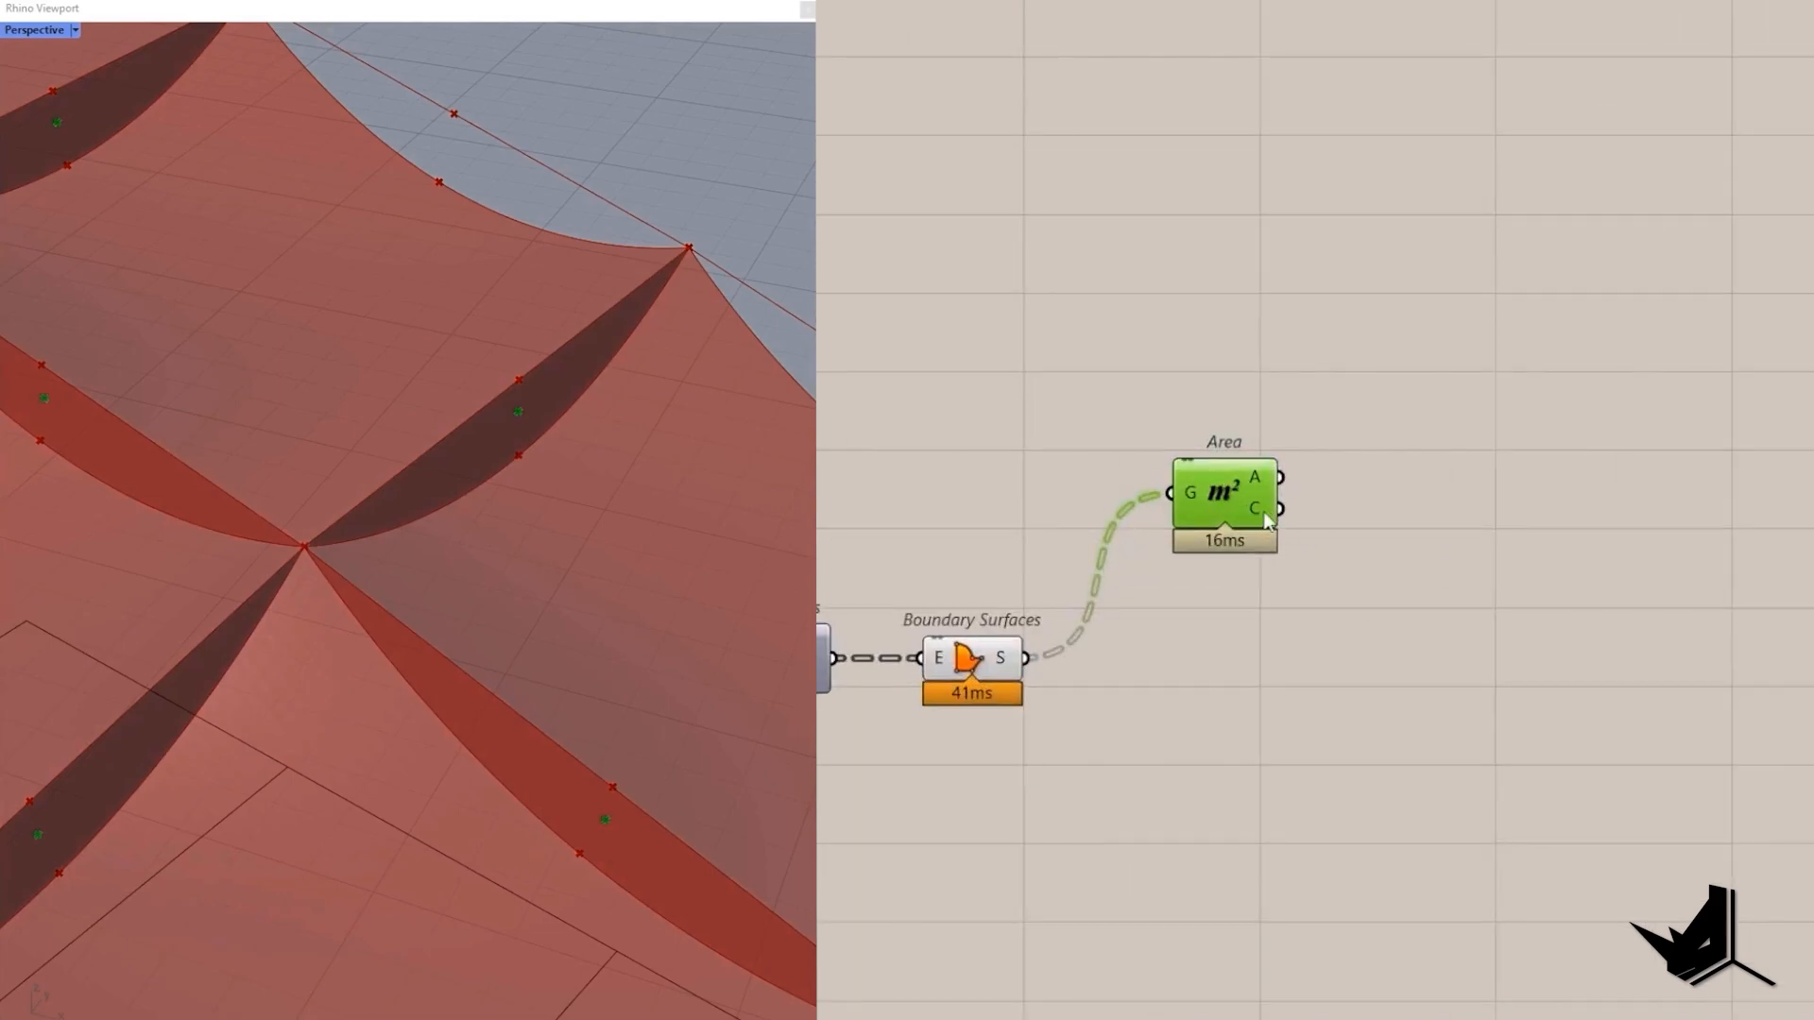
Add a Cull Duplicates component for the Area centroids C and set it to Leave One.
{"action": "double_click", "coordinate": [1506, 574]}
{"action": "type", "text": "cull"}
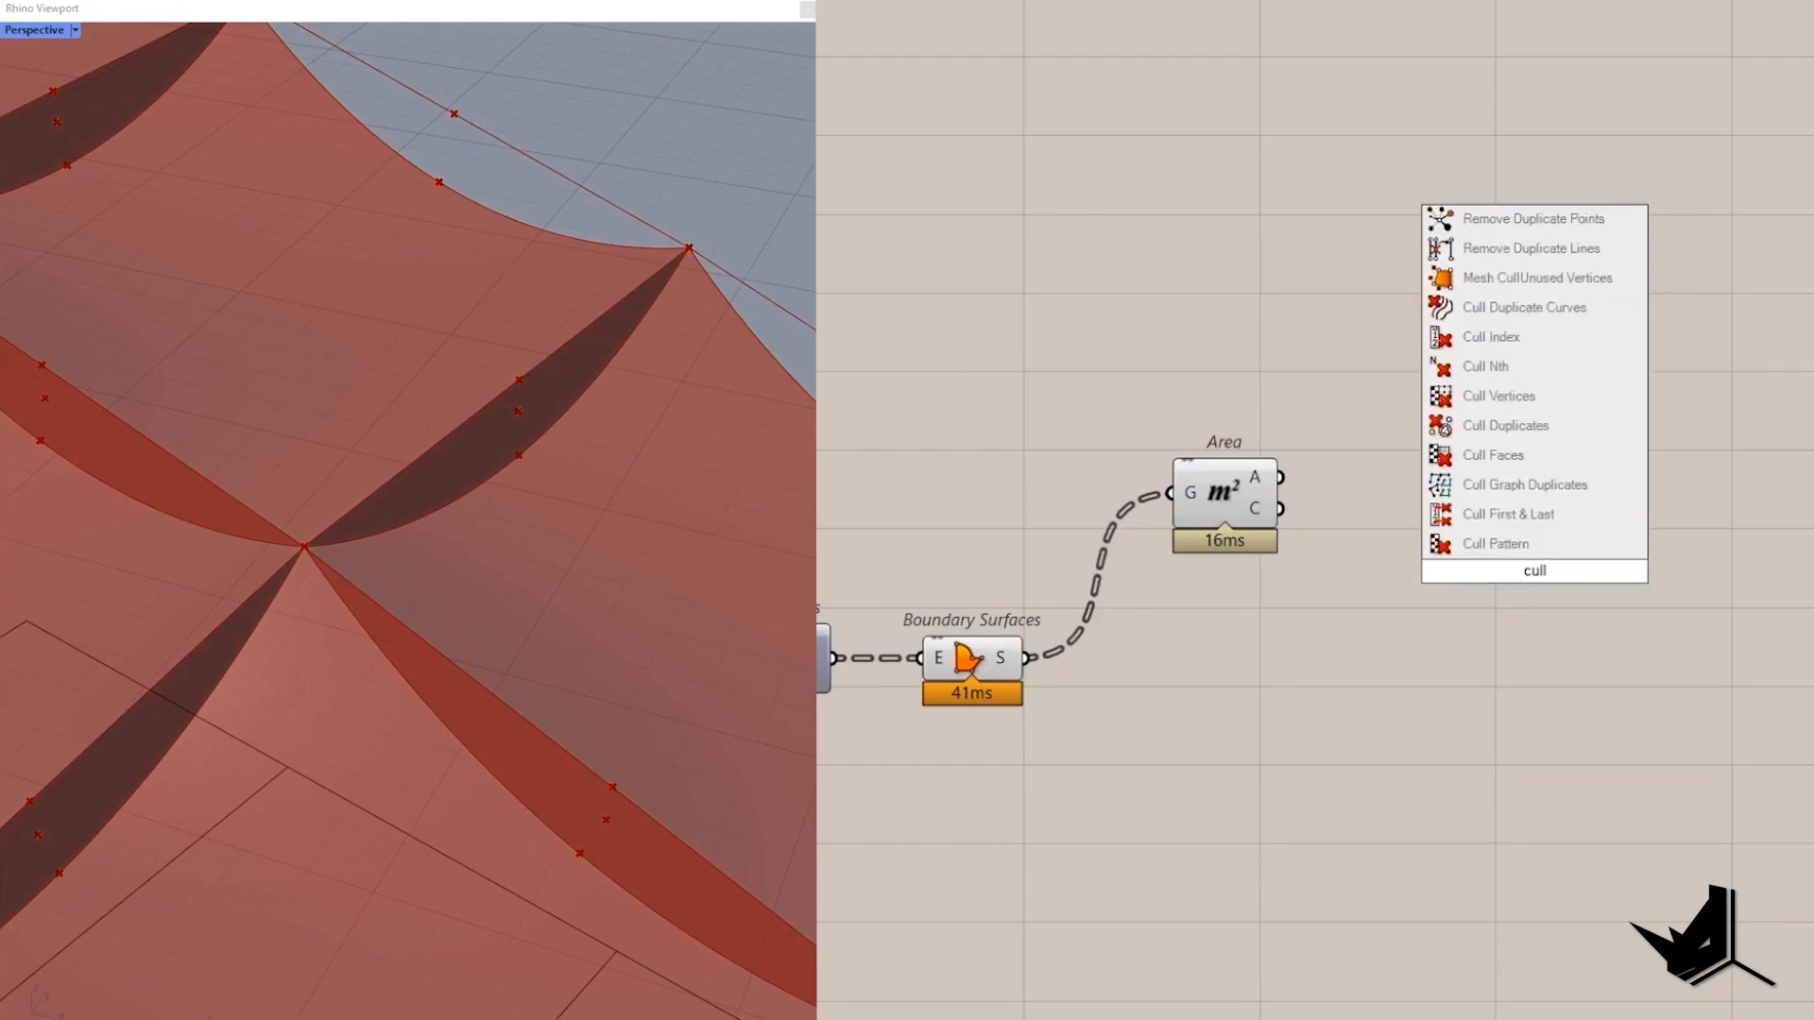
{"action": "left_click", "coordinate": [1506, 427]}
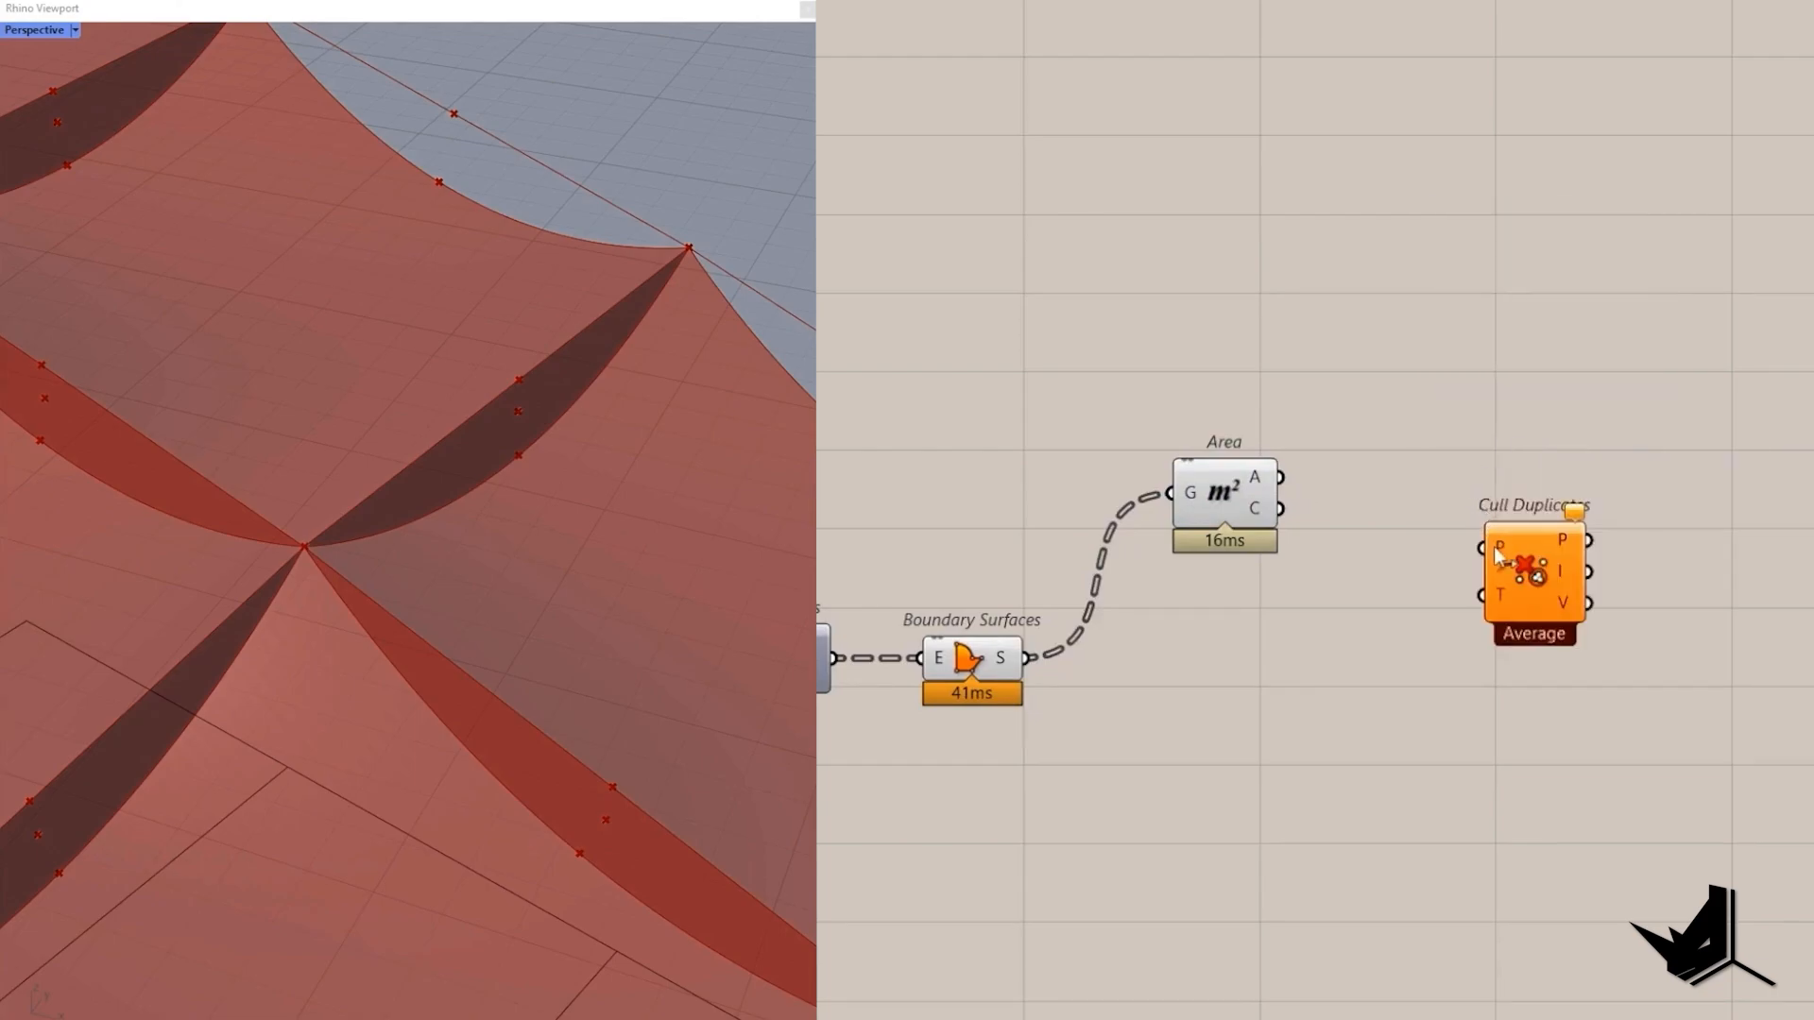
{"action": "left_click_drag", "start_coordinate": [1496, 556], "coordinate": [1397, 515]}
{"action": "right_click", "coordinate": [1442, 543]}
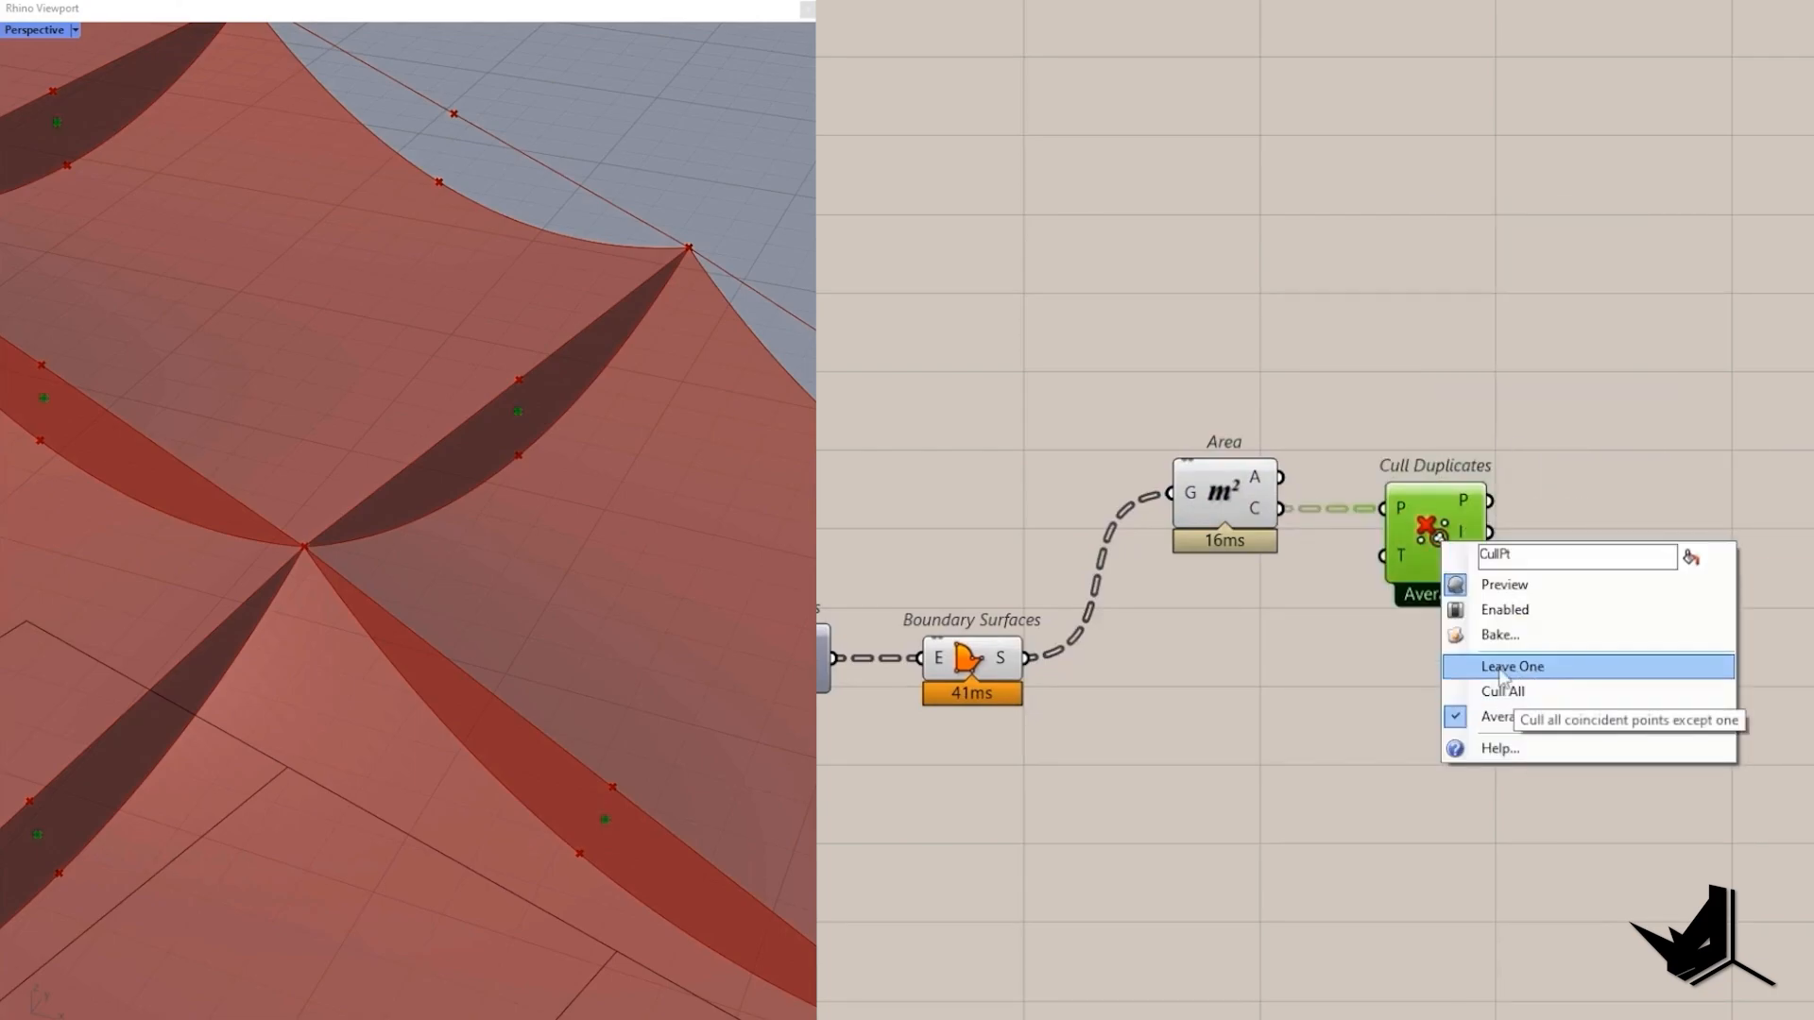
{"action": "left_click", "coordinate": [1500, 669]}
Add a List Item component with the Boundary Surfaces S output as L and the Cull Duplicates I output as index.
{"action": "double_click", "coordinate": [1640, 632]}
{"action": "type", "text": "list"}
{"action": "left_click", "coordinate": [1581, 612]}
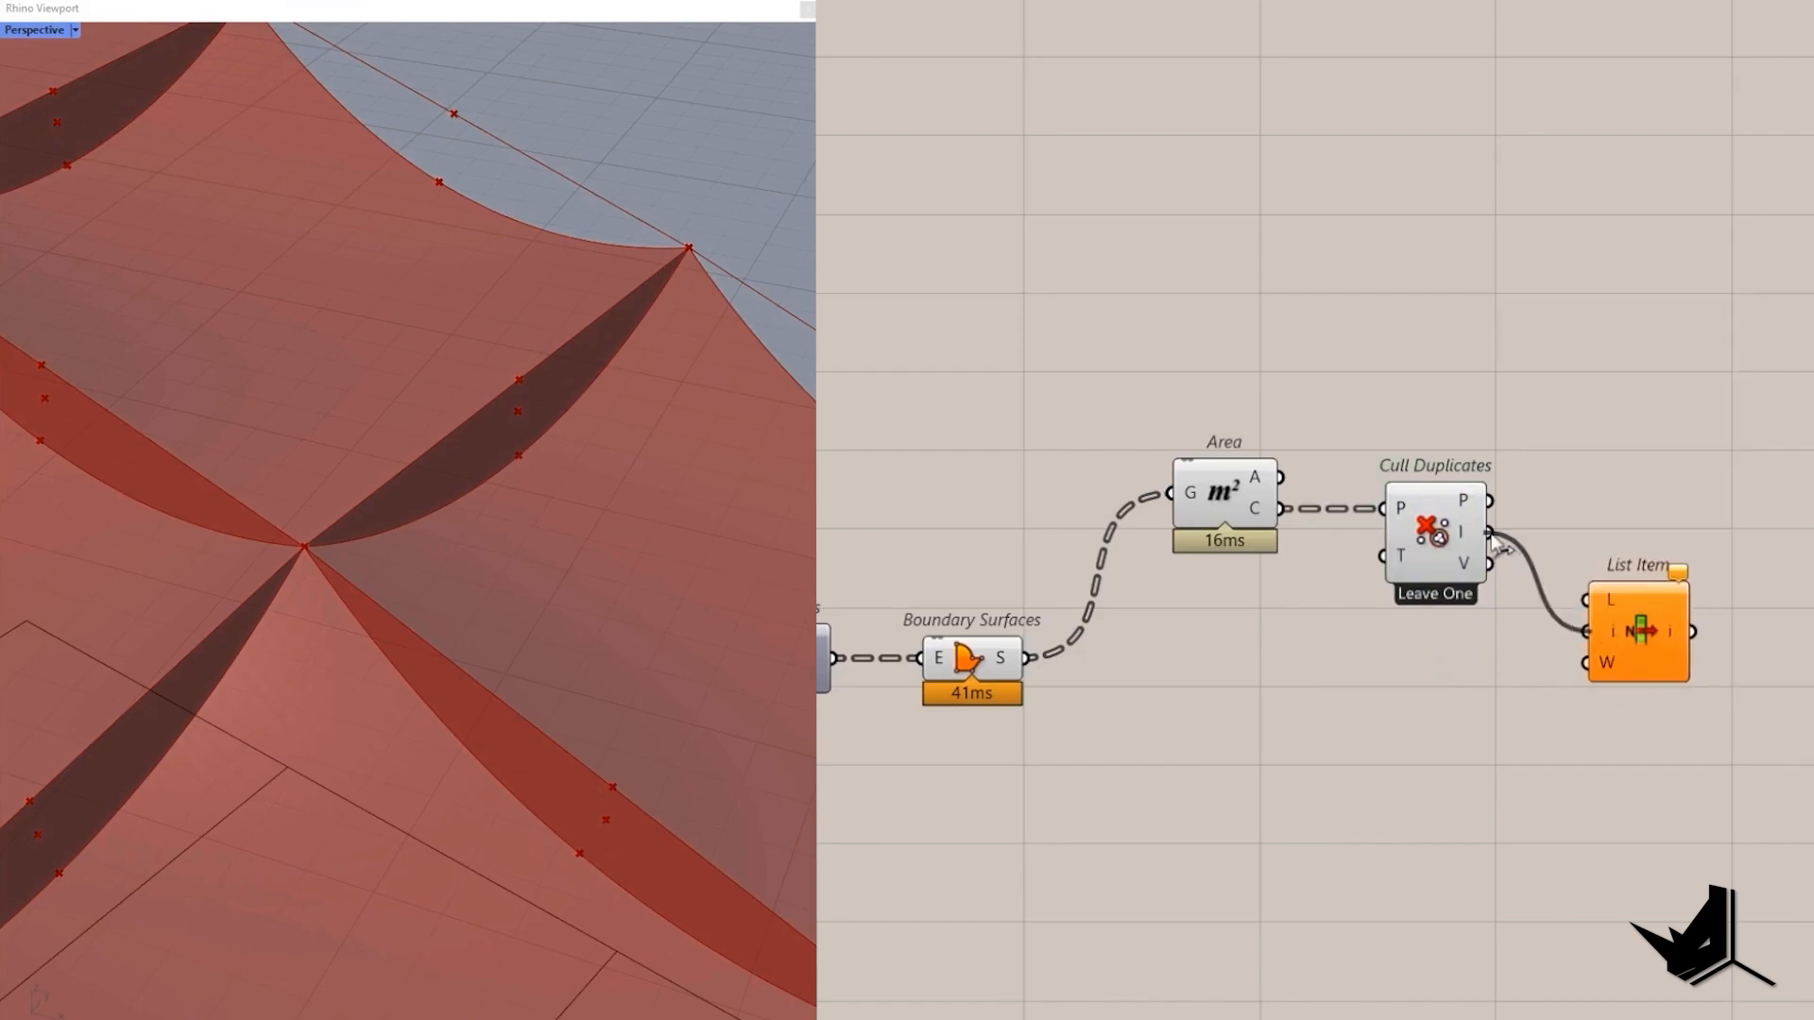
{"action": "left_click_drag", "start_coordinate": [1587, 599], "coordinate": [1027, 658]}
{"action": "scroll", "coordinate": [1101, 400], "scroll_direction": "down", "scroll_amount": 3}
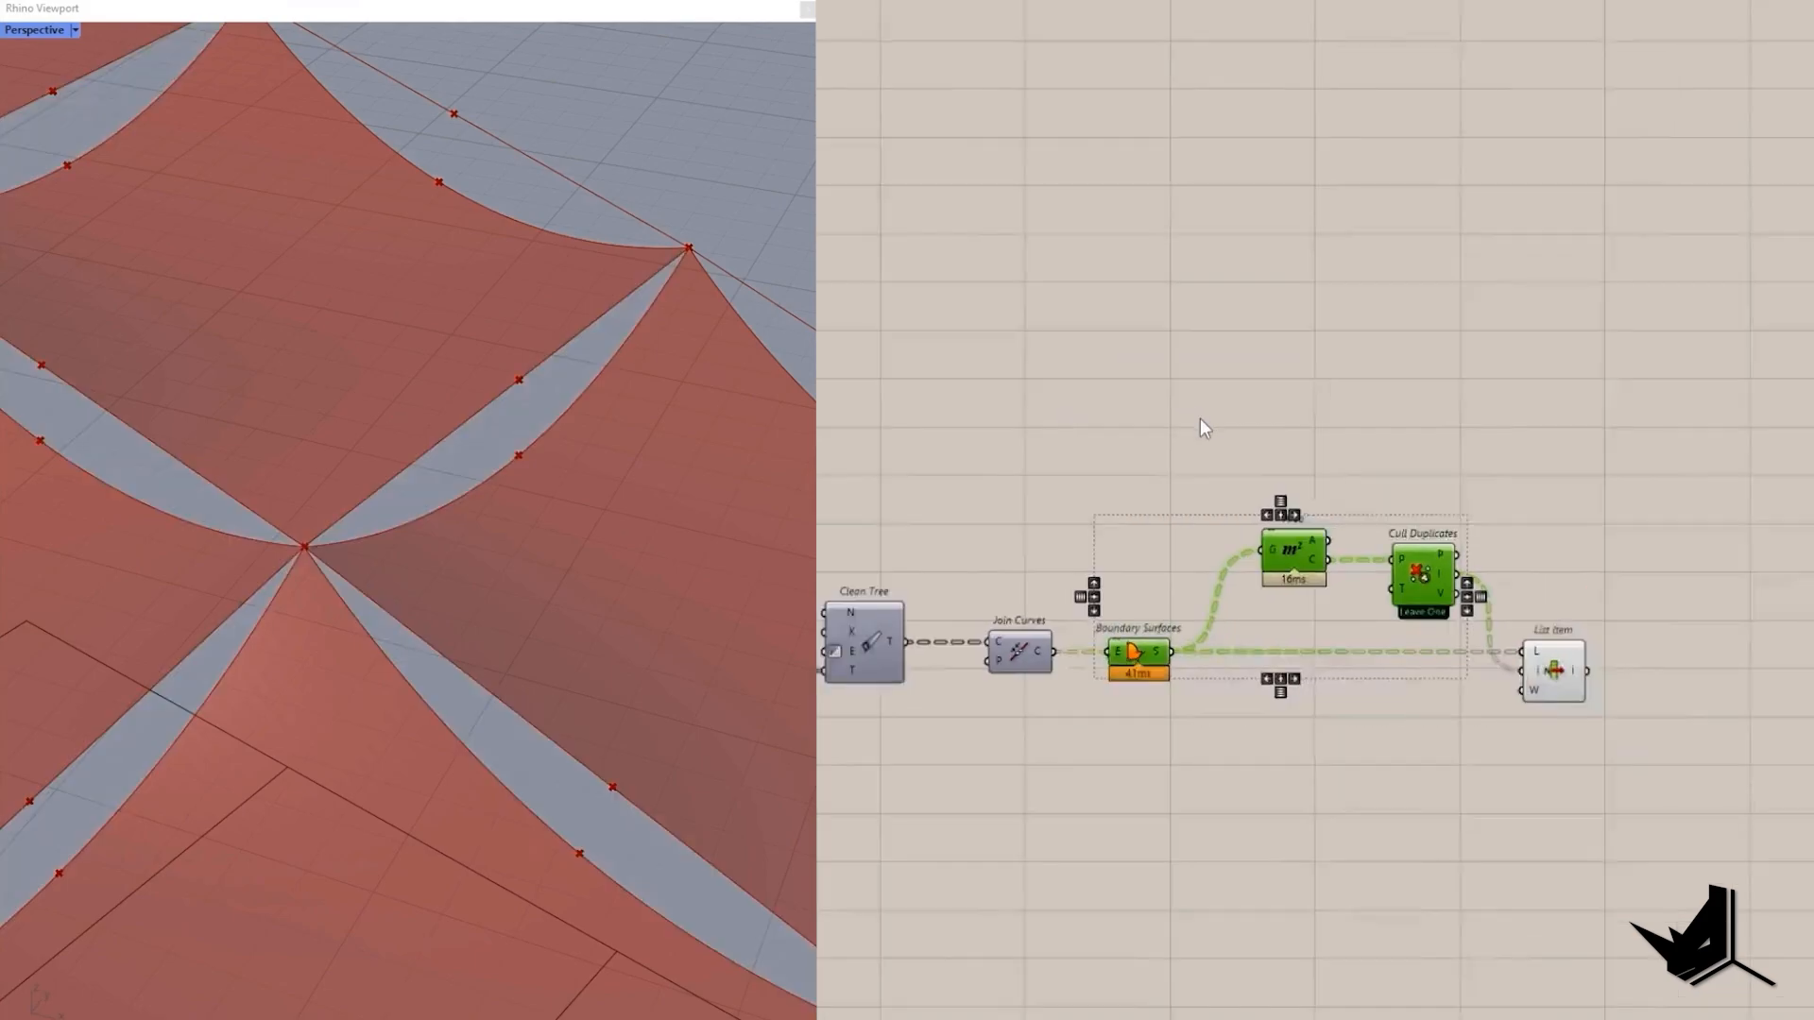
Flatten the Boundary Surfaces S output that feeds the Area and List Item components.
{"action": "scroll", "coordinate": [1276, 609], "scroll_direction": "up", "scroll_amount": 3}
{"action": "right_click", "coordinate": [1073, 630]}
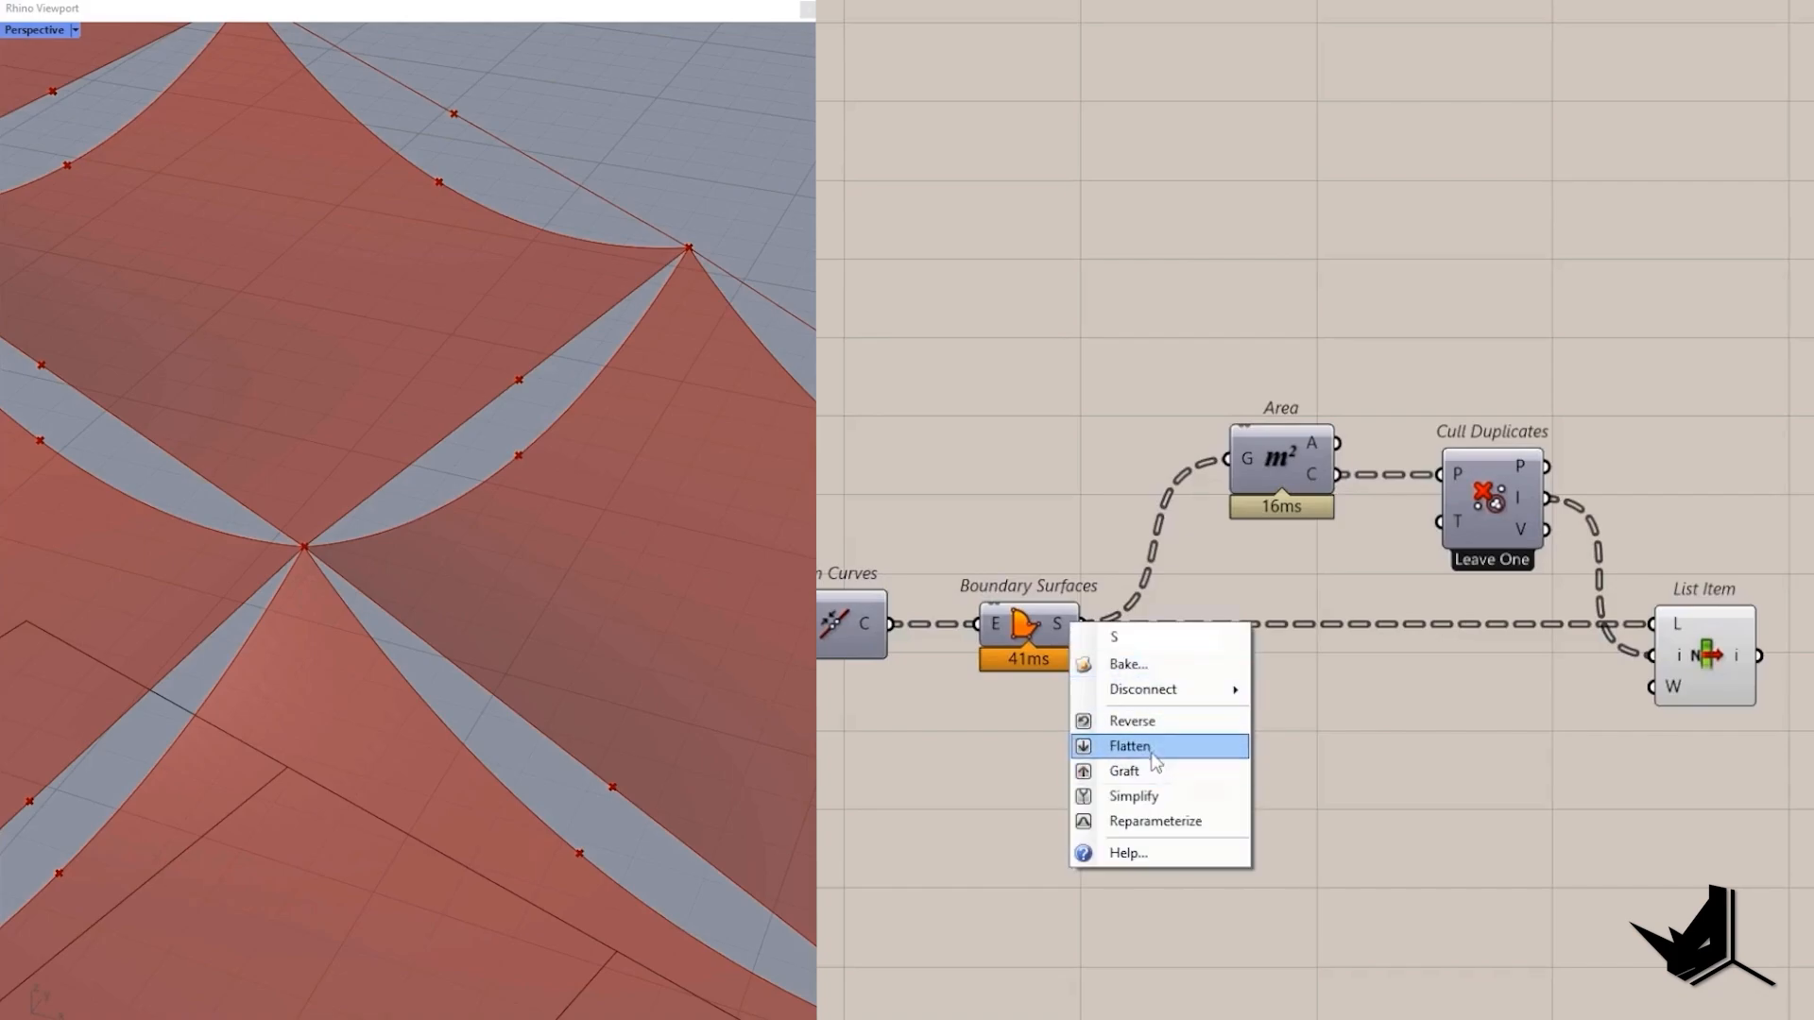
{"action": "left_click", "coordinate": [1129, 746]}
{"action": "scroll", "coordinate": [1068, 682], "scroll_direction": "down", "scroll_amount": 2}
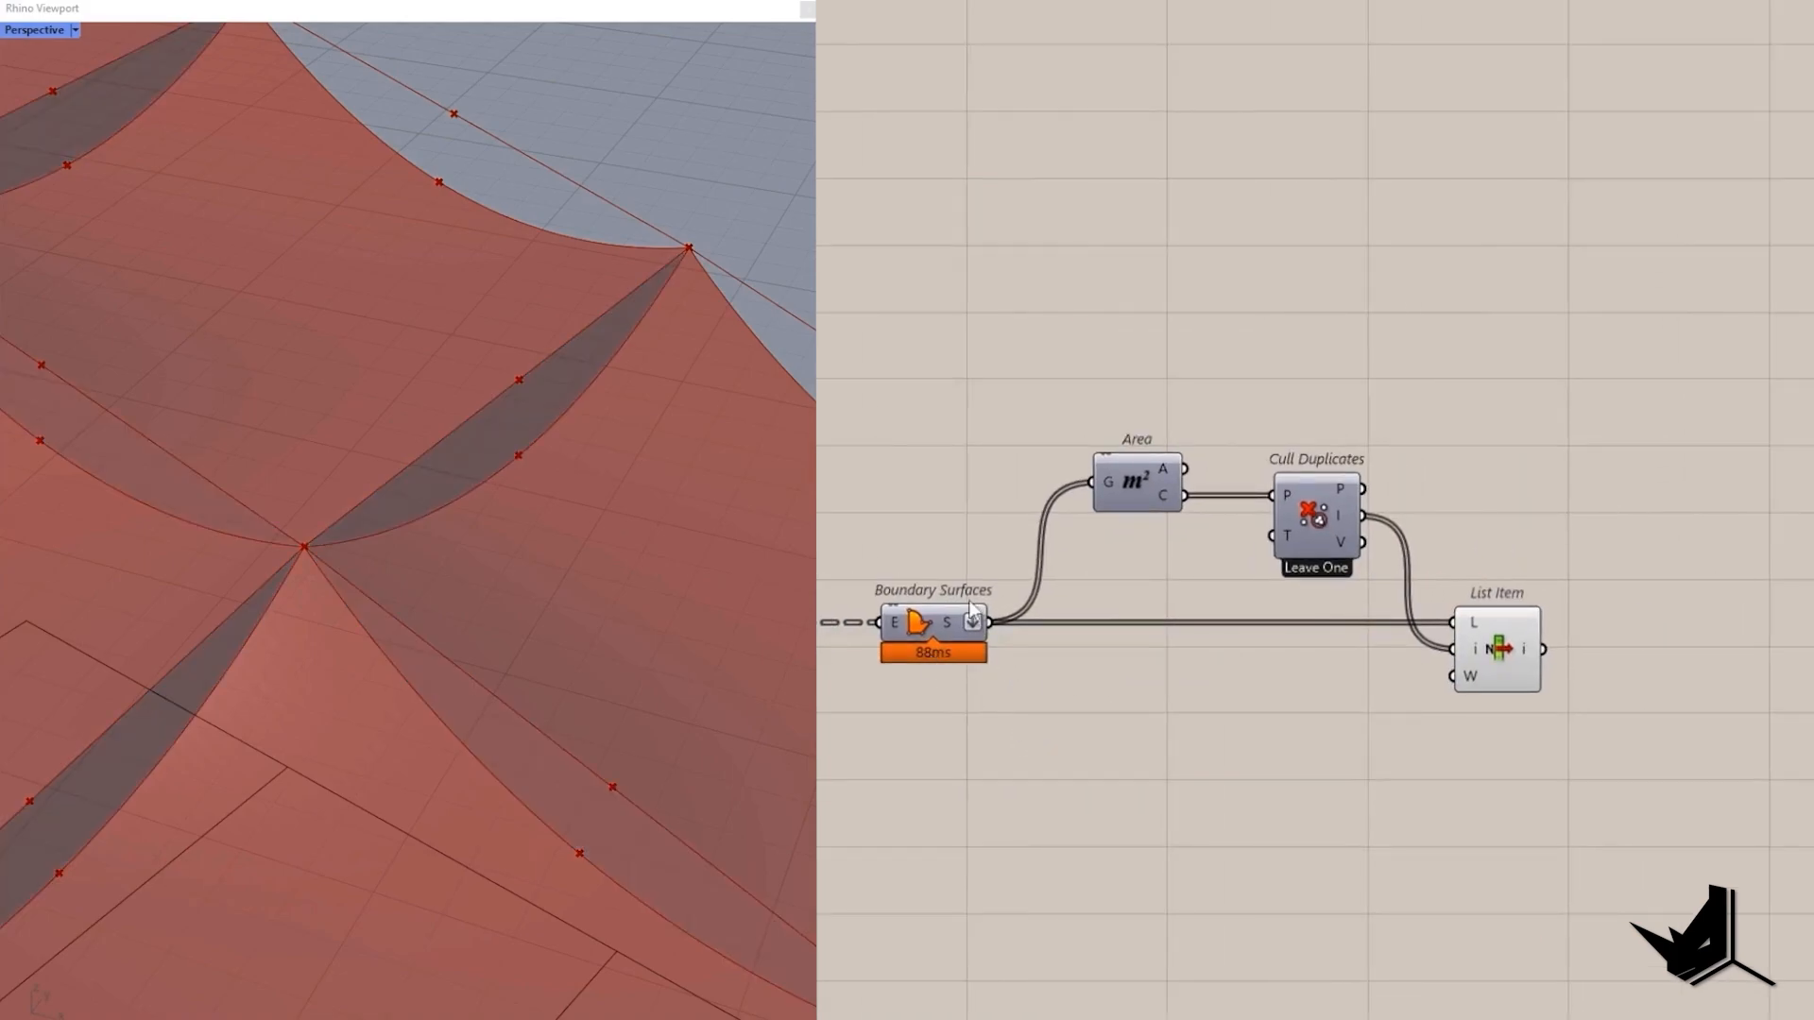
{"action": "mouse_move", "coordinate": [969, 633]}
{"action": "mouse_move", "coordinate": [1534, 646]}
{"action": "scroll", "coordinate": [1346, 701], "scroll_direction": "down", "scroll_amount": 2}
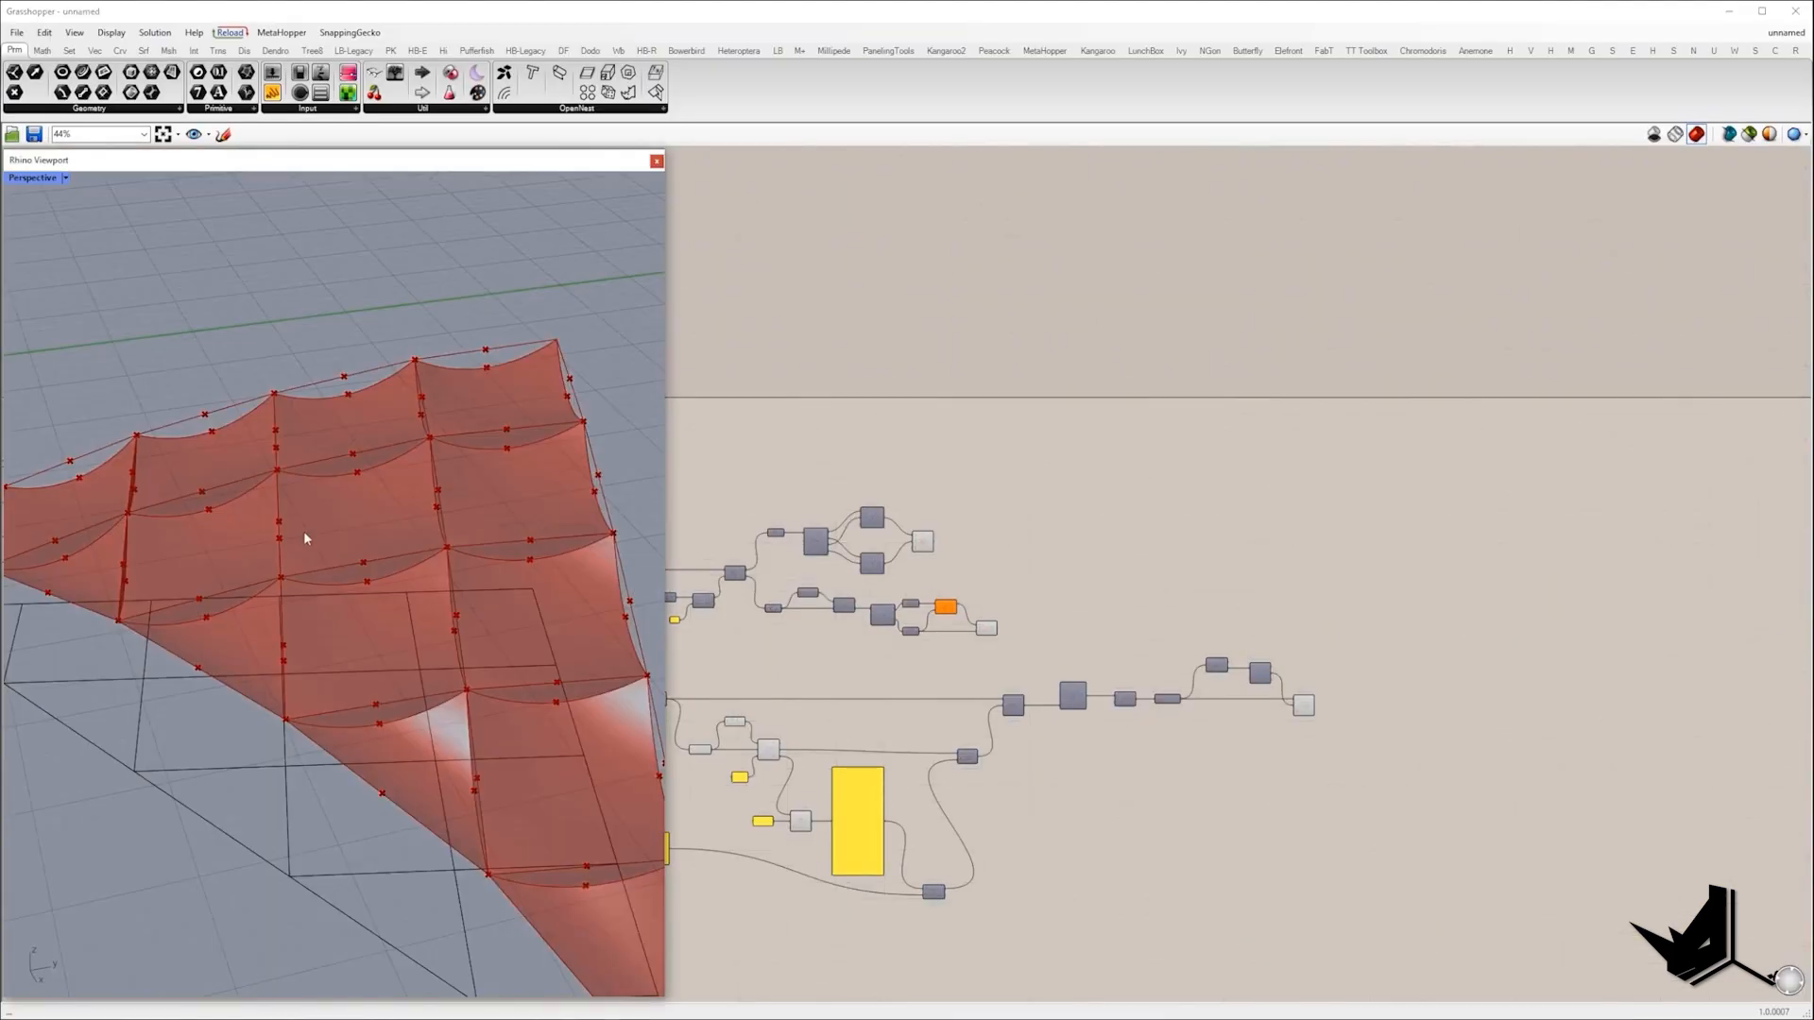
{"action": "right_click_drag", "start_coordinate": [303, 527], "coordinate": [245, 483]}
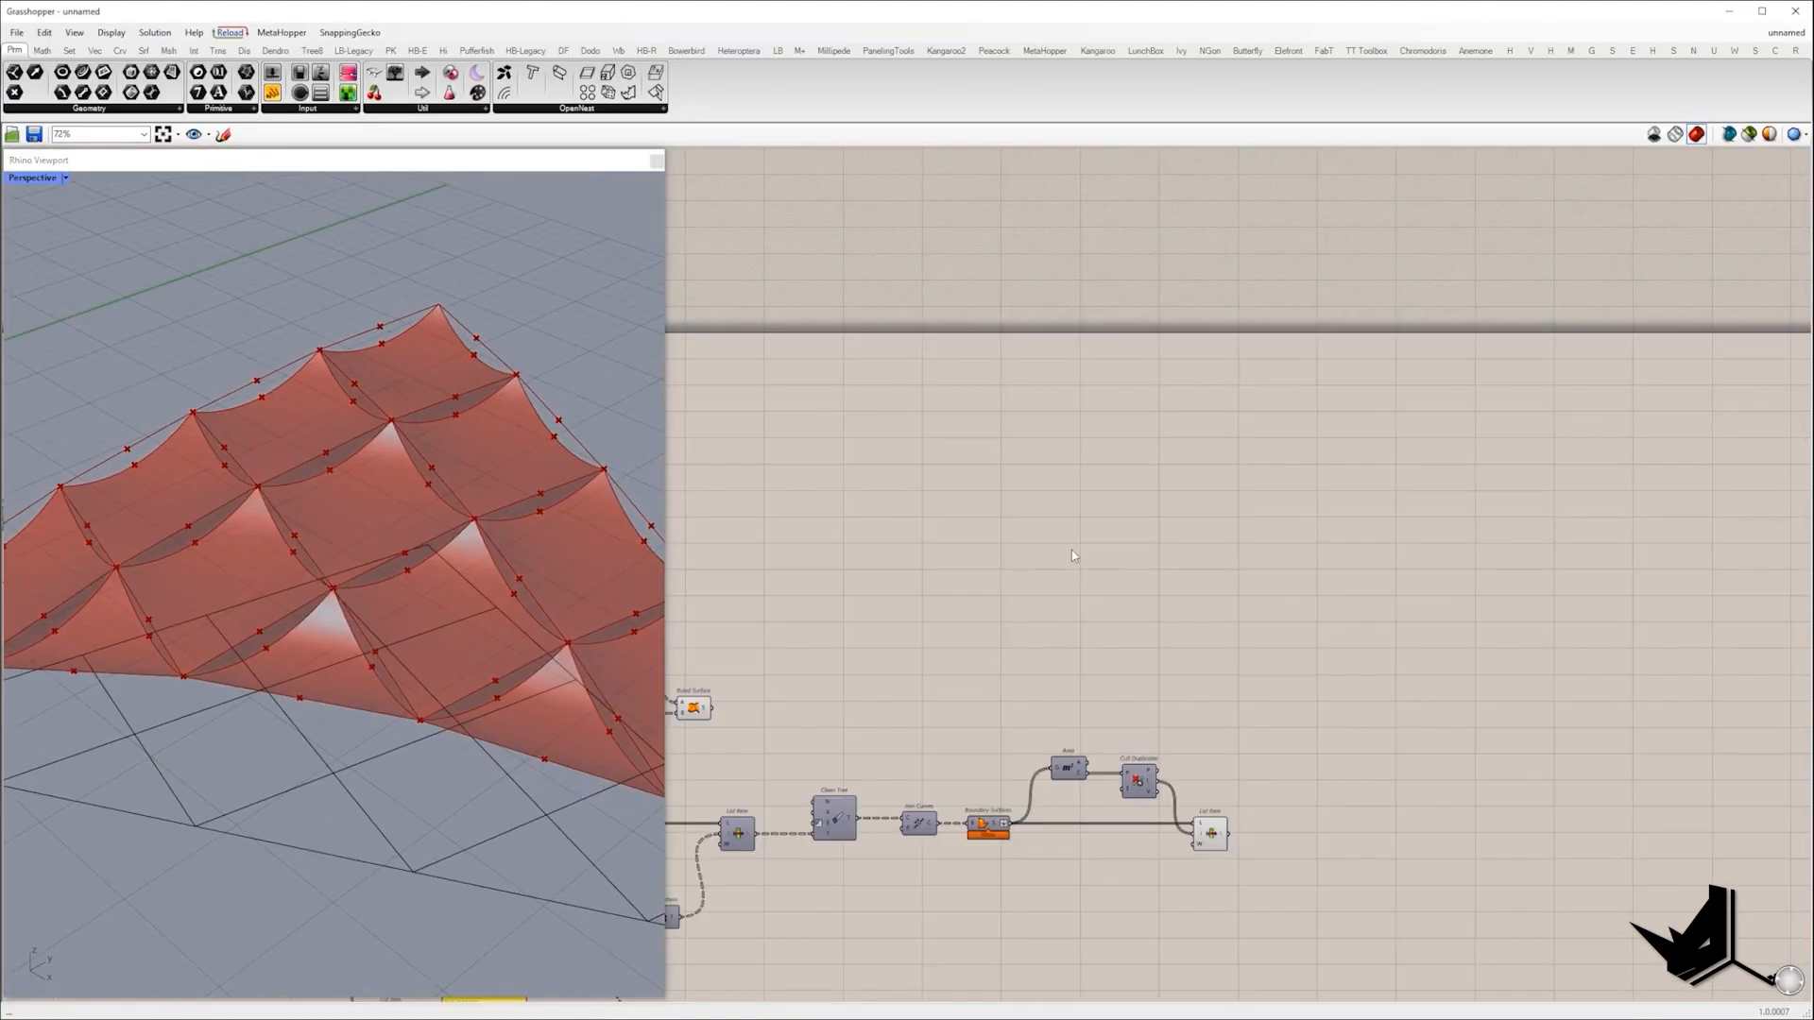
Add a Merge component combining the Network Surface and Ruled Surface outputs, and flatten its R output.
{"action": "double_click", "coordinate": [1071, 550]}
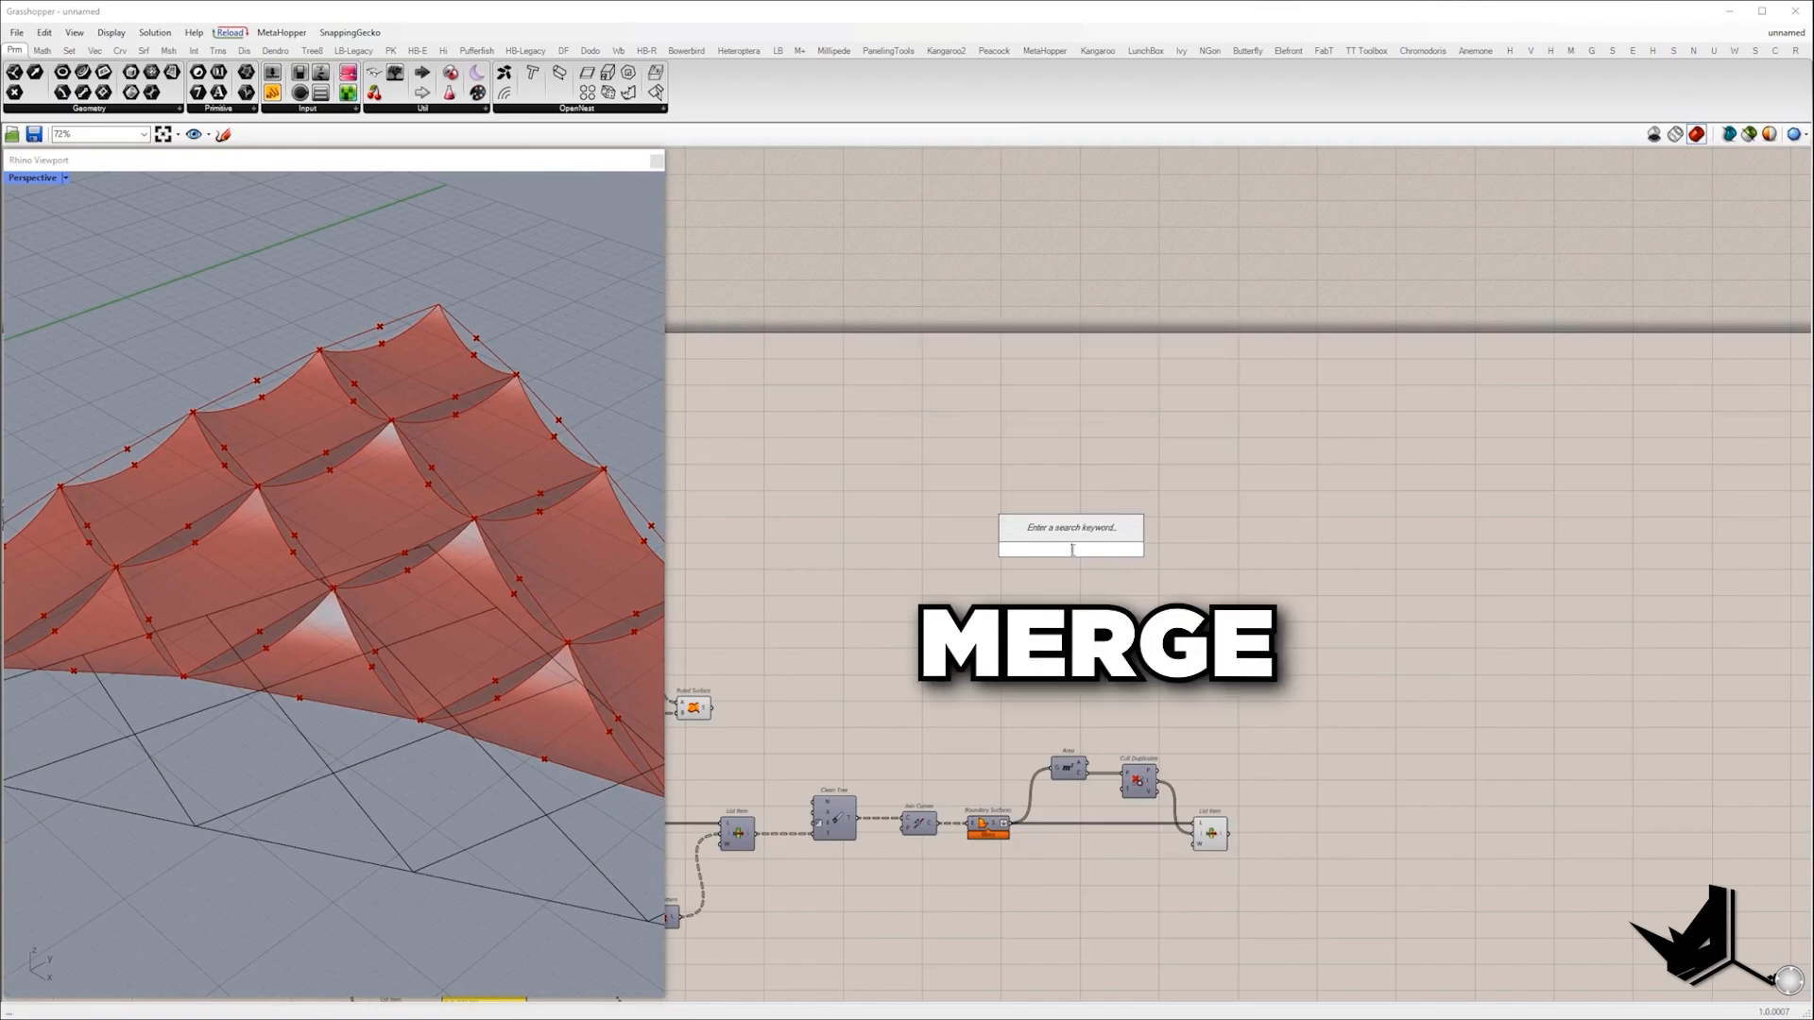
{"action": "type", "text": "merge"}
{"action": "key", "text": "Return"}
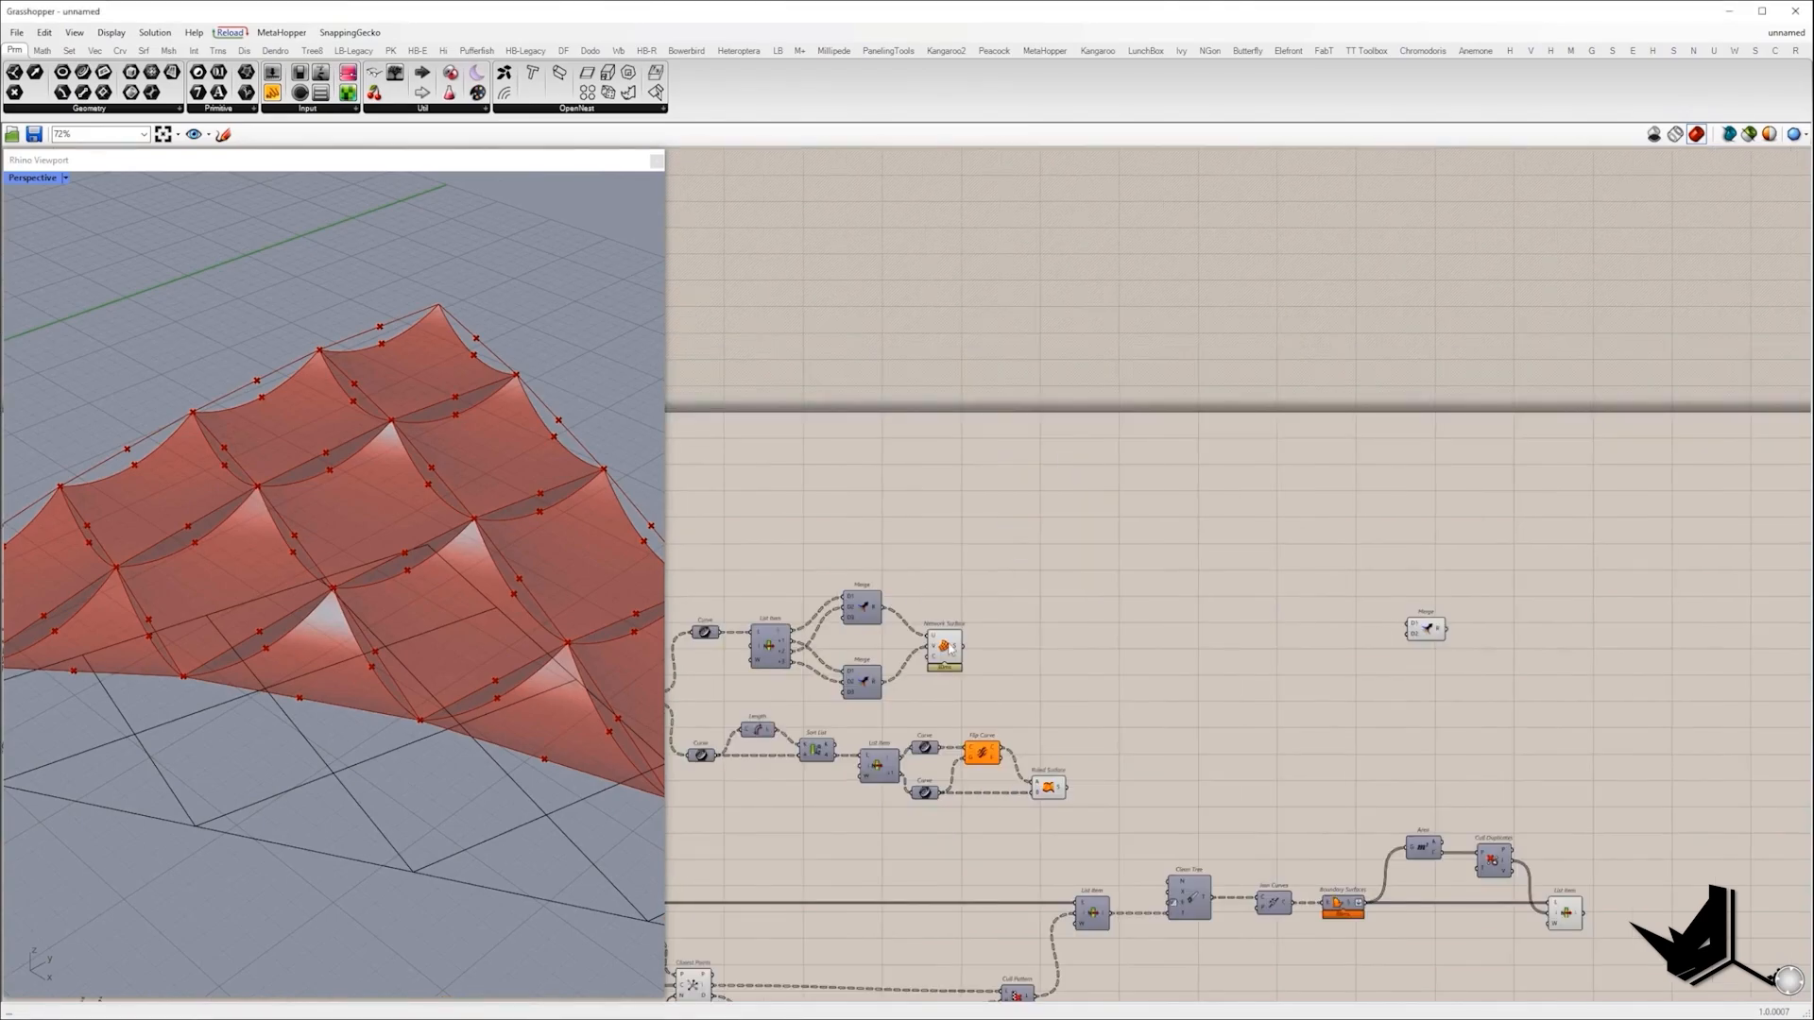
{"action": "mouse_move", "coordinate": [1412, 633]}
{"action": "left_mouse_down"}
{"action": "mouse_move", "coordinate": [1099, 801]}
{"action": "mouse_move", "coordinate": [1064, 787]}
{"action": "left_mouse_up"}
{"action": "right_click", "coordinate": [1438, 628]}
{"action": "left_click", "coordinate": [1469, 686]}
Hide the preview of the Network Surface and Ruled Surface components and align Merge above the final List Item.
{"action": "left_click_drag", "start_coordinate": [1232, 791], "coordinate": [888, 554]}
{"action": "right_click", "coordinate": [923, 511]}
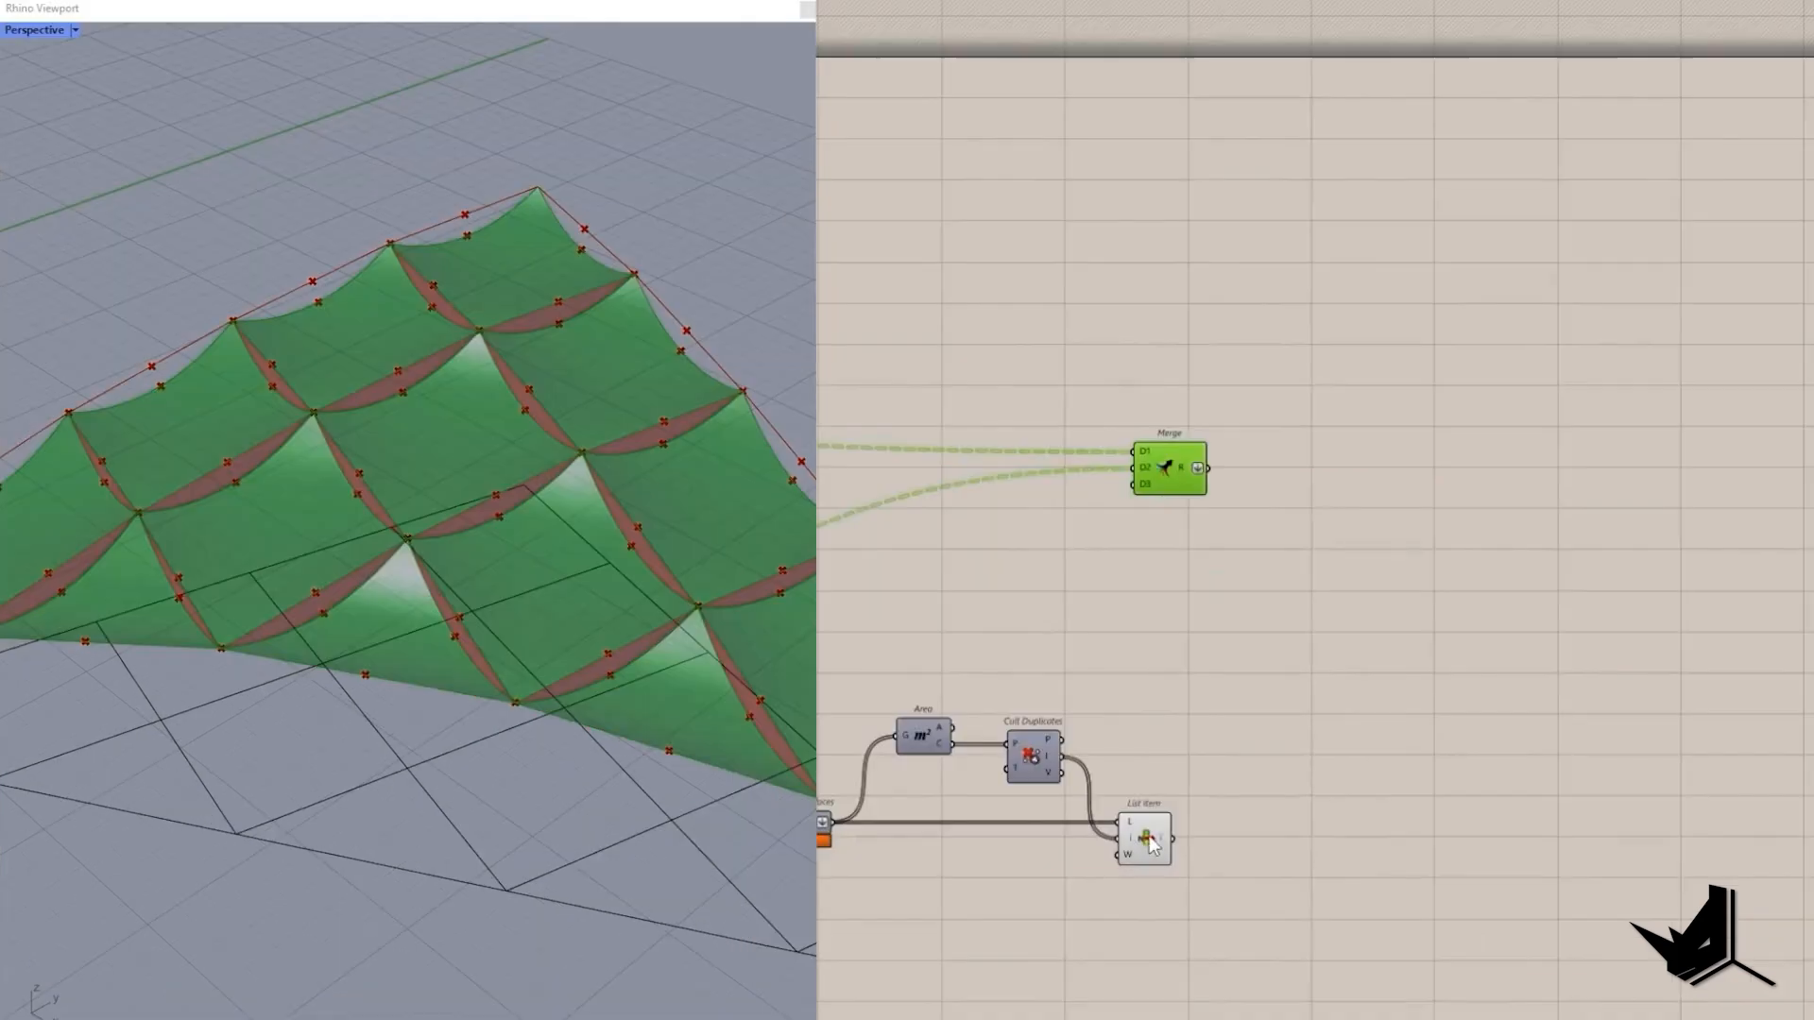
{"action": "left_click", "coordinate": [1144, 838]}
{"action": "left_click", "coordinate": [1150, 437]}
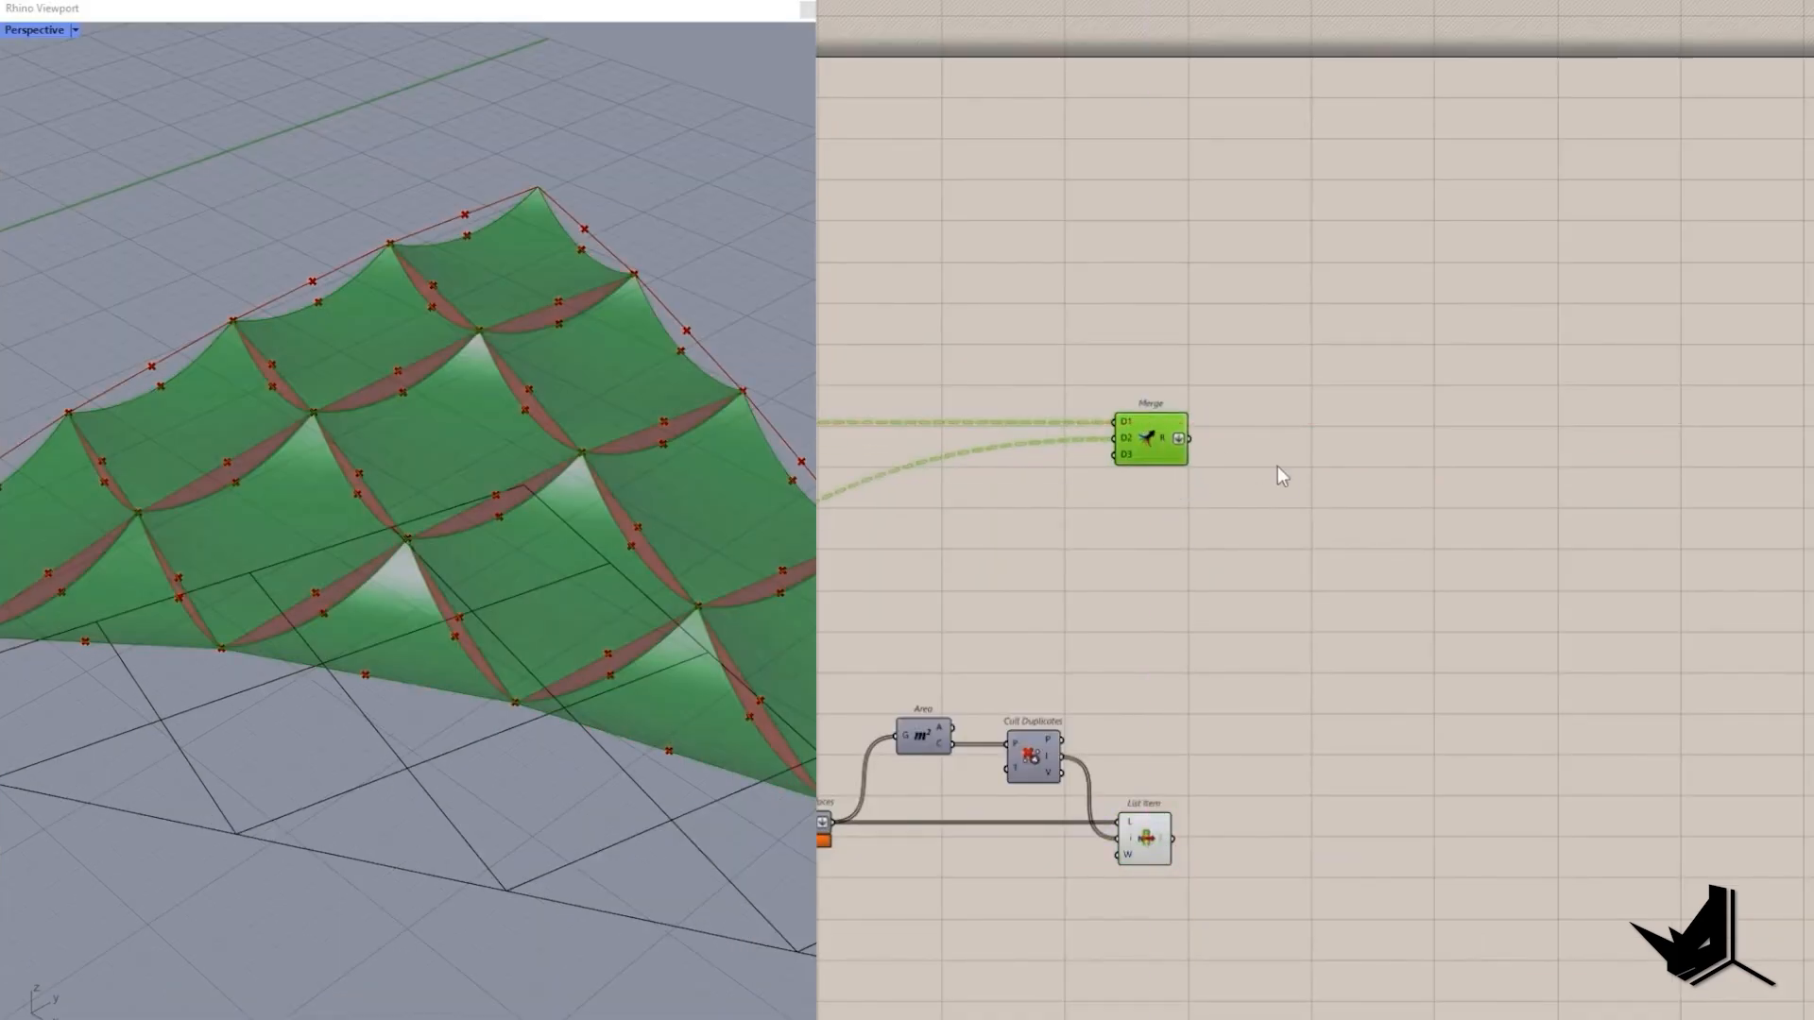
Add an Entwine component with the Merge R output and the culled List Item output as its only two inputs.
{"action": "double_click", "coordinate": [1282, 472]}
{"action": "type", "text": "ent"}
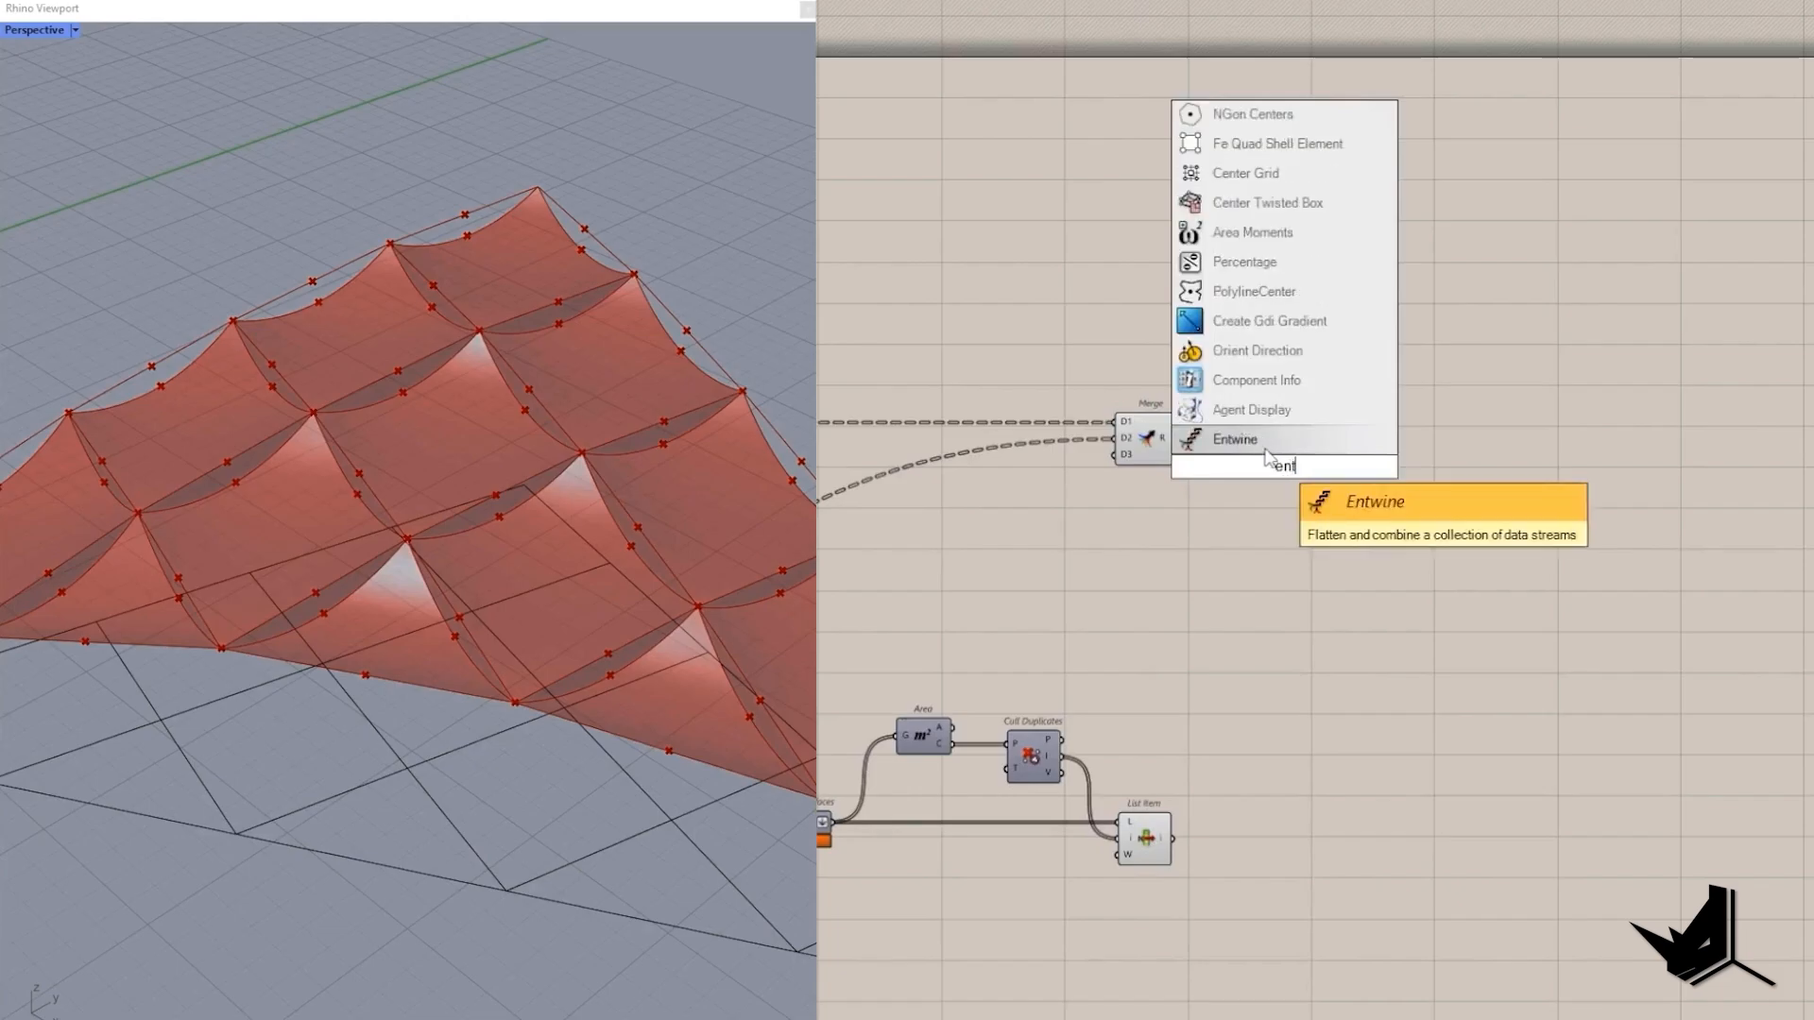
{"action": "key", "text": "Return"}
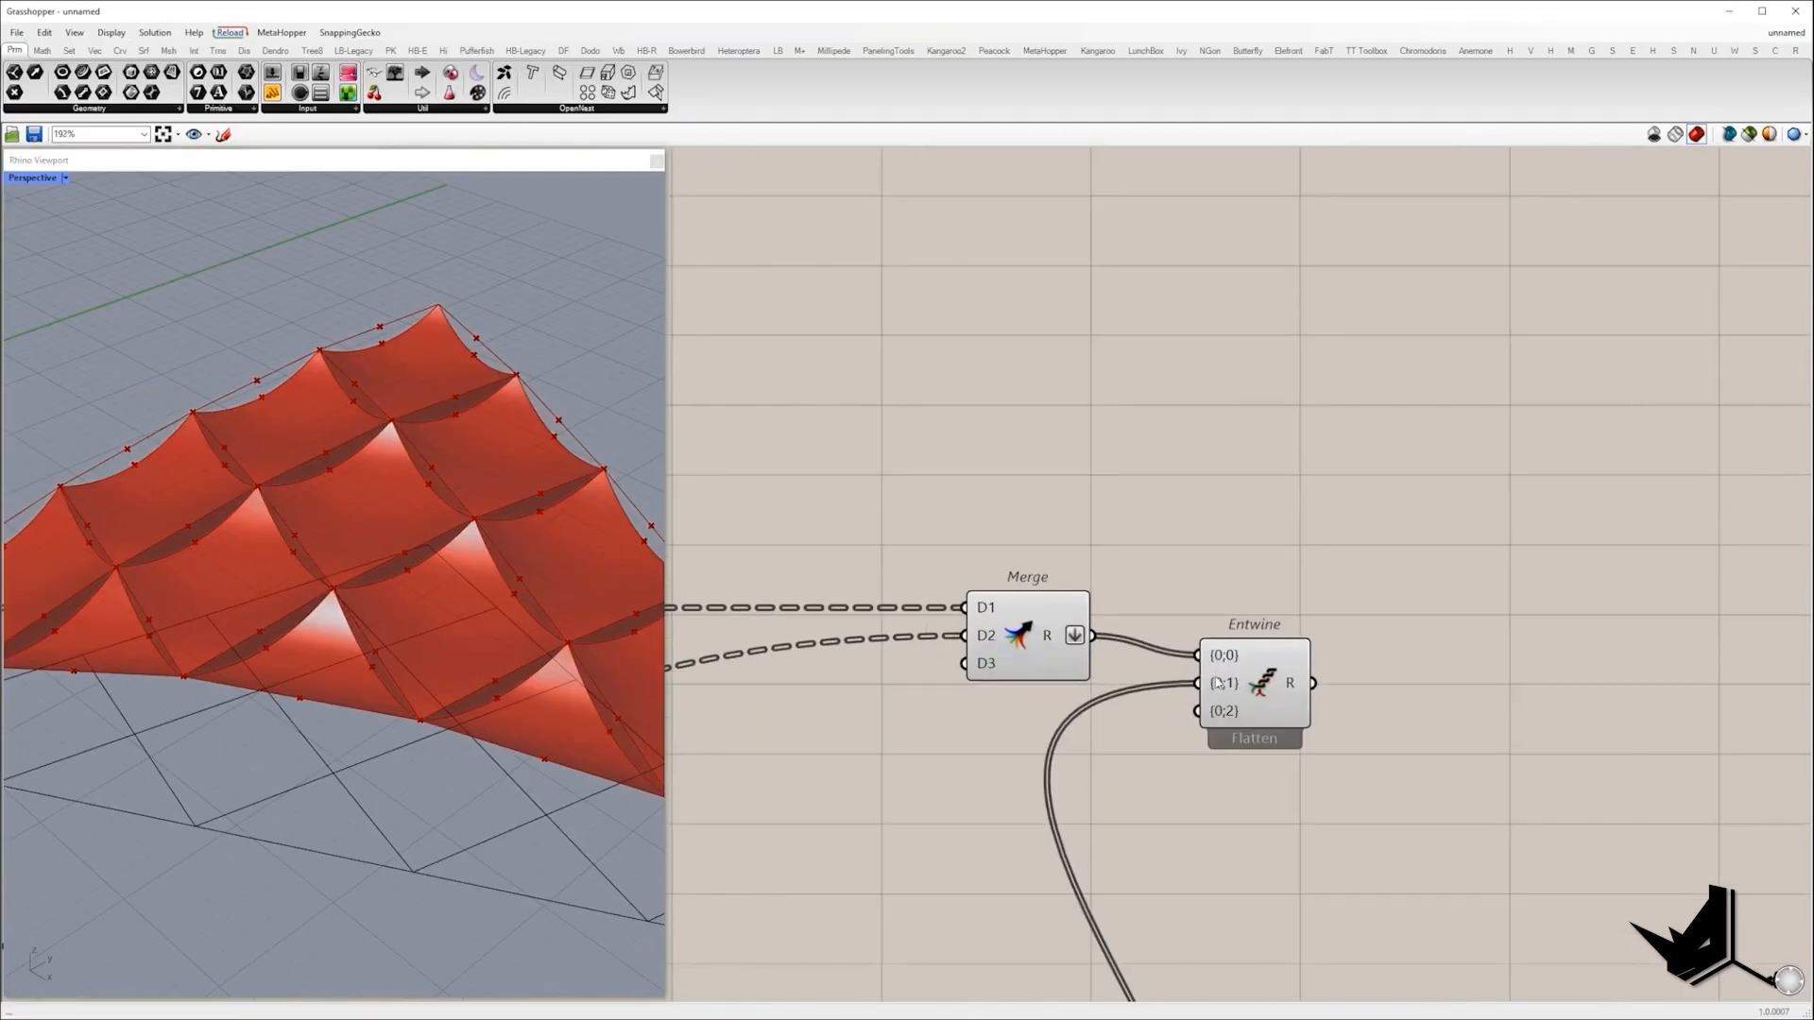
{"action": "left_click_drag", "start_coordinate": [1218, 682], "coordinate": [1458, 617]}
{"action": "scroll", "coordinate": [1342, 702], "scroll_direction": "up", "scroll_amount": 7}
{"action": "left_click", "coordinate": [1398, 667]}
{"action": "scroll", "coordinate": [1395, 667], "scroll_direction": "down", "scroll_amount": 6}
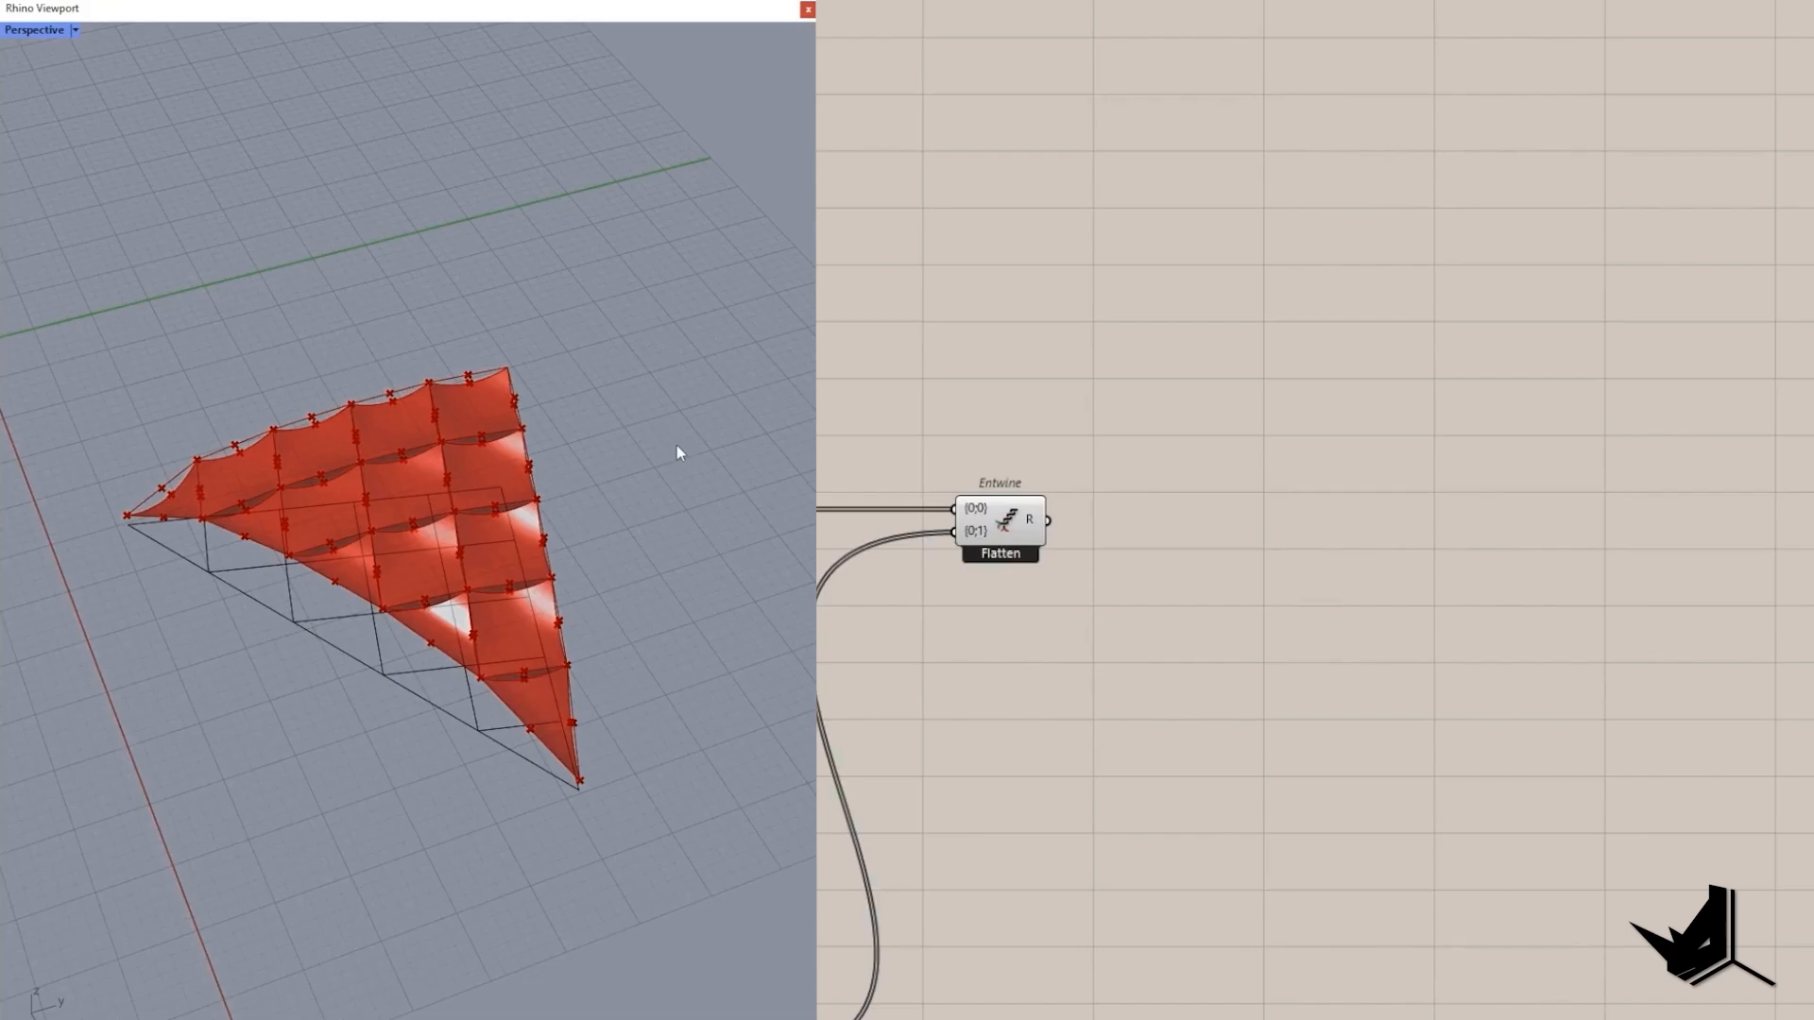
Add a Polar Array component with the Entwine R output as geometry G.
{"action": "double_click", "coordinate": [1171, 587]}
{"action": "type", "text": "pola"}
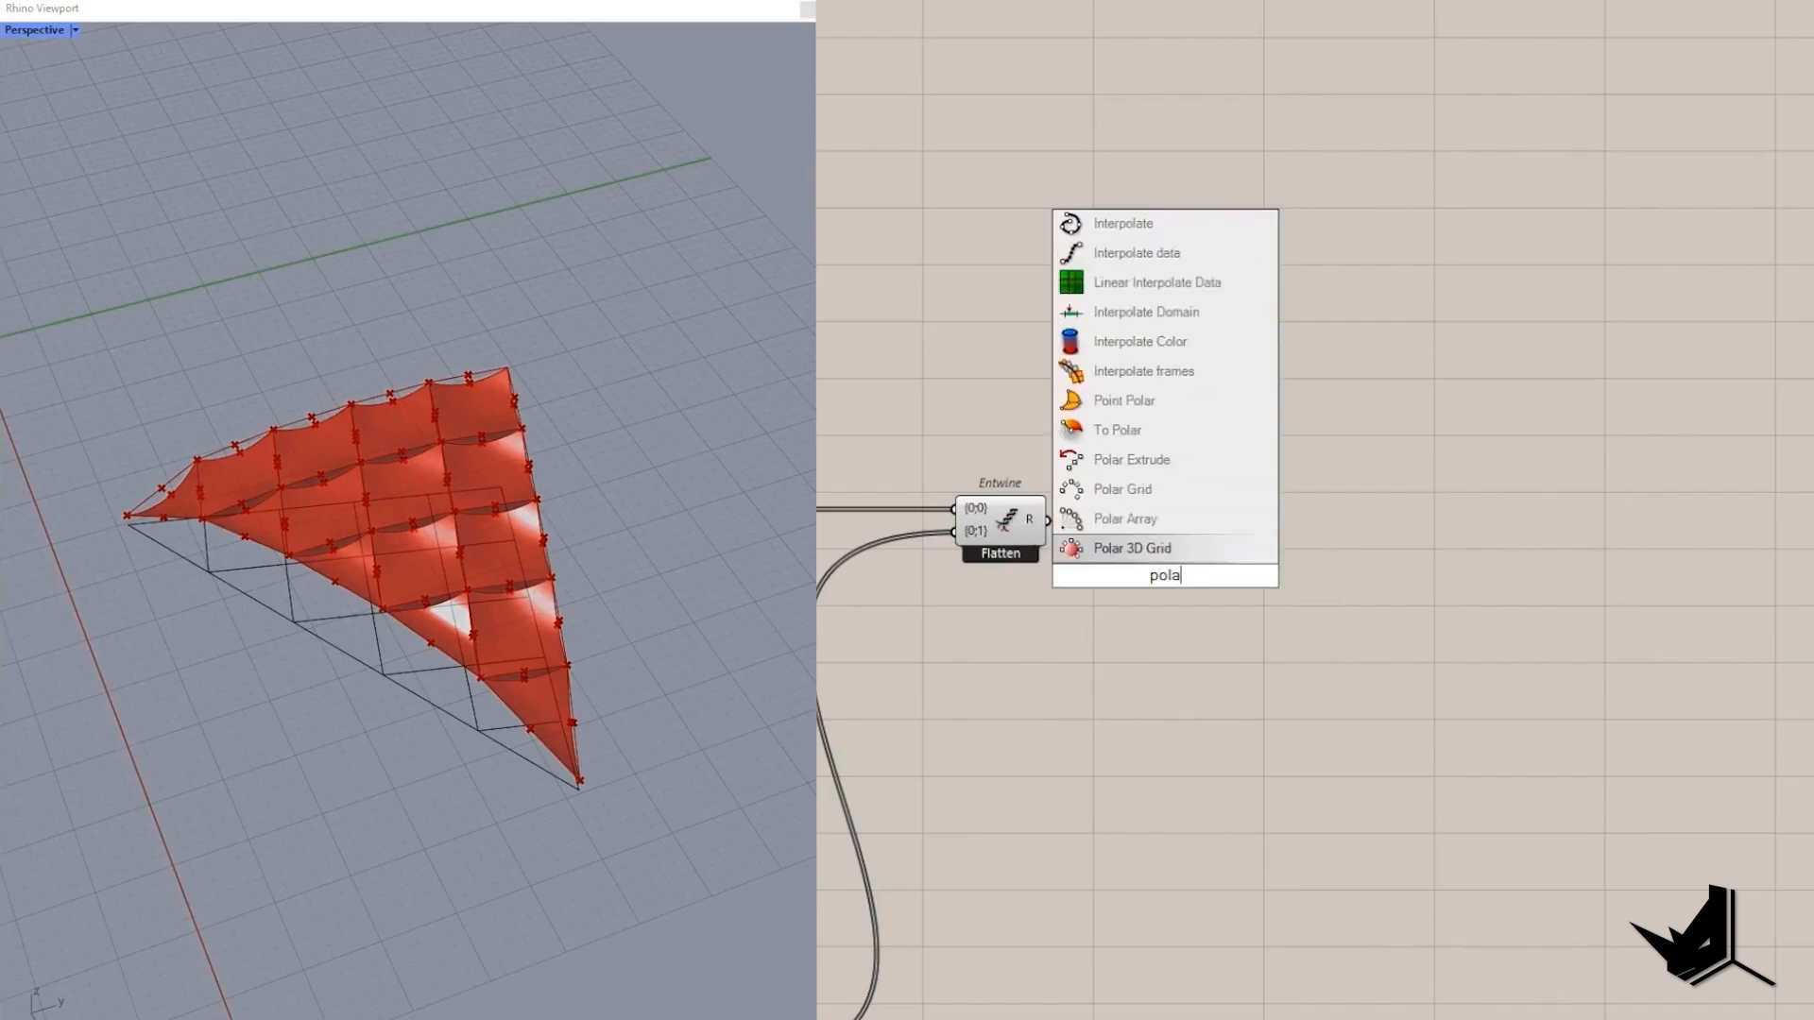
{"action": "left_click", "coordinate": [1129, 518]}
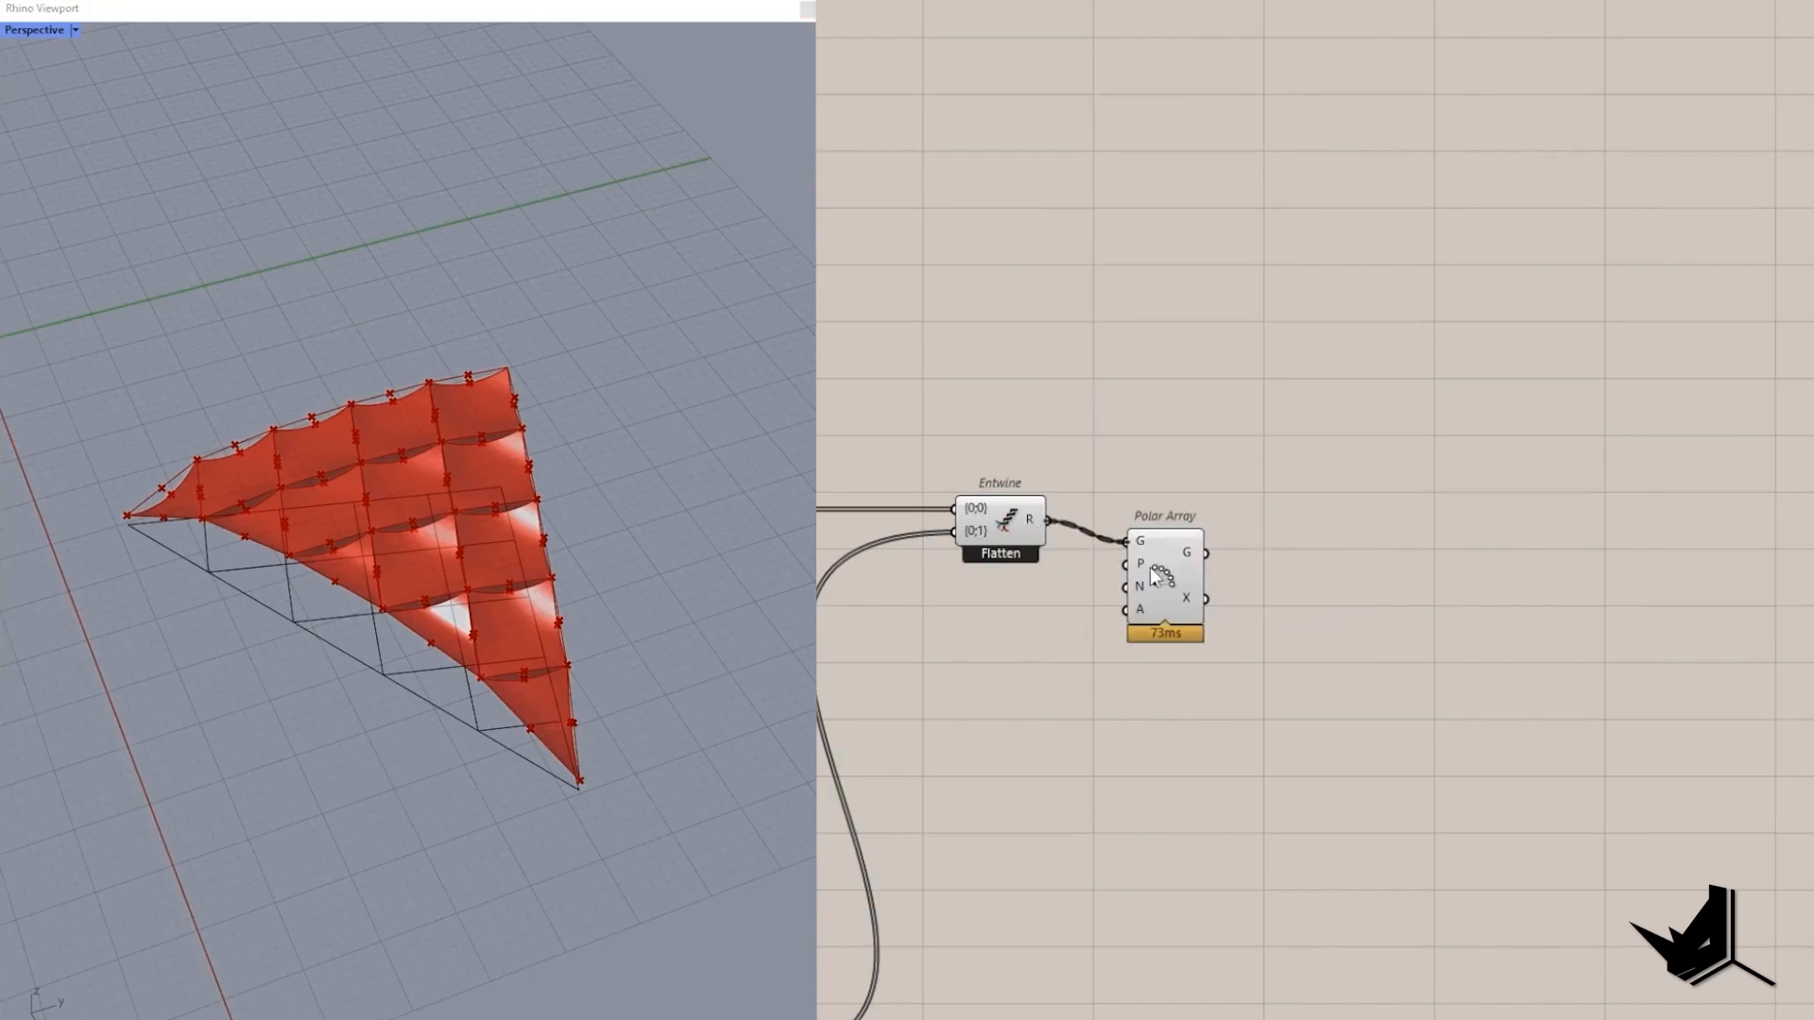
{"action": "left_click_drag", "start_coordinate": [1149, 566], "coordinate": [1360, 544]}
Add an XY Plane component and wire its origin O to the existing point from earlier in the definition.
{"action": "double_click", "coordinate": [1182, 627]}
{"action": "type", "text": "xy"}
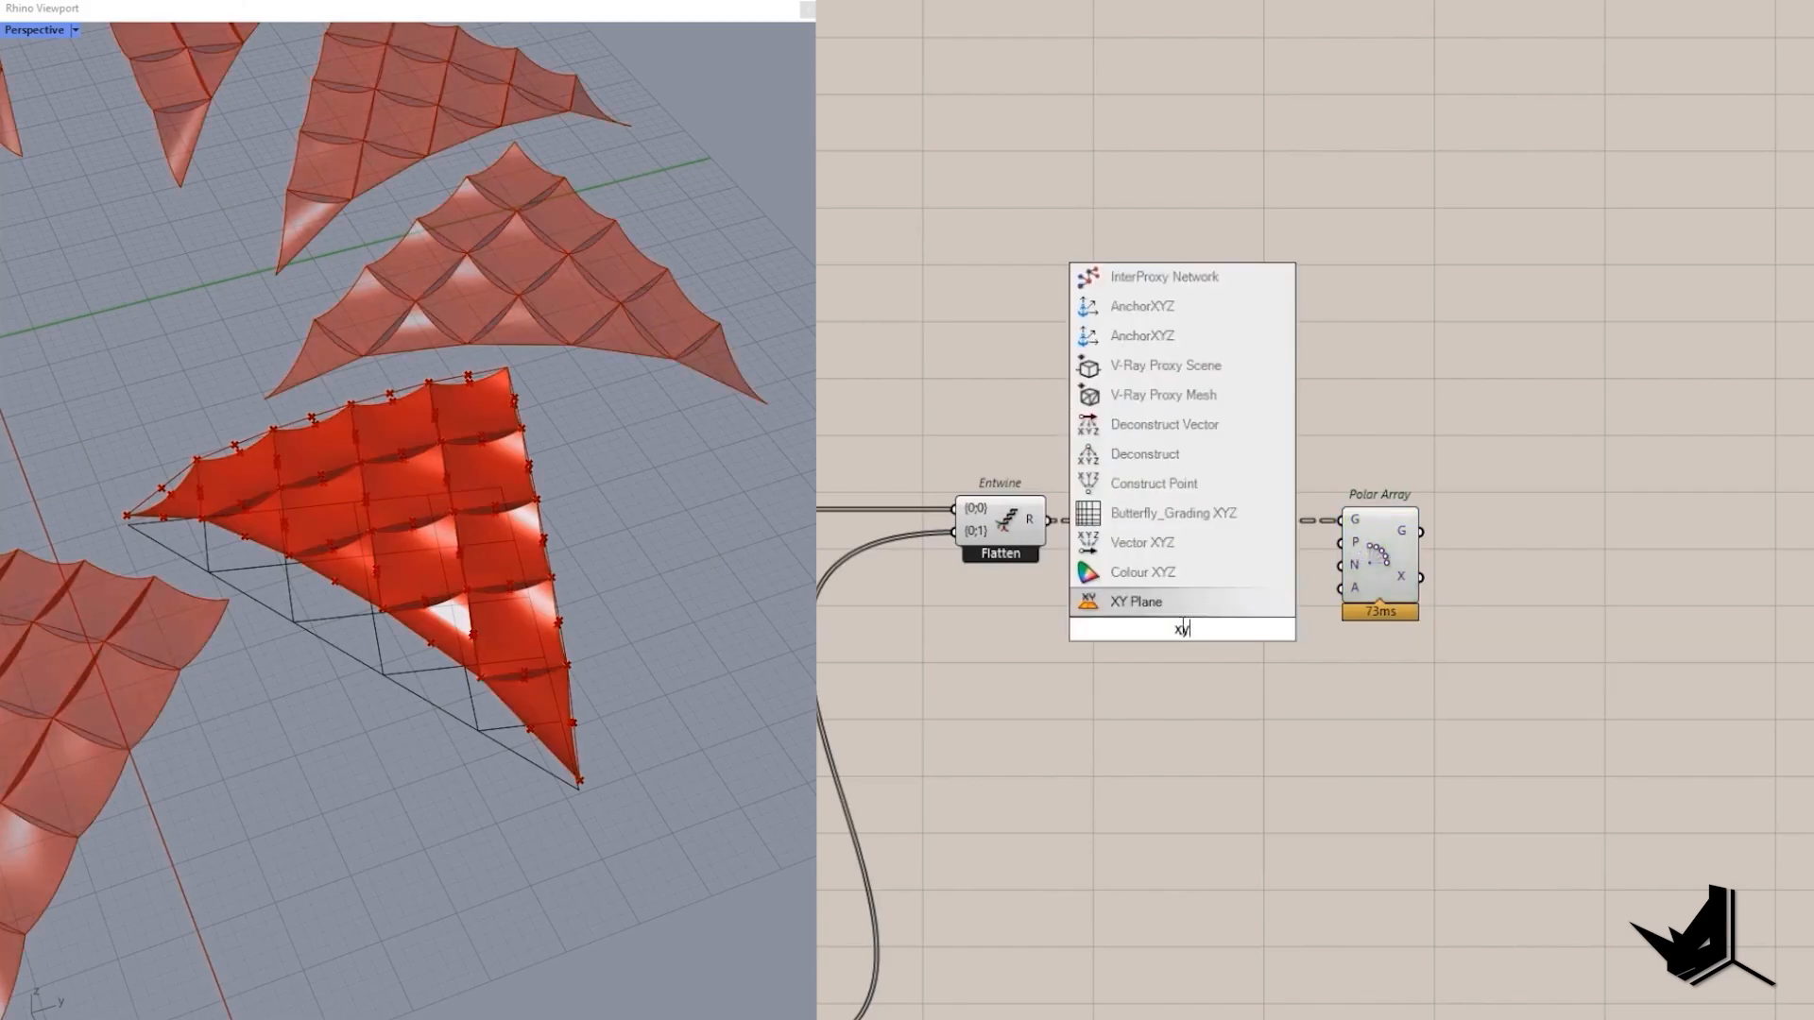
{"action": "key", "text": "Return"}
{"action": "scroll", "coordinate": [1781, 614], "scroll_direction": "down", "scroll_amount": 9}
{"action": "left_click_drag", "start_coordinate": [1778, 608], "coordinate": [999, 620]}
Set the Polar Array count N to 4 with a Panel and use the XY Plane output as its plane P.
{"action": "scroll", "coordinate": [1000, 620], "scroll_direction": "up", "scroll_amount": 10}
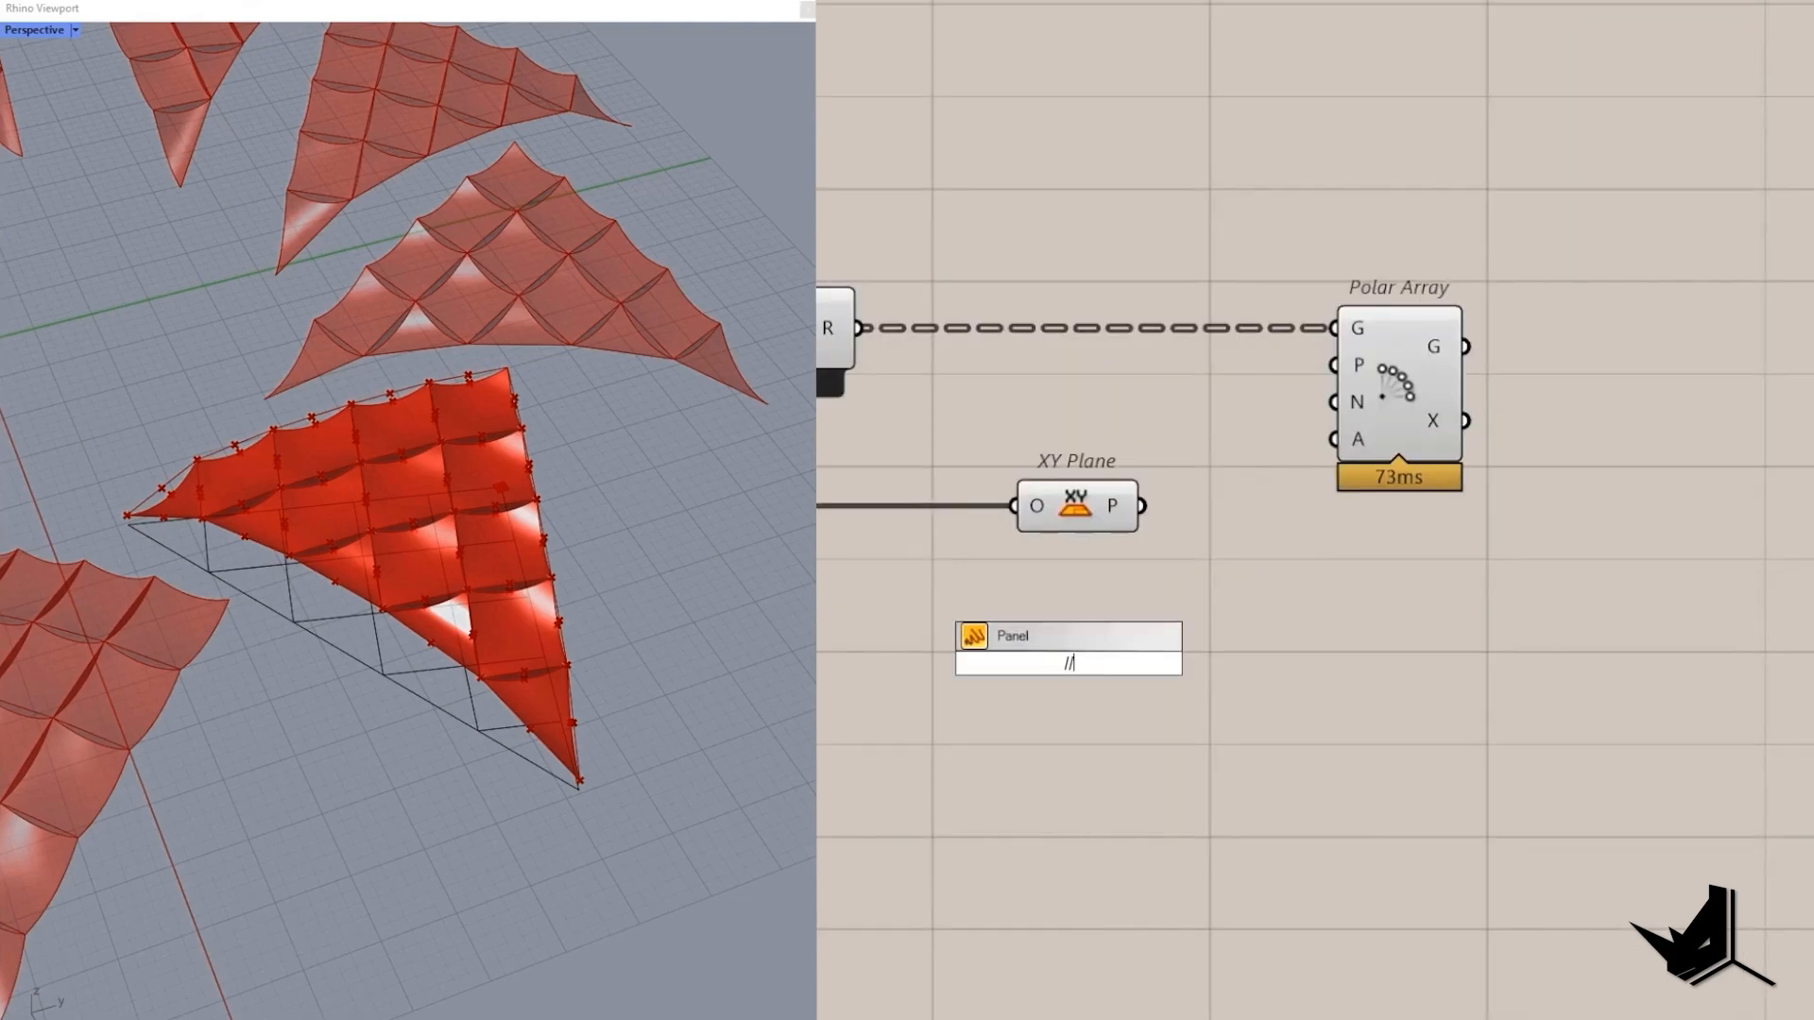
{"action": "key", "text": "Return"}
{"action": "left_click_drag", "start_coordinate": [1265, 477], "coordinate": [1333, 438]}
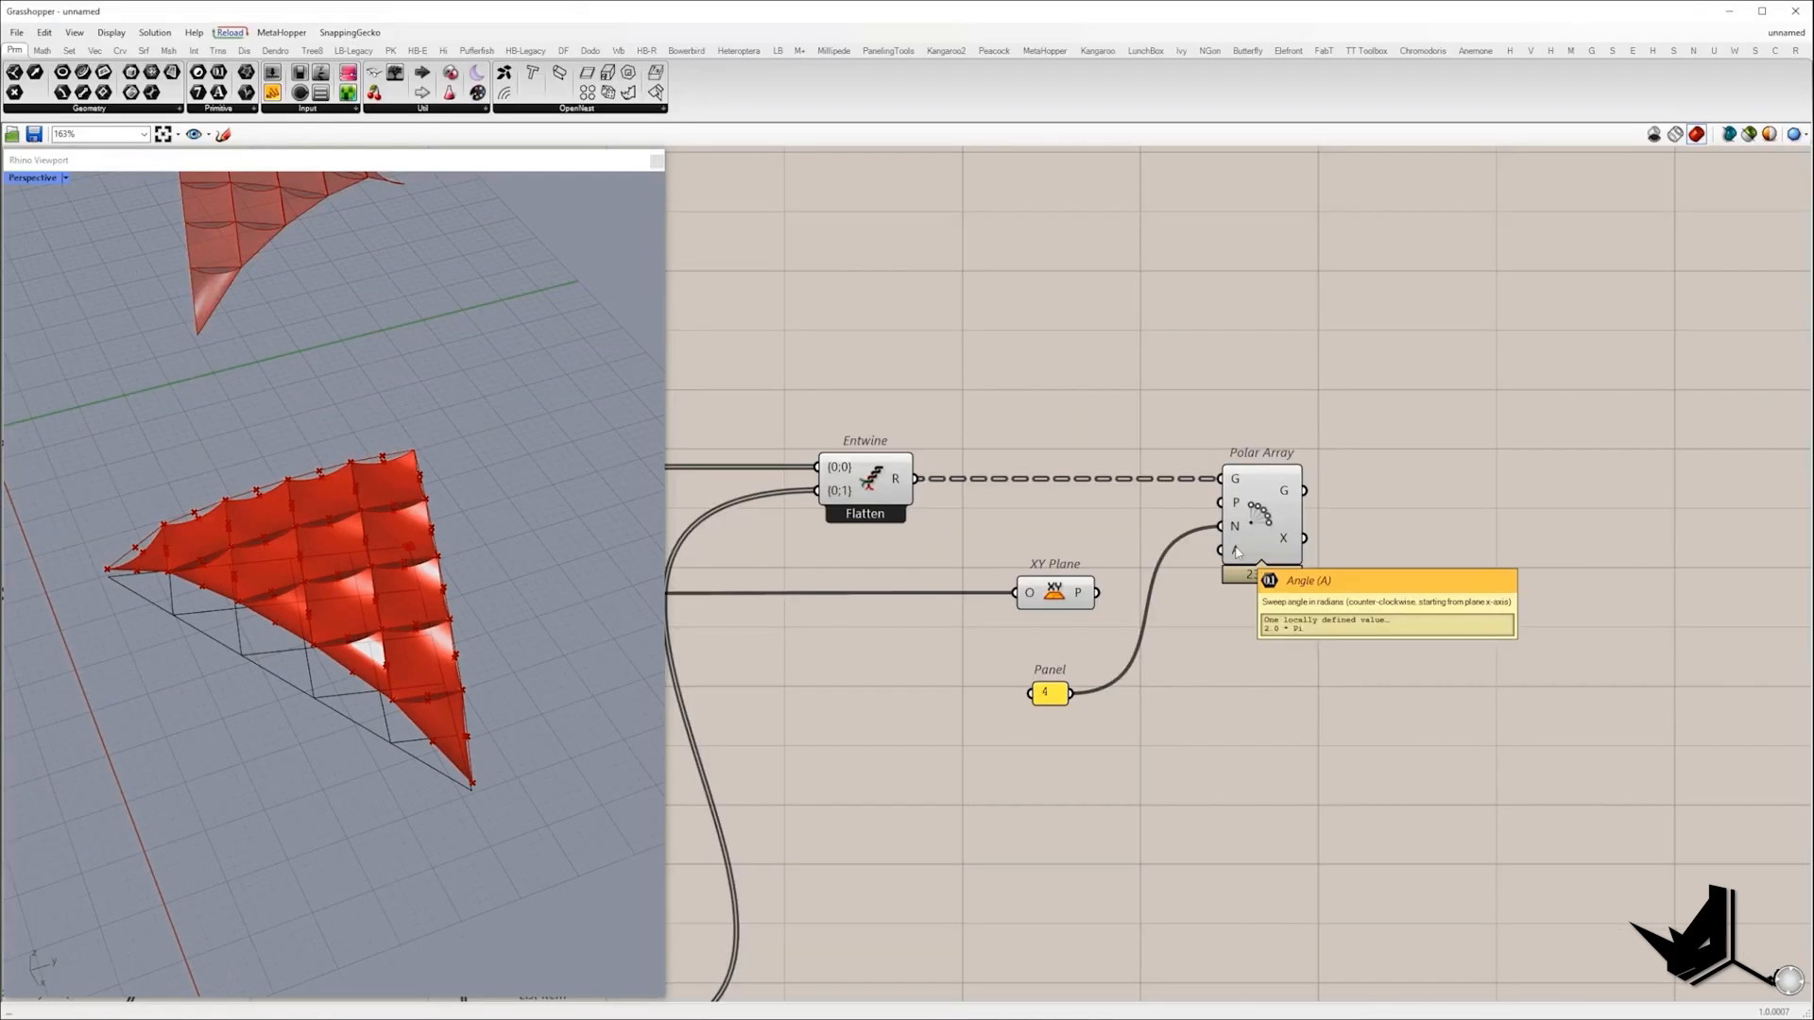
{"action": "left_click_drag", "start_coordinate": [1107, 582], "coordinate": [1105, 583]}
Turn off the preview of the surface components upstream of the Polar Array.
{"action": "scroll", "coordinate": [1151, 704], "scroll_direction": "down", "scroll_amount": 6}
{"action": "left_click_drag", "start_coordinate": [1162, 908], "coordinate": [748, 481]}
{"action": "middle_click", "coordinate": [837, 425]}
{"action": "left_click", "coordinate": [863, 448]}
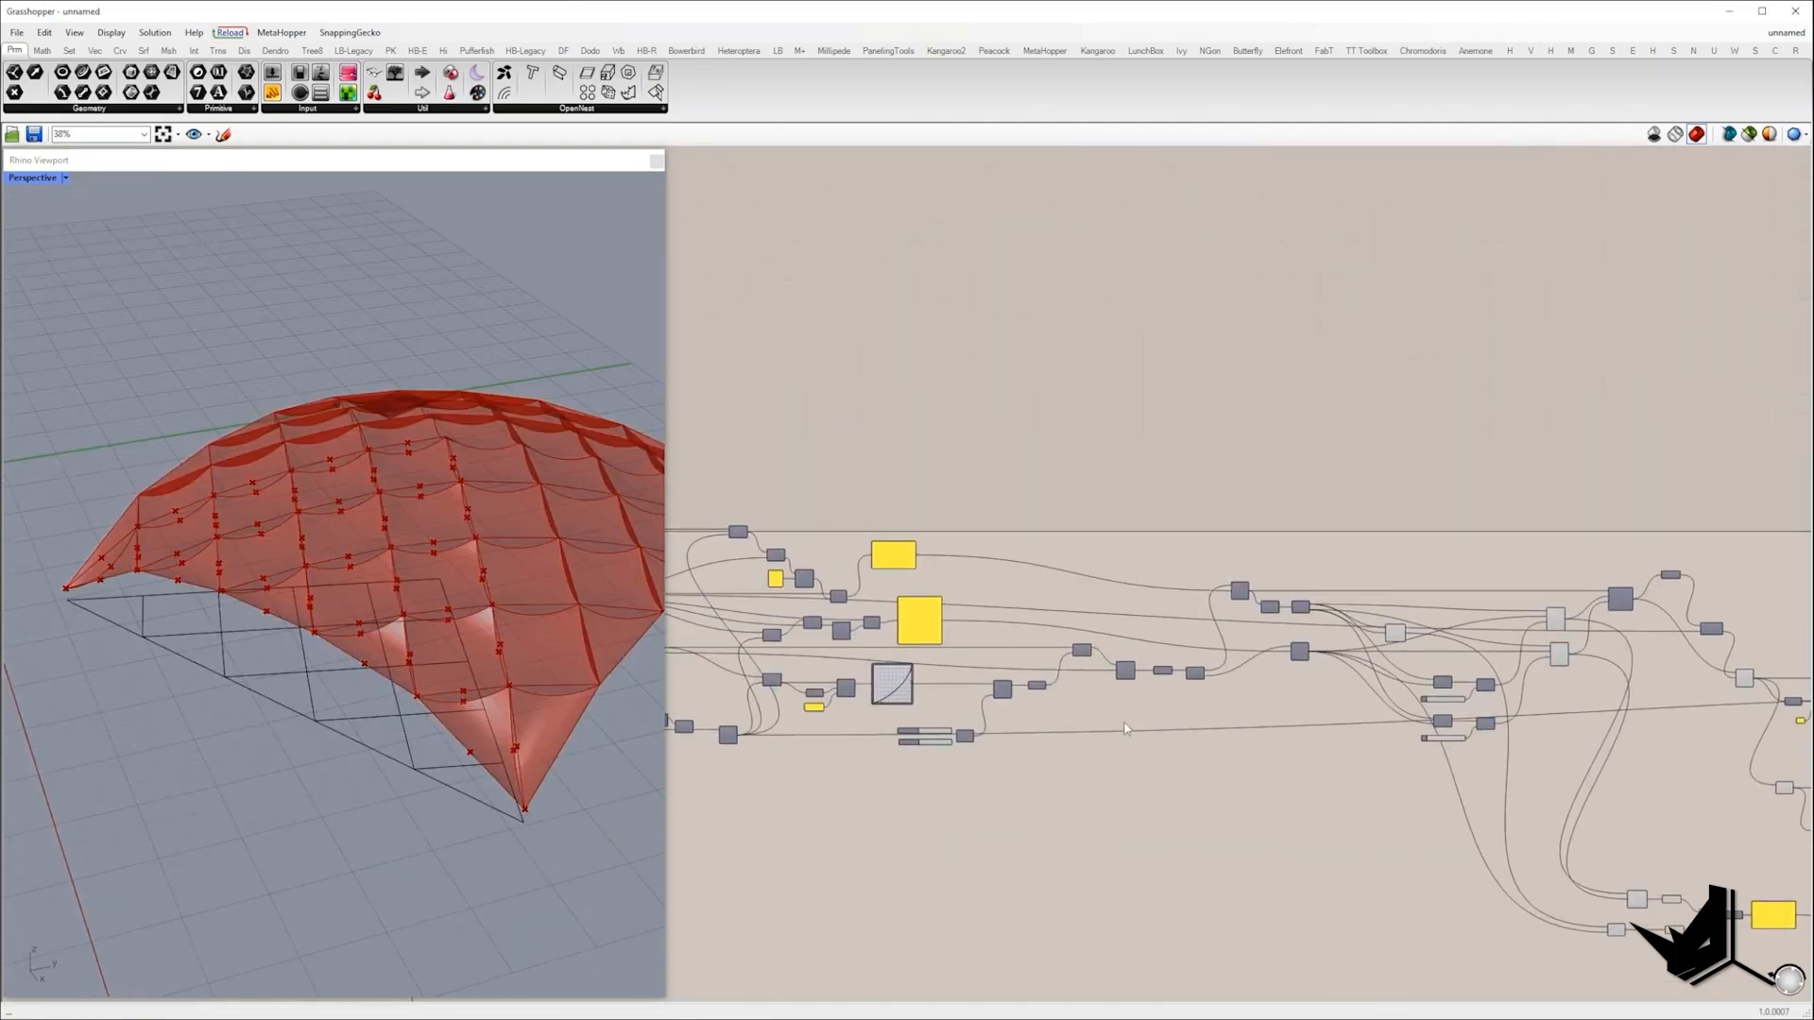
Reshape the Graph Mapper's Bezier curve by lowering the handle of its upper end point slightly.
{"action": "scroll", "coordinate": [1124, 727], "scroll_direction": "up", "scroll_amount": 8}
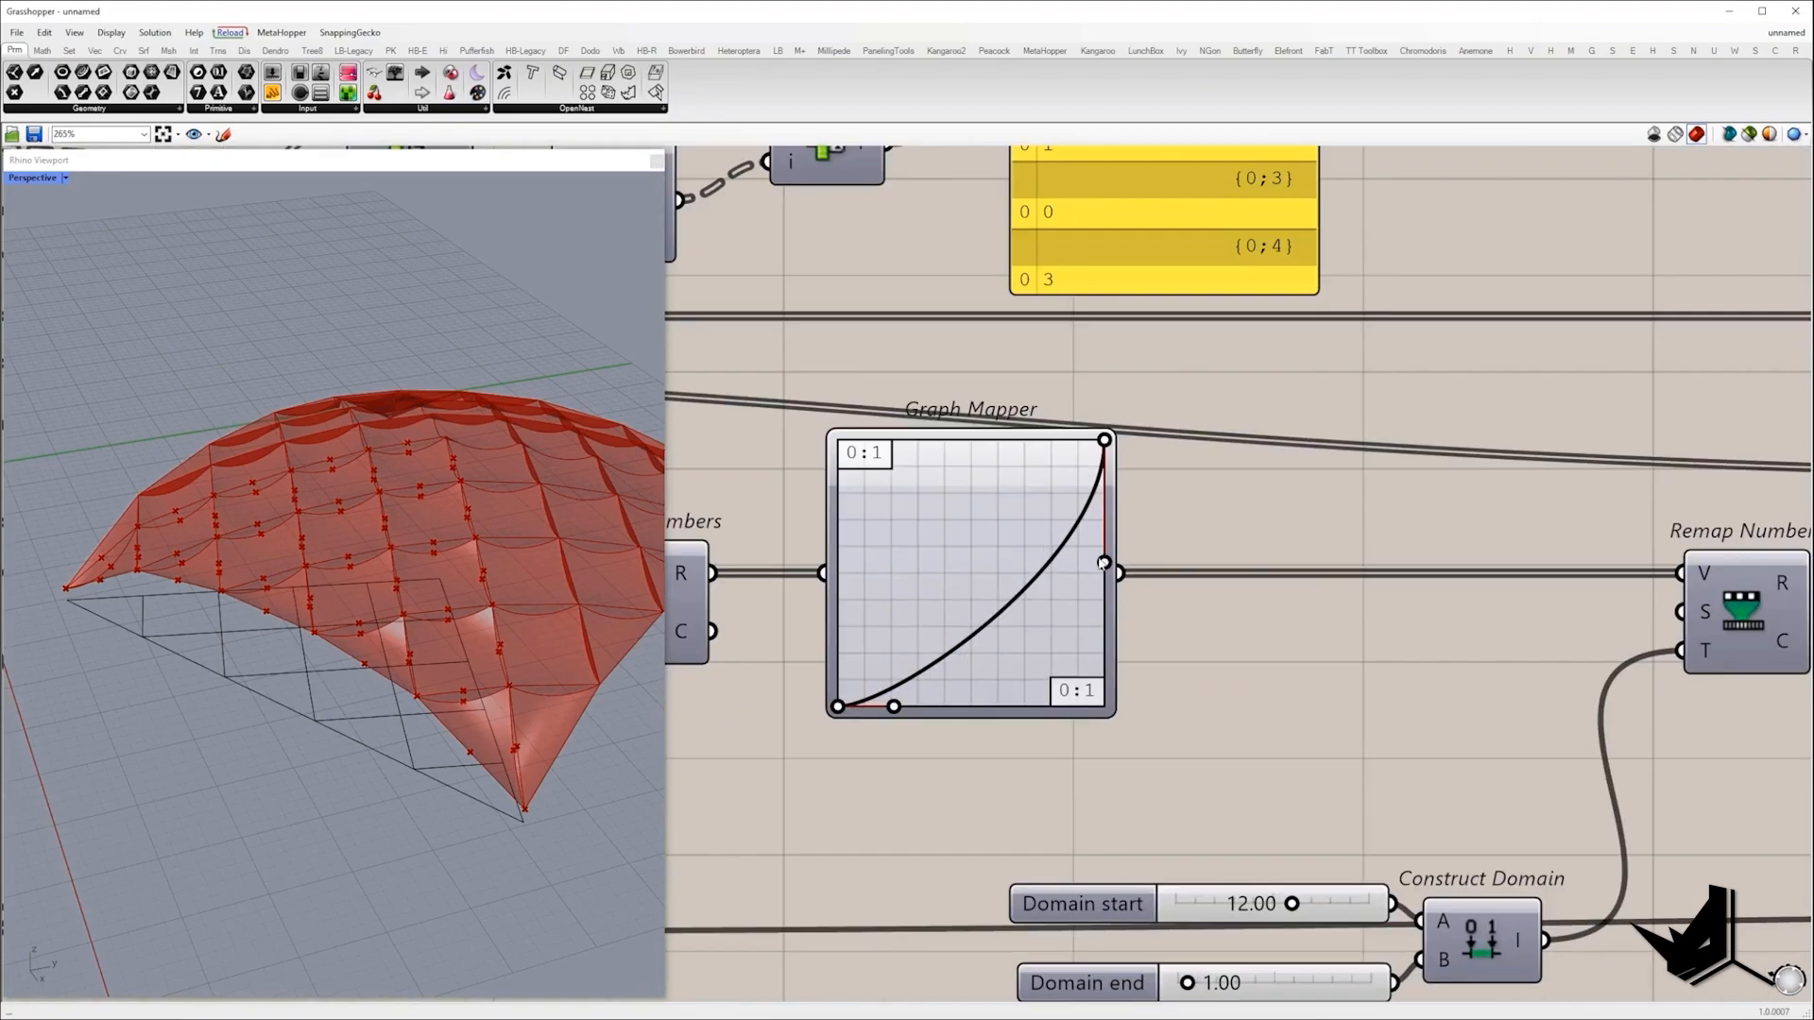
{"action": "left_click_drag", "start_coordinate": [1107, 580], "coordinate": [1104, 595]}
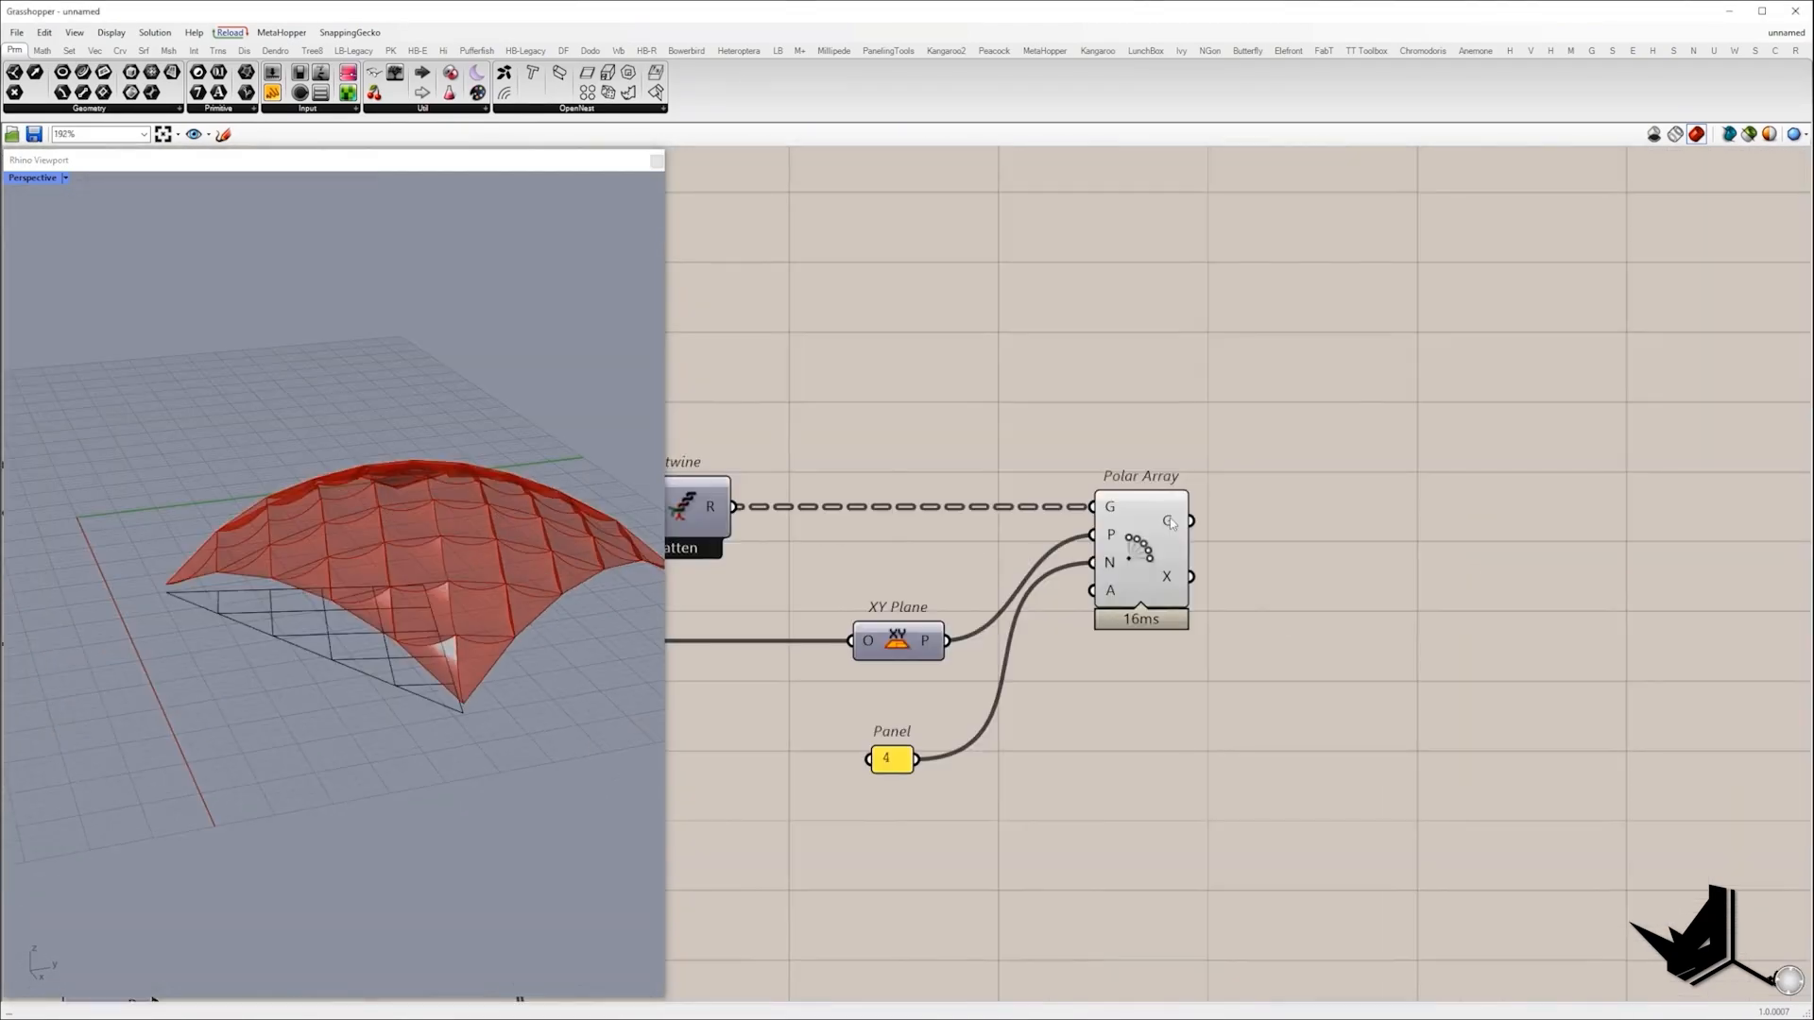
Add a Trim Tree component for the Polar Array G output and place it close beside the array.
{"action": "mouse_move", "coordinate": [1175, 514]}
{"action": "left_click_drag", "start_coordinate": [1138, 392], "coordinate": [1296, 417]}
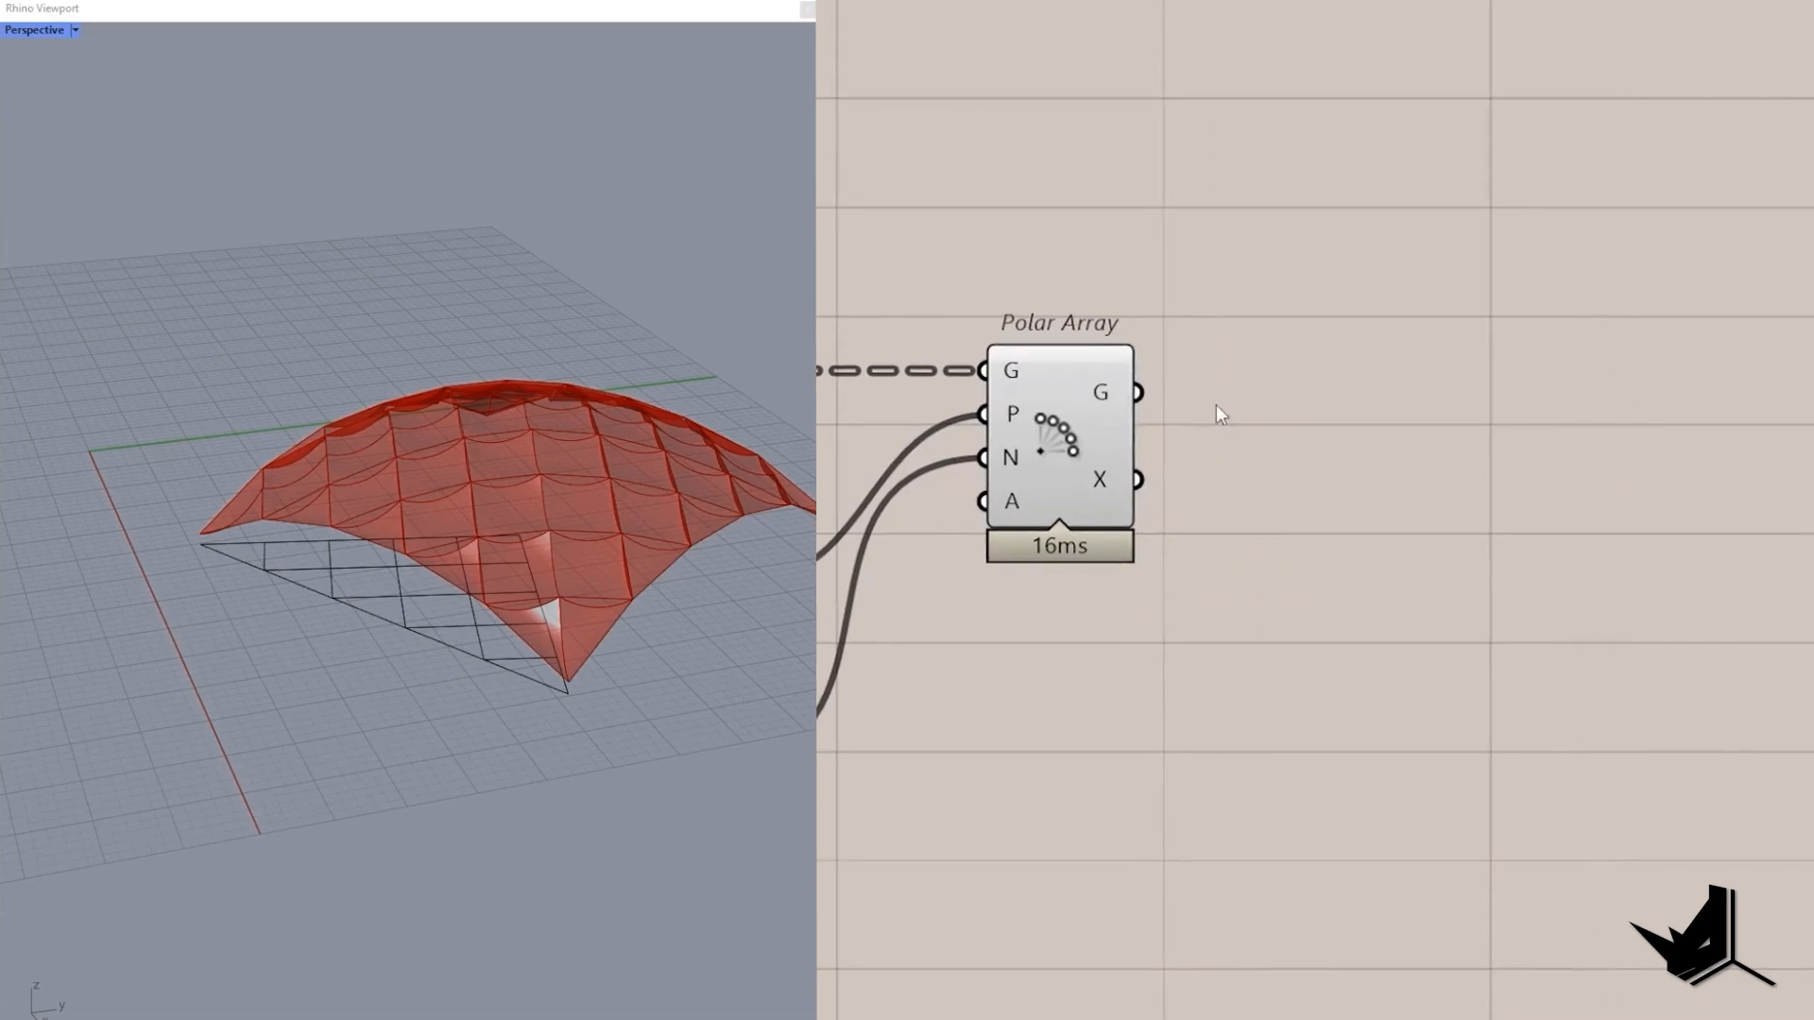
{"action": "type", "text": "trim"}
{"action": "key", "text": "Return"}
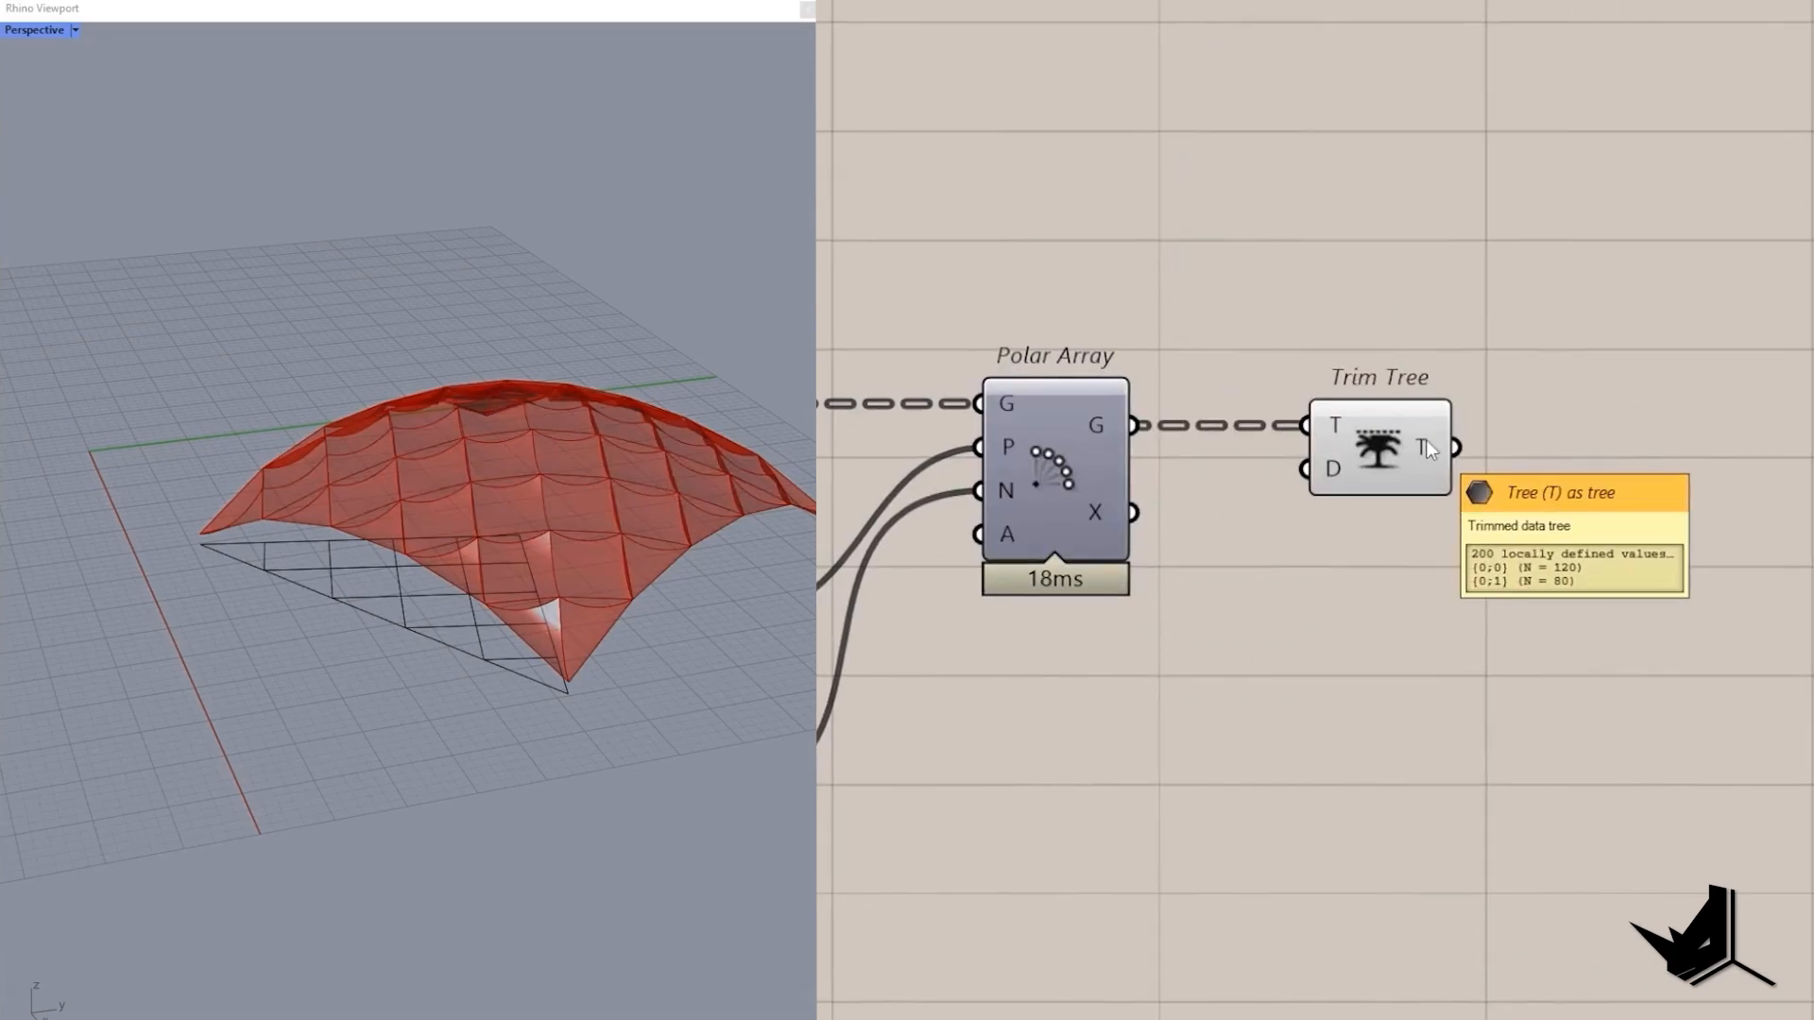
{"action": "left_click_drag", "start_coordinate": [1426, 440], "coordinate": [1366, 446]}
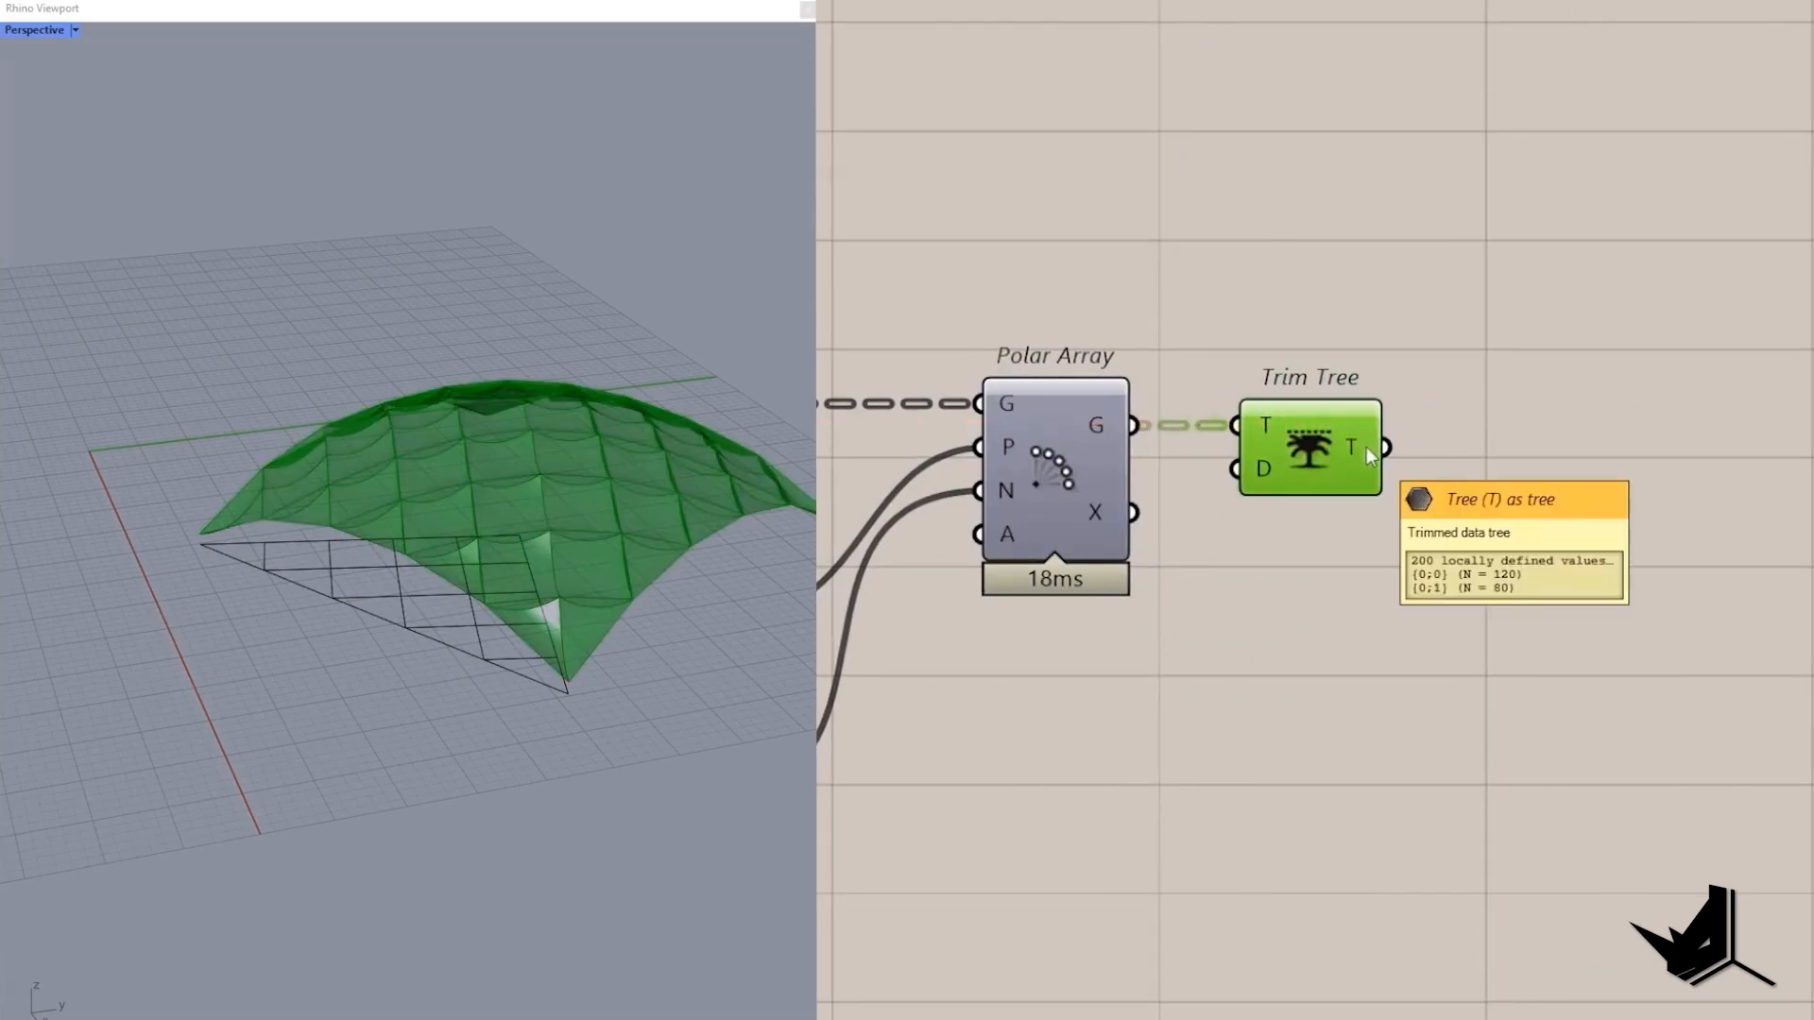
{"action": "left_click", "coordinate": [1432, 627]}
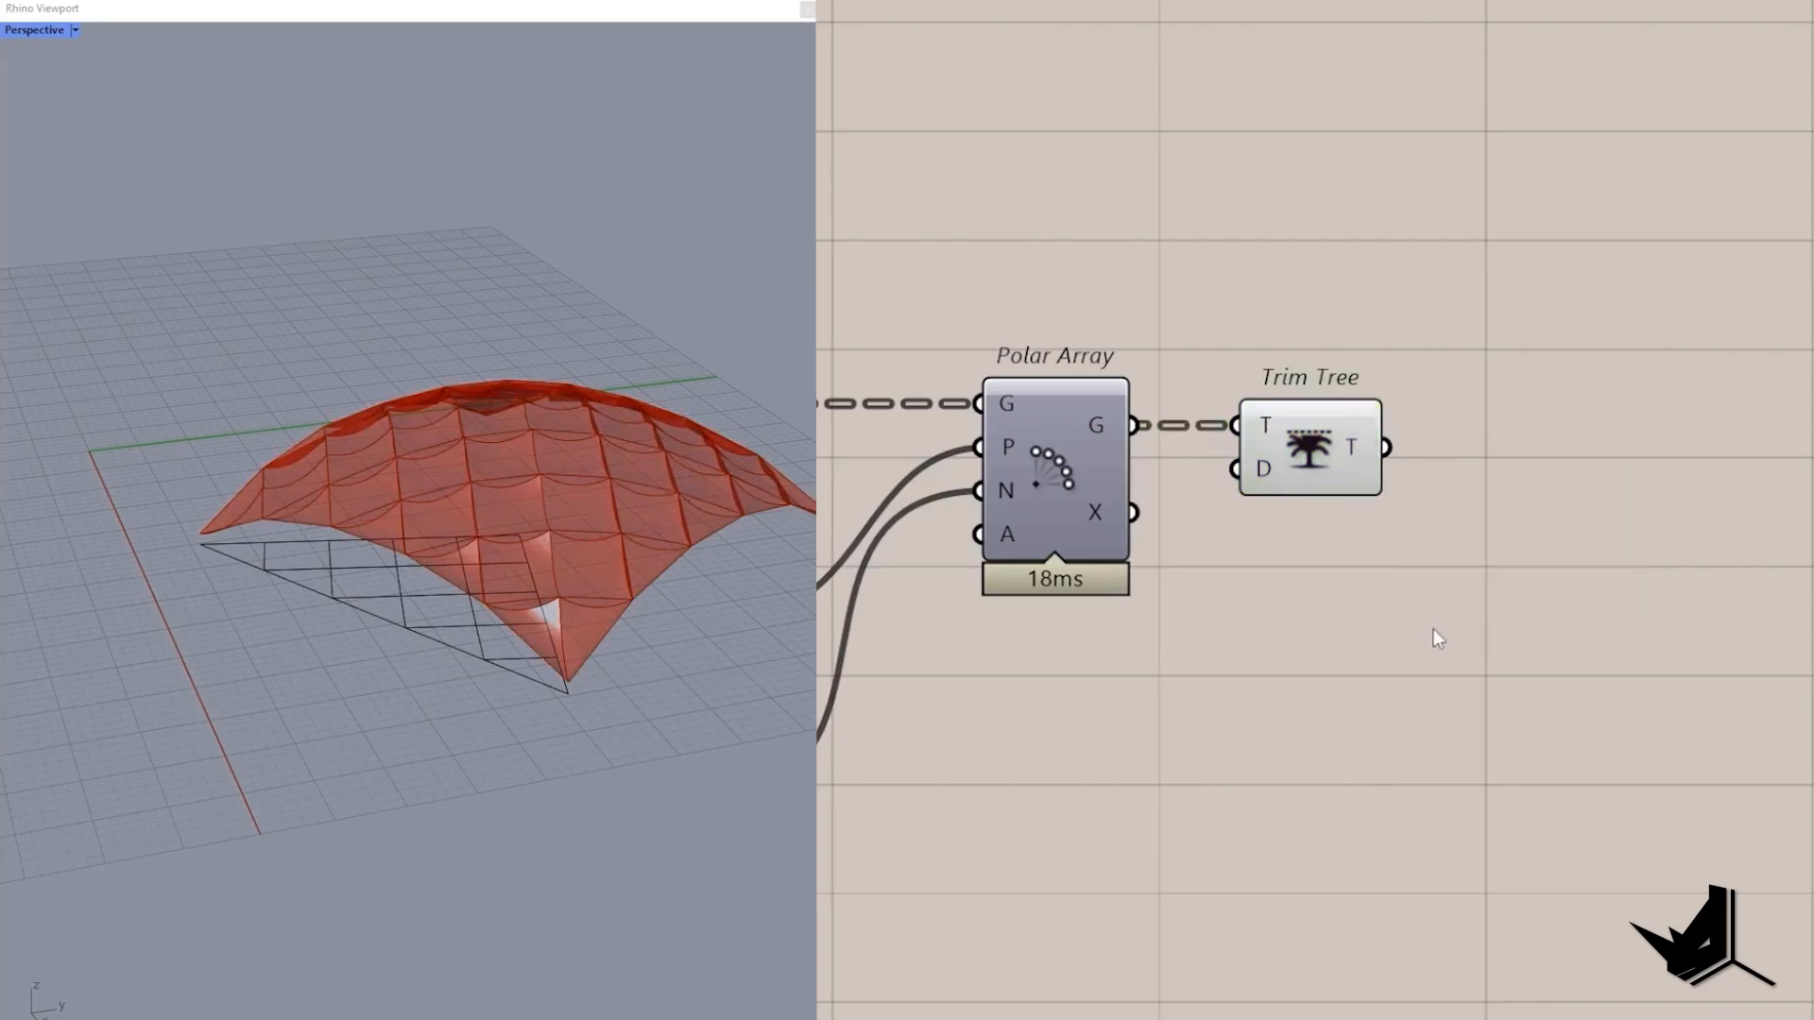
Add an Explode Tree component for the Trim Tree output, with branch outputs {0;0} and {0;1}.
{"action": "right_click_drag", "start_coordinate": [1049, 609], "coordinate": [1657, 577]}
{"action": "scroll", "coordinate": [1656, 576], "scroll_direction": "down", "scroll_amount": 3}
{"action": "right_click_drag", "start_coordinate": [1793, 615], "coordinate": [1307, 549]}
{"action": "scroll", "coordinate": [1337, 463], "scroll_direction": "up", "scroll_amount": 3}
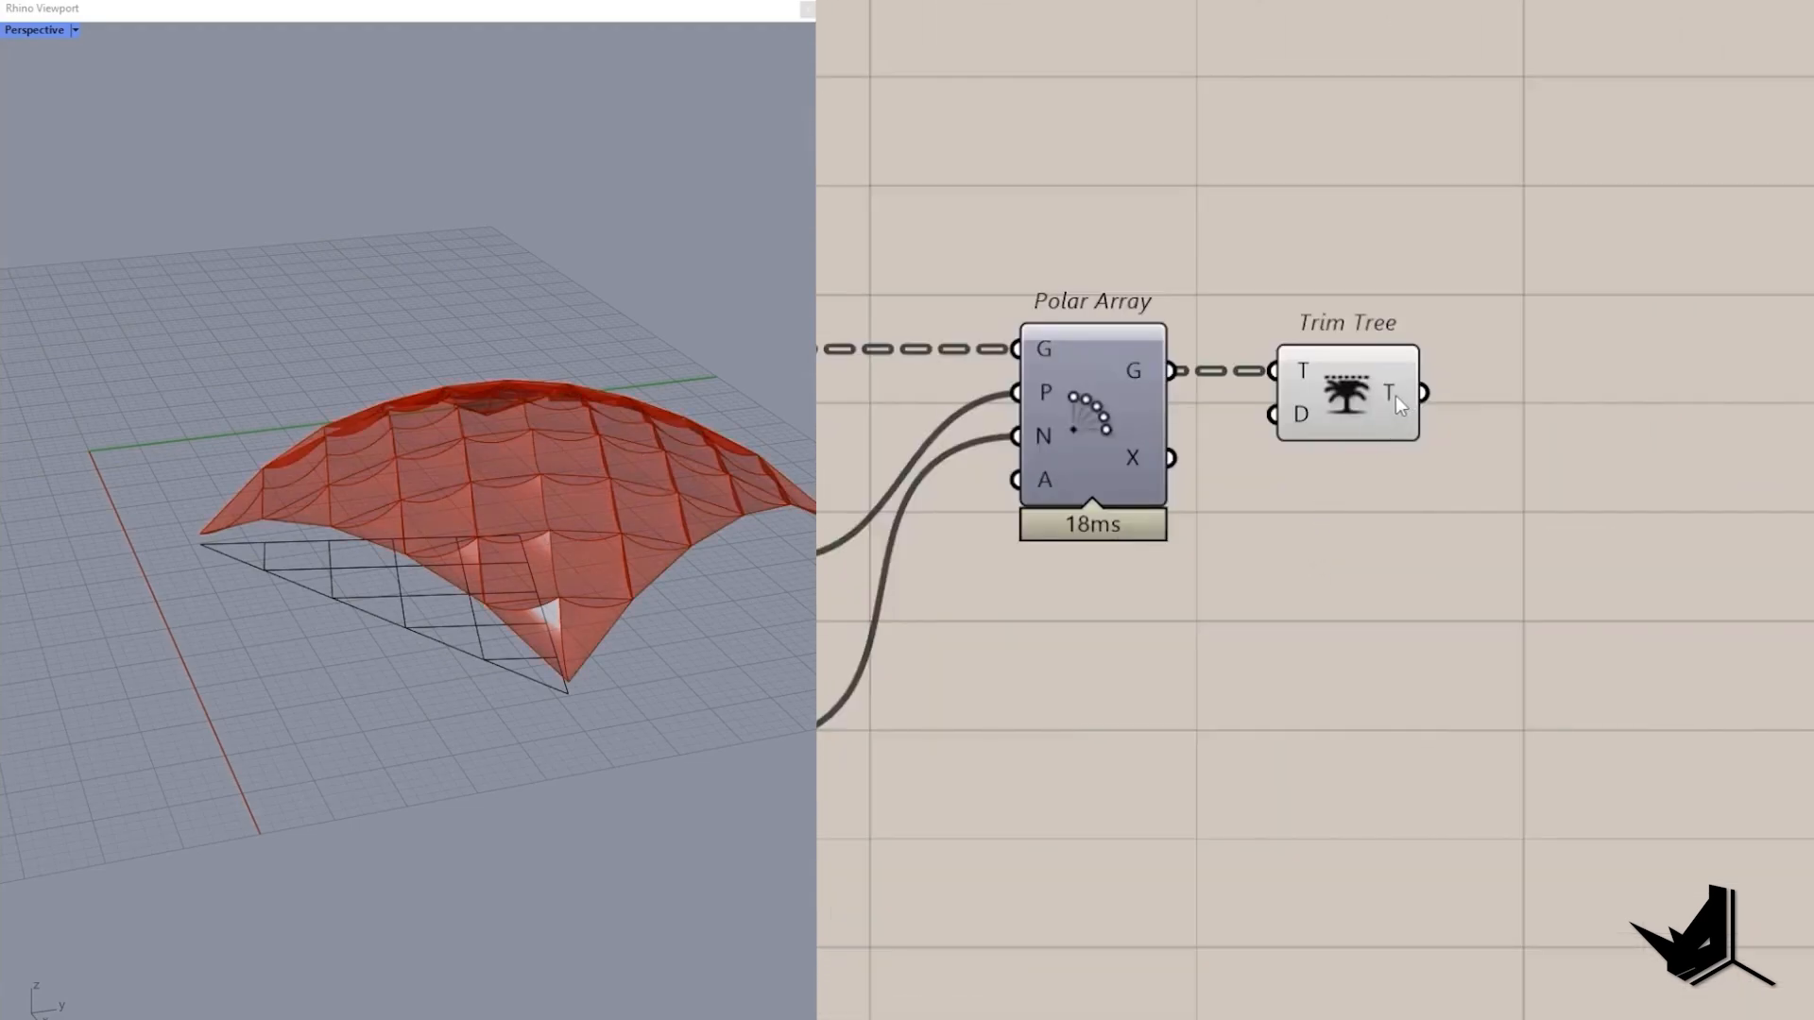
{"action": "mouse_move", "coordinate": [1396, 394]}
{"action": "double_click", "coordinate": [1545, 558]}
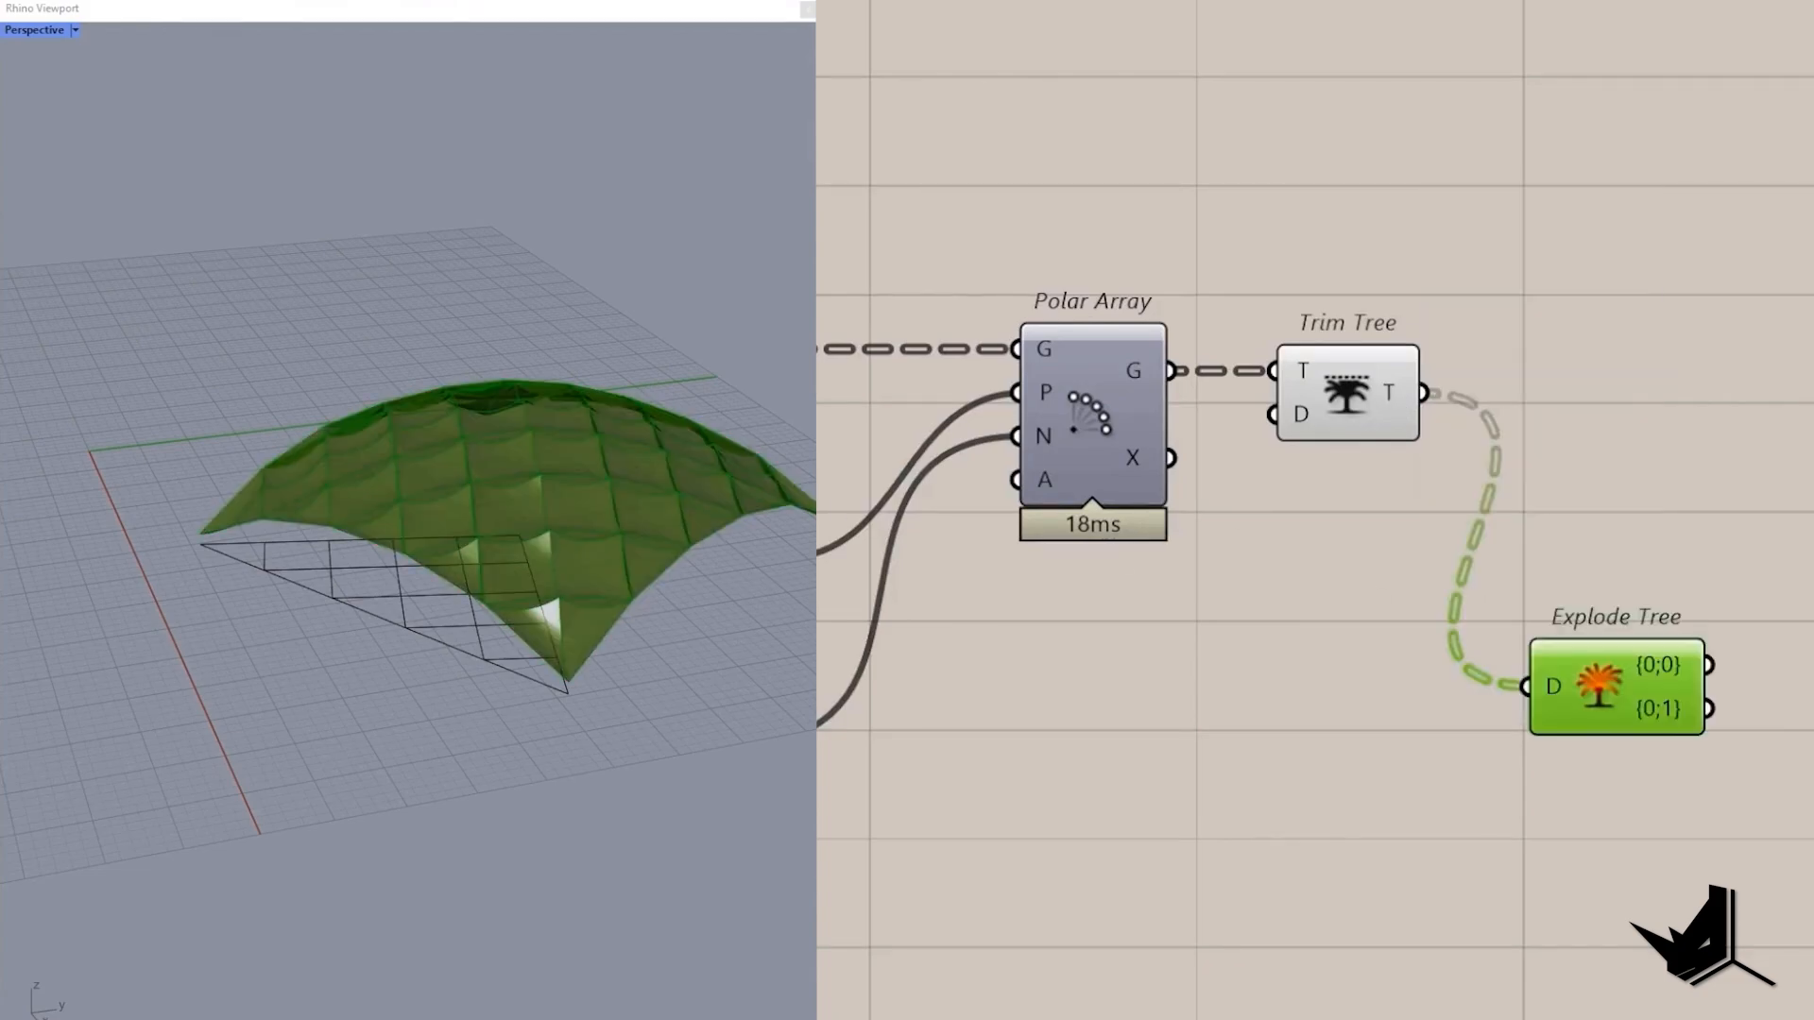
Add a Data parameter to each of the Explode Tree outputs {0;0} and {0;1}.
{"action": "right_click_drag", "start_coordinate": [1784, 648], "coordinate": [1425, 591]}
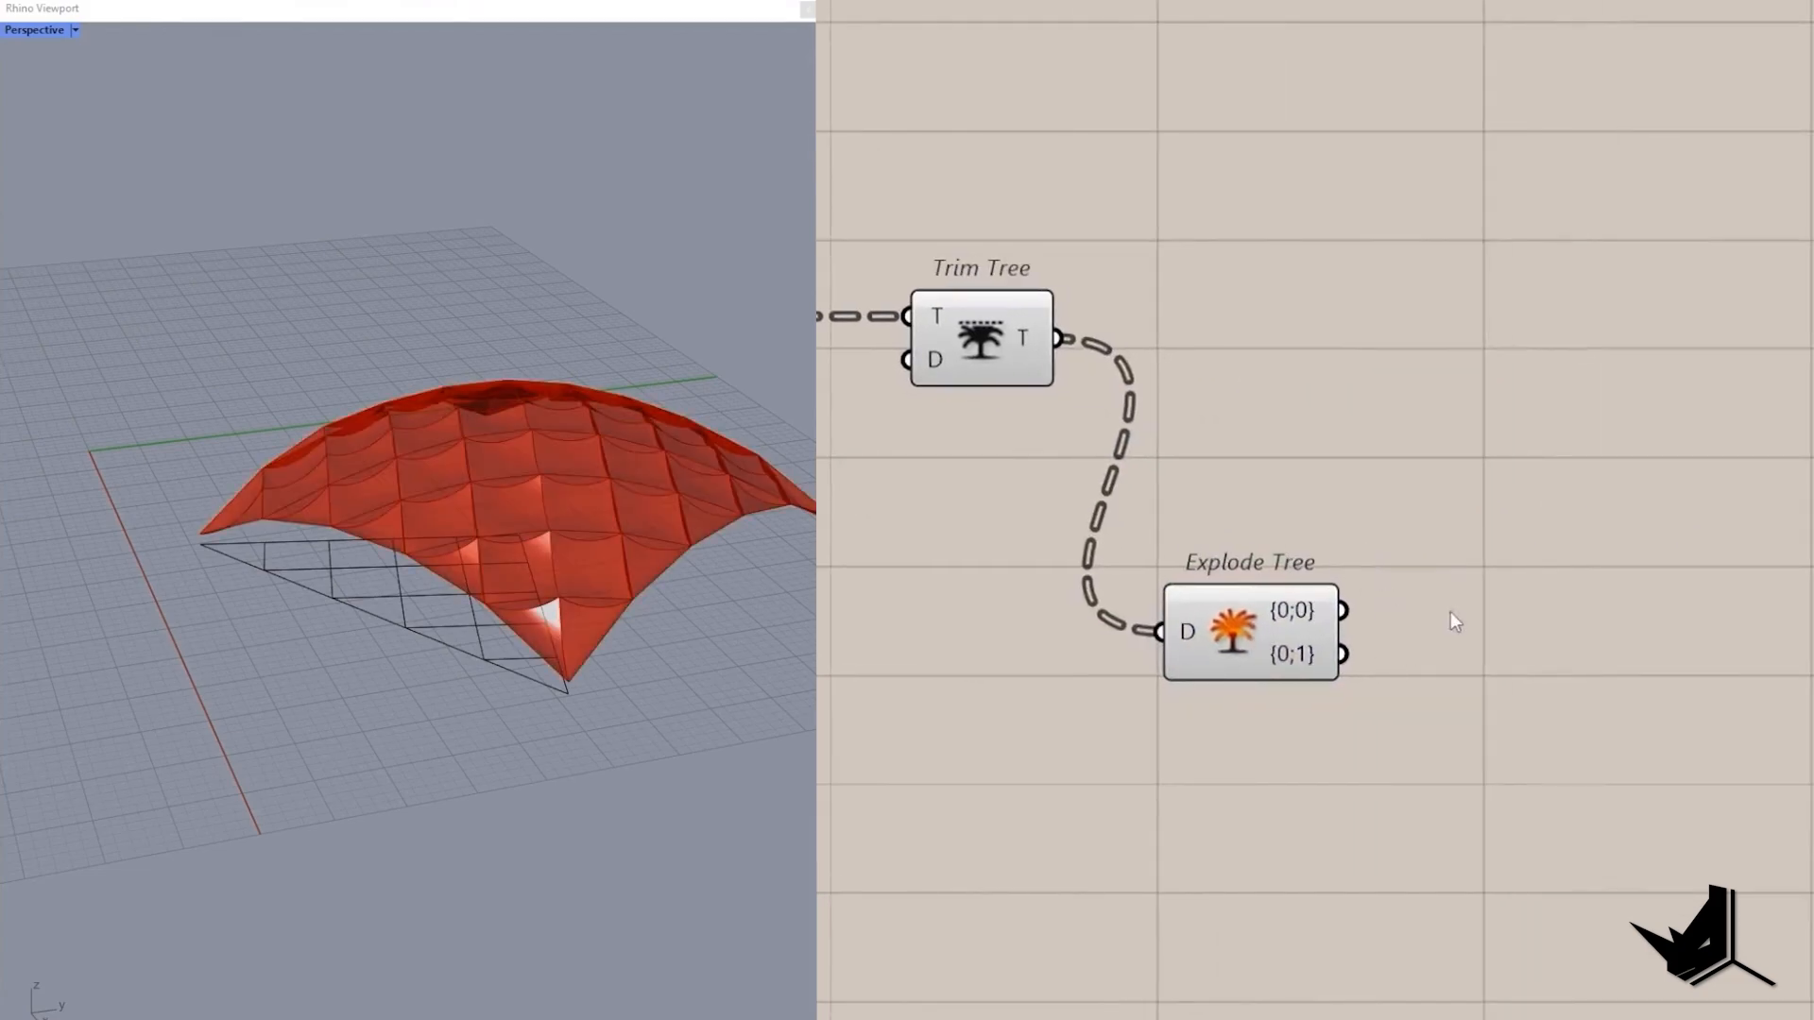
{"action": "double_click", "coordinate": [1464, 569]}
{"action": "type", "text": "data"}
{"action": "left_click", "coordinate": [1415, 532]}
{"action": "left_click_drag", "start_coordinate": [1343, 610], "coordinate": [1406, 568]}
{"action": "left_click_drag", "start_coordinate": [1469, 559], "coordinate": [1566, 718]}
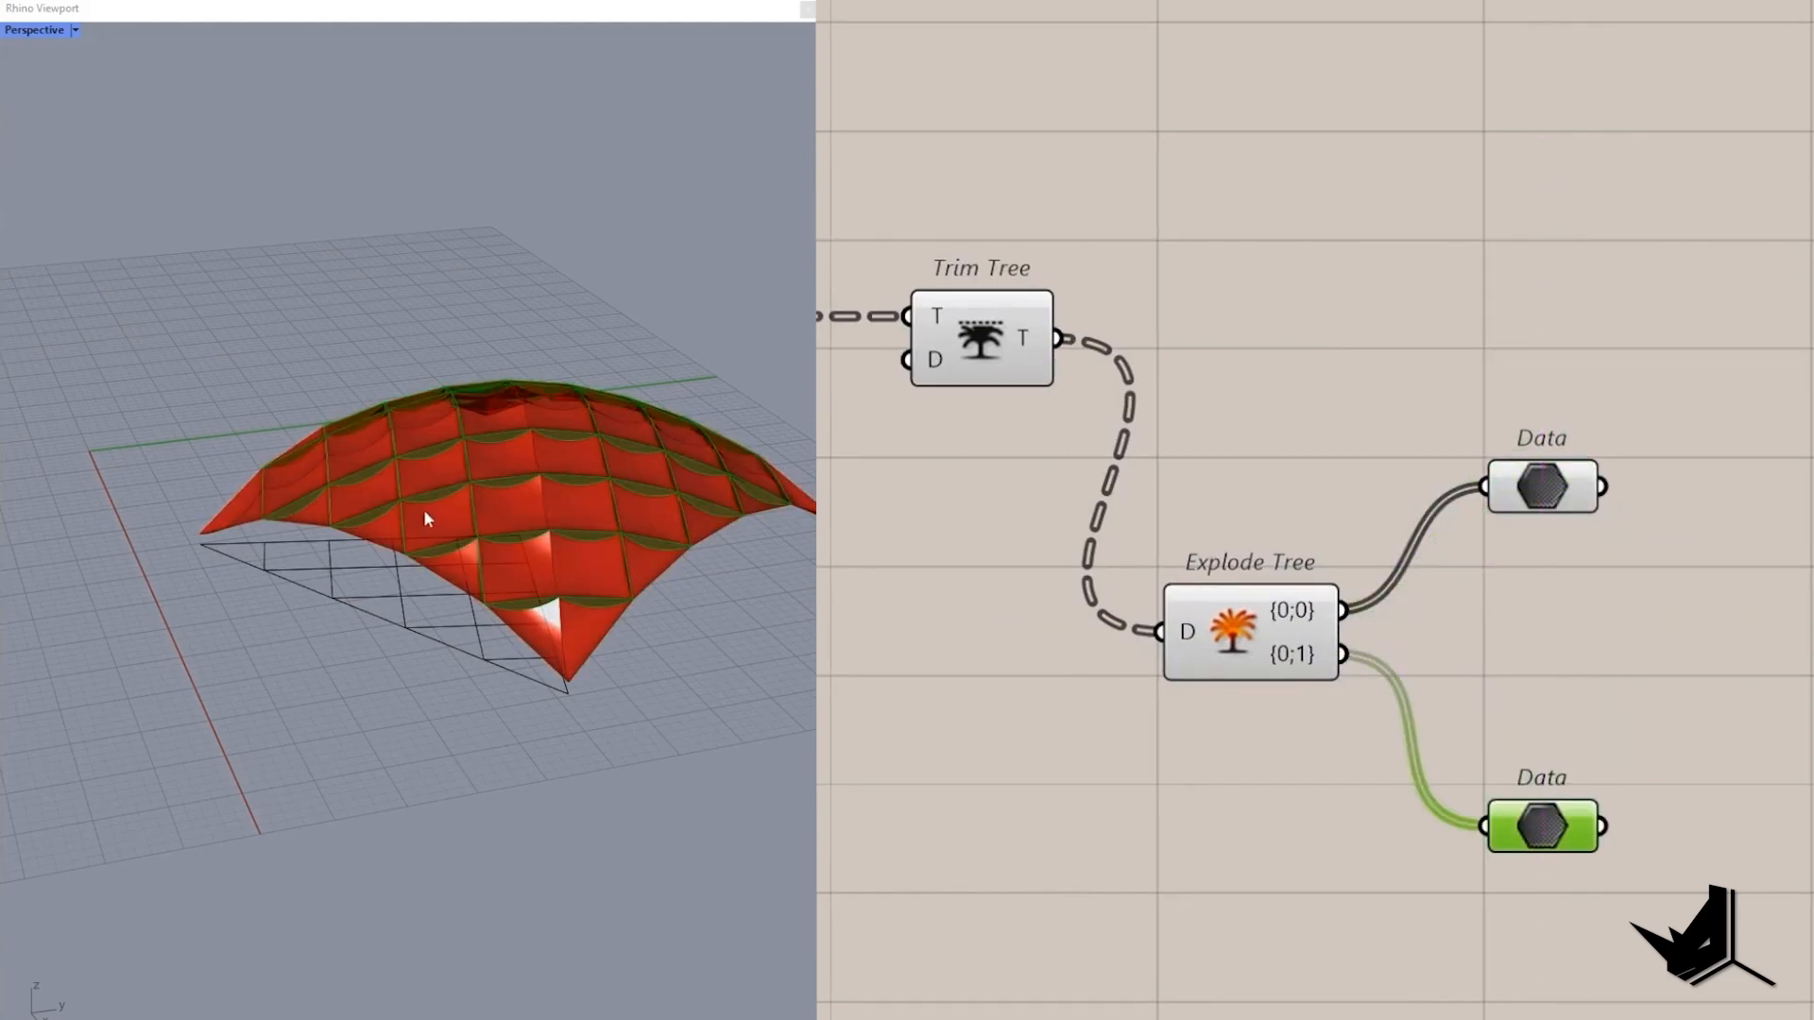
Preview both Data branches with Custom Preview components, using a grey swatch for {0;0} and a translucent blue one for {0;1}.
{"action": "right_click_drag", "start_coordinate": [425, 518], "coordinate": [477, 562]}
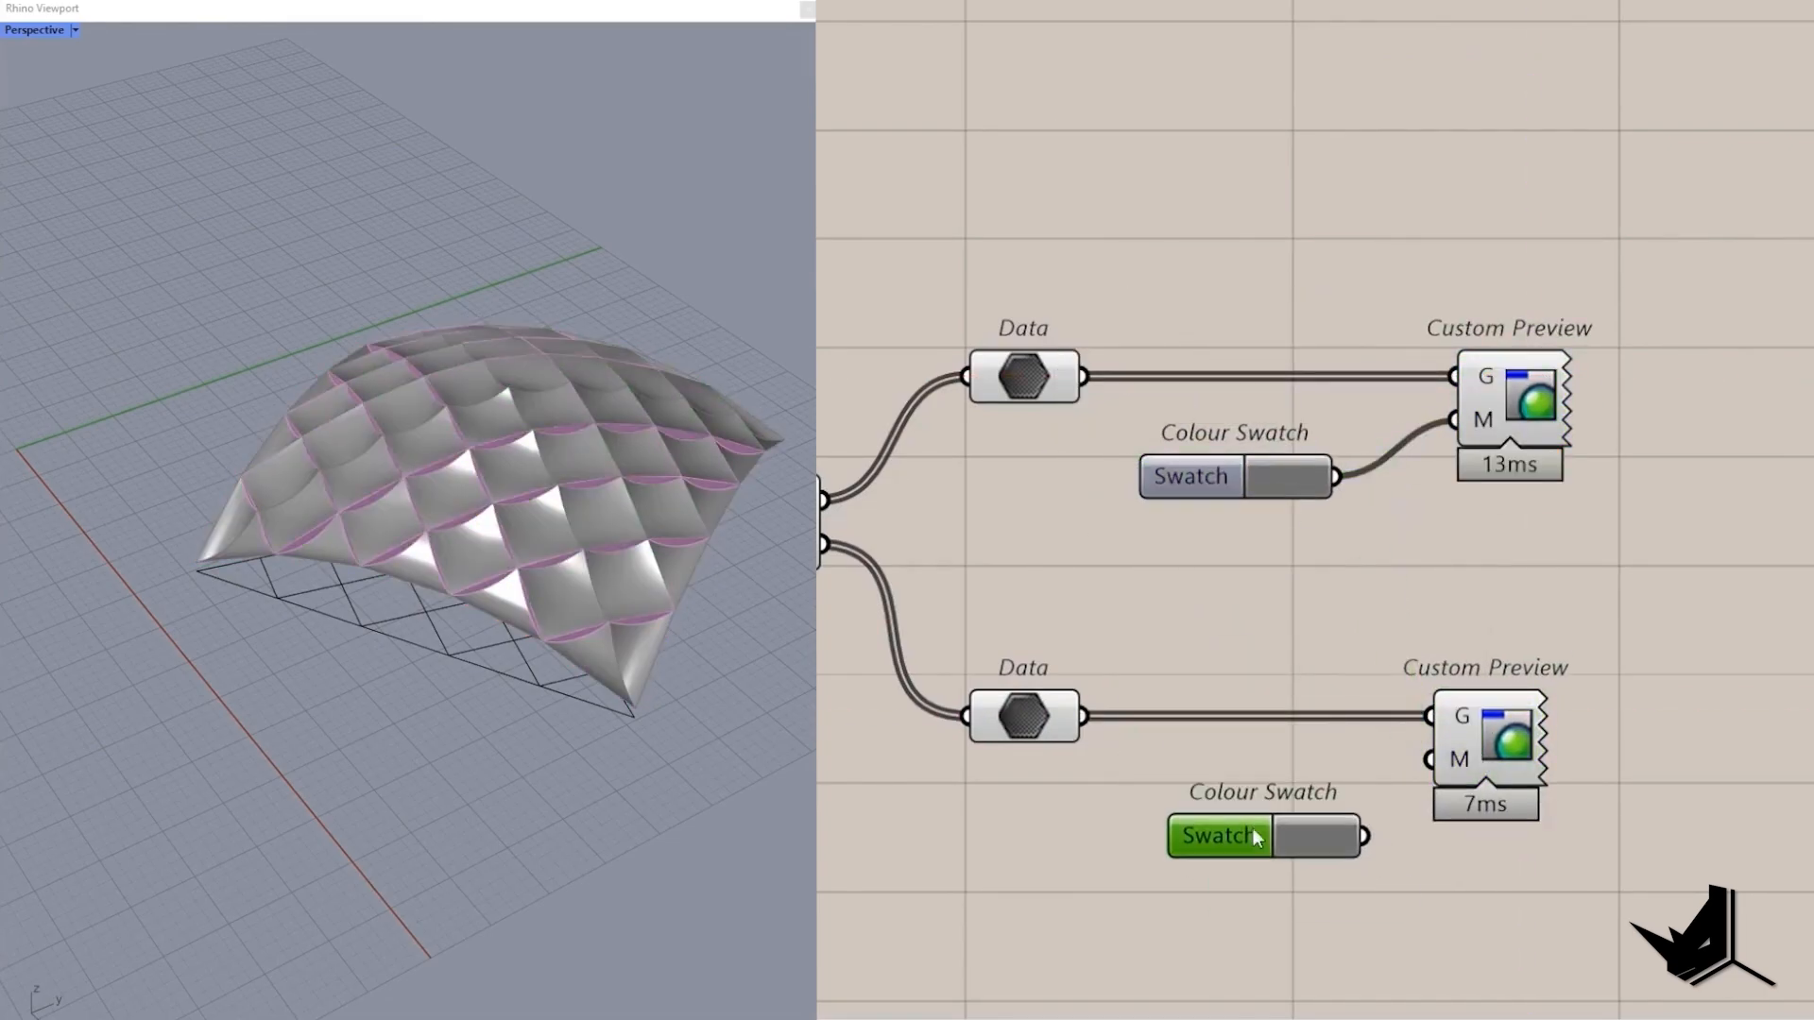
{"action": "left_click", "coordinate": [1316, 835]}
{"action": "left_click_drag", "start_coordinate": [1473, 940], "coordinate": [1502, 945]}
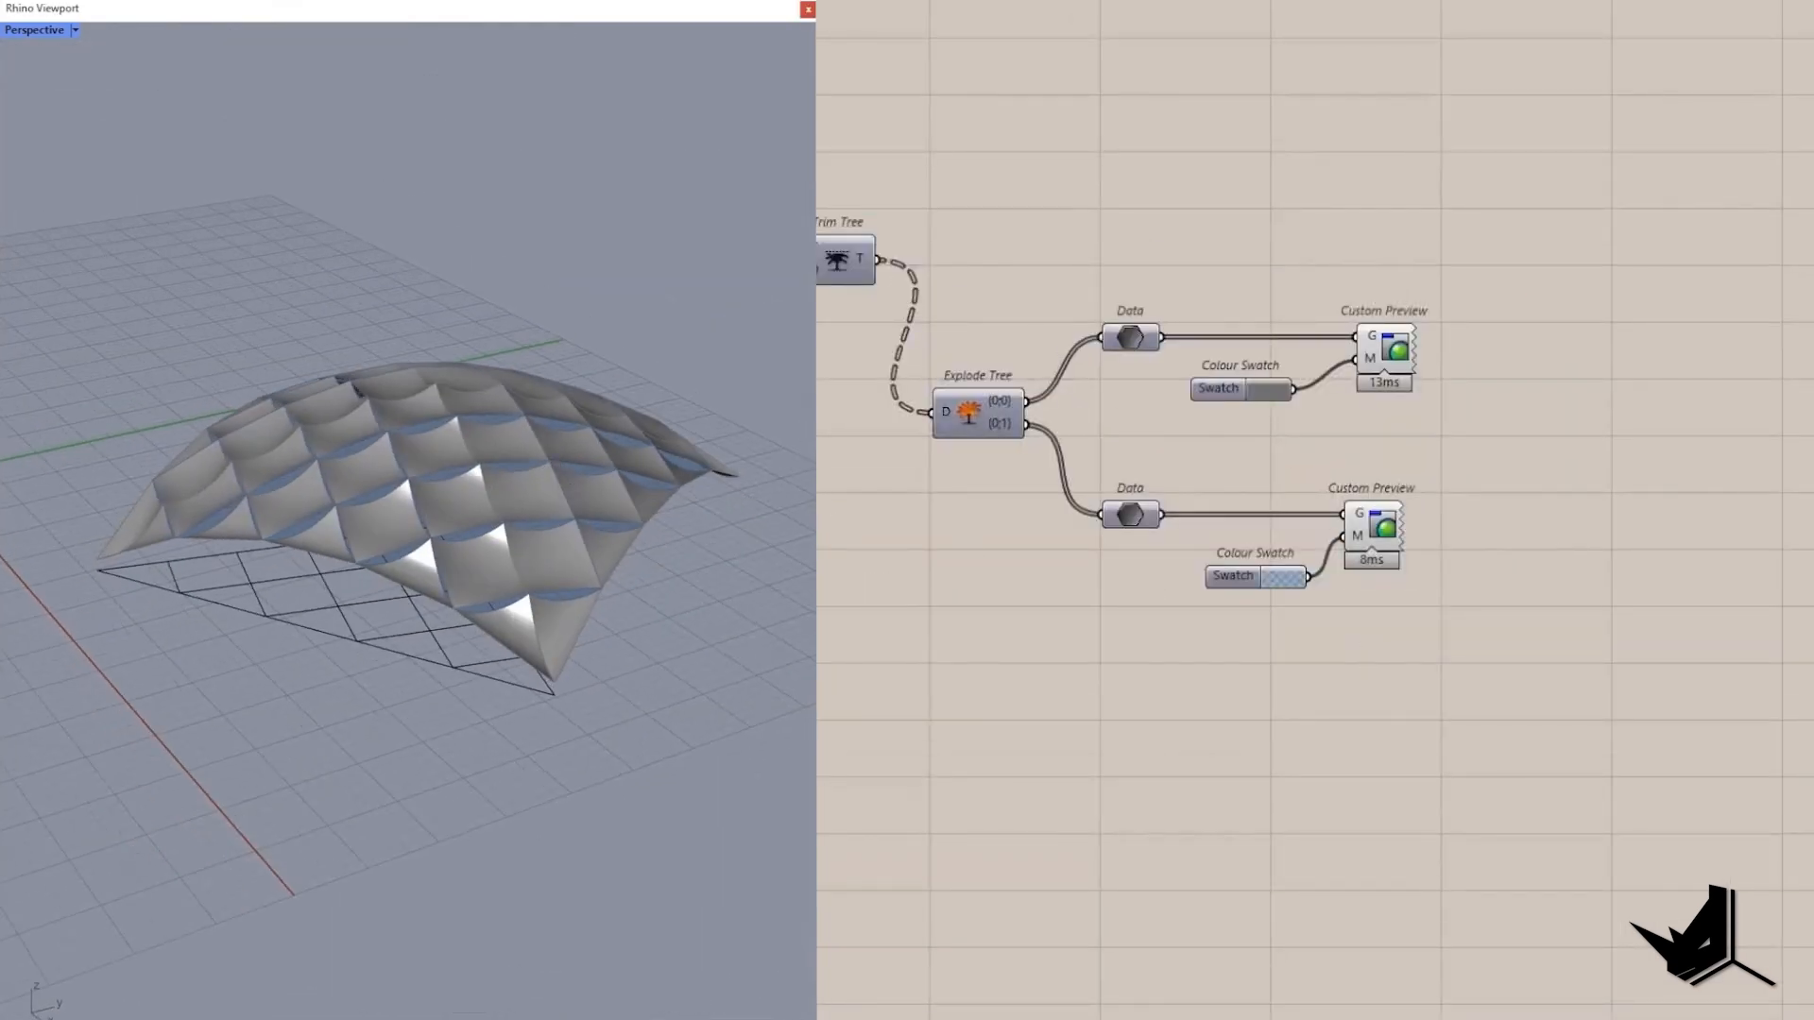
{"action": "right_click_drag", "start_coordinate": [463, 515], "coordinate": [571, 405]}
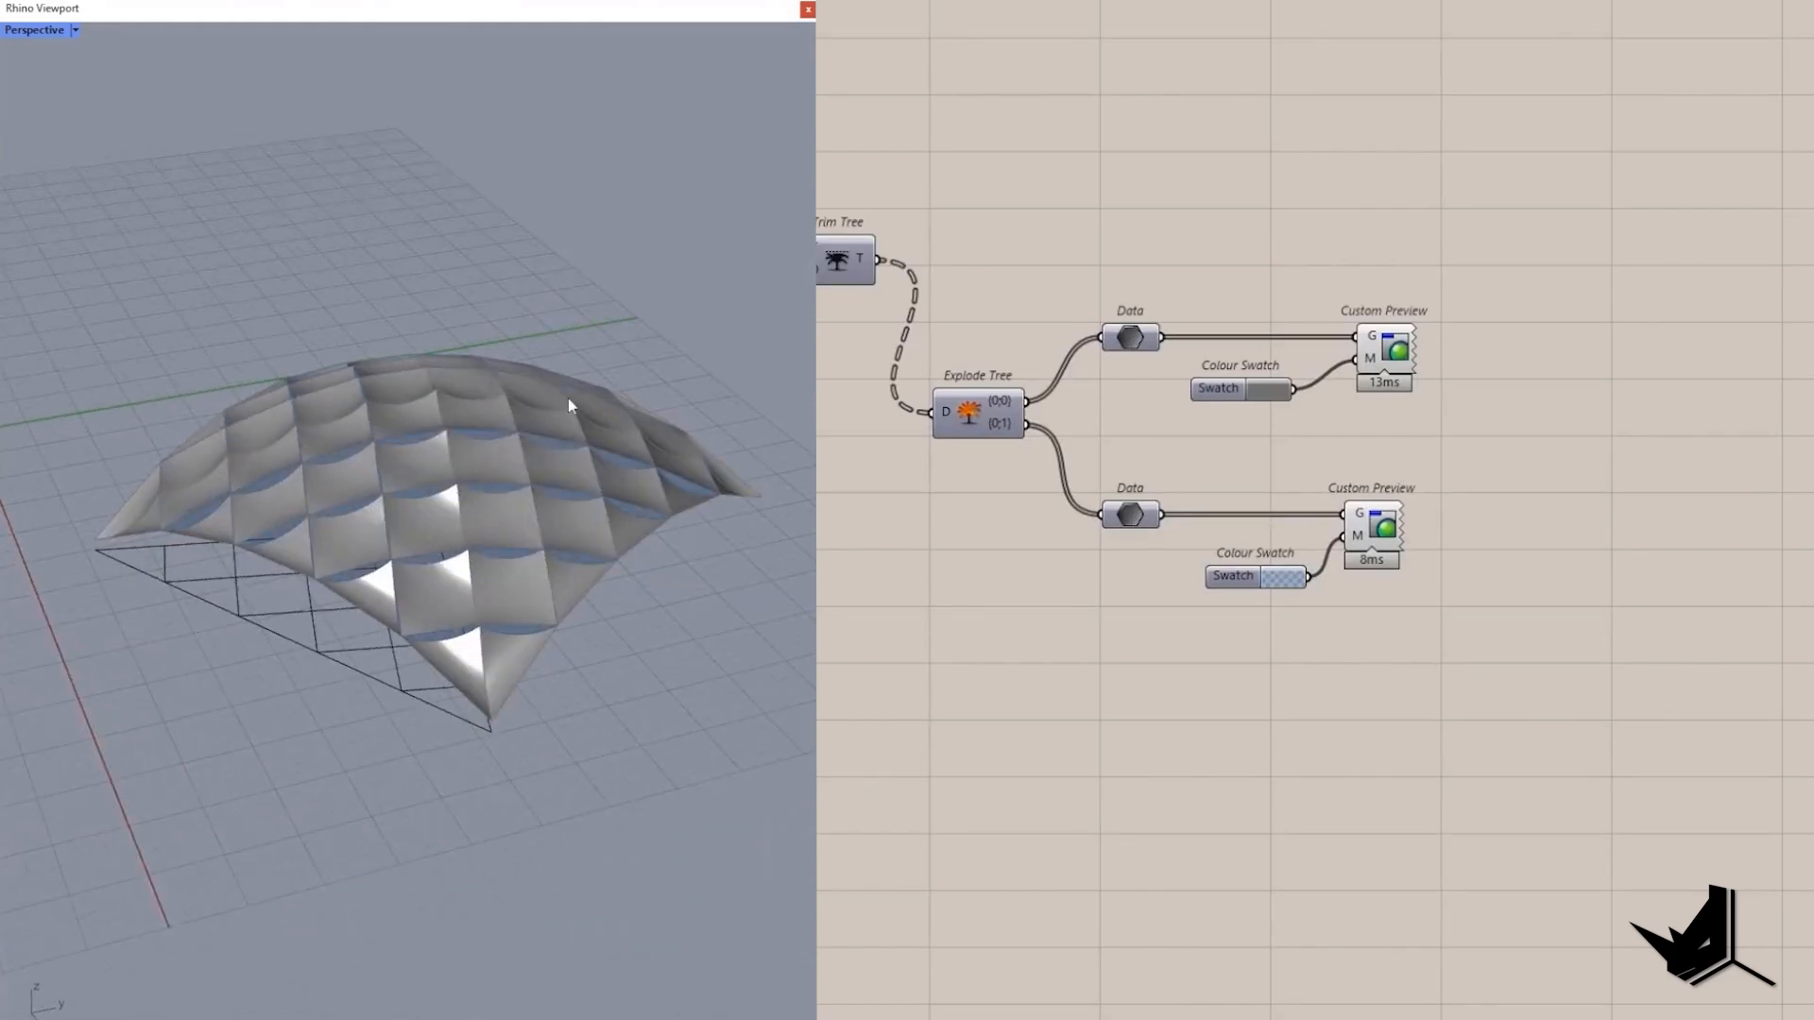
Toggle the viewport preview of the Data parameter holding the {0;0} surfaces.
{"action": "right_click_drag", "start_coordinate": [1218, 406], "coordinate": [1095, 556]}
{"action": "scroll", "coordinate": [1087, 472], "scroll_direction": "up", "scroll_amount": 1}
{"action": "left_click", "coordinate": [1001, 492]}
{"action": "middle_click", "coordinate": [1071, 327]}
{"action": "left_click", "coordinate": [1107, 339]}
{"action": "right_click_drag", "start_coordinate": [331, 472], "coordinate": [417, 467]}
Add a Bounding Box component for the {0;0} Data surfaces and set it to Union Box.
{"action": "double_click", "coordinate": [1312, 224]}
{"action": "type", "text": "bound"}
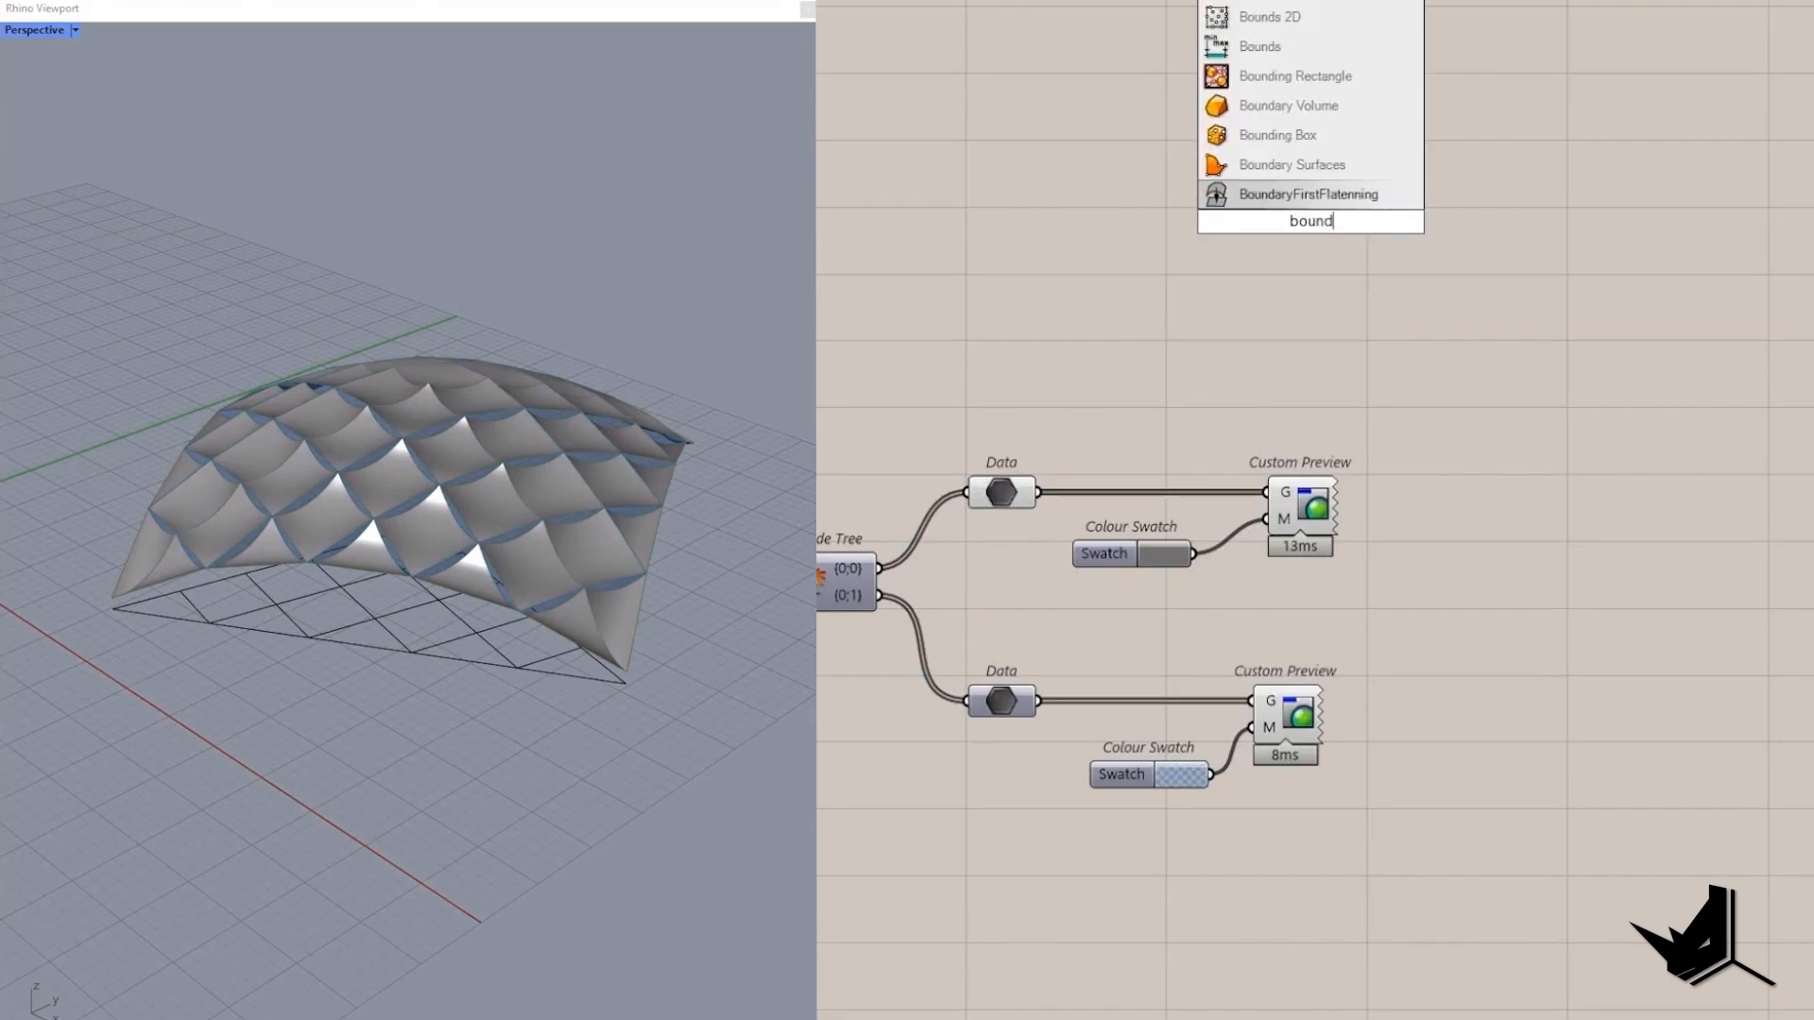
{"action": "left_click", "coordinate": [1285, 135]}
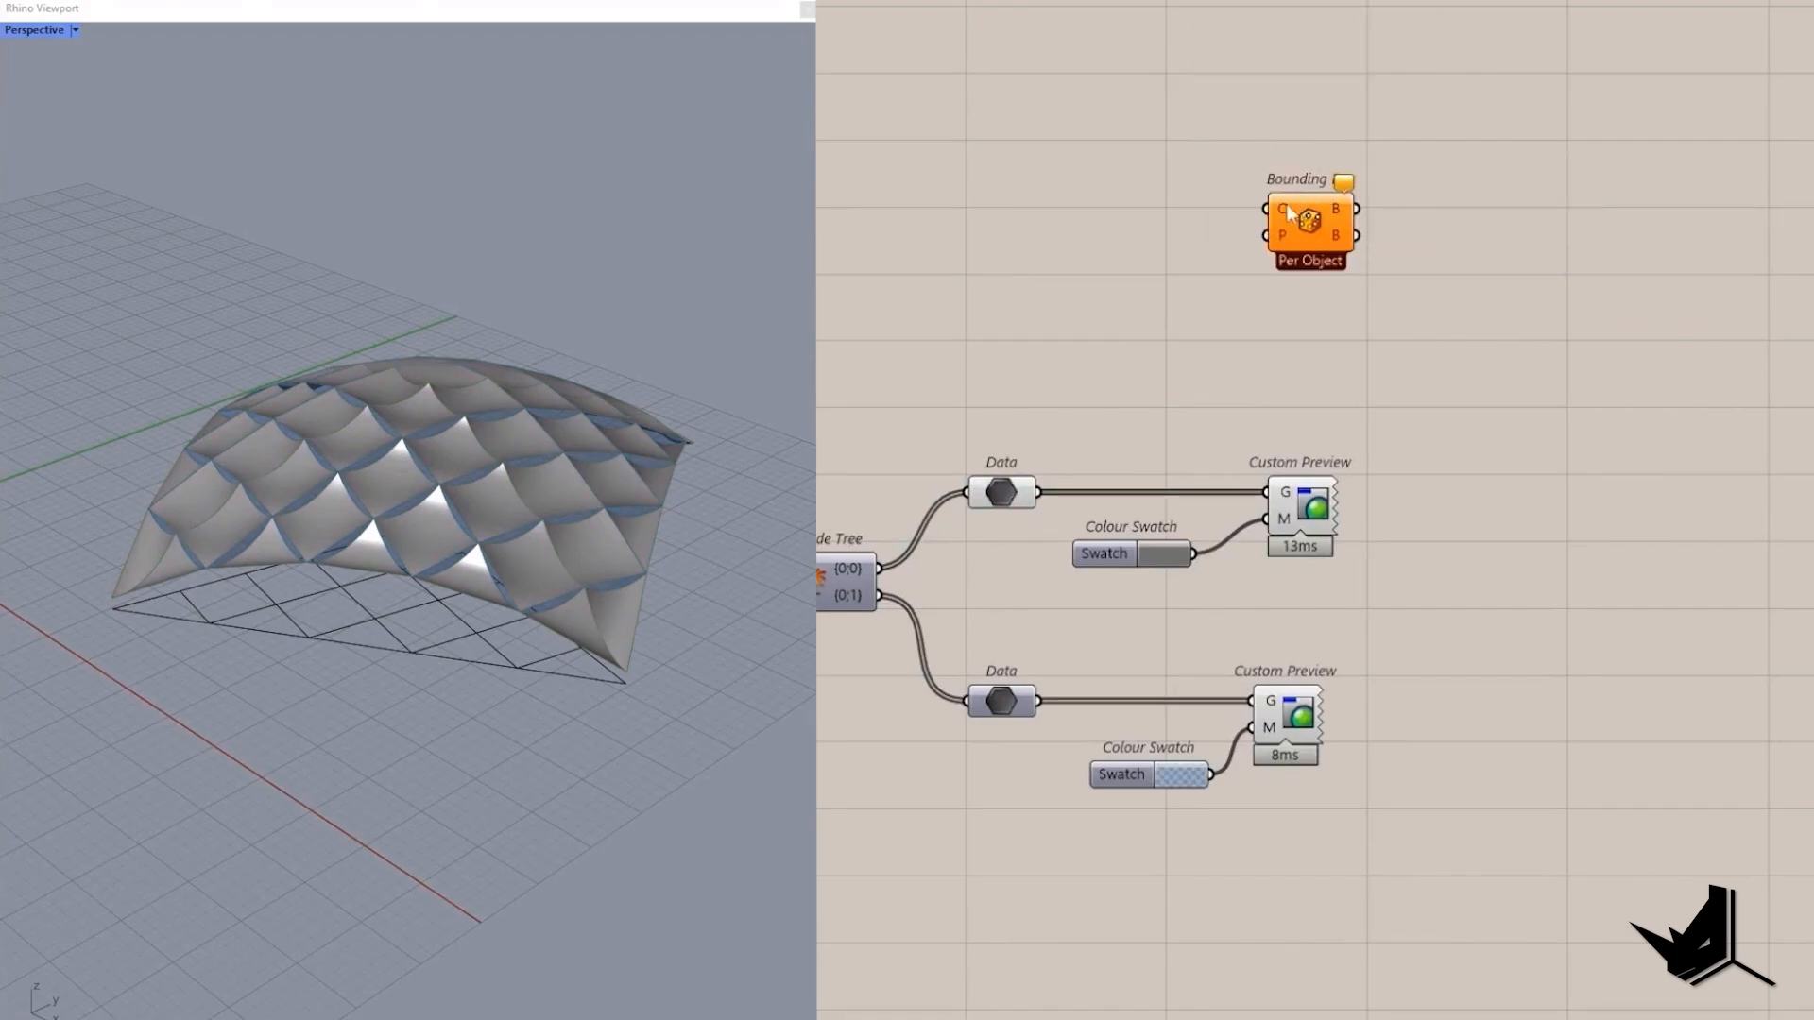
{"action": "left_click_drag", "start_coordinate": [1062, 433], "coordinate": [1037, 492]}
{"action": "right_click", "coordinate": [1295, 226]}
{"action": "left_click", "coordinate": [1352, 354]}
{"action": "left_click_drag", "start_coordinate": [1311, 227], "coordinate": [1450, 90]}
{"action": "scroll", "coordinate": [467, 533], "scroll_direction": "down", "scroll_amount": 4}
{"action": "right_click_drag", "start_coordinate": [467, 534], "coordinate": [558, 557]}
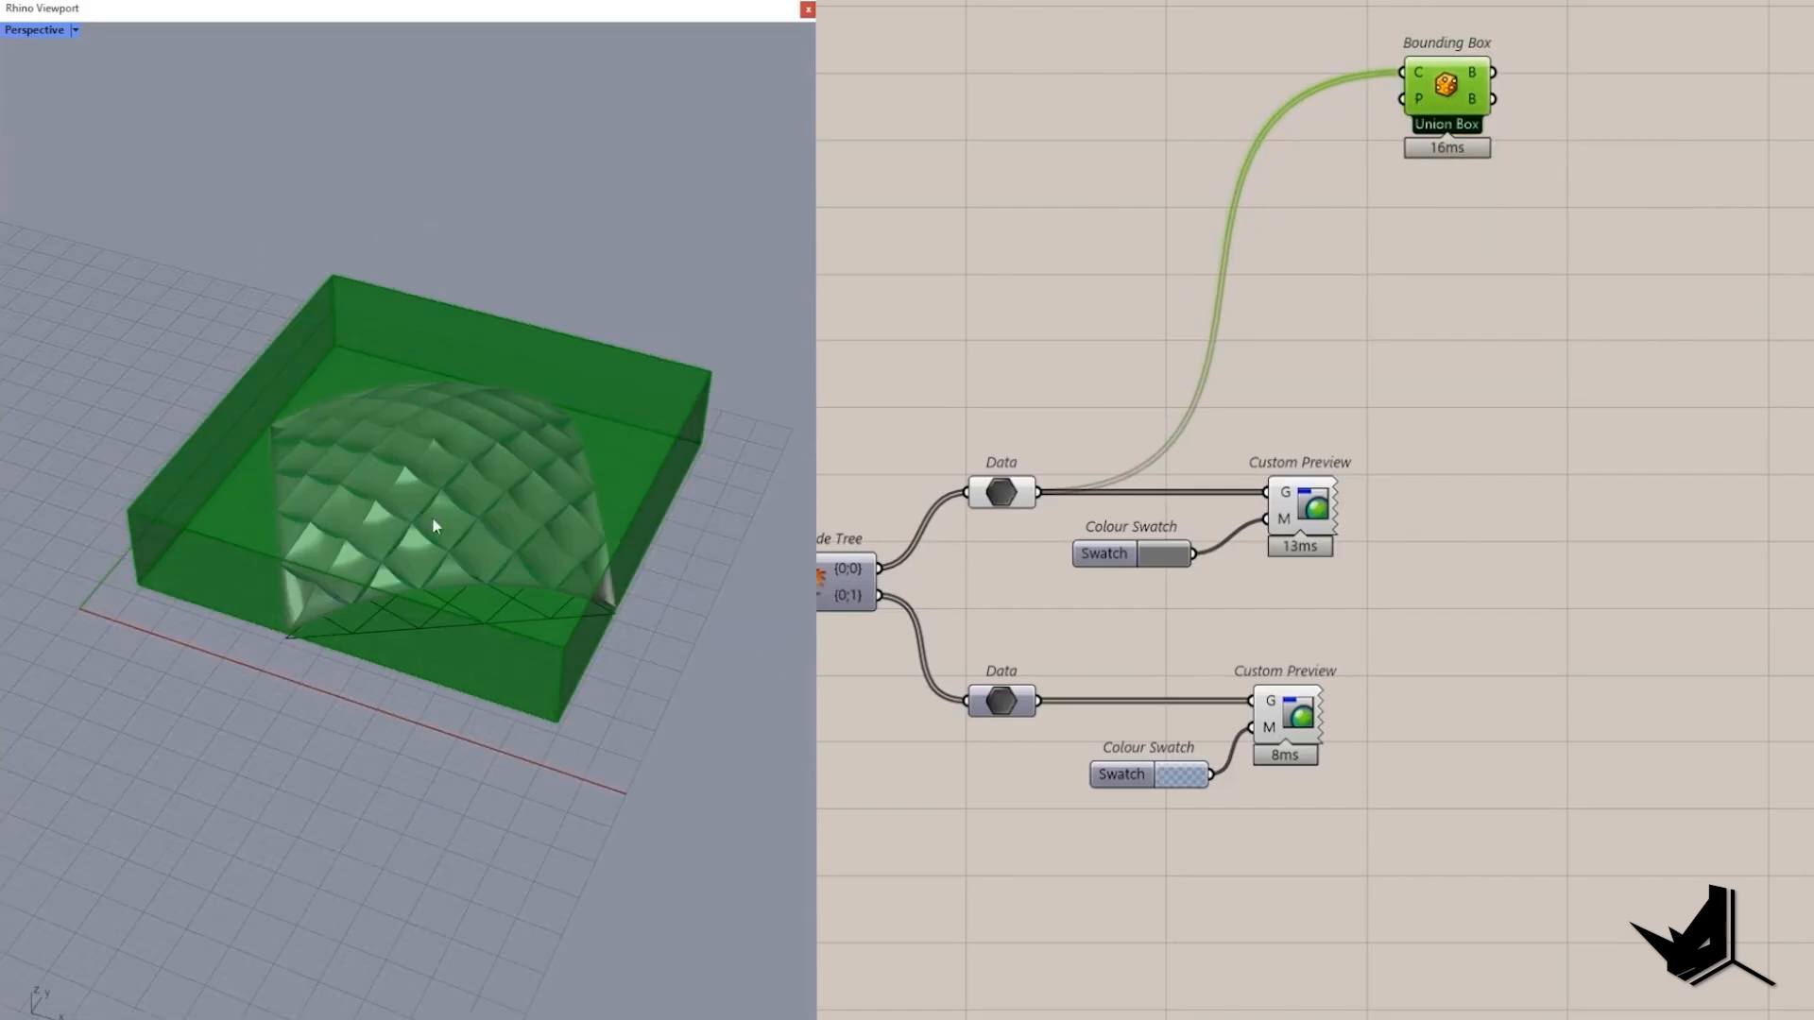
Add two more List Items on the Sort List's A output and give them Panel indices 1 and 2.
{"action": "right_click_drag", "start_coordinate": [1028, 406], "coordinate": [1397, 308]}
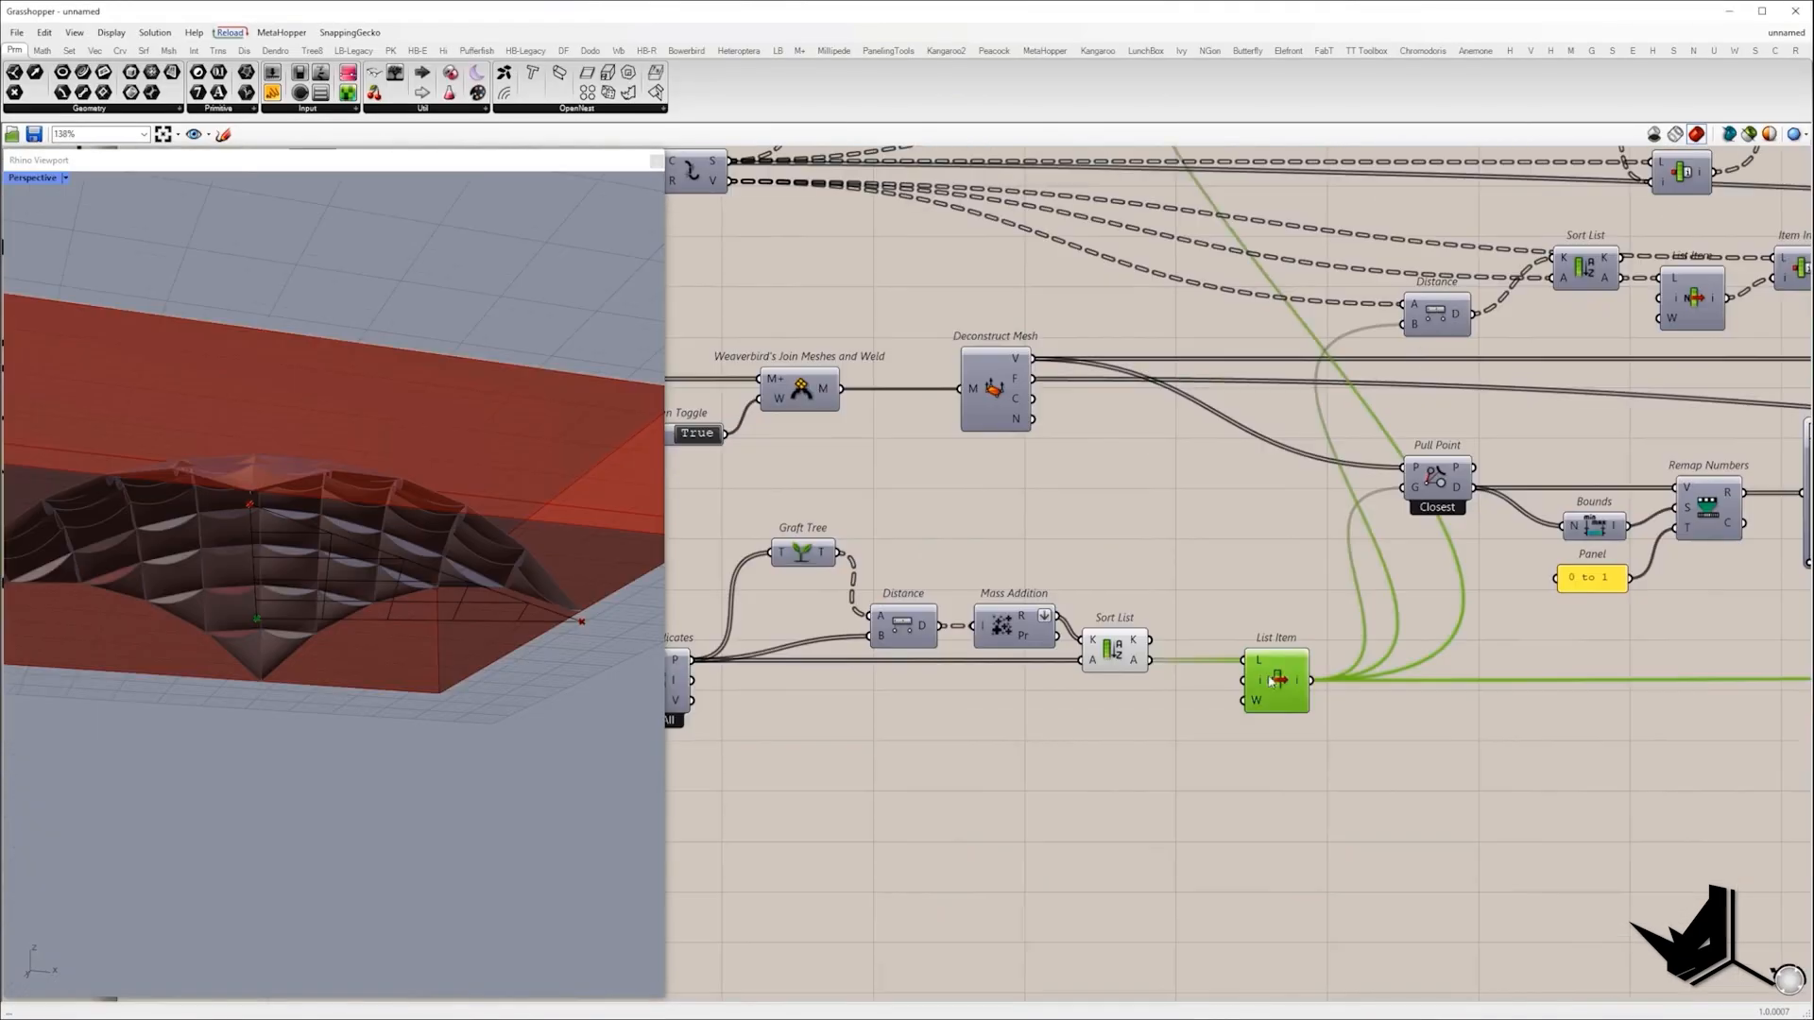
{"action": "right_click_drag", "start_coordinate": [333, 572], "coordinate": [410, 595]}
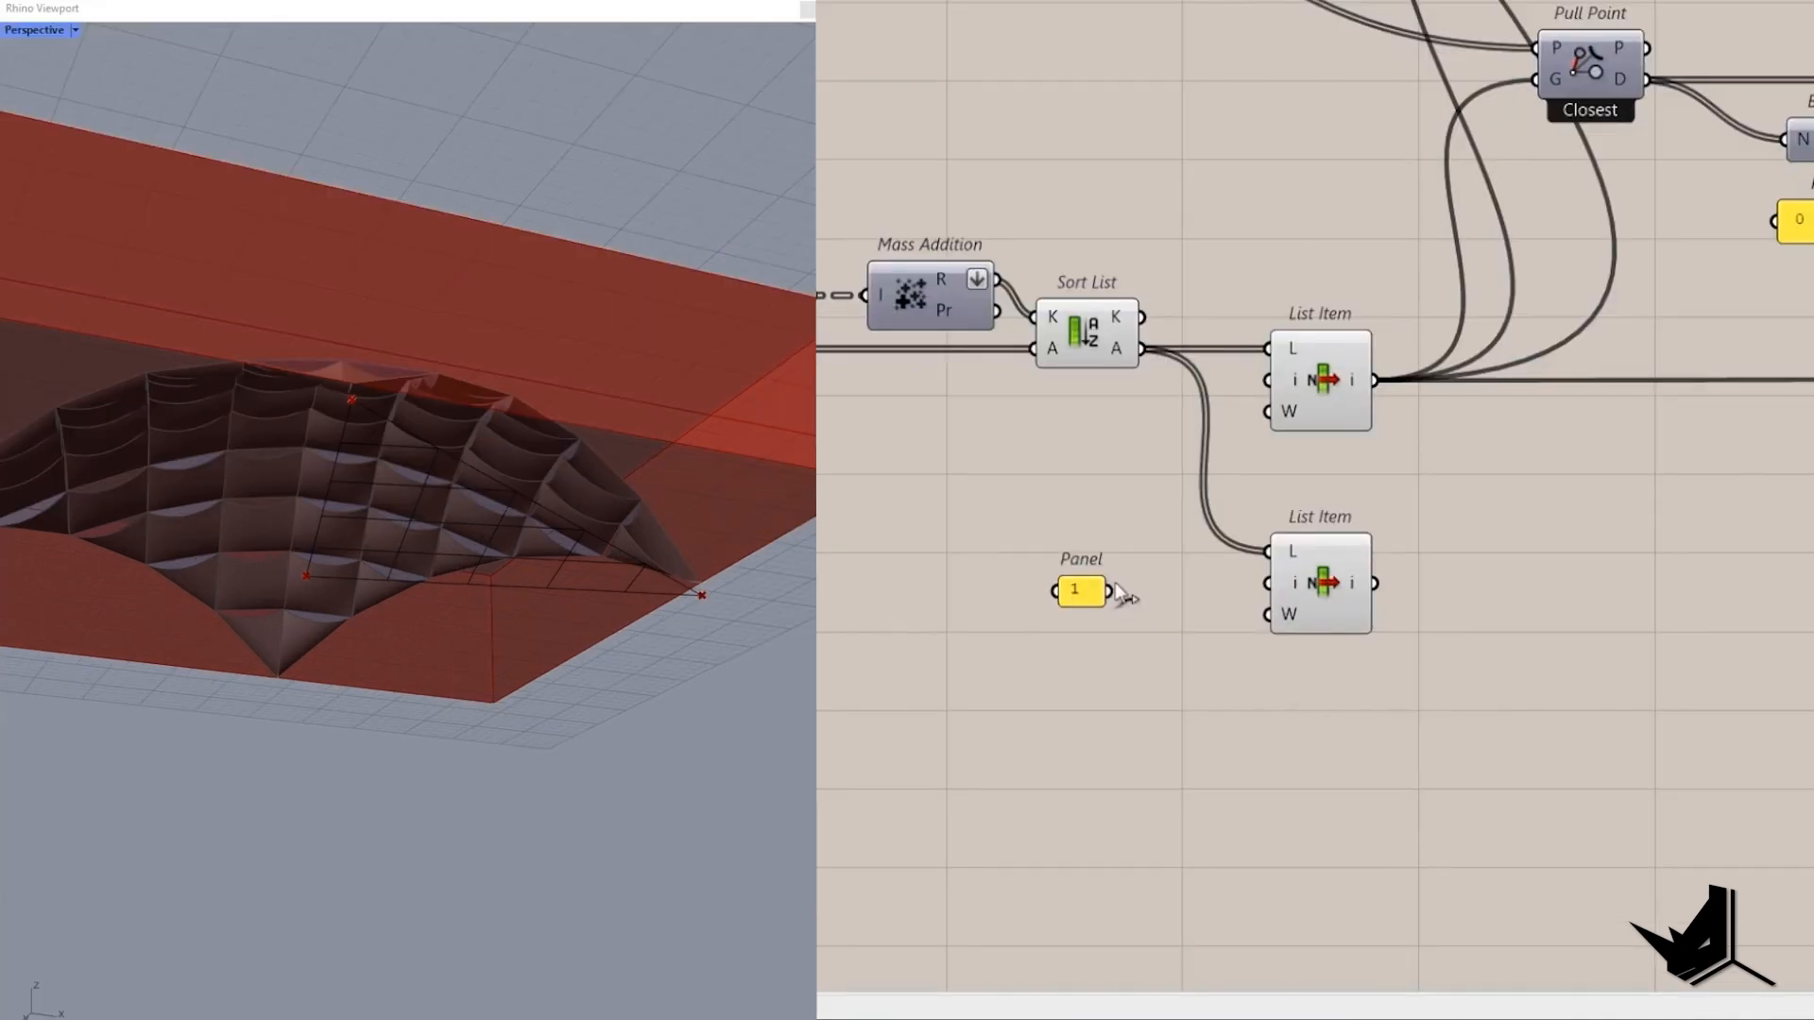
{"action": "left_click_drag", "start_coordinate": [1361, 681], "coordinate": [902, 470]}
{"action": "left_click_drag", "start_coordinate": [1096, 595], "coordinate": [1096, 775], "text": "alt"}
{"action": "double_click", "coordinate": [1081, 786]}
{"action": "type", "text": "2"}
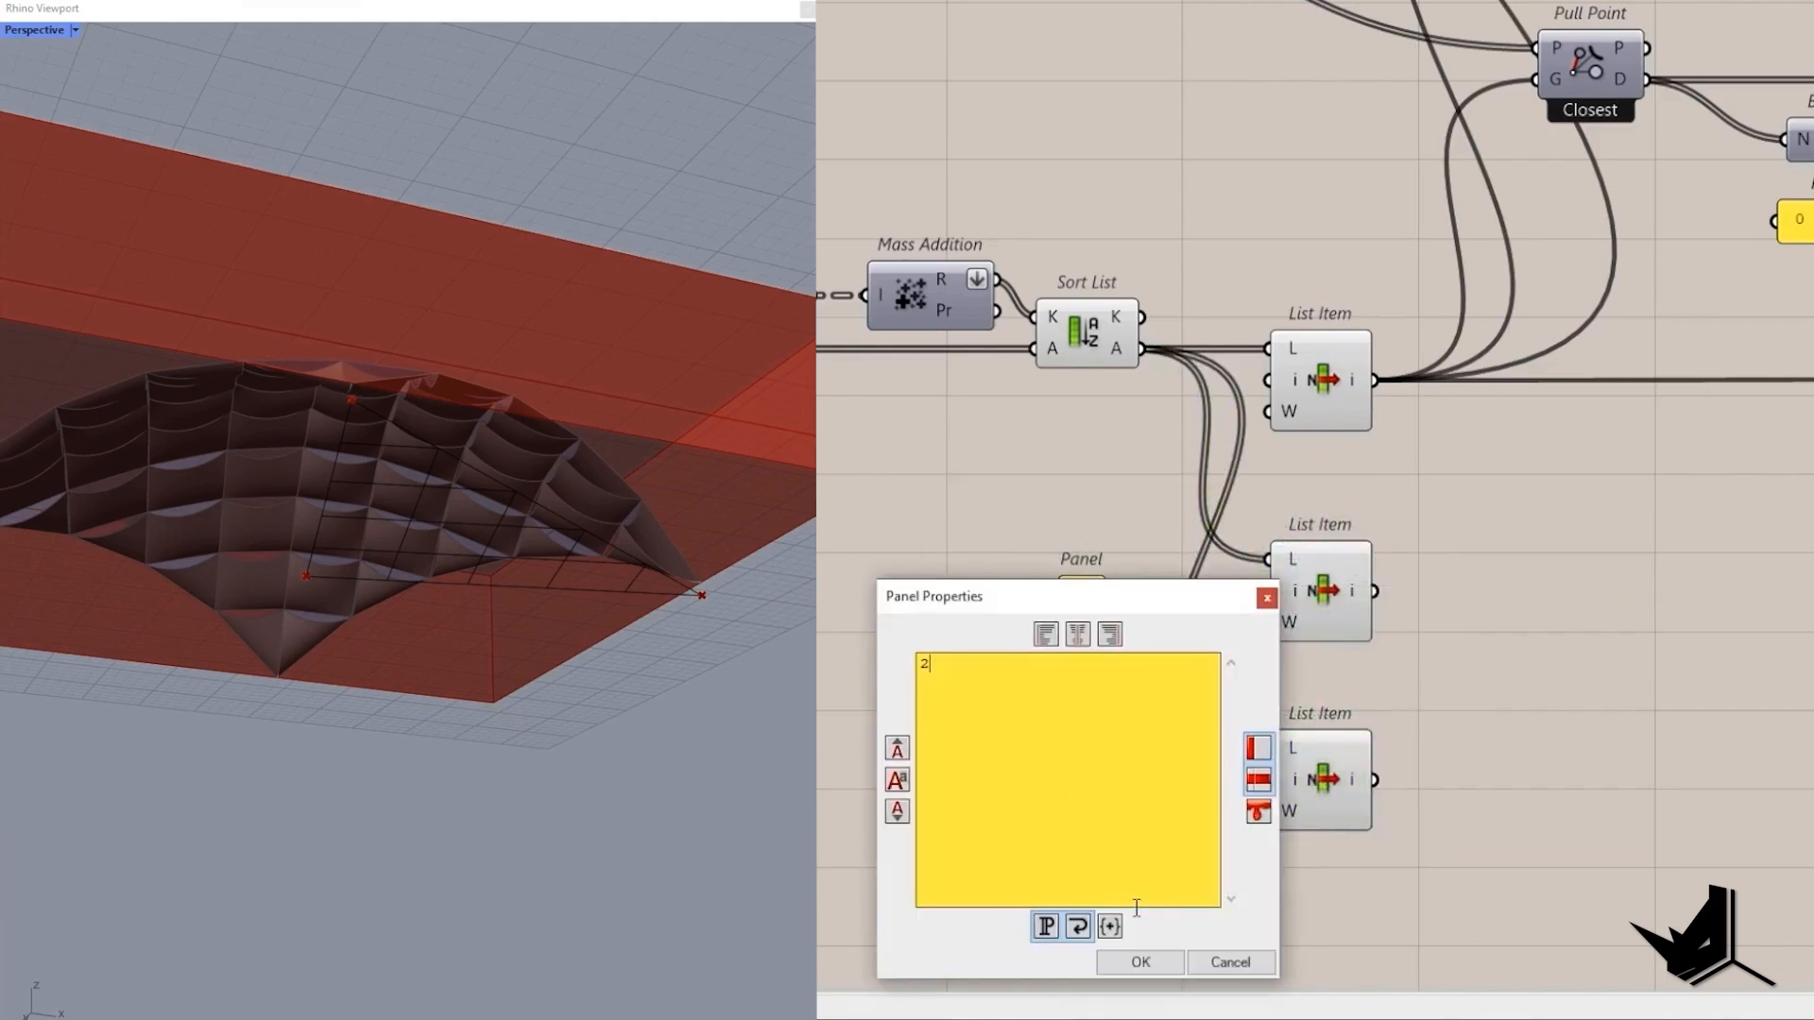
{"action": "left_click", "coordinate": [1139, 964]}
Add a Vector 2Pt from the index 1 List Item point to the index 2 List Item point.
{"action": "left_click_drag", "start_coordinate": [1506, 891], "coordinate": [1292, 540]}
{"action": "double_click", "coordinate": [1540, 667]}
{"action": "type", "text": "vec"}
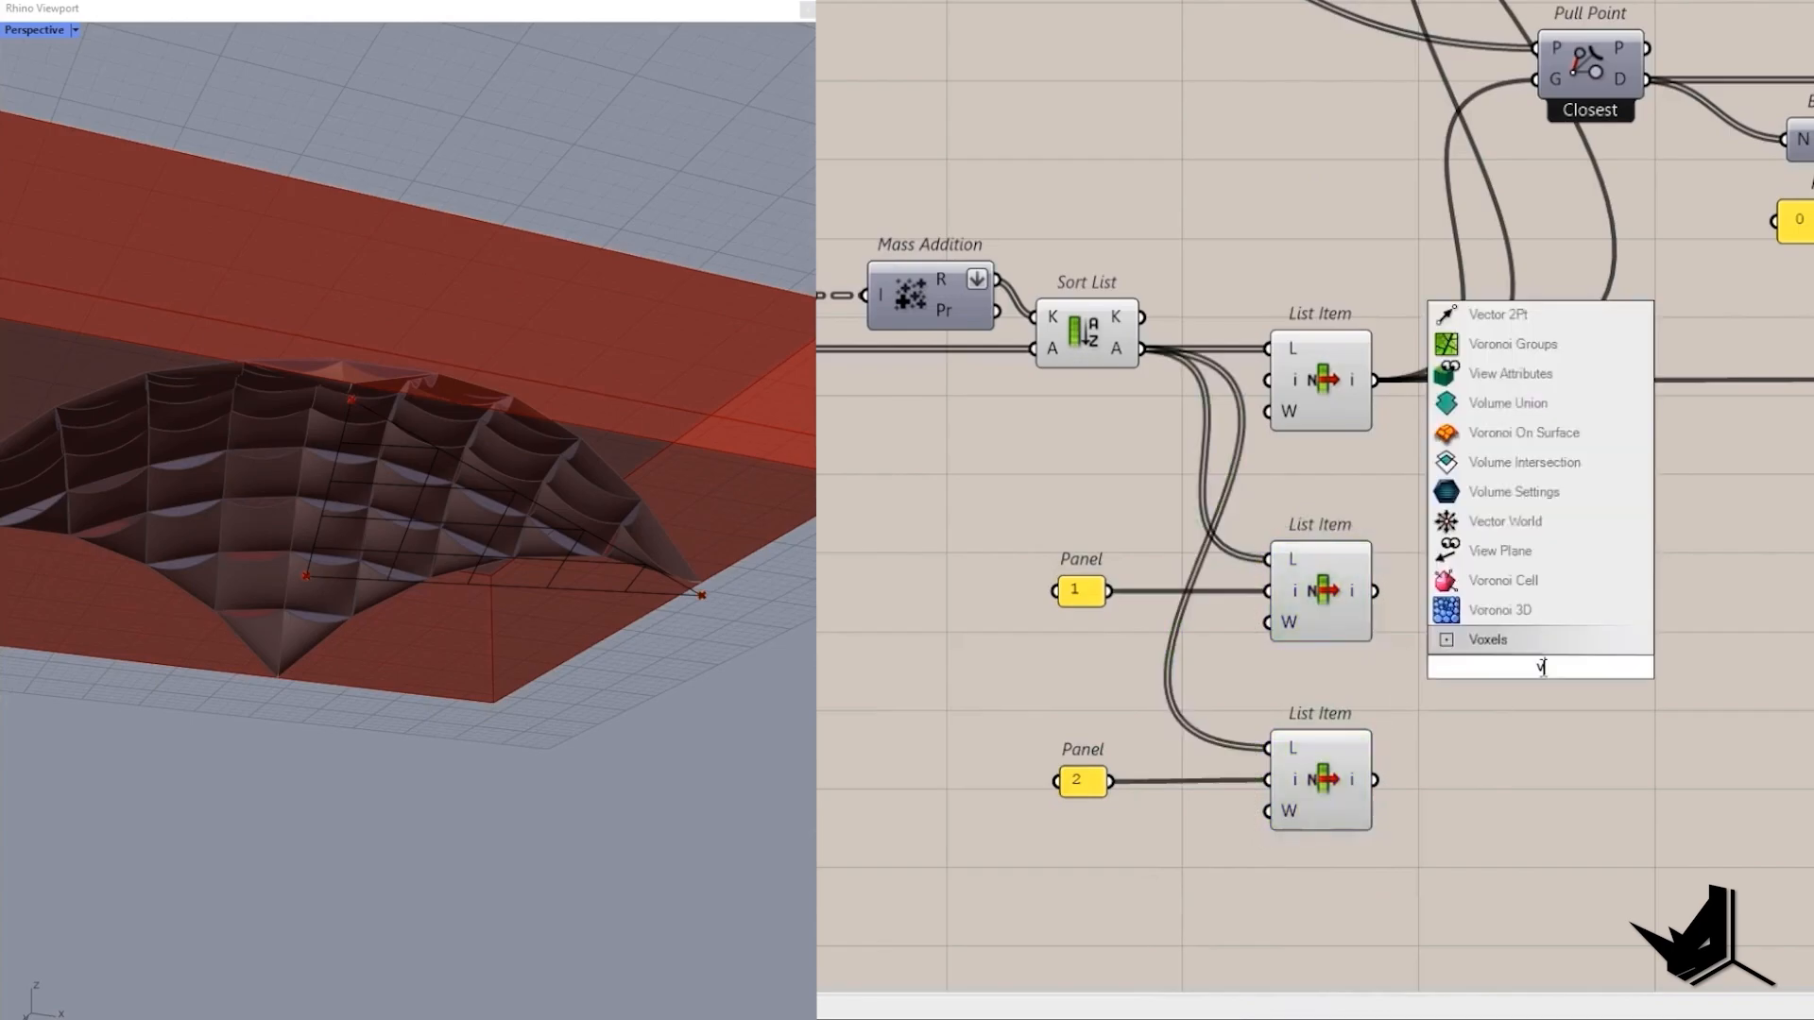
{"action": "left_click", "coordinate": [1505, 583]}
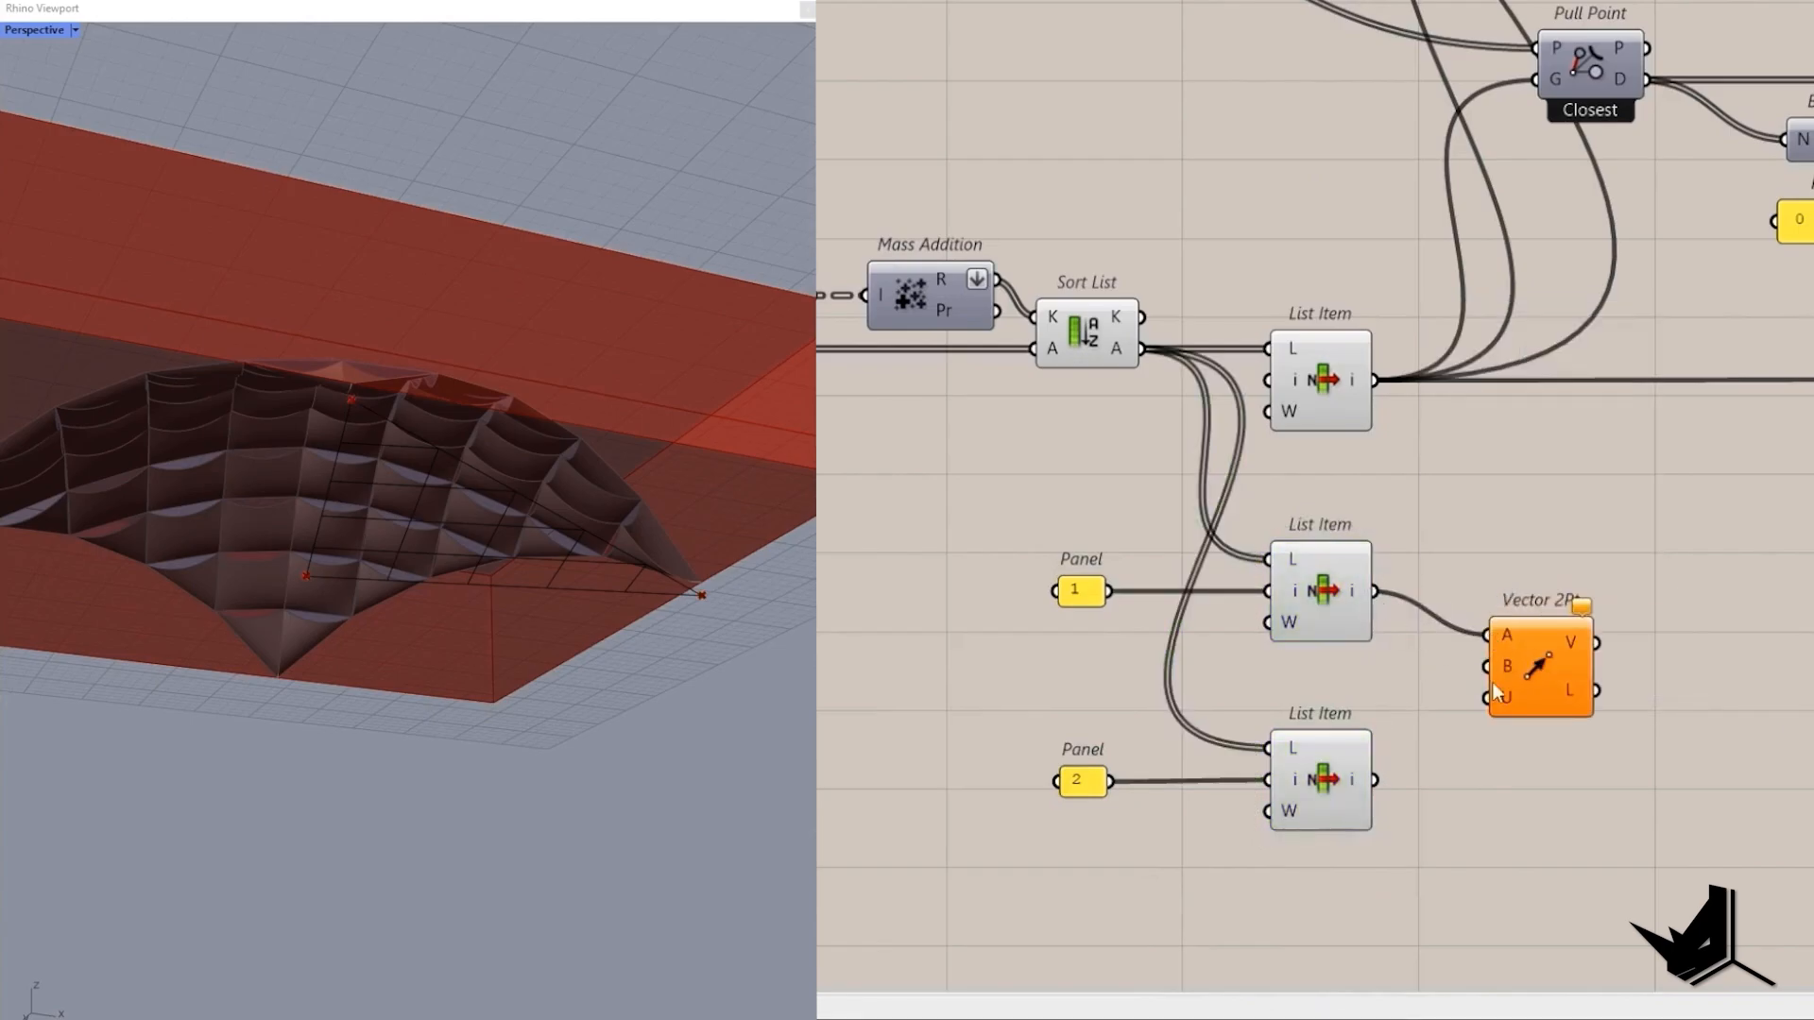
{"action": "left_click_drag", "start_coordinate": [1480, 651], "coordinate": [1551, 706]}
{"action": "left_click", "coordinate": [1691, 684]}
Add a Construct Plane with the Vector 2Pt vector as its X axis and a Unit X vector as its Y axis.
{"action": "right_click_drag", "start_coordinate": [1746, 674], "coordinate": [1597, 721]}
{"action": "scroll", "coordinate": [1597, 720], "scroll_direction": "down", "scroll_amount": 1}
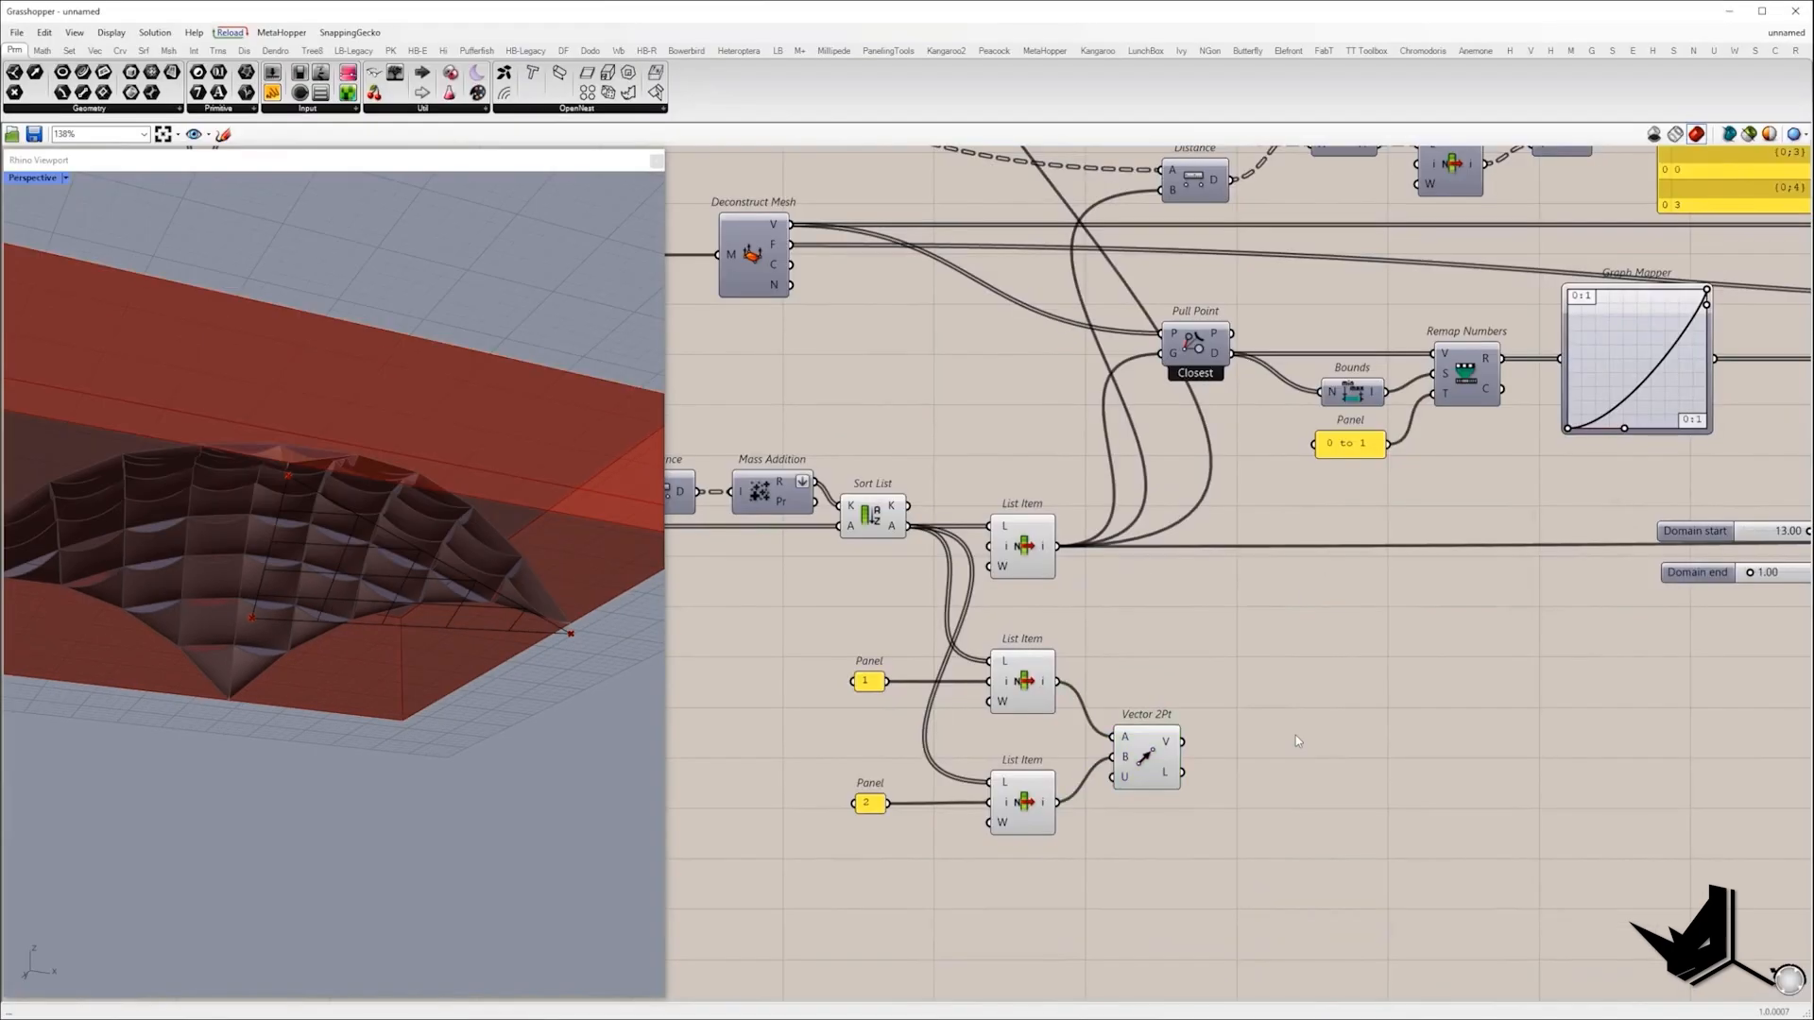
{"action": "type", "text": "con pla"}
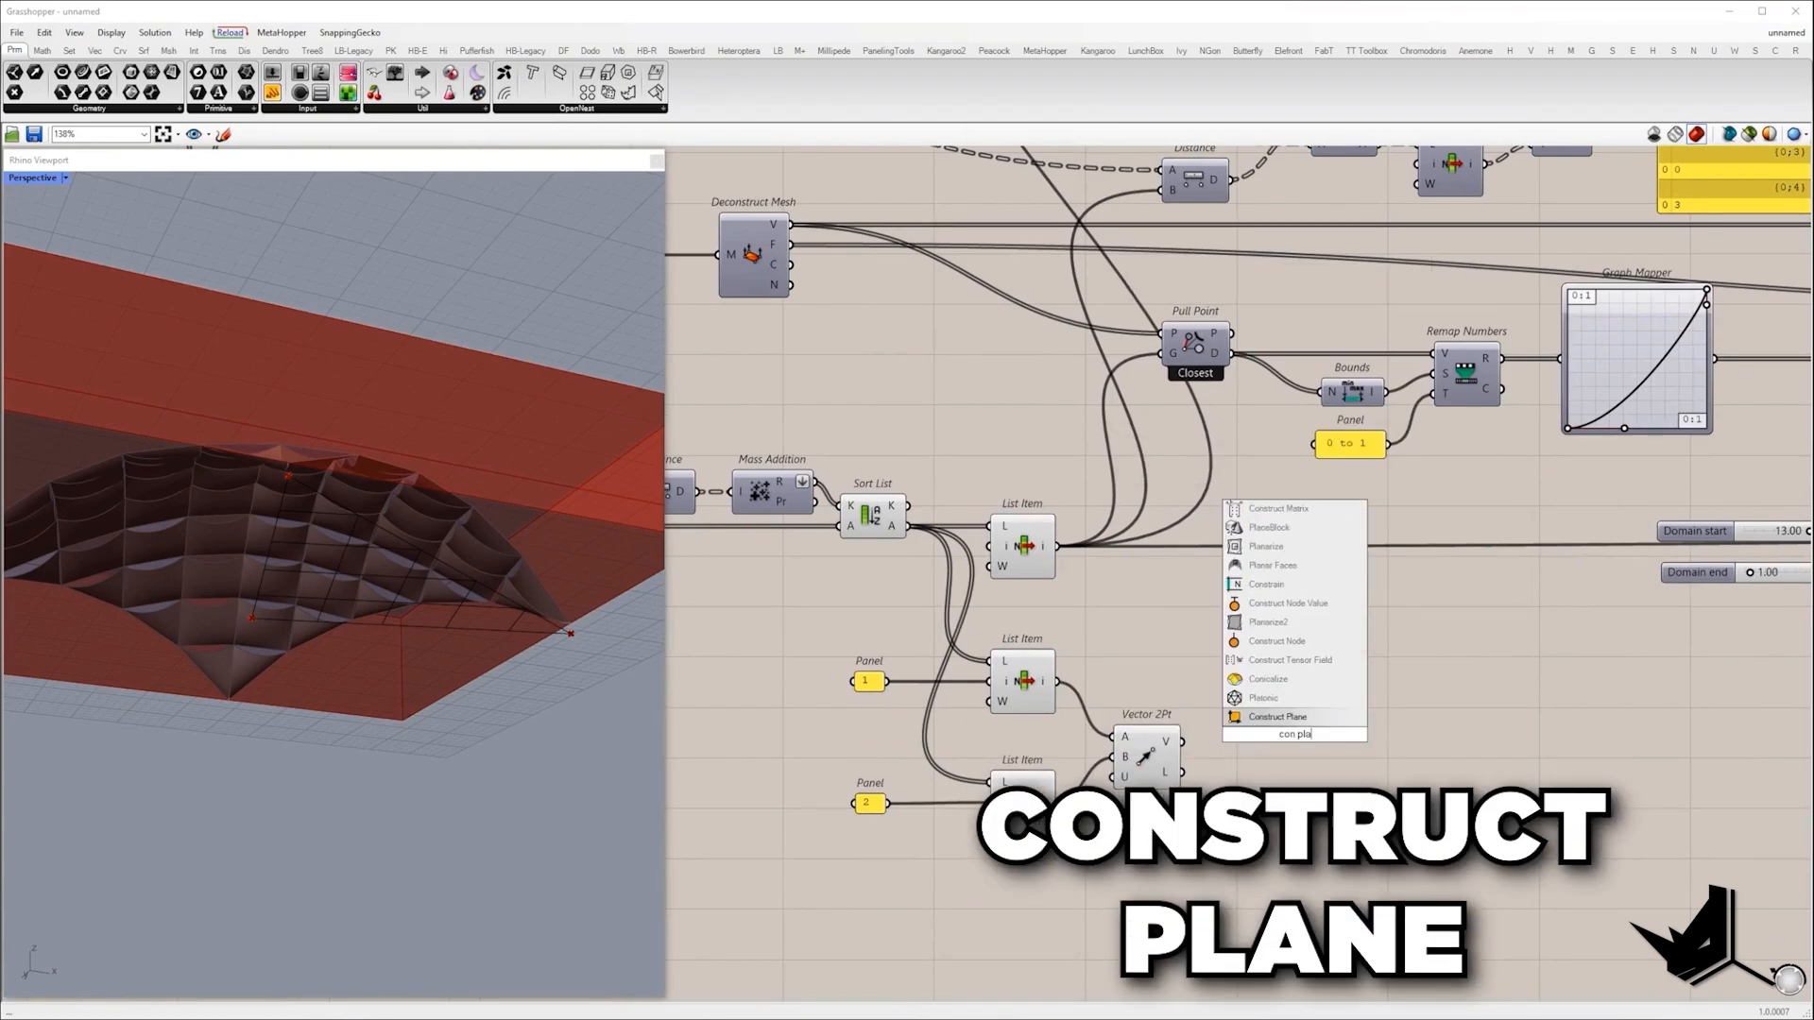
{"action": "key", "text": "Return"}
{"action": "left_click_drag", "start_coordinate": [1260, 734], "coordinate": [1164, 767]}
{"action": "left_click_drag", "start_coordinate": [1300, 739], "coordinate": [1421, 759]}
{"action": "right_click", "coordinate": [1358, 761]}
{"action": "left_click", "coordinate": [1358, 767]}
Feed the constructed plane into the plane input of the Bounding Box so the box aligns with the canopy edge.
{"action": "scroll", "coordinate": [264, 526], "scroll_direction": "down", "scroll_amount": 5}
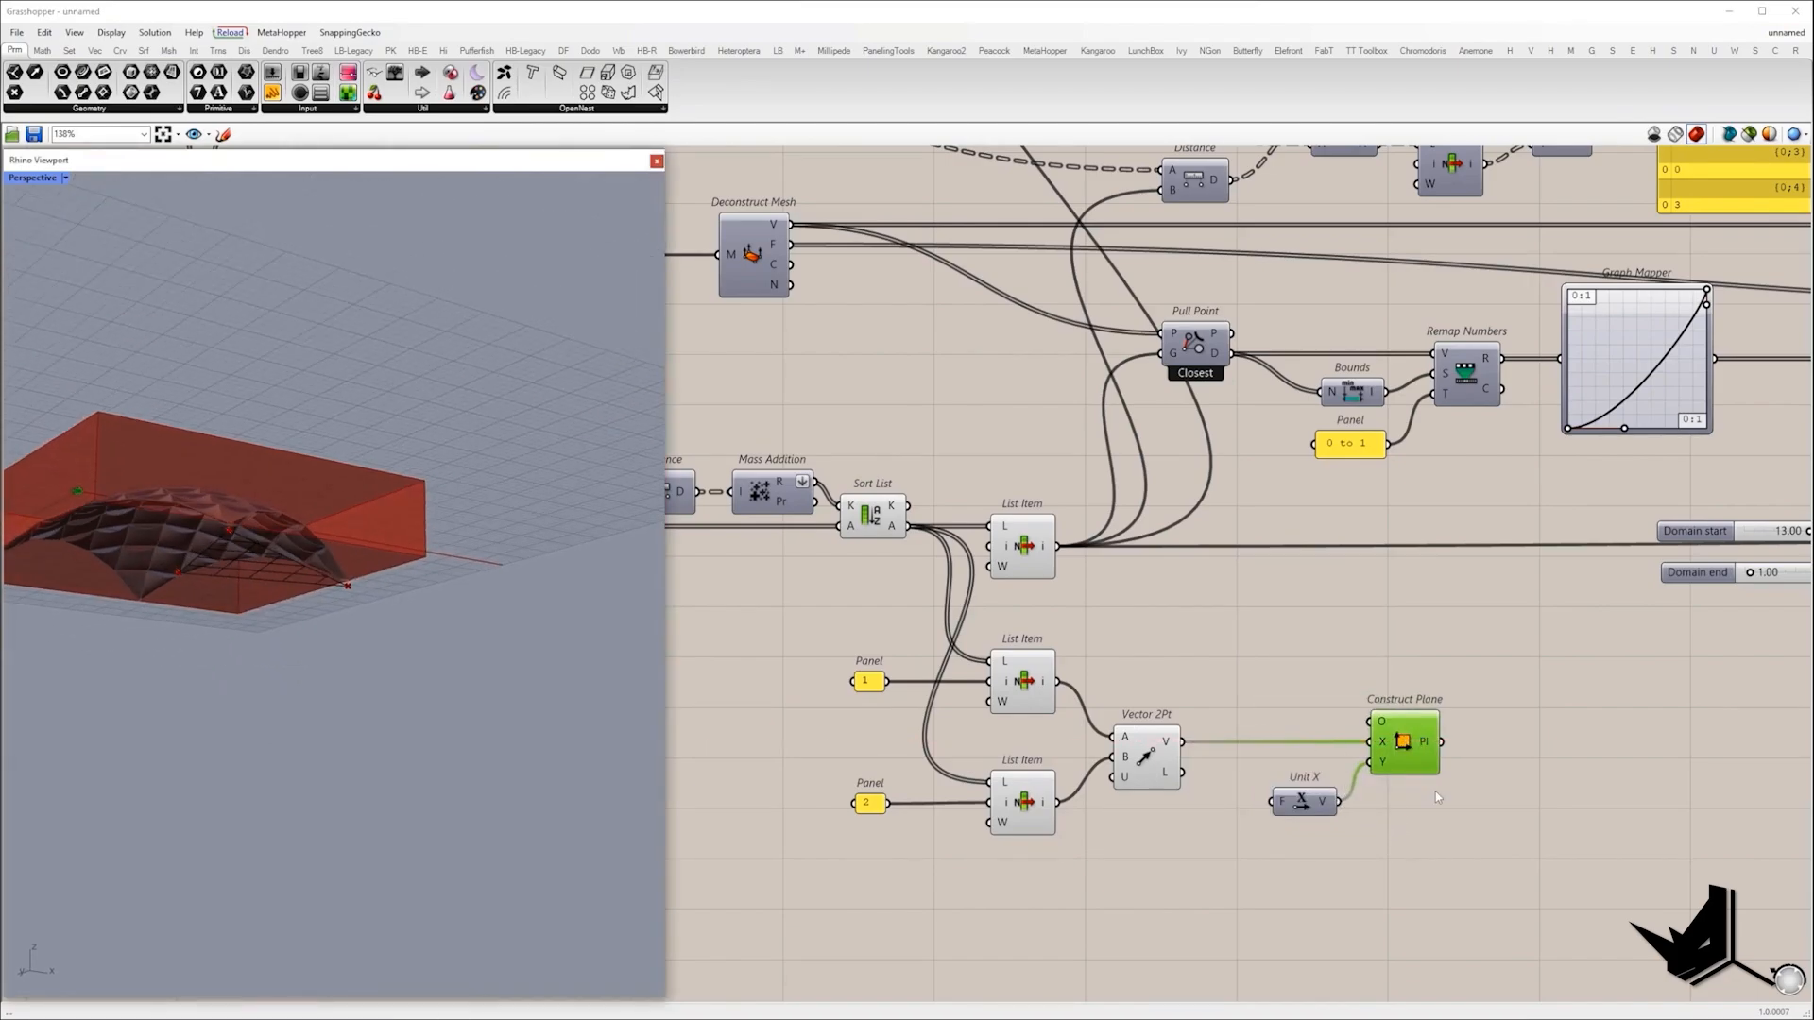
{"action": "right_click_drag", "start_coordinate": [1423, 762], "coordinate": [1051, 749]}
{"action": "right_click_drag", "start_coordinate": [354, 444], "coordinate": [247, 711]}
{"action": "scroll", "coordinate": [117, 717], "scroll_direction": "up", "scroll_amount": 12}
{"action": "left_click", "coordinate": [1154, 786]}
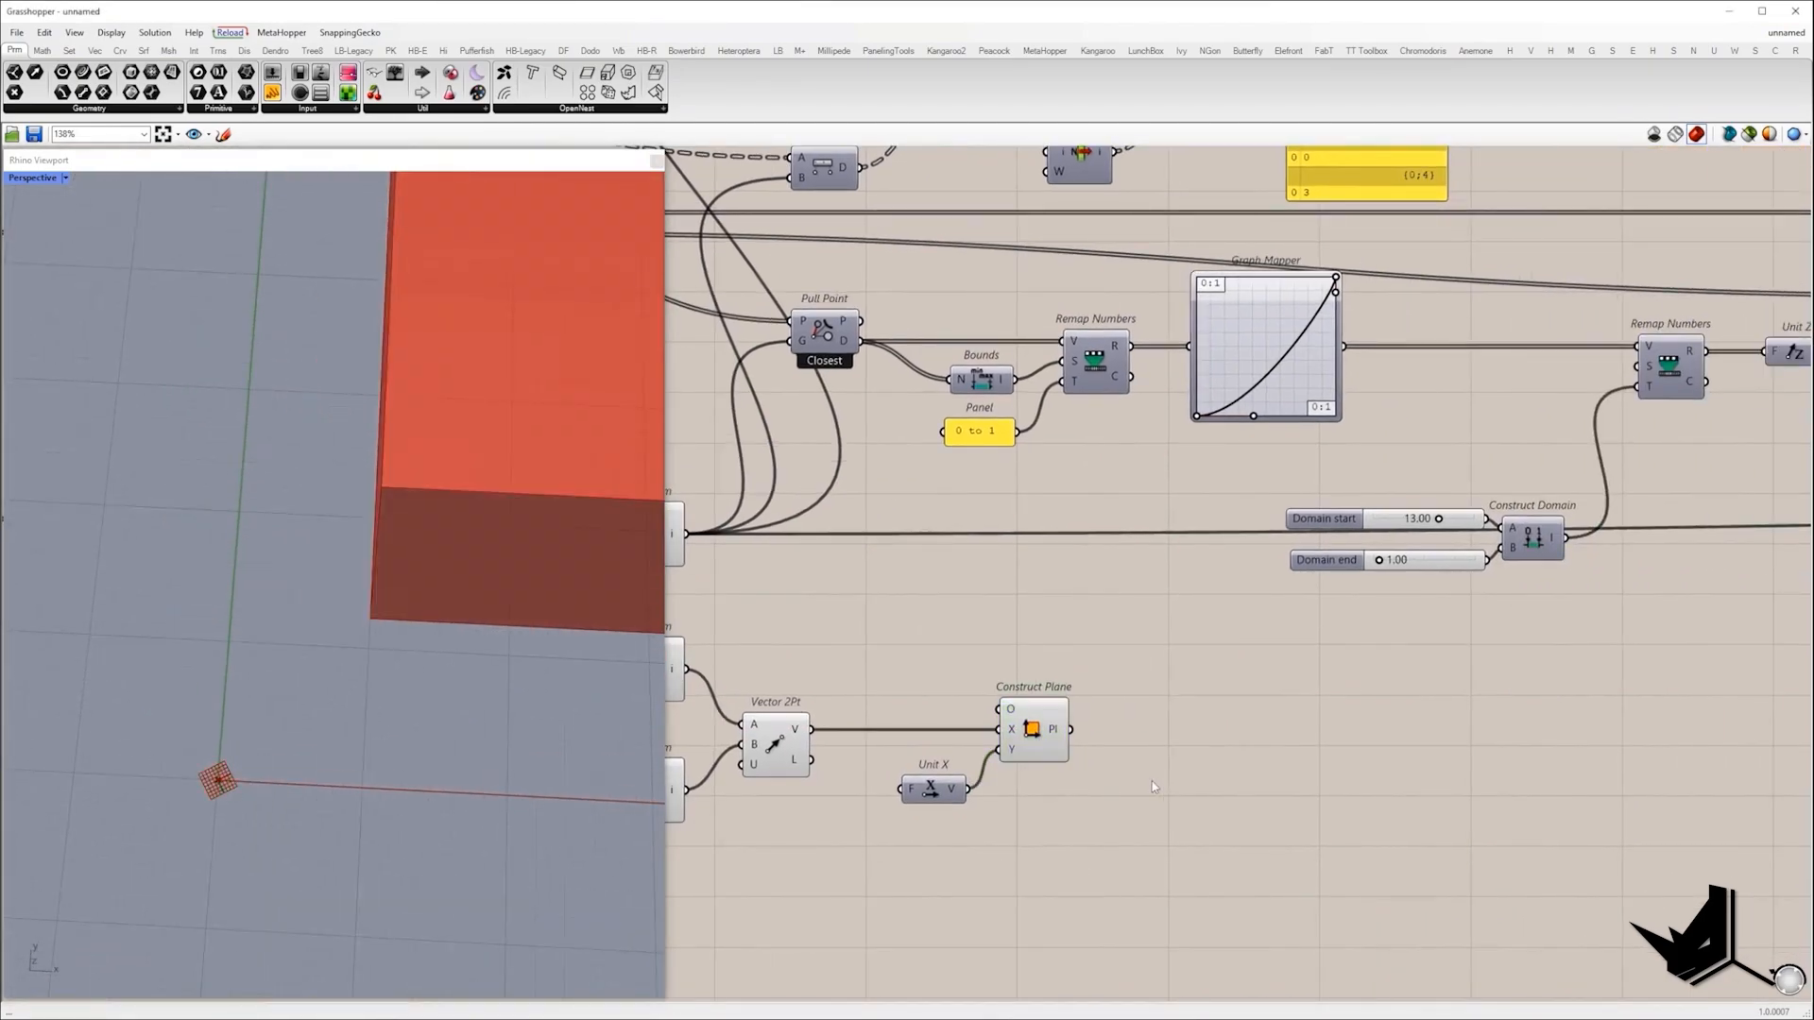
{"action": "scroll", "coordinate": [1085, 743], "scroll_direction": "down", "scroll_amount": 8}
{"action": "scroll", "coordinate": [1286, 515], "scroll_direction": "up", "scroll_amount": 4}
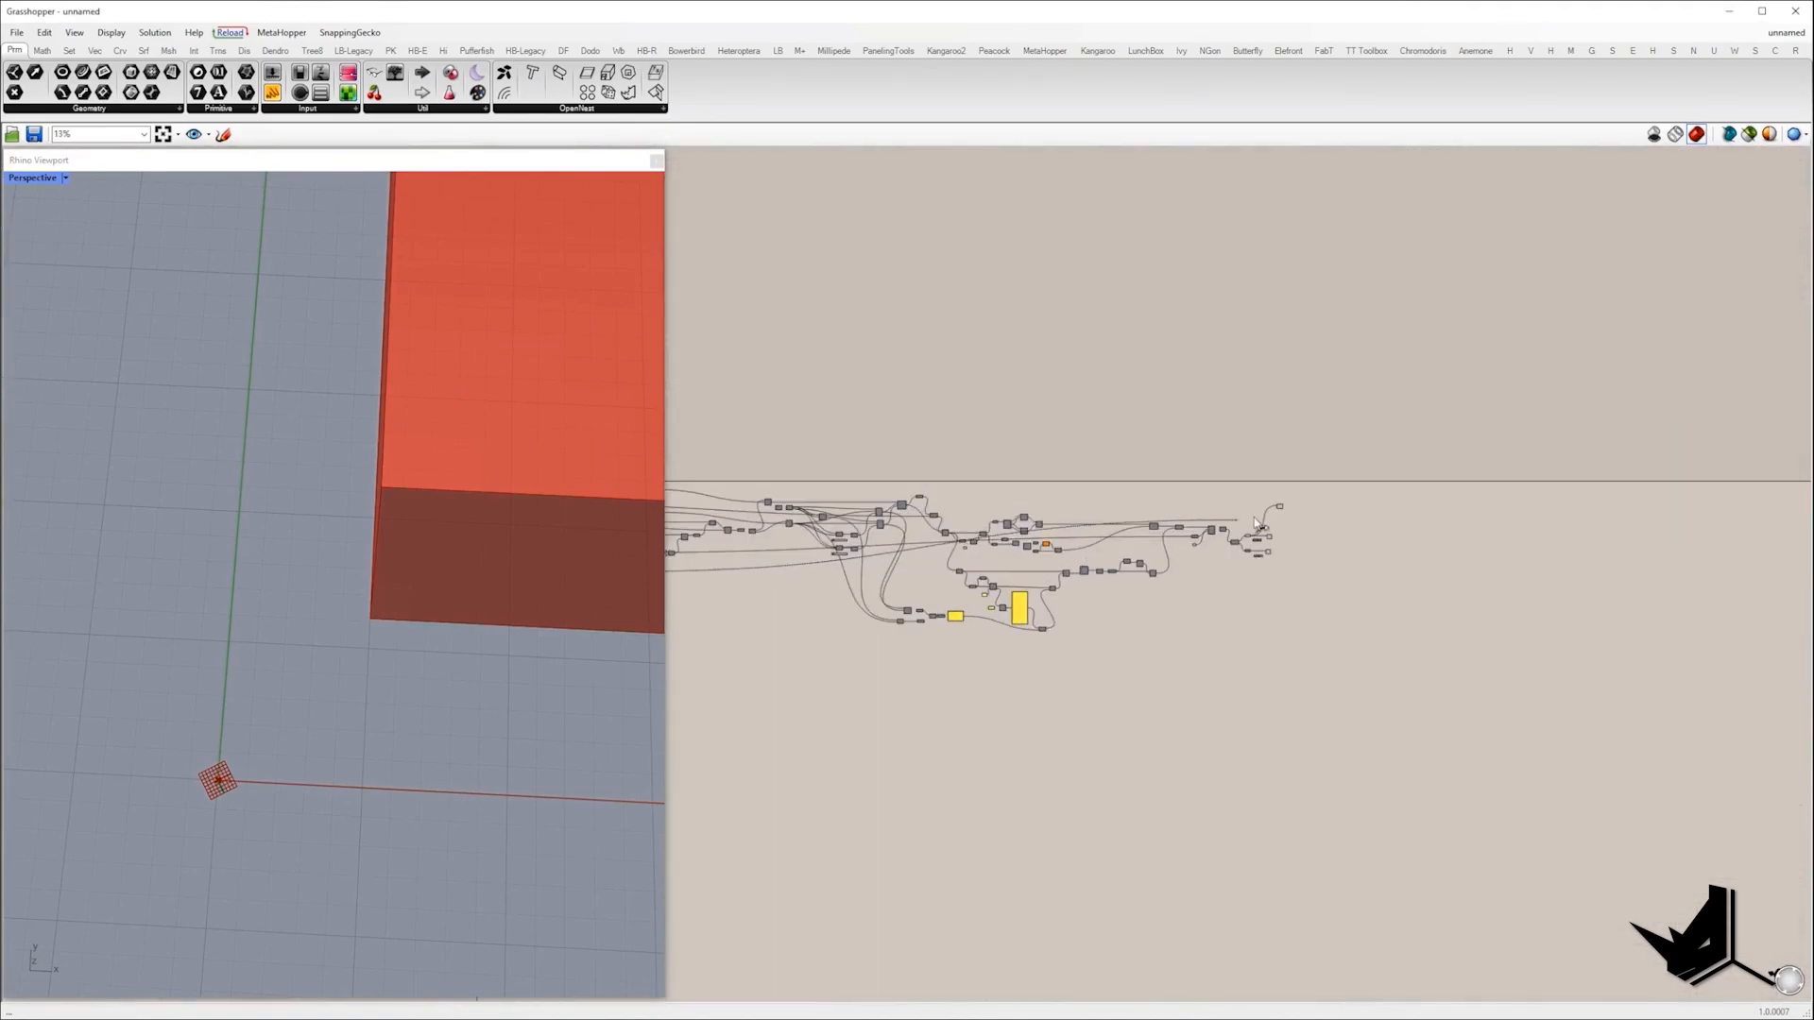
{"action": "scroll", "coordinate": [1286, 514], "scroll_direction": "up", "scroll_amount": 5}
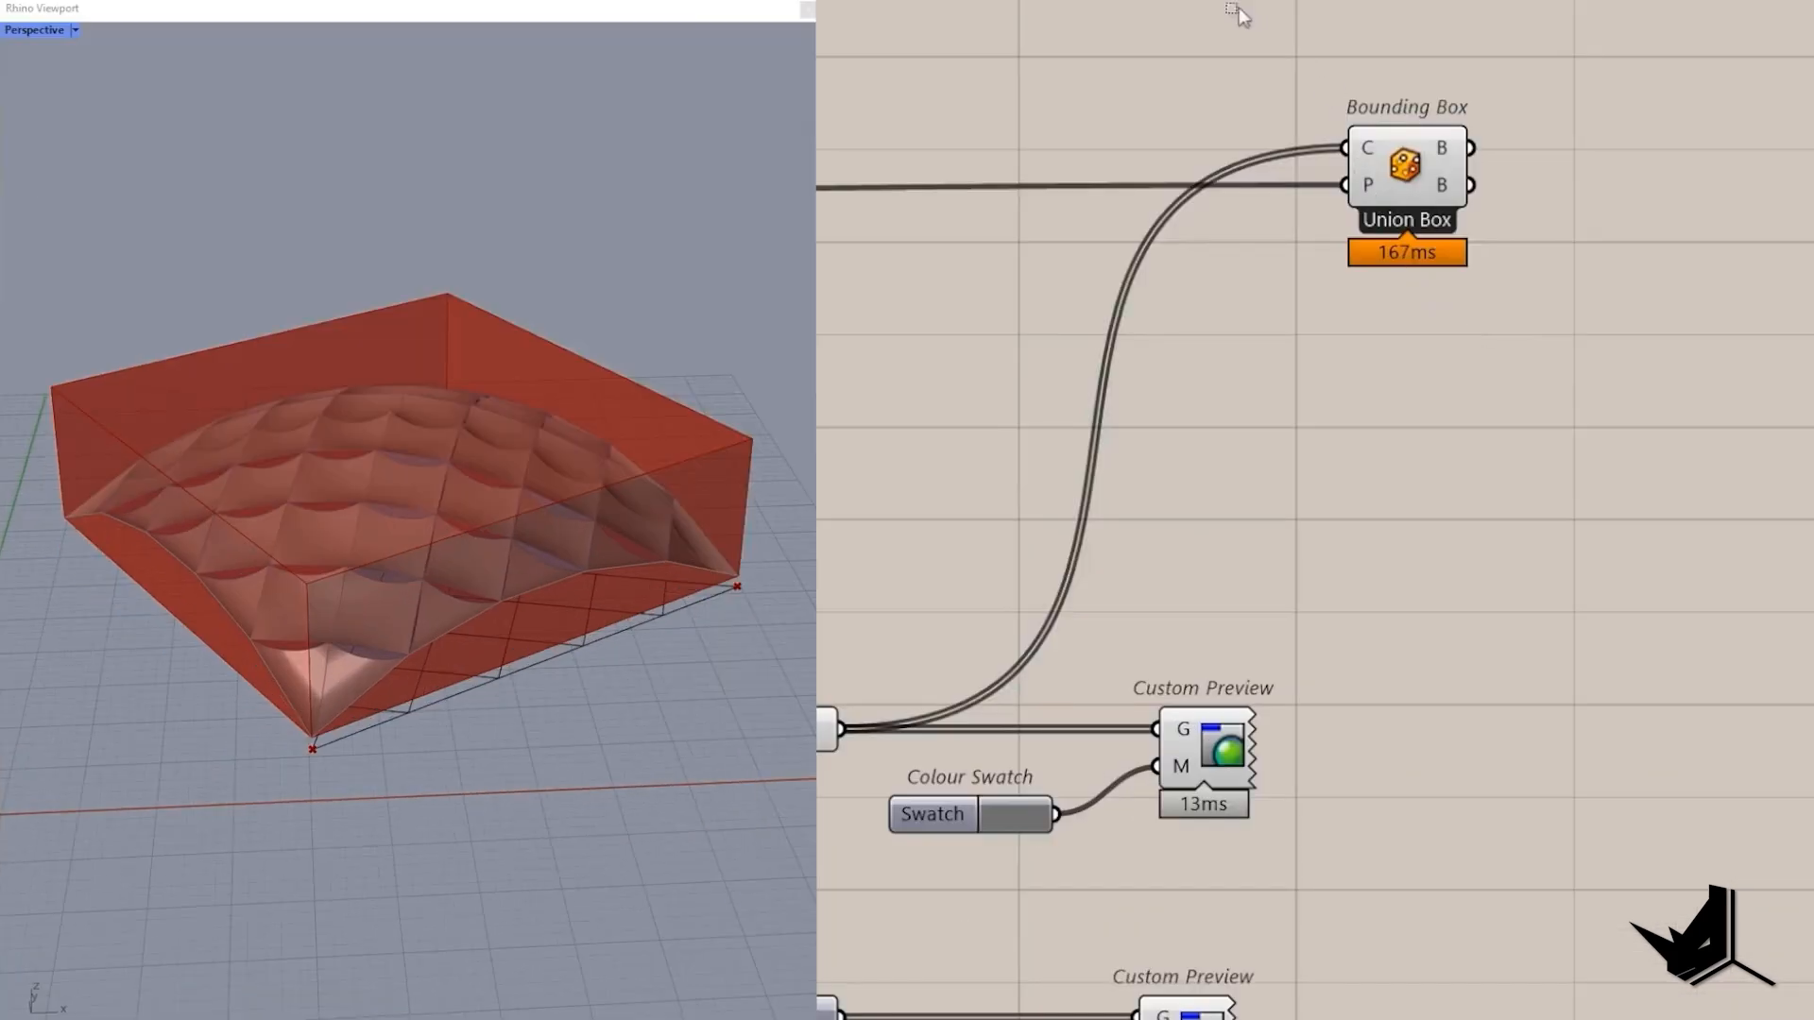
Add a Deconstruct Brep for the {0;0} Data surfaces and place it under the Bounding Box.
{"action": "left_click_drag", "start_coordinate": [1237, 8], "coordinate": [1642, 428]}
{"action": "double_click", "coordinate": [1465, 425]}
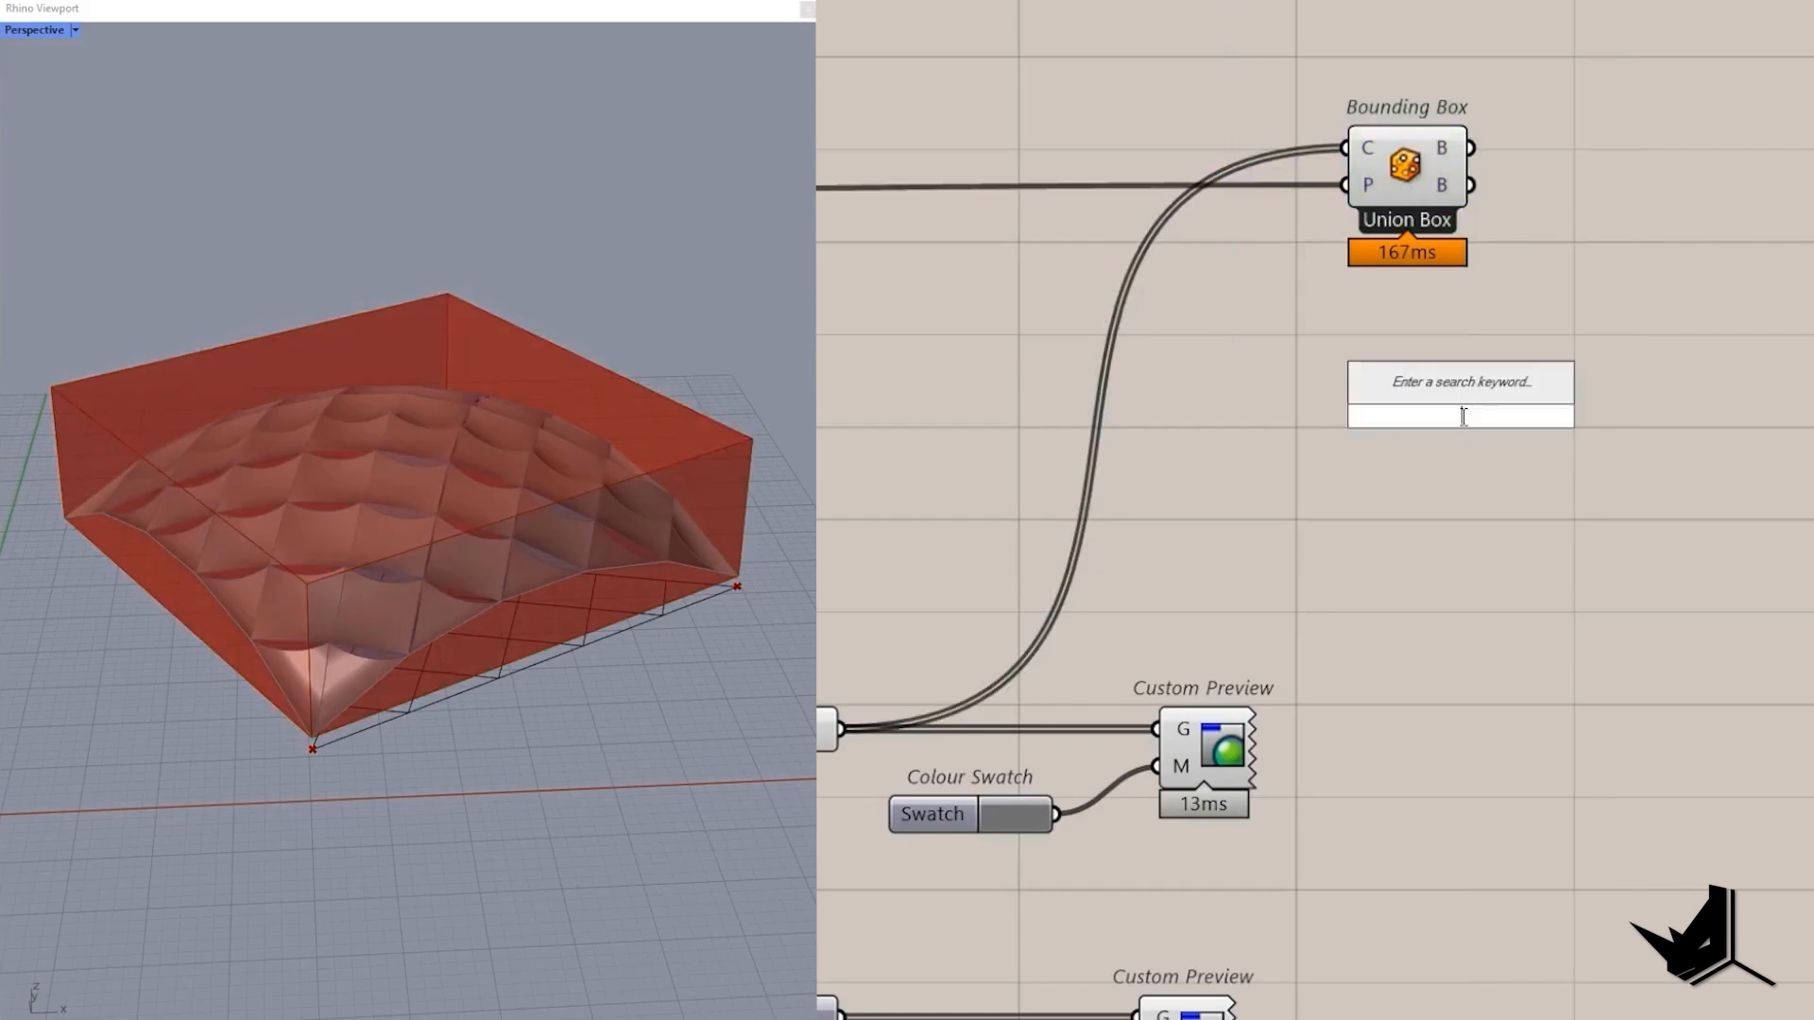
{"action": "type", "text": "dec bre"}
{"action": "key", "text": "Return"}
{"action": "left_click_drag", "start_coordinate": [1347, 467], "coordinate": [839, 728]}
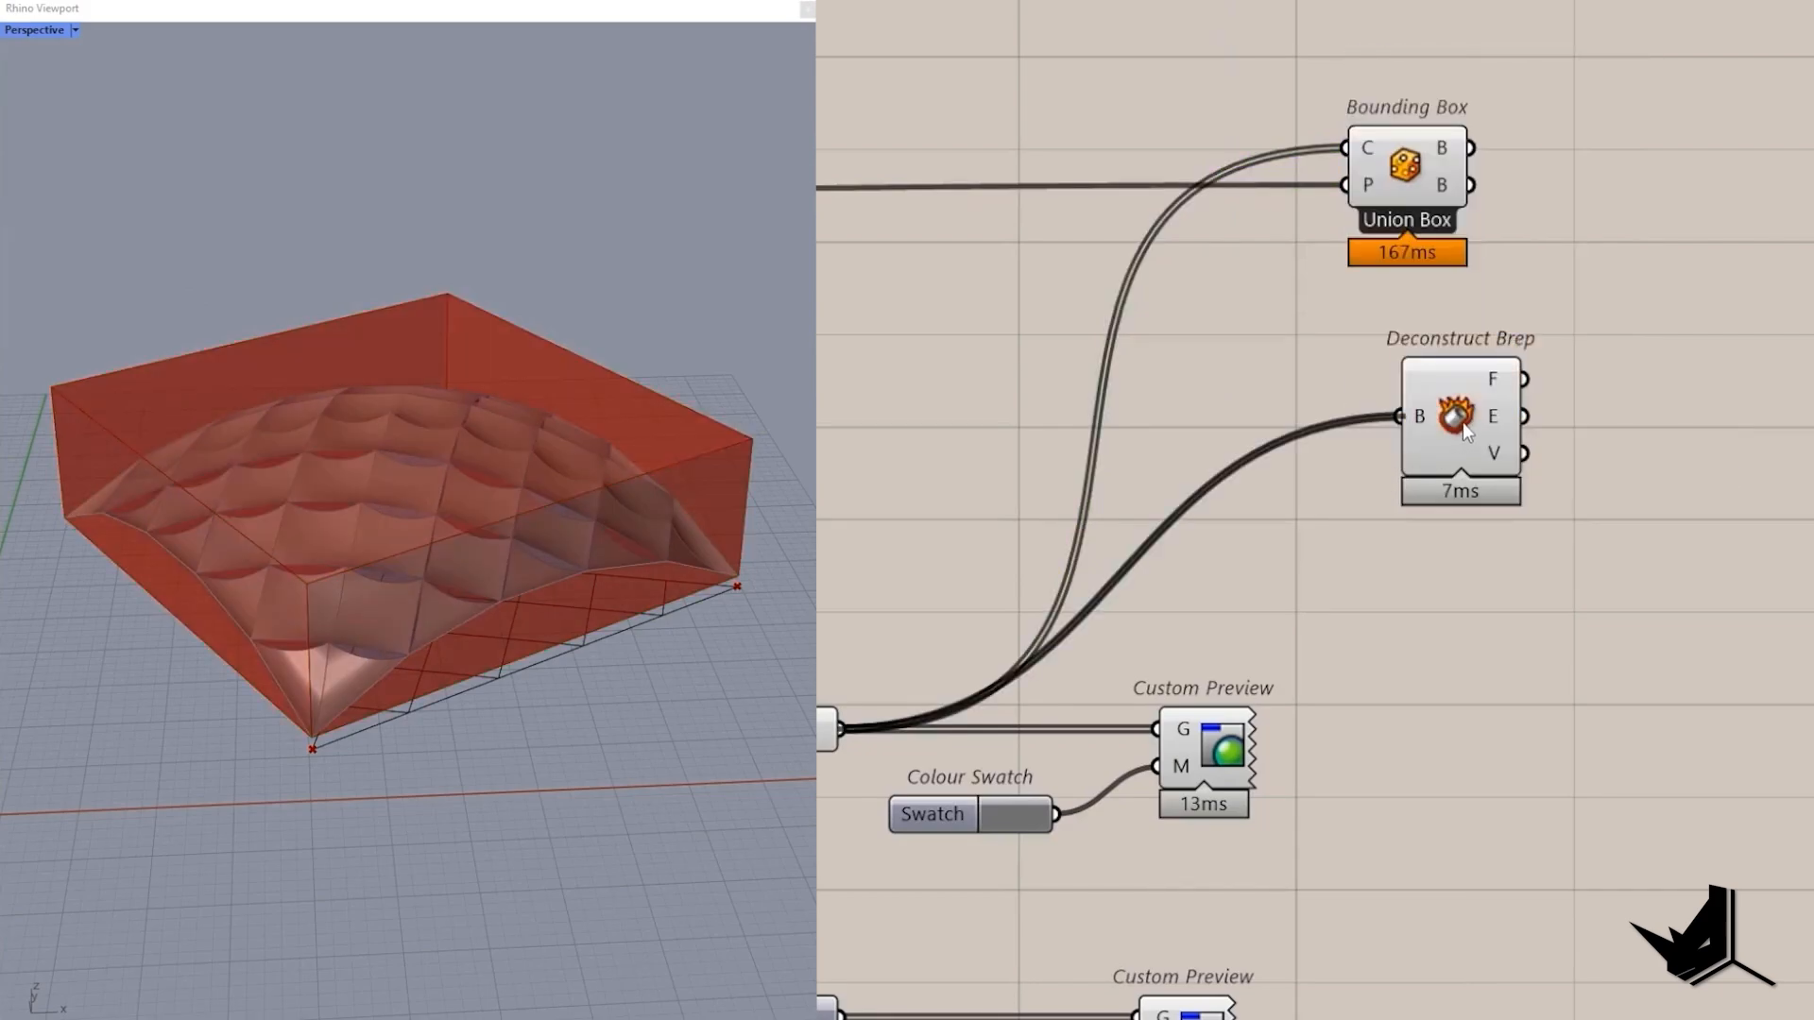
{"action": "left_click", "coordinate": [1407, 477]}
Add a Curve Middle component for the edges from Deconstruct Brep.
{"action": "double_click", "coordinate": [1606, 413]}
{"action": "type", "text": "mid"}
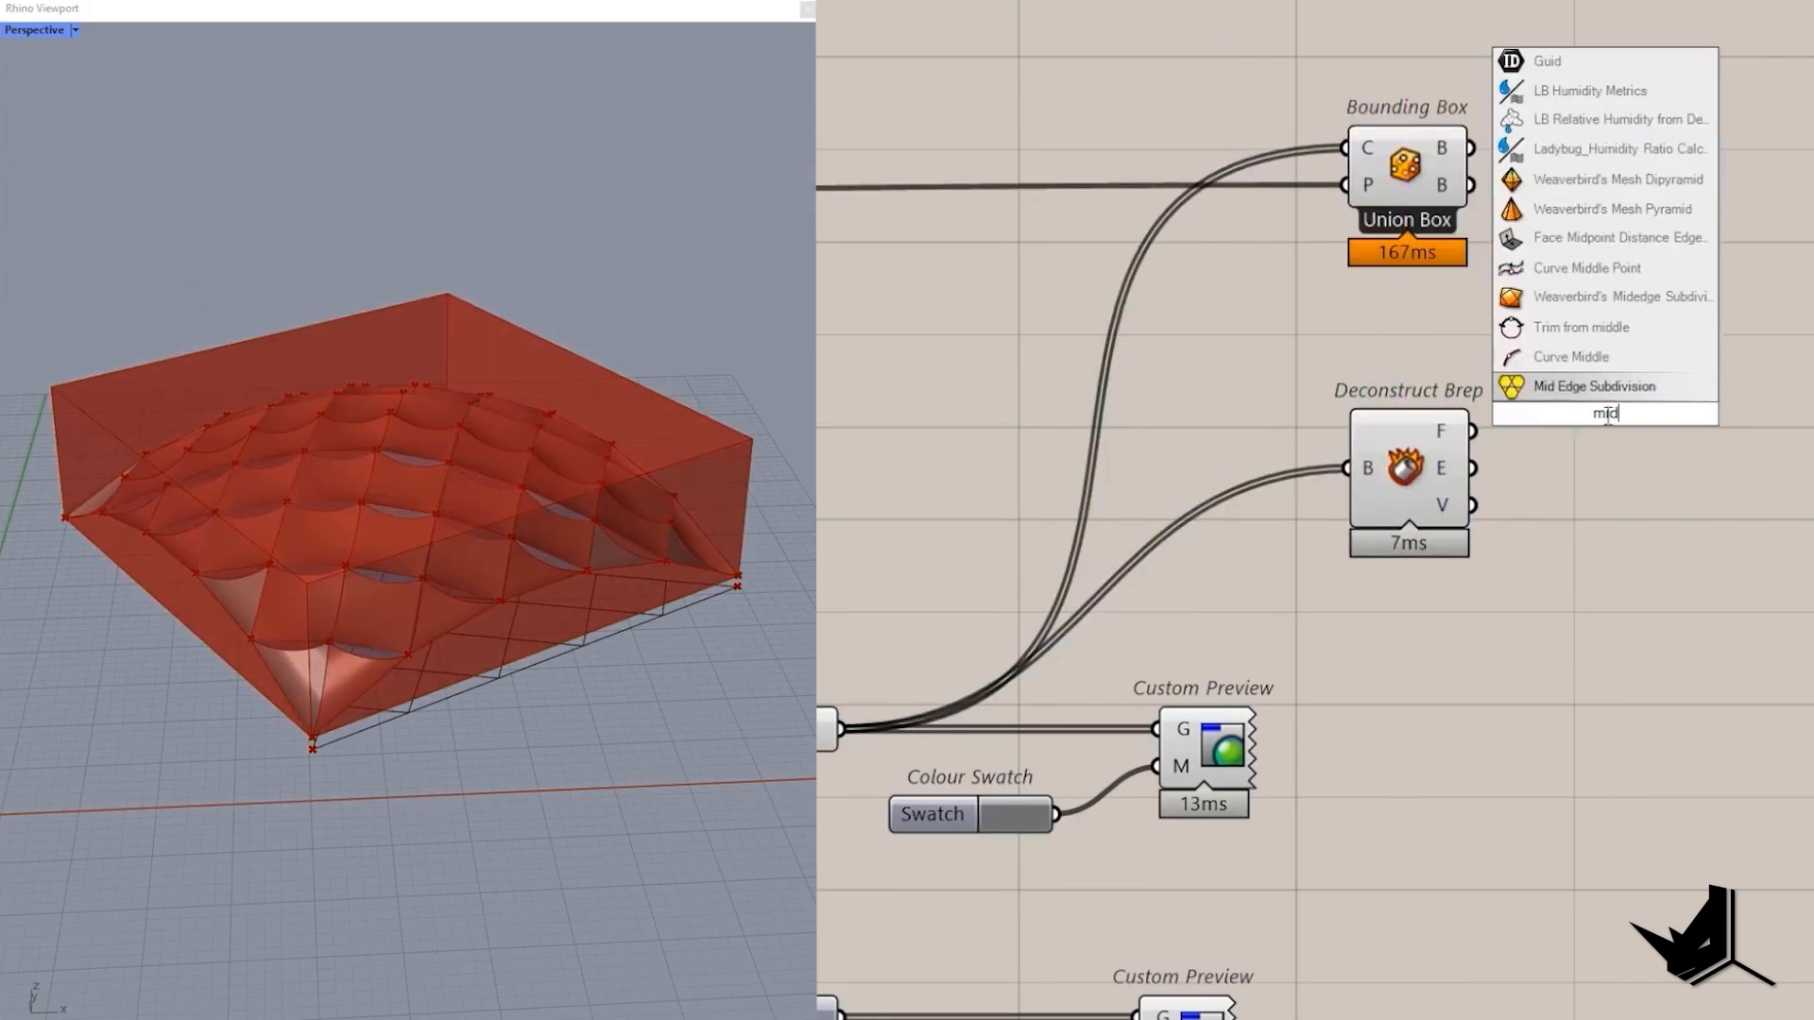
{"action": "left_click", "coordinate": [1576, 357]}
{"action": "left_click_drag", "start_coordinate": [1560, 434], "coordinate": [1697, 487]}
{"action": "right_click_drag", "start_coordinate": [1697, 486], "coordinate": [1262, 489]}
Add a Point In Brep component that tests the edge midpoints against the Bounding Box.
{"action": "mouse_move", "coordinate": [1138, 334]}
{"action": "left_mouse_down"}
{"action": "mouse_move", "coordinate": [1404, 567]}
{"action": "mouse_move", "coordinate": [1535, 631]}
{"action": "left_mouse_up"}
{"action": "double_click", "coordinate": [1517, 372]}
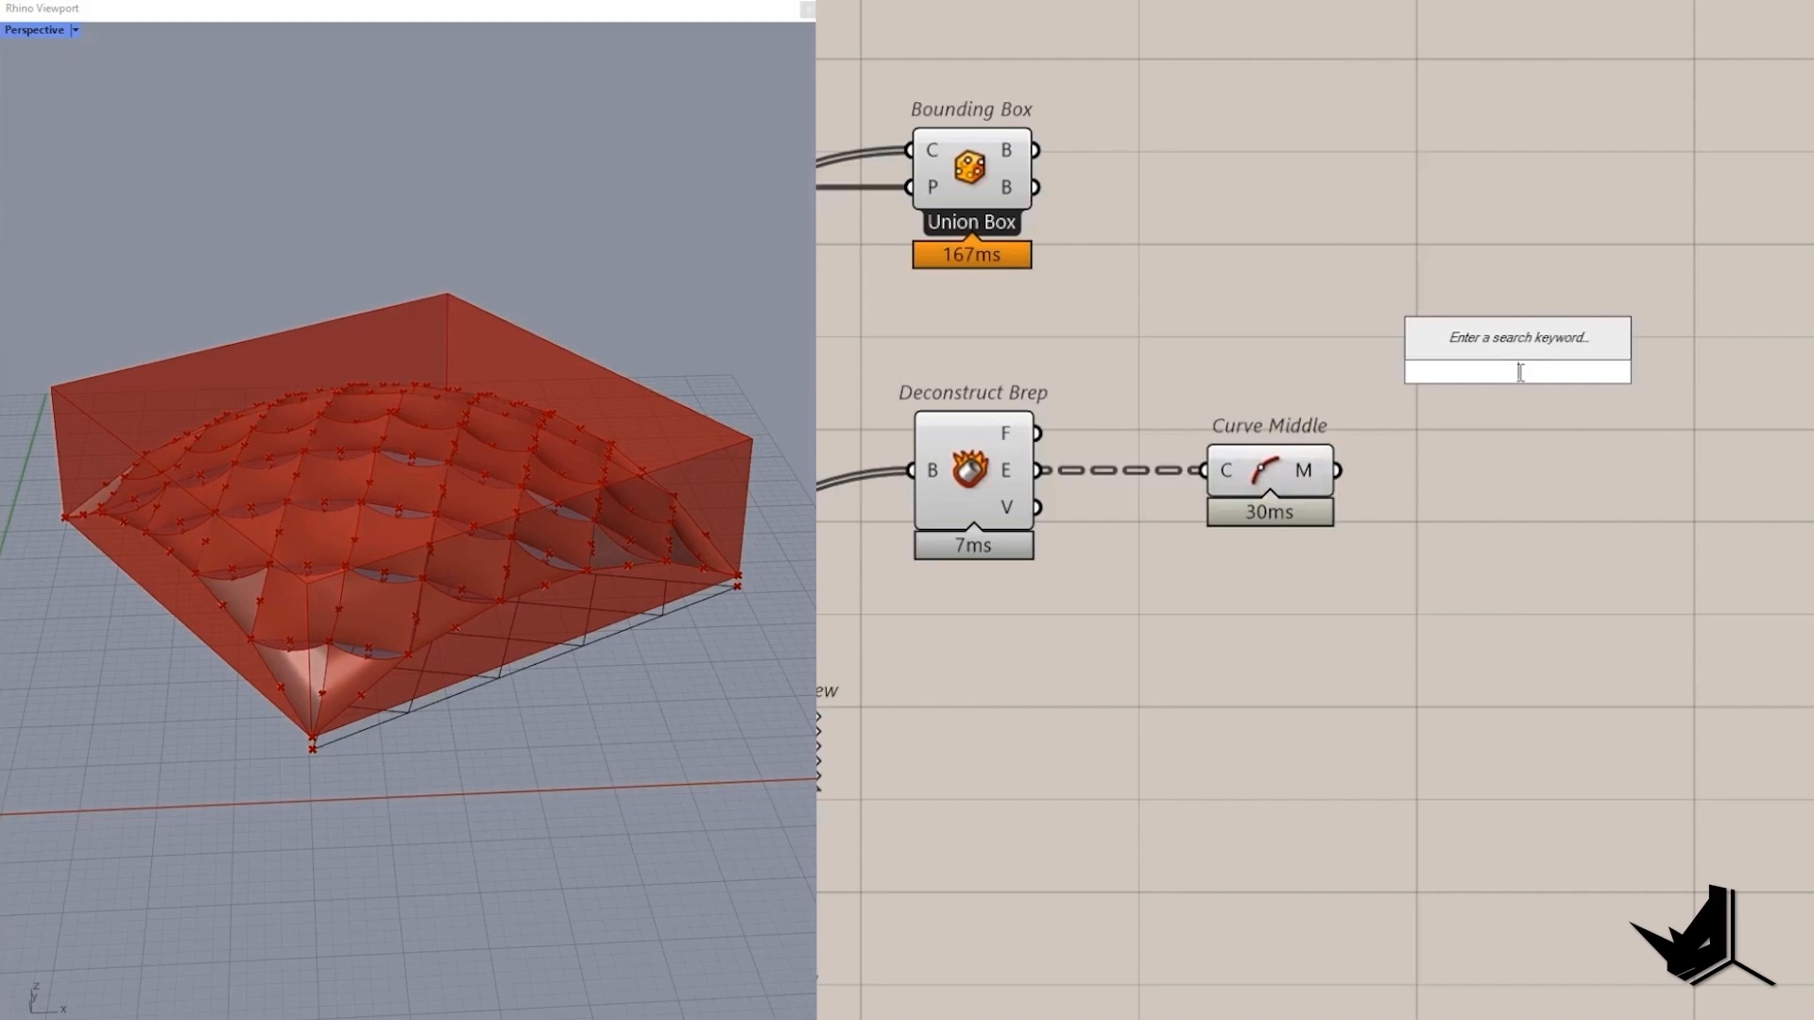
{"action": "type", "text": "point in b"}
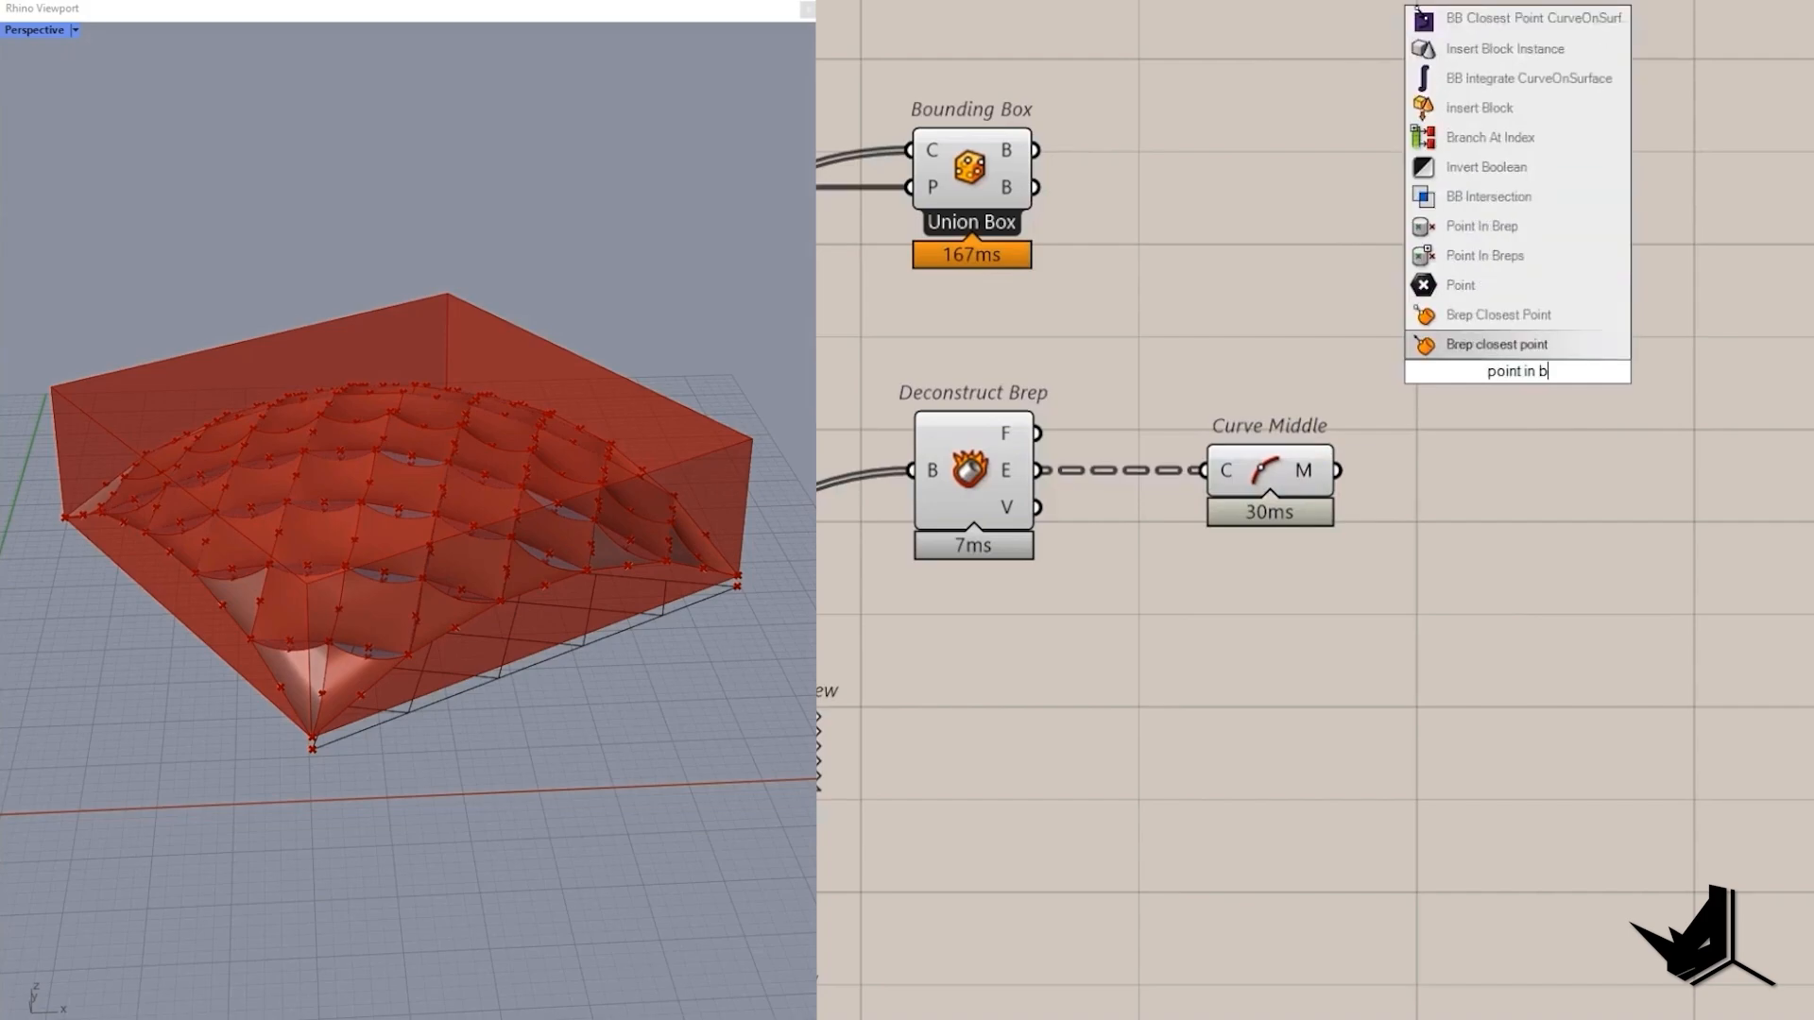
{"action": "type", "text": "rep"}
{"action": "key", "text": "Return"}
{"action": "left_click_drag", "start_coordinate": [1460, 372], "coordinate": [1387, 454]}
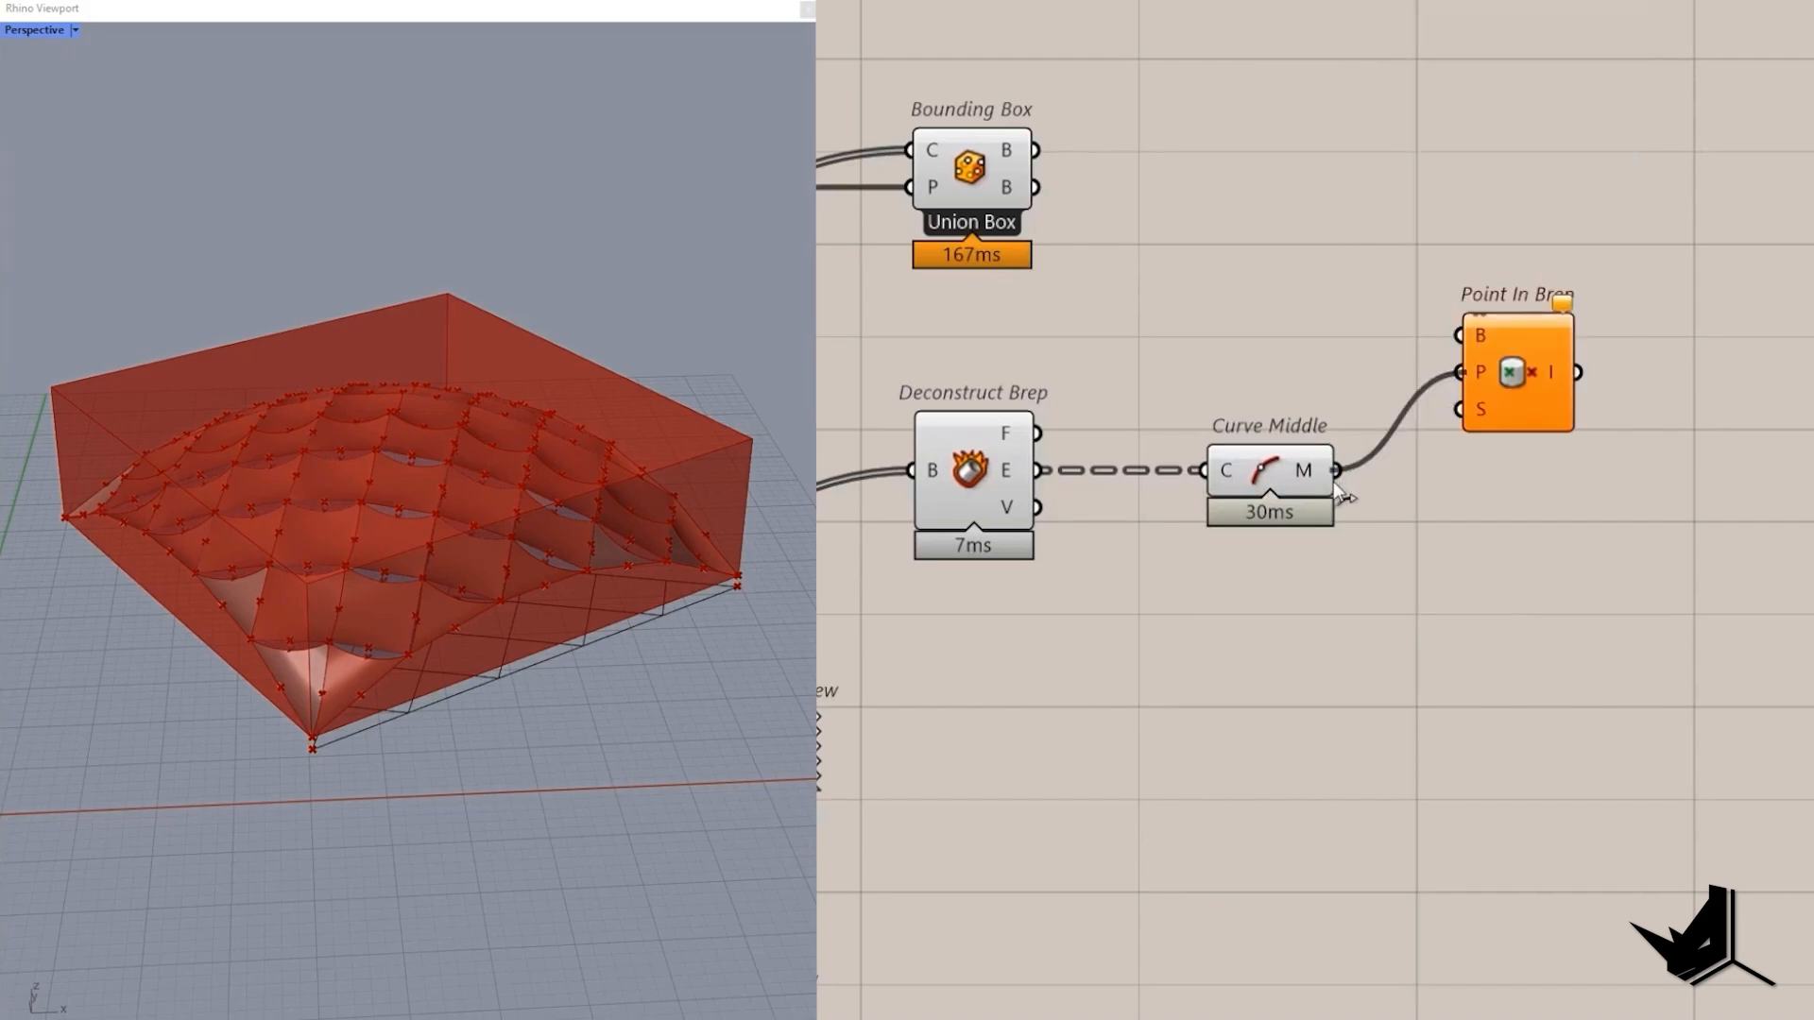
{"action": "left_click_drag", "start_coordinate": [1459, 335], "coordinate": [1035, 149]}
{"action": "left_click_drag", "start_coordinate": [1517, 396], "coordinate": [1724, 445]}
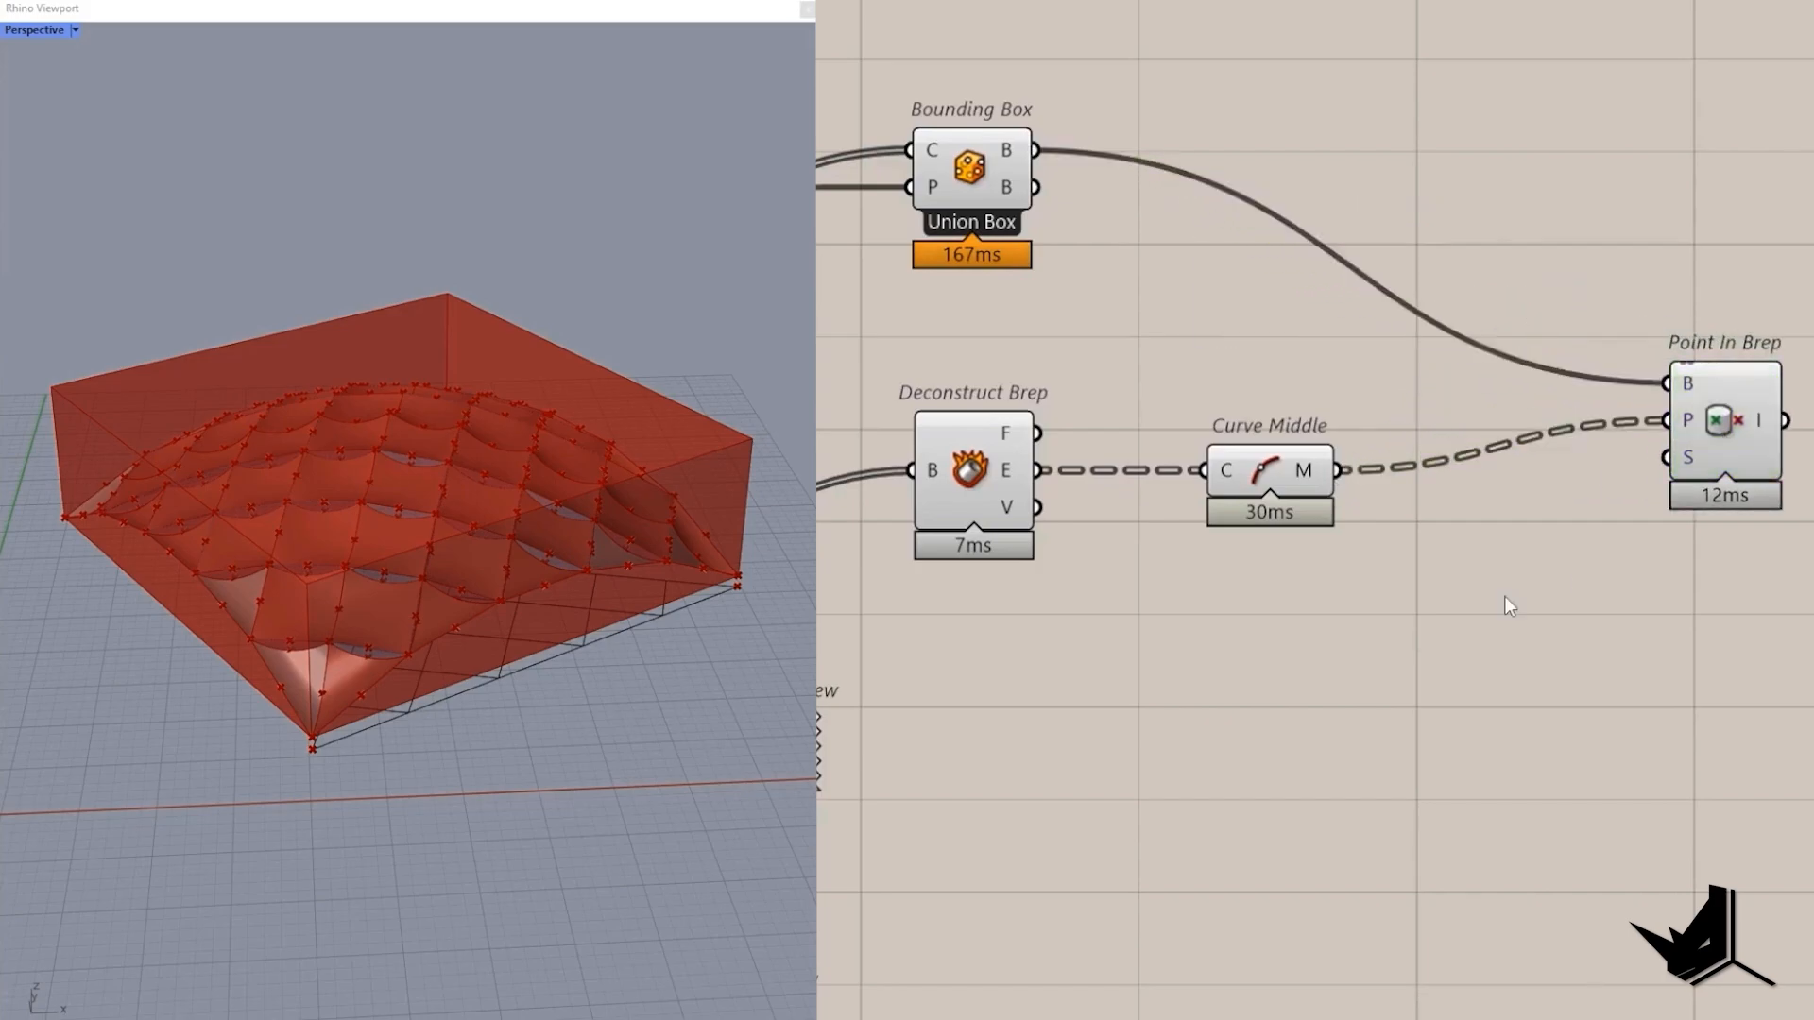
Add a Boolean Toggle set to True and wire it to the strict input of Point In Brep.
{"action": "double_click", "coordinate": [1505, 599]}
{"action": "key", "text": "Up"}
{"action": "key", "text": "Return"}
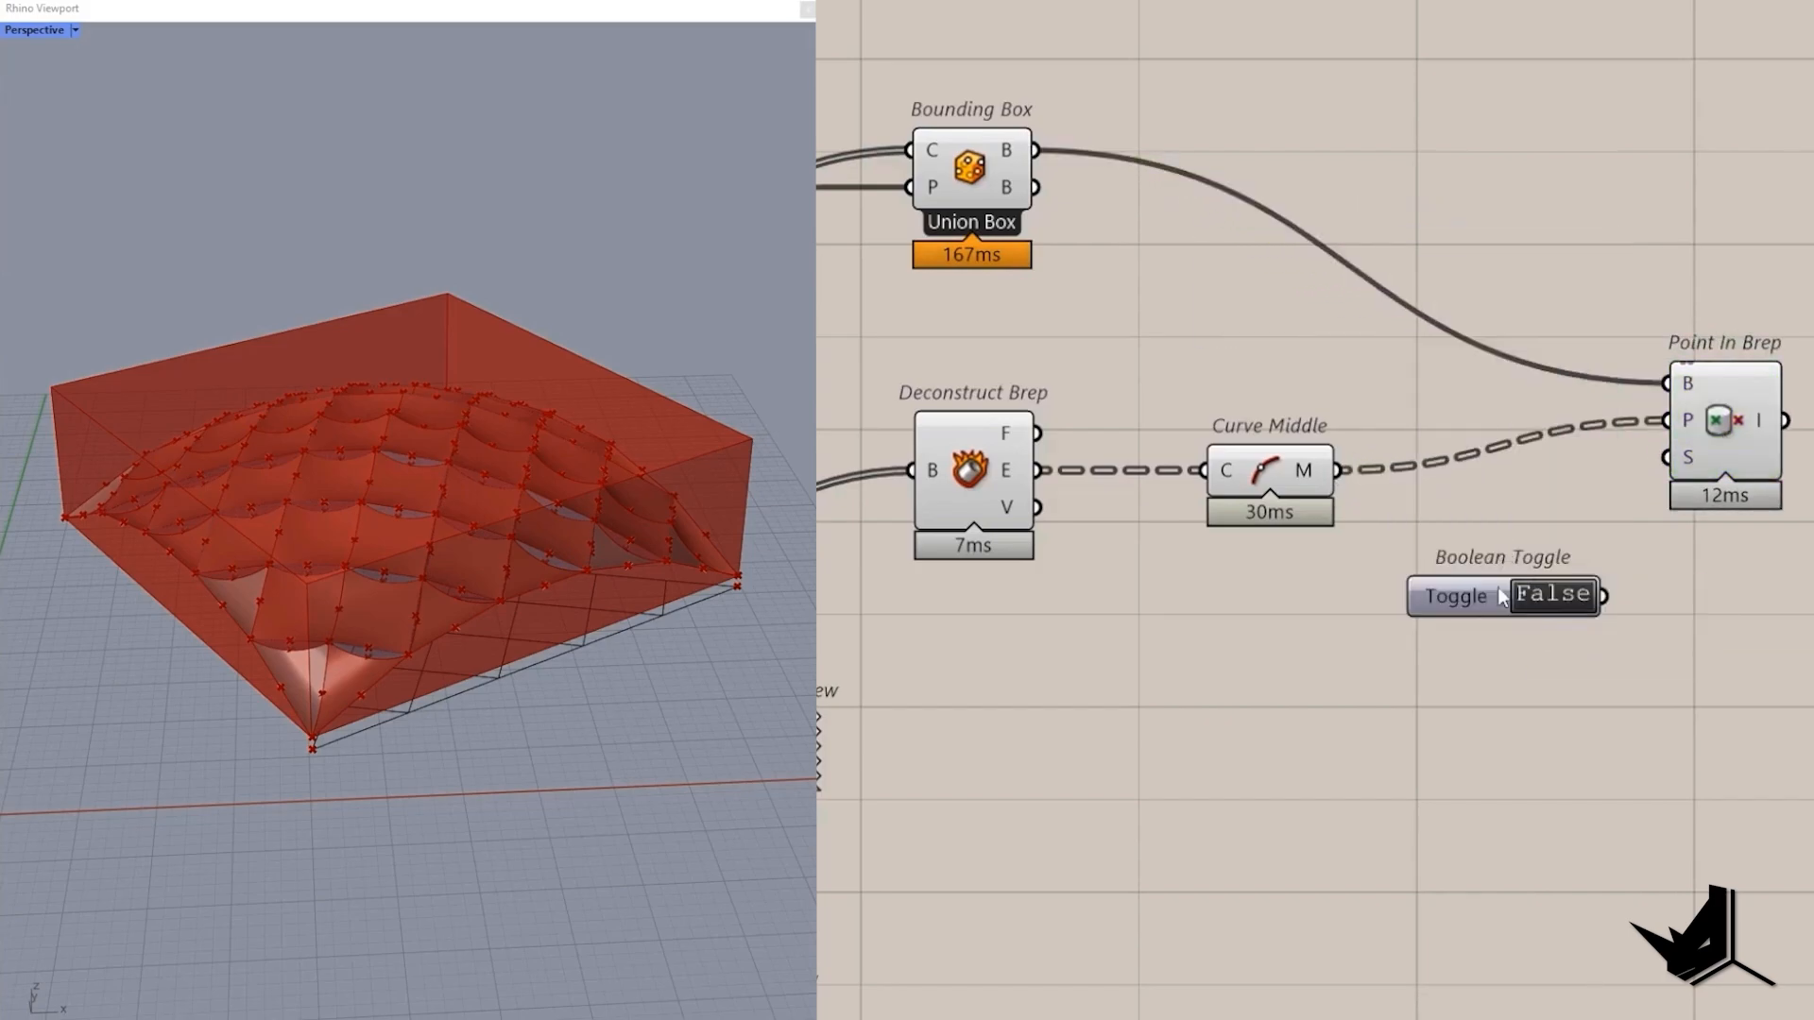
{"action": "right_click_drag", "start_coordinate": [1530, 492], "coordinate": [940, 626]}
Add a Cull Pattern that filters the Deconstruct Brep edges by the Point In Brep result.
{"action": "double_click", "coordinate": [1326, 457]}
{"action": "type", "text": "cul"}
{"action": "left_click", "coordinate": [1295, 372]}
{"action": "right_click_drag", "start_coordinate": [1203, 573], "coordinate": [1247, 552]}
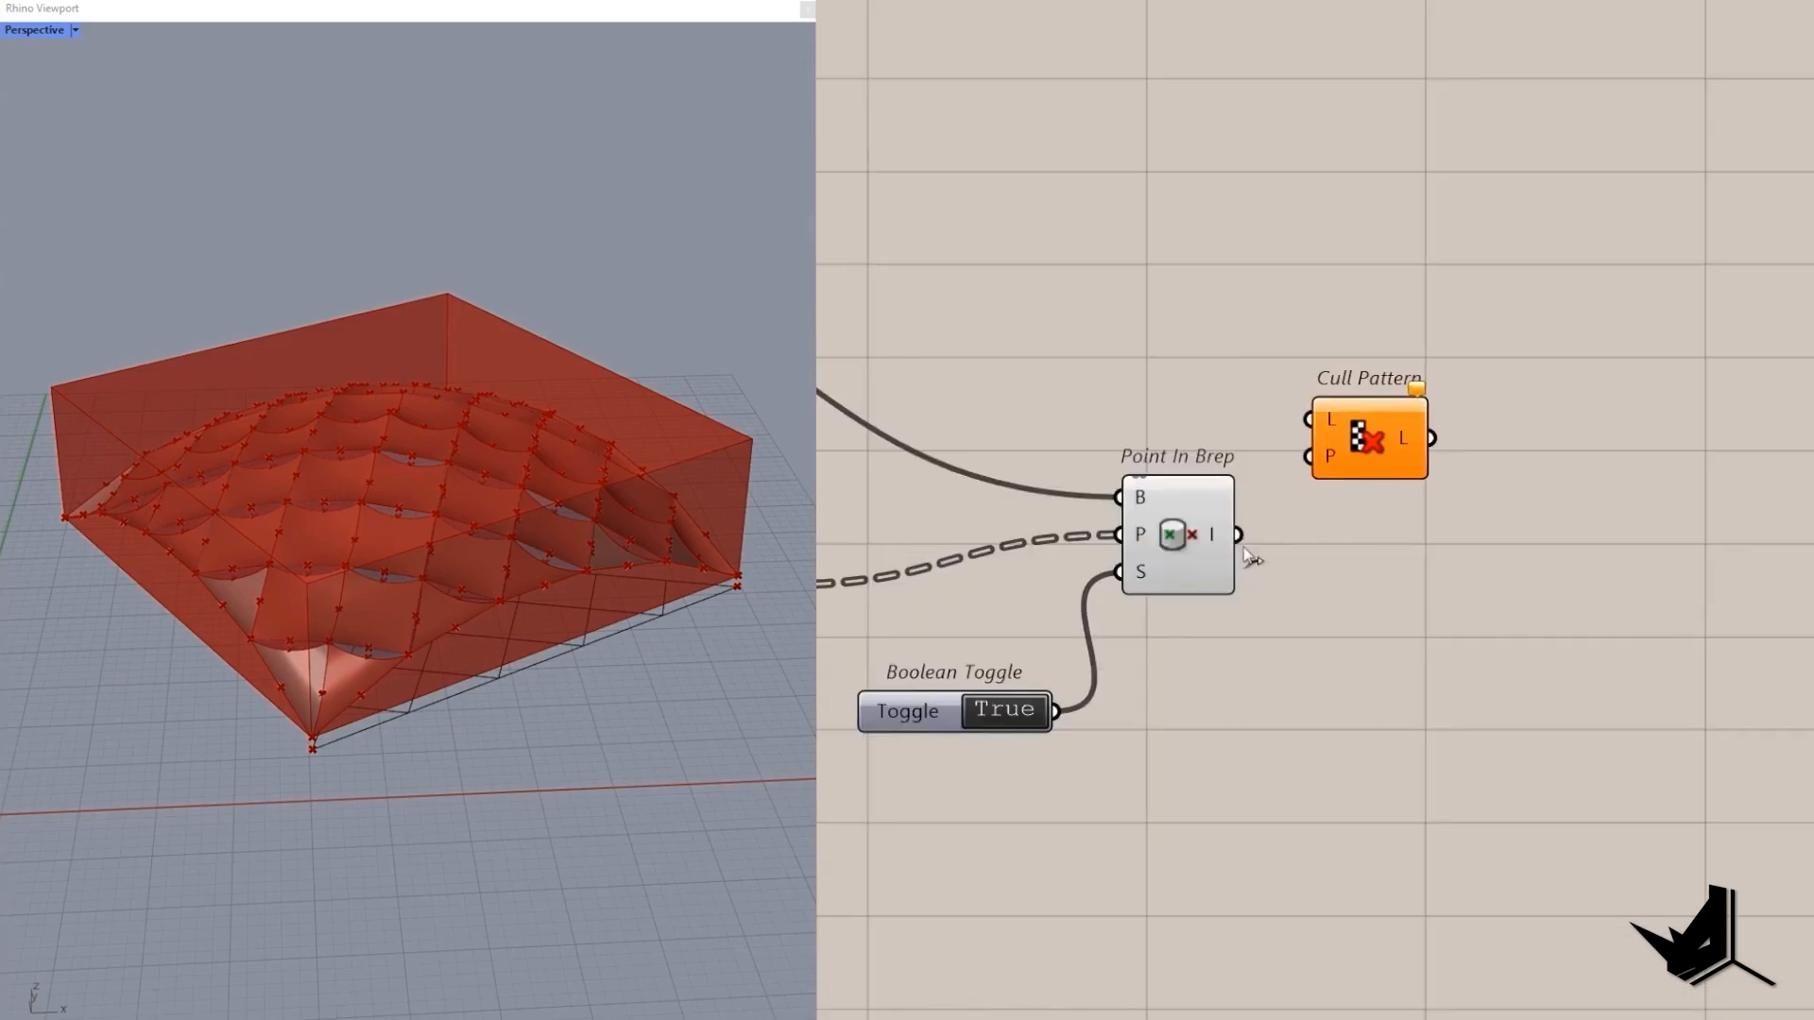
{"action": "scroll", "coordinate": [1336, 451], "scroll_direction": "down", "scroll_amount": 2}
{"action": "right_click_drag", "start_coordinate": [1251, 459], "coordinate": [1487, 441]}
{"action": "left_click_drag", "start_coordinate": [961, 530], "coordinate": [1605, 335]}
{"action": "right_click_drag", "start_coordinate": [321, 460], "coordinate": [393, 525]}
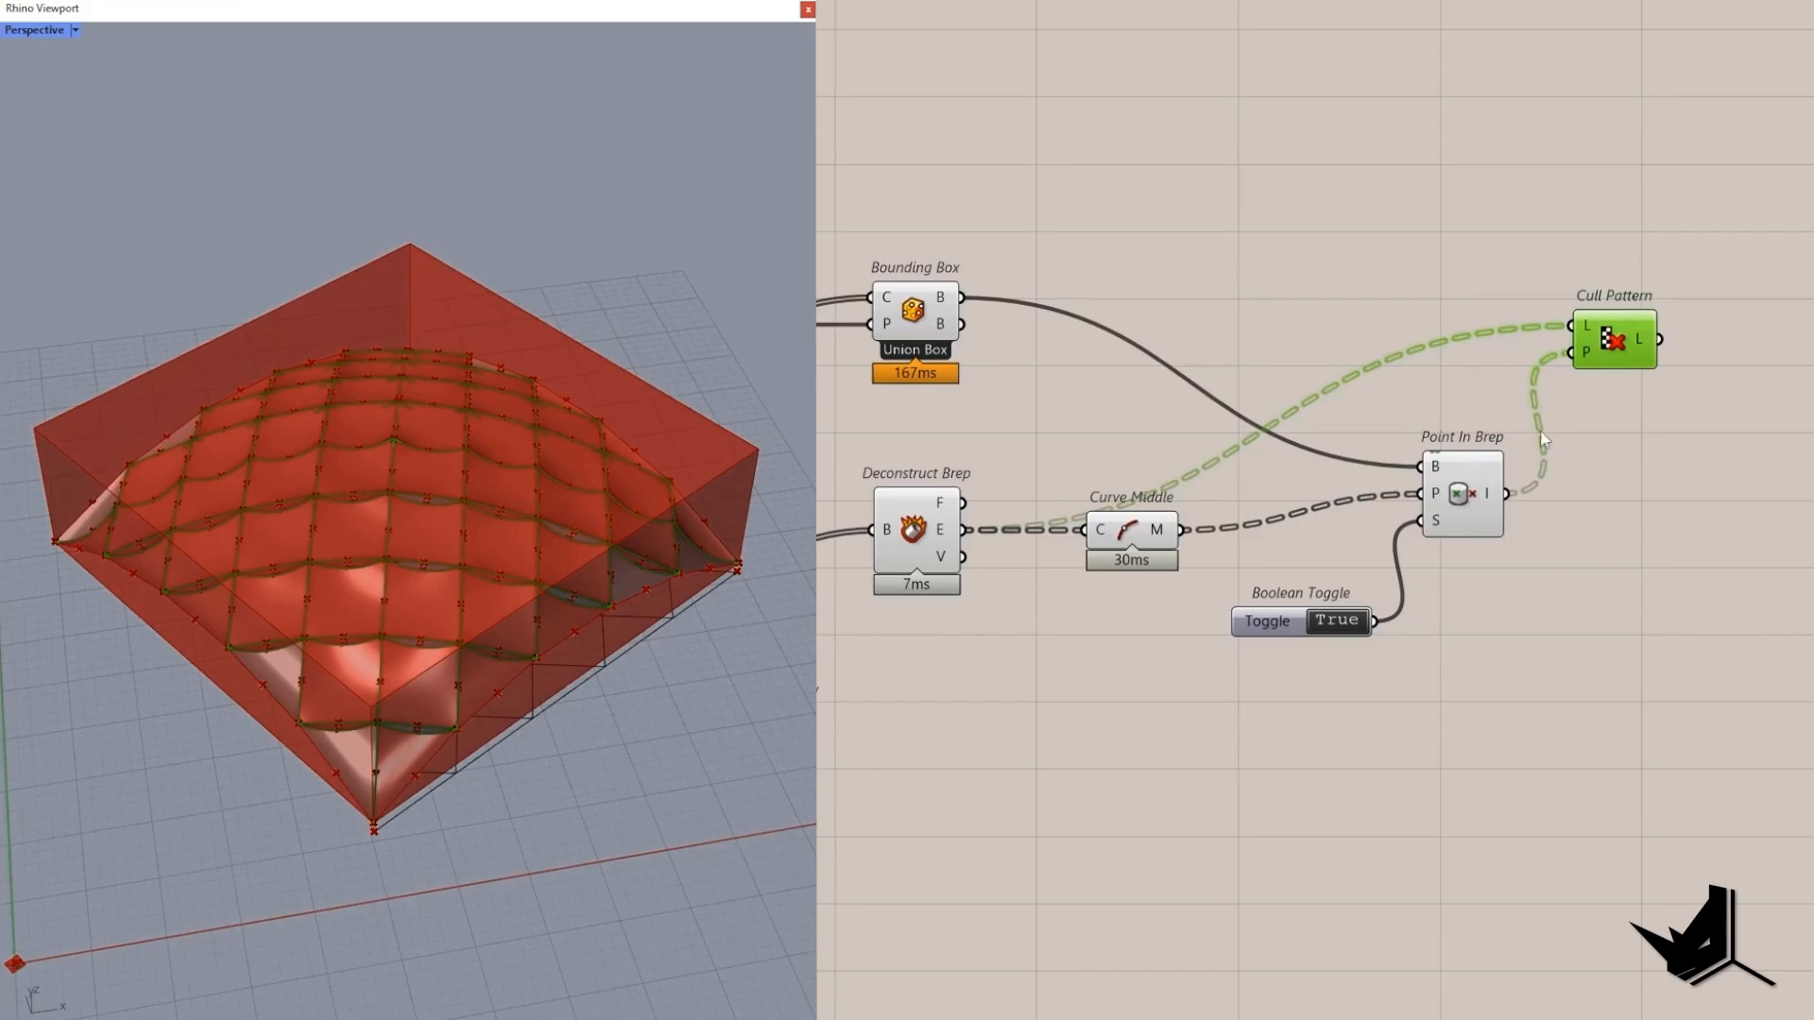
Invert the pattern input of Cull Pattern and flatten its list output.
{"action": "right_click", "coordinate": [1574, 353]}
{"action": "left_click", "coordinate": [1614, 548]}
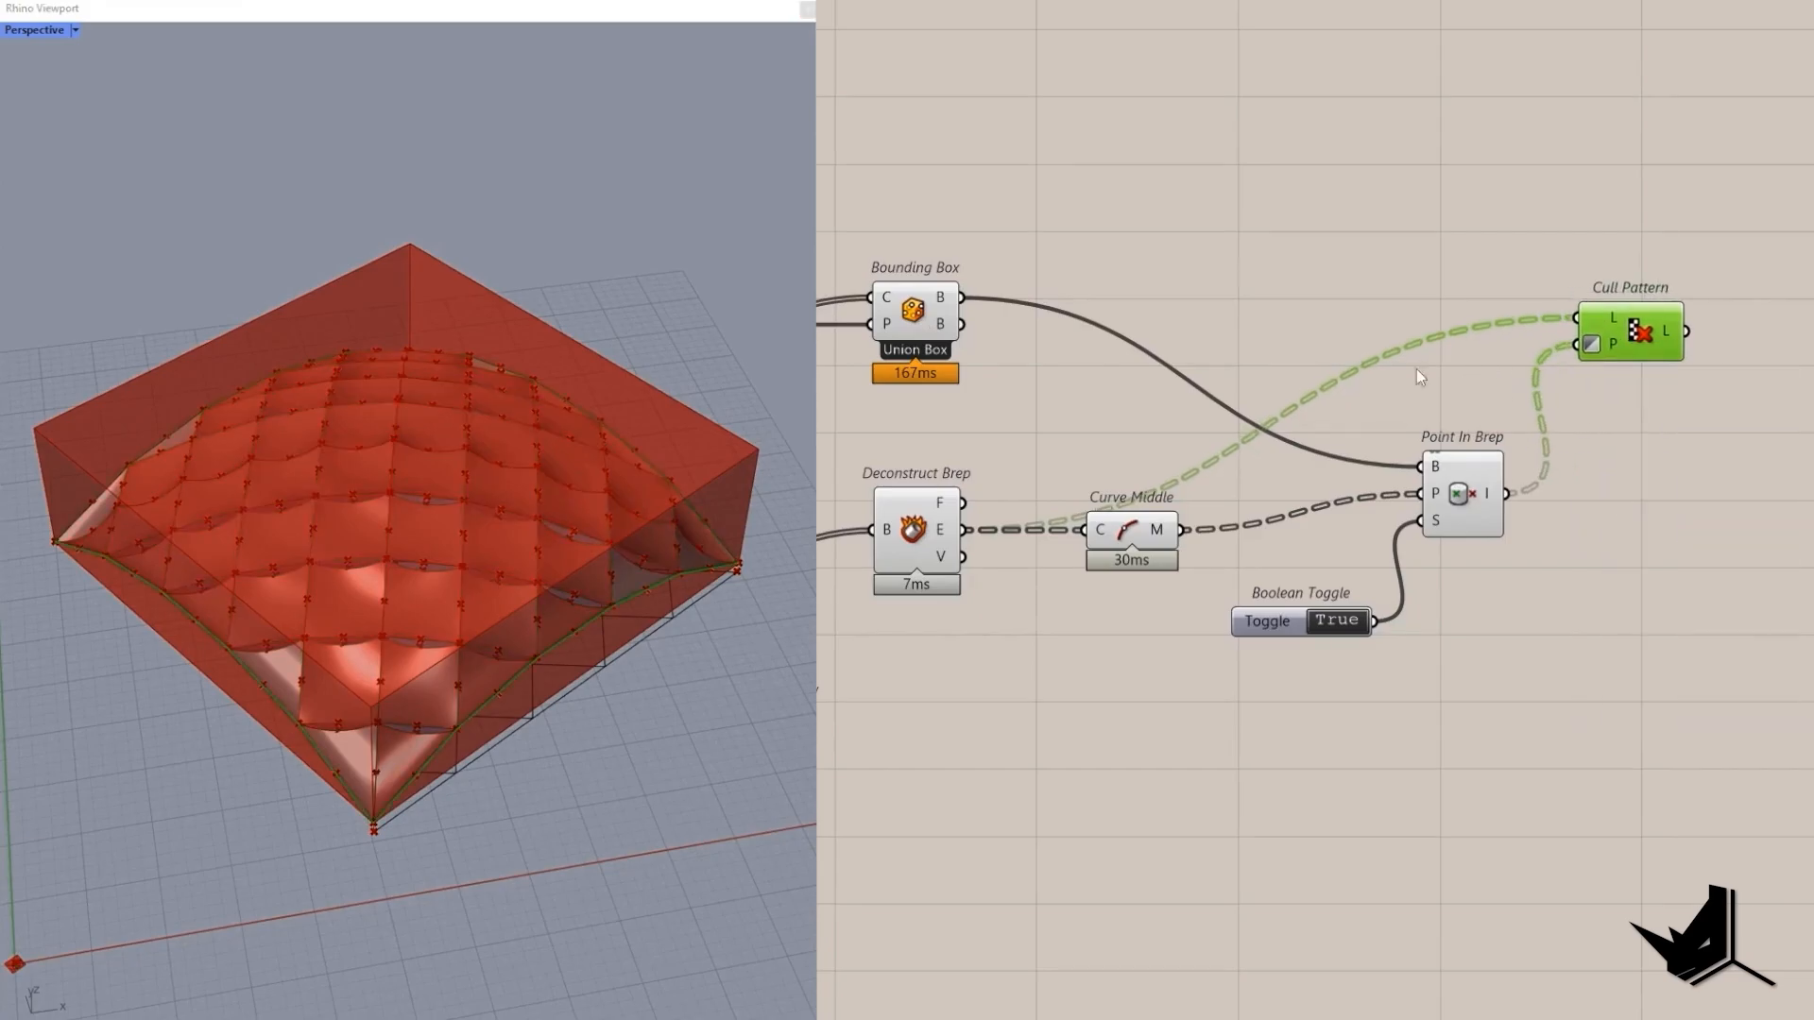
{"action": "mouse_move", "coordinate": [385, 580]}
{"action": "right_mouse_down"}
{"action": "mouse_move", "coordinate": [374, 624]}
{"action": "mouse_move", "coordinate": [401, 570]}
{"action": "right_mouse_up"}
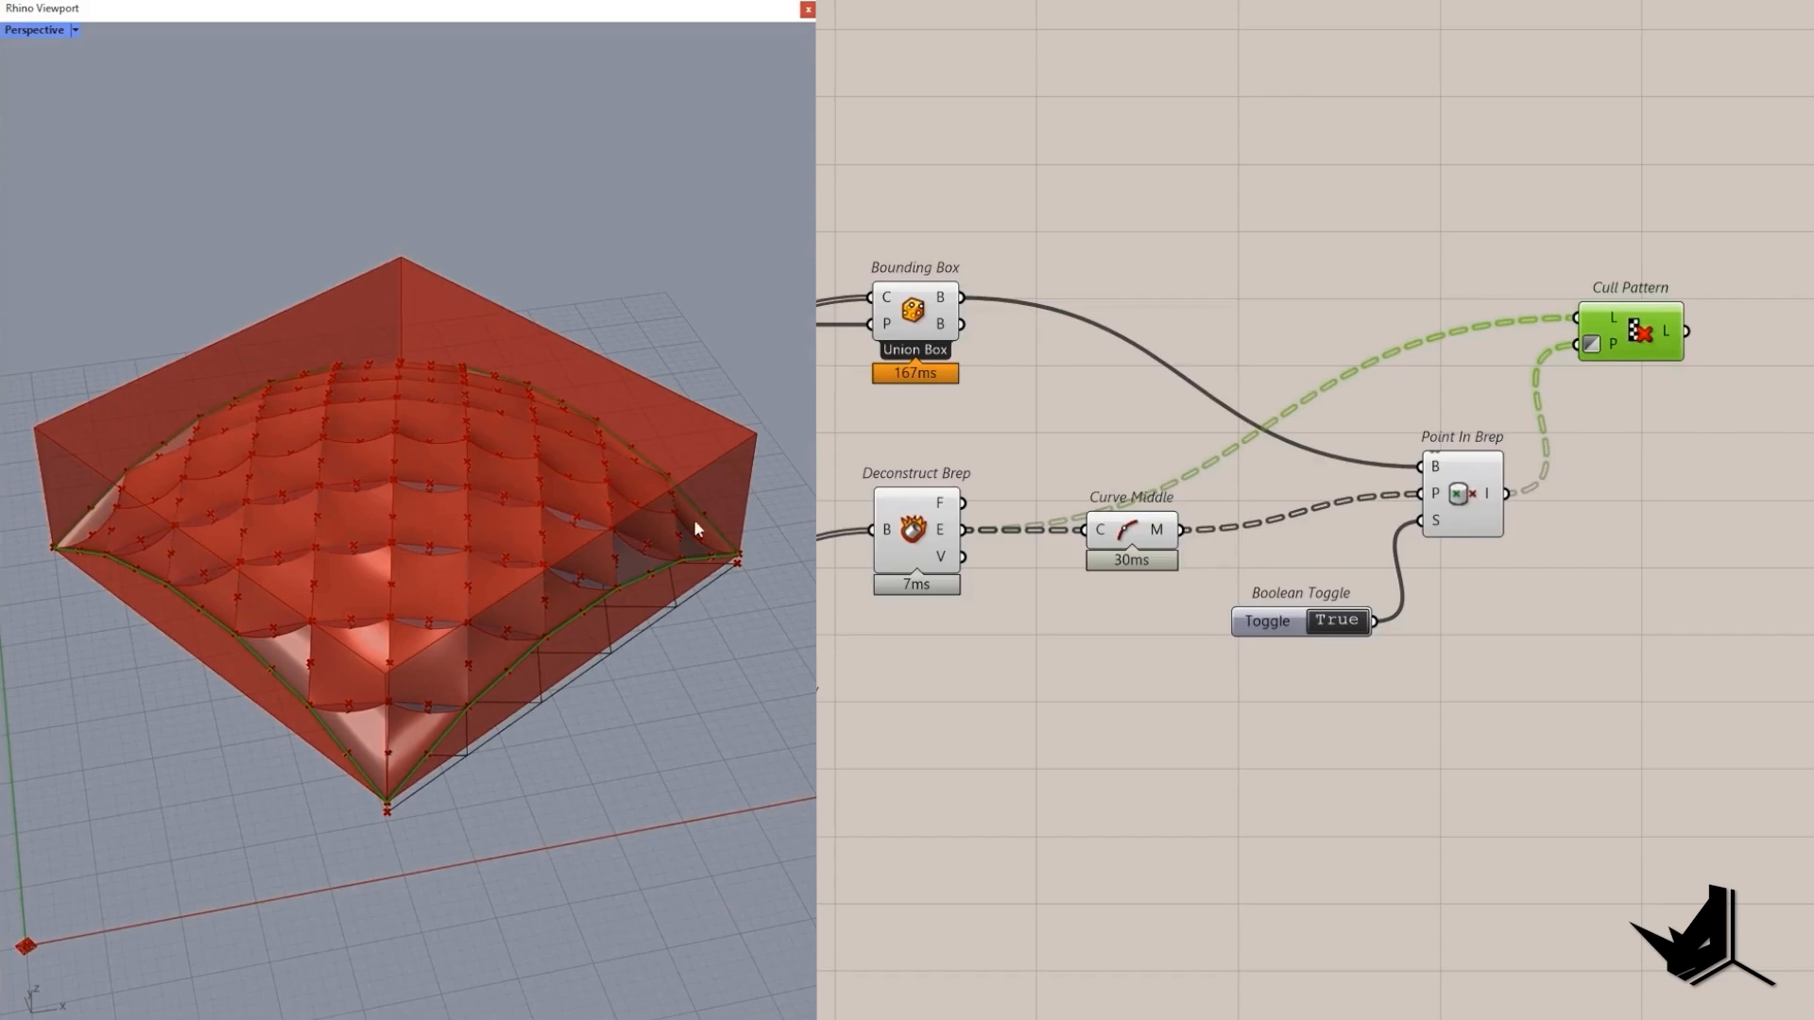
{"action": "right_click", "coordinate": [1502, 348]}
{"action": "right_click_drag", "start_coordinate": [1655, 364], "coordinate": [1437, 340]}
Add a Project component that projects the culled edges onto an XY Plane.
{"action": "left_click", "coordinate": [1540, 433]}
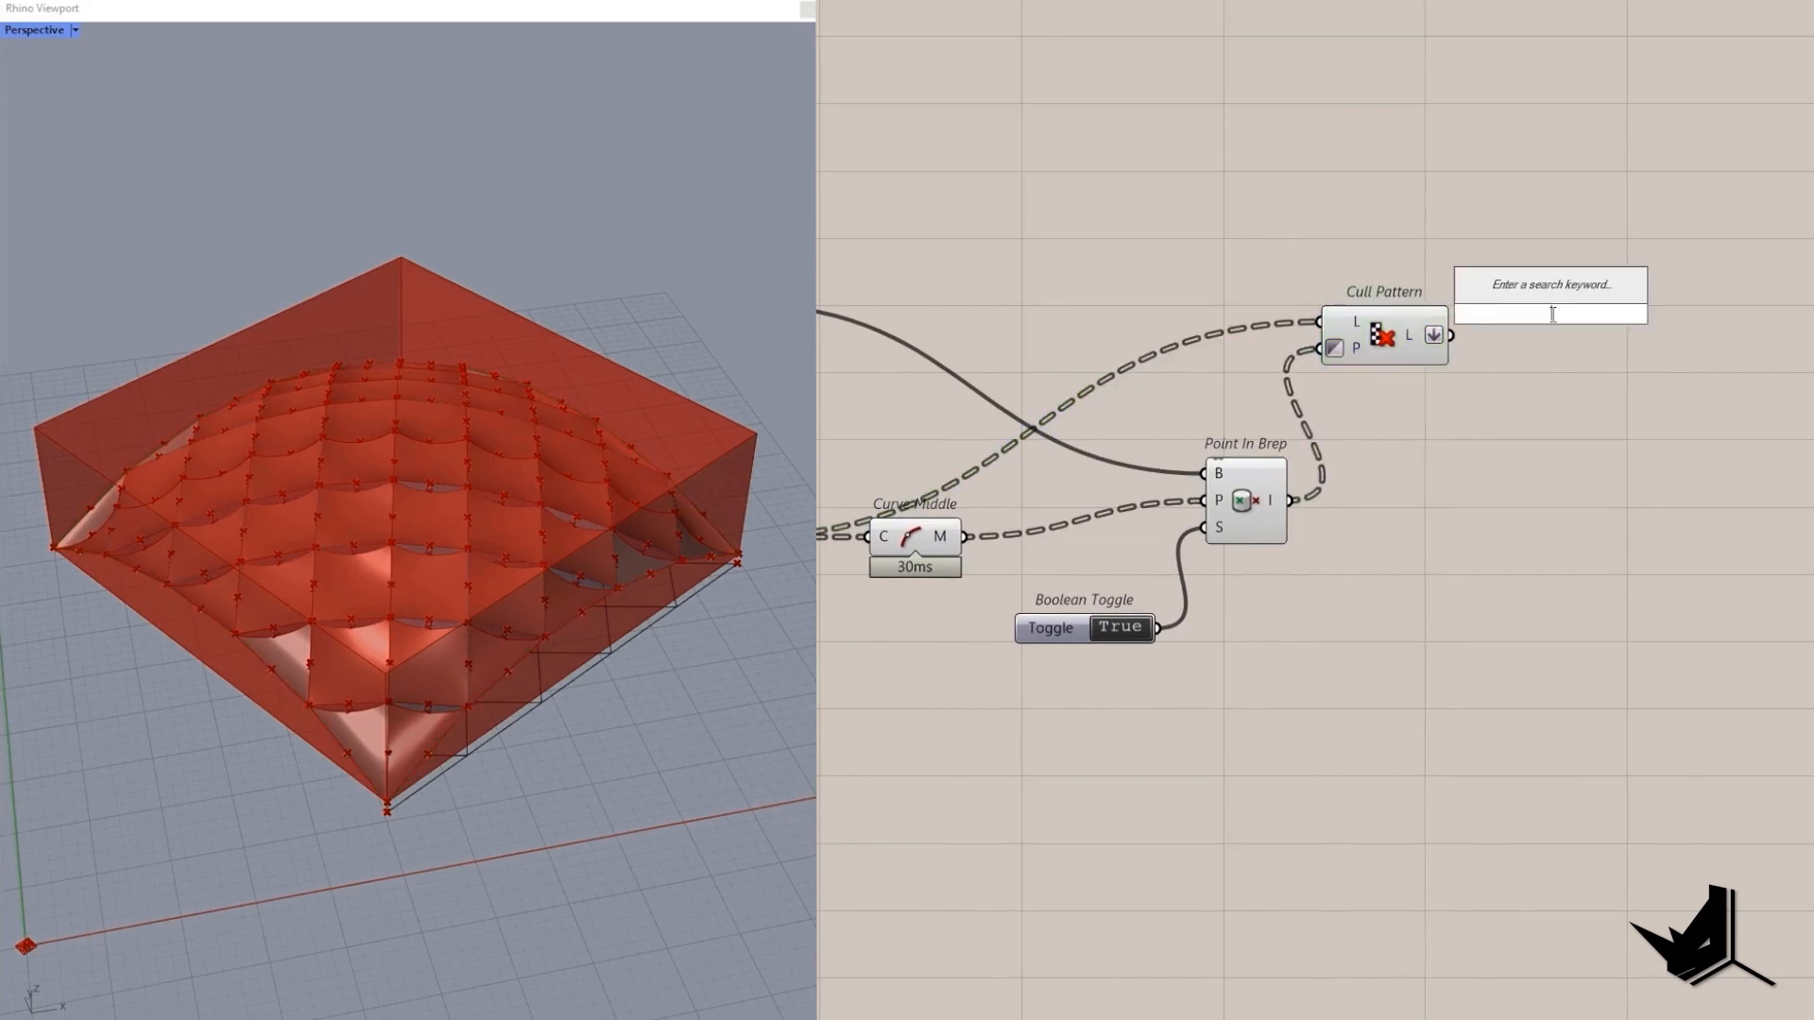
{"action": "type", "text": "P"}
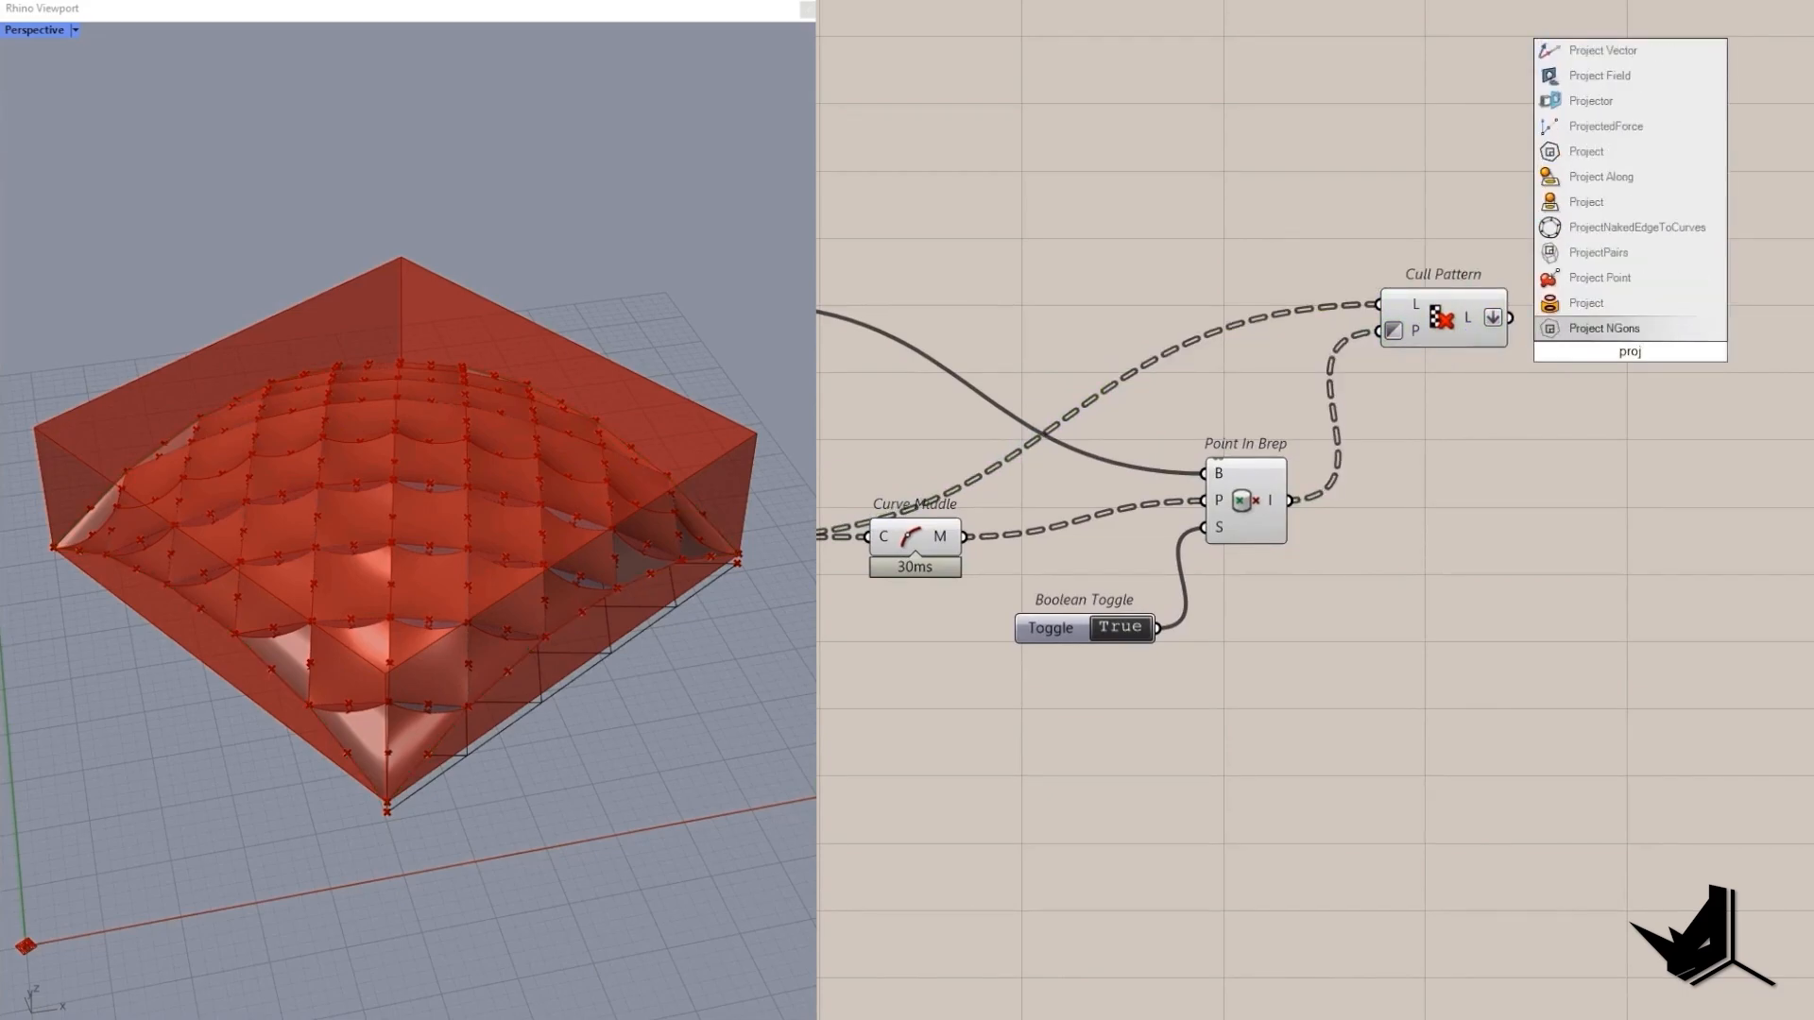
{"action": "left_click", "coordinate": [1587, 202]}
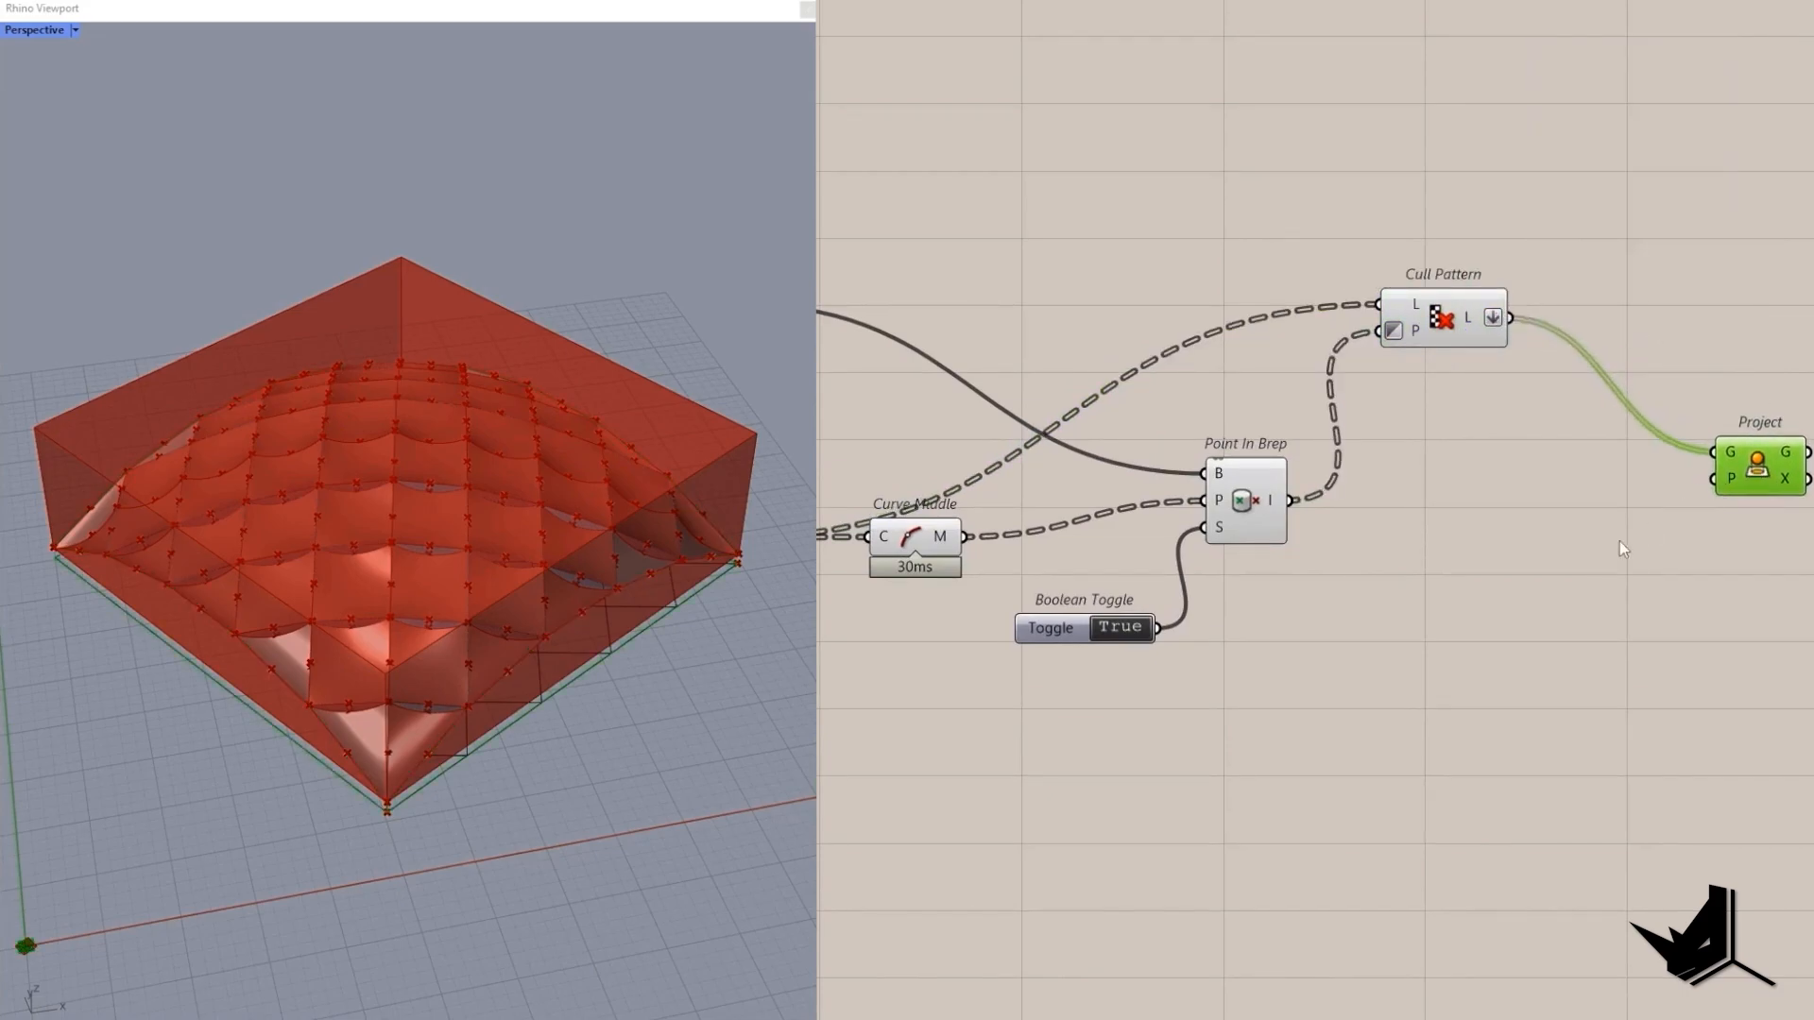
{"action": "double_click", "coordinate": [1575, 550]}
{"action": "type", "text": "xy"}
{"action": "left_click", "coordinate": [1582, 529]}
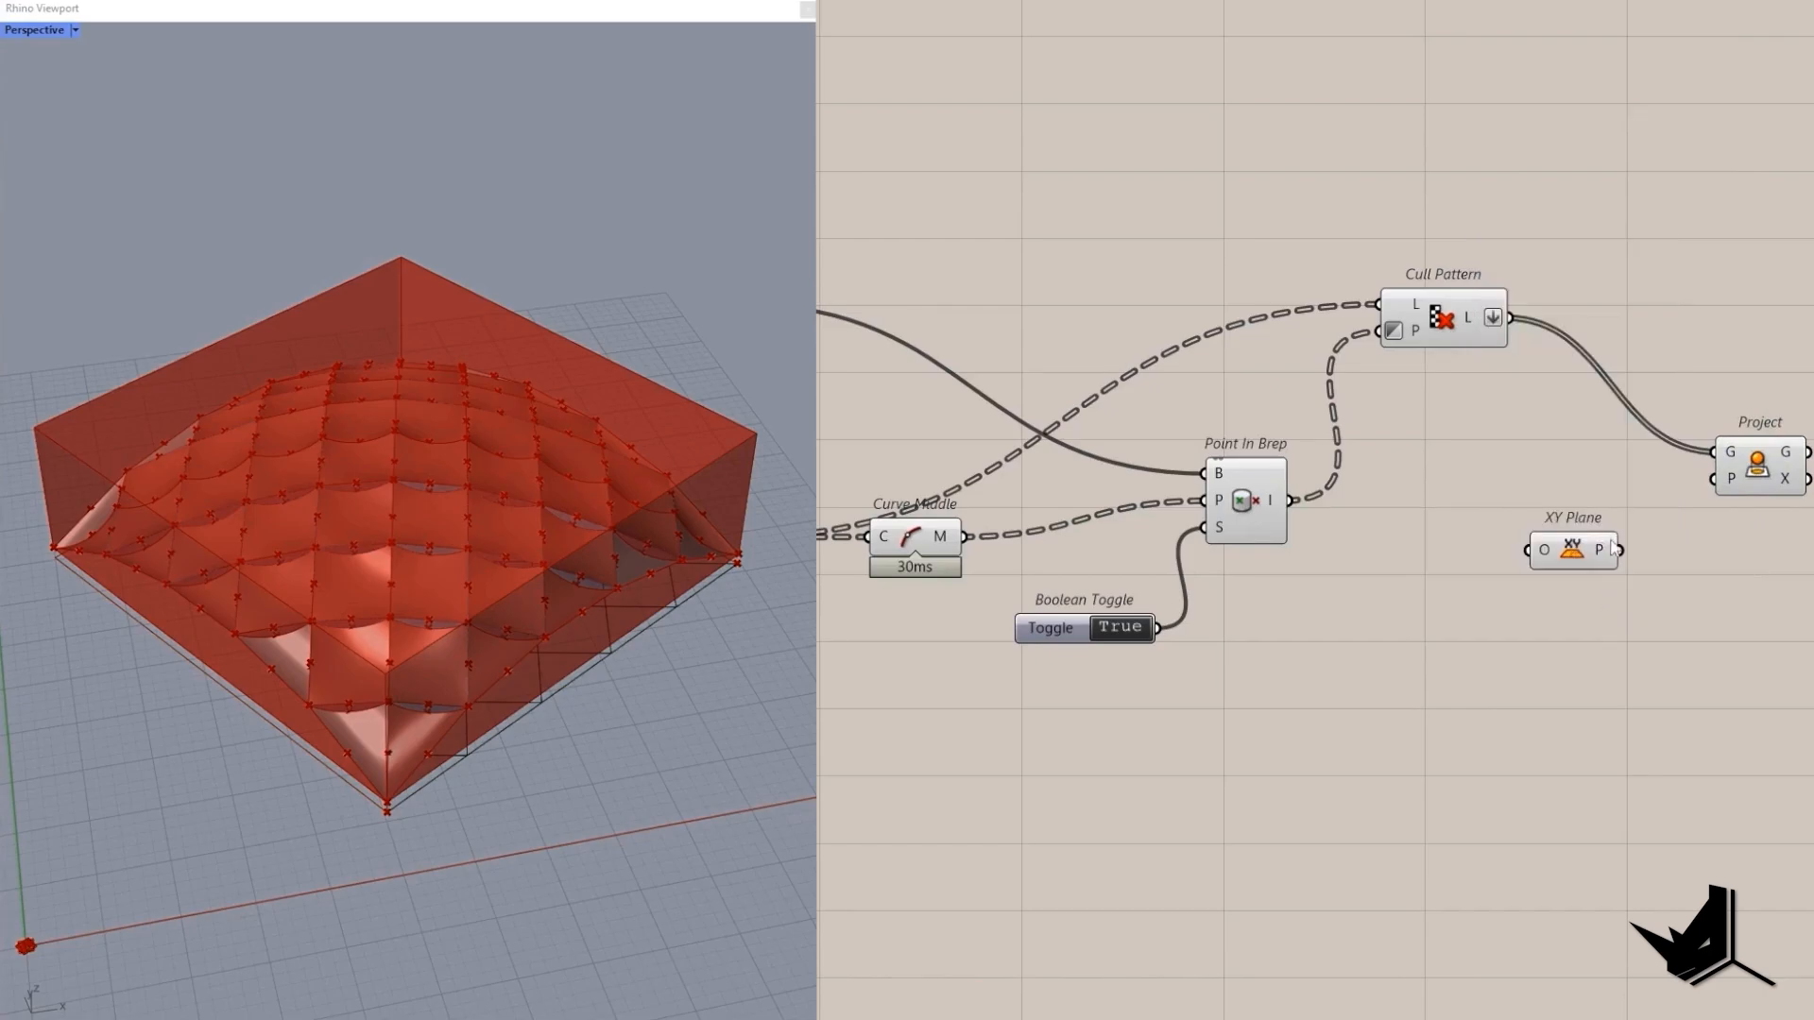
{"action": "left_click_drag", "start_coordinate": [1620, 550], "coordinate": [1713, 479]}
{"action": "left_click_drag", "start_coordinate": [1755, 464], "coordinate": [1763, 536]}
{"action": "right_click_drag", "start_coordinate": [1739, 500], "coordinate": [1430, 534]}
Add a Ruled Surface between the culled edges and their projected curves.
{"action": "double_click", "coordinate": [1527, 432]}
{"action": "type", "text": "r"}
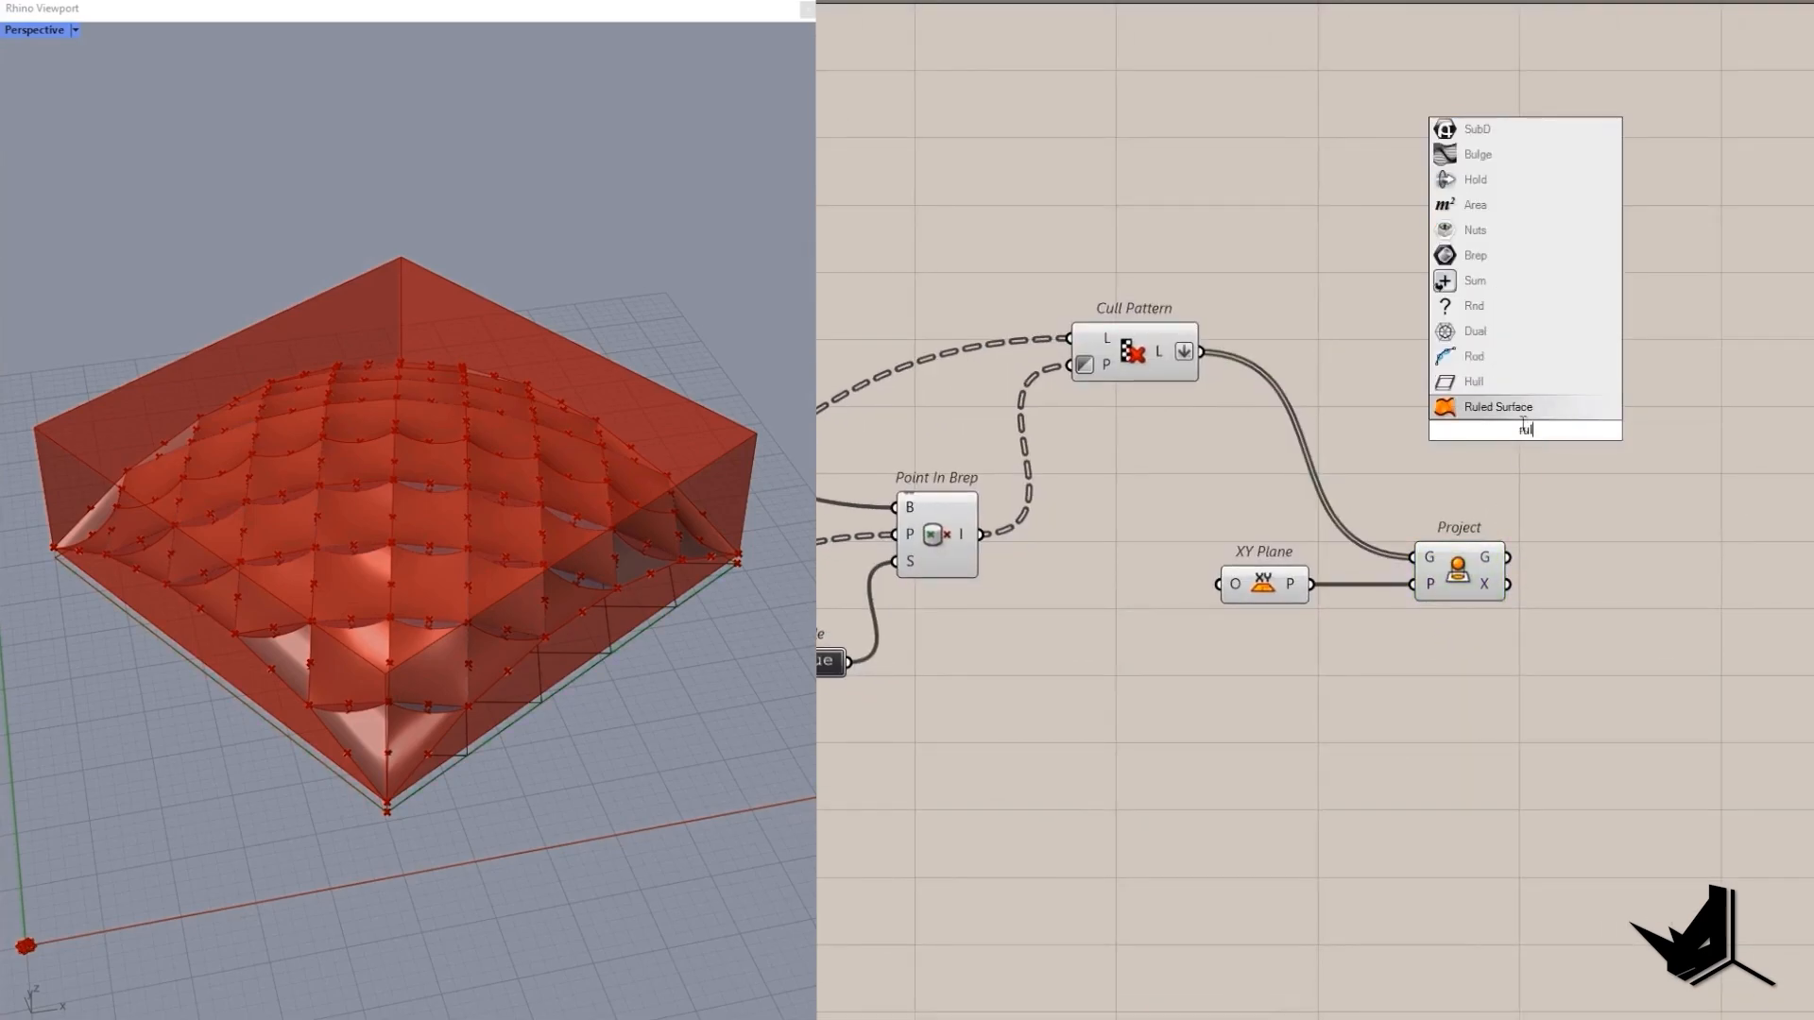
{"action": "type", "text": "ul"}
{"action": "left_click", "coordinate": [1517, 411]}
{"action": "left_click_drag", "start_coordinate": [1200, 351], "coordinate": [1480, 416]}
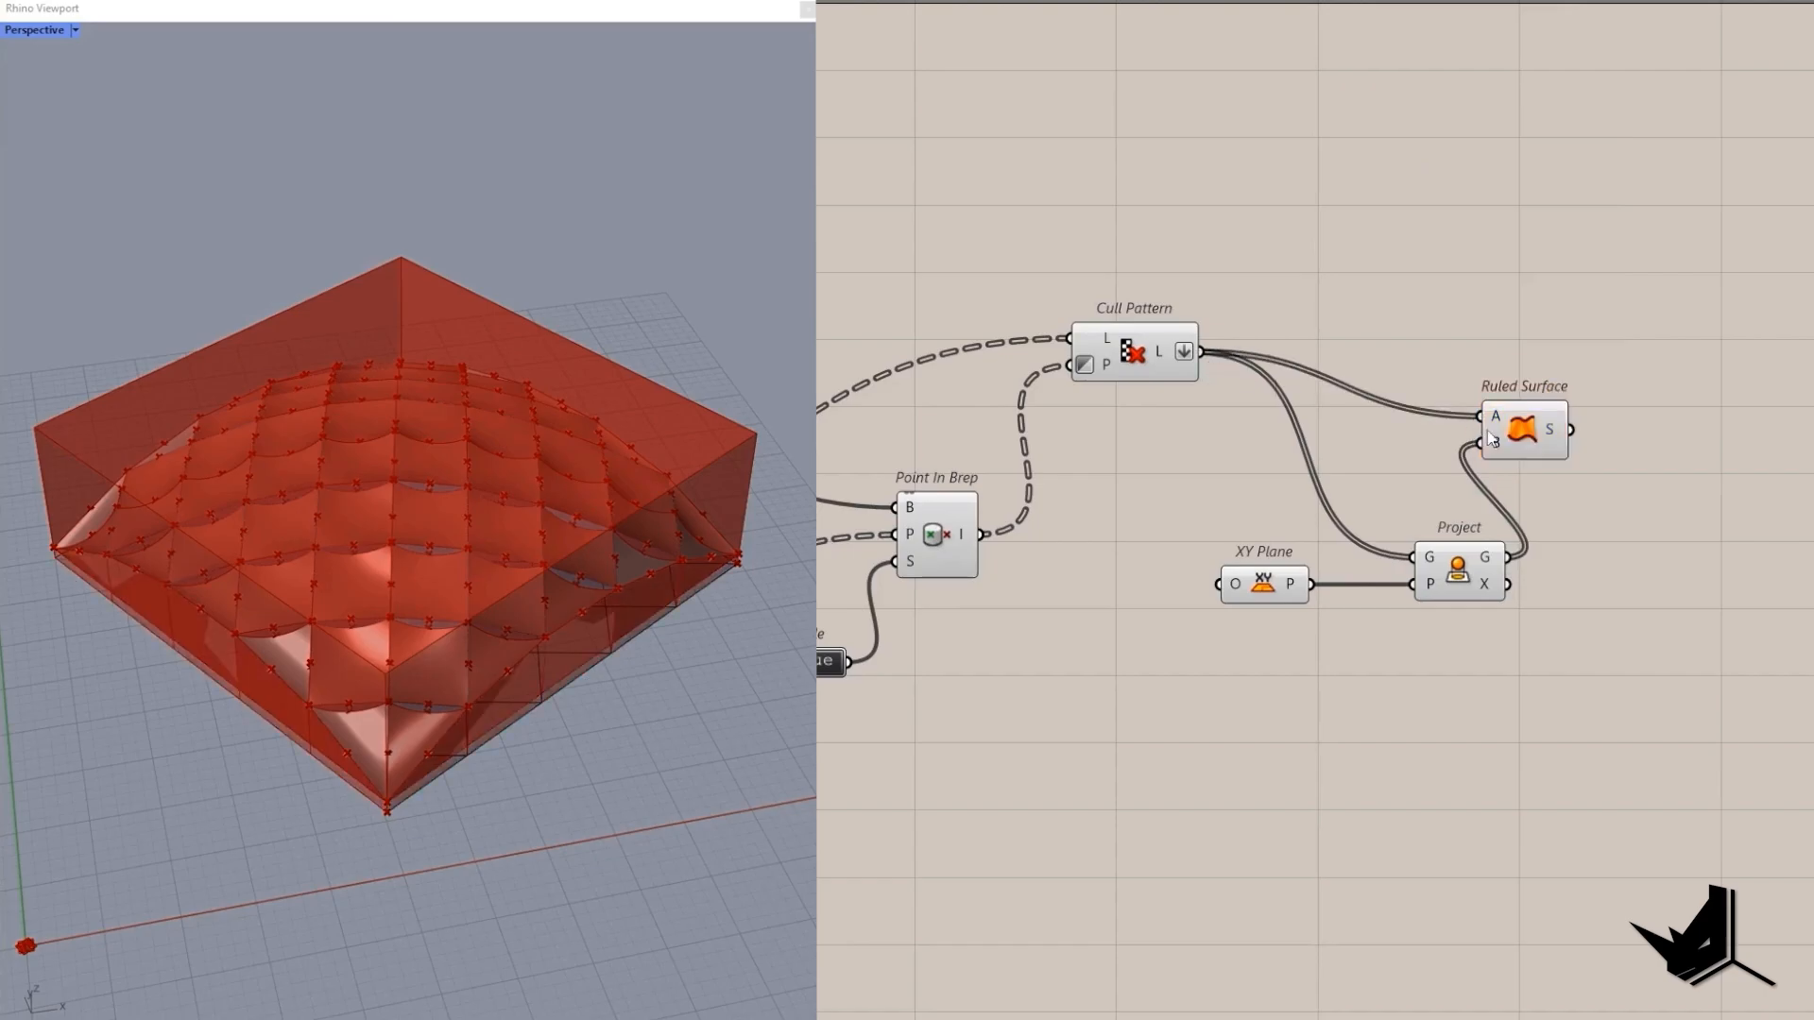
{"action": "left_click_drag", "start_coordinate": [1673, 399], "coordinate": [1692, 400]}
Preview the ruled surfaces with a copy of the blue Custom Preview and swatch, and hide the other components' previews.
{"action": "scroll", "coordinate": [1646, 432], "scroll_direction": "down", "scroll_amount": 4}
{"action": "left_click_drag", "start_coordinate": [1067, 751], "coordinate": [1628, 550]}
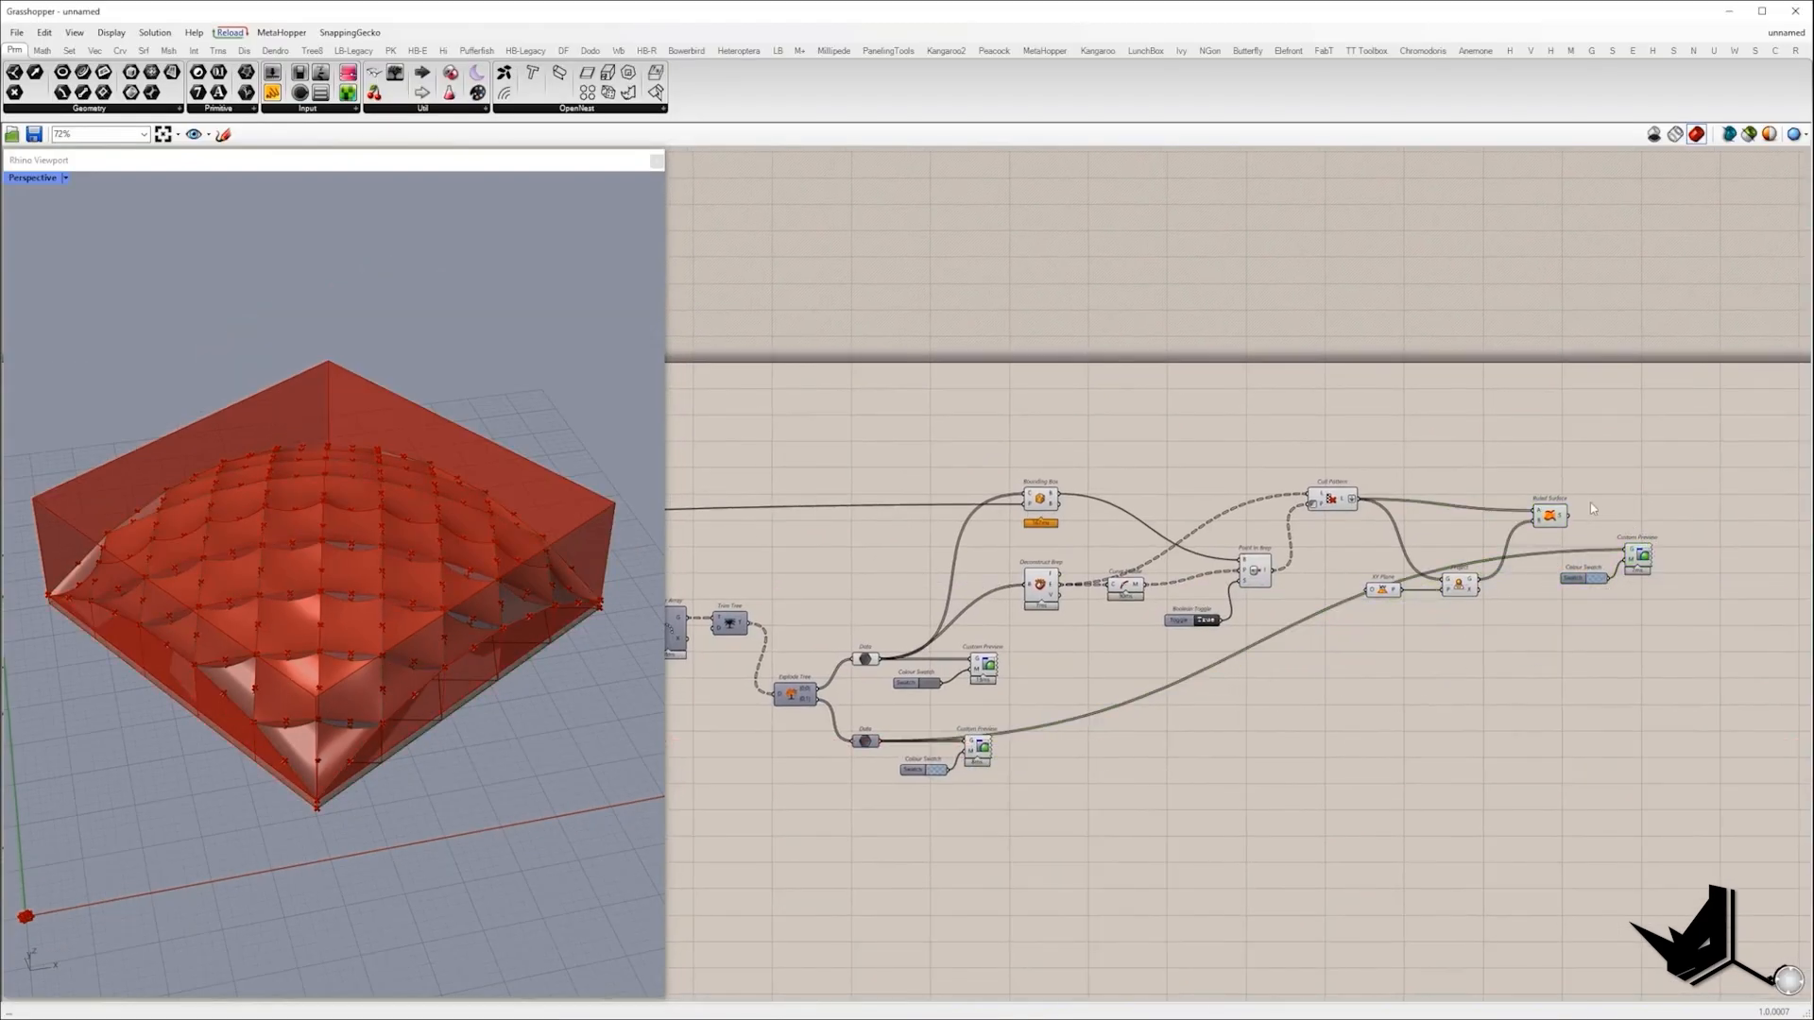
{"action": "scroll", "coordinate": [1575, 793], "scroll_direction": "down", "scroll_amount": 2}
{"action": "left_click_drag", "start_coordinate": [1574, 786], "coordinate": [1171, 529]}
{"action": "key", "text": "ctrl+q"}
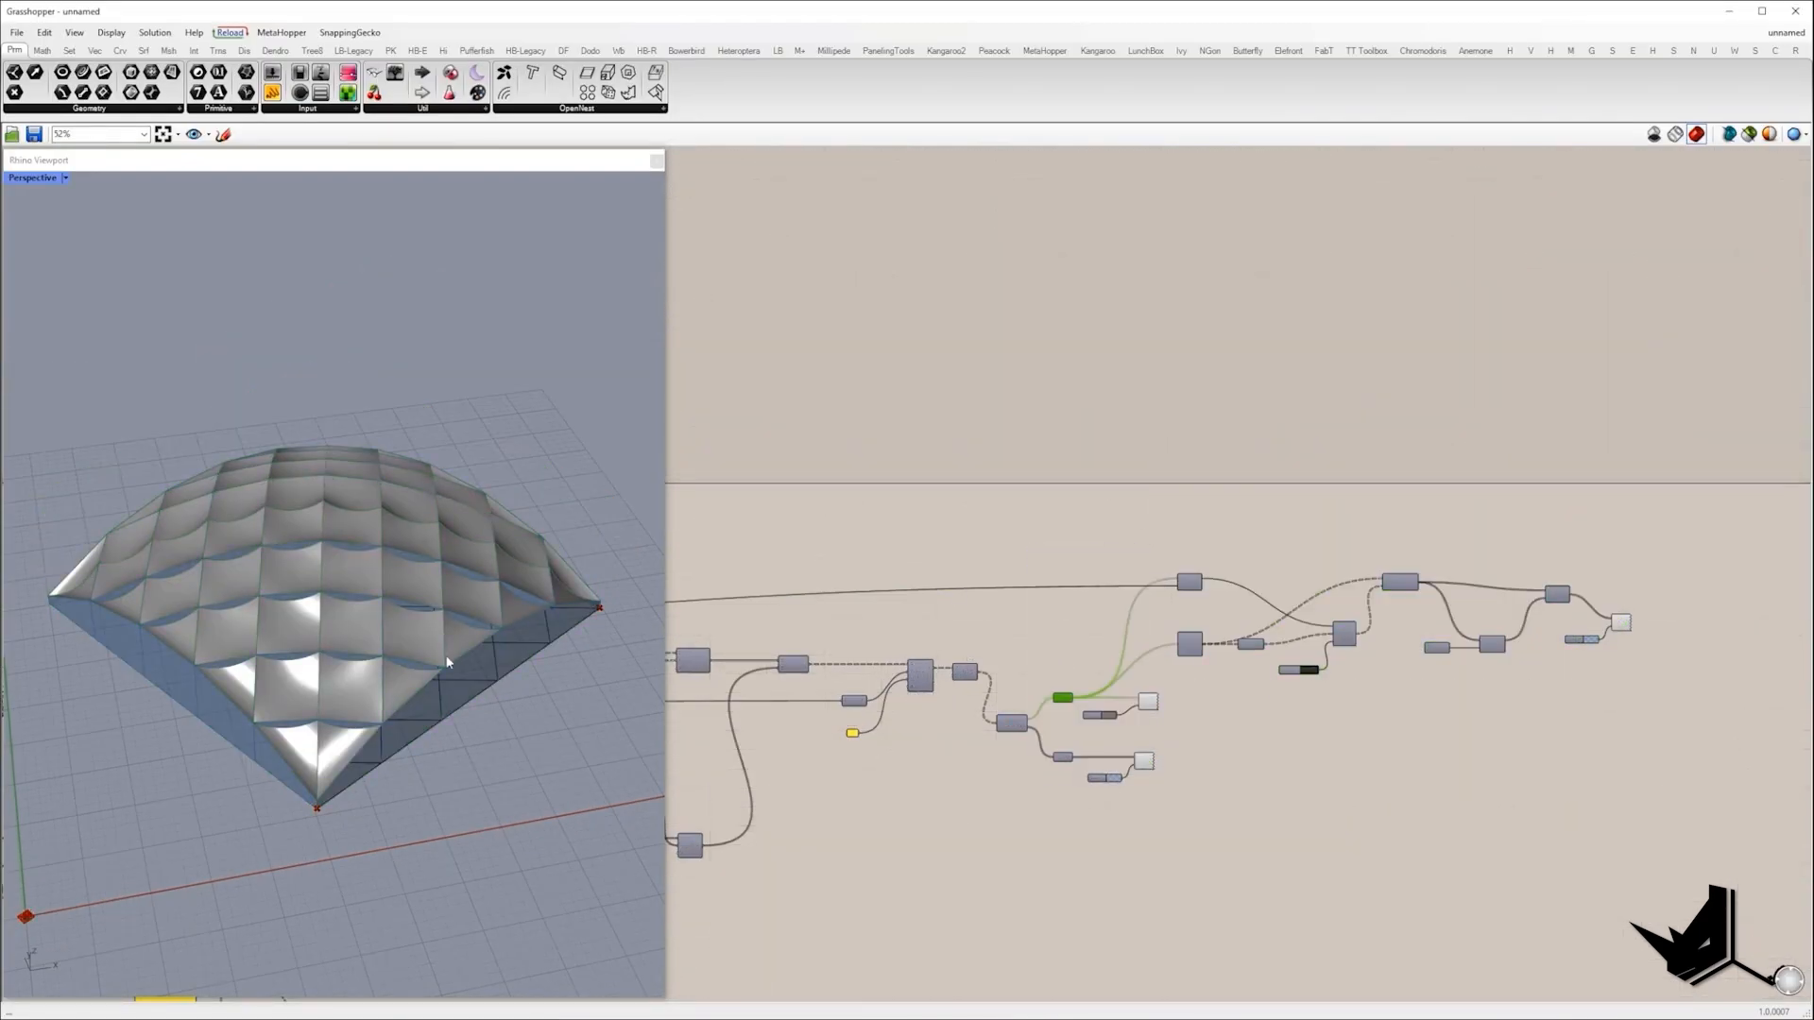
Test the definition by moving the base surface in the Rhino viewport and repositioning one of its corner points.
{"action": "right_click_drag", "start_coordinate": [447, 663], "coordinate": [354, 735]}
{"action": "left_click", "coordinate": [409, 668]}
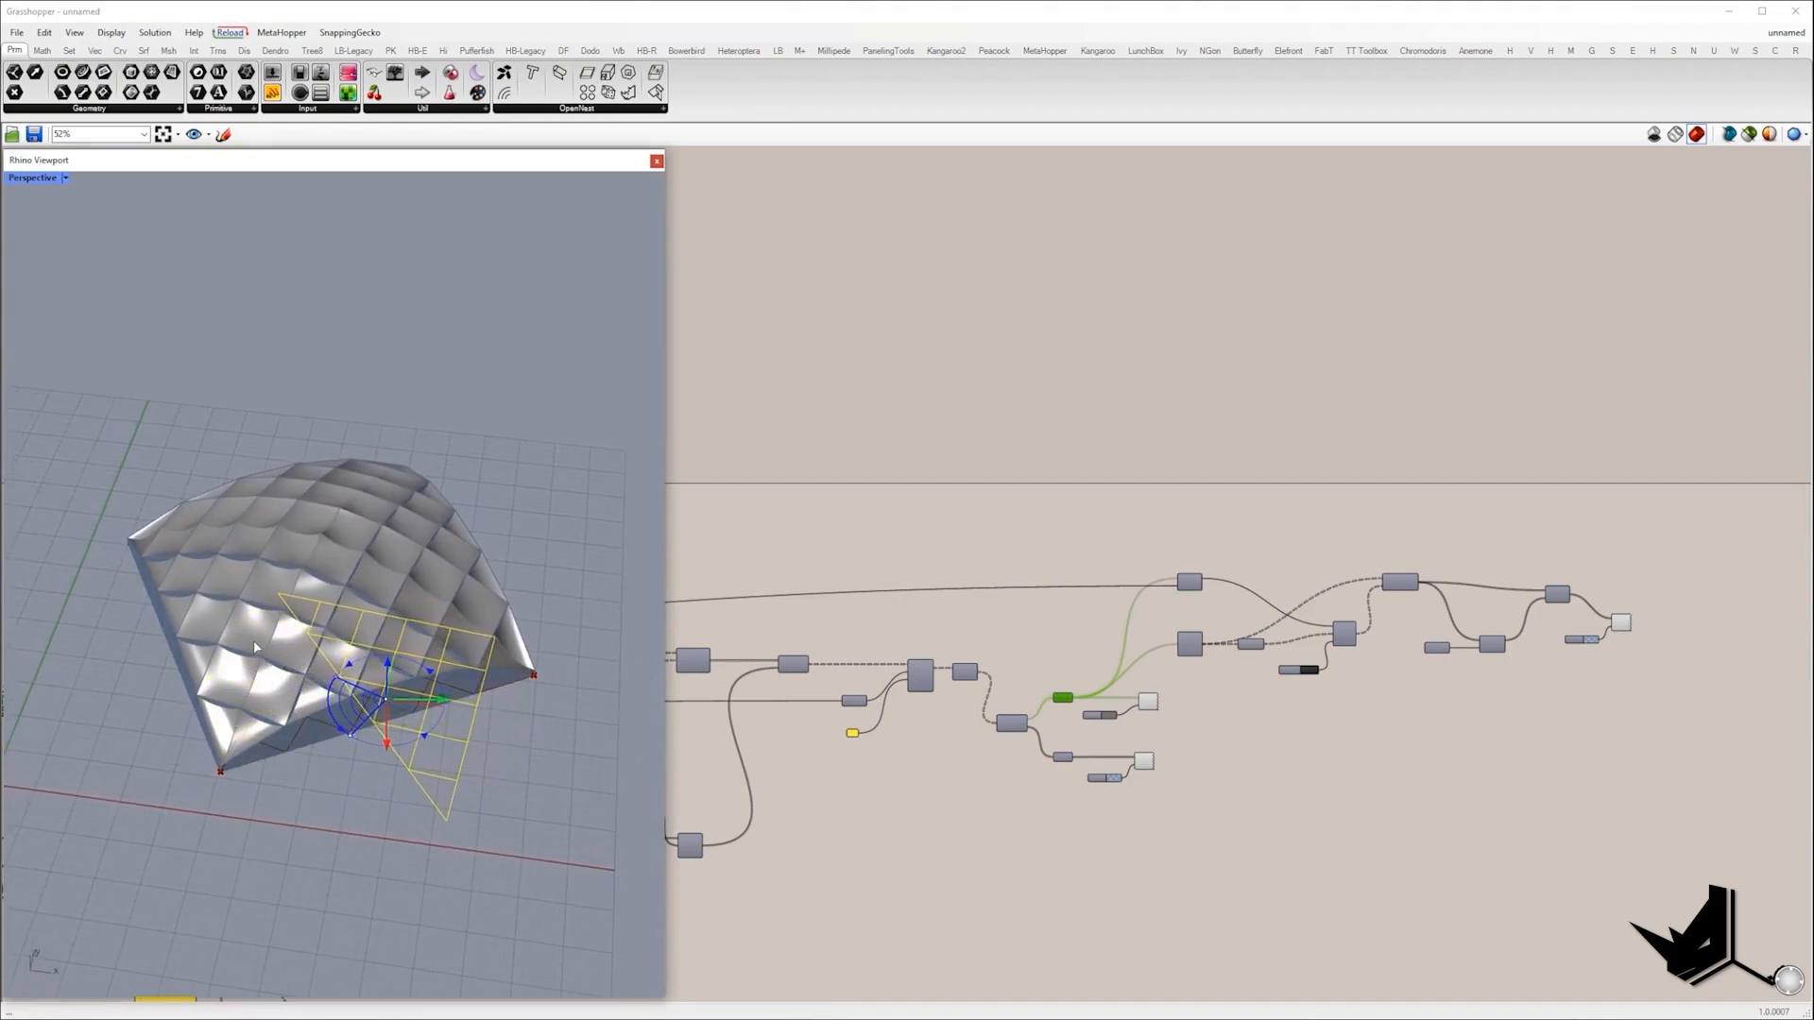
{"action": "left_click_drag", "start_coordinate": [253, 643], "coordinate": [254, 643]}
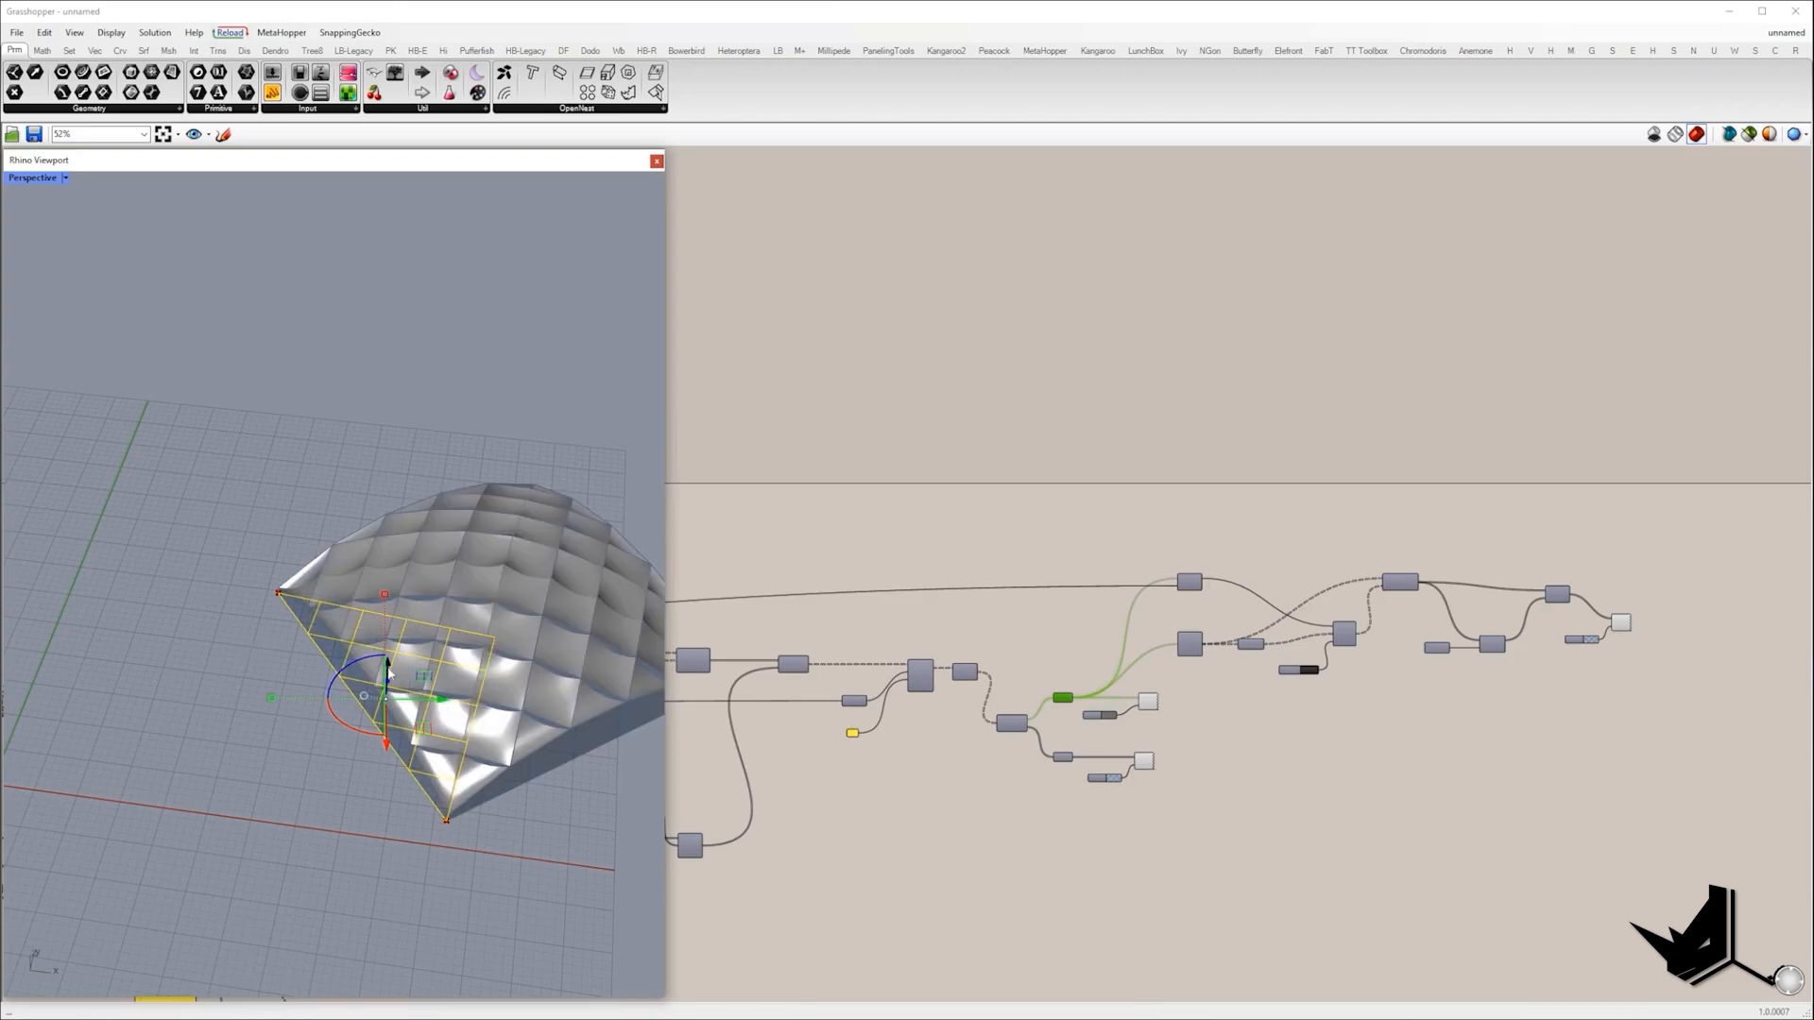
{"action": "right_click_drag", "start_coordinate": [253, 642], "coordinate": [359, 677]}
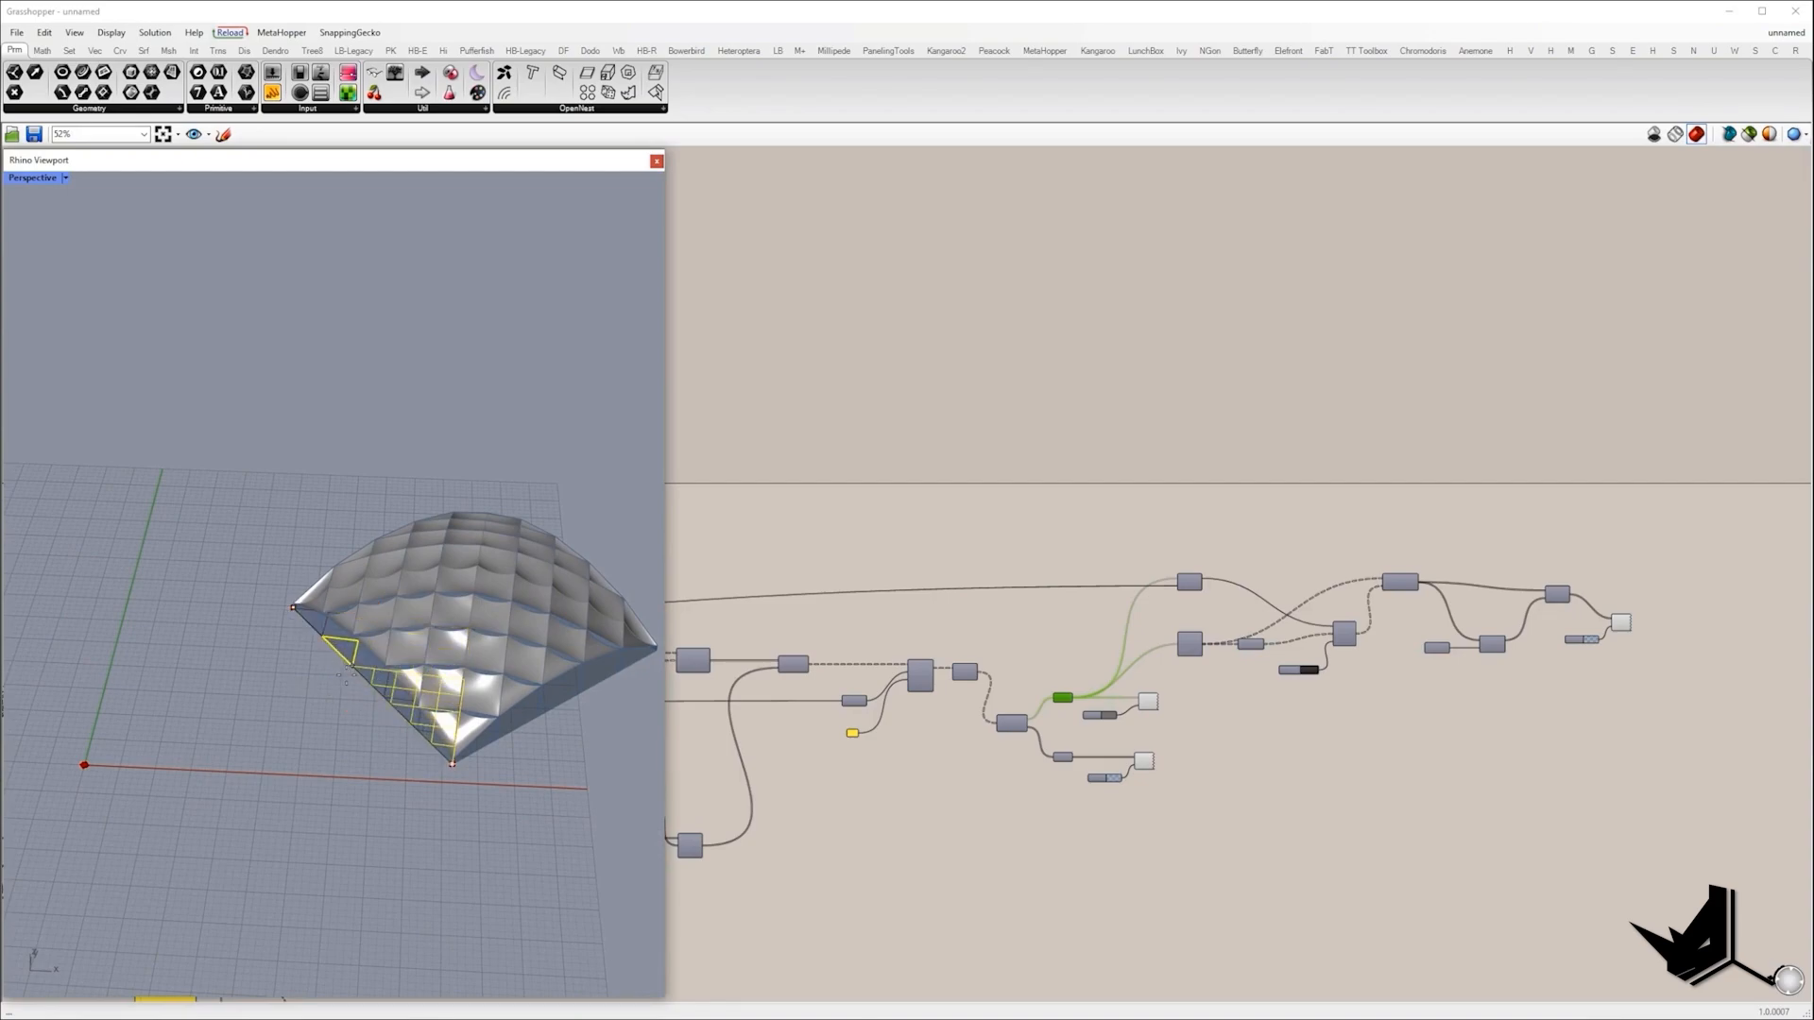
{"action": "left_click", "coordinate": [263, 568]}
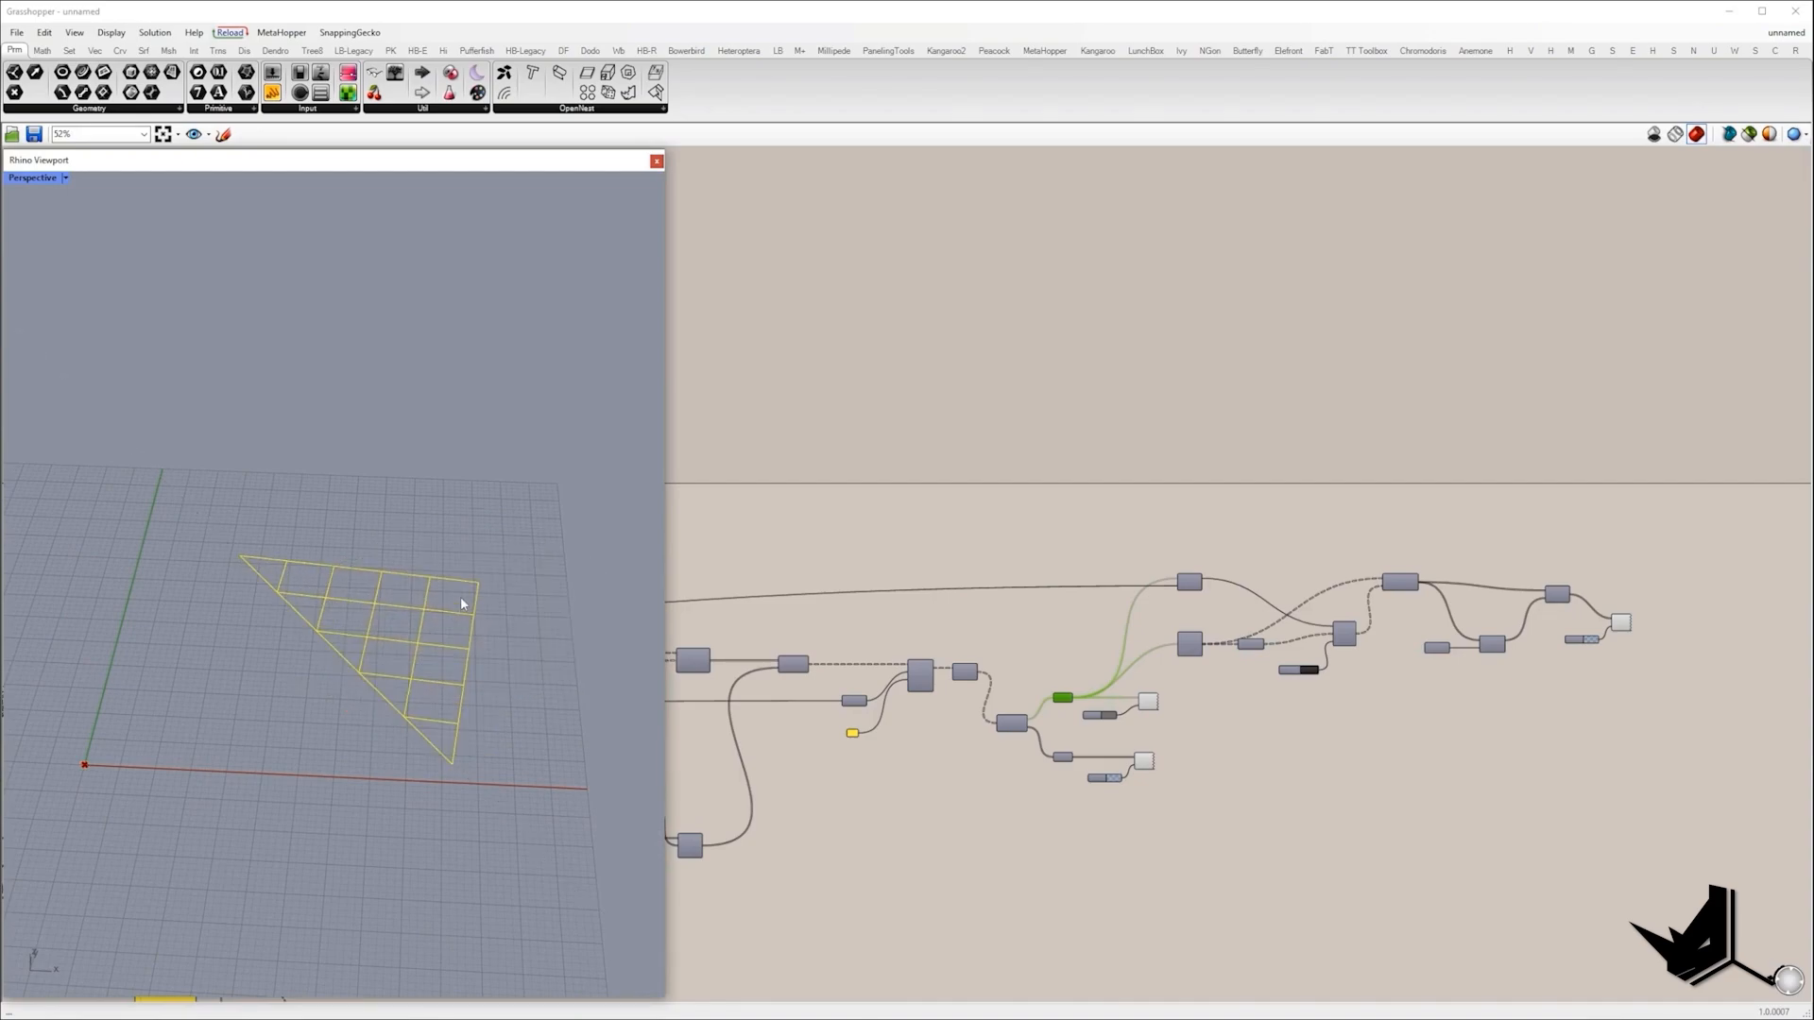
{"action": "right_click_drag", "start_coordinate": [461, 597], "coordinate": [476, 572]}
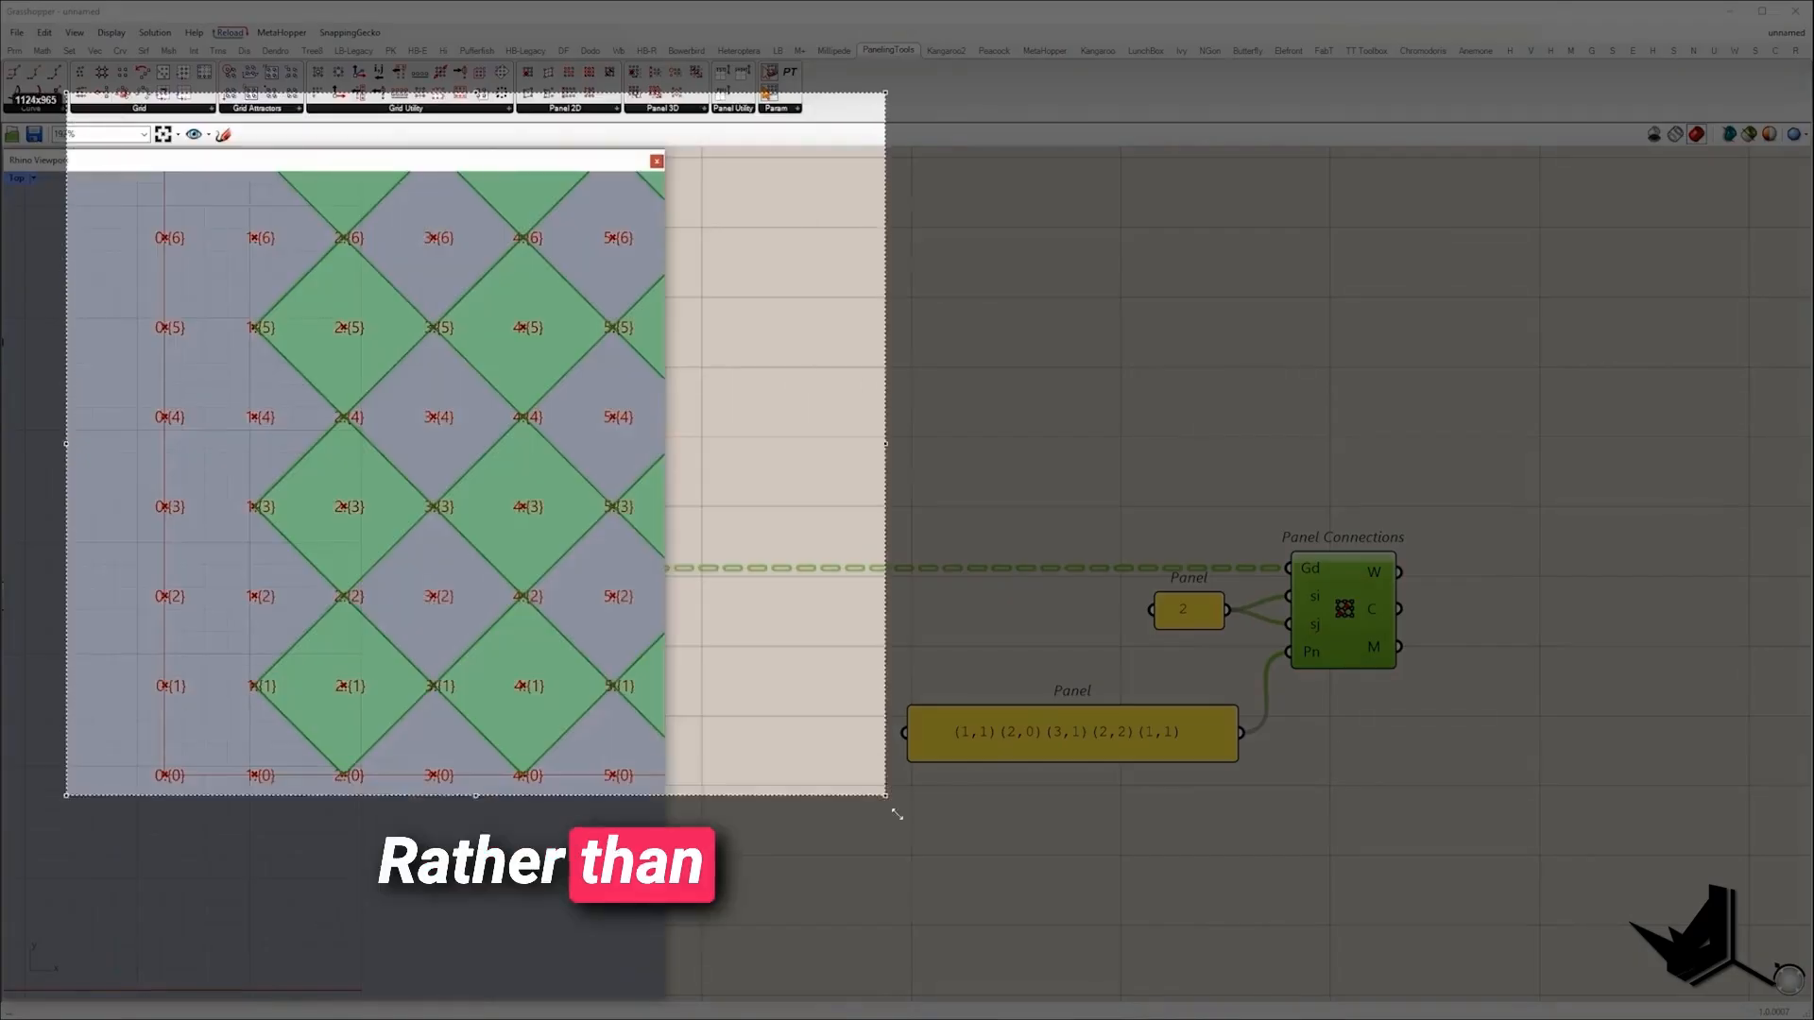
Capture the viewport area and outline the empty diamond gaps between the green panels with freehand yellow strokes.
{"action": "left_click_drag", "start_coordinate": [898, 815], "coordinate": [918, 858]}
{"action": "left_click", "coordinate": [932, 724]}
{"action": "mouse_move", "coordinate": [157, 590]}
{"action": "left_mouse_down"}
{"action": "mouse_move", "coordinate": [336, 593]}
{"action": "mouse_move", "coordinate": [157, 590]}
{"action": "left_mouse_up"}
{"action": "left_click_drag", "start_coordinate": [349, 592], "coordinate": [433, 516]}
{"action": "left_click_drag", "start_coordinate": [159, 413], "coordinate": [143, 381]}
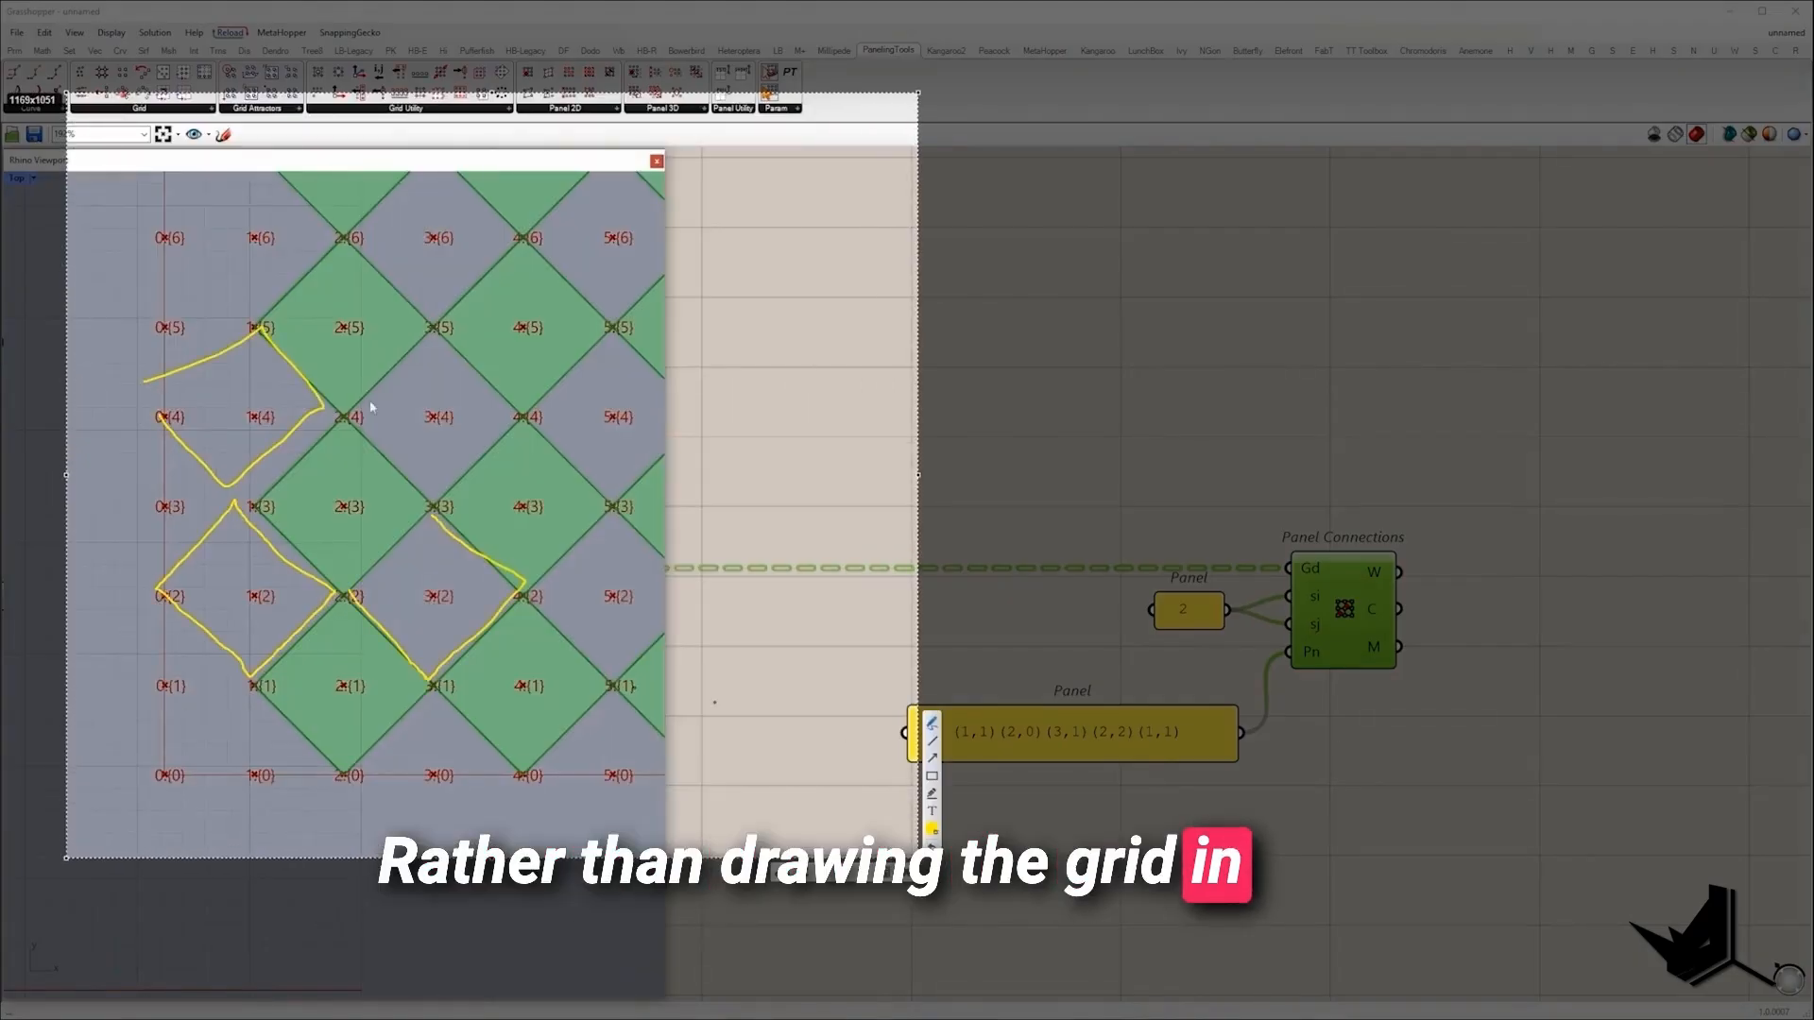
Mark the connection pattern panel and circle the grid points 1{1}, 2{2}, 1{3} and 0{2} on the capture.
{"action": "mouse_move", "coordinate": [1086, 680]}
{"action": "left_mouse_down"}
{"action": "mouse_move", "coordinate": [1305, 814]}
{"action": "mouse_move", "coordinate": [907, 672]}
{"action": "left_mouse_up"}
{"action": "left_click_drag", "start_coordinate": [244, 672], "coordinate": [248, 699]}
{"action": "left_click_drag", "start_coordinate": [332, 584], "coordinate": [337, 610]}
{"action": "left_click_drag", "start_coordinate": [244, 493], "coordinate": [247, 519]}
{"action": "left_click_drag", "start_coordinate": [153, 584], "coordinate": [157, 609]}
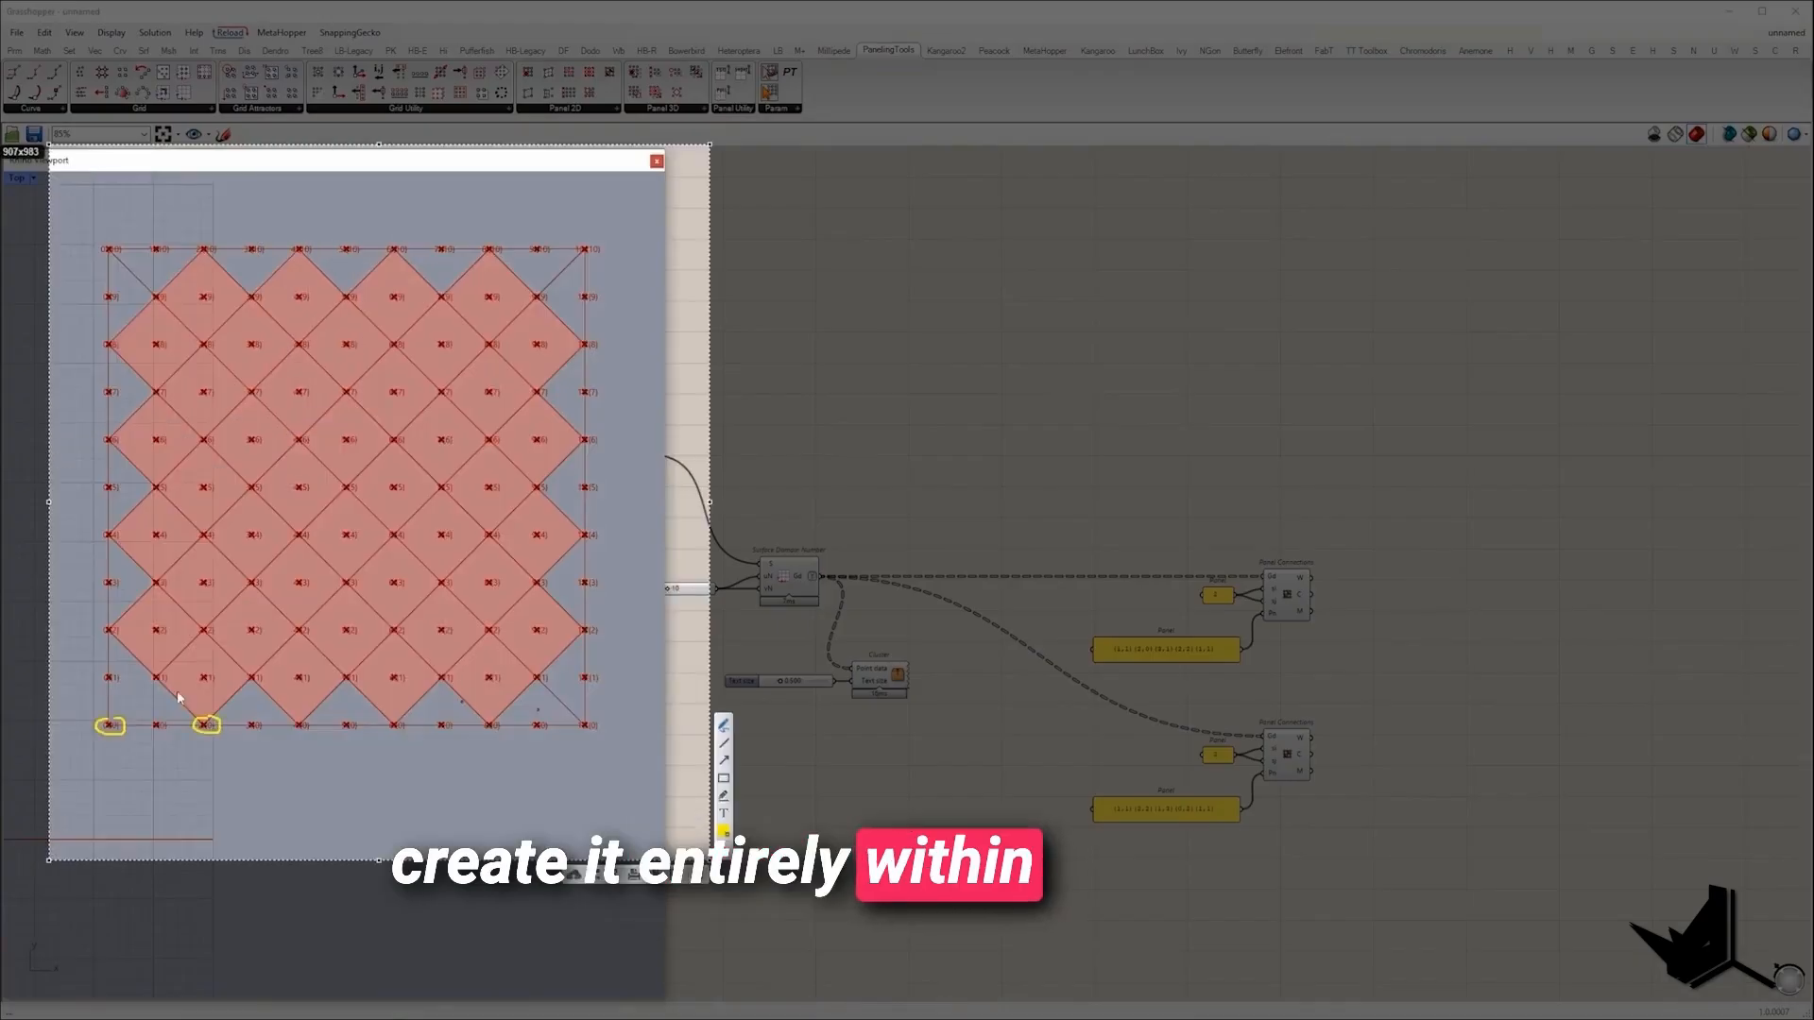
Outline the grid's leftmost column strip between the two circled base points with freehand annotation strokes.
{"action": "mouse_move", "coordinate": [111, 727]}
{"action": "left_mouse_down"}
{"action": "mouse_move", "coordinate": [193, 727]}
{"action": "mouse_move", "coordinate": [102, 242]}
{"action": "left_mouse_up"}
{"action": "left_click_drag", "start_coordinate": [102, 236], "coordinate": [213, 246]}
{"action": "mouse_move", "coordinate": [203, 240]}
{"action": "left_mouse_down"}
{"action": "mouse_move", "coordinate": [206, 724]}
{"action": "mouse_move", "coordinate": [151, 673]}
{"action": "left_mouse_up"}
{"action": "left_click_drag", "start_coordinate": [150, 673], "coordinate": [190, 730]}
{"action": "left_click_drag", "start_coordinate": [189, 730], "coordinate": [124, 730]}
{"action": "left_click_drag", "start_coordinate": [203, 244], "coordinate": [224, 722]}
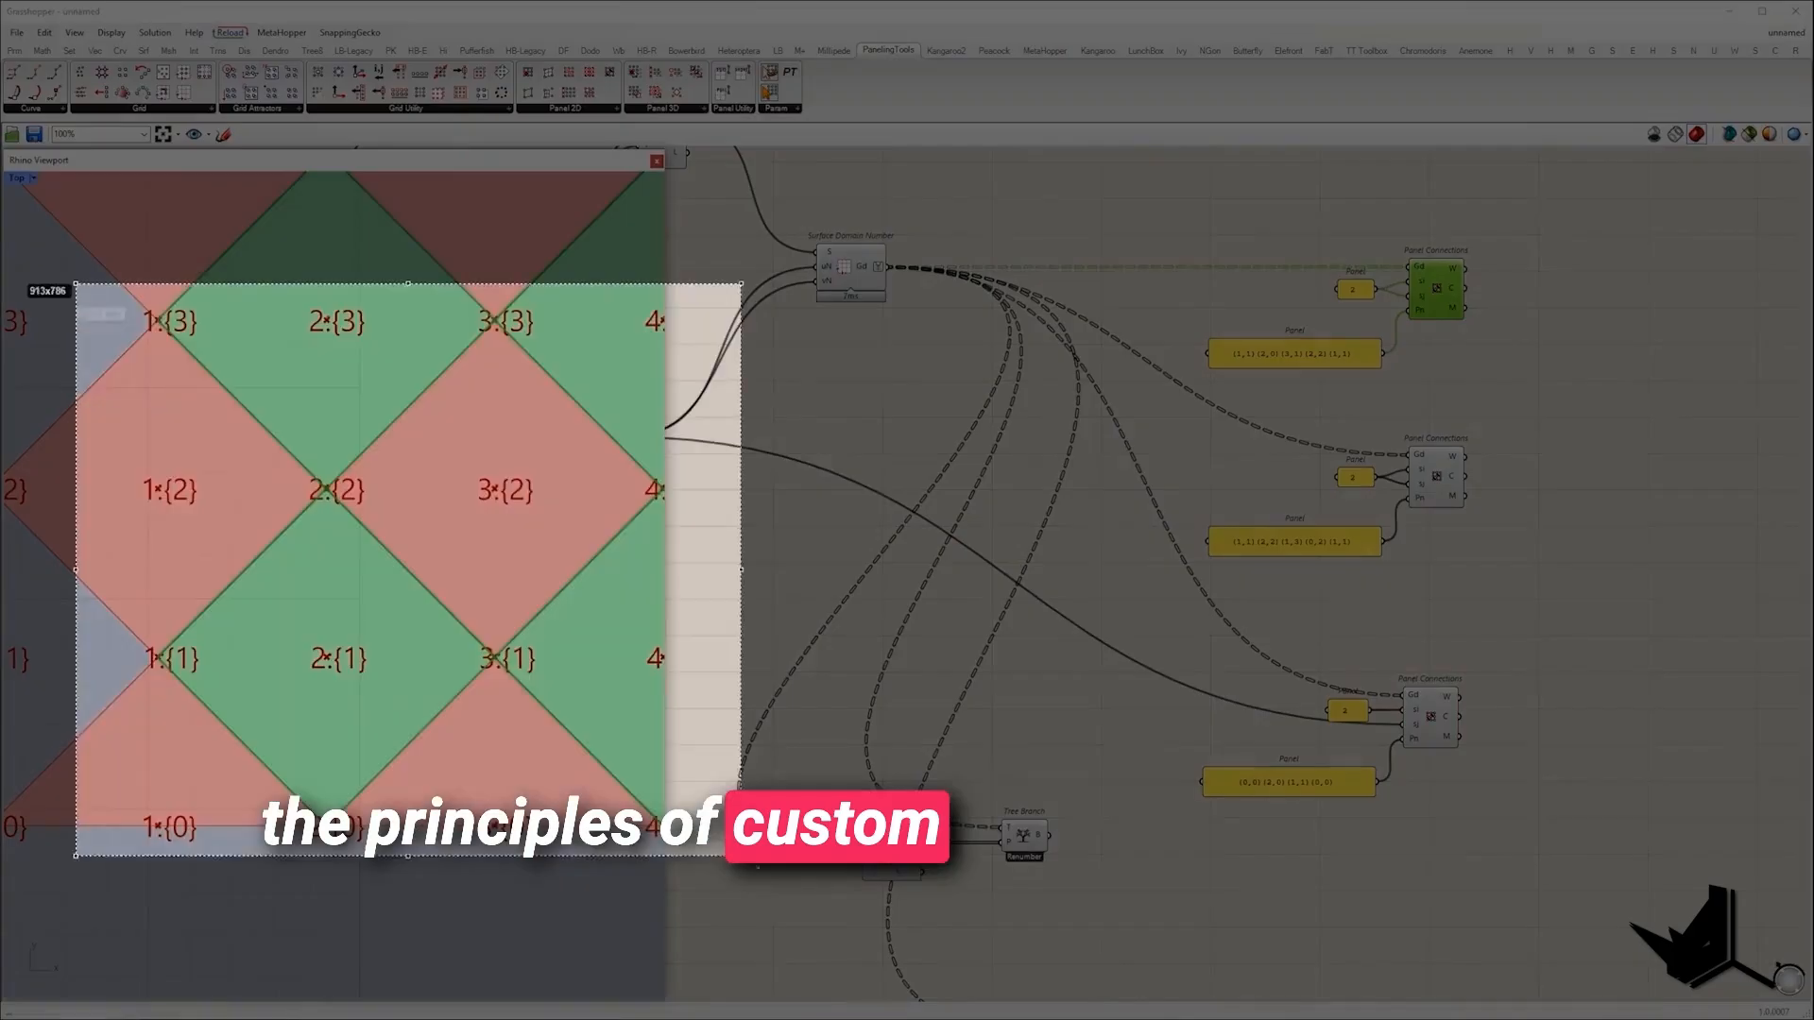
{"action": "left_click_drag", "start_coordinate": [166, 592], "coordinate": [163, 605]}
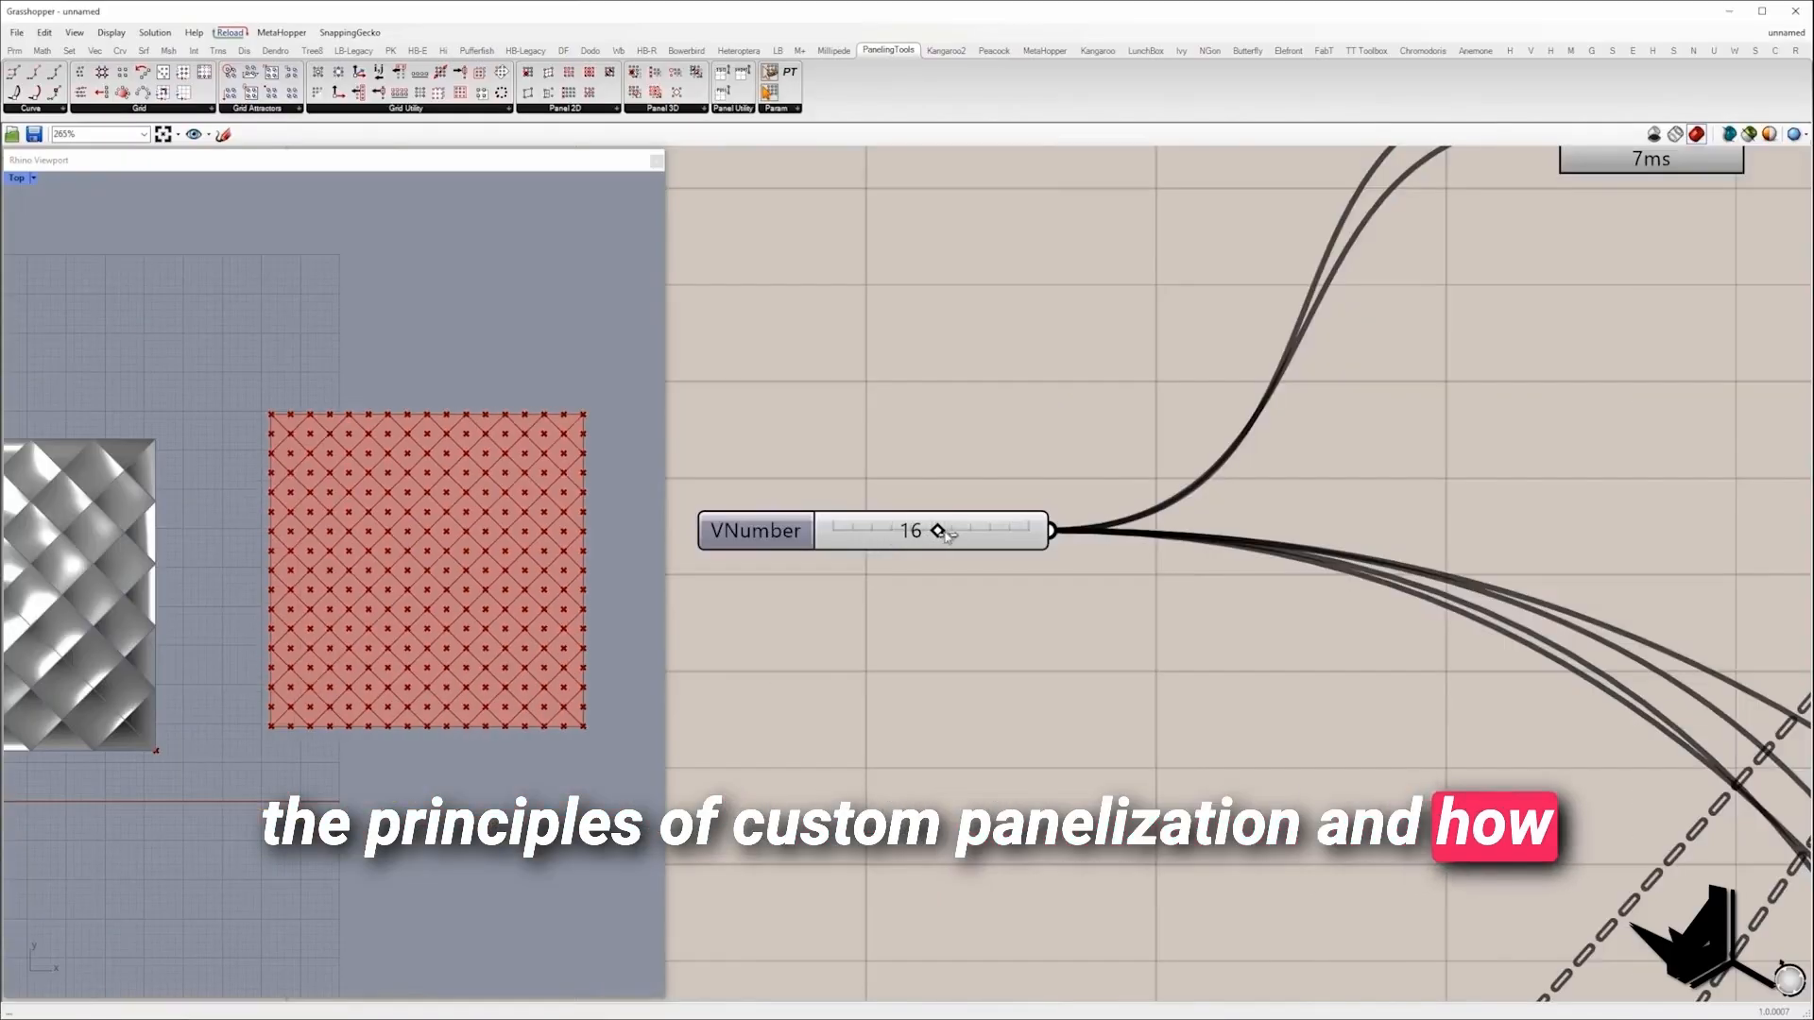
Adjust the VNumber slider that controls the panel grid's divisions.
{"action": "mouse_move", "coordinate": [912, 531]}
{"action": "left_mouse_down"}
{"action": "mouse_move", "coordinate": [852, 534]}
{"action": "mouse_move", "coordinate": [913, 533]}
{"action": "left_mouse_up"}
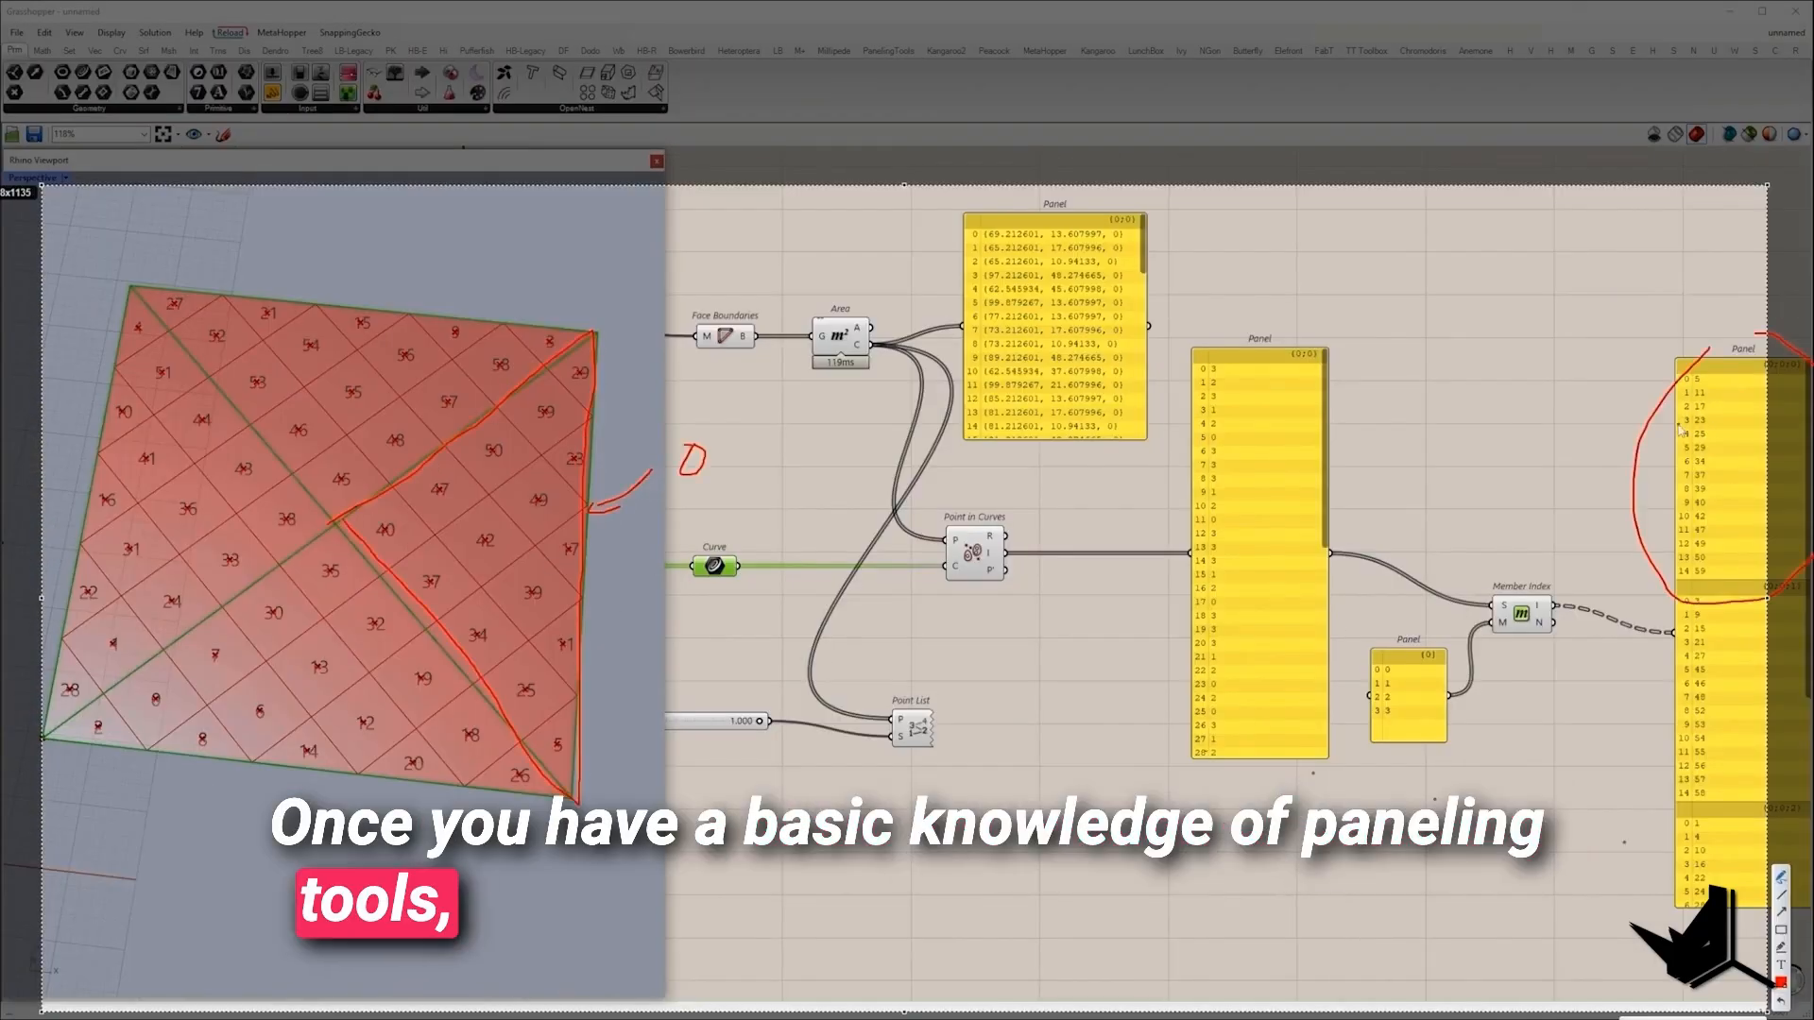
Annotate the capture by circling Area's C output, Face Boundaries and cells 5, 11, 17, 23 and 29, and bracing the 0 label.
{"action": "left_click_drag", "start_coordinate": [866, 354], "coordinate": [853, 352]}
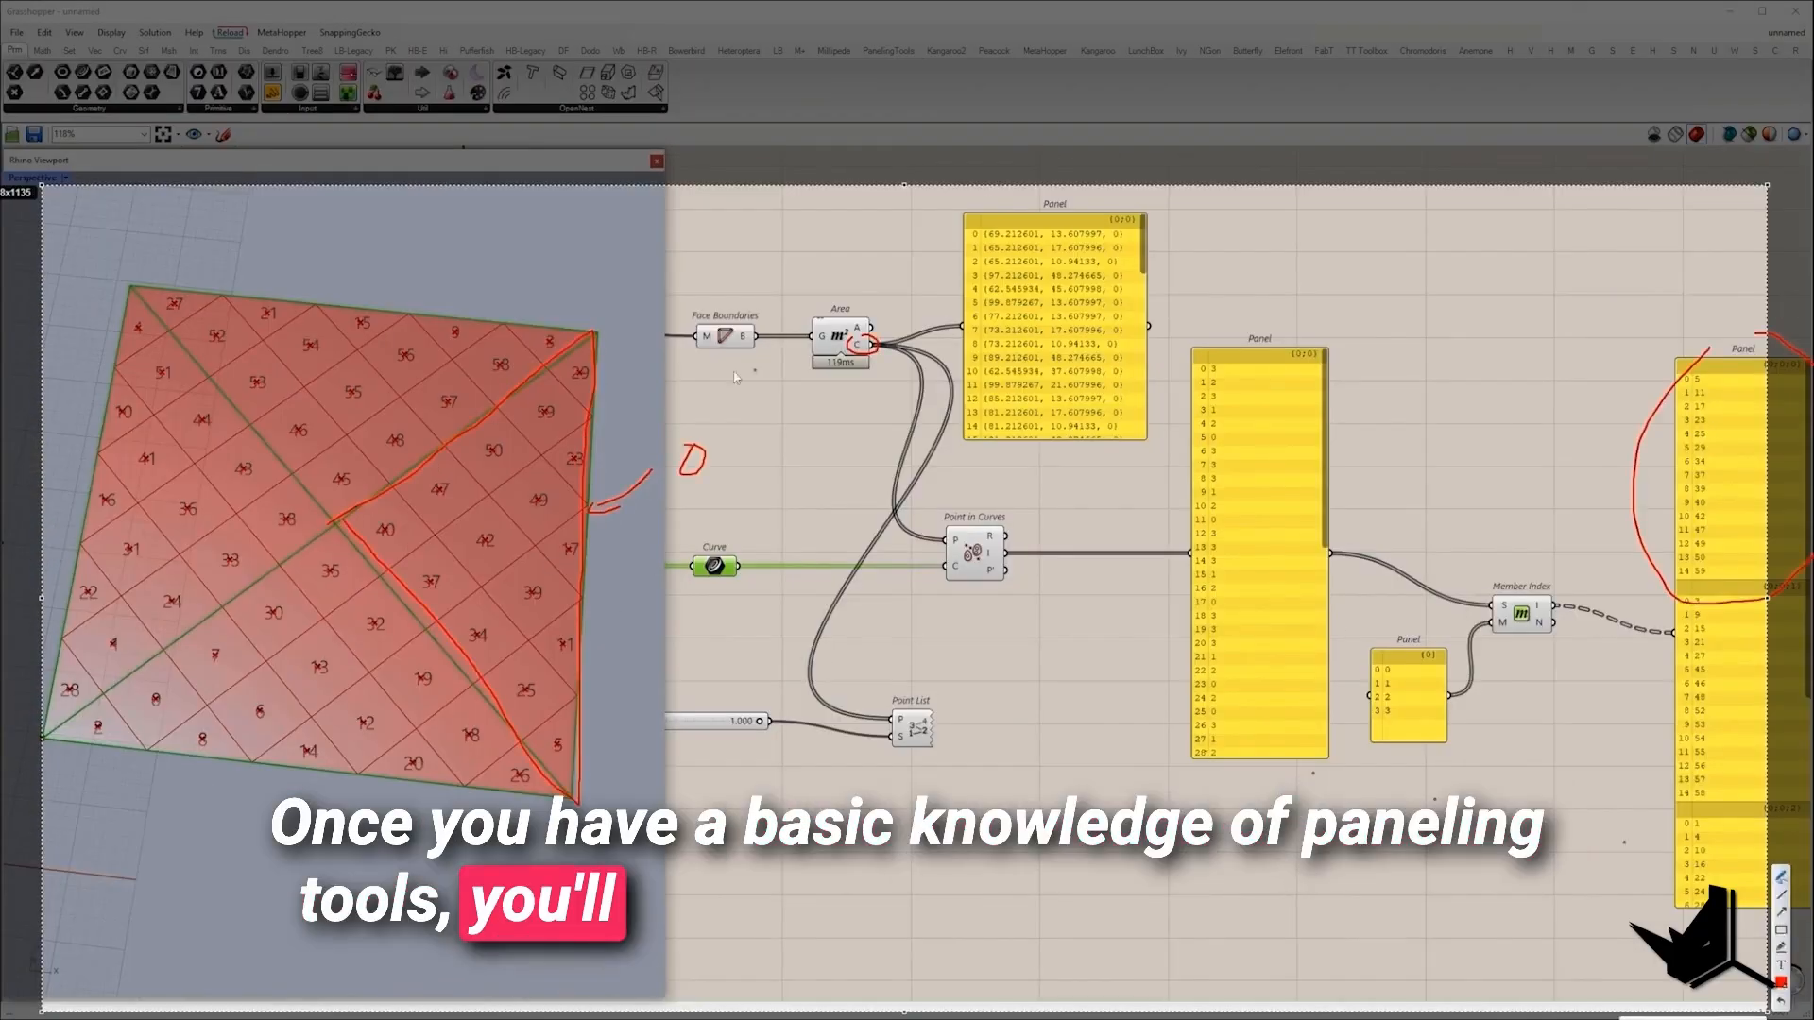
{"action": "left_click_drag", "start_coordinate": [768, 314], "coordinate": [682, 327]}
{"action": "left_click_drag", "start_coordinate": [678, 430], "coordinate": [669, 483]}
{"action": "left_click_drag", "start_coordinate": [720, 432], "coordinate": [698, 496]}
{"action": "left_click_drag", "start_coordinate": [564, 724], "coordinate": [571, 718]}
{"action": "left_click_drag", "start_coordinate": [551, 650], "coordinate": [559, 631]}
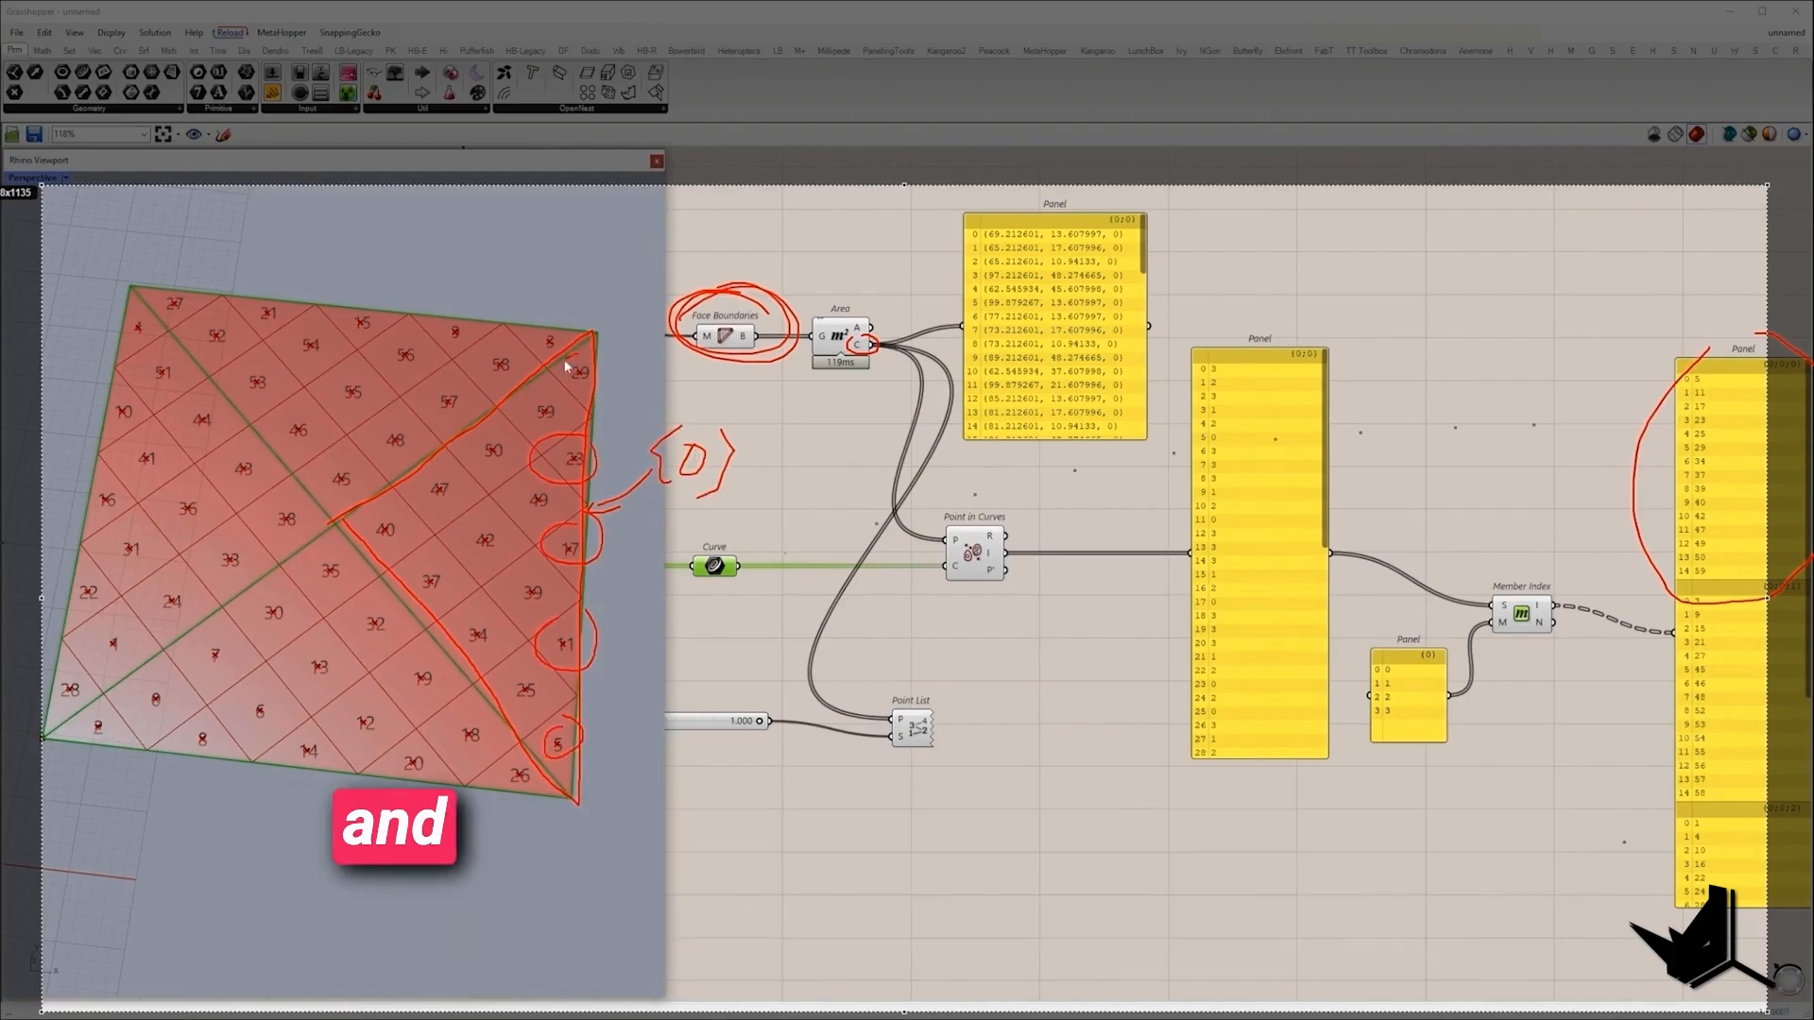
{"action": "left_click_drag", "start_coordinate": [576, 364], "coordinate": [570, 382]}
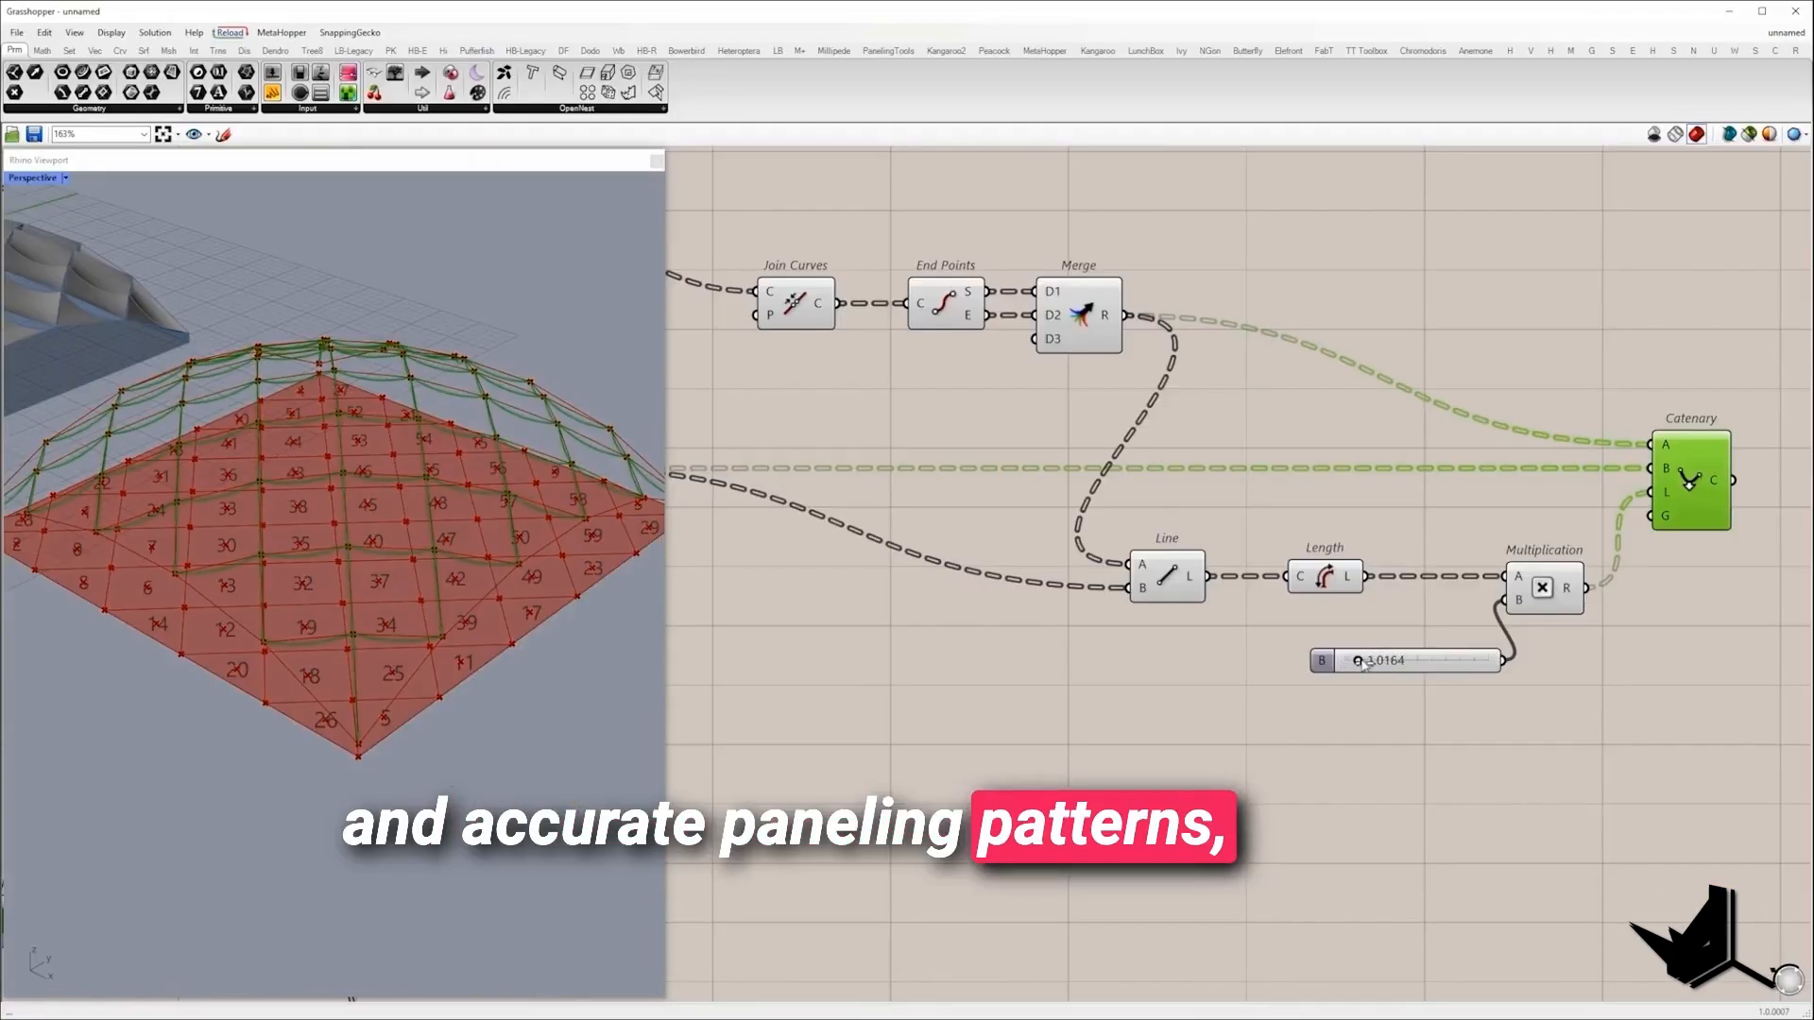
Increase the multiplication factor that scales the line lengths for the Catenary component.
{"action": "left_click_drag", "start_coordinate": [1362, 663], "coordinate": [1399, 659]}
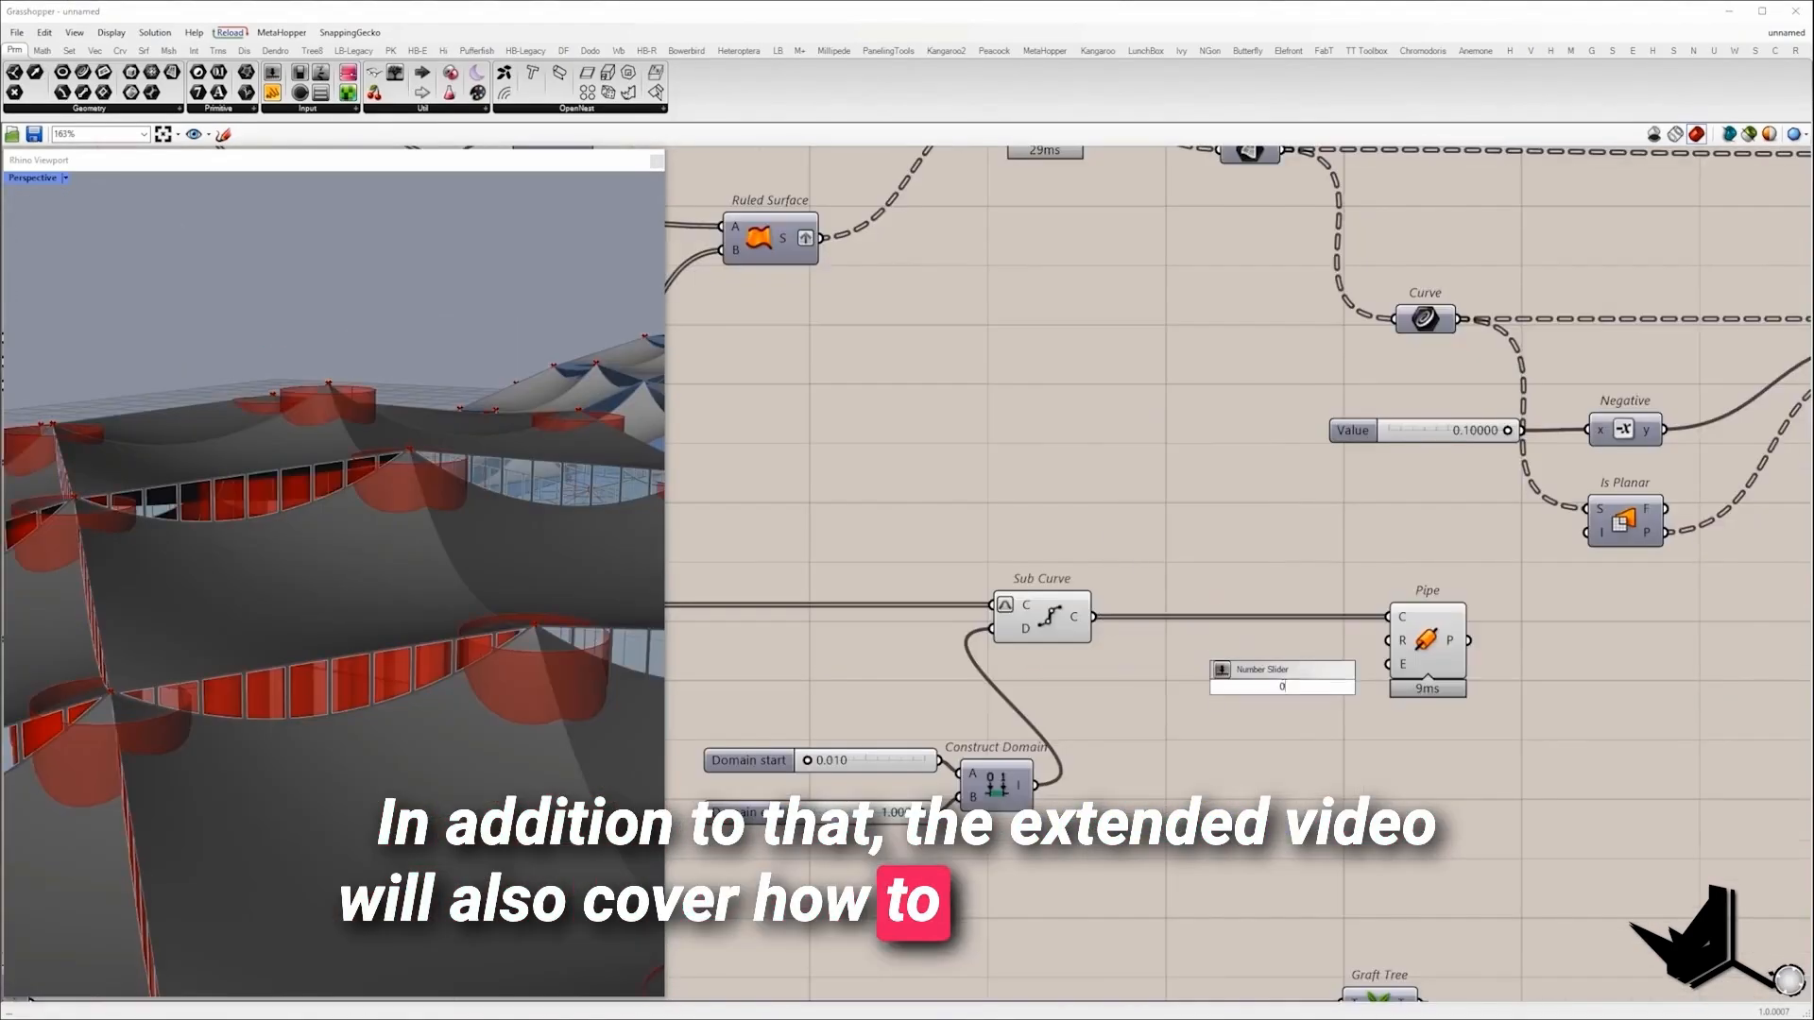
Add a number slider starting at 0 beside the Pipe component.
{"action": "key", "text": "Return"}
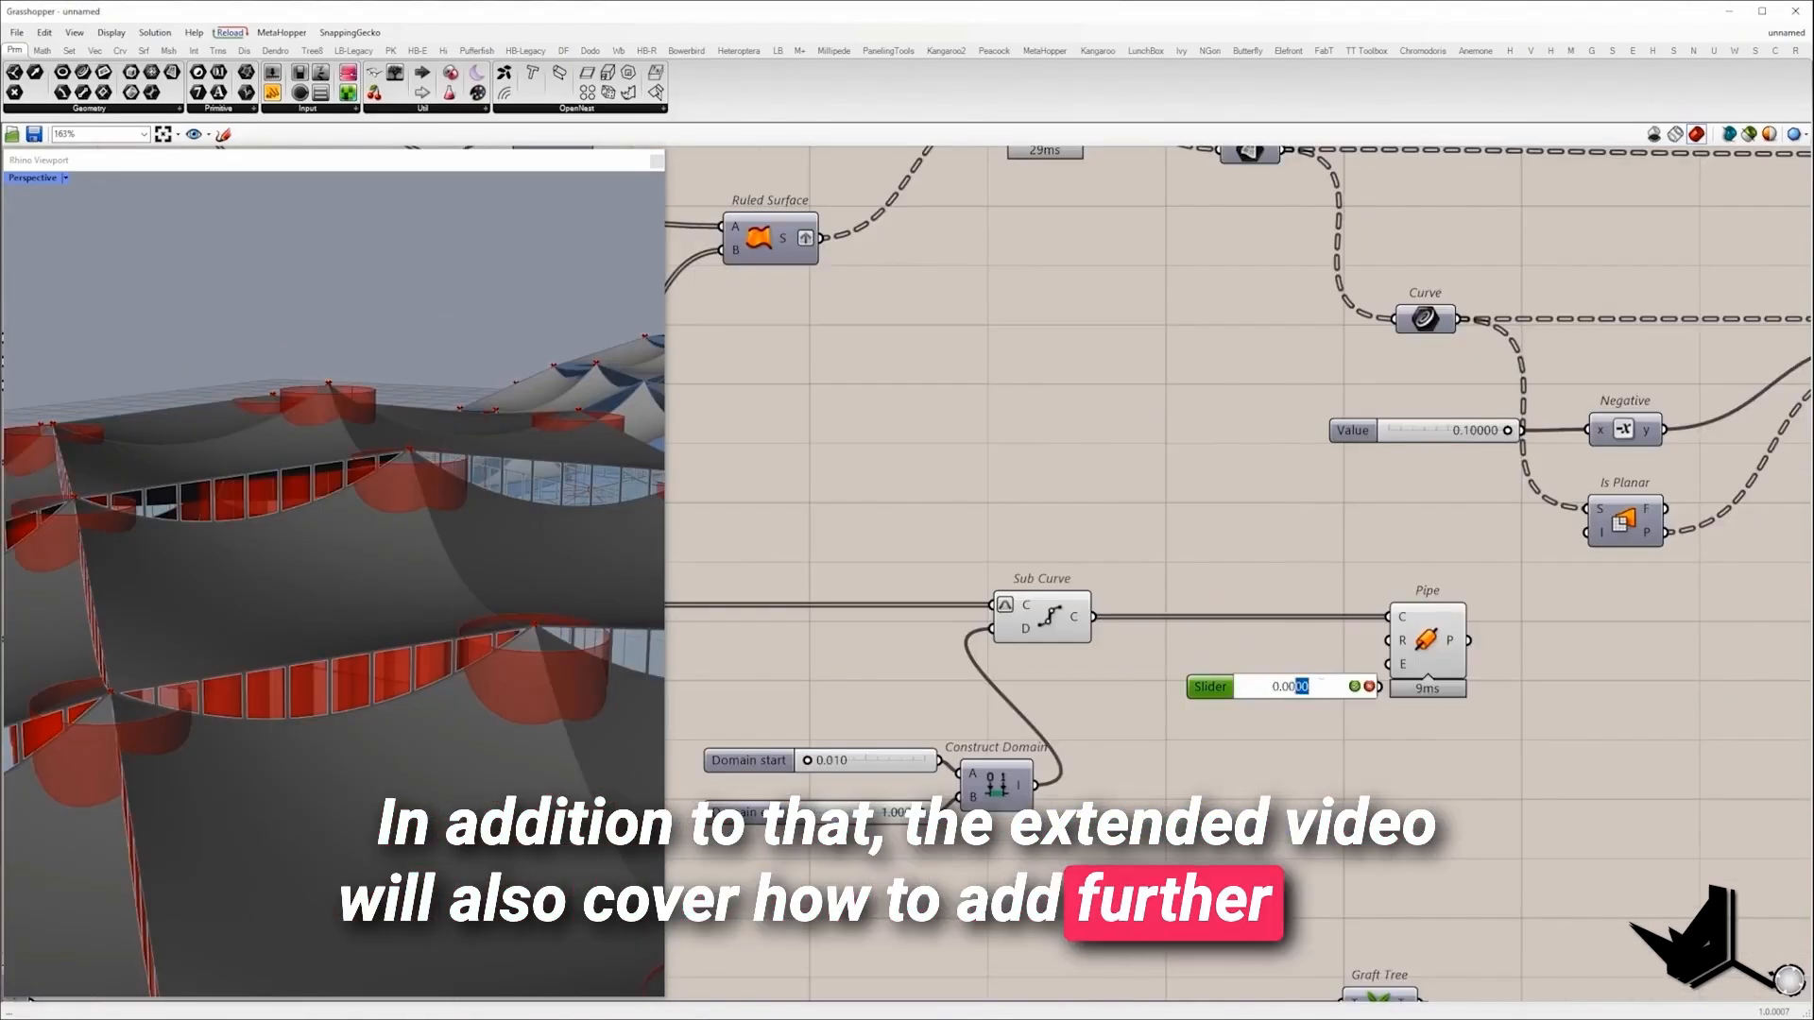